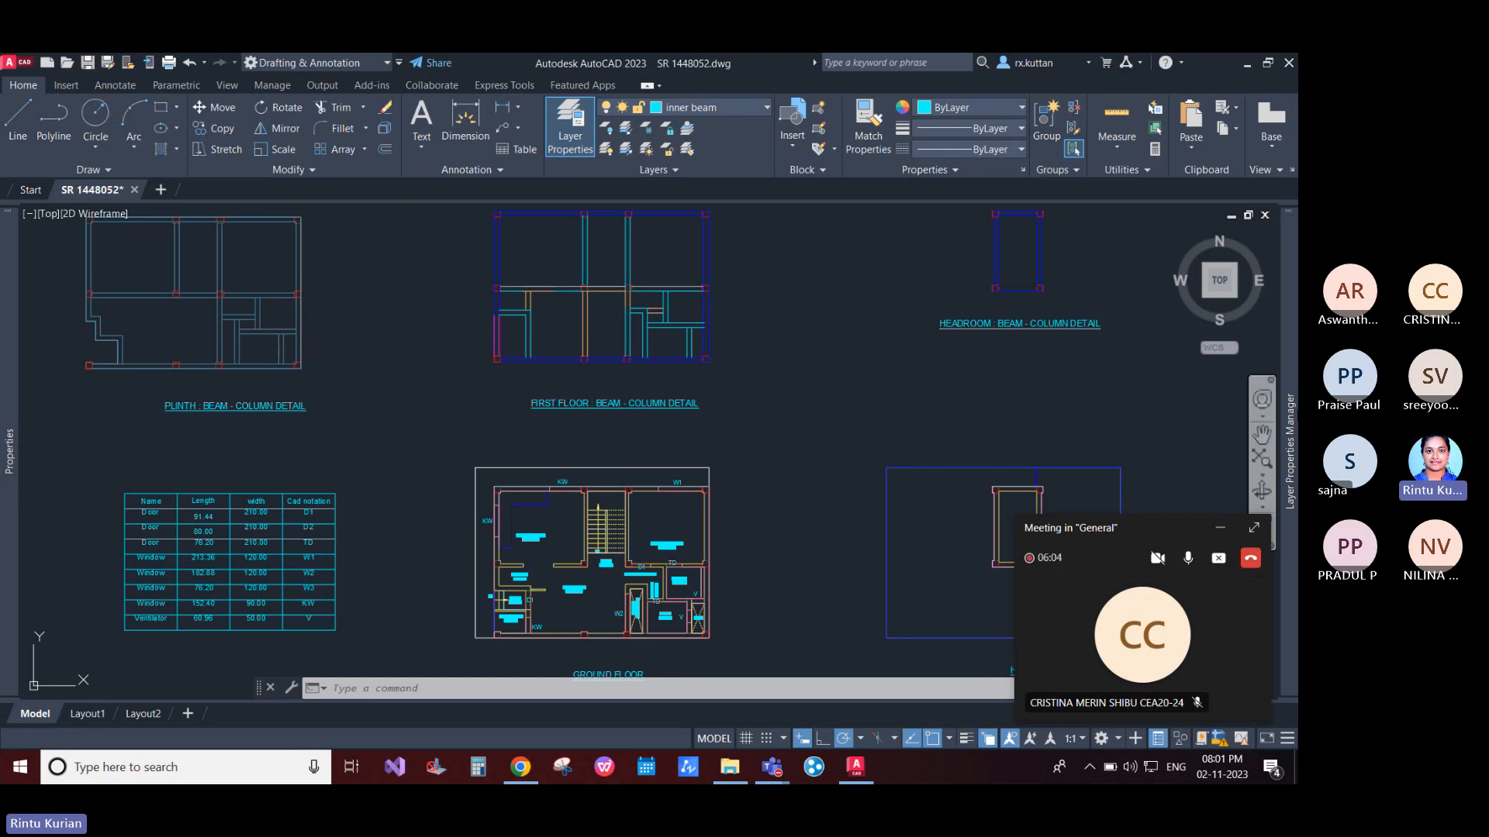
# Step: Select a wall line above the kitchen in the ground floor plan and extend the selection to all similar lines
pyautogui.moveTo(1289, 434)
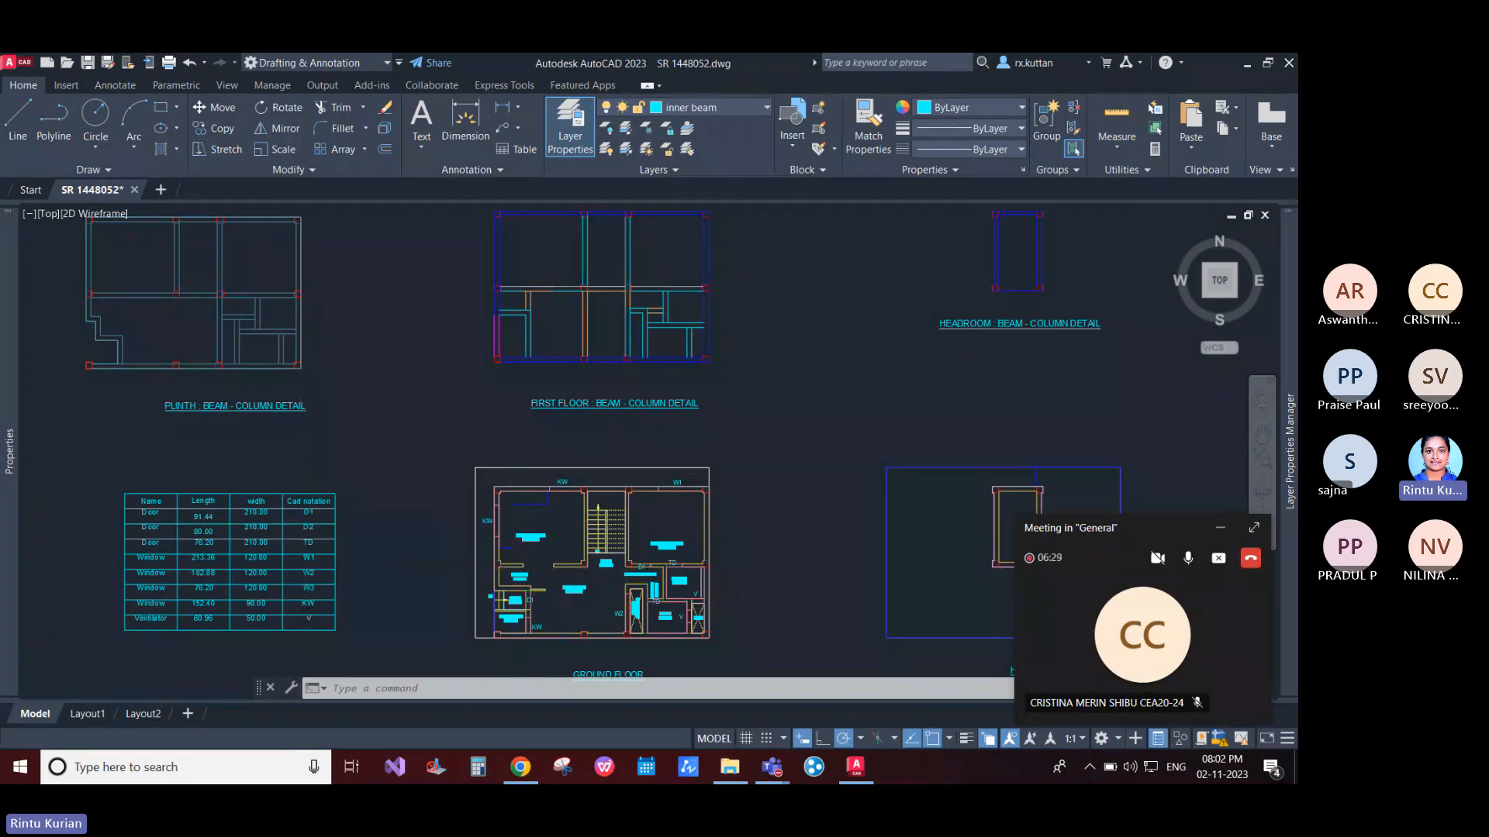
pyautogui.scroll(2, 524, 541)
pyautogui.moveTo(597, 439); pyautogui.dragTo(590, 342, button='middle')
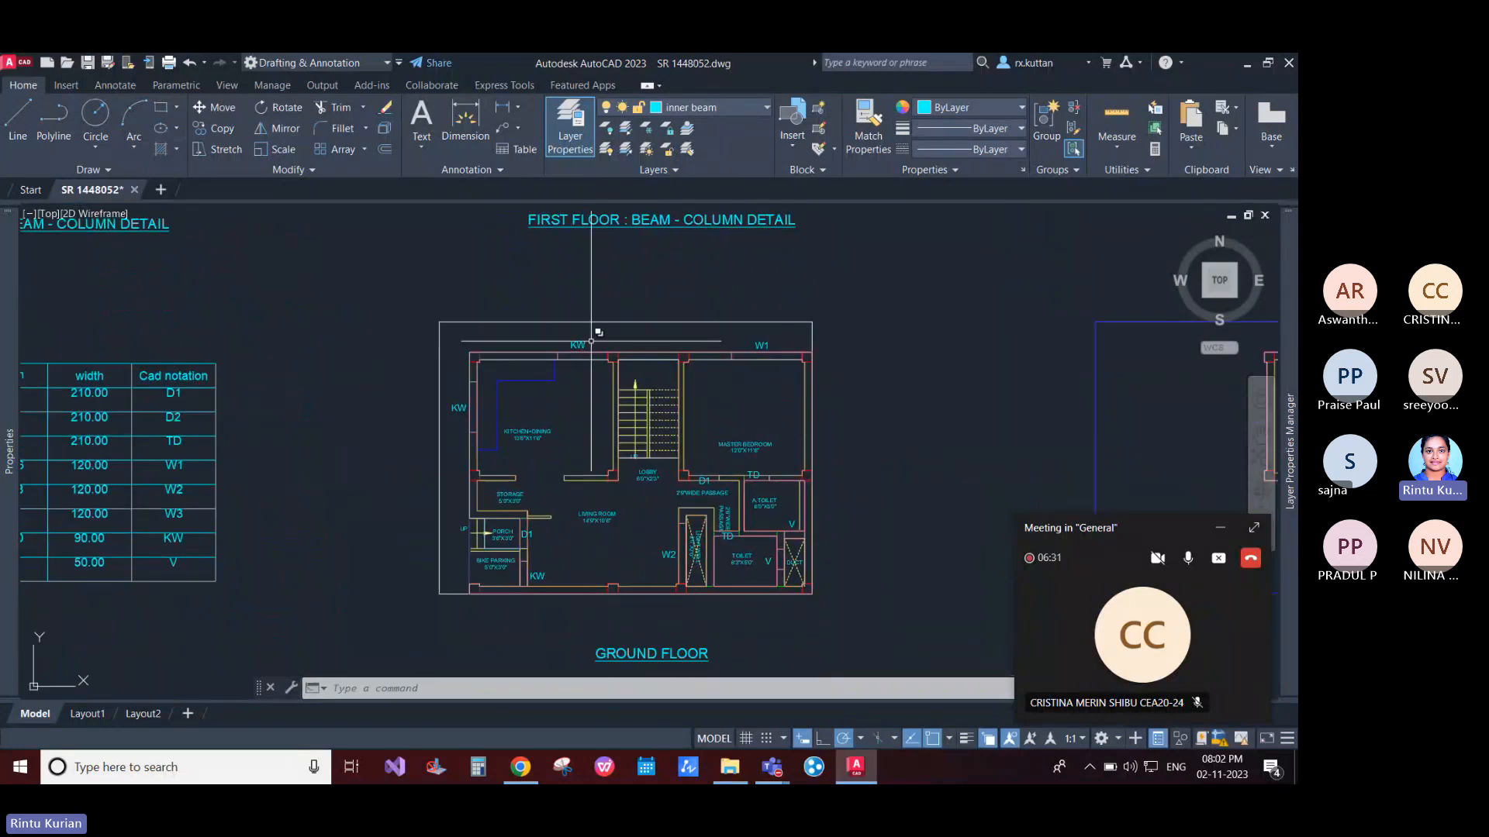
pyautogui.click(541, 351)
pyautogui.click(598, 452)
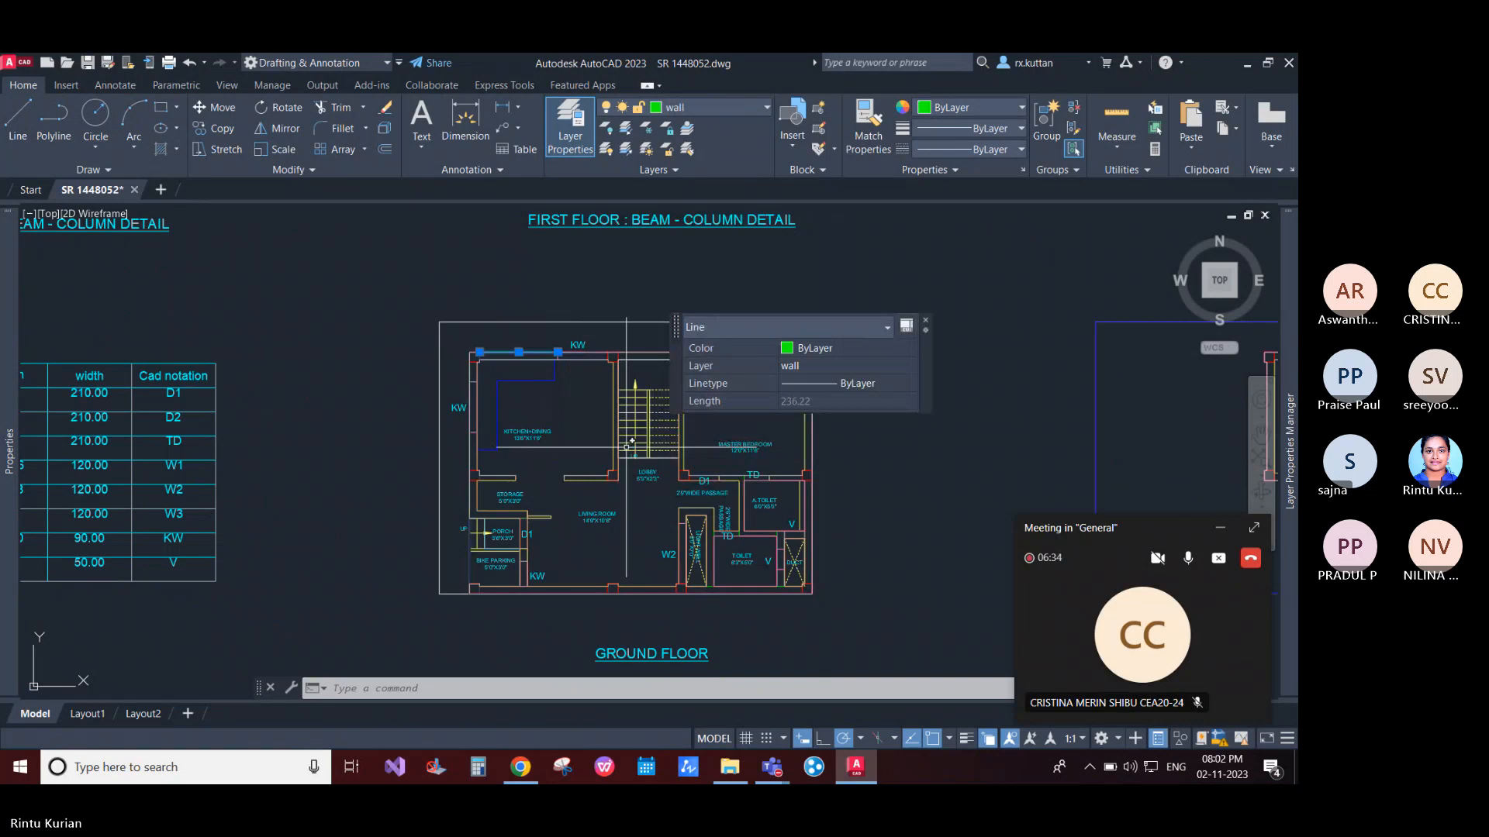
pyautogui.rightClick(585, 456)
pyautogui.click(637, 306)
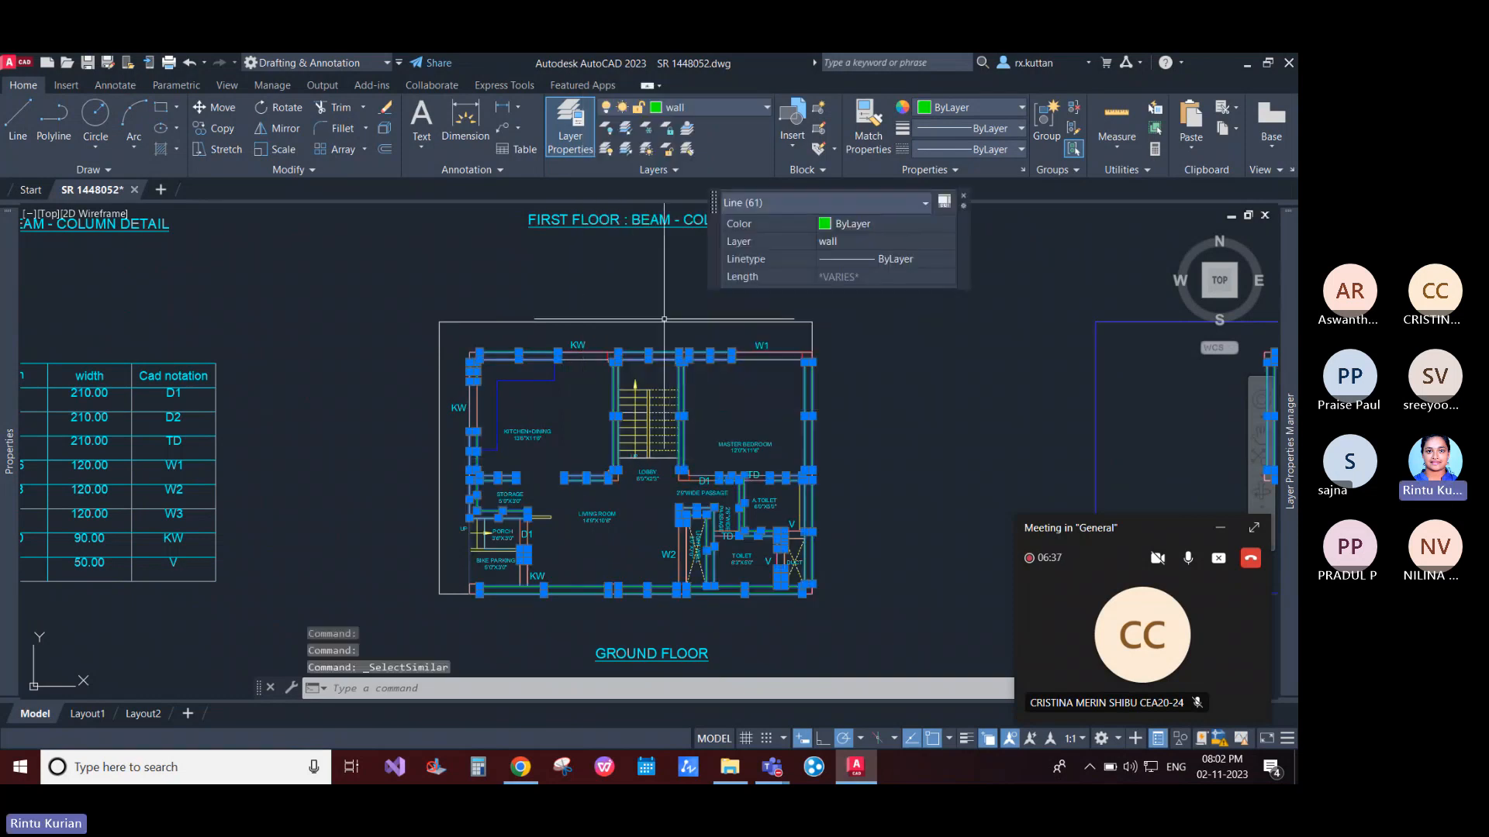
# Step: Examine the highlighted wall lines around the rooms and window openings of the ground floor plan
pyautogui.scroll(2, 484, 405)
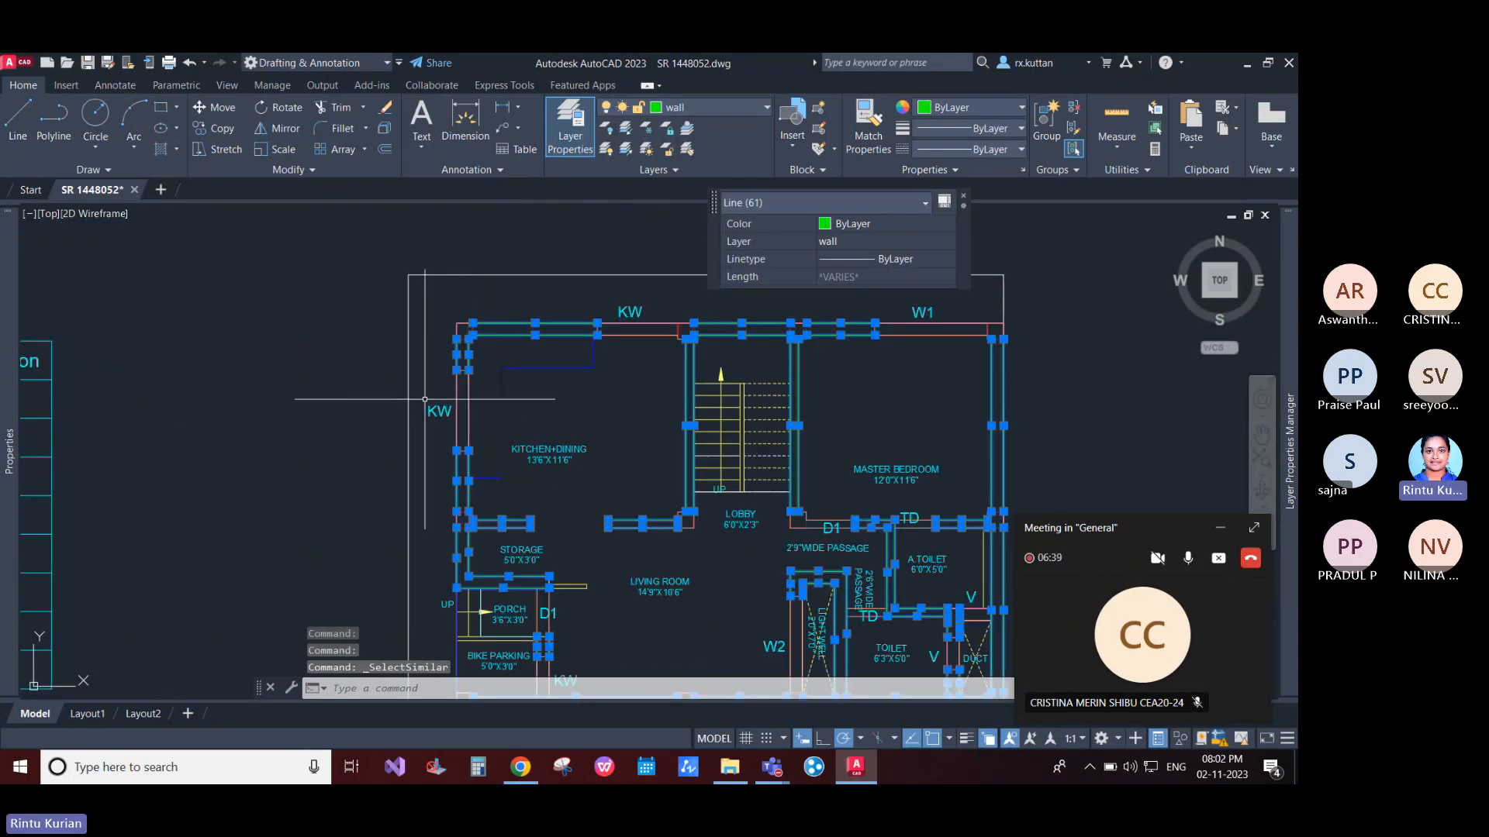
pyautogui.scroll(-2, 435, 396)
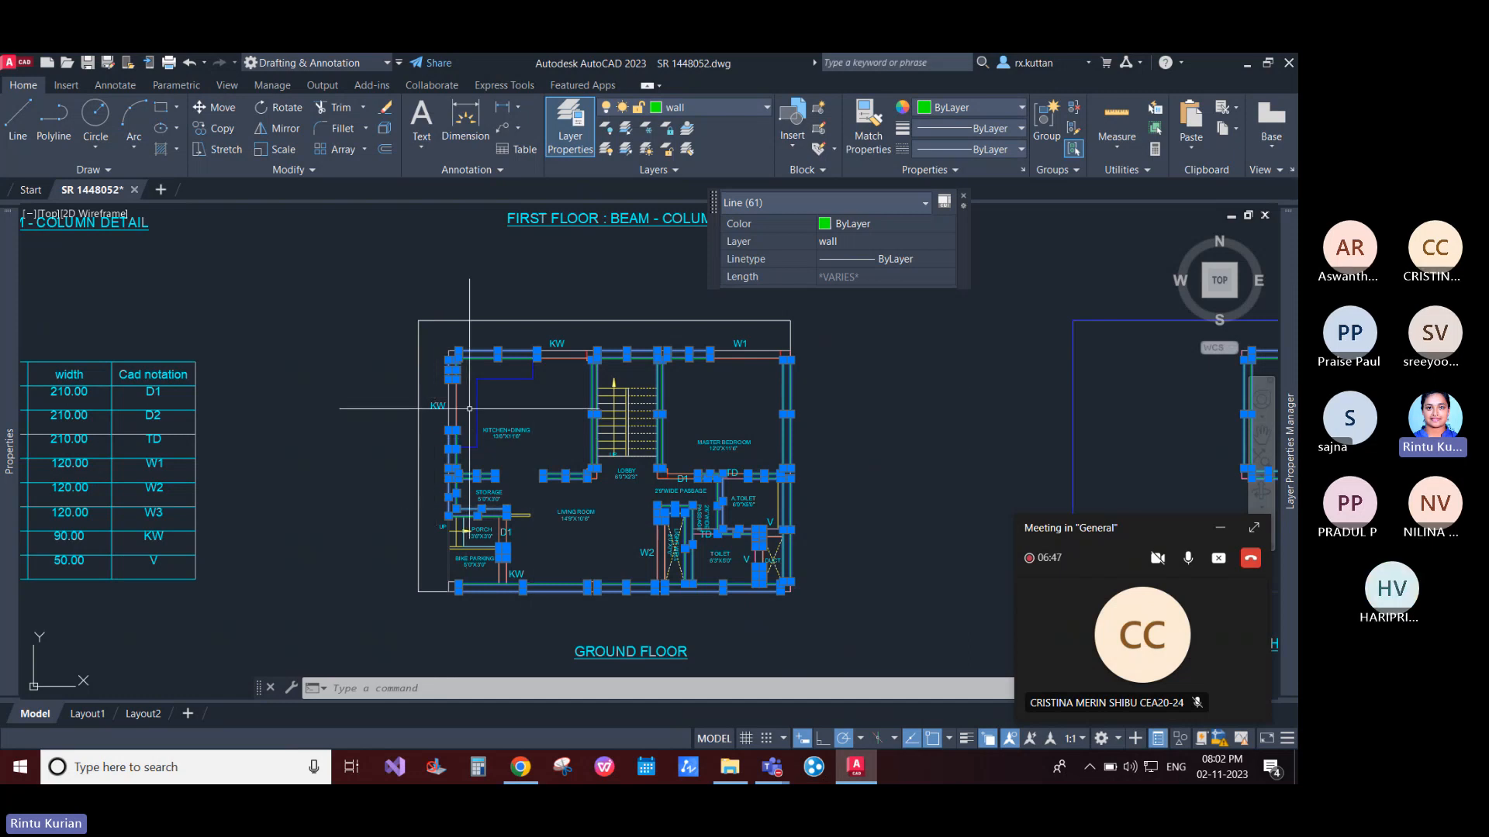
pyautogui.scroll(6, 469, 409)
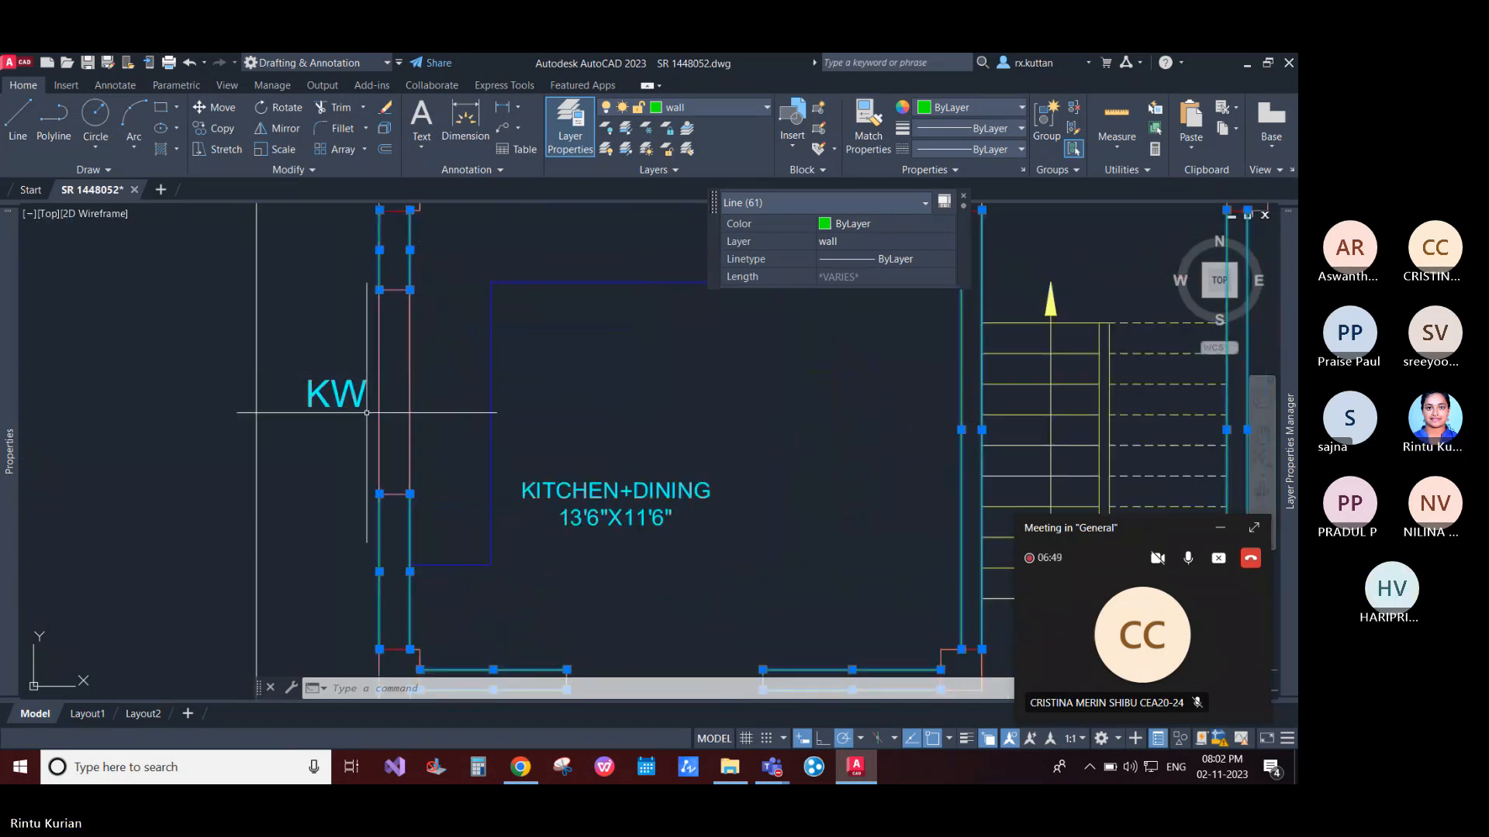
pyautogui.scroll(-2, 398, 402)
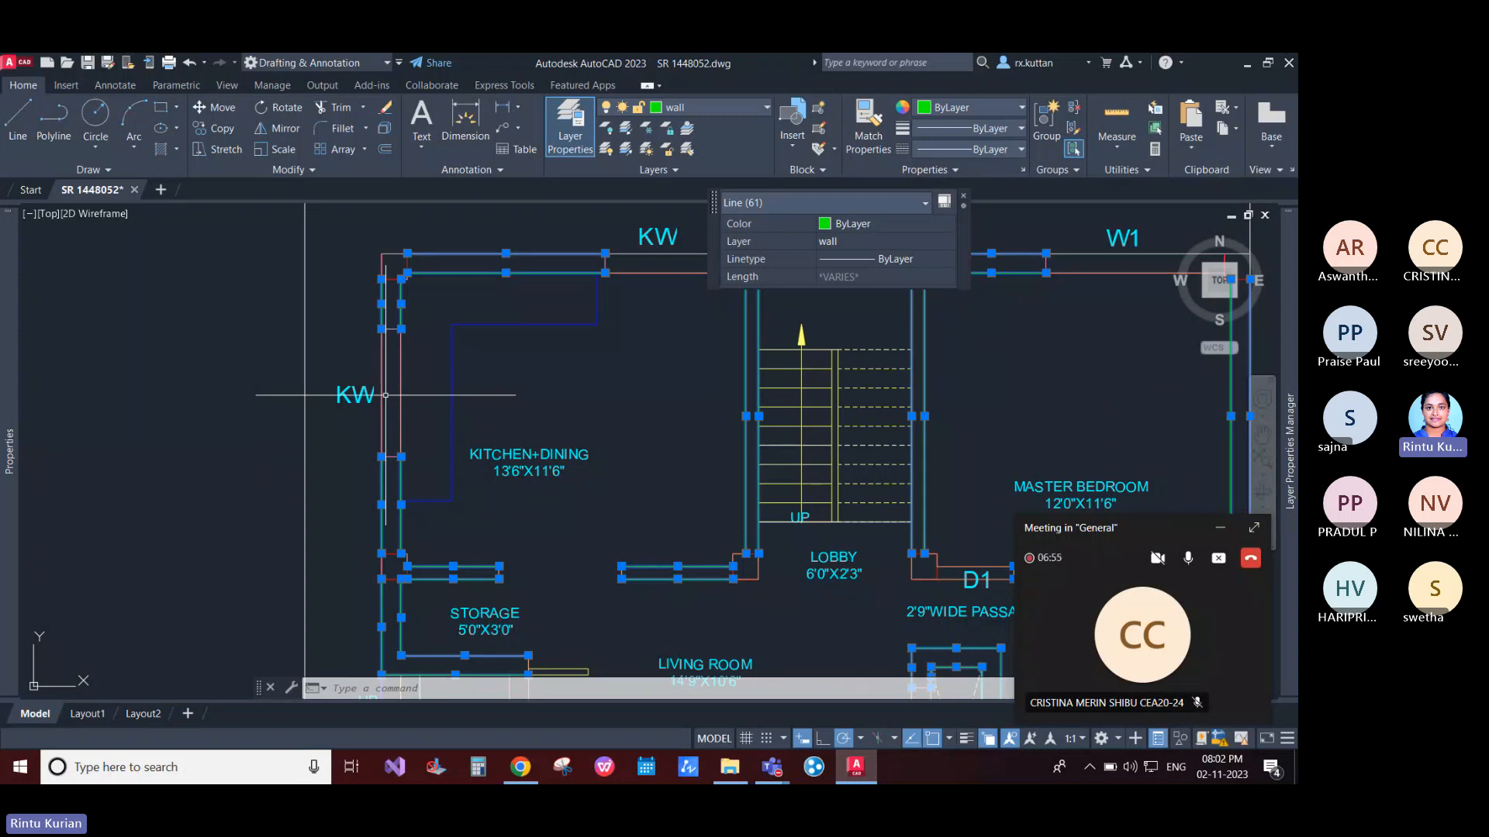
pyautogui.scroll(-4, 392, 373)
pyautogui.scroll(2, 434, 325)
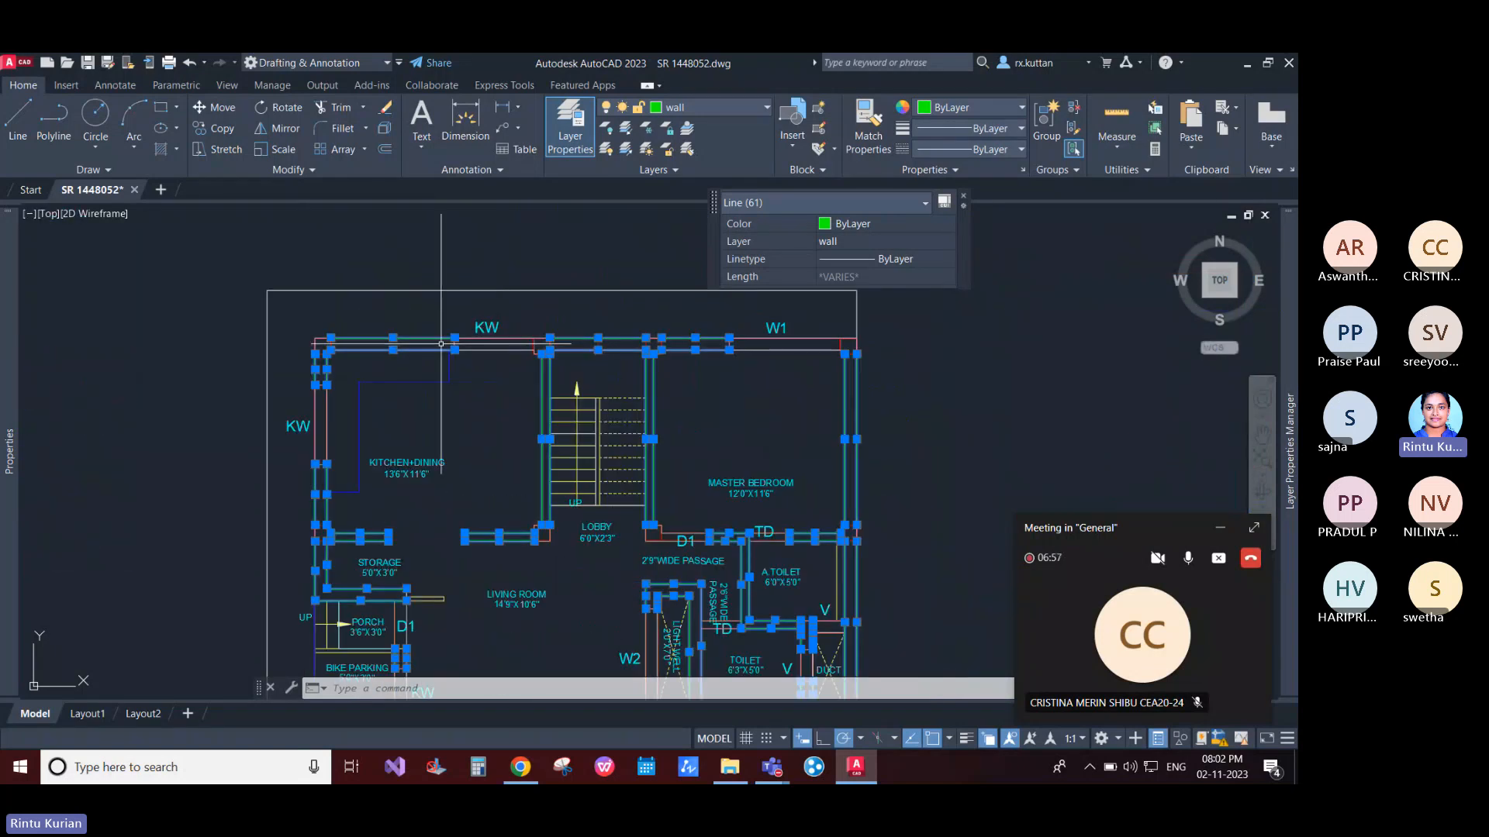
pyautogui.scroll(3, 513, 353)
pyautogui.scroll(-2, 465, 350)
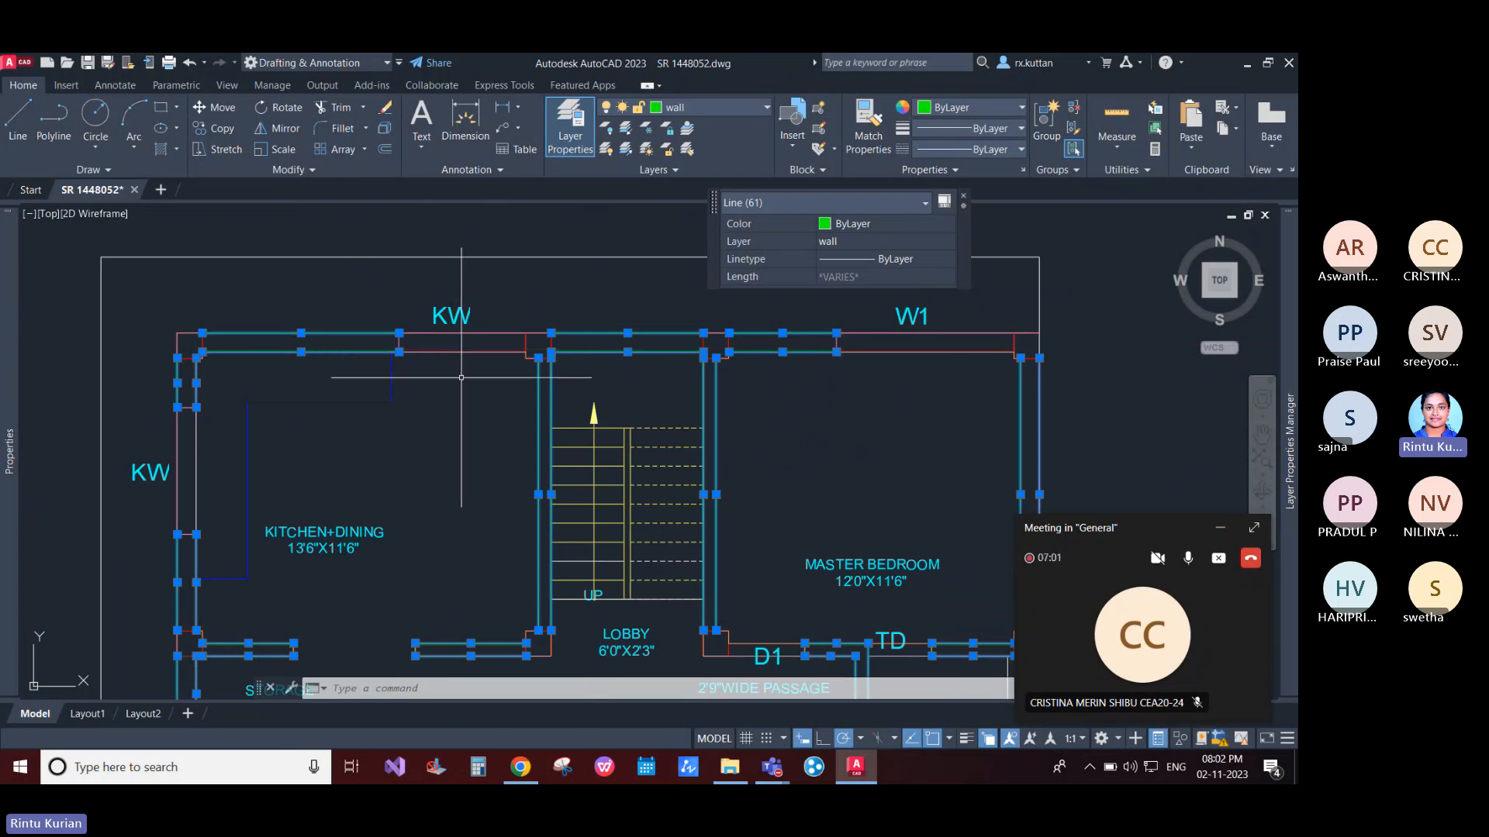
pyautogui.scroll(-2, 465, 380)
pyautogui.moveTo(450, 457); pyautogui.dragTo(501, 418, button='middle')
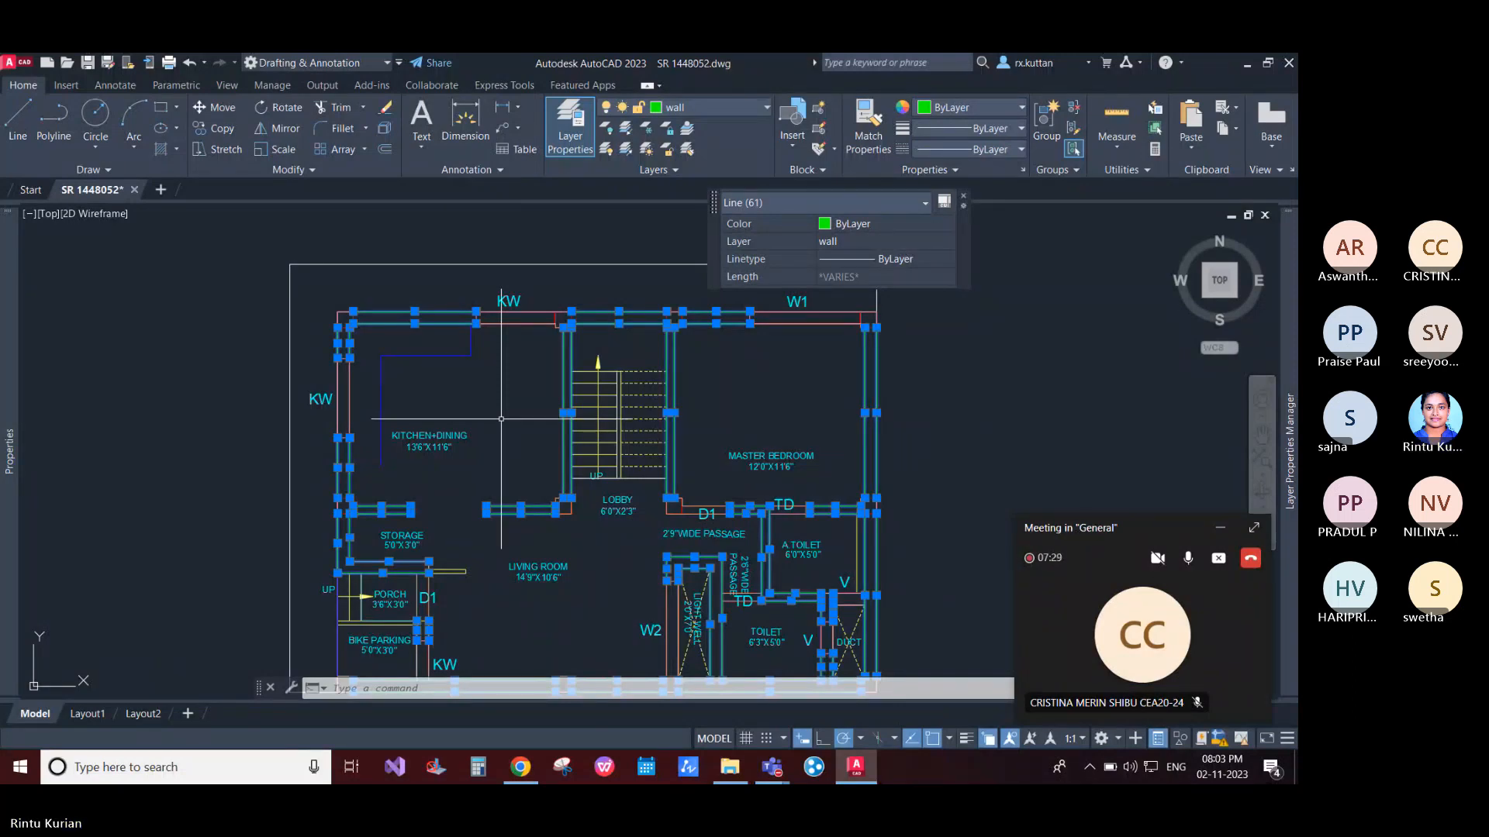
pyautogui.scroll(-4, 484, 404)
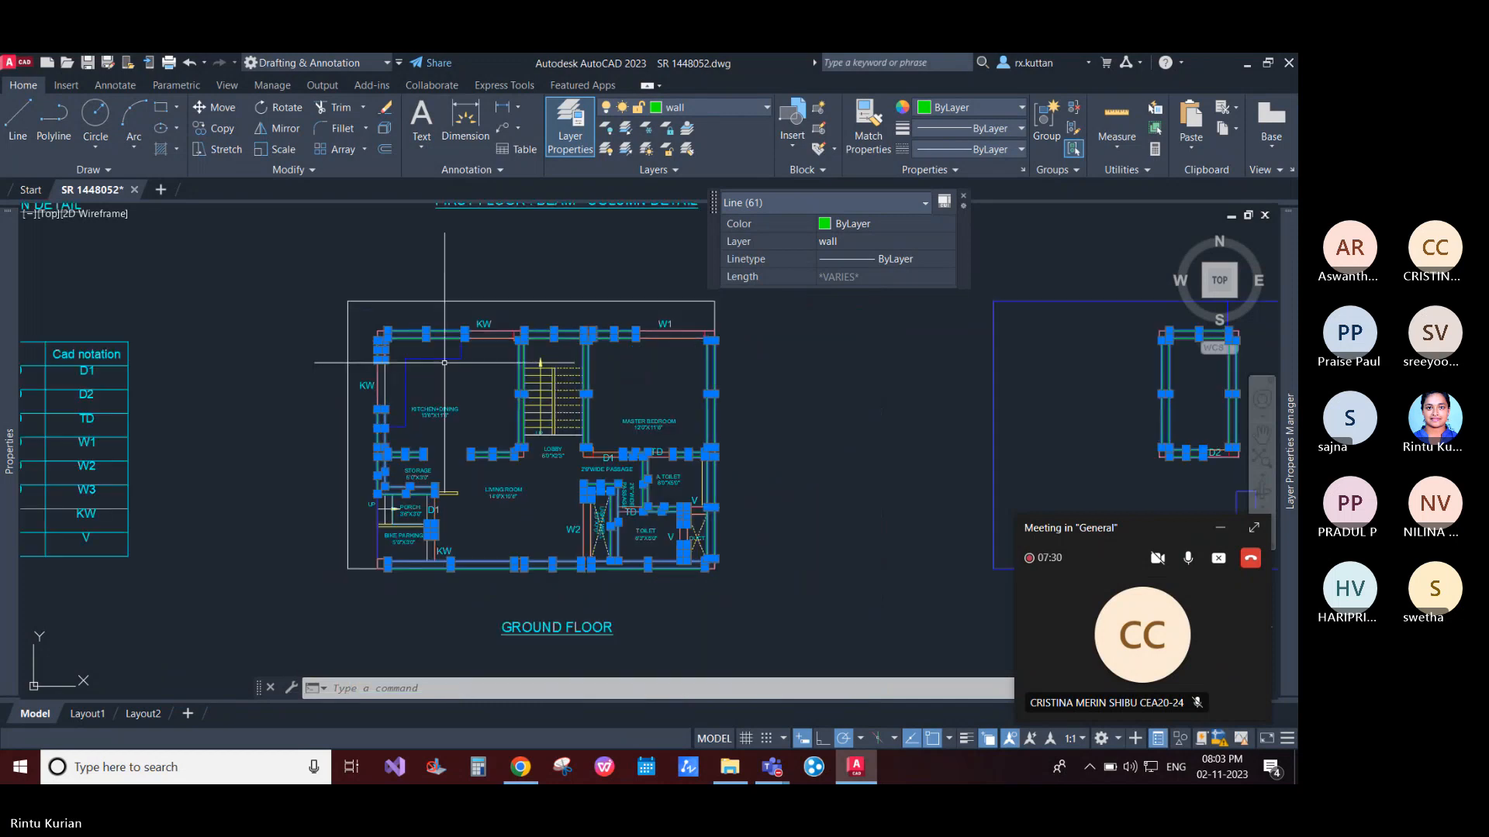
pyautogui.scroll(2, 503, 431)
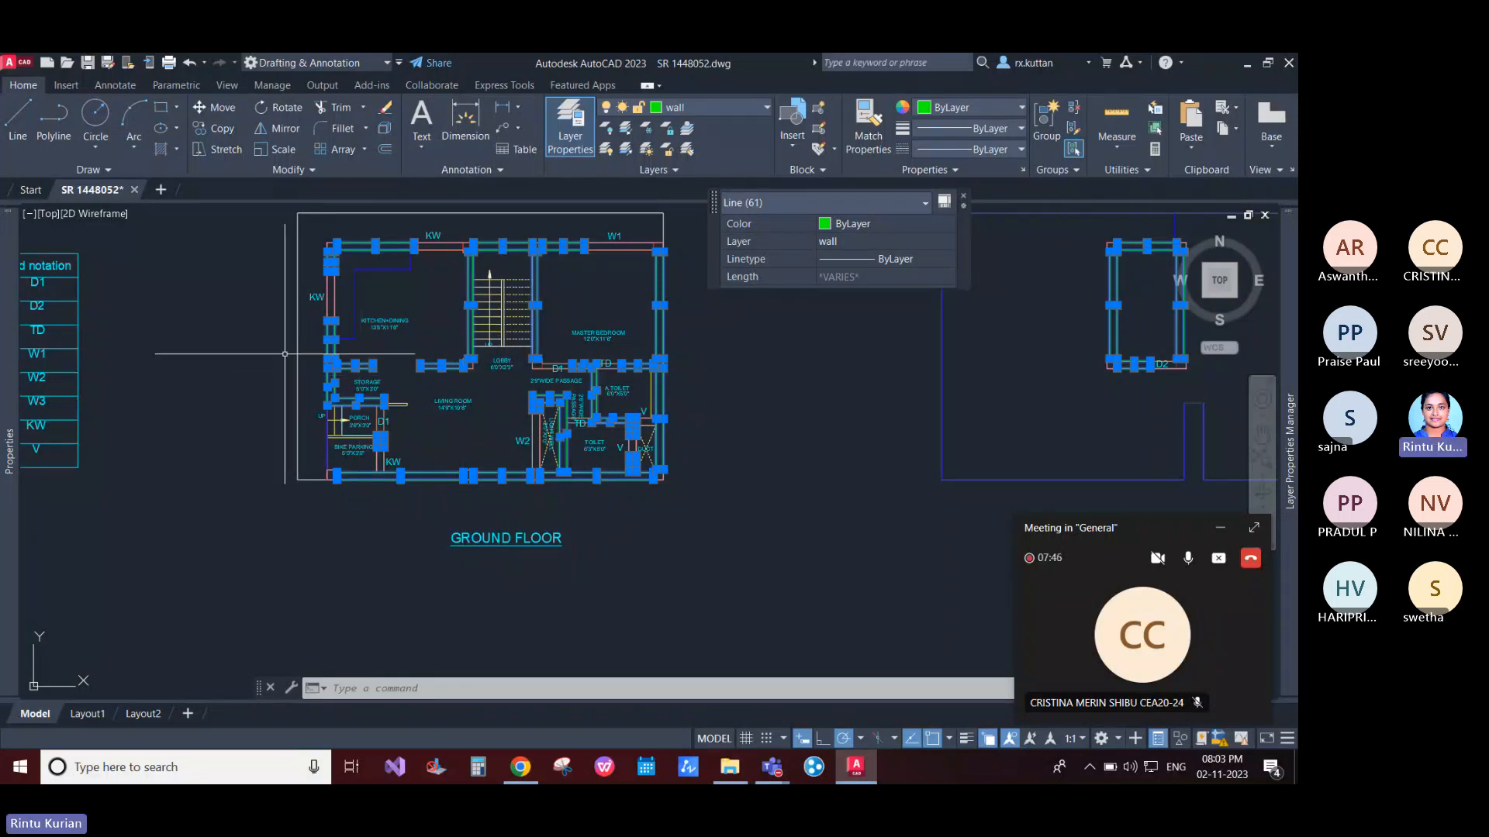
pyautogui.scroll(2, 285, 354)
pyautogui.scroll(2, 303, 356)
pyautogui.moveTo(379, 379); pyautogui.dragTo(372, 497, button='middle')
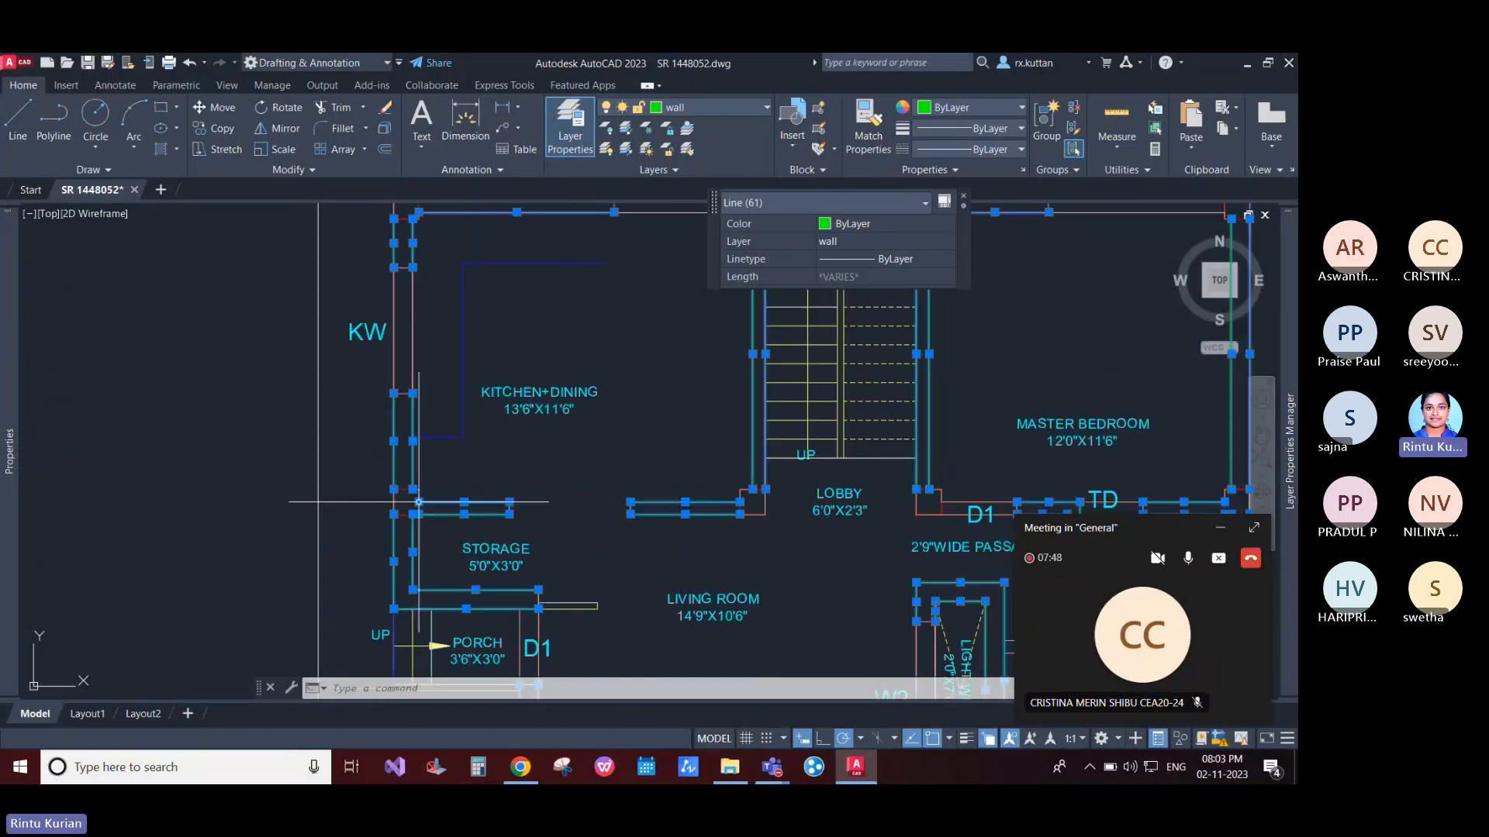
pyautogui.scroll(-2, 411, 470)
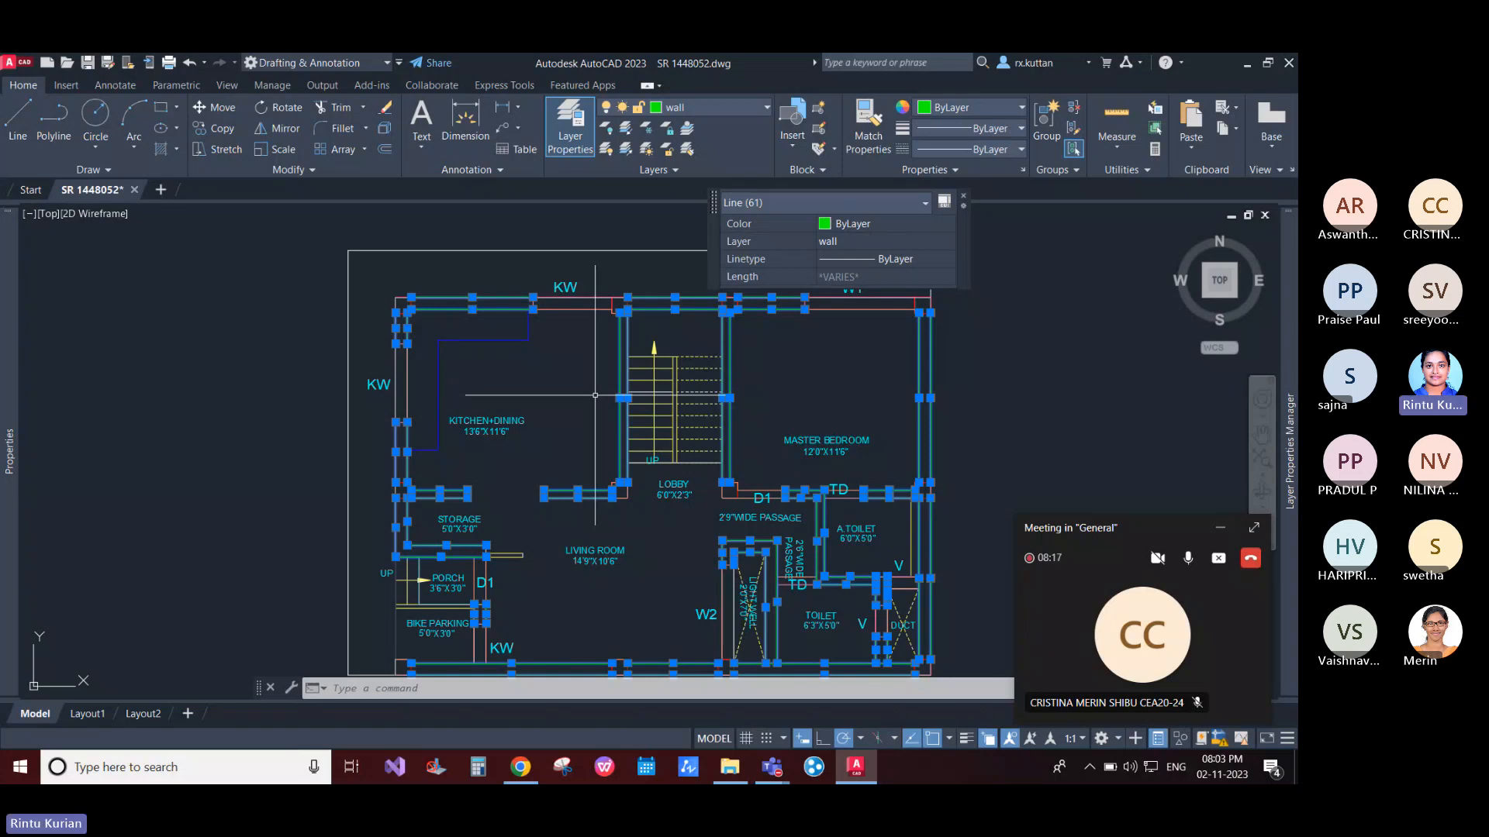
pyautogui.scroll(2, 595, 395)
pyautogui.scroll(-2, 594, 403)
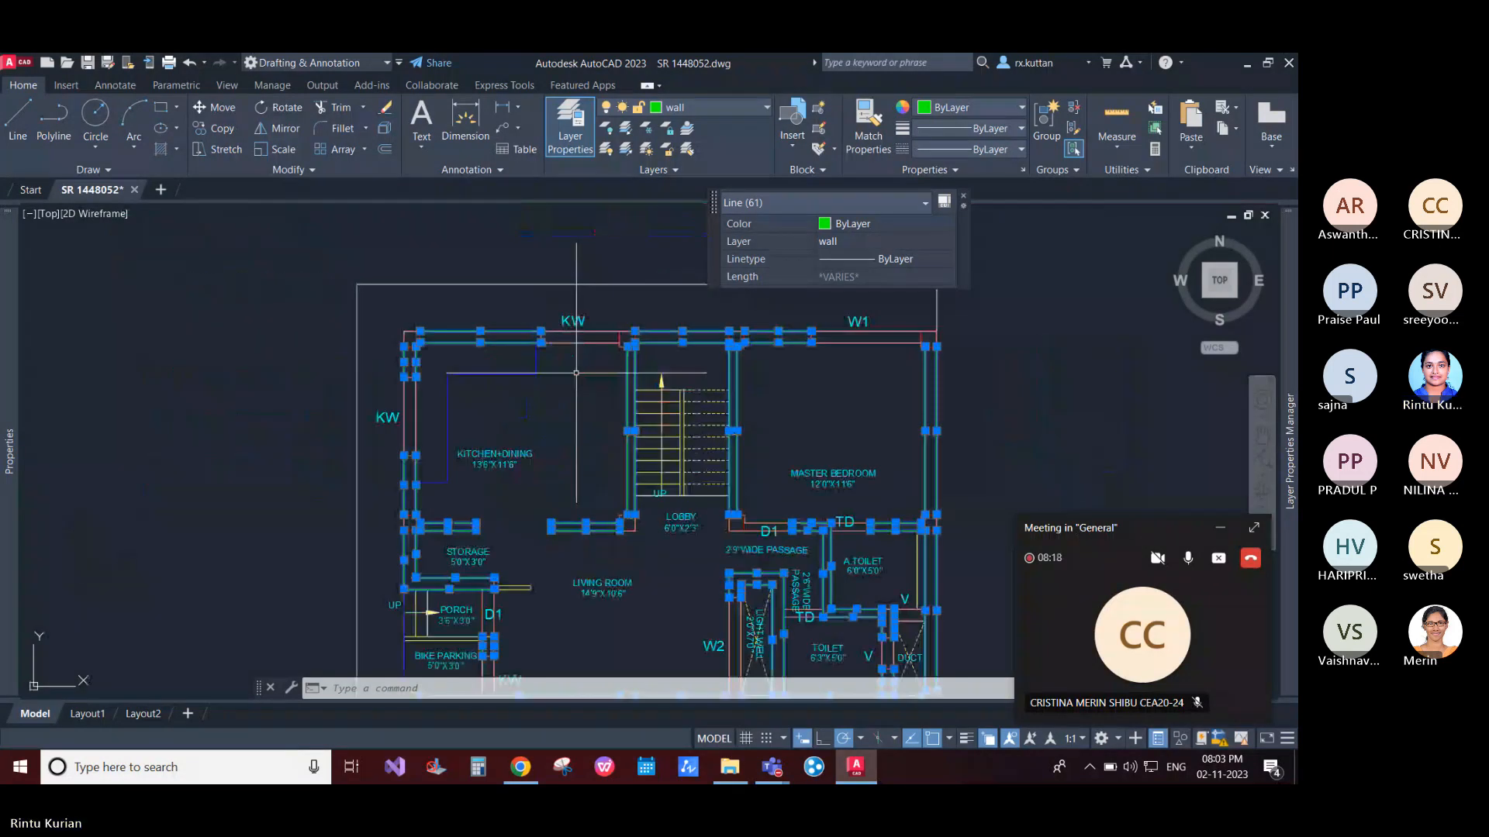
# Step: Clear the wall selection, and select the KW window label above the kitchen together with all similar text labels
pyautogui.press('Escape')
pyautogui.click(579, 323)
pyautogui.rightClick(542, 357)
pyautogui.click(584, 599)
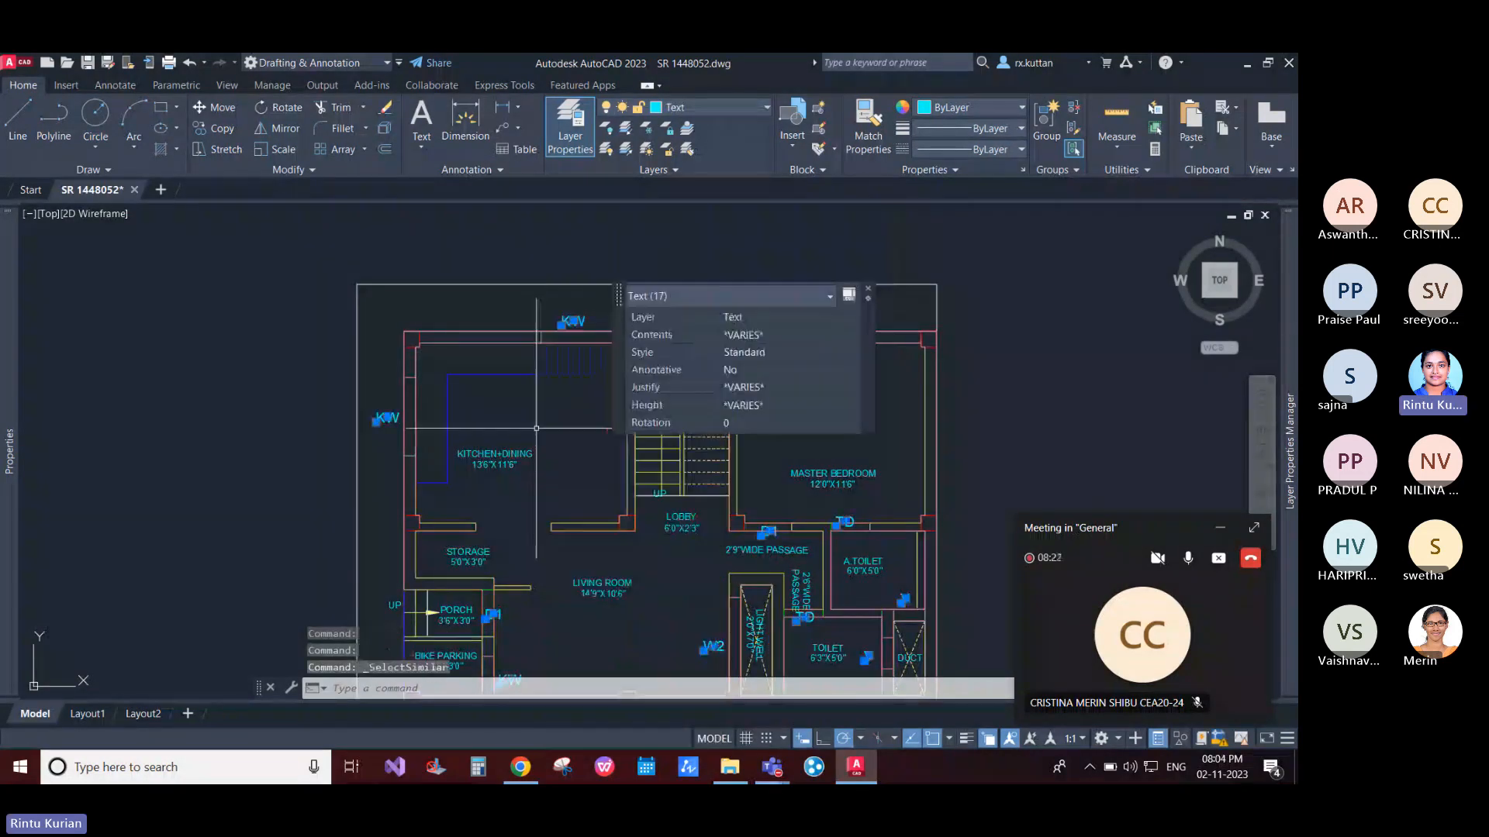
pyautogui.scroll(-2, 537, 428)
pyautogui.scroll(2, 620, 457)
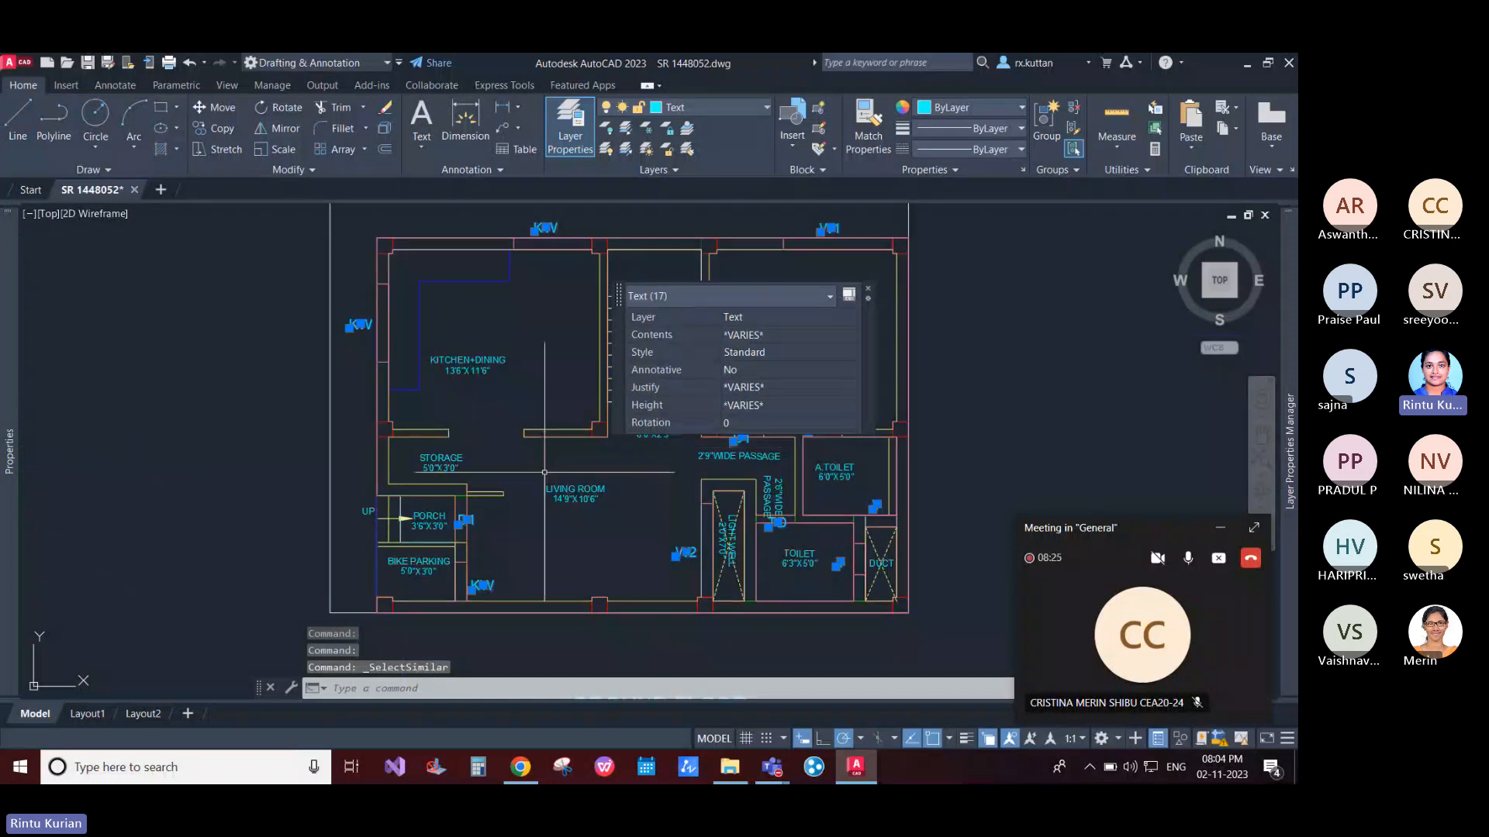
# Step: Replace the label selection with the room-name text block and inspect it across the ground floor plan
pyautogui.press('Escape')
pyautogui.click(469, 358)
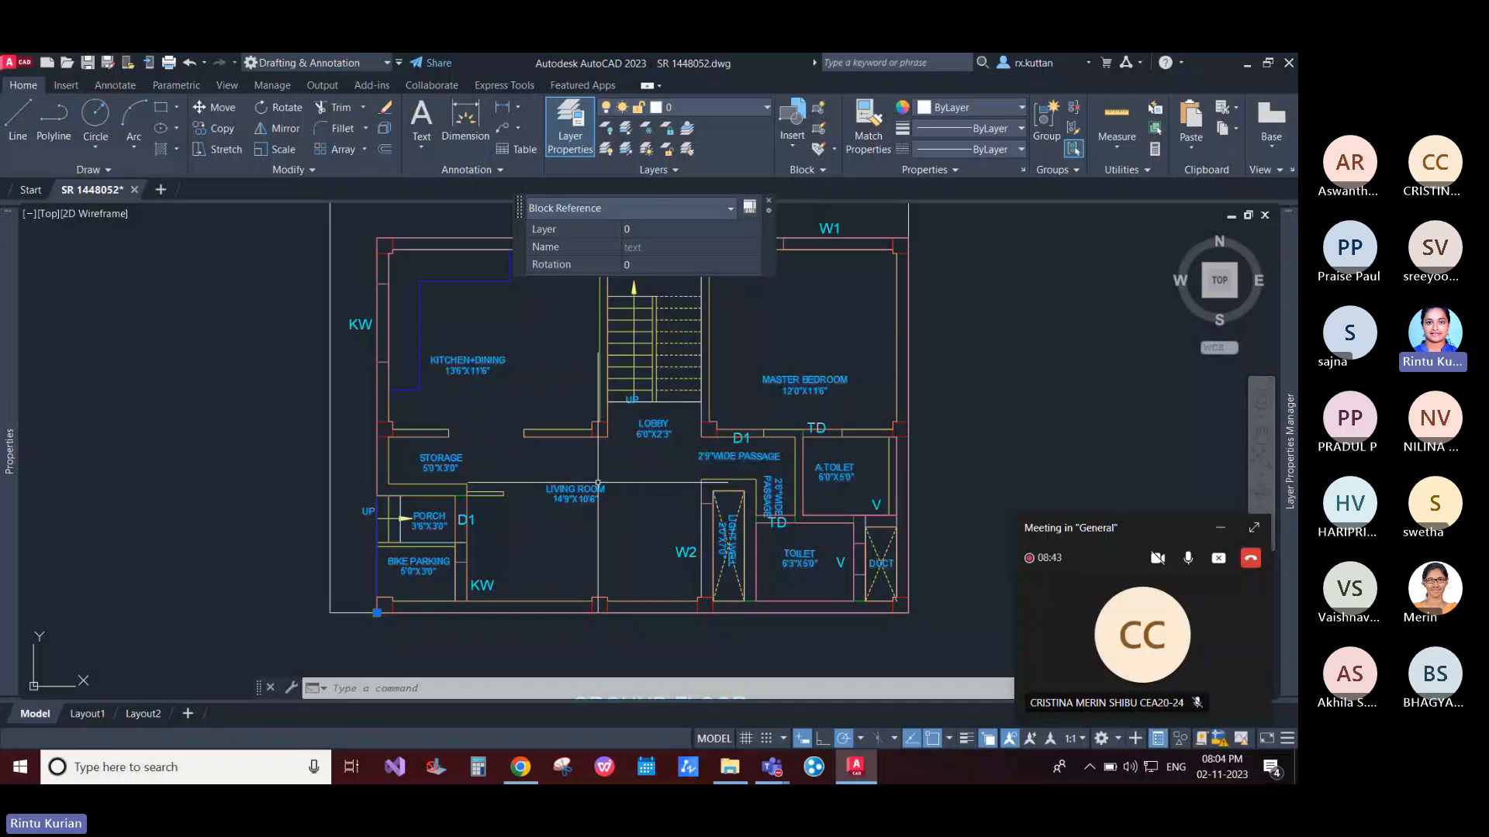
pyautogui.scroll(-2, 598, 482)
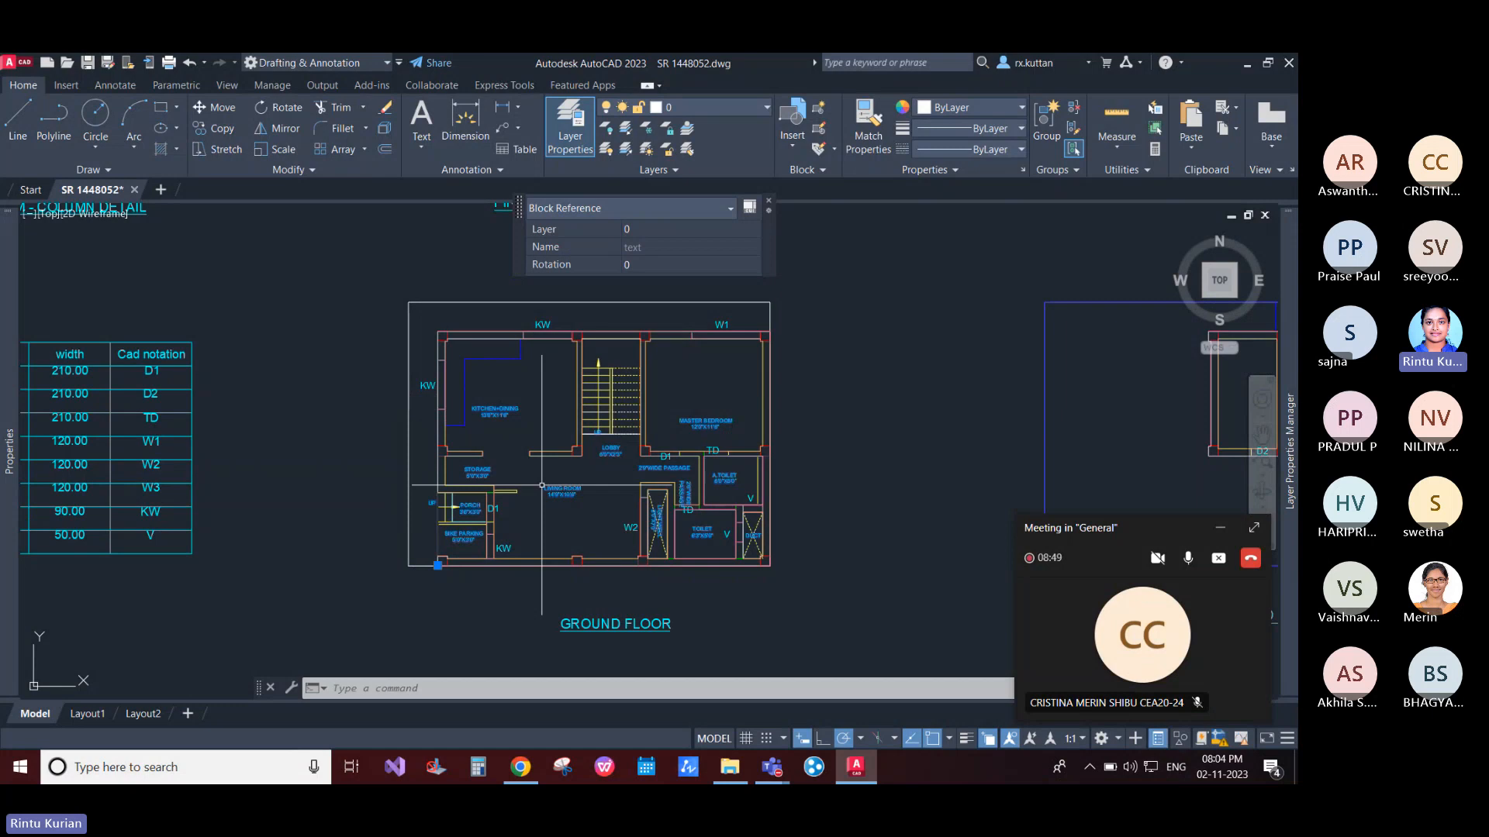
pyautogui.scroll(2, 541, 485)
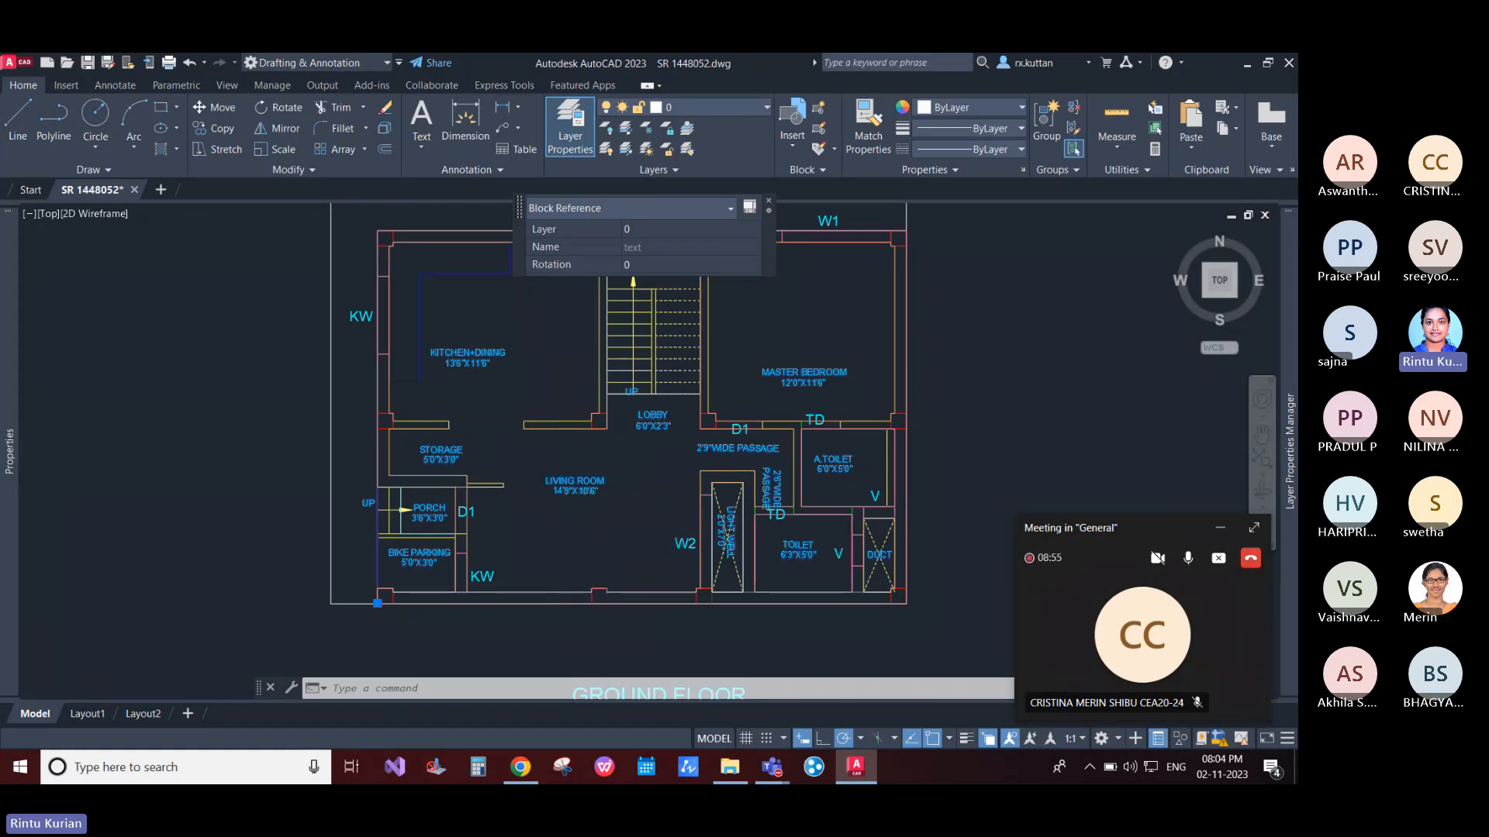
pyautogui.scroll(-5, 543, 466)
pyautogui.scroll(3, 502, 443)
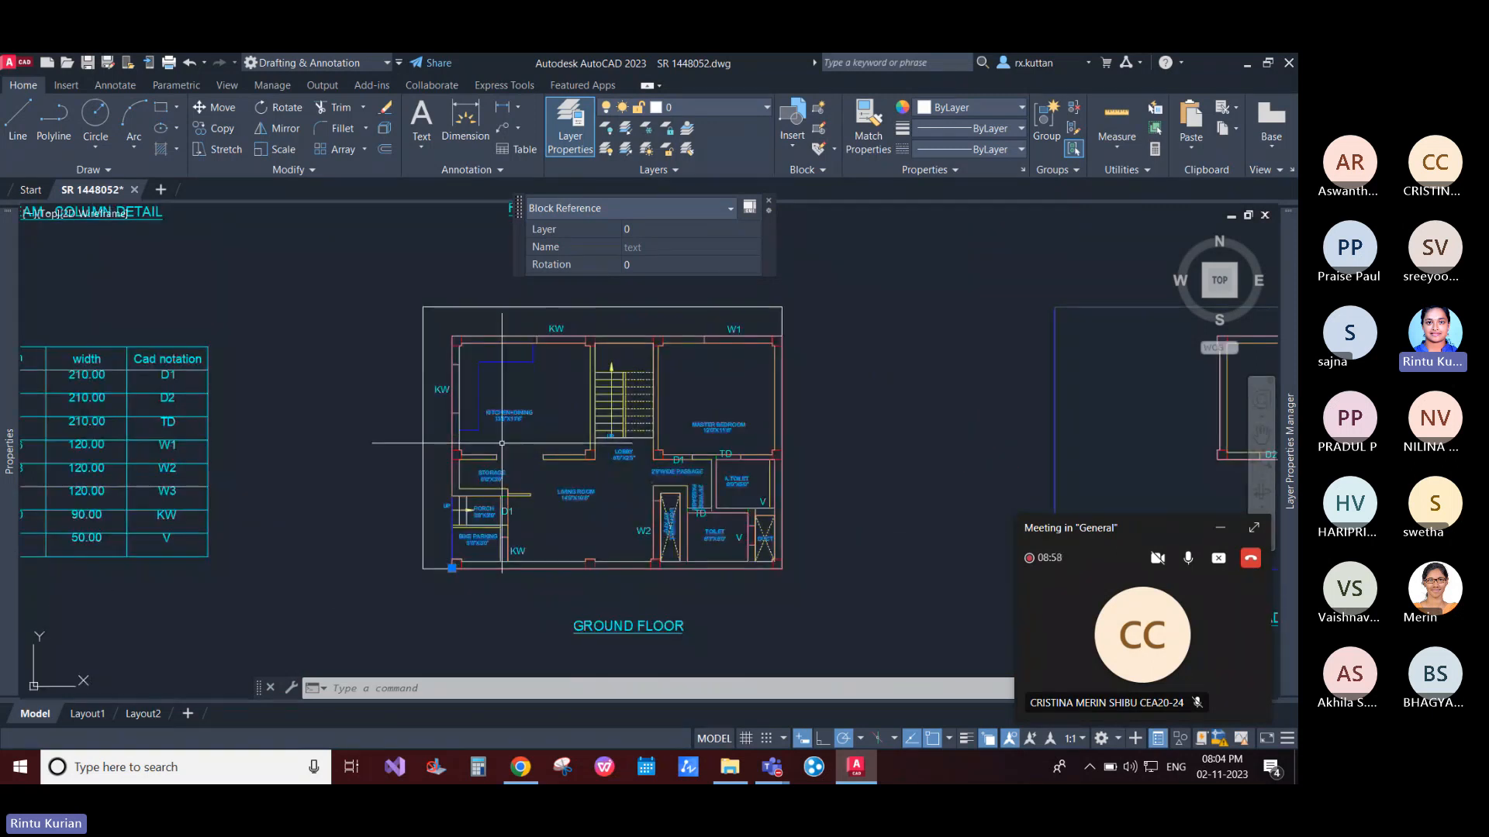
pyautogui.scroll(-4, 480, 464)
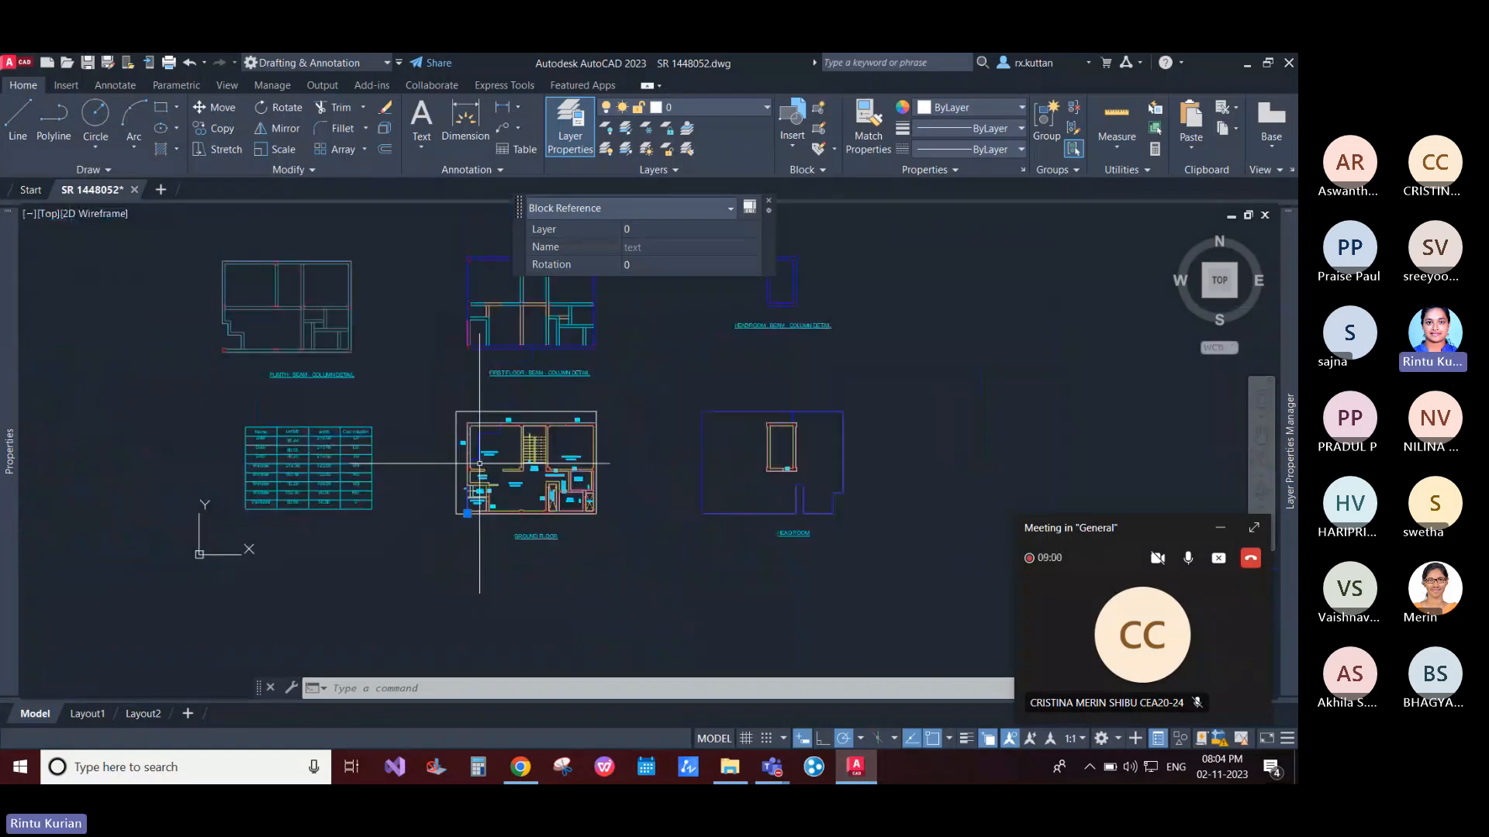
pyautogui.scroll(5, 532, 496)
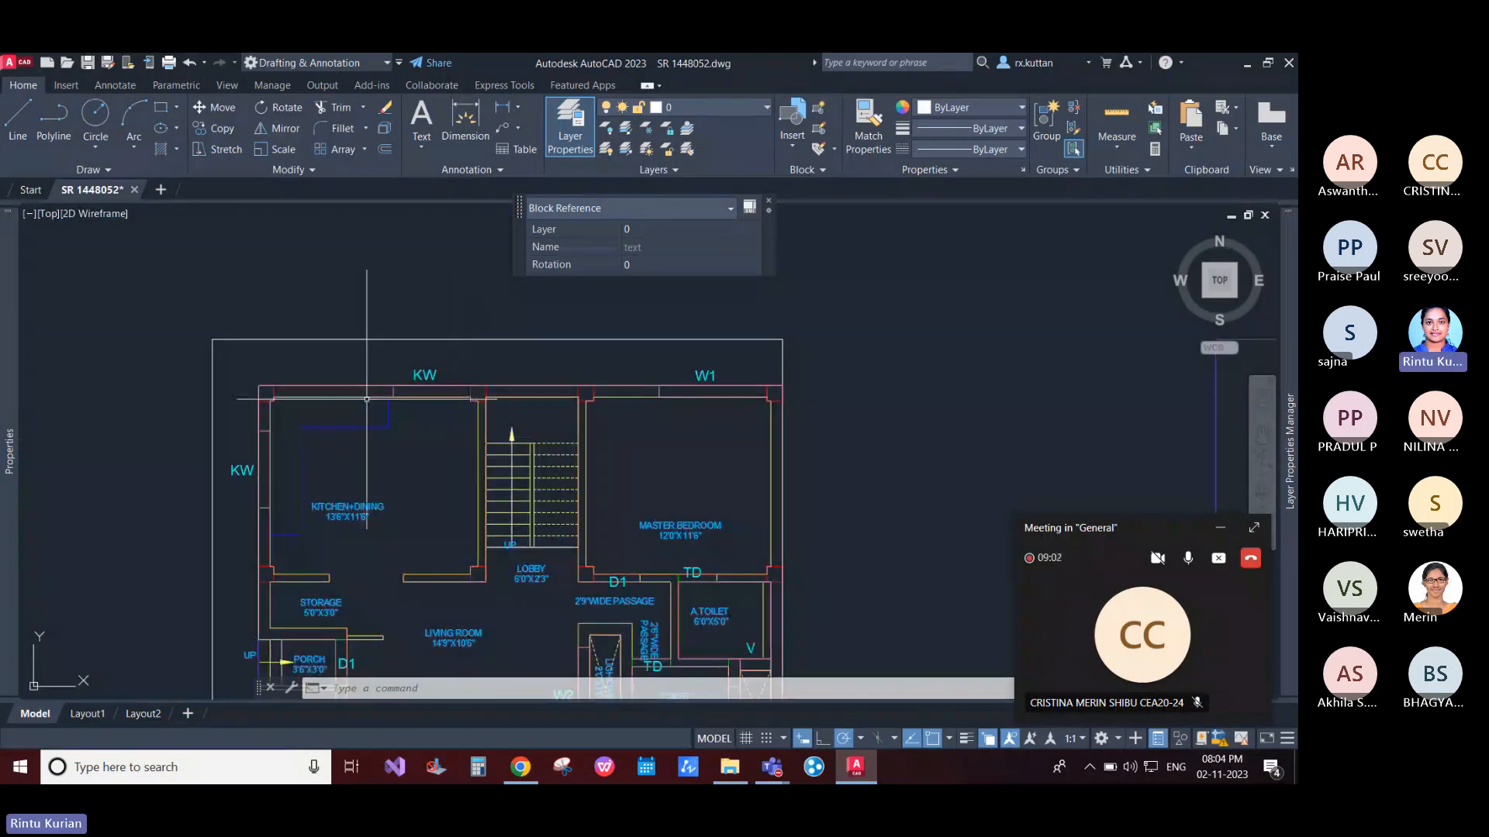
# Step: Clear the selection and check the layer of the two upper outer beam lines in the first floor beam-column detail
pyautogui.moveTo(1294, 297)
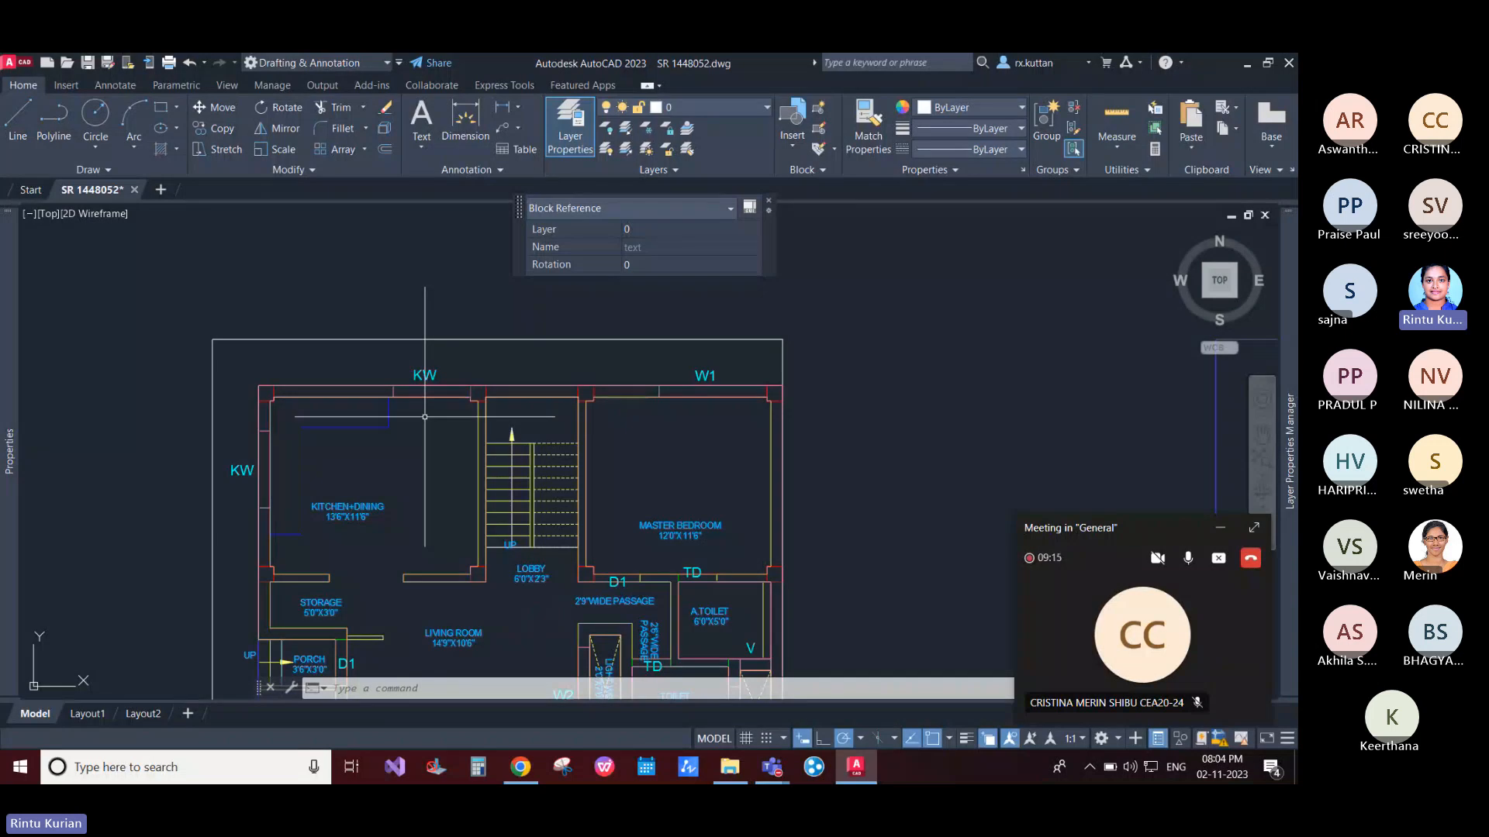
pyautogui.scroll(-5, 425, 417)
pyautogui.scroll(8, 398, 322)
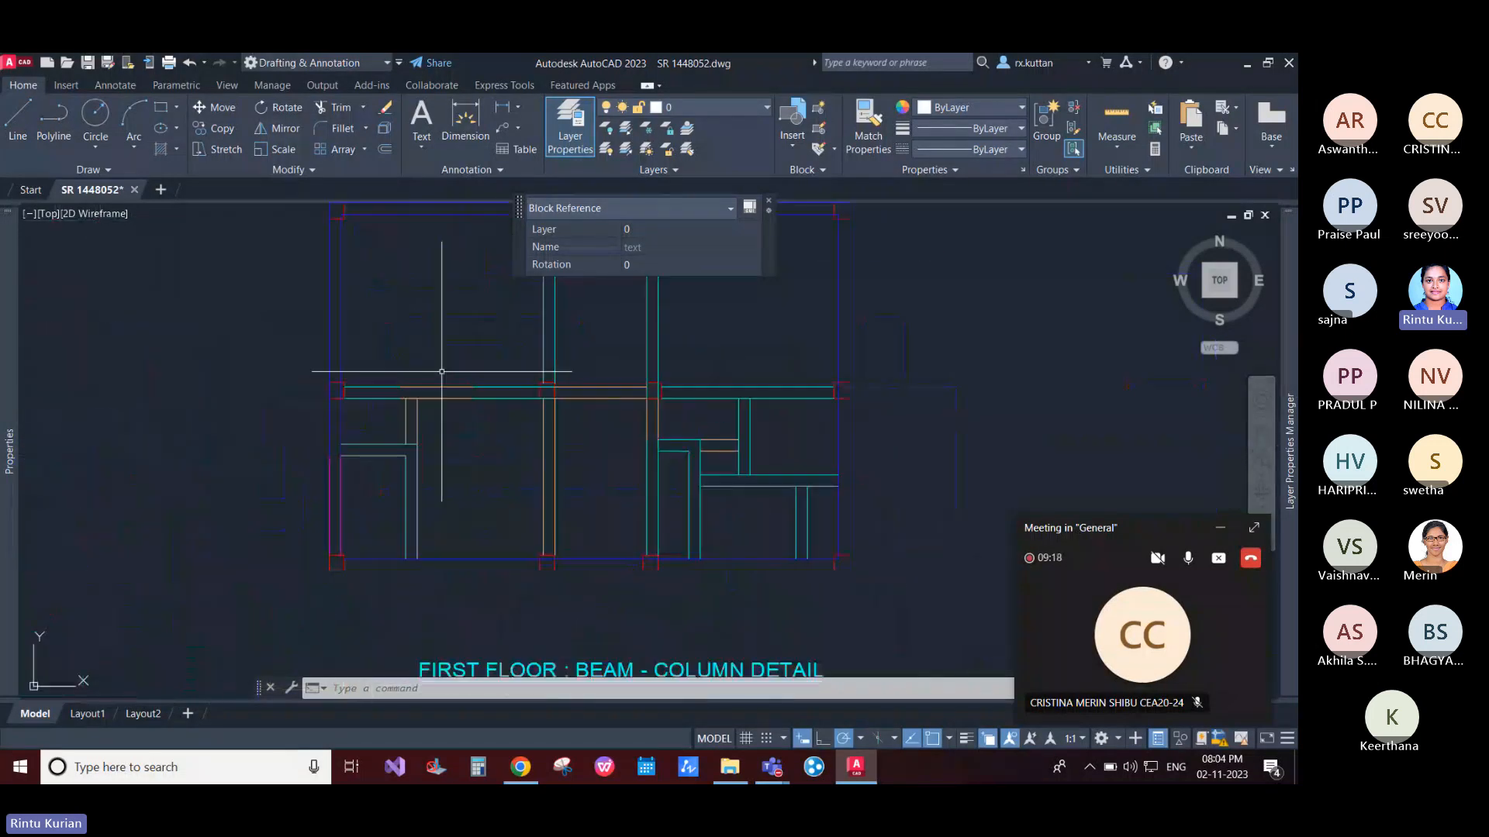
pyautogui.moveTo(441, 371); pyautogui.dragTo(442, 426, button='middle')
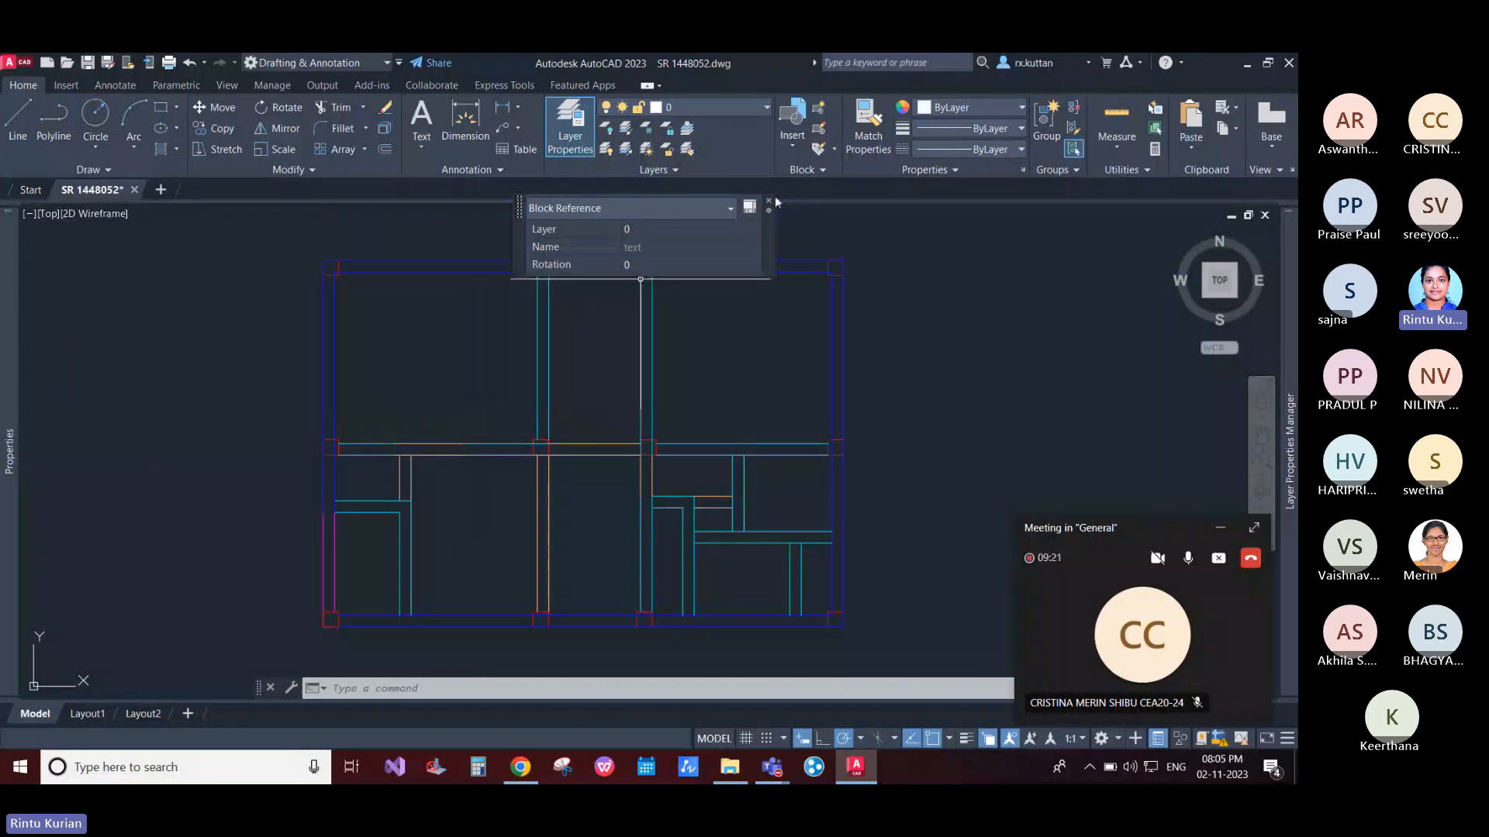
pyautogui.press('Escape')
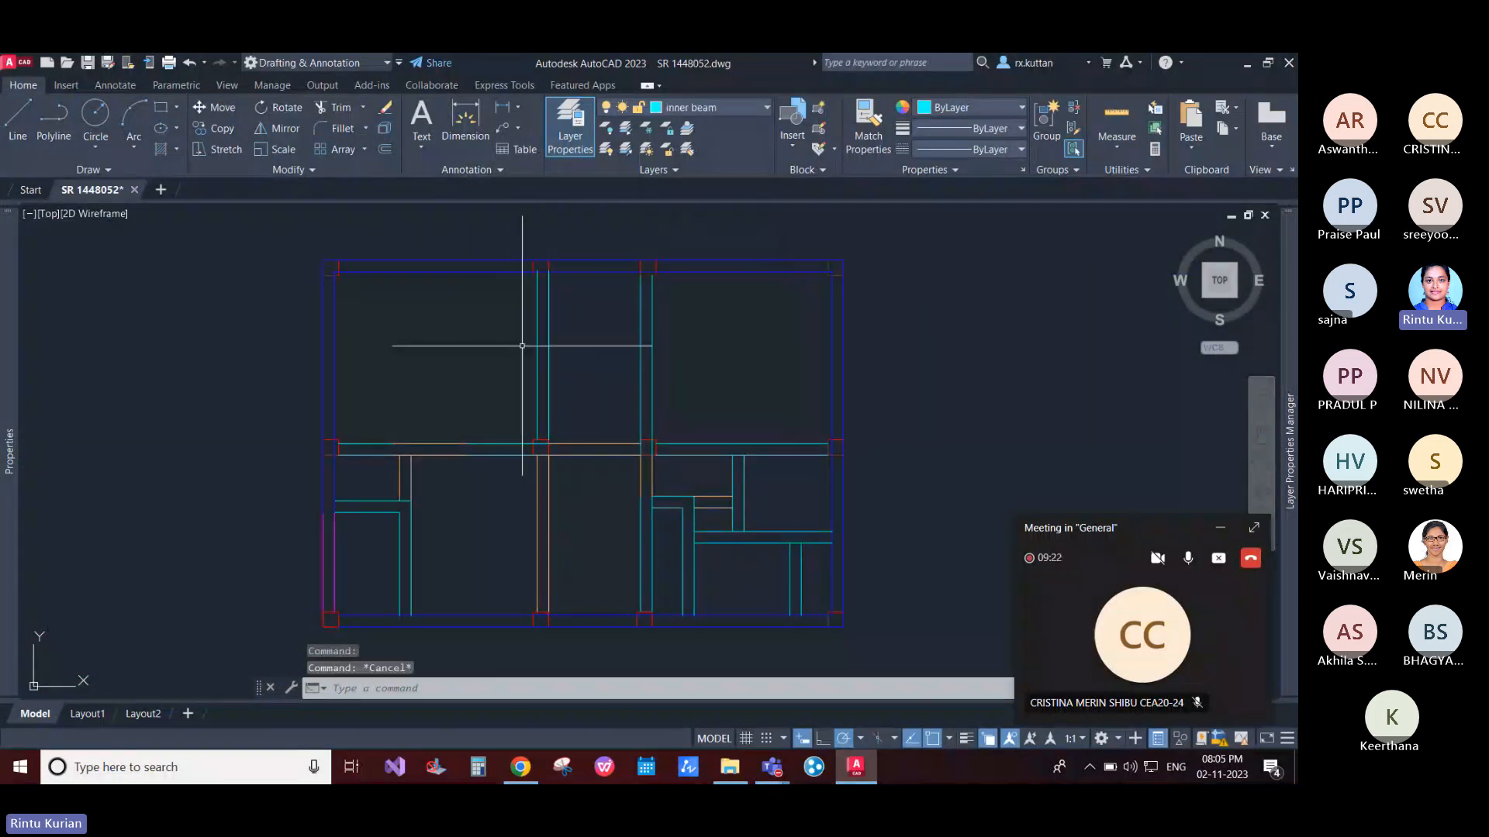
pyautogui.click(473, 346)
pyautogui.click(404, 234)
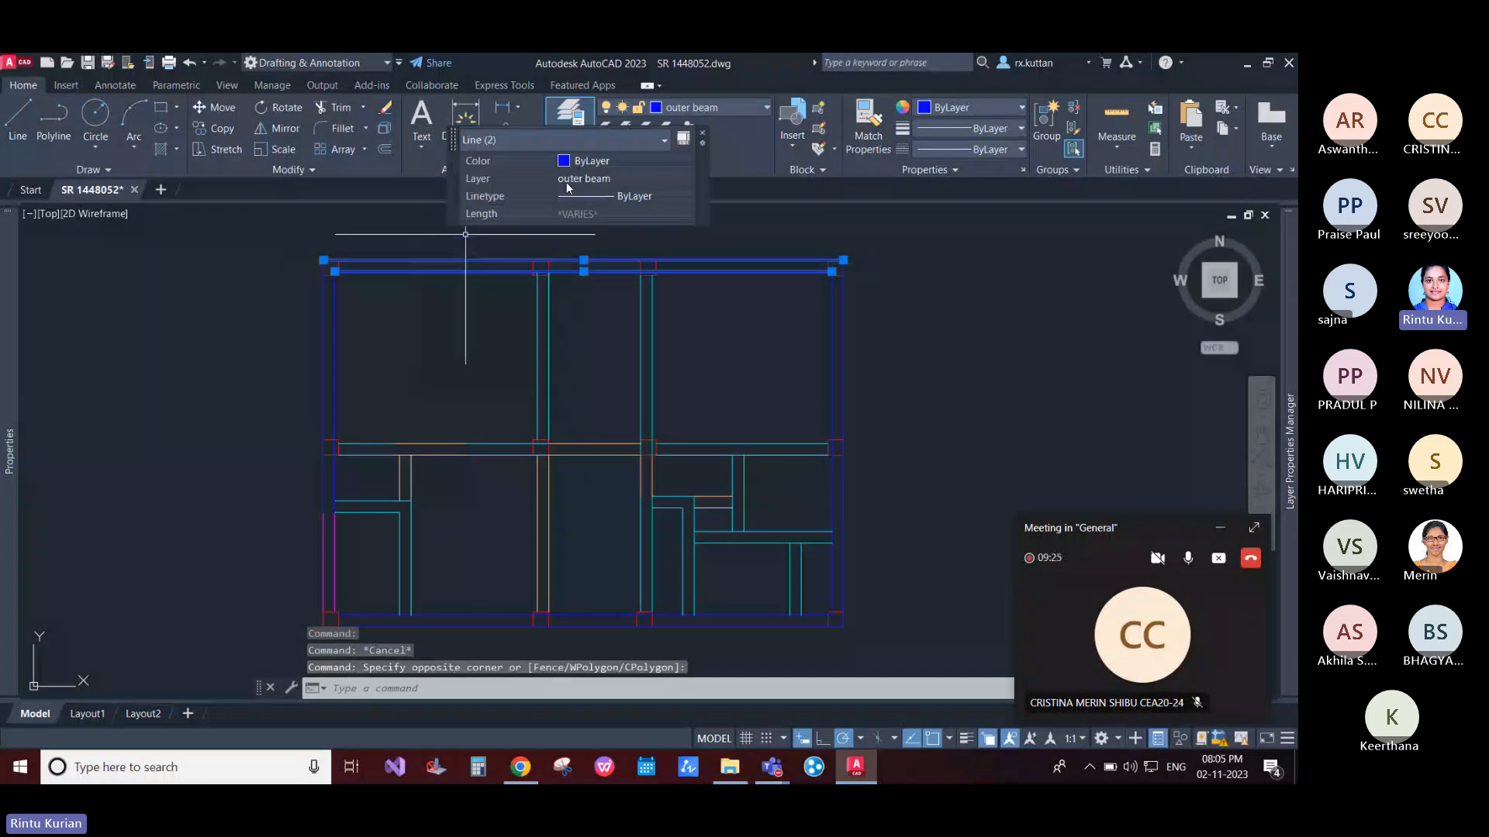
pyautogui.press('Escape')
# Step: Check the layer of the vertical inner beam pair between the two upper-left bays, and clear the selection
pyautogui.click(579, 342)
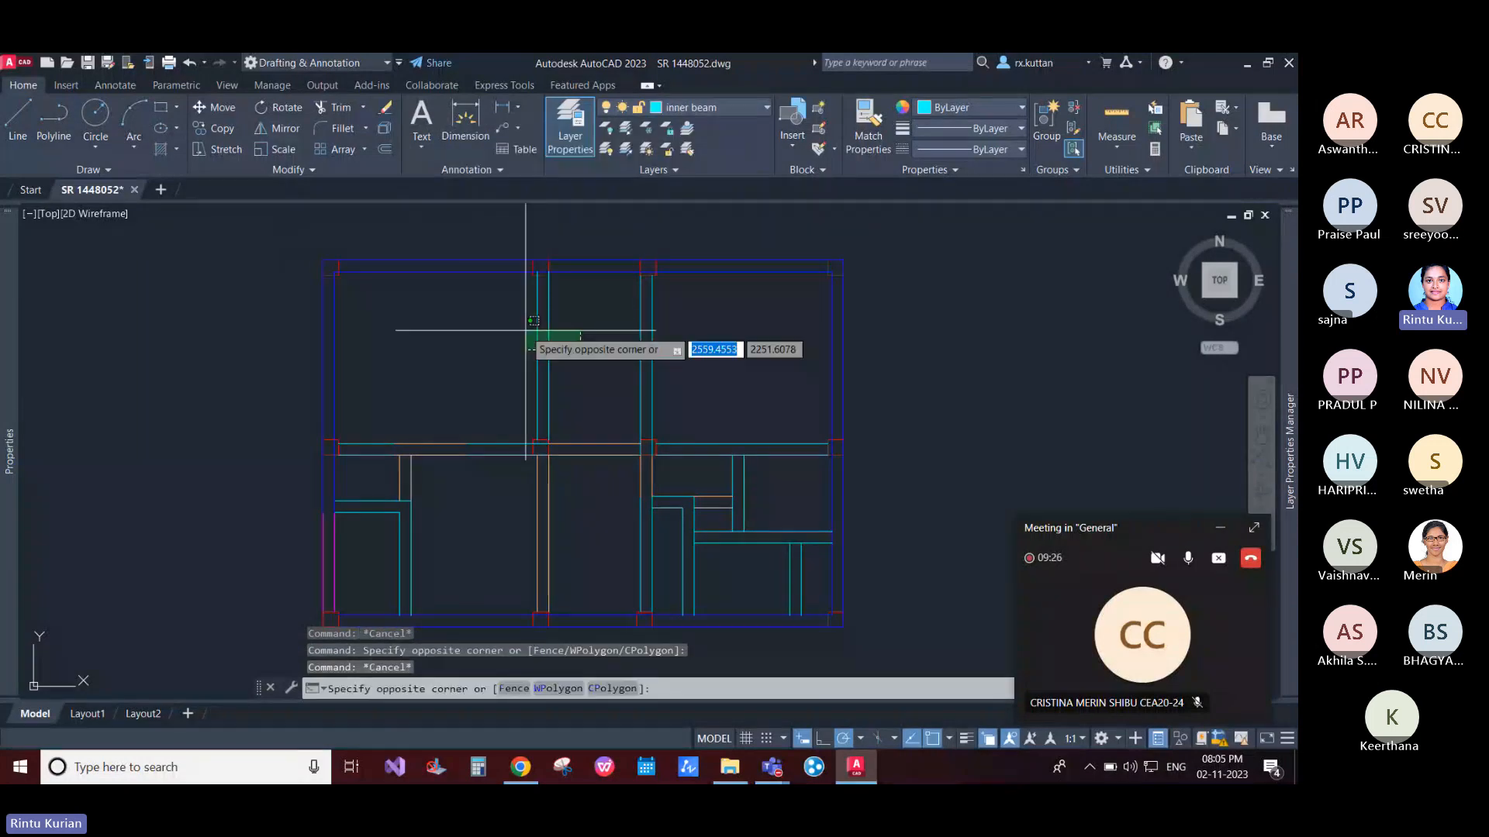
pyautogui.click(532, 319)
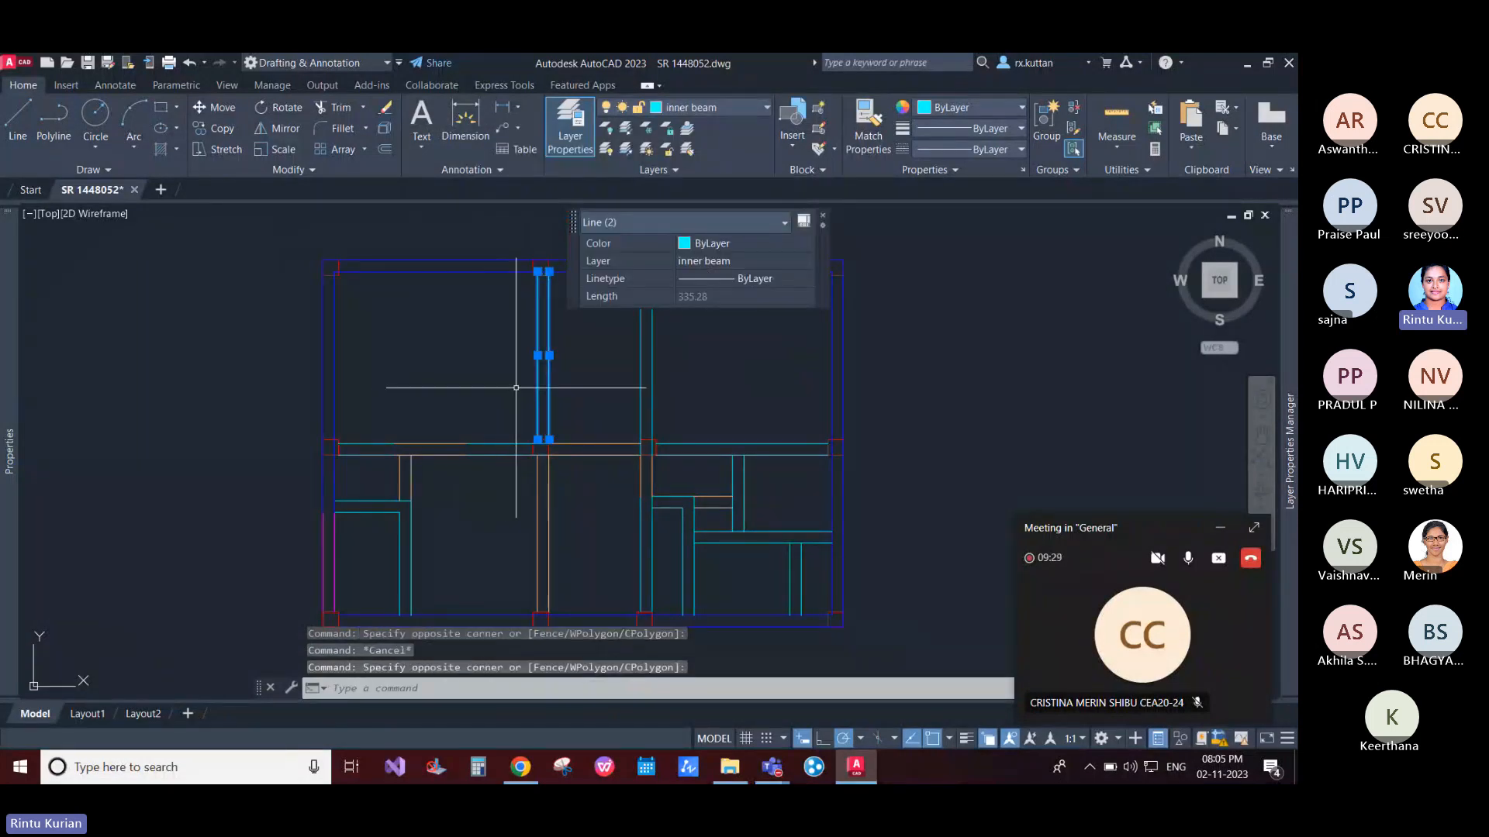
pyautogui.scroll(2, 543, 333)
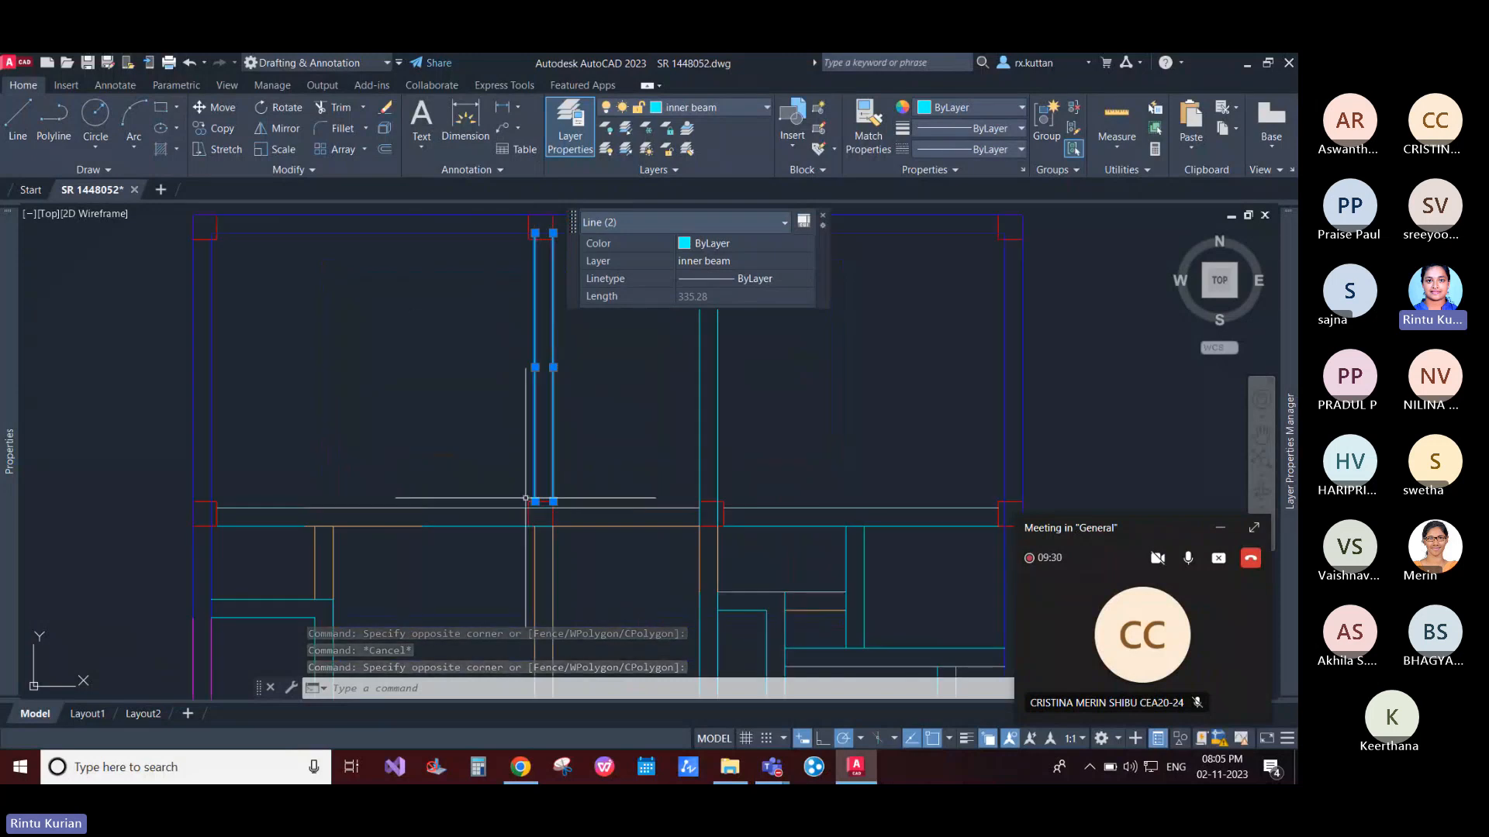
pyautogui.press('Escape')
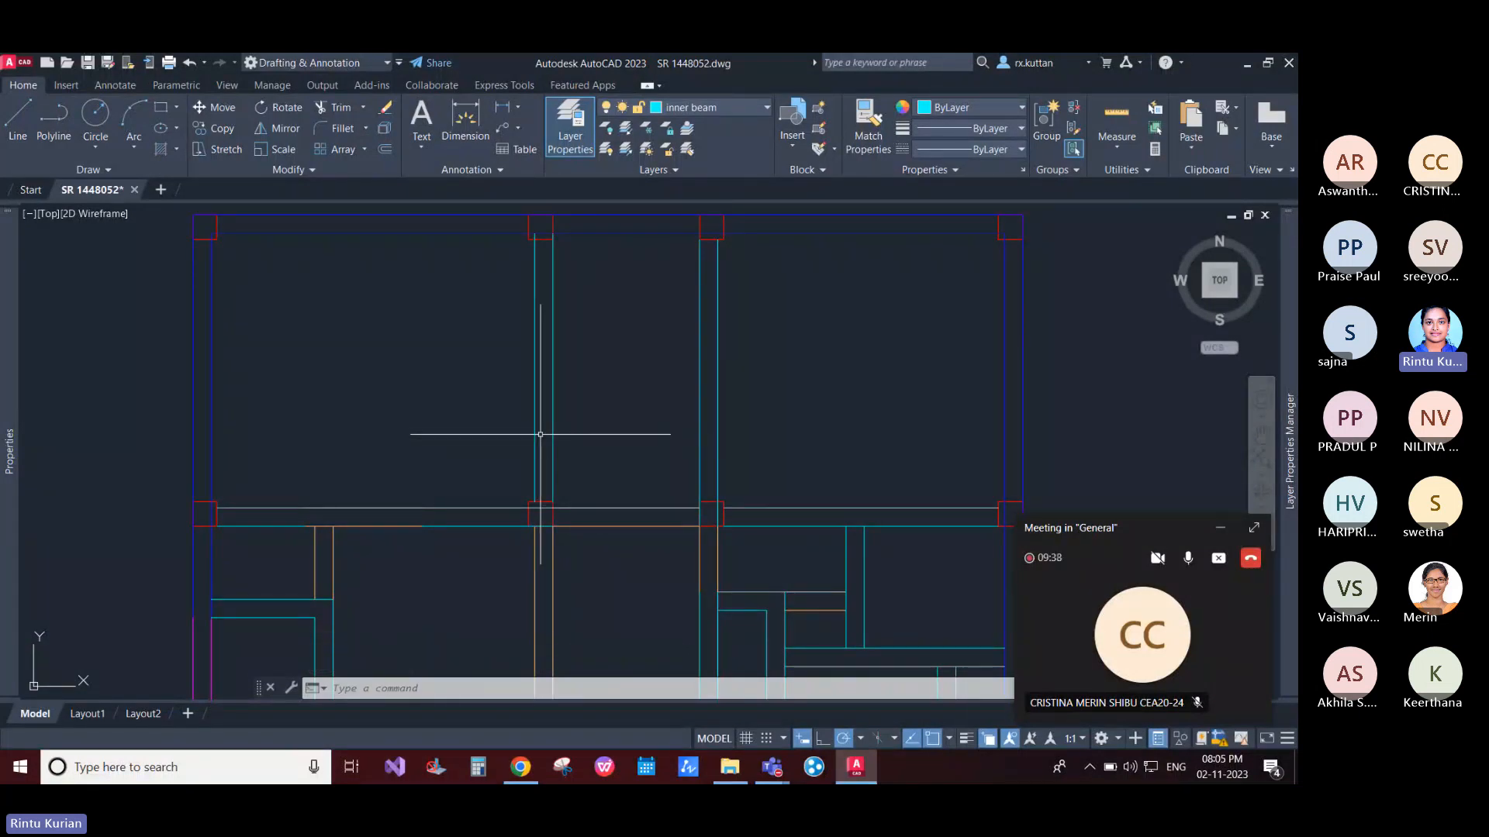
# Step: Check the layer of the short horizontal beam pair between the two central columns of the first floor detail
pyautogui.click(645, 545)
pyautogui.click(625, 490)
pyautogui.moveTo(613, 497); pyautogui.dragTo(577, 373, button='middle')
pyautogui.scroll(-2, 379, 501)
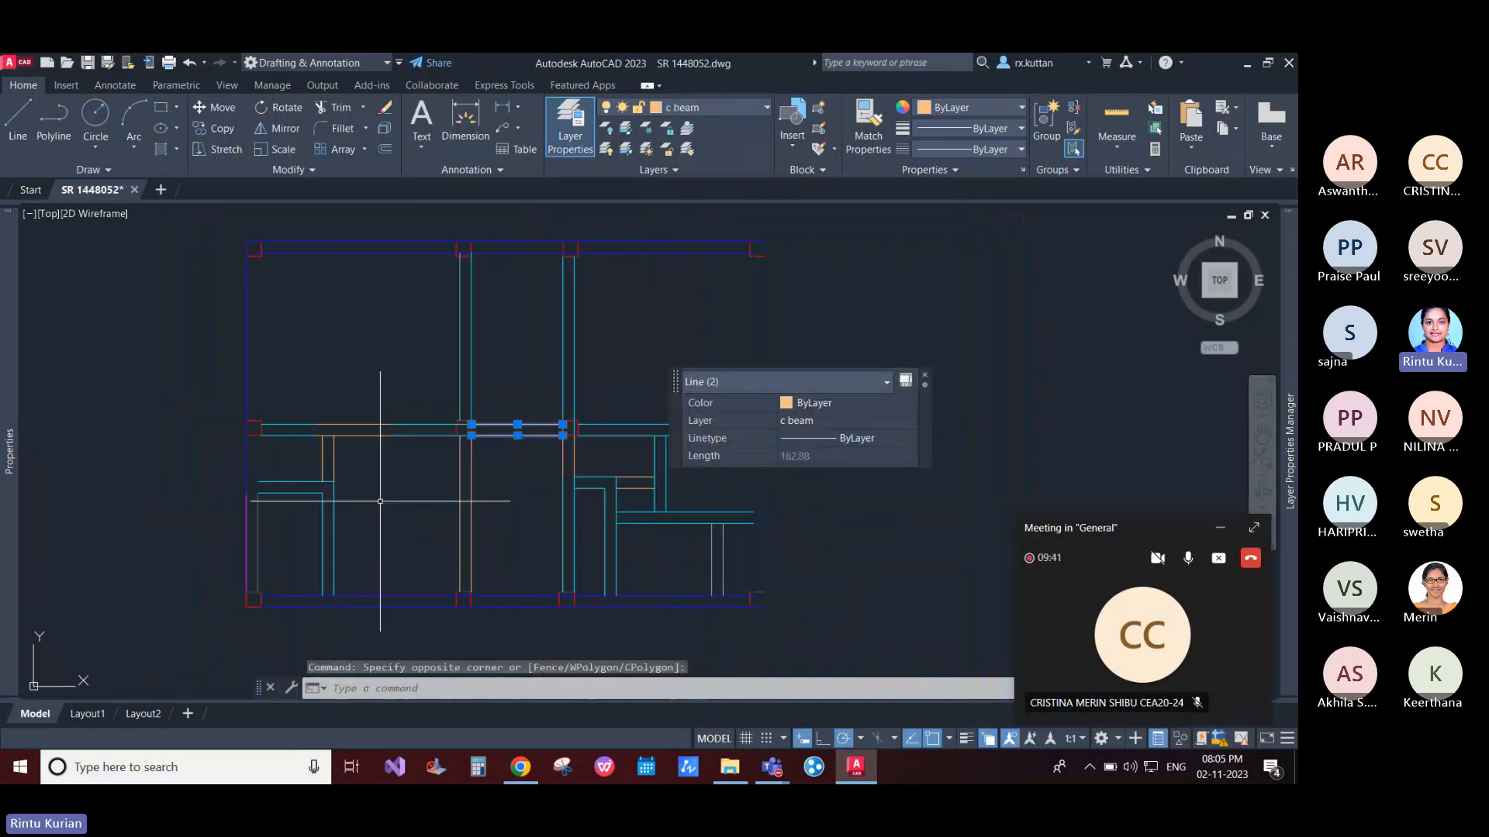
# Step: Add the magenta beam pair at the first floor detail's lower-left edge to the selection
pyautogui.moveTo(356, 549); pyautogui.dragTo(515, 470, button='middle')
pyautogui.click(434, 485)
pyautogui.click(334, 455)
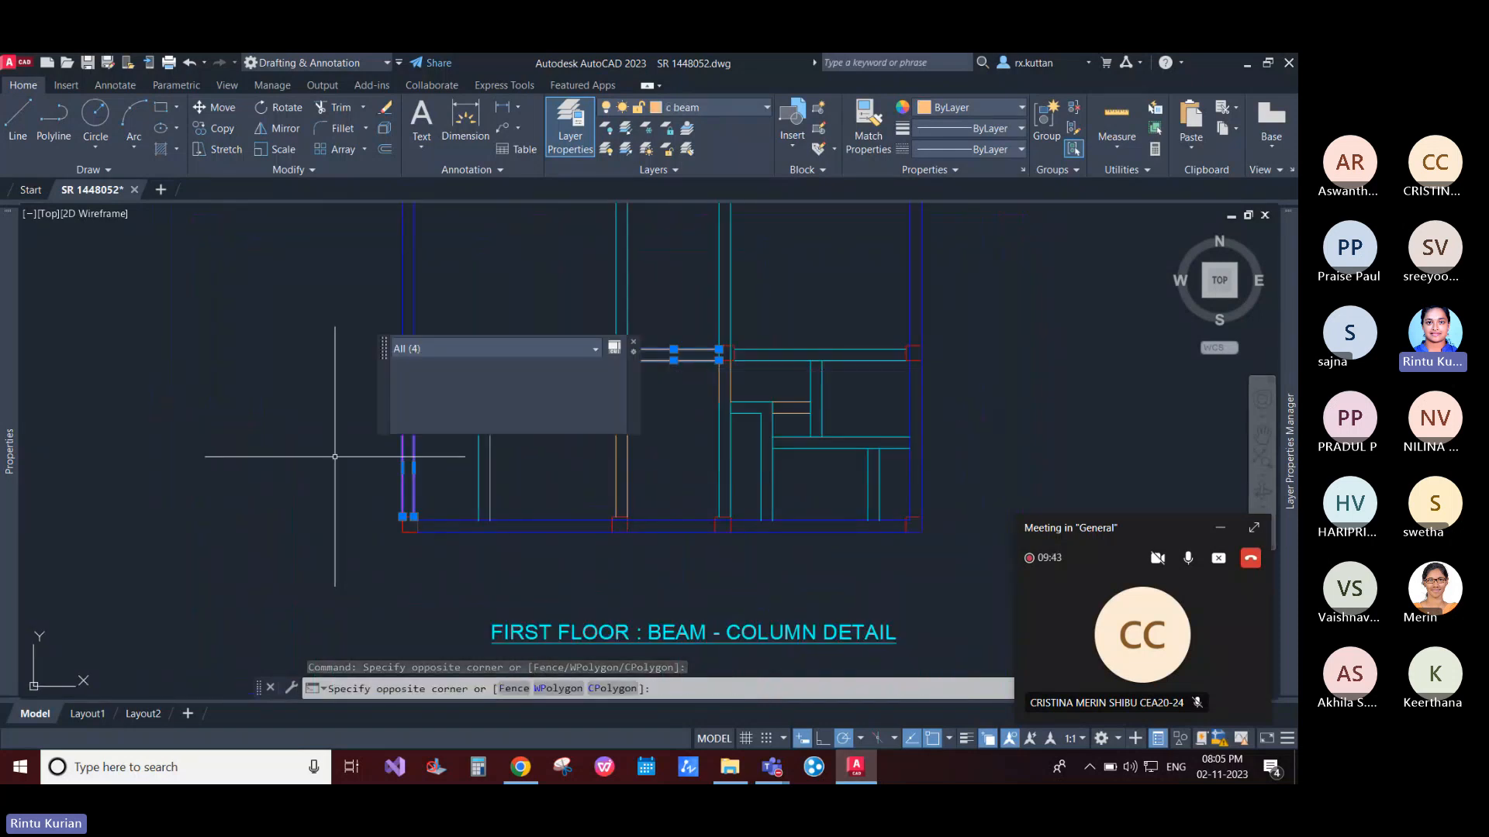
# Step: Clear the selection and explode the magenta outer c beam pair at the first floor detail's lower-left edge into separate lines
pyautogui.press('Escape')
pyautogui.click(475, 456)
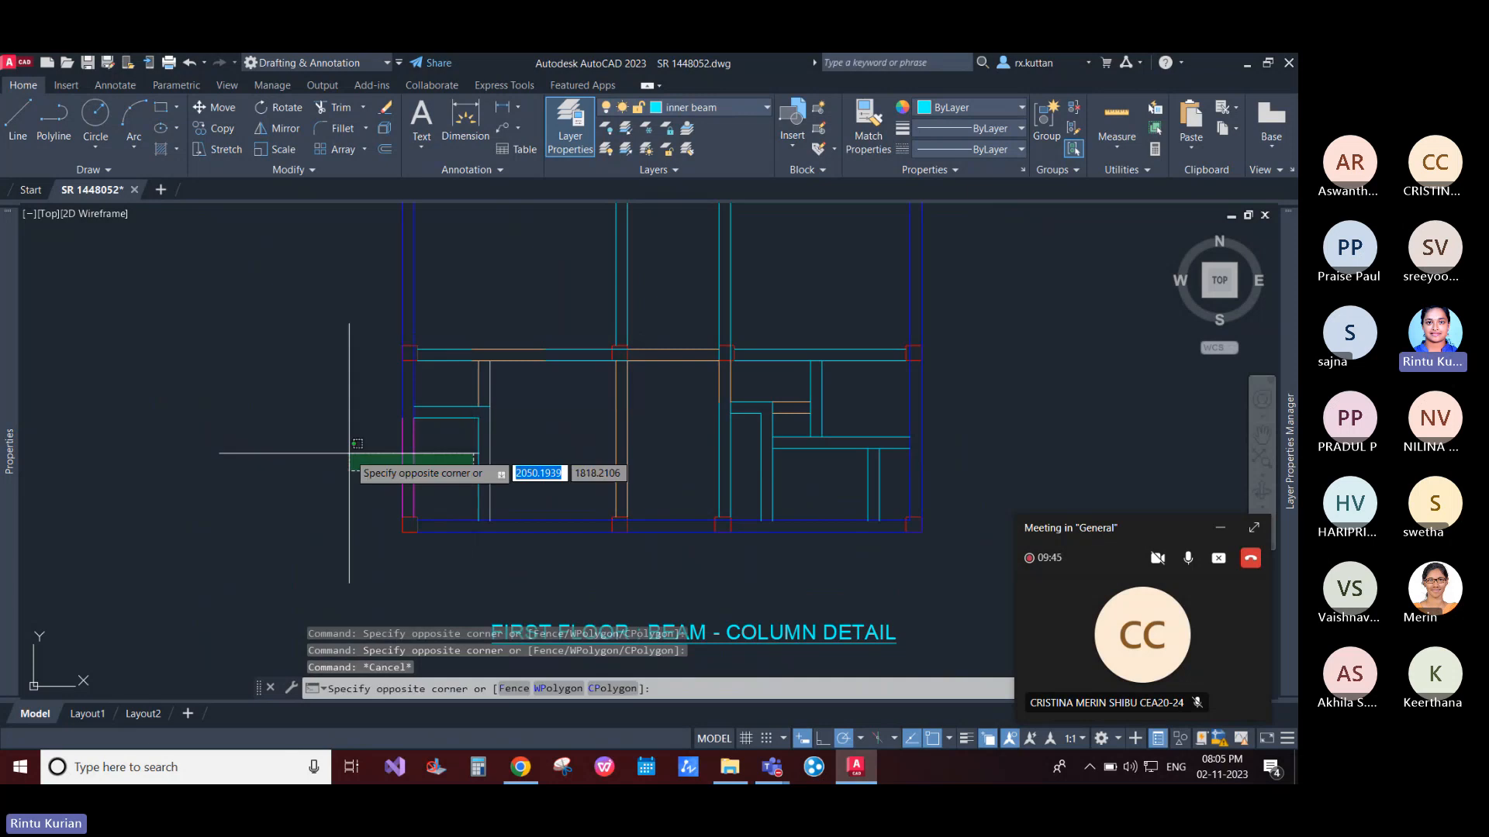
pyautogui.click(348, 453)
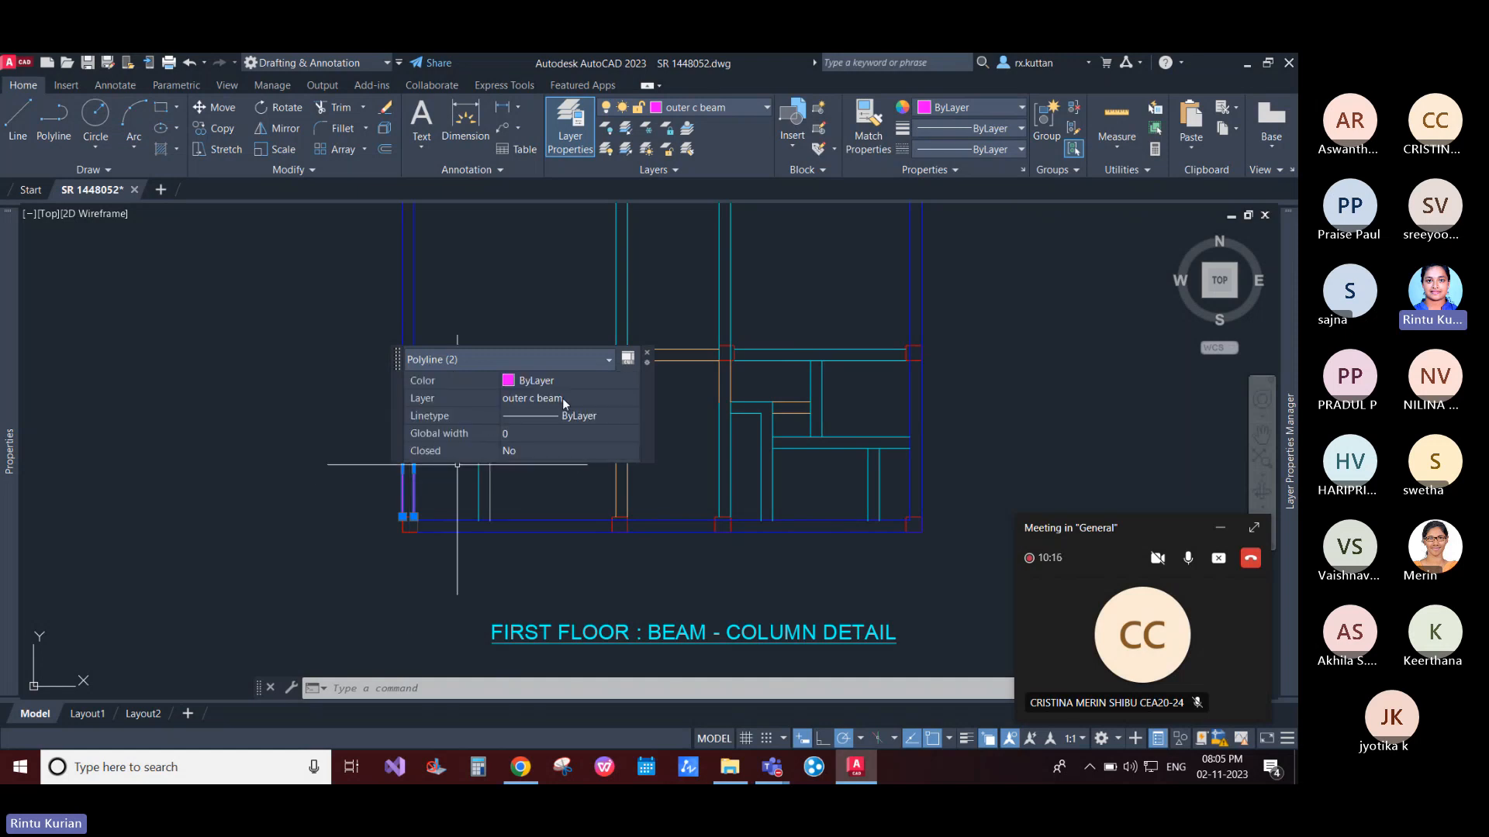
pyautogui.click(390, 134)
# Step: Select the exploded magenta beam pair together with all similar lines, and clear the selection
pyautogui.click(431, 474)
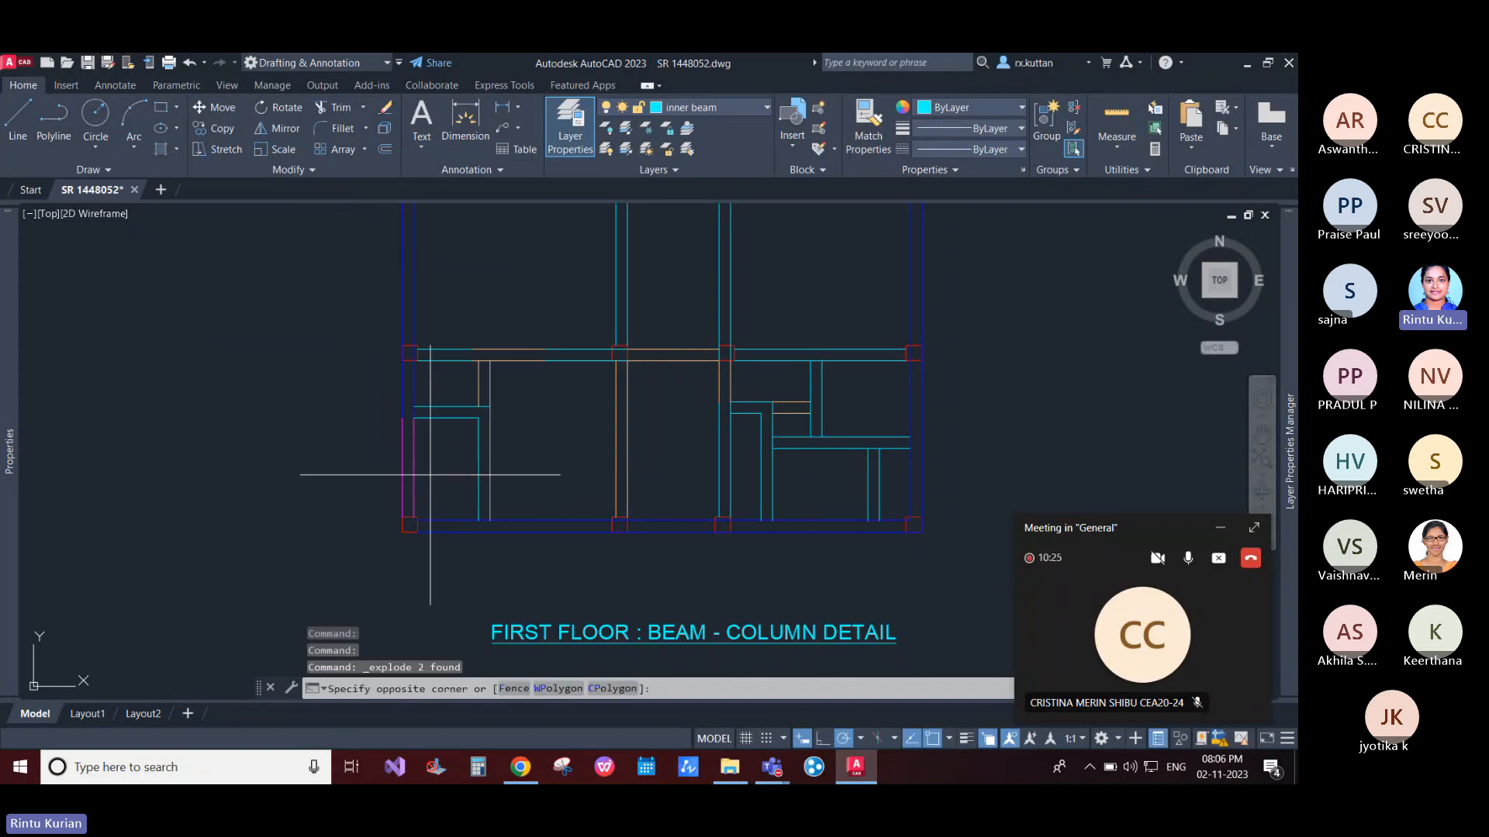
pyautogui.click(368, 464)
pyautogui.rightClick(528, 482)
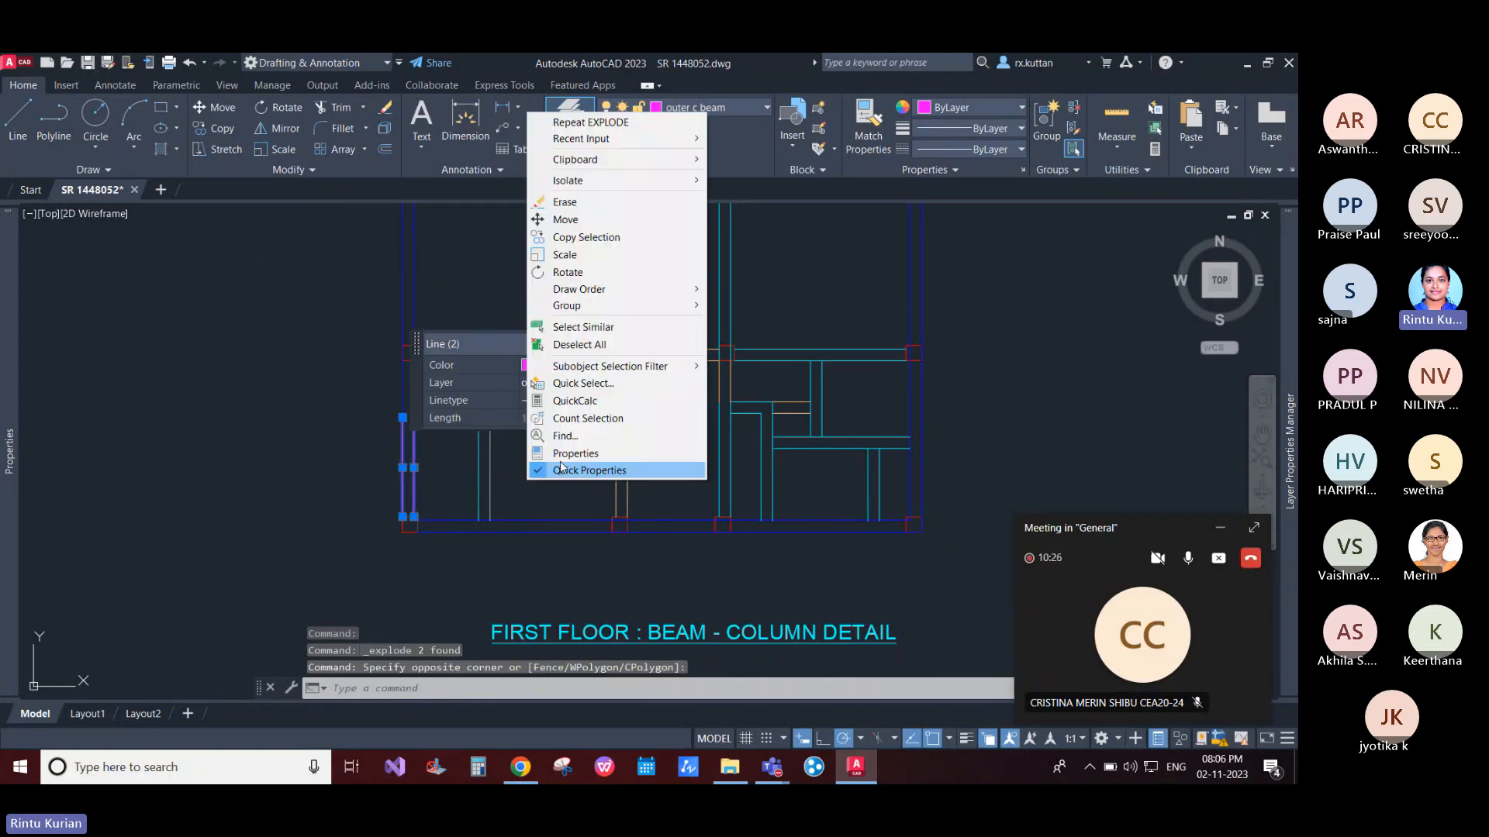
pyautogui.click(590, 328)
pyautogui.press('Escape')
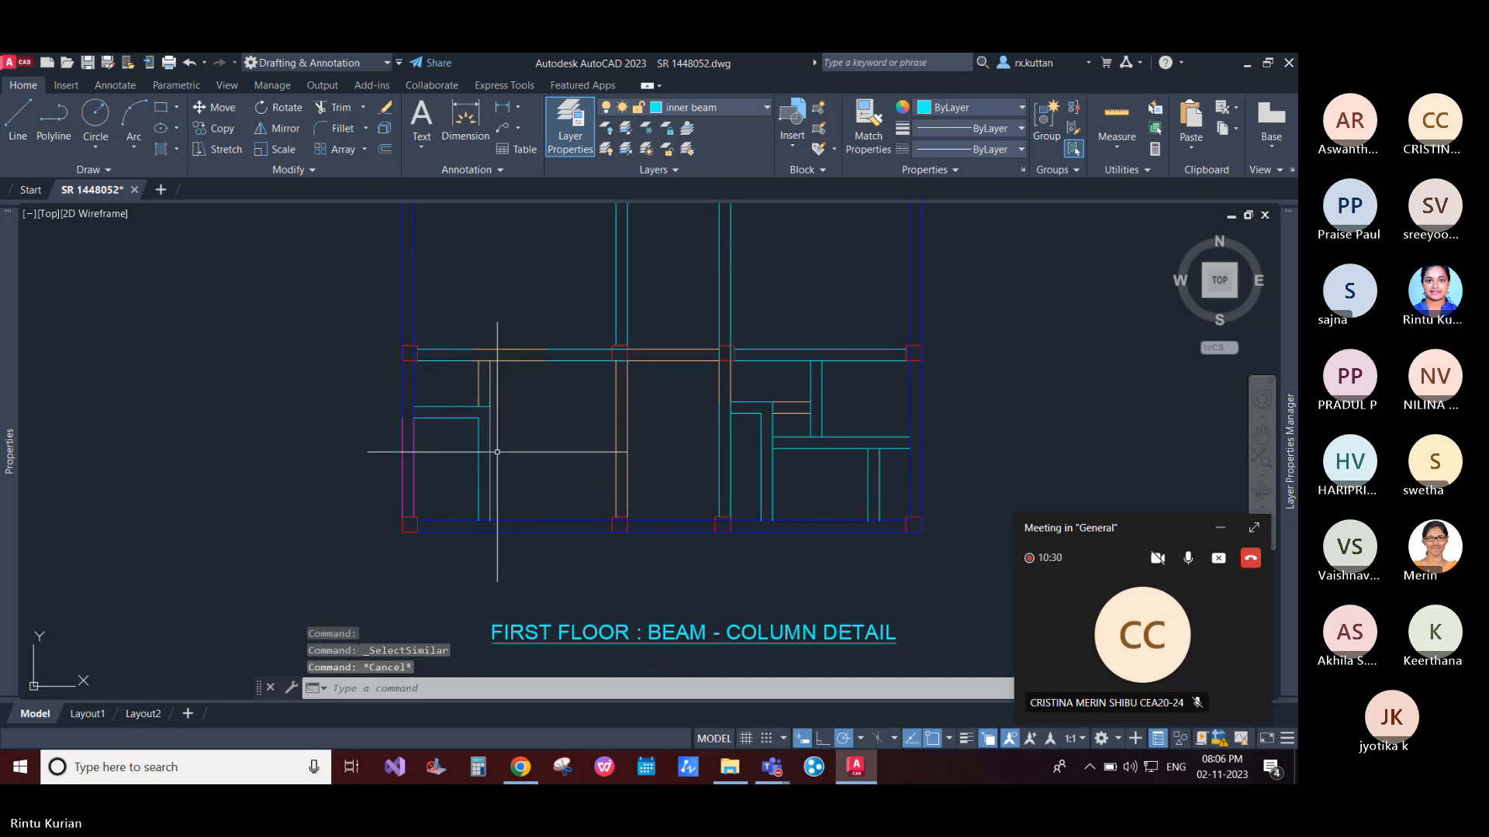
# Step: Look over the ground floor plan and compare it with the plinth, first floor and headroom beam-column details
pyautogui.scroll(-3, 497, 451)
pyautogui.scroll(2, 465, 485)
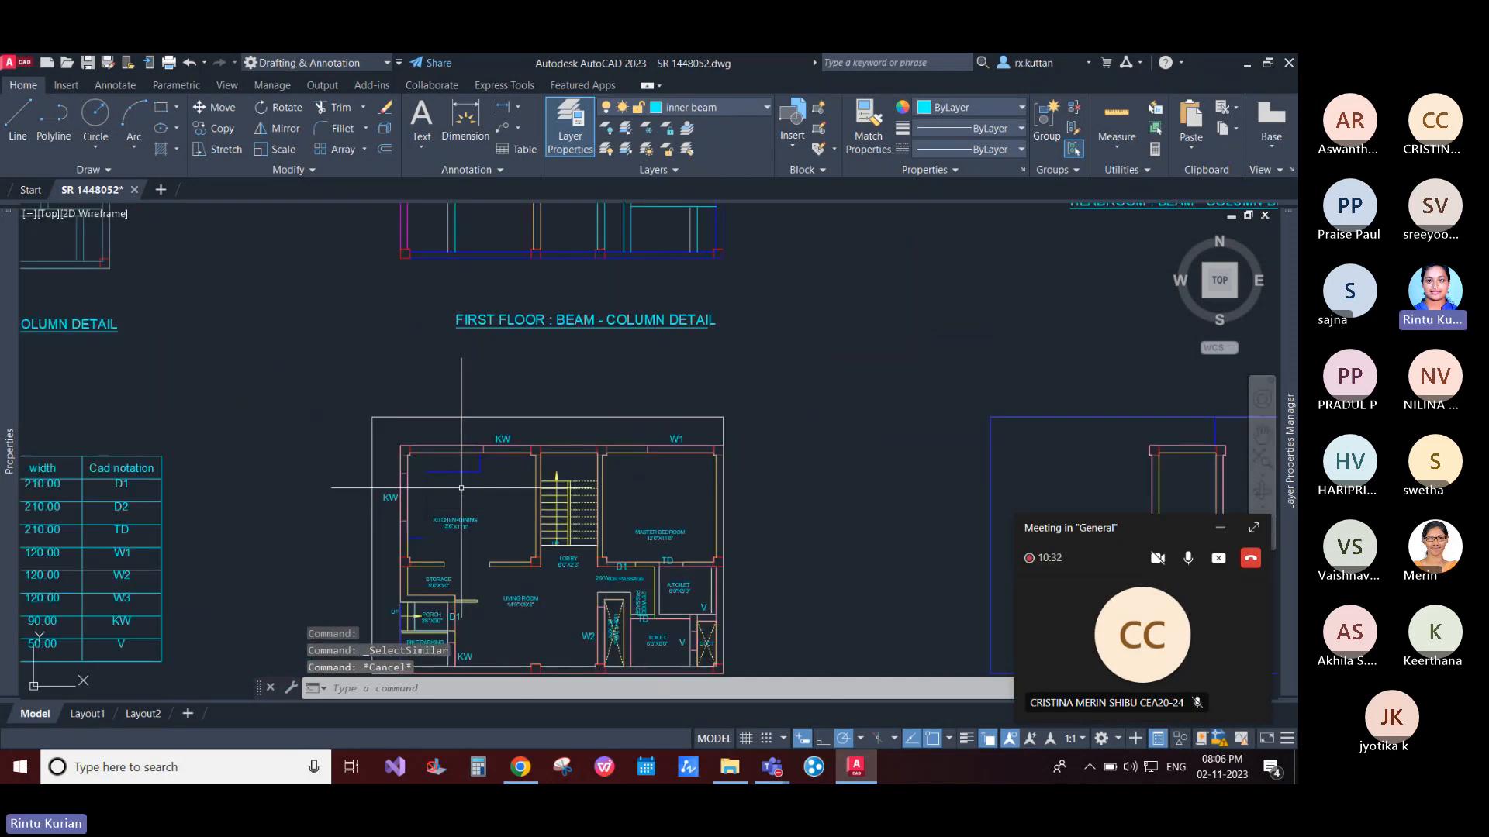
pyautogui.scroll(2, 461, 488)
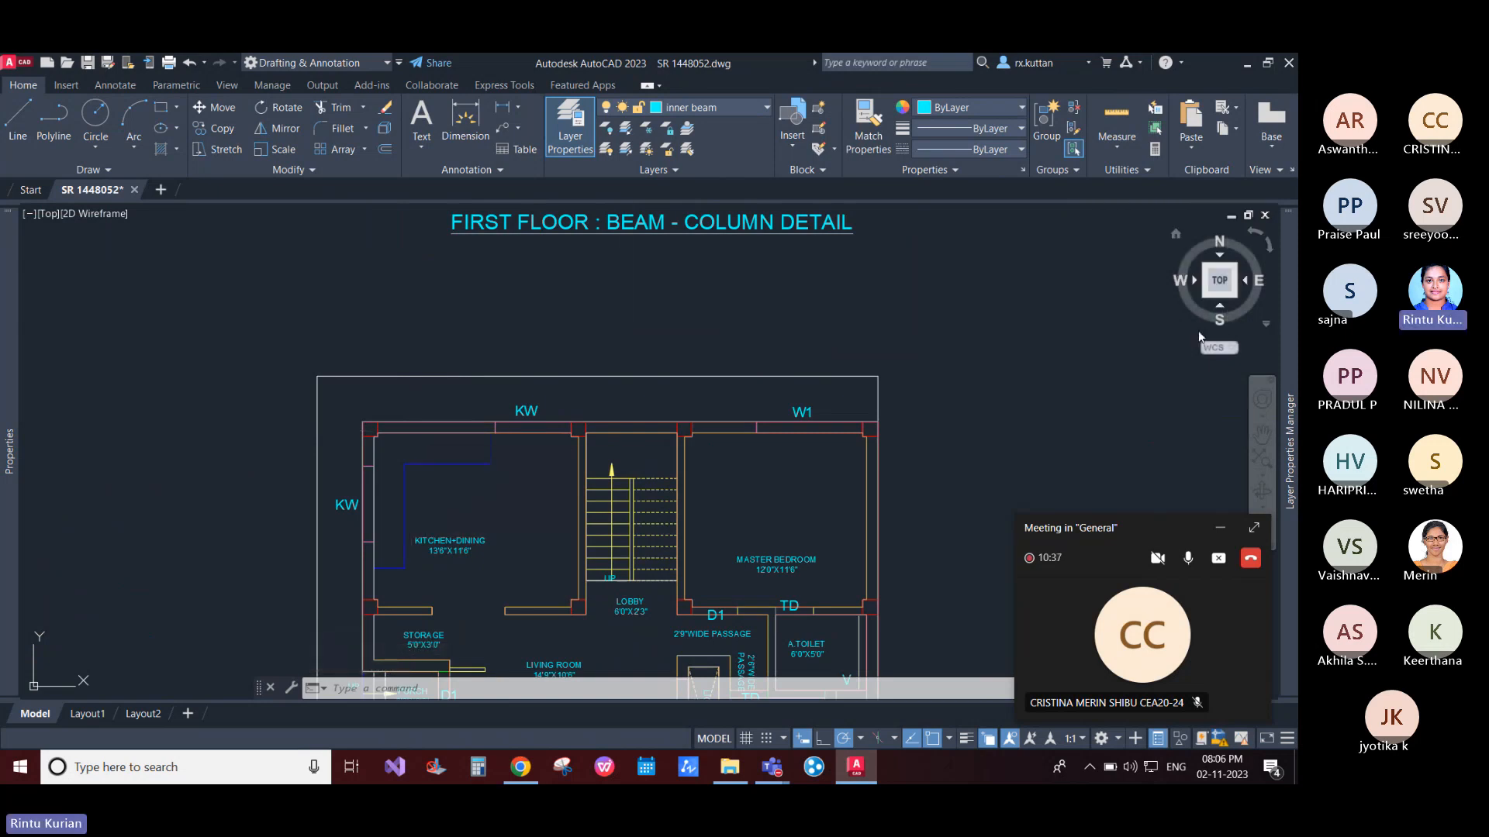
pyautogui.moveTo(1290, 434)
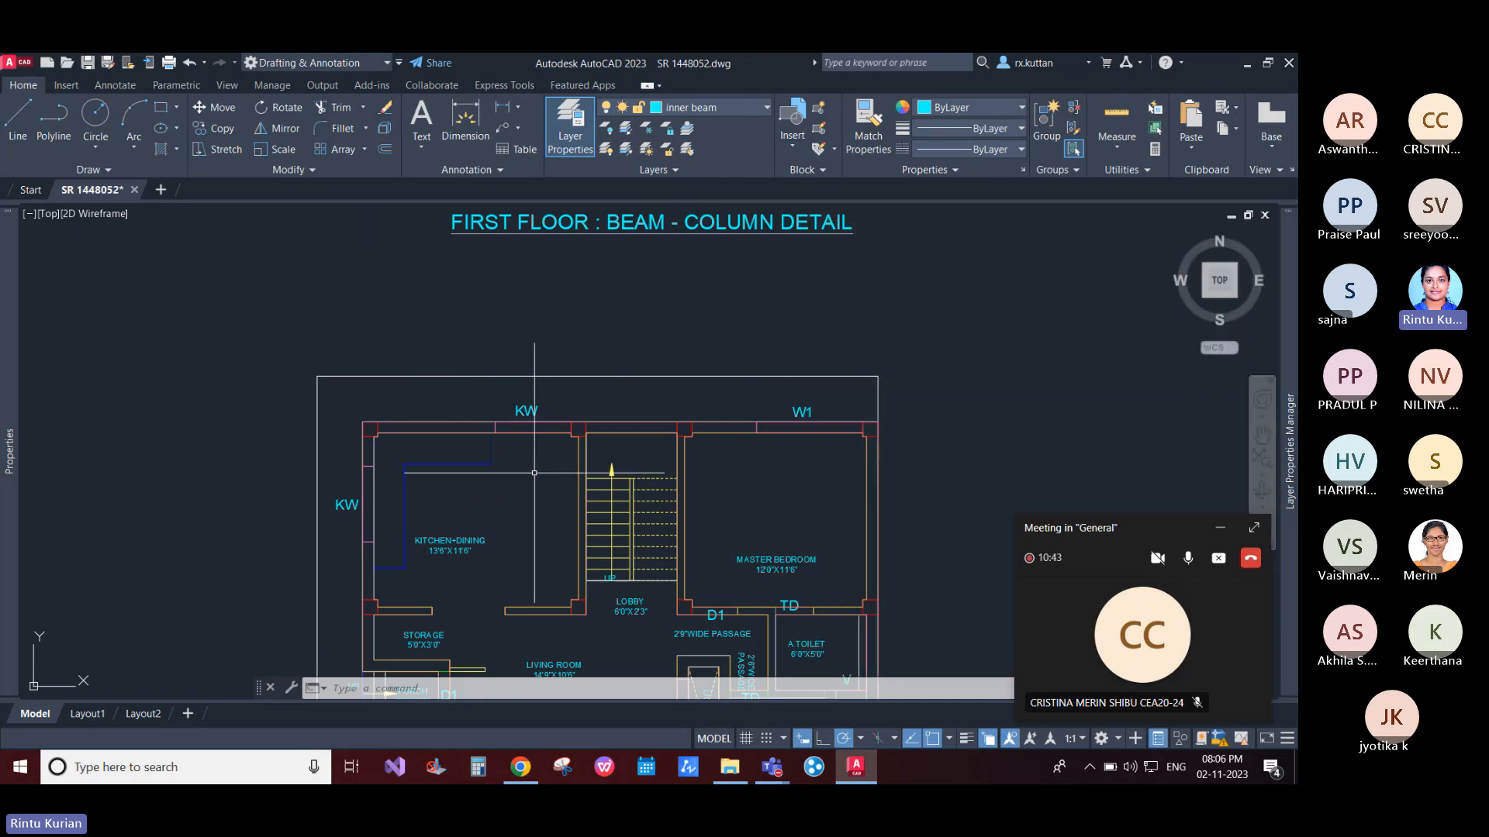
pyautogui.moveTo(534, 472); pyautogui.dragTo(505, 362, button='middle')
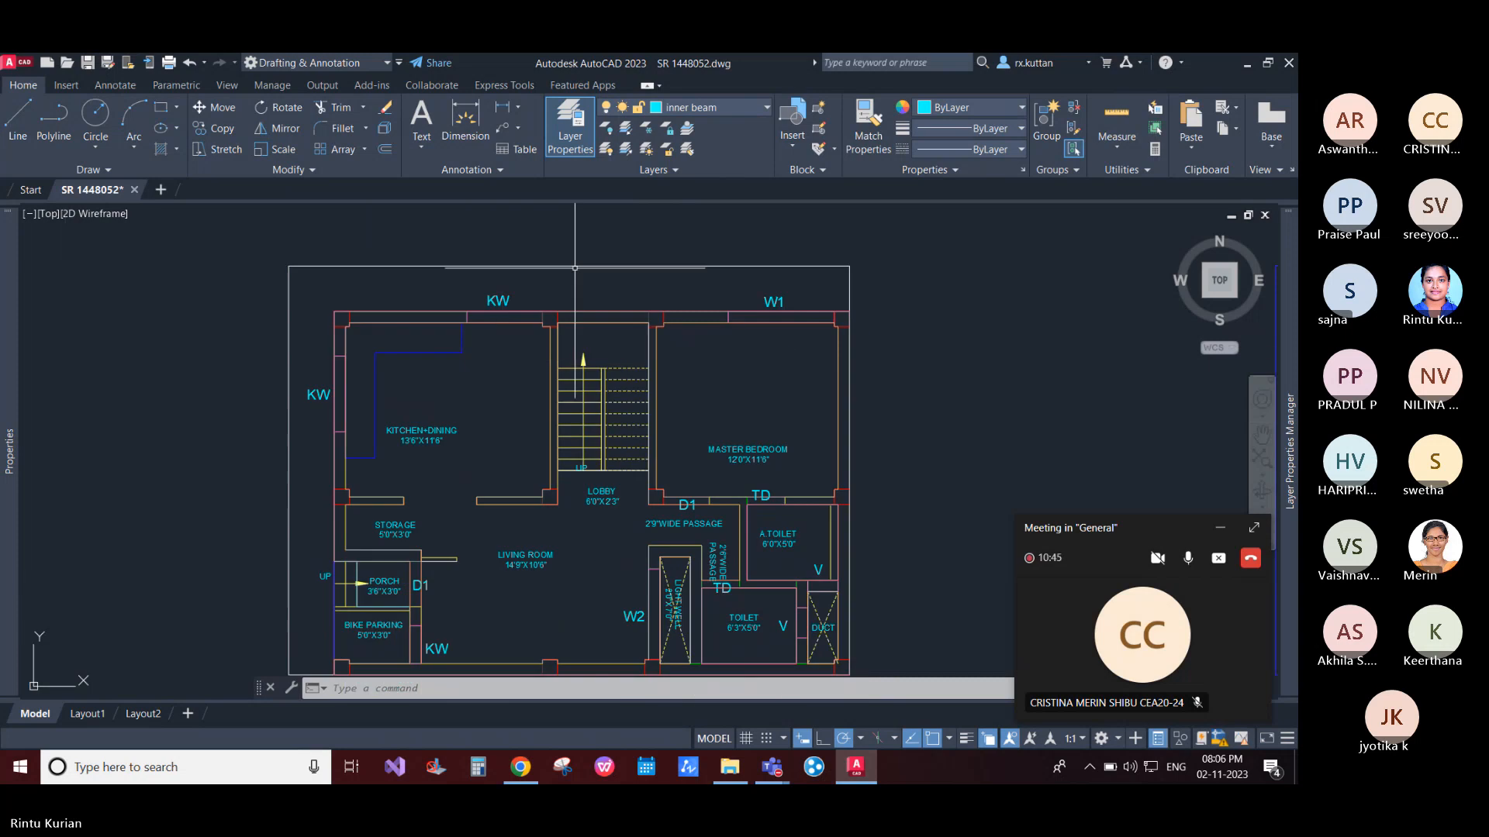
pyautogui.scroll(-6, 570, 280)
pyautogui.moveTo(461, 299); pyautogui.dragTo(446, 427, button='middle')
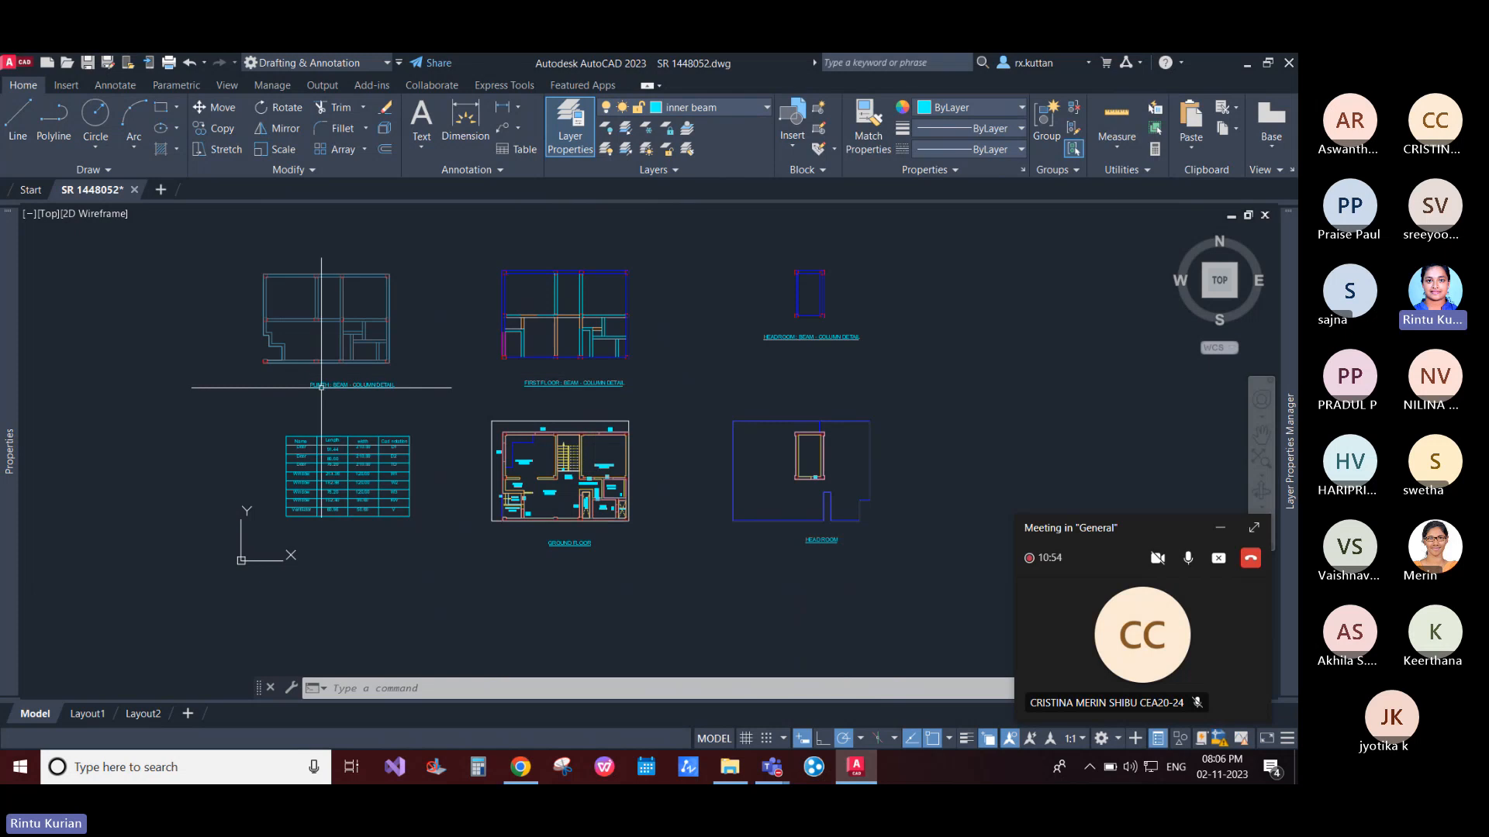
pyautogui.scroll(3, 321, 386)
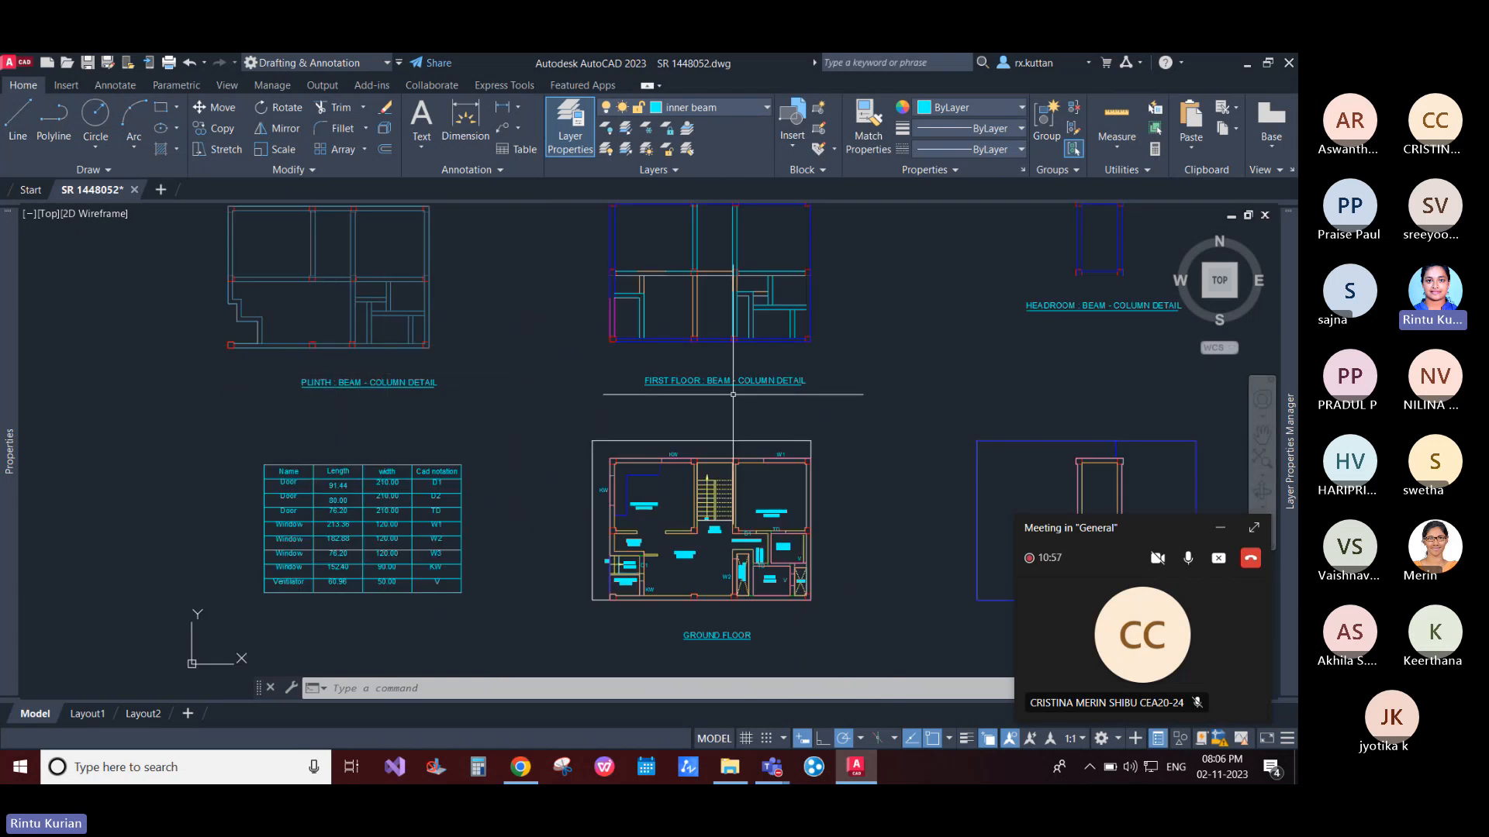
pyautogui.moveTo(735, 396); pyautogui.dragTo(620, 428, button='middle')
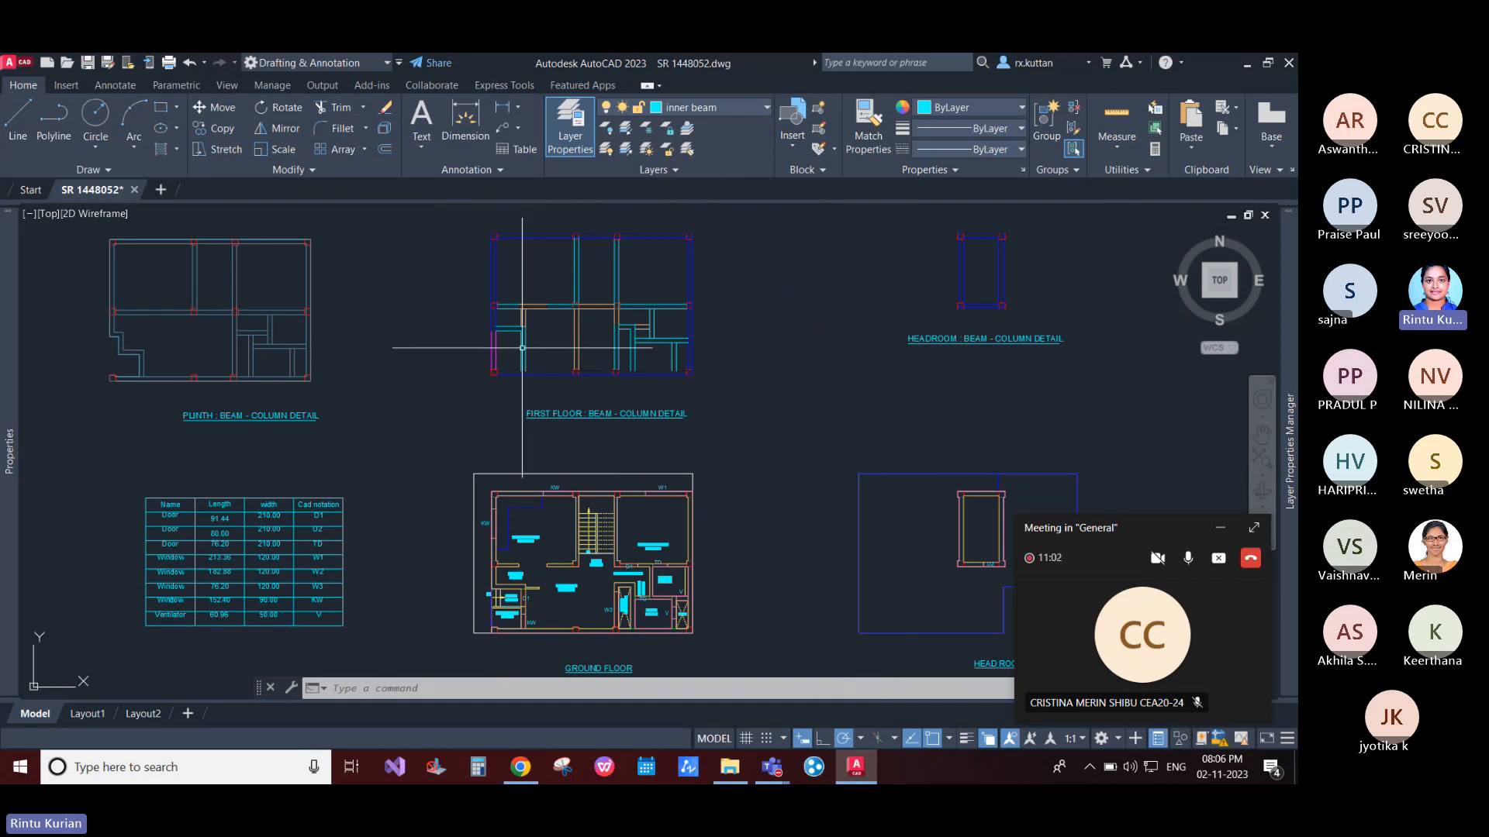
pyautogui.scroll(-2, 554, 349)
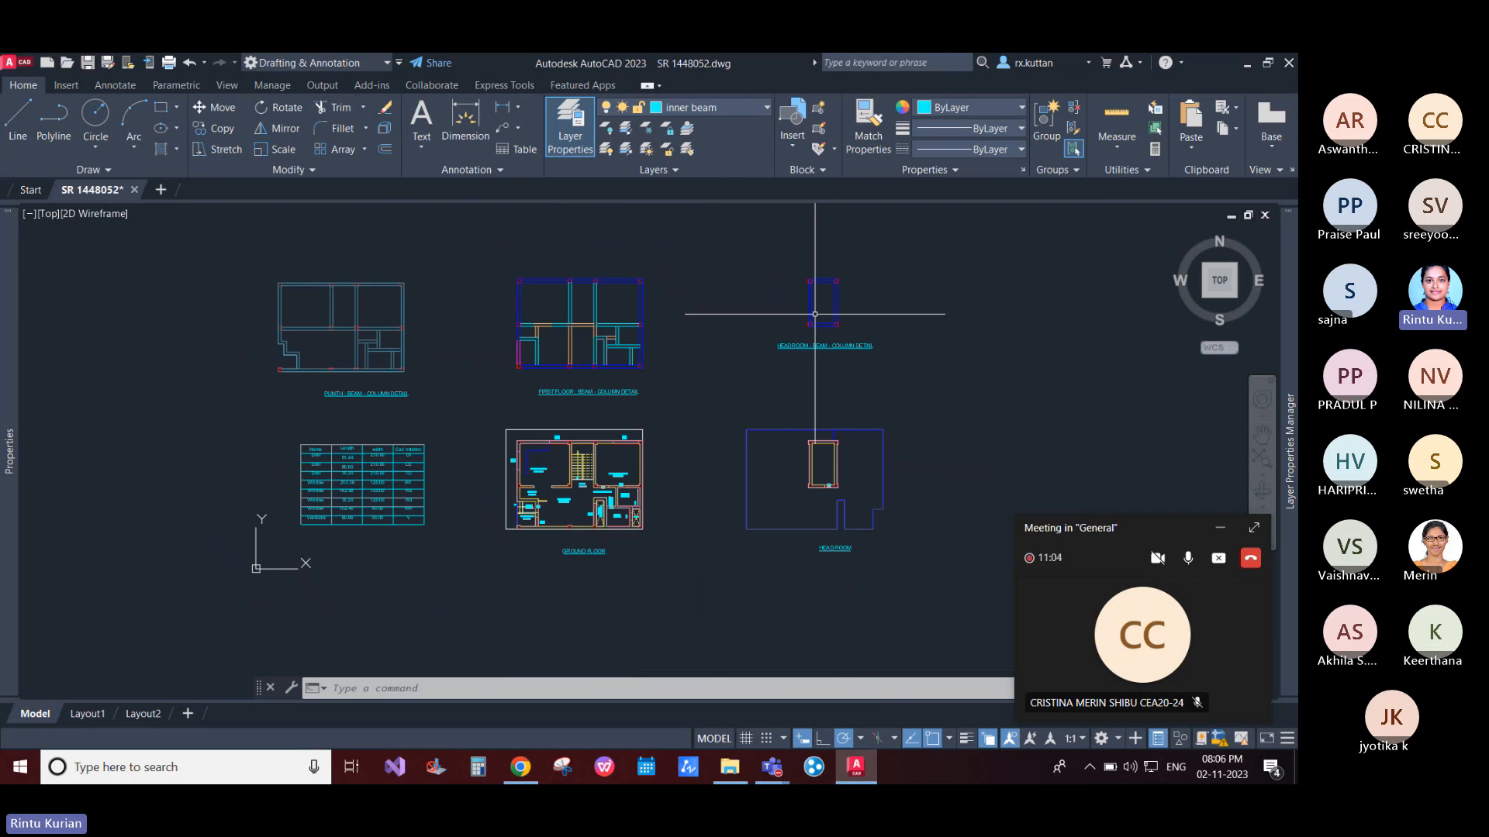
pyautogui.scroll(2, 815, 314)
pyautogui.scroll(-2, 665, 256)
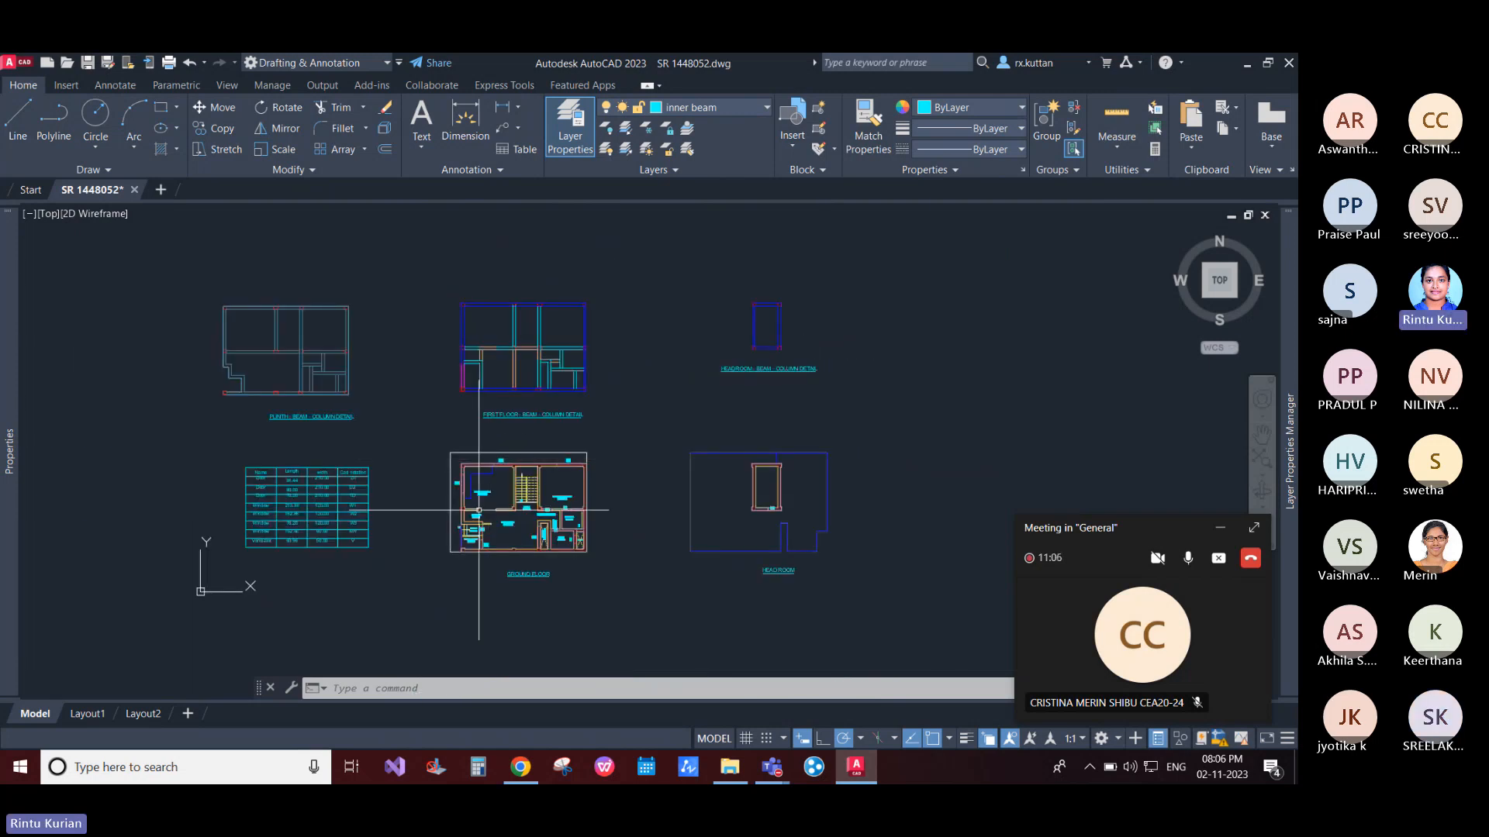
# Step: Check the layer of the column at the kitchen's lower-left corner, select all similar columns, and clear the selection
pyautogui.scroll(10, 479, 510)
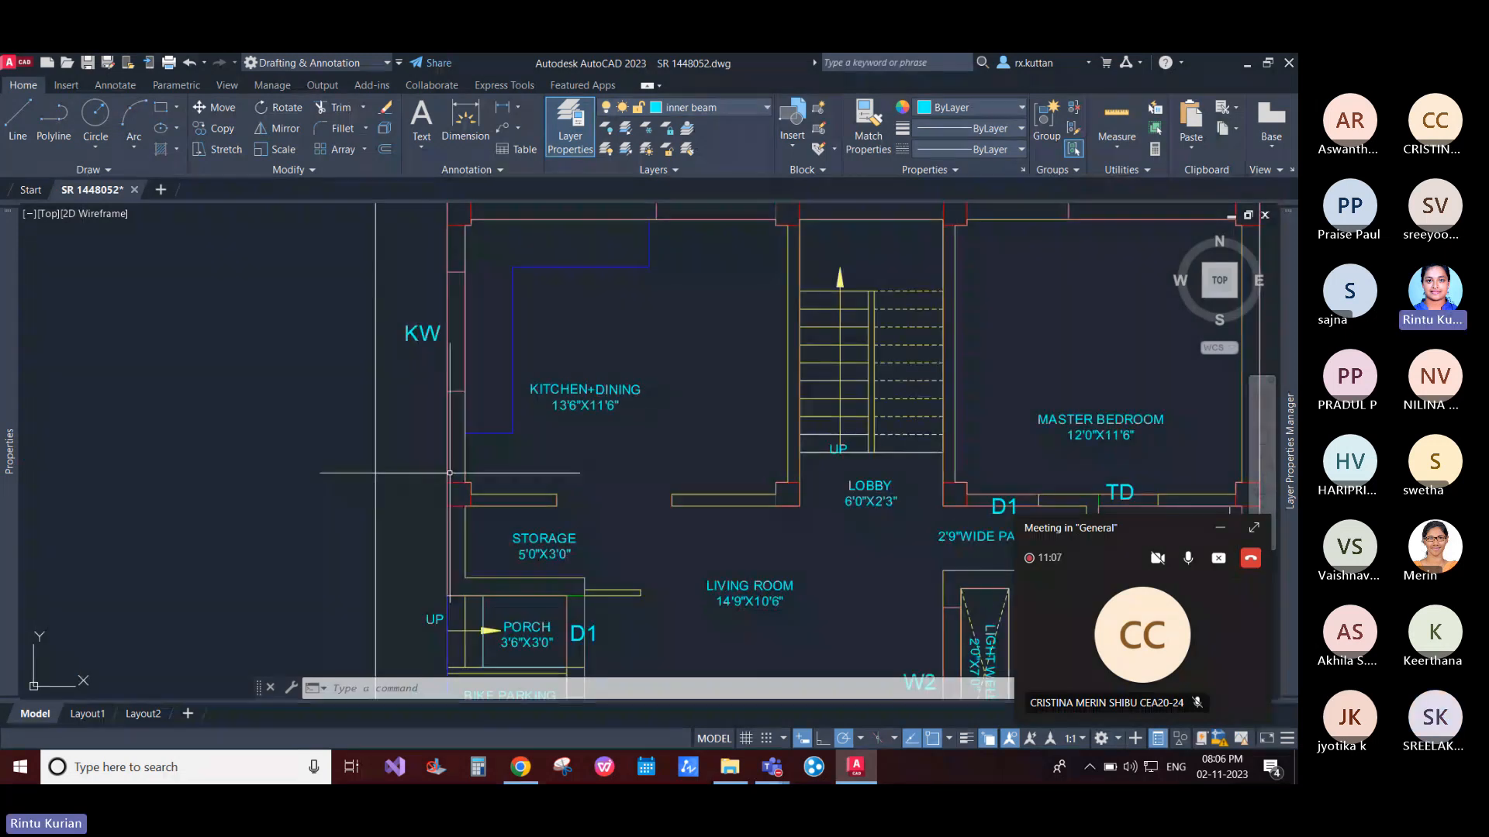
pyautogui.click(452, 482)
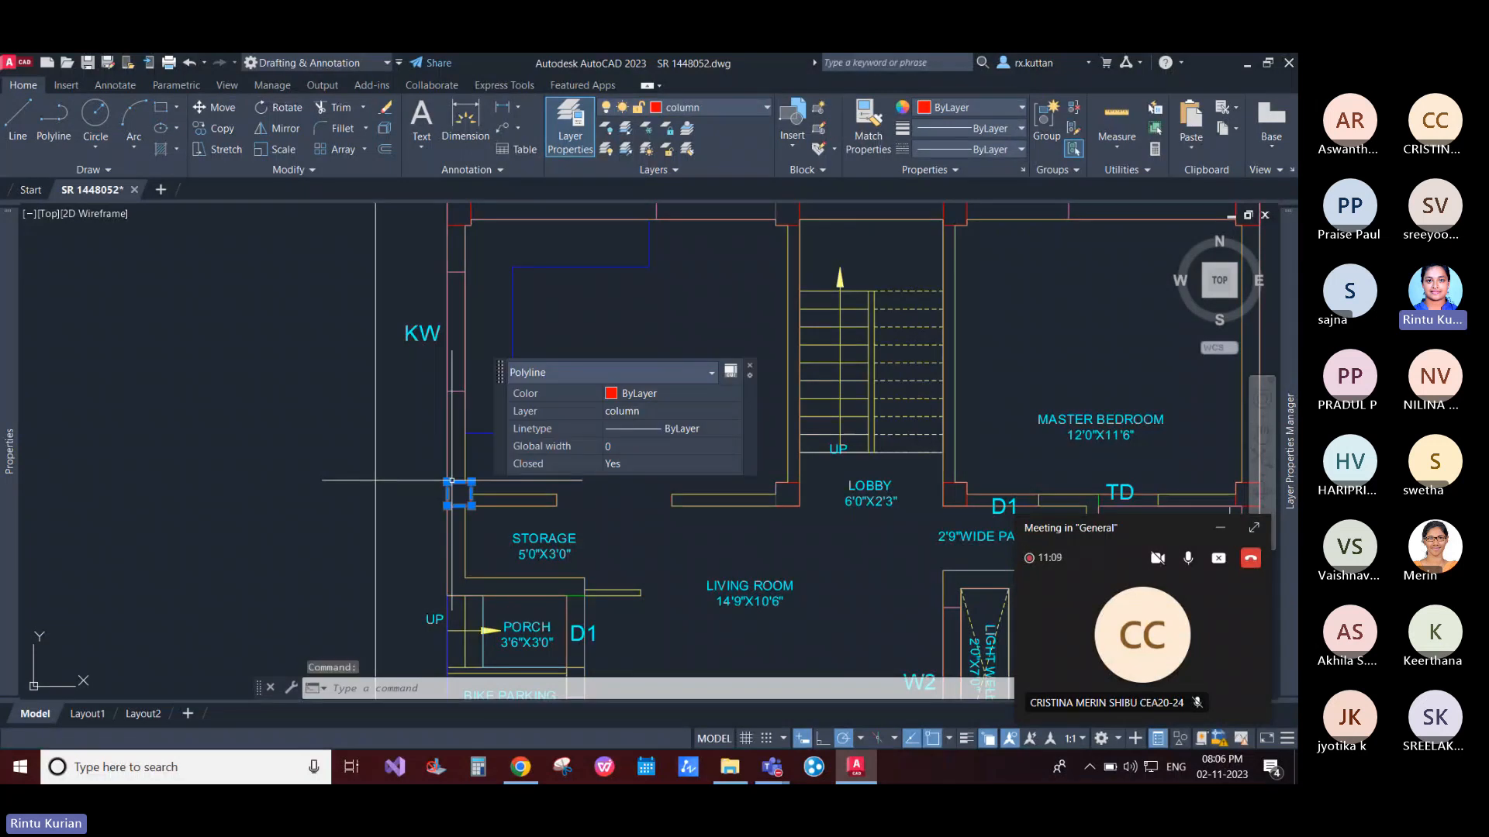
pyautogui.scroll(-5, 452, 481)
pyautogui.rightClick(421, 369)
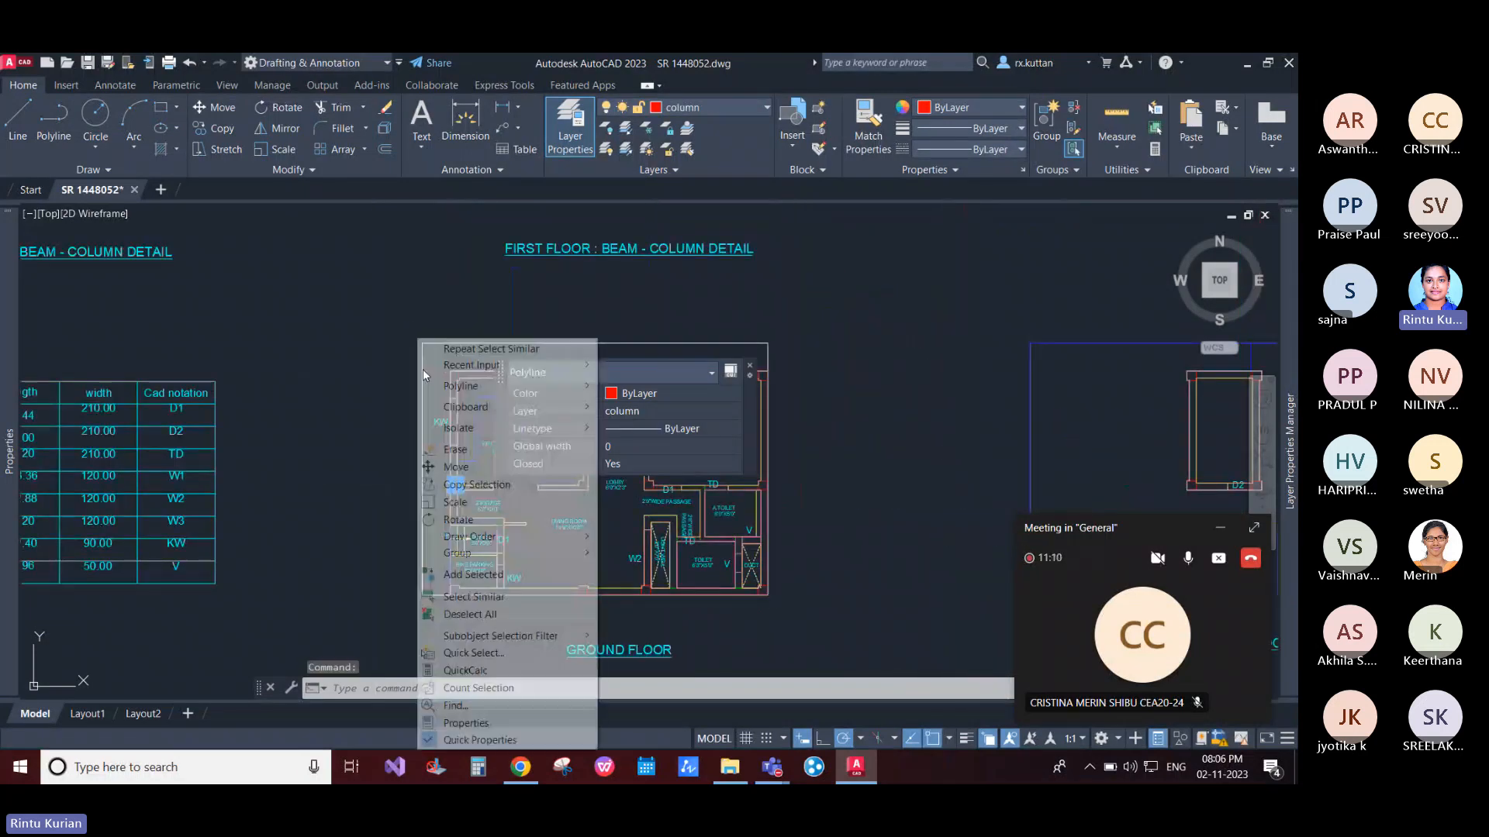
pyautogui.click(474, 597)
pyautogui.scroll(-5, 364, 527)
pyautogui.press('Escape')
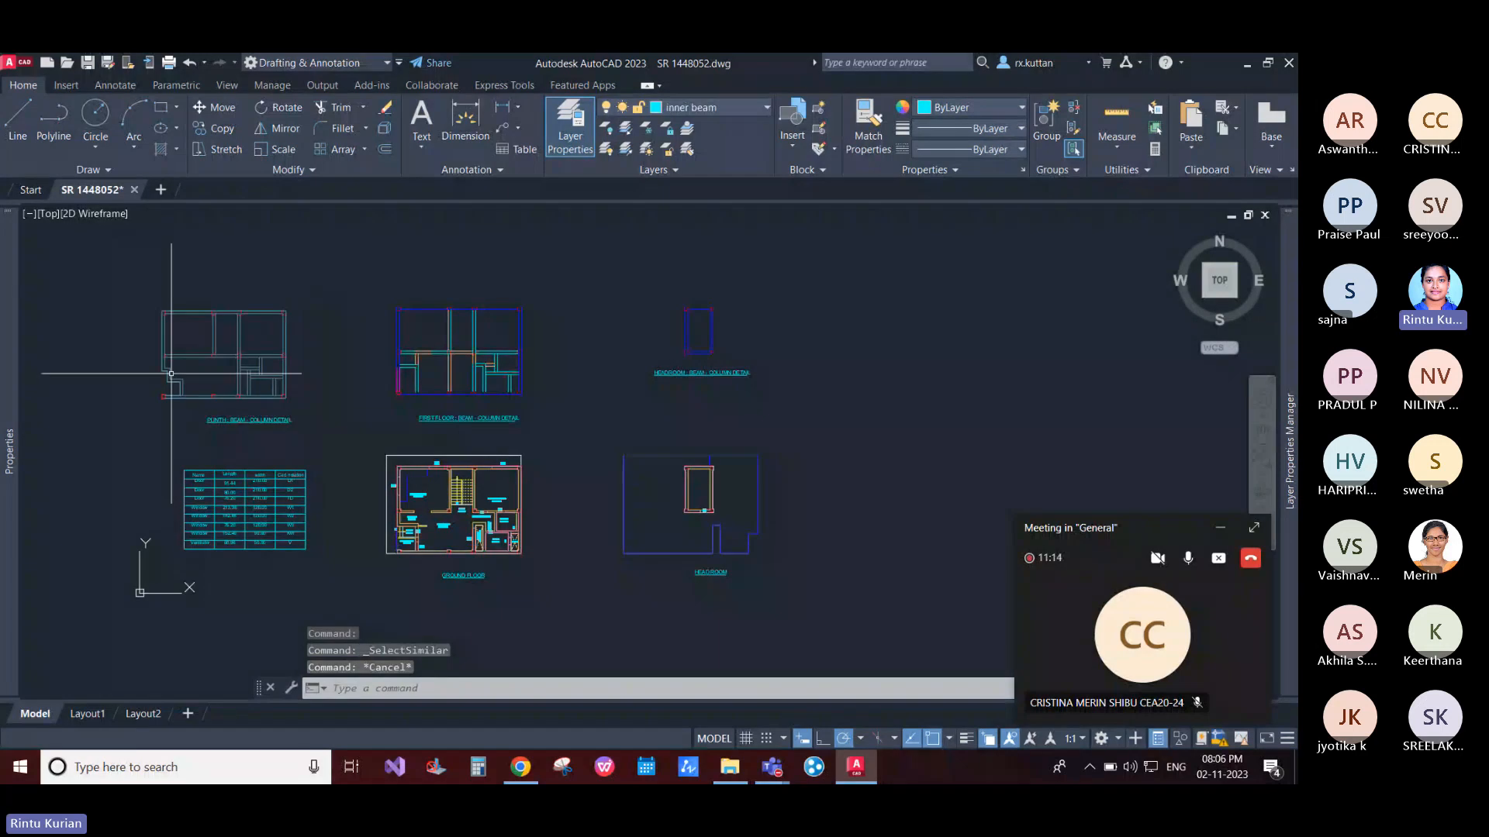
# Step: Examine the column and wall lines at the kitchen's upper-left corner in the ground floor plan
pyautogui.scroll(2, 162, 373)
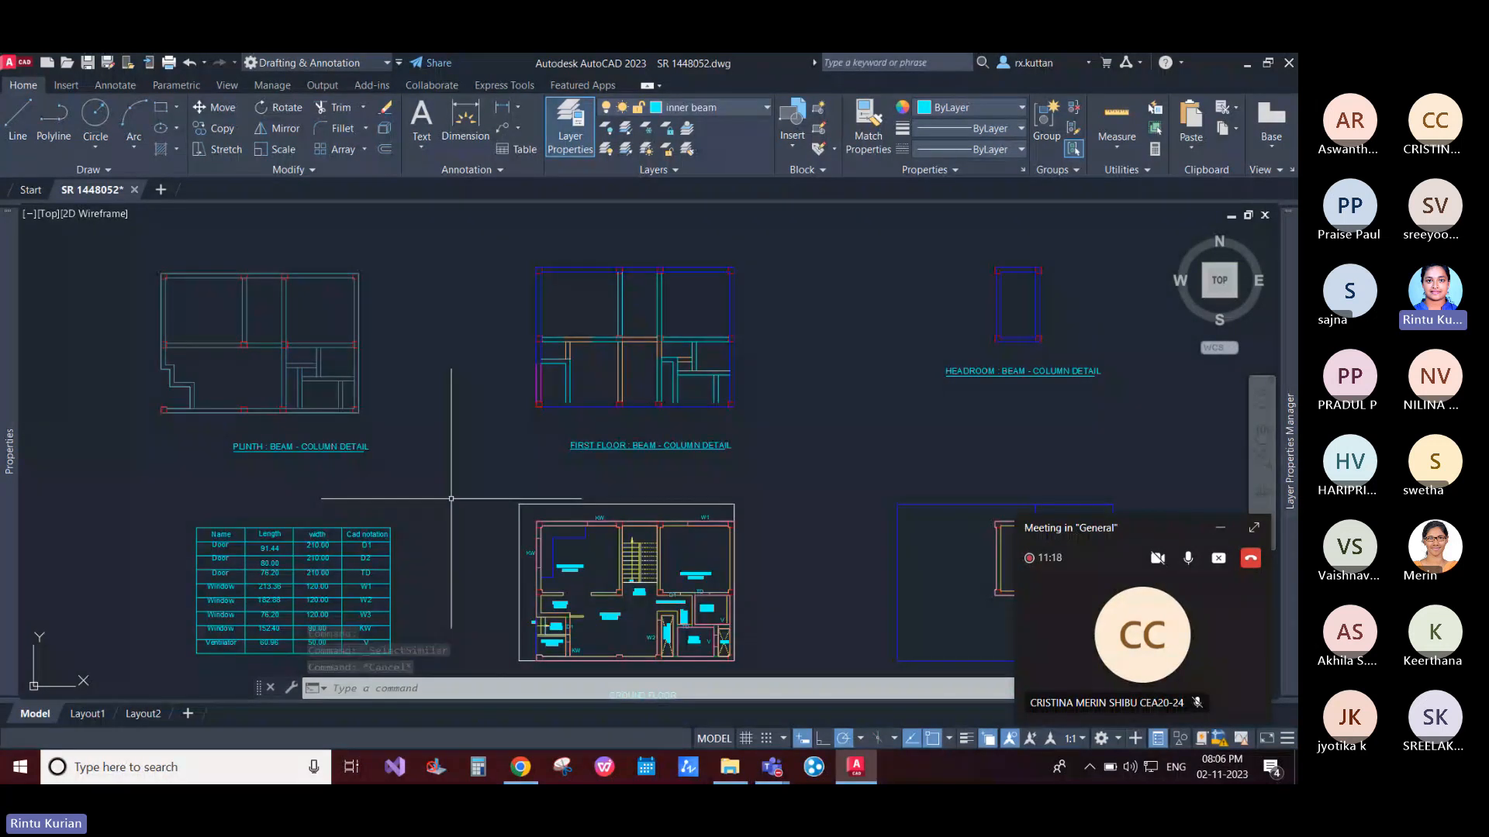
pyautogui.moveTo(475, 538); pyautogui.dragTo(484, 461, button='middle')
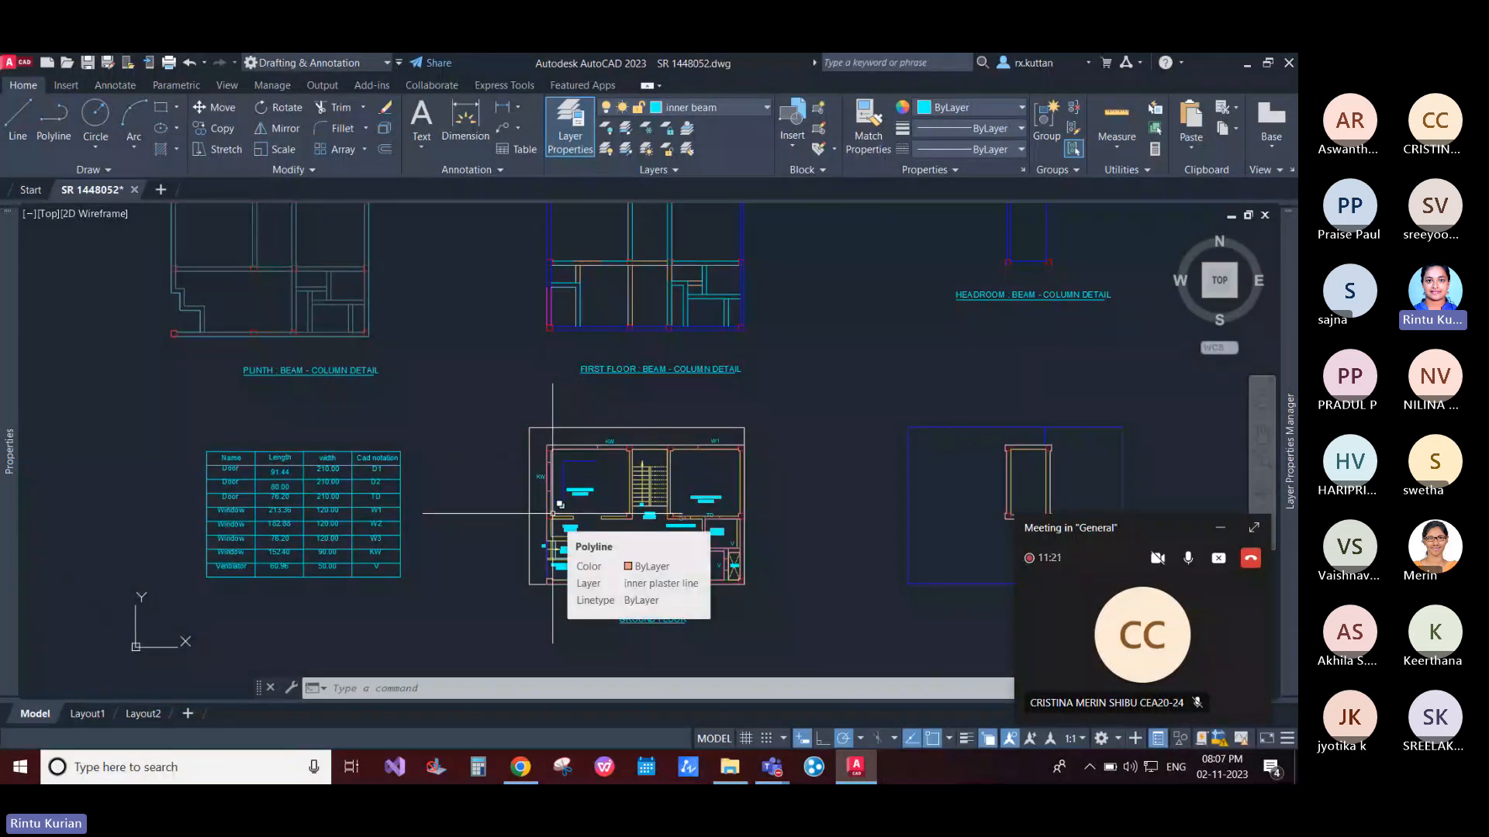
pyautogui.scroll(2, 552, 510)
pyautogui.scroll(7, 552, 510)
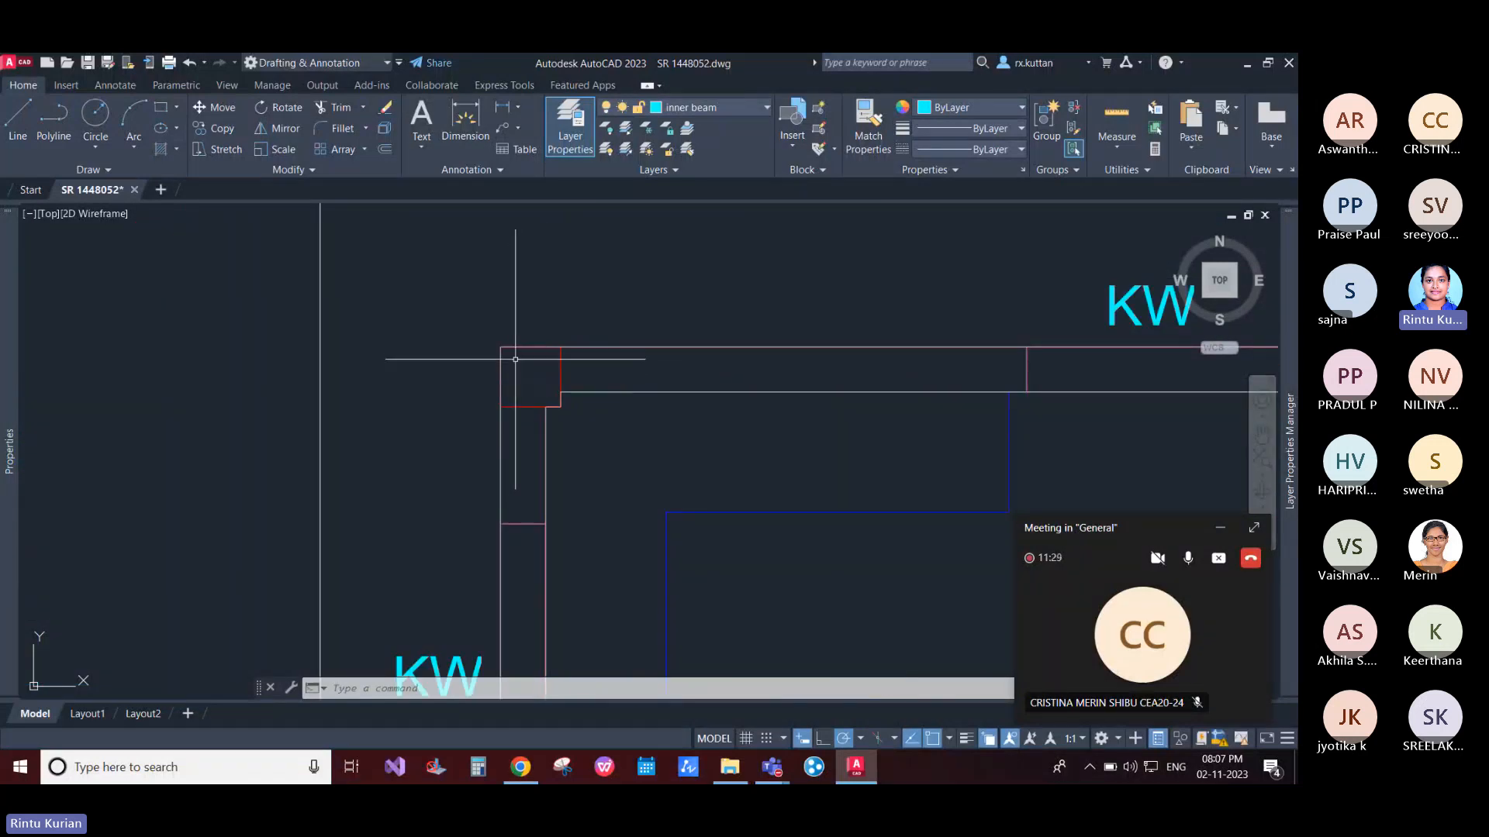
pyautogui.scroll(-4, 551, 364)
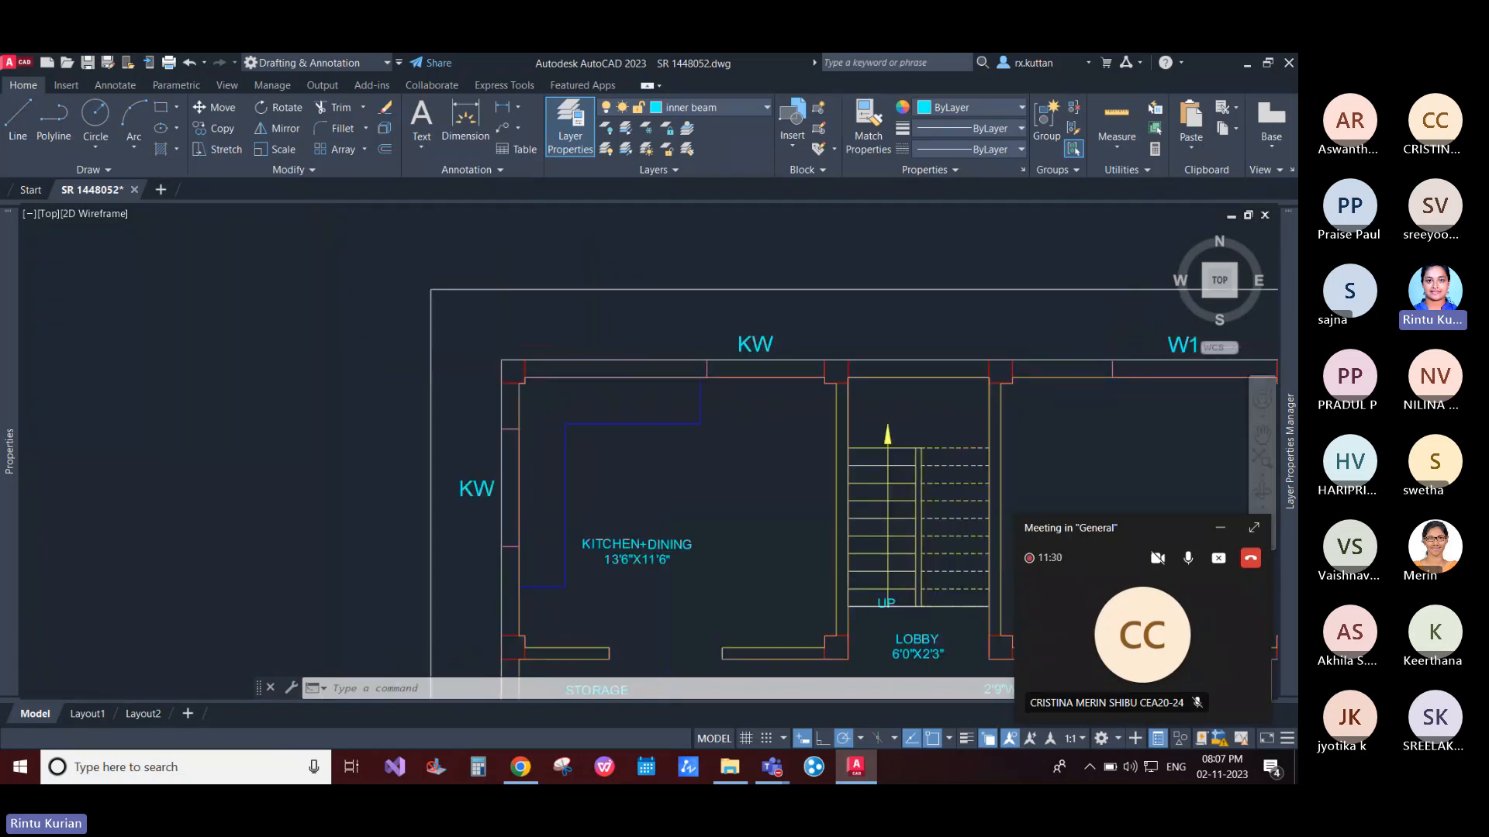
pyautogui.scroll(-4, 527, 385)
pyautogui.scroll(-4, 572, 368)
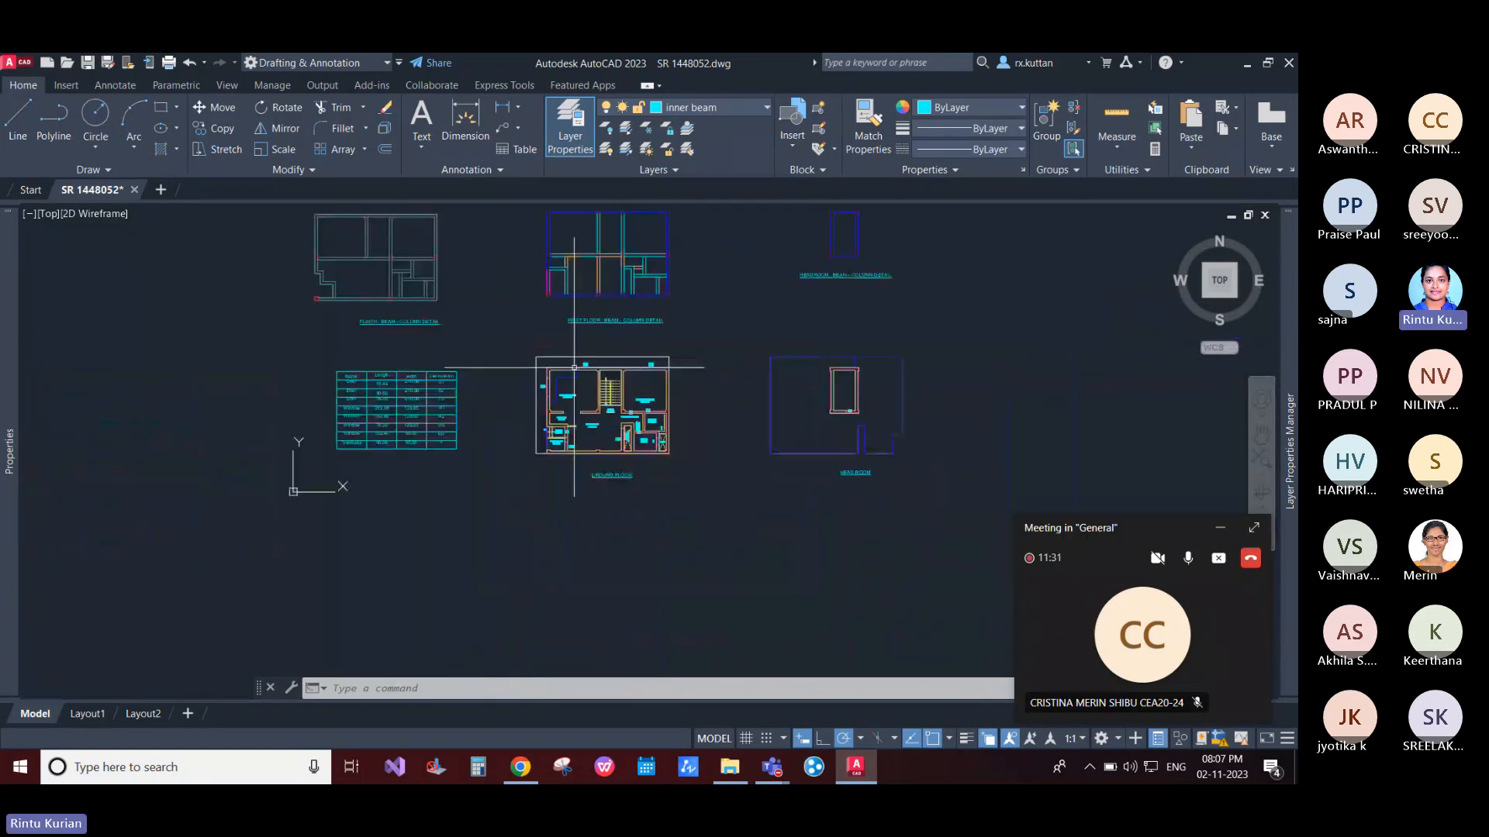
# Step: Check the layer of the outer wall line above the kitchen, select all similar wall lines, and clear the selection
pyautogui.scroll(4, 571, 365)
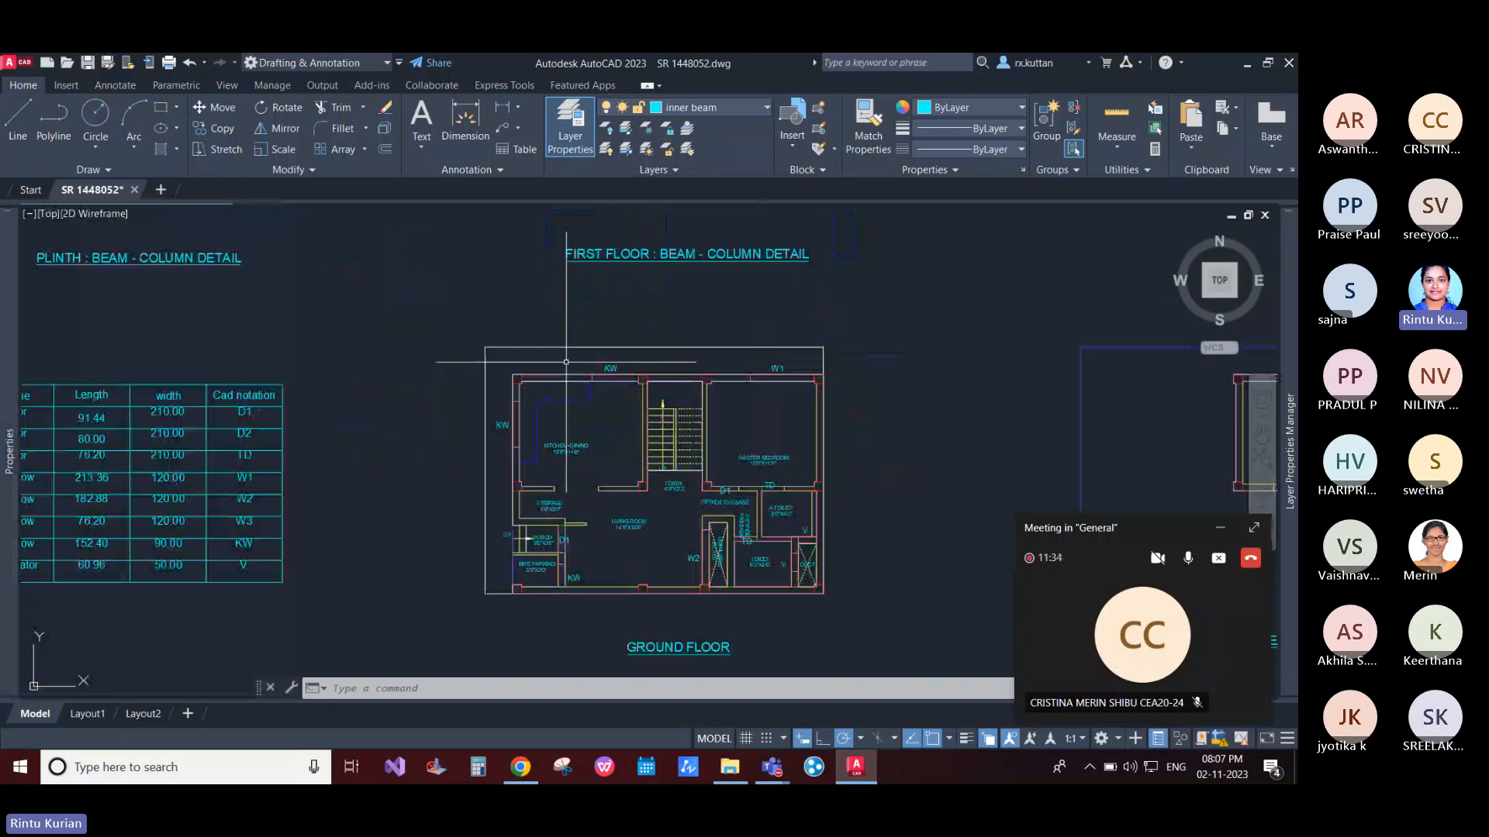
pyautogui.scroll(3, 566, 362)
pyautogui.scroll(3, 557, 379)
pyautogui.click(557, 380)
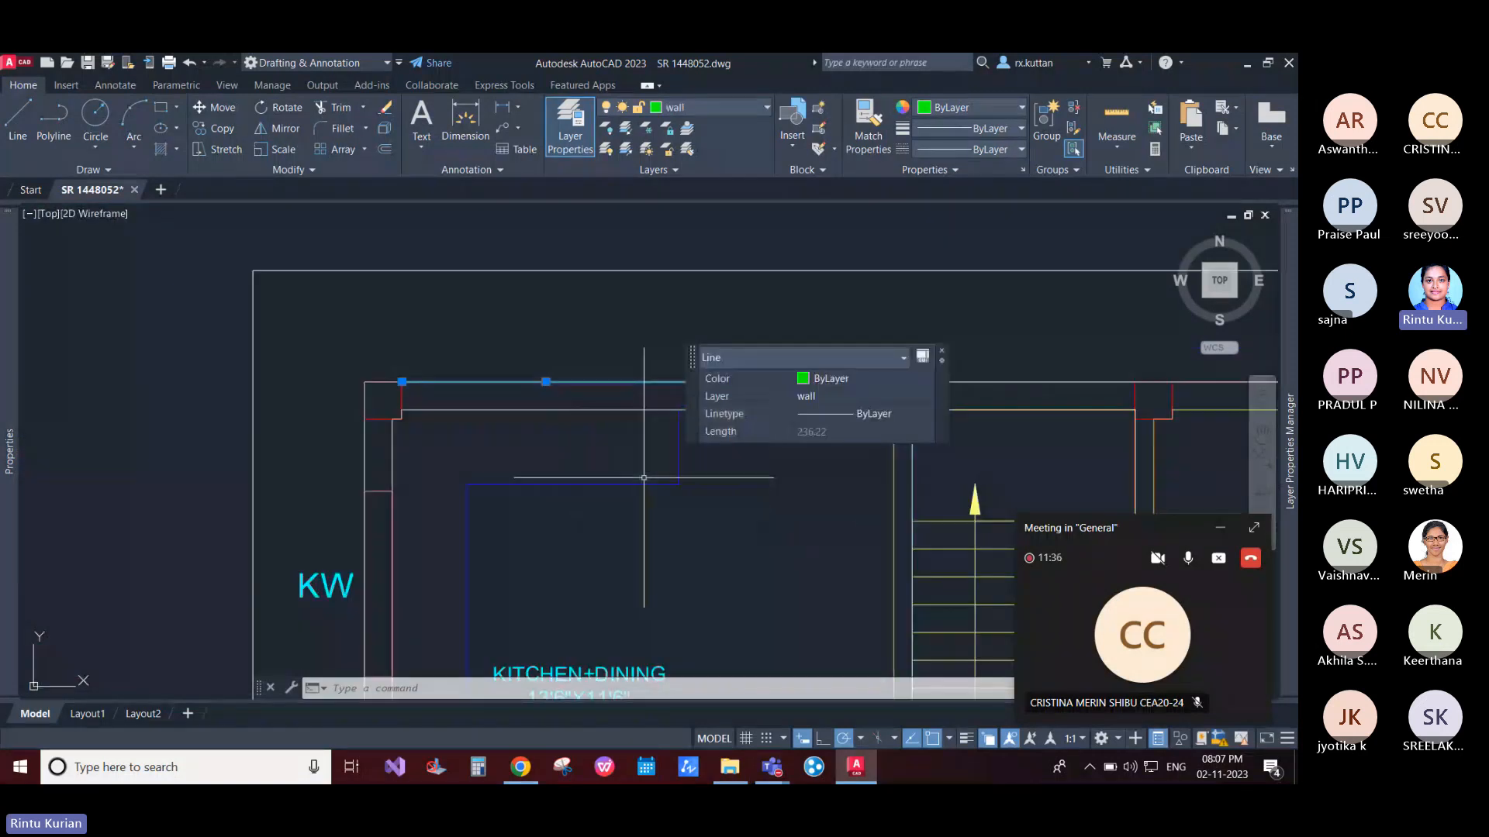
pyautogui.rightClick(447, 463)
pyautogui.click(496, 306)
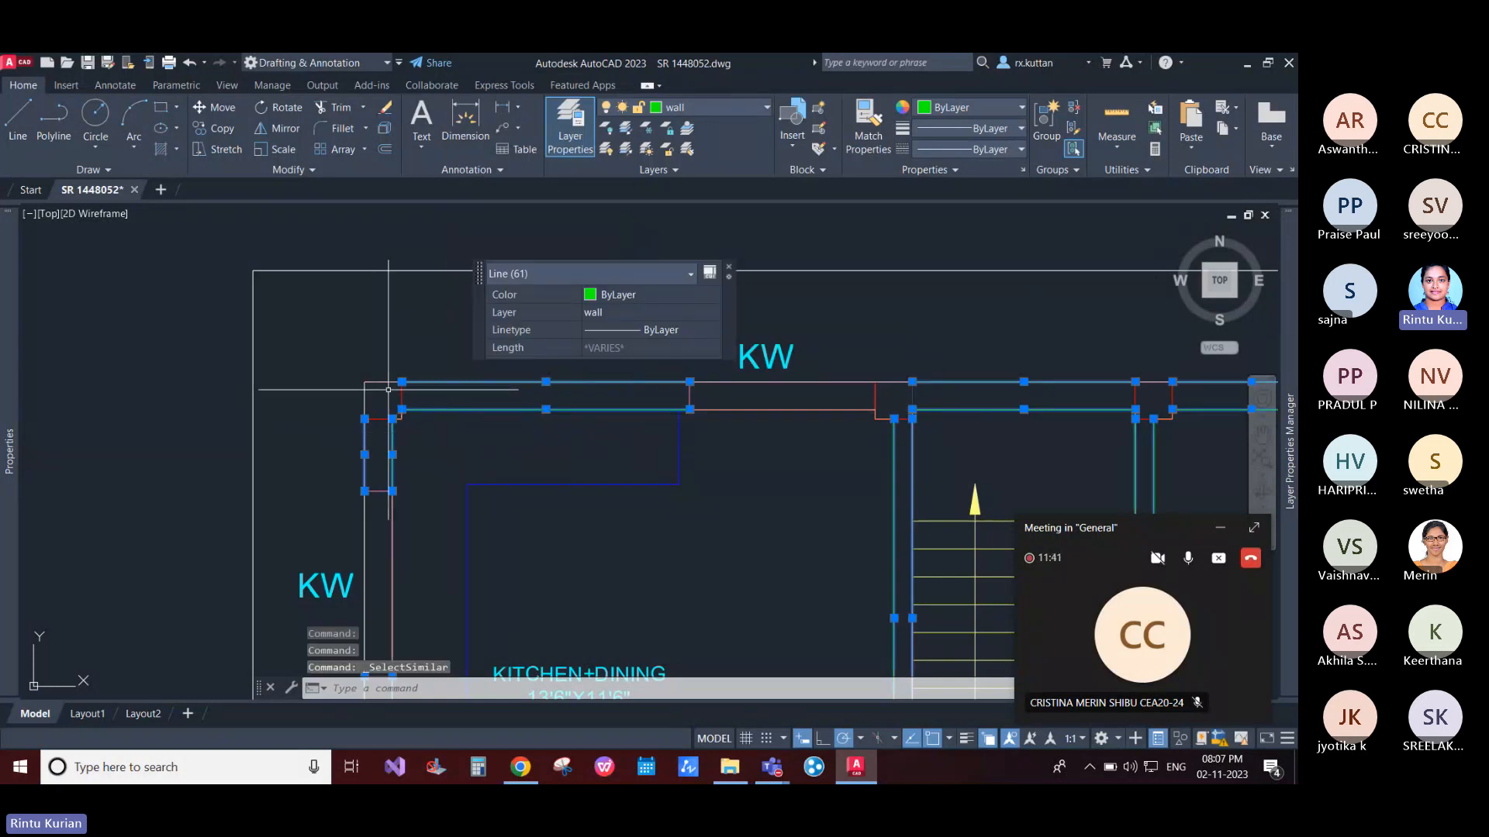
pyautogui.scroll(-4, 392, 426)
pyautogui.scroll(2, 396, 442)
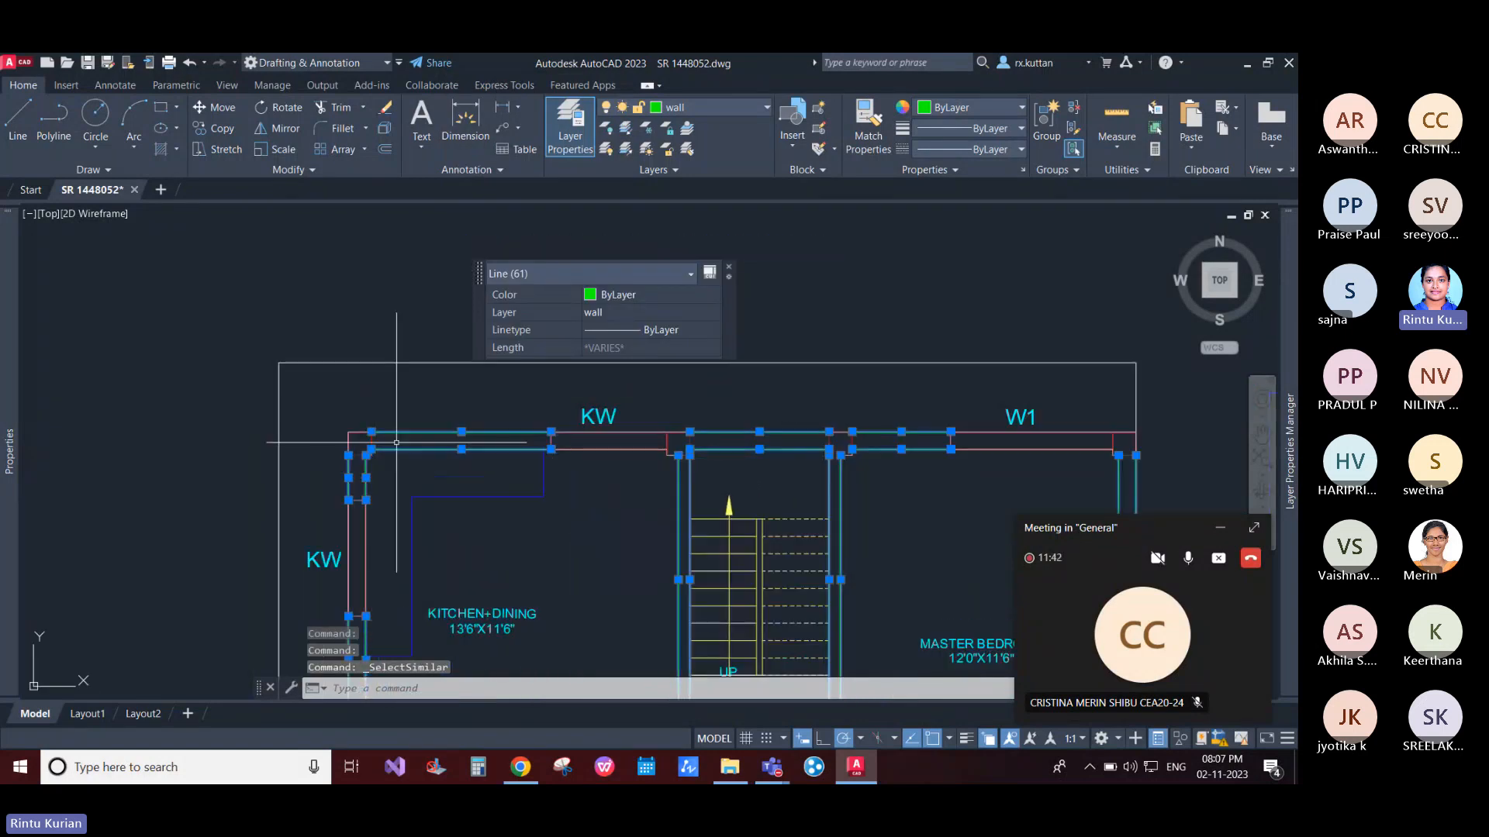
pyautogui.scroll(2, 396, 442)
pyautogui.press('Escape')
# Step: Turn off the inner plaster line and outer plaster line layers by picking their lines along the kitchen's upper wall
pyautogui.scroll(3, 391, 452)
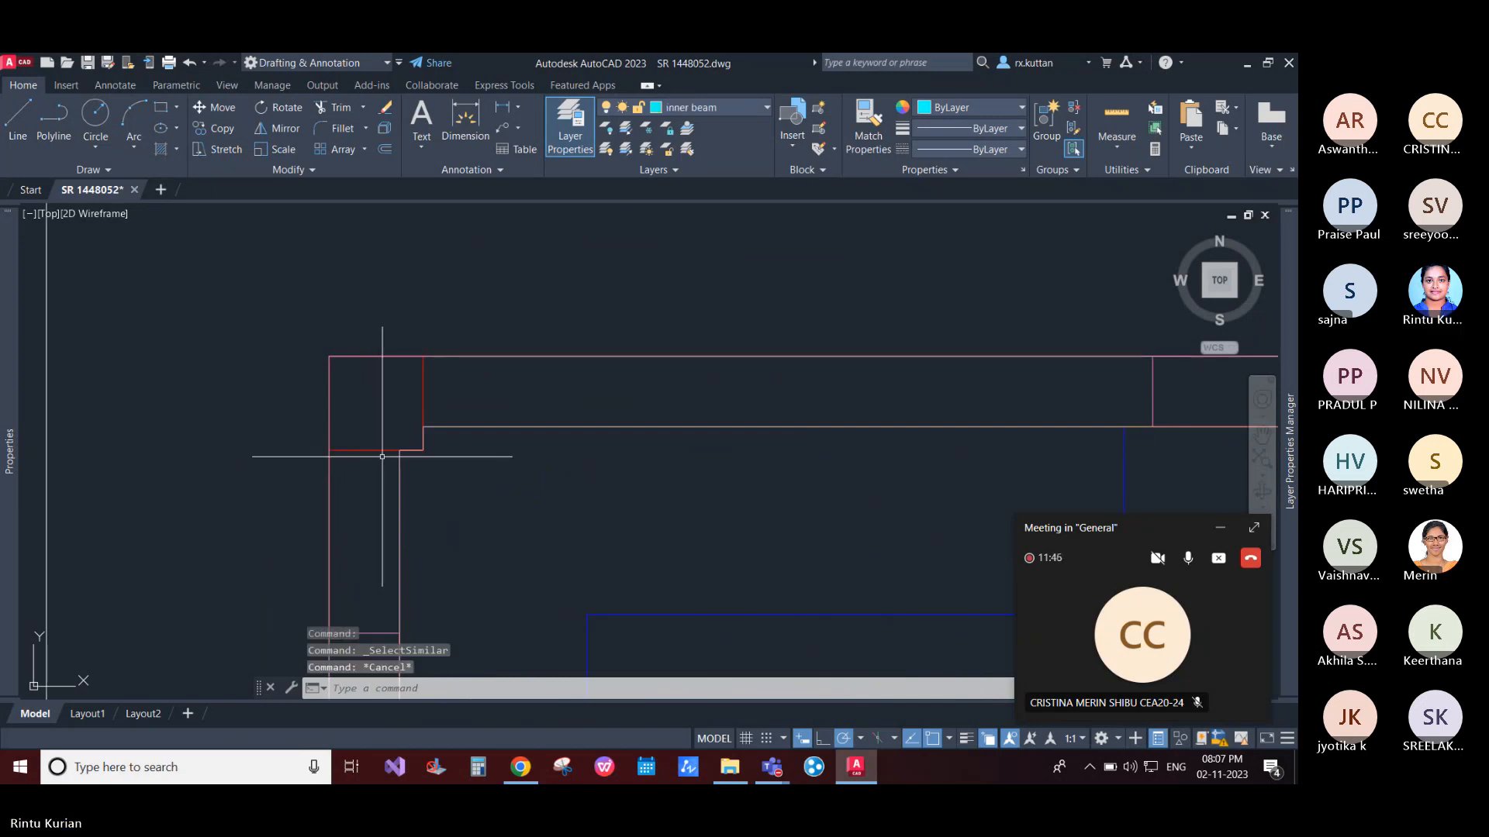
pyautogui.click(611, 129)
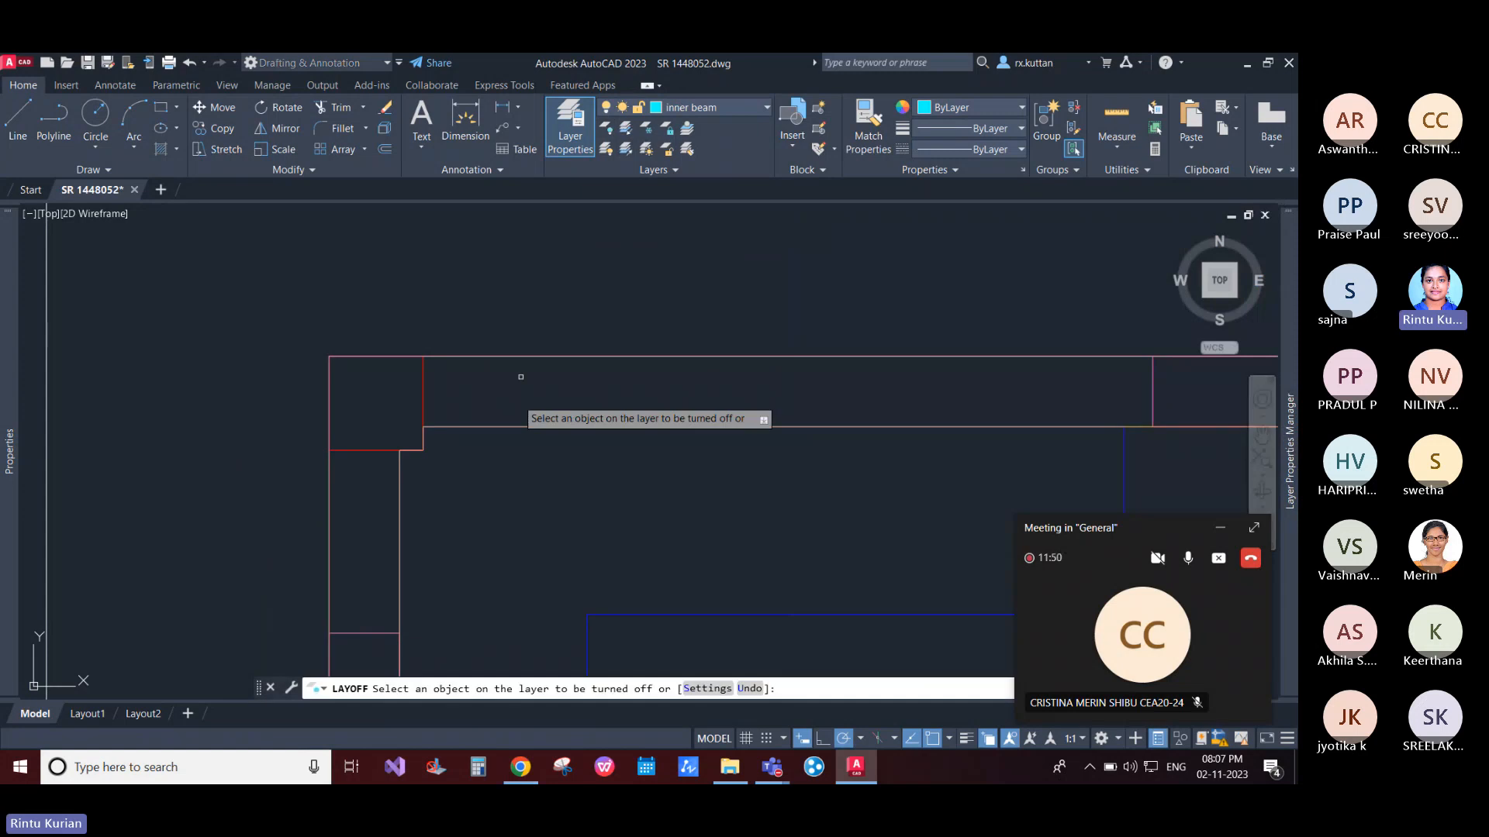
pyautogui.click(504, 428)
pyautogui.write('b')
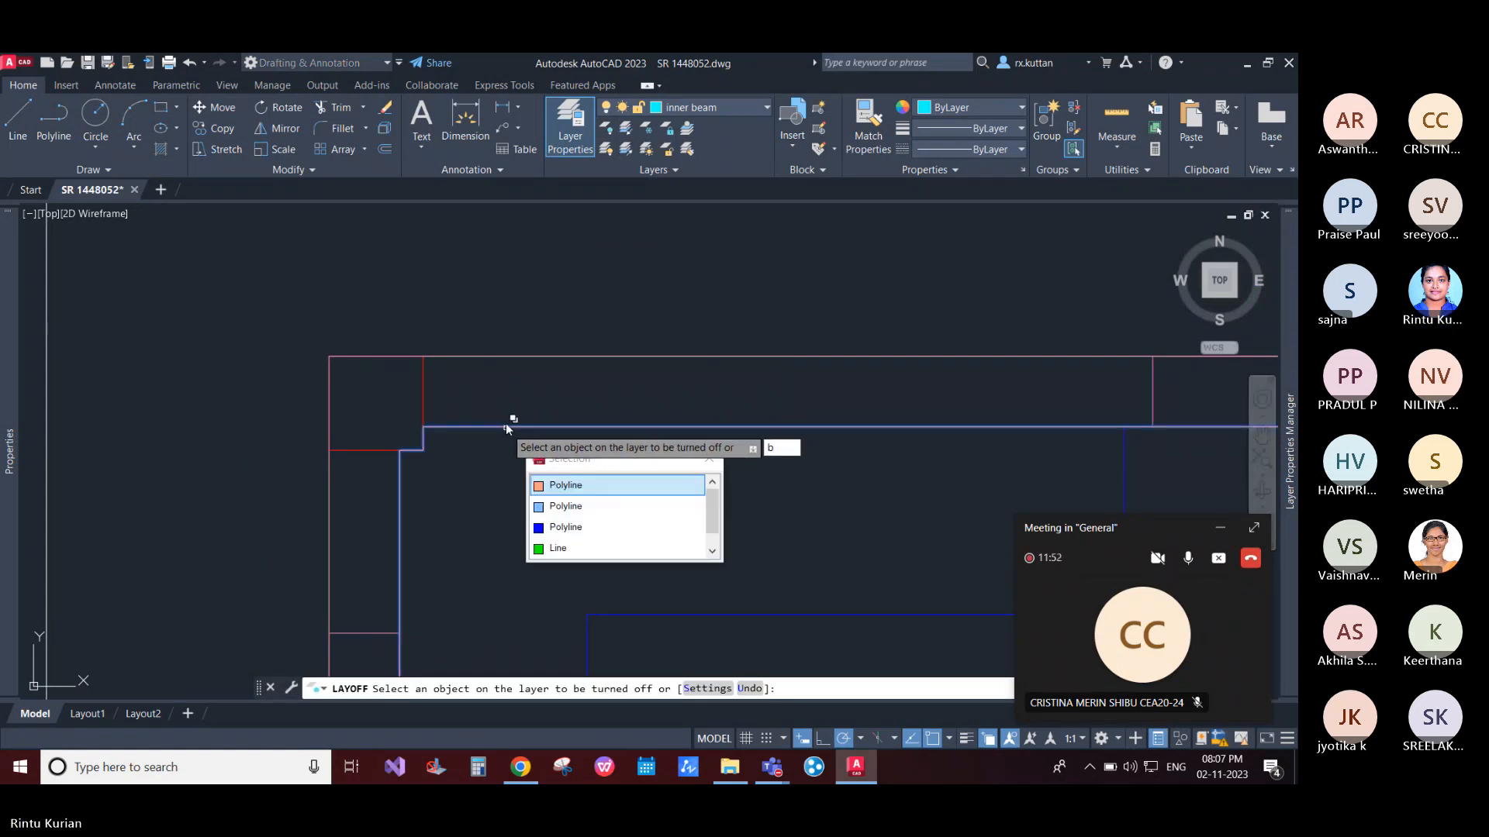
pyautogui.press('Return')
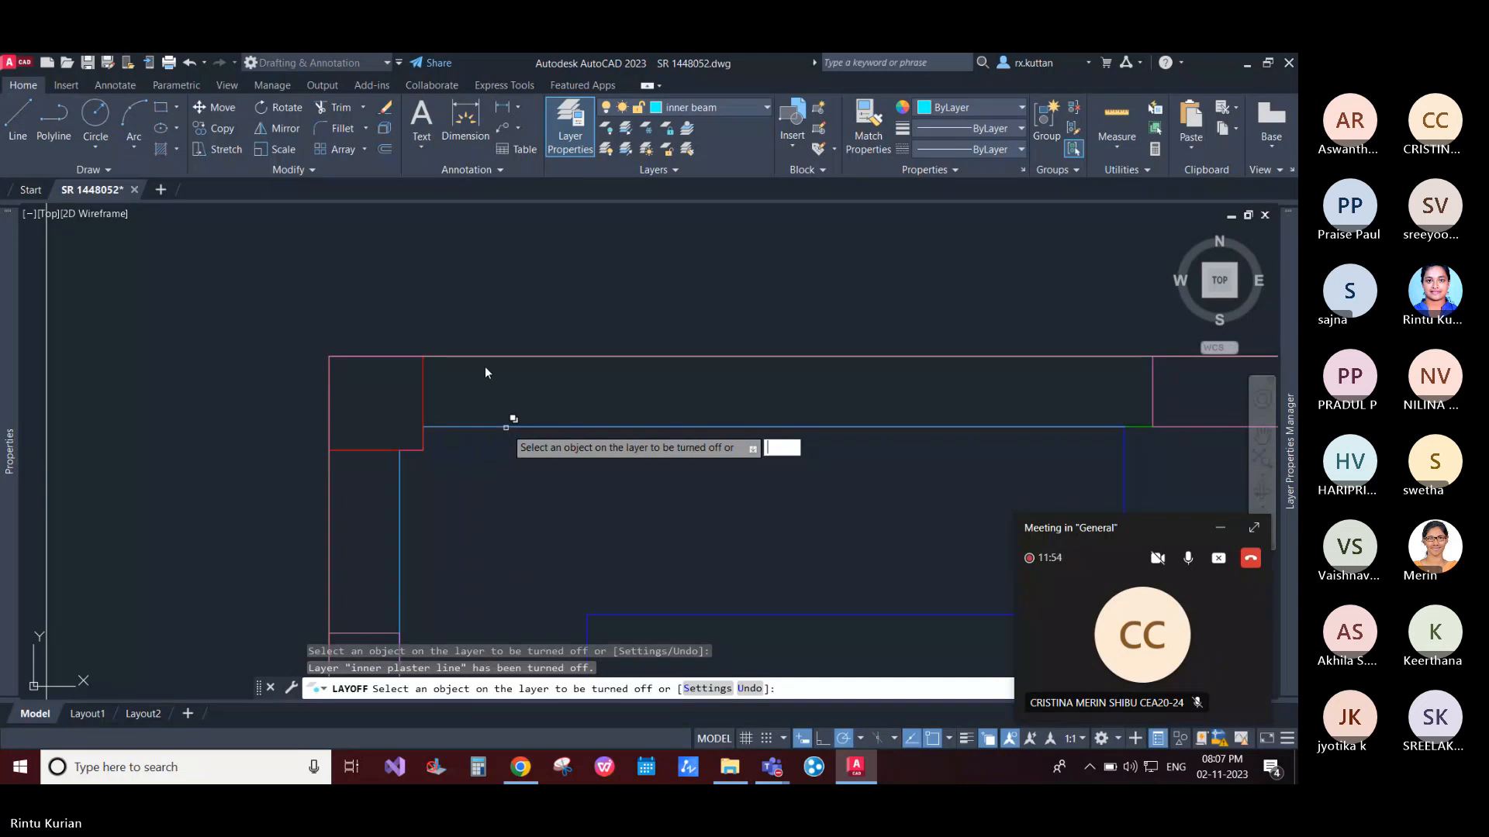
pyautogui.click(505, 356)
pyautogui.press('Return')
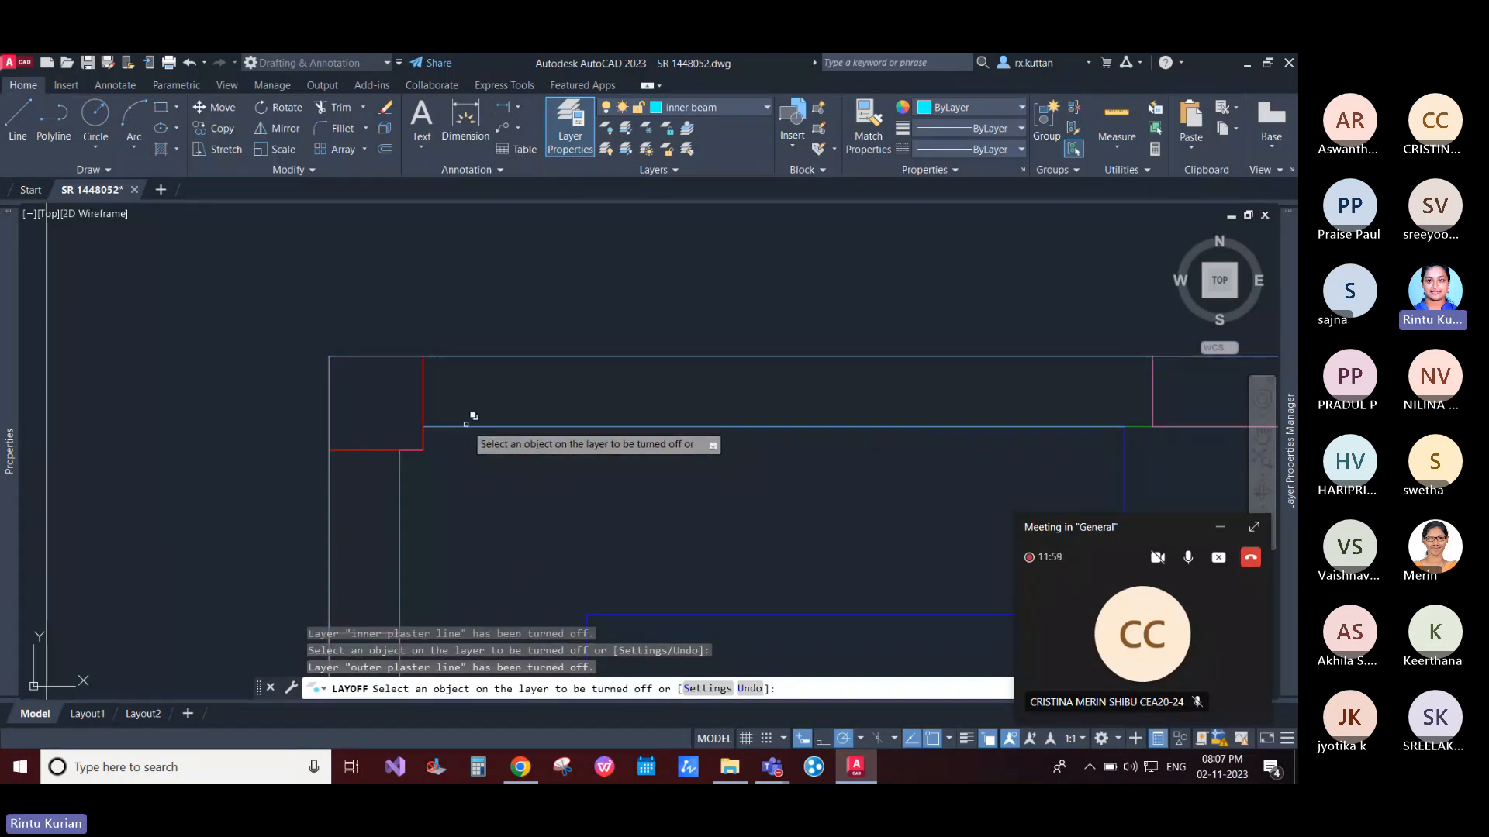
pyautogui.press('Escape')
# Step: Join the inner wall lines at the kitchen's upper-left corner in the ground floor plan with a zero-radius Fillet
pyautogui.scroll(-4, 465, 424)
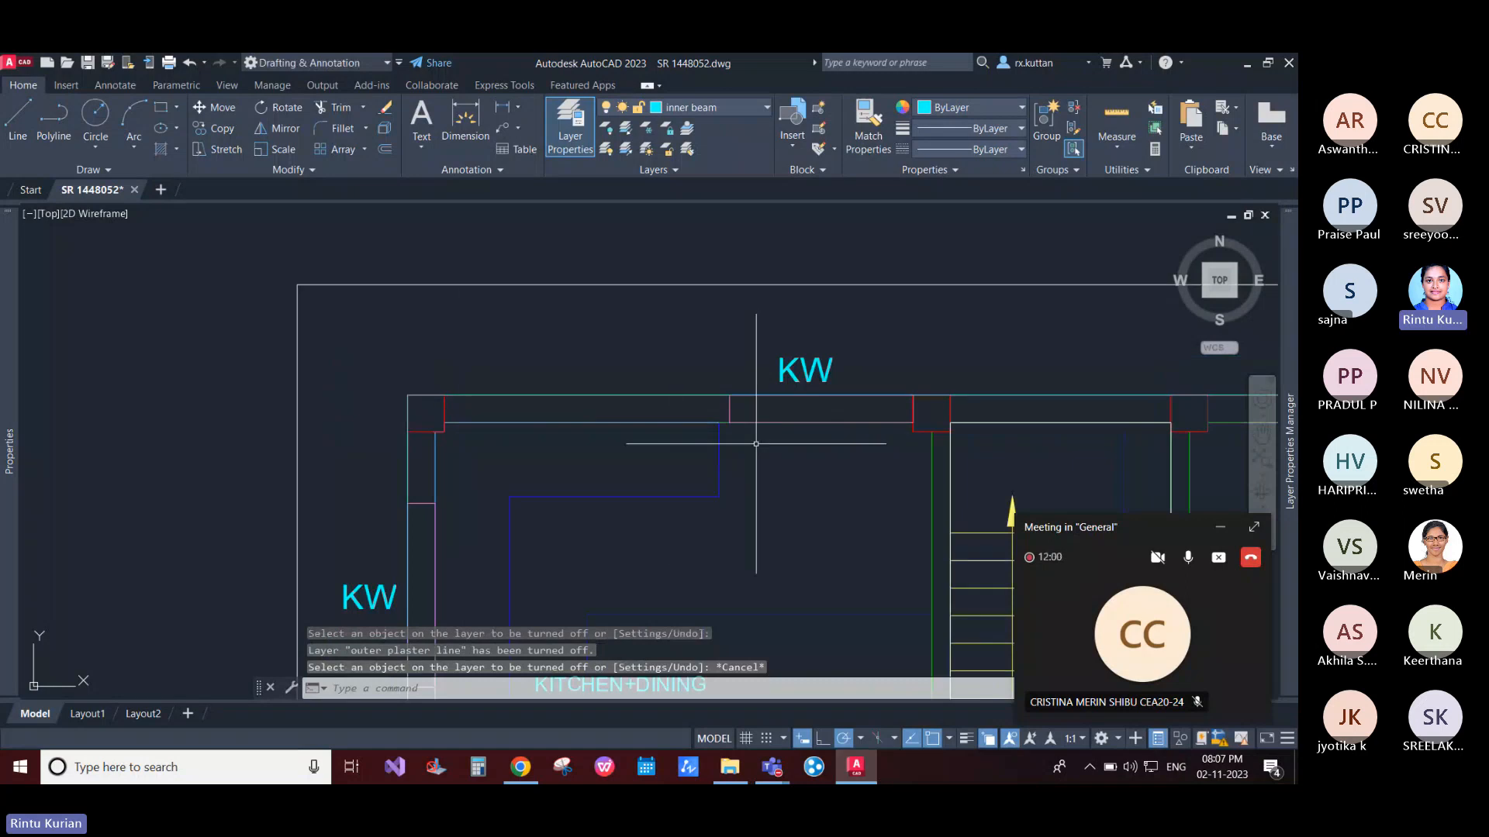
pyautogui.click(723, 423)
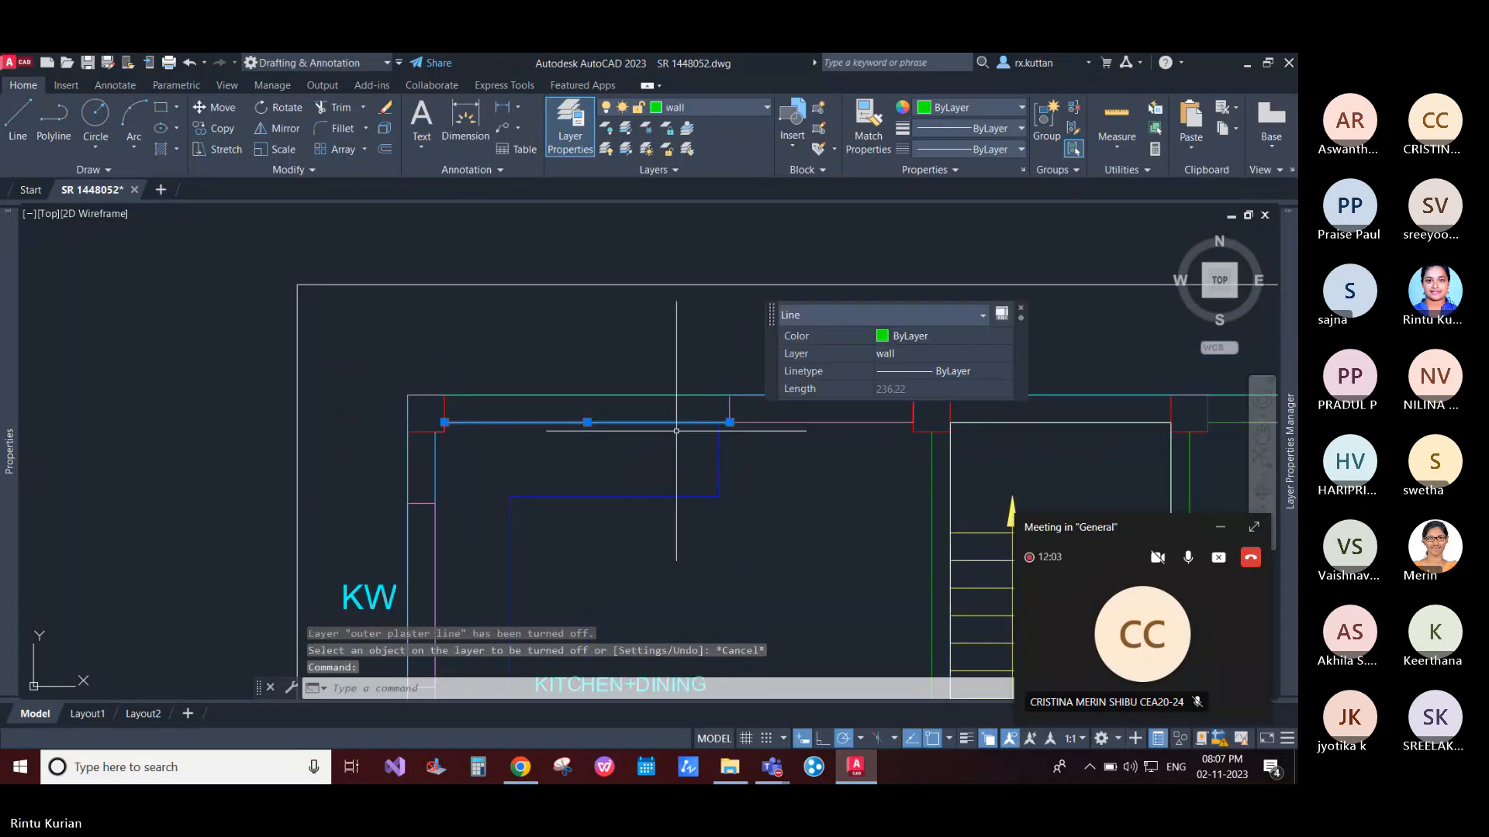
pyautogui.write('f')
pyautogui.press('Return')
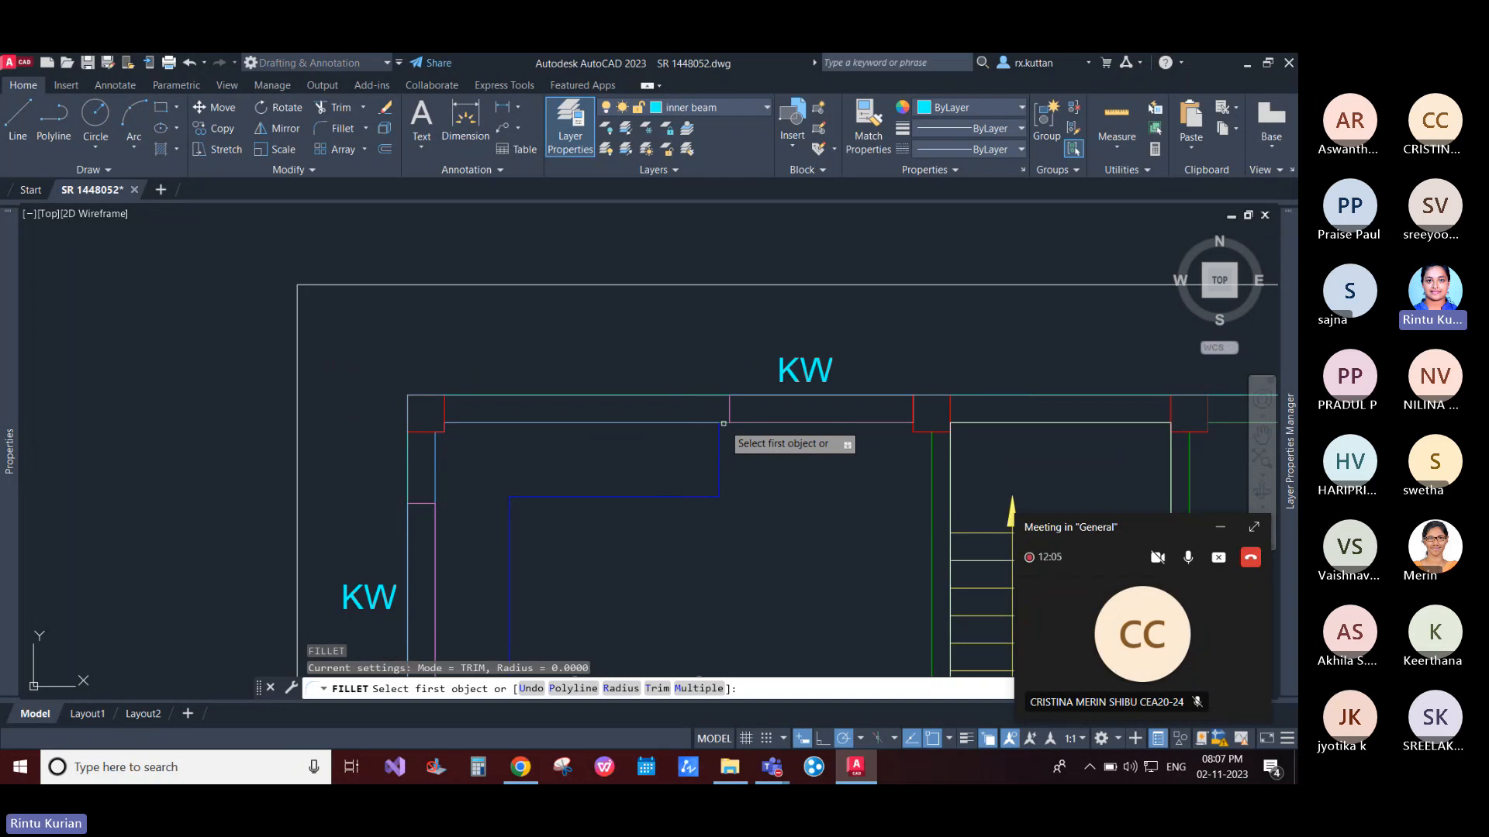
pyautogui.click(691, 422)
pyautogui.scroll(-5, 558, 435)
pyautogui.click(512, 568)
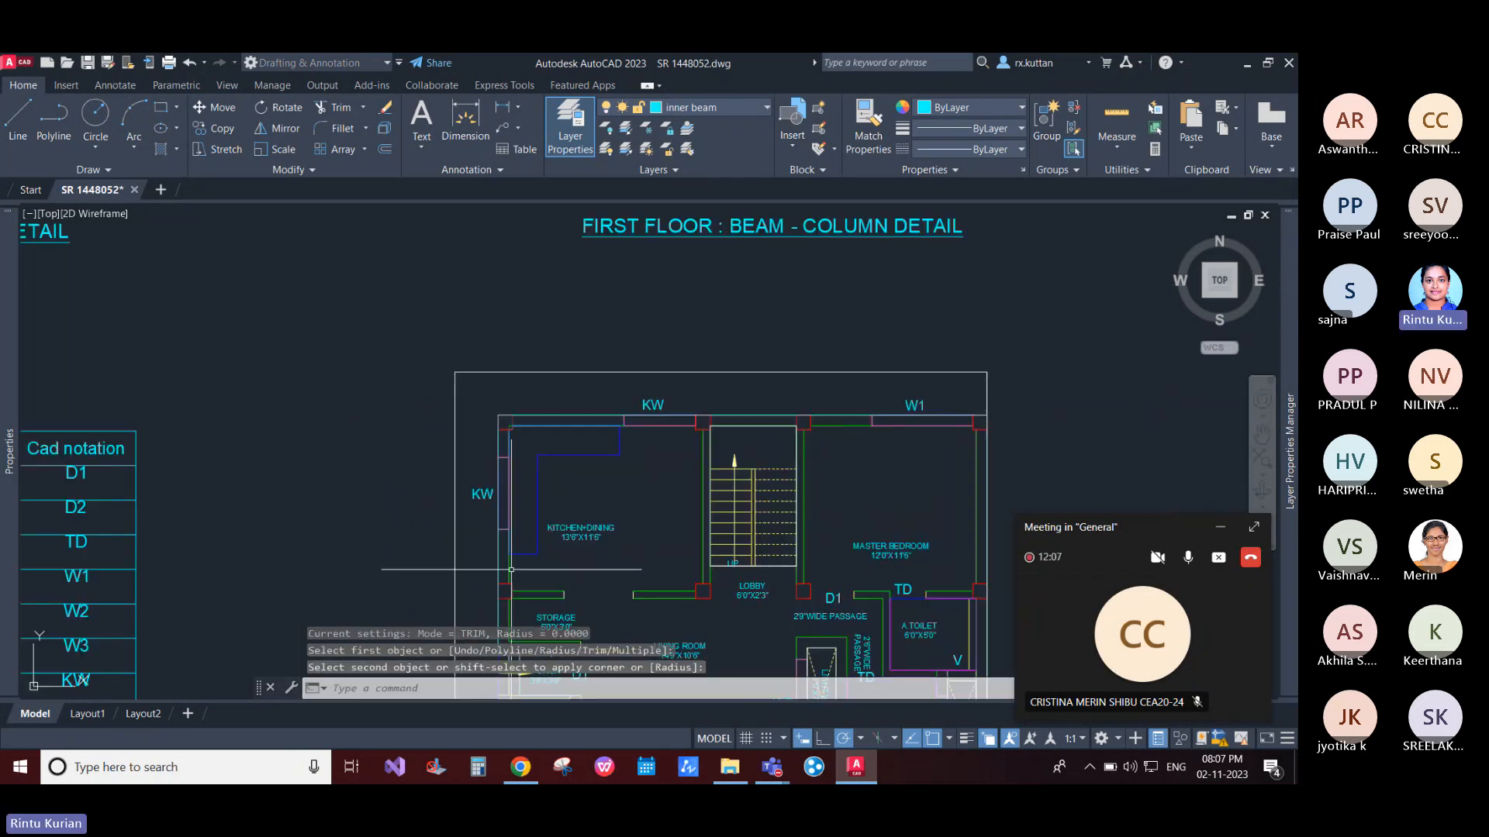
# Step: Fillet the outer wall lines at the kitchen's upper-left corner with zero radius, choosing the Line rather than the overlapping Polyline
pyautogui.press('Return')
pyautogui.scroll(3, 624, 424)
pyautogui.click(625, 425)
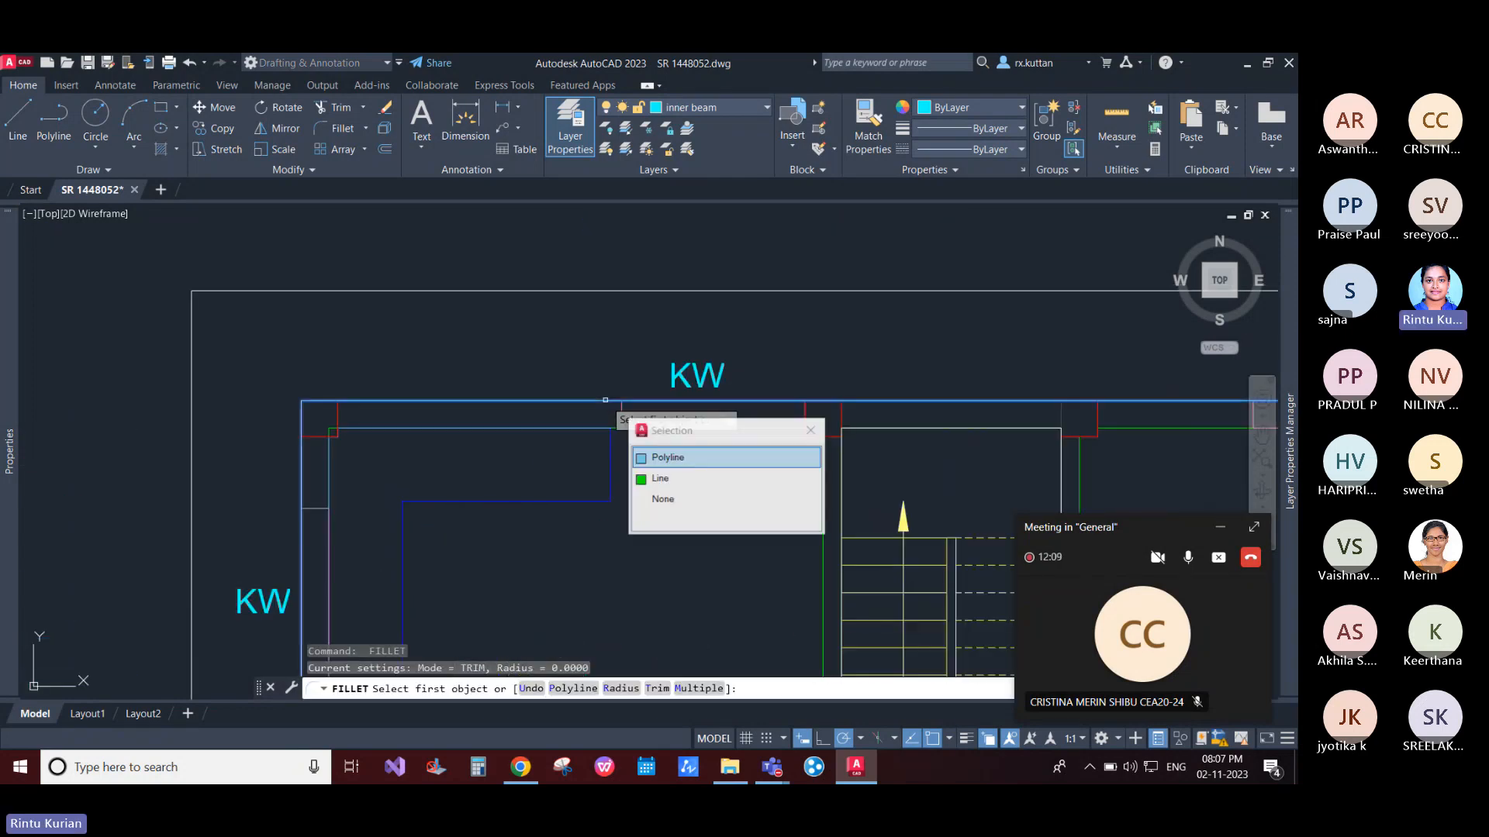
pyautogui.click(659, 477)
pyautogui.scroll(-3, 444, 533)
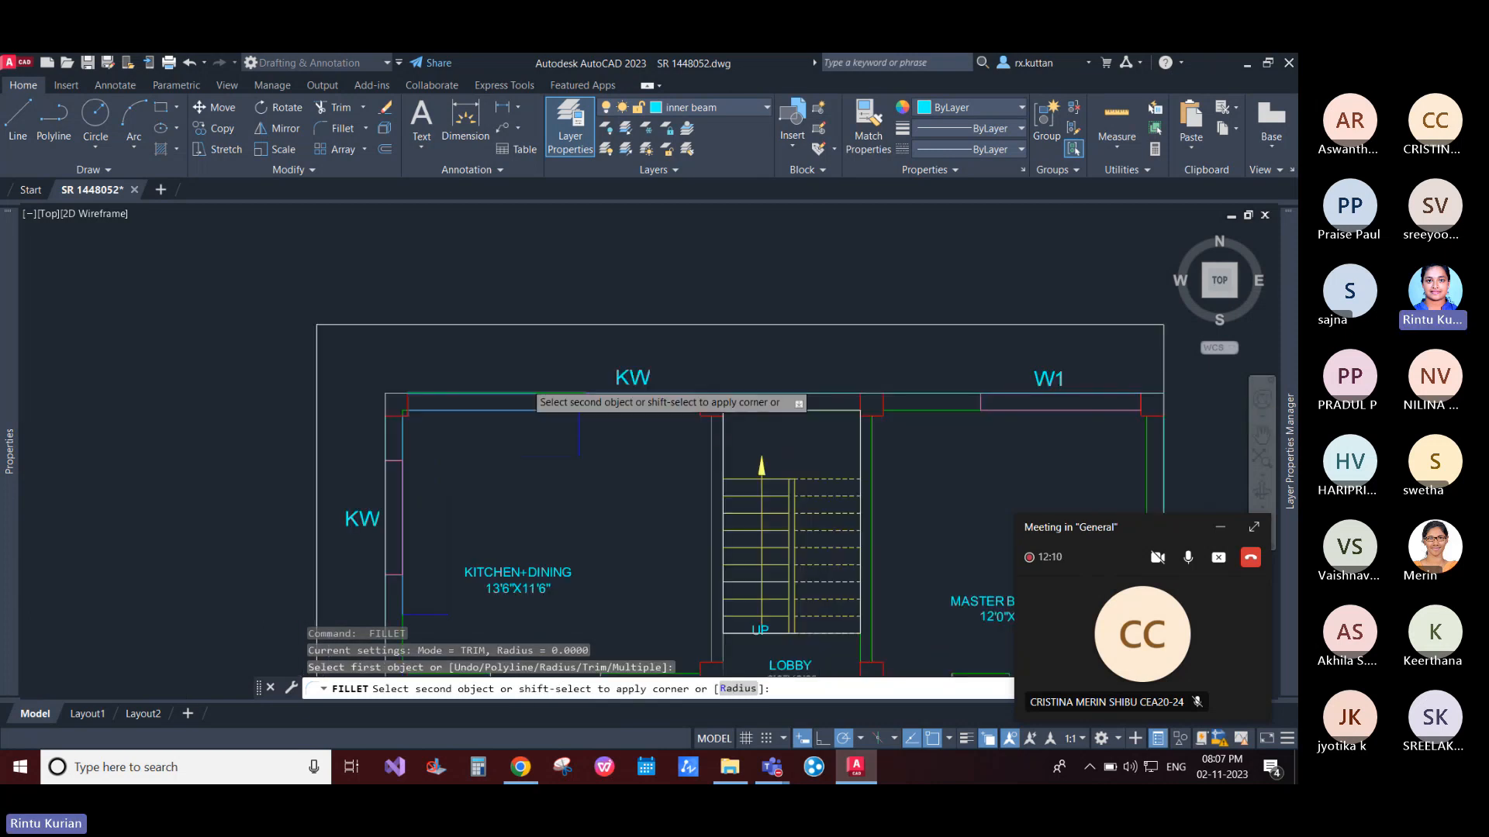
pyautogui.click(436, 539)
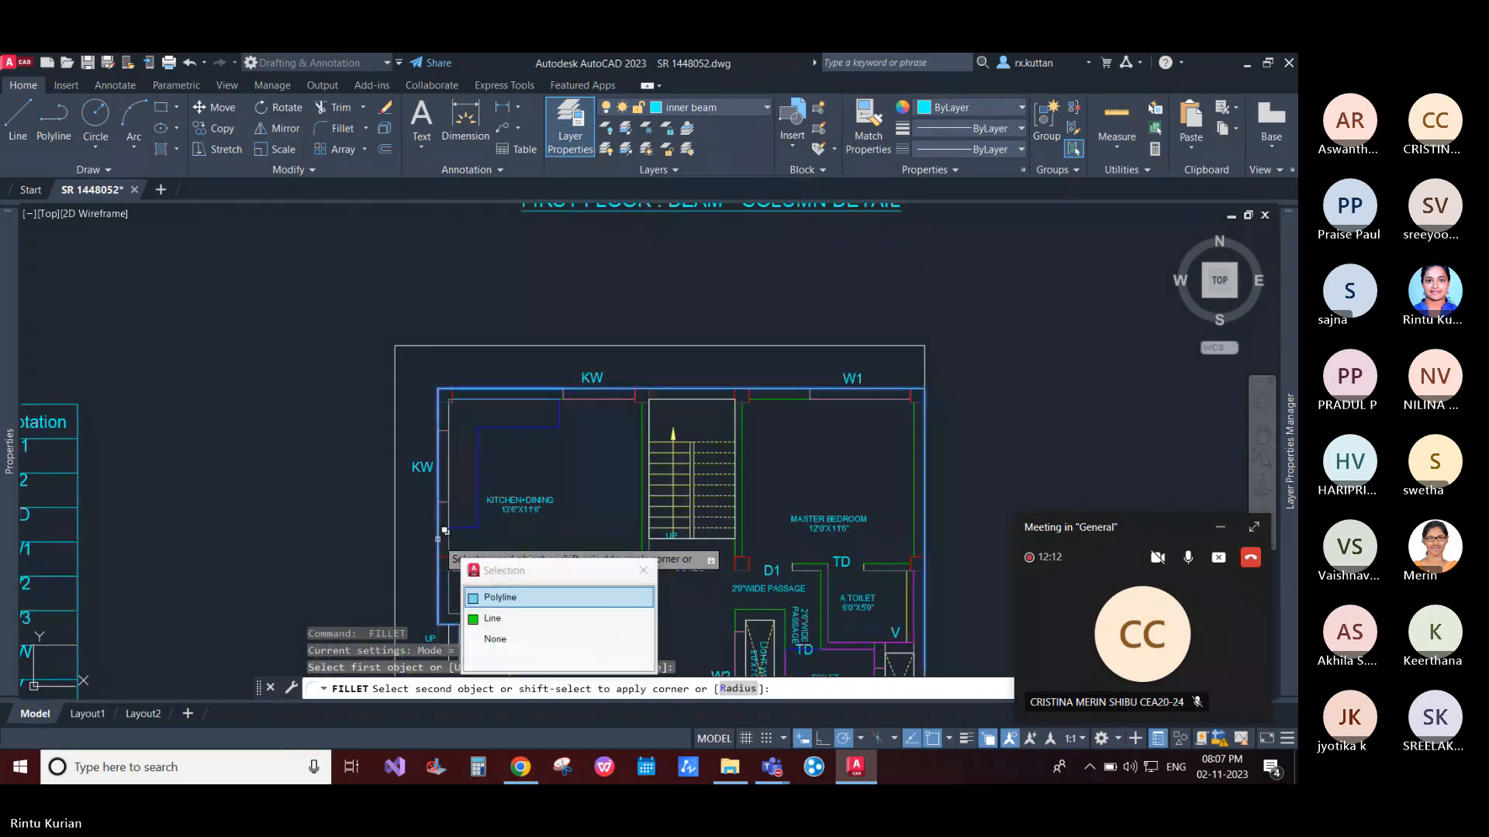
pyautogui.click(504, 618)
pyautogui.scroll(4, 467, 444)
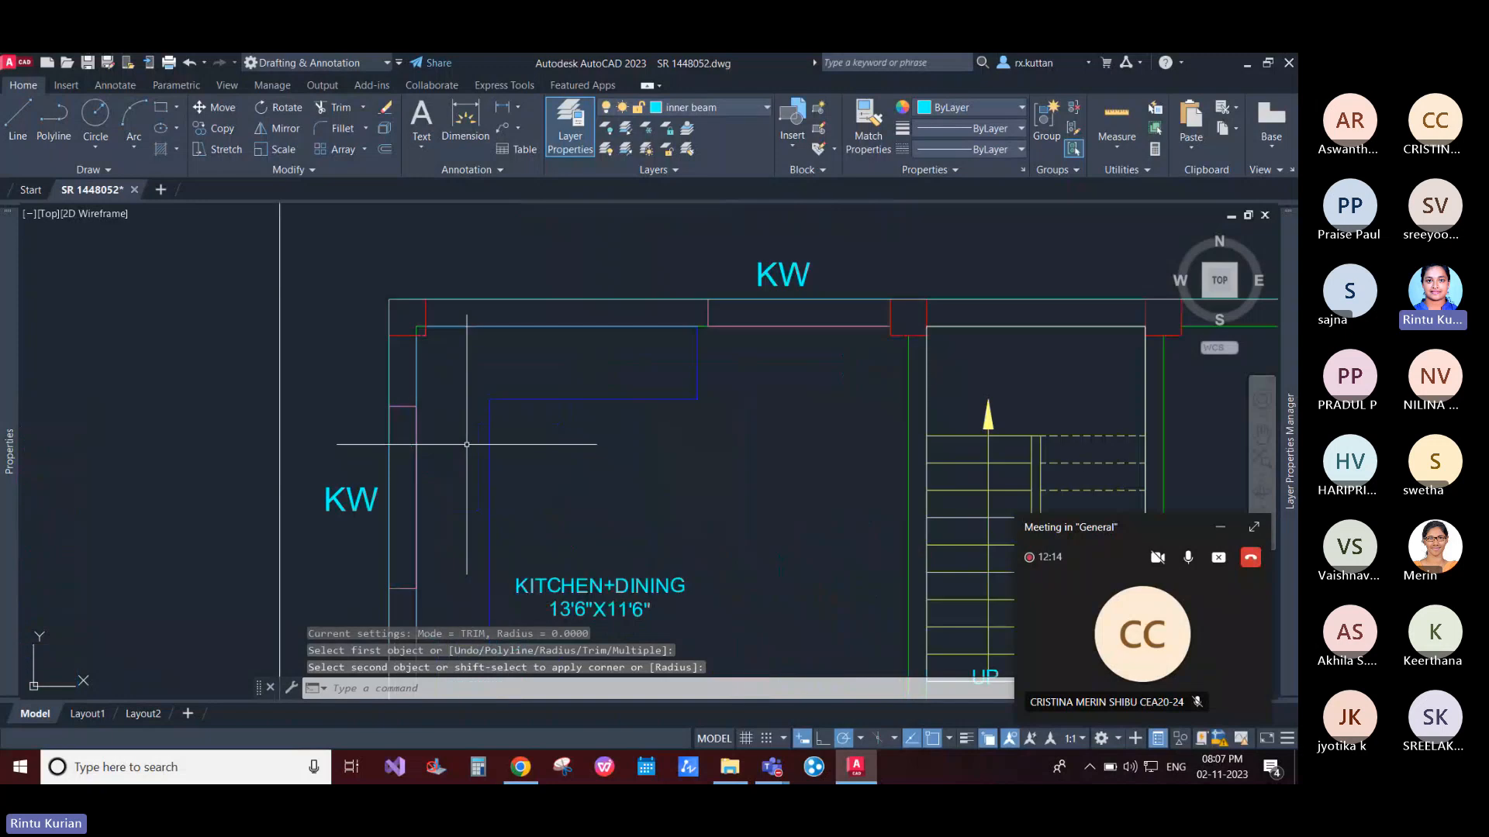
# Step: Fillet both pairs of wall lines with zero radius so they meet inside the column at the lobby's left side
pyautogui.scroll(-4, 458, 540)
pyautogui.moveTo(634, 507); pyautogui.dragTo(646, 372, button='middle')
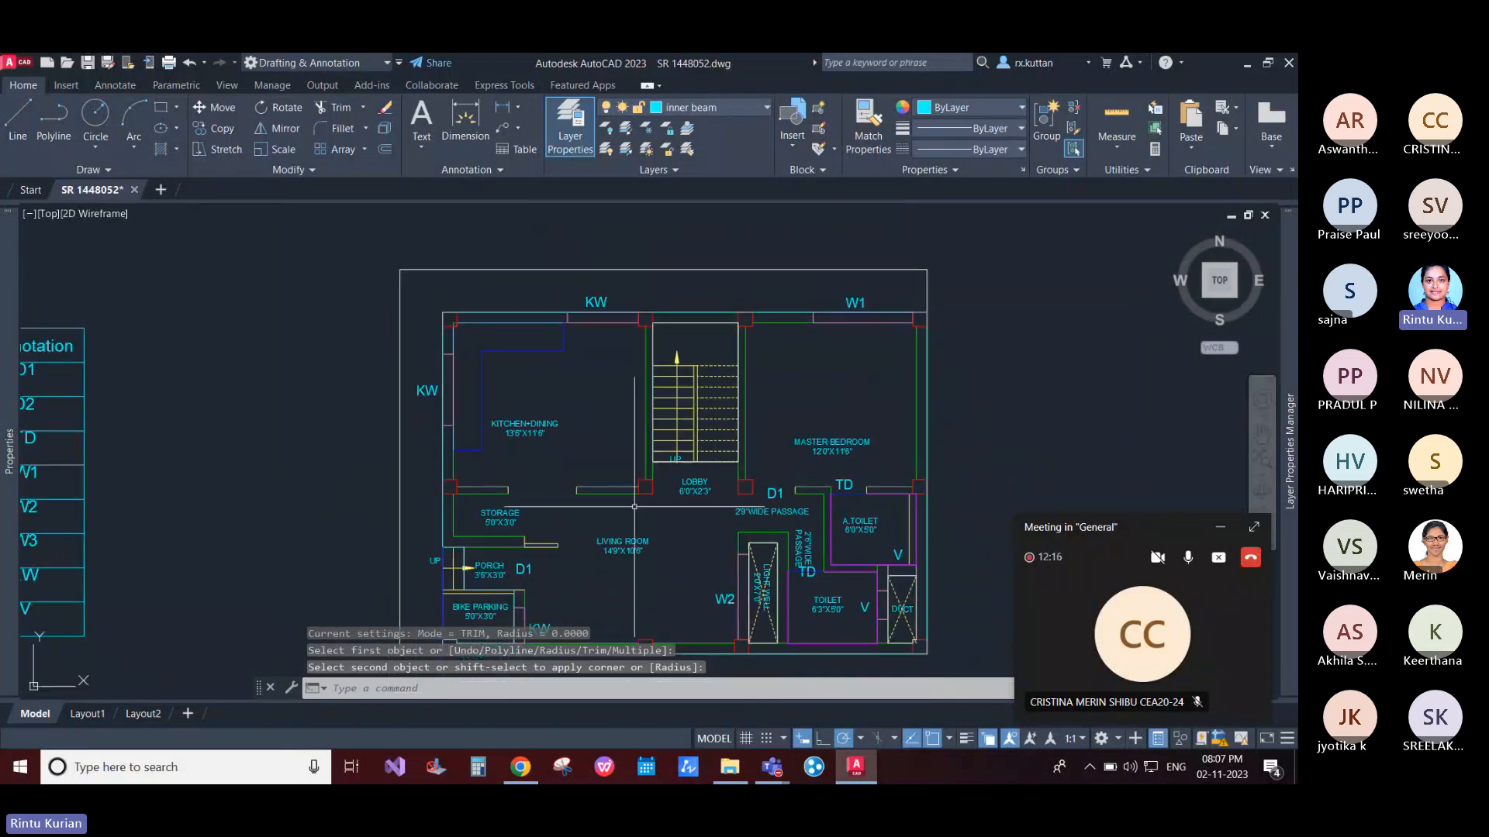
pyautogui.scroll(5, 635, 507)
pyautogui.press('Return')
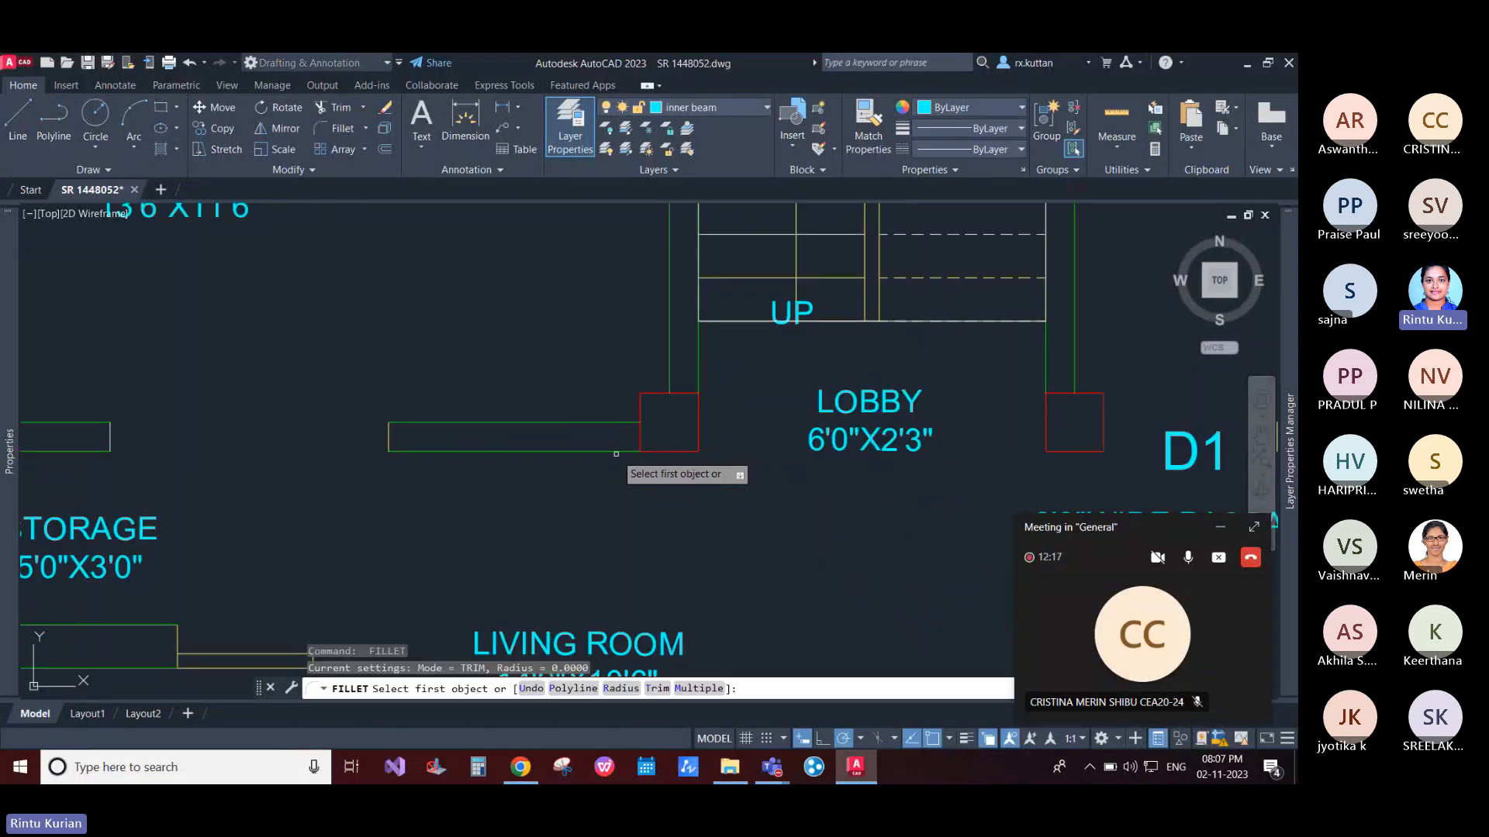
pyautogui.click(628, 422)
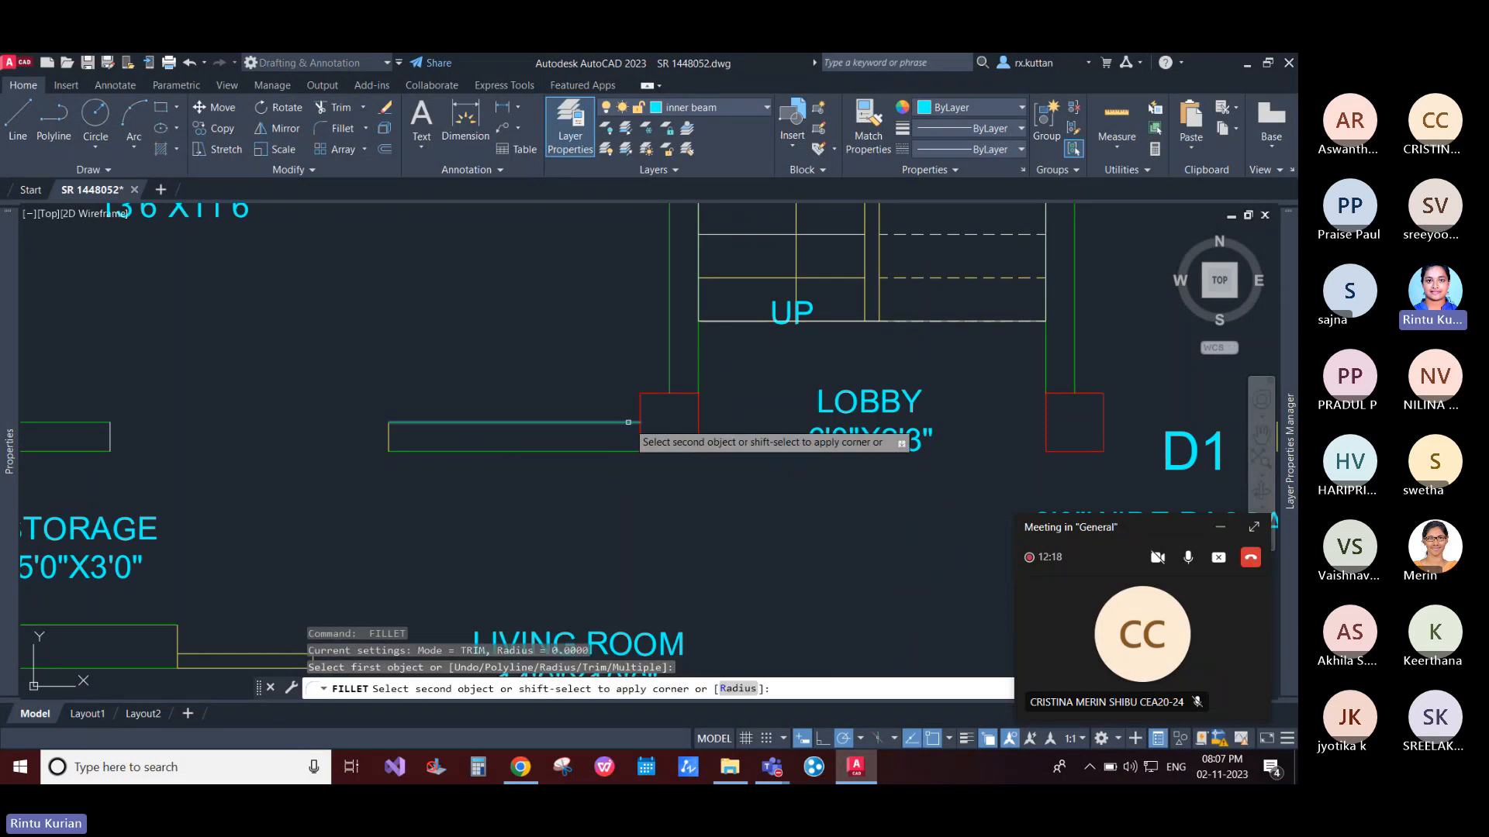
pyautogui.click(665, 376)
pyautogui.press('Return')
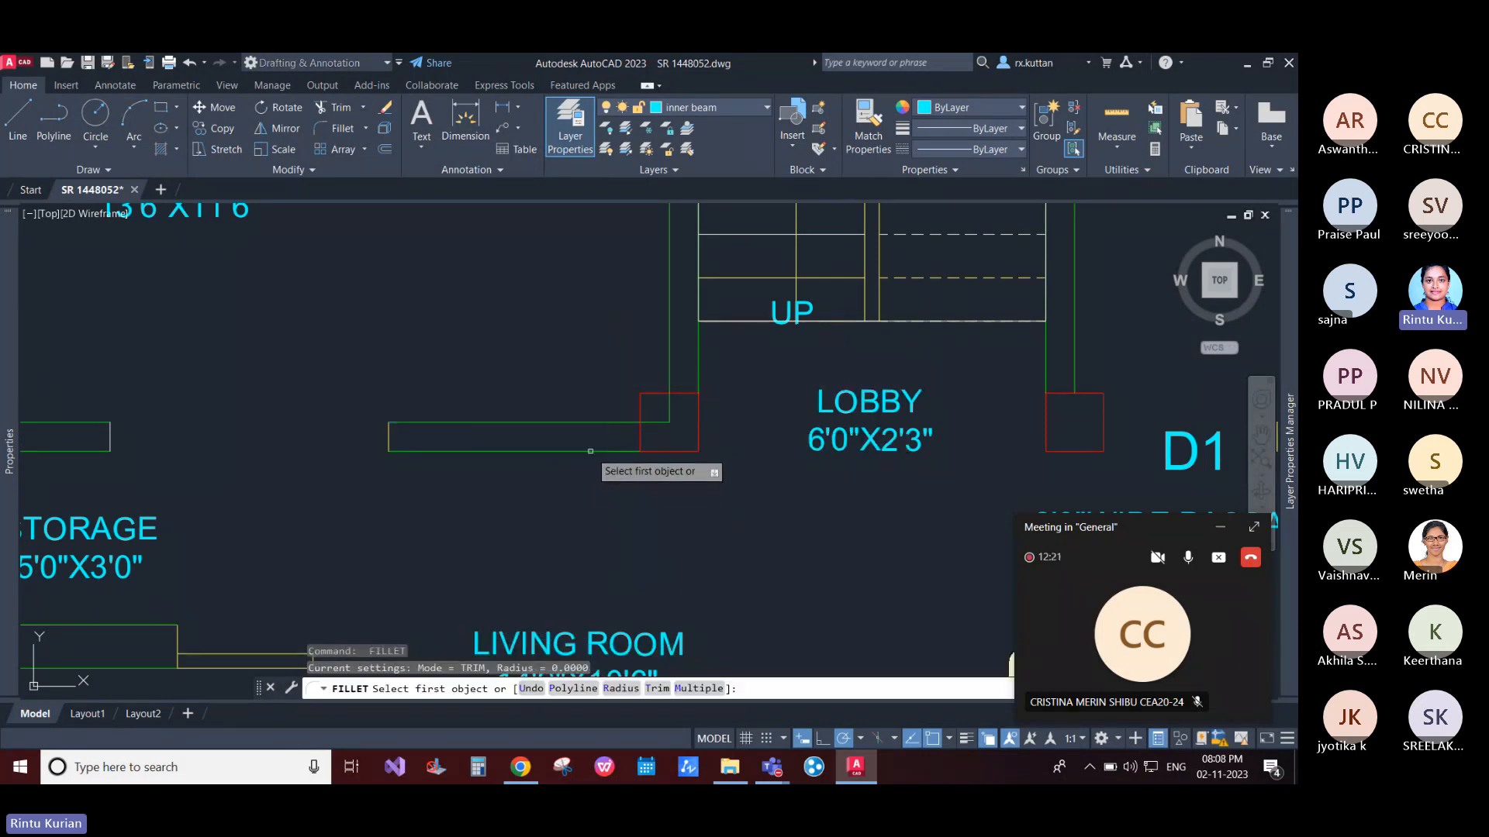
pyautogui.click(591, 451)
pyautogui.click(697, 375)
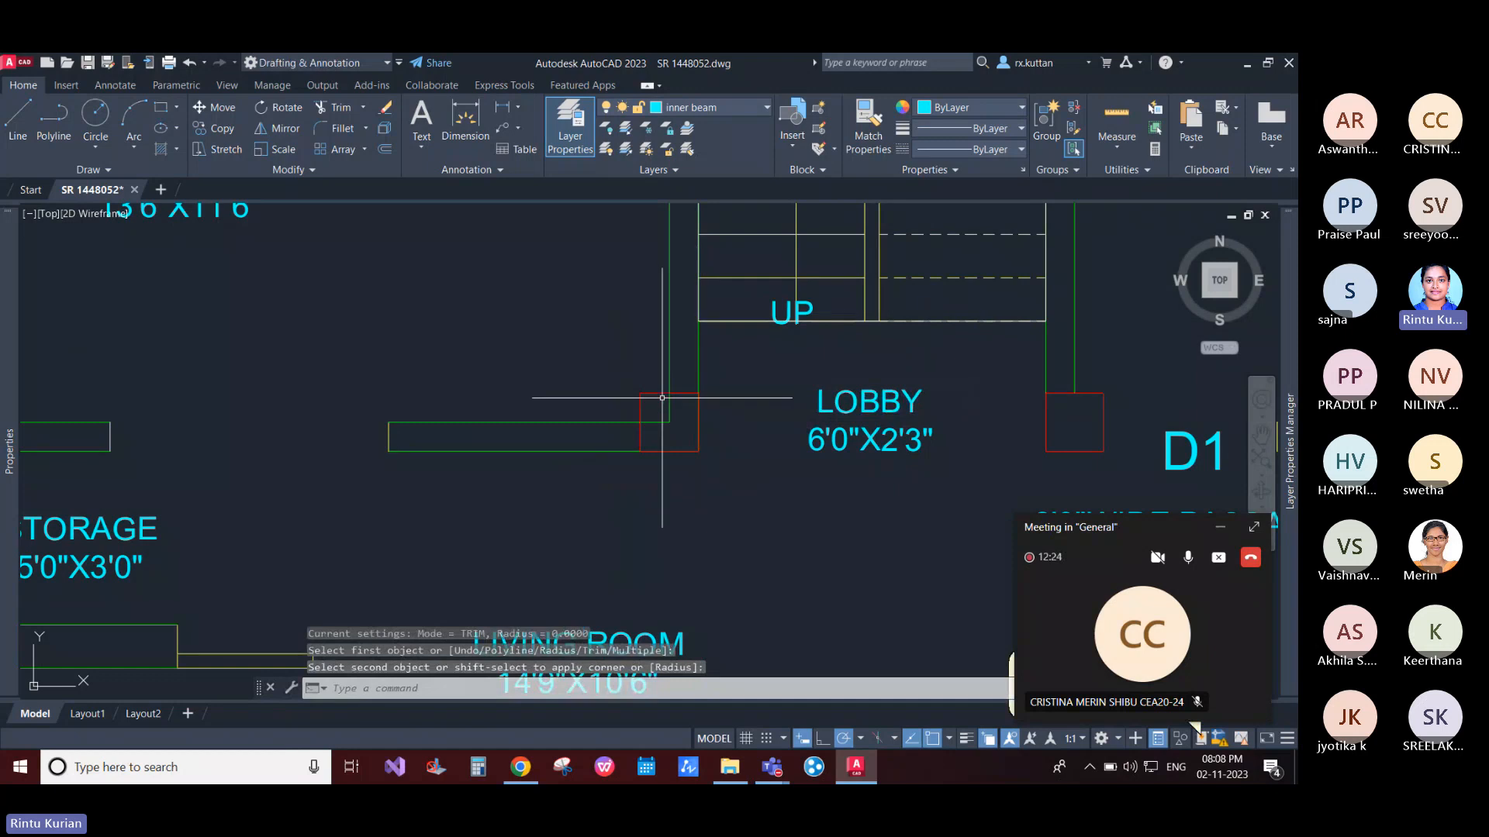
# Step: Examine the wall joints at the lobby columns, the first floor beam-column detail and the overall drawing layout
pyautogui.scroll(-4, 662, 398)
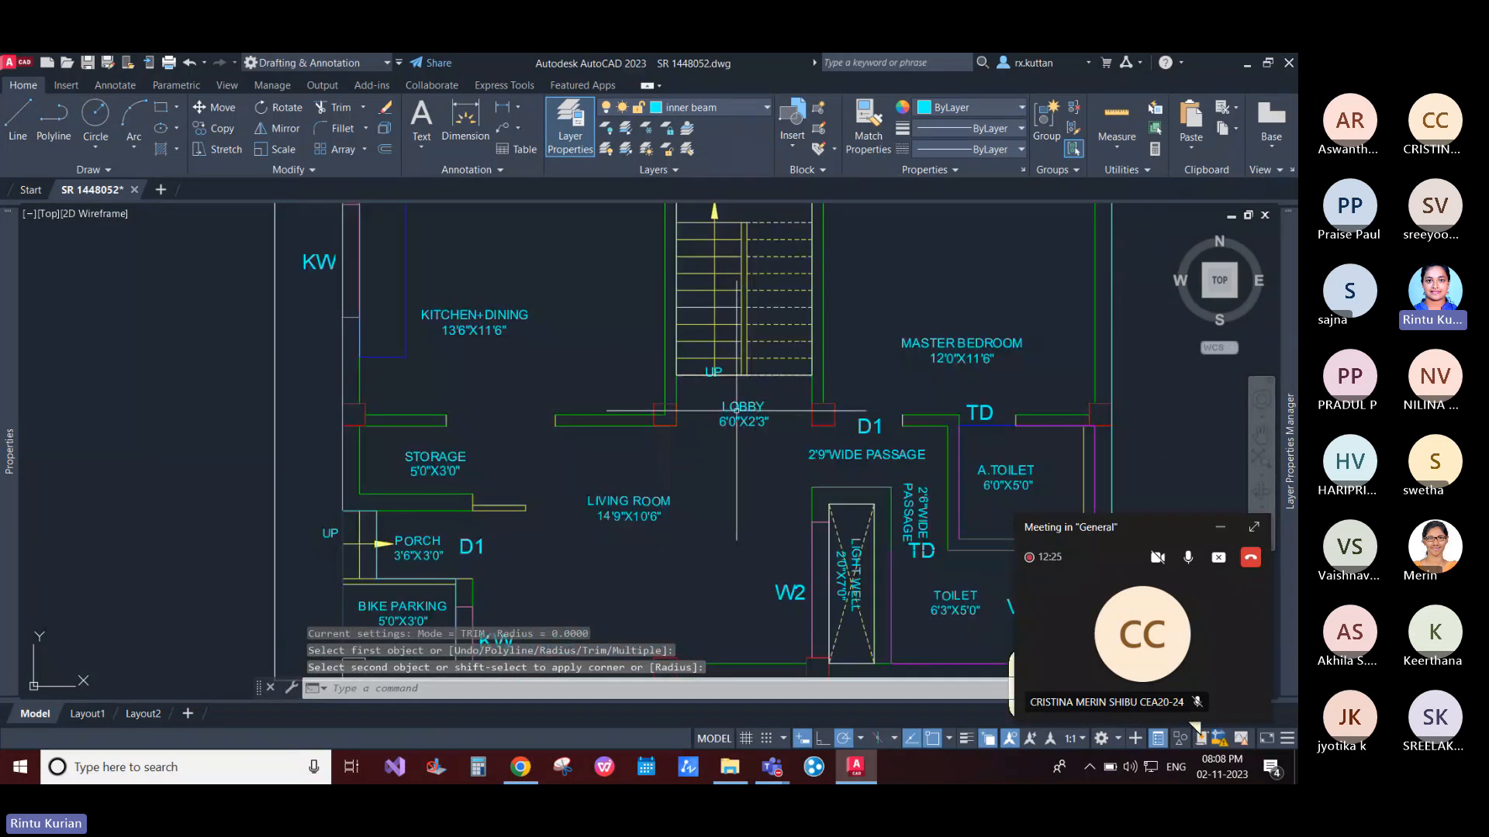
pyautogui.scroll(4, 736, 411)
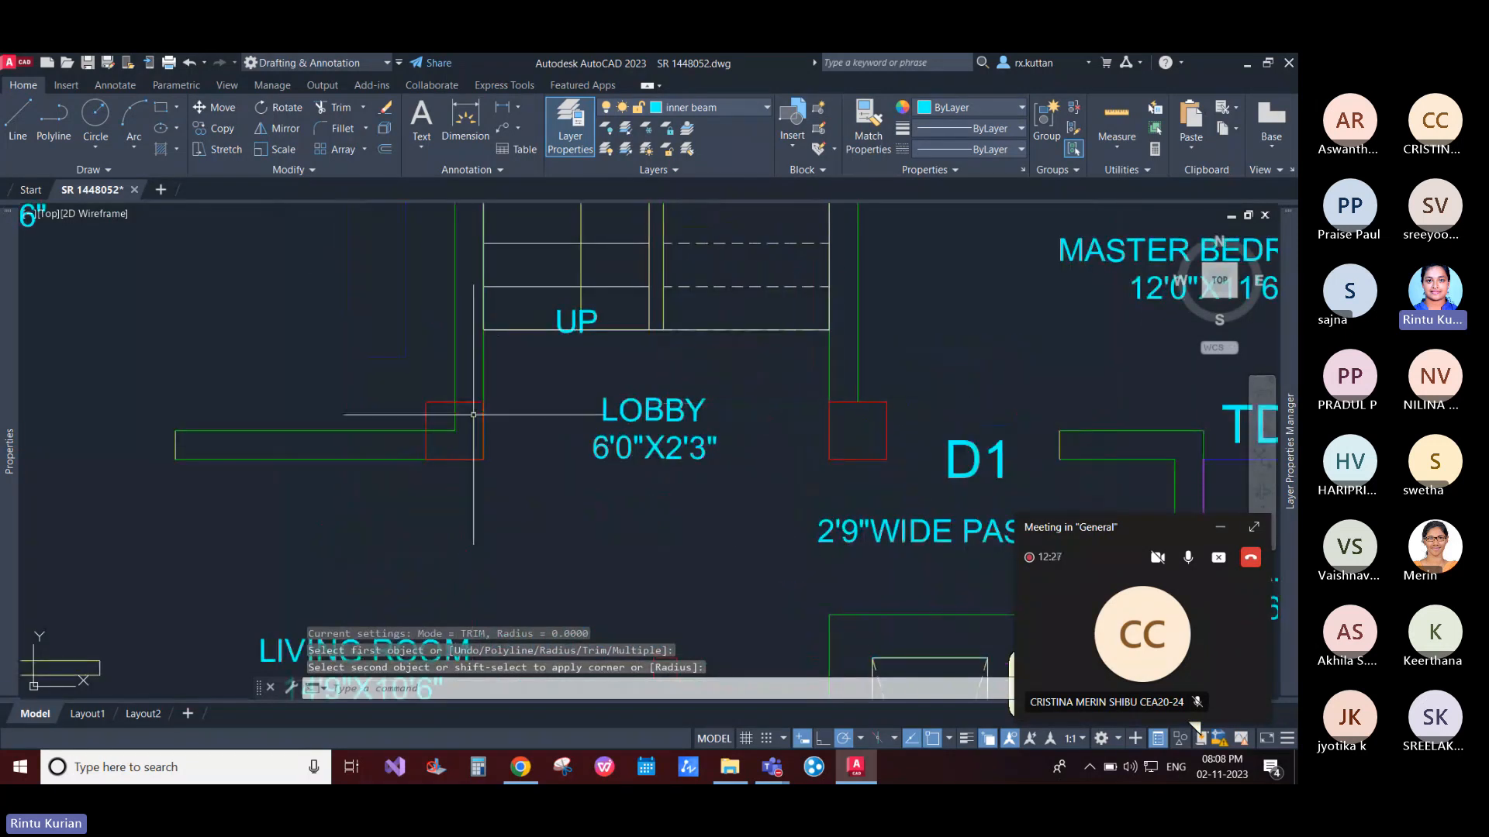
pyautogui.scroll(-4, 421, 404)
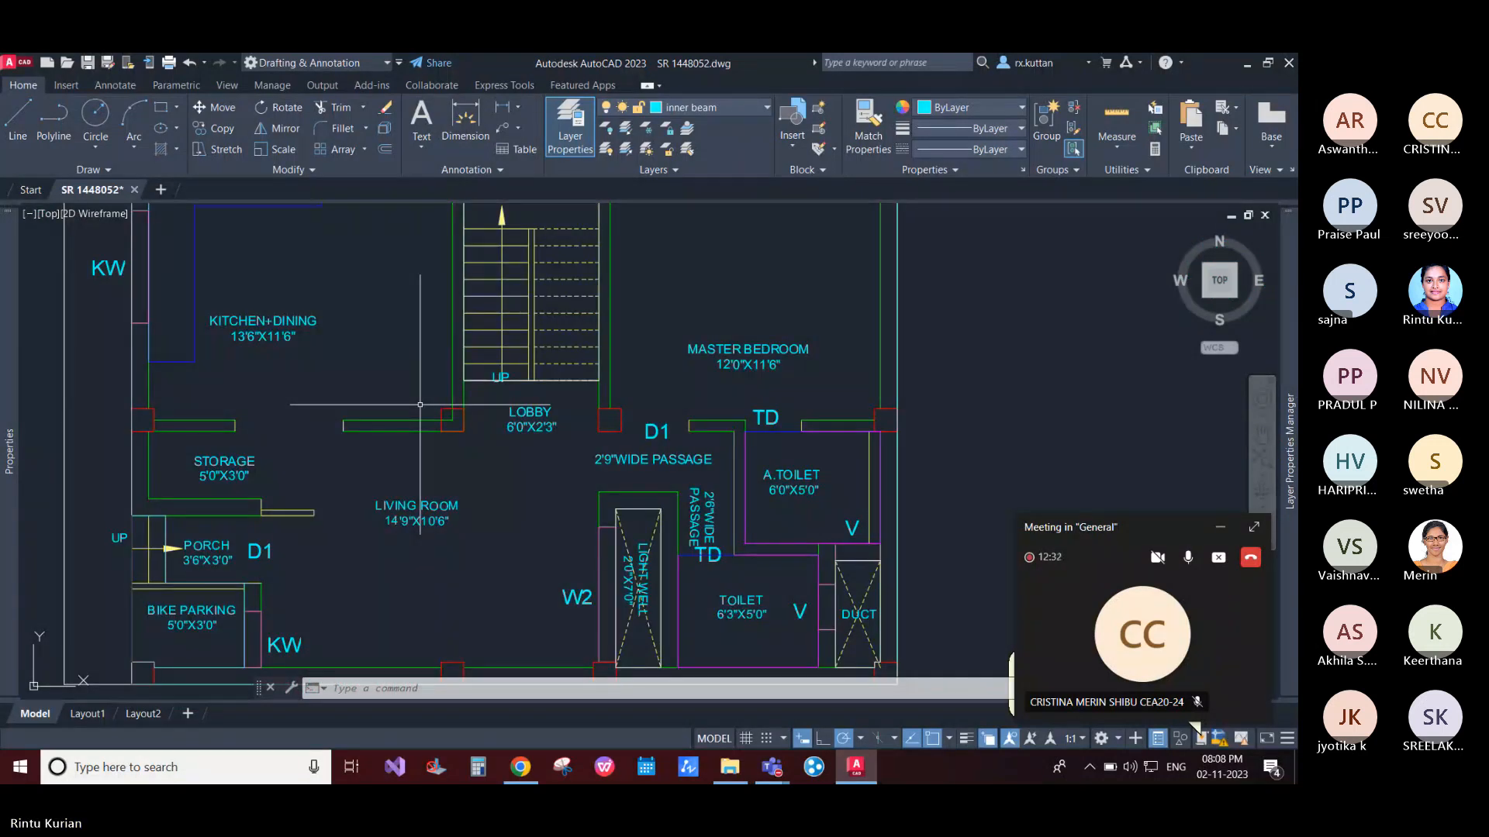
pyautogui.scroll(-6, 483, 423)
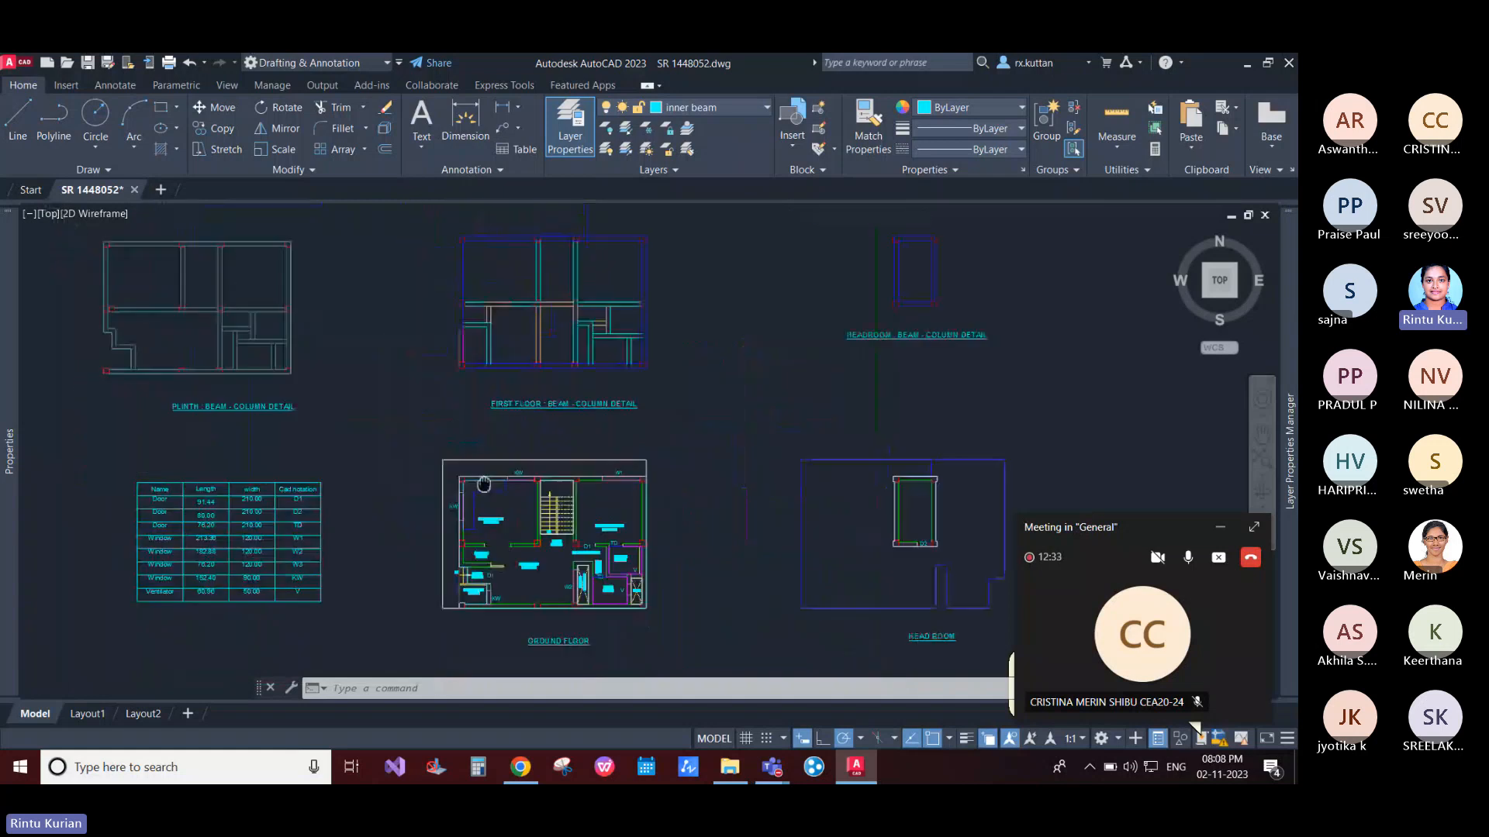
pyautogui.scroll(8, 527, 330)
pyautogui.scroll(5, 526, 330)
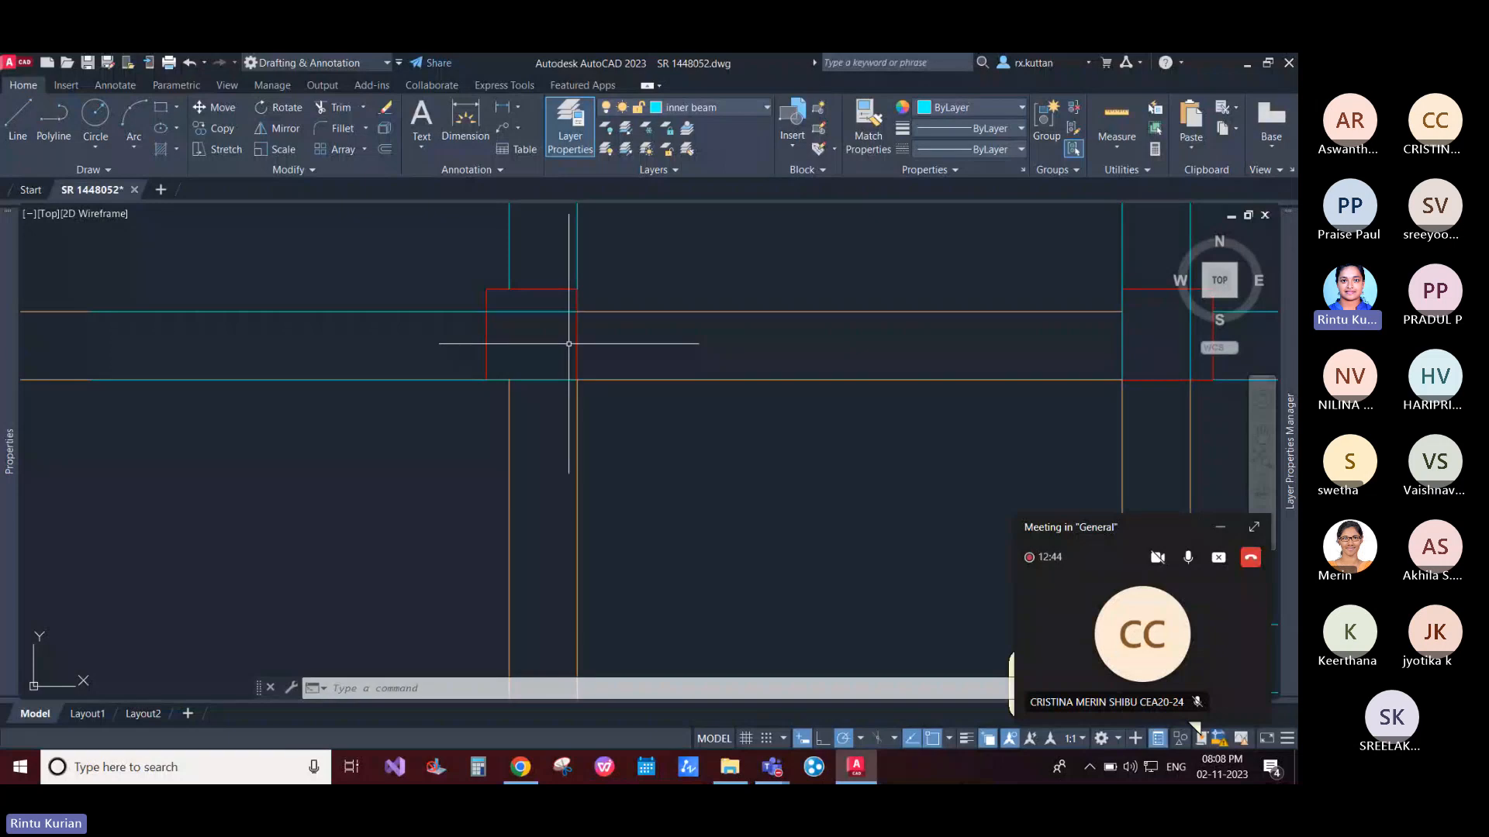
pyautogui.scroll(-2, 569, 343)
pyautogui.scroll(-2, 543, 338)
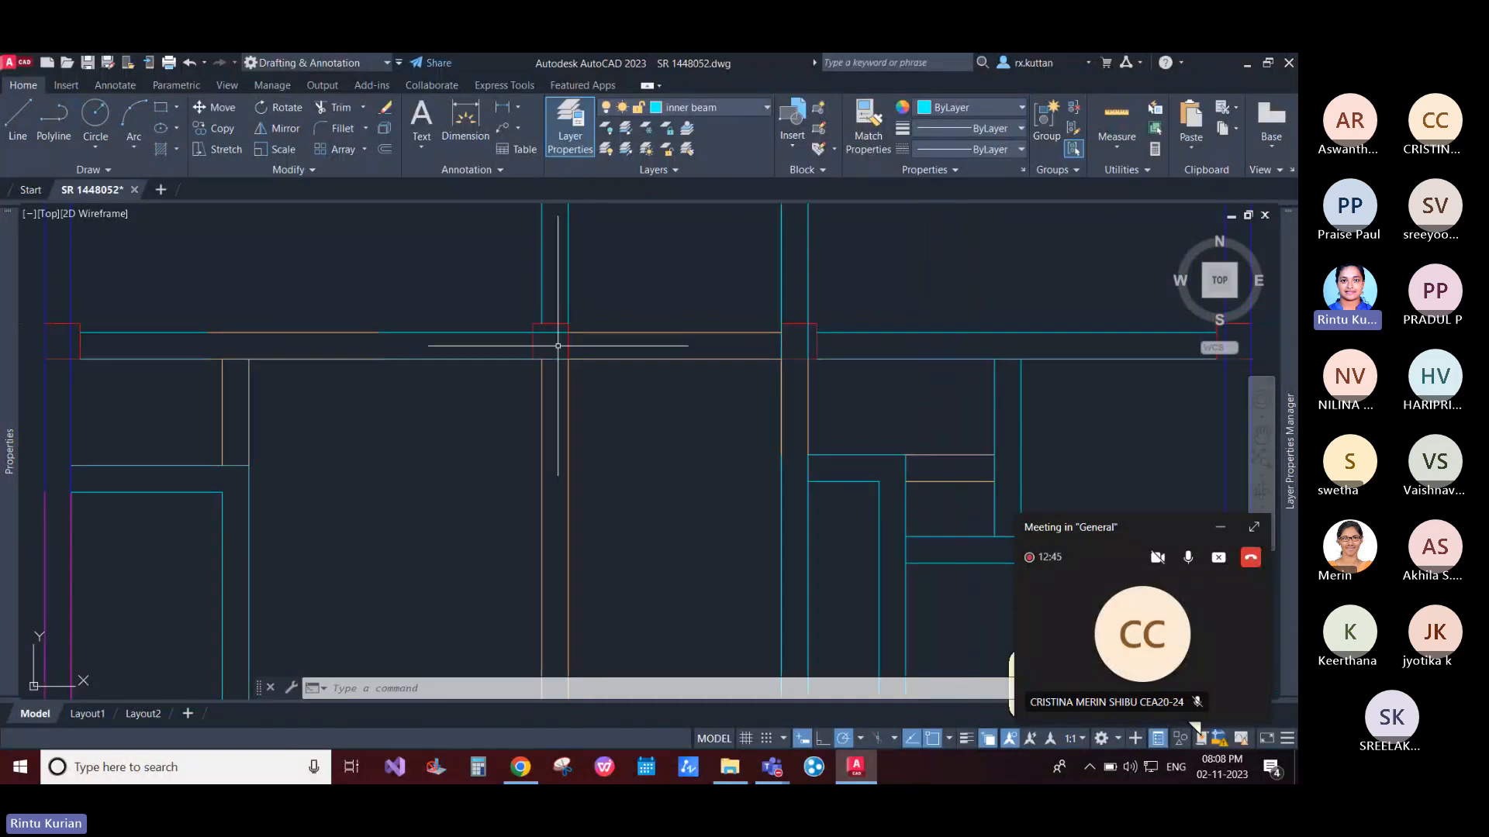
pyautogui.moveTo(555, 336); pyautogui.dragTo(564, 413, button='middle')
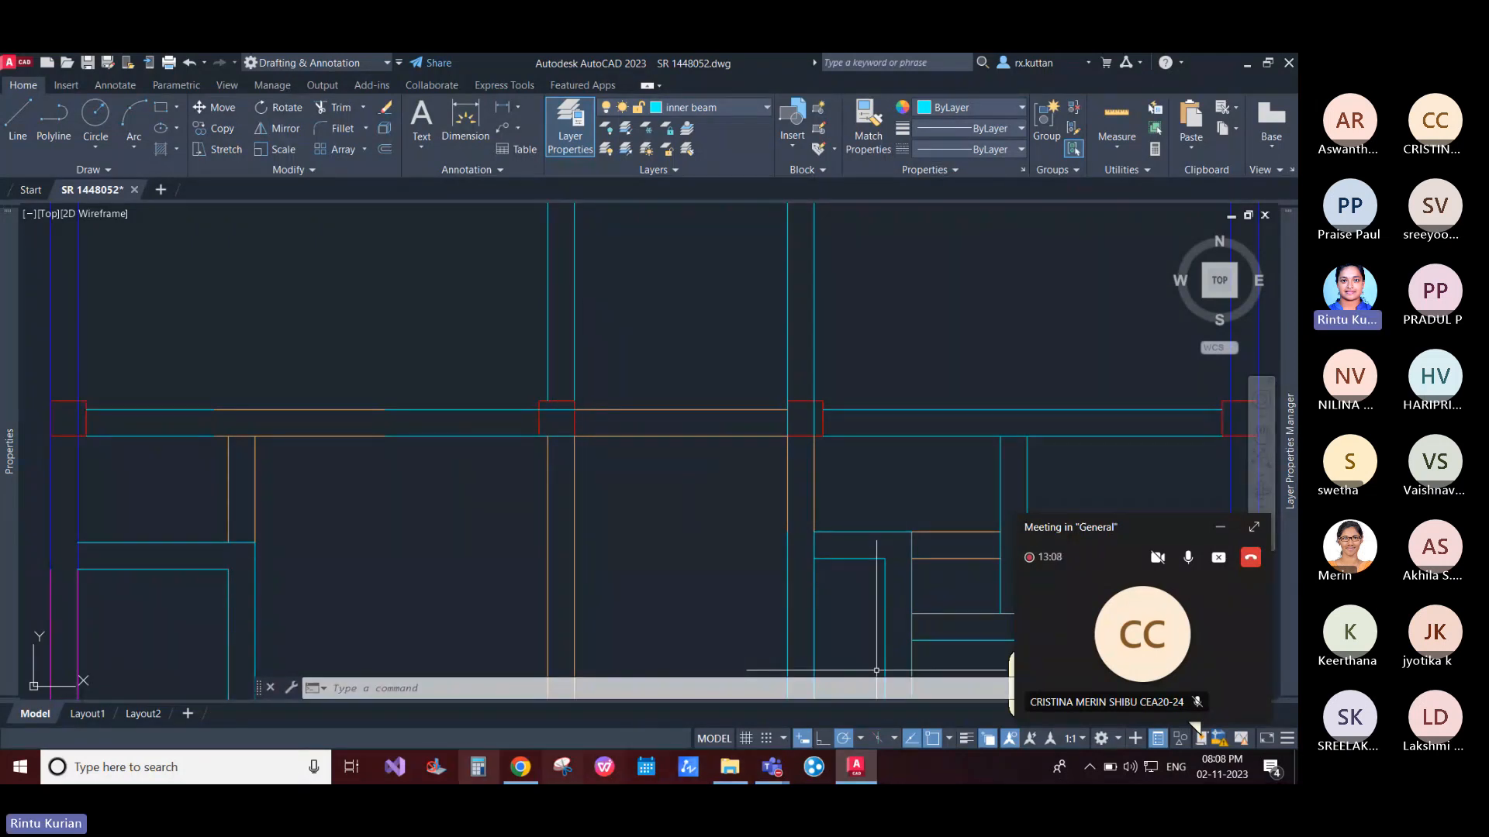
pyautogui.scroll(-4, 747, 380)
pyautogui.scroll(-4, 748, 380)
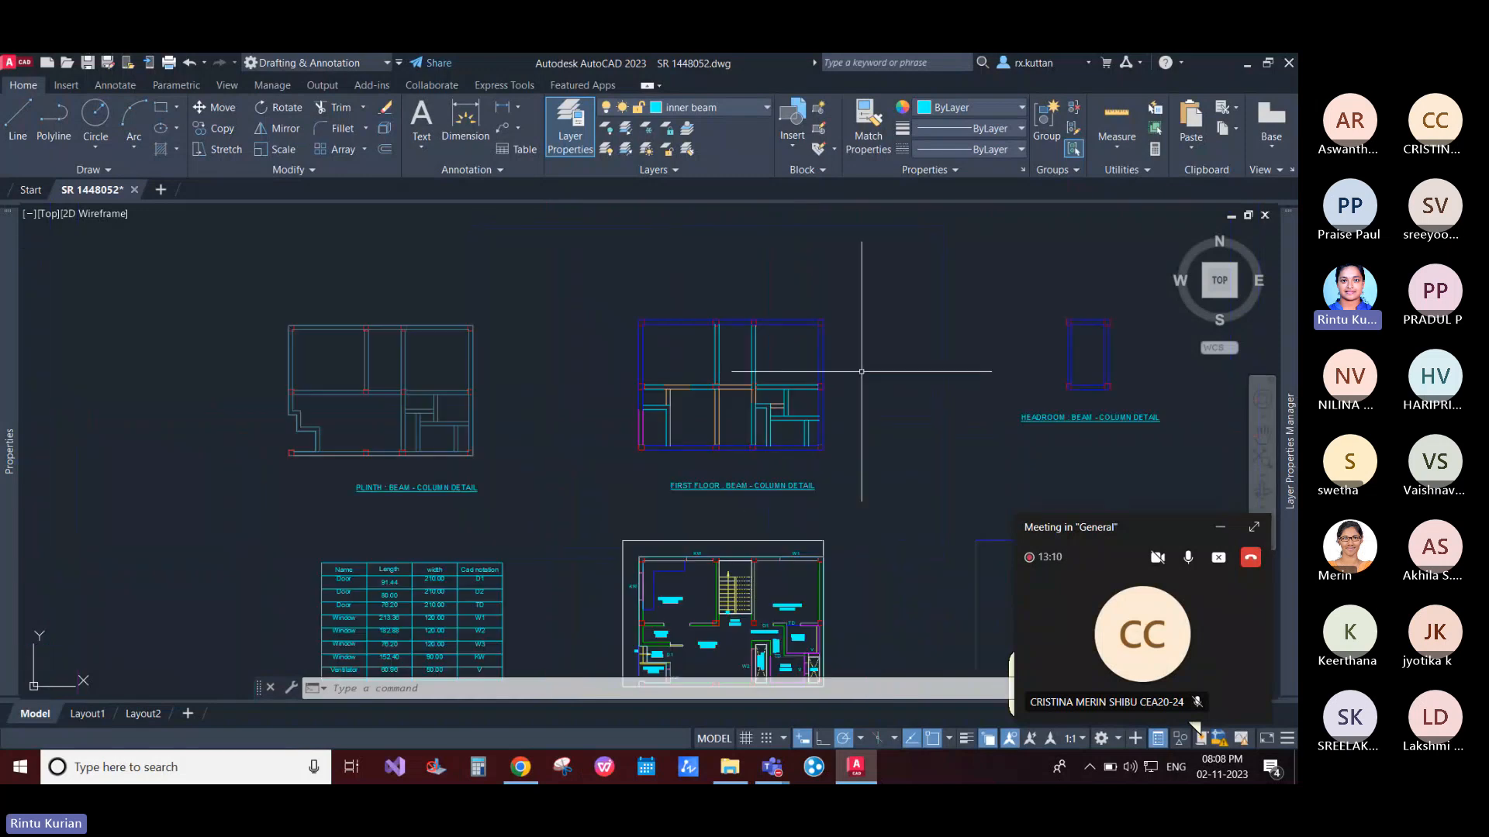
pyautogui.scroll(-4, 584, 416)
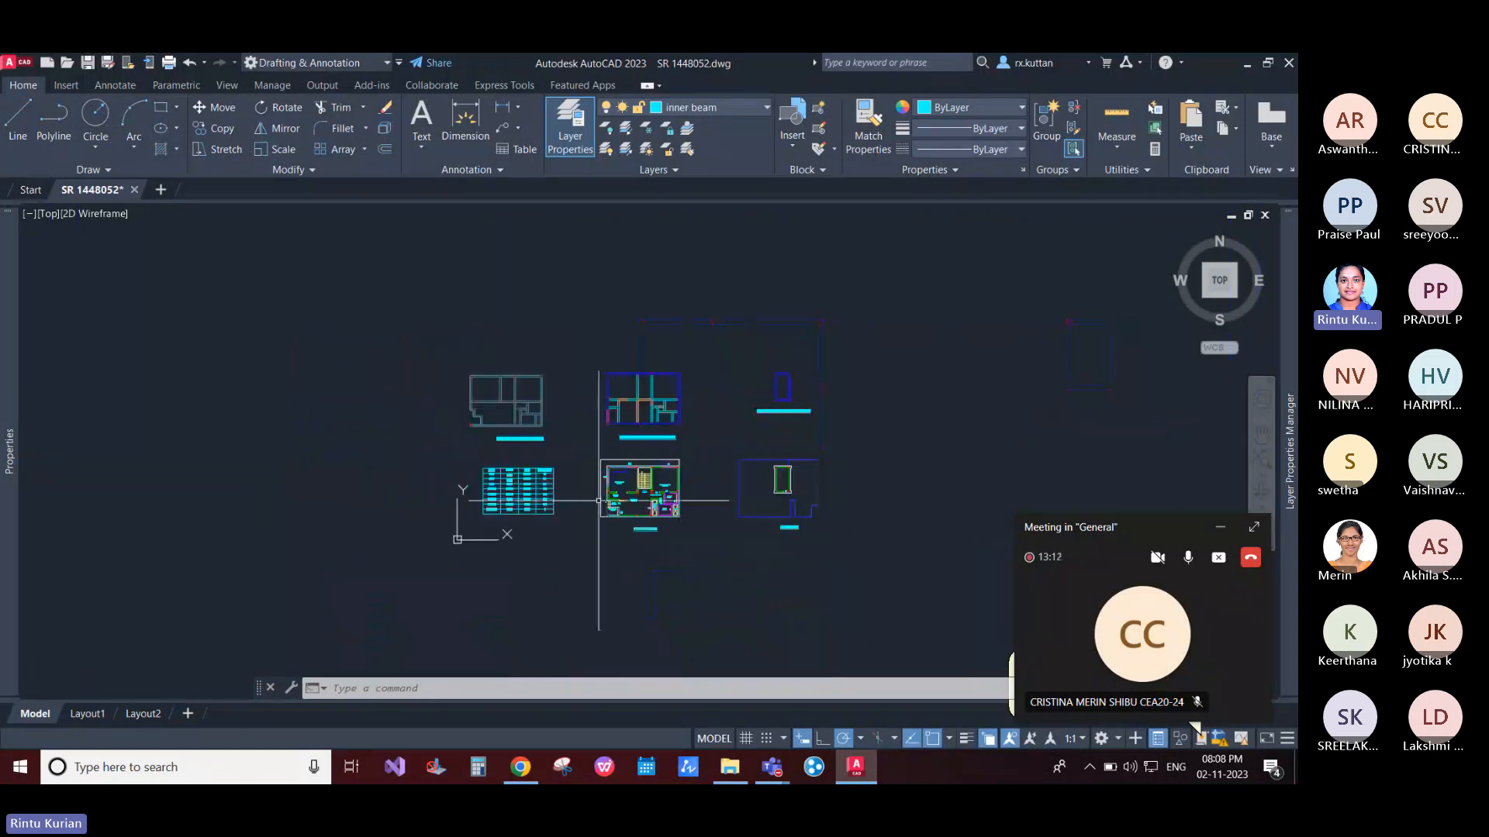
pyautogui.scroll(2, 931, 497)
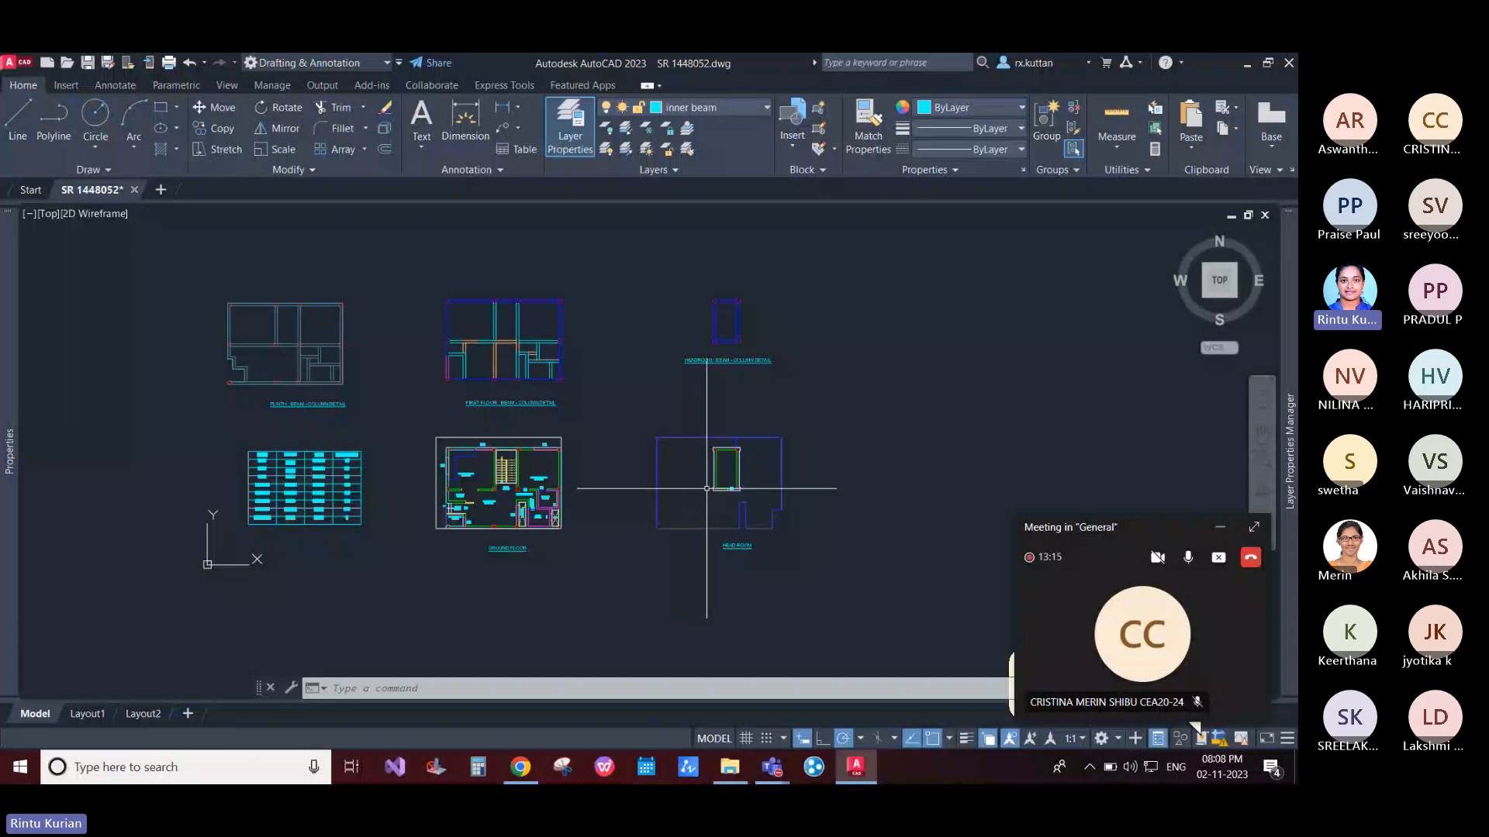
# Step: Launch Estimax
pyautogui.click(165, 768)
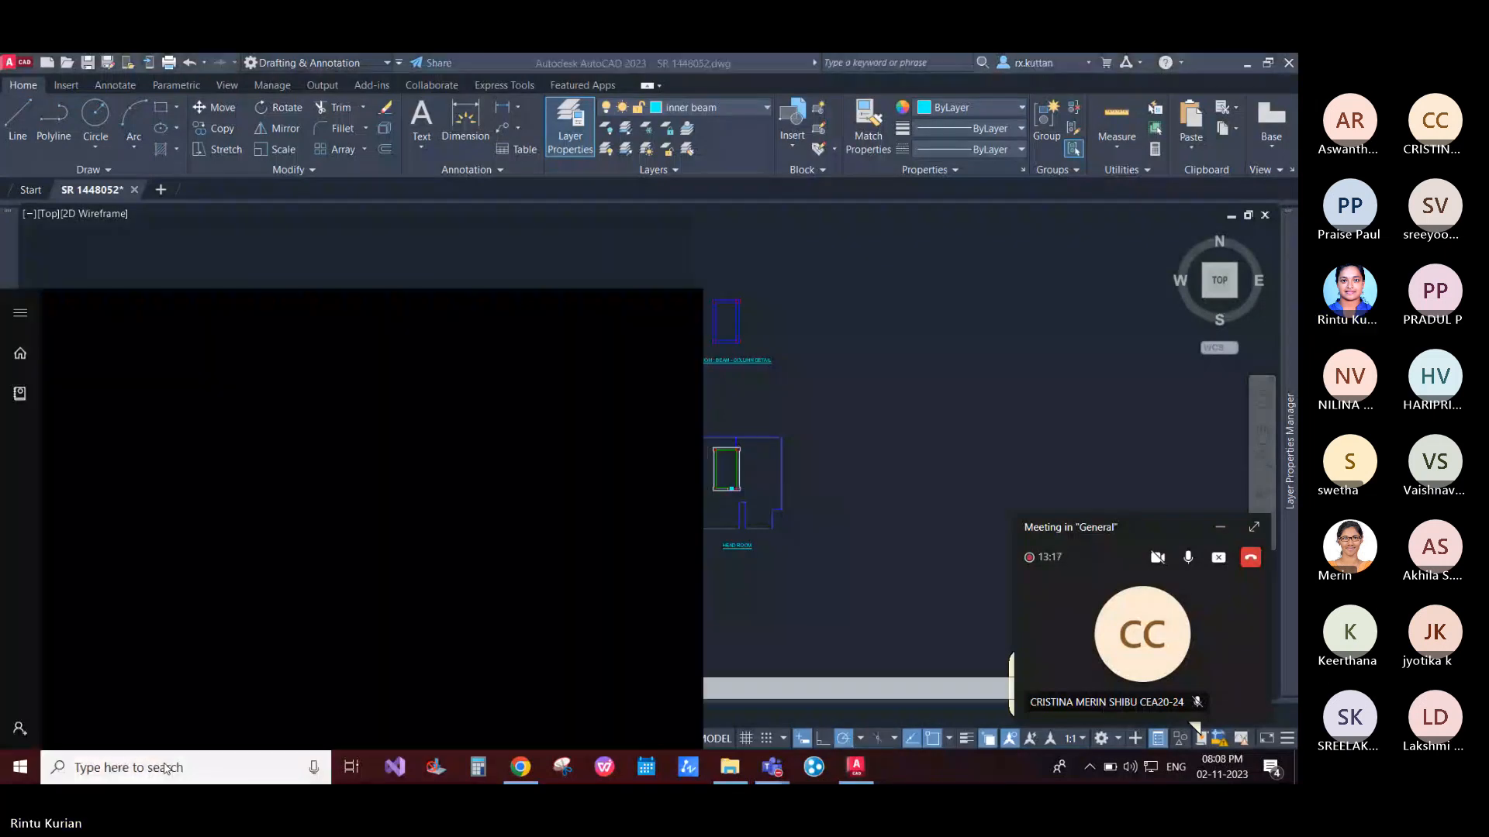
pyautogui.write('e')
pyautogui.press('Return')
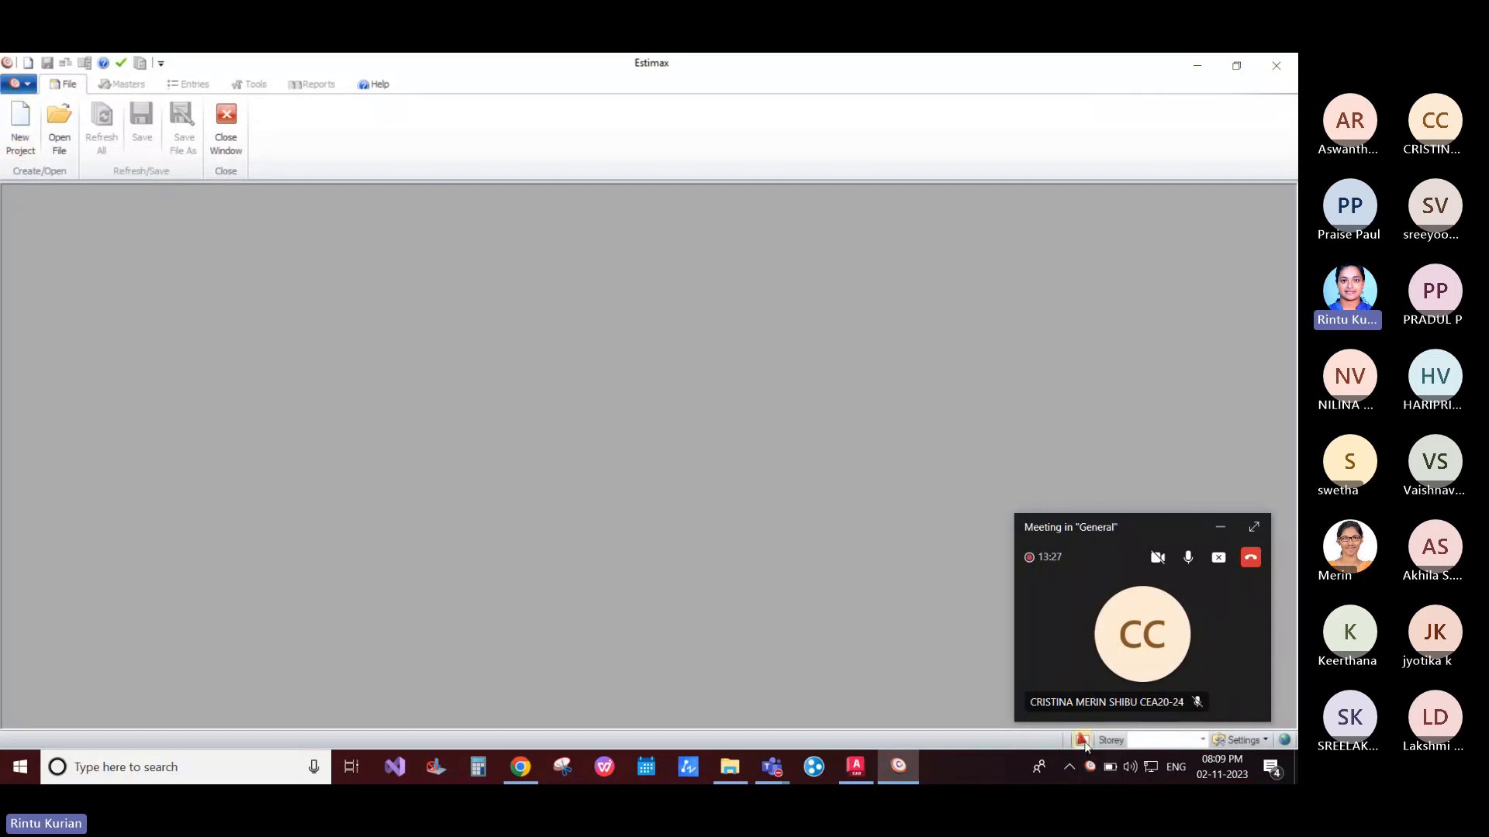
# Step: Review the available Masters, Entries, Tools and Reports commands in Estimax
pyautogui.moveTo(1085, 744)
pyautogui.click(118, 85)
pyautogui.click(190, 85)
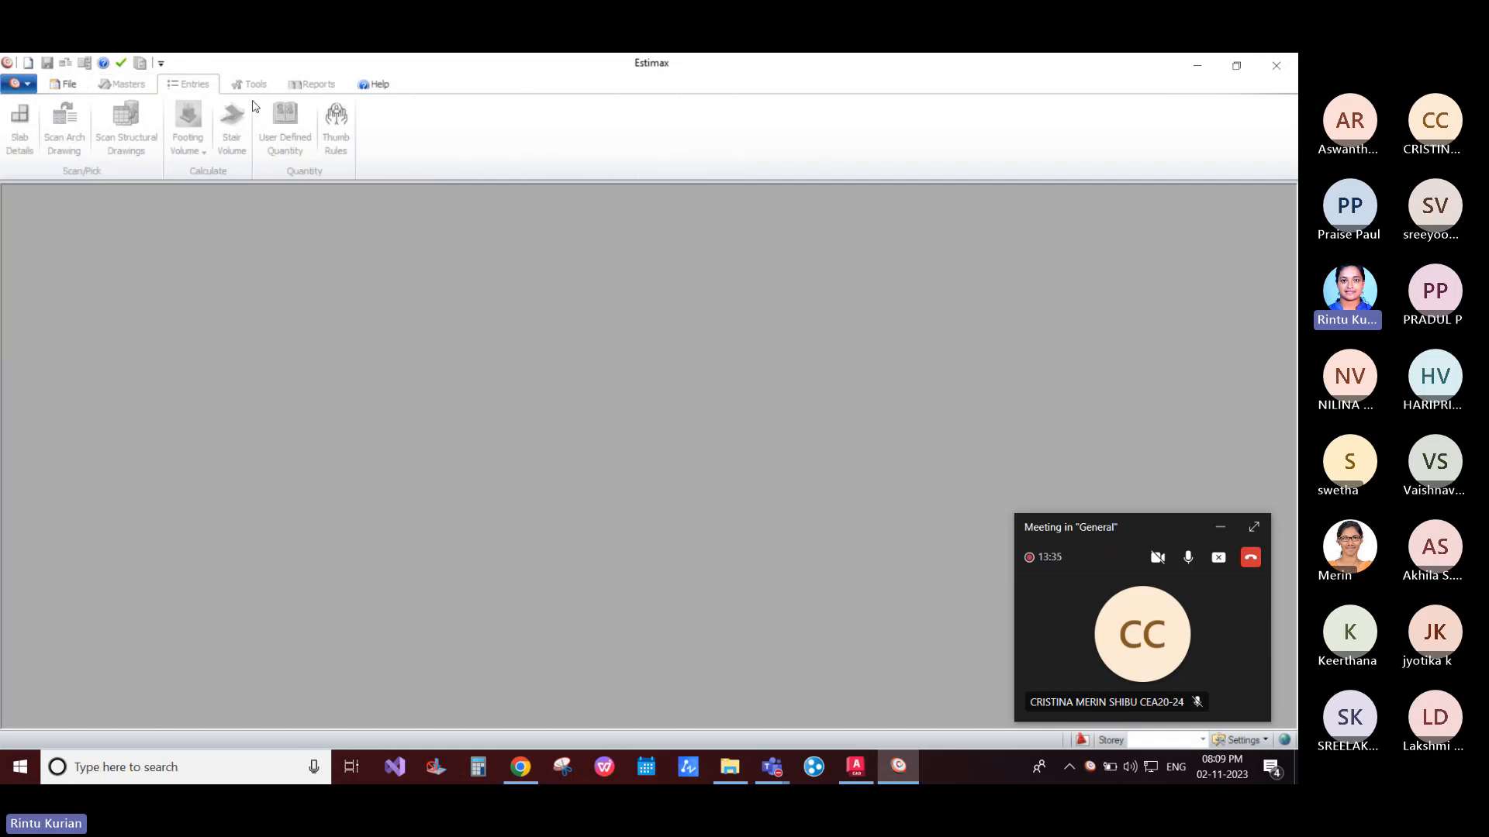
pyautogui.click(252, 85)
pyautogui.click(314, 85)
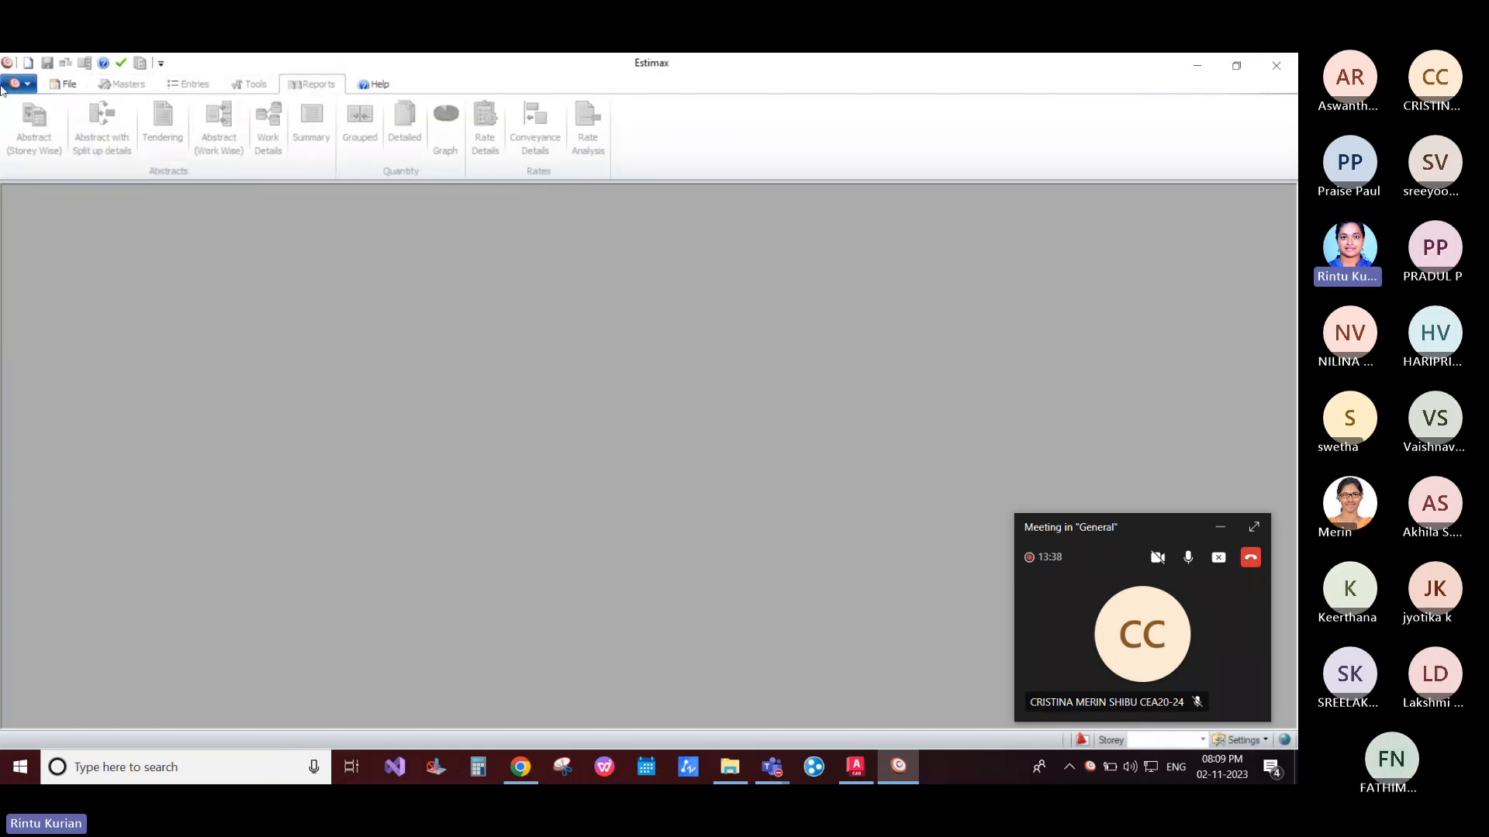
# Step: Create a new project with CentimeterOrInch as the drawing unit and save its project details to reach the template selection
pyautogui.click(63, 84)
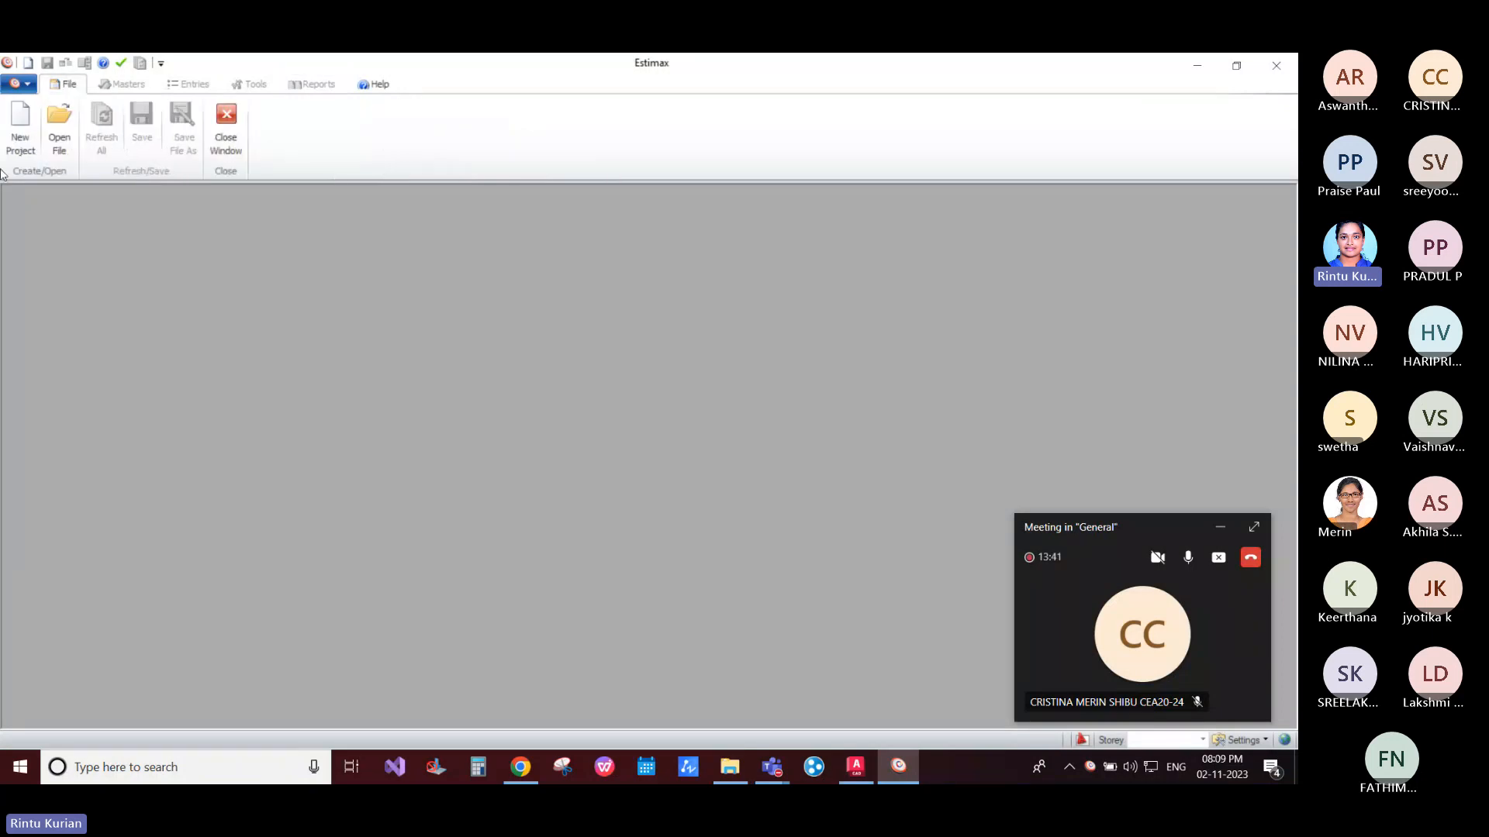
pyautogui.click(20, 136)
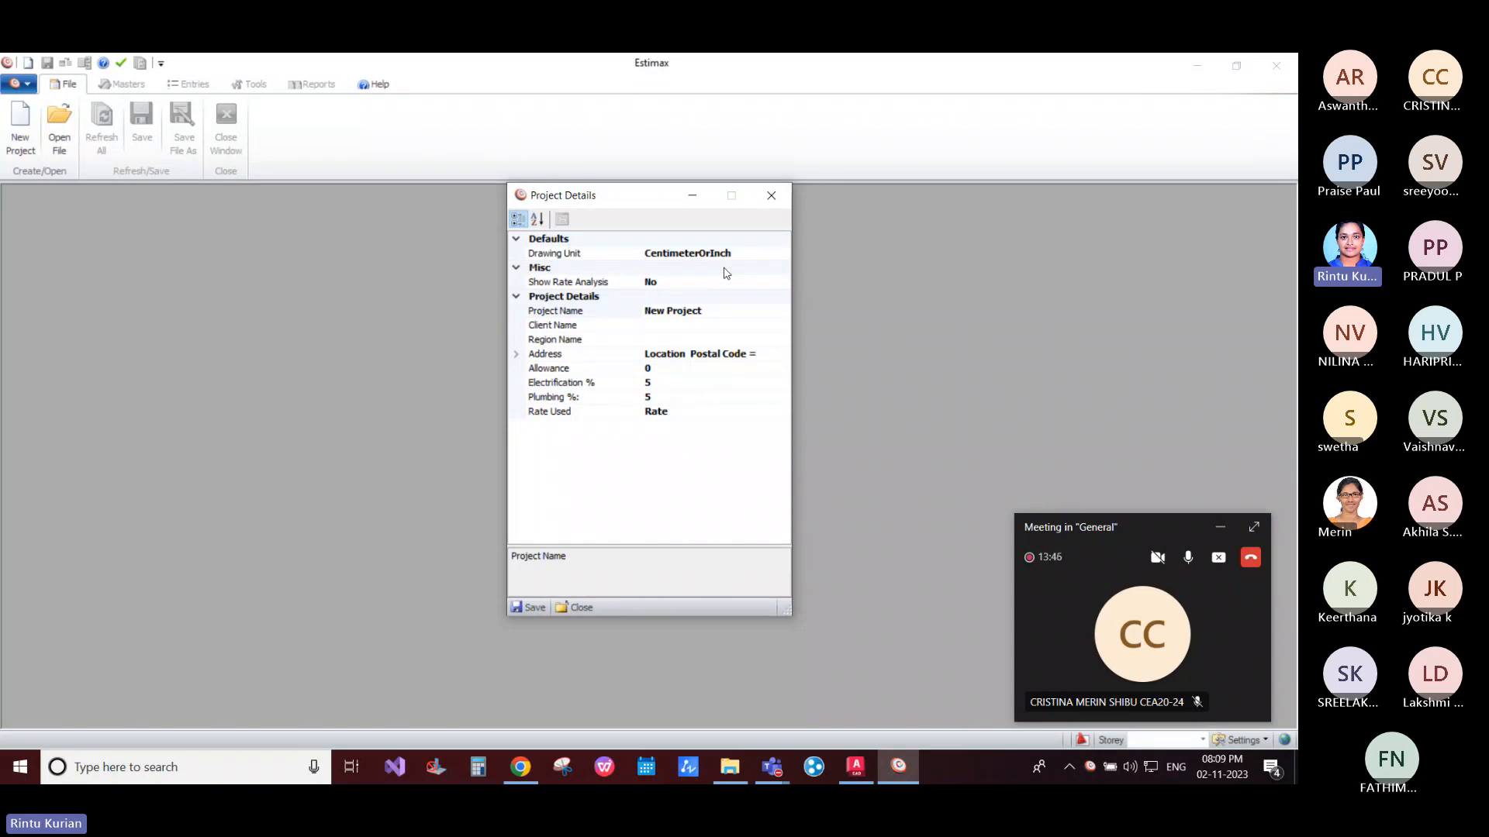
pyautogui.click(732, 261)
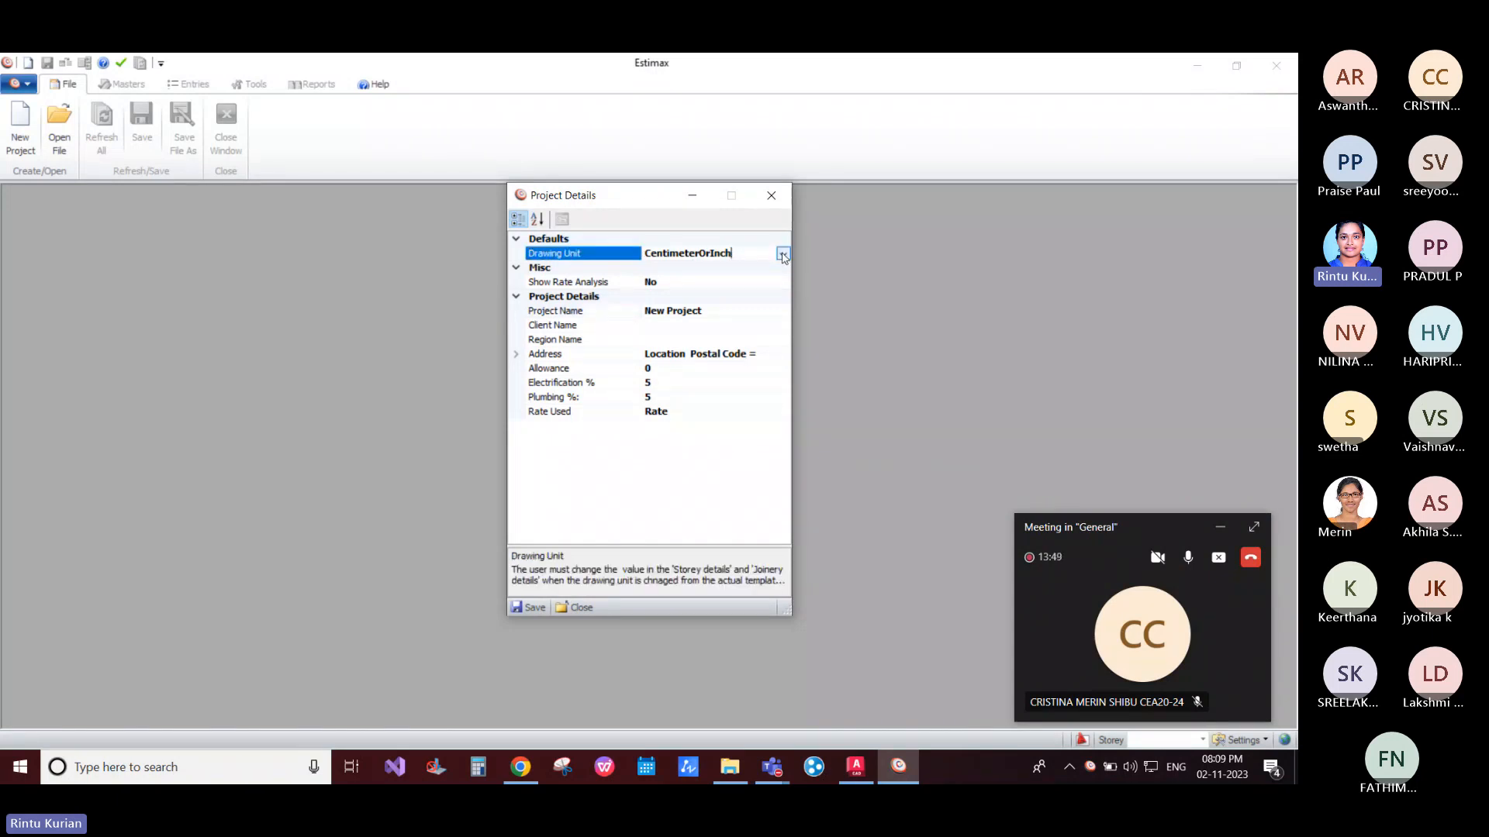
pyautogui.click(782, 253)
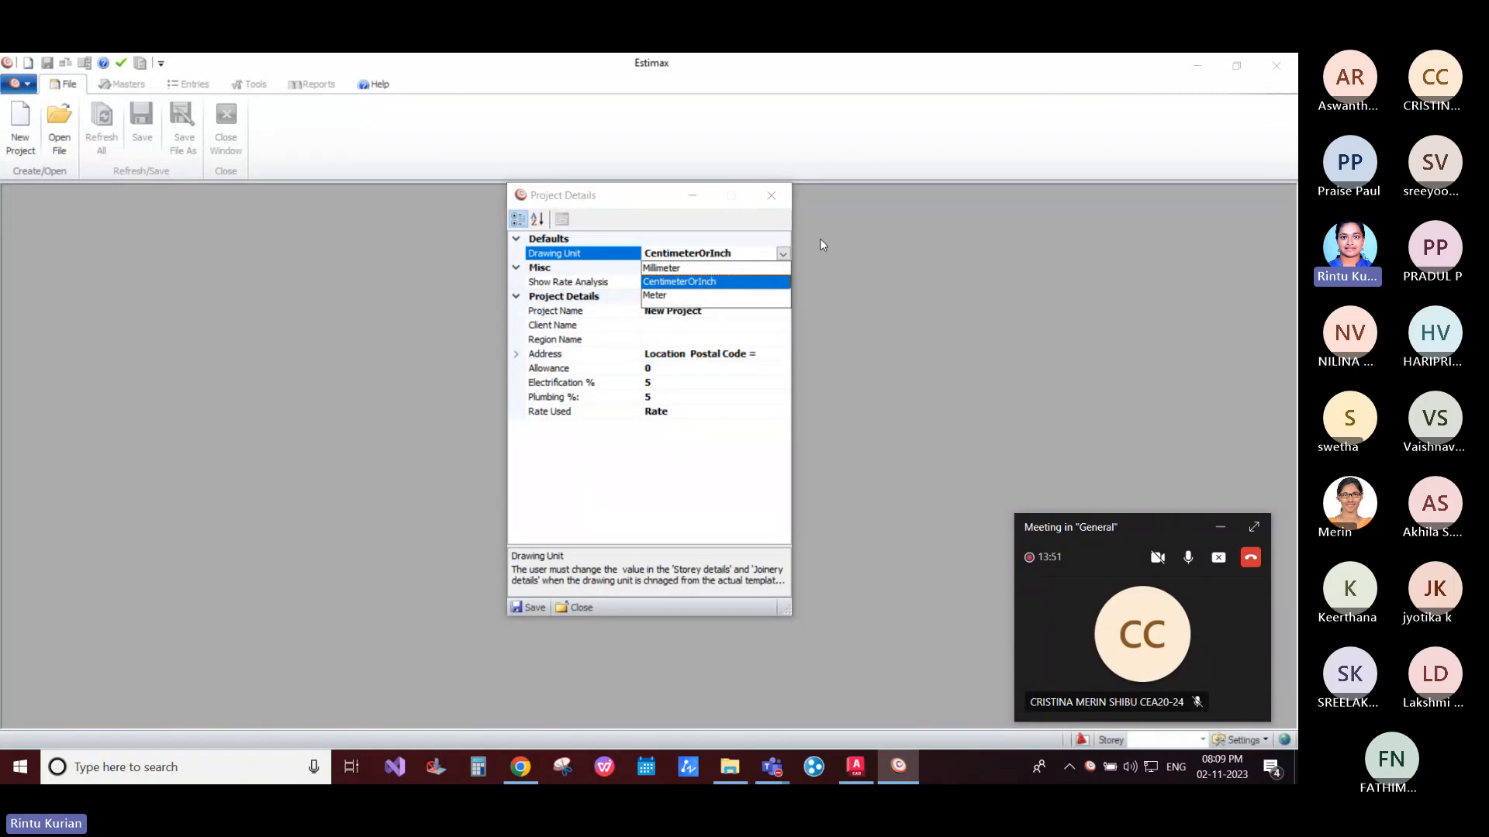
pyautogui.click(665, 284)
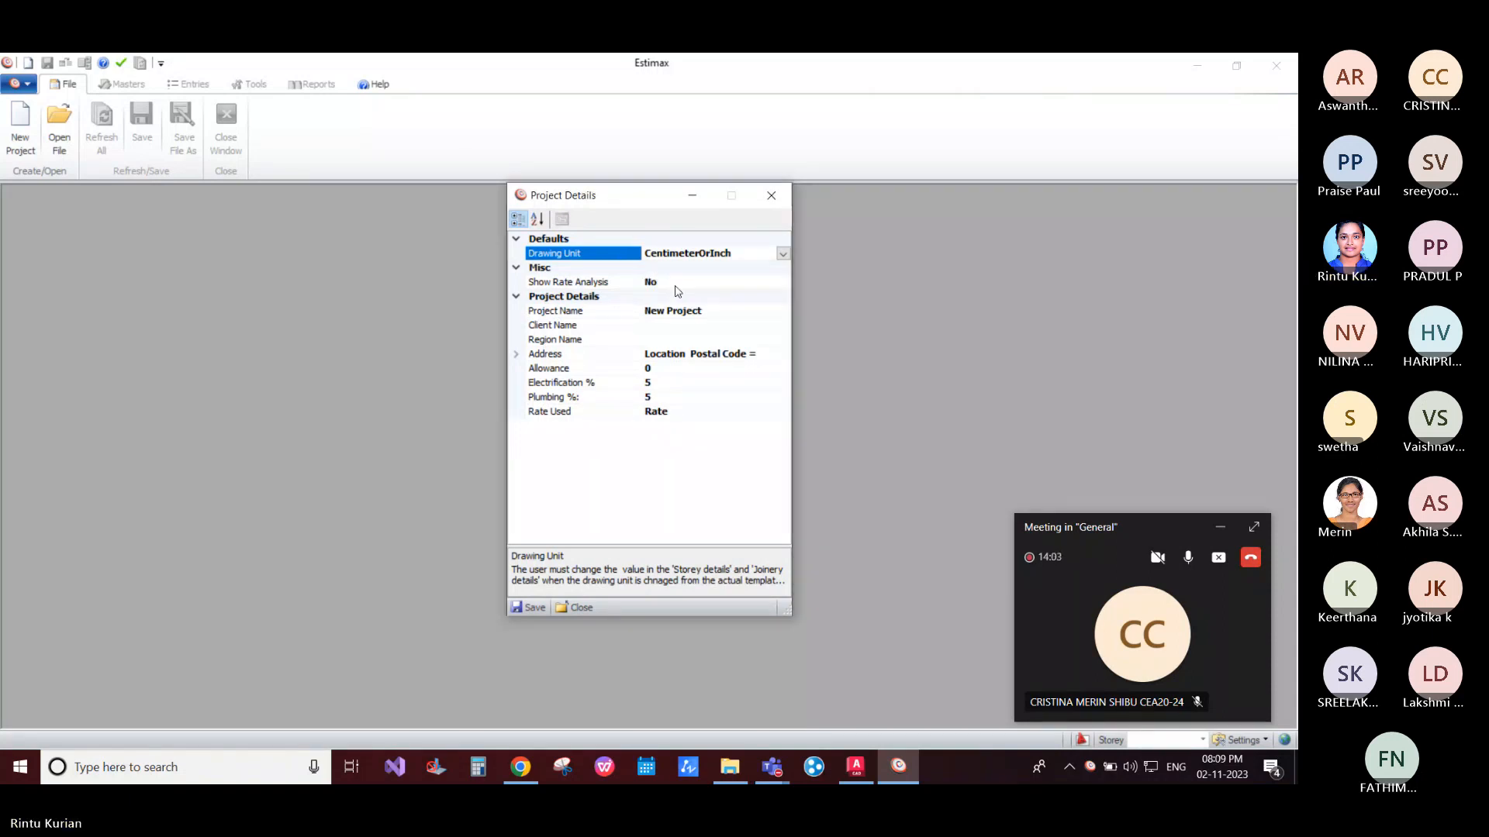
pyautogui.click(695, 324)
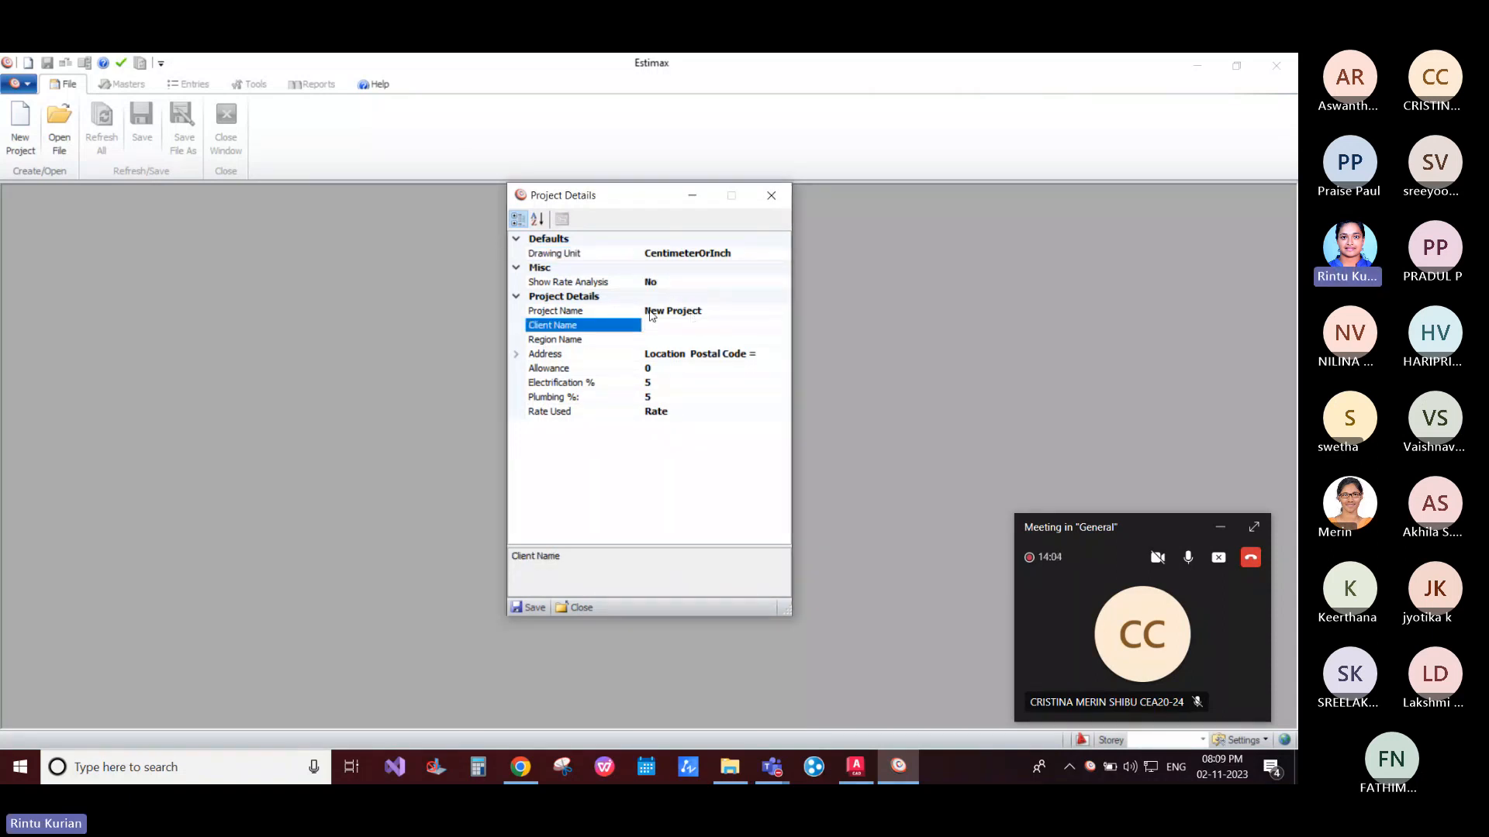
pyautogui.click(690, 340)
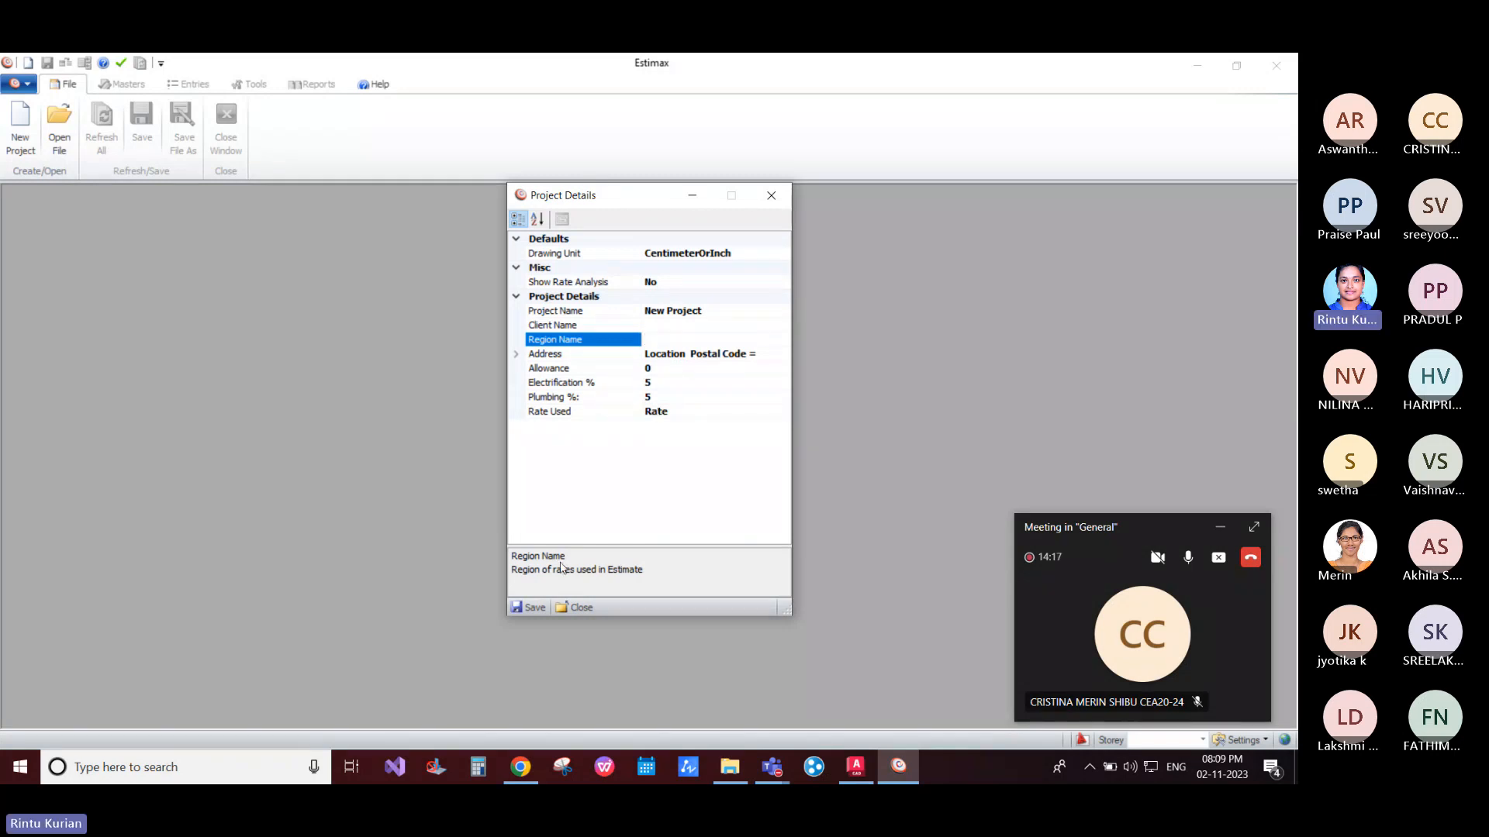
pyautogui.click(532, 607)
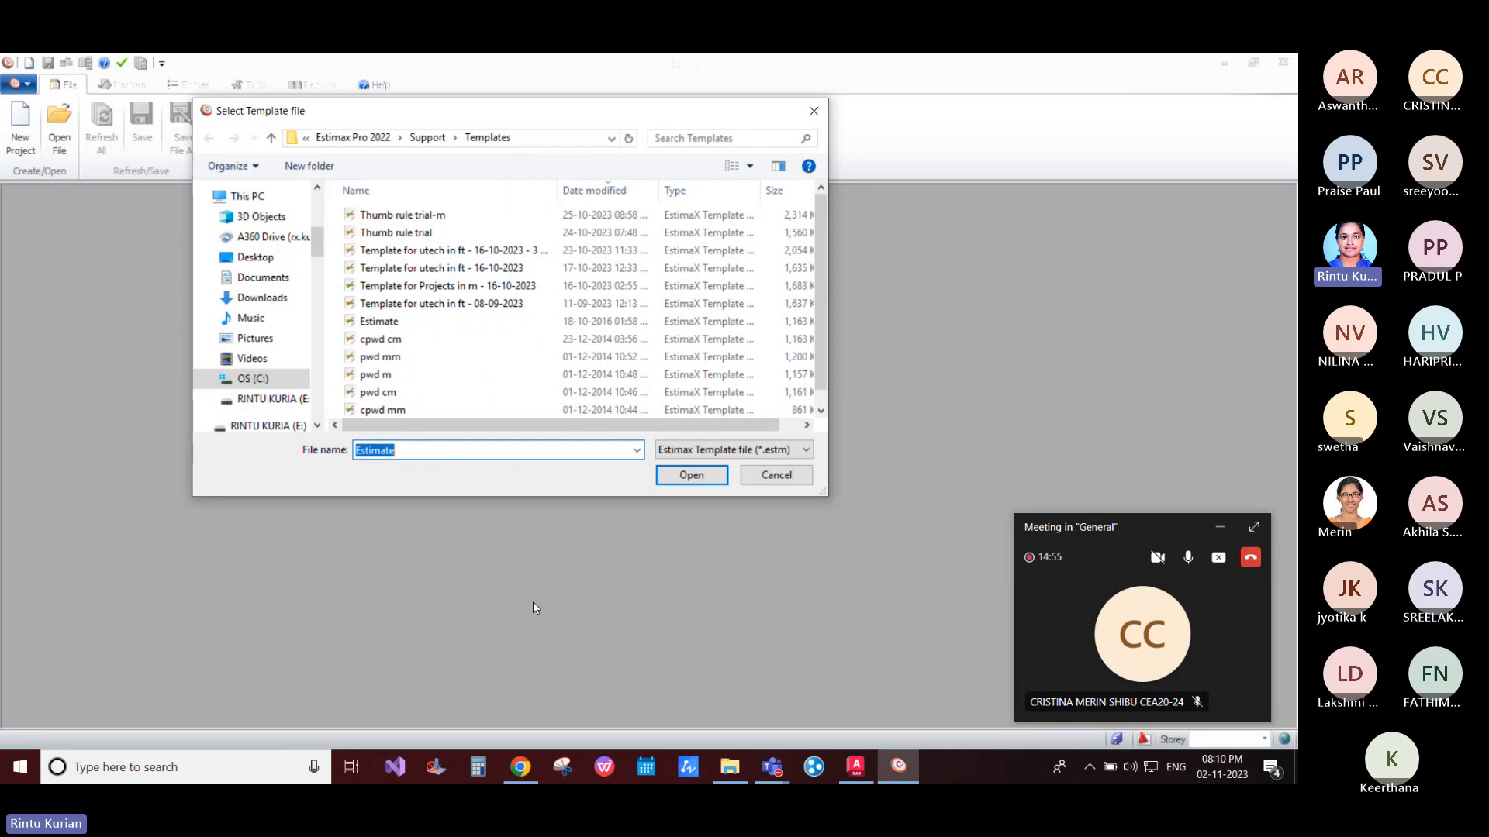
# Step: Load the template "Template for Projects in m - 16-10-2023" into the new project
pyautogui.click(440, 287)
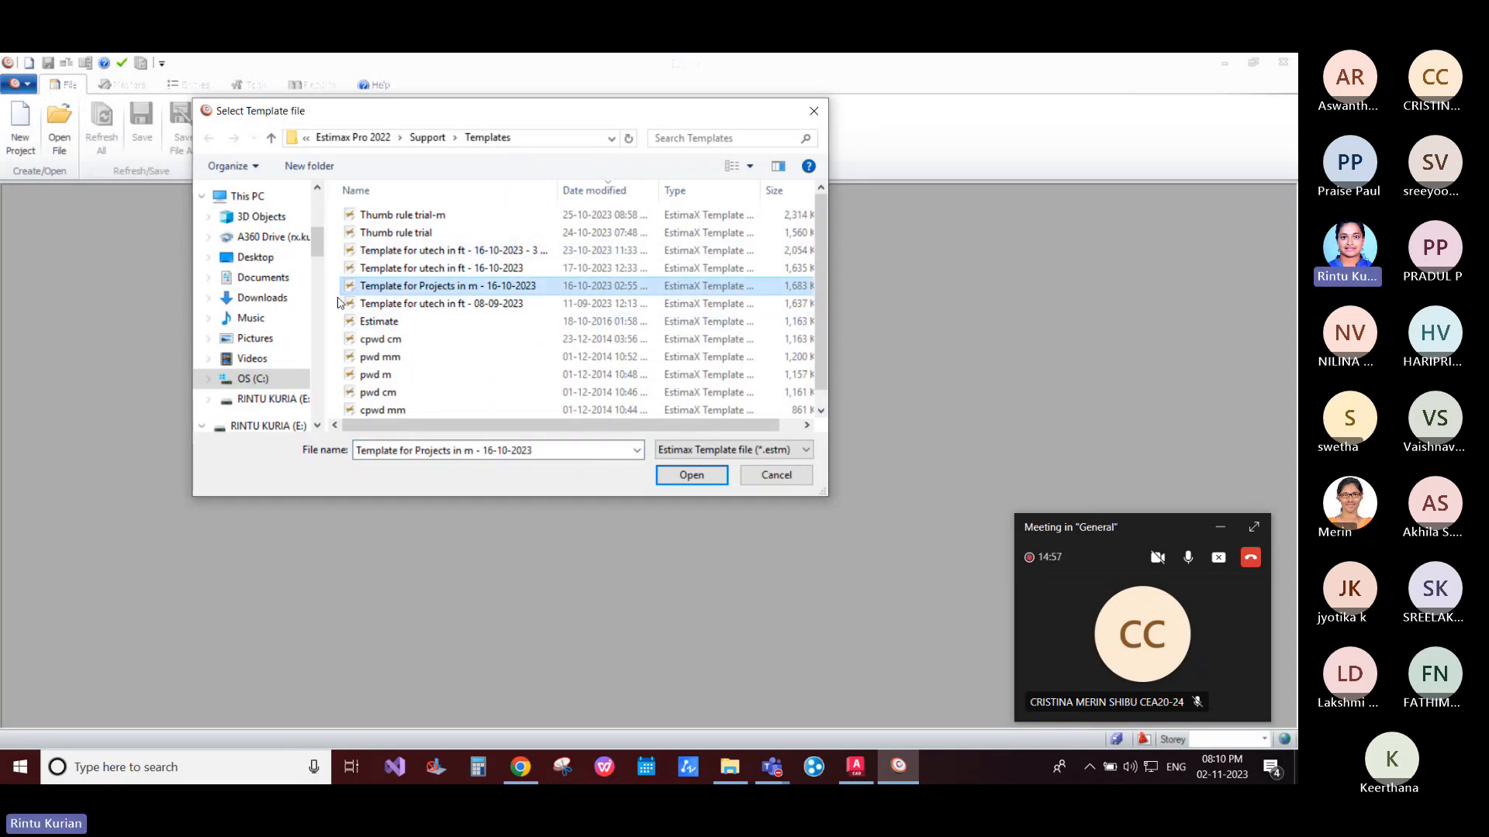
pyautogui.click(672, 476)
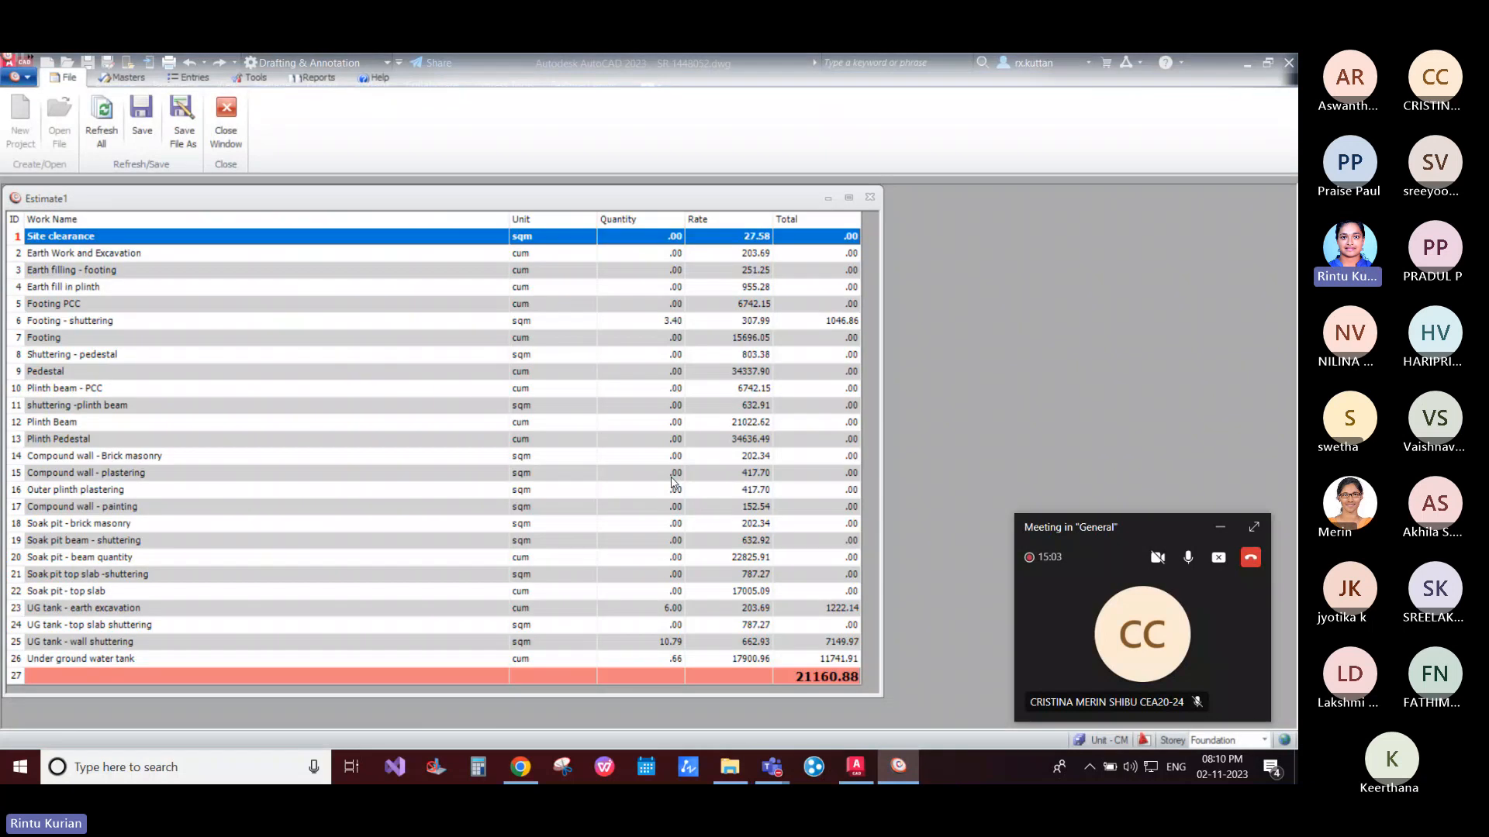
pyautogui.scroll(-4, 194, 82)
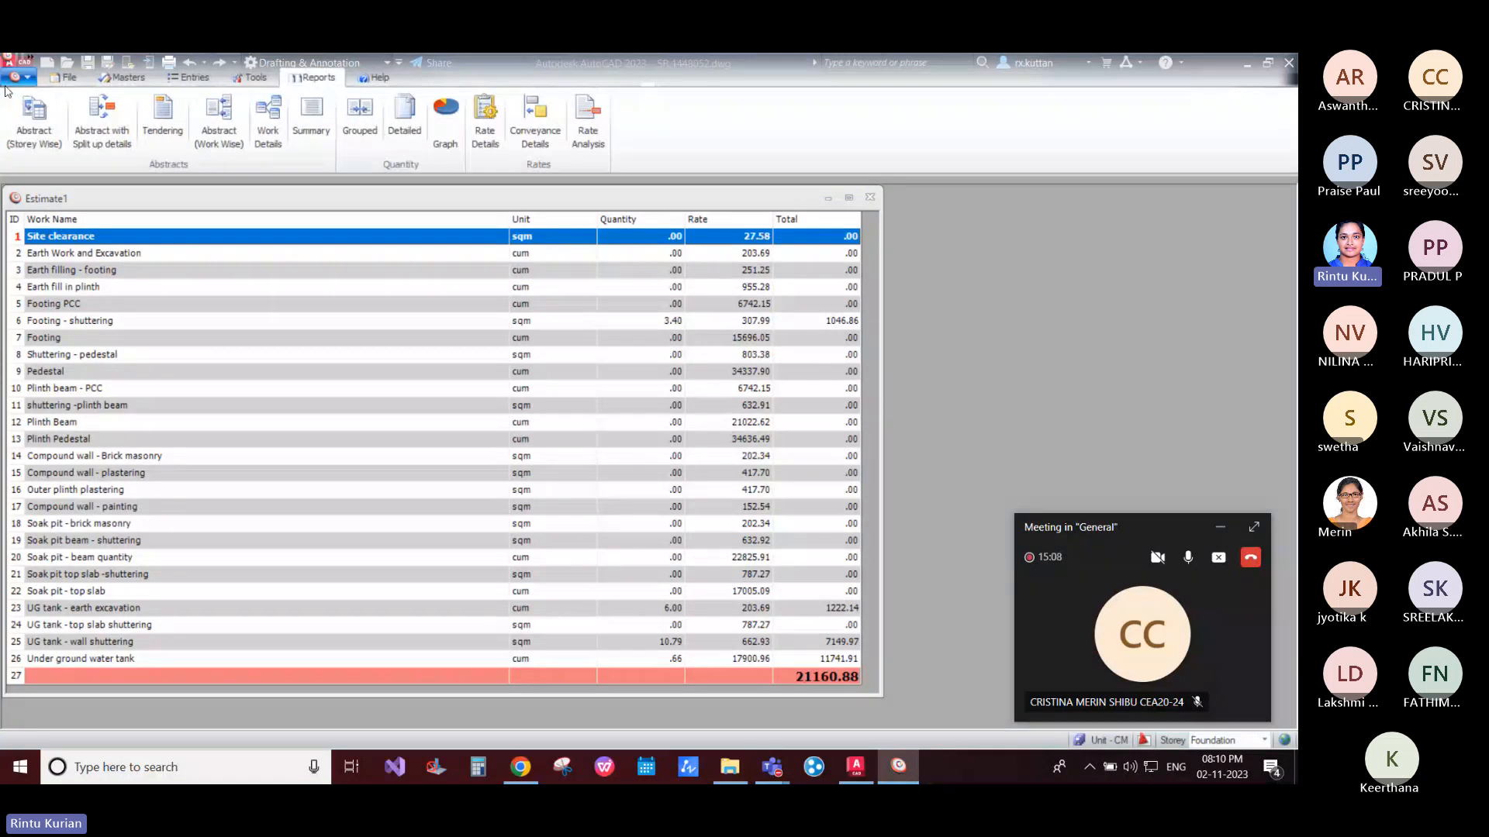
# Step: Save the estimate as New Project in the SR 1448052 folder on the Desktop
pyautogui.click(64, 78)
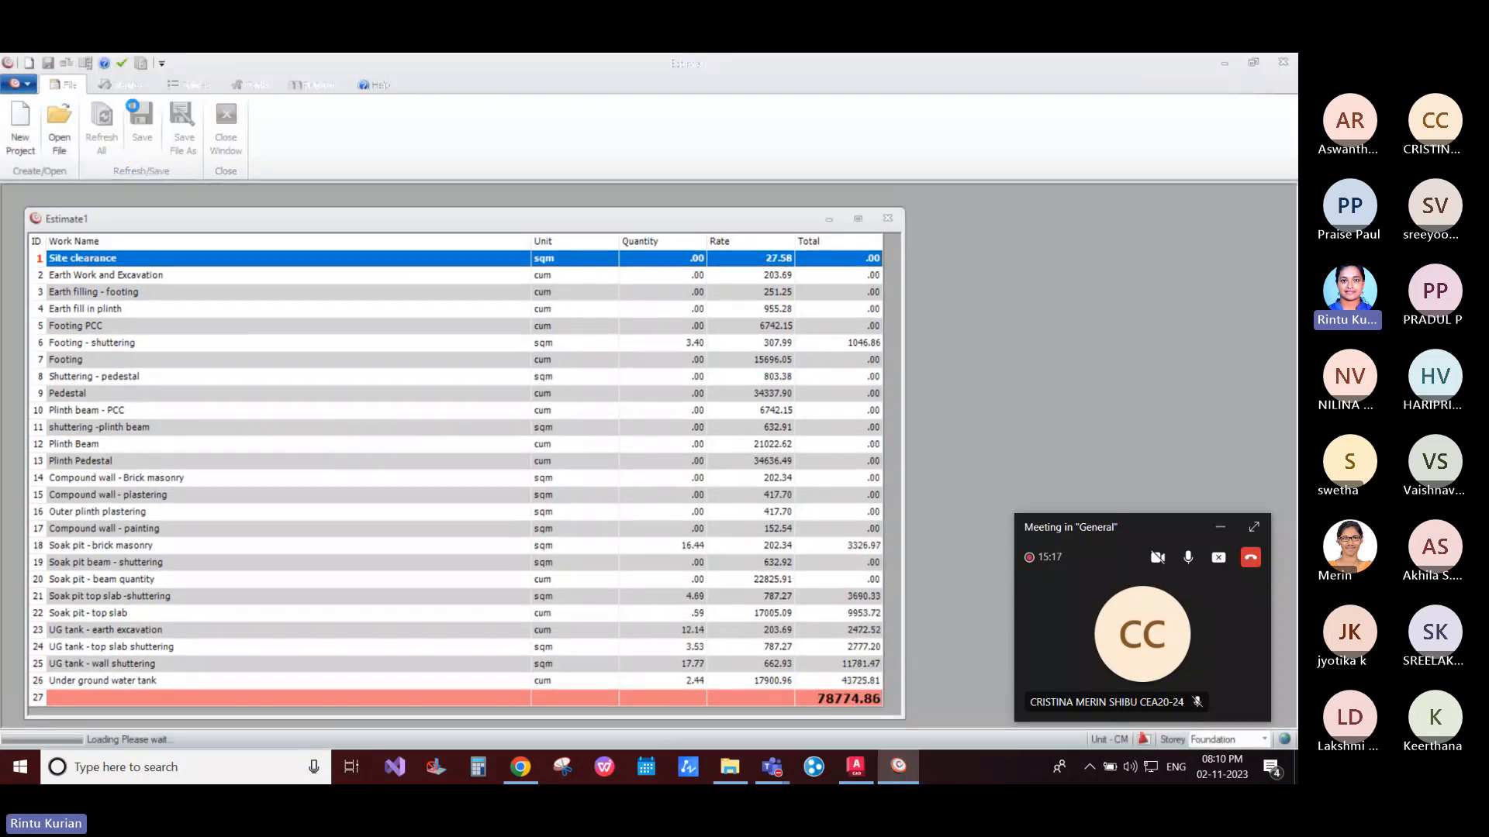
pyautogui.click(137, 113)
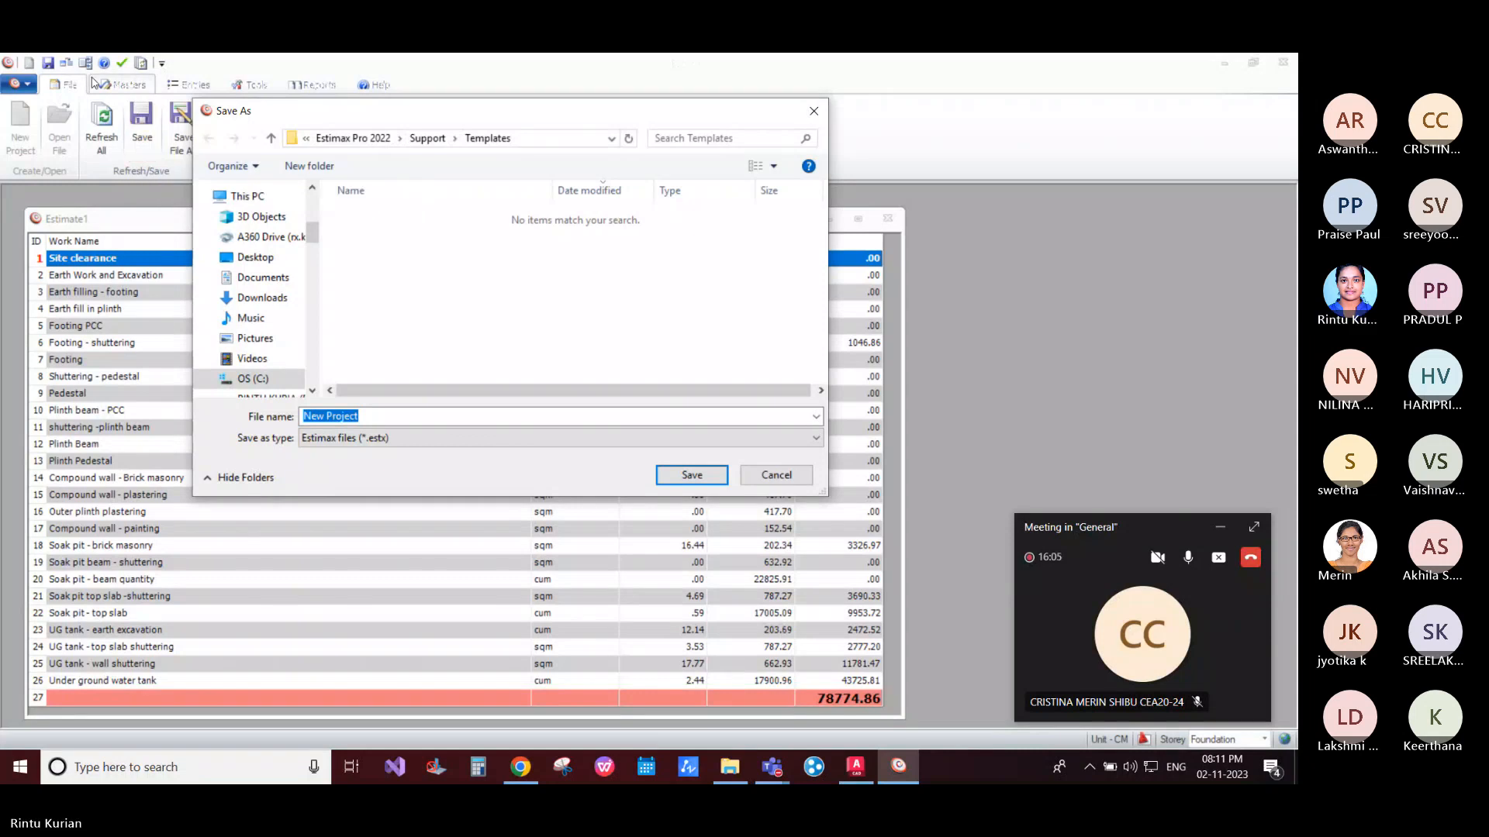
pyautogui.click(249, 261)
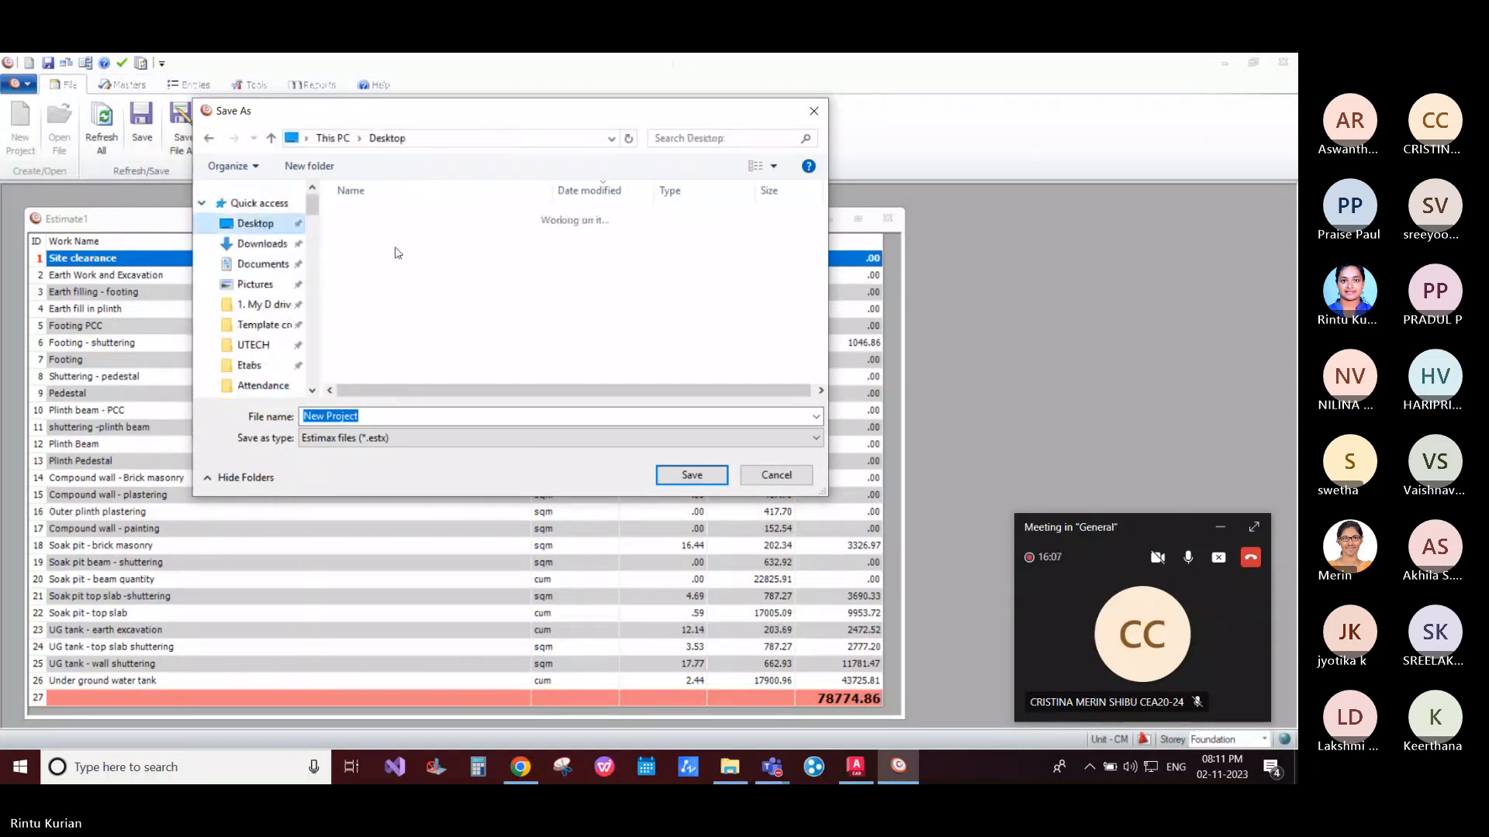
pyautogui.doubleClick(396, 285)
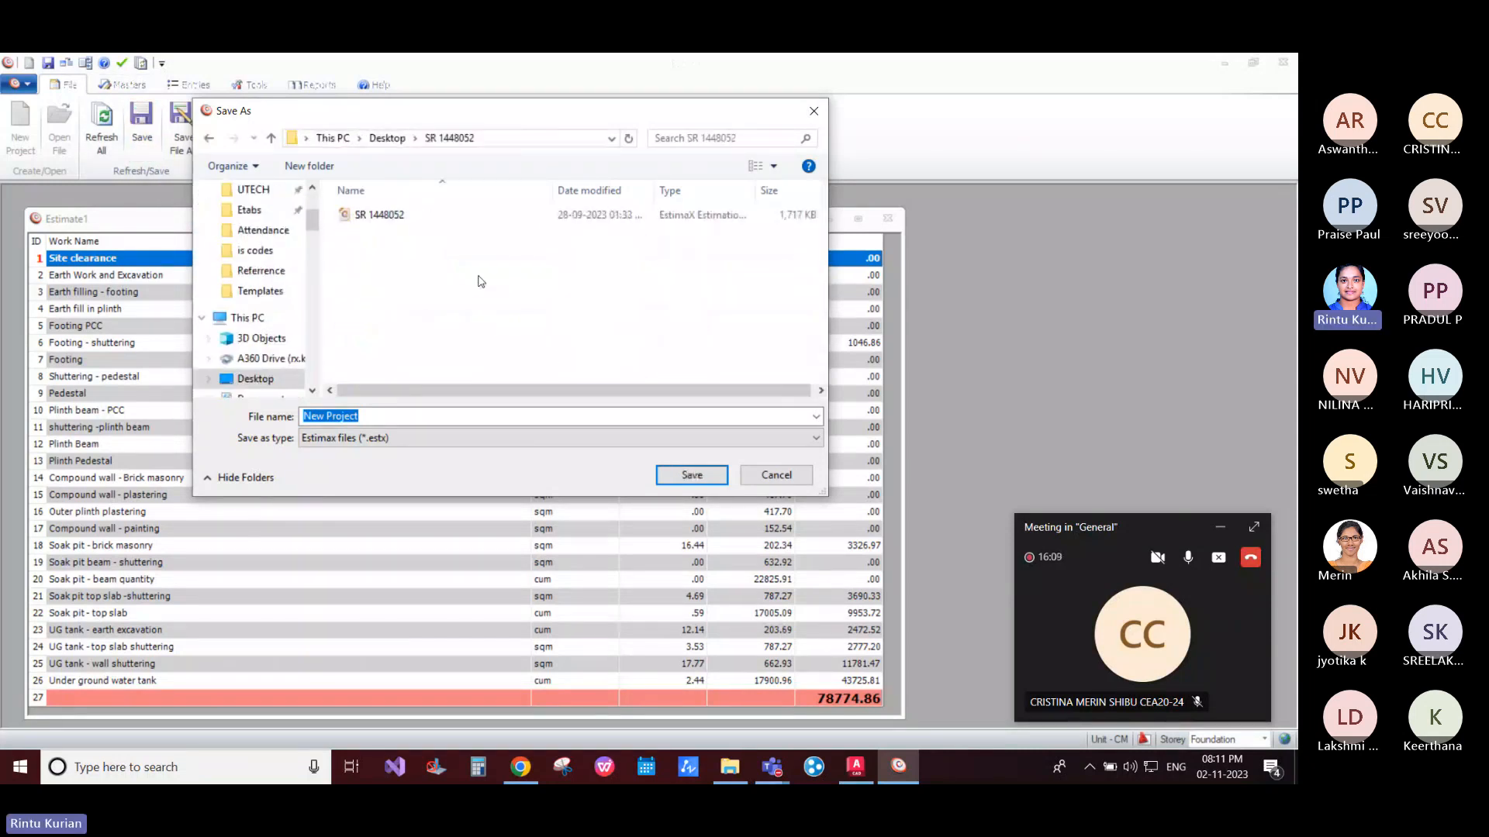
pyautogui.click(684, 476)
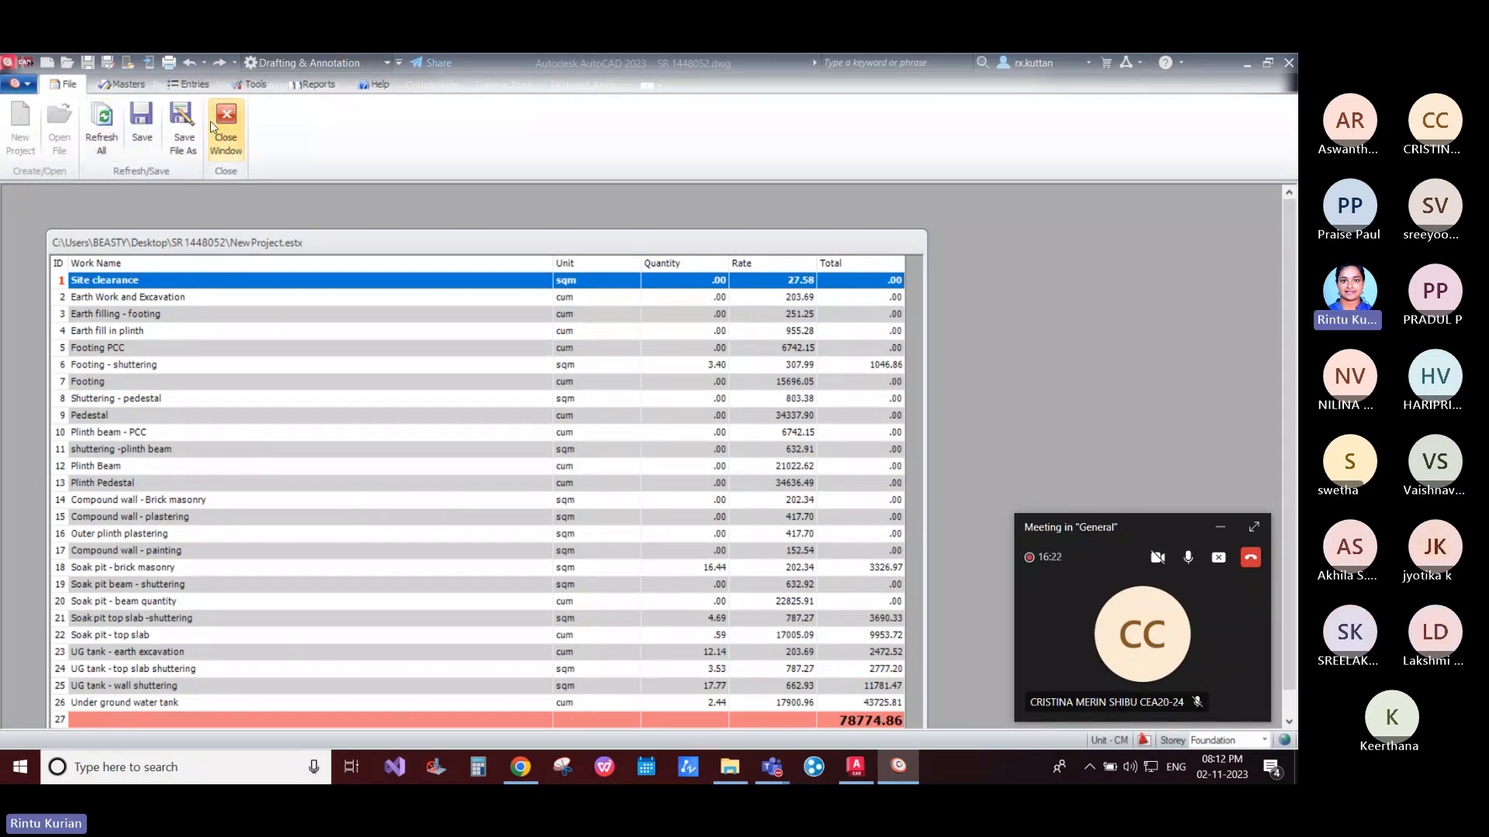
# Step: Review the saved project's details, including drawing unit, allowance and rate settings, and close them
pyautogui.click(116, 87)
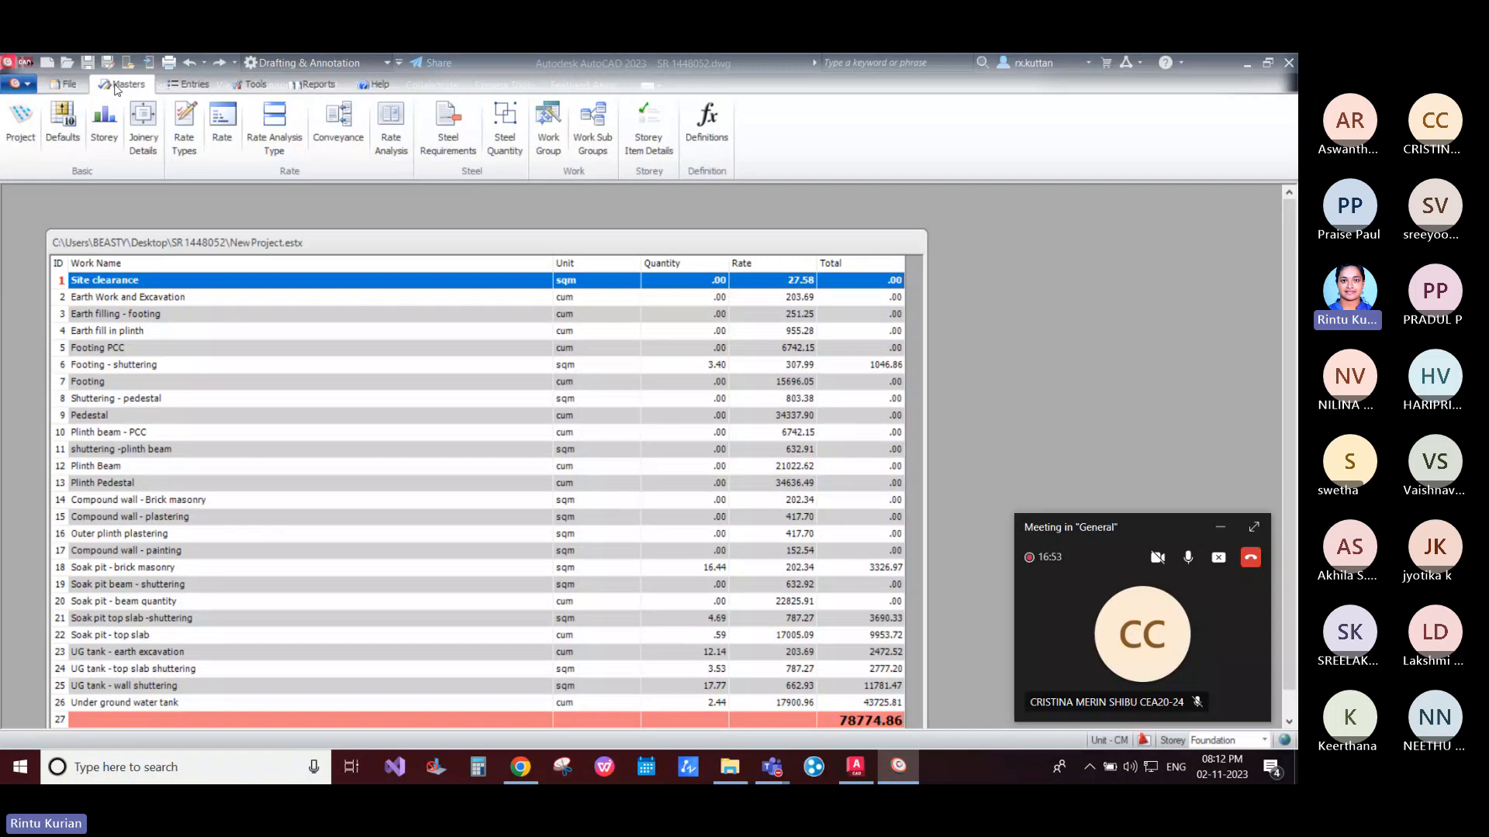
pyautogui.click(21, 132)
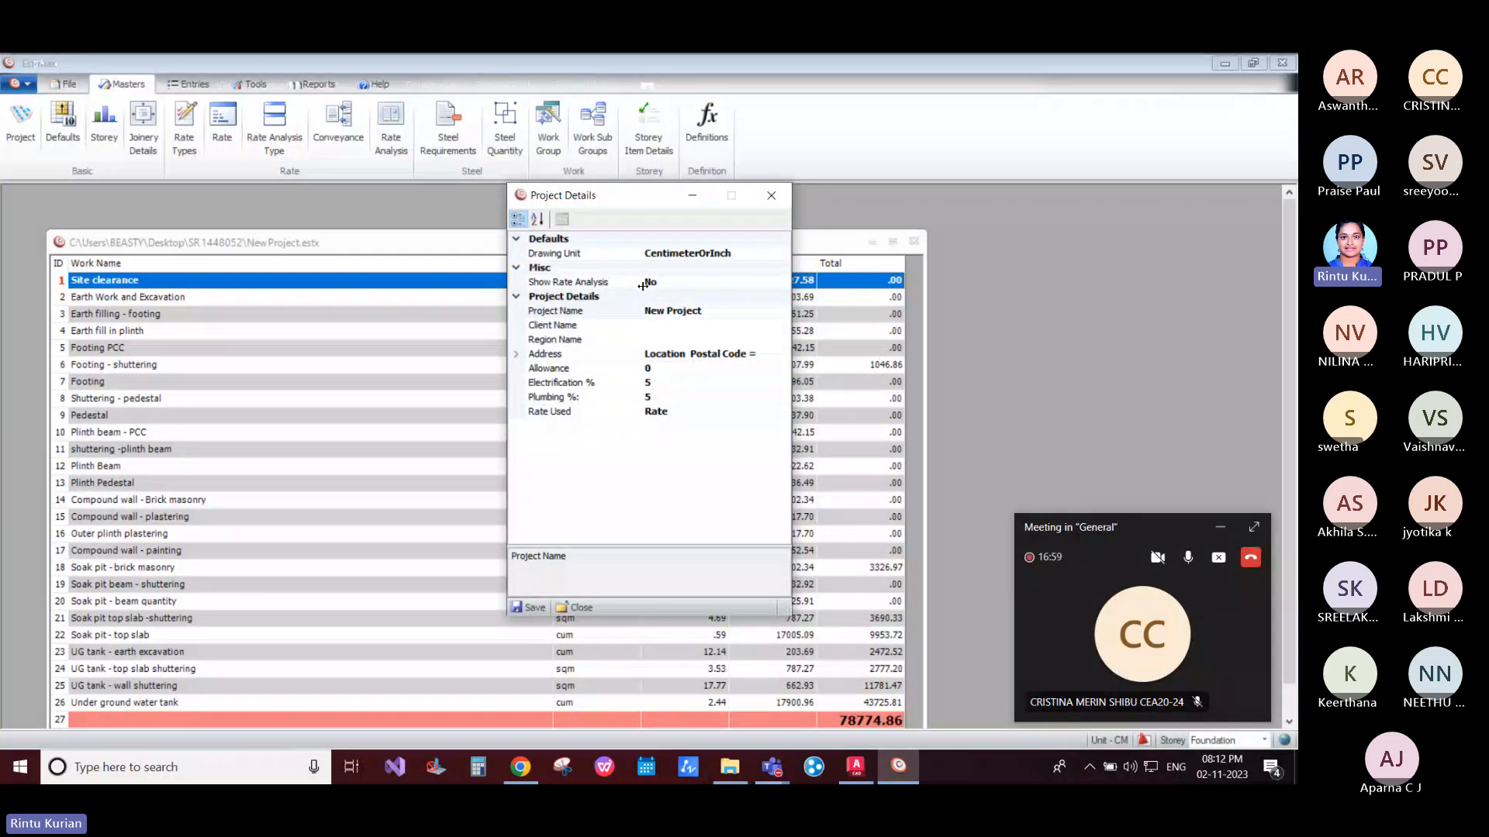
pyautogui.click(770, 196)
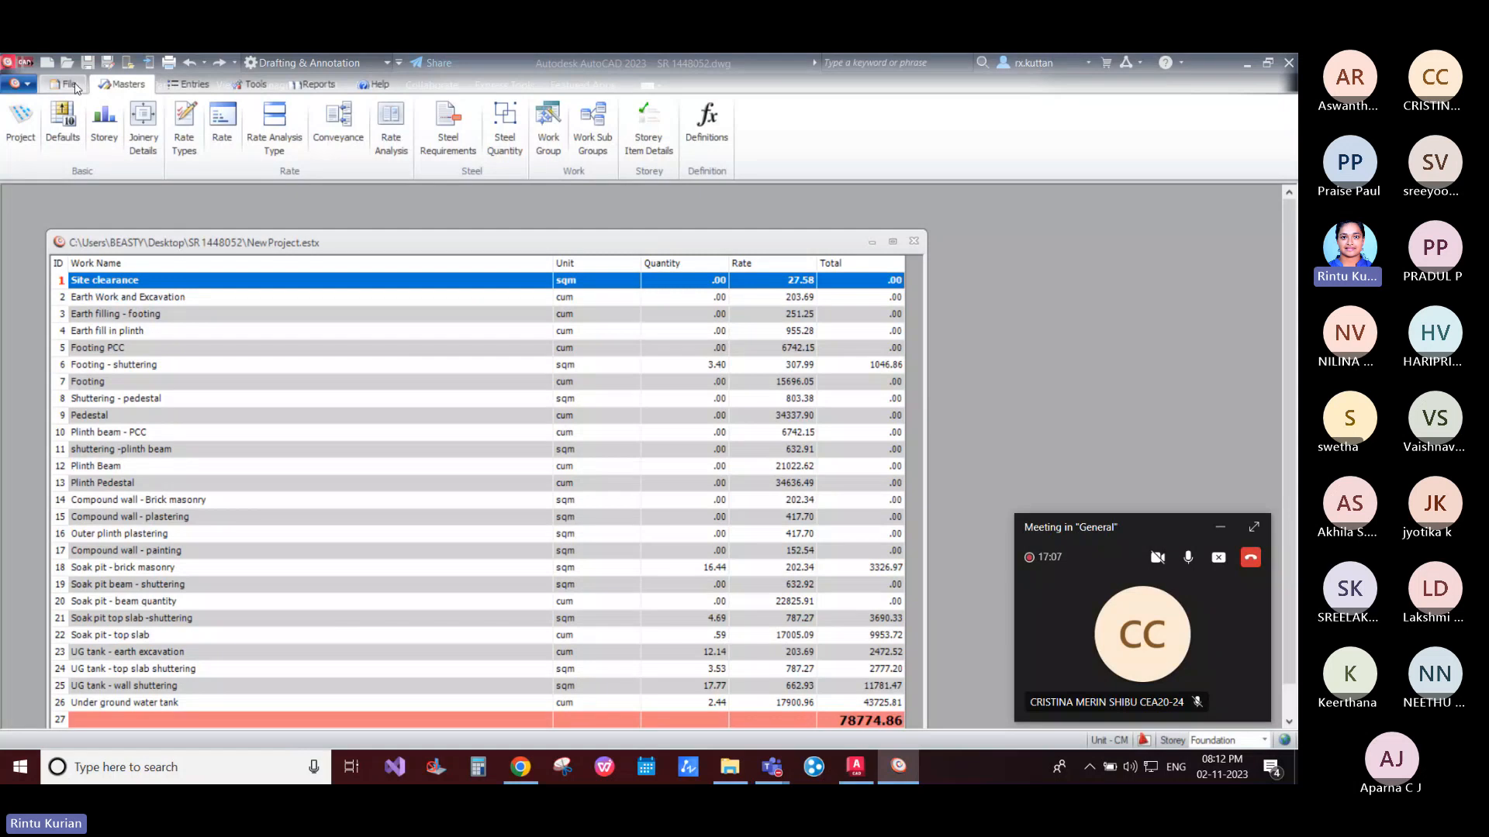
# Step: Compare the commands offered under Entries, Tools, Reports and Masters for the saved project
pyautogui.click(213, 83)
pyautogui.click(252, 84)
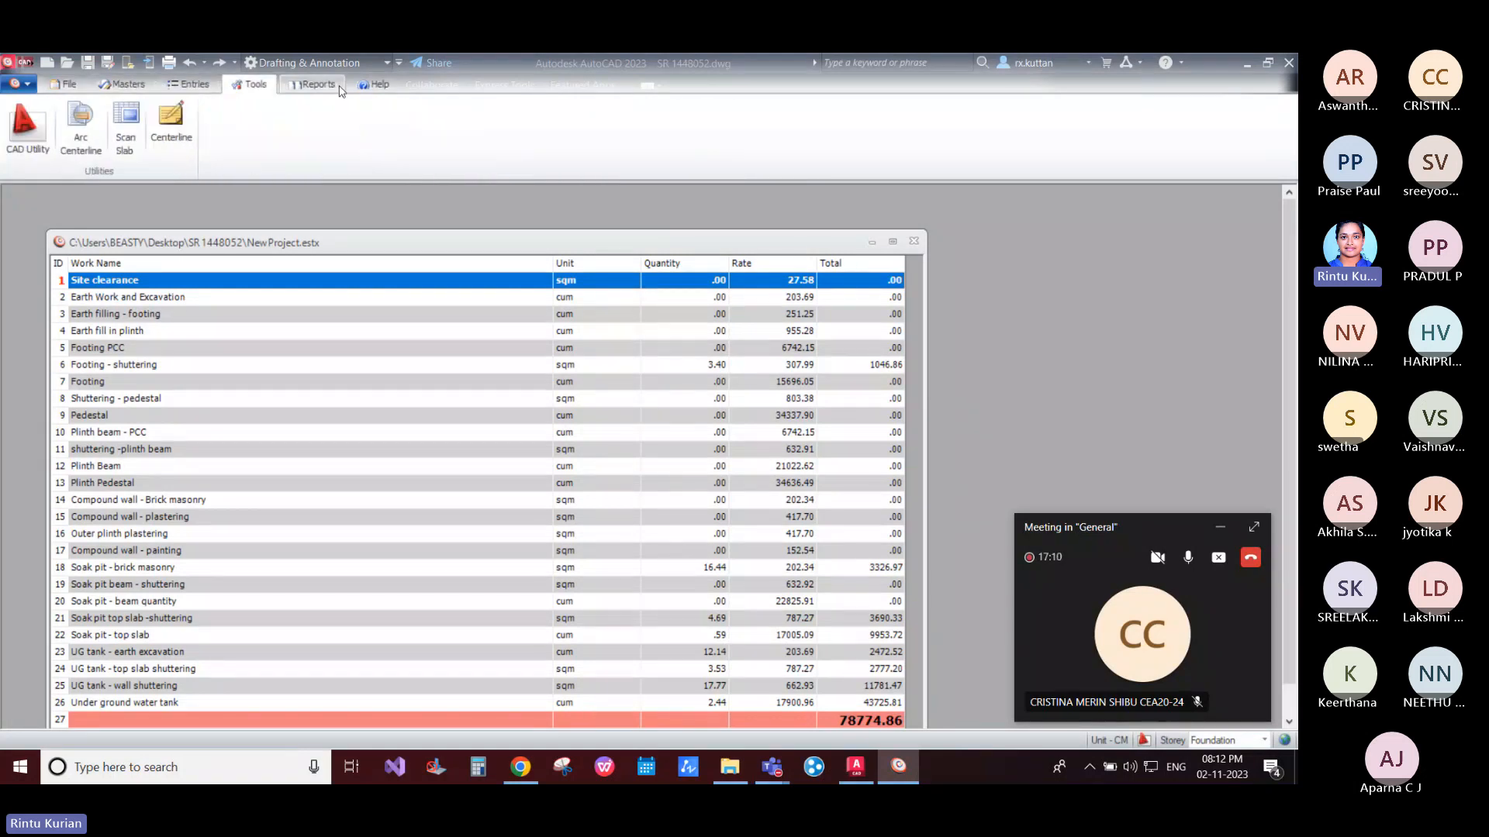
pyautogui.click(334, 87)
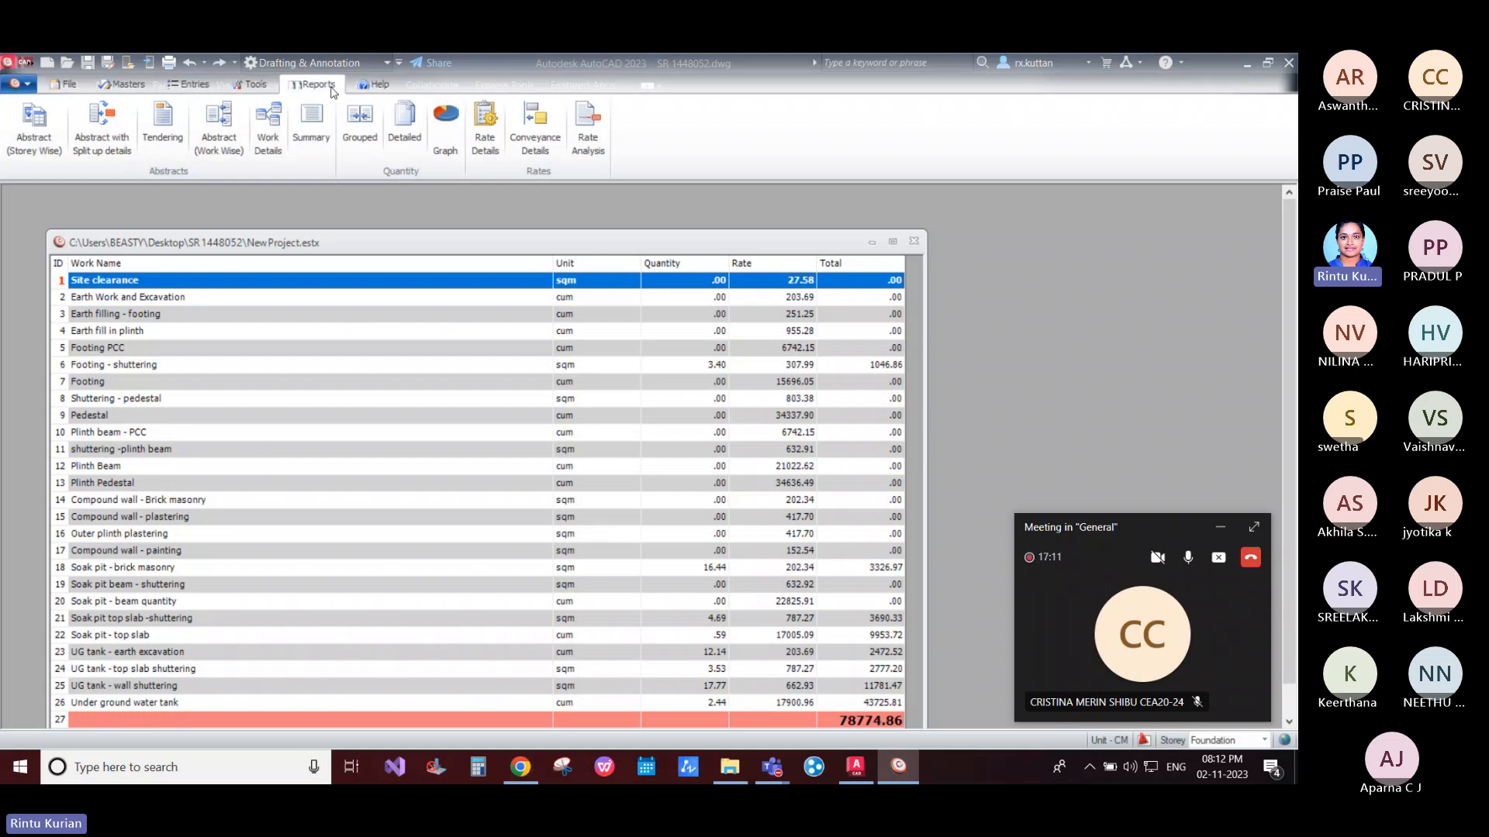
pyautogui.click(121, 84)
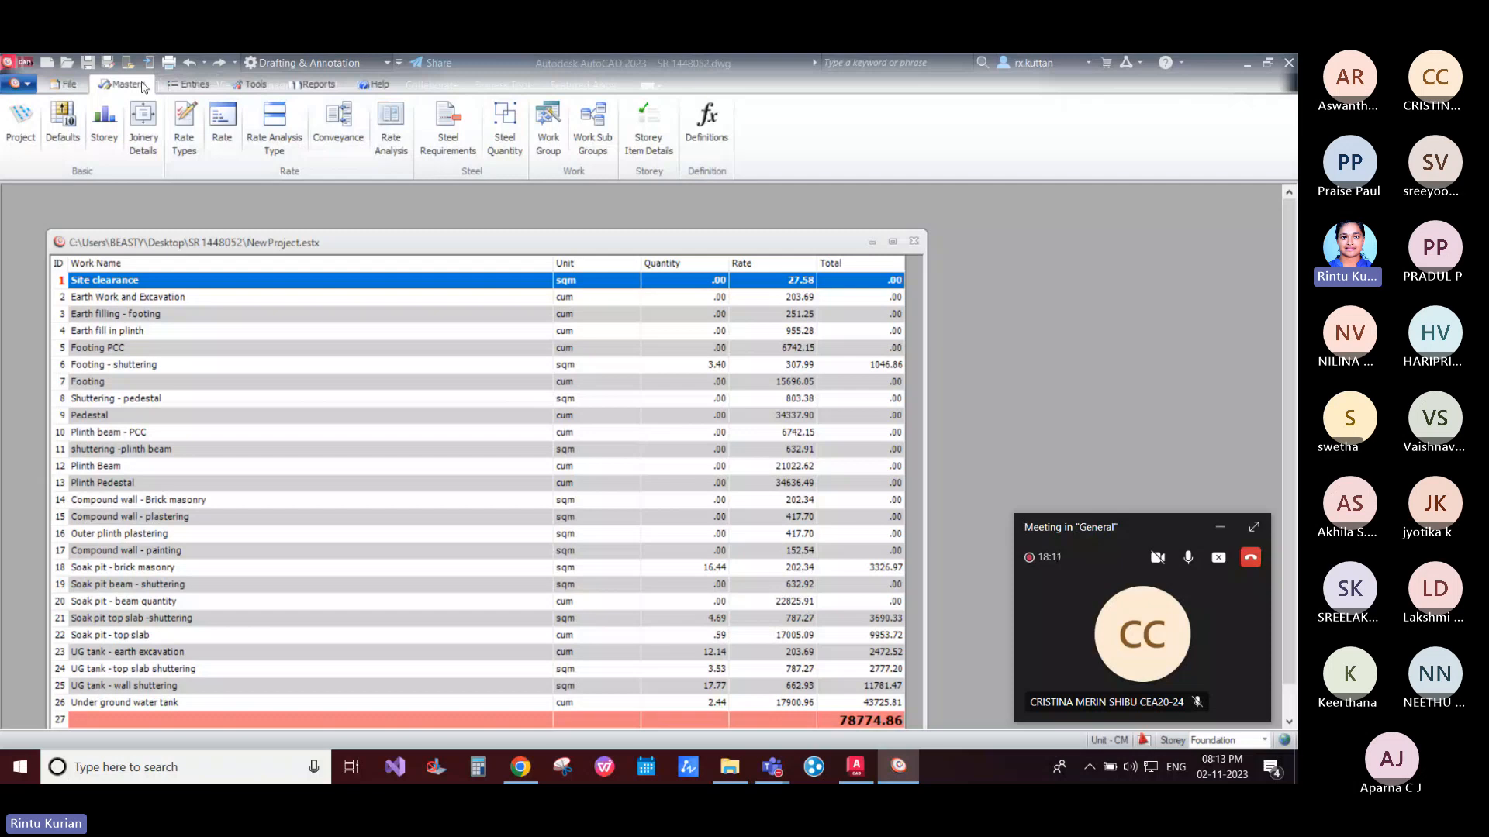
pyautogui.click(251, 84)
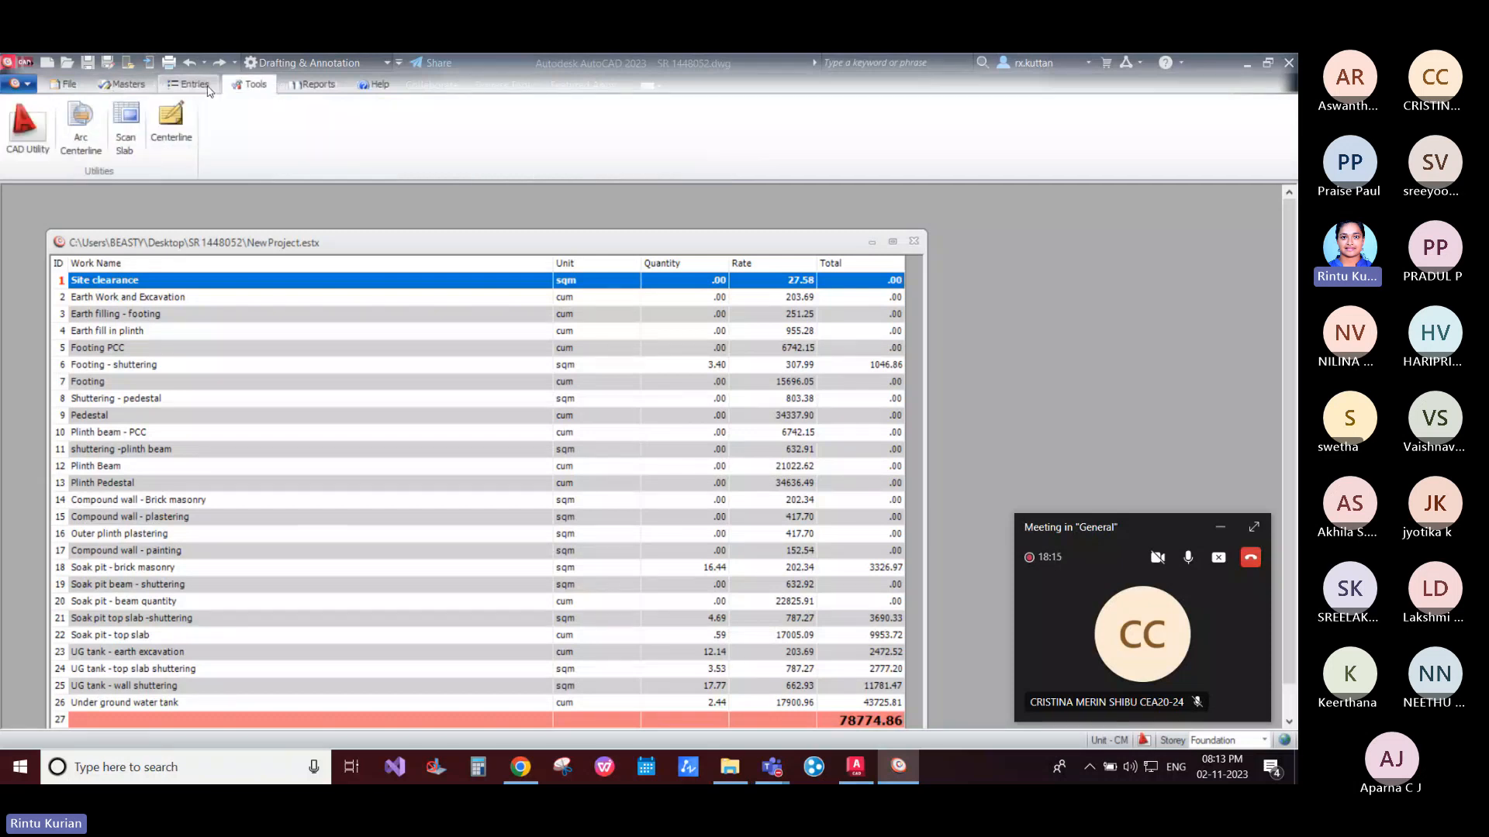
pyautogui.click(208, 89)
pyautogui.click(134, 88)
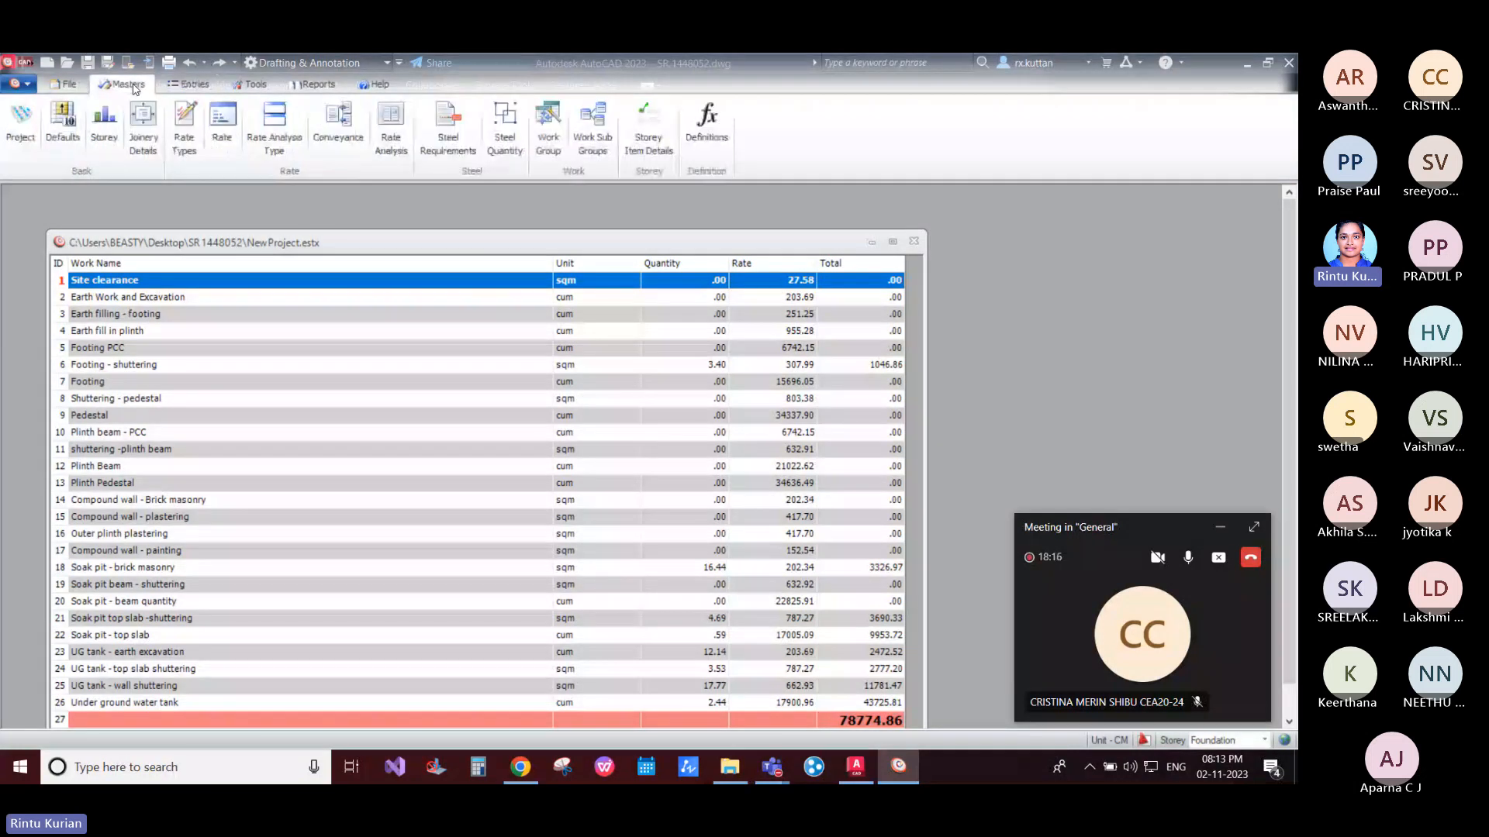
pyautogui.click(249, 83)
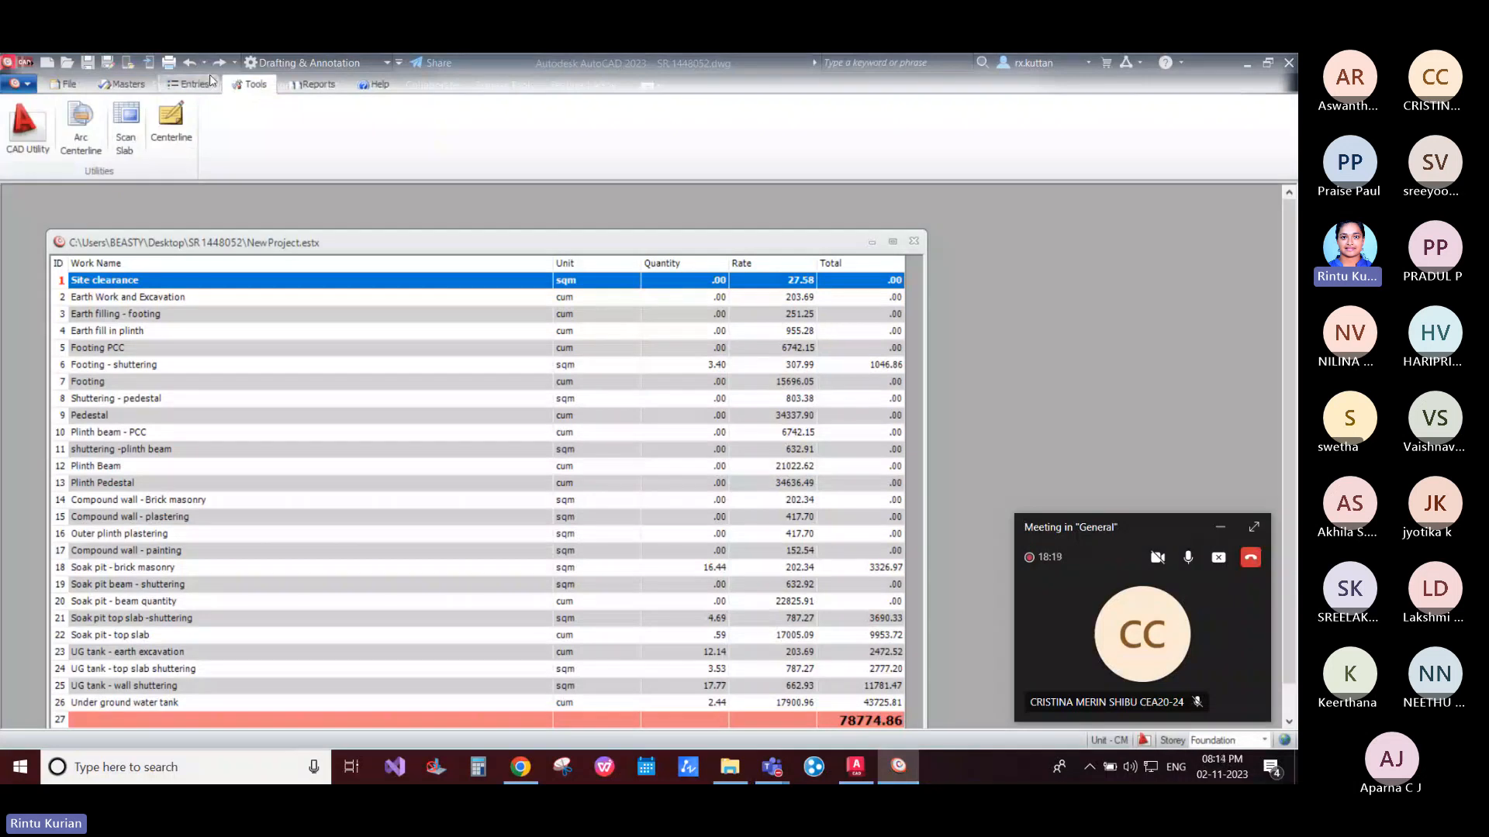
pyautogui.click(189, 84)
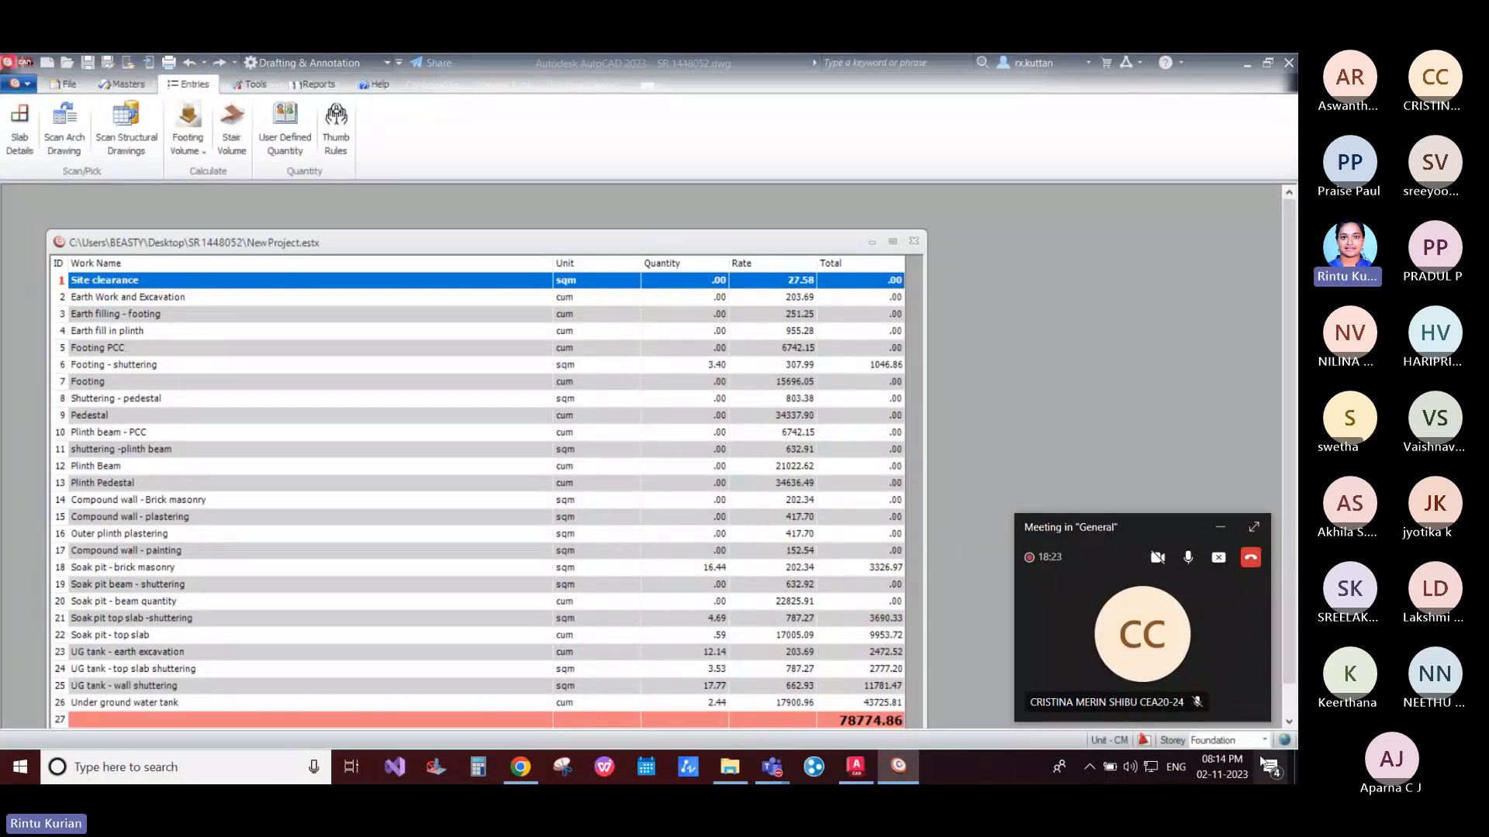
# Step: In the project defaults, set sunshade width to 45, pedestal height to 150 and beam depth to 45
pyautogui.click(128, 84)
pyautogui.click(62, 124)
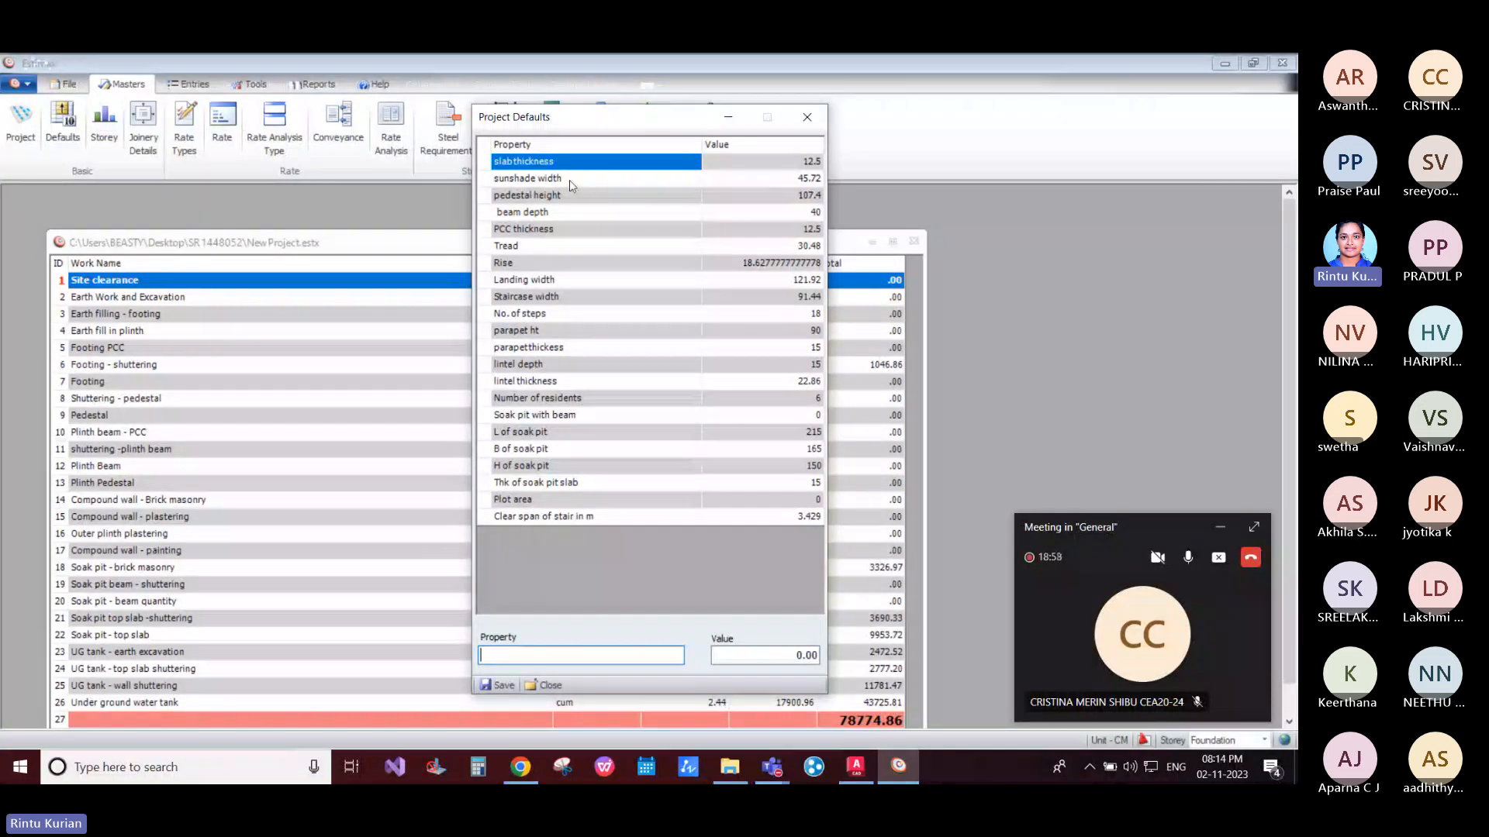
pyautogui.click(727, 184)
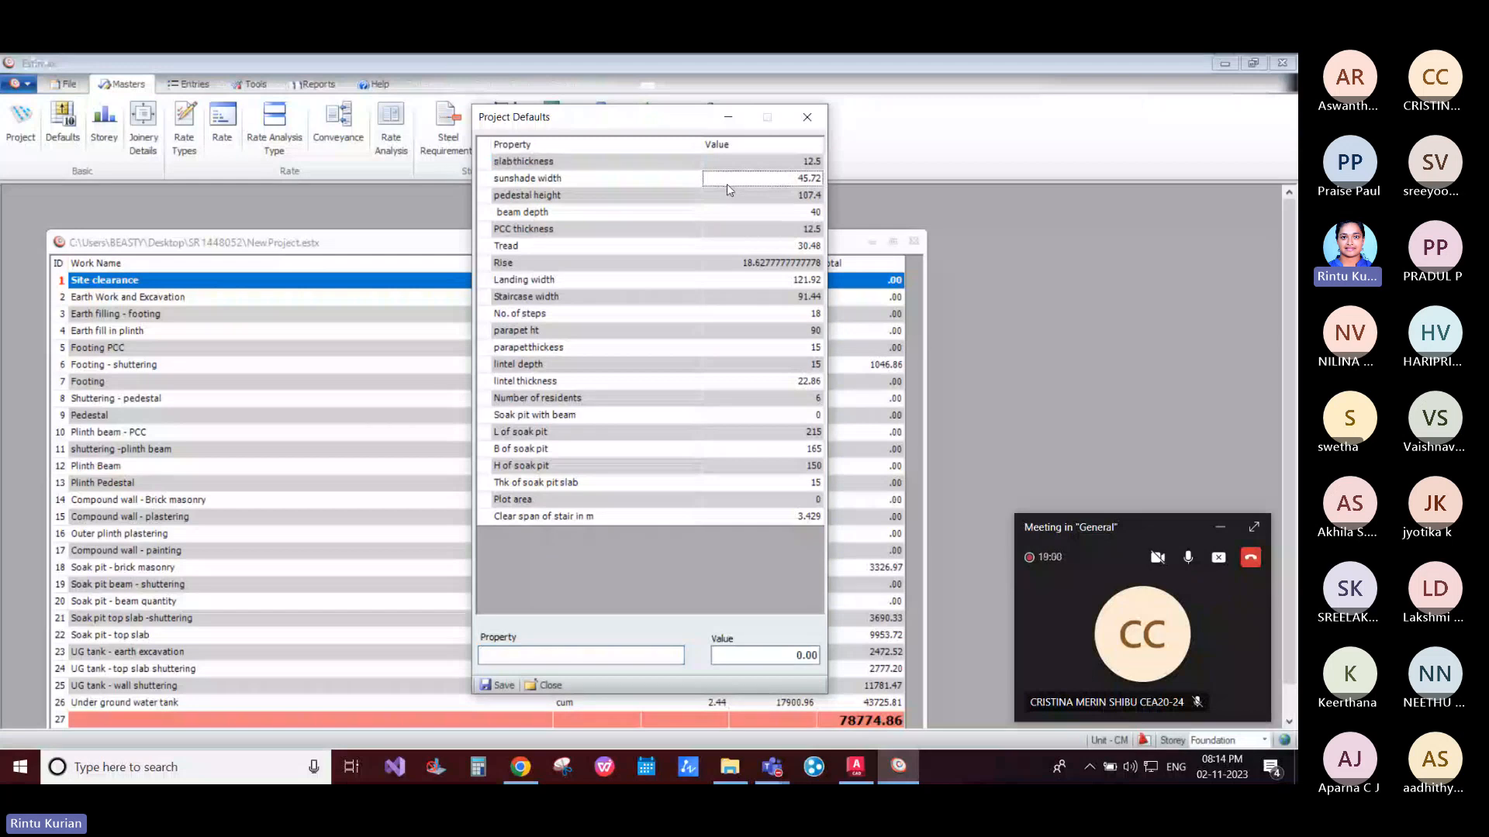
pyautogui.write('45')
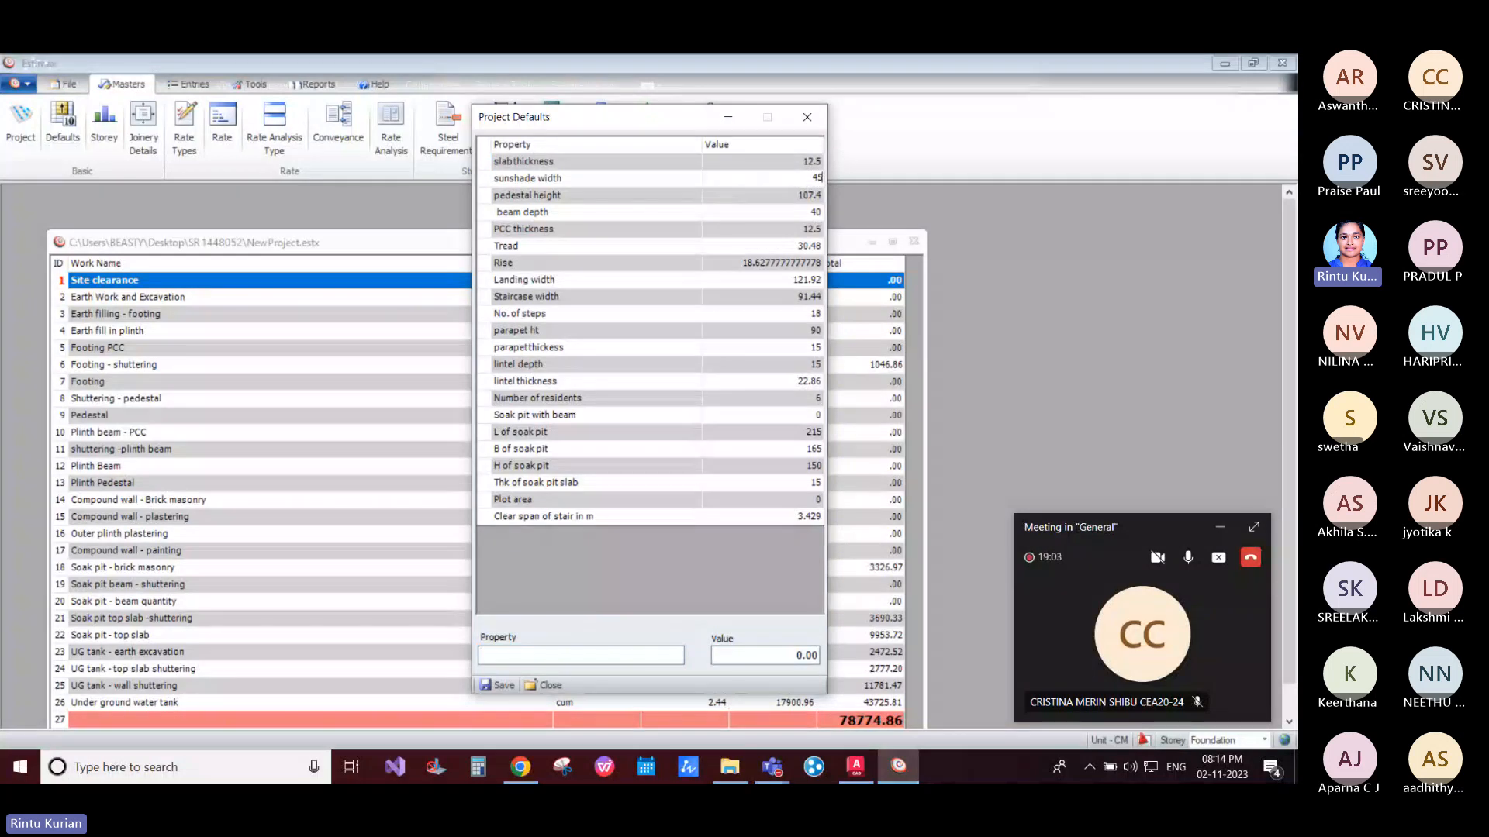
pyautogui.click(729, 190)
pyautogui.write('150')
pyautogui.press('Return')
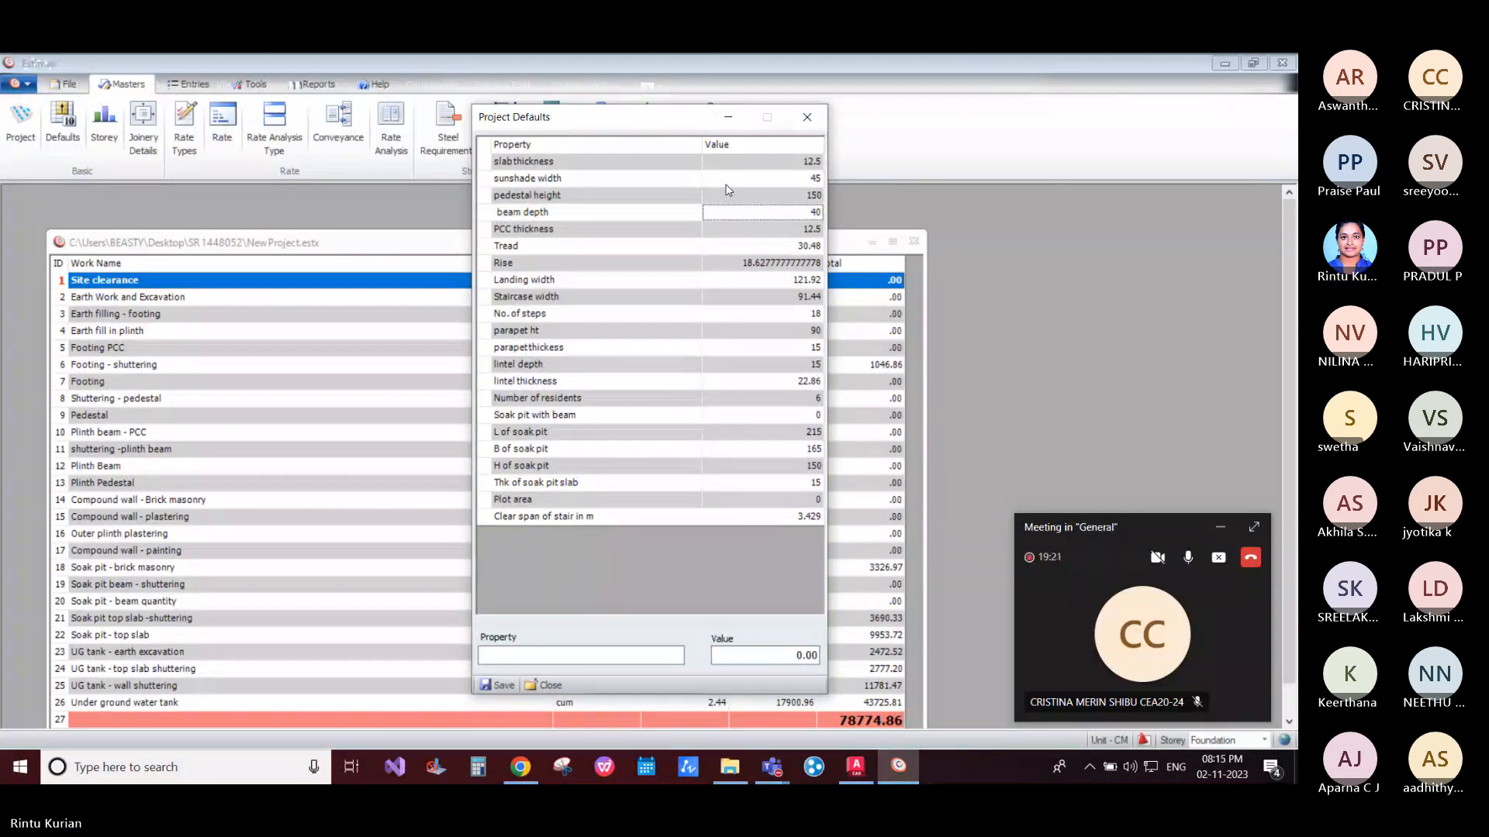
pyautogui.press('BackSpace')
pyautogui.write('5')
pyautogui.press('Return')
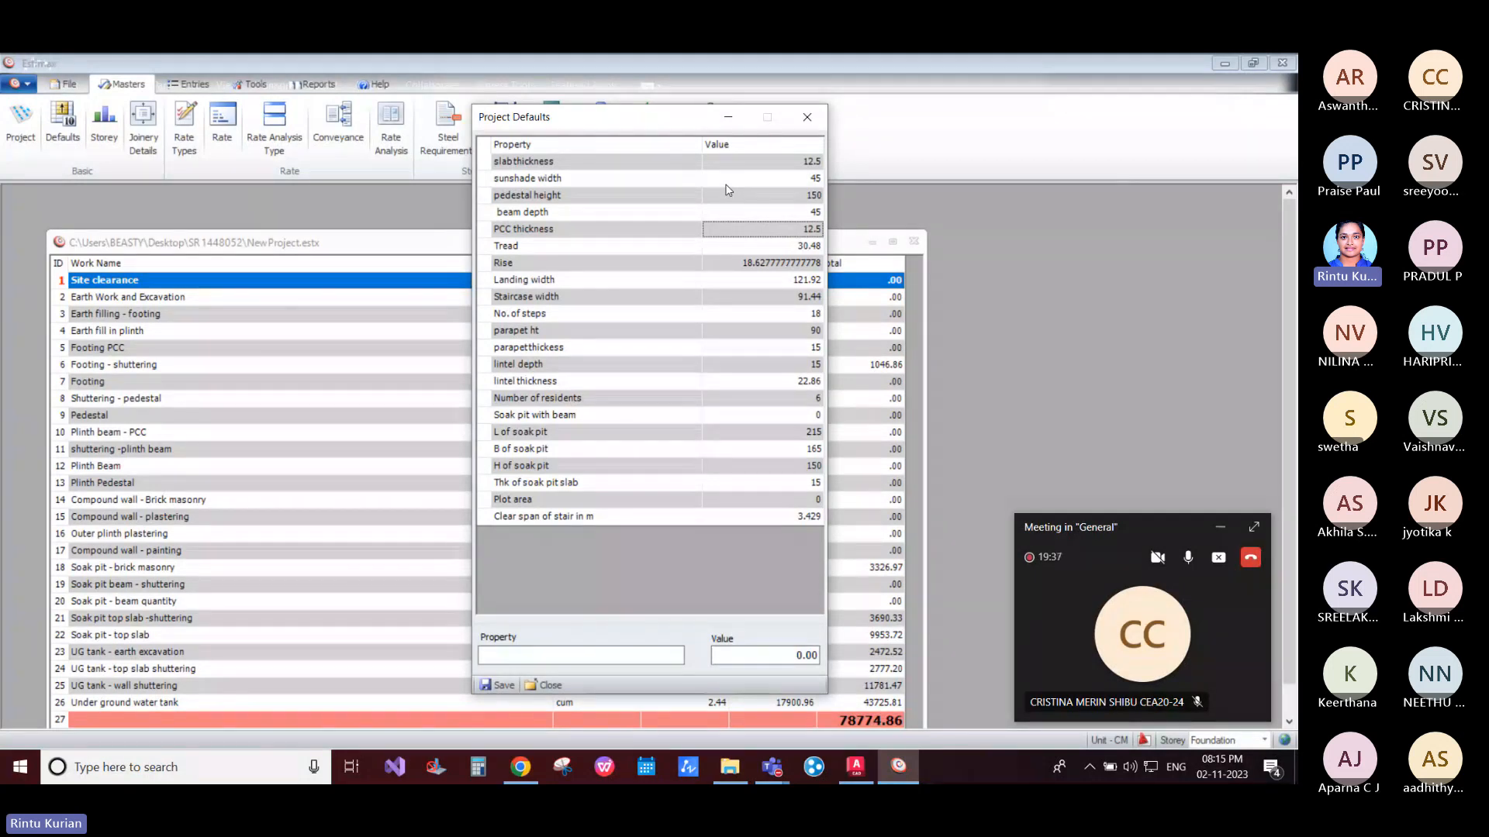
# Step: Switch to AutoCAD and measure the depth of one stair tread beside the lobby for the Tread default
pyautogui.press('Down')
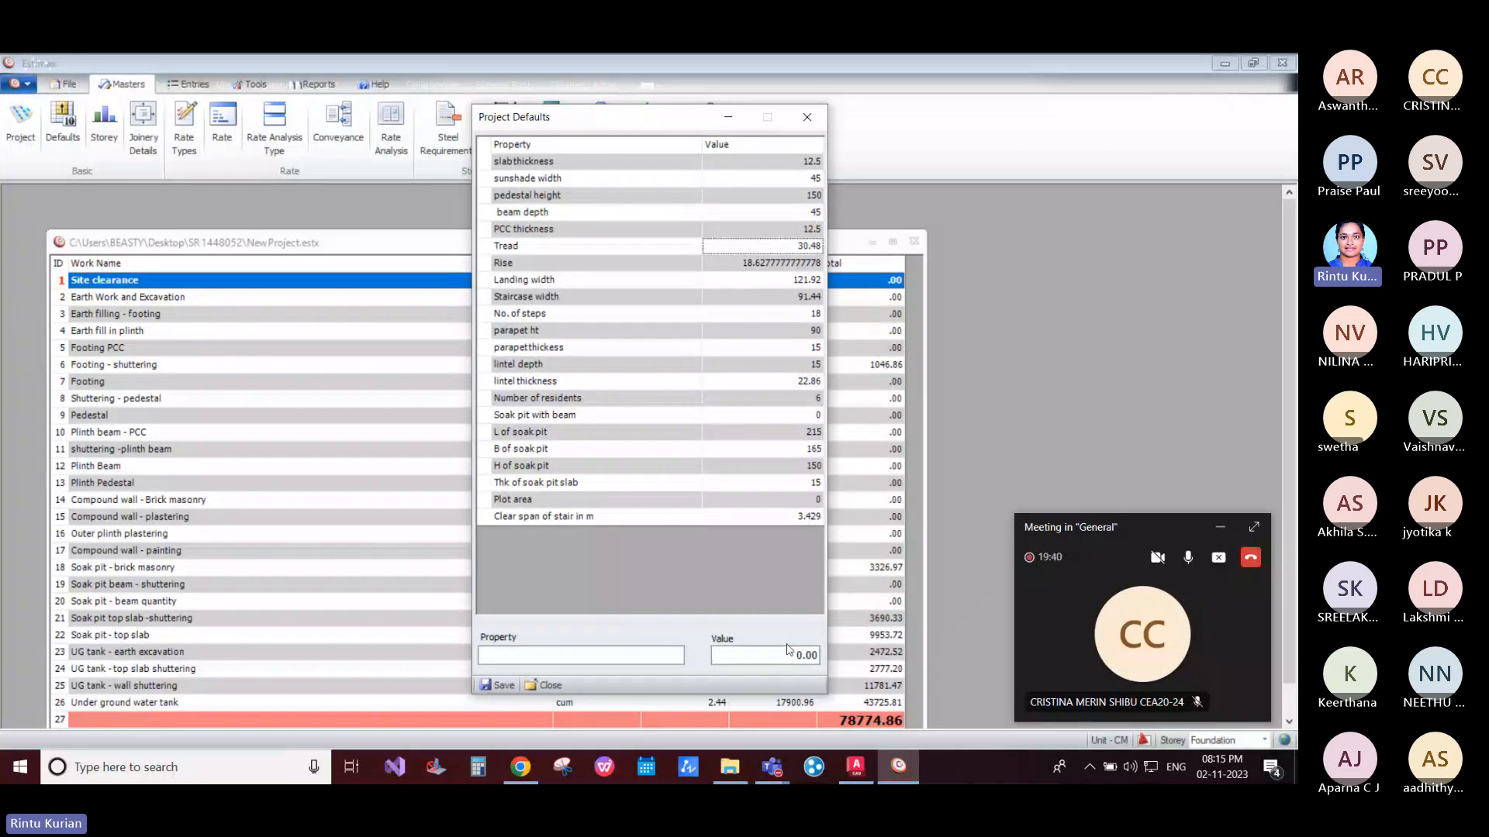
pyautogui.click(853, 767)
pyautogui.scroll(5, 535, 481)
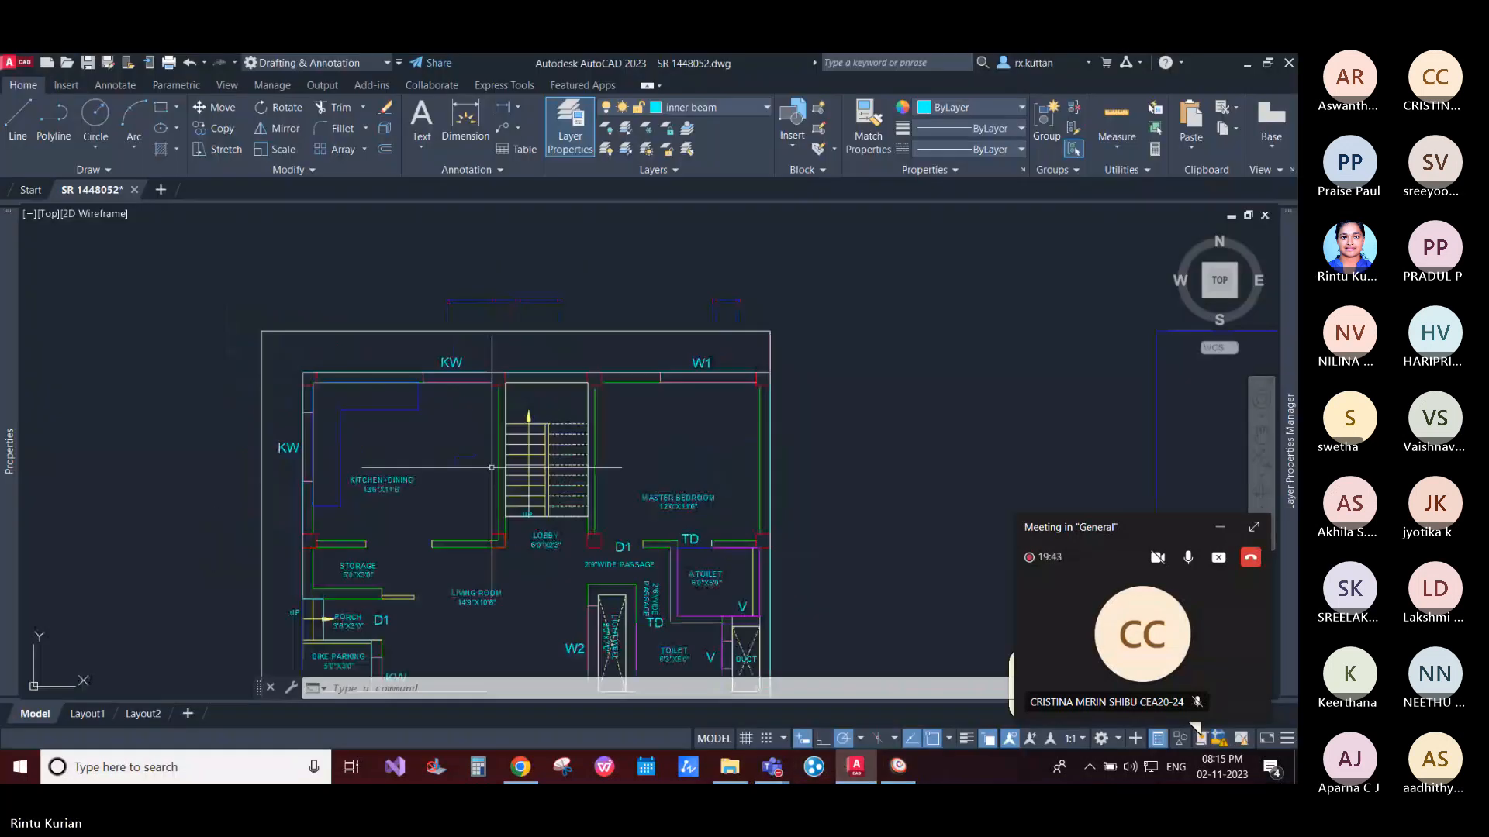
pyautogui.click(486, 137)
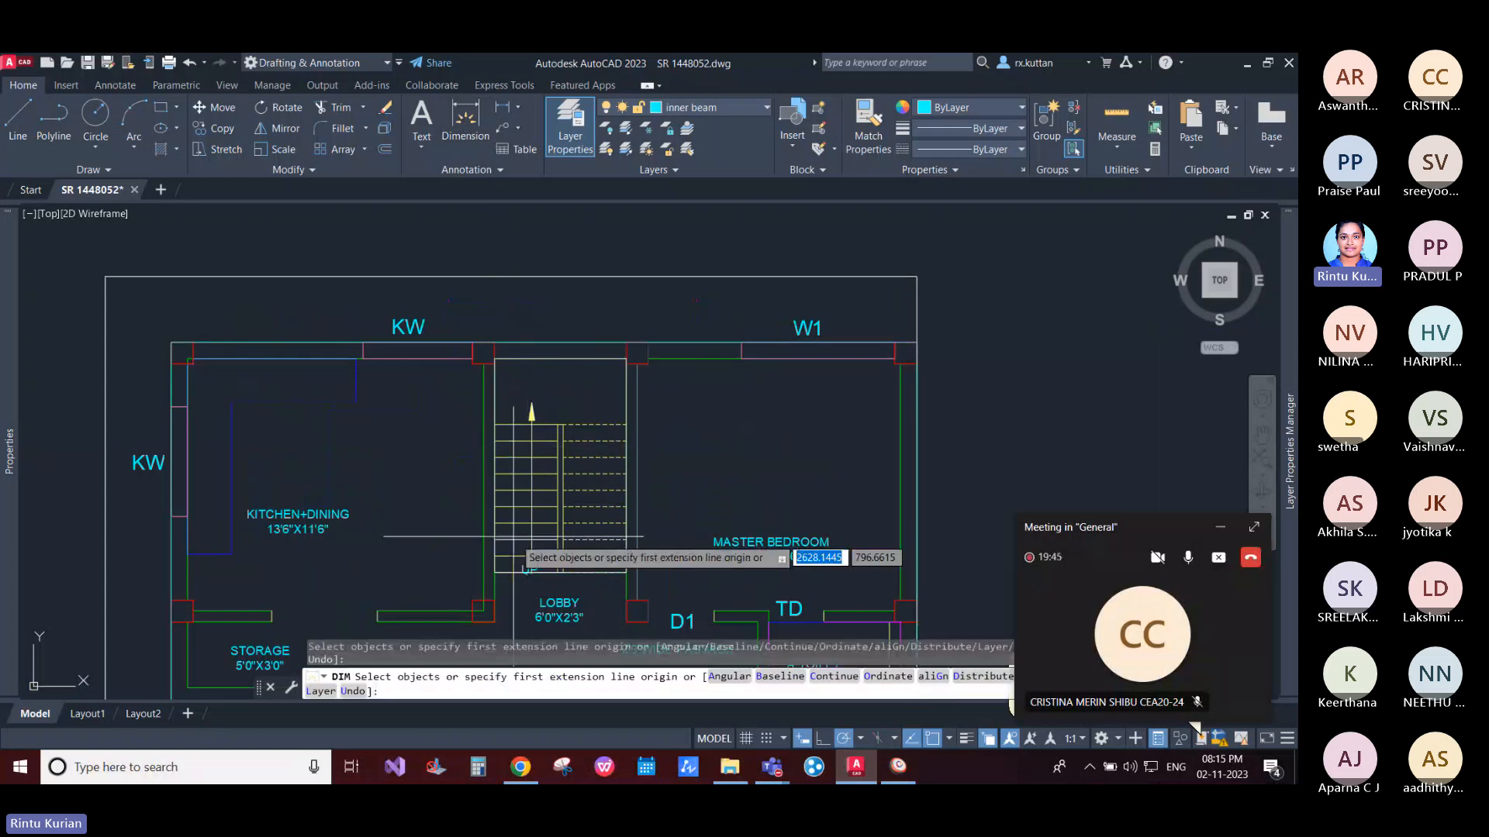
pyautogui.scroll(4, 530, 553)
pyautogui.click(602, 592)
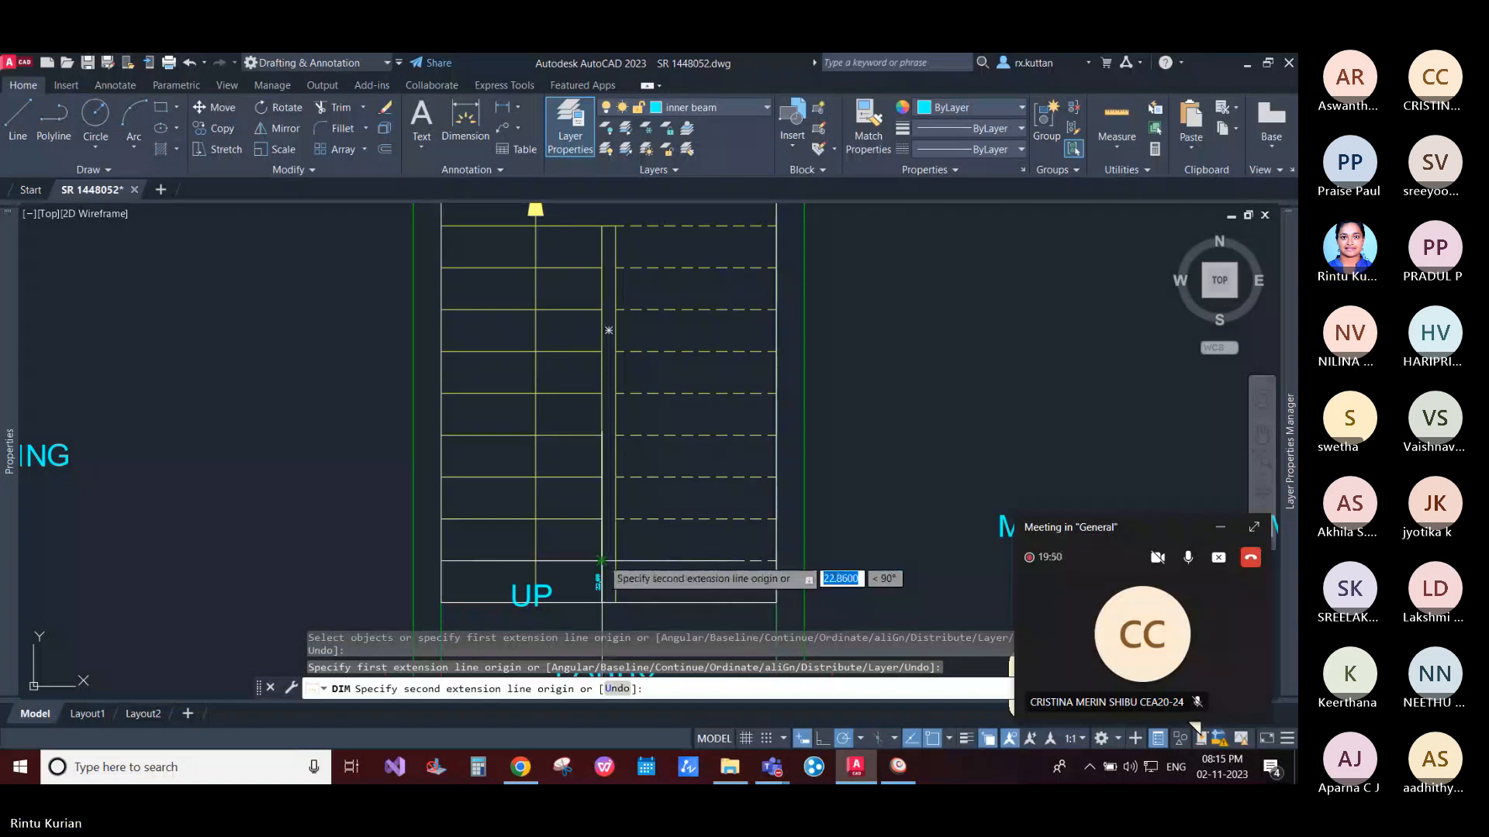
pyautogui.press('Escape')
# Step: Check the lowest tread line's length out to the middle of the gap between flights, and undo the trial stretch
pyautogui.moveTo(570, 577); pyautogui.dragTo(631, 472, button='middle')
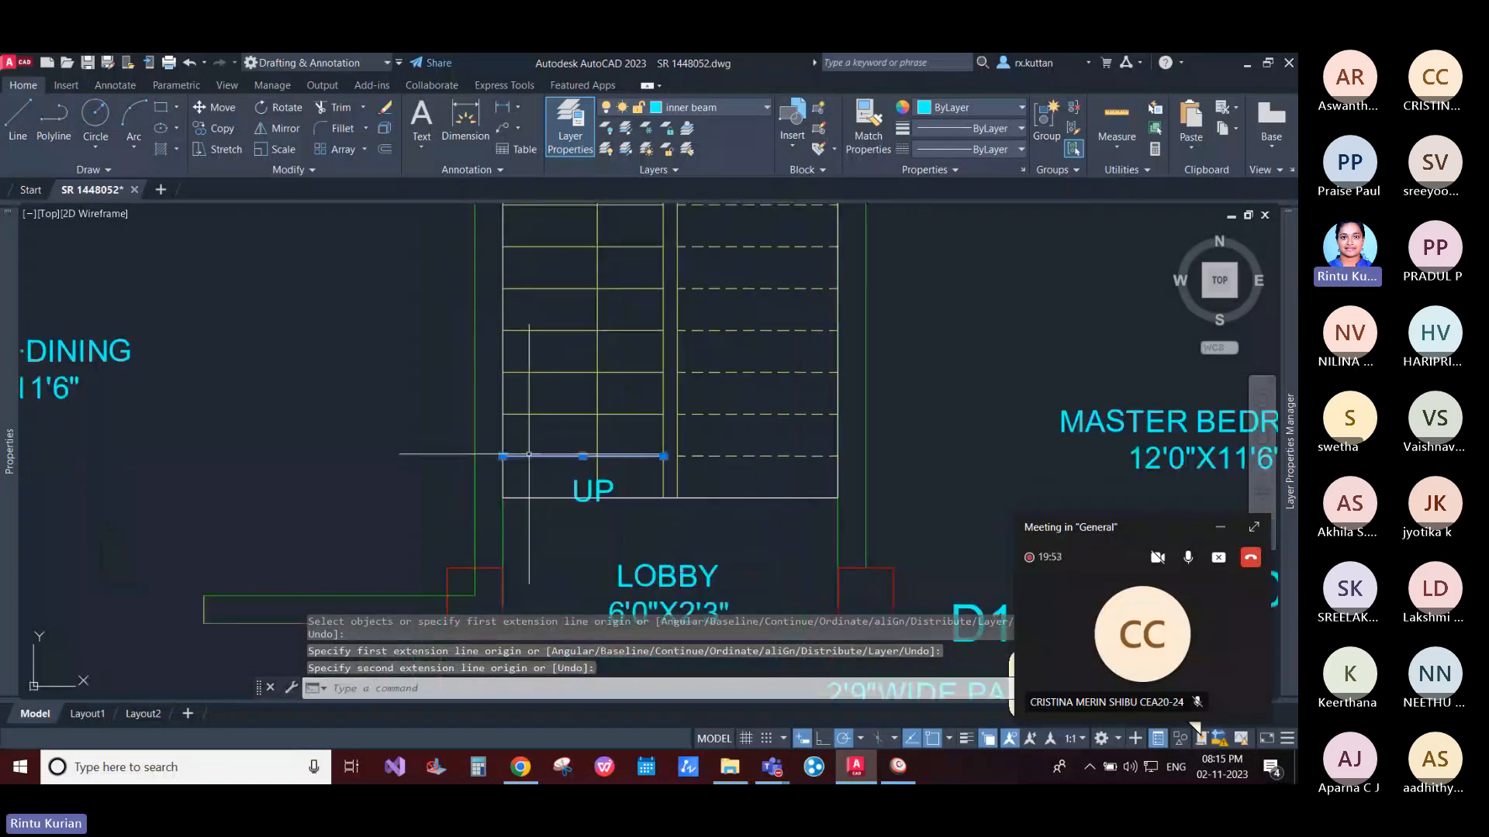
pyautogui.click(644, 457)
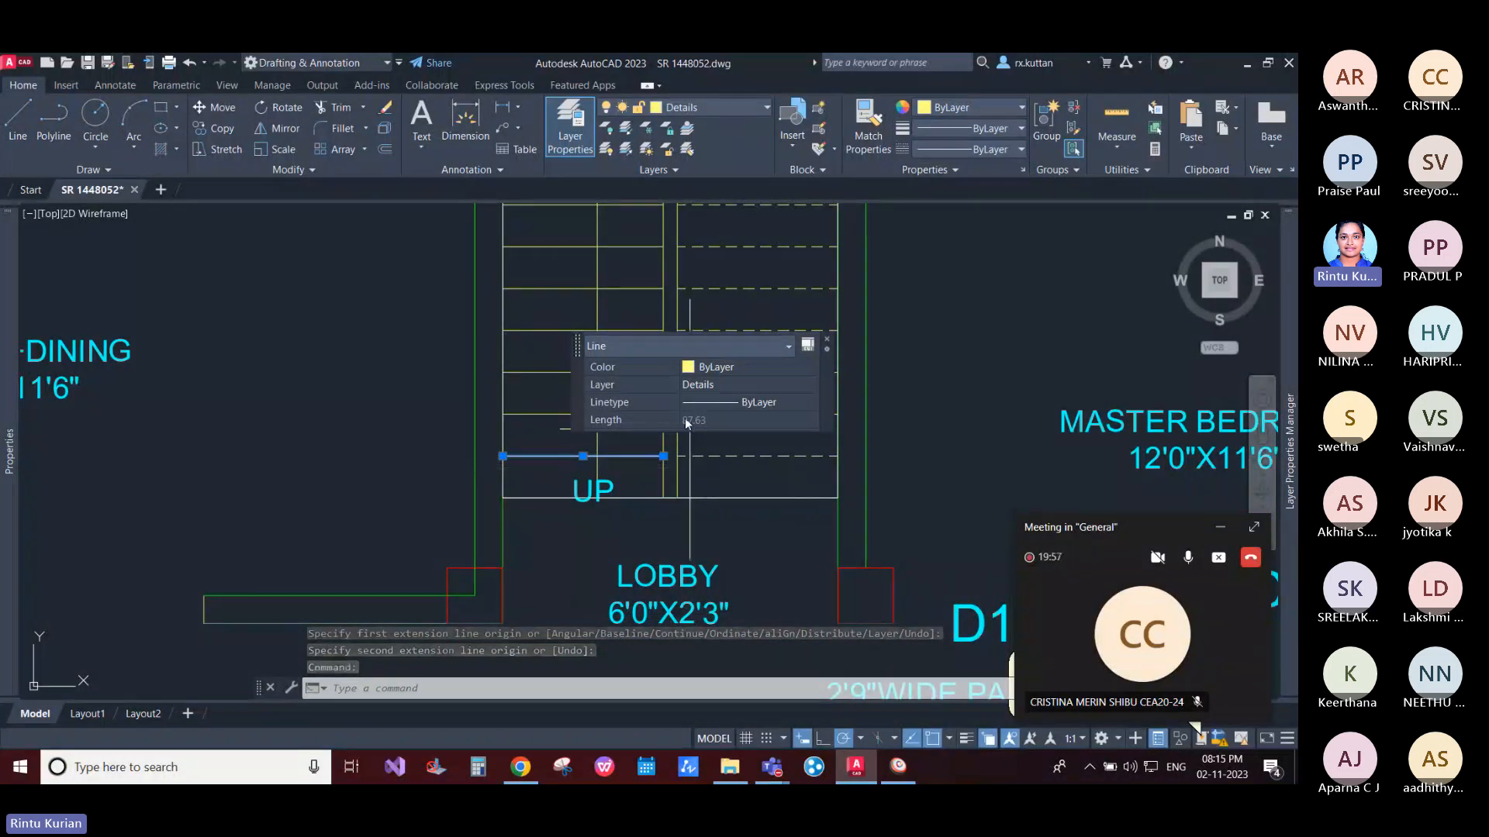
pyautogui.click(663, 456)
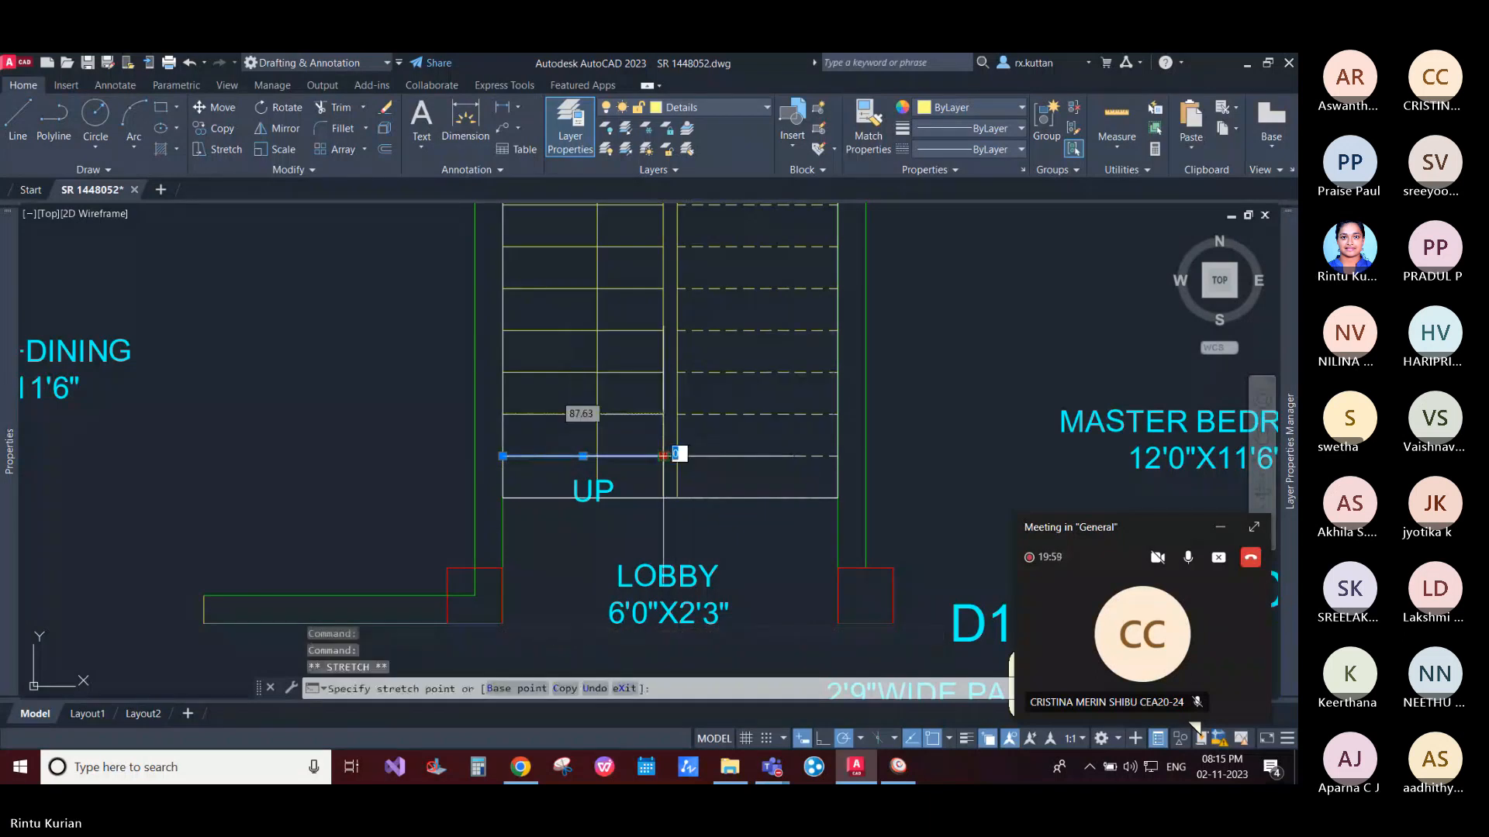
pyautogui.scroll(5, 663, 456)
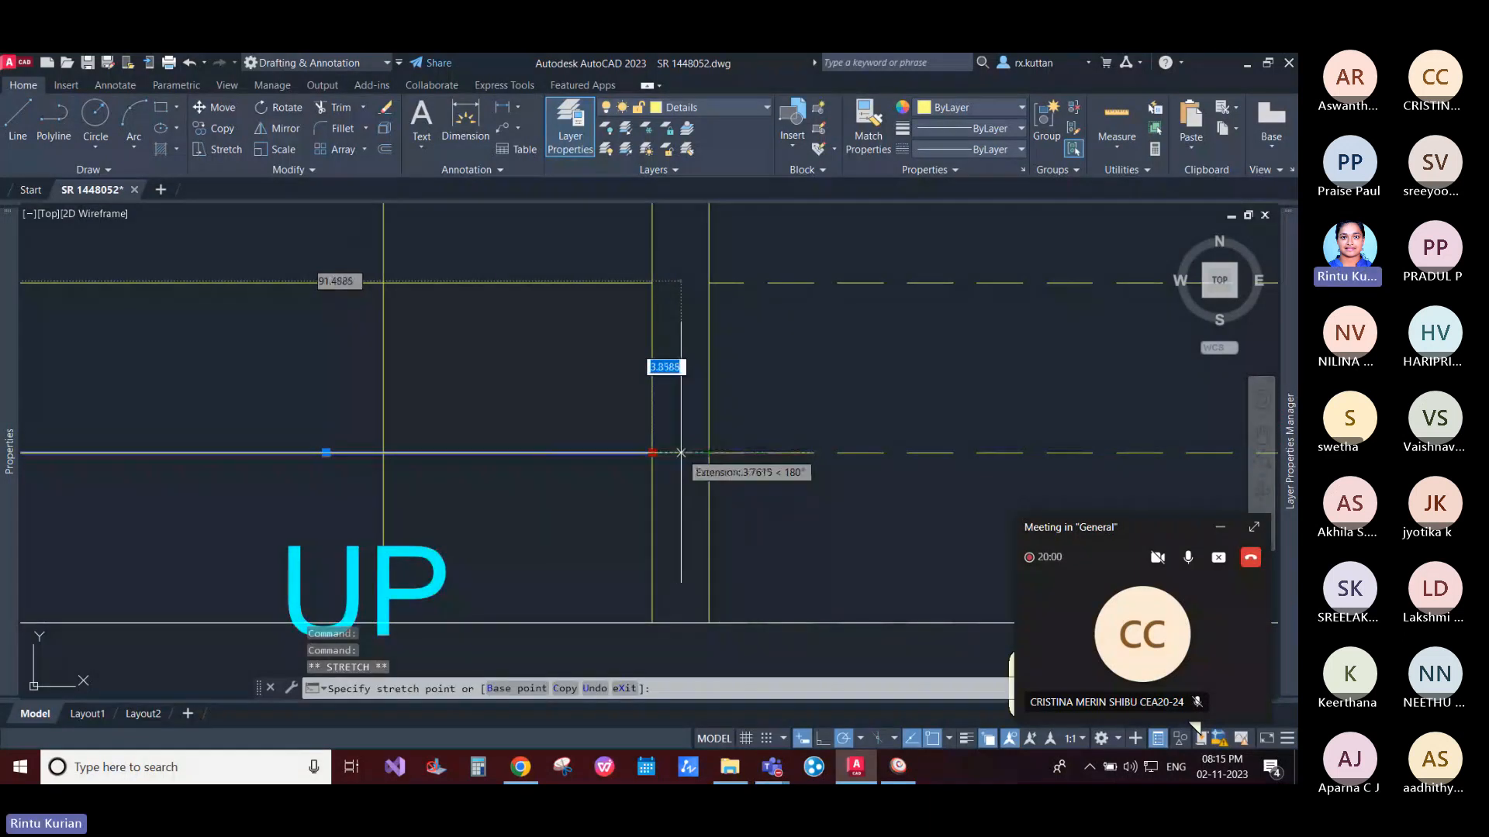
pyautogui.click(681, 452)
pyautogui.hotkey('ctrl', 'z')
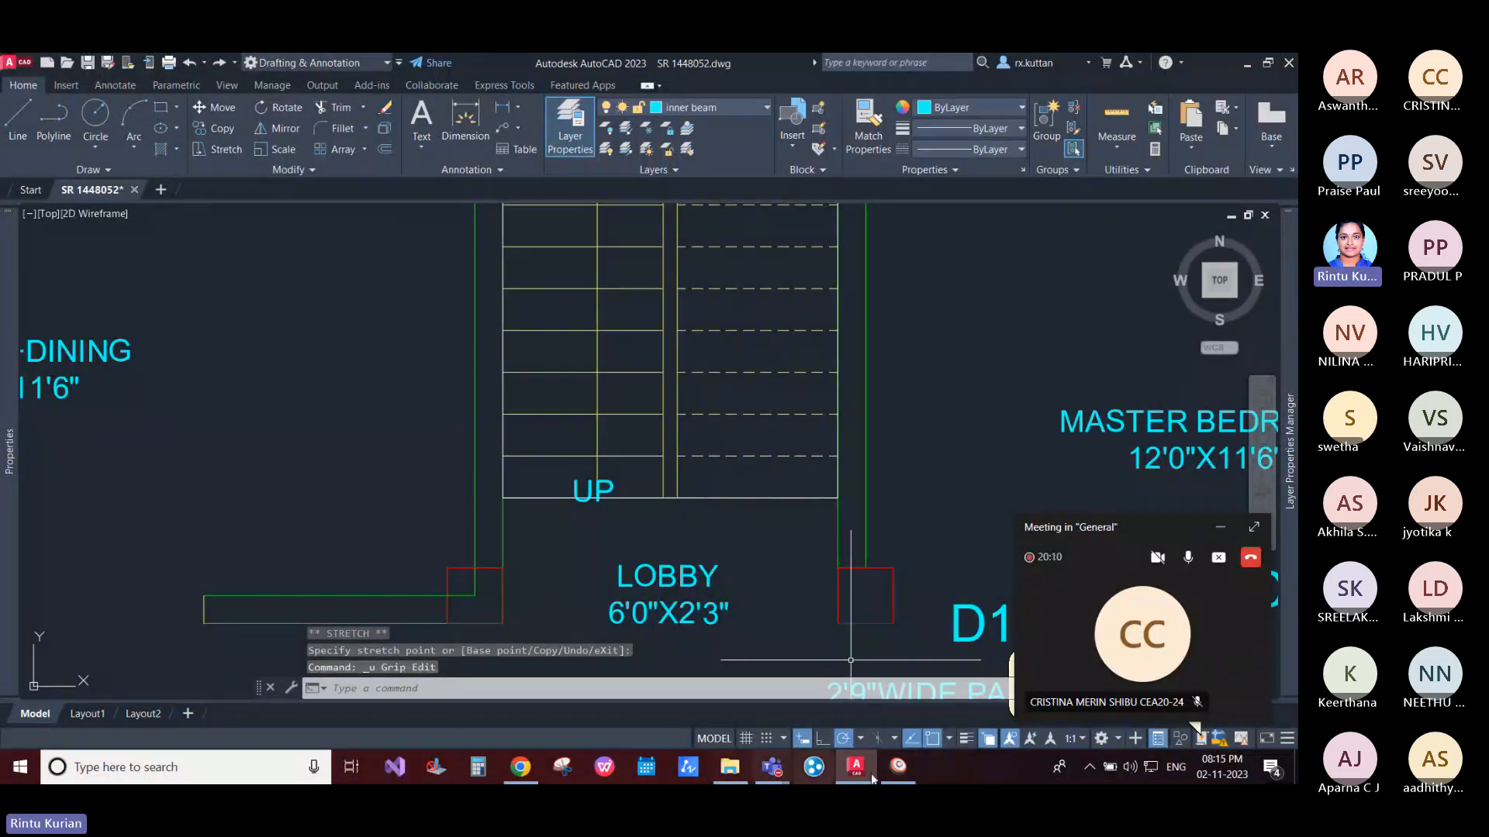
# Step: Switch back to Estimax, set the default Tread to 22.86 and open the Landing width value for editing
pyautogui.click(896, 769)
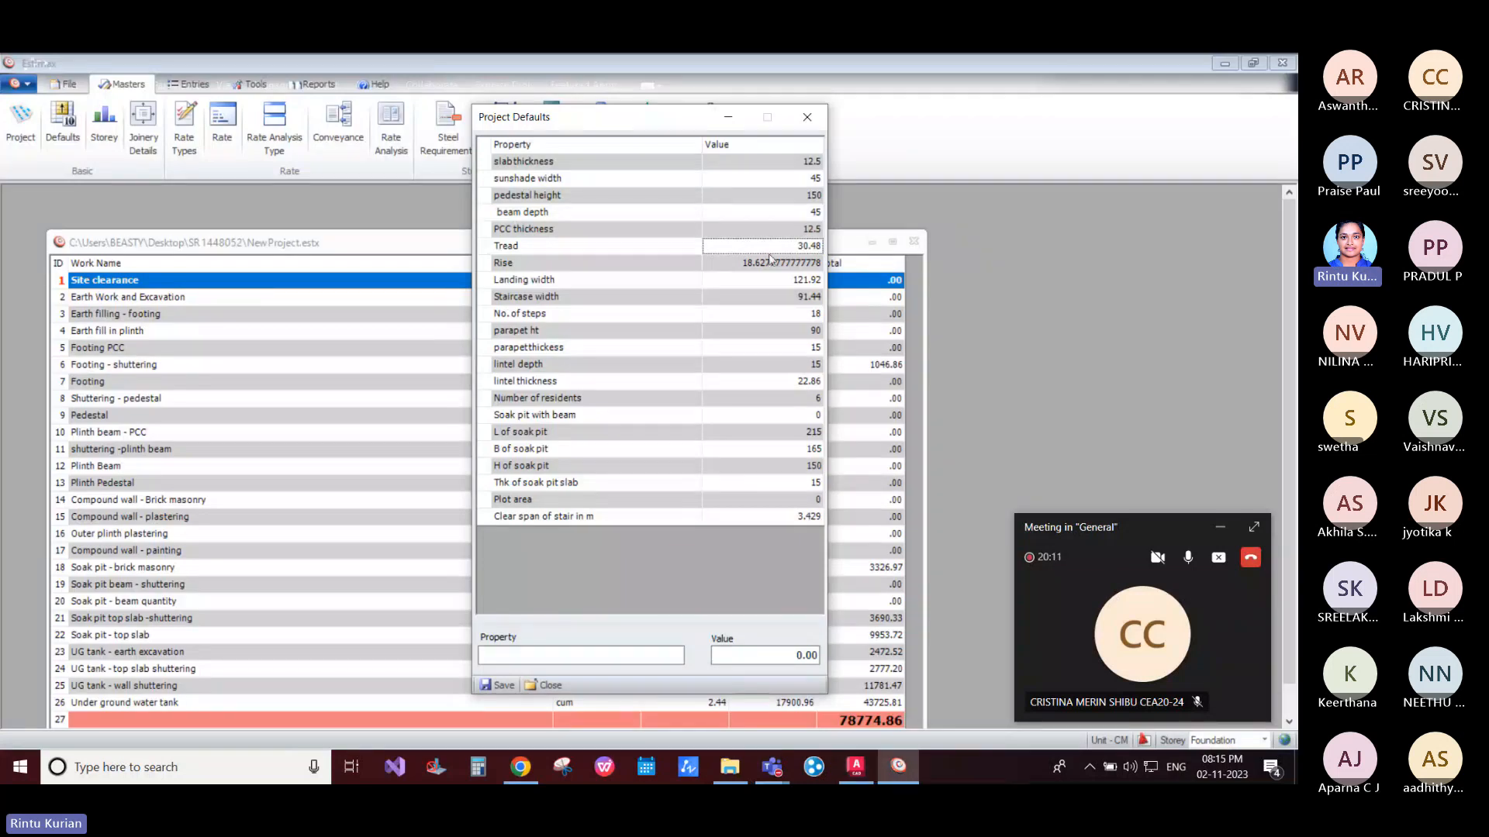
pyautogui.write('22.86')
pyautogui.press('Return')
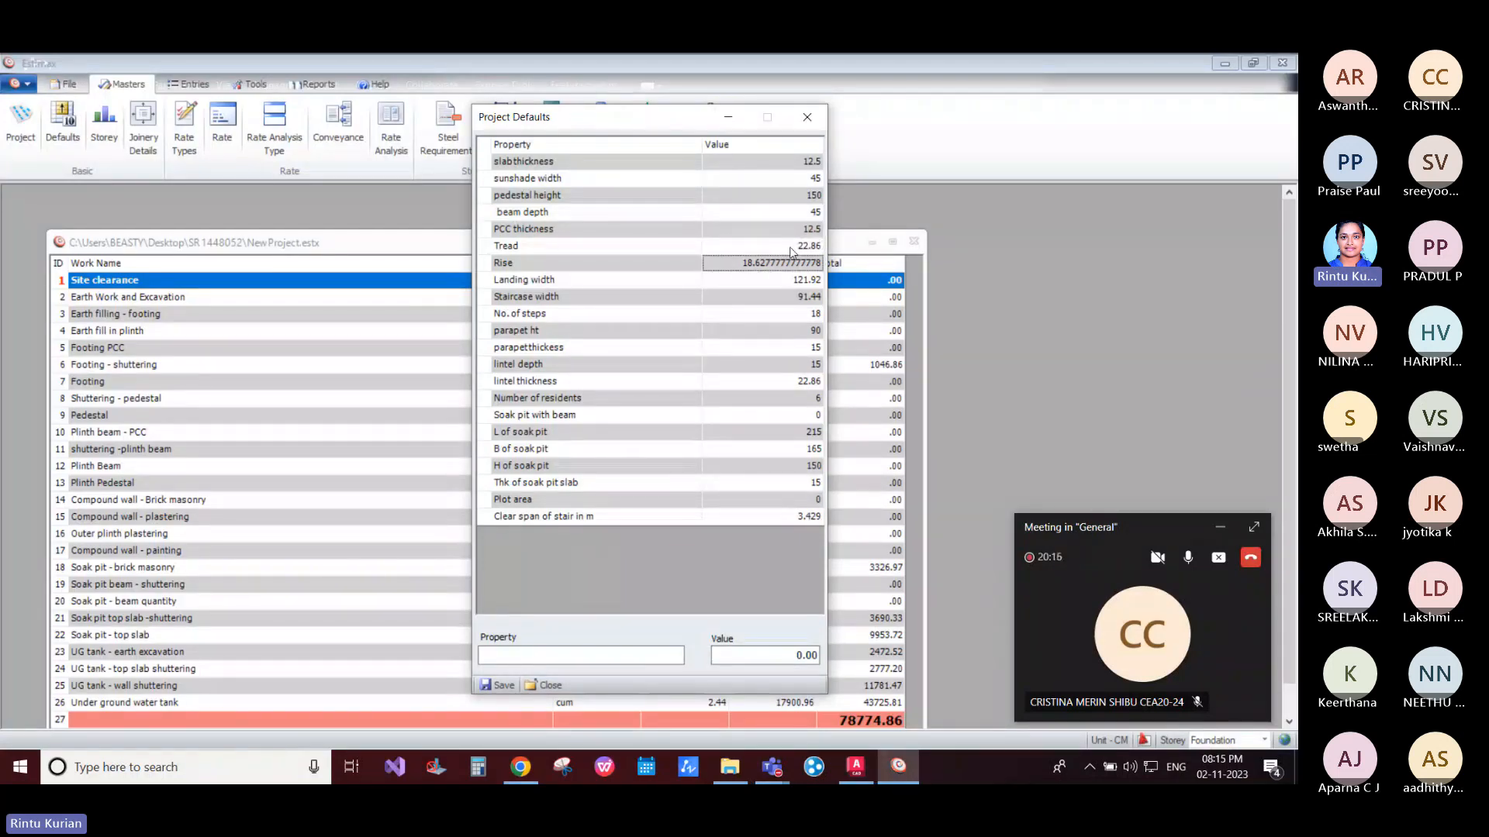
pyautogui.click(761, 282)
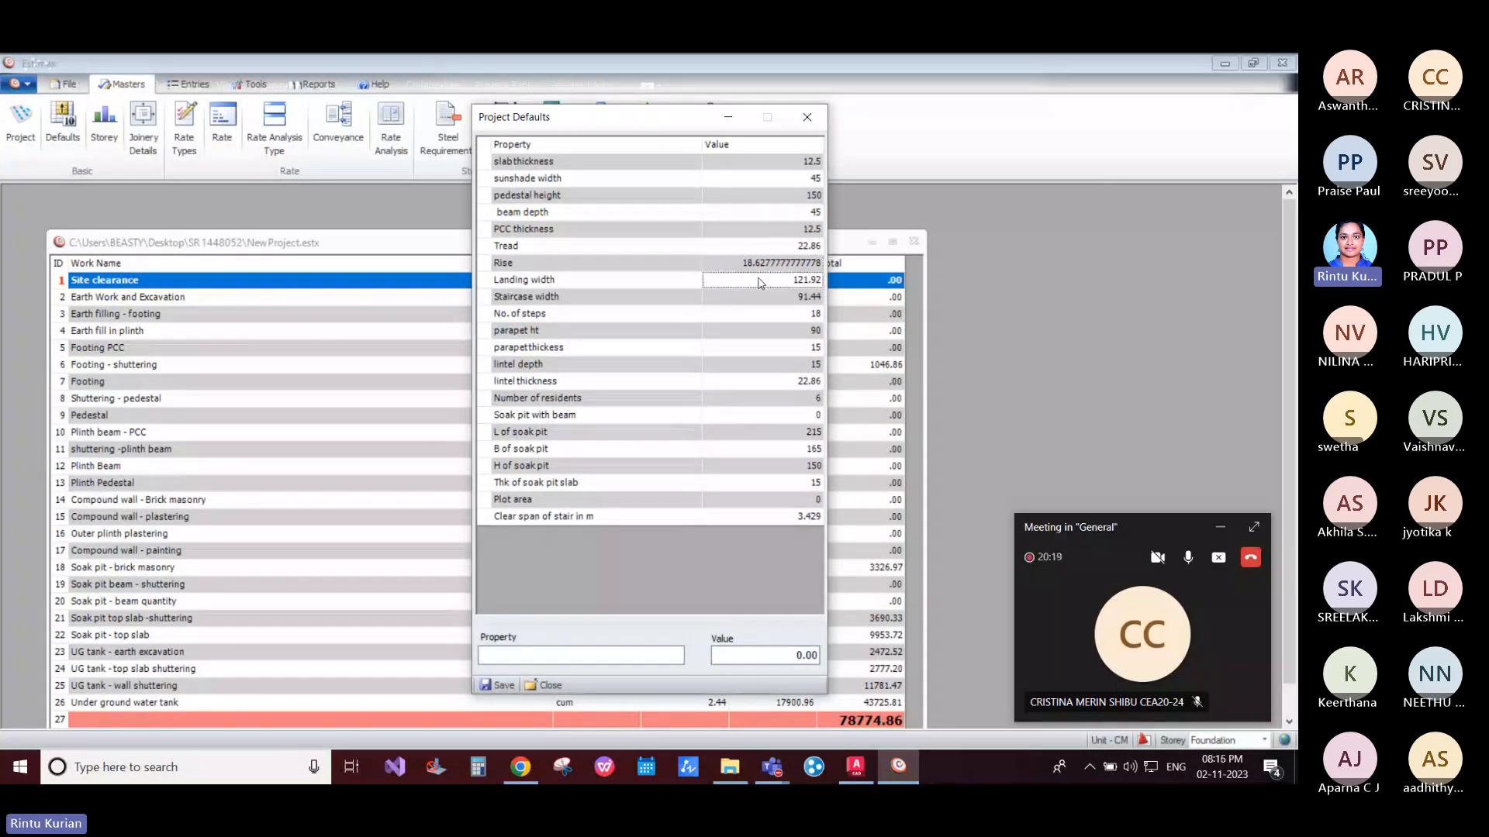
# Step: Switch to AutoCAD and measure the stair landing's width from the topmost tread line to the rear wall line
pyautogui.click(843, 779)
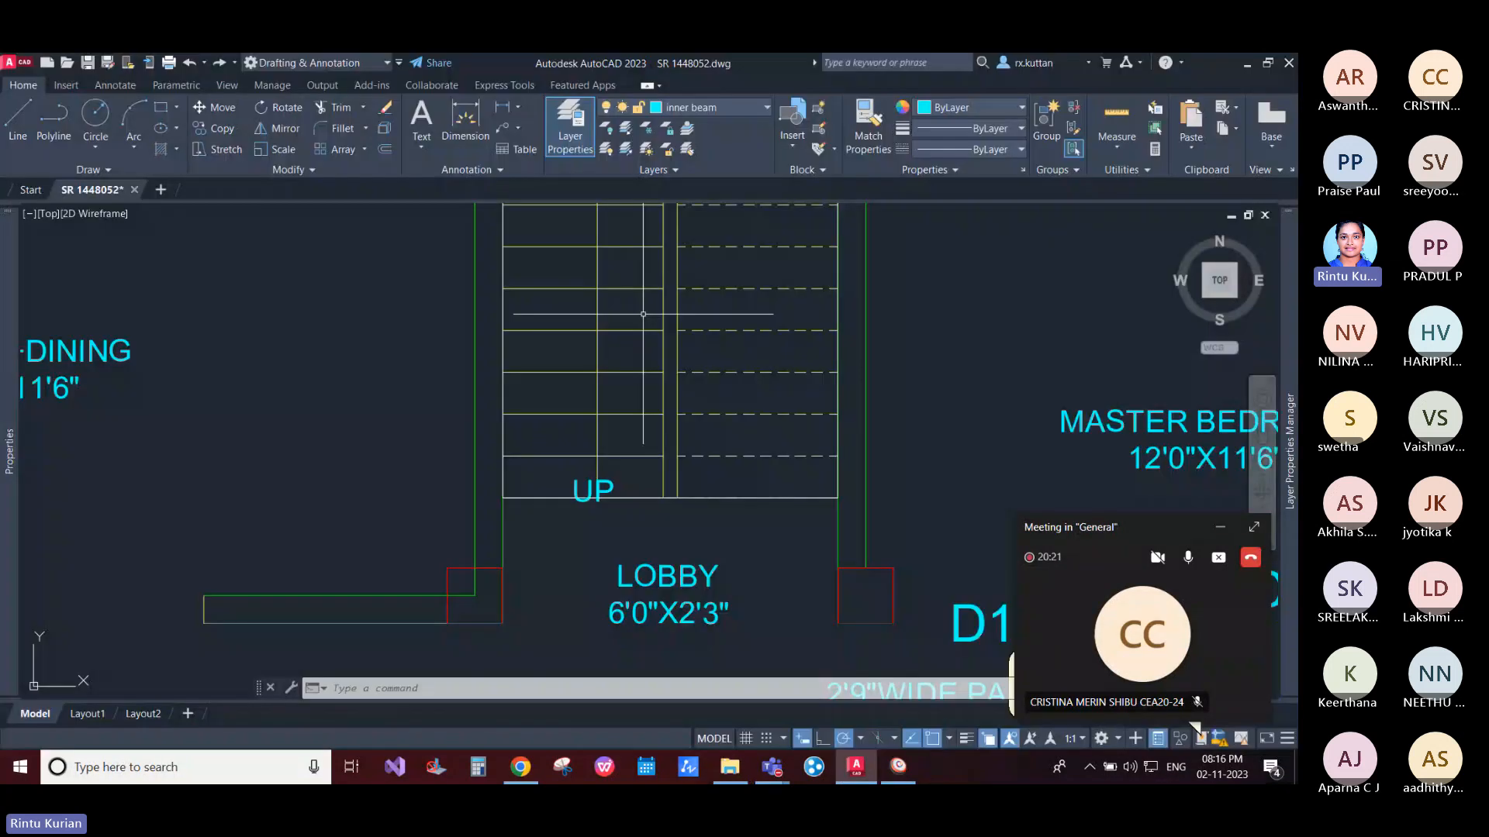
pyautogui.scroll(-8, 639, 465)
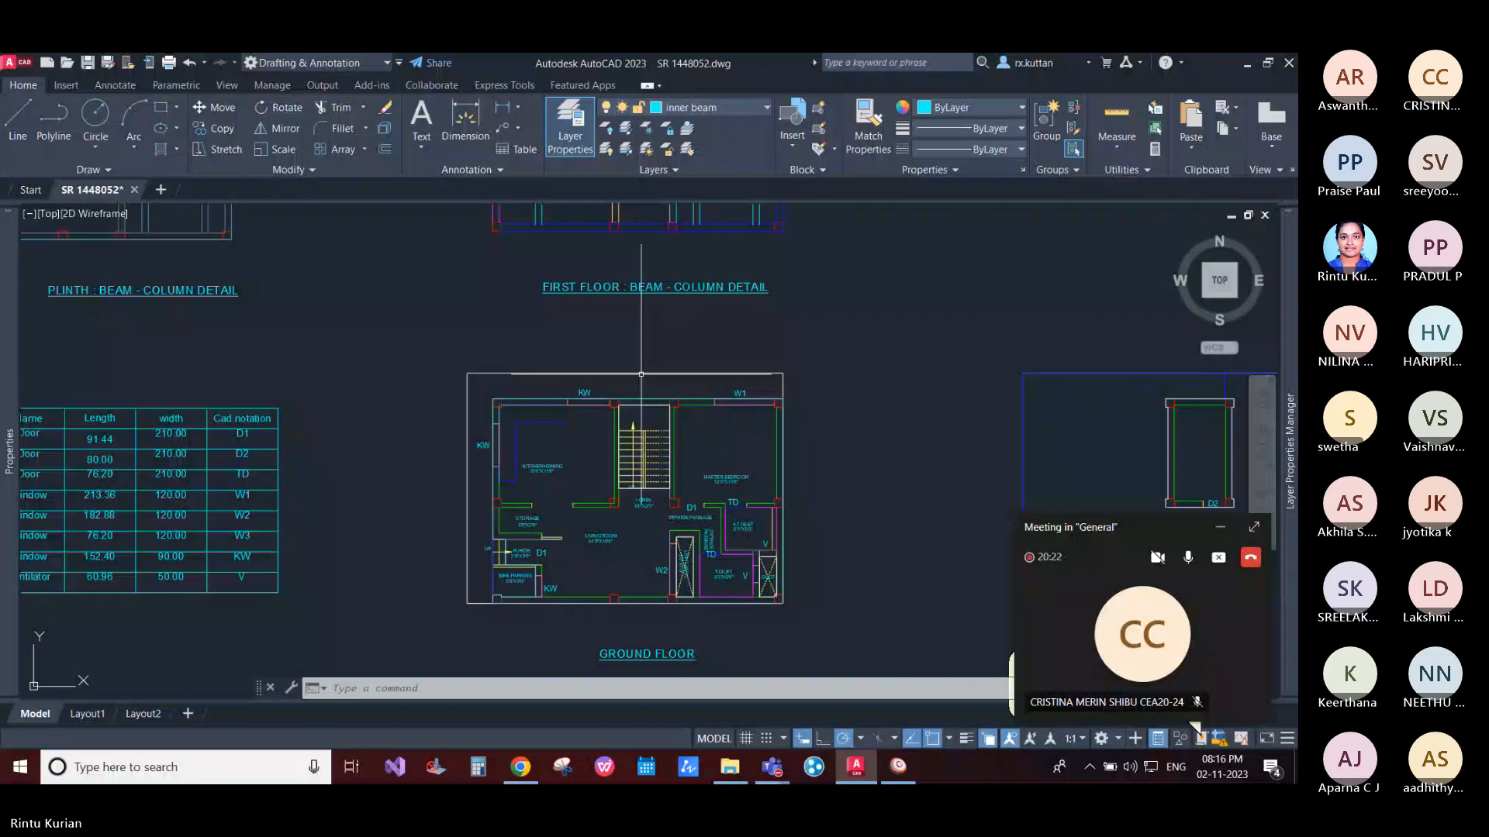
pyautogui.scroll(4, 642, 376)
pyautogui.click(465, 118)
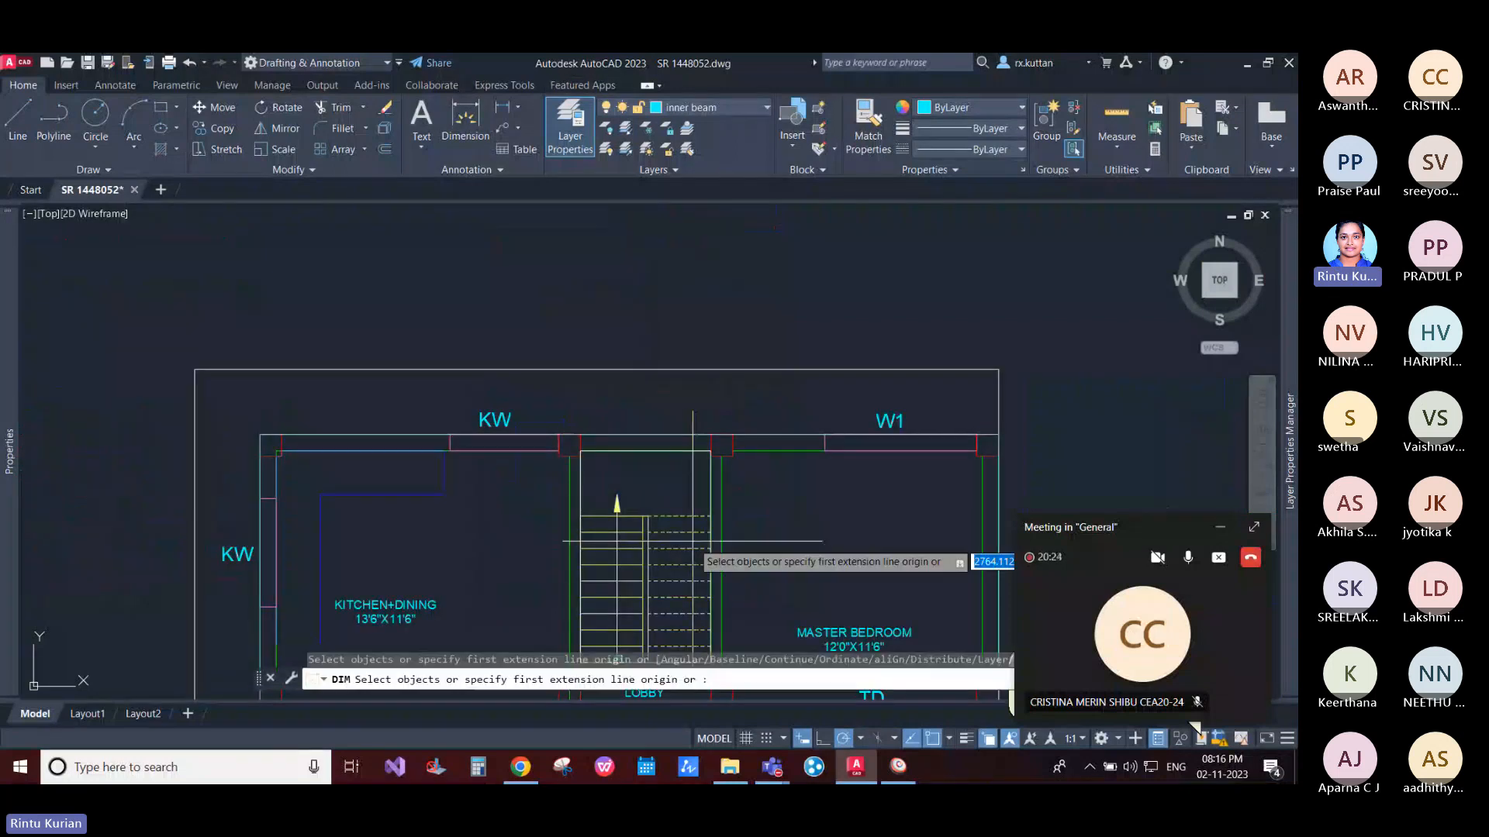
pyautogui.scroll(6, 642, 520)
pyautogui.click(635, 525)
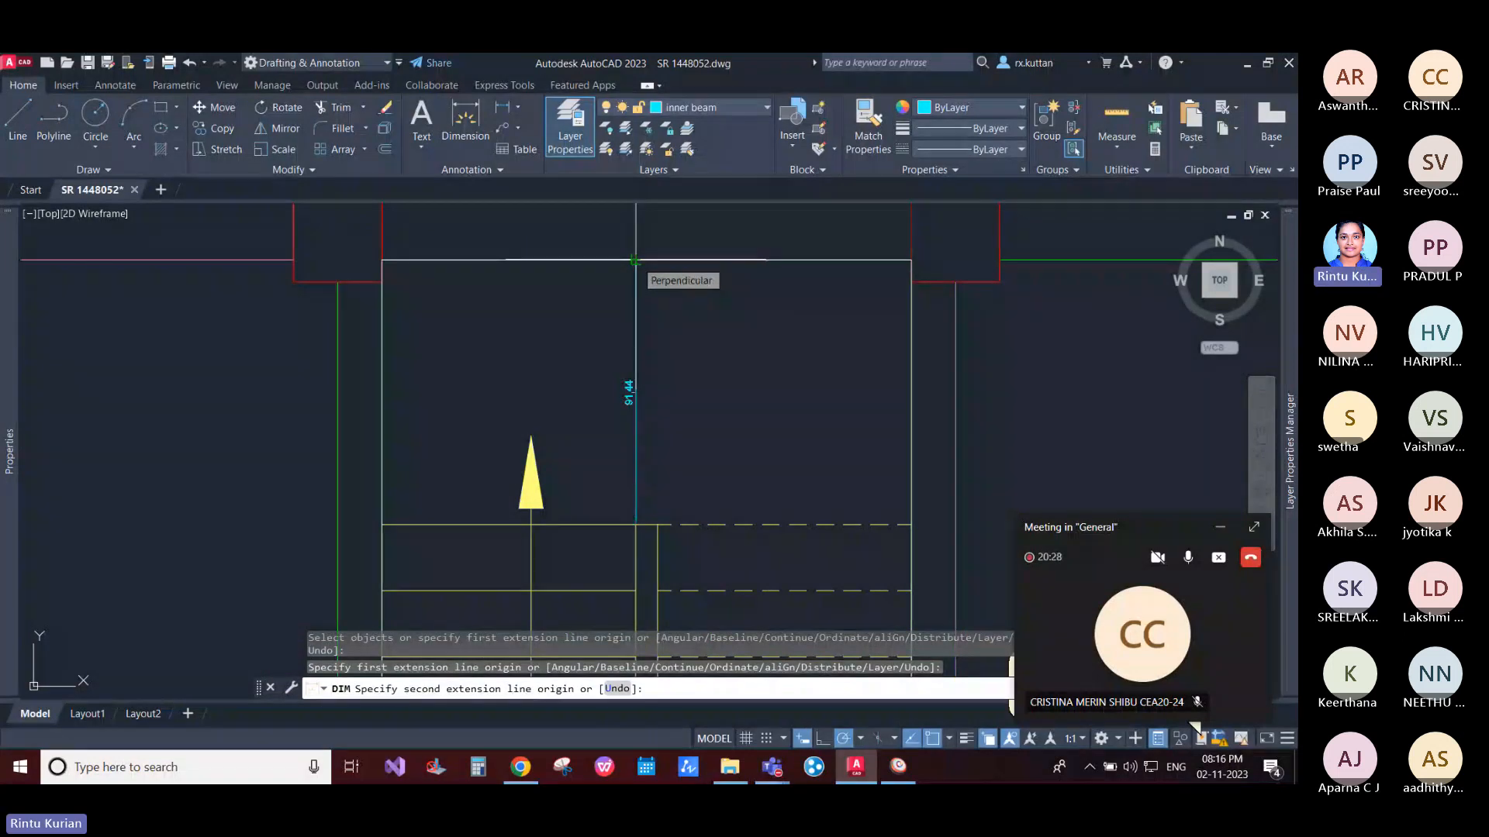
# Step: Switch back to Estimax and set the default Landing width to 91.44
pyautogui.hotkey('alt', 'Tab')
pyautogui.click(802, 281)
pyautogui.write('91.4')
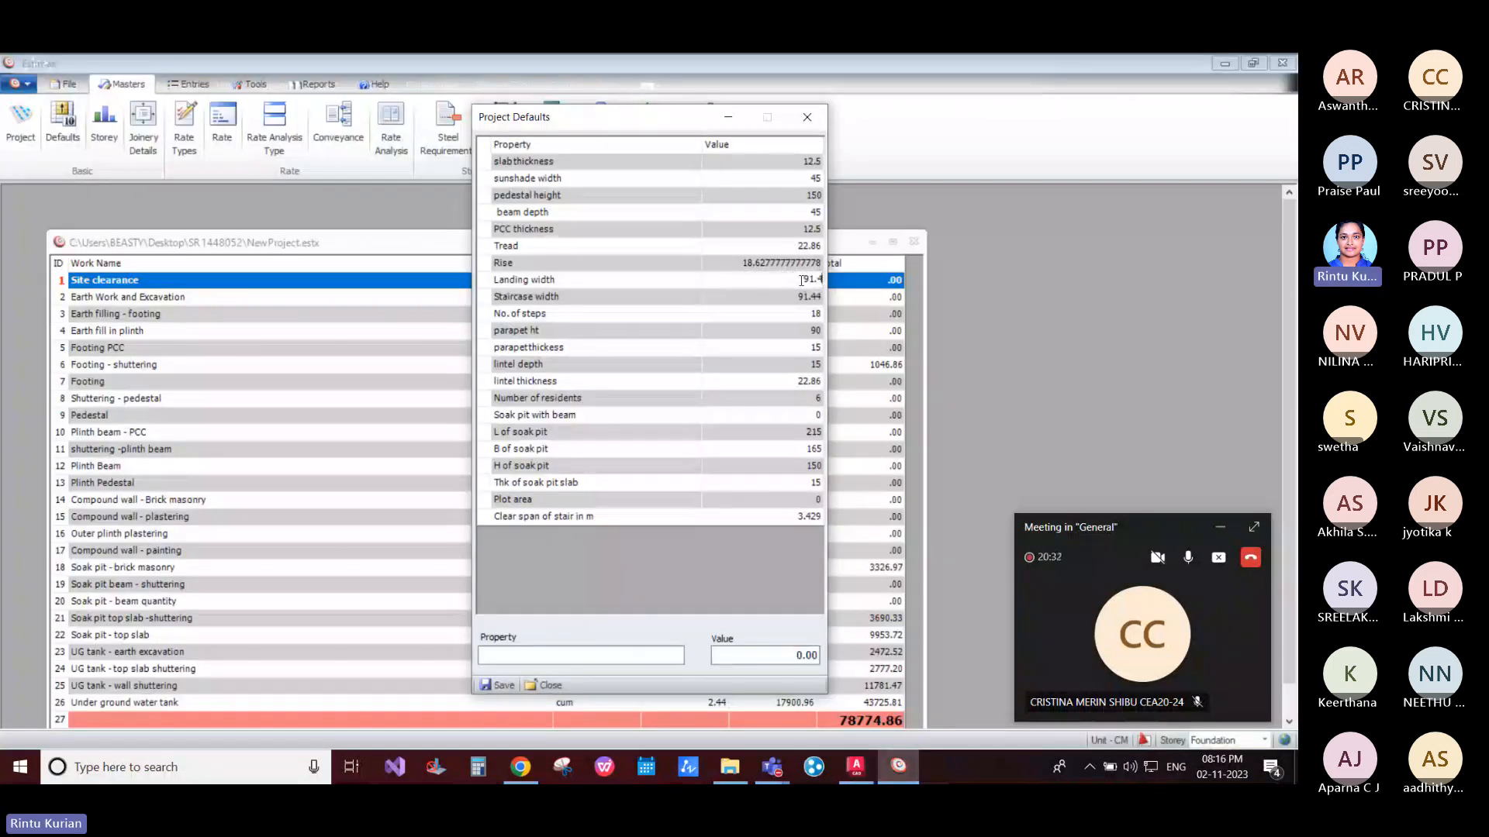
pyautogui.write('4')
pyautogui.press('Return')
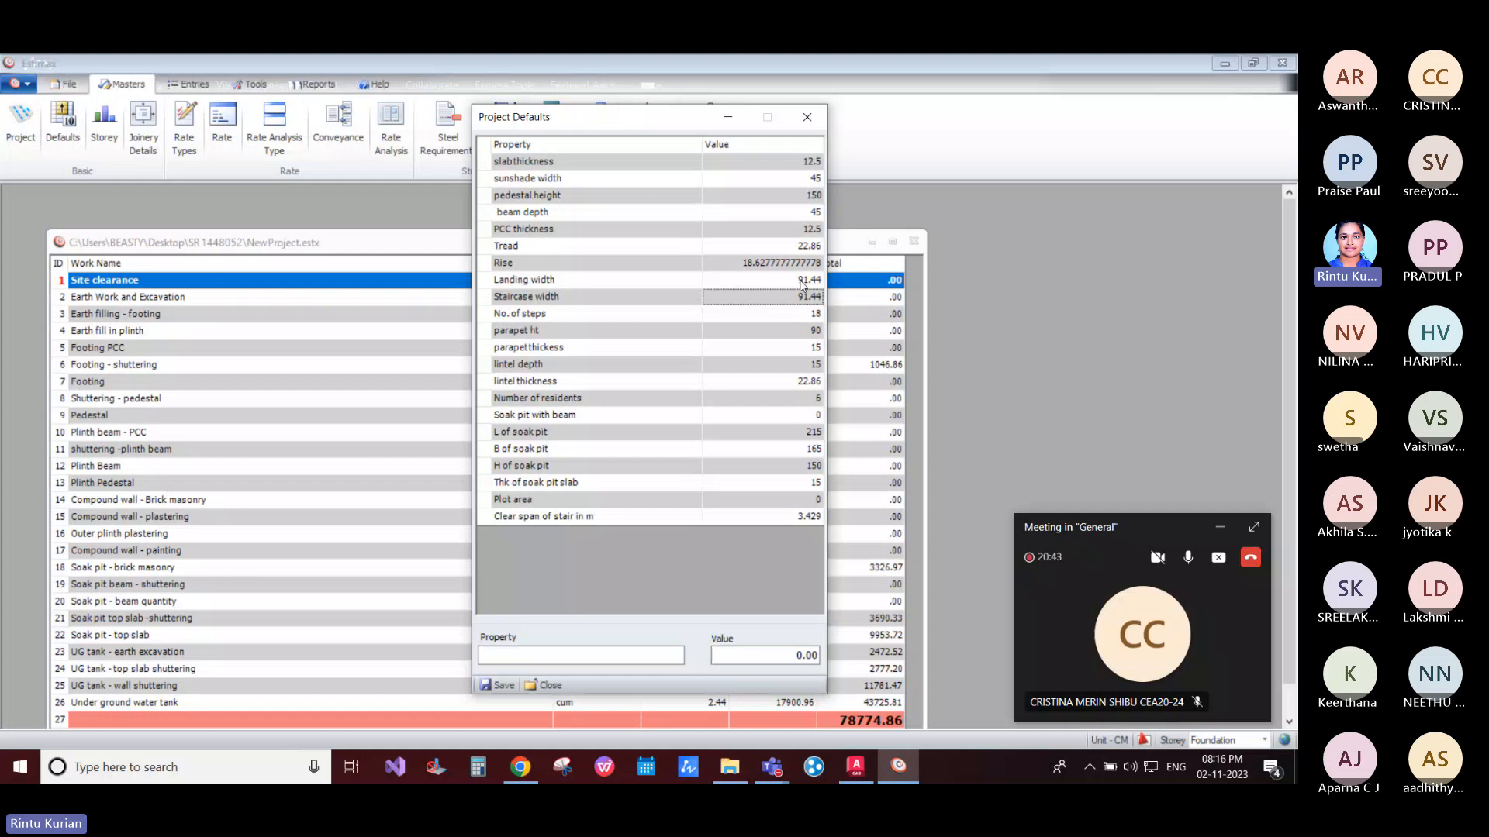
# Step: Switch to AutoCAD and count the tread lines of both stair flights by selecting them, including the bottom line of each flight
pyautogui.click(775, 314)
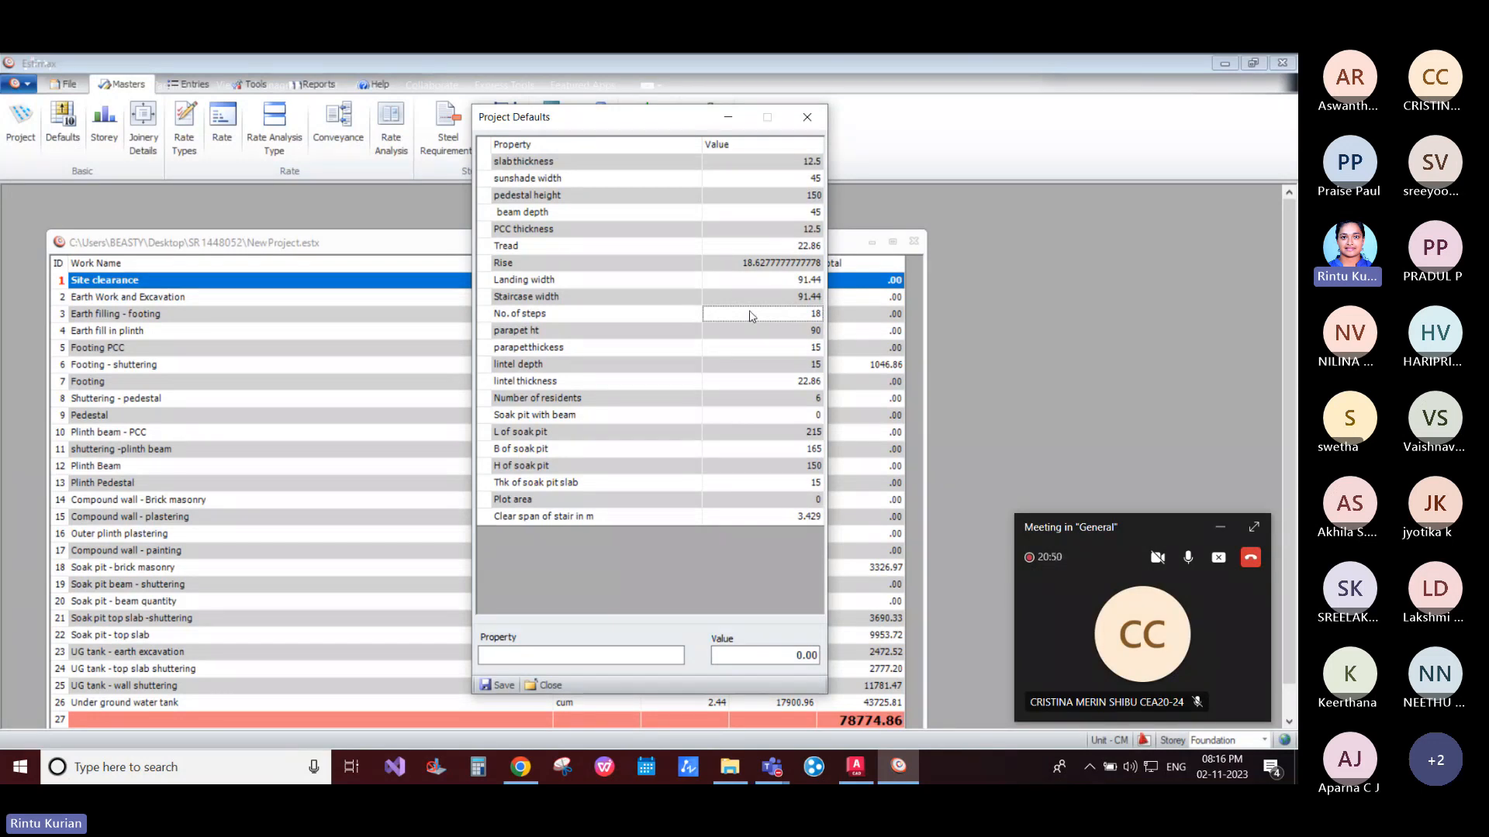
pyautogui.click(887, 771)
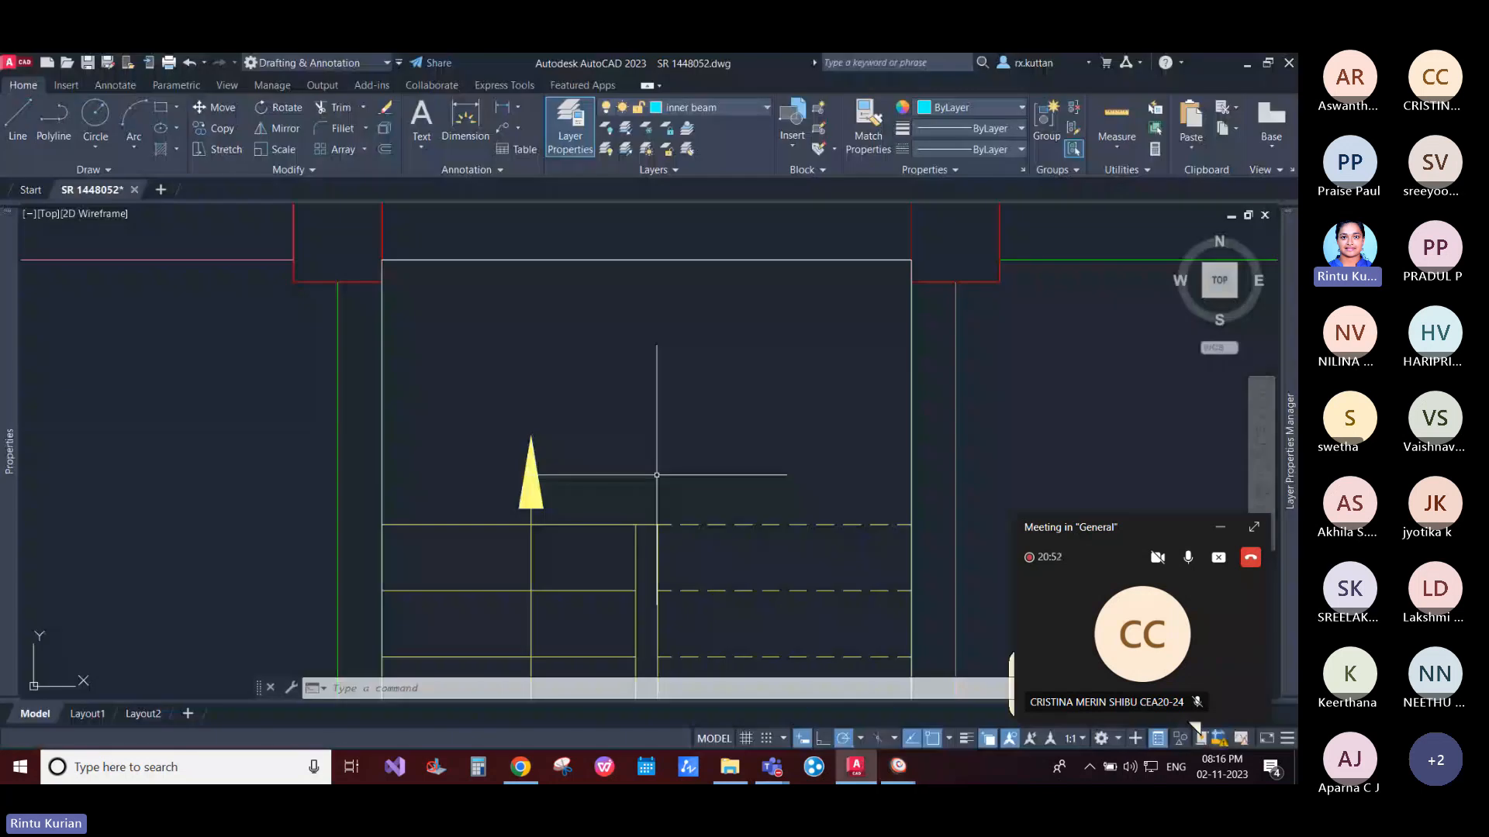
pyautogui.scroll(-3, 657, 474)
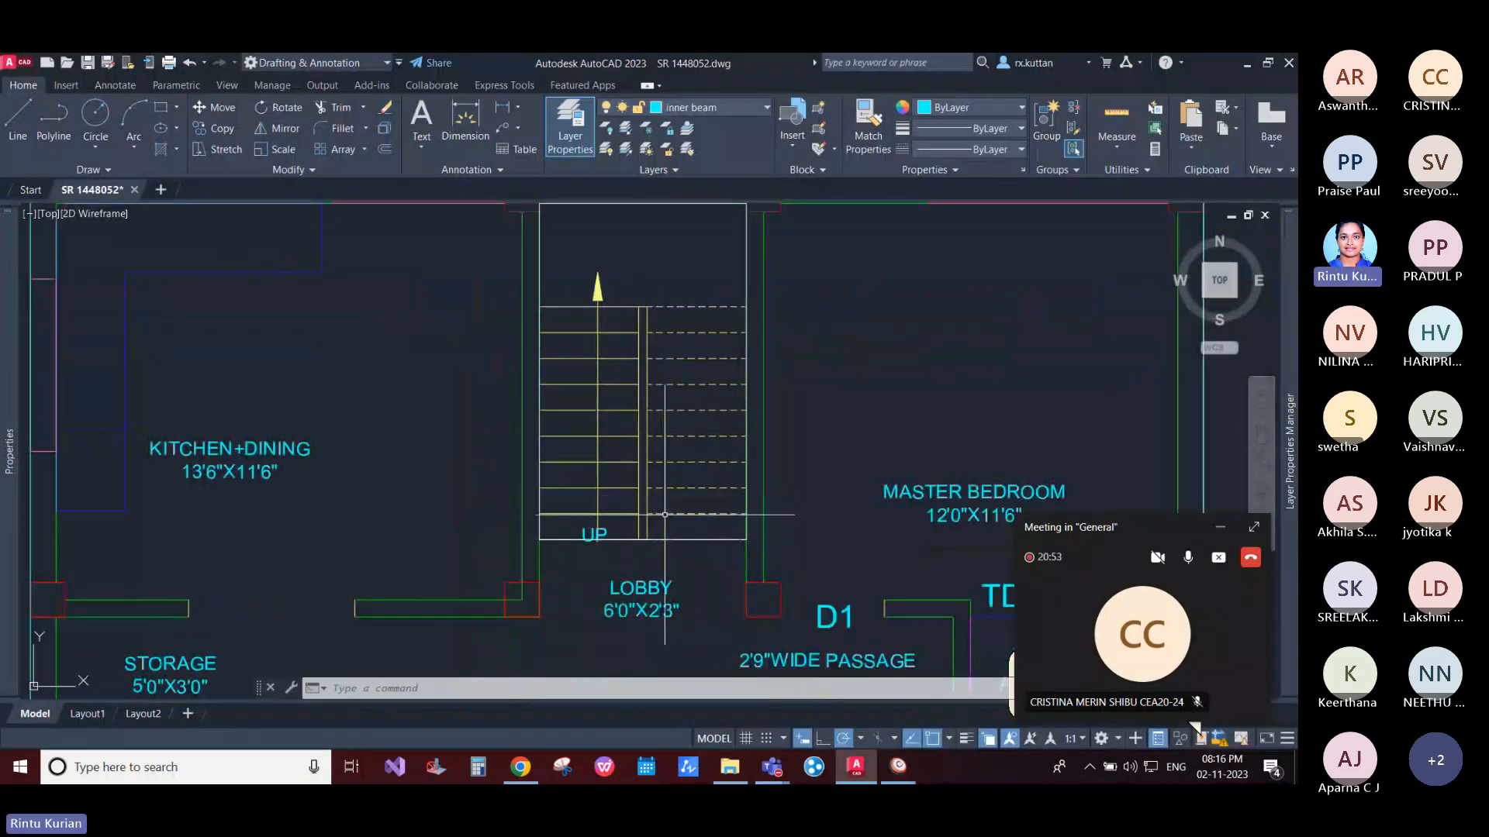
pyautogui.click(664, 527)
pyautogui.click(662, 297)
pyautogui.click(625, 514)
pyautogui.click(624, 529)
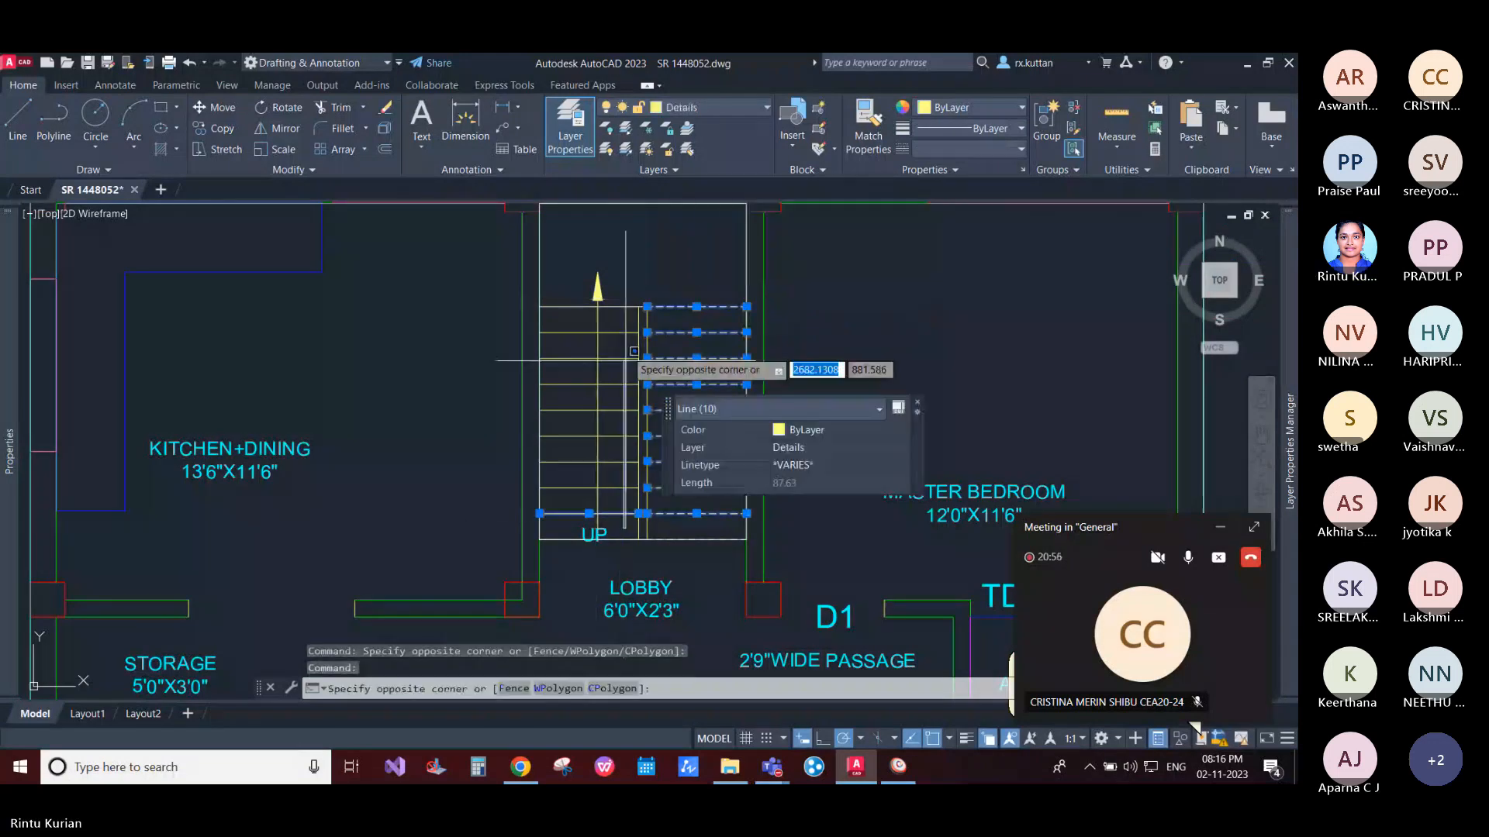
pyautogui.click(629, 284)
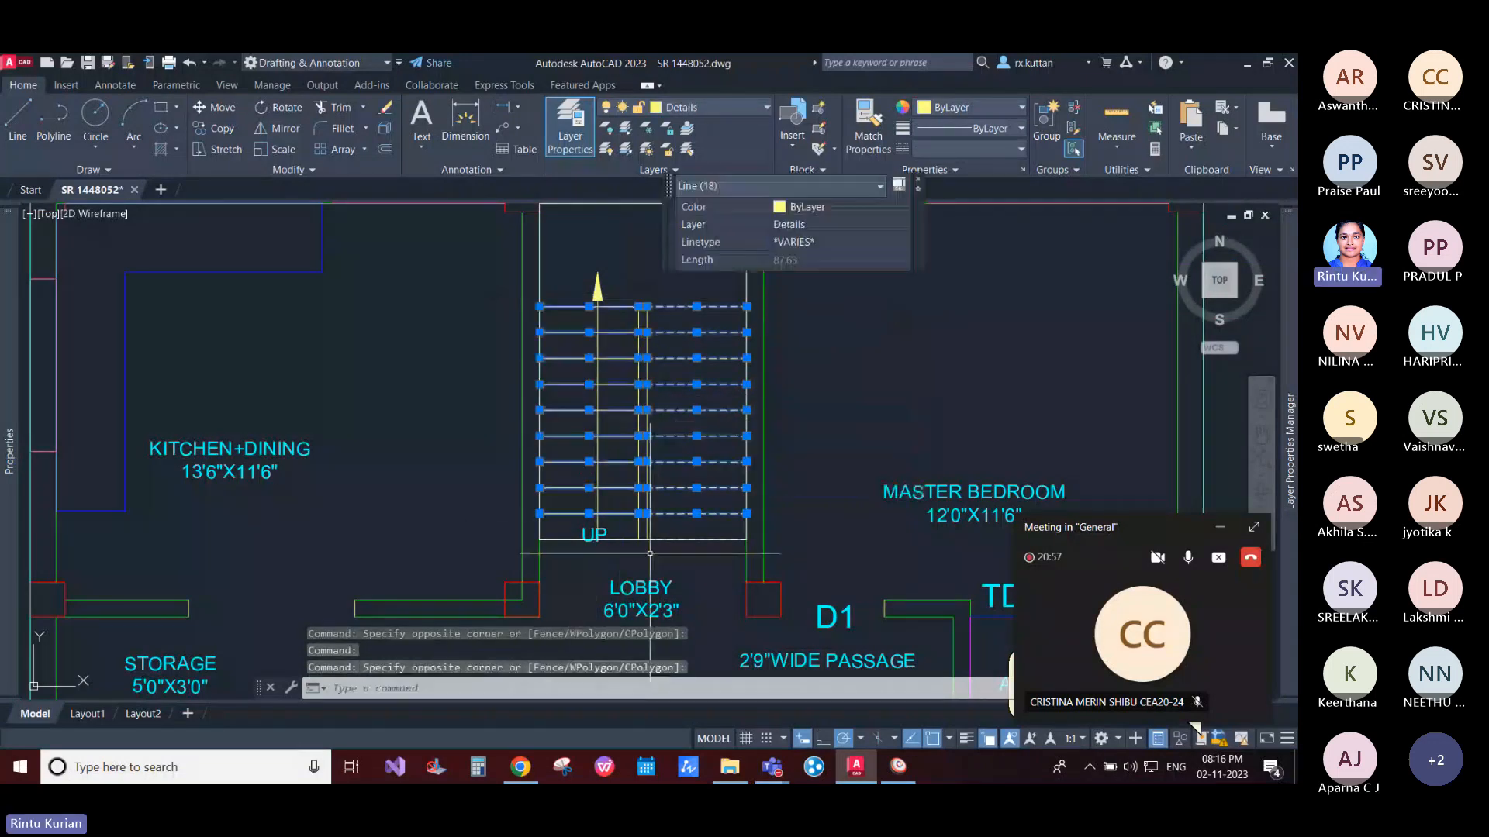
pyautogui.click(623, 539)
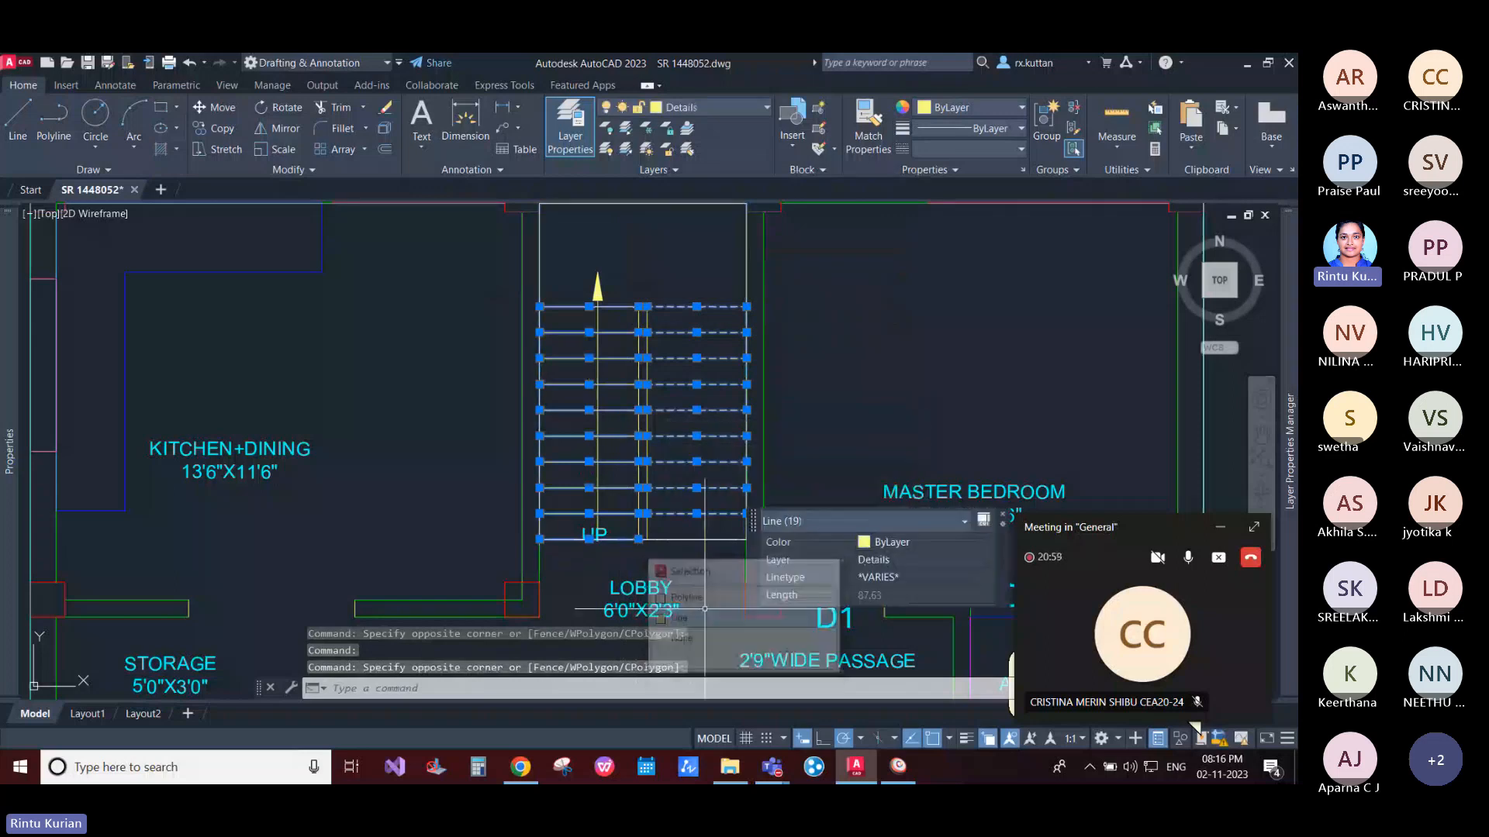
pyautogui.click(687, 540)
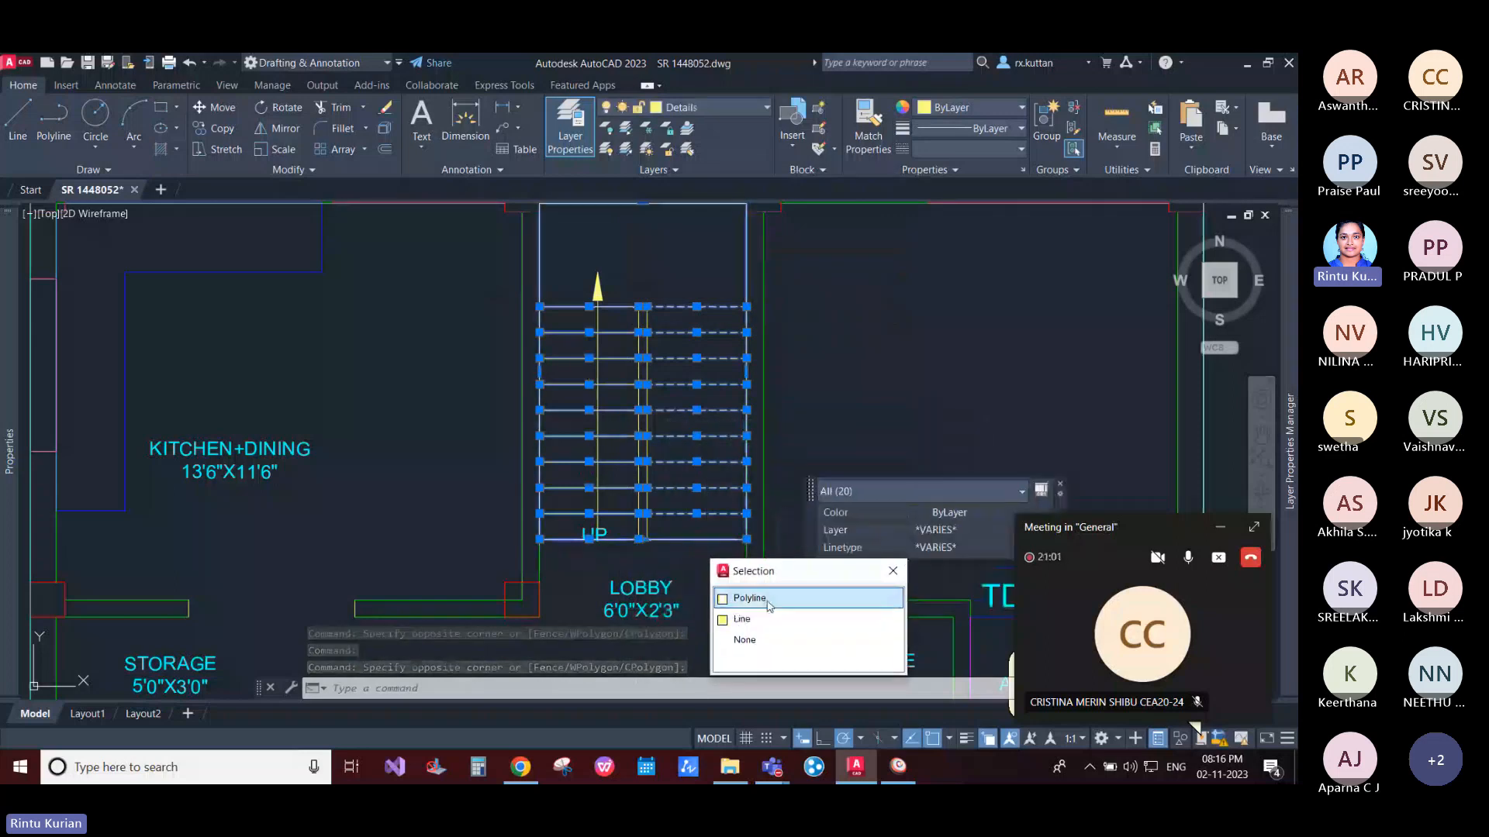
pyautogui.click(766, 620)
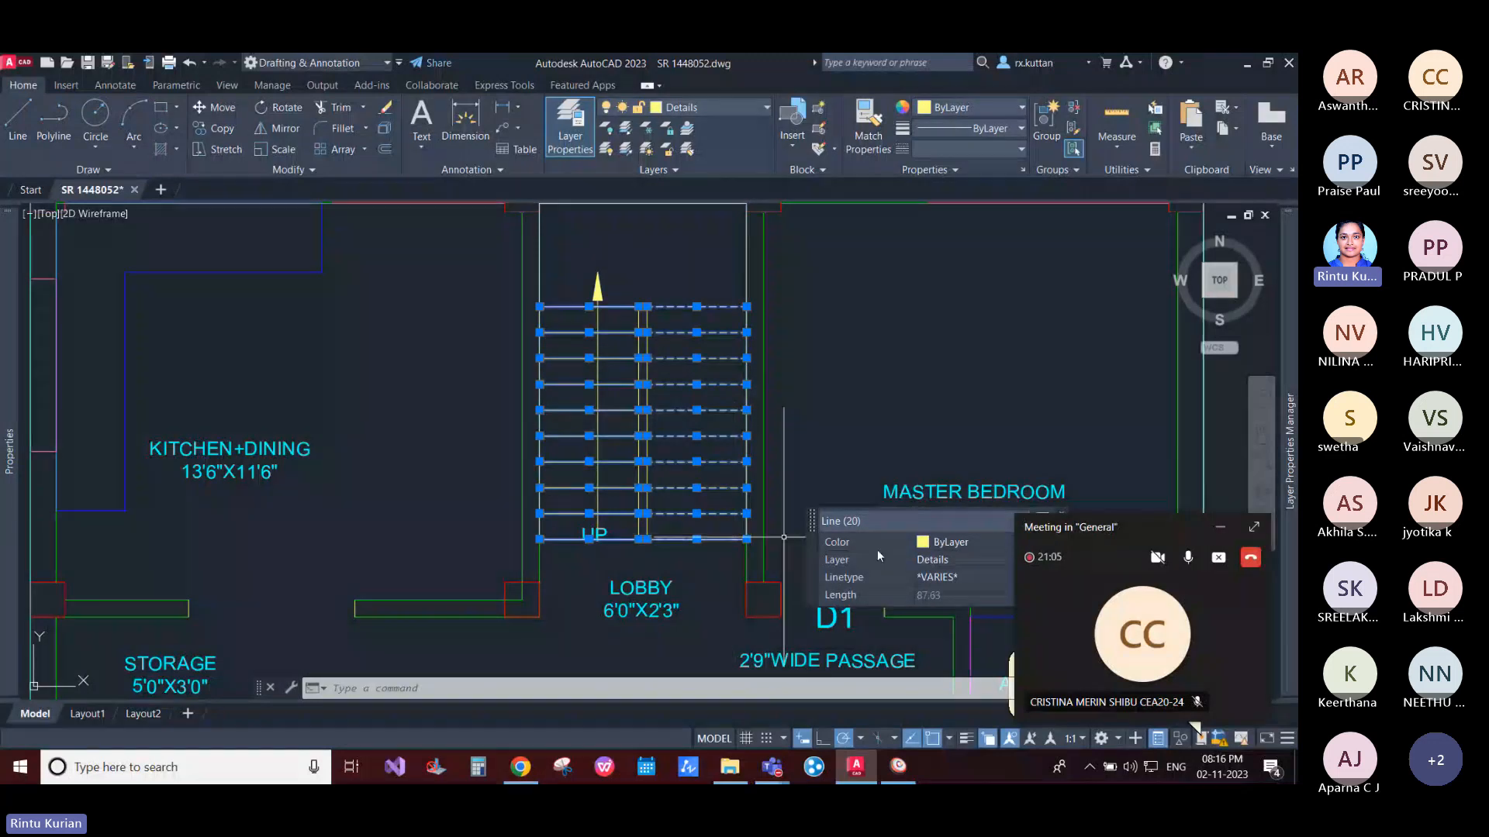
# Step: Switch back to Estimax and set the default No. of steps to 20
pyautogui.click(898, 766)
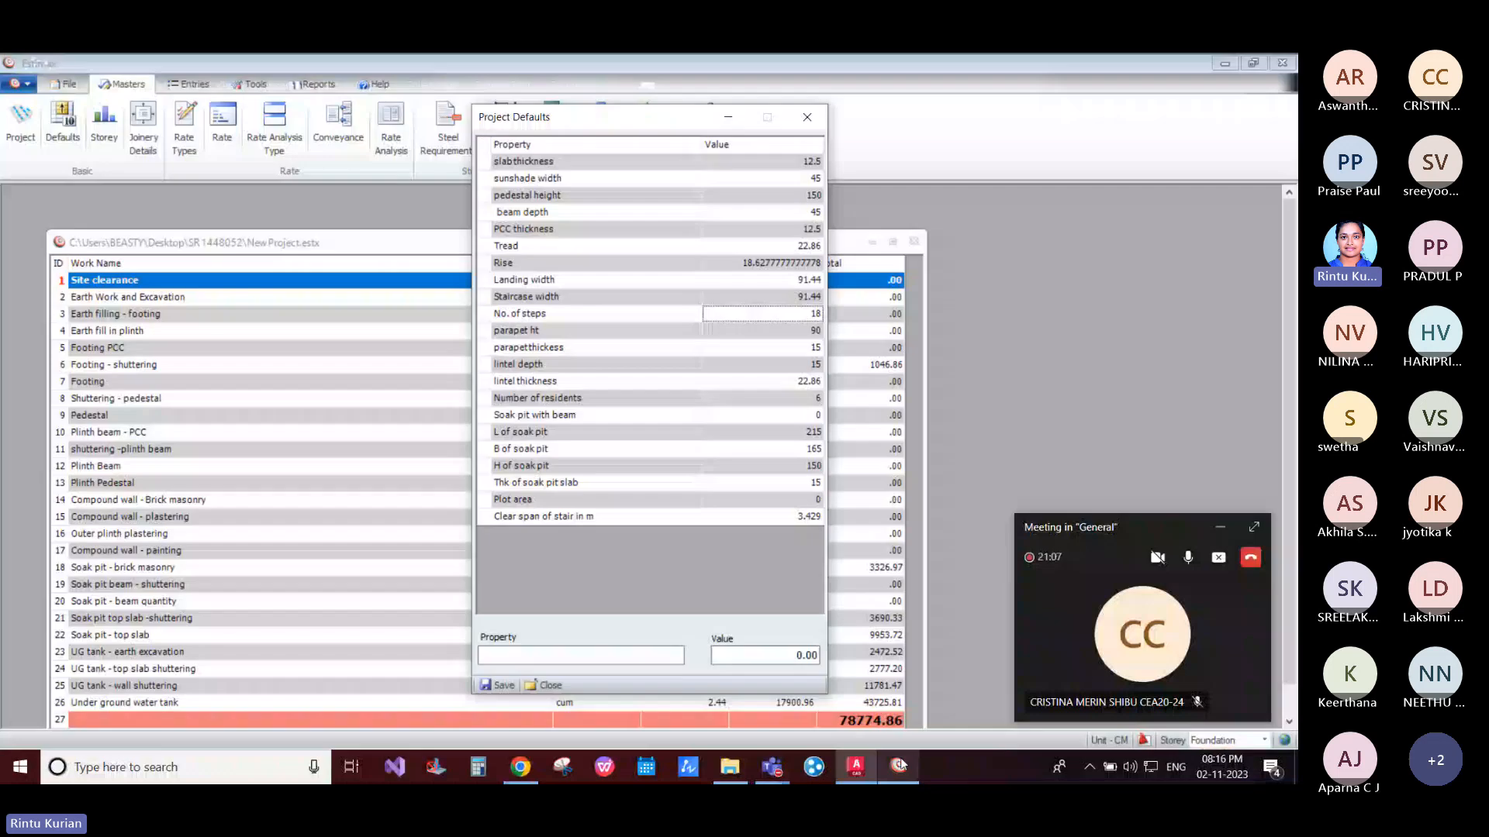
pyautogui.click(789, 316)
pyautogui.write('26')
pyautogui.press('Return')
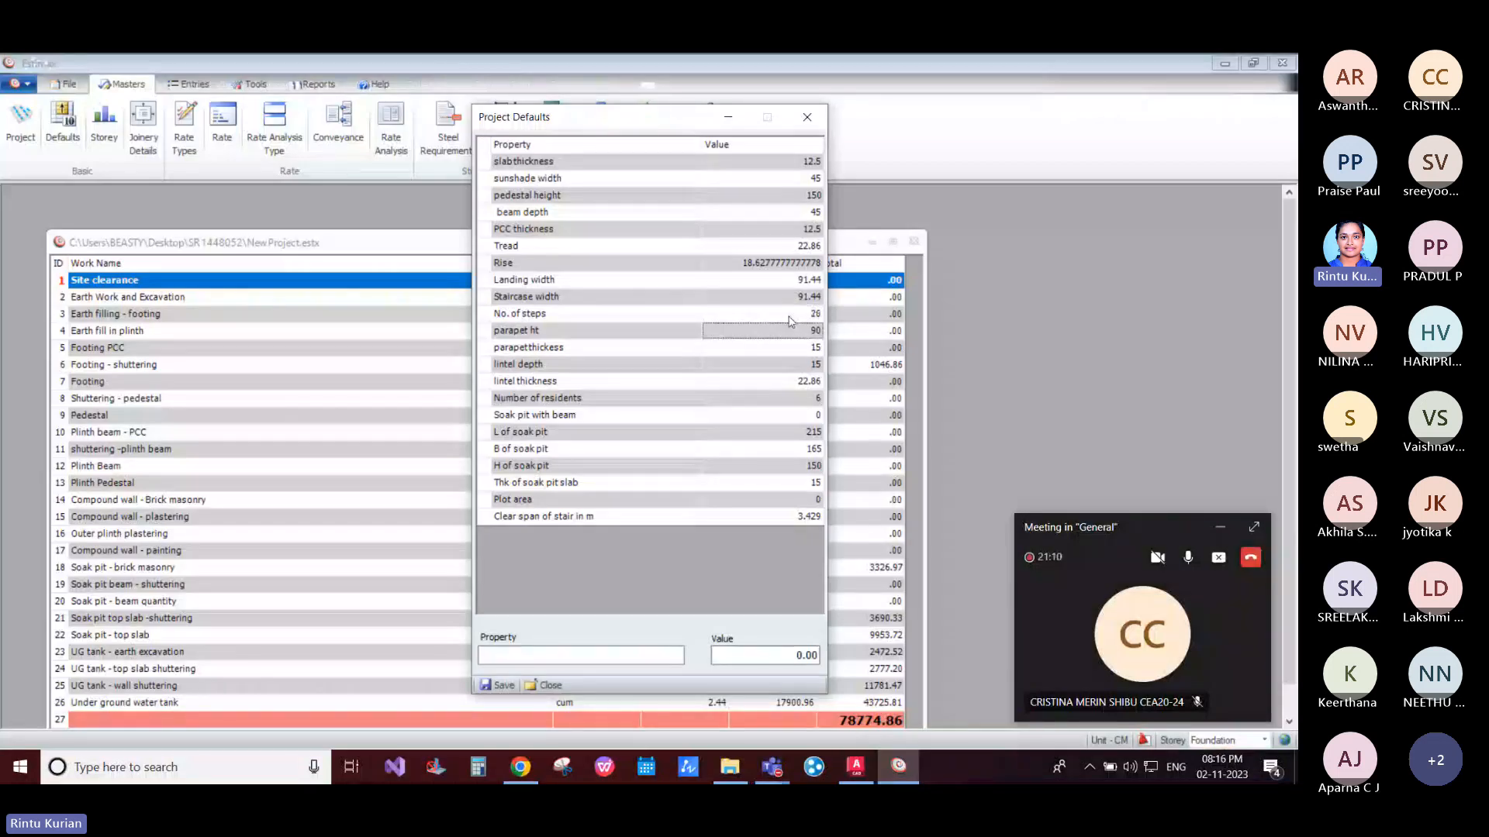
# Step: Open the Calculator and divide 310 by 20 to work out the stair rise
pyautogui.click(480, 768)
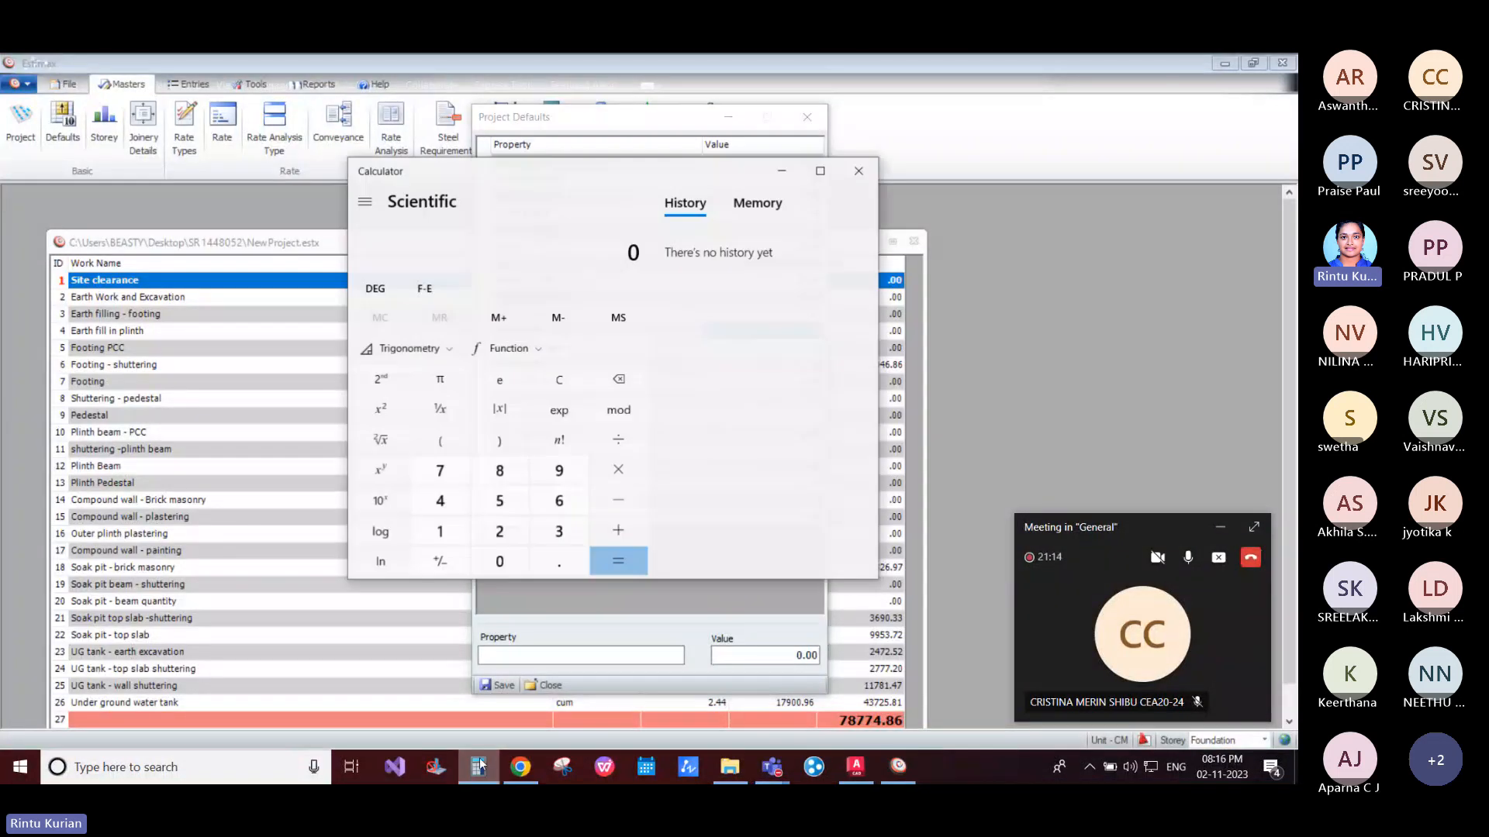
pyautogui.write('3')
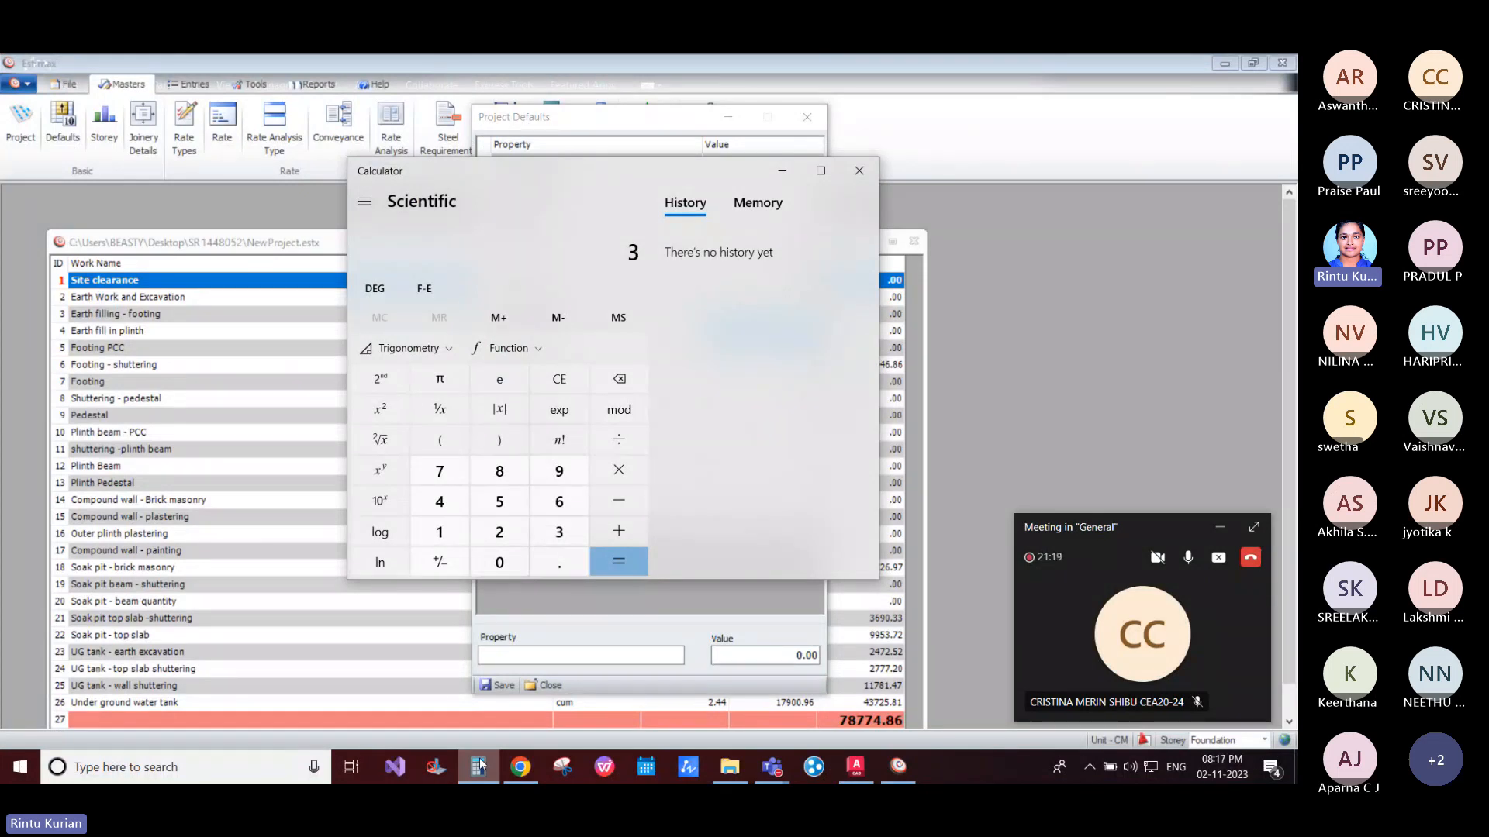
pyautogui.write('10')
pyautogui.write('/2')
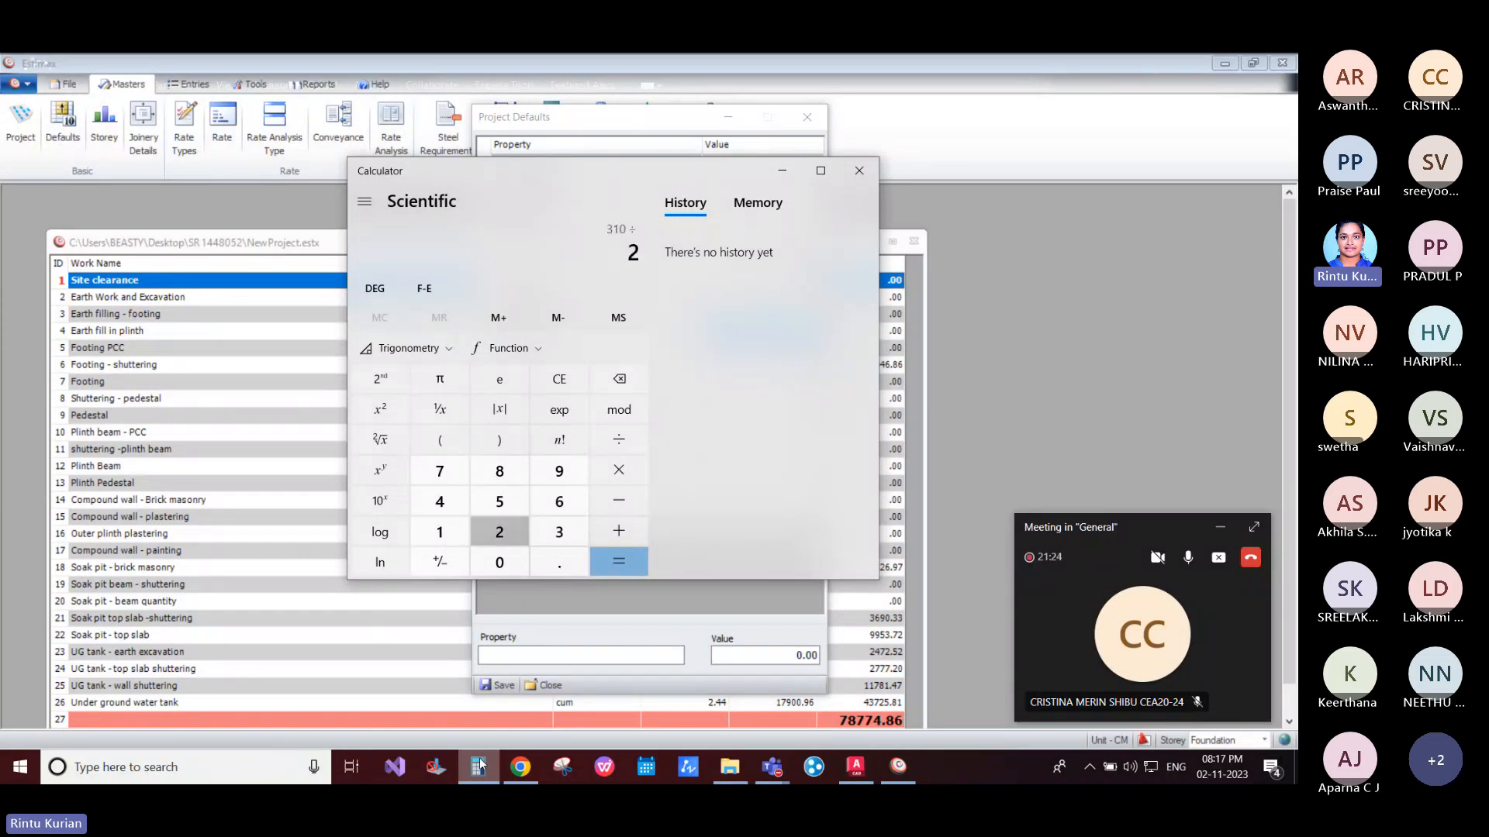
pyautogui.write('0')
pyautogui.press('Return')
# Step: Return to the project defaults in Estimax and set the Rise to 15.5
pyautogui.click(668, 602)
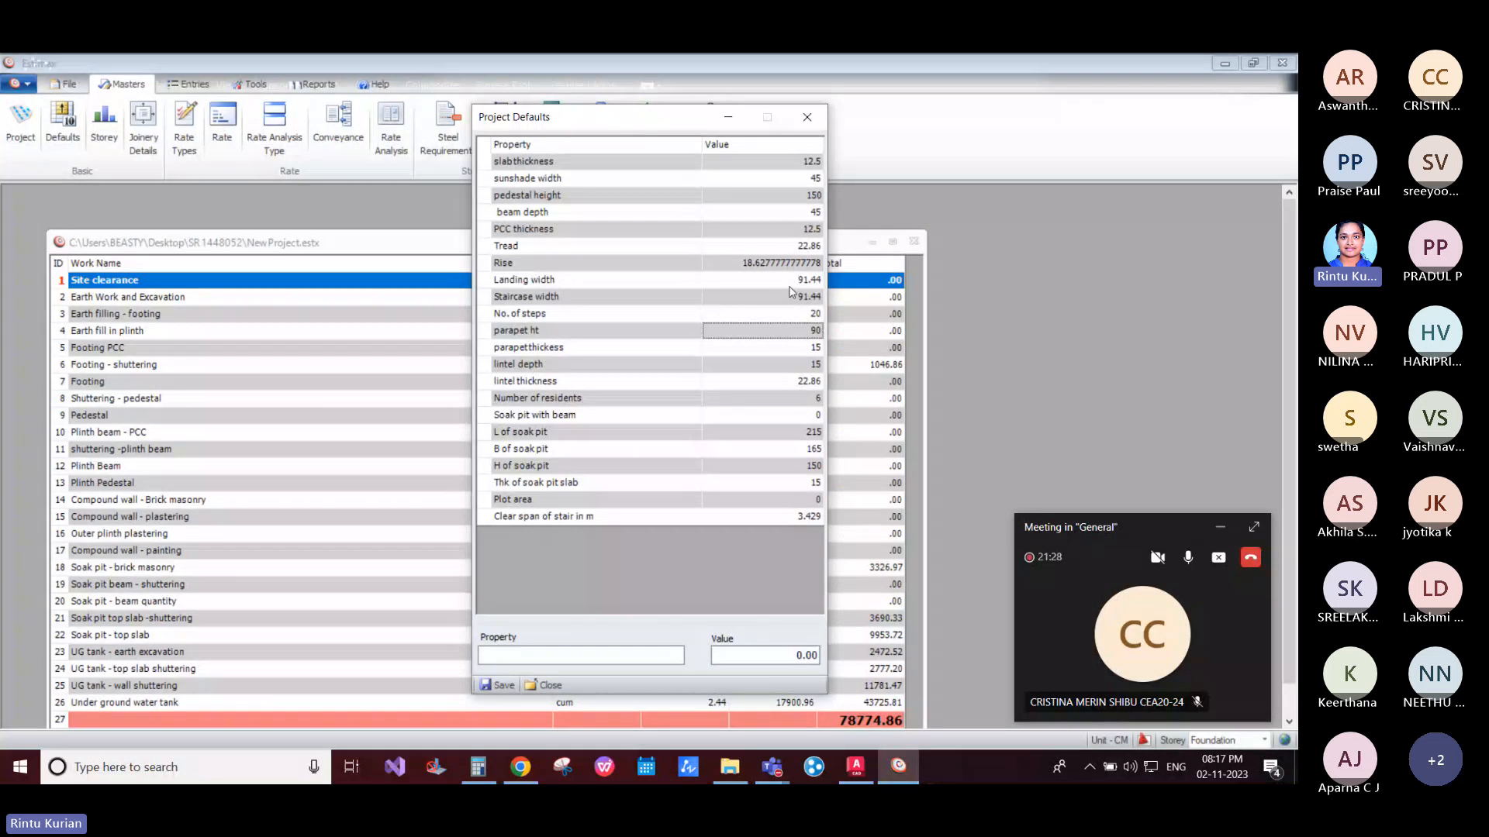
pyautogui.click(775, 264)
pyautogui.write('15.5')
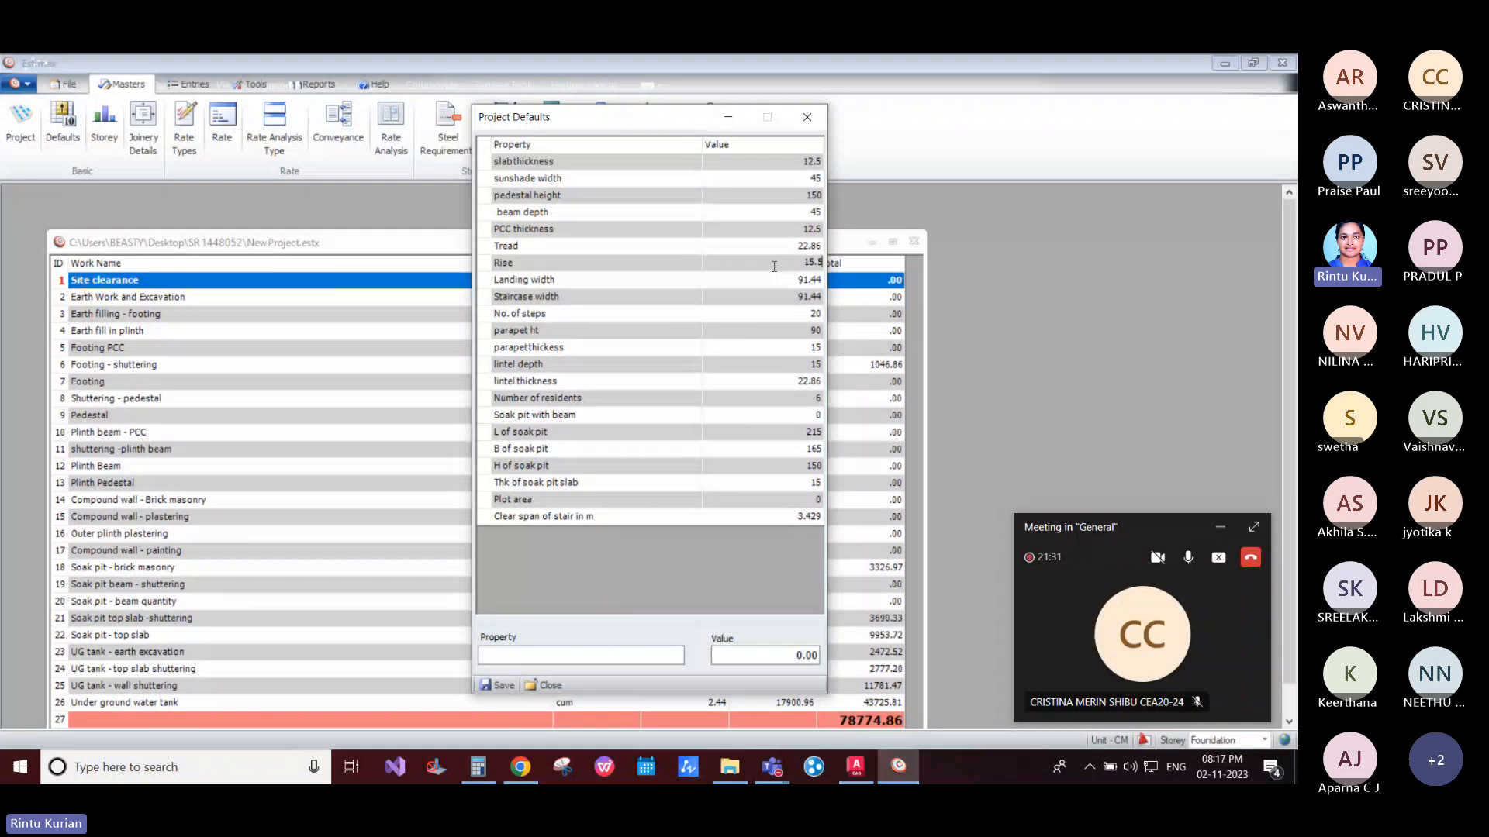
pyautogui.press('Return')
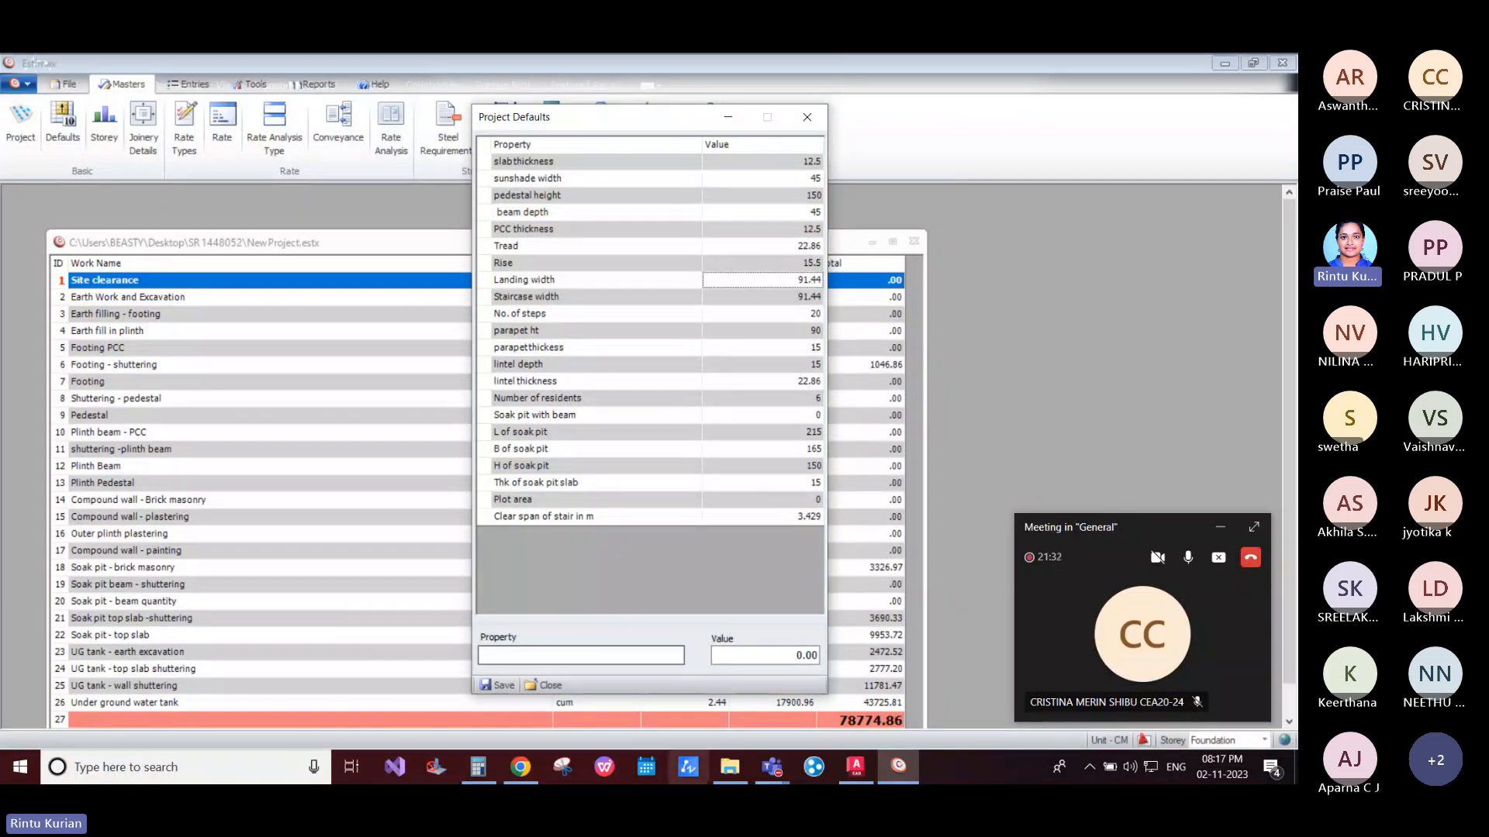
# Step: Capture the project defaults window with the Snipping Tool and minimize the capture
pyautogui.click(556, 776)
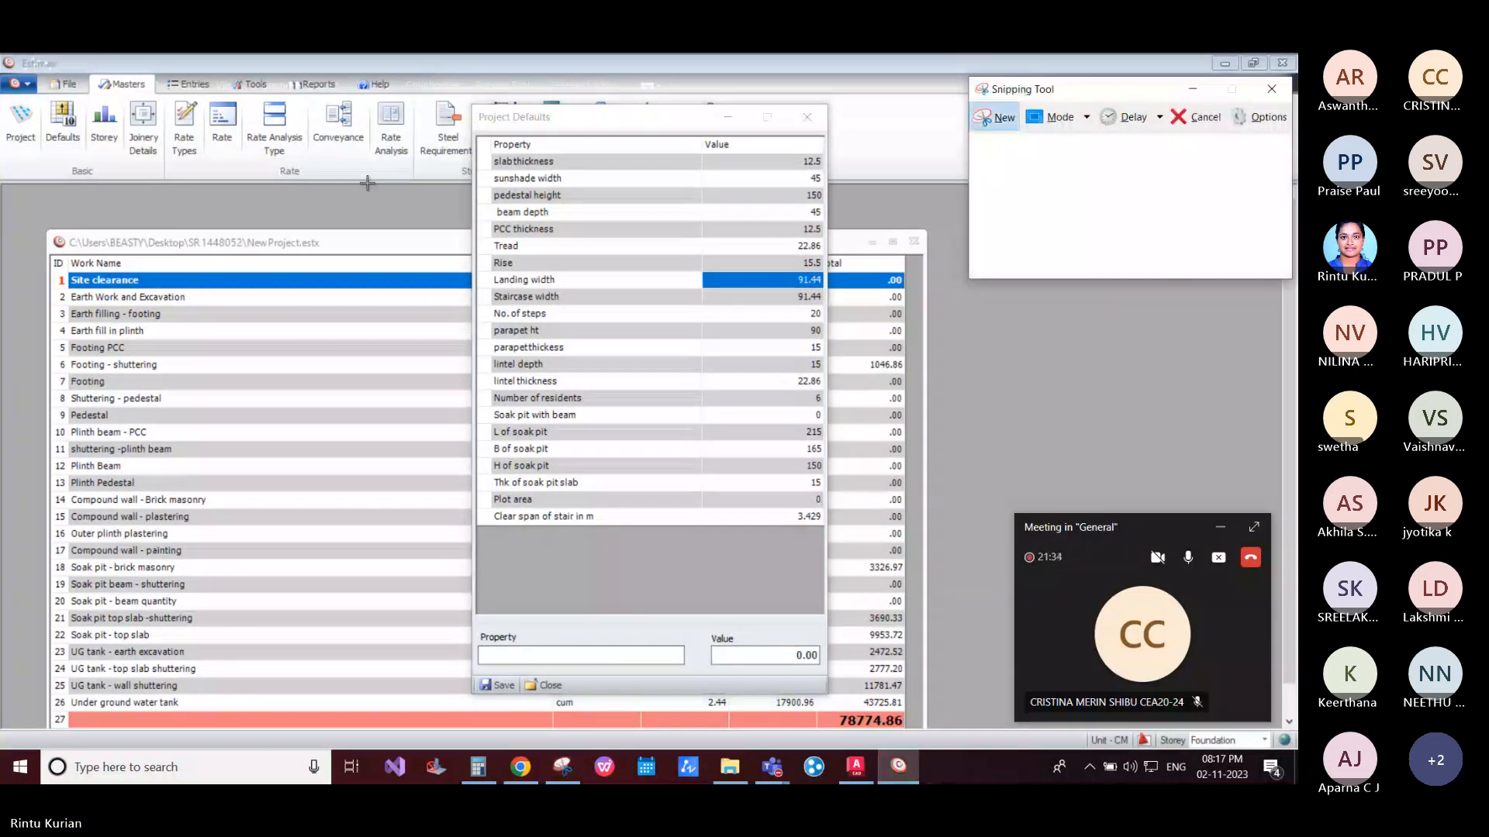
pyautogui.click(994, 116)
pyautogui.moveTo(486, 124); pyautogui.dragTo(828, 712)
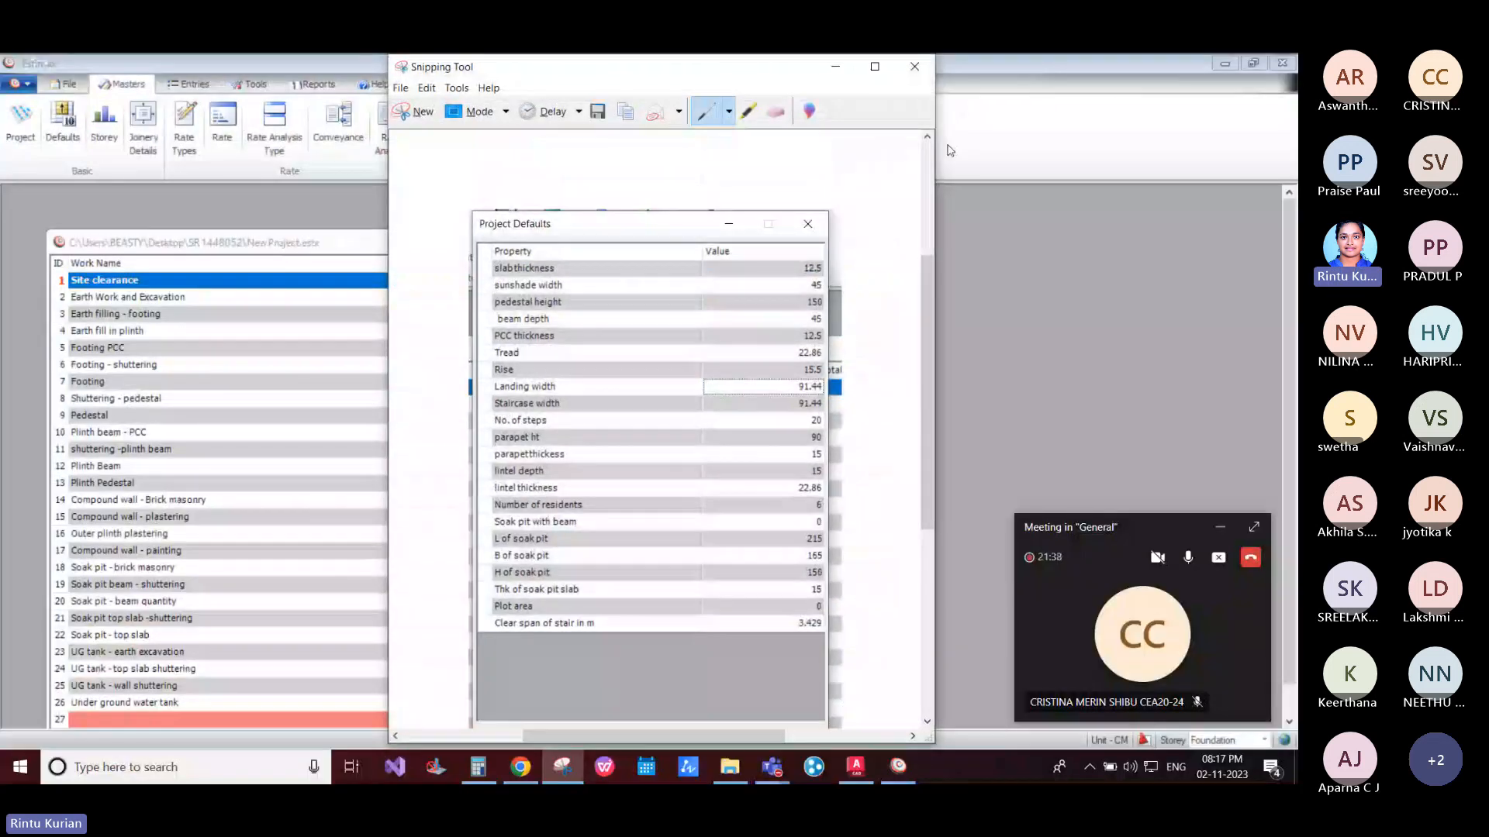
pyautogui.click(836, 68)
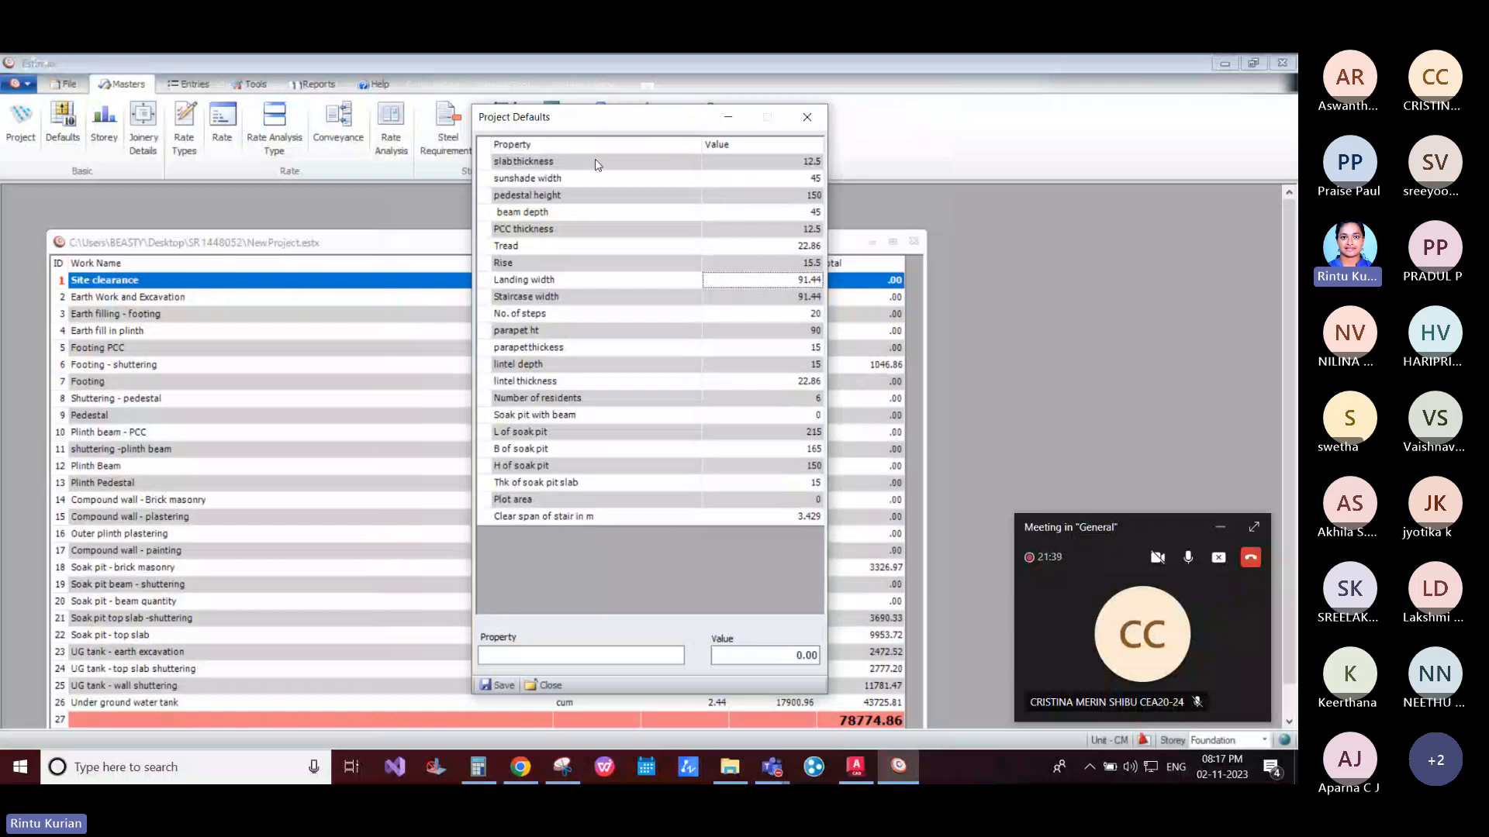
# Step: Review the No. of steps, parapet thickness and lintel thickness values in the project defaults
pyautogui.click(765, 316)
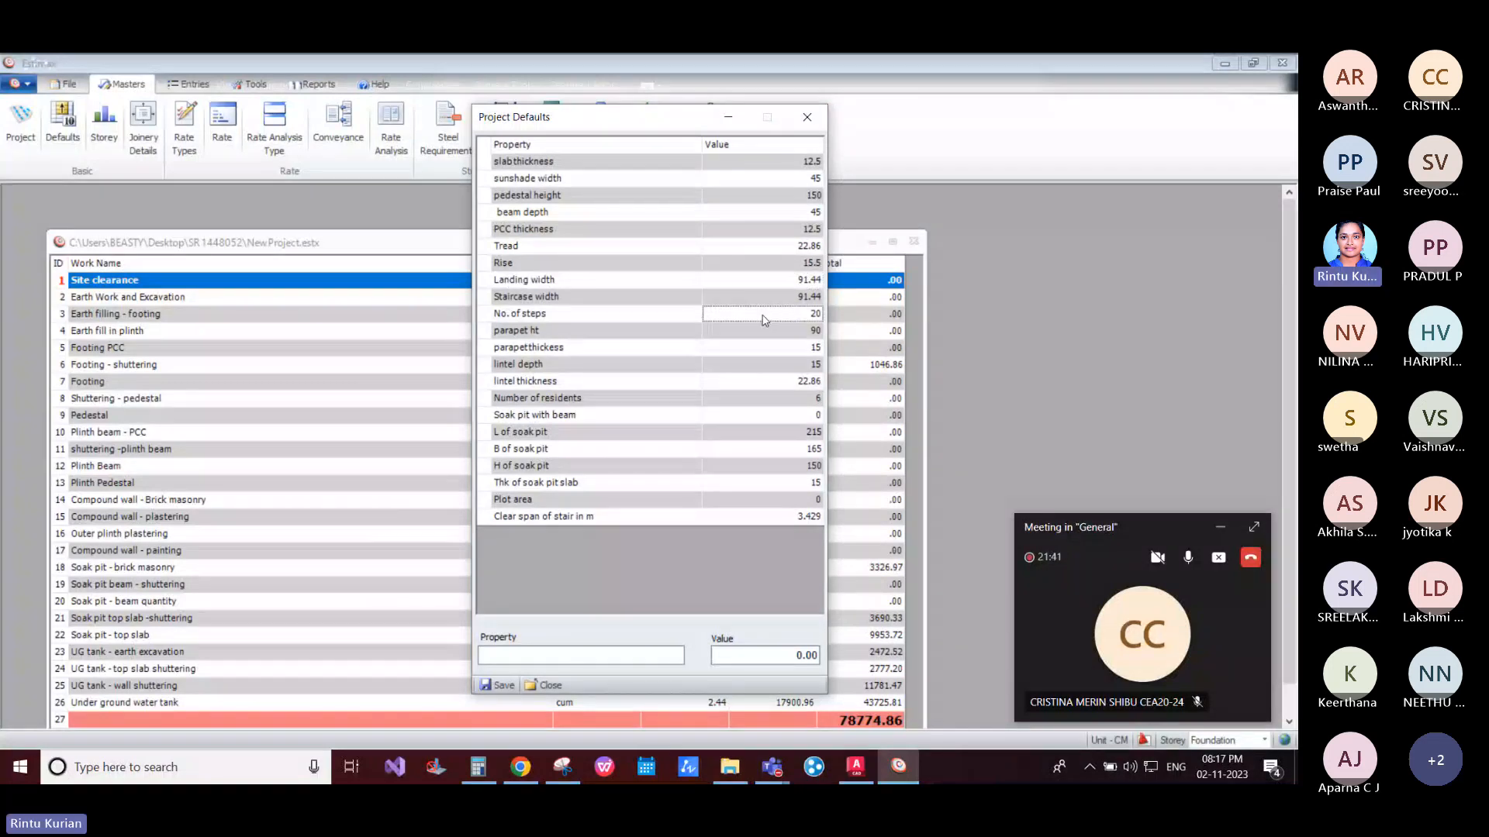
pyautogui.click(765, 348)
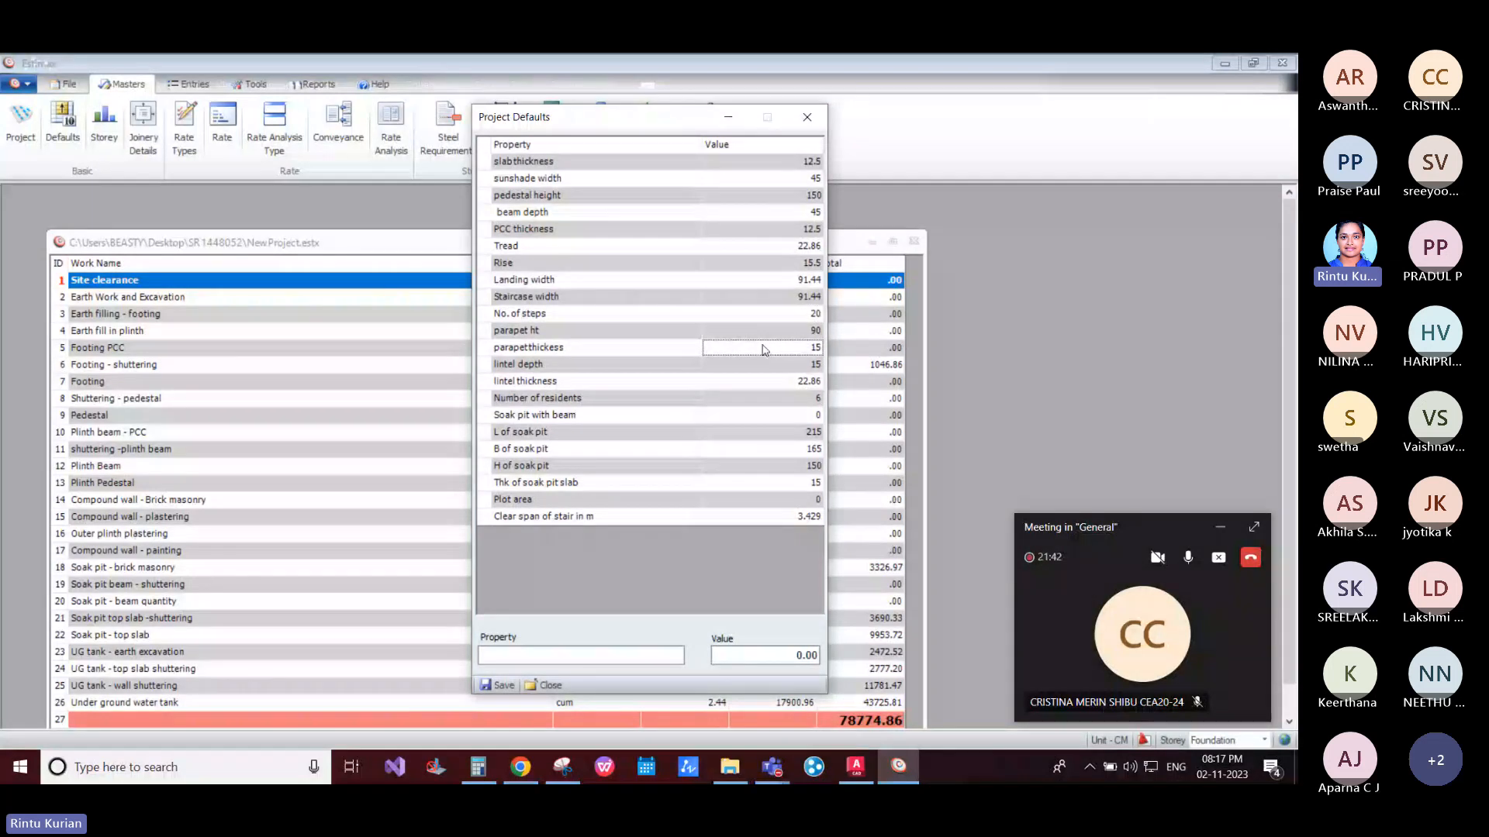
pyautogui.click(758, 380)
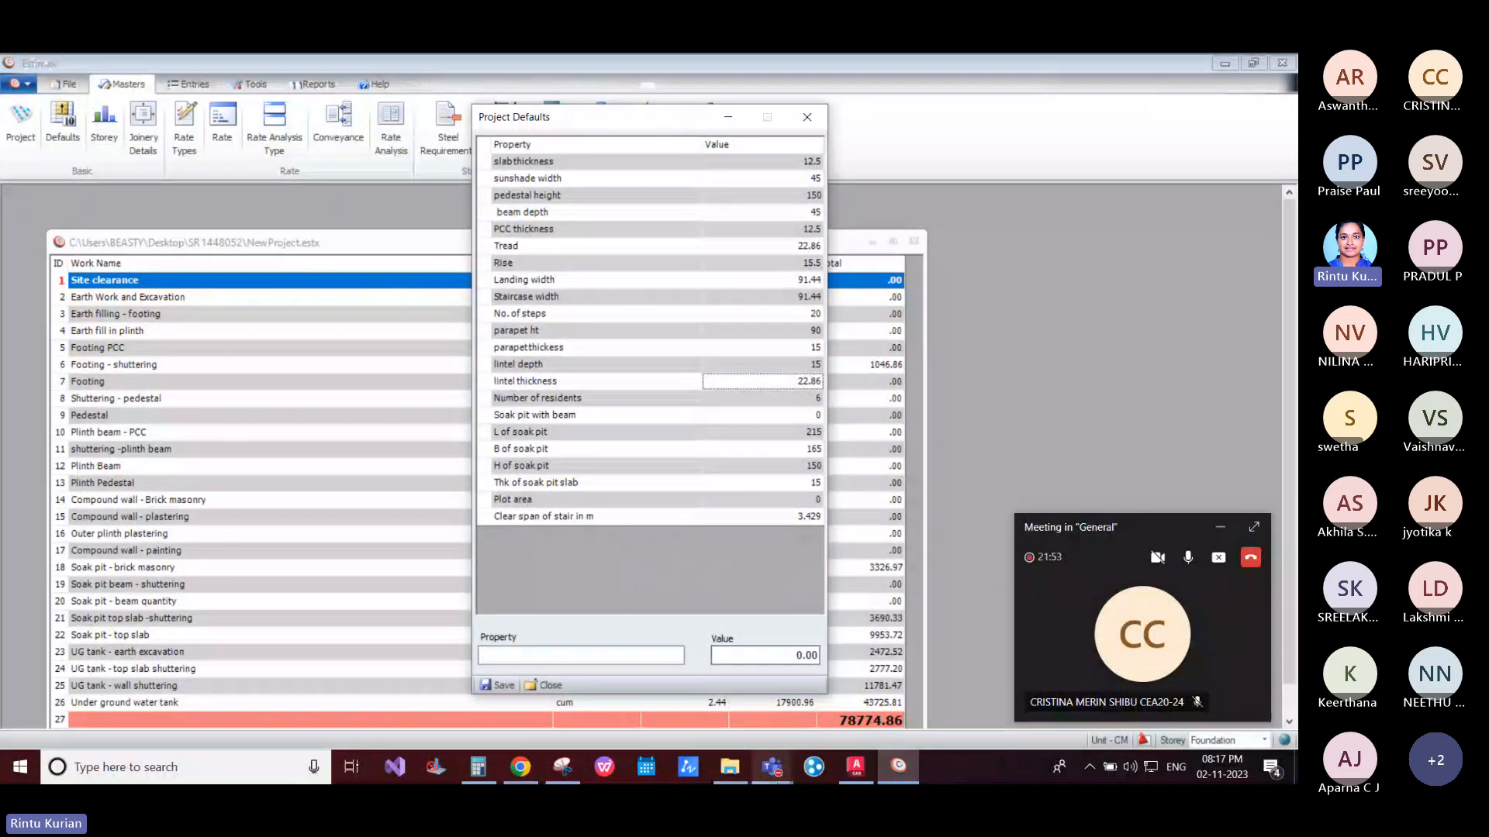
# Step: Open the DE Data Collection Sheet from the project folder and review its floor height, excavation, slab, column, sunshade and water tank answers
pyautogui.moveTo(729, 767)
pyautogui.click(729, 729)
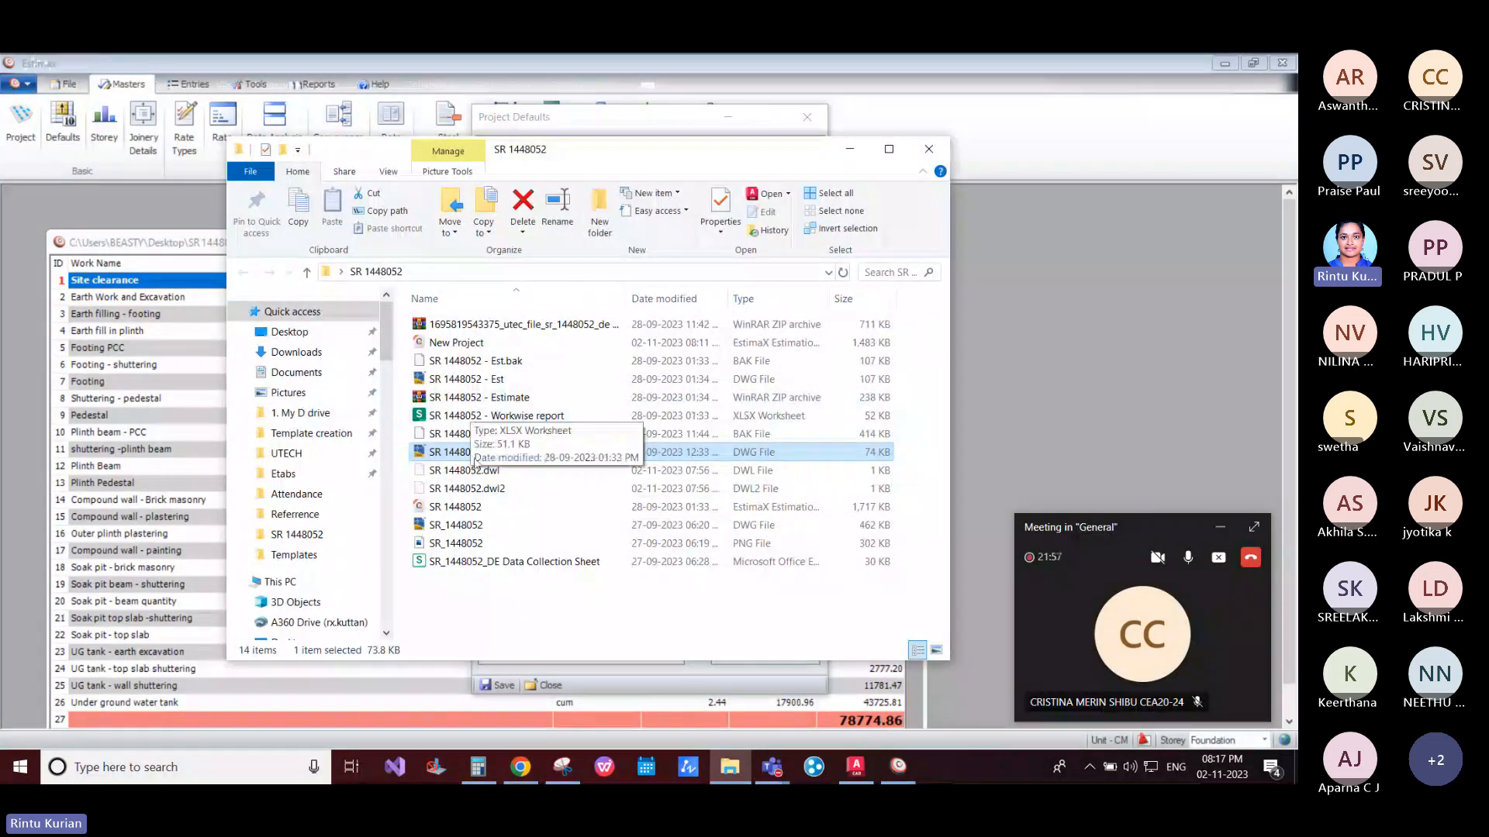
pyautogui.click(463, 561)
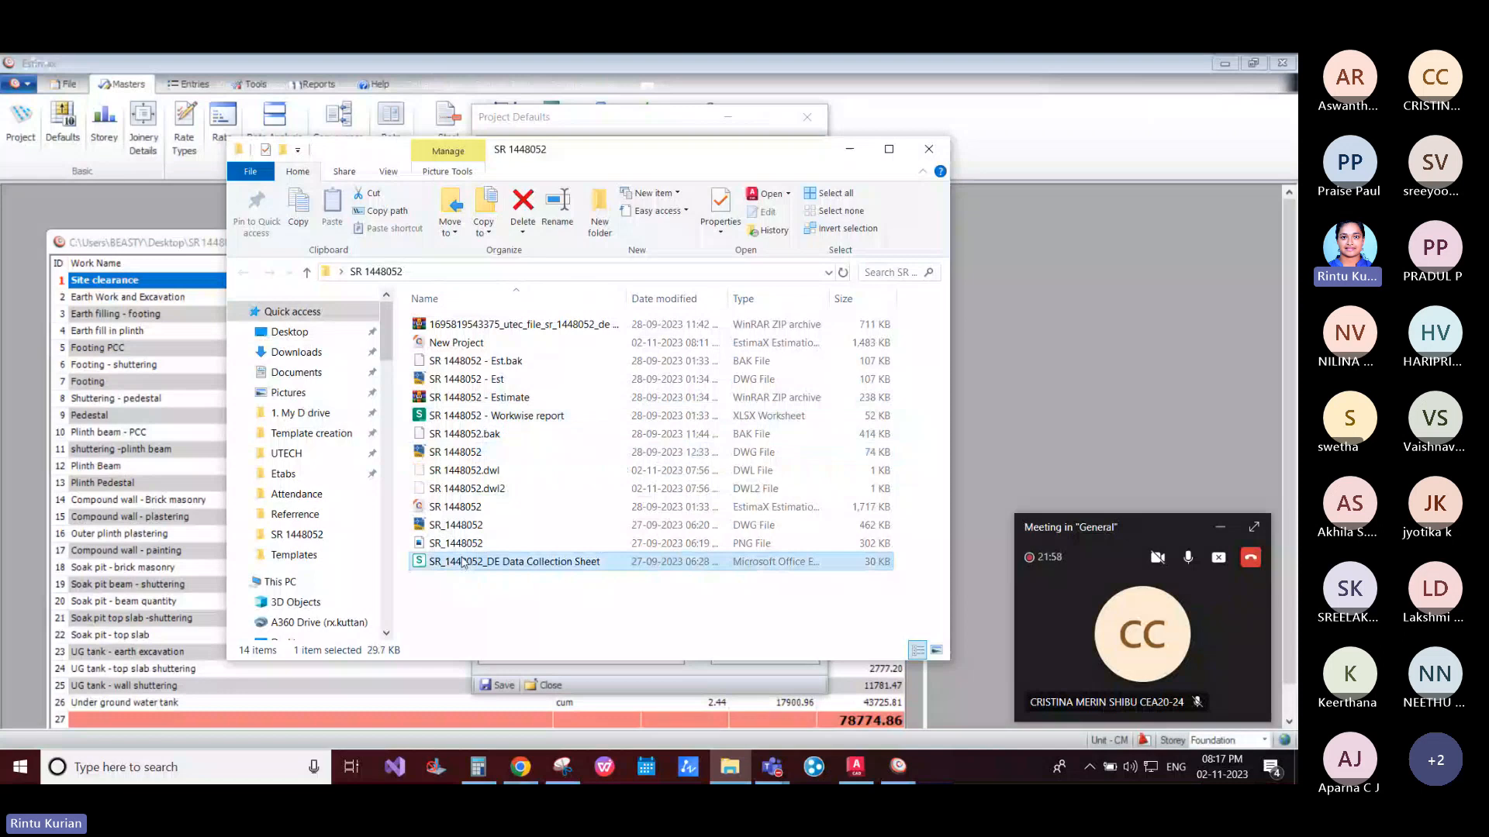
pyautogui.doubleClick(463, 561)
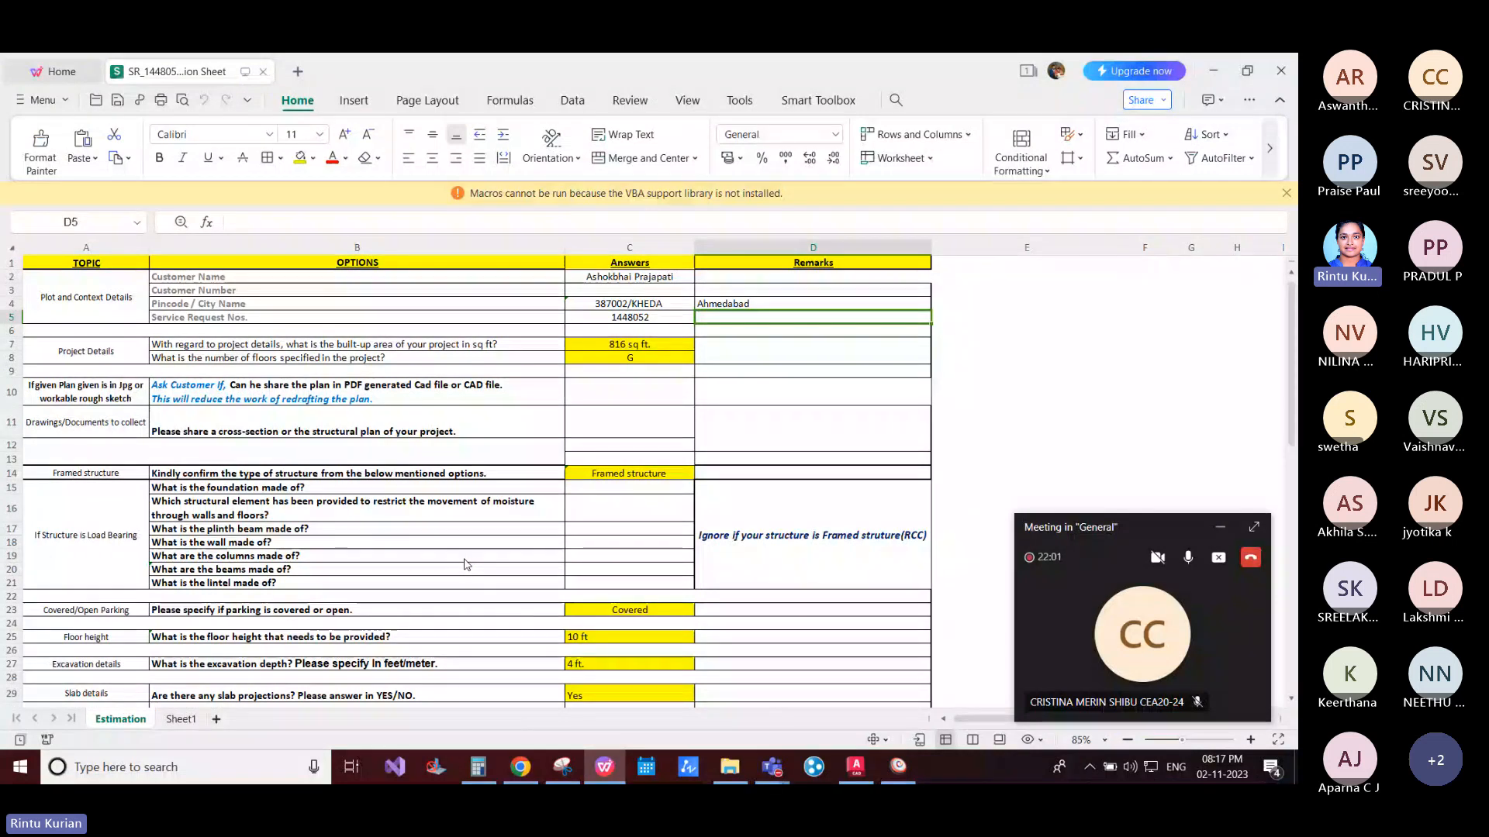
pyautogui.scroll(-3, 495, 539)
pyautogui.scroll(-2, 481, 512)
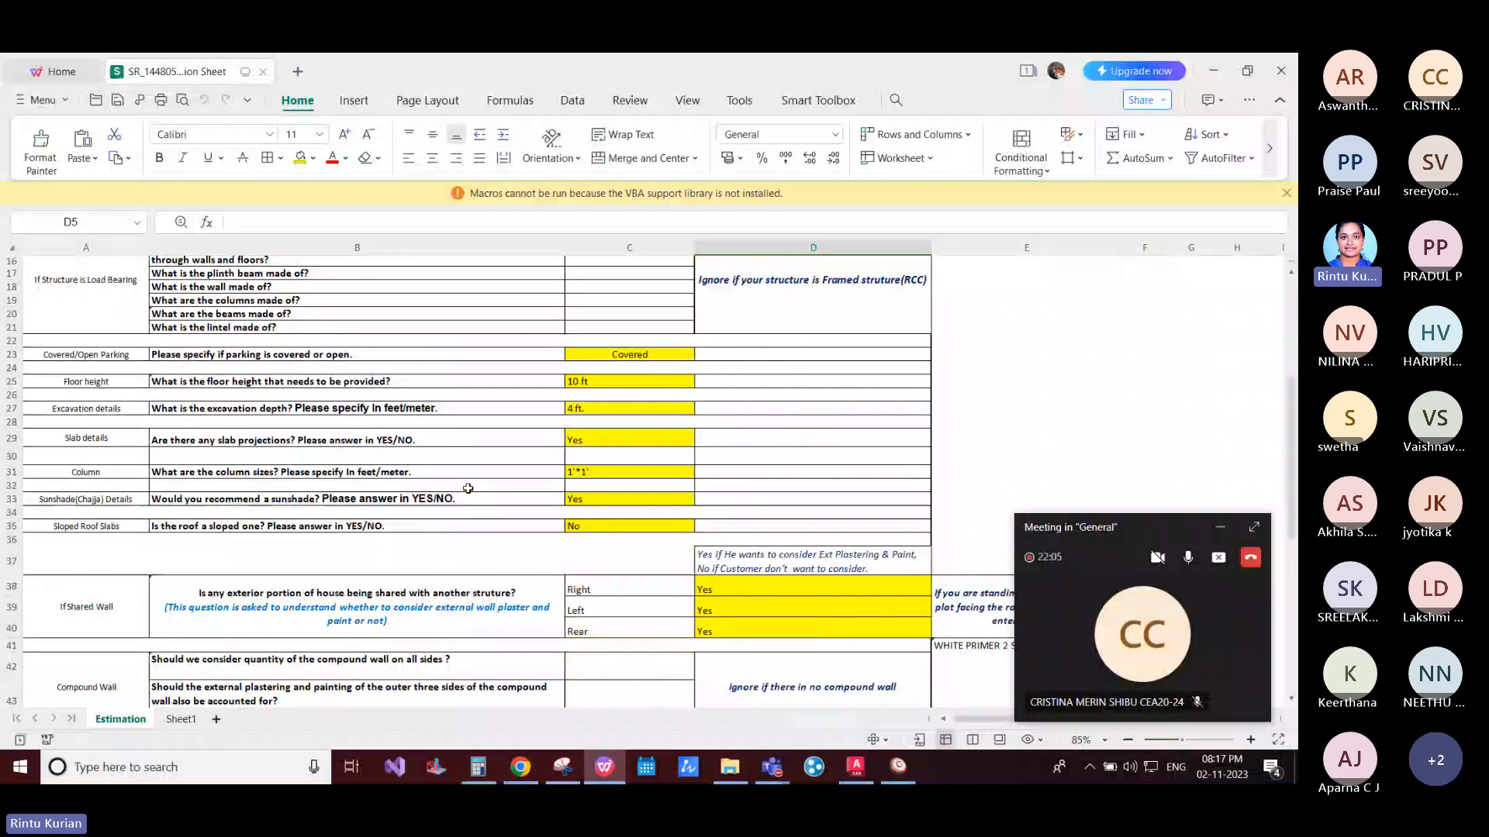
pyautogui.scroll(-3, 468, 489)
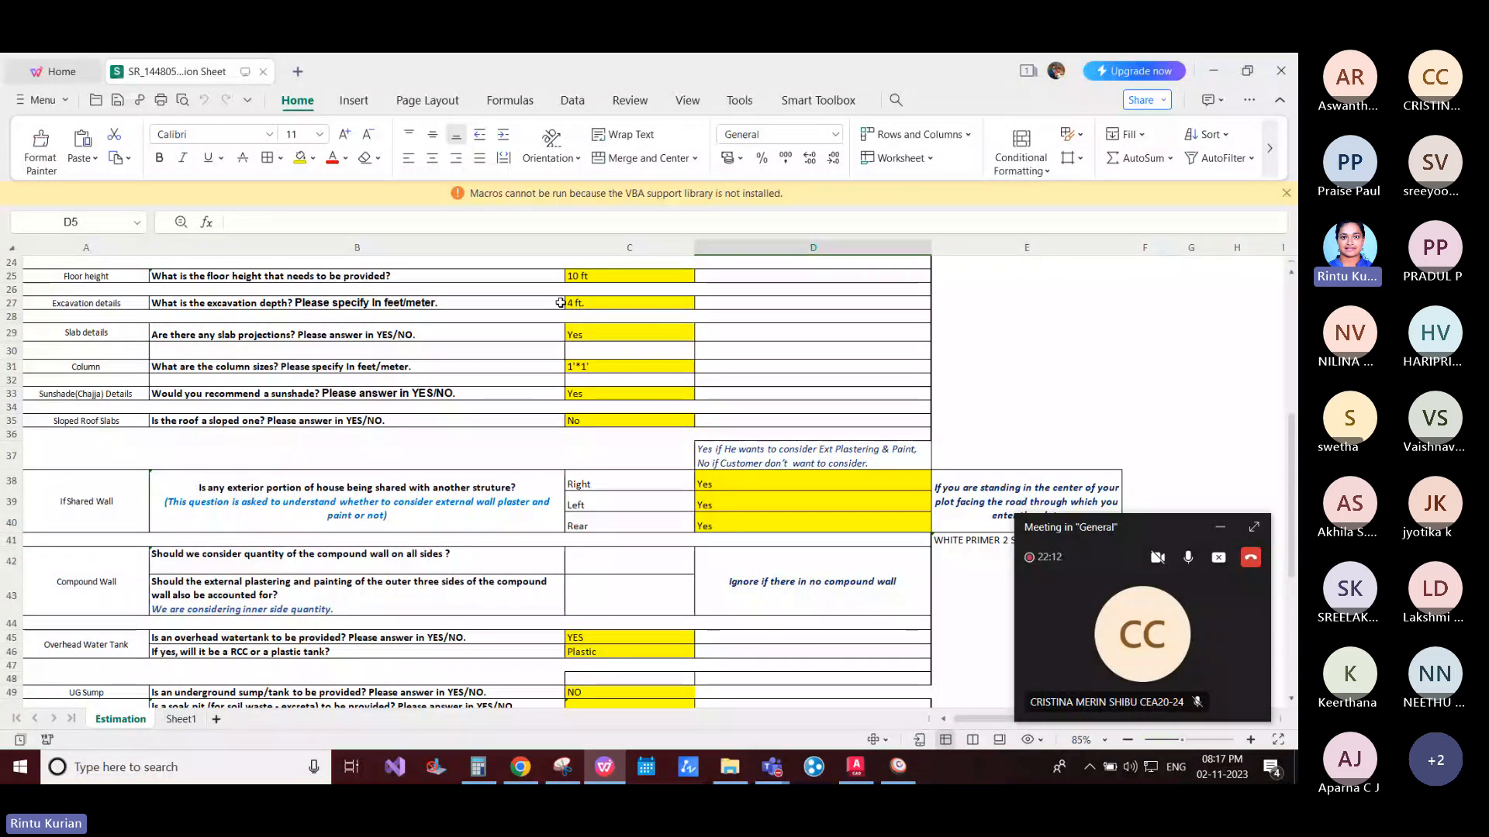
pyautogui.scroll(1, 560, 302)
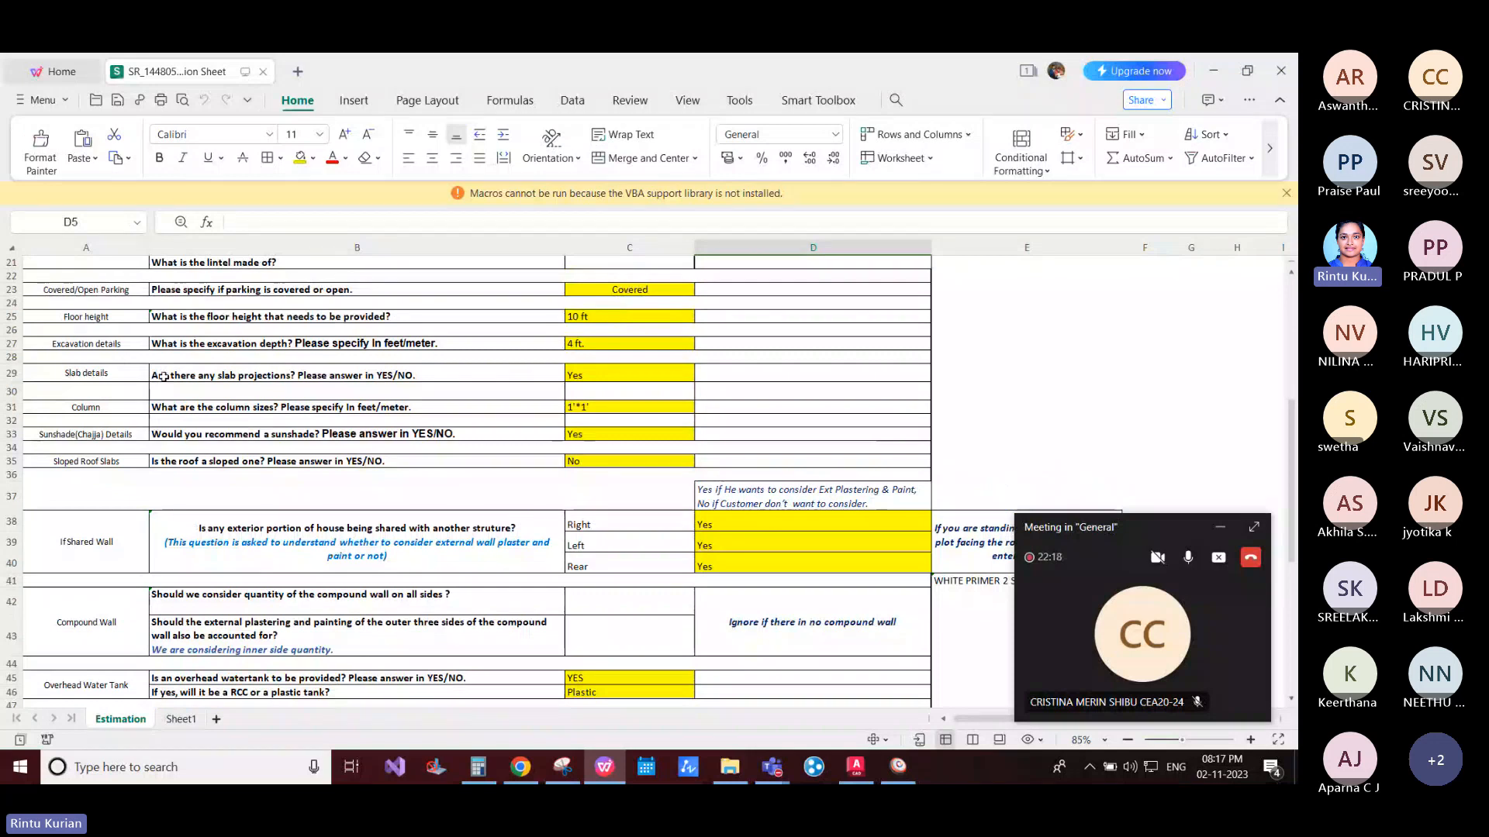
pyautogui.scroll(-1, 268, 294)
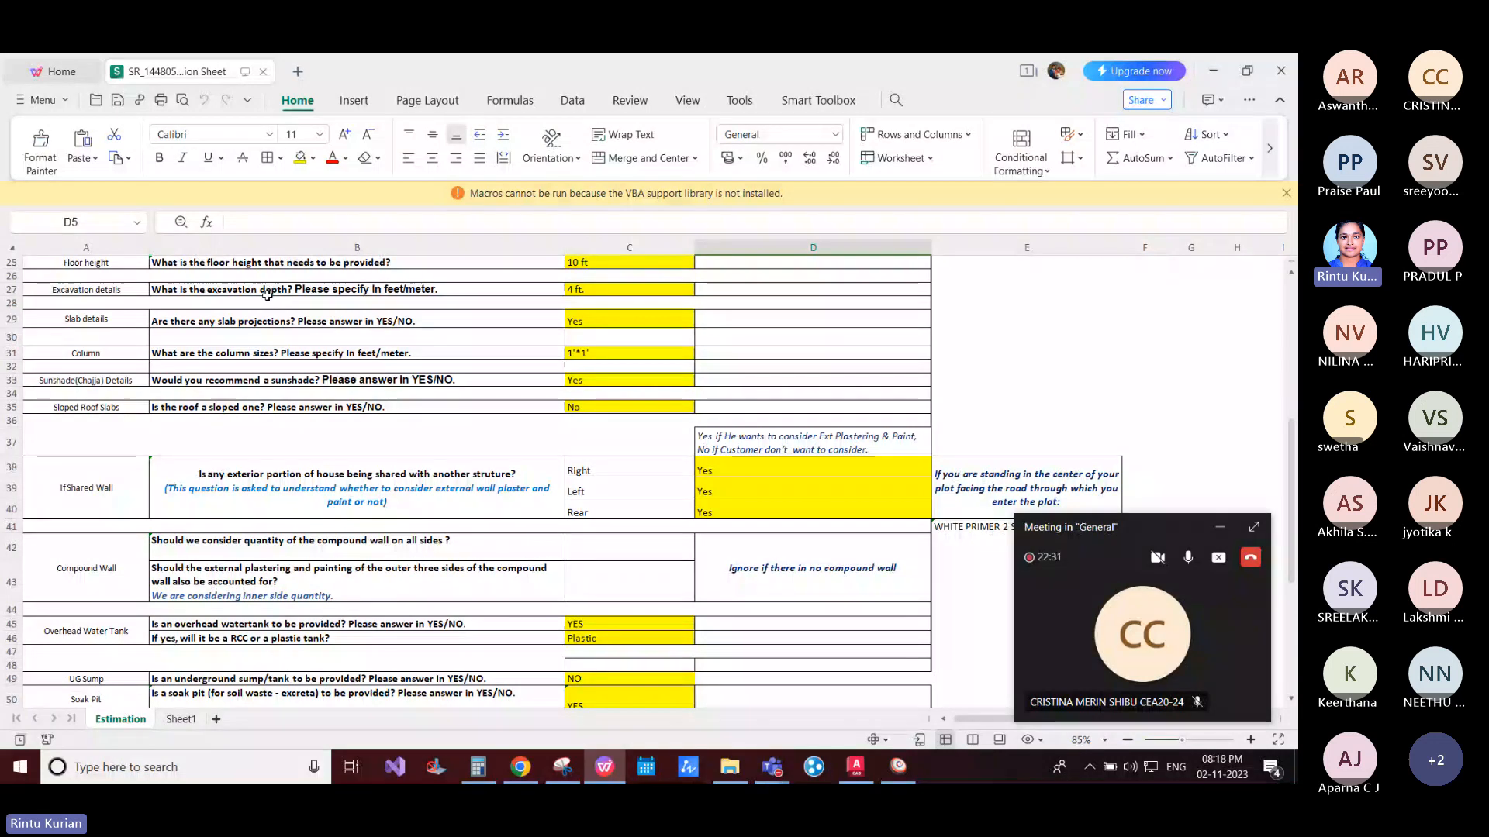
# Step: Review the data collection sheet's project details, soak pit, waterproofing, parapet, family details and notes, and minimize the sheet
pyautogui.scroll(-1, 272, 293)
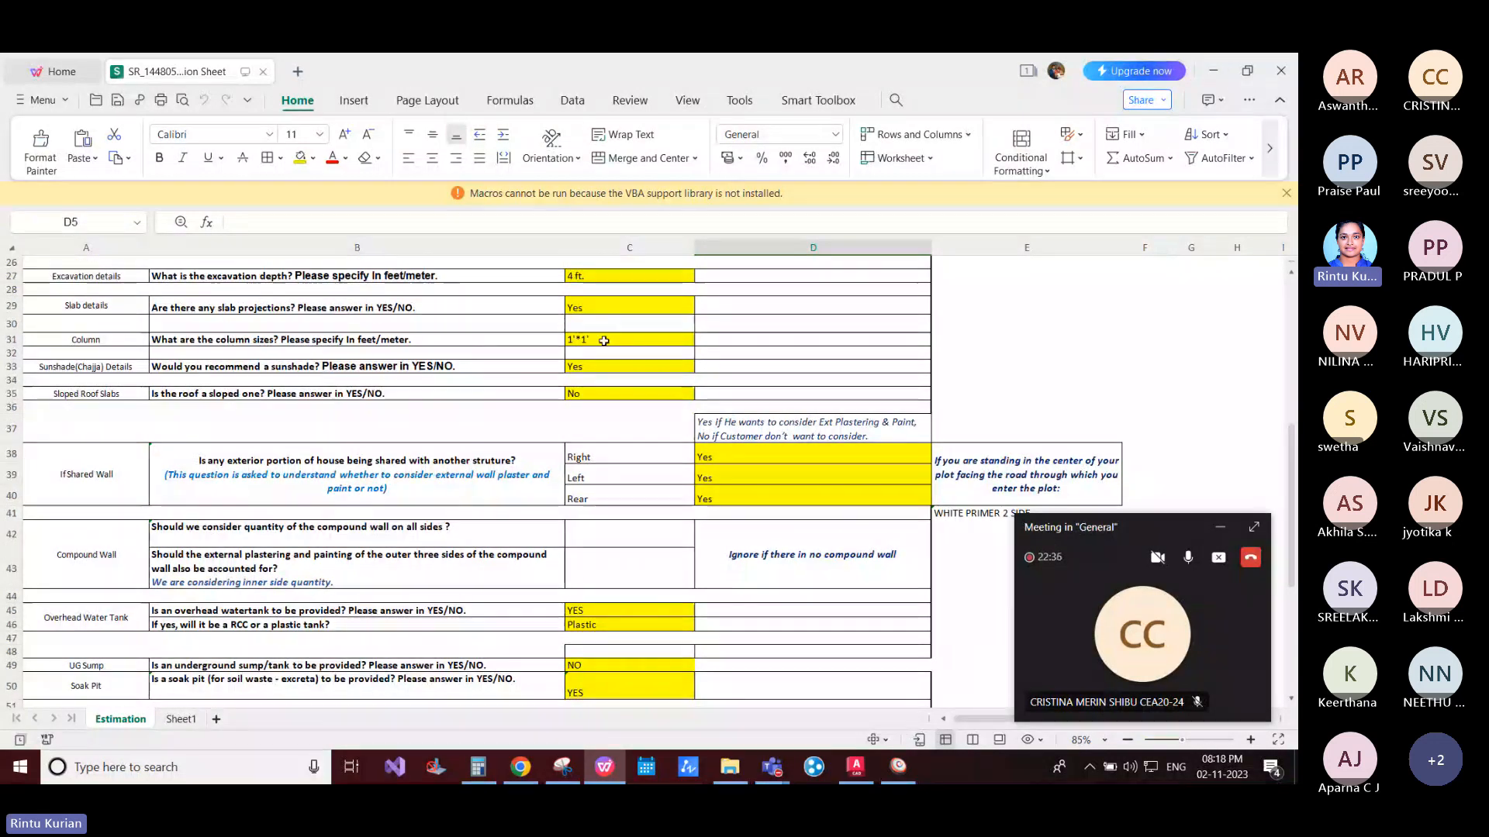
pyautogui.scroll(4, 588, 537)
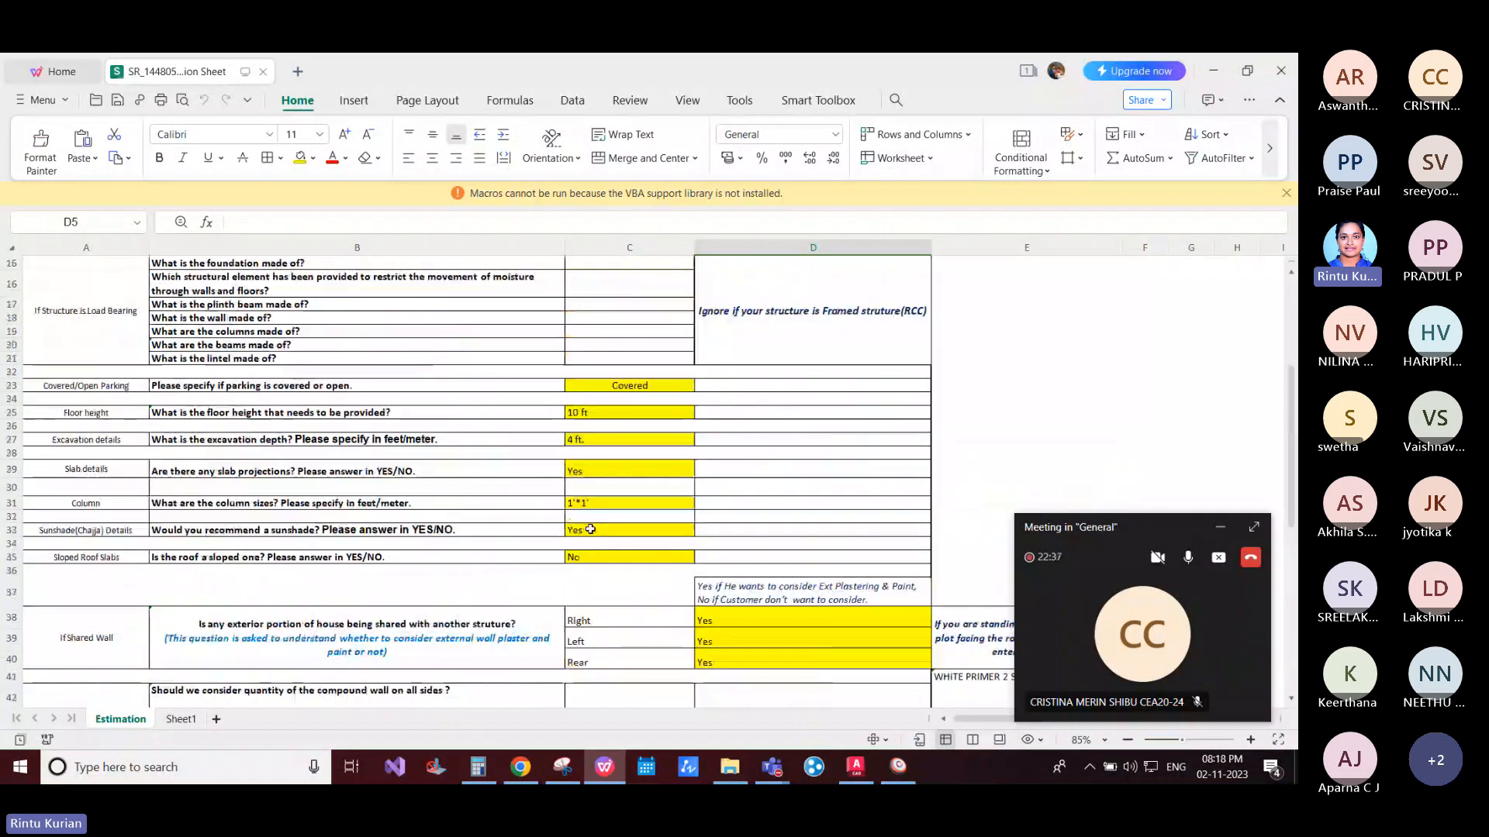
pyautogui.scroll(5, 595, 508)
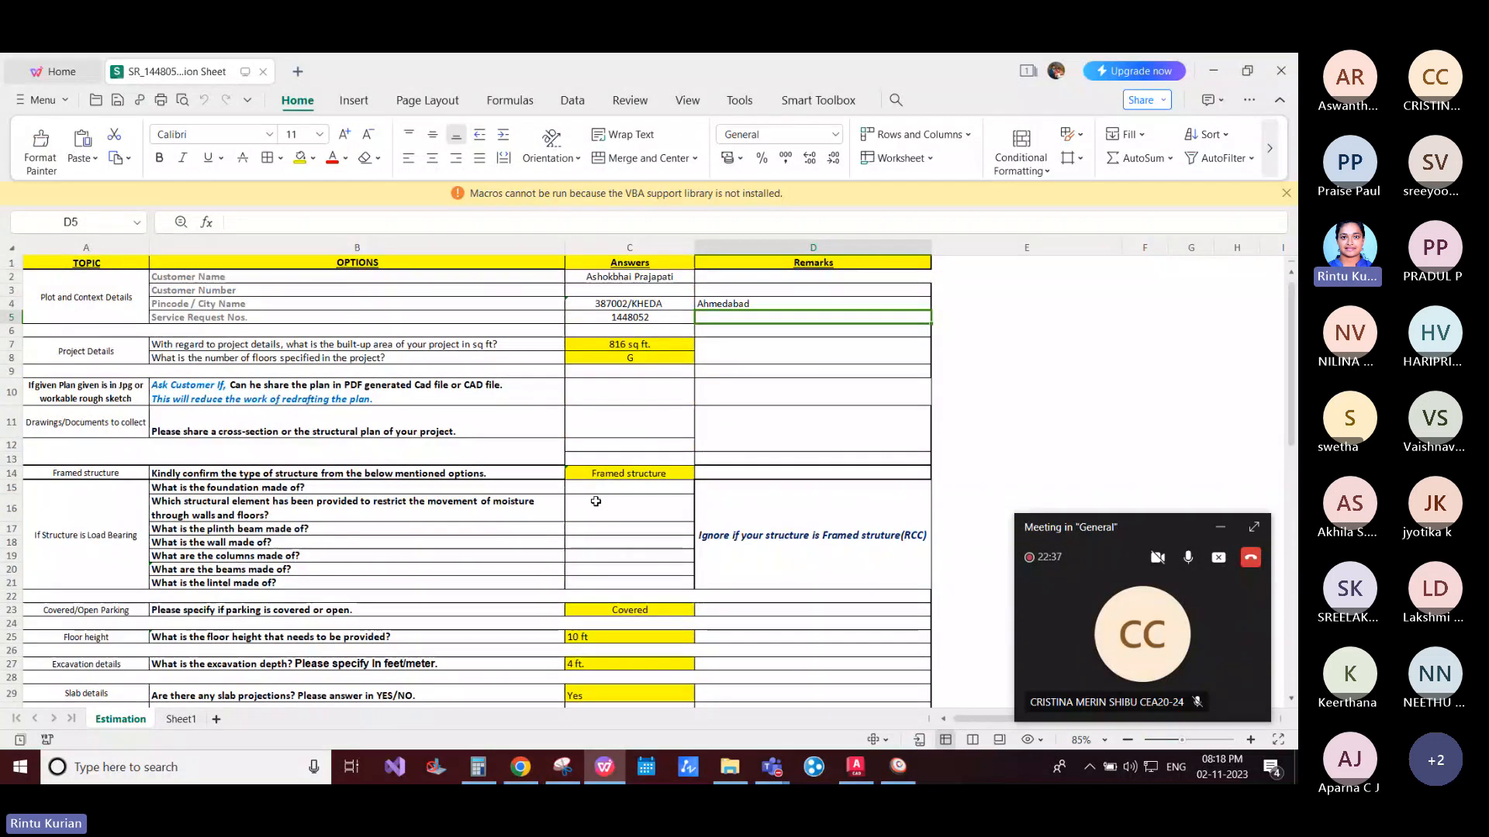
pyautogui.scroll(-9, 595, 502)
pyautogui.scroll(-4, 595, 501)
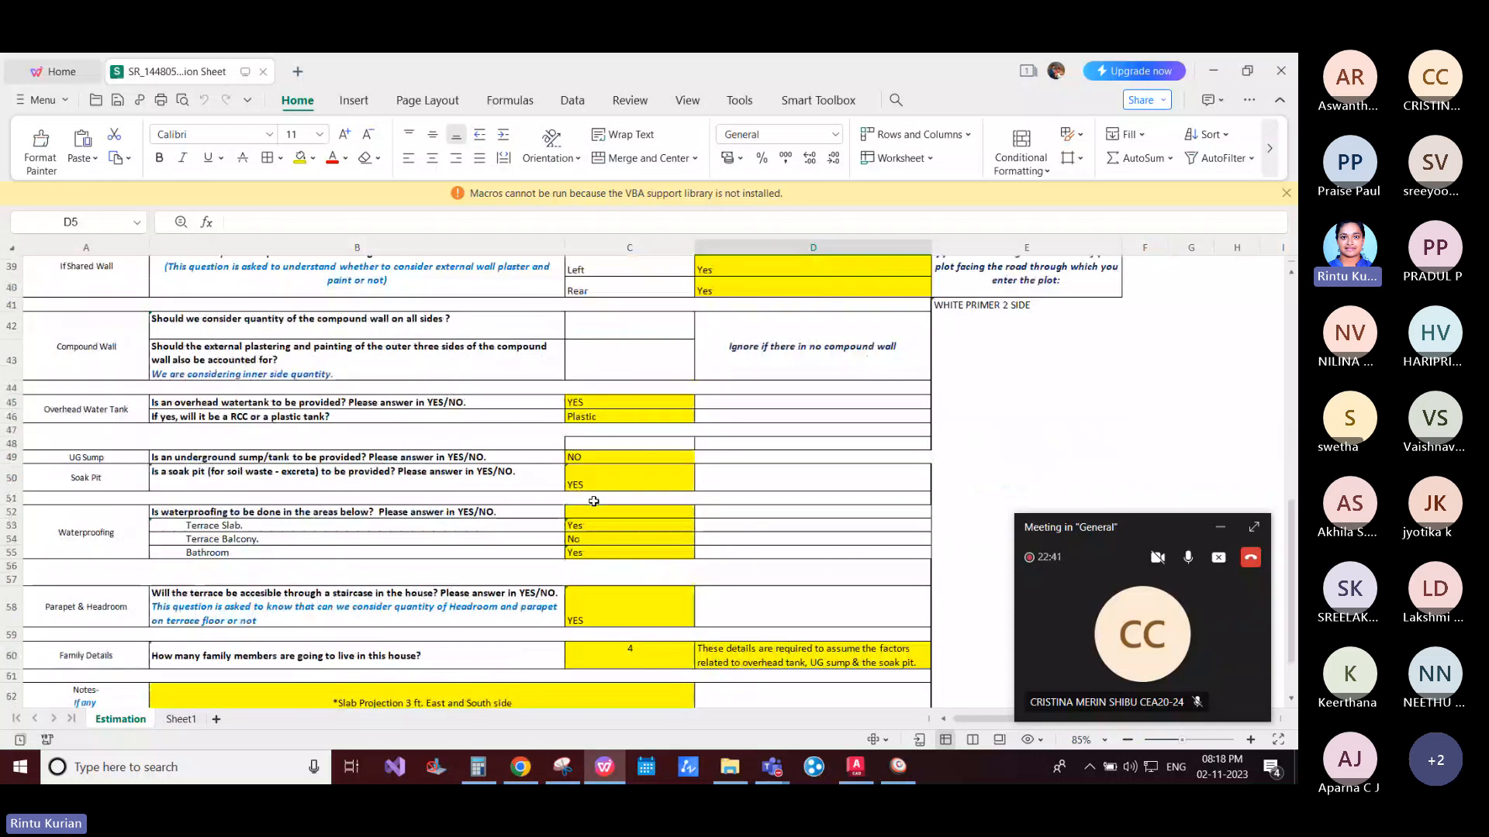
pyautogui.scroll(-3, 594, 502)
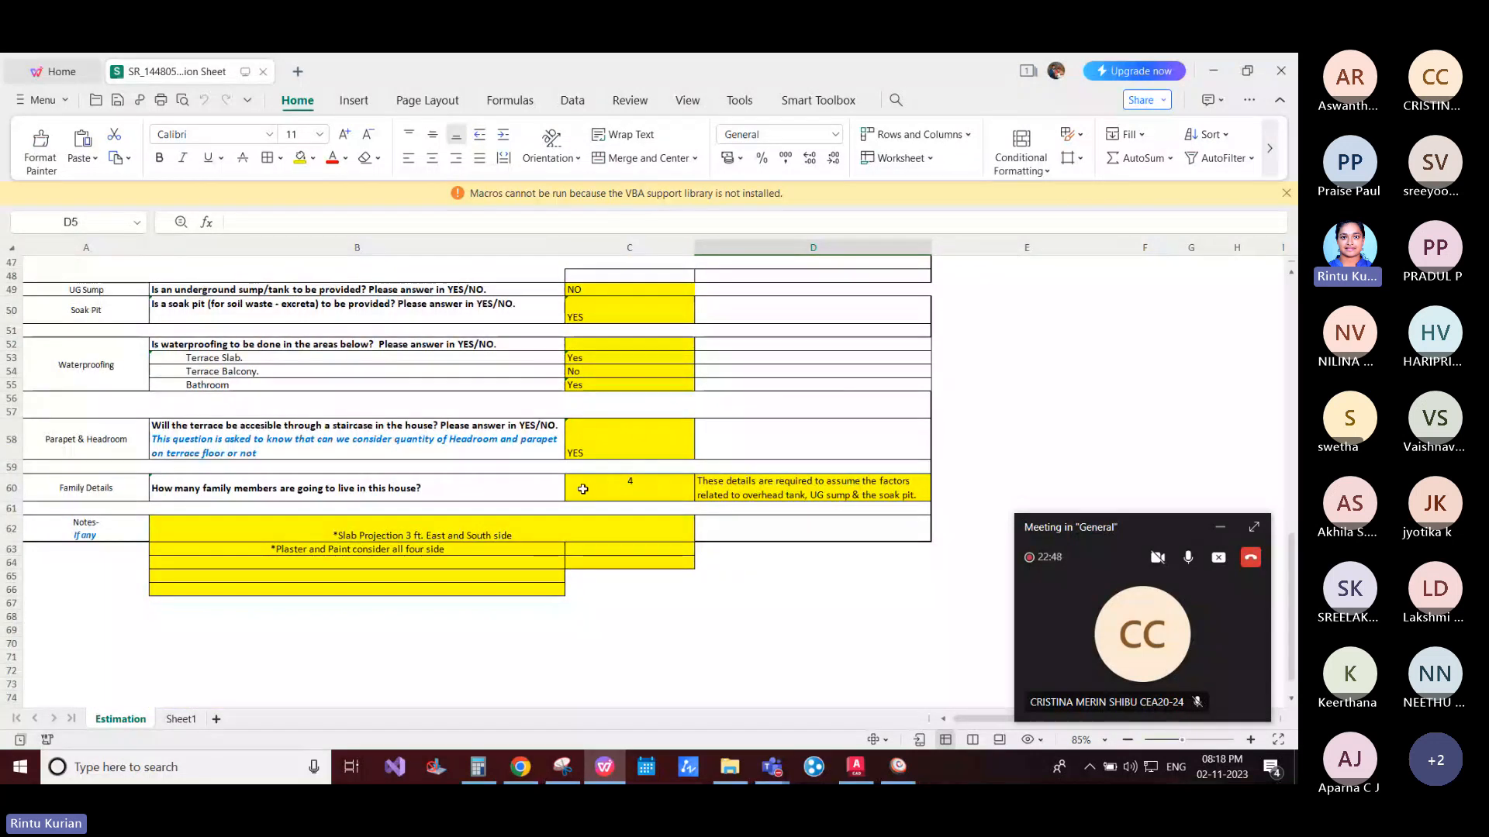
pyautogui.click(1212, 72)
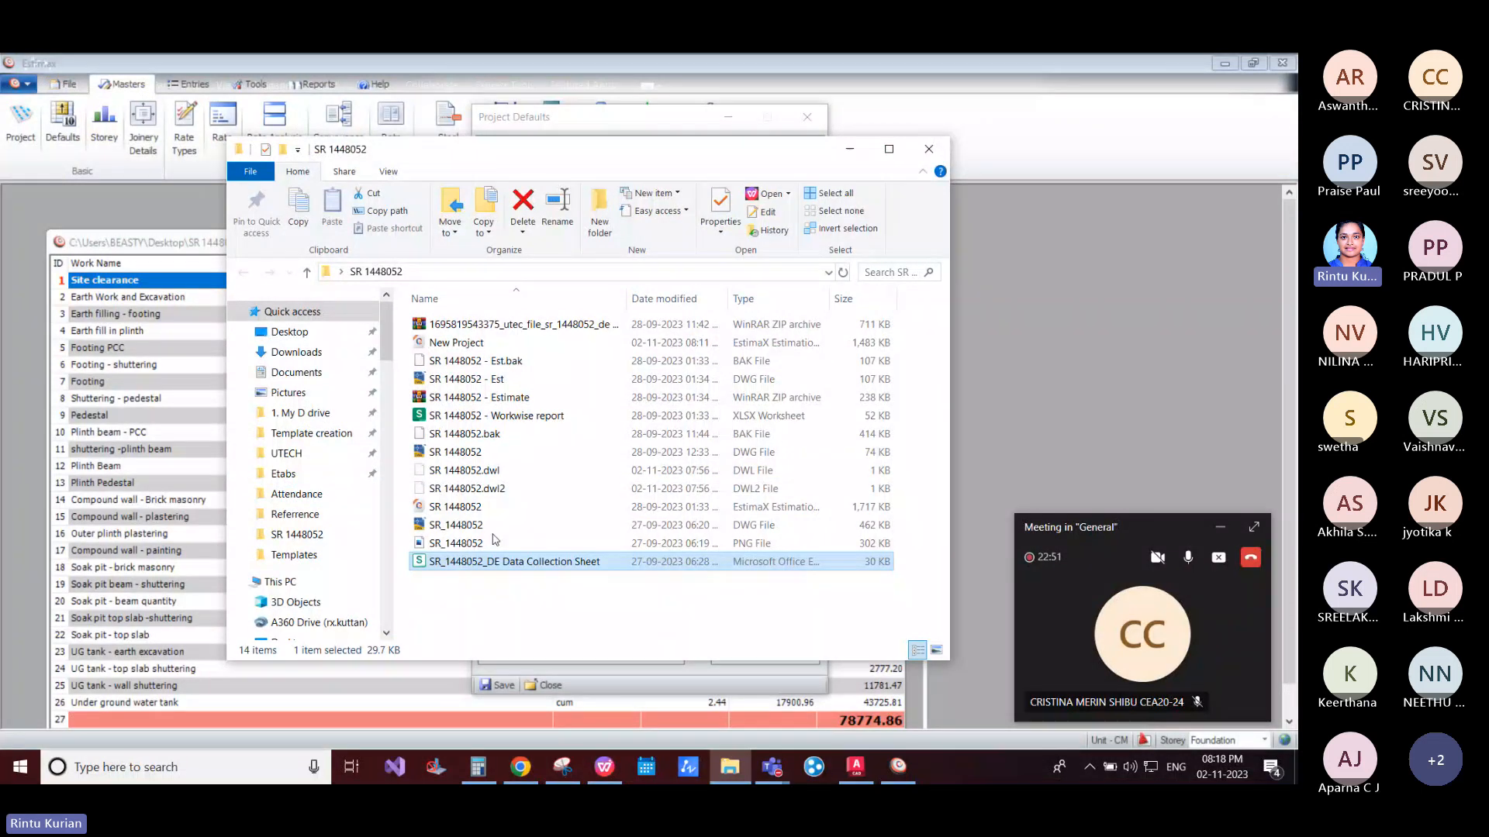
# Step: Open the Template creation folder in a new window and view the Soak pit size image
pyautogui.moveTo(733, 775)
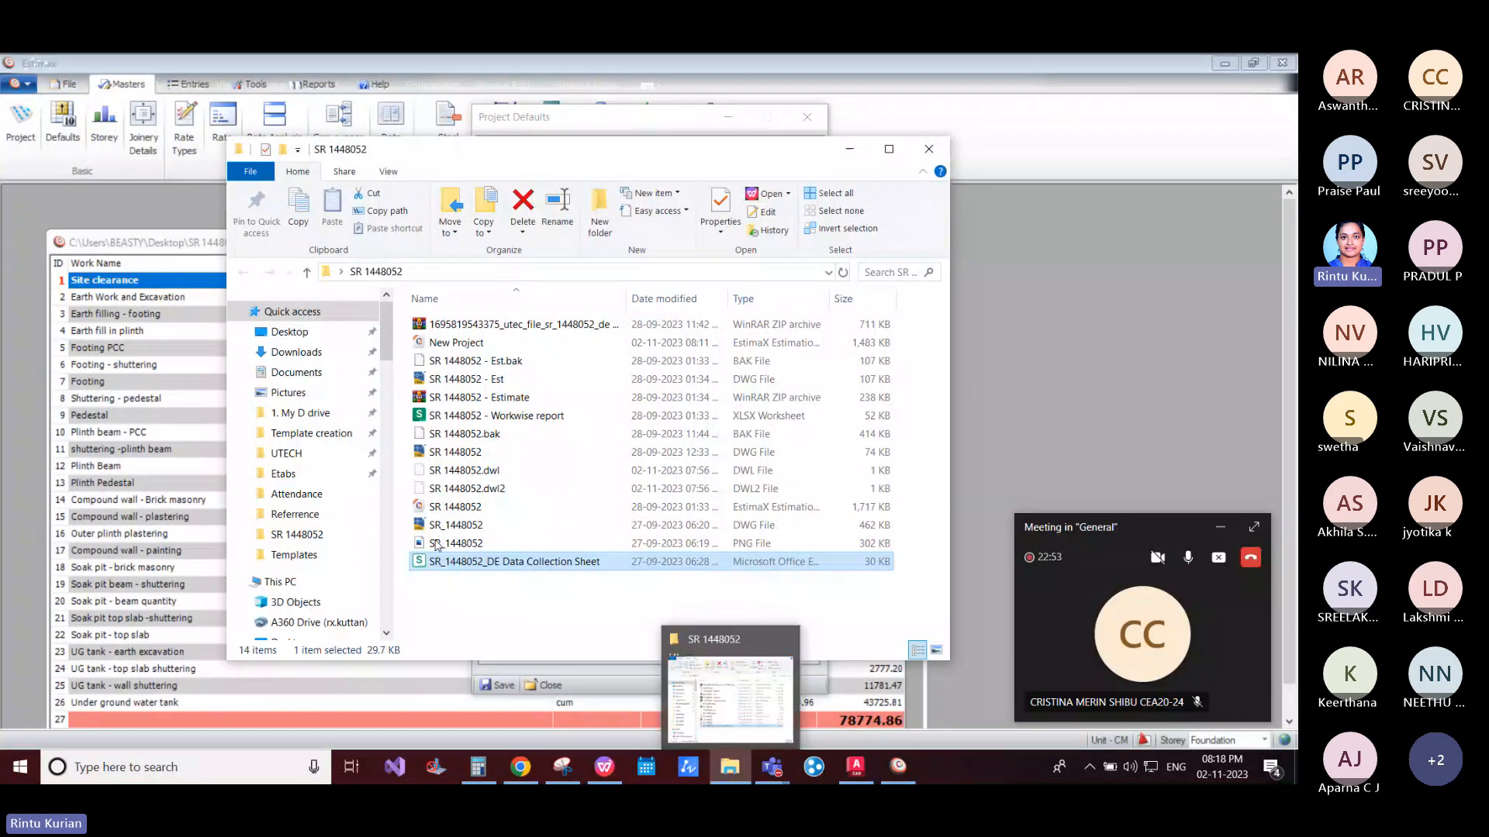
pyautogui.rightClick(320, 433)
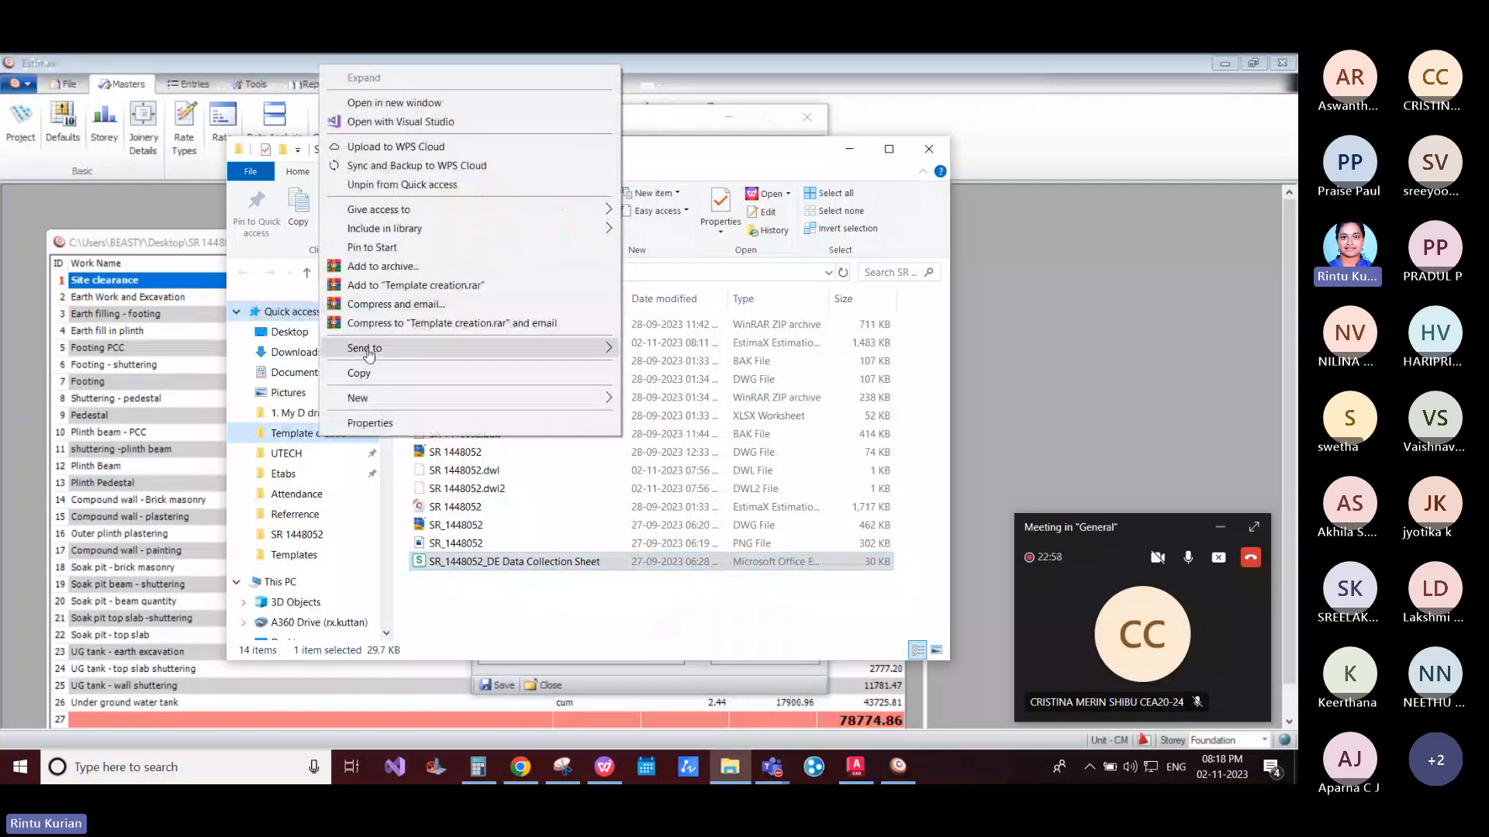
pyautogui.moveTo(368, 354)
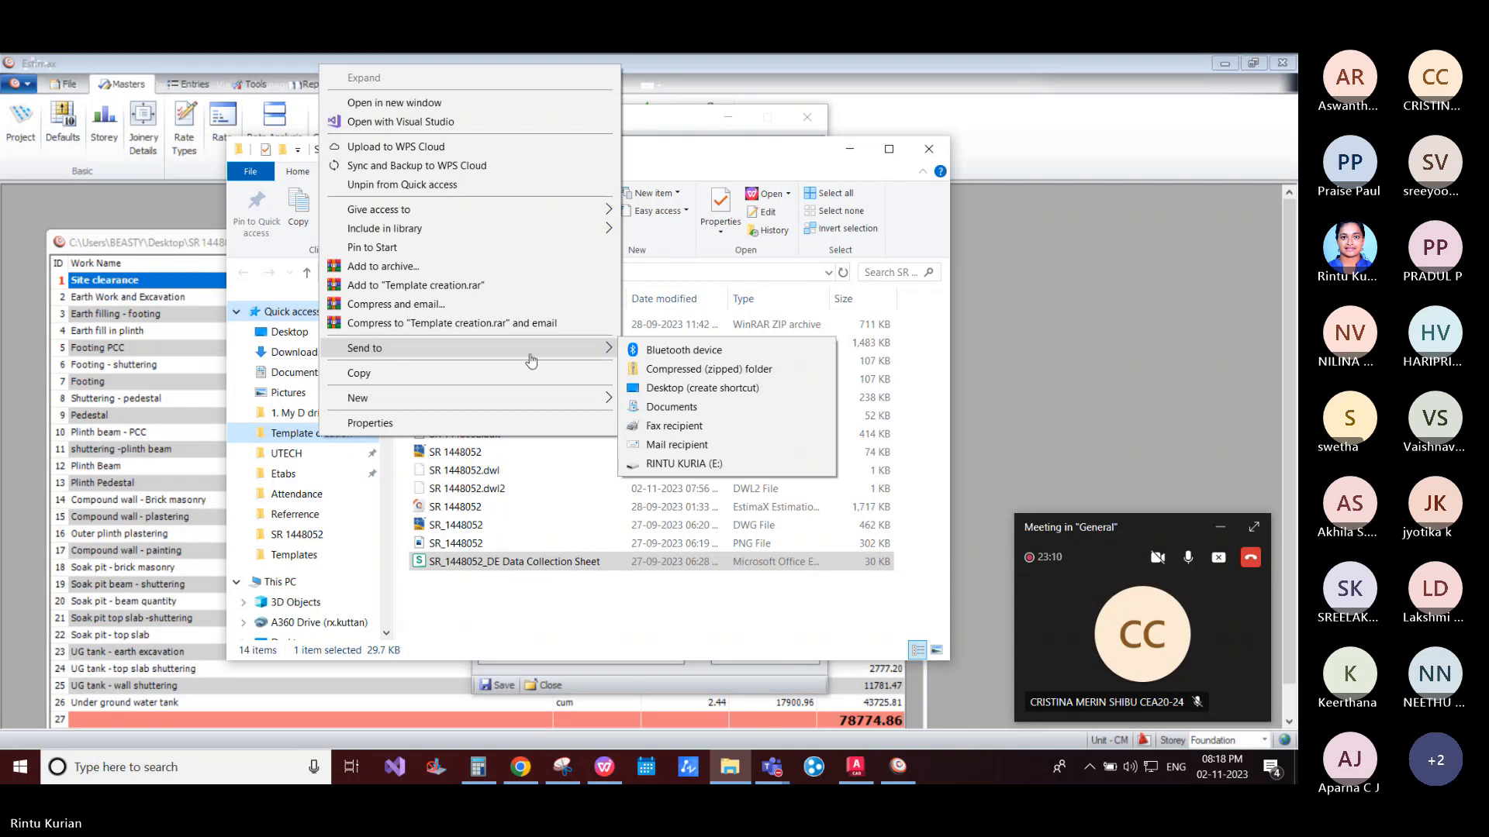
pyautogui.click(431, 106)
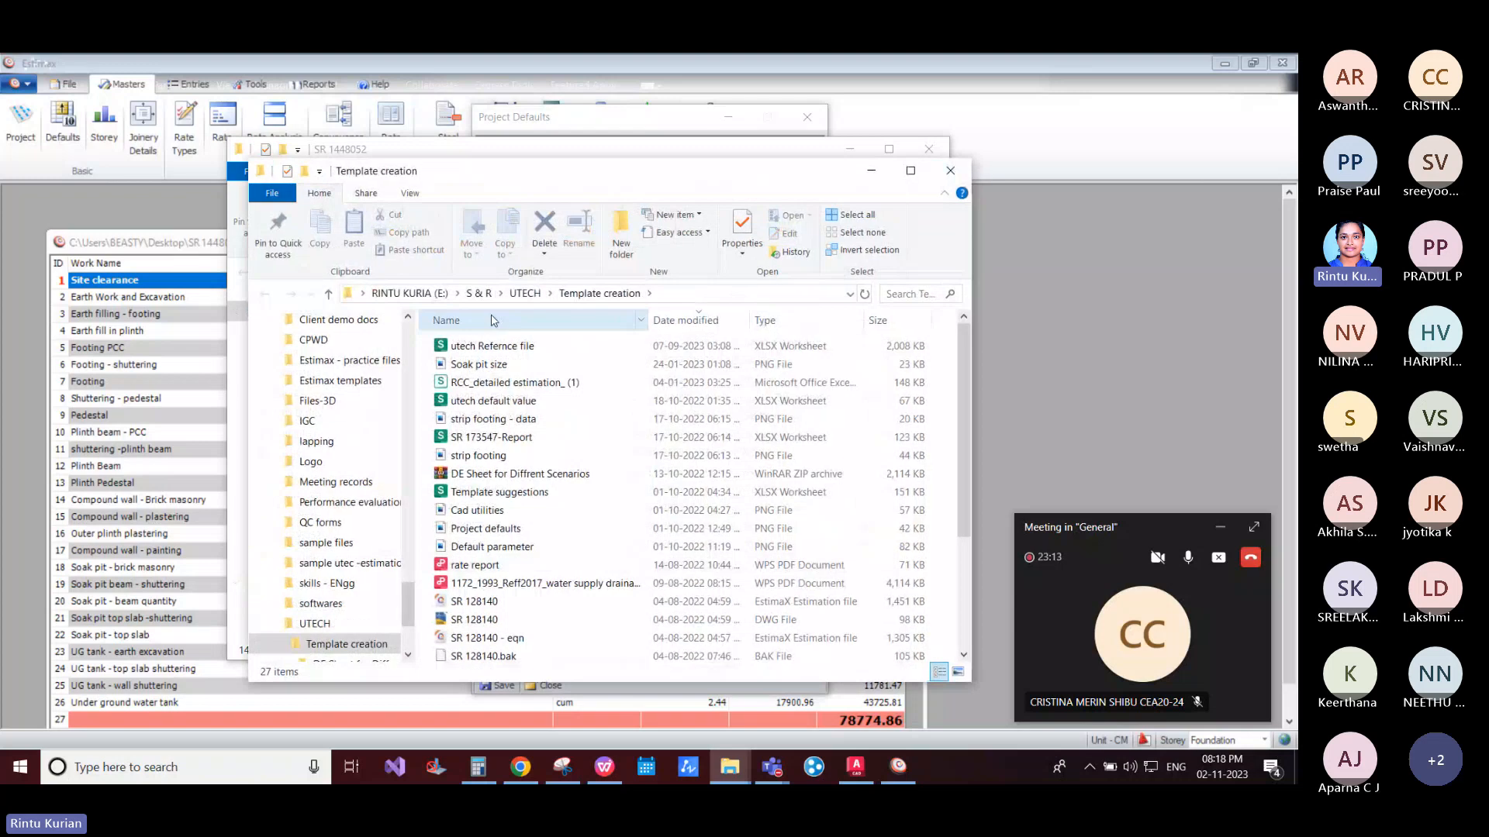
pyautogui.doubleClick(478, 364)
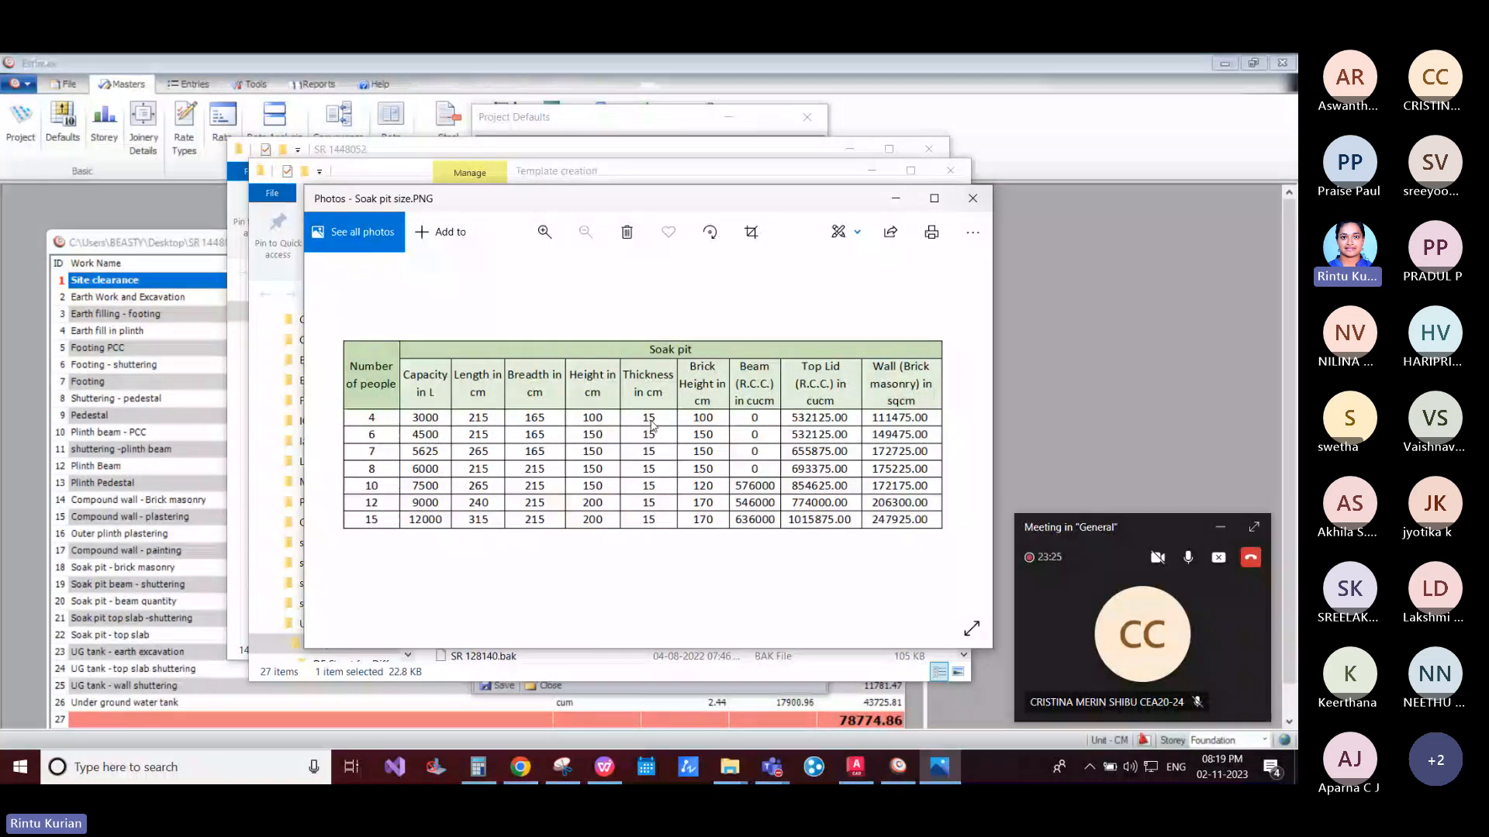
# Step: Return to the Estimax project defaults and set the Number of residents to 4
pyautogui.click(648, 696)
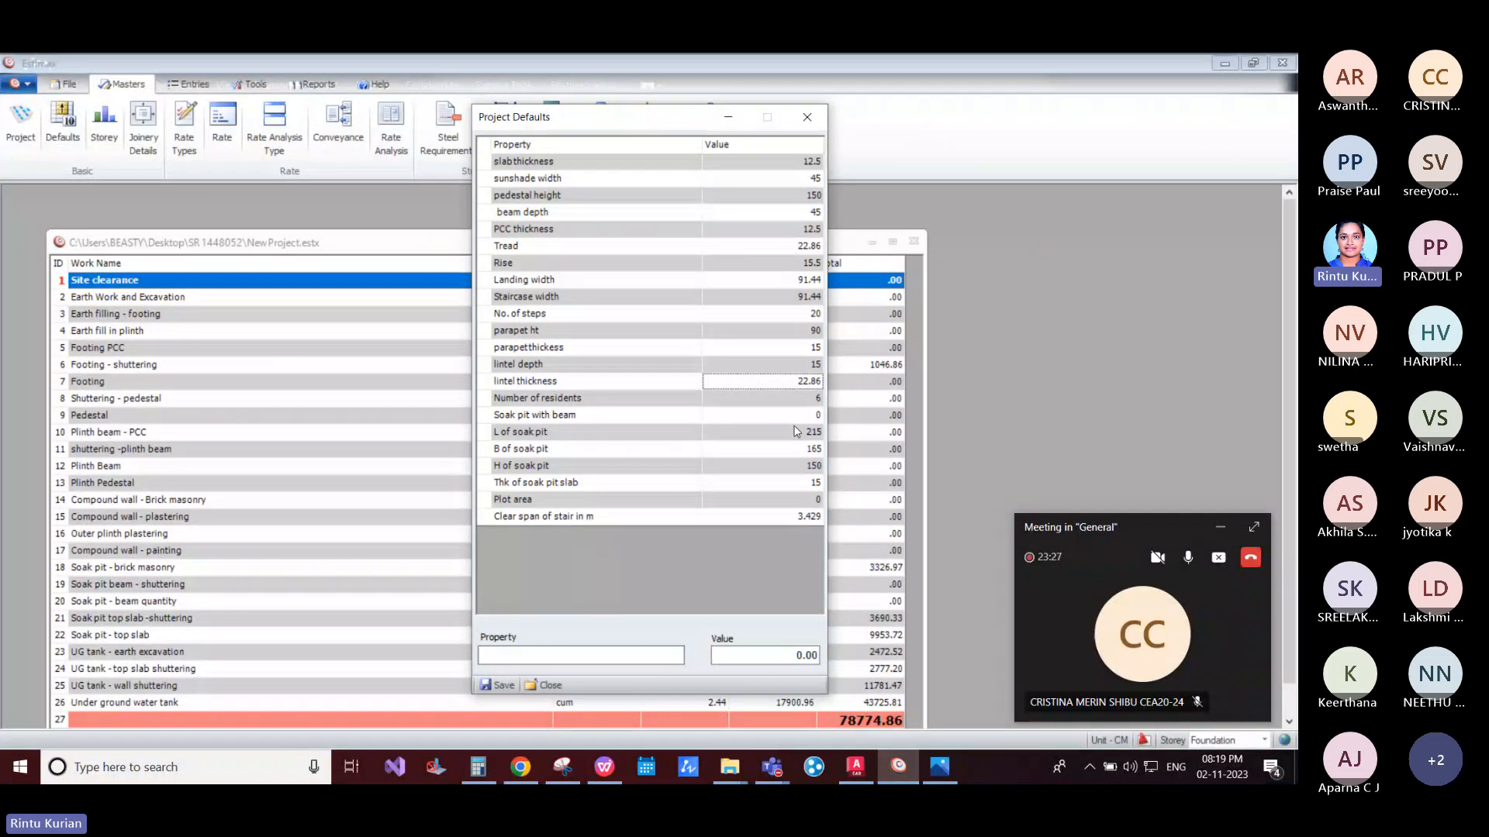
pyautogui.doubleClick(805, 405)
pyautogui.write('4')
pyautogui.press('Return')
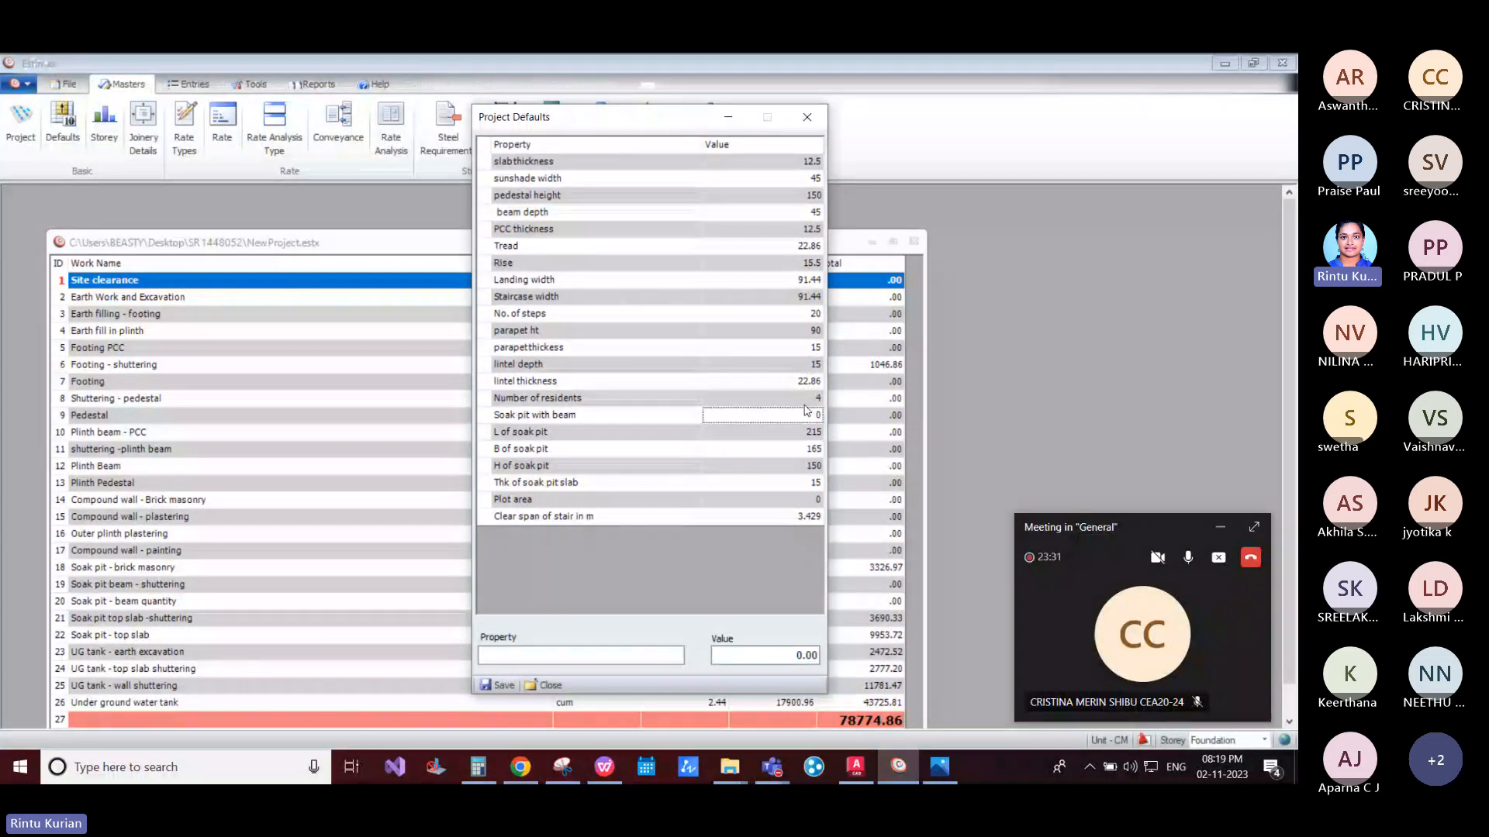
pyautogui.press('Return')
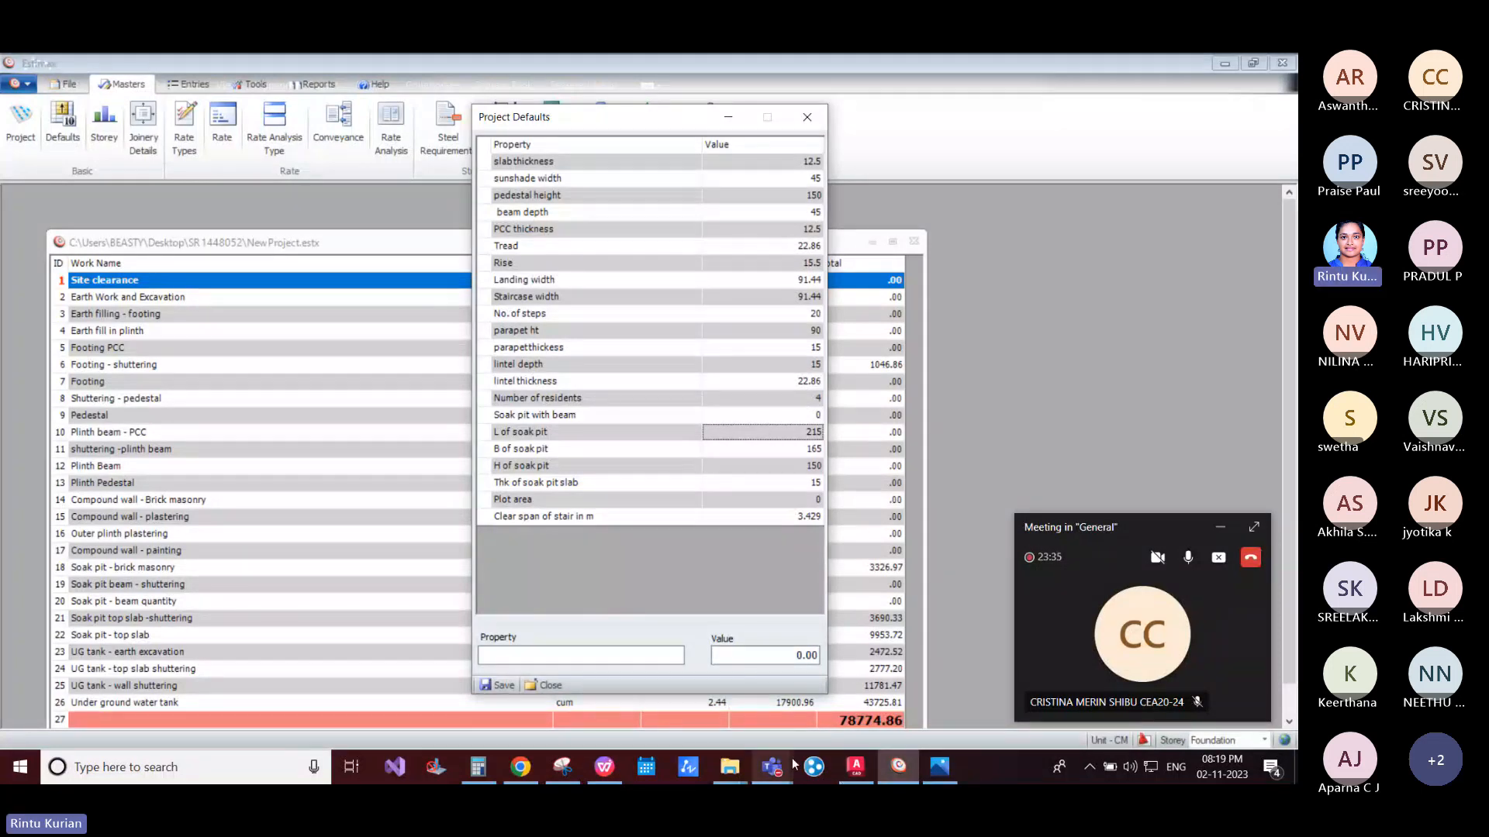
# Step: Check the soak pit size table for 4 people and set the soak pit's B to 165 and H to 100 in the project defaults
pyautogui.click(945, 772)
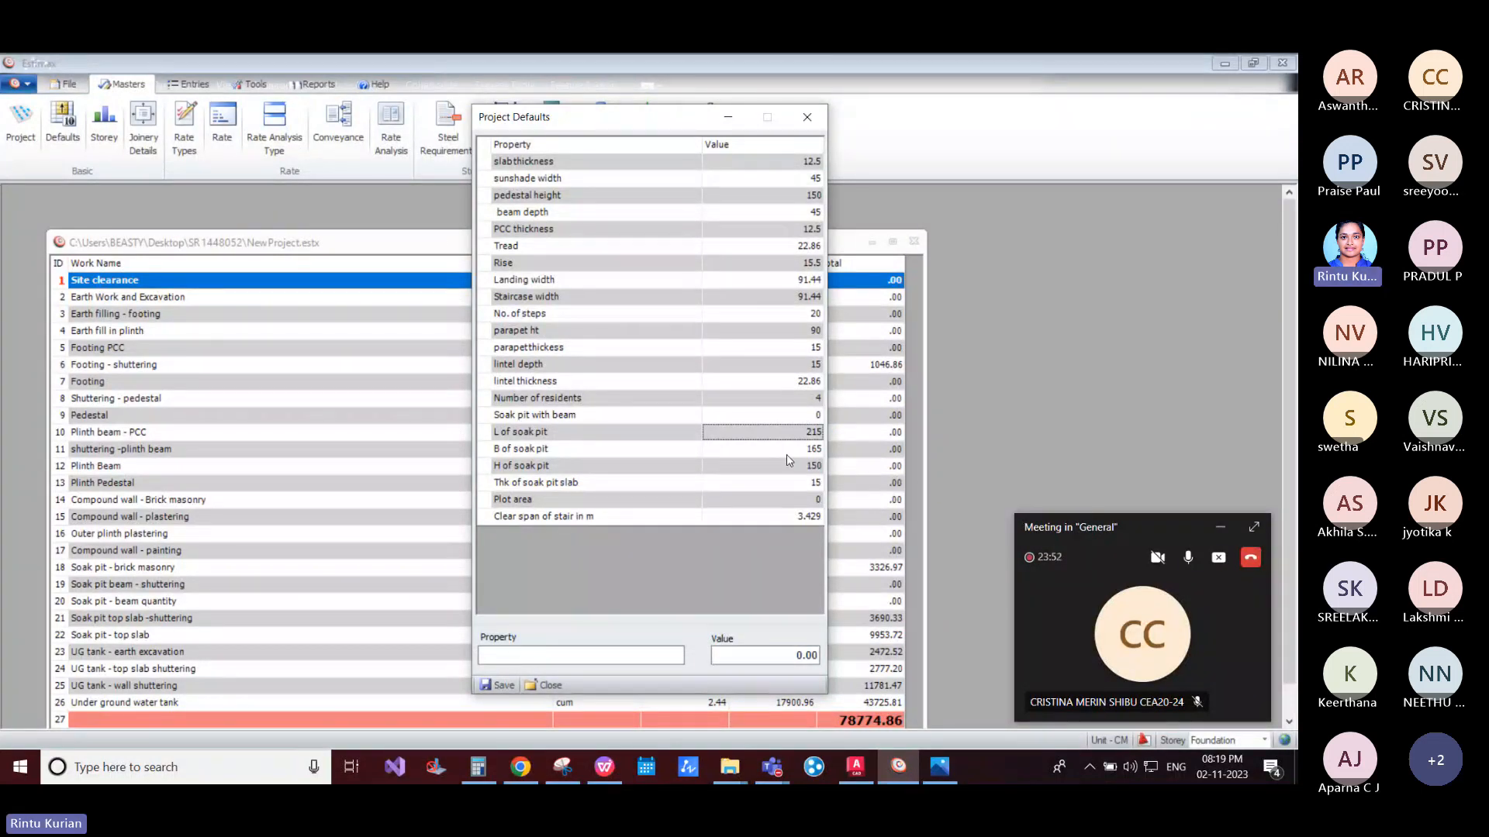
pyautogui.click(786, 448)
pyautogui.write('15')
pyautogui.press('BackSpace')
pyautogui.write('65')
pyautogui.click(806, 466)
pyautogui.write('100')
pyautogui.click(789, 488)
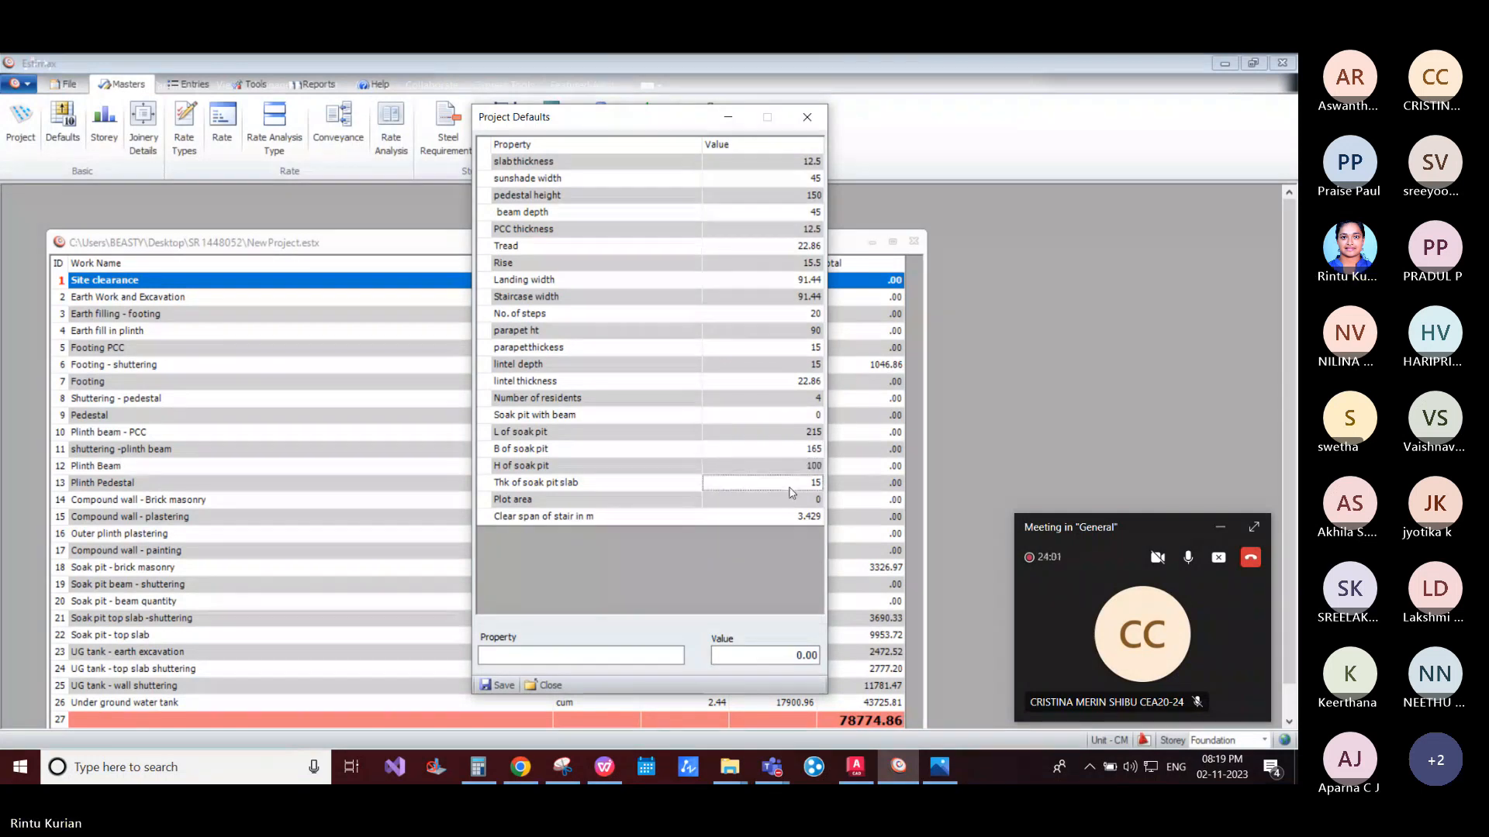
# Step: Close the project defaults, reopen them to check the entered values, and close them again
pyautogui.click(547, 685)
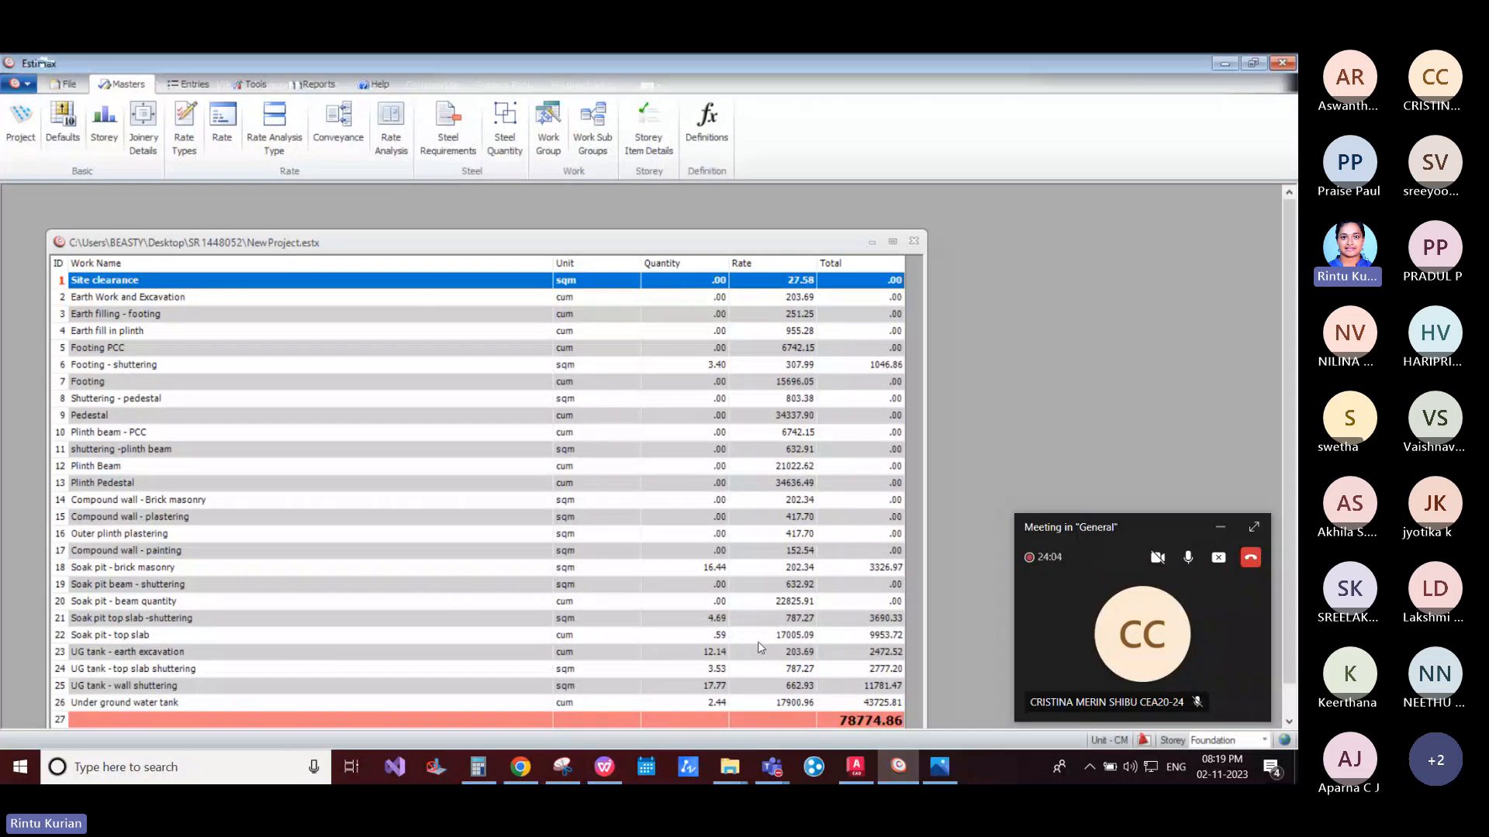
pyautogui.click(62, 125)
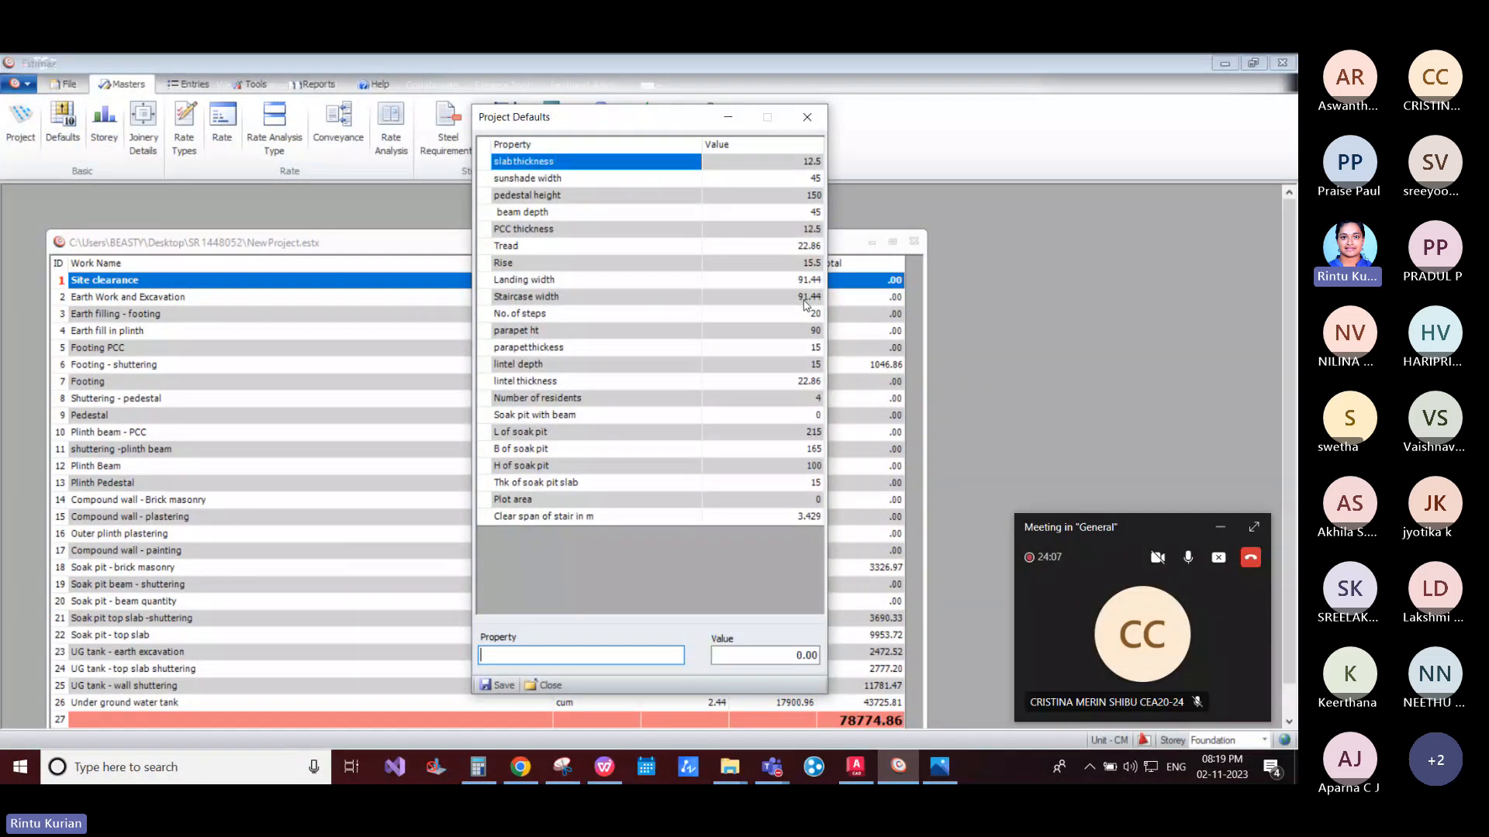
pyautogui.click(808, 117)
# Step: Open the storey details and review the Foundation, Ground Floor and Headroom storeys
pyautogui.click(104, 128)
pyautogui.click(379, 208)
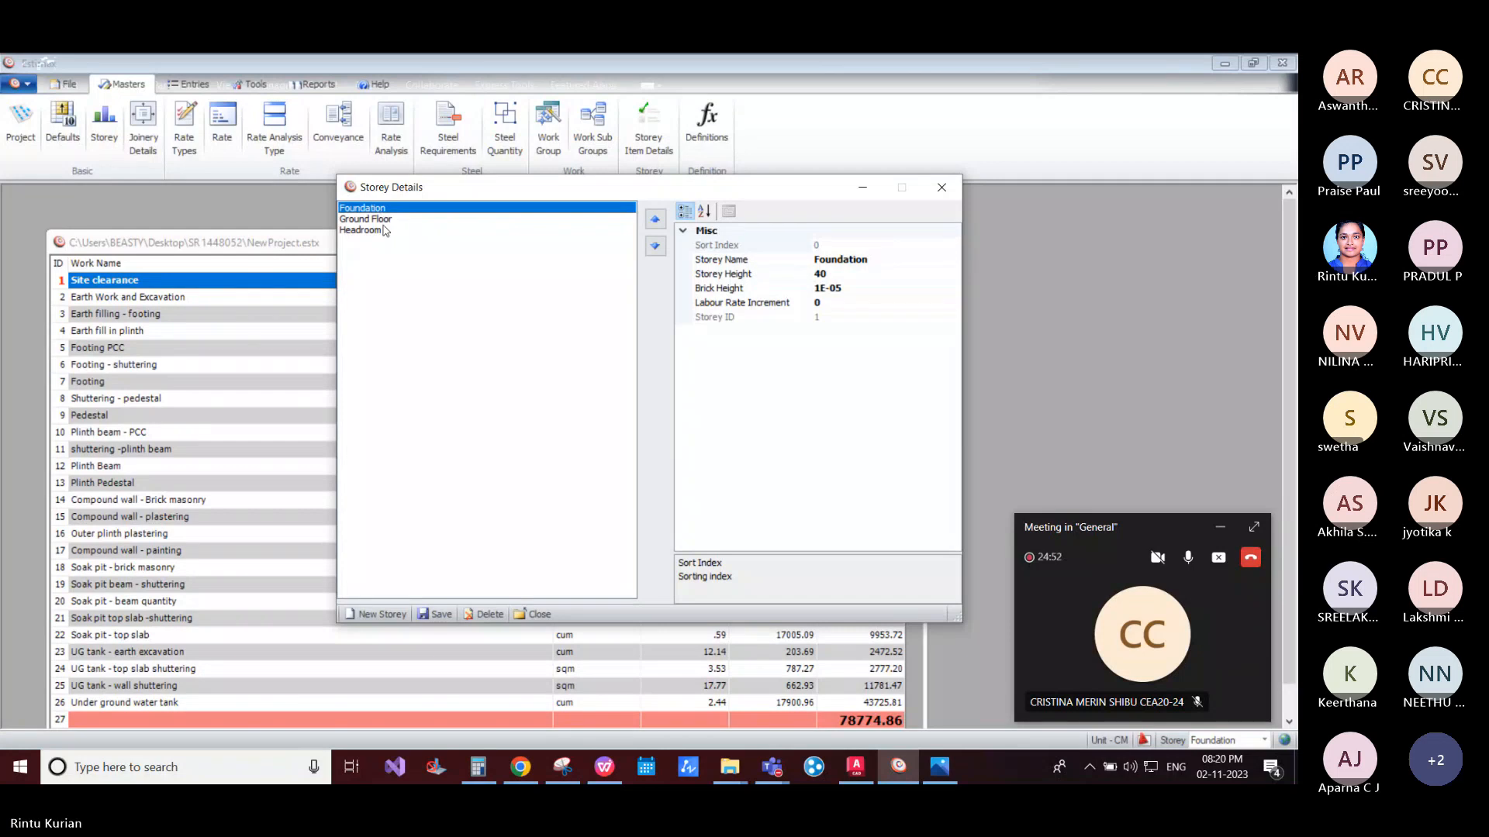
pyautogui.click(380, 219)
pyautogui.click(372, 231)
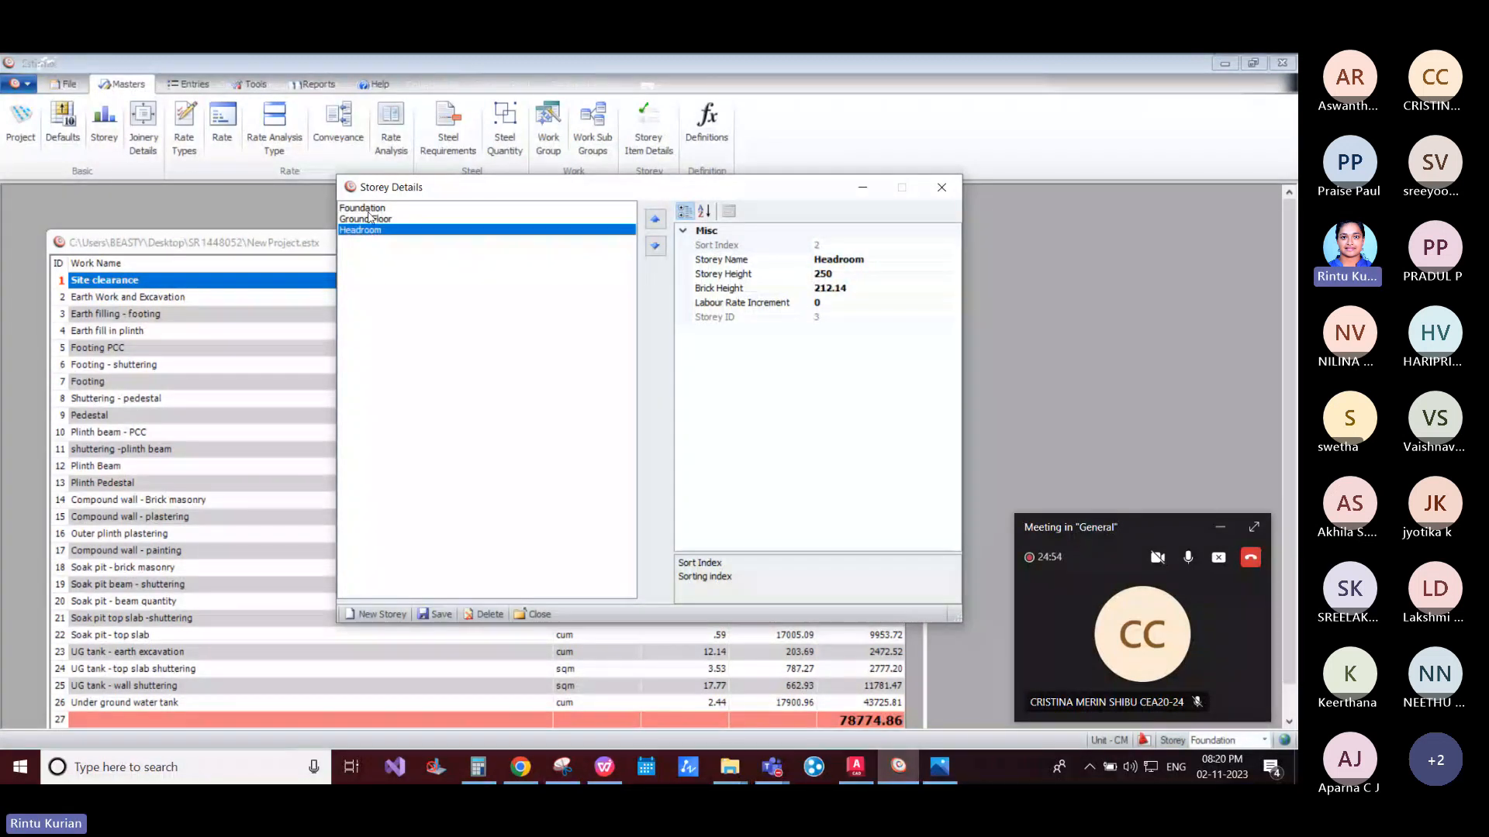
pyautogui.click(369, 210)
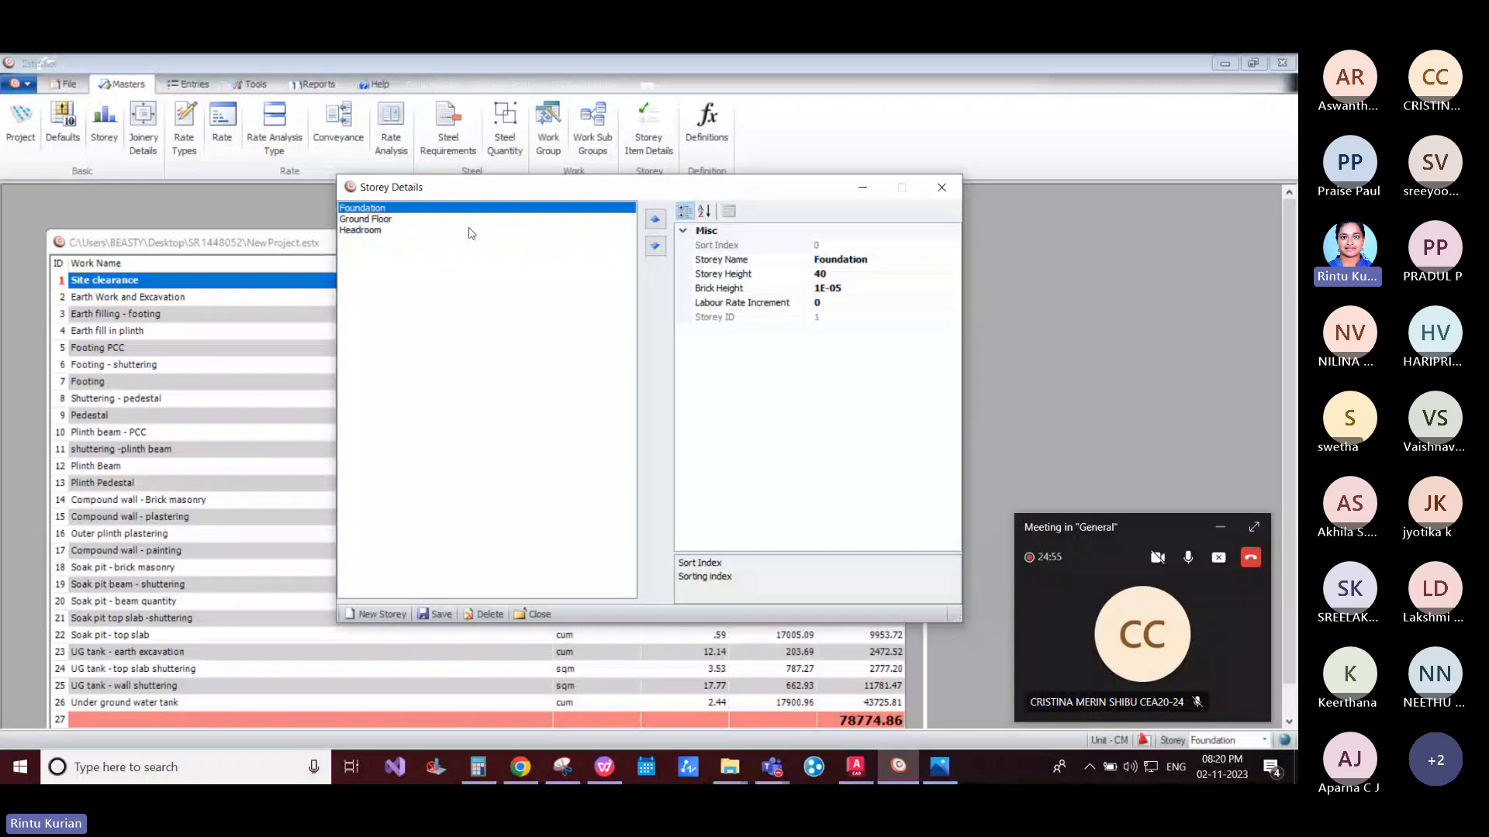
# Step: Set the Foundation storey's Brick Height to 0.01 and its Storey Height to 45
pyautogui.click(839, 290)
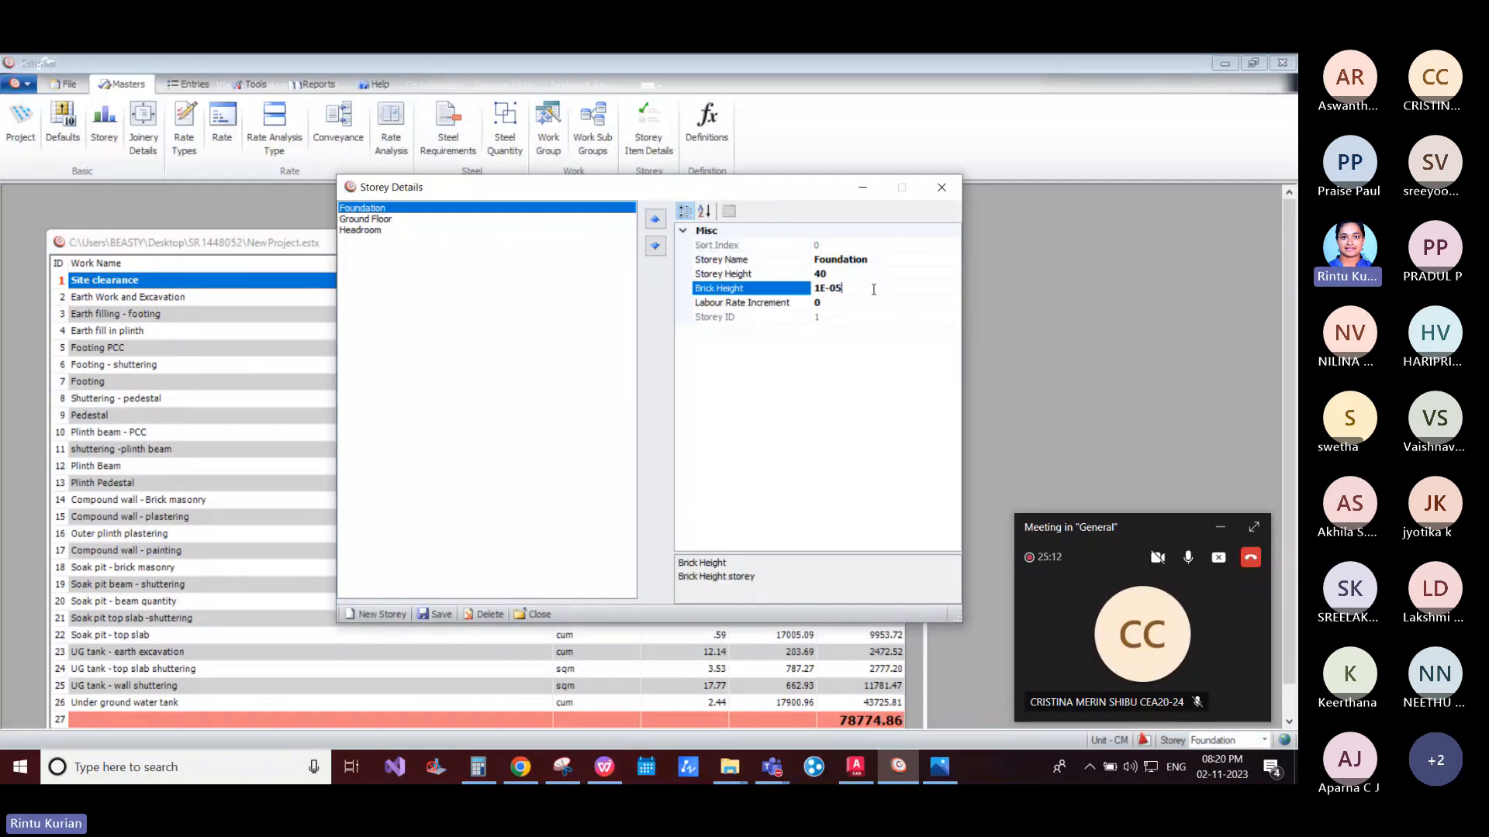
pyautogui.moveTo(873, 289); pyautogui.dragTo(806, 301)
pyautogui.write('.01')
pyautogui.press('Up')
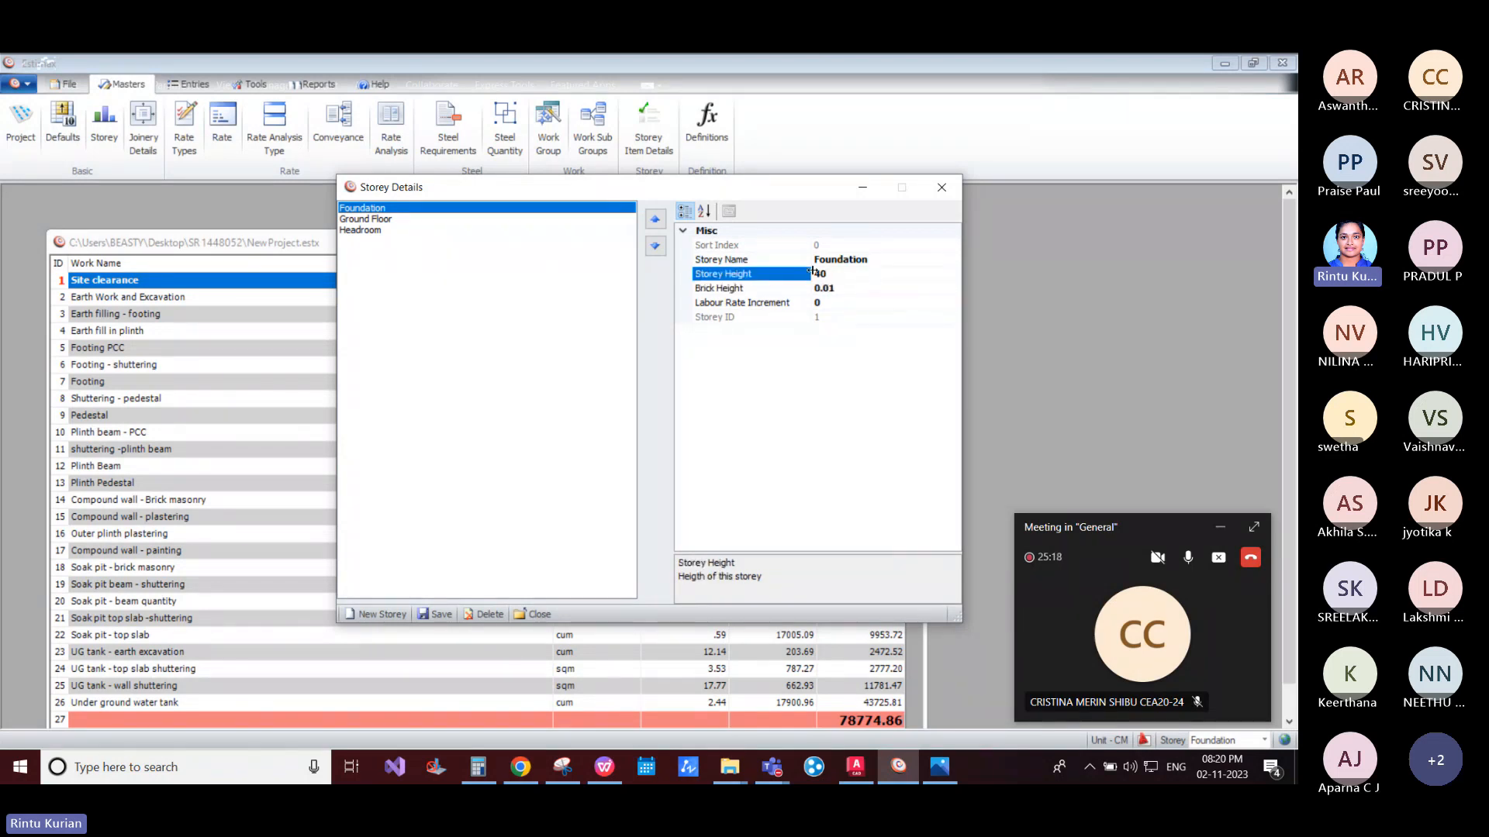
pyautogui.write('45')
pyautogui.press('Down')
pyautogui.press('Down')
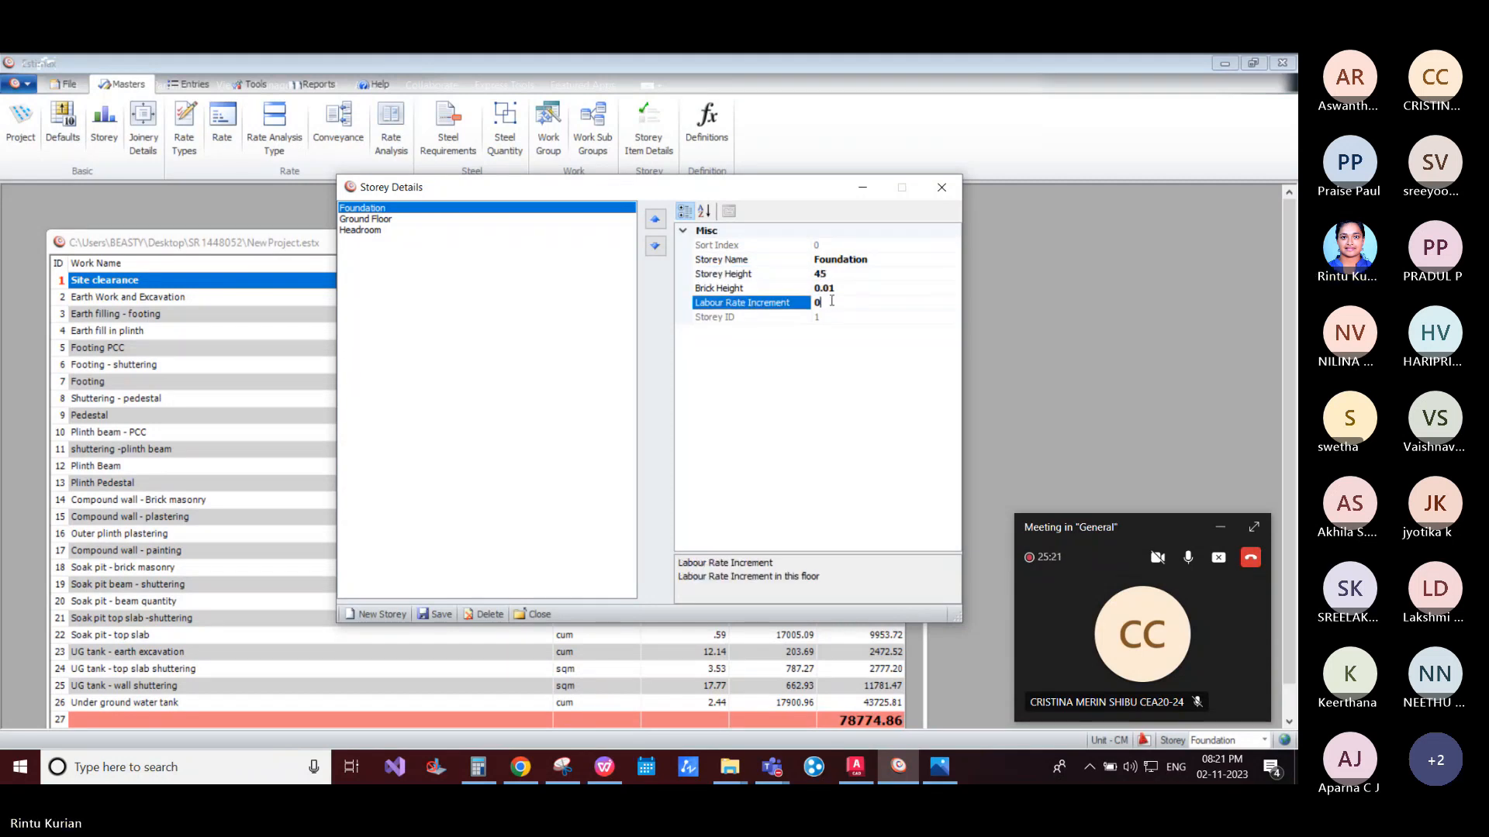
# Step: Switch to Chrome, open a new tab and search Google Images for "foundation brick masonry"
pyautogui.click(522, 764)
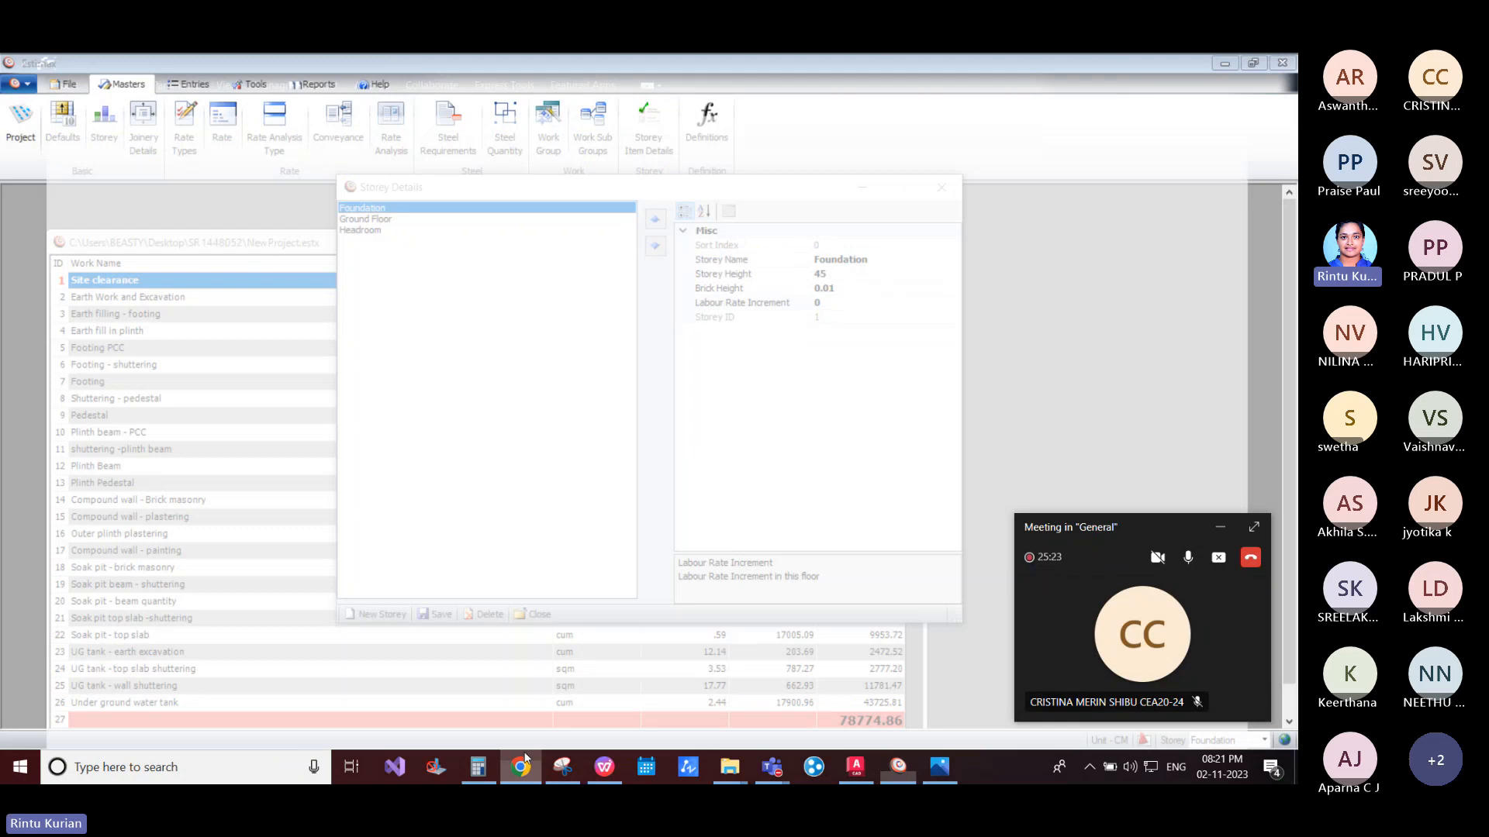
pyautogui.hotkey('ctrl', 't')
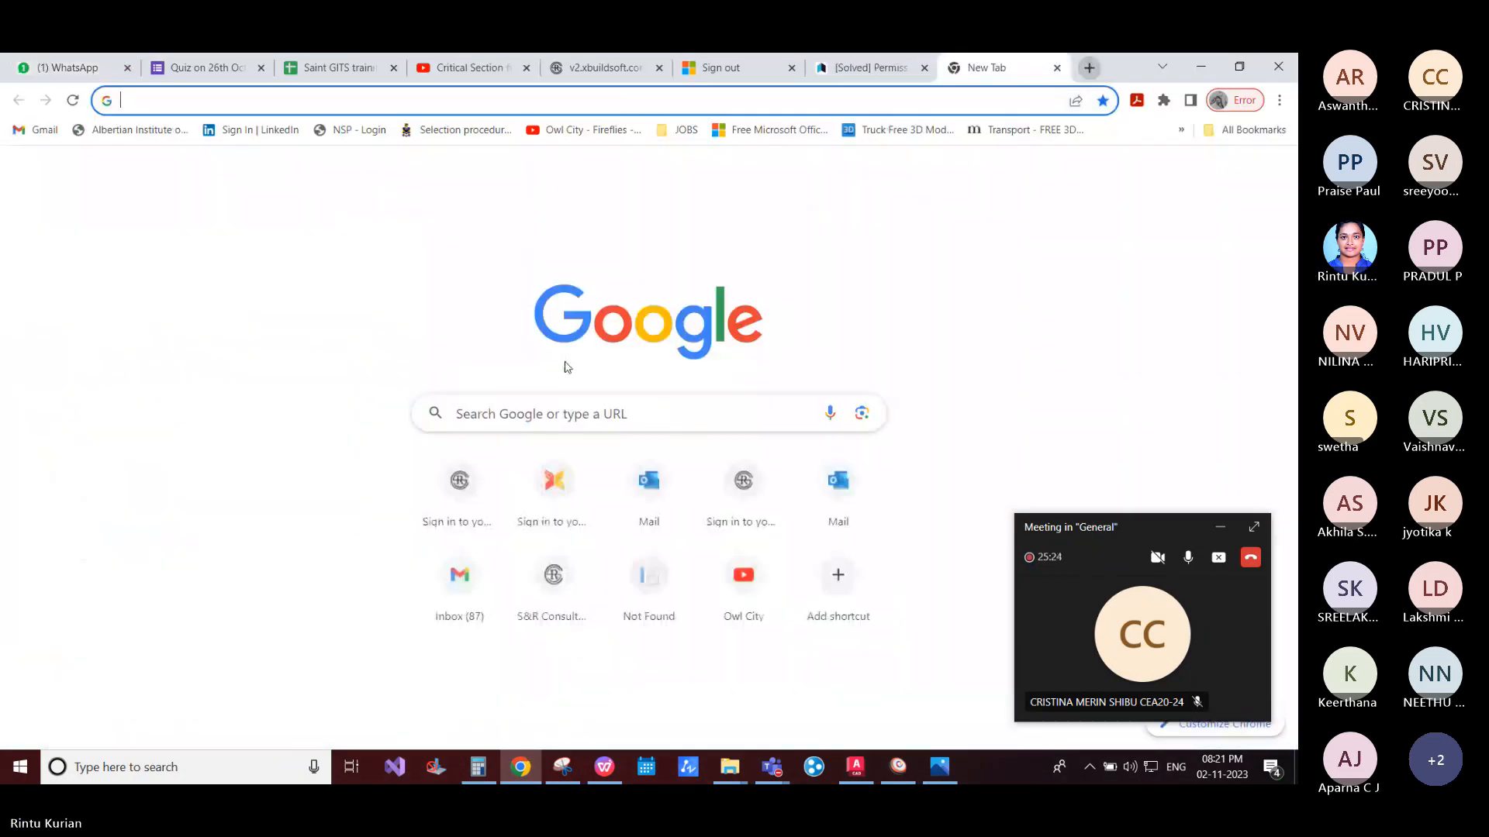
pyautogui.click(538, 404)
pyautogui.write('foundation')
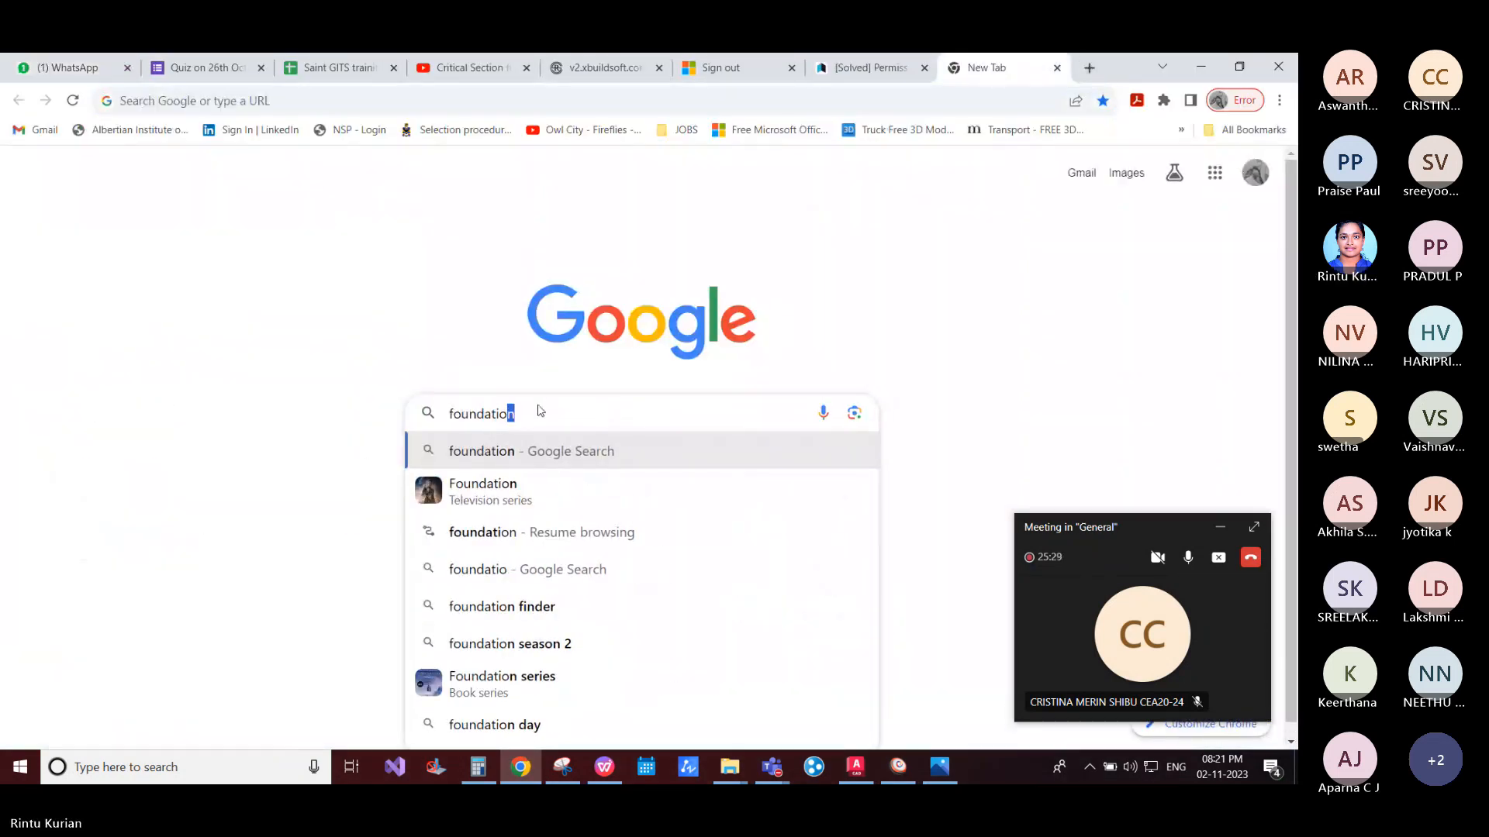
pyautogui.write(' brick ')
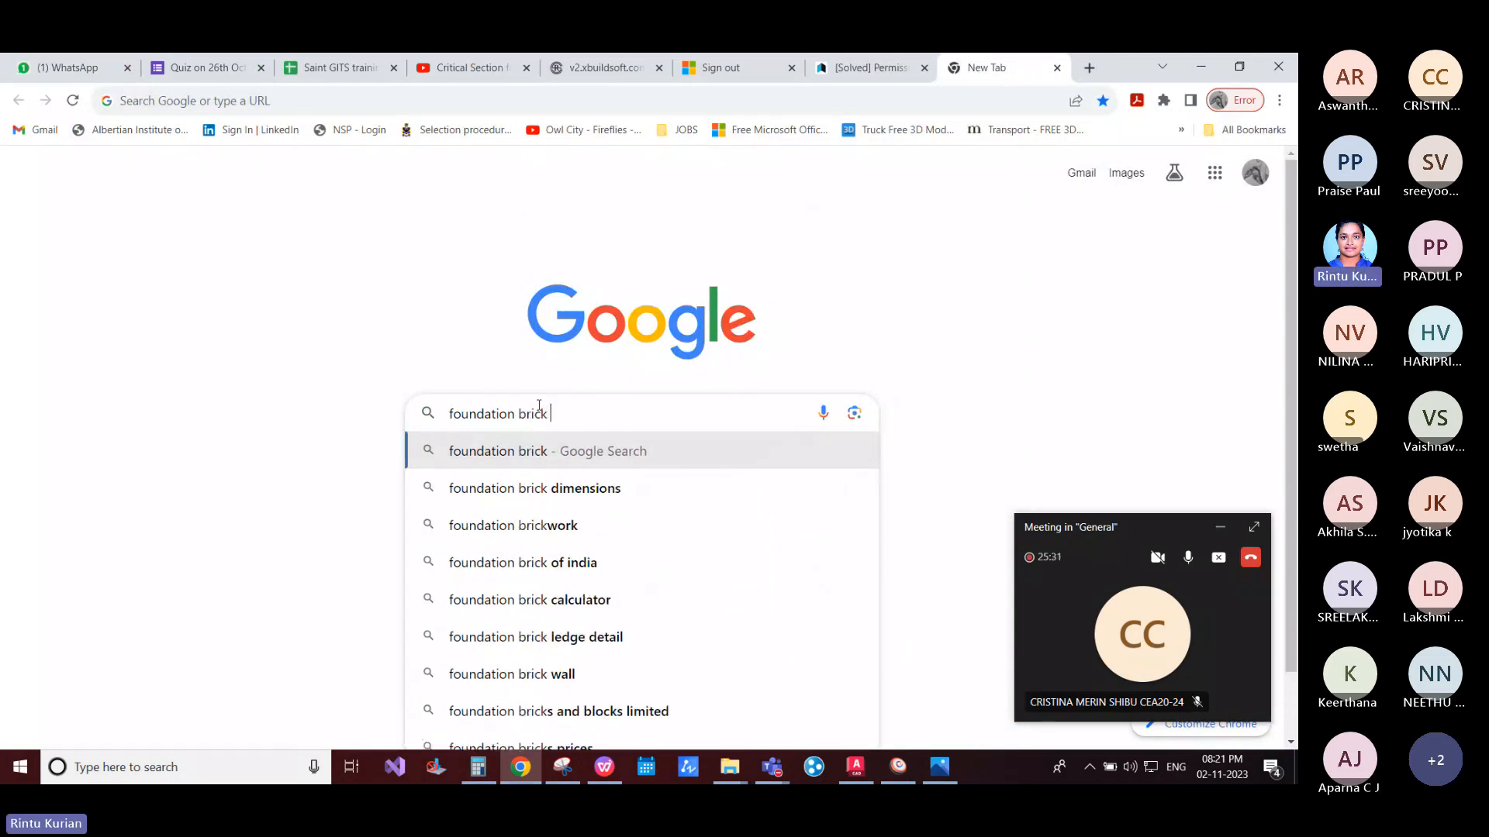
pyautogui.write('masonry')
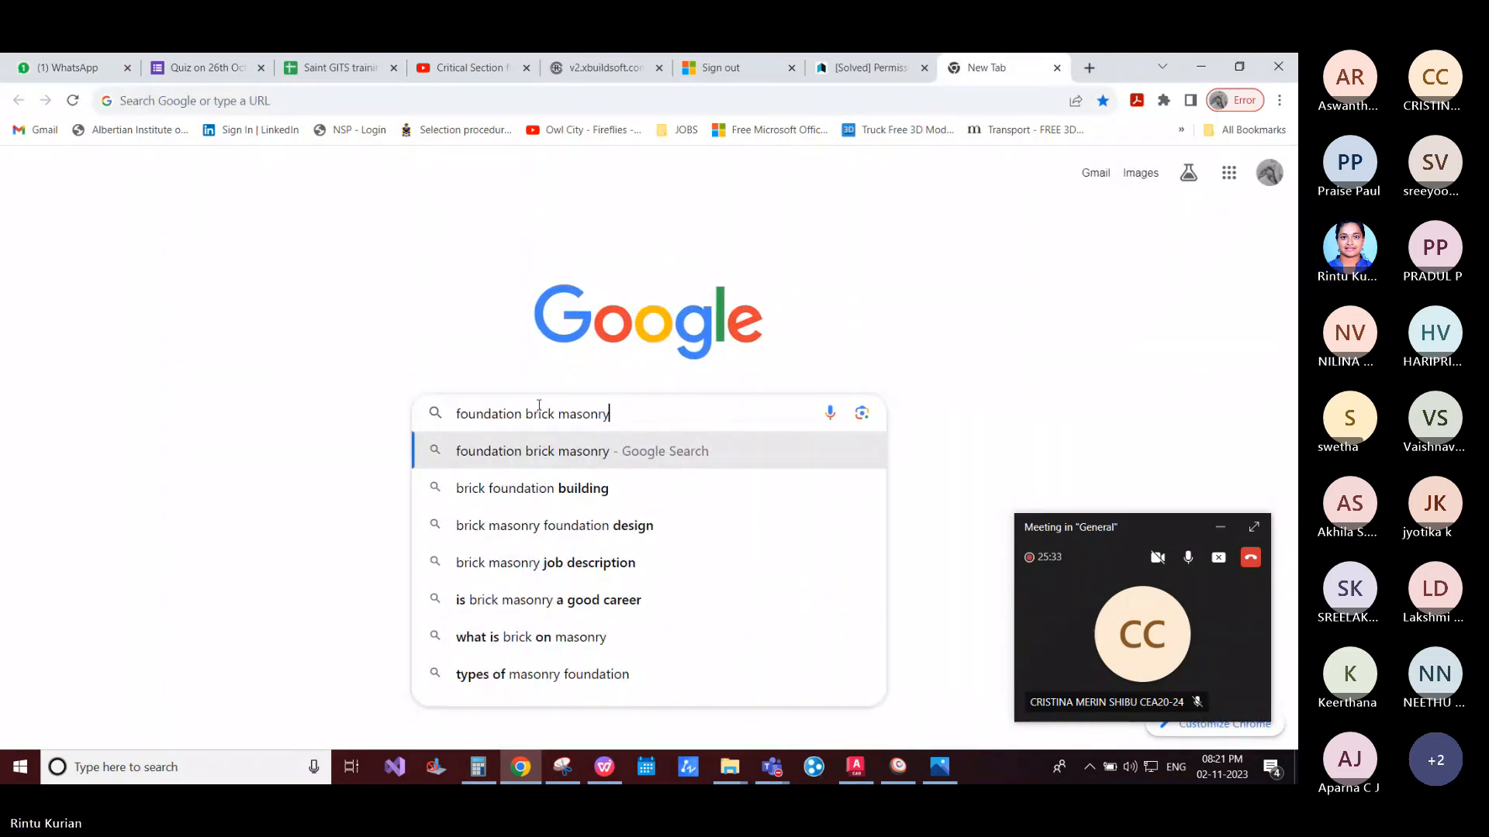
pyautogui.press('Return')
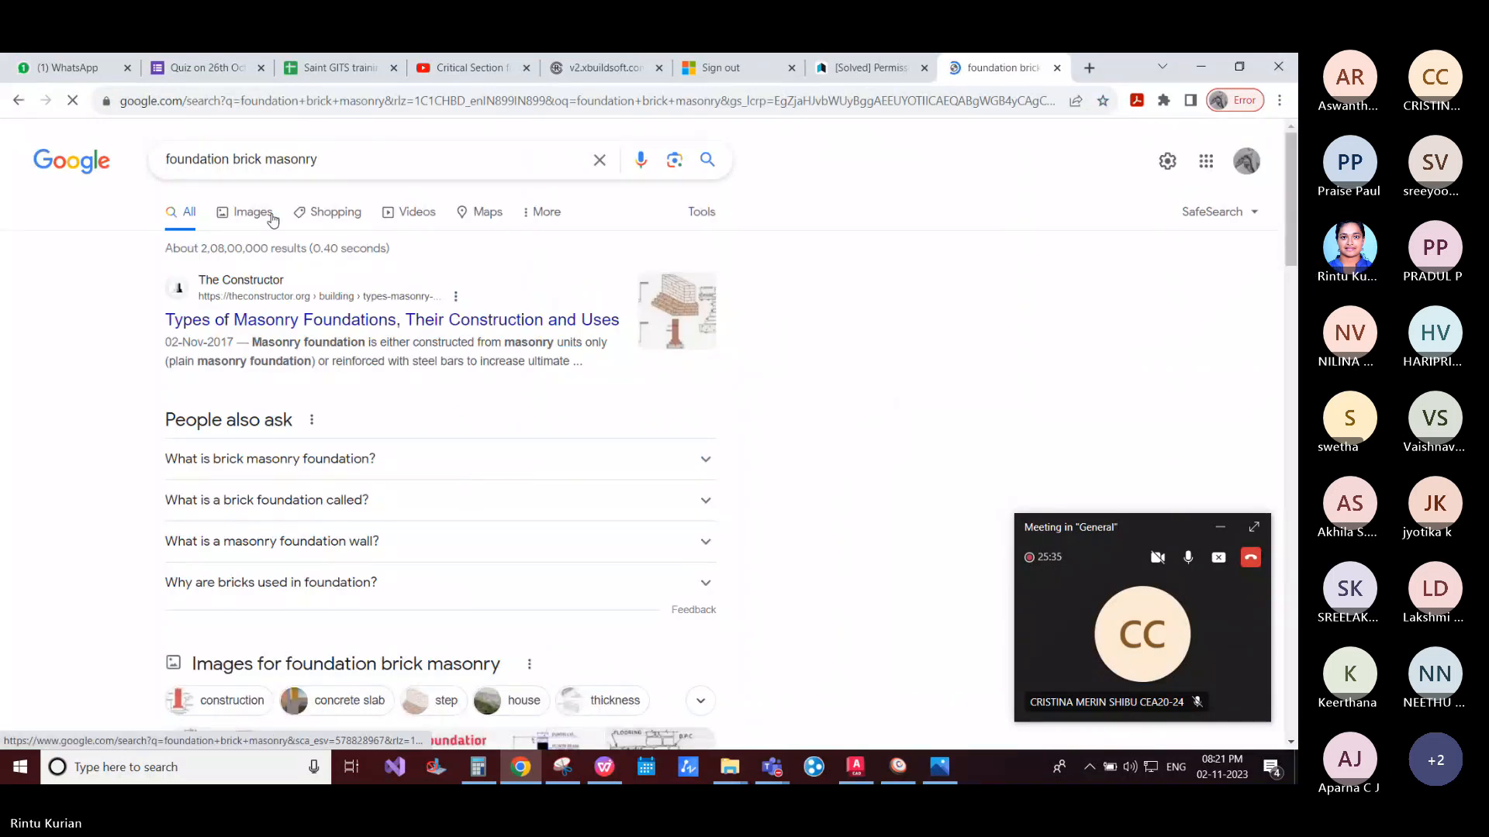
pyautogui.click(270, 217)
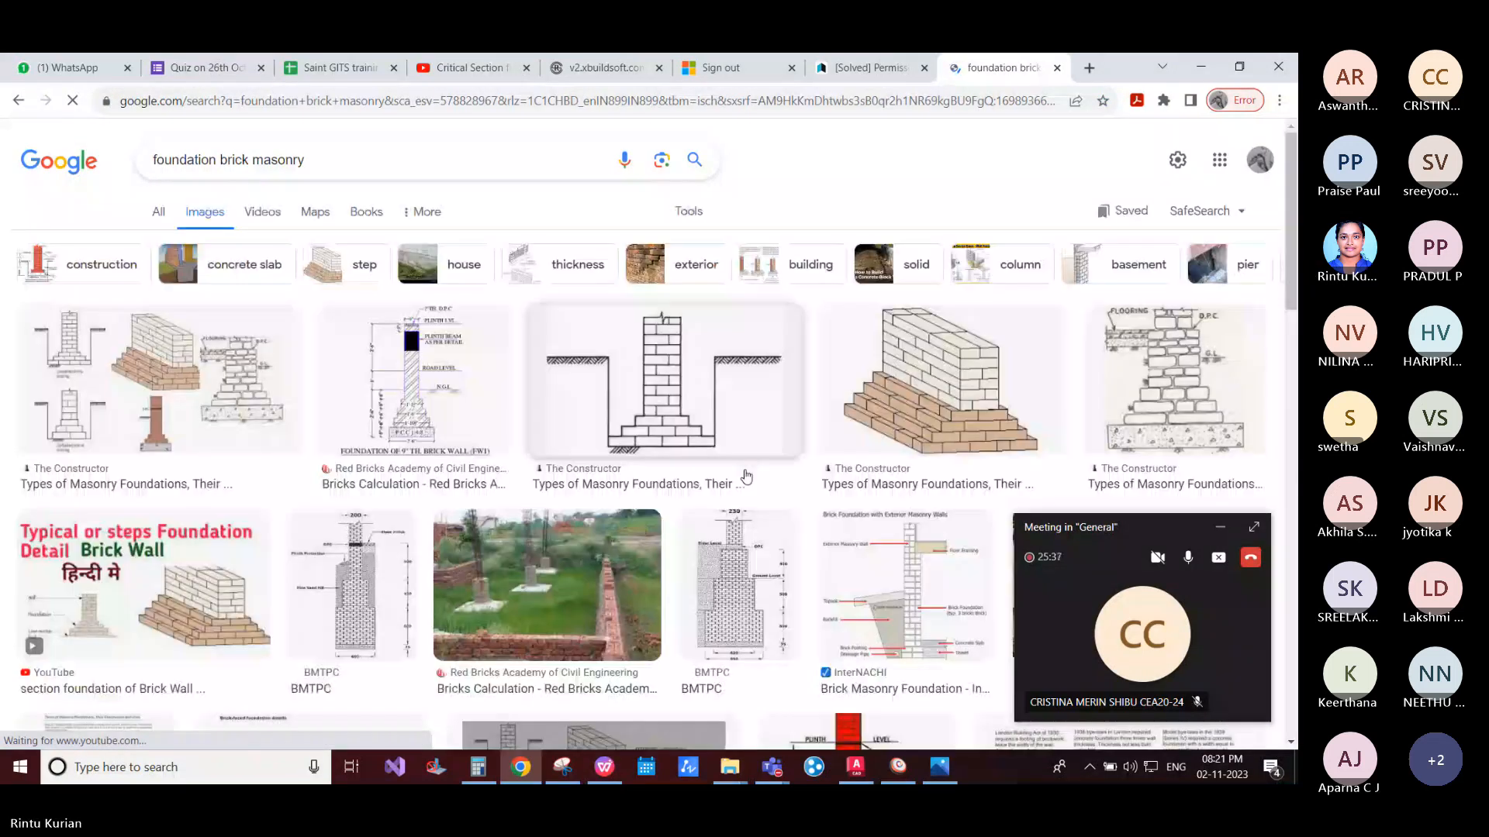
# Step: Look through the foundation brick masonry images and open the one titled "Estimation of Quantity of Brickwork in Foundation"
pyautogui.scroll(-3, 620, 504)
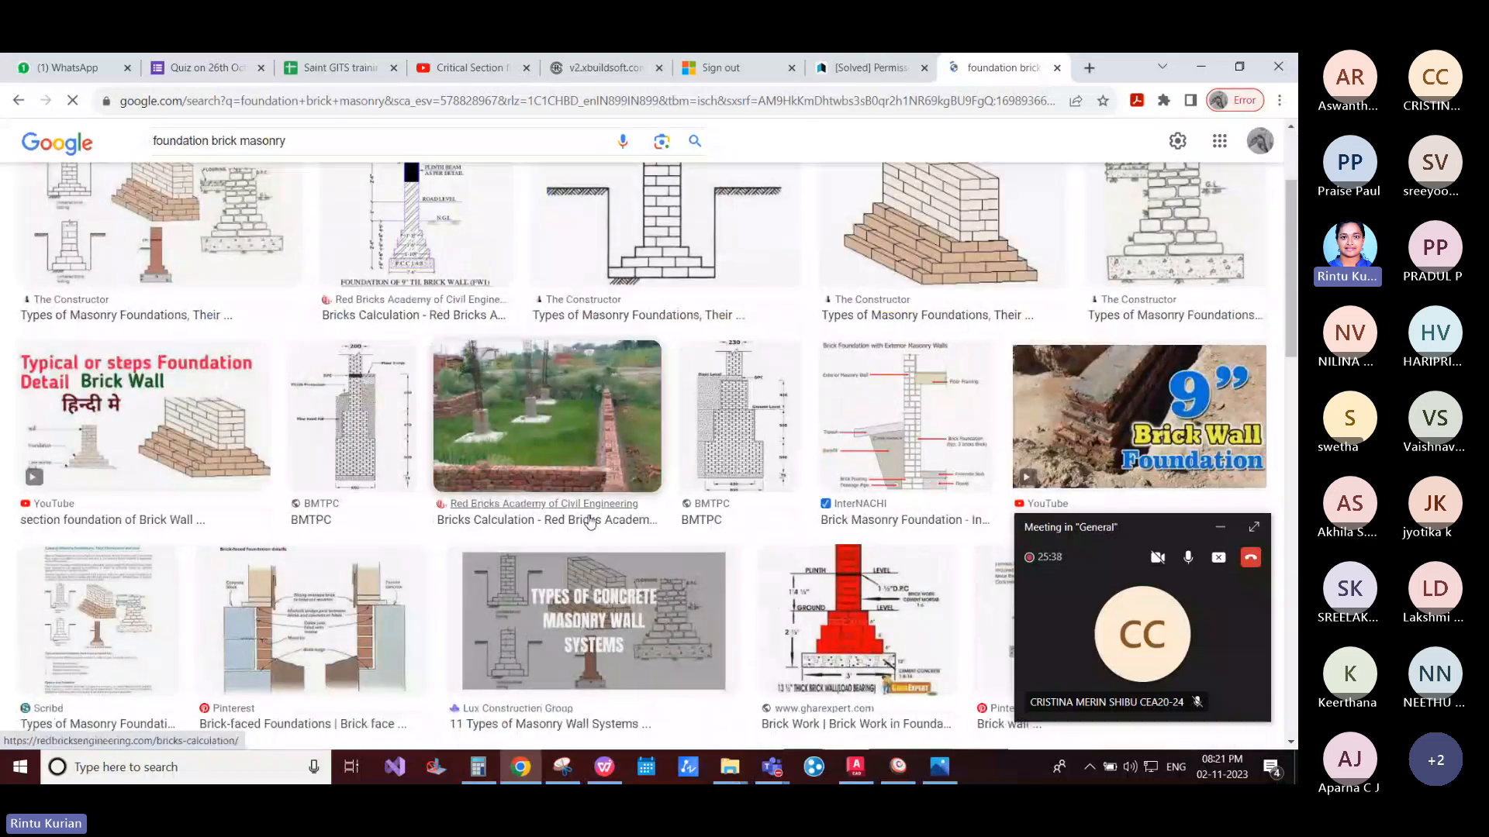
pyautogui.scroll(-2, 587, 522)
pyautogui.scroll(-1, 587, 522)
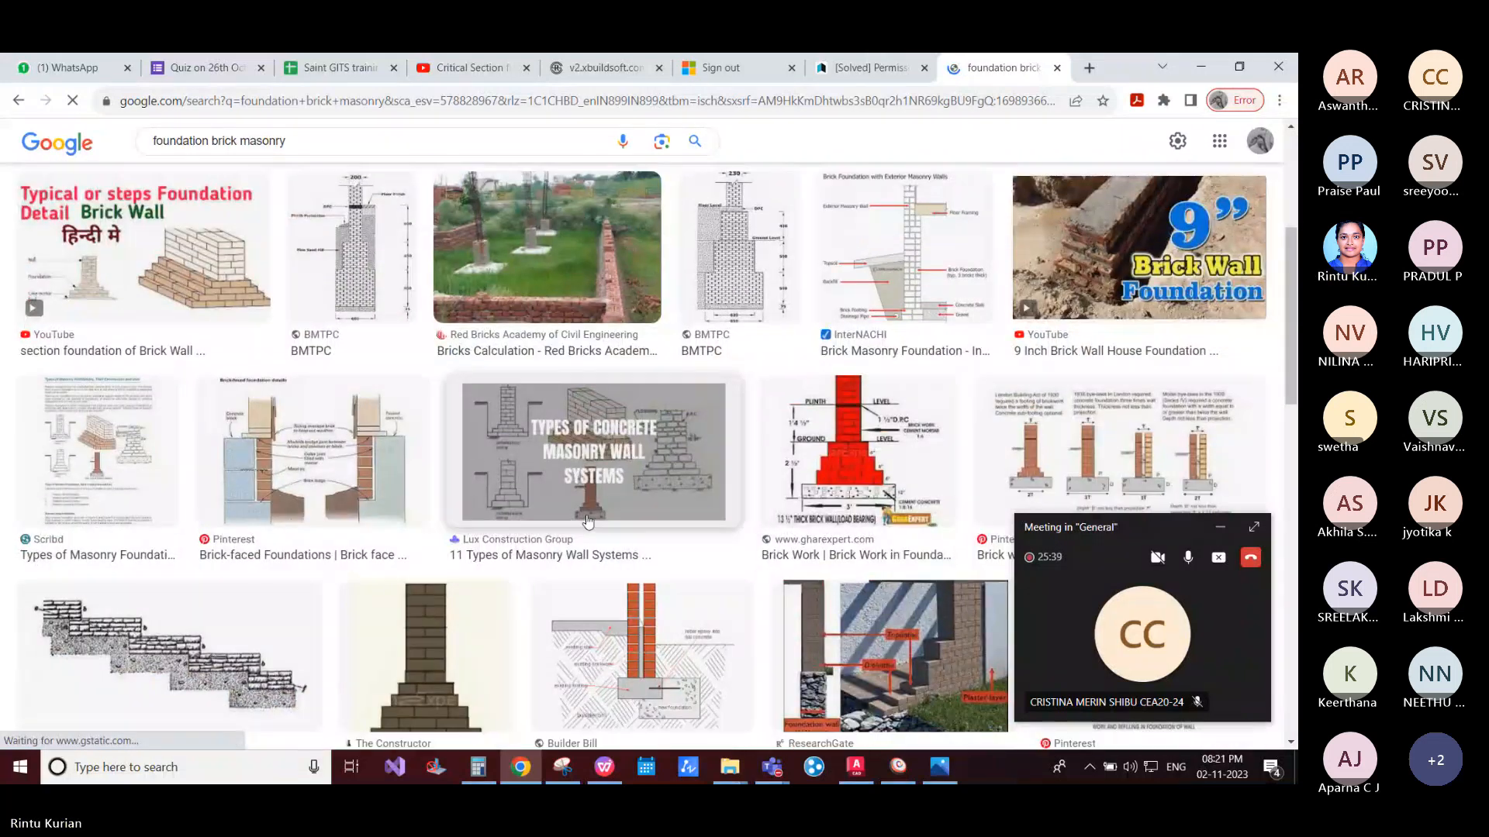
pyautogui.scroll(-5, 588, 522)
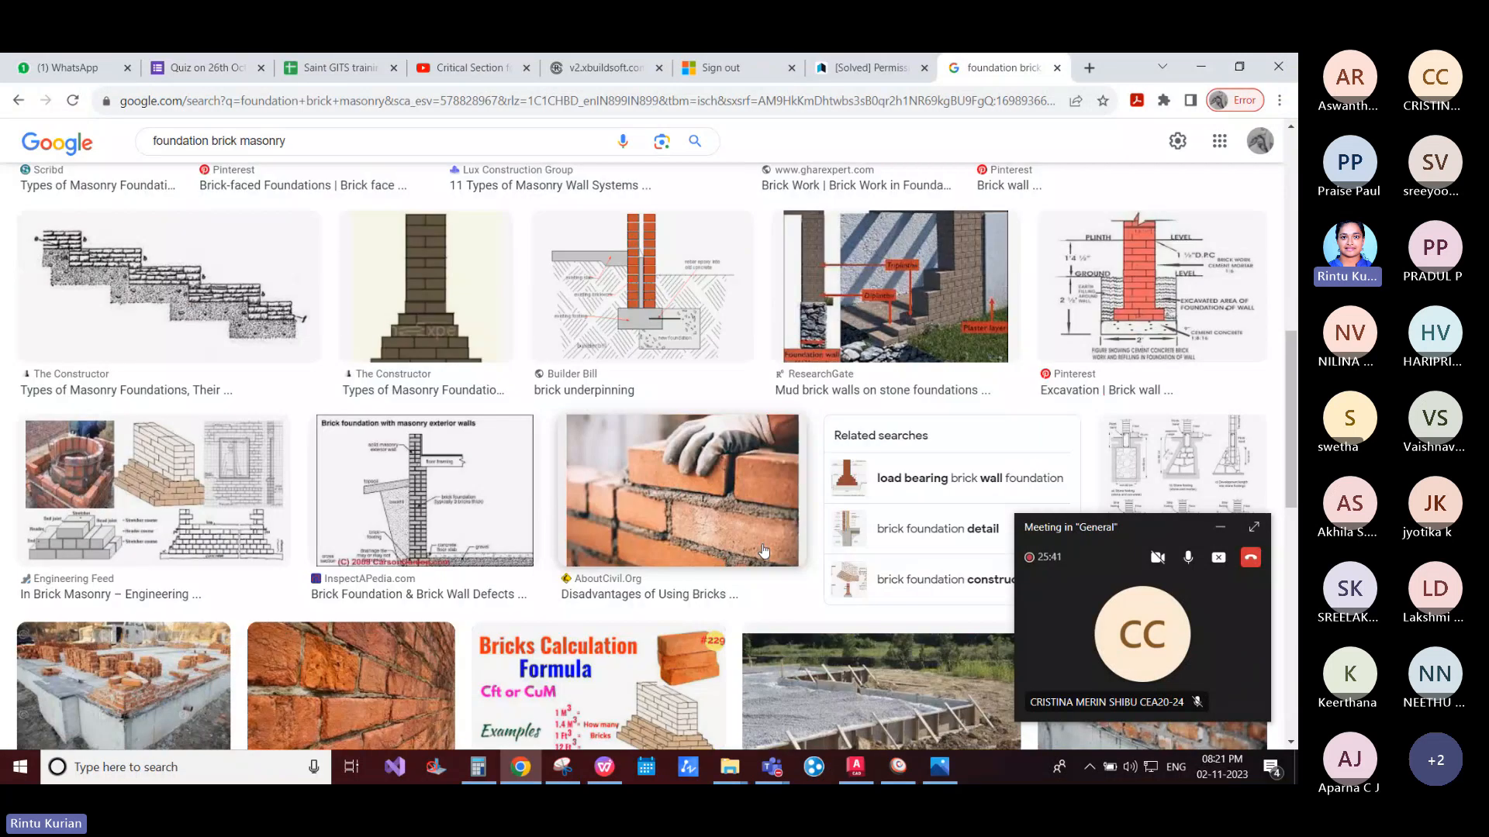
pyautogui.scroll(-3, 763, 550)
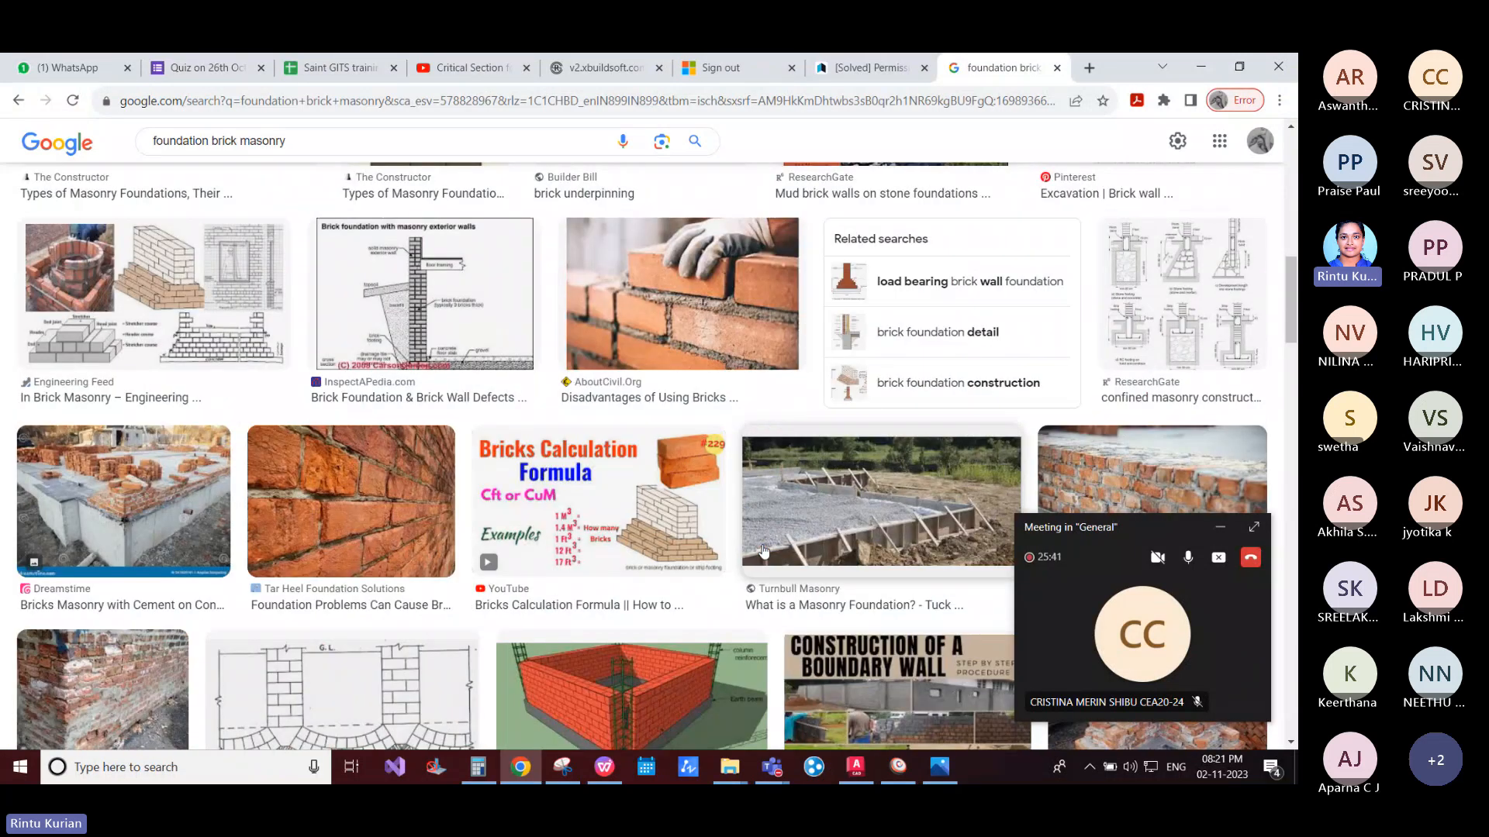
pyautogui.scroll(-4, 764, 551)
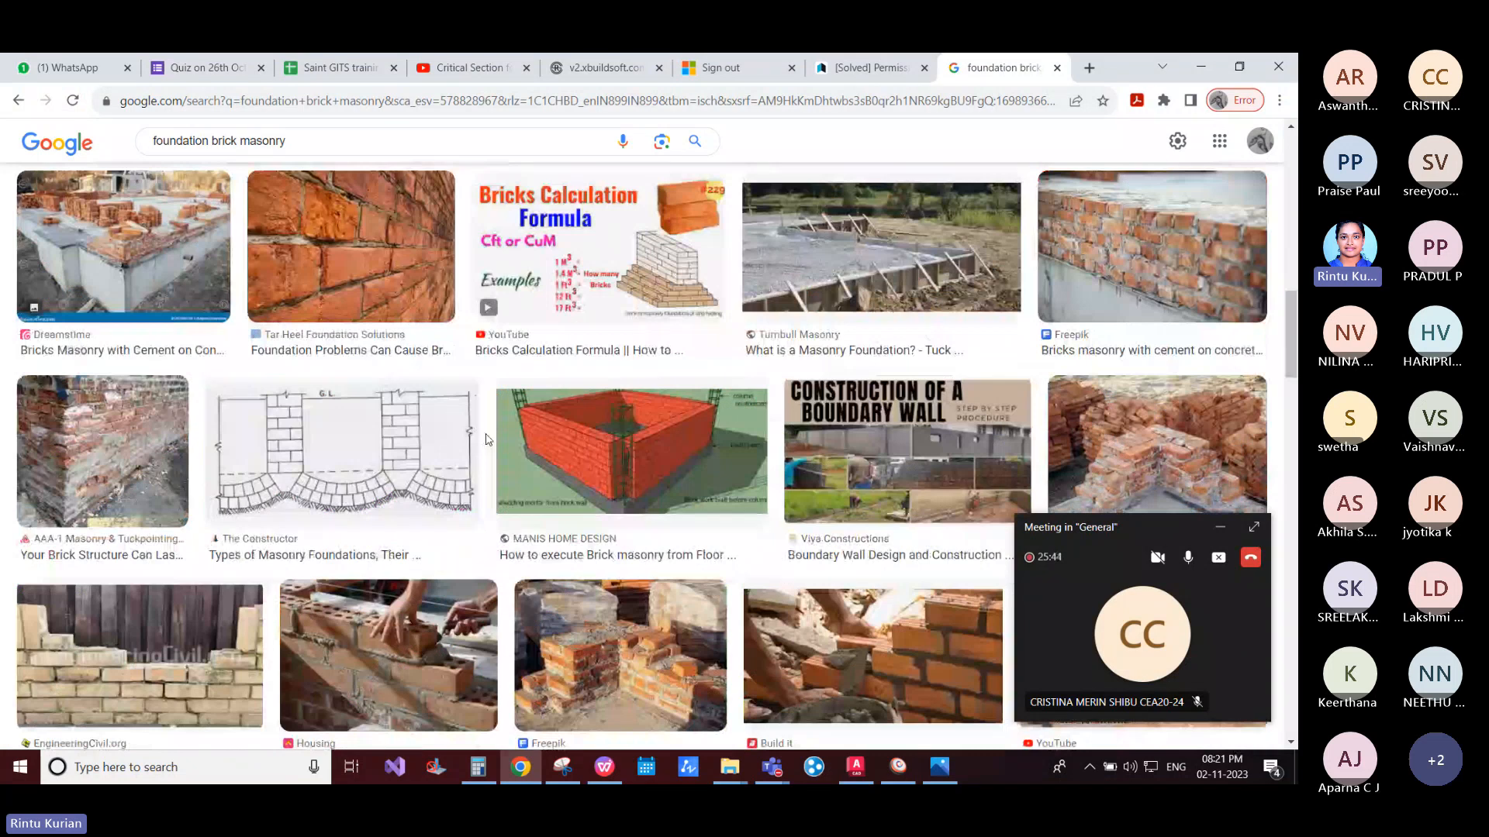
pyautogui.scroll(-2, 772, 528)
pyautogui.scroll(-6, 772, 528)
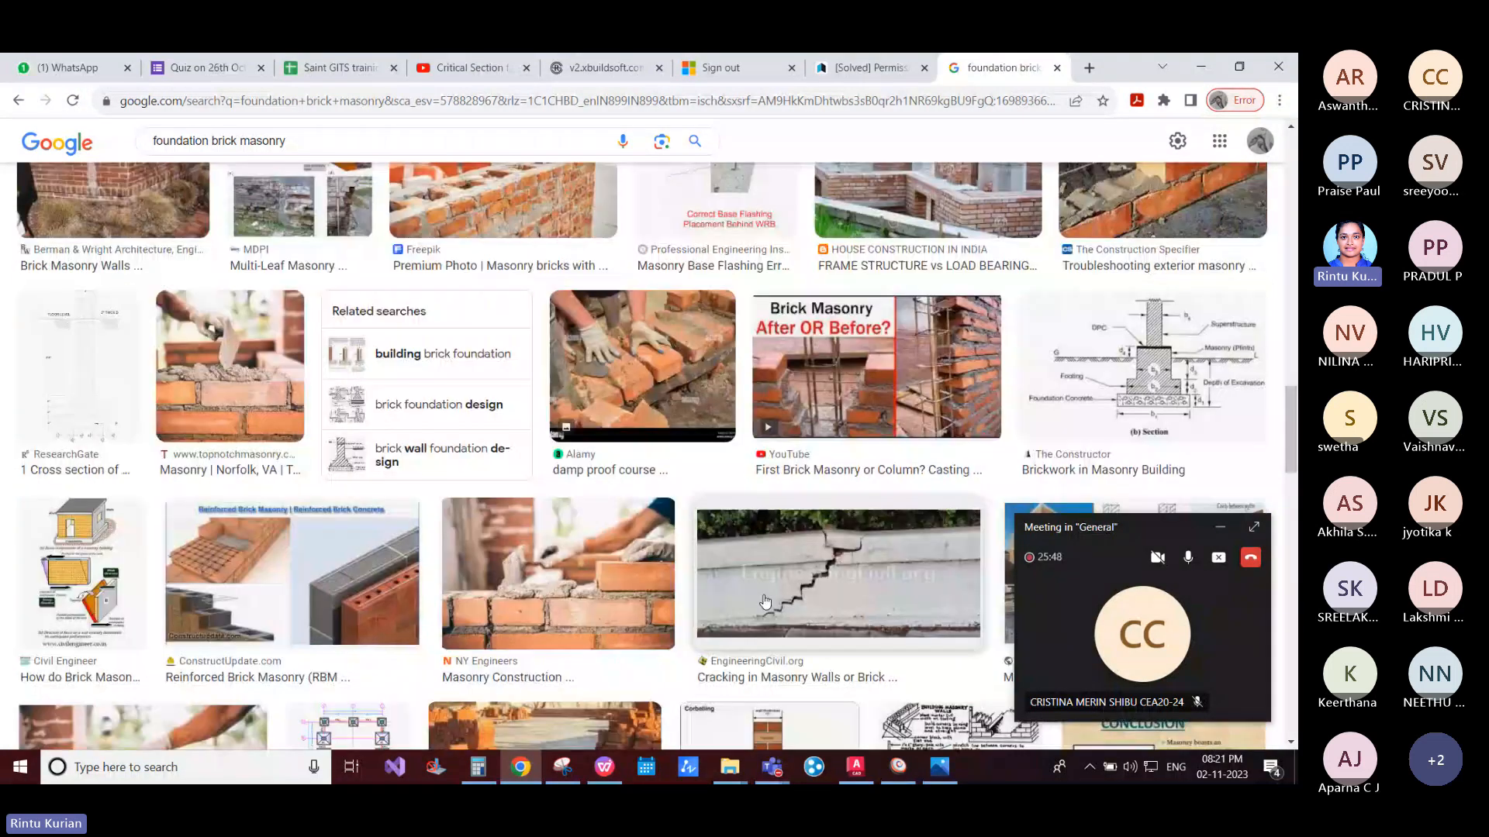
pyautogui.scroll(-2, 764, 599)
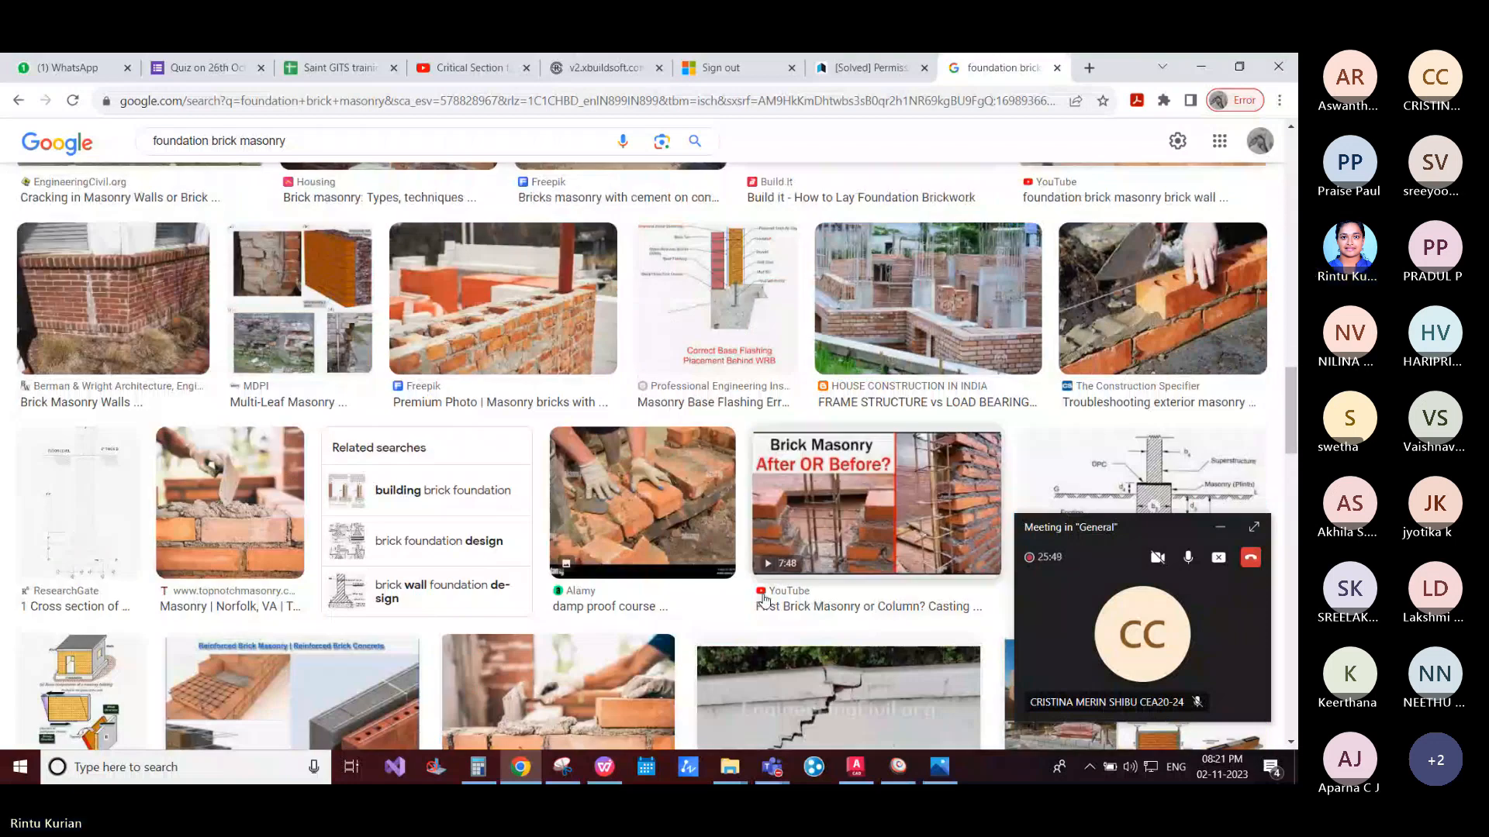
pyautogui.scroll(-2, 764, 600)
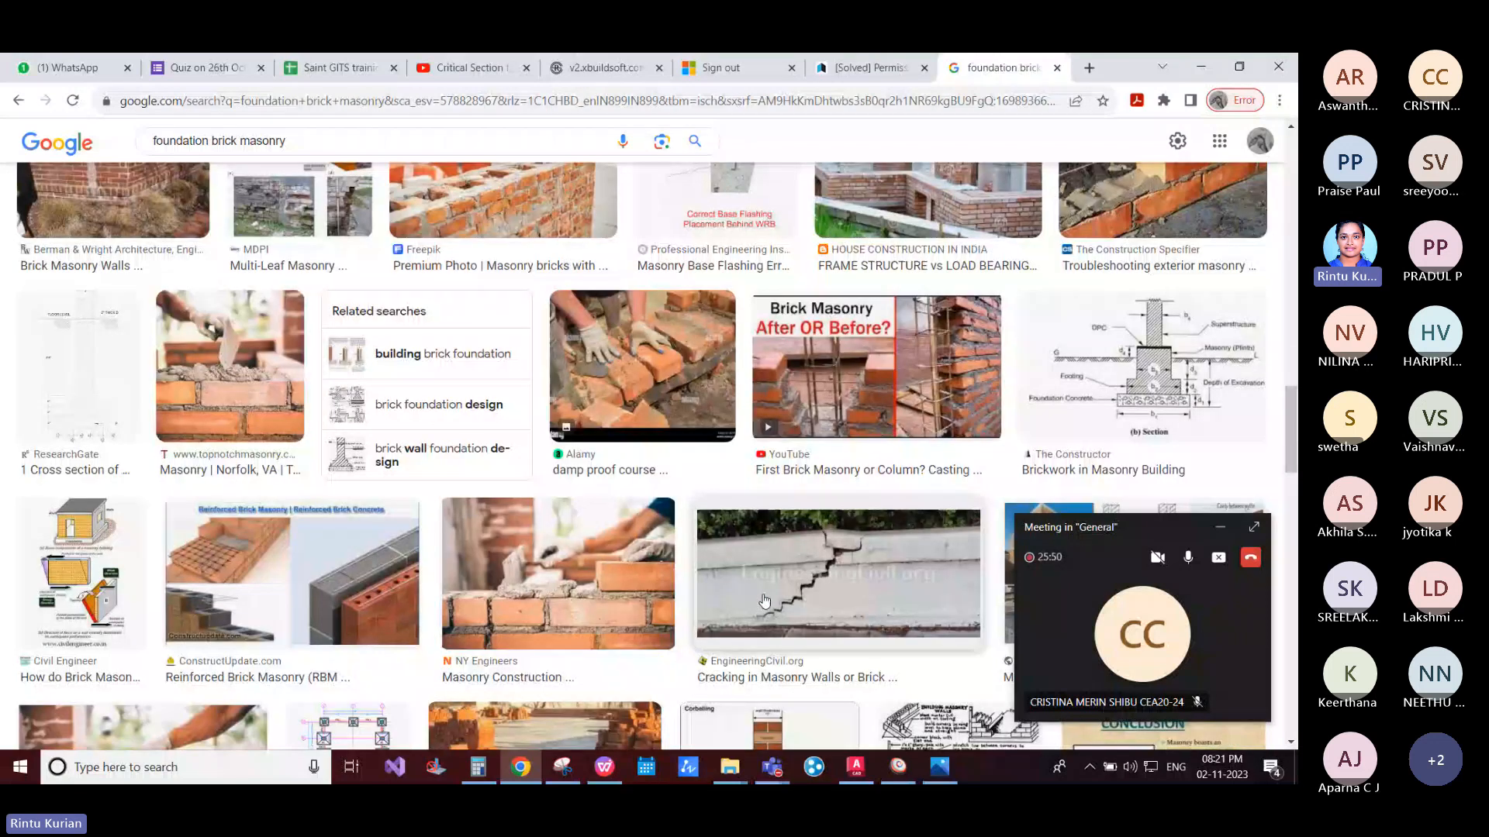
pyautogui.scroll(-6, 764, 600)
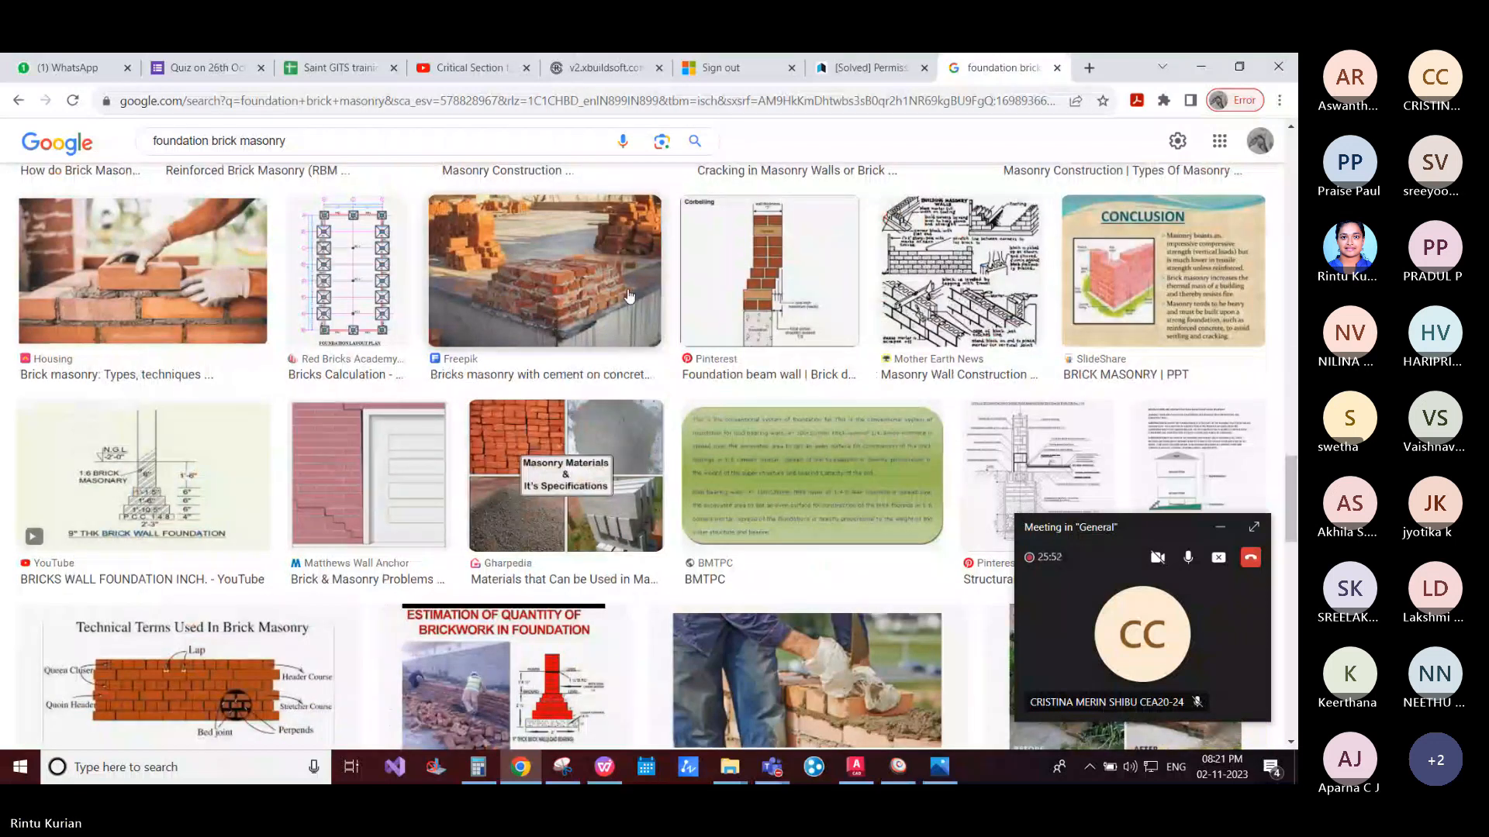
pyautogui.scroll(-2, 776, 551)
pyautogui.click(504, 512)
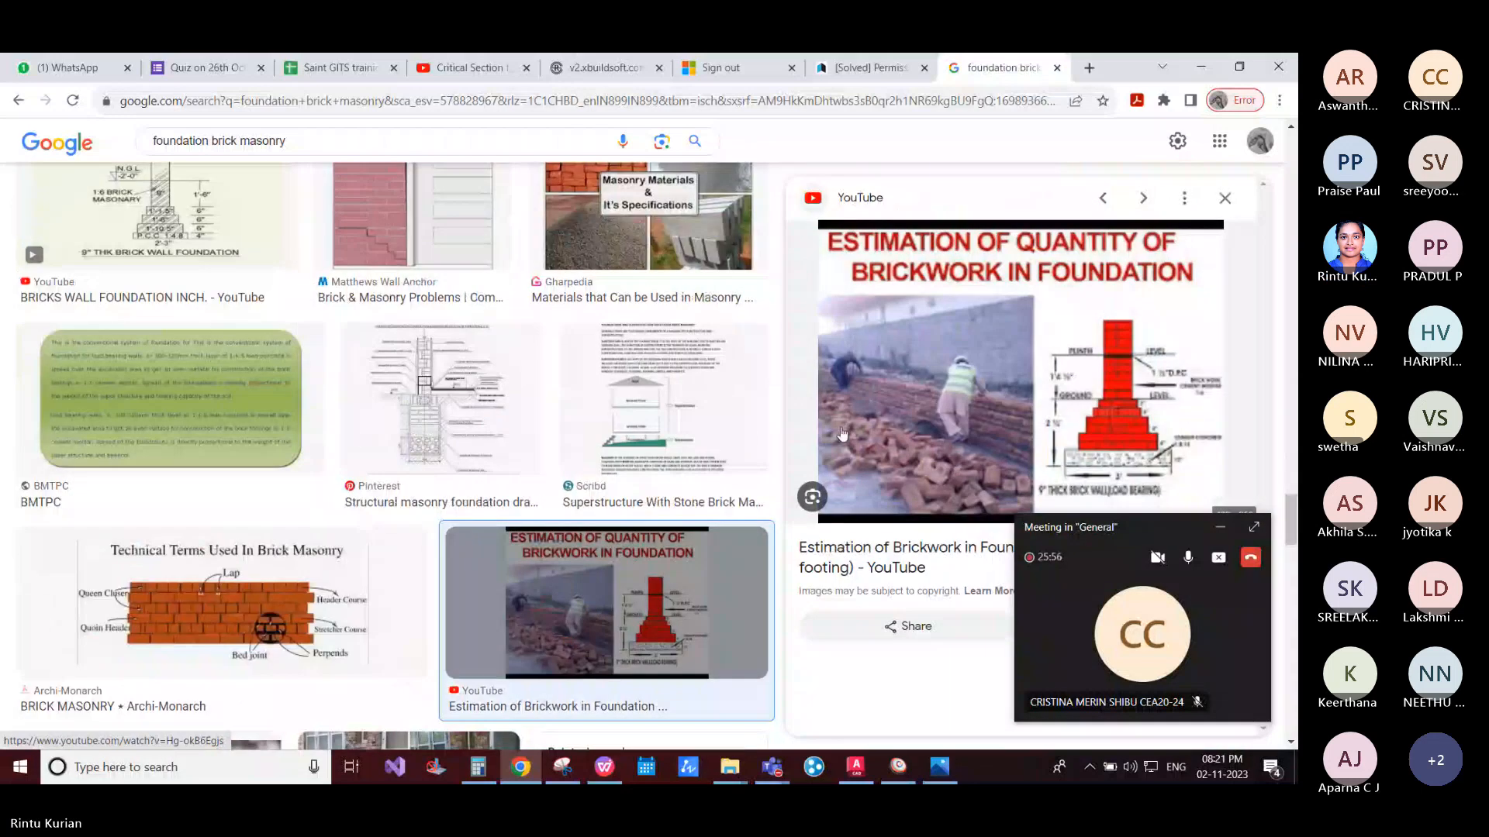
# Step: Follow the related search "brick foundation detail" and examine the ArchDaily brick cladding detail and the other foundation drawings
pyautogui.scroll(-1, 891, 510)
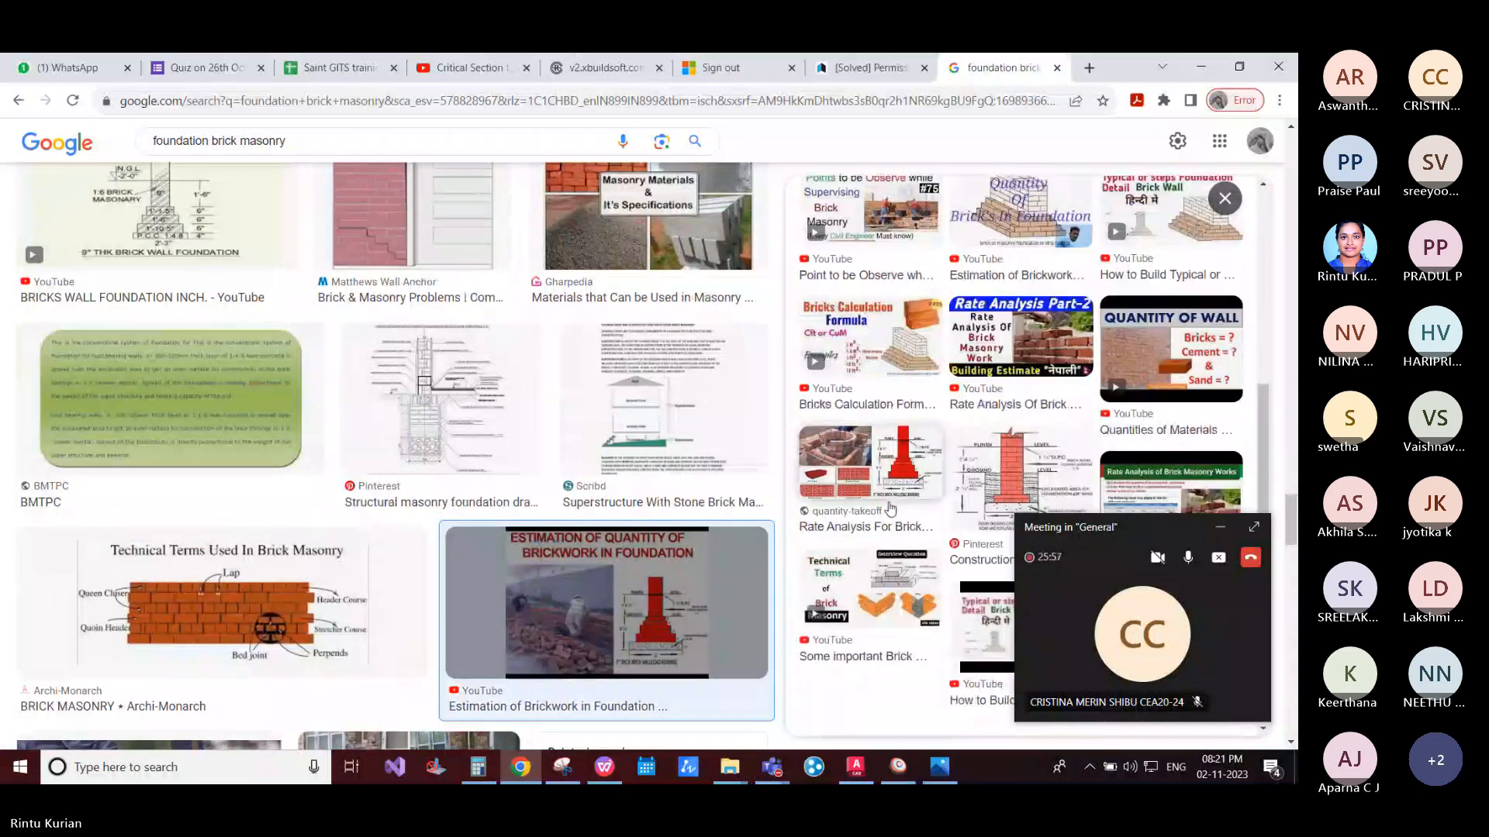
pyautogui.scroll(-4, 891, 510)
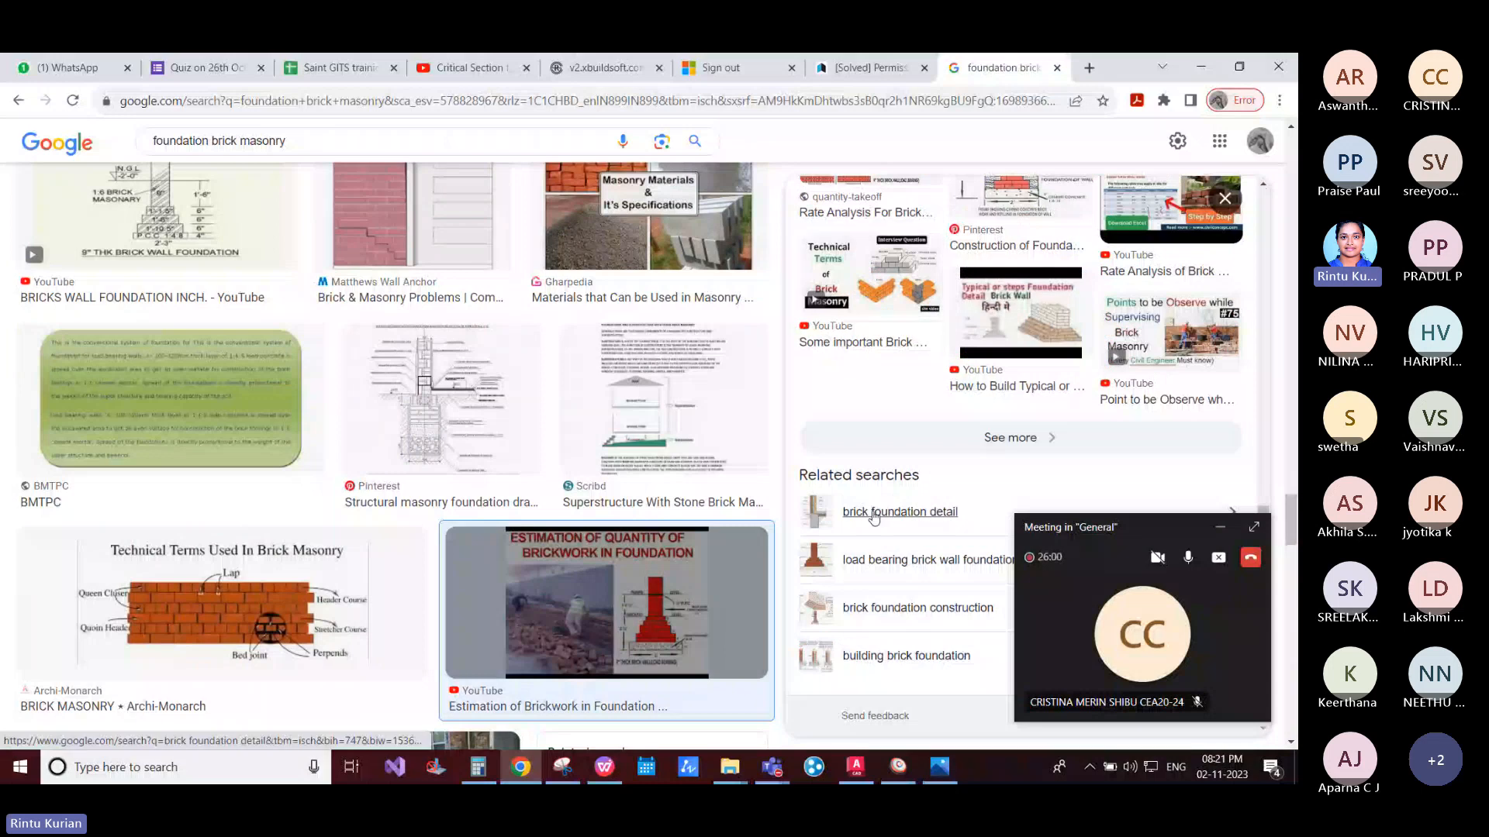
pyautogui.click(874, 512)
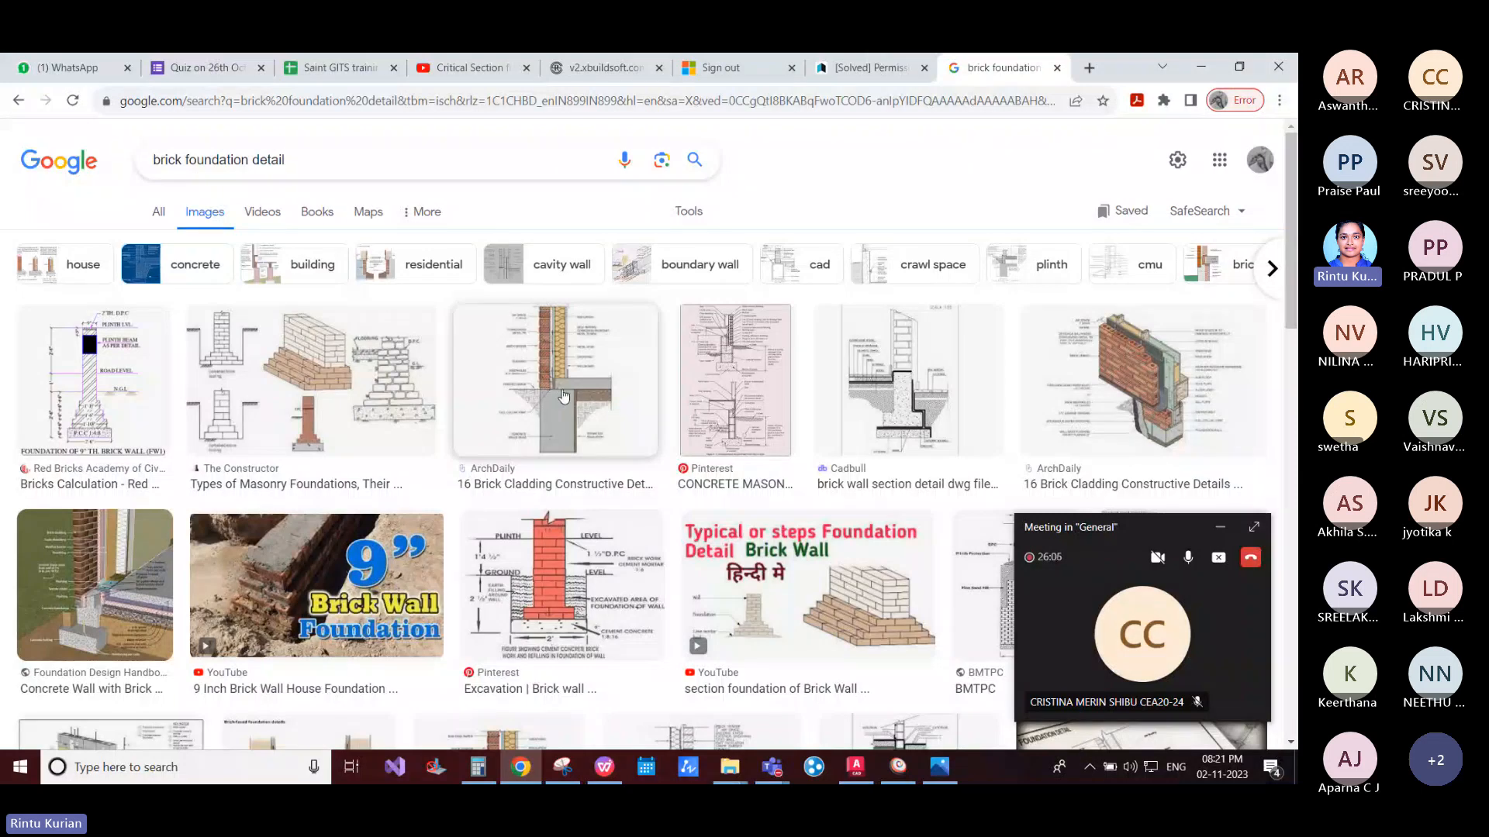
pyautogui.click(578, 434)
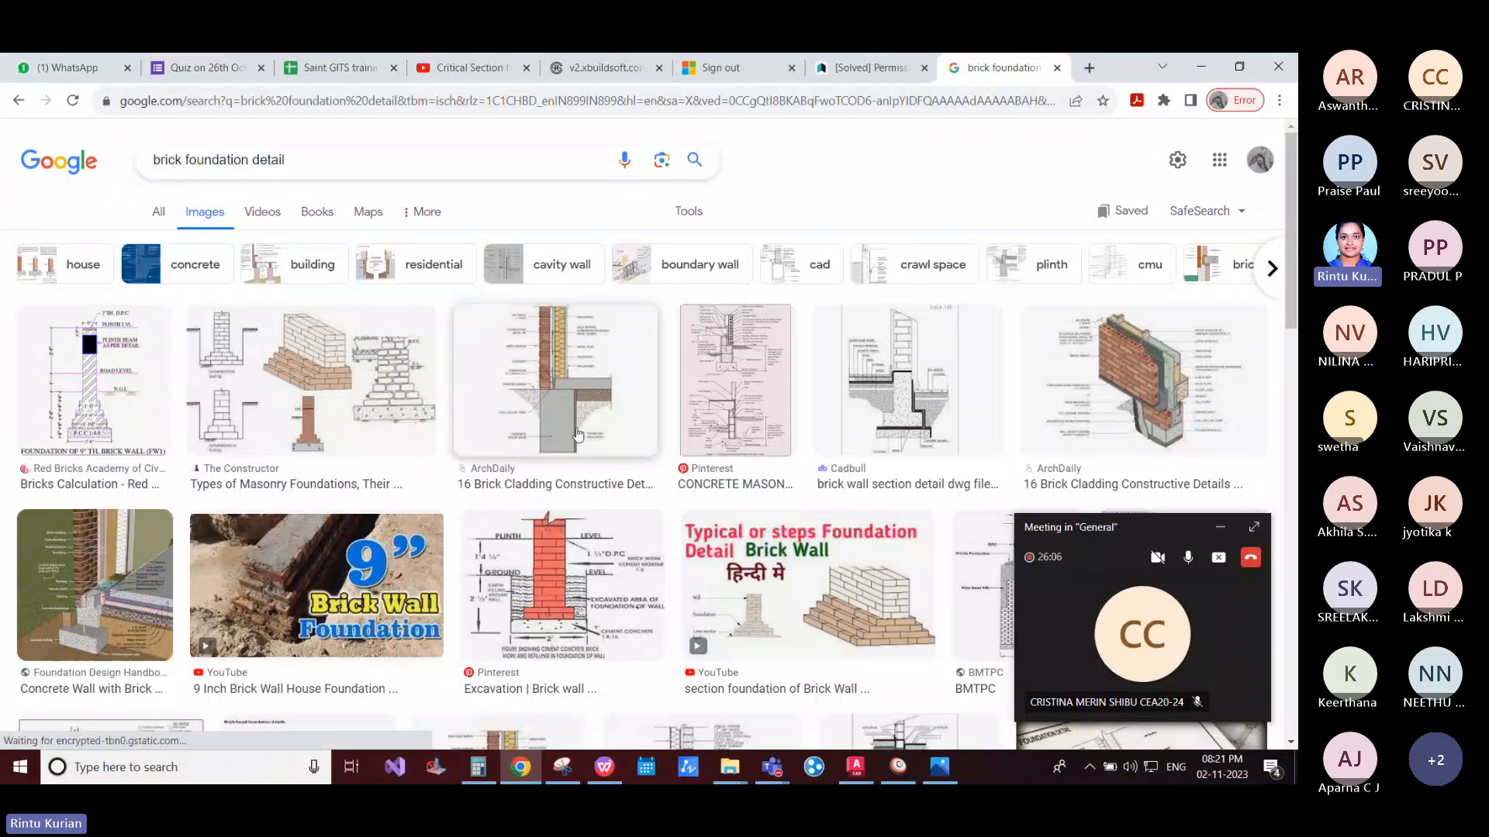
pyautogui.click(530, 402)
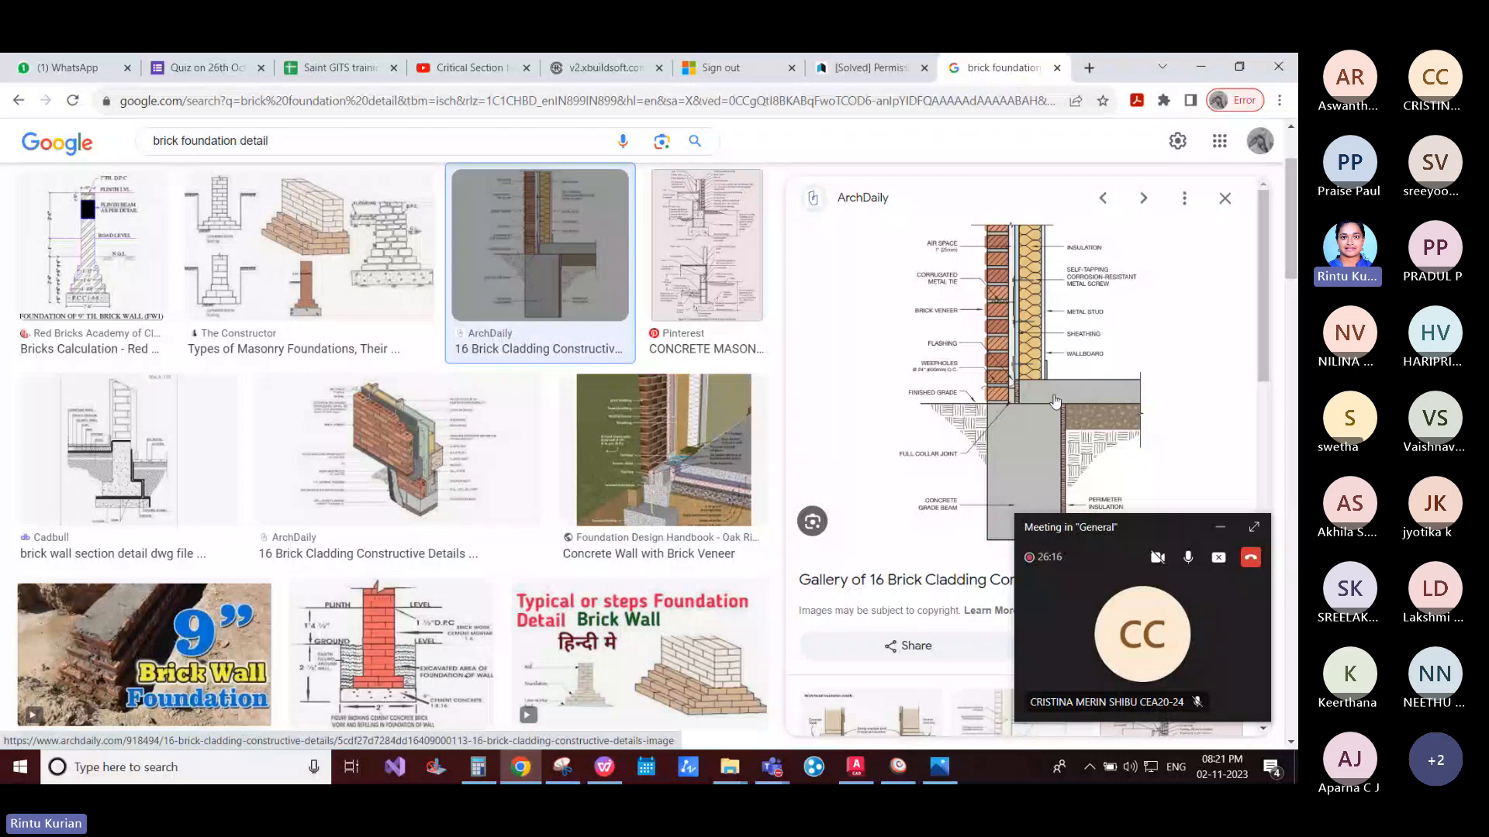
pyautogui.scroll(-5, 1007, 317)
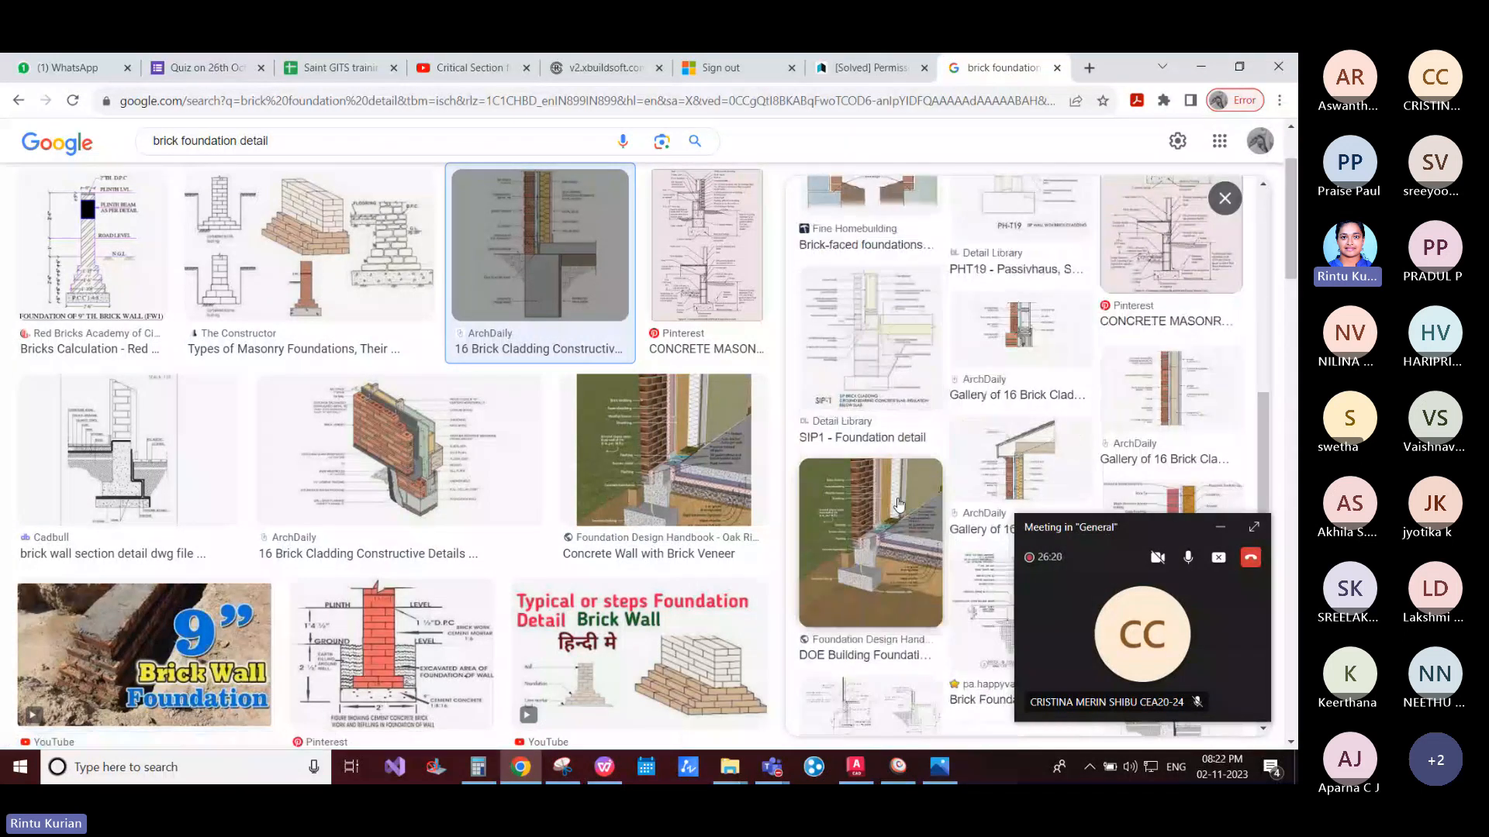
pyautogui.scroll(-2, 906, 401)
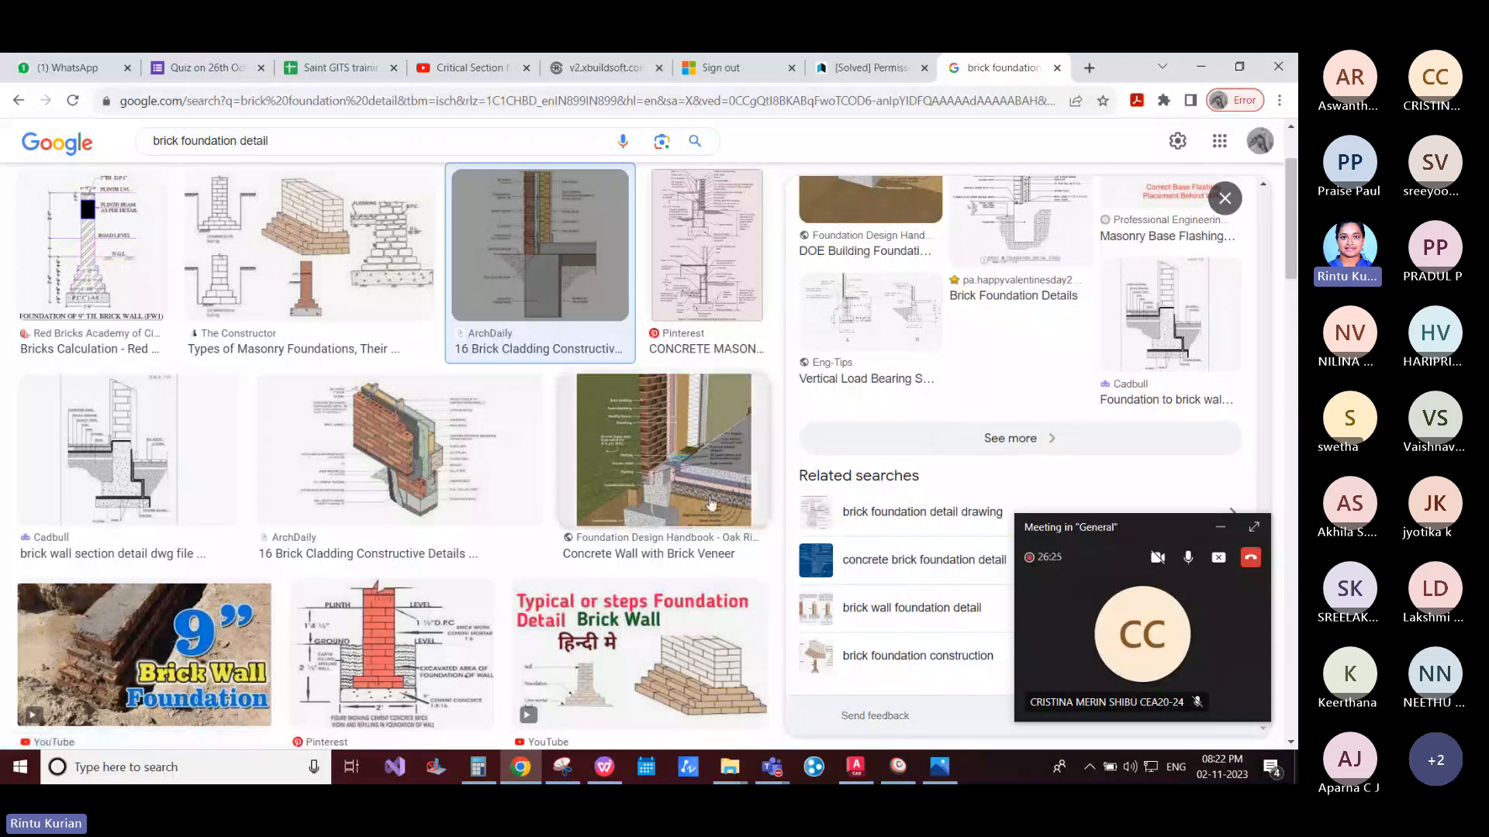
pyautogui.scroll(-5, 502, 589)
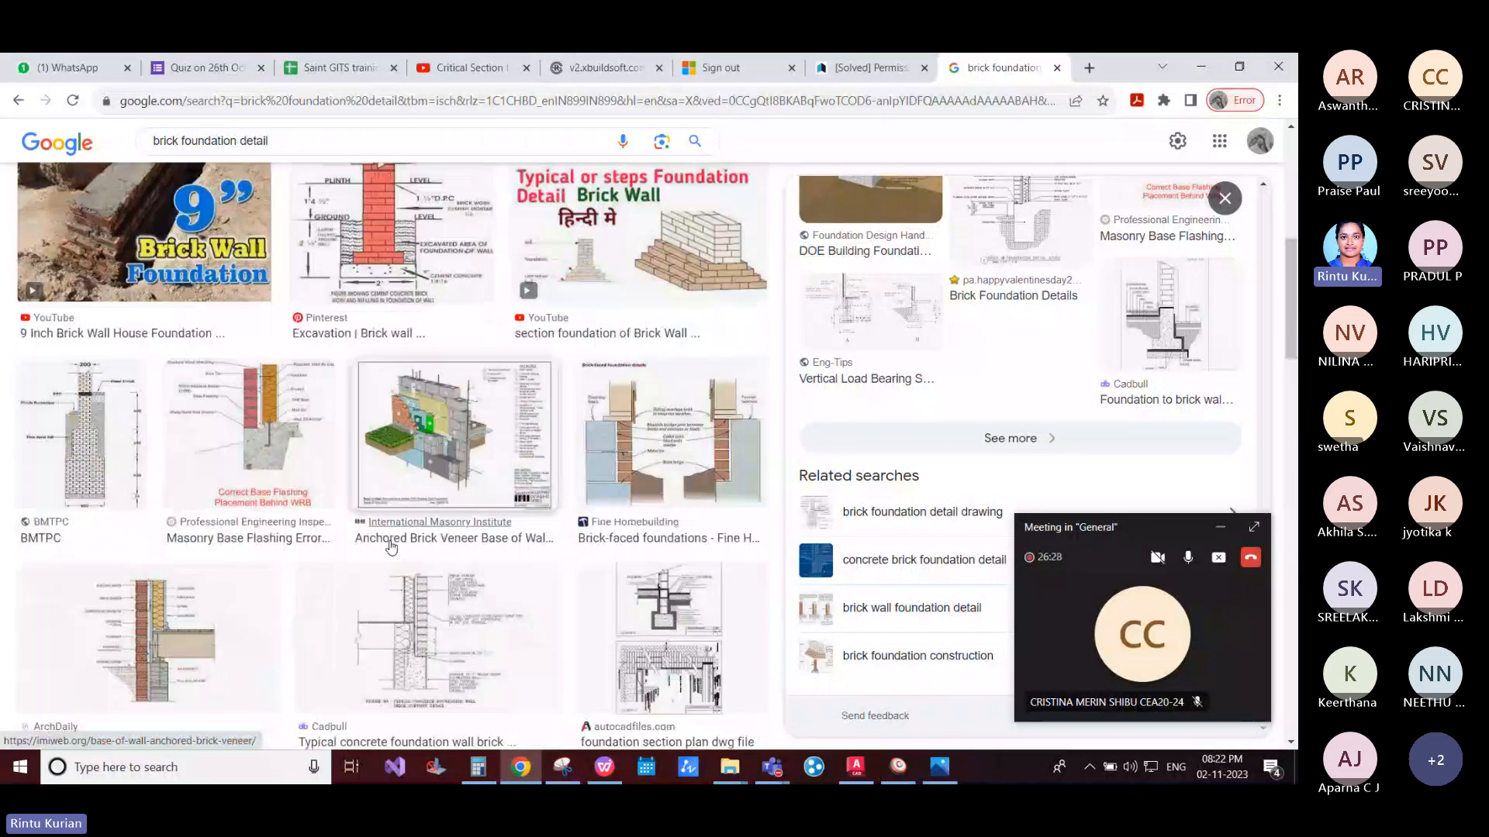
pyautogui.scroll(-3, 392, 548)
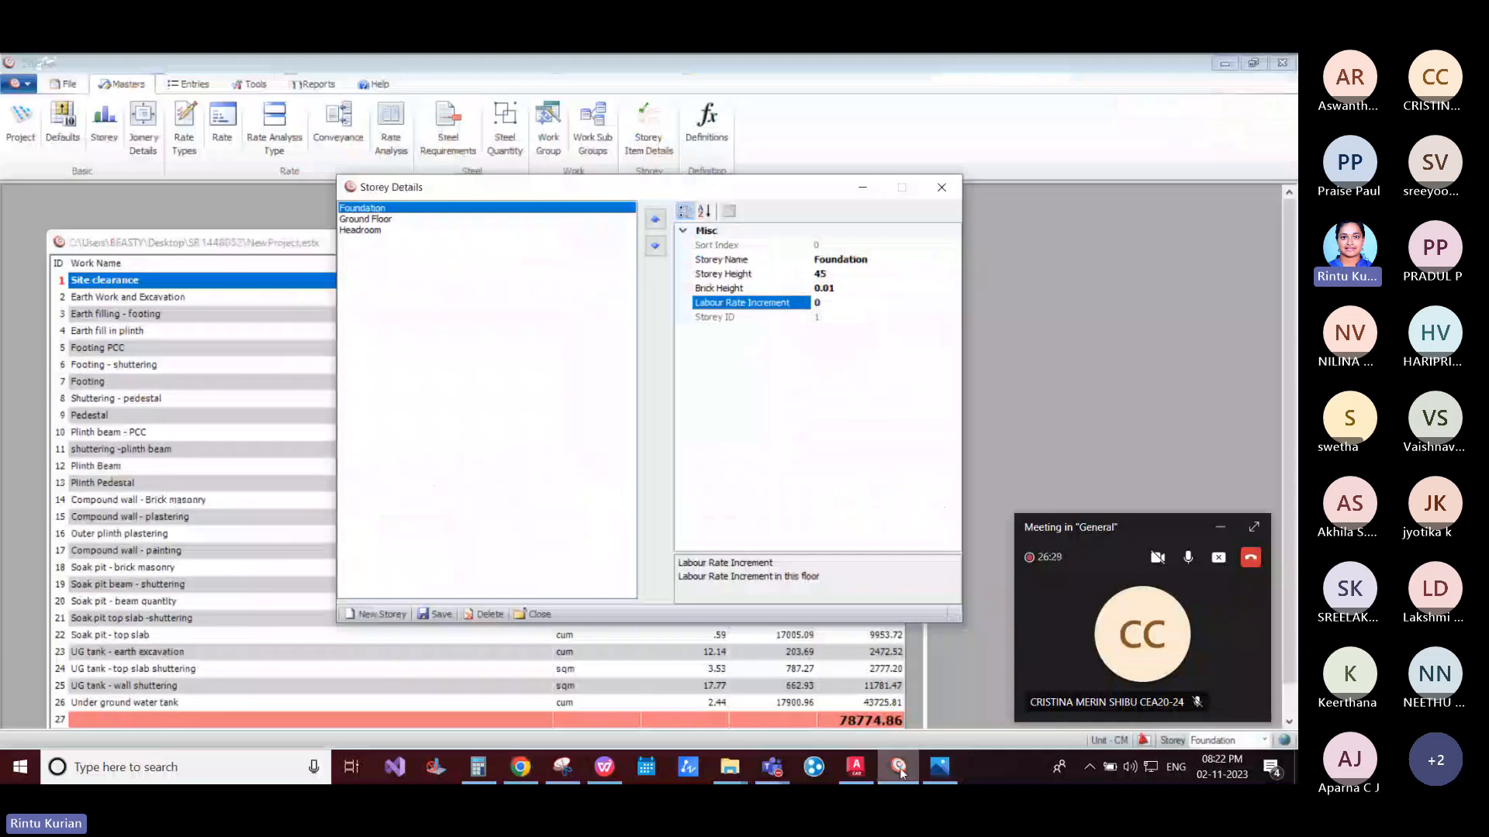
# Step: Back in Estimax, set the Ground Floor storey's Storey Height to 310
pyautogui.click(458, 219)
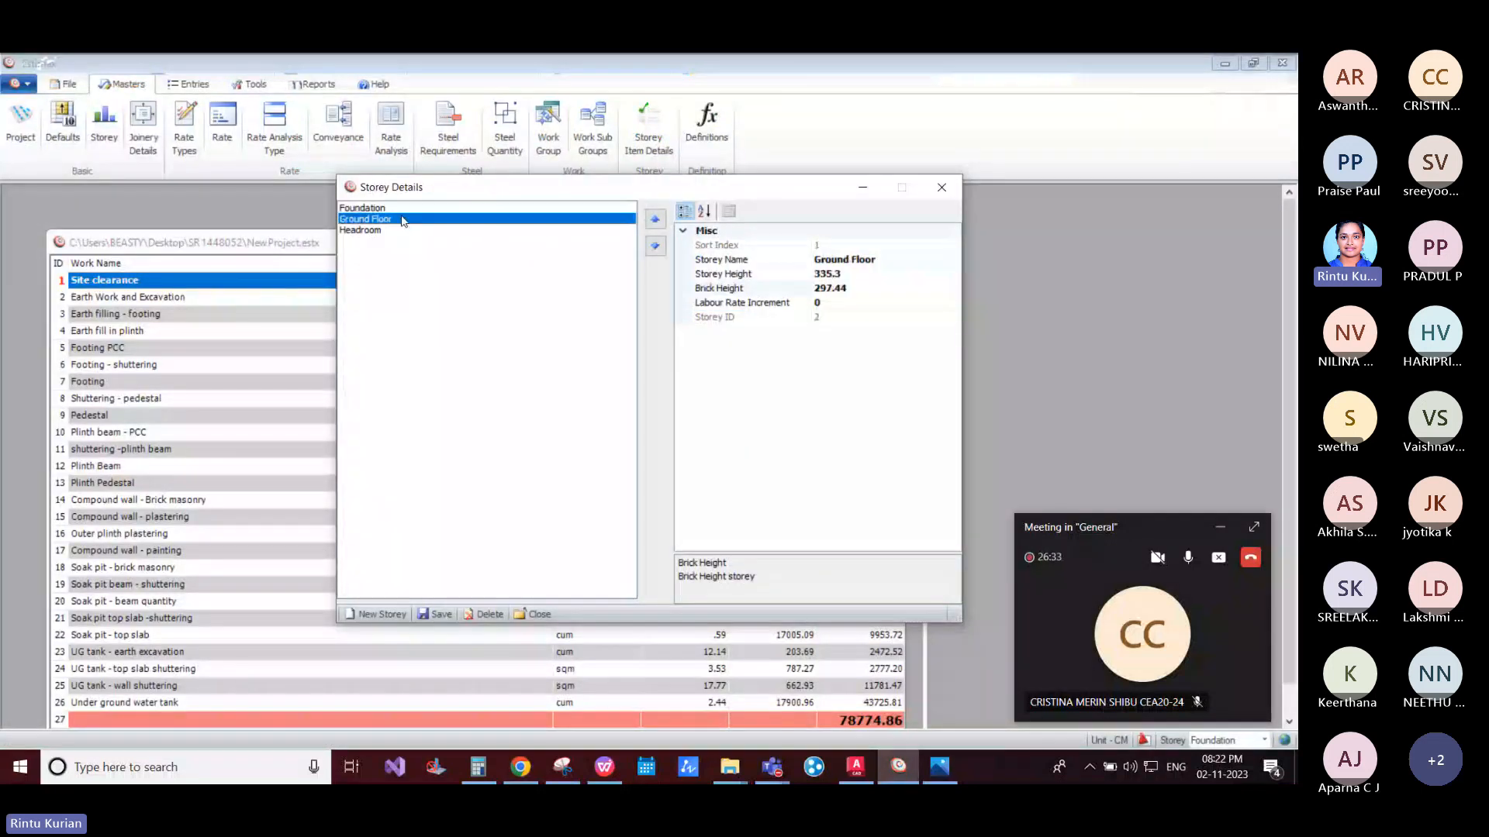
pyautogui.click(843, 276)
pyautogui.write('310')
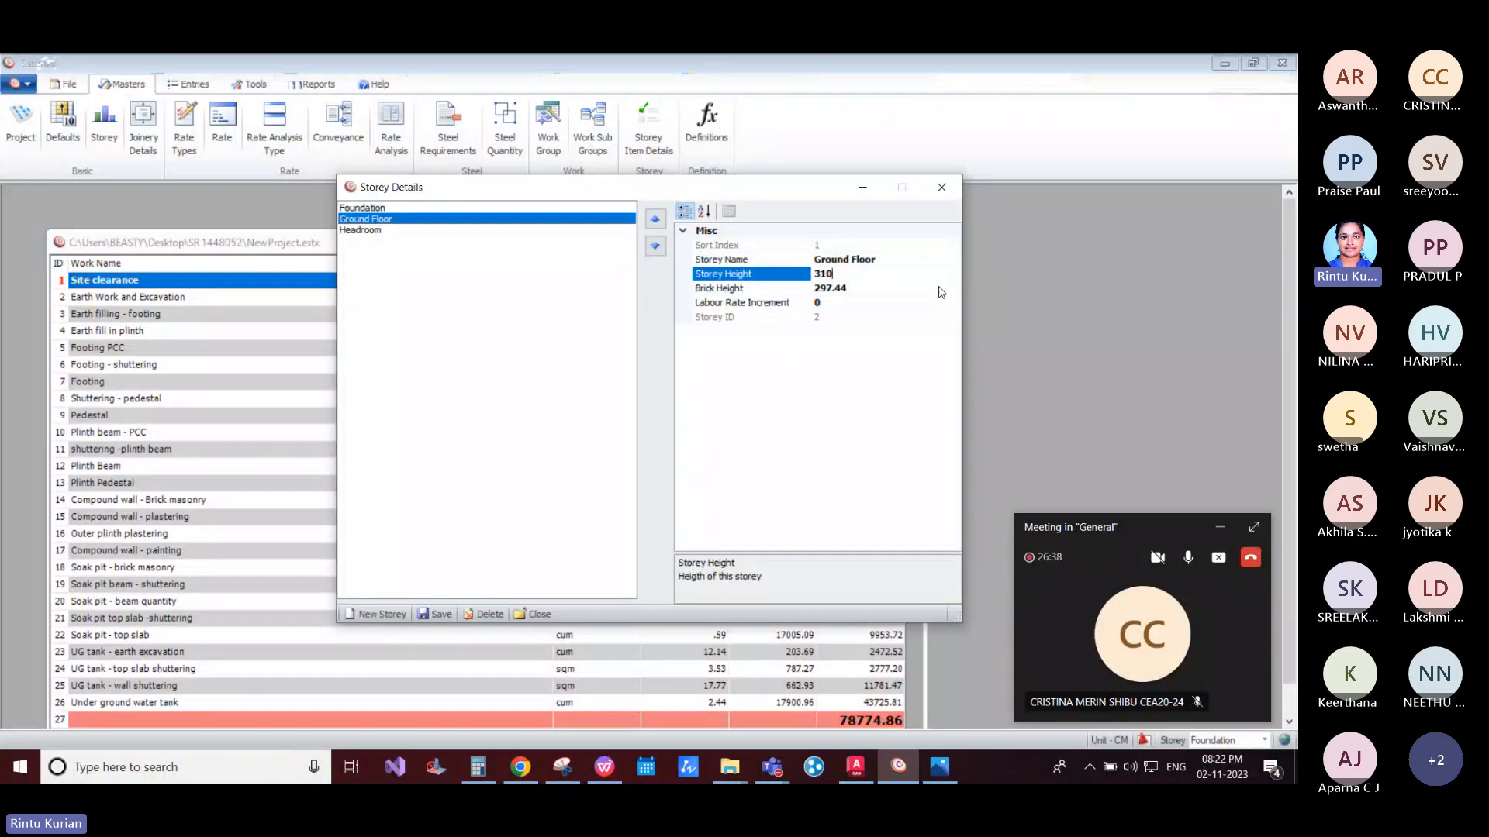
# Step: Switch to Calculator, move its window clear of the storey values, and calculate 310 - 40
pyautogui.click(490, 771)
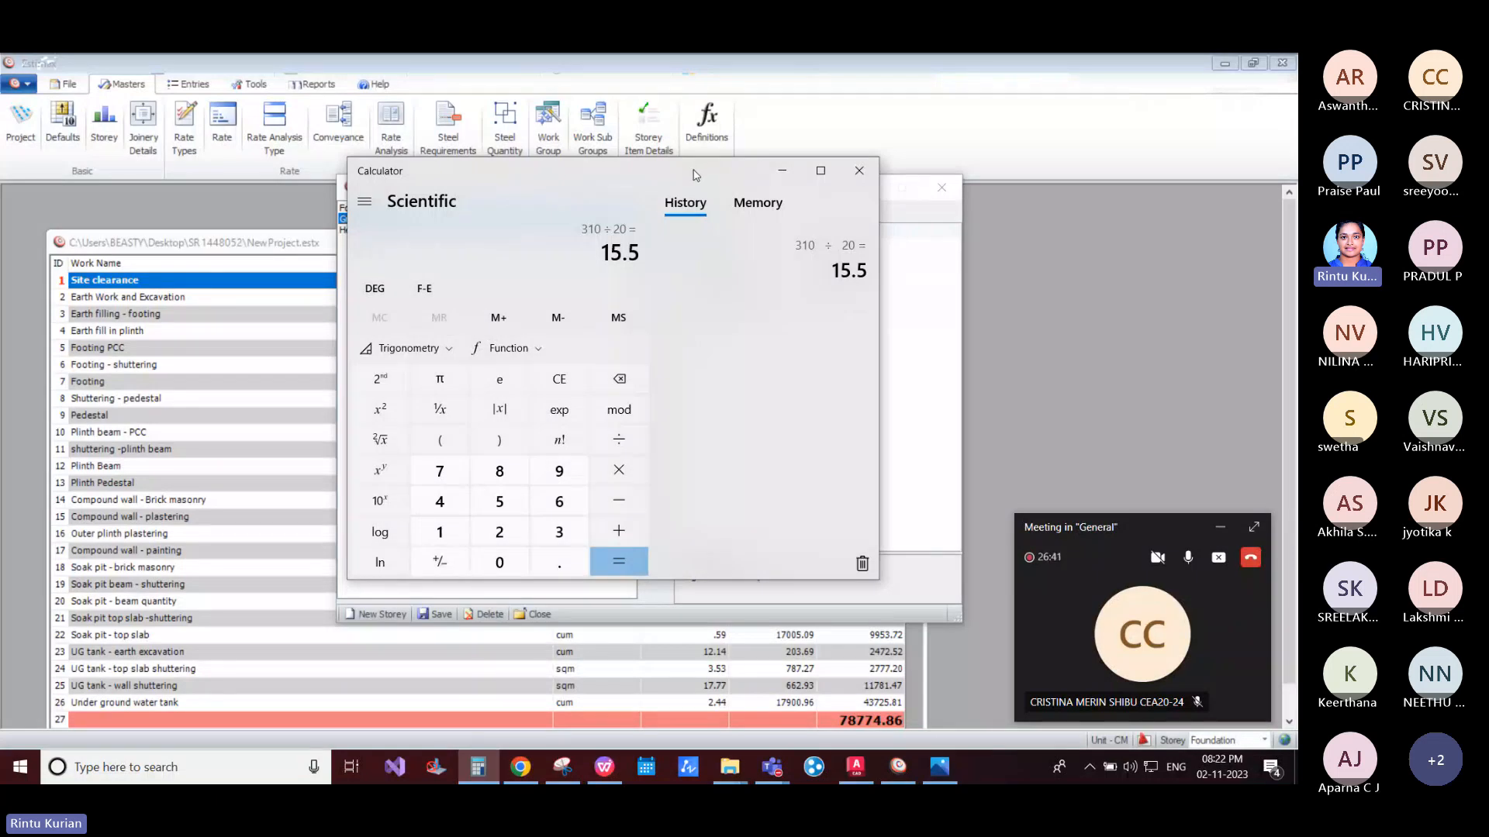
pyautogui.moveTo(696, 175); pyautogui.dragTo(501, 197)
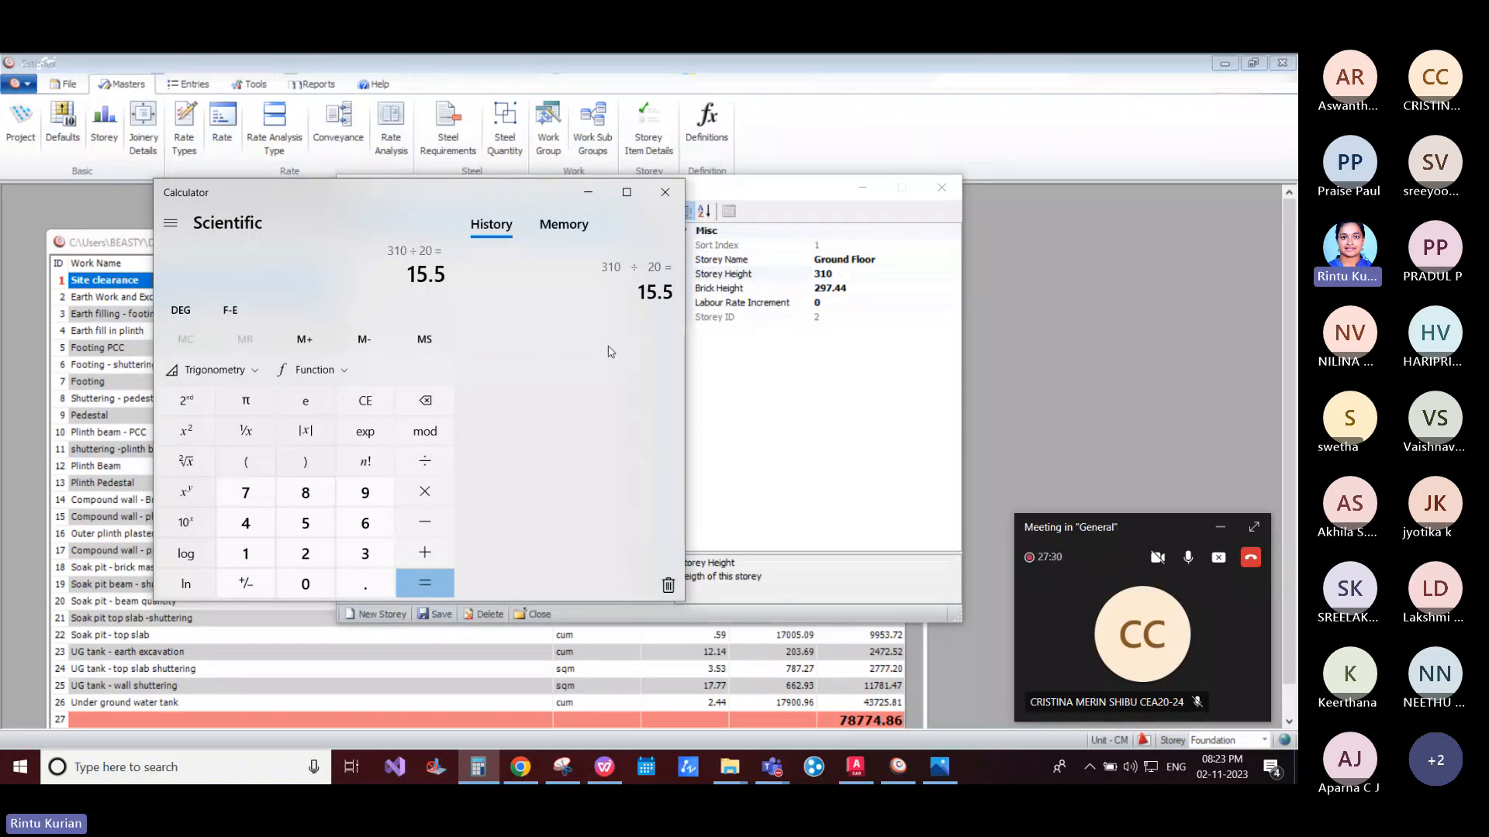
pyautogui.write('310 - 4')
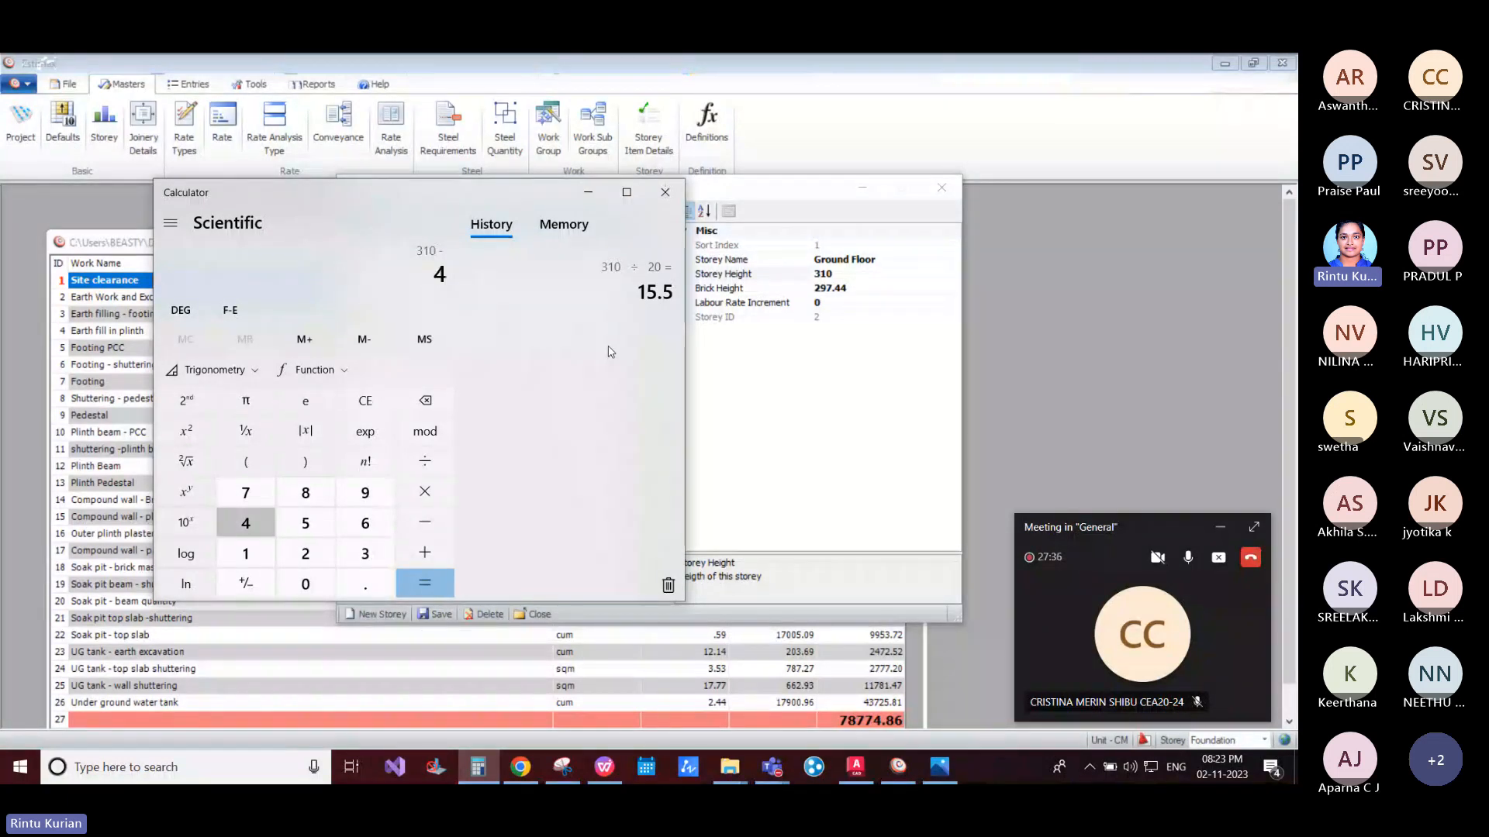
pyautogui.write('0')
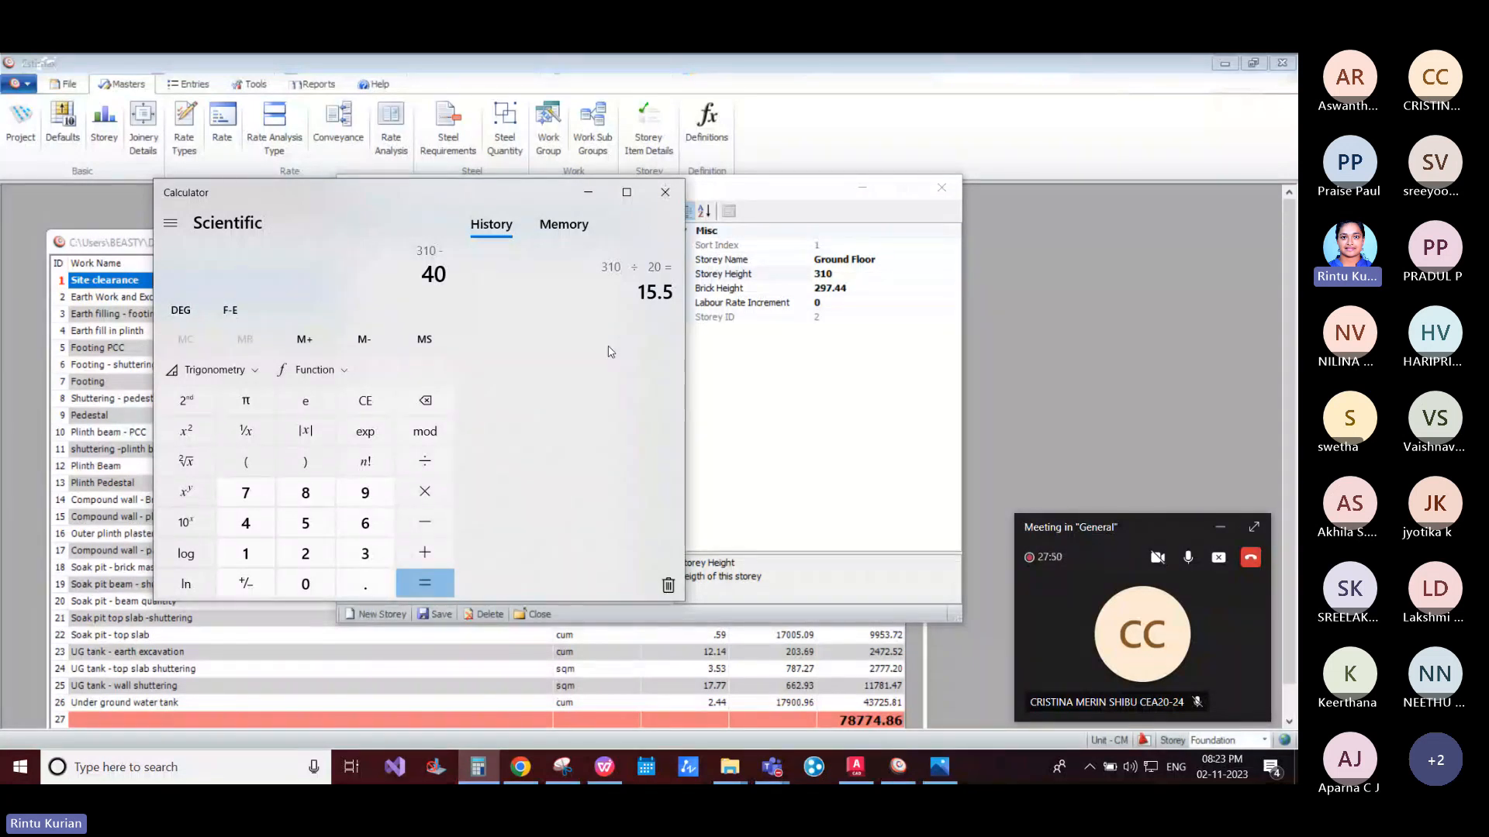
pyautogui.press('Return')
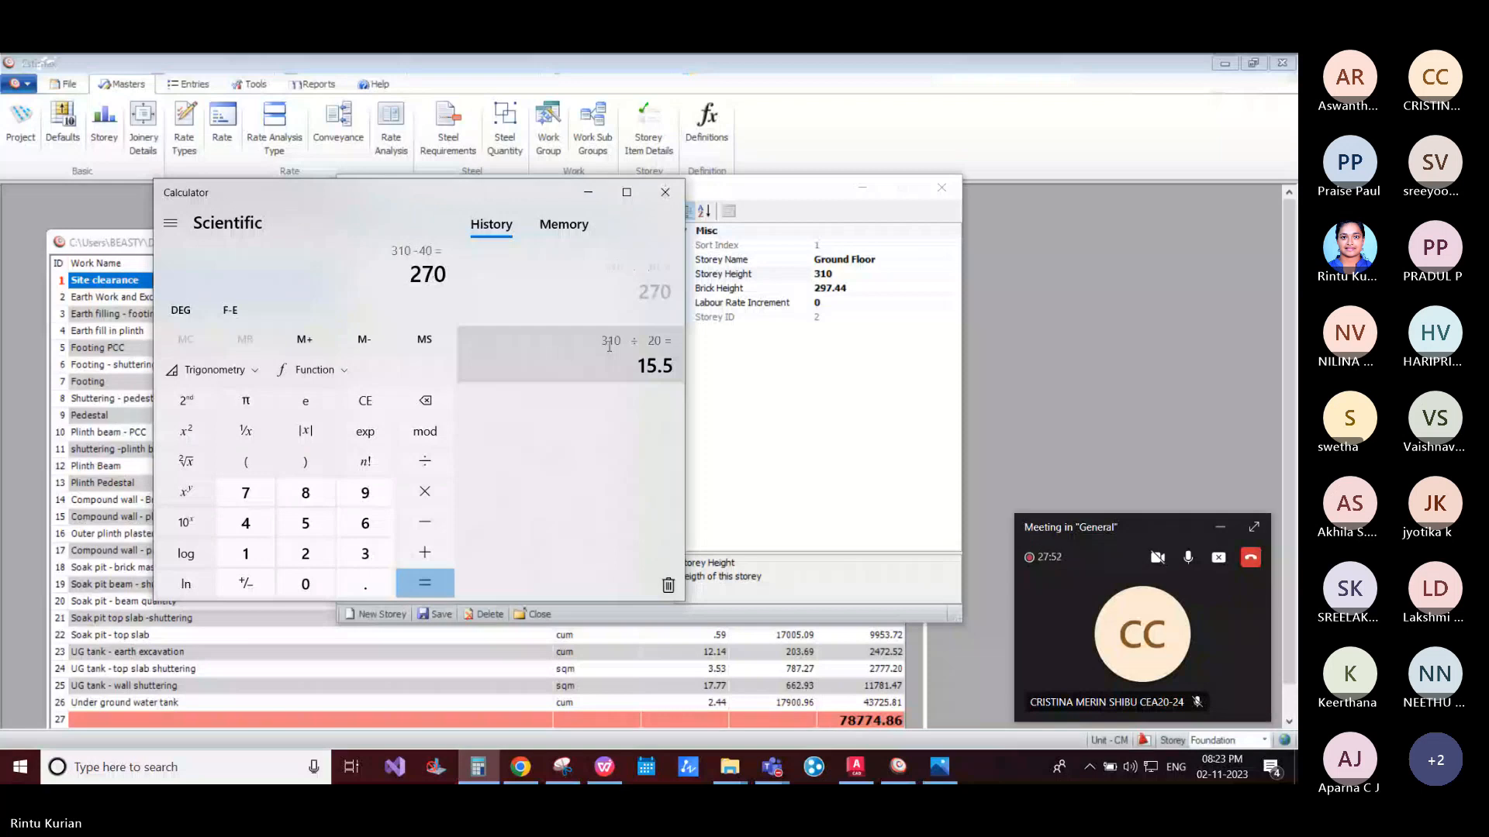
# Step: Set the Ground Floor storey's Brick Height to 270 and save the update to the existing storey
pyautogui.moveTo(820, 290); pyautogui.dragTo(859, 286)
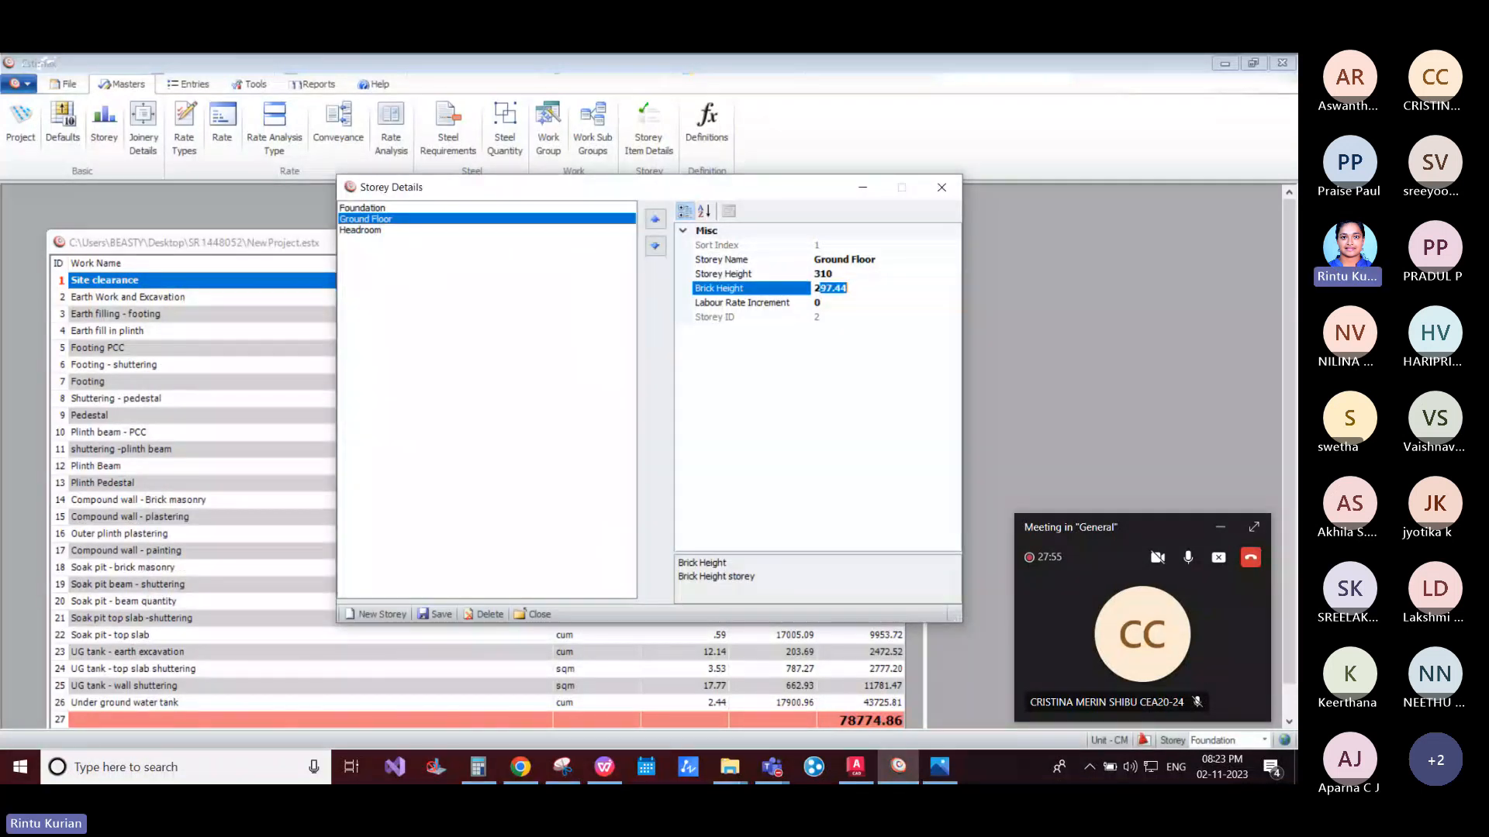
pyautogui.write('70')
pyautogui.click(438, 614)
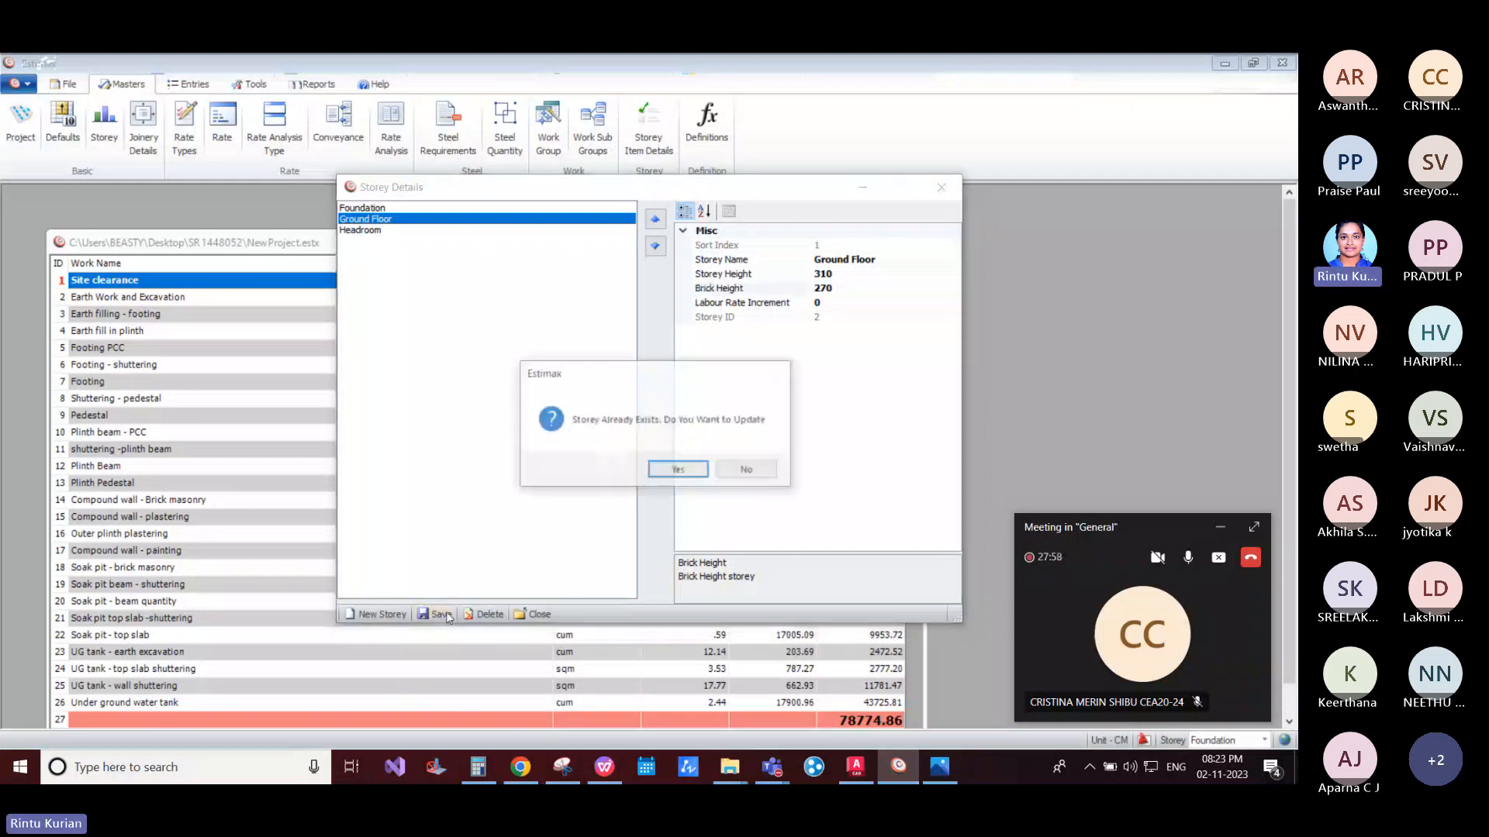
pyautogui.press('Return')
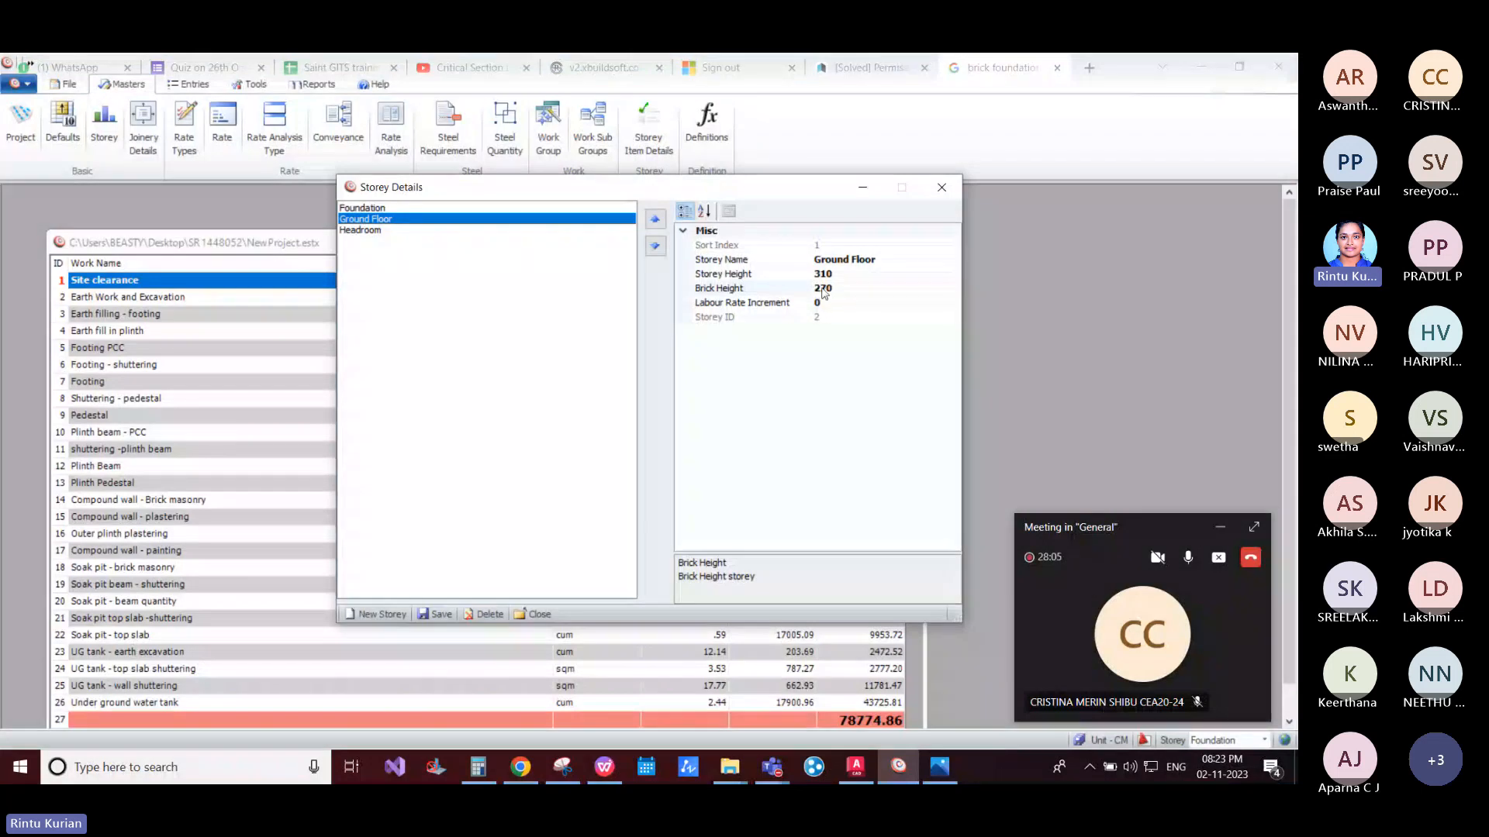
# Step: Select the Headroom storey's height, switch to Calculator, and calculate 210 + 40
pyautogui.click(362, 231)
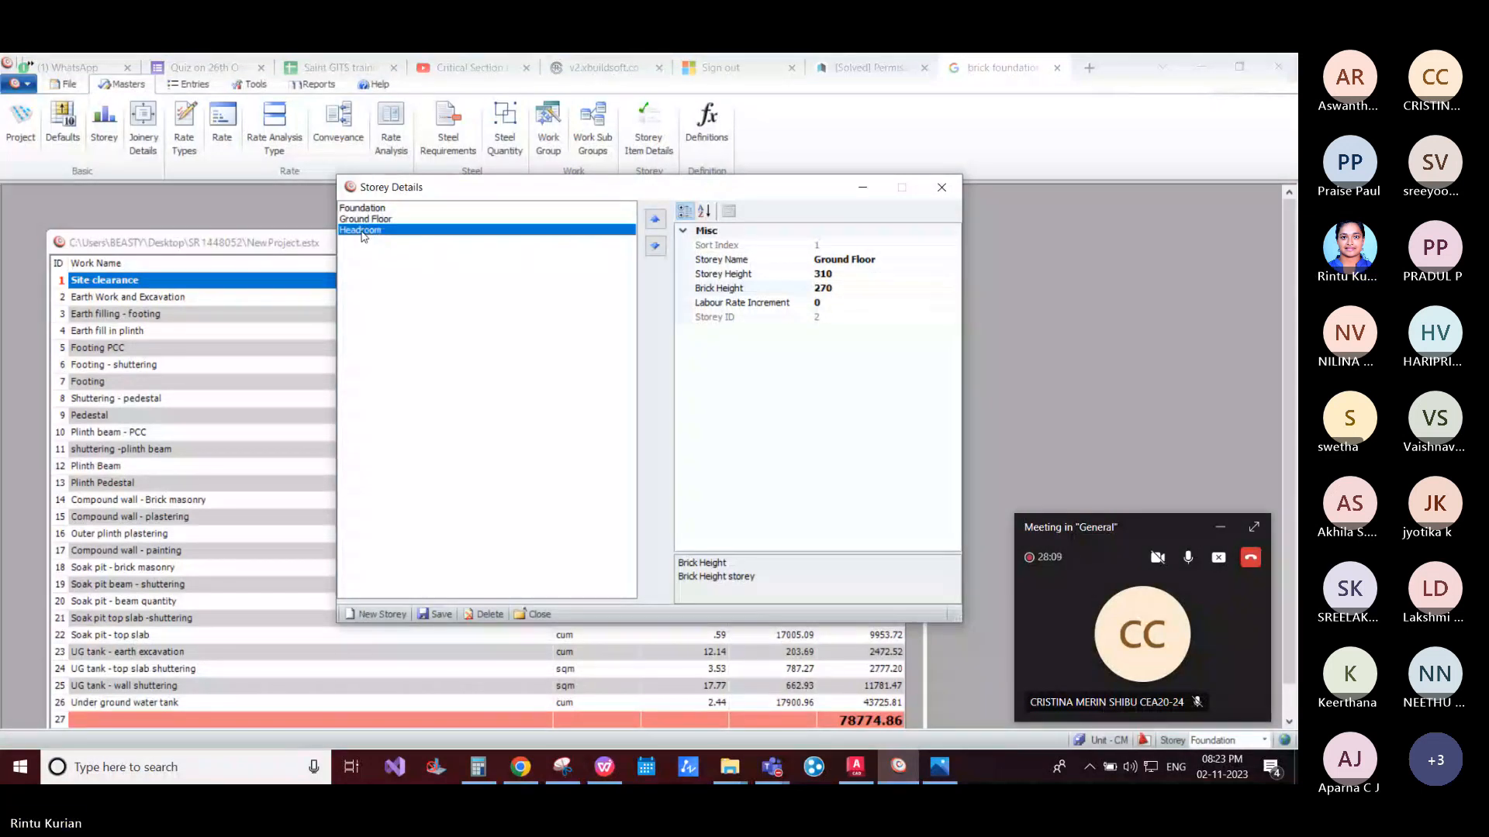
pyautogui.click(855, 275)
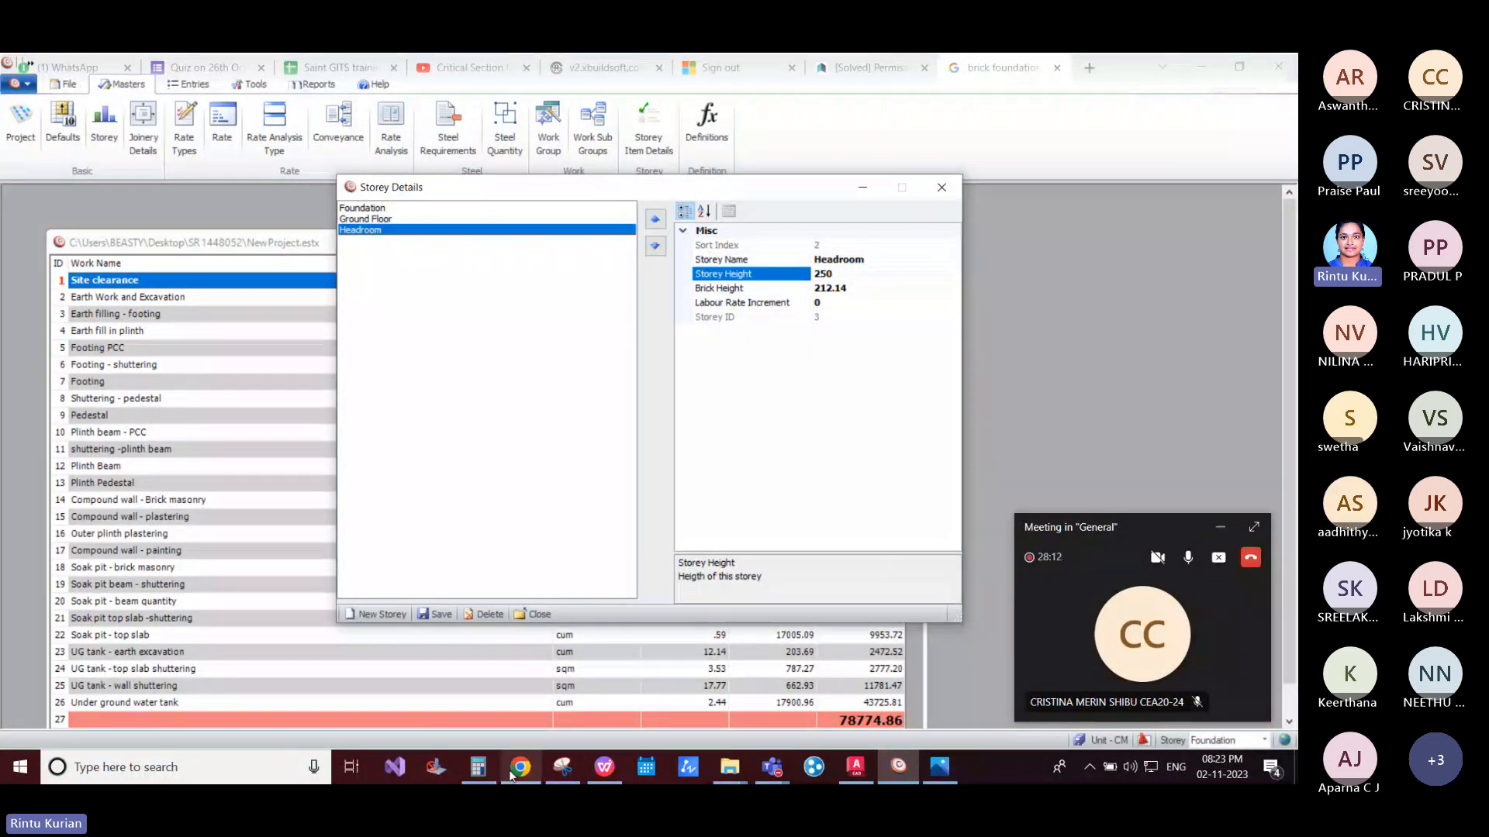
pyautogui.click(490, 778)
pyautogui.write('1')
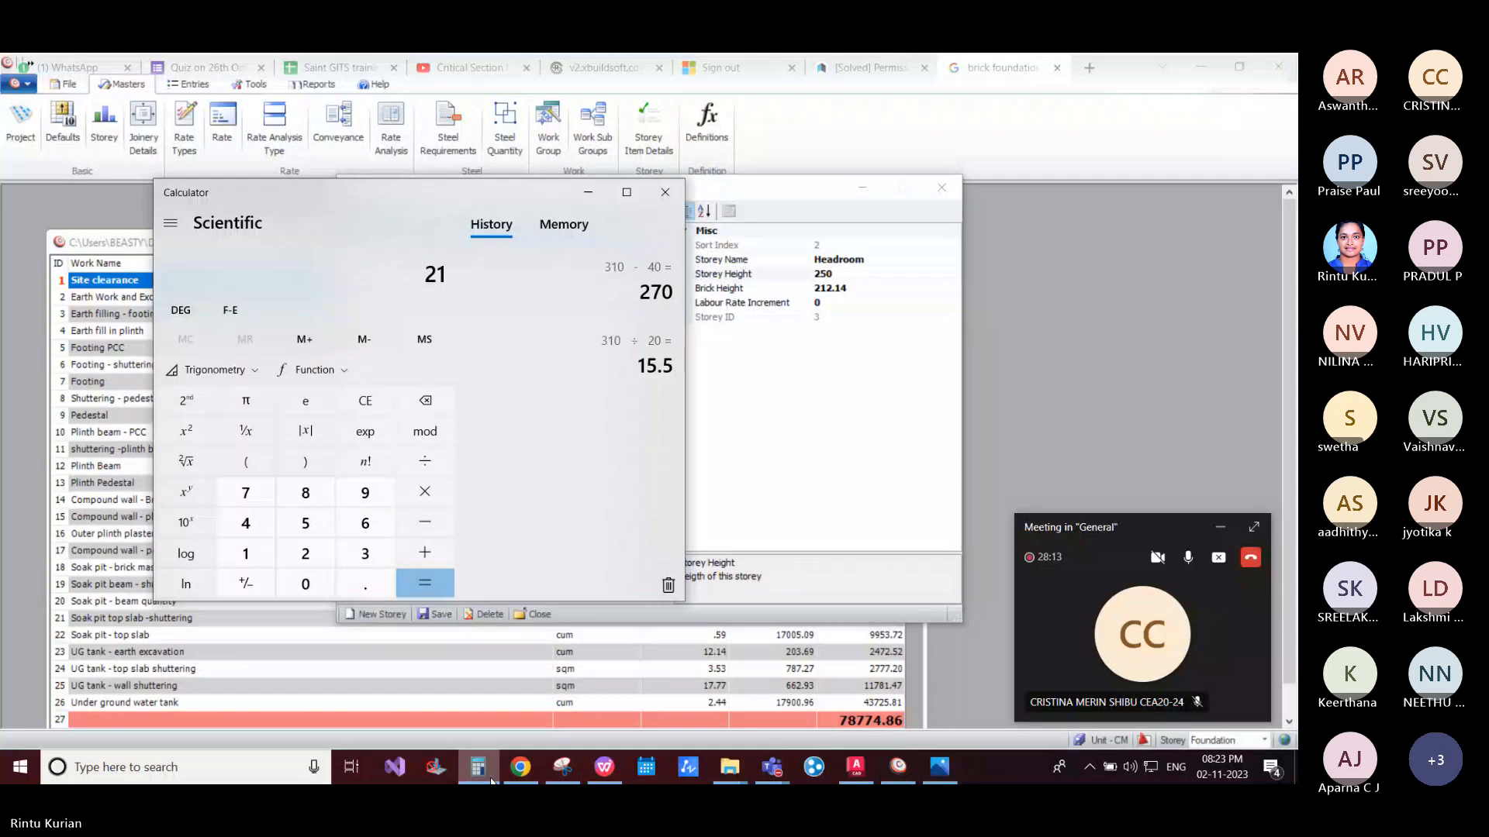
pyautogui.write('0 ')
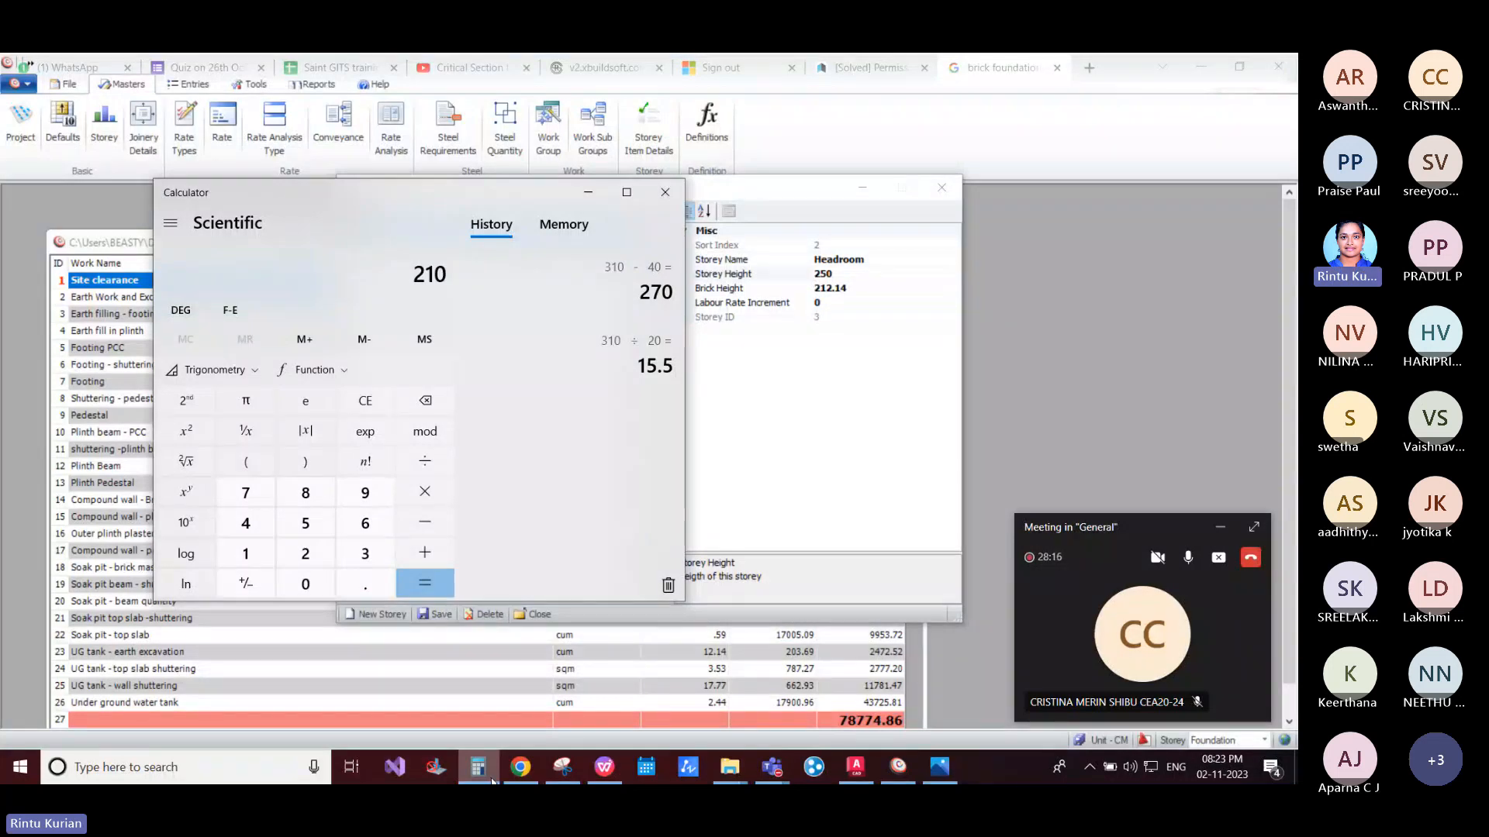
pyautogui.write('+ ')
pyautogui.write('40')
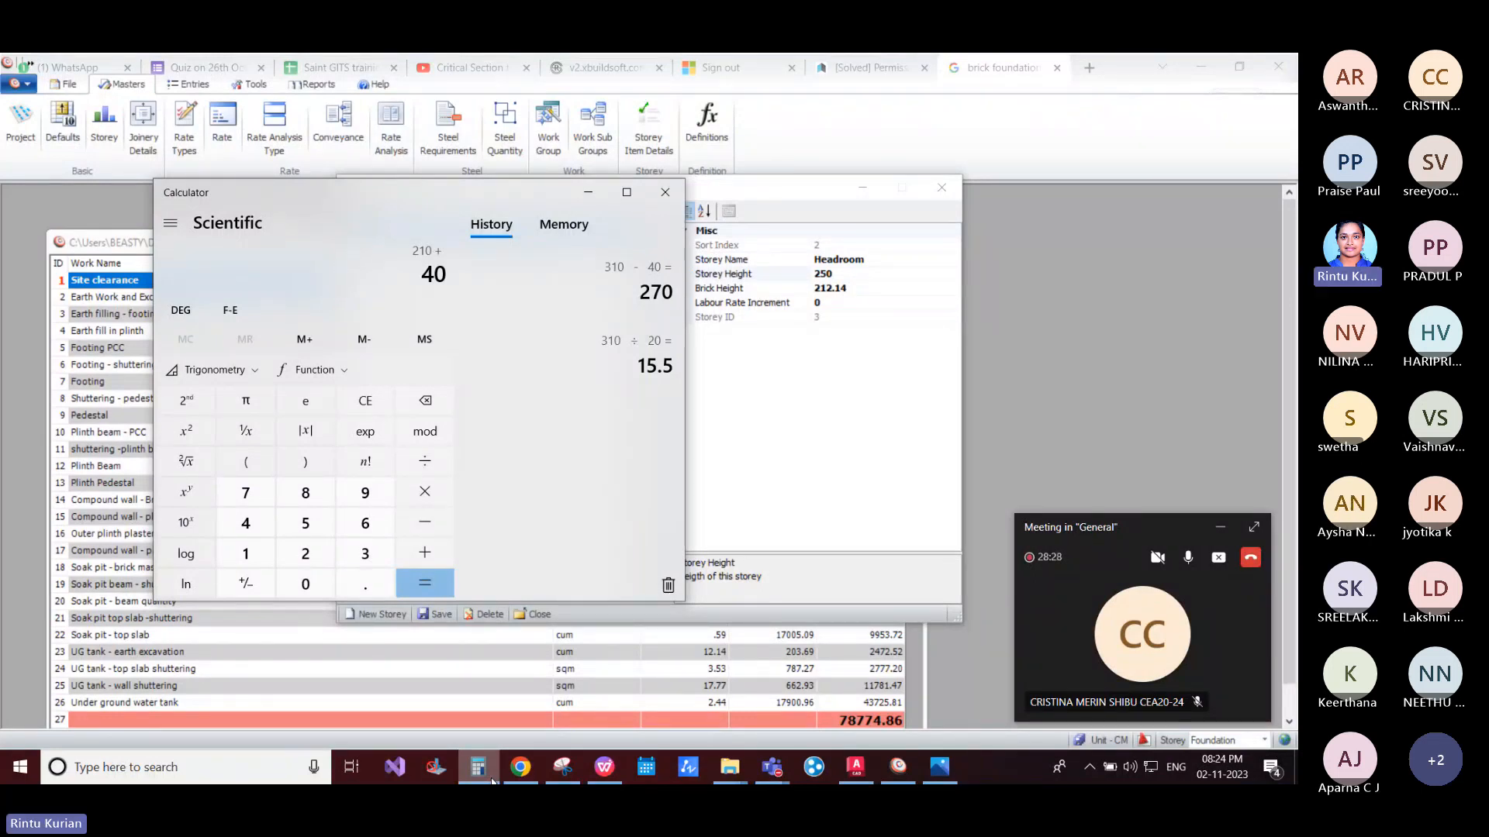
pyautogui.press('Return')
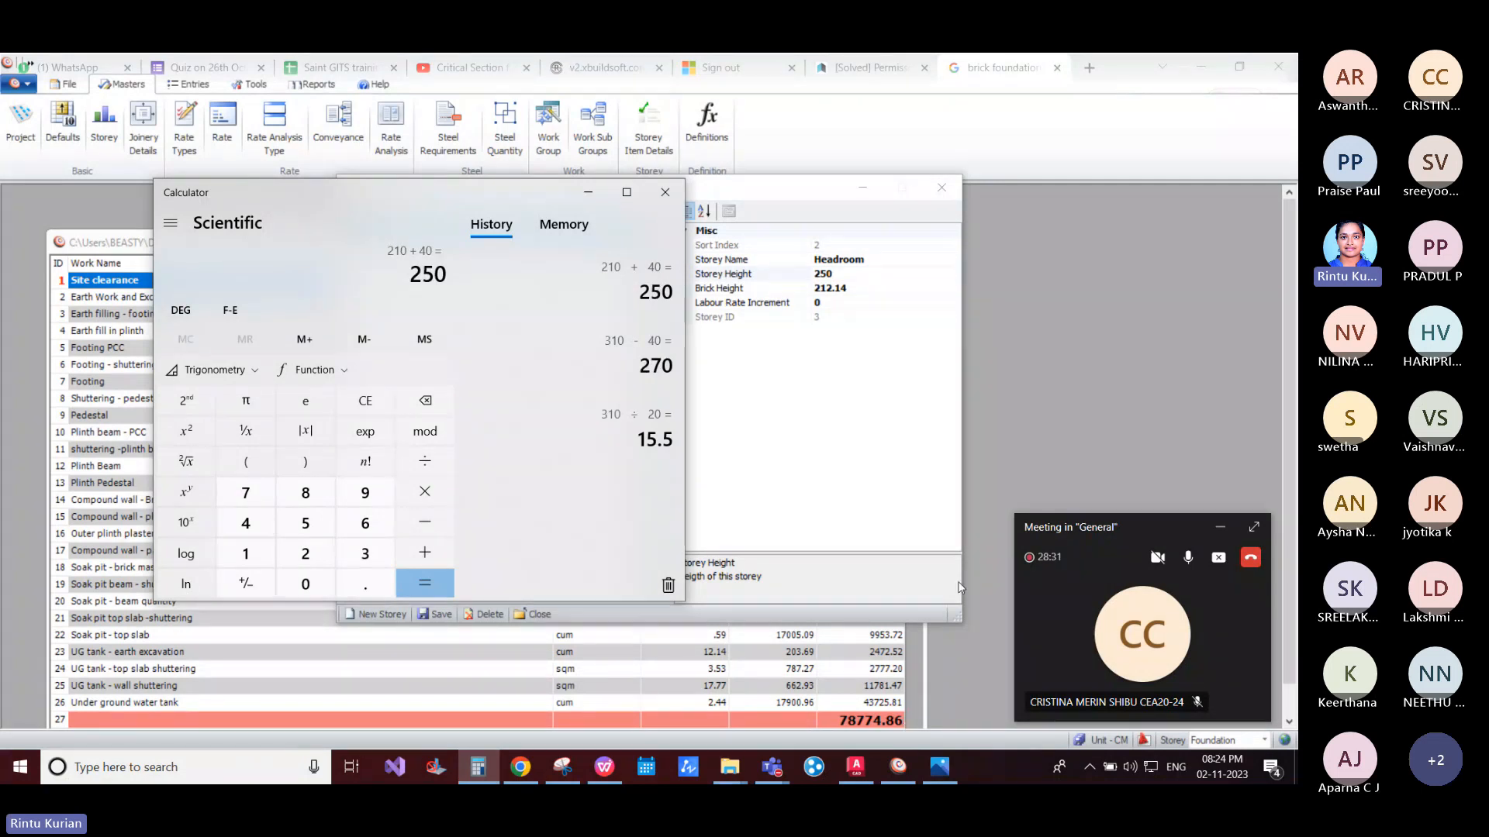
# Step: Back in Estimax, set the Headroom storey's Brick Height to 210 and save the update to the existing storey
pyautogui.click(871, 291)
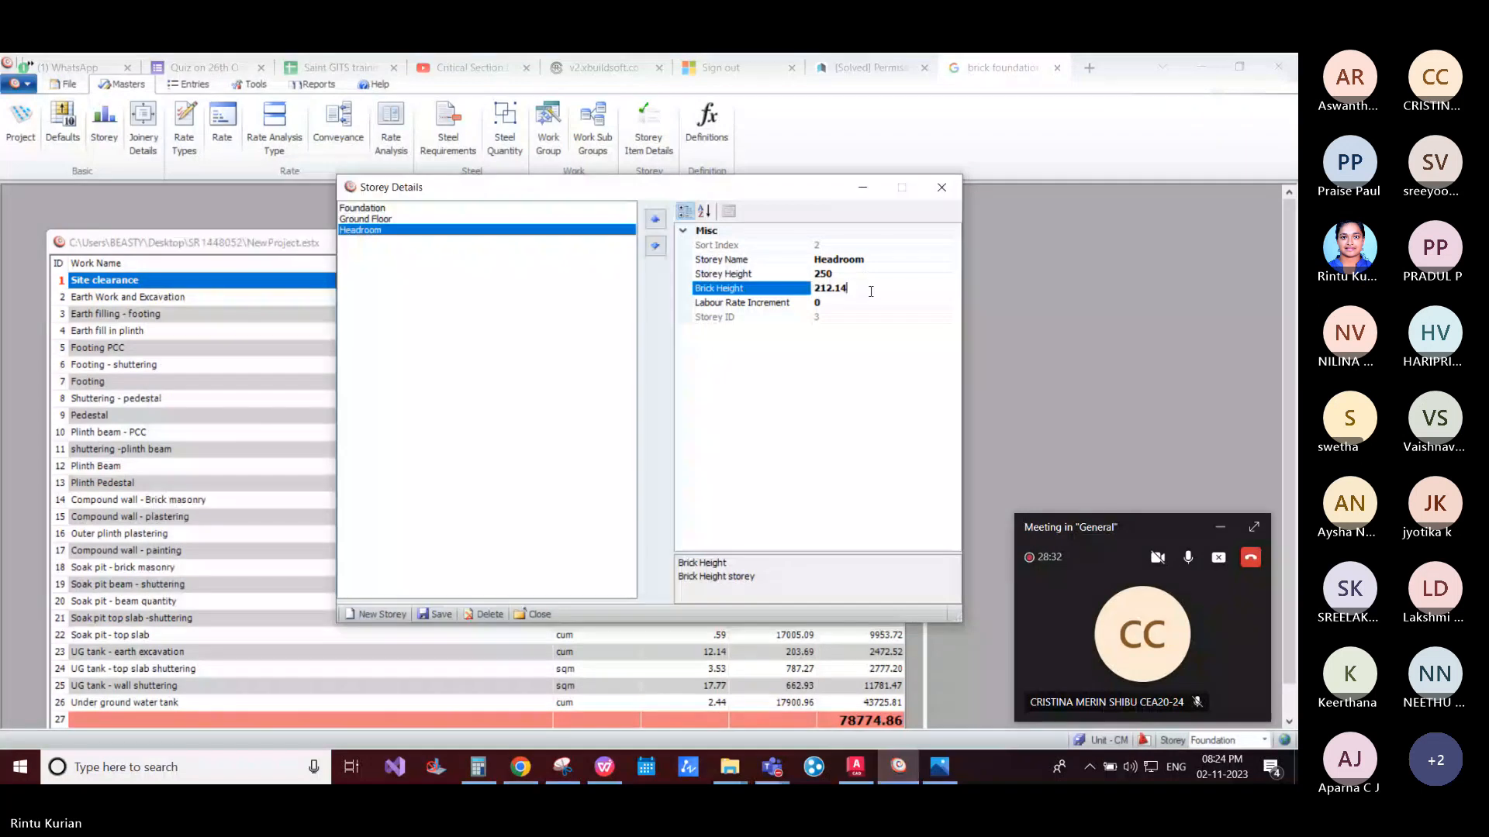
pyautogui.moveTo(871, 291); pyautogui.dragTo(810, 290)
pyautogui.write('210')
pyautogui.click(447, 611)
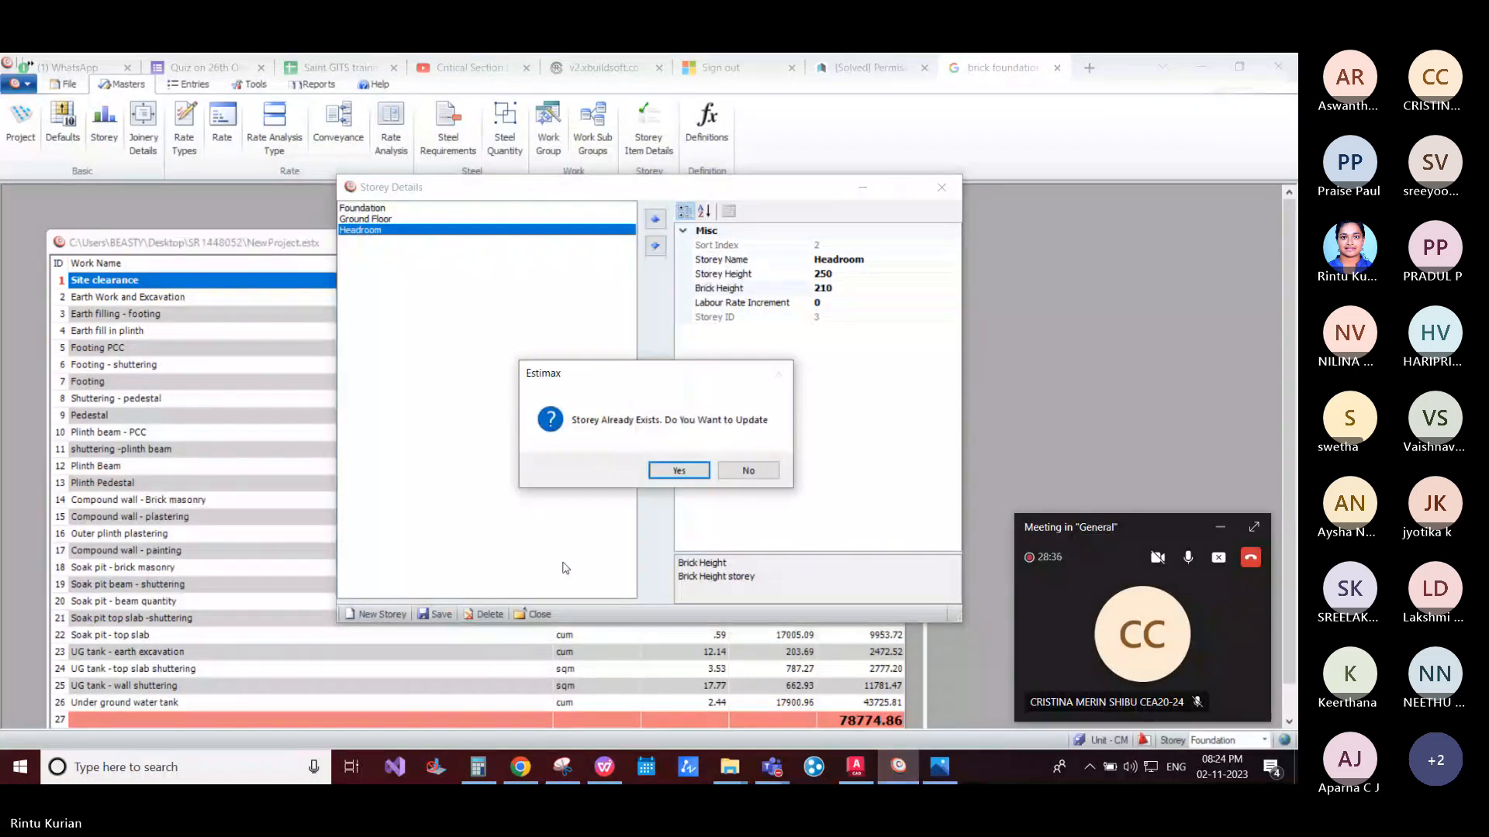
pyautogui.click(679, 470)
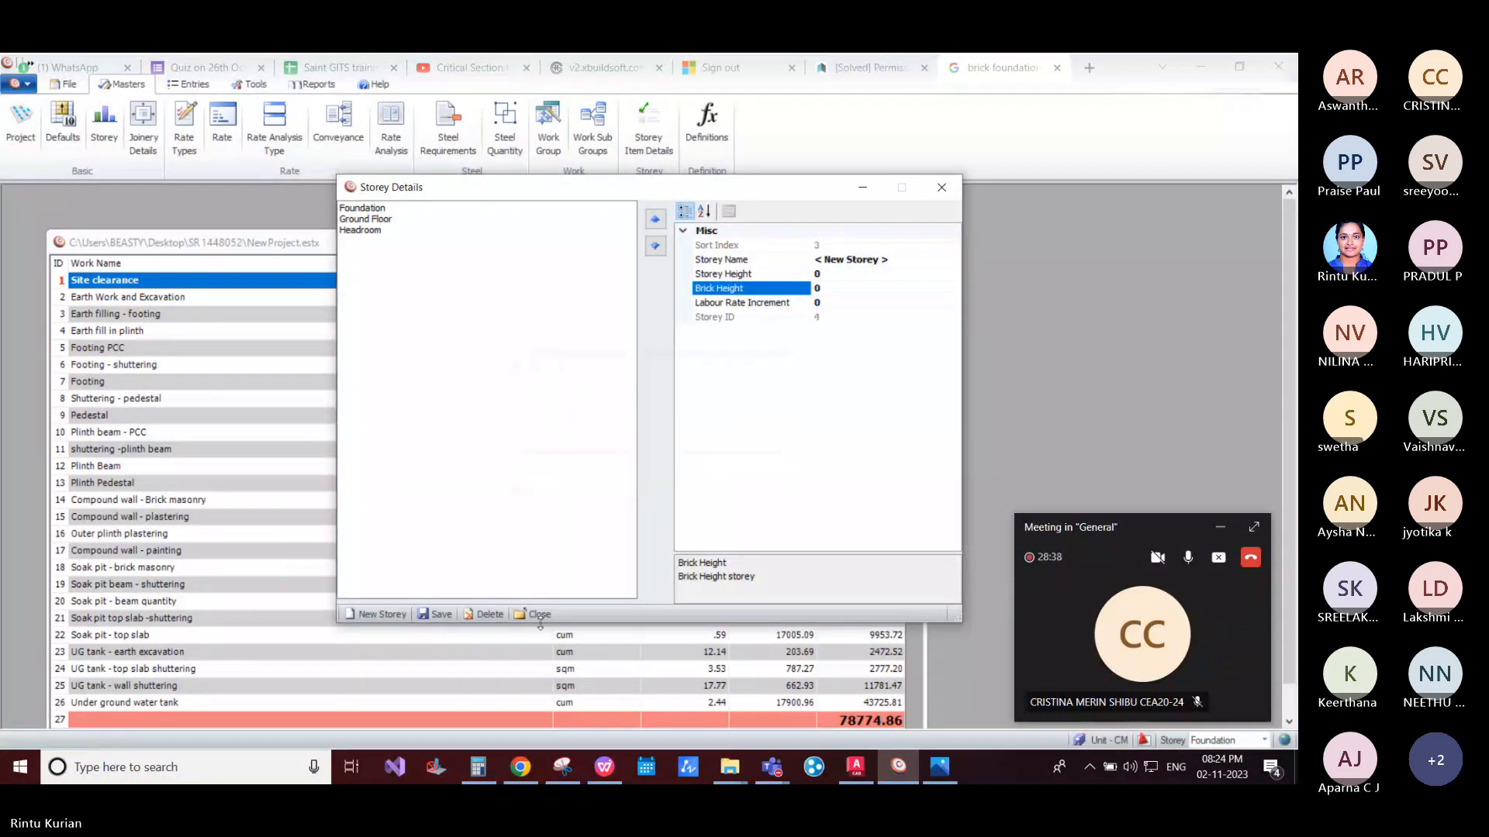
# Step: Close Storey Details and view the storeys available for the project's active storey, with the meeting window moved clear
pyautogui.click(539, 614)
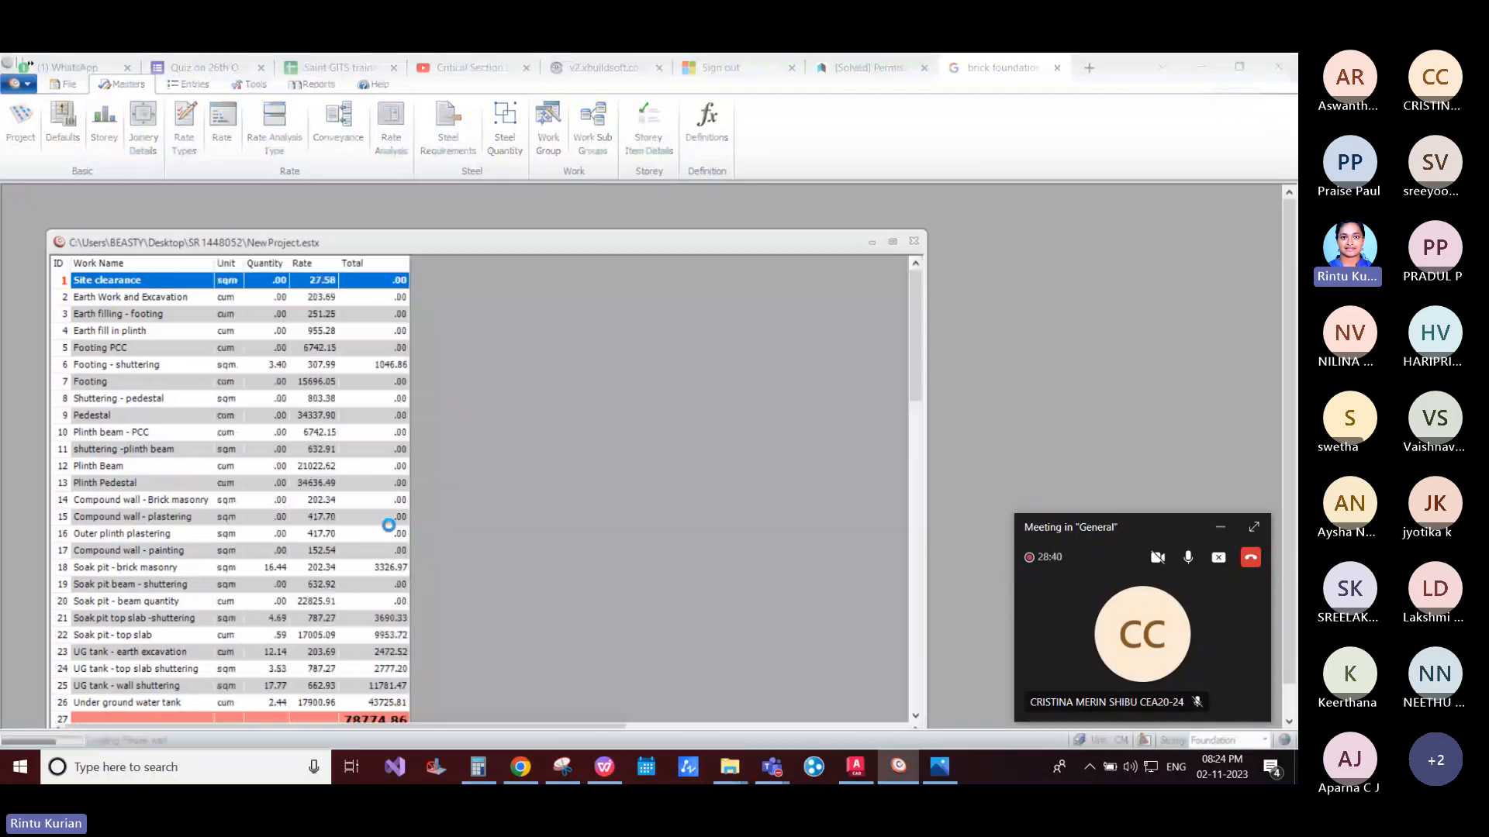
pyautogui.moveTo(1177, 527); pyautogui.dragTo(1098, 415)
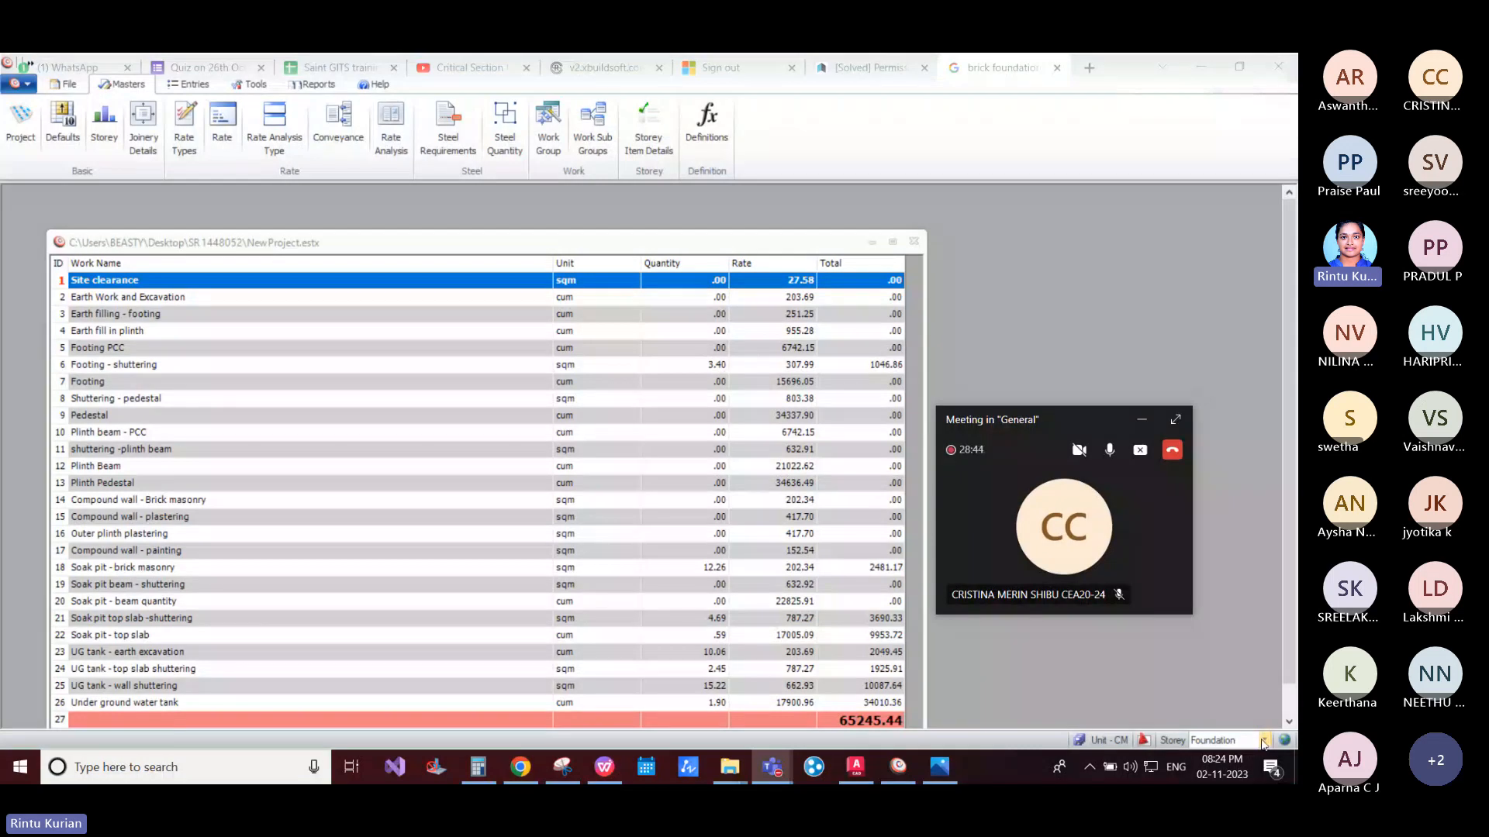
pyautogui.click(1263, 741)
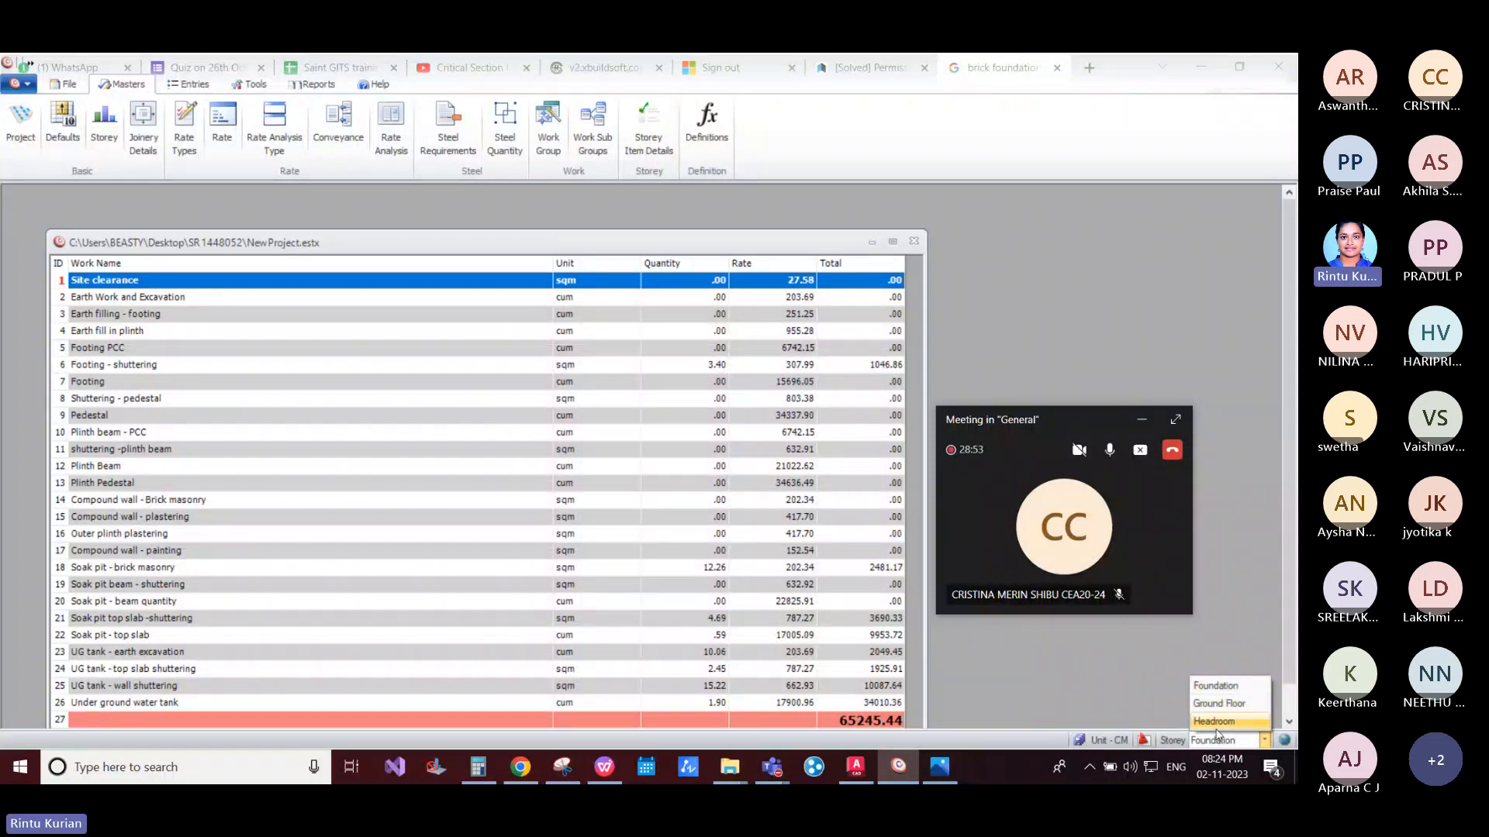
# Step: Open Joinery Details and delete all the existing joinery rows
pyautogui.click(144, 118)
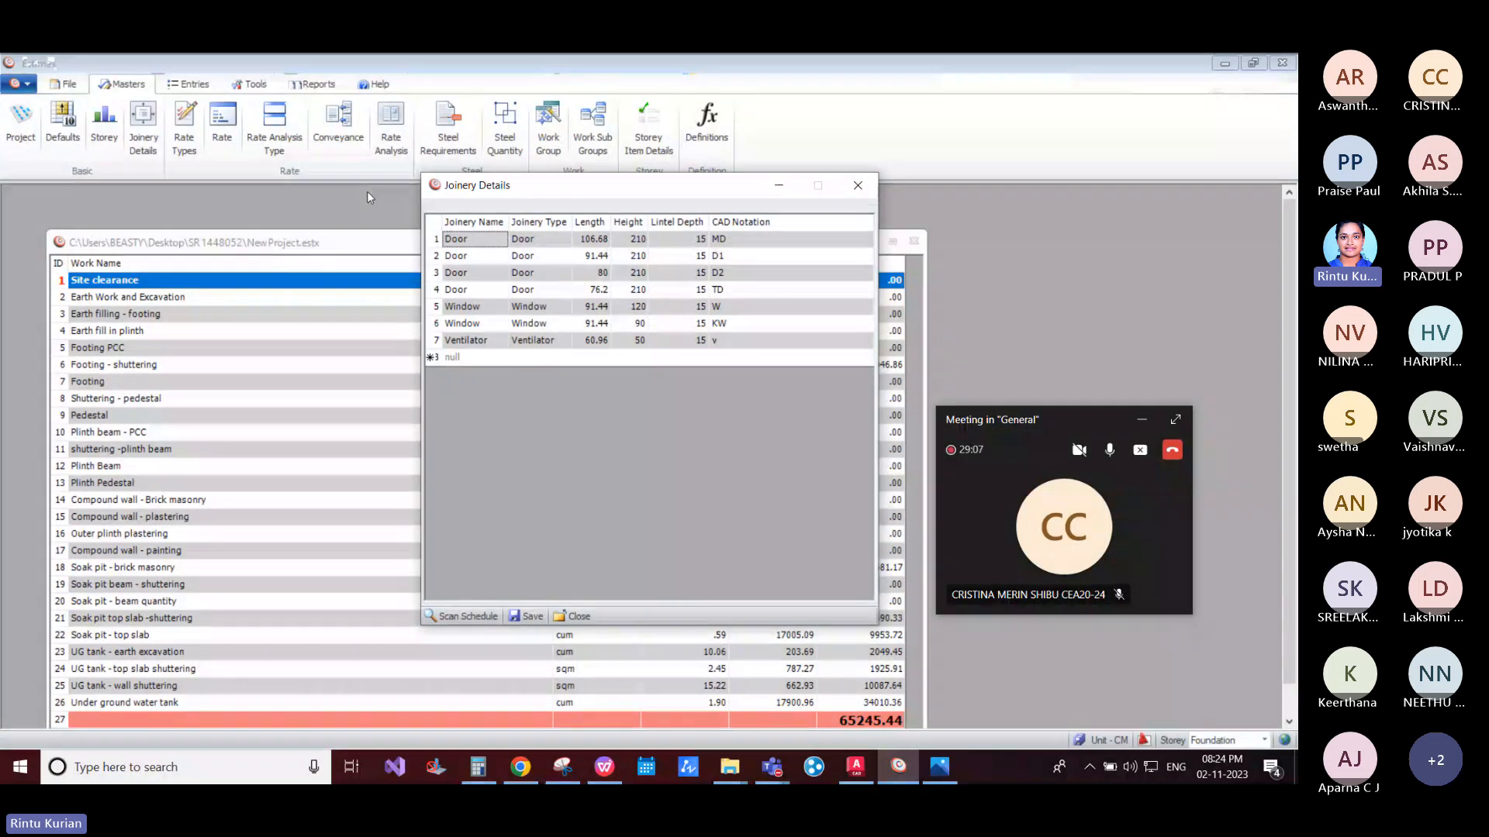
pyautogui.click(433, 224)
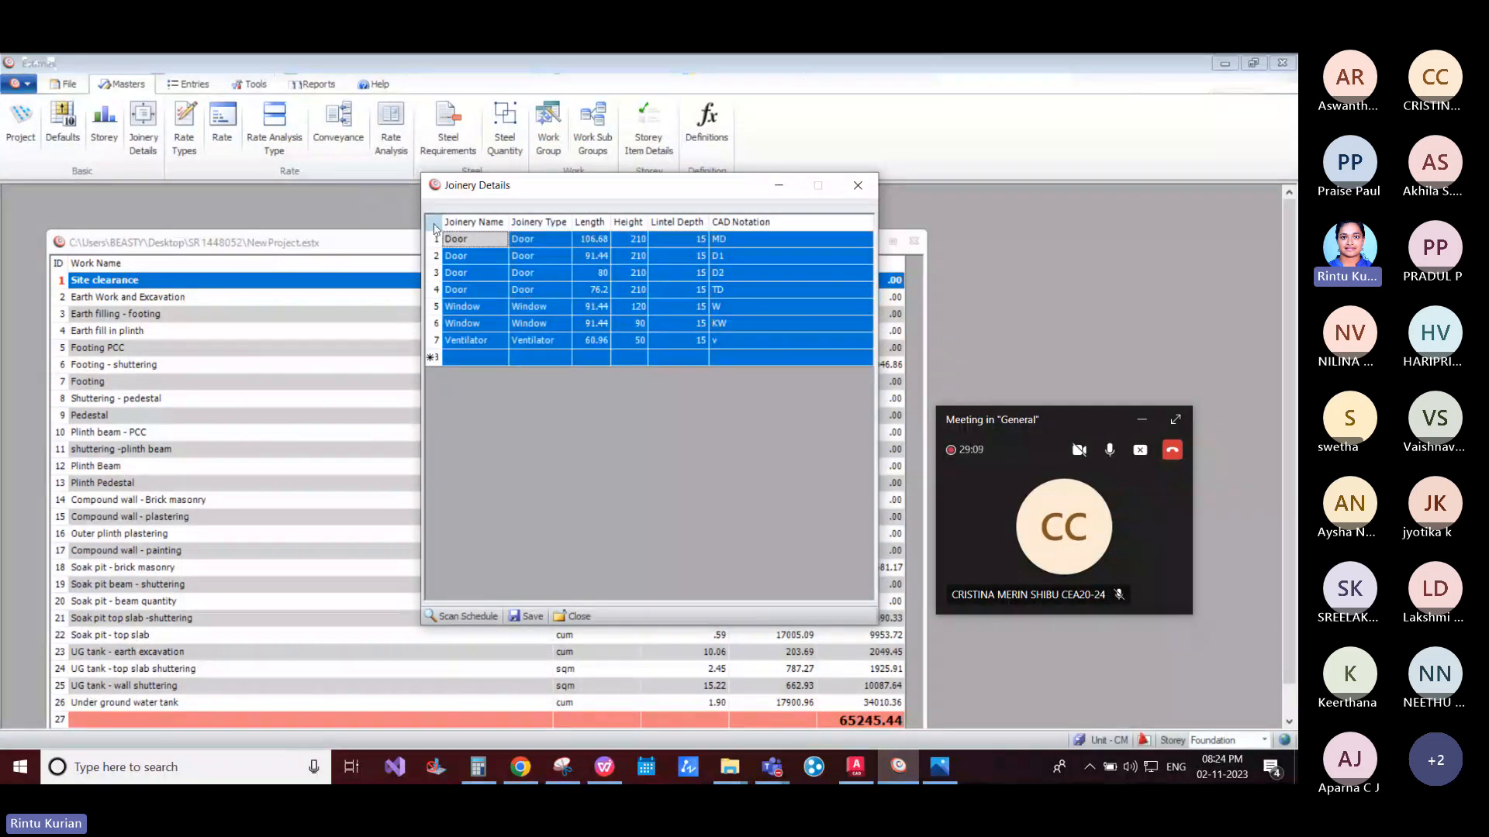
pyautogui.press('Delete')
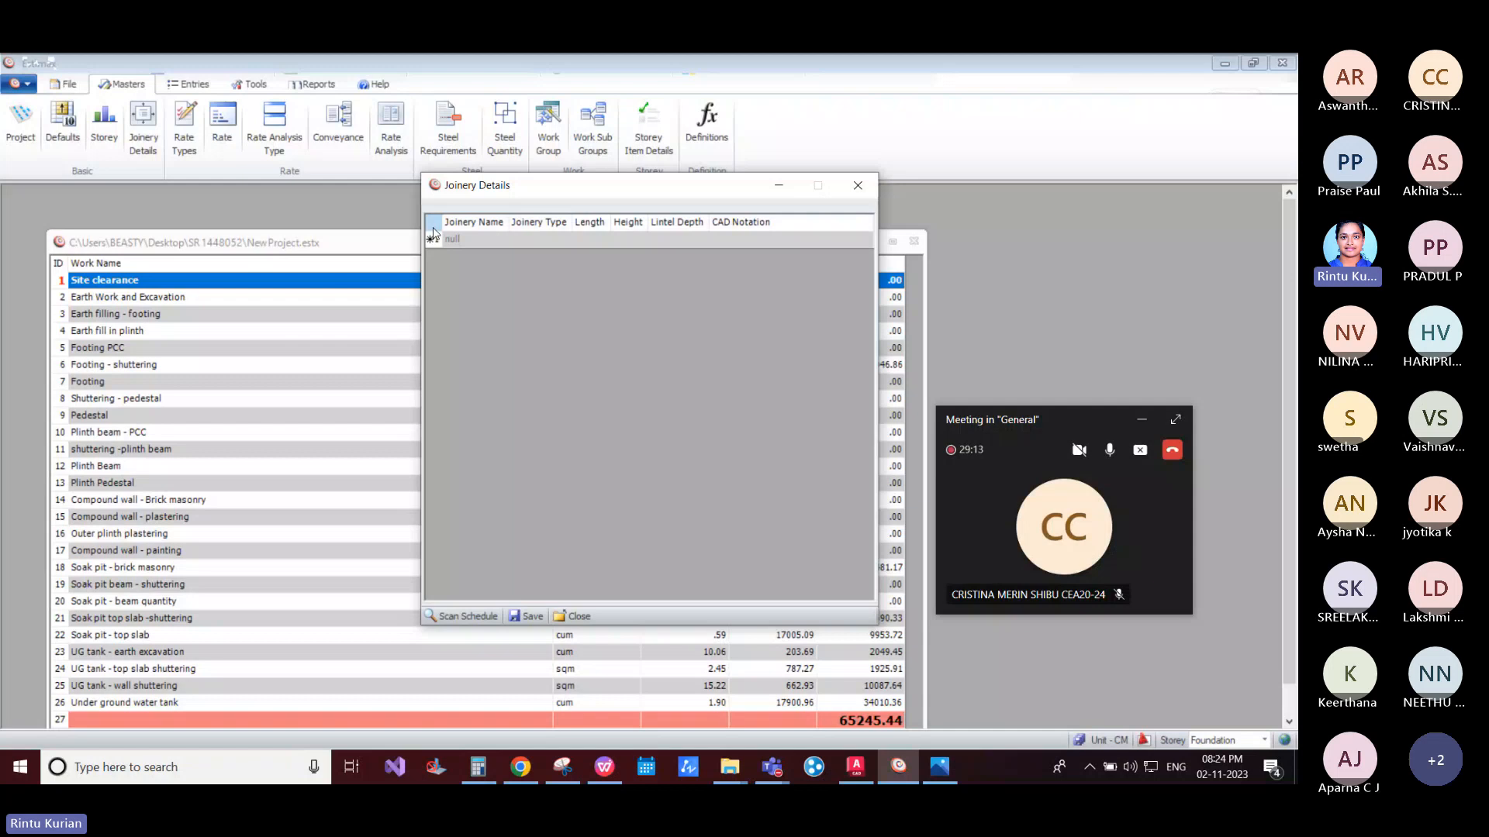
# Step: Scan the joinery schedule table from the AutoCAD drawing into Joinery Details and return to Estimax
pyautogui.click(478, 612)
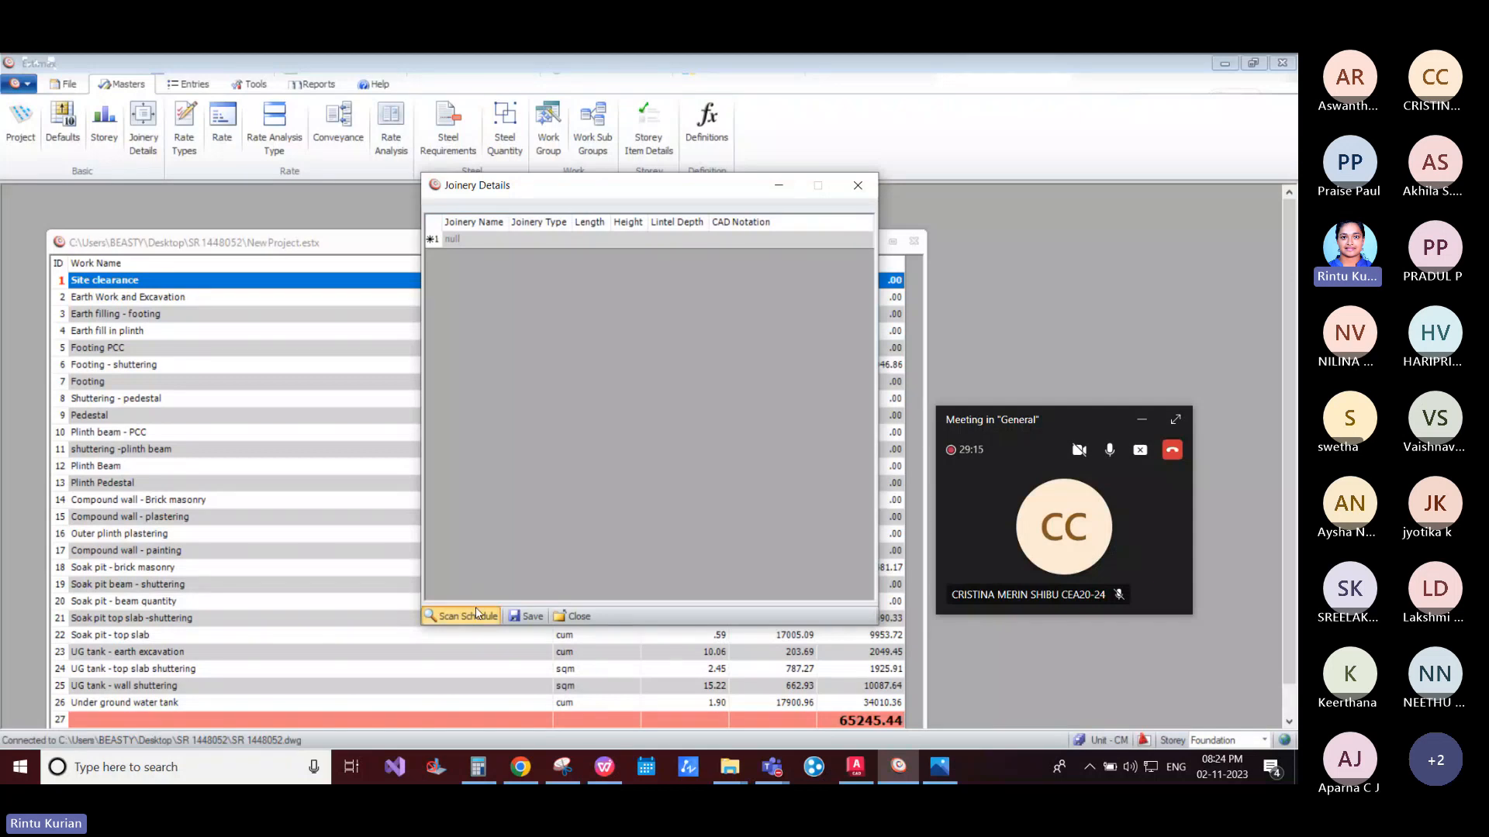
pyautogui.click(855, 768)
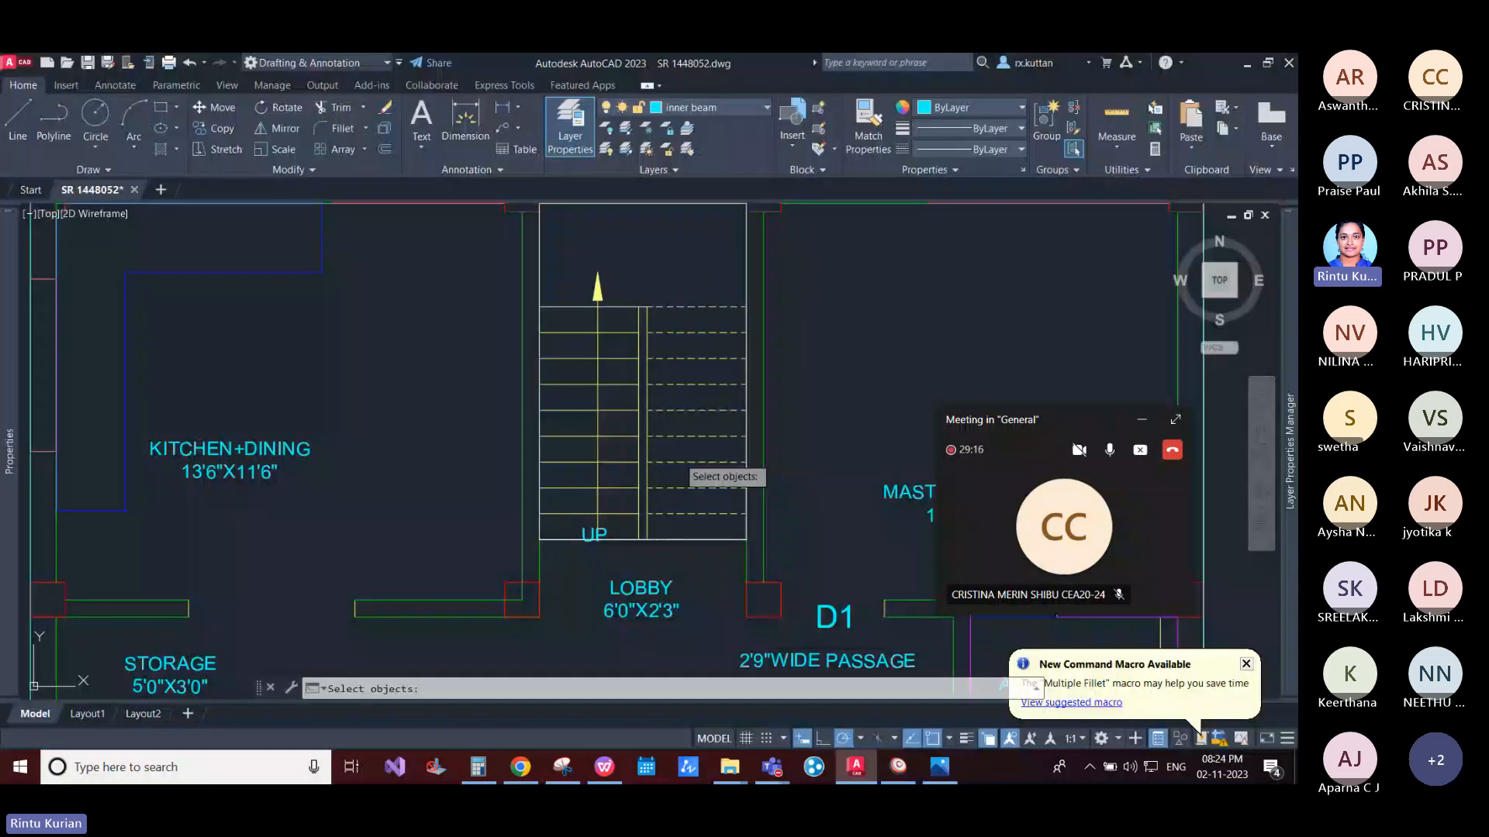
pyautogui.scroll(-10, 563, 423)
pyautogui.click(448, 433)
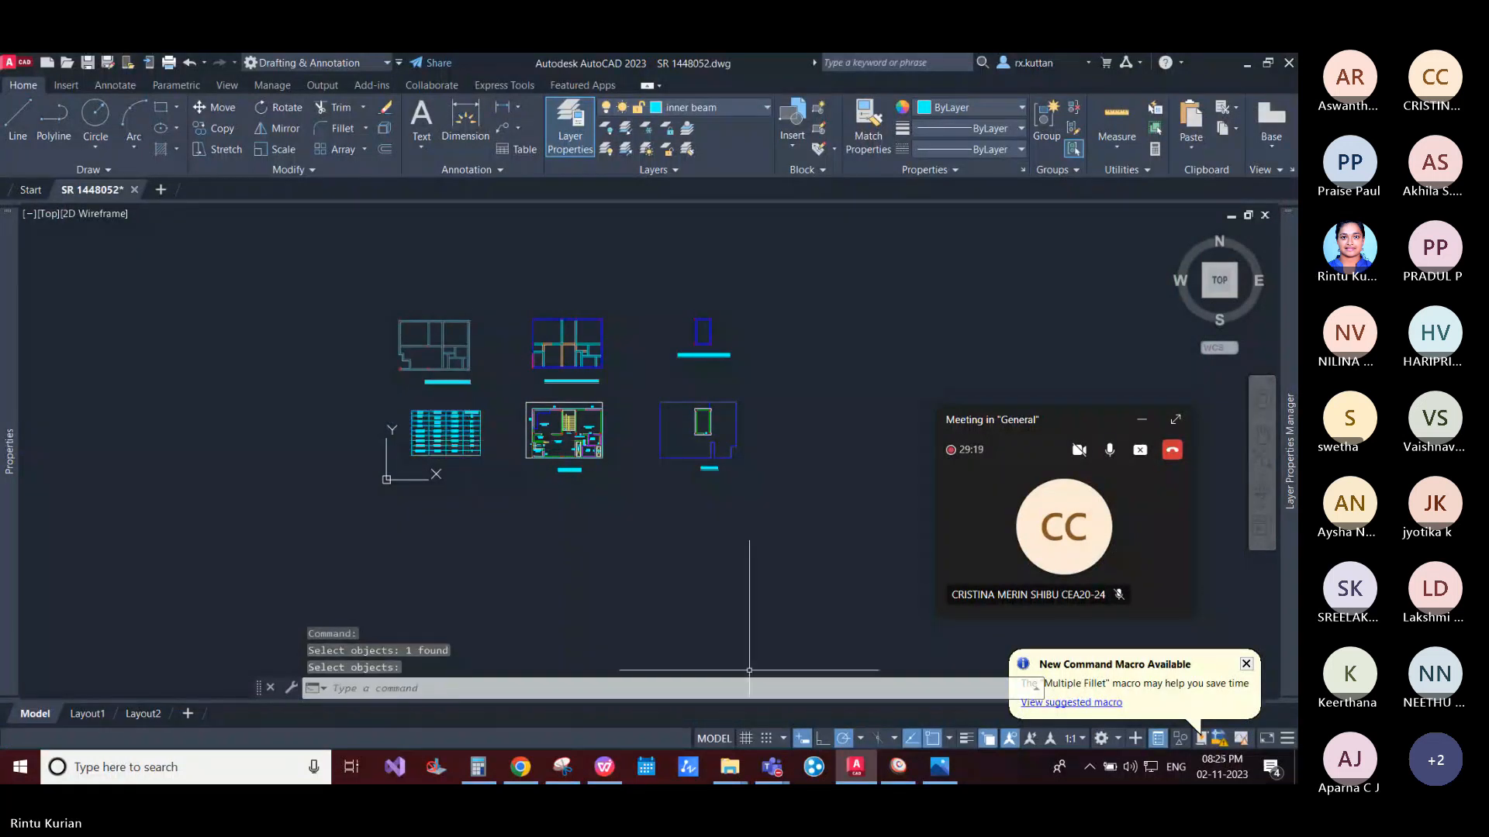
pyautogui.click(898, 767)
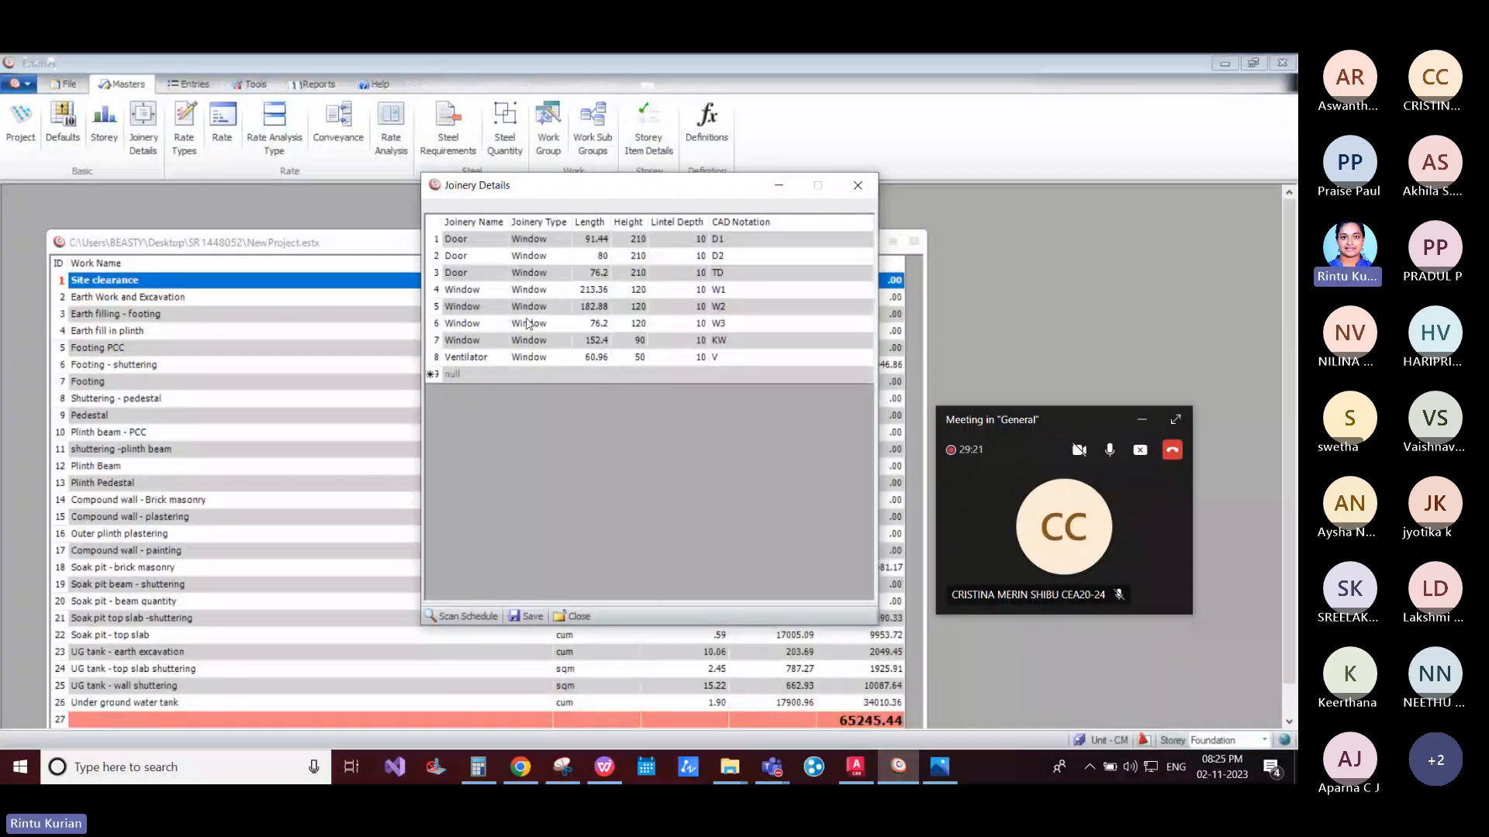
# Step: Set the Joinery Type of D1, D2 and TD to Door, and of V to Ventilator
pyautogui.click(522, 242)
pyautogui.click(521, 242)
pyautogui.click(530, 290)
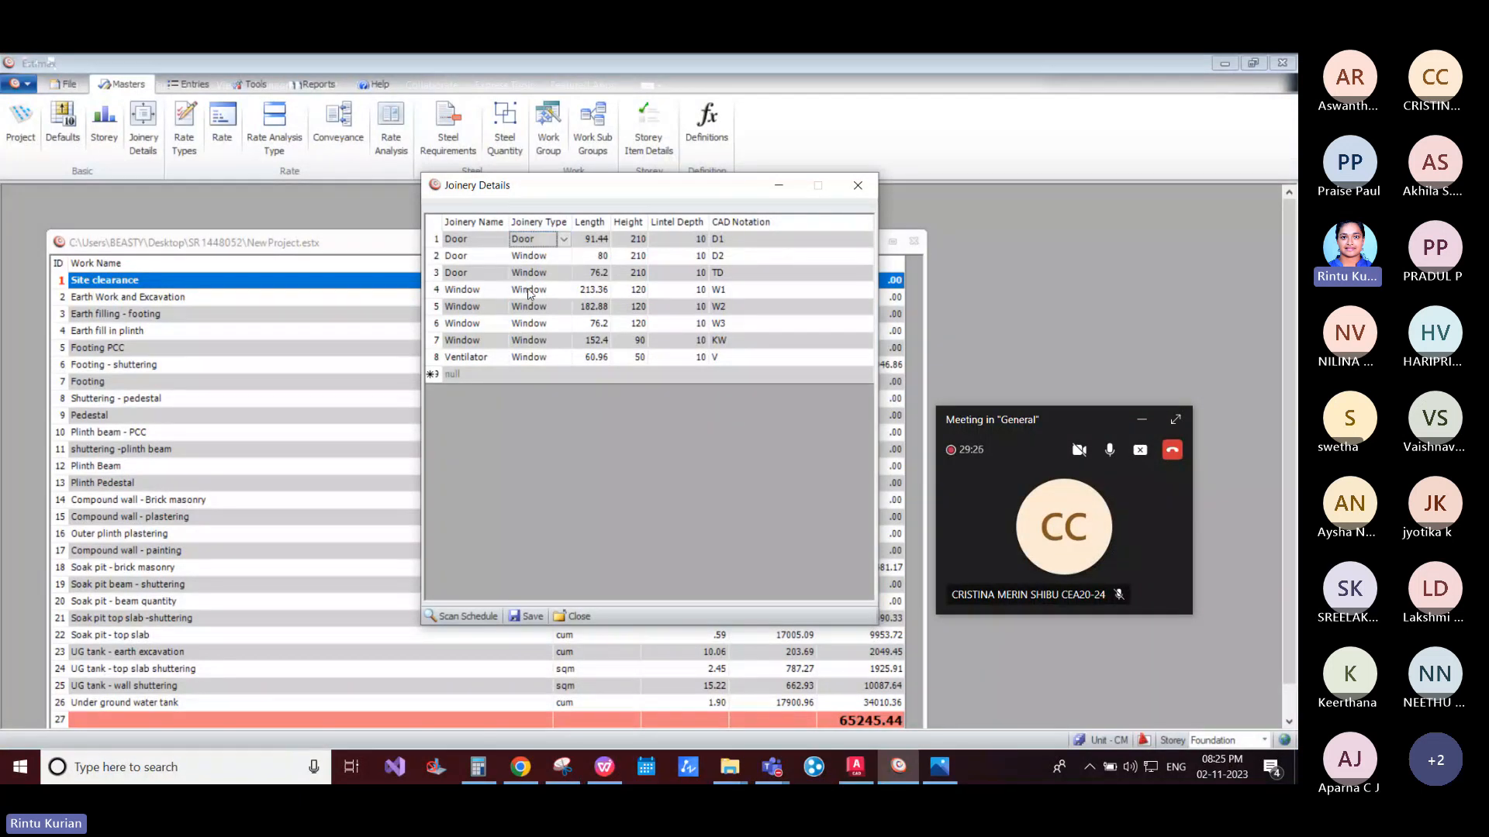
pyautogui.click(546, 259)
pyautogui.click(545, 258)
pyautogui.click(536, 276)
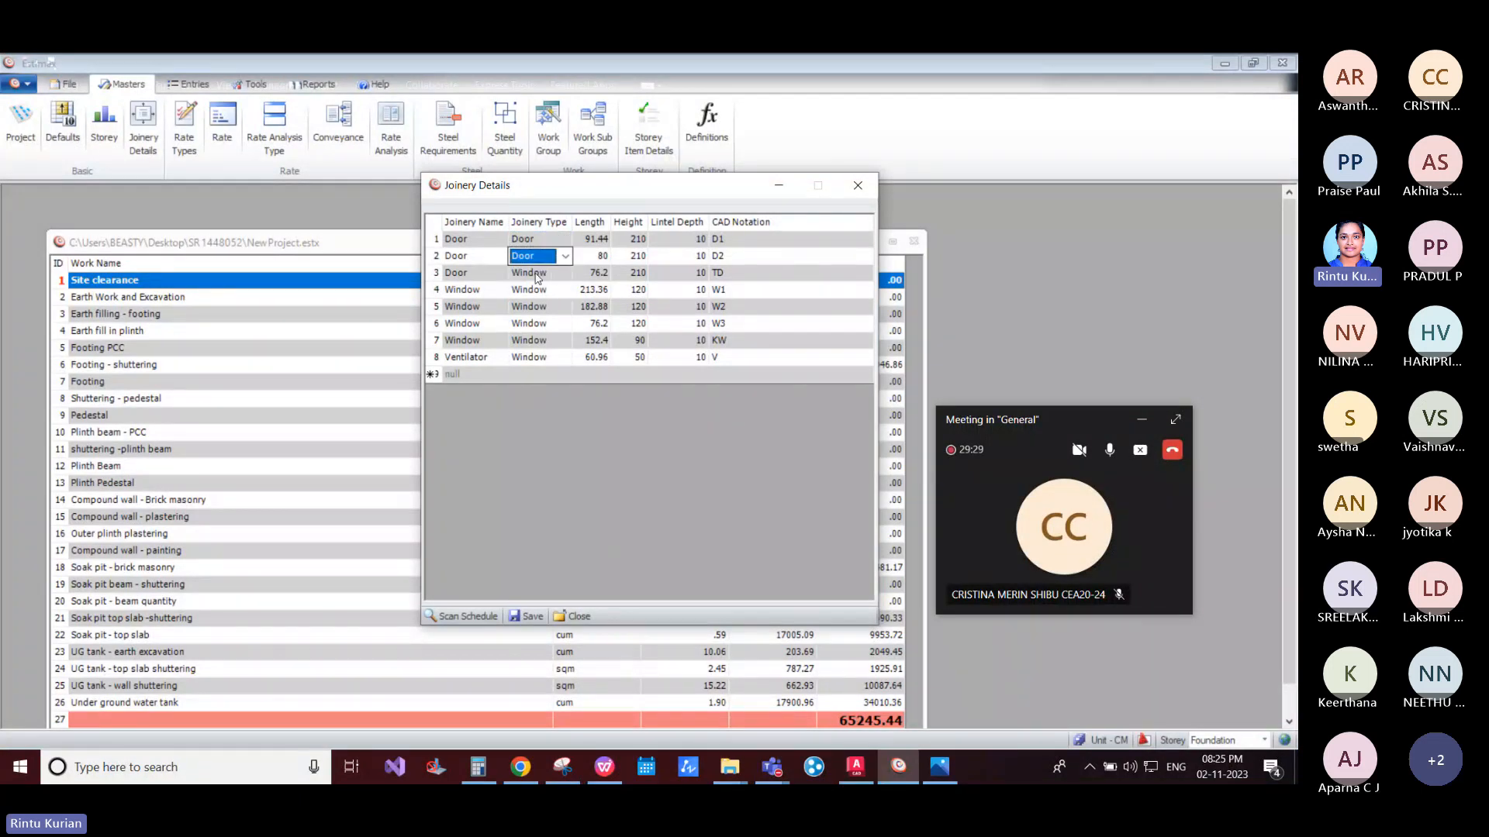
pyautogui.click(534, 275)
pyautogui.click(533, 275)
pyautogui.click(535, 291)
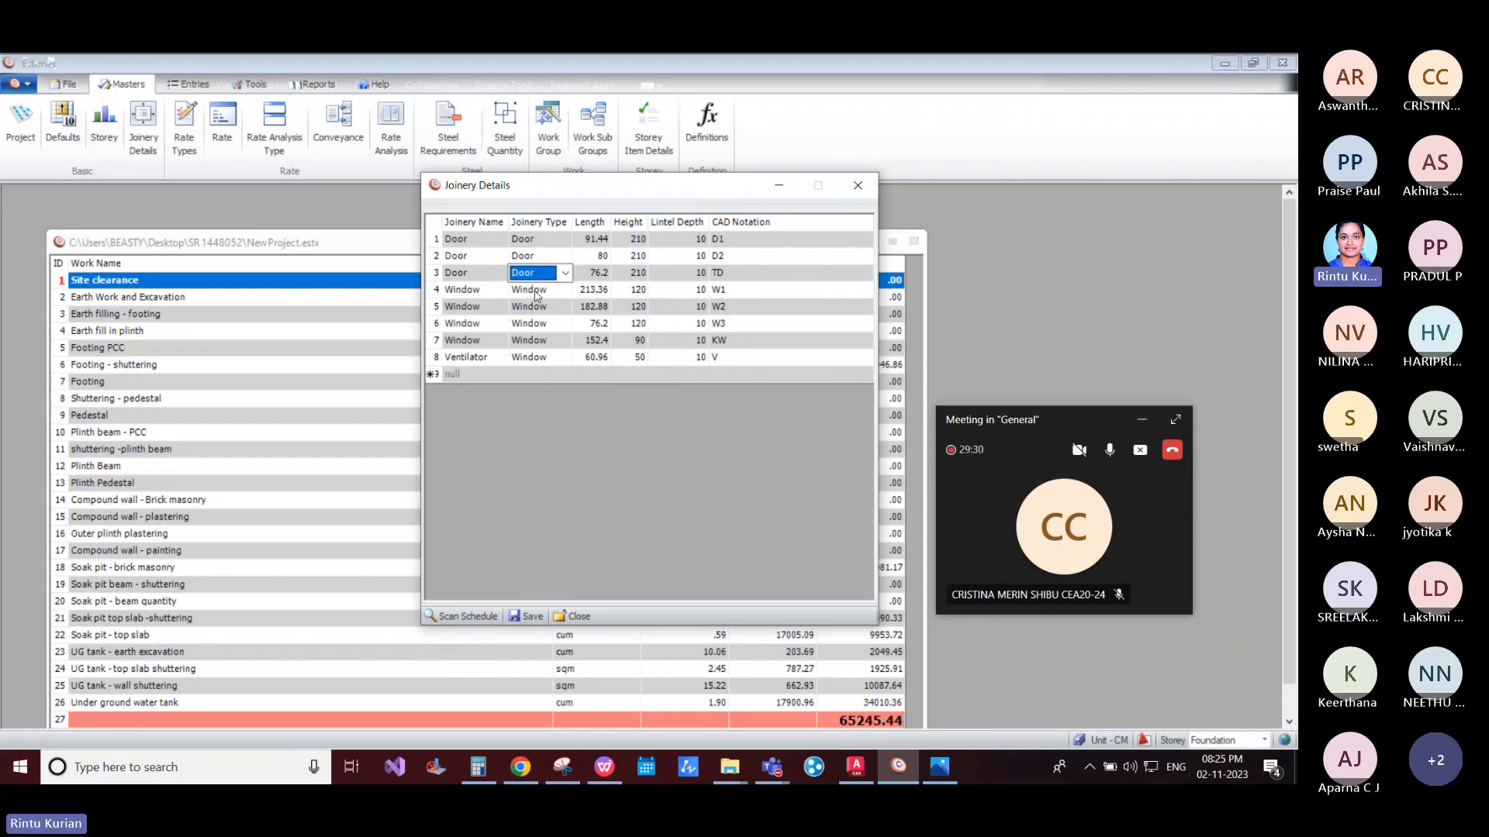
pyautogui.click(535, 293)
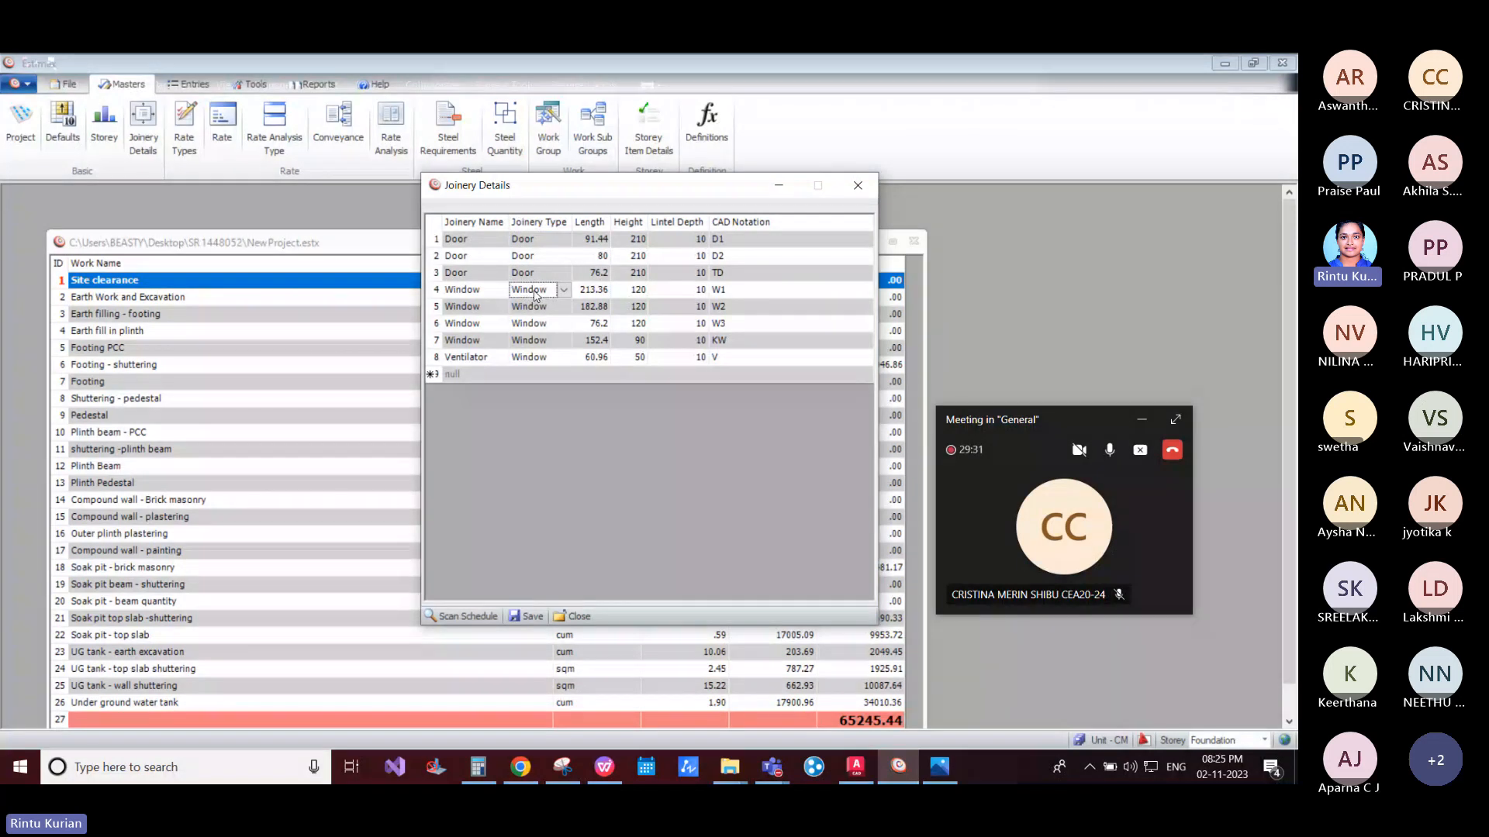
pyautogui.click(539, 357)
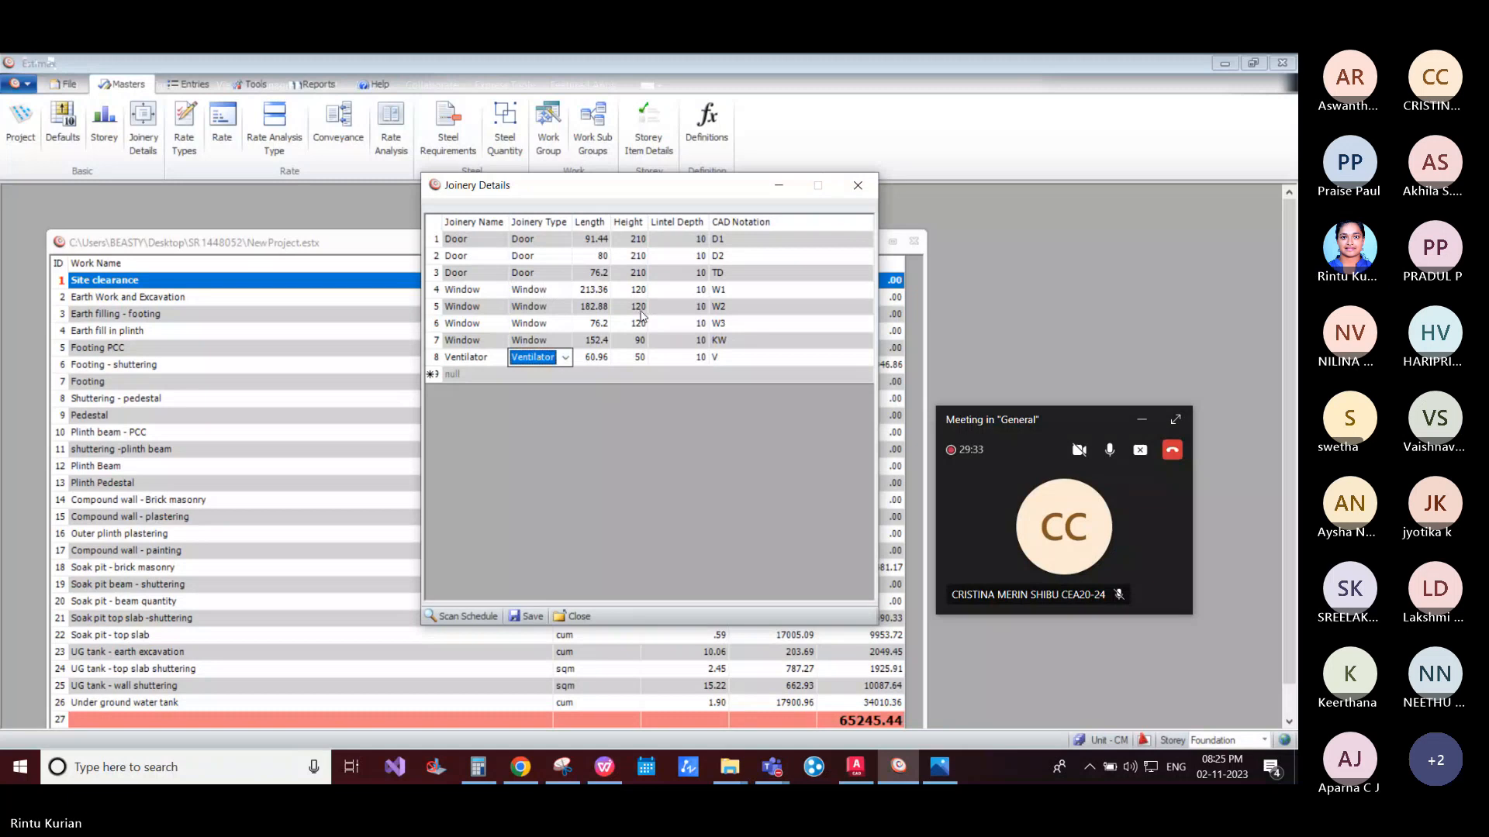
# Step: Set the Lintel Depth of all eight joinery items to 15 and close Joinery Details
pyautogui.click(661, 241)
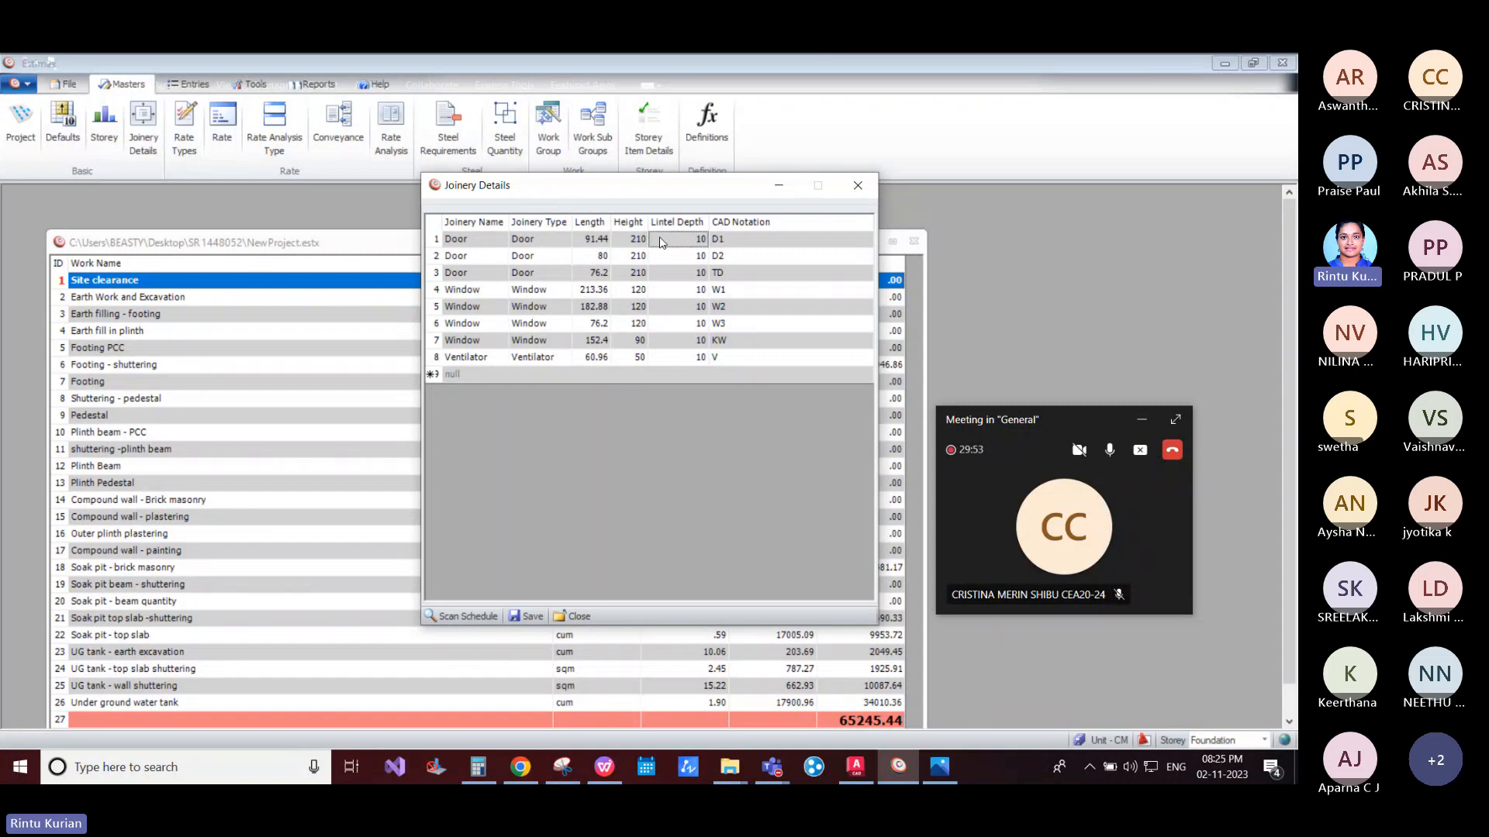
pyautogui.write('15')
pyautogui.press('Return')
pyautogui.write('15')
pyautogui.press('Return')
pyautogui.write('15')
pyautogui.press('Return')
pyautogui.write('15 15 15 15 15')
pyautogui.click(580, 617)
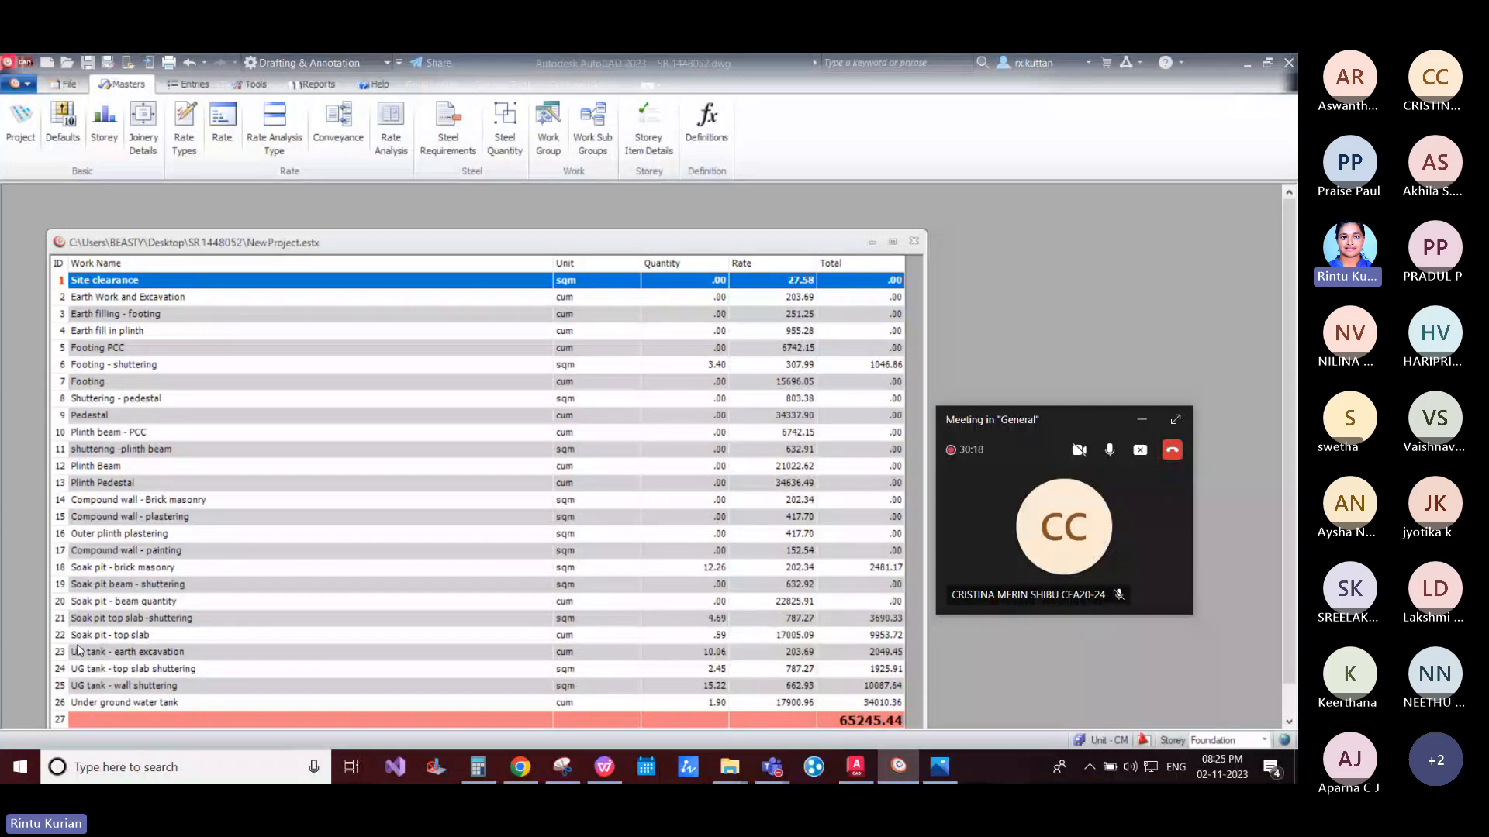
# Step: Open Storey Item Details, examine the item groups enabled under Foundation, and close it
pyautogui.moveTo(366, 232); pyautogui.dragTo(366, 206)
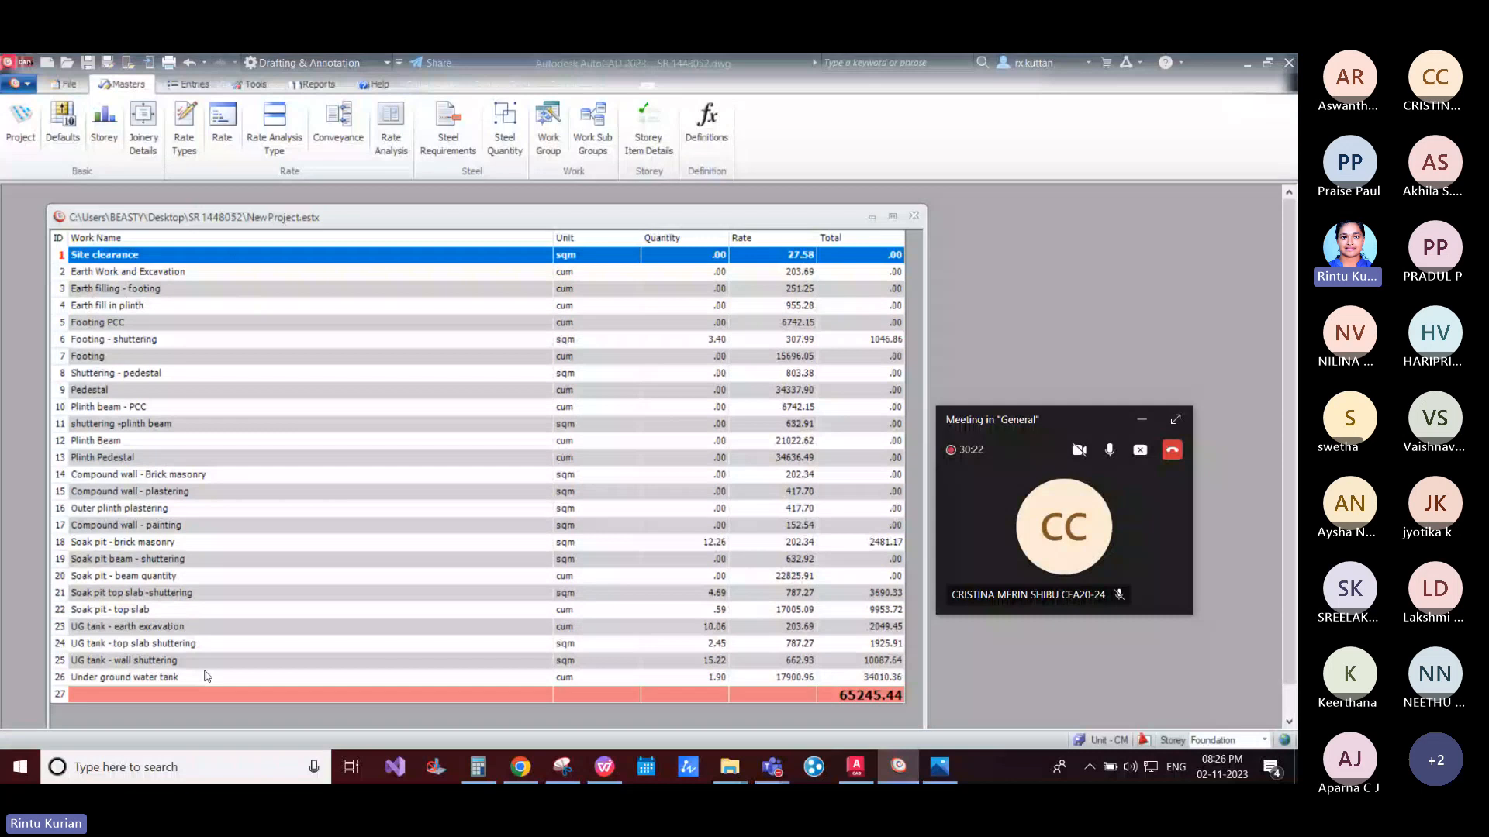
pyautogui.click(659, 133)
pyautogui.click(802, 118)
pyautogui.rightClick(476, 297)
pyautogui.click(540, 343)
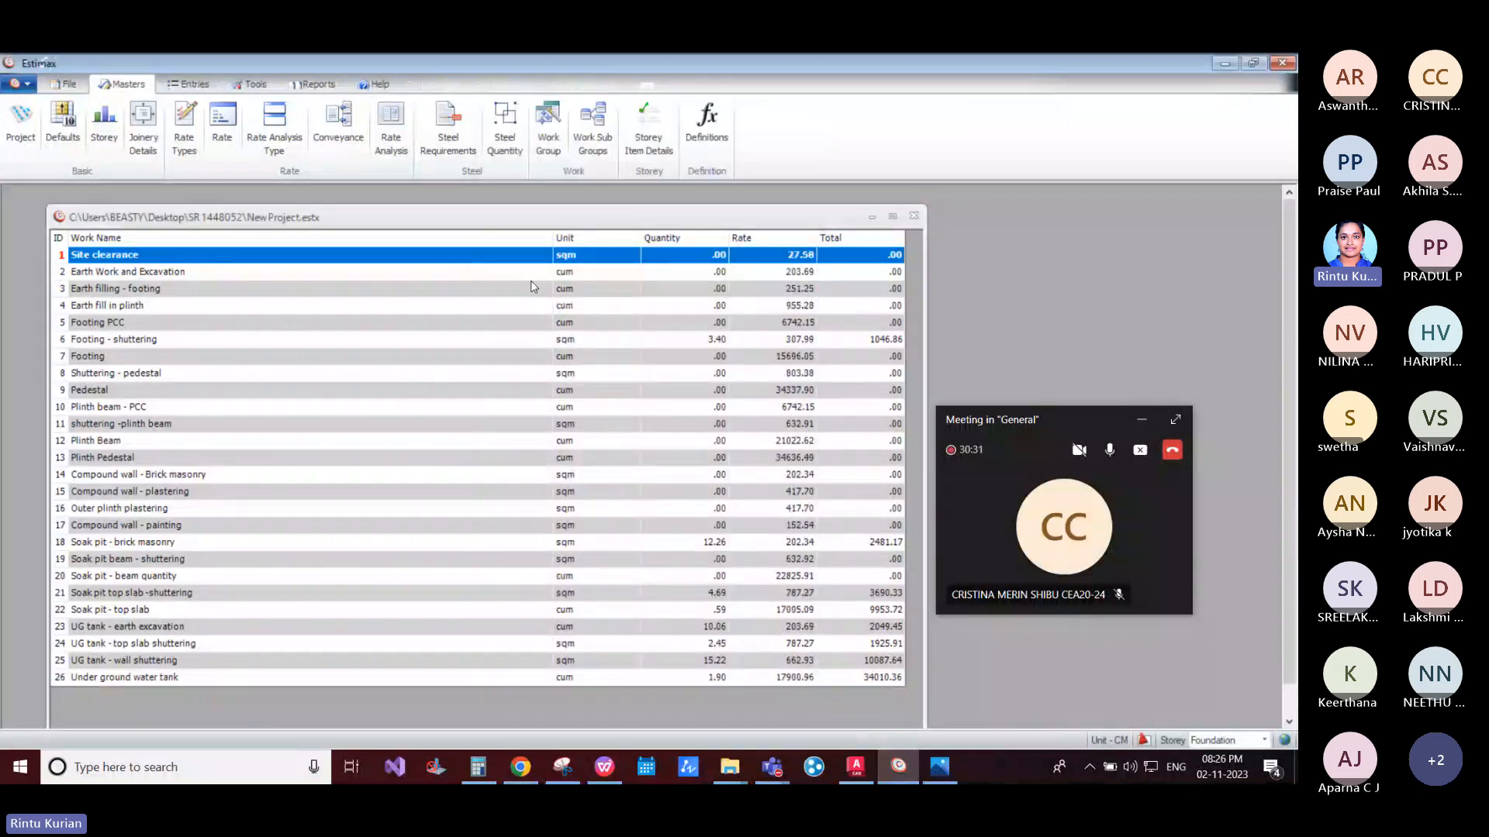
pyautogui.rightClick(501, 293)
pyautogui.click(574, 346)
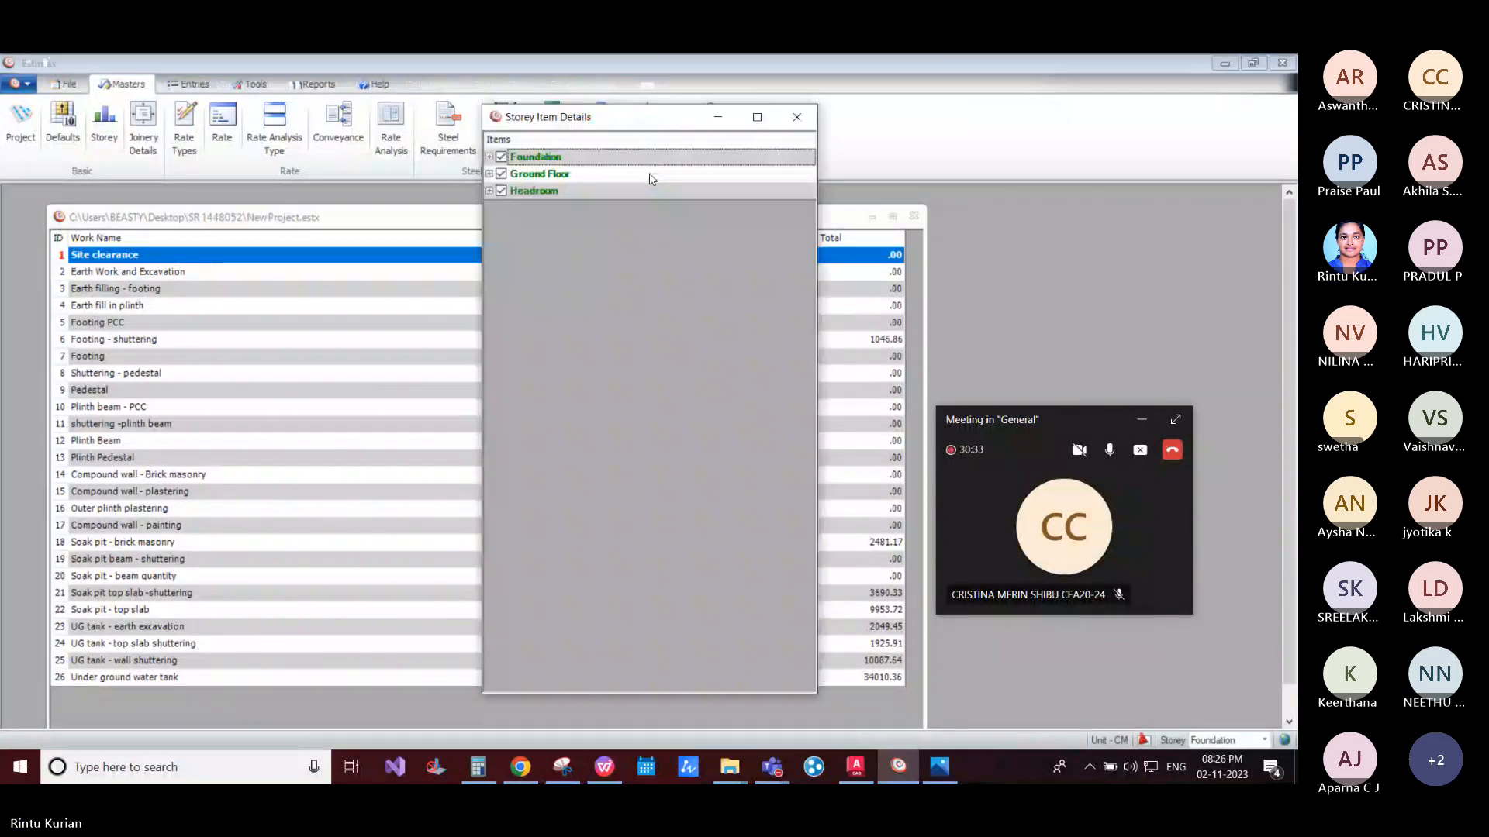
pyautogui.click(490, 158)
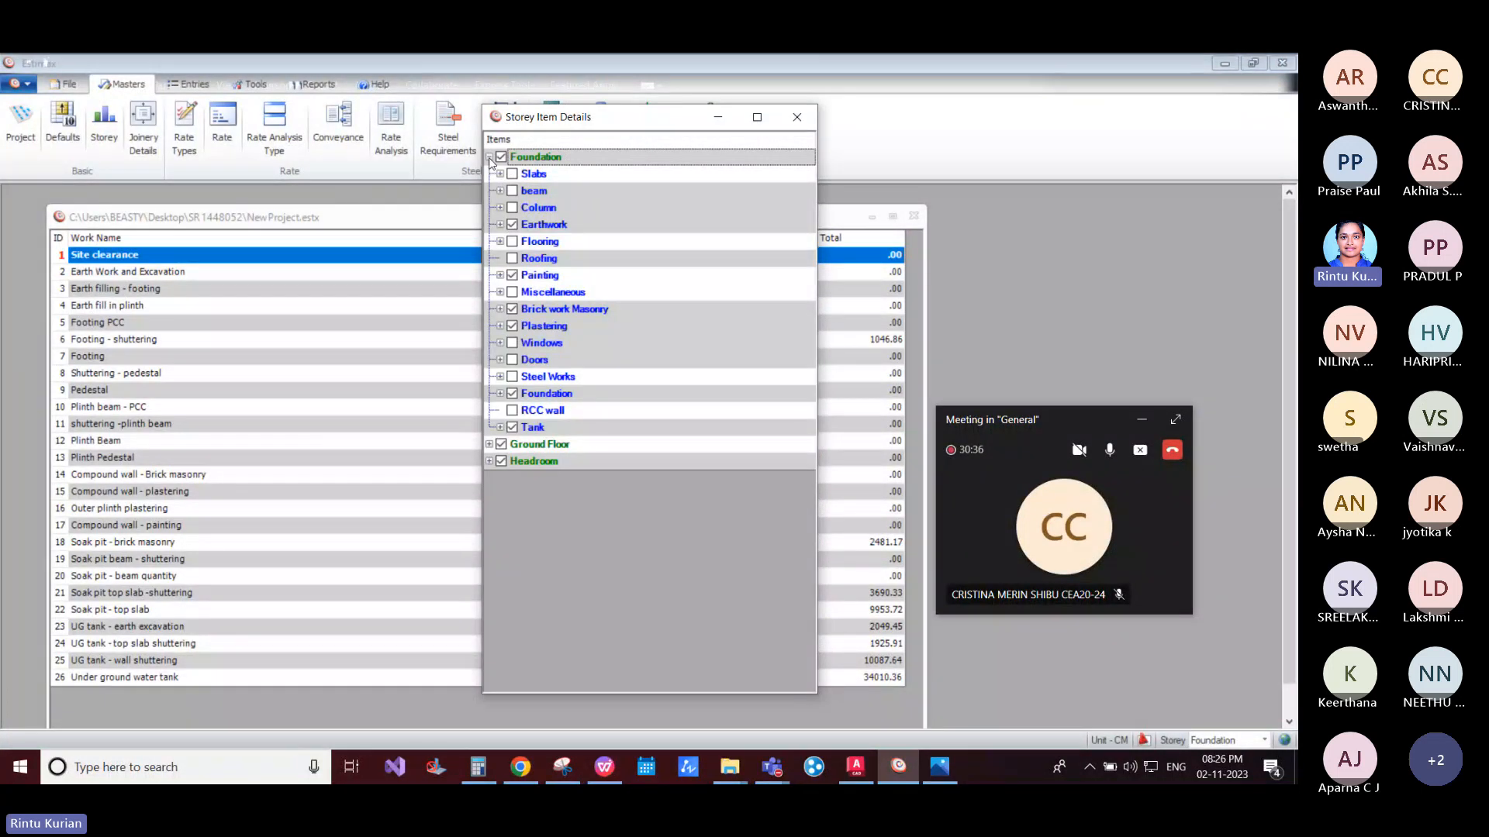
pyautogui.click(489, 158)
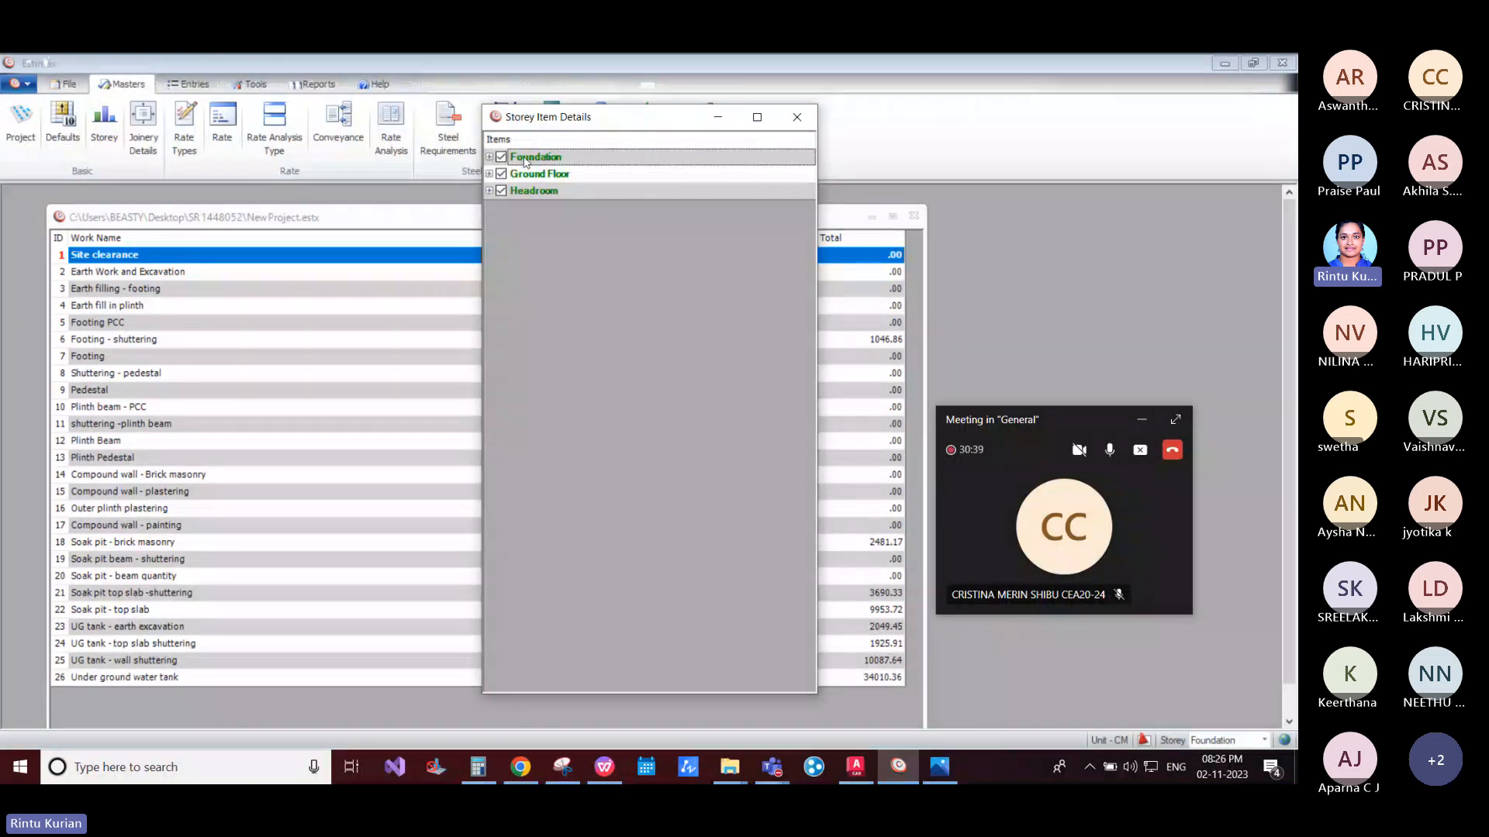
pyautogui.click(797, 117)
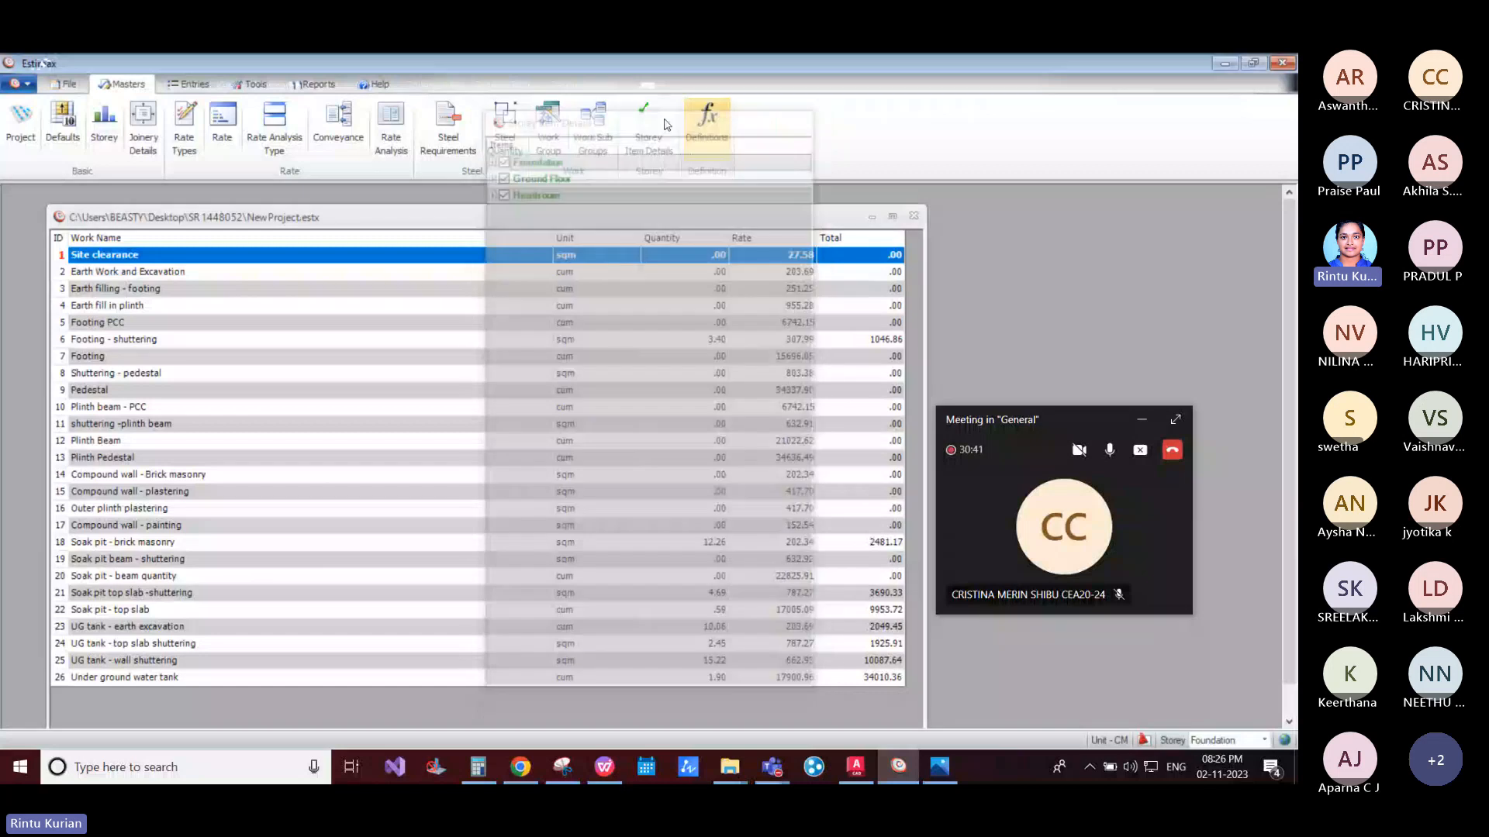
# Step: Open Storey Details, review the height settings of Foundation, Ground Floor and Headroom, and close it
pyautogui.click(104, 124)
pyautogui.click(359, 210)
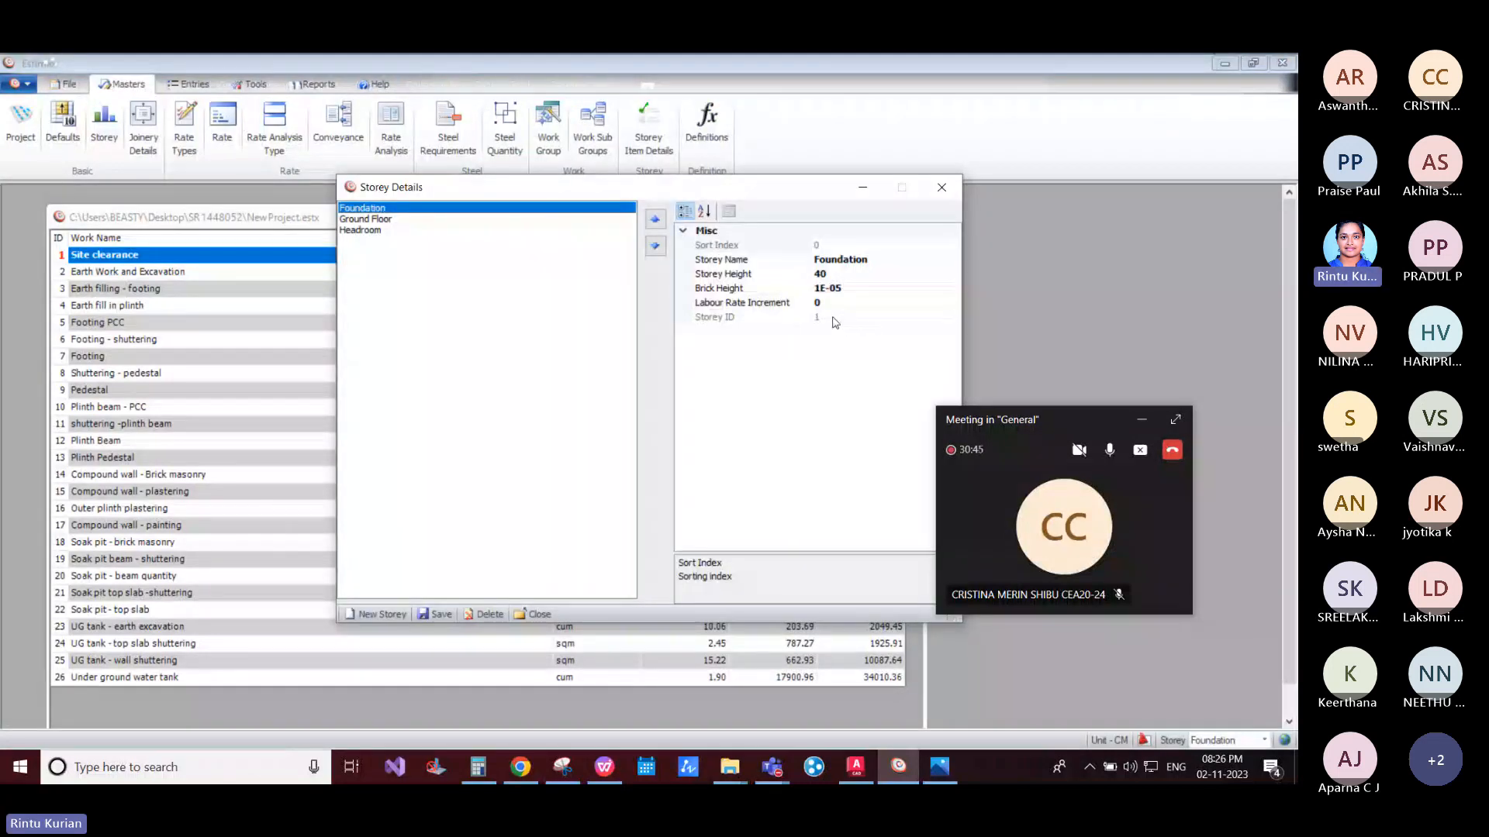
pyautogui.click(377, 220)
pyautogui.click(373, 230)
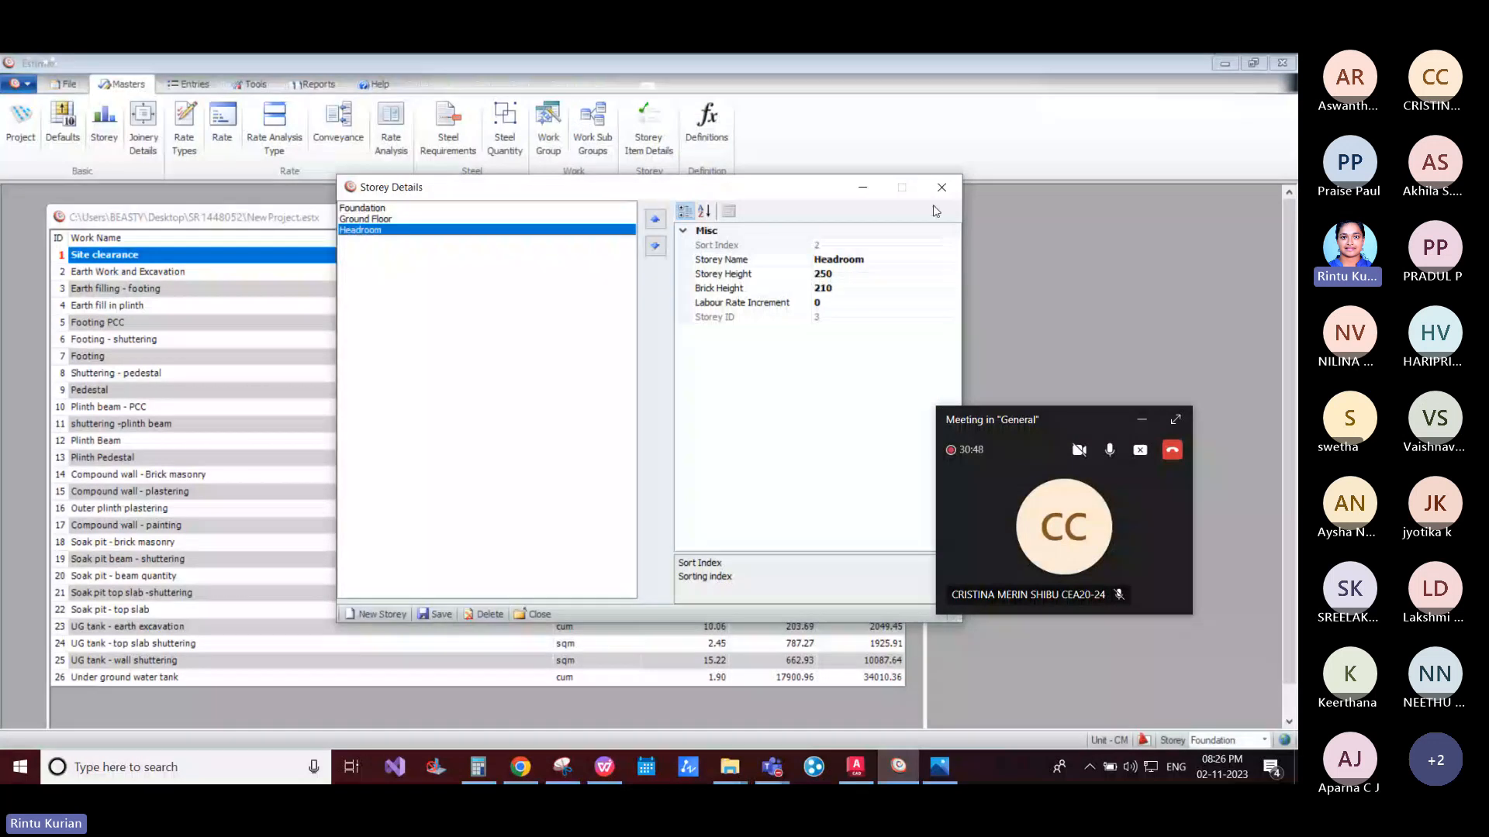
pyautogui.click(941, 188)
# Step: In Storey Item Details, try enabling Rectangular Columns under Foundation's Column group, clear it again and close the window
pyautogui.click(653, 143)
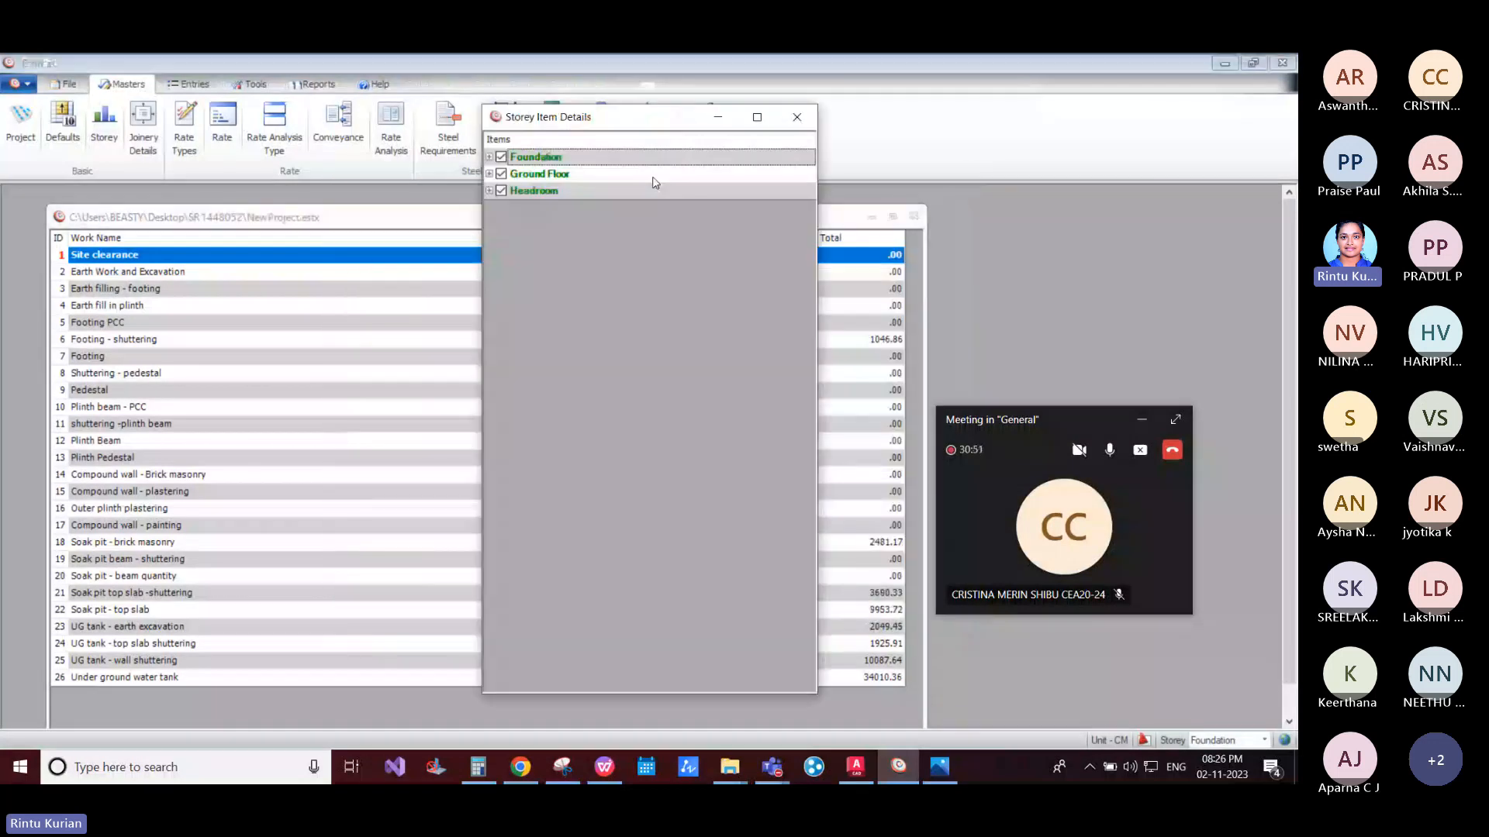
pyautogui.click(489, 158)
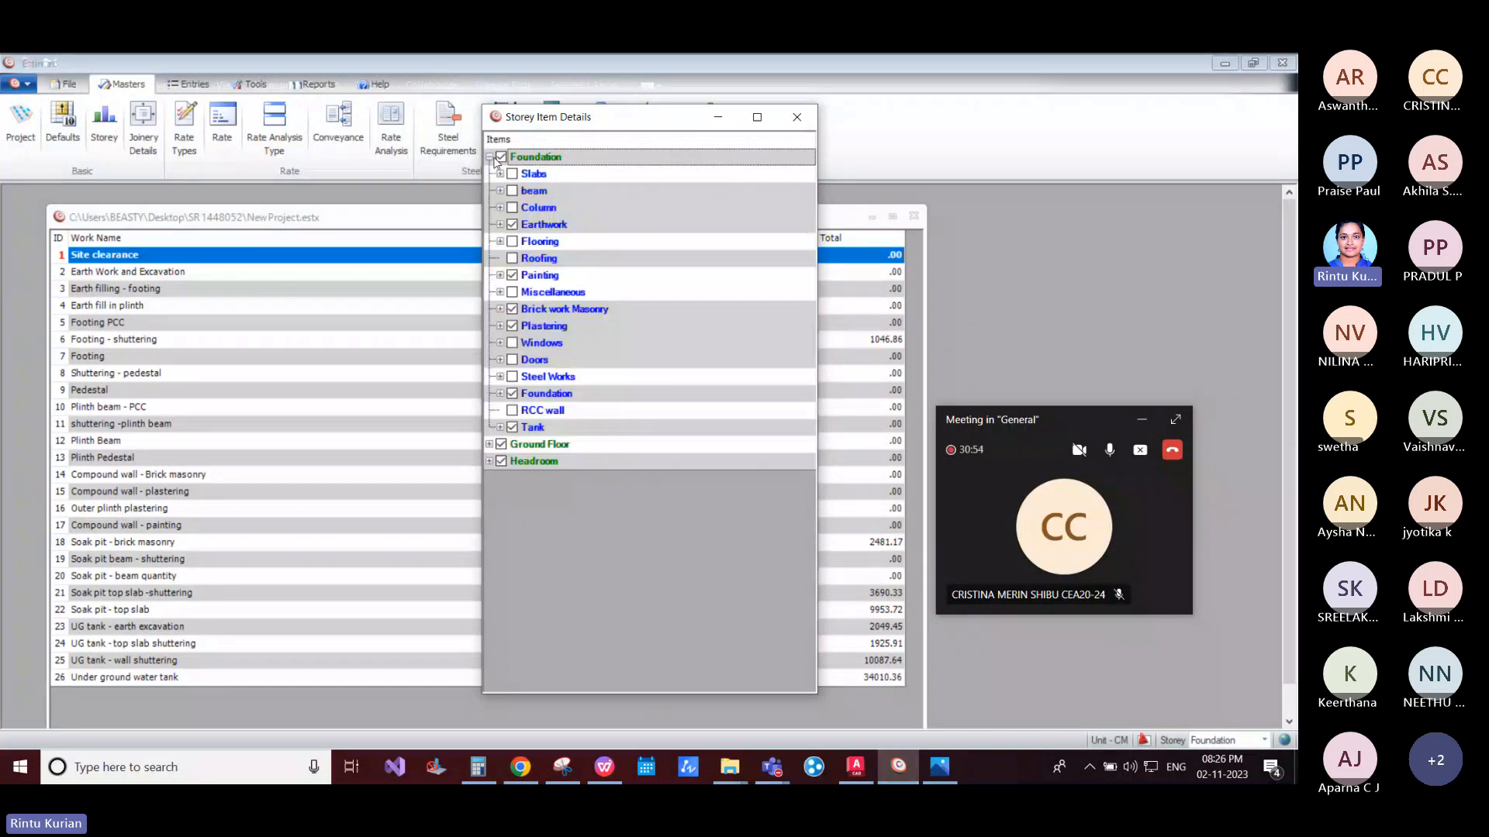
pyautogui.click(500, 208)
pyautogui.click(524, 225)
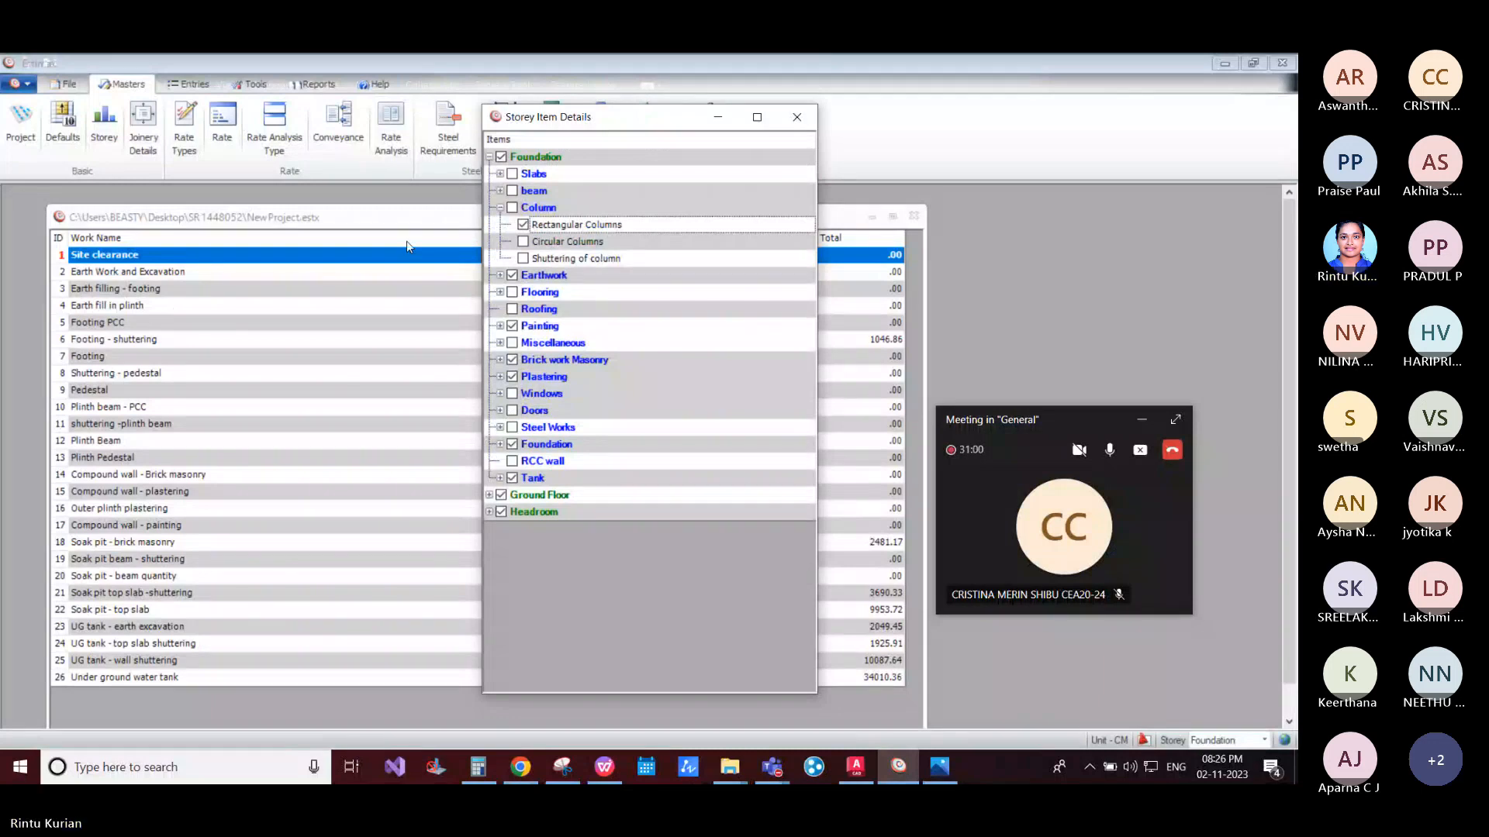
pyautogui.click(523, 225)
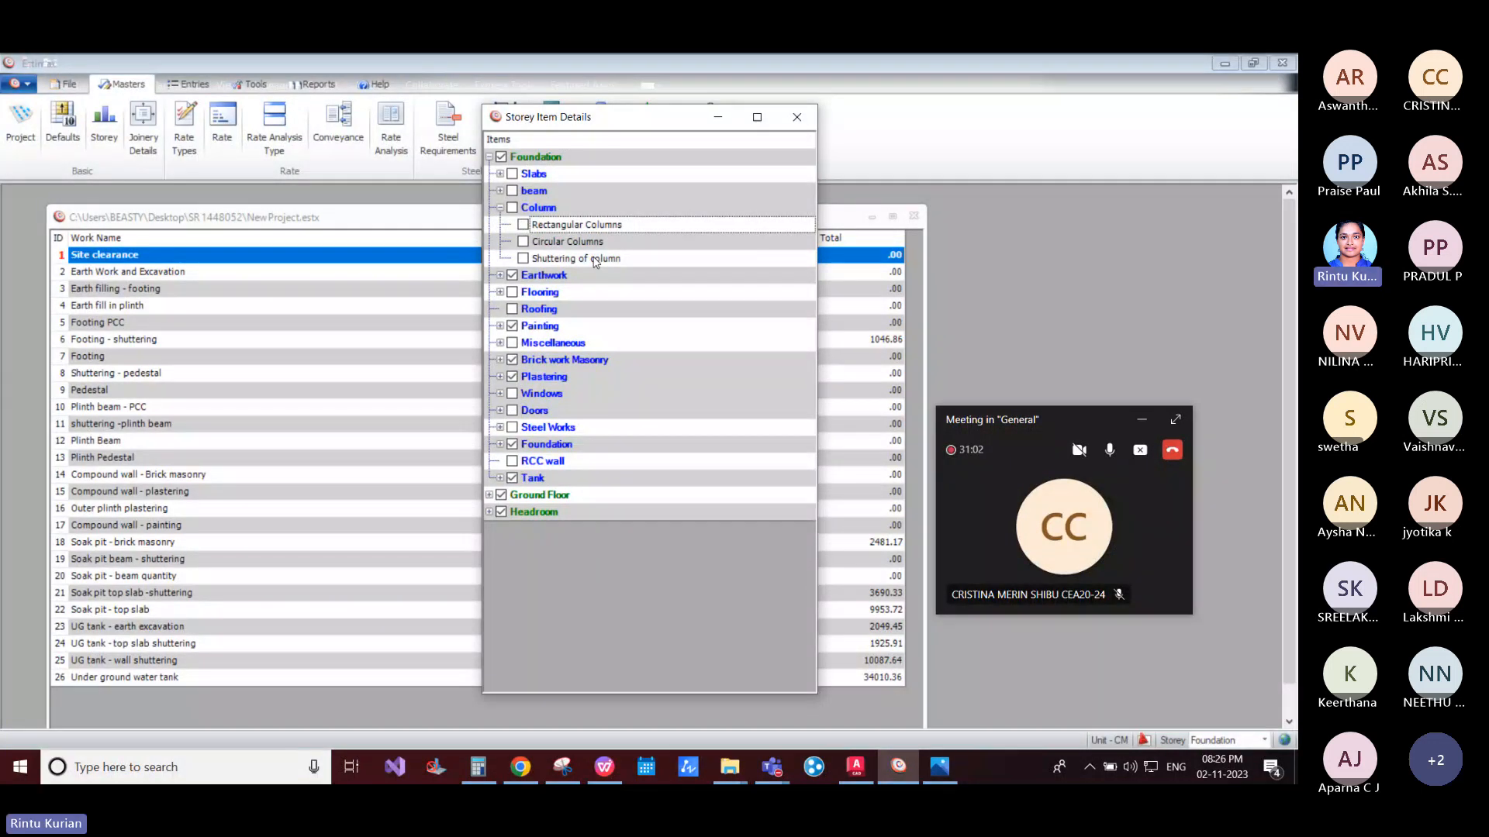
pyautogui.click(500, 208)
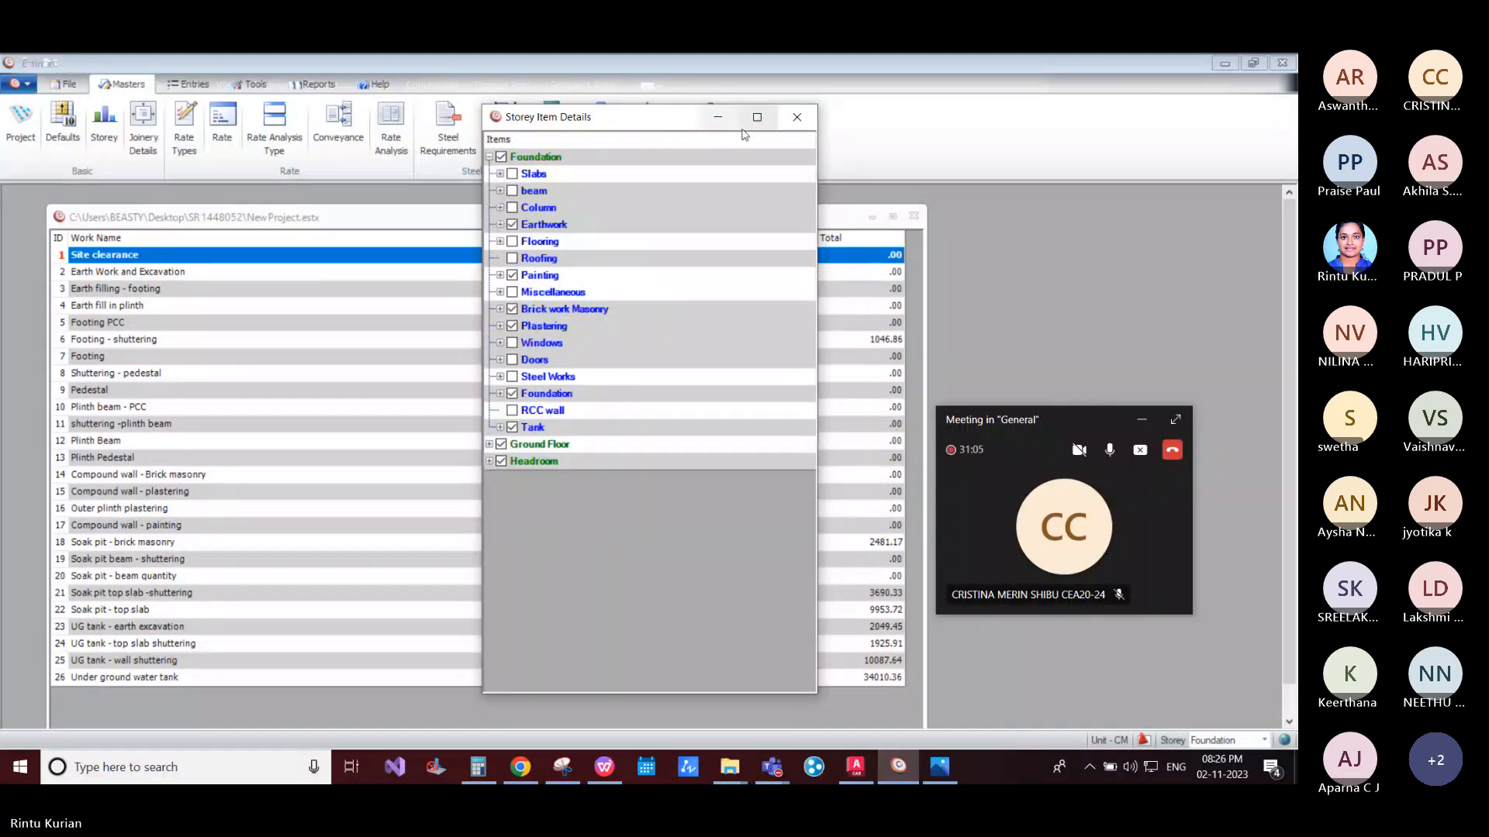
pyautogui.click(794, 116)
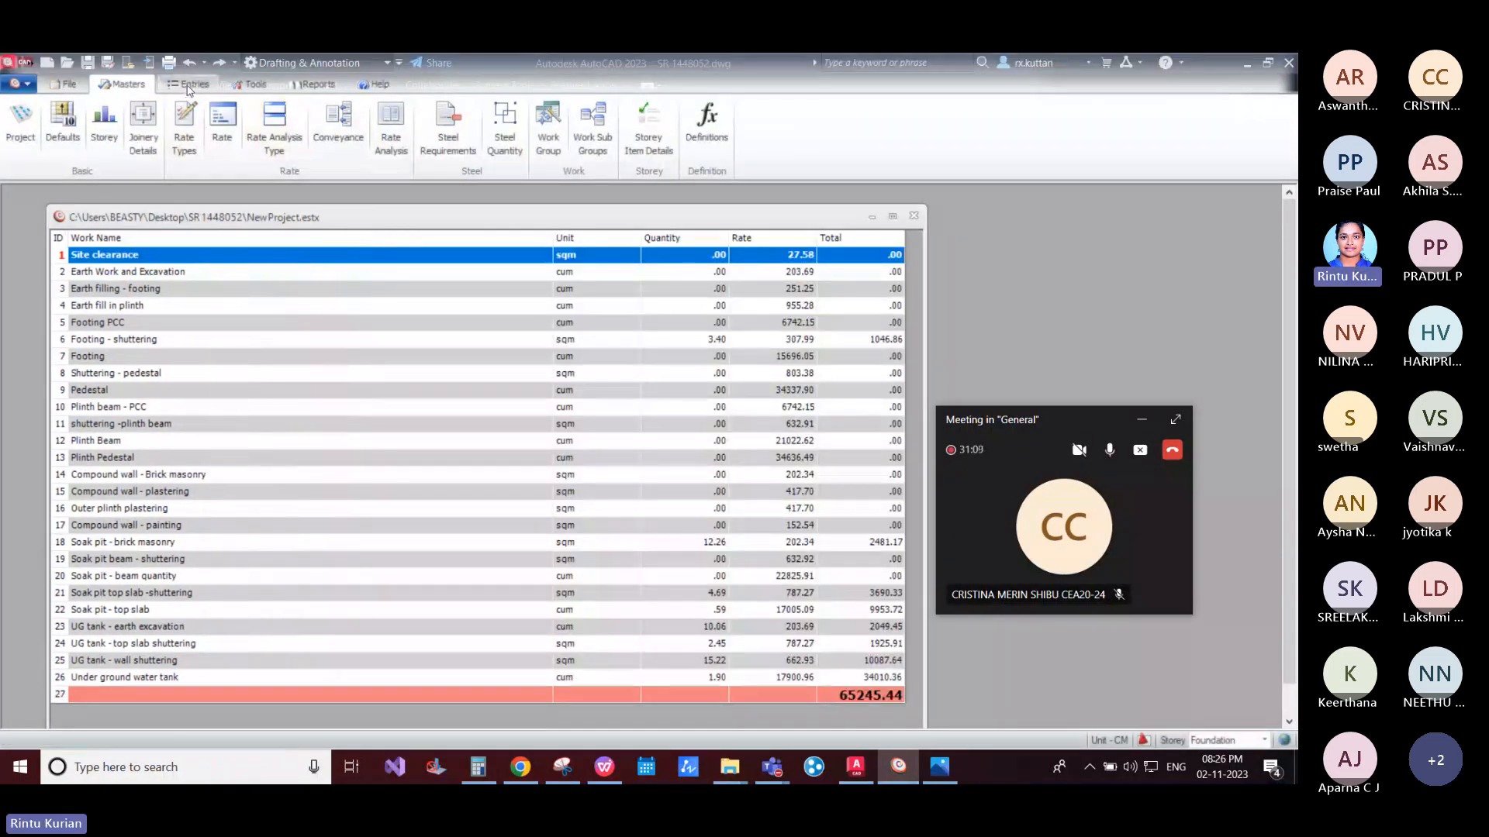
# Step: Open Slab Details from the project's scan and pick entry tools
pyautogui.click(189, 87)
pyautogui.click(124, 92)
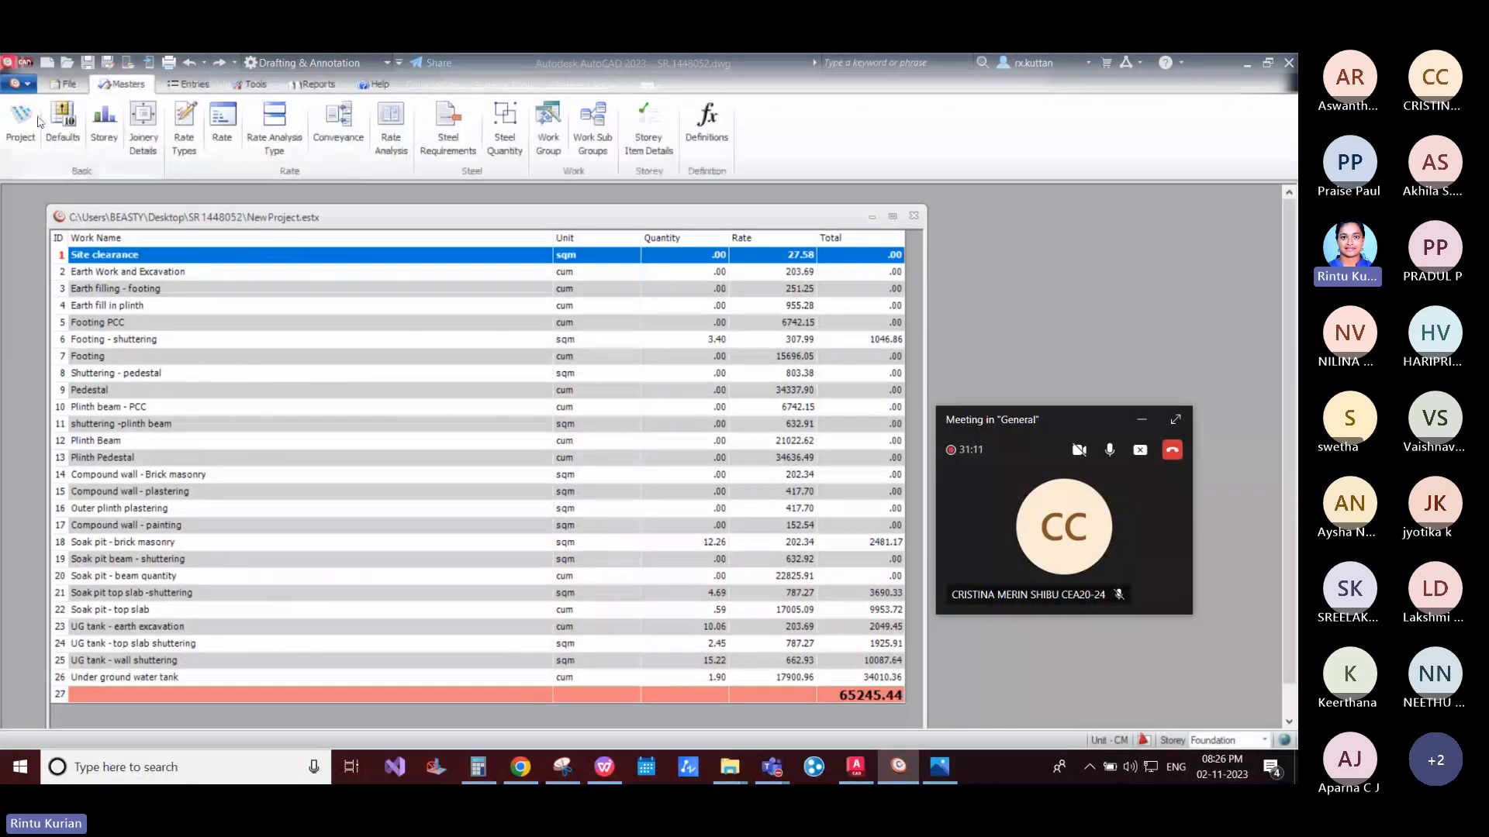
pyautogui.click(203, 84)
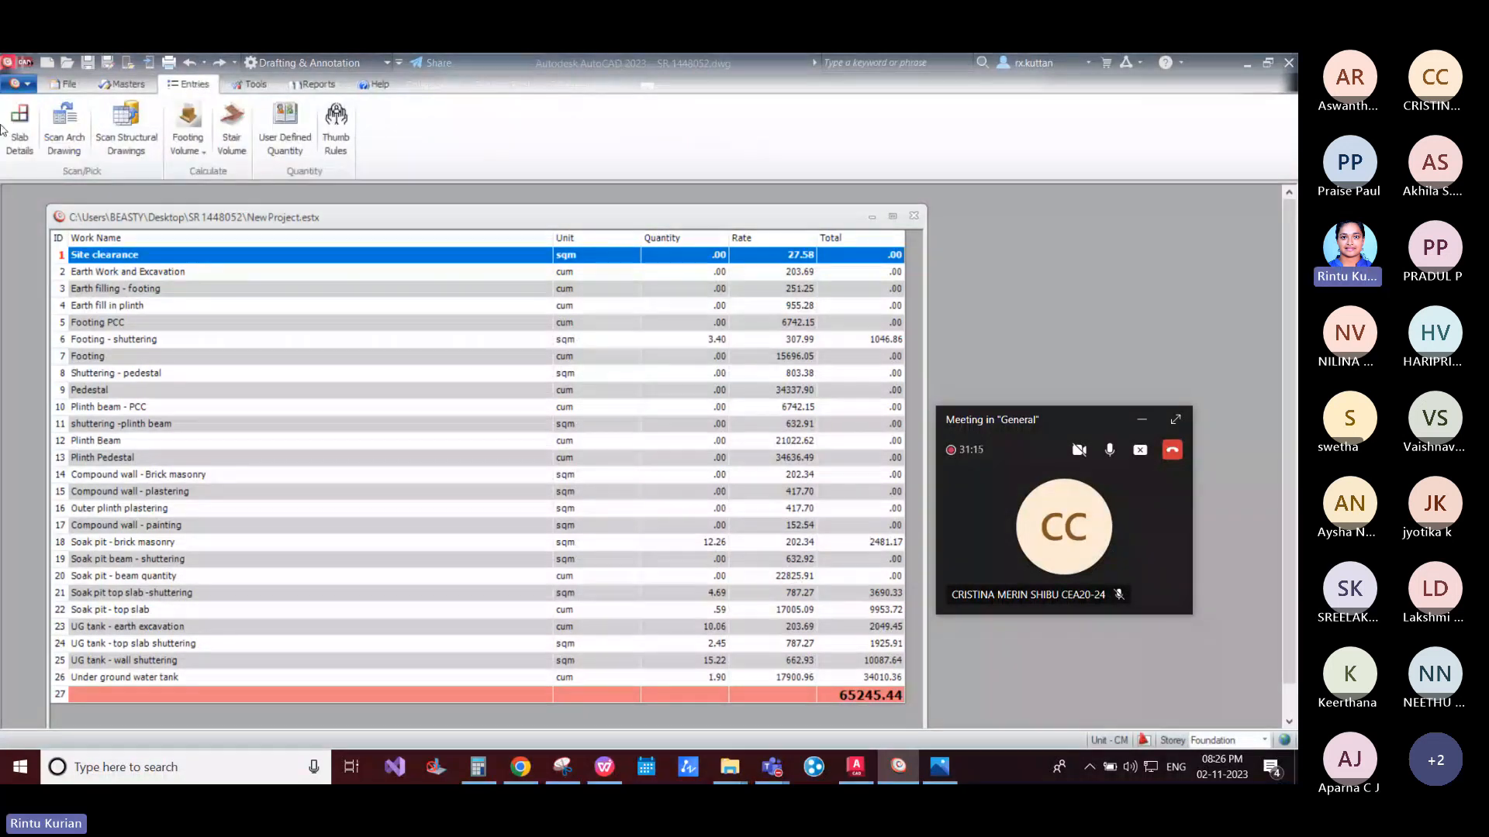
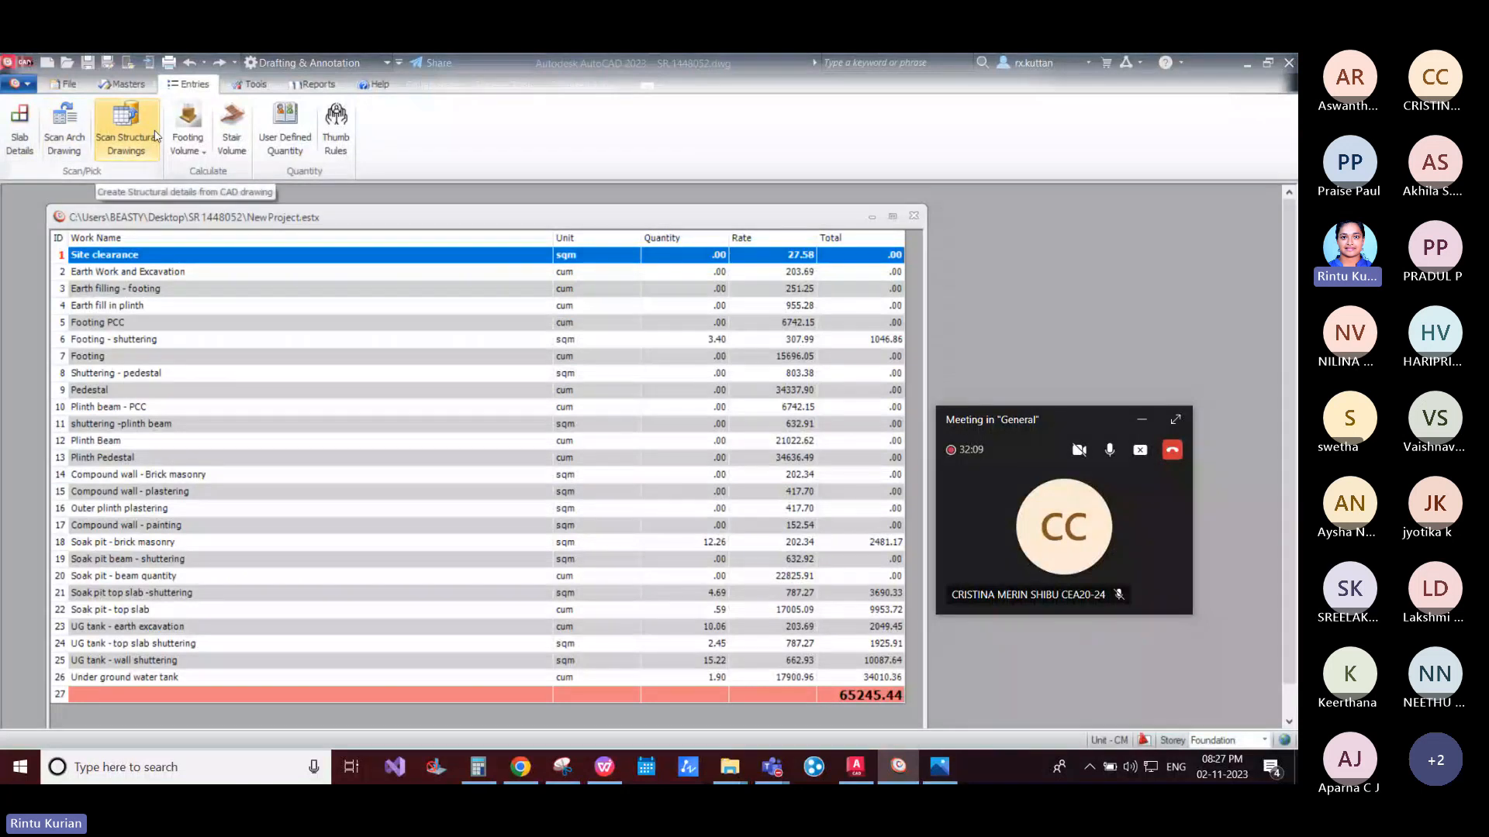
pyautogui.click(22, 133)
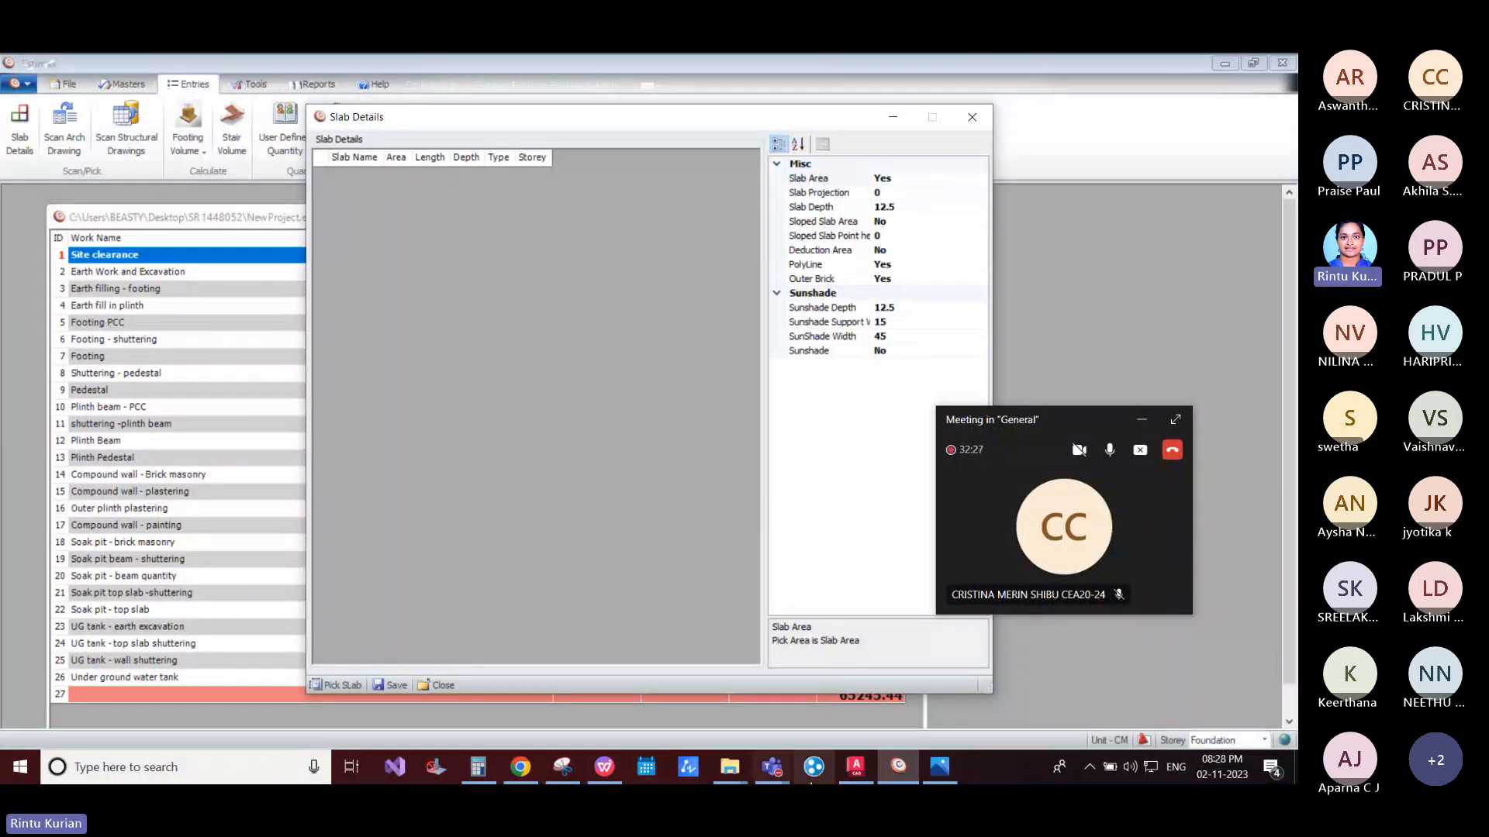
# Step: Switch to AutoCAD, select the closed outer polyline around the ground floor plan and examine the slab outline against the walls
pyautogui.click(859, 768)
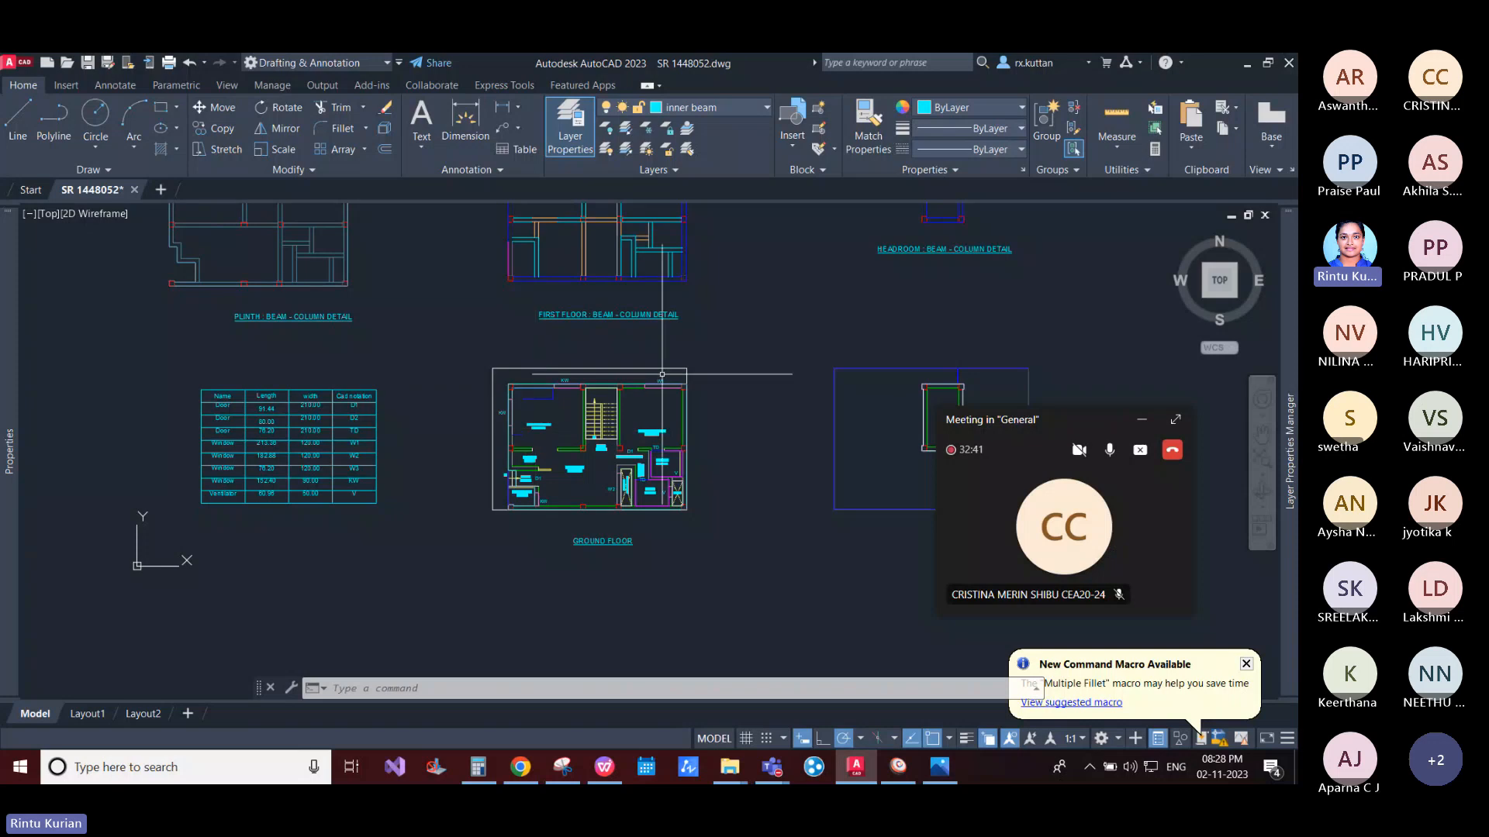
pyautogui.click(662, 374)
pyautogui.scroll(2, 536, 374)
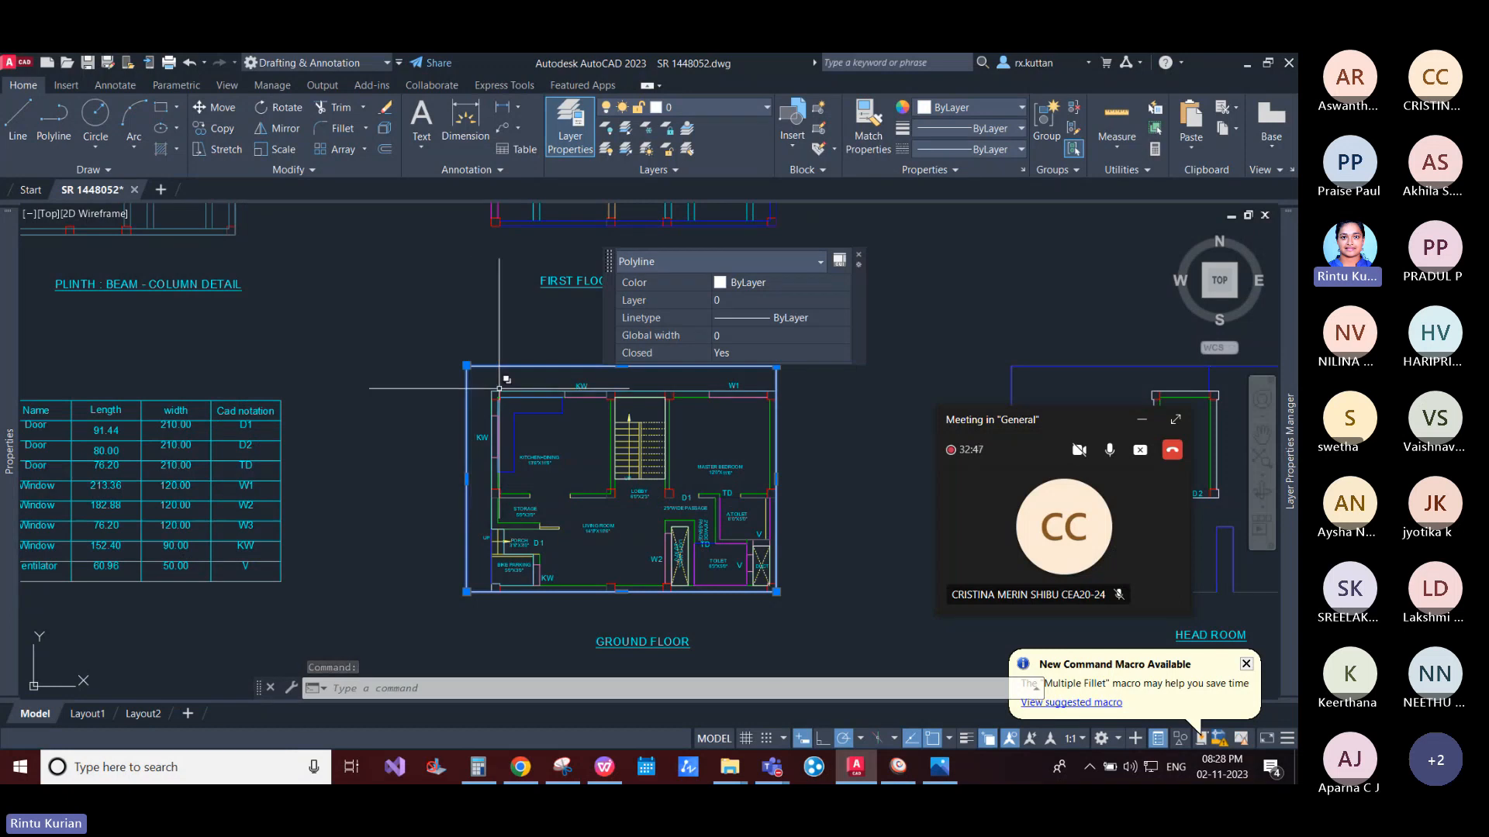
pyautogui.scroll(4, 499, 388)
pyautogui.scroll(-4, 398, 452)
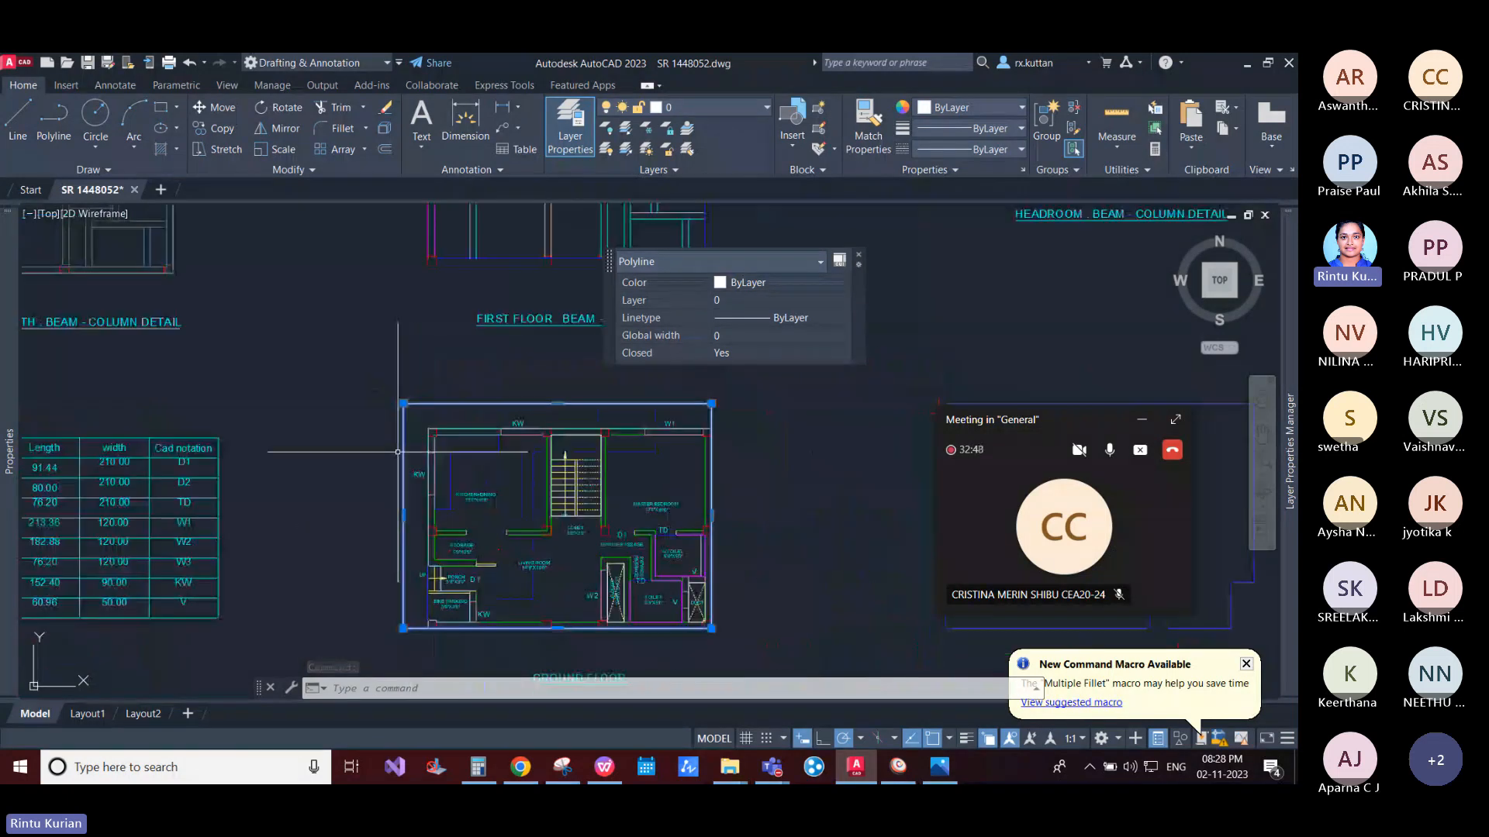
pyautogui.scroll(2, 419, 446)
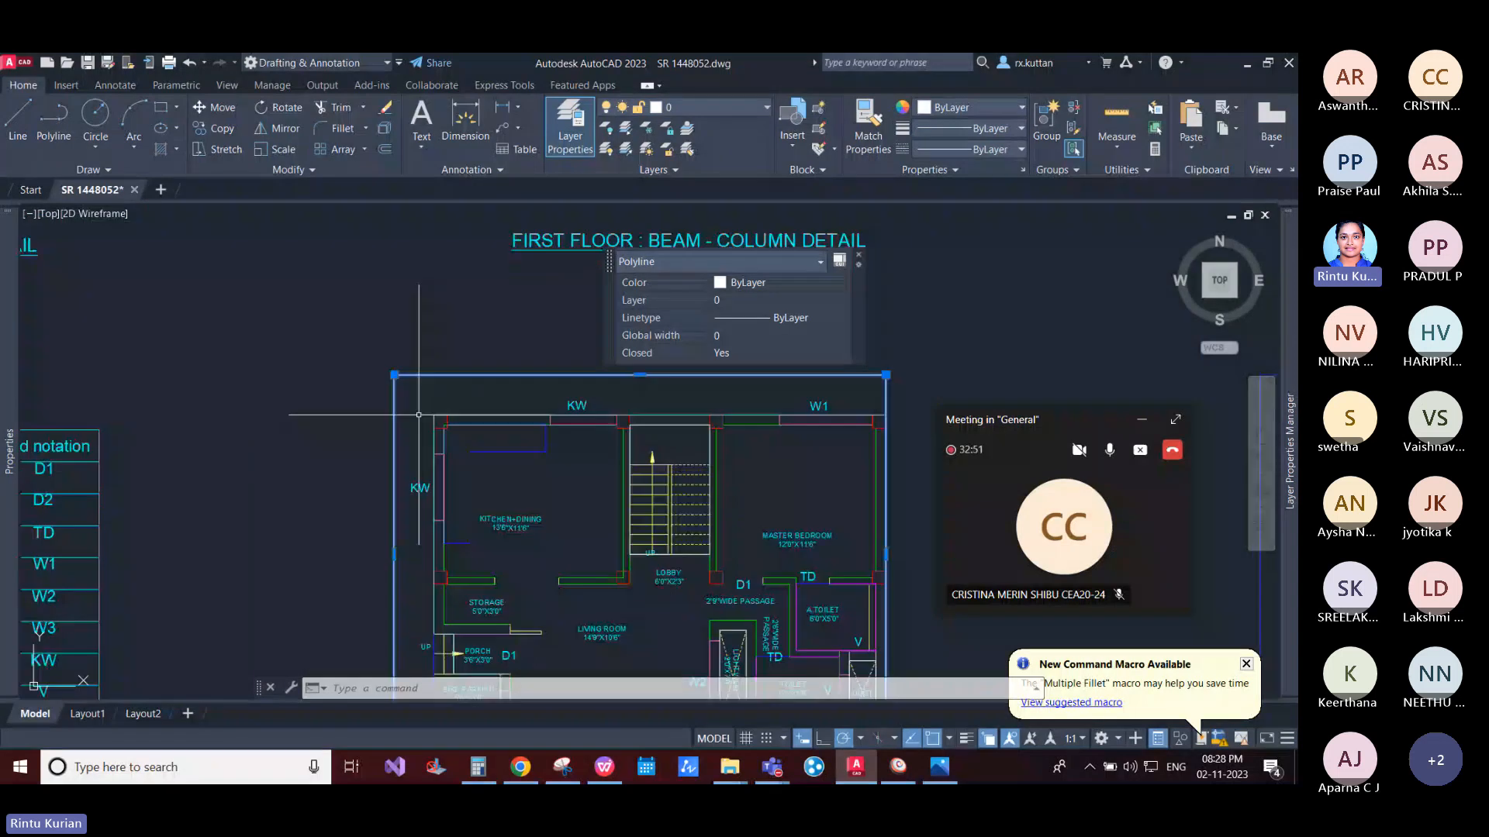
pyautogui.scroll(-4, 620, 430)
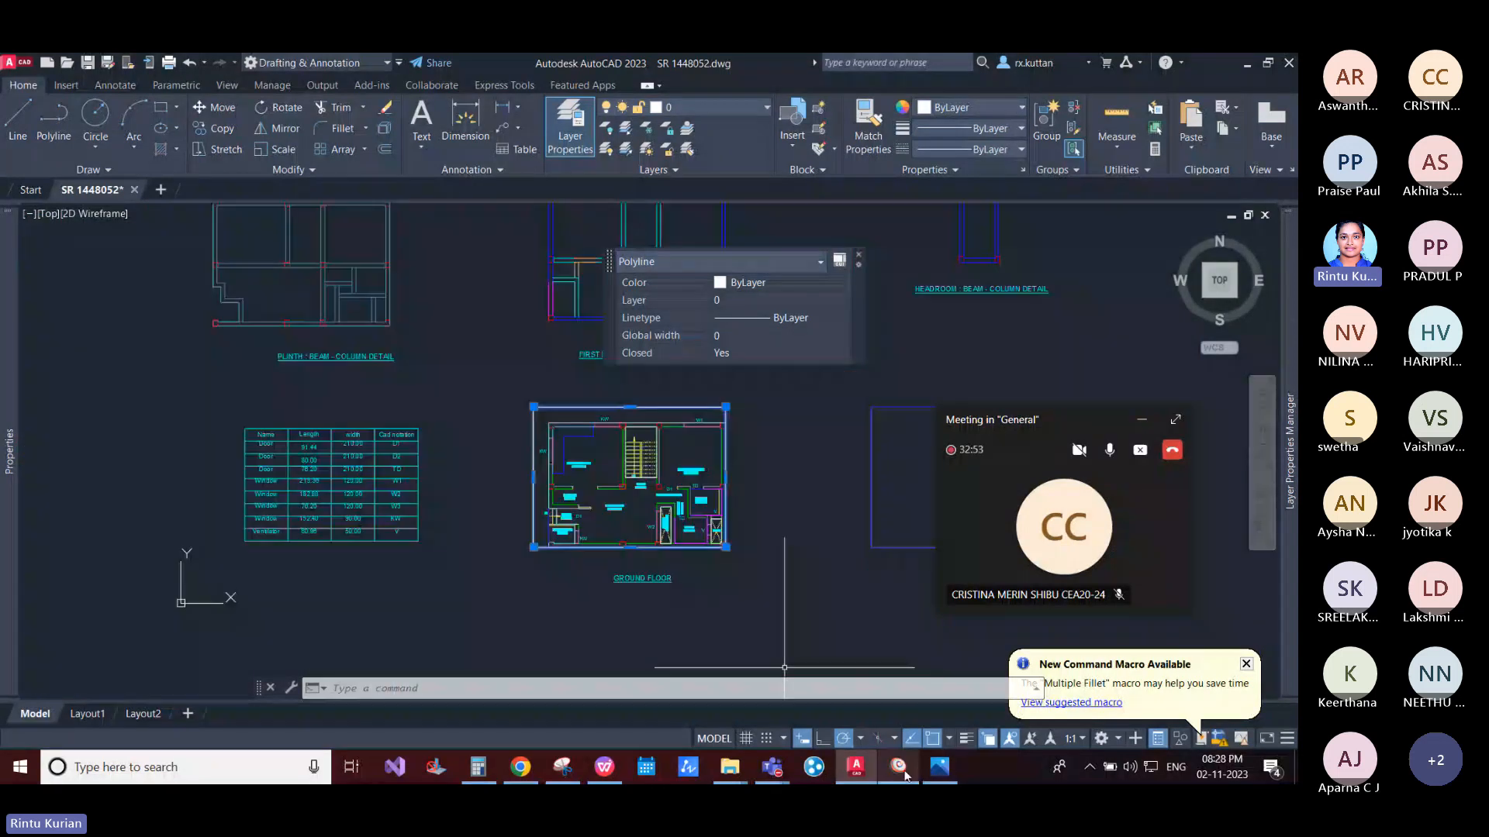
# Step: Check the Slab Projection setting in Estimax, and compare it in AutoCAD with the slab overhang around the ground floor walls
pyautogui.click(899, 767)
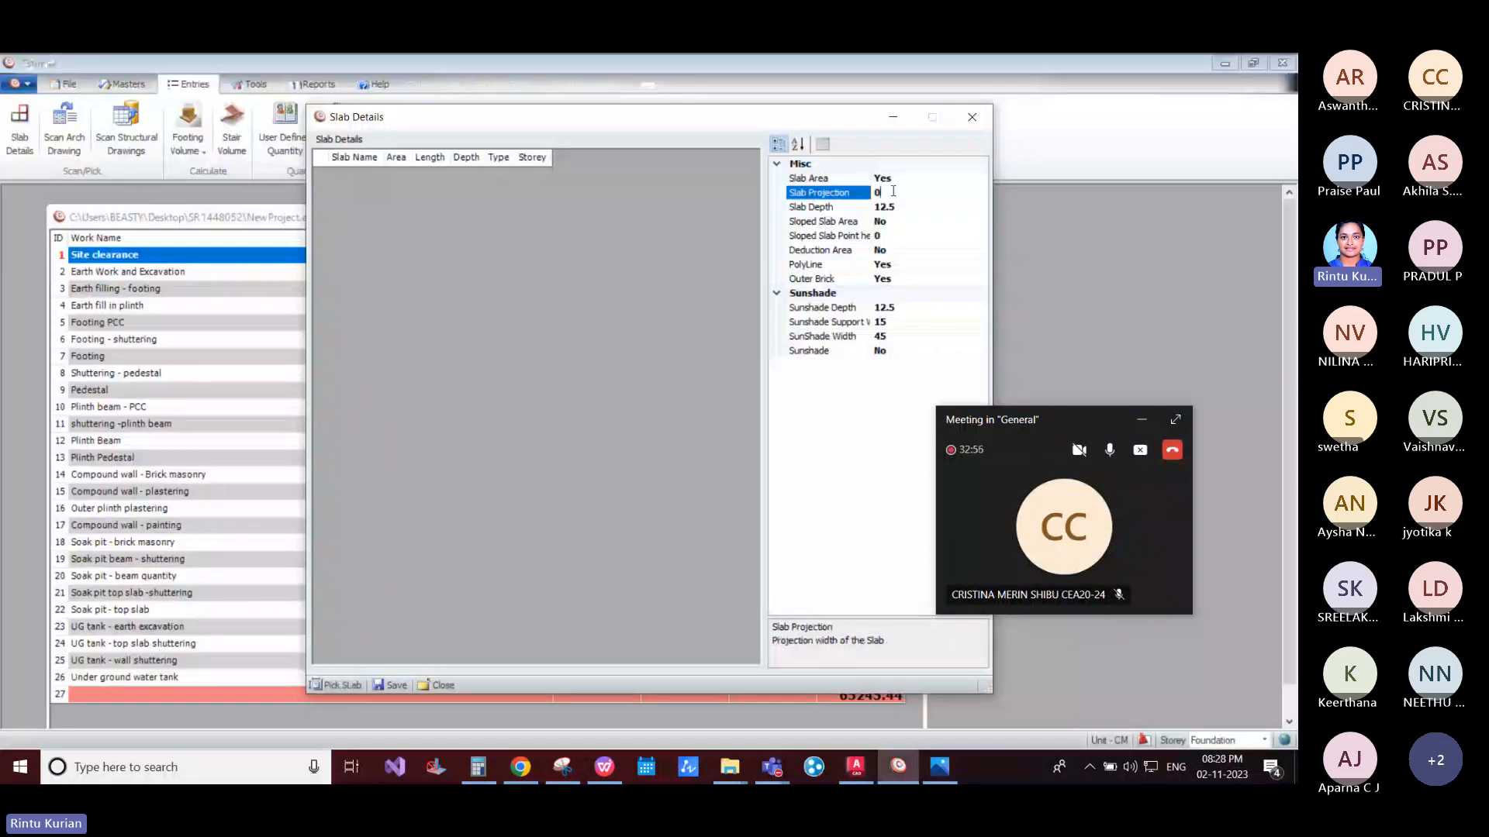
pyautogui.click(856, 768)
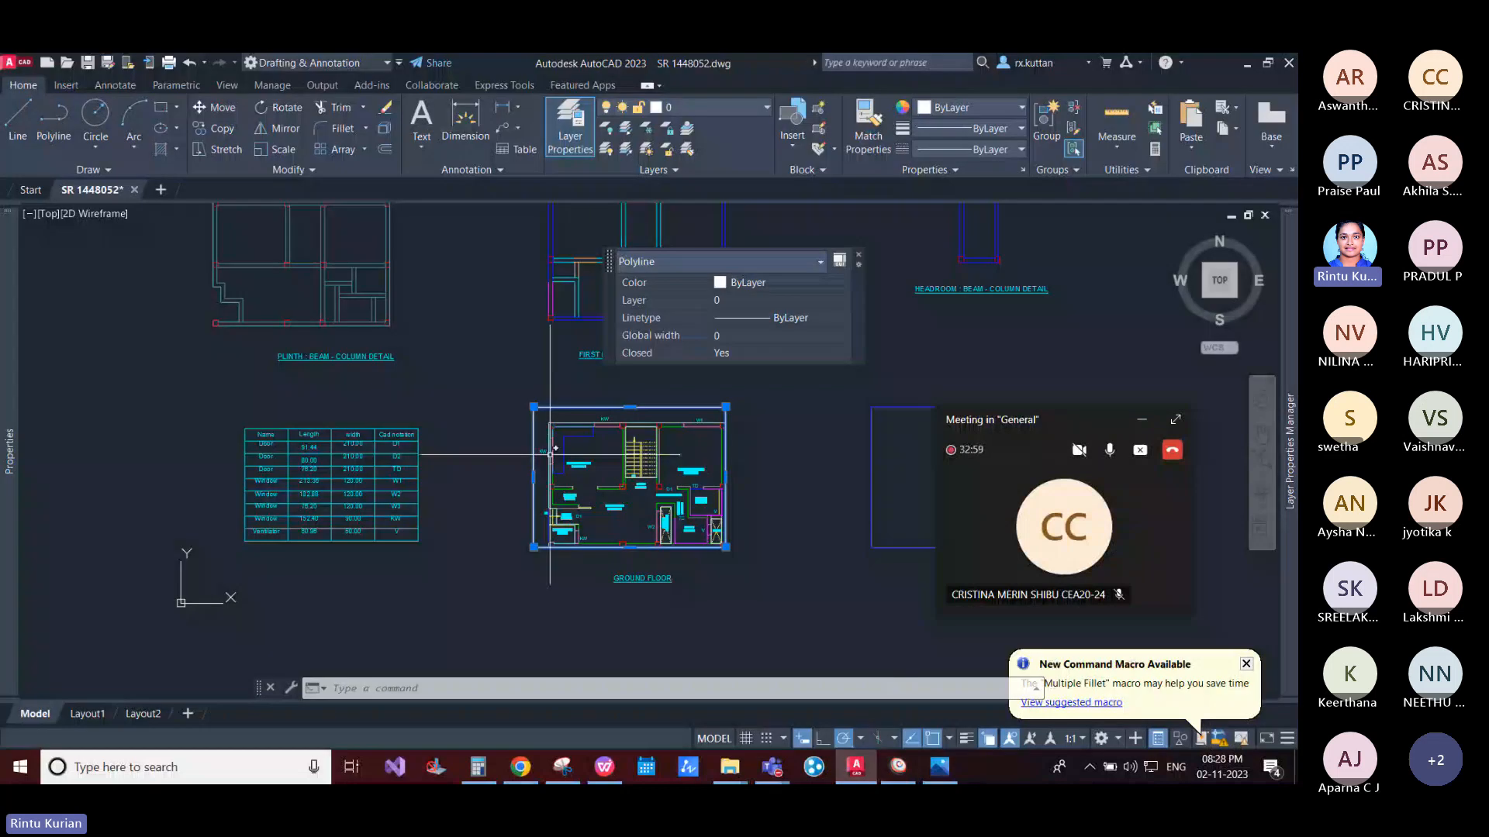
pyautogui.scroll(2, 550, 453)
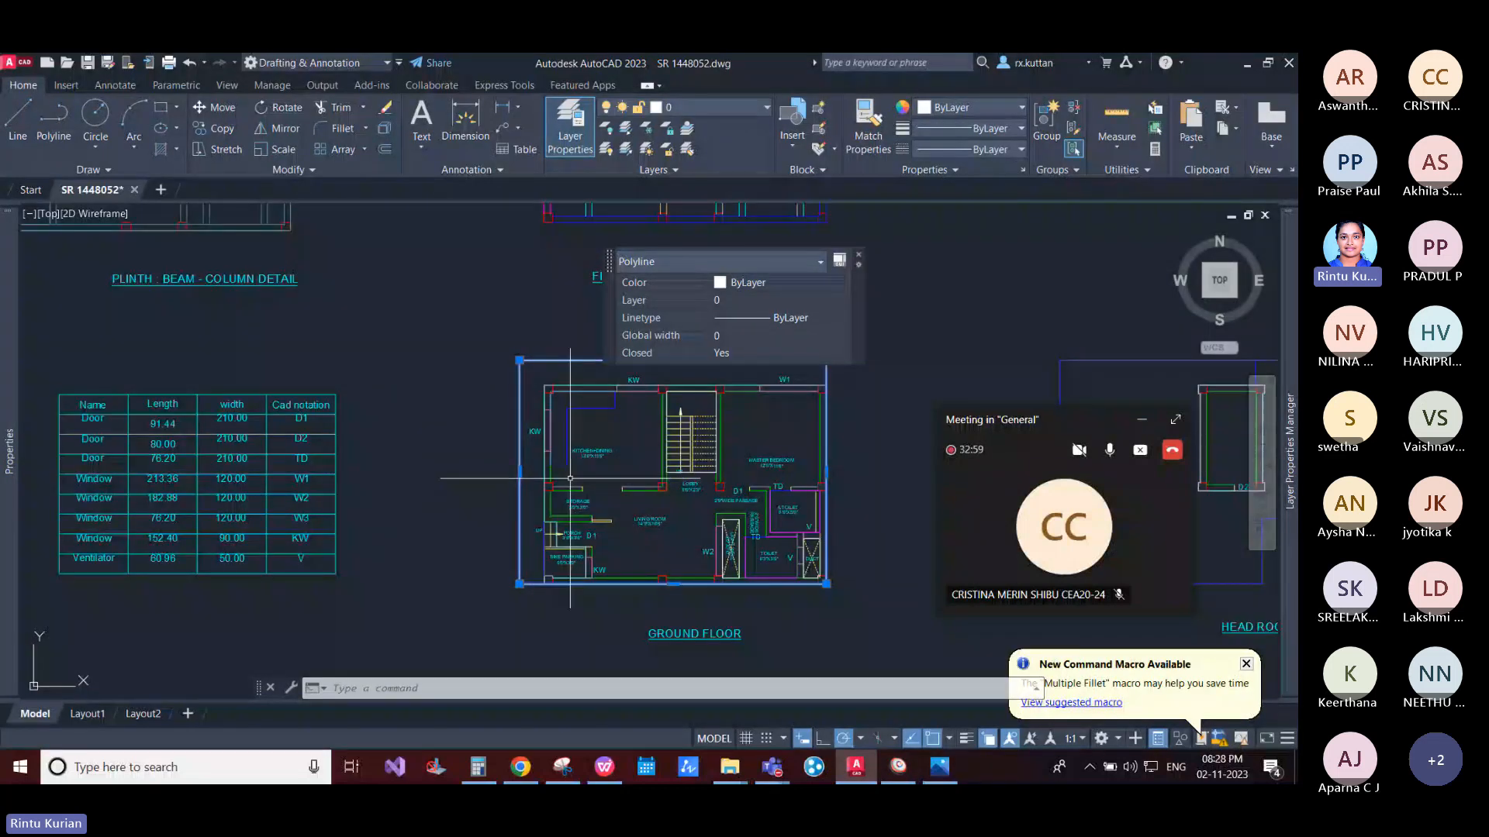
pyautogui.moveTo(729, 371)
pyautogui.mouseDown(button='middle')
pyautogui.moveTo(652, 463)
pyautogui.moveTo(630, 404)
pyautogui.mouseUp(button='middle')
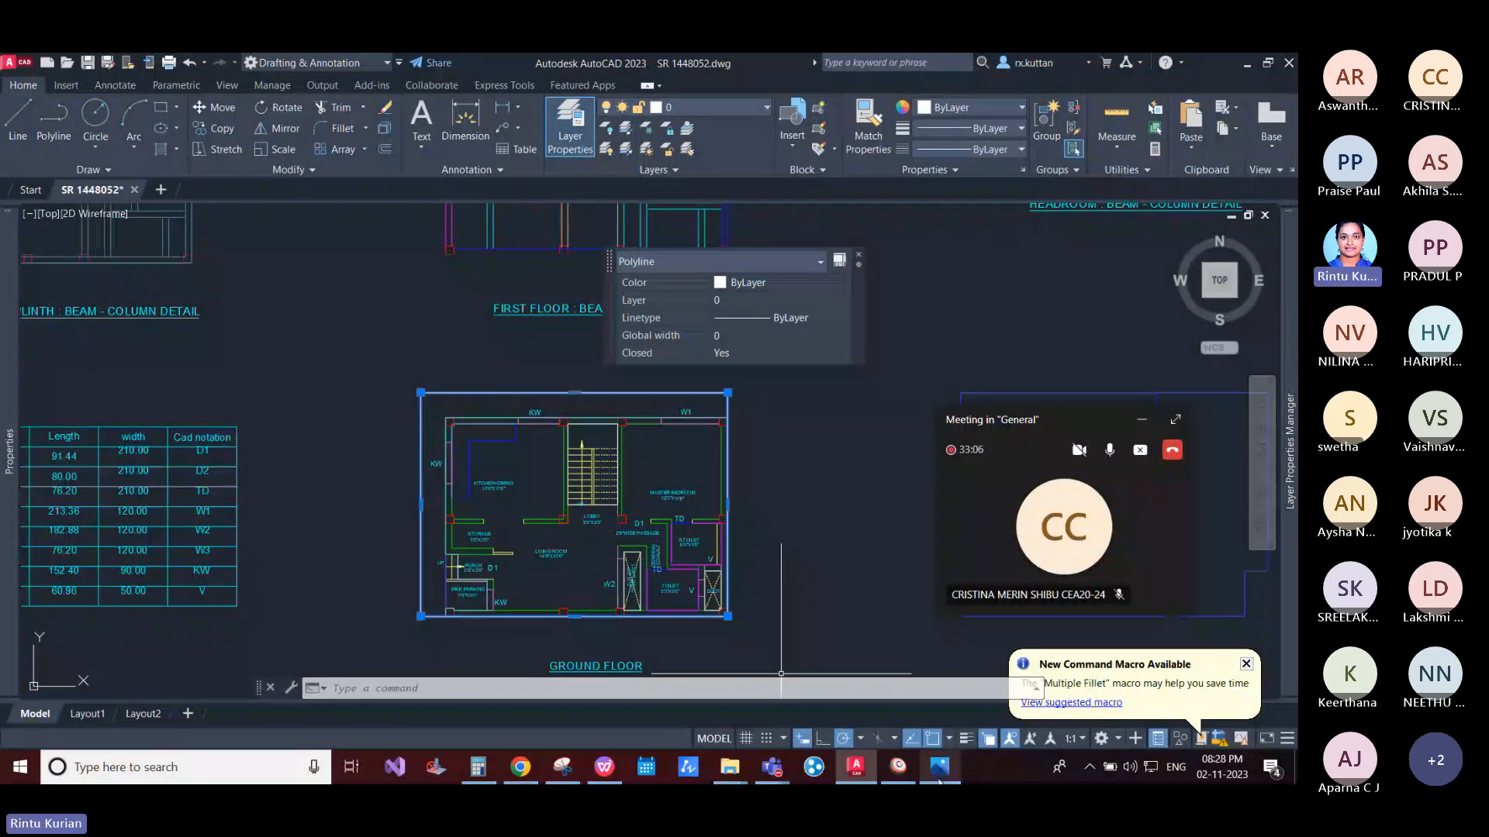
# Step: Return to Slab Details in Estimax and review the Slab Depth and Sloped Slab Area settings
pyautogui.click(898, 767)
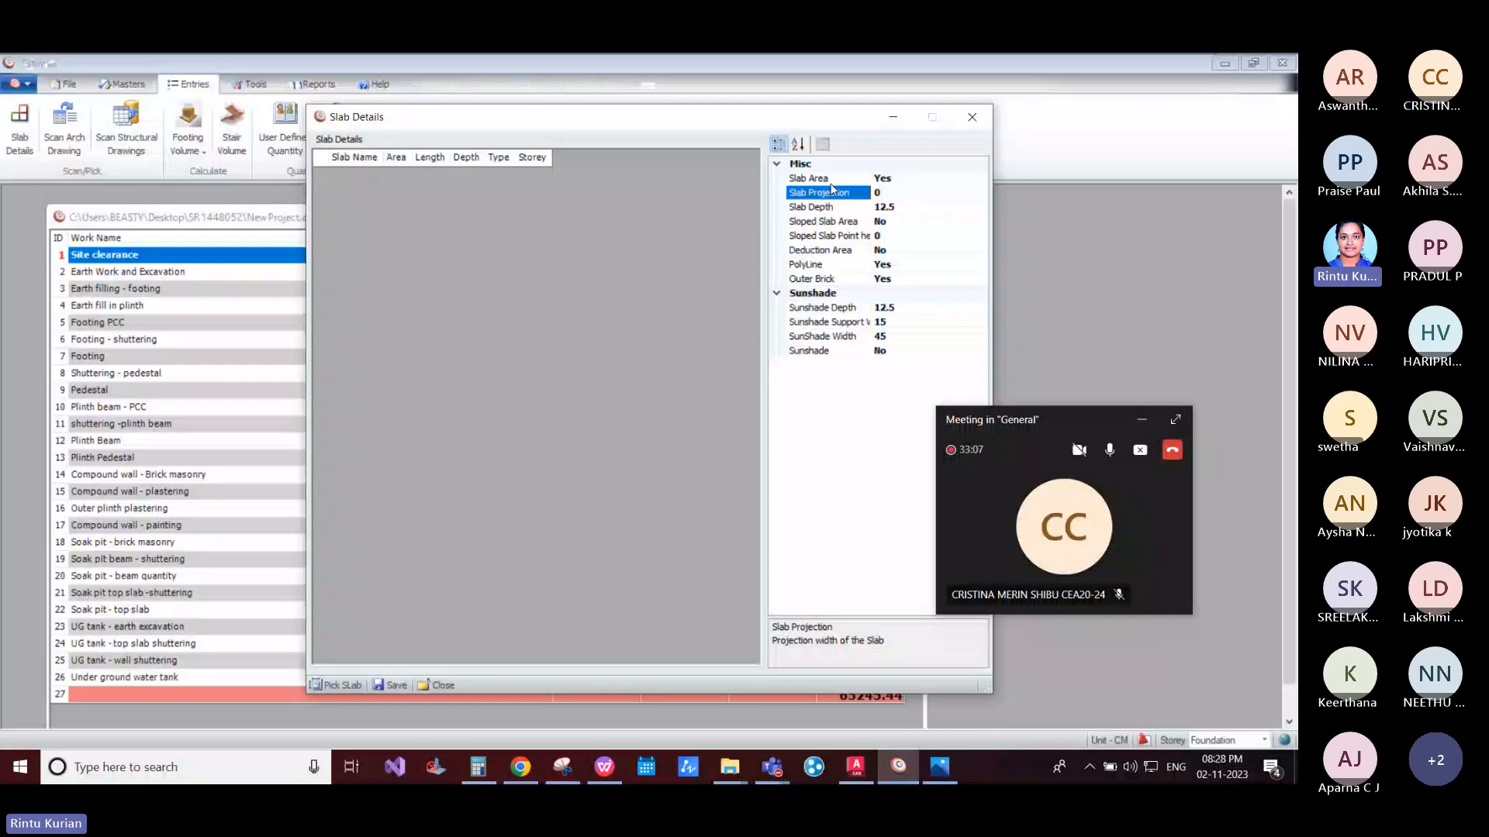
pyautogui.click(919, 206)
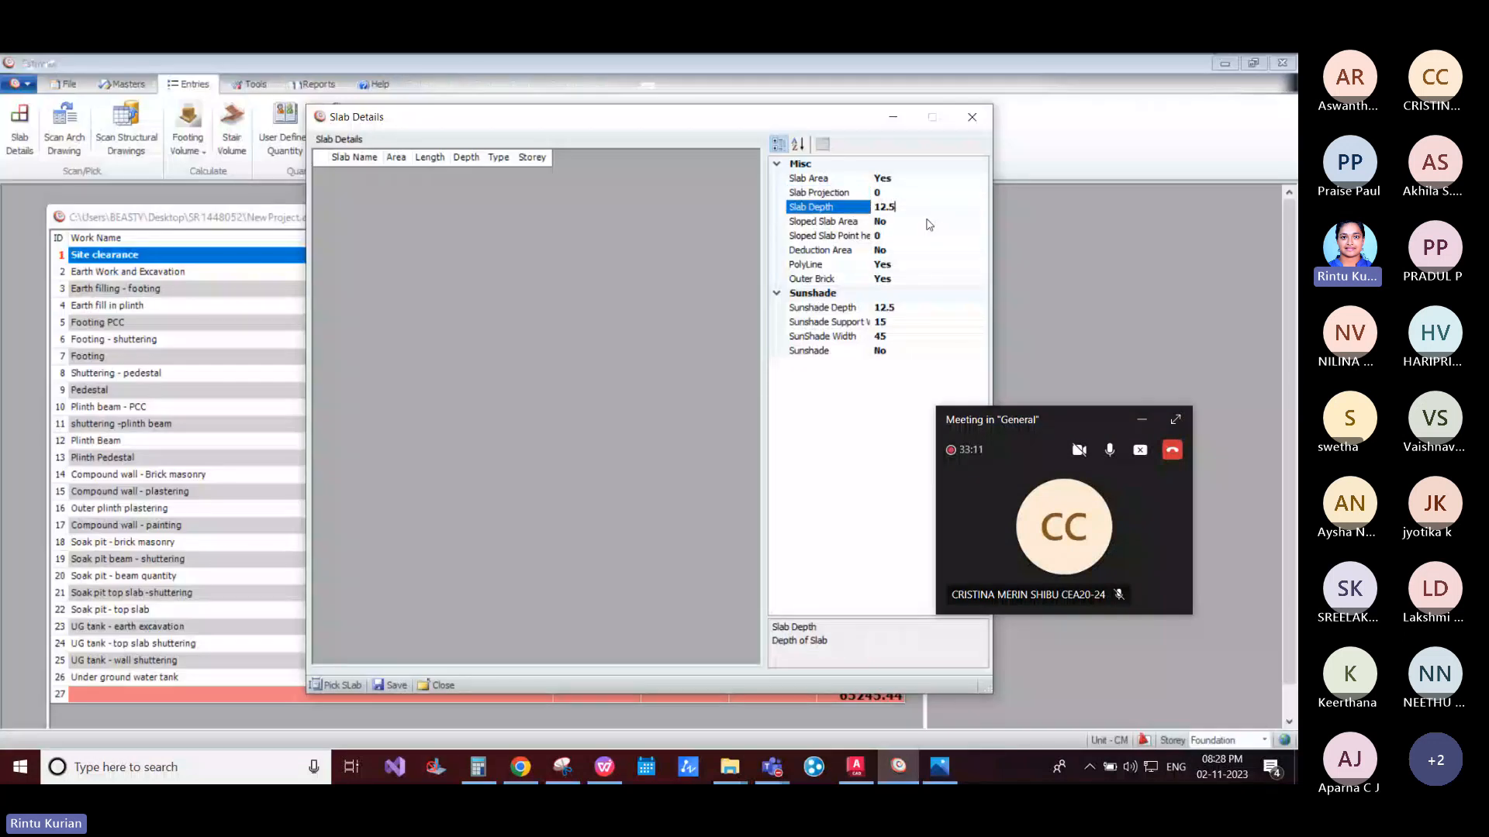
pyautogui.click(919, 222)
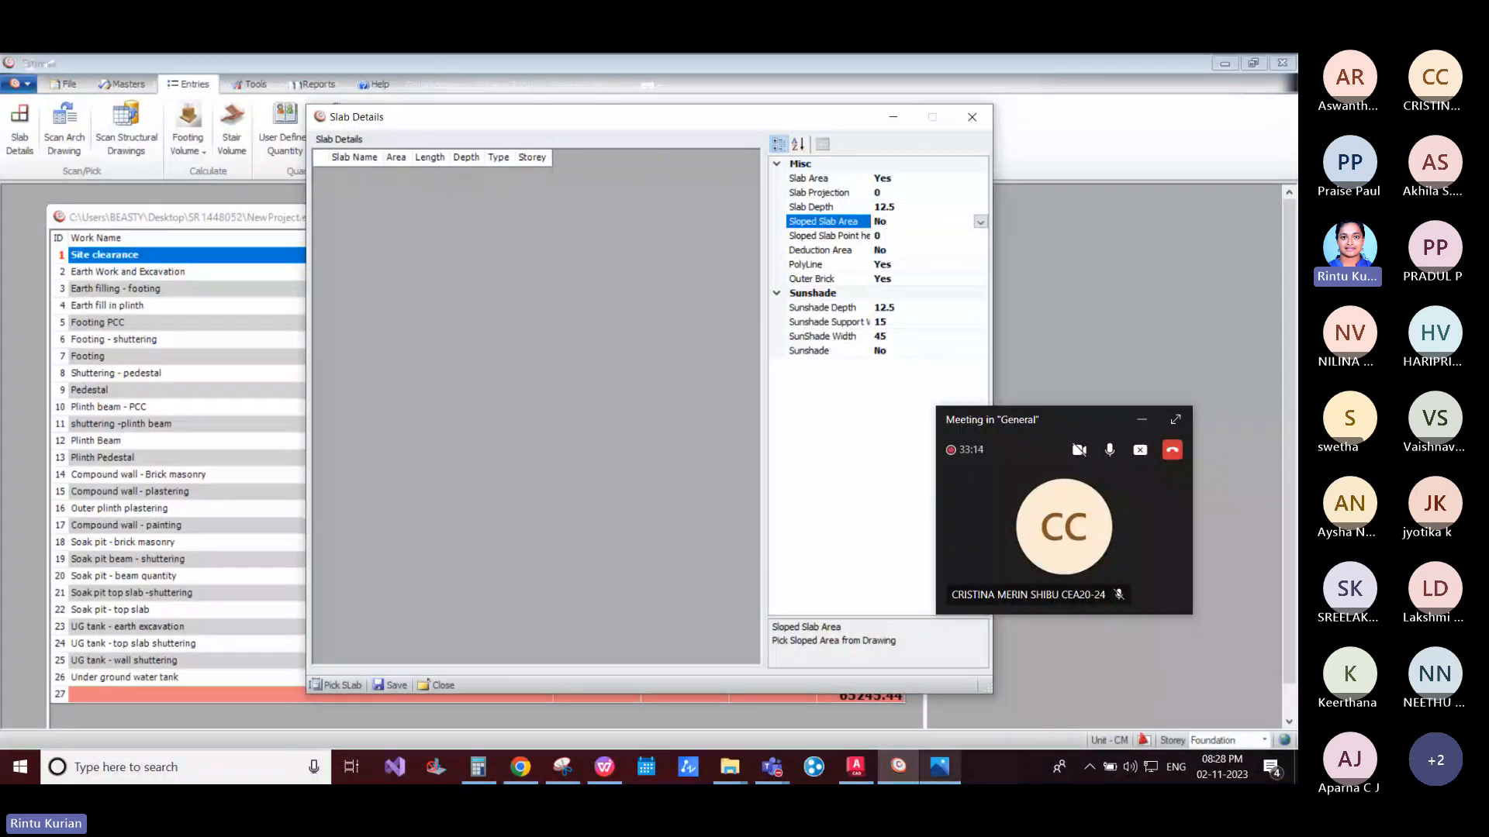
pyautogui.moveTo(873, 780)
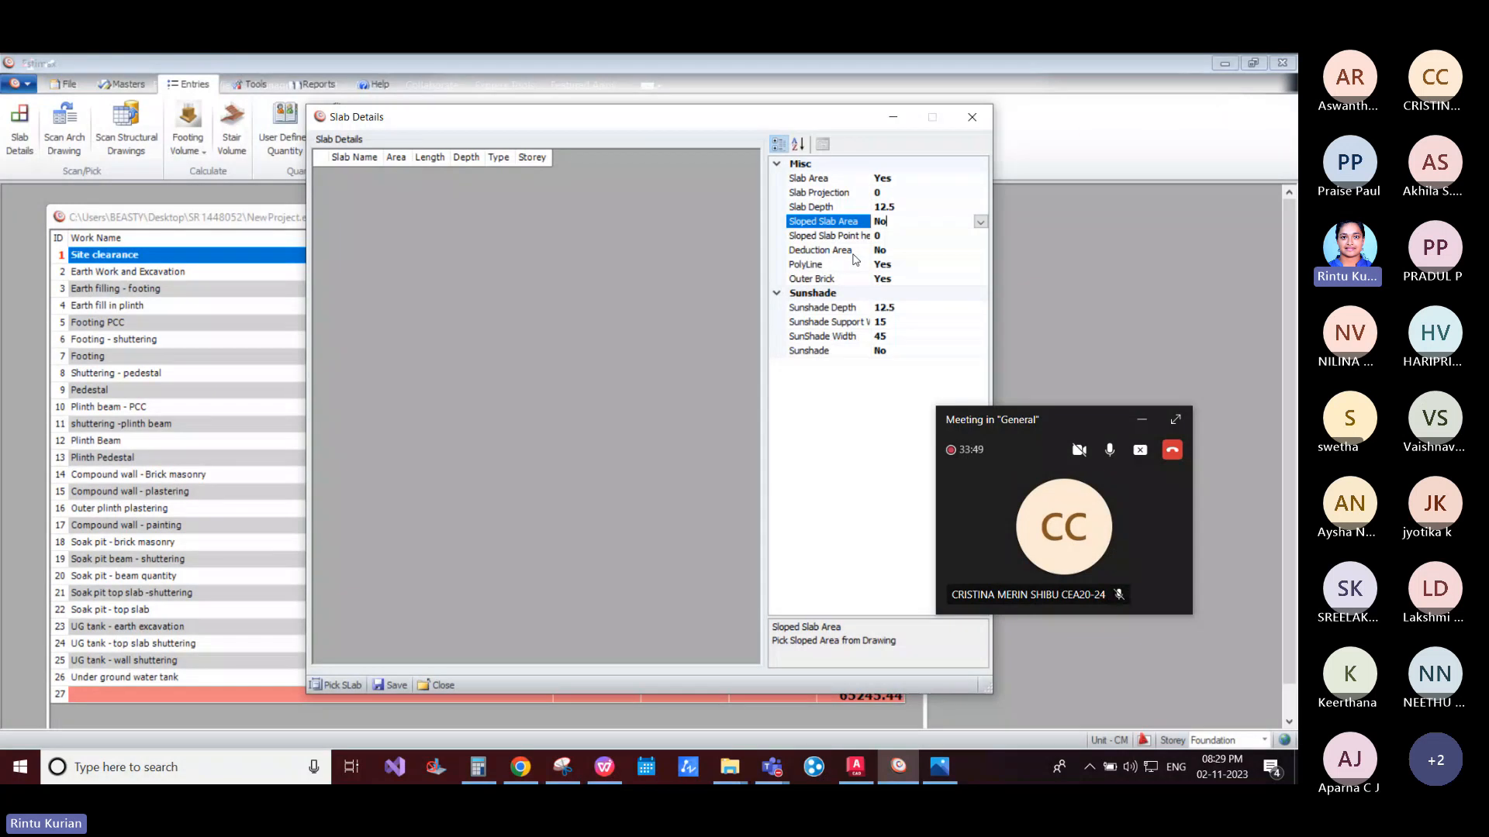
# Step: Switch to AutoCAD, deselect the slab outline and inspect the light well and duct openings as slab deduction areas
pyautogui.click(853, 767)
pyautogui.scroll(3, 605, 533)
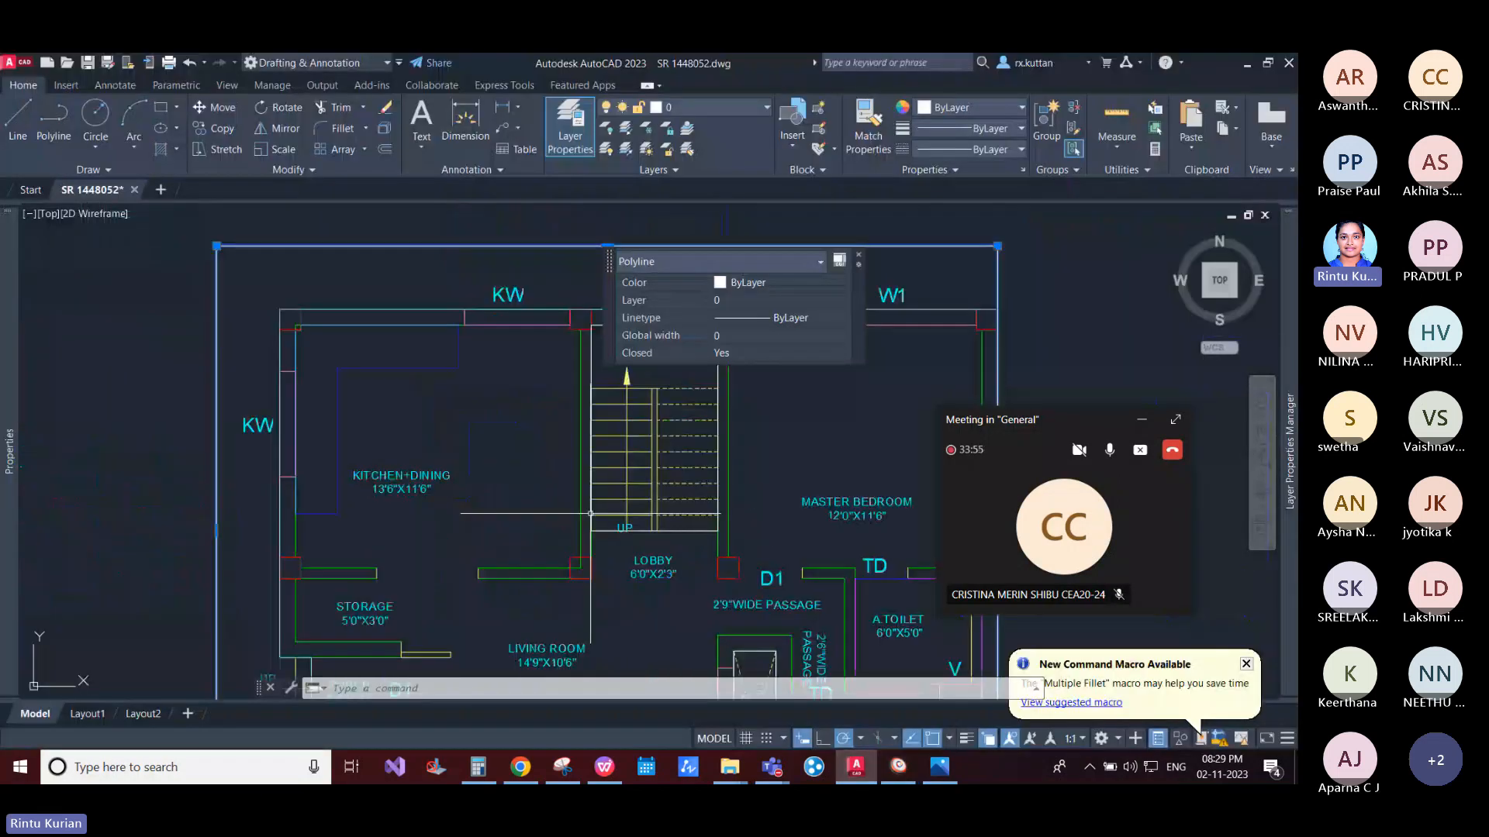
pyautogui.scroll(-4, 605, 533)
pyautogui.press('Escape')
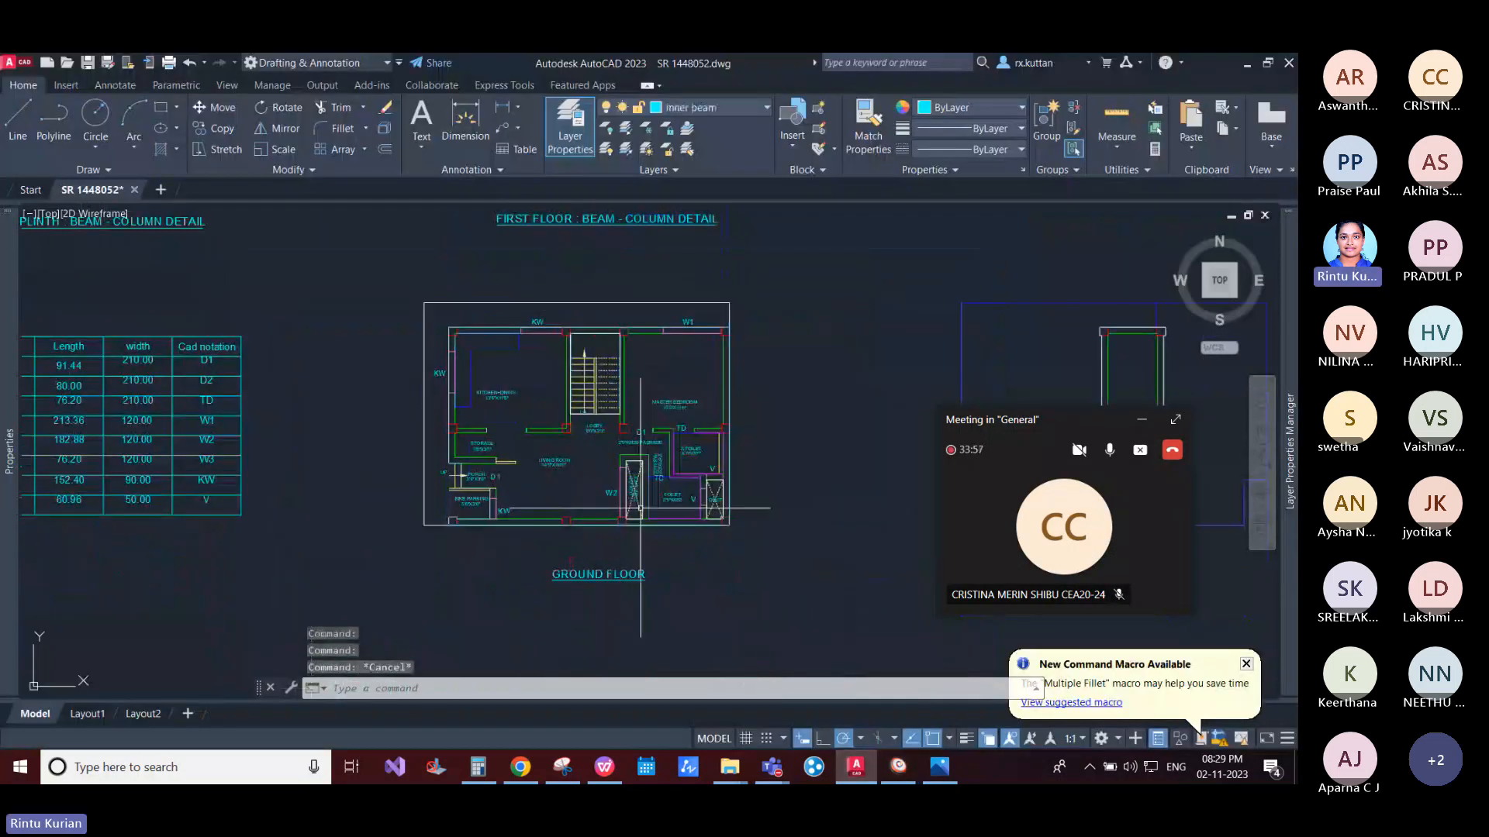
pyautogui.scroll(4, 641, 508)
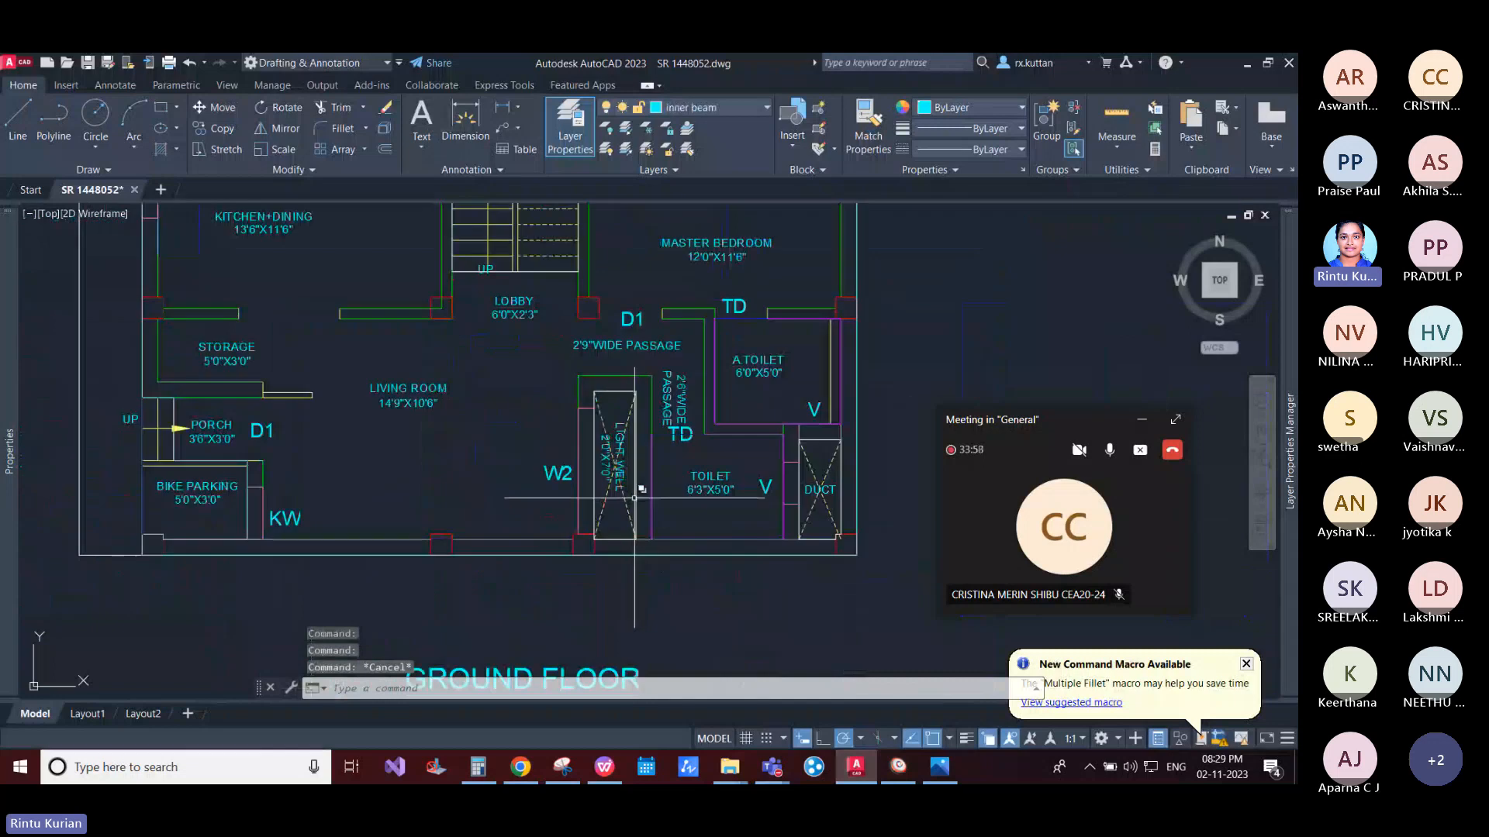
pyautogui.click(643, 531)
pyautogui.press('Escape')
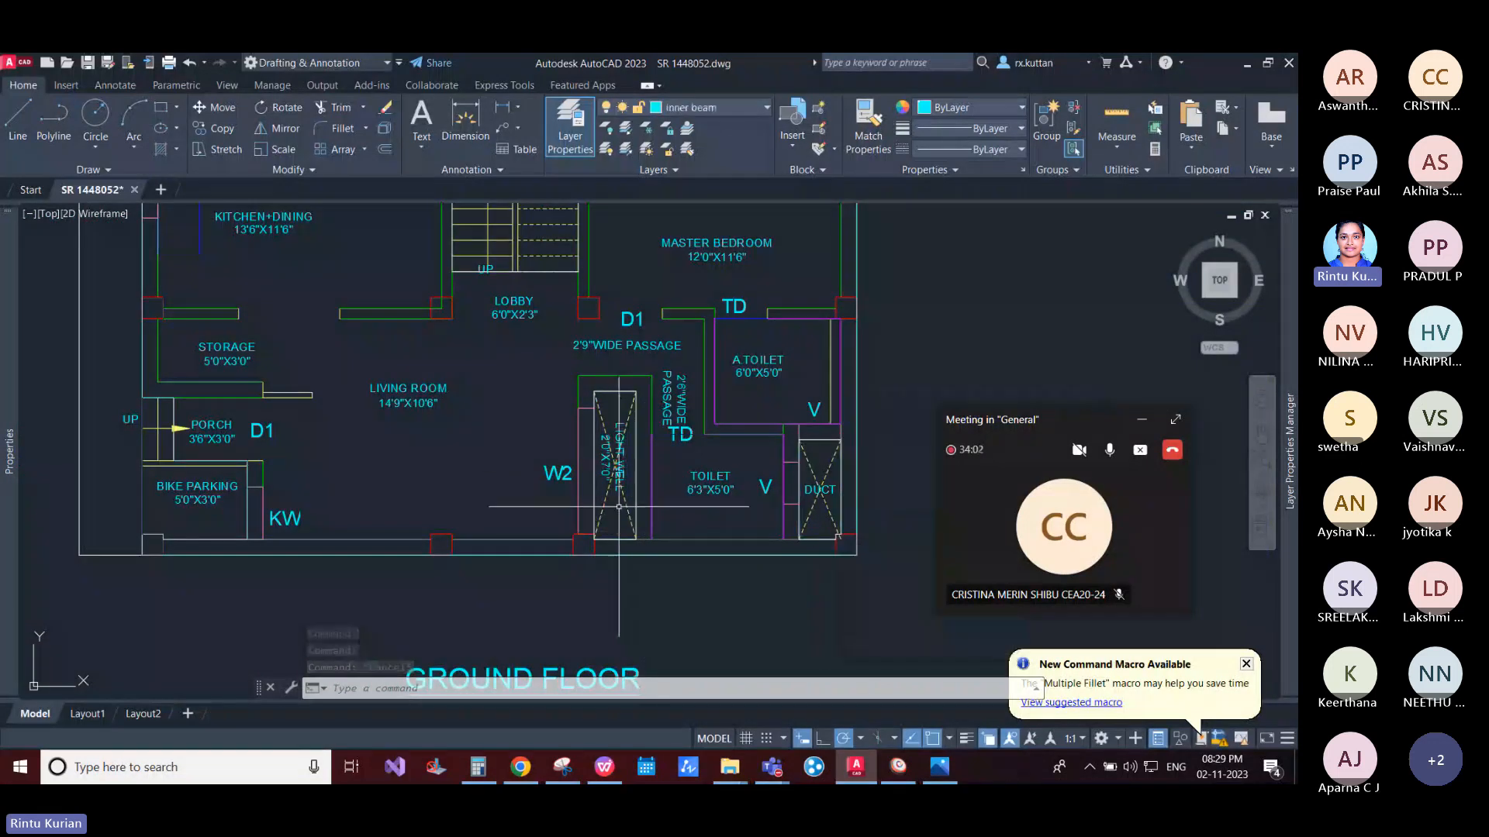
pyautogui.scroll(2, 616, 465)
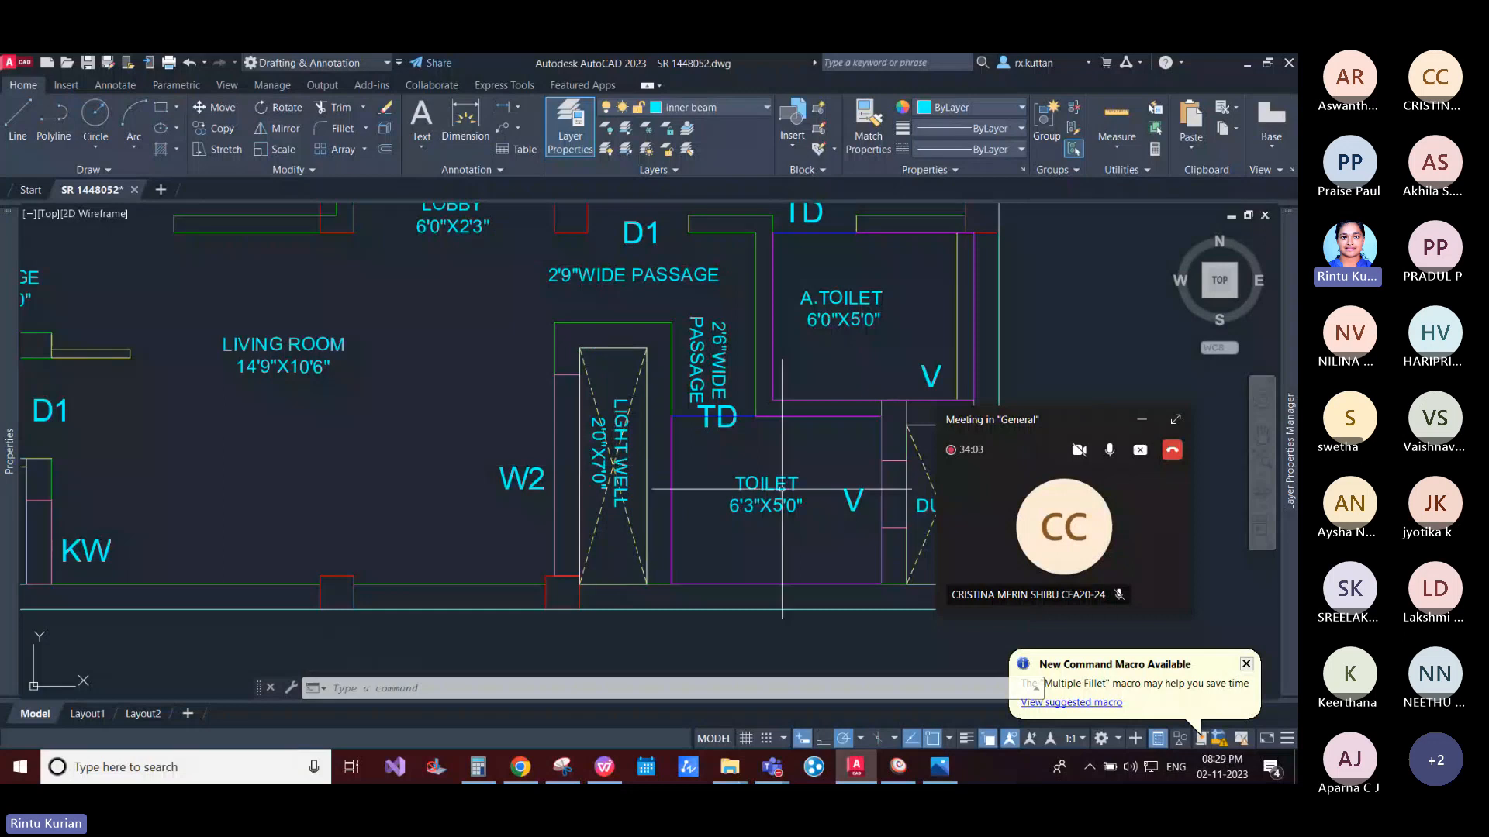
# Step: Examine the notched slab outline on the Head Room plan in AutoCAD, and return to Slab Details in Estimax
pyautogui.scroll(-4, 812, 496)
pyautogui.scroll(-4, 812, 496)
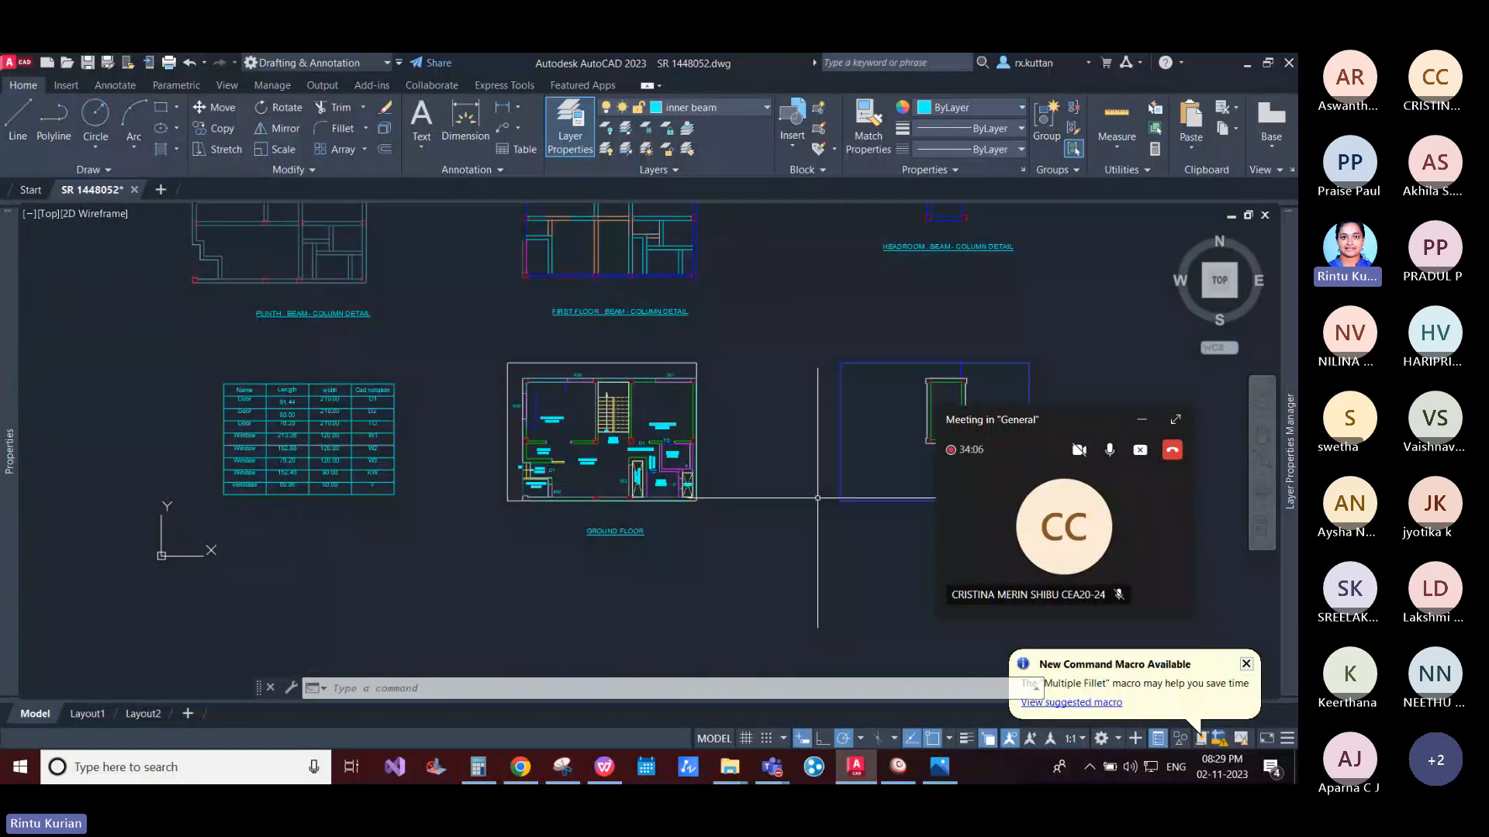
pyautogui.moveTo(818, 498); pyautogui.dragTo(592, 479, button='middle')
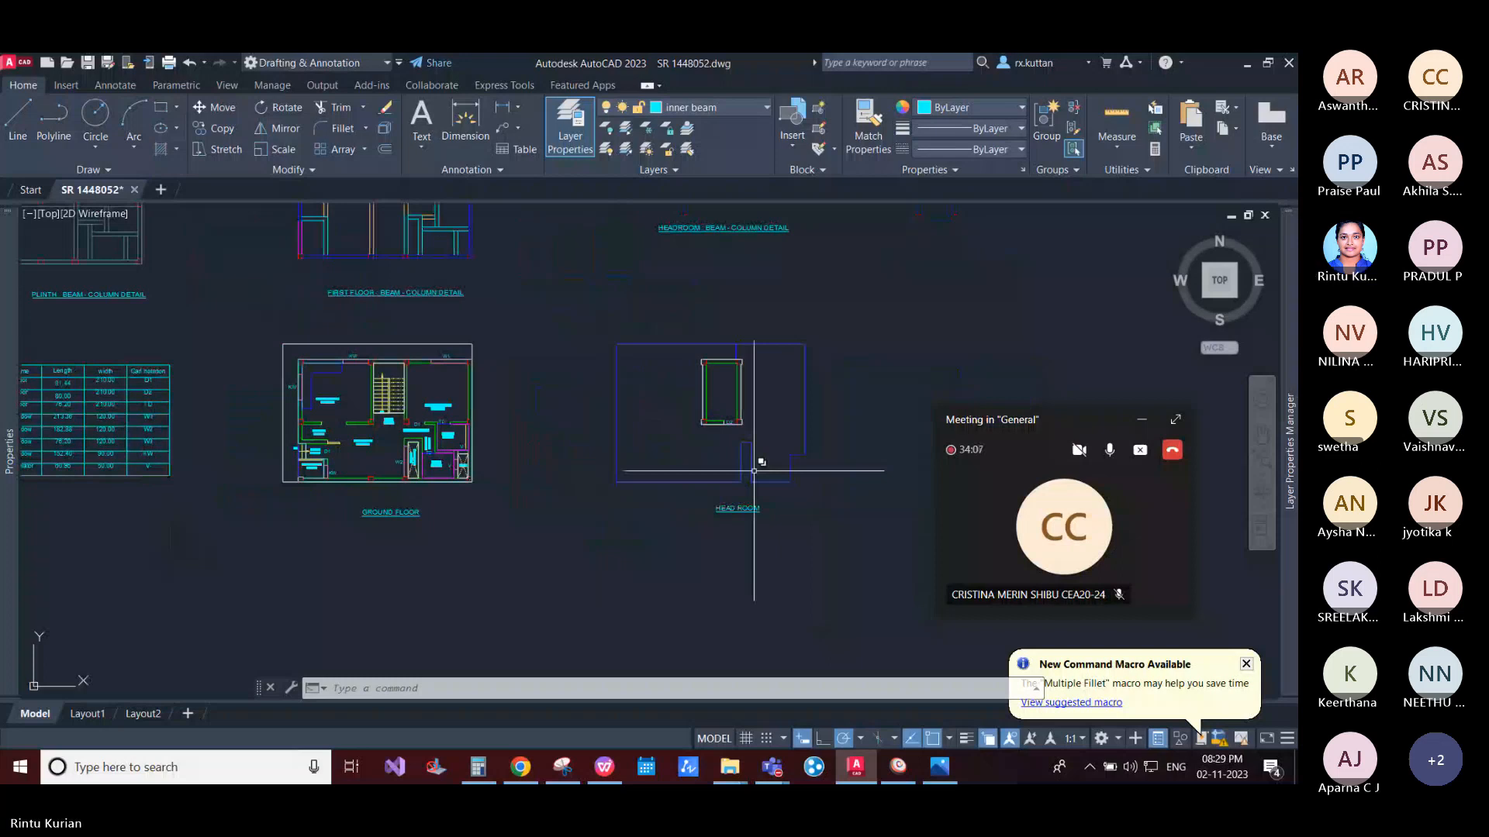
pyautogui.scroll(4, 754, 470)
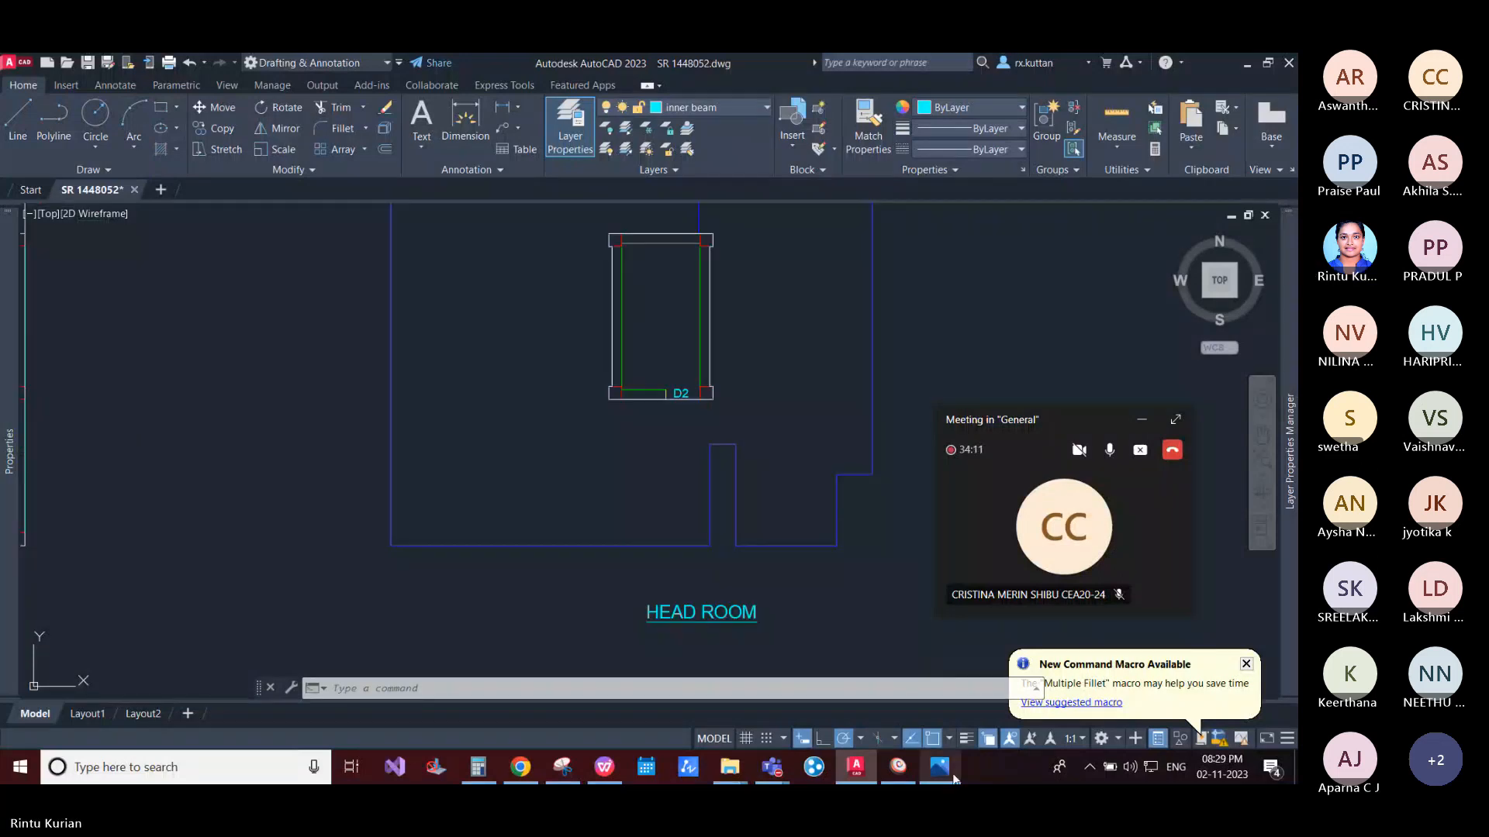
pyautogui.click(950, 775)
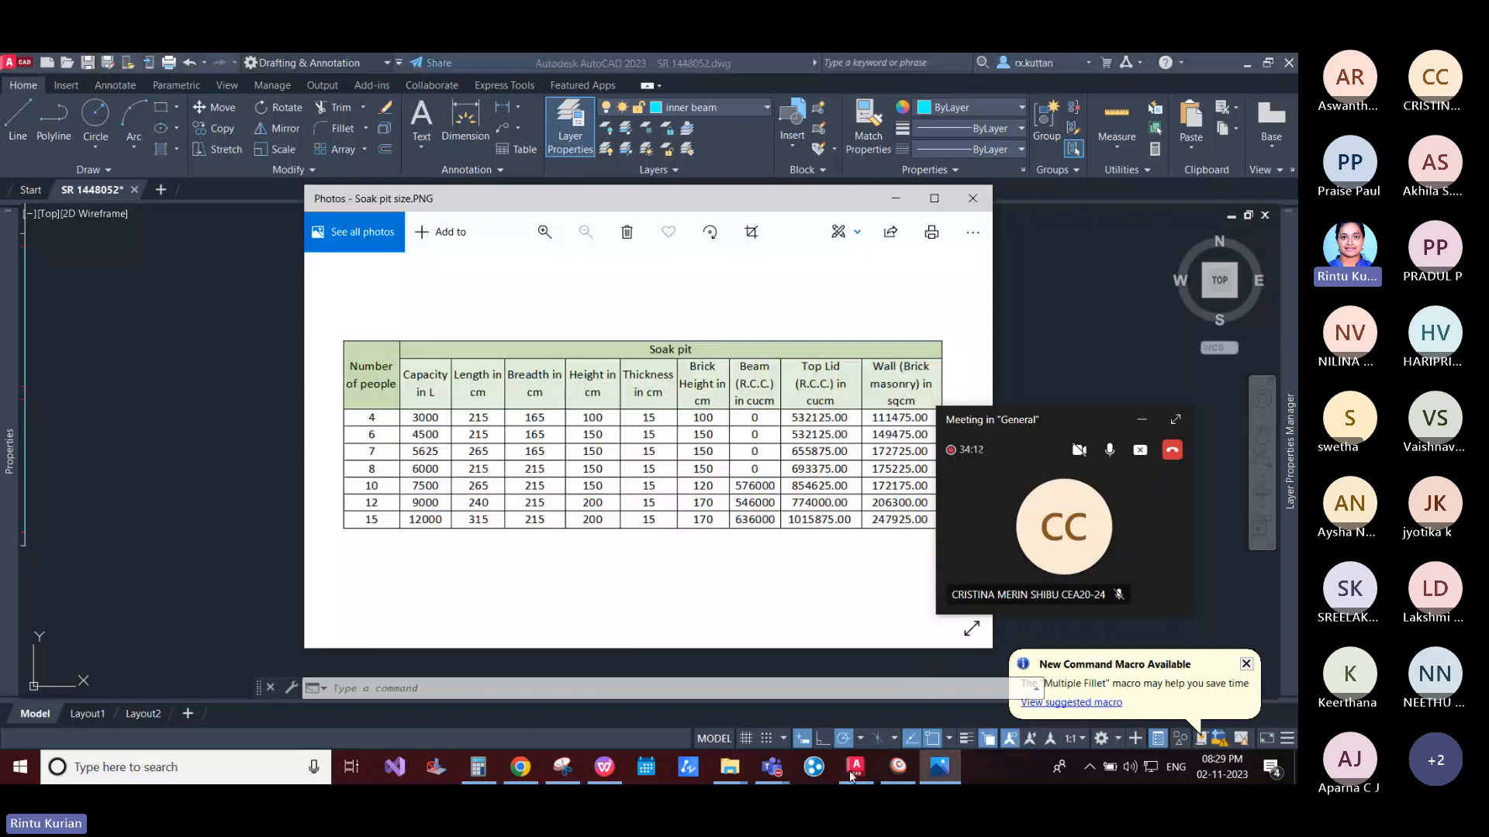
pyautogui.click(898, 767)
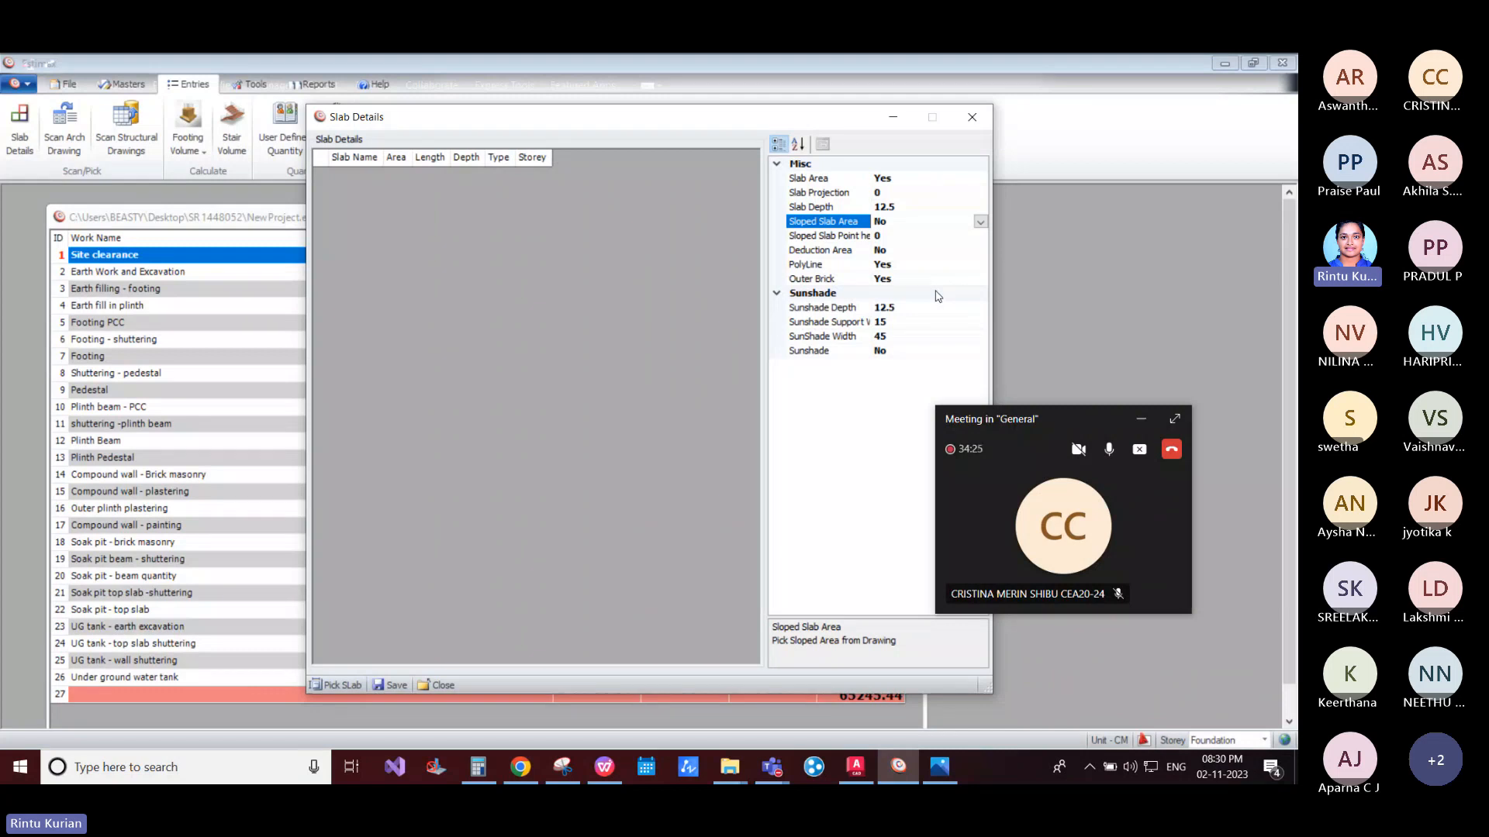
# Step: Start picking a slab in Estimax and select the red slab outline around the kitchen and master bedroom floor plan in AutoCAD
pyautogui.click(336, 686)
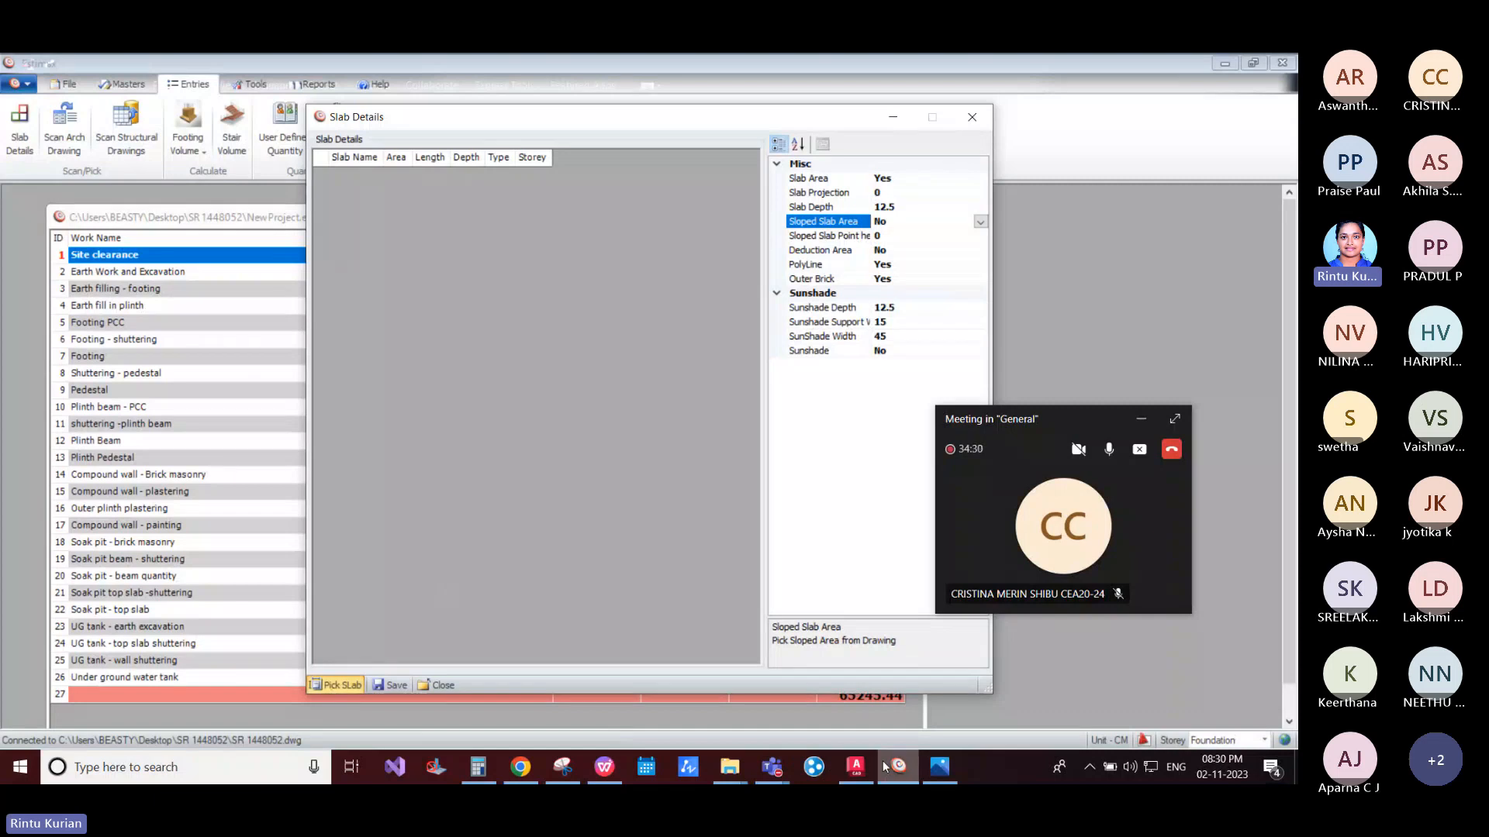
pyautogui.click(856, 768)
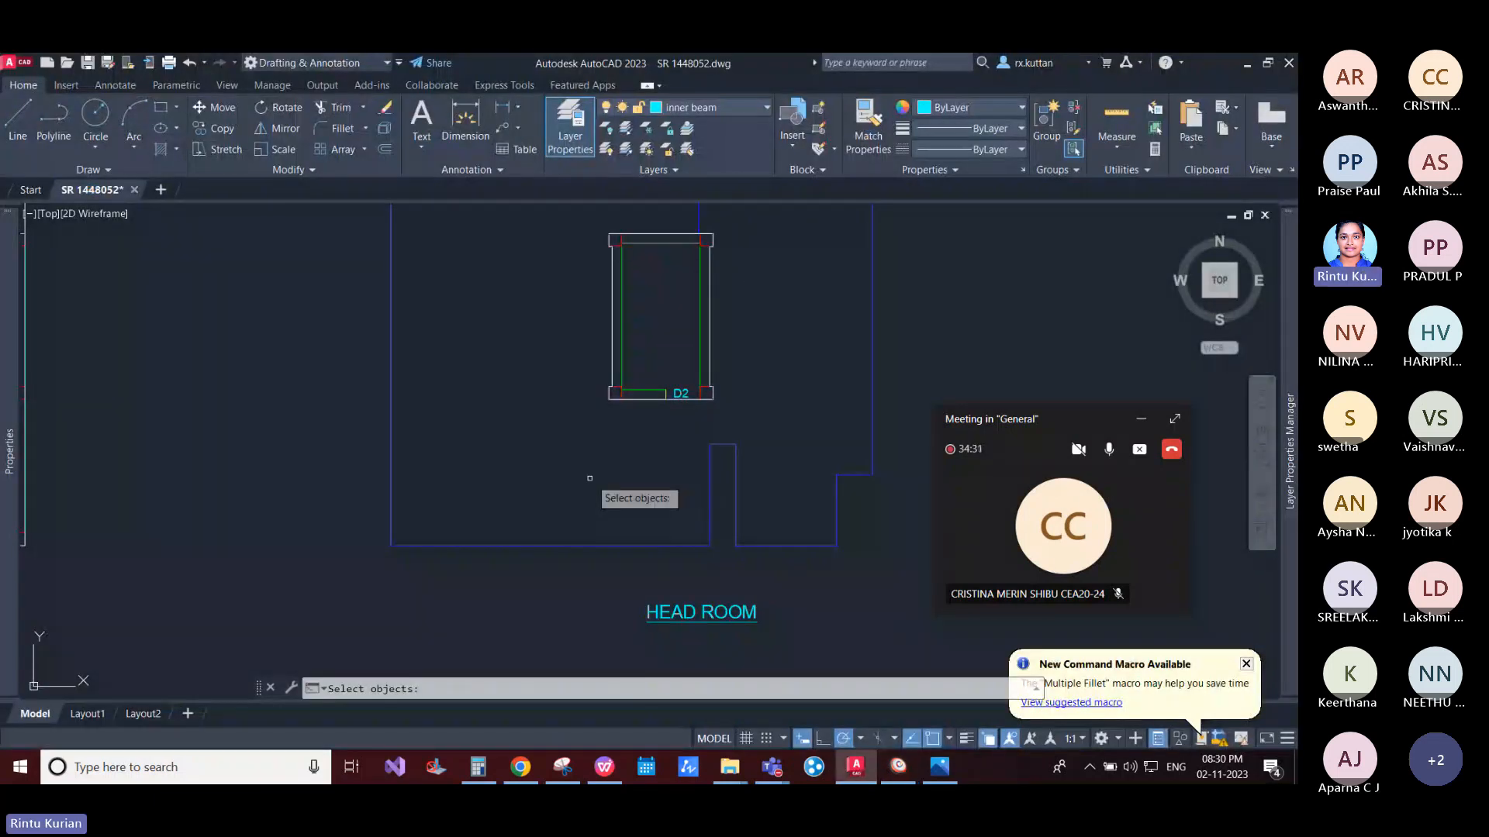
pyautogui.scroll(-5, 589, 478)
pyautogui.click(548, 448)
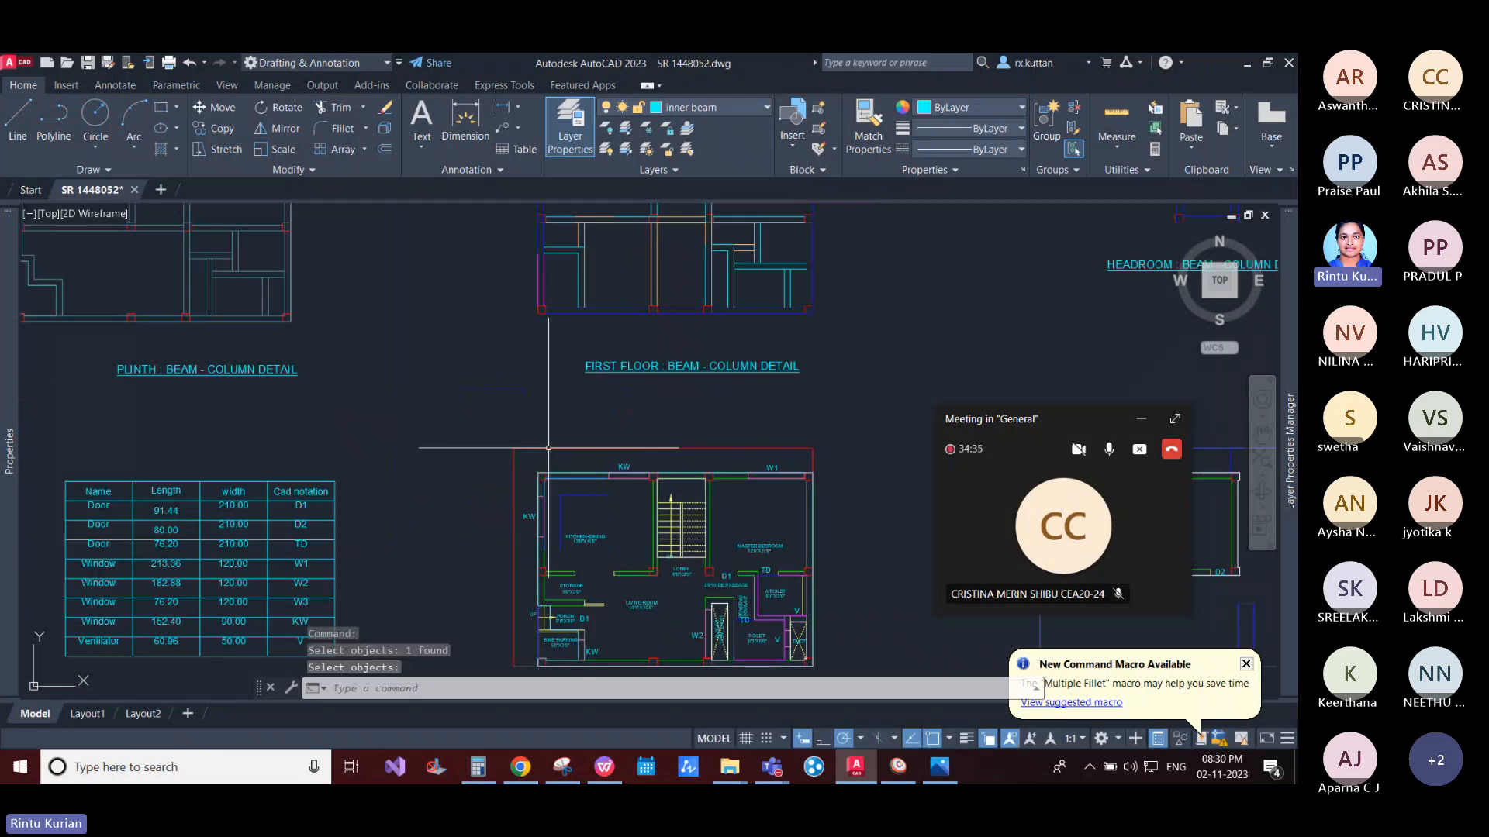
# Step: Return to Slab Details in Estimax and set Deduction Area to Yes and Outer Brick to No
pyautogui.click(892, 774)
pyautogui.click(900, 250)
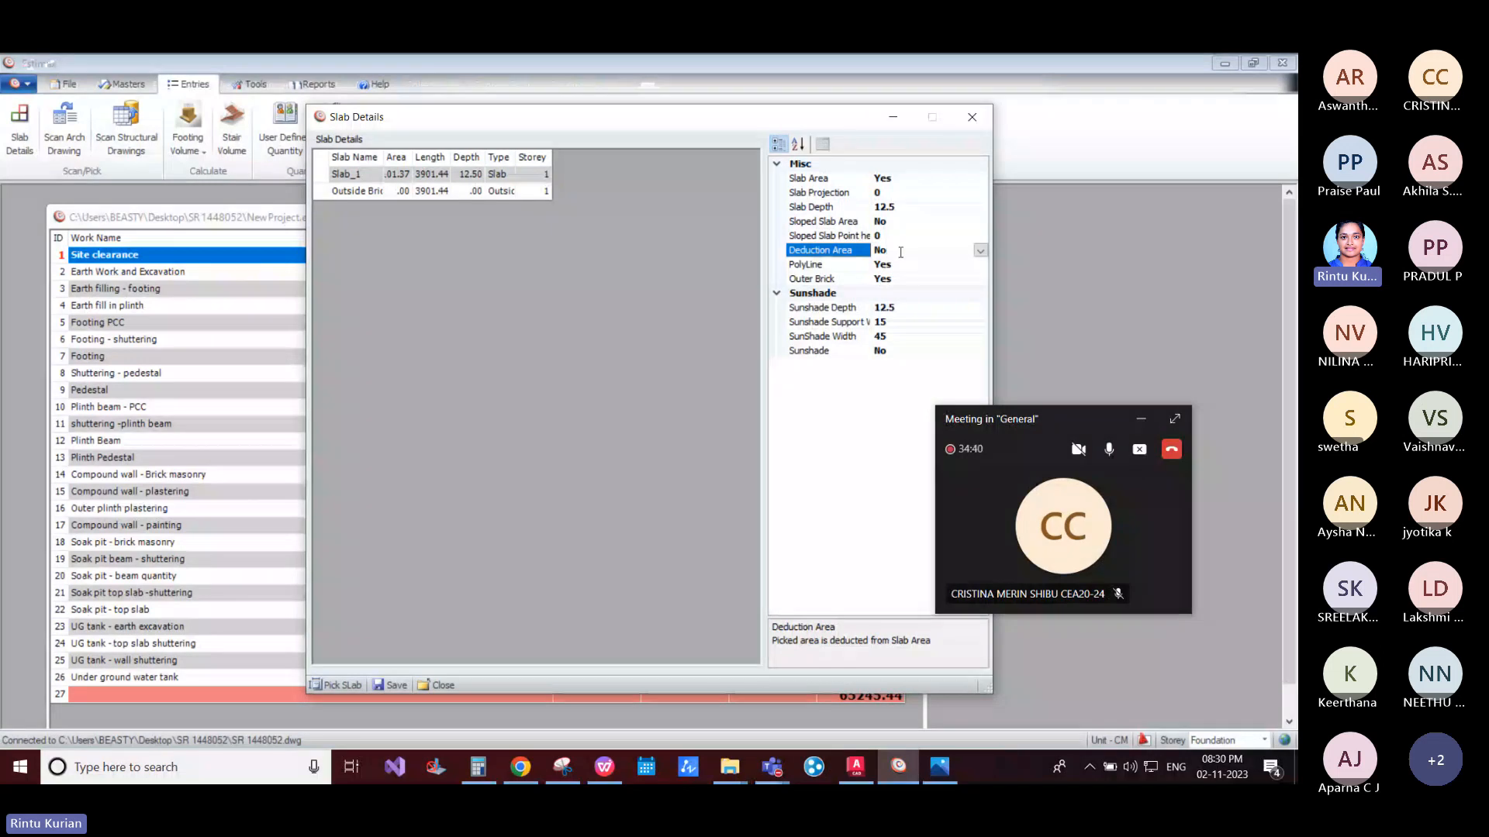
pyautogui.doubleClick(869, 252)
pyautogui.click(903, 277)
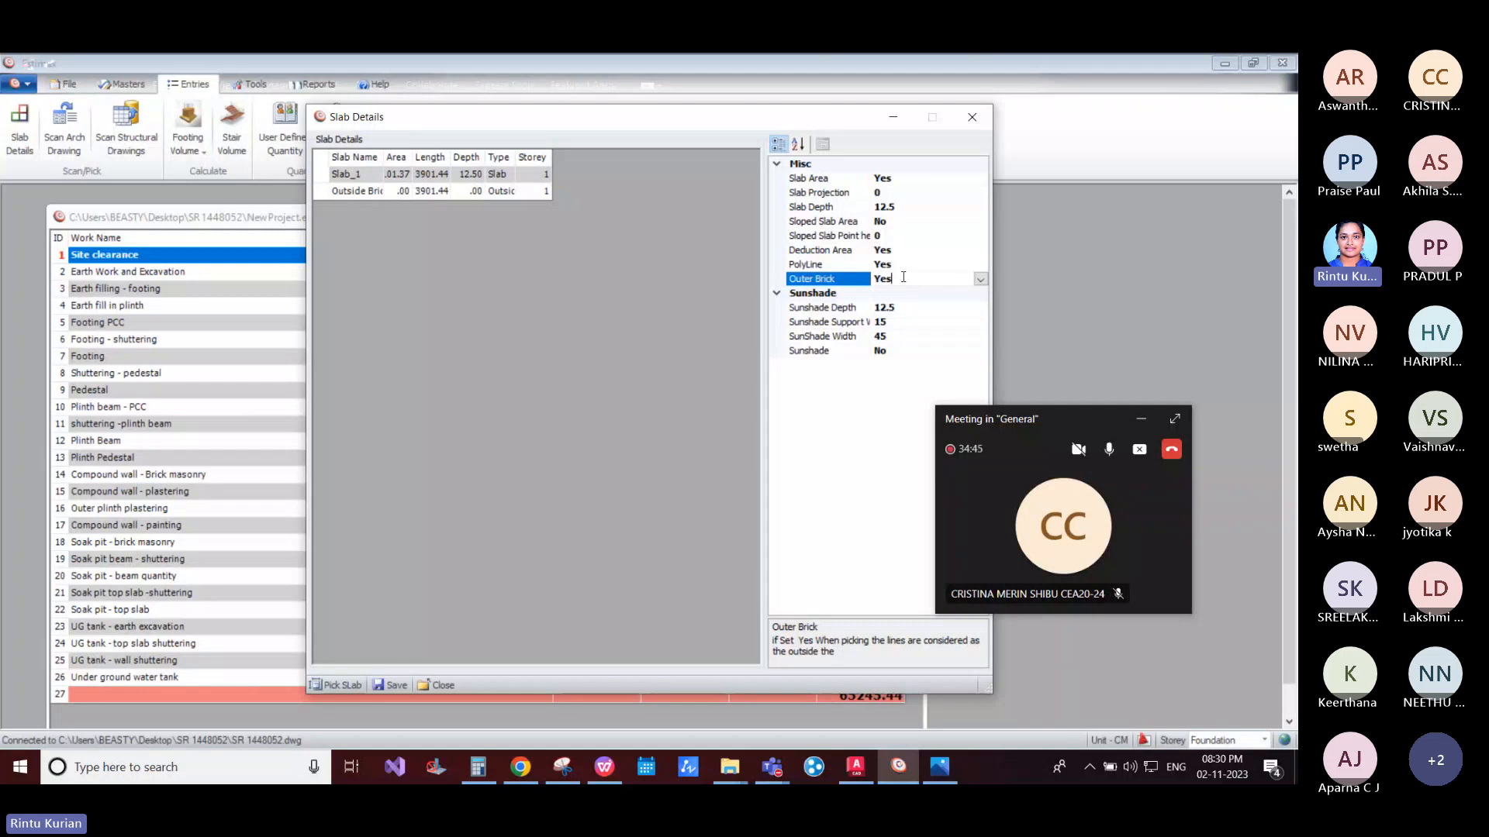
pyautogui.doubleClick(903, 277)
# Step: Start picking the slab deduction area from the drawing and switch to AutoCAD to select it
pyautogui.click(345, 682)
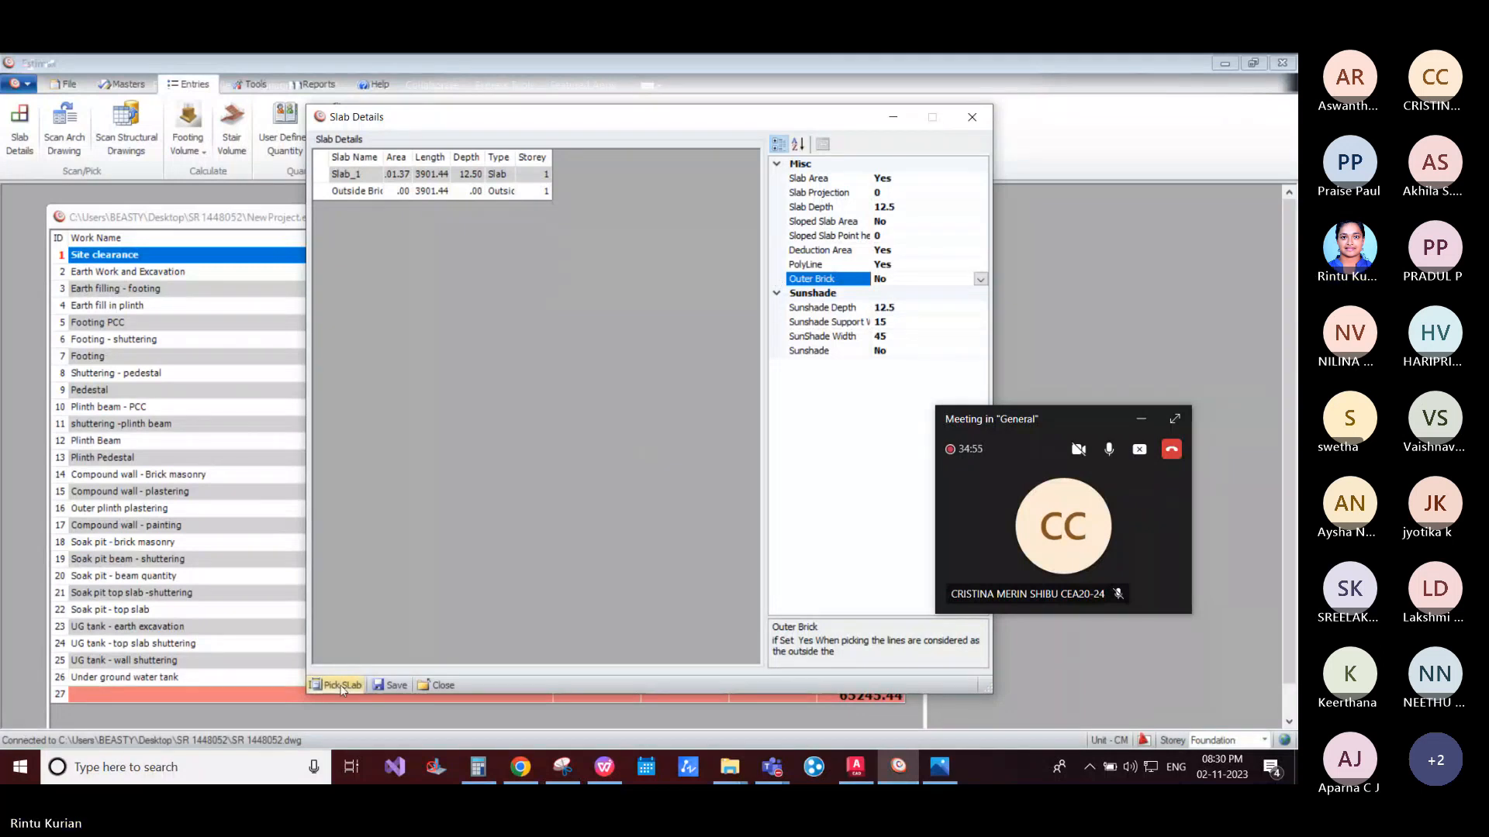
pyautogui.click(843, 776)
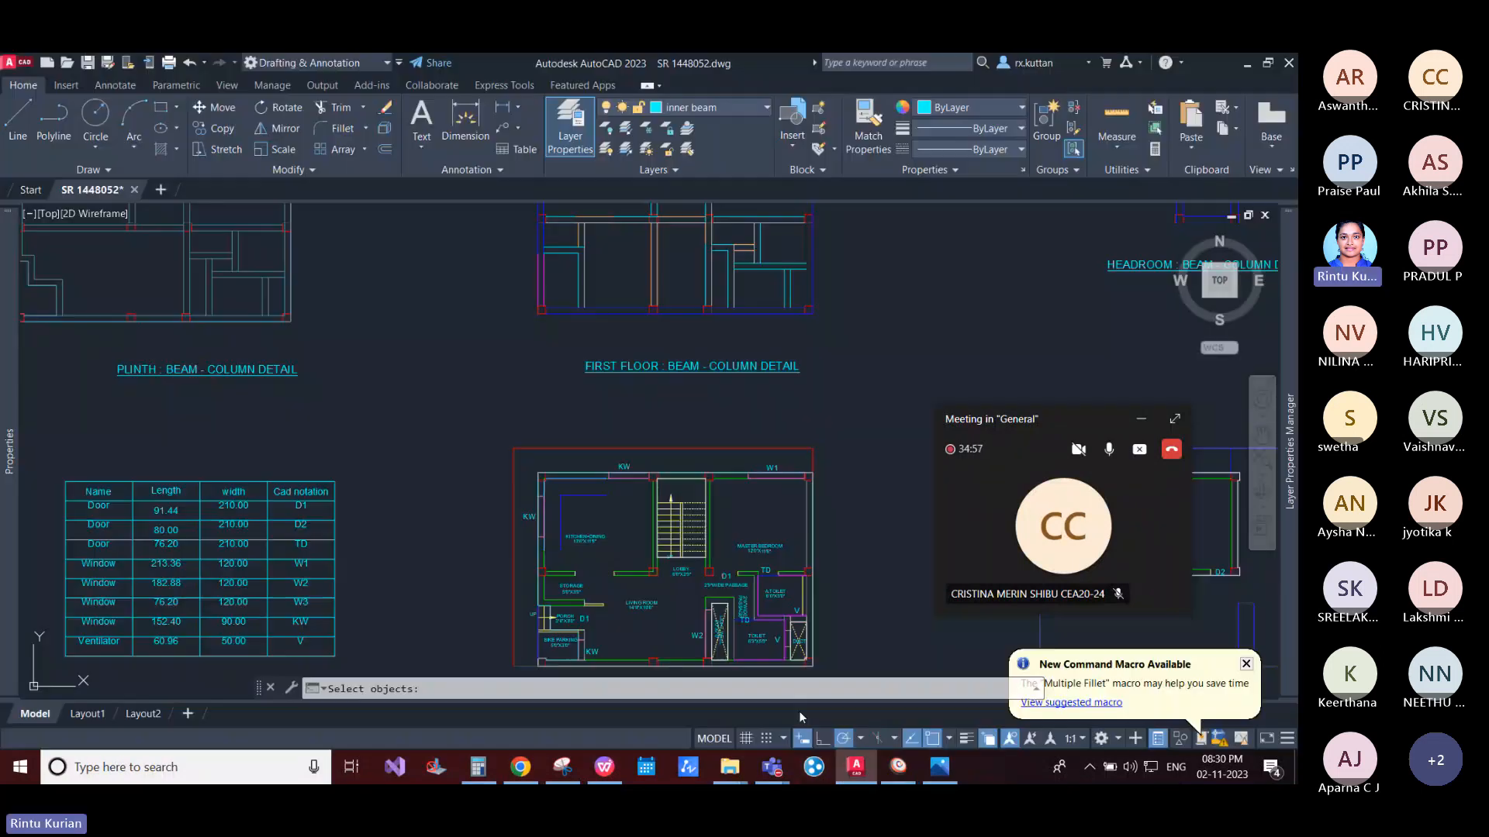
# Step: Pick the staircase outline polyline in the ground-floor plan as a slab deduction and return to the slab details in the estimation program
pyautogui.scroll(2, 690, 617)
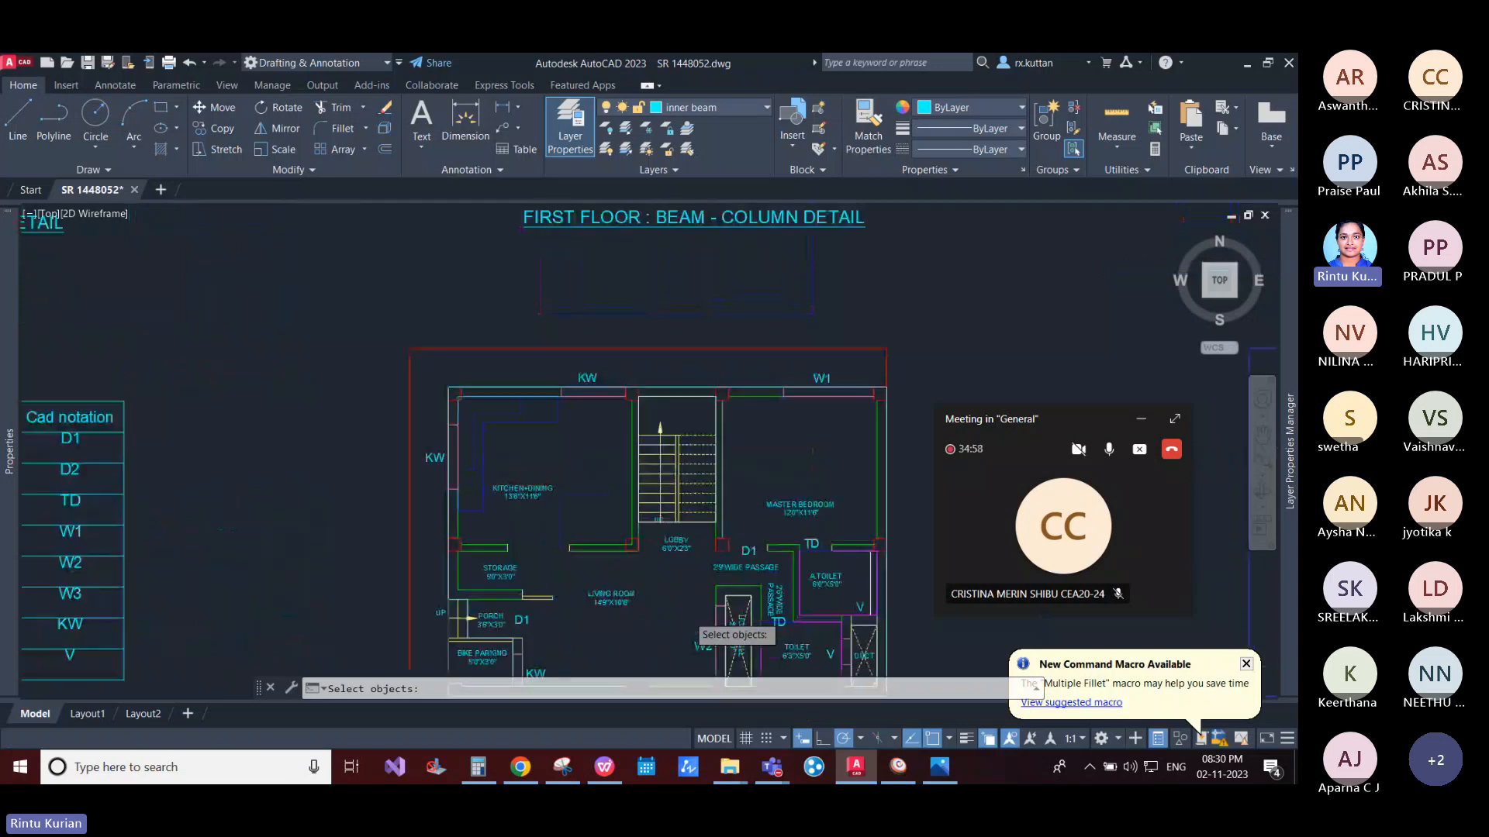
pyautogui.scroll(2, 692, 620)
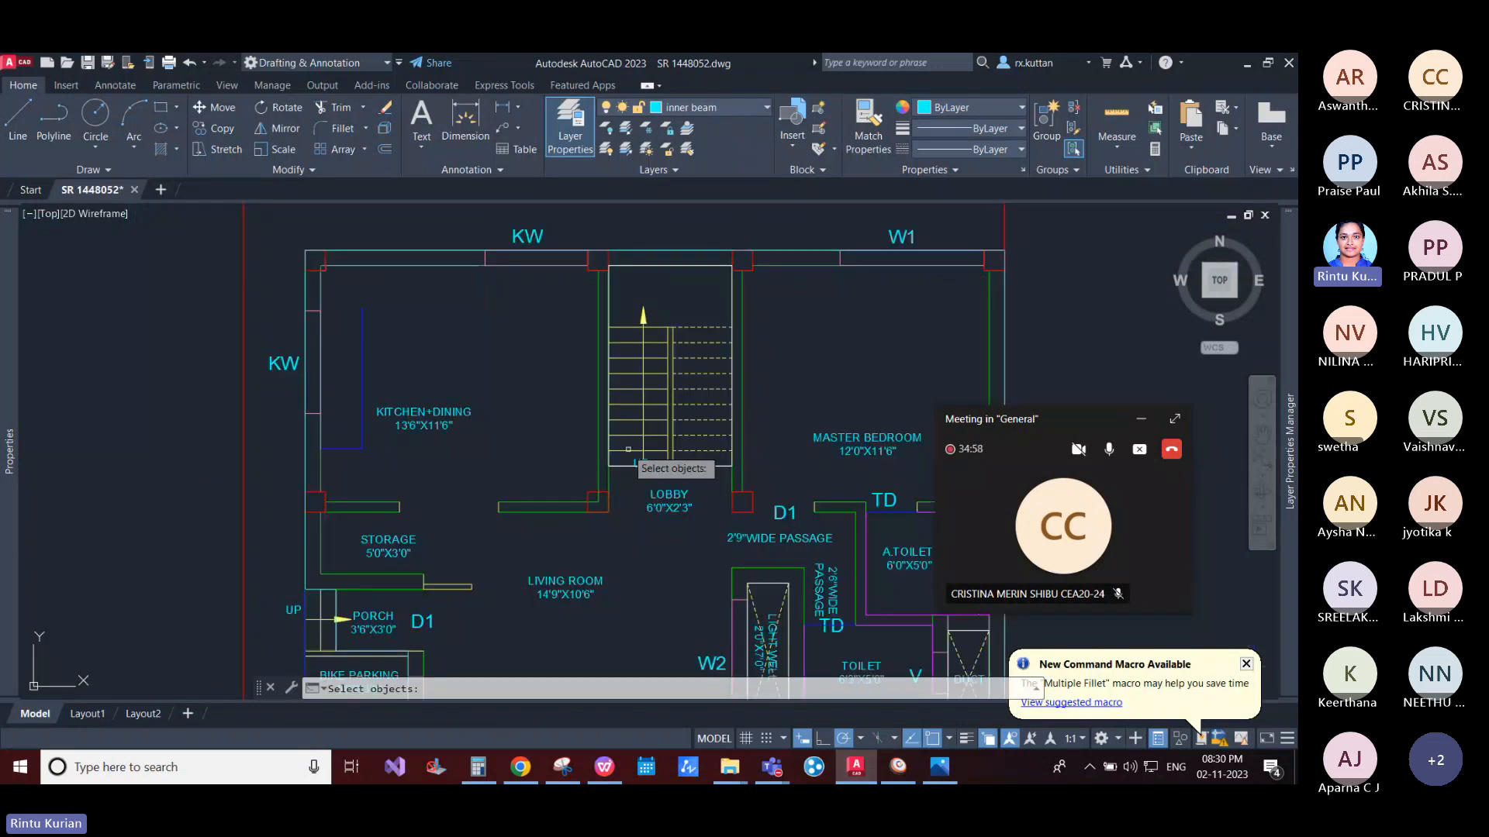
pyautogui.click(624, 266)
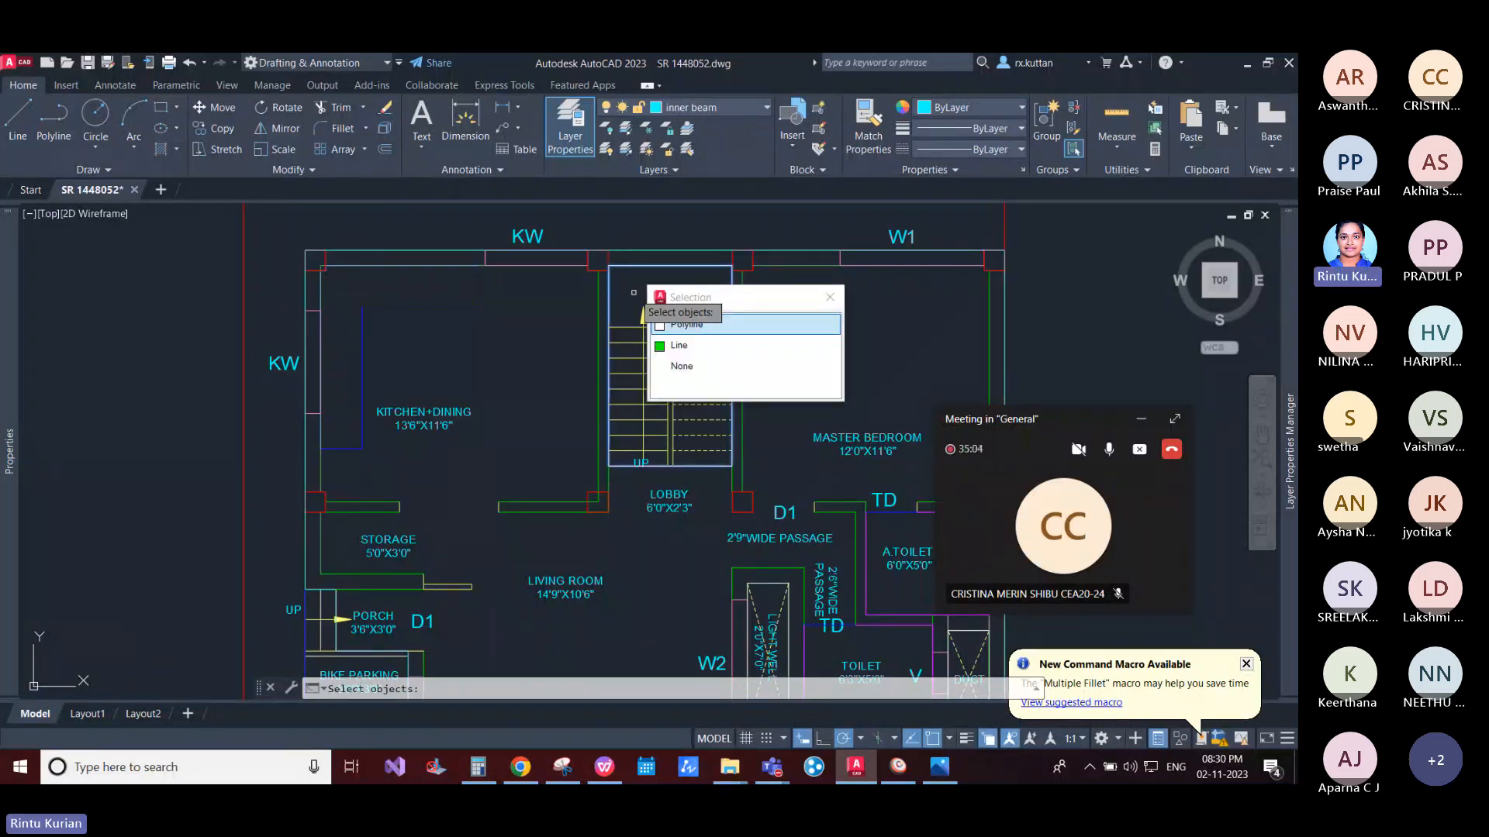
pyautogui.click(682, 324)
pyautogui.click(907, 769)
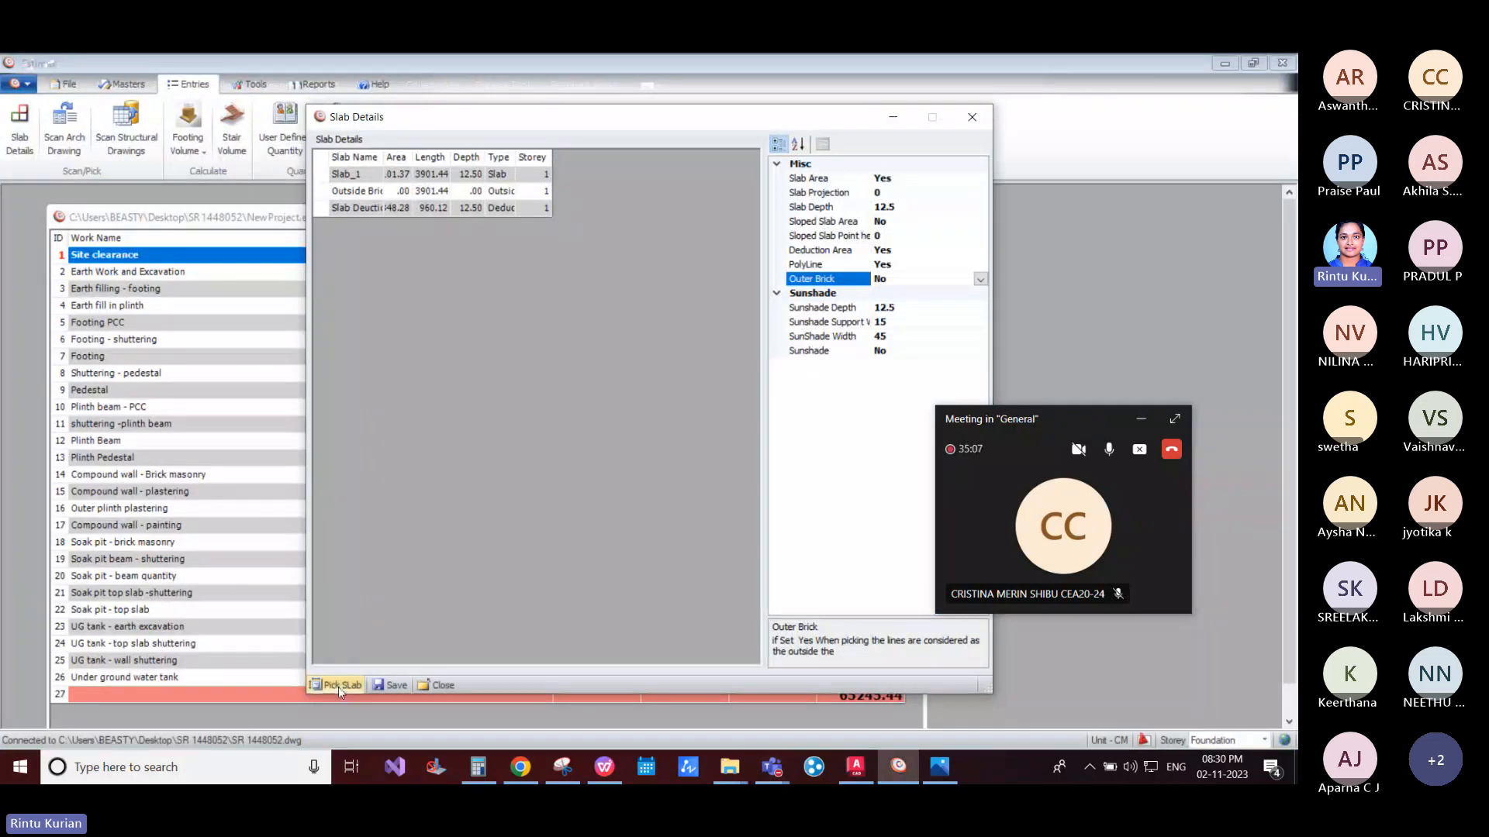
# Step: Switch to AutoCAD and pick the light well outline in the ground-floor plan as another slab deduction
pyautogui.click(851, 773)
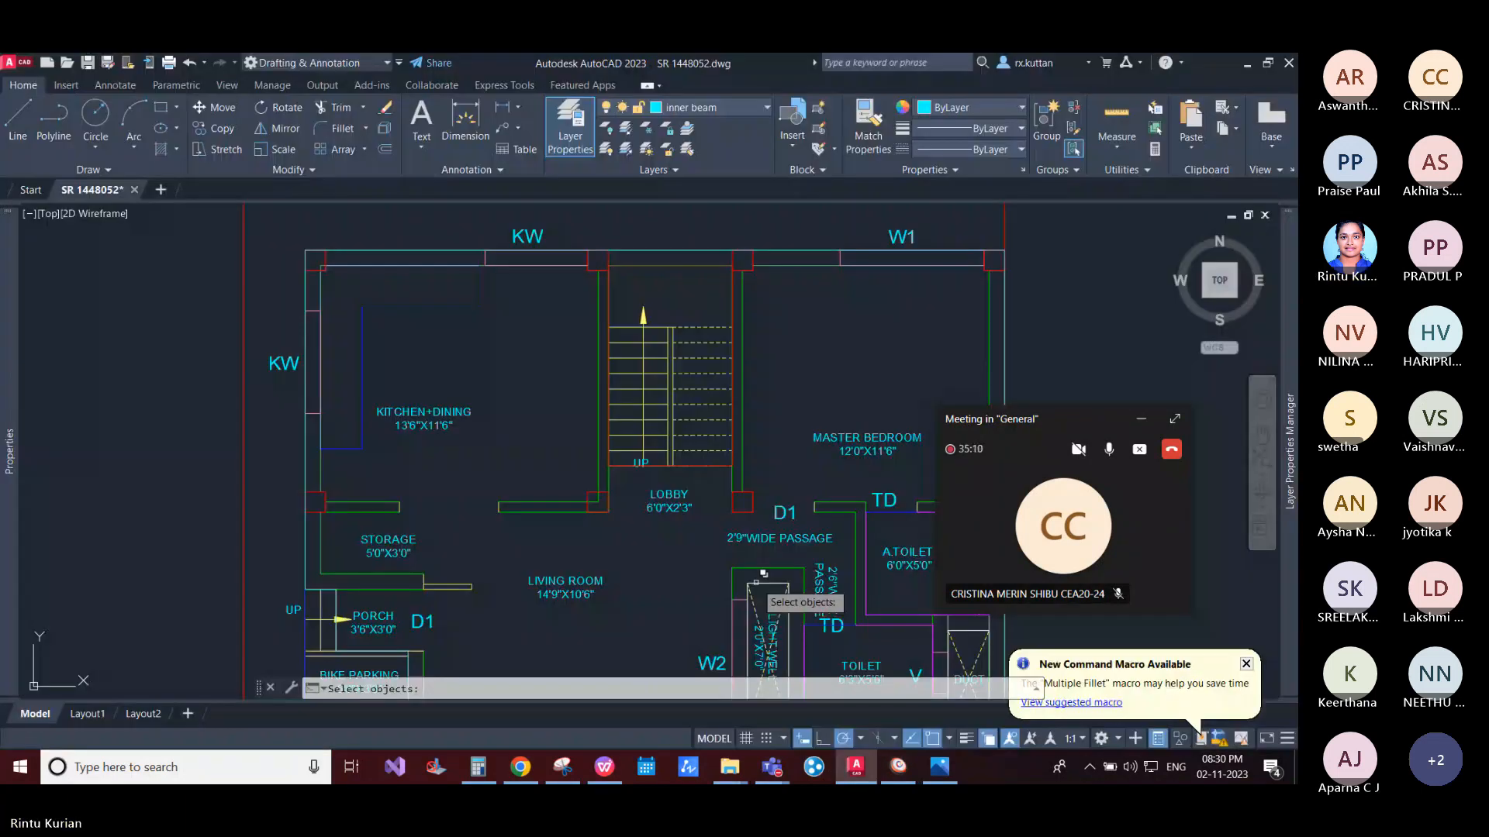
pyautogui.click(758, 573)
pyautogui.click(817, 630)
pyautogui.click(893, 771)
# Step: Start another slab pick and select the duct outline beside the toilet in the AutoCAD ground-floor plan as a deduction
pyautogui.click(336, 685)
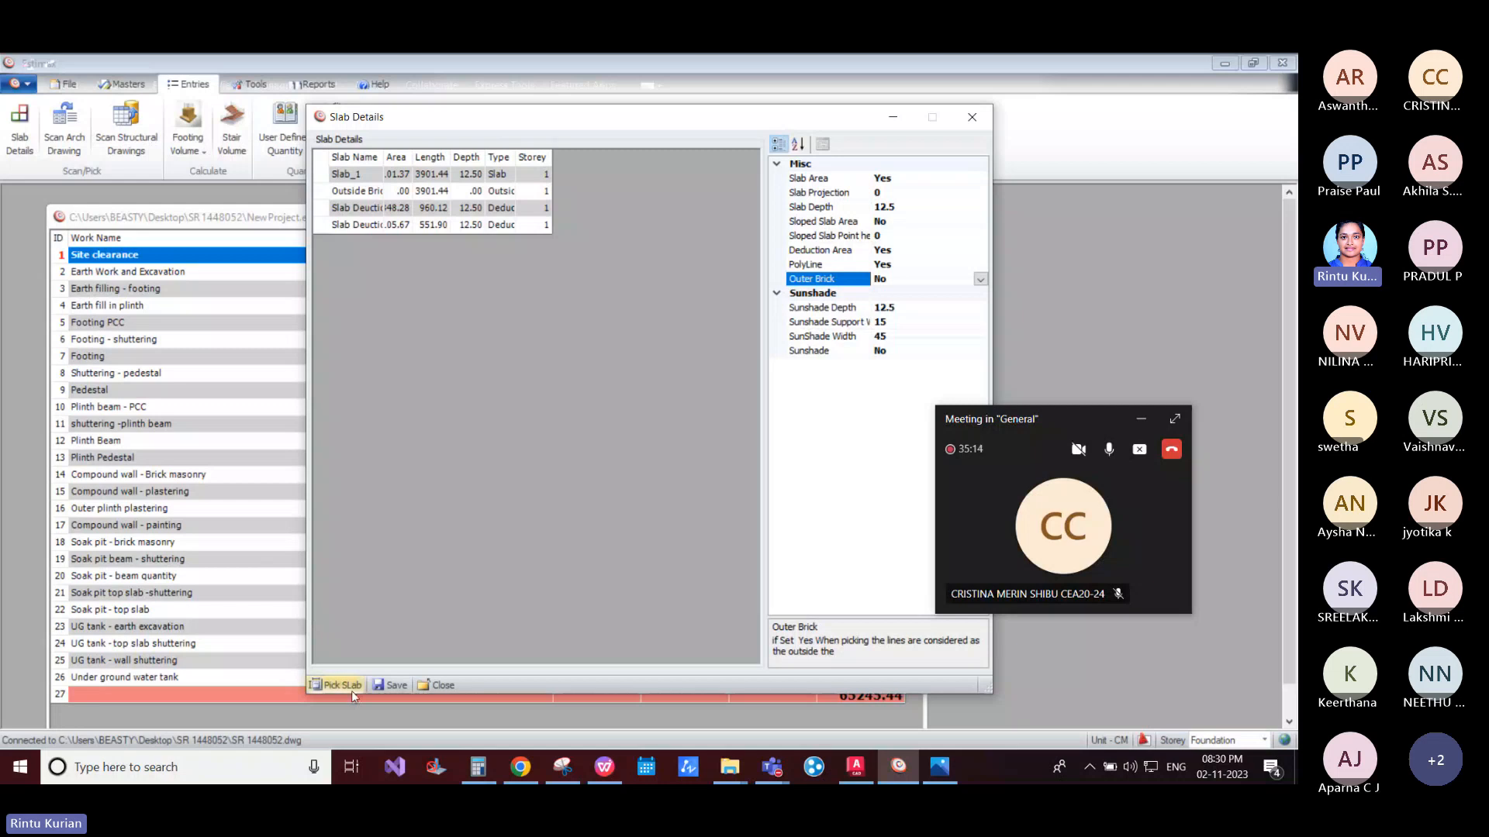
pyautogui.click(853, 768)
pyautogui.scroll(-5, 667, 388)
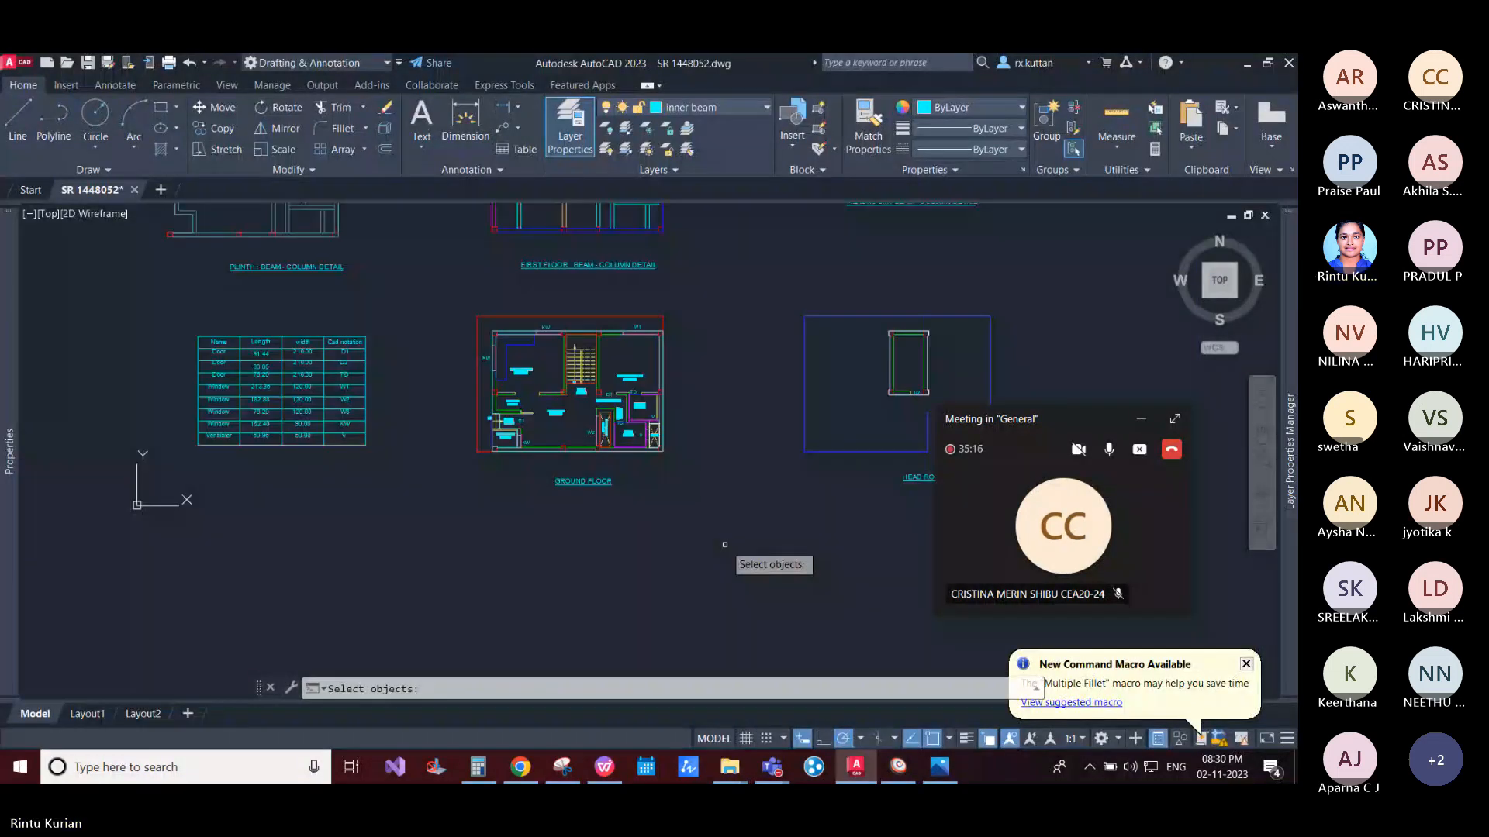
pyautogui.scroll(8, 690, 391)
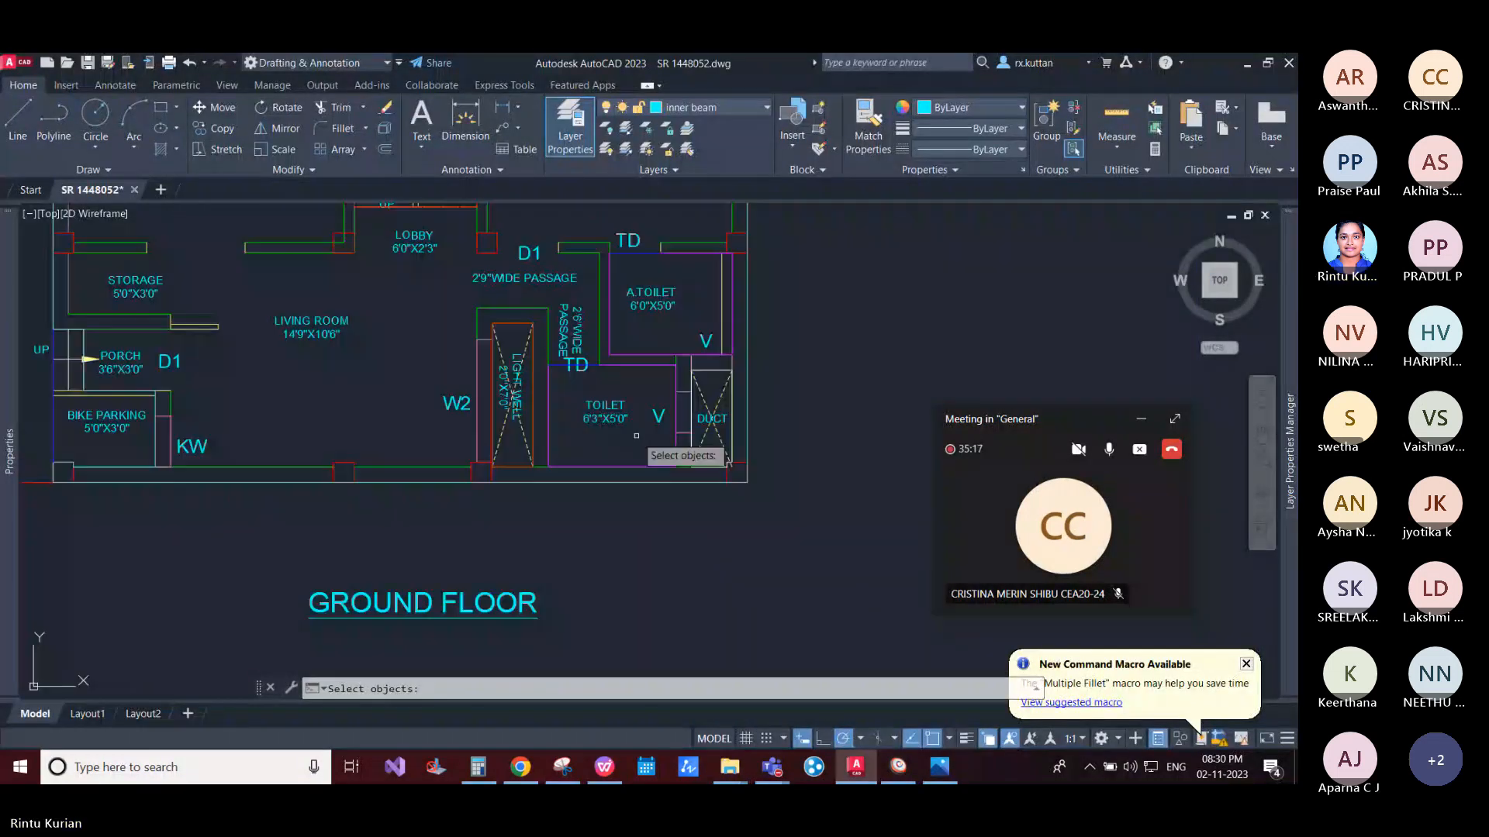
pyautogui.click(694, 403)
pyautogui.scroll(-4, 682, 415)
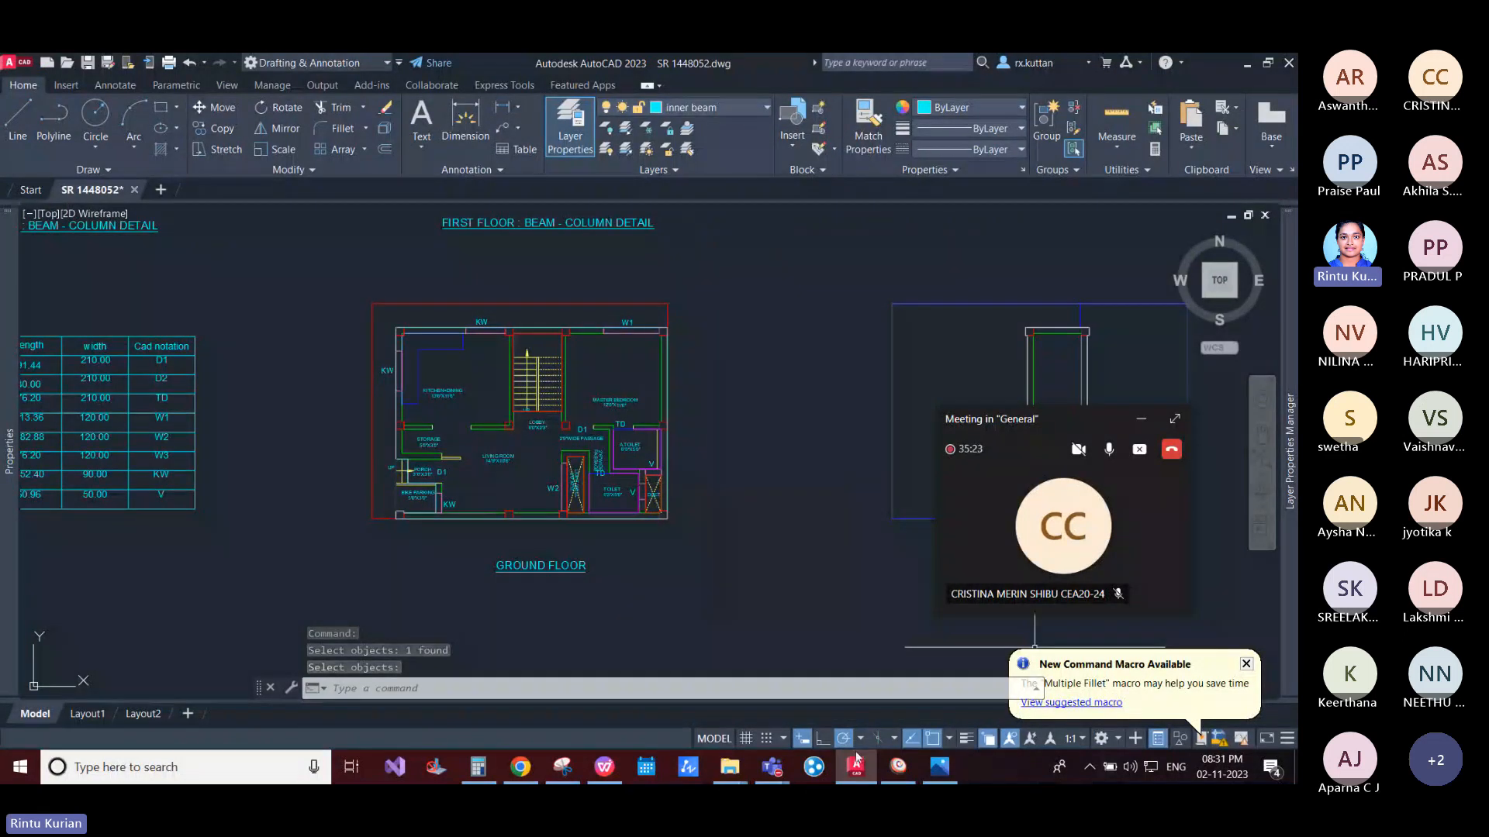
pyautogui.click(898, 766)
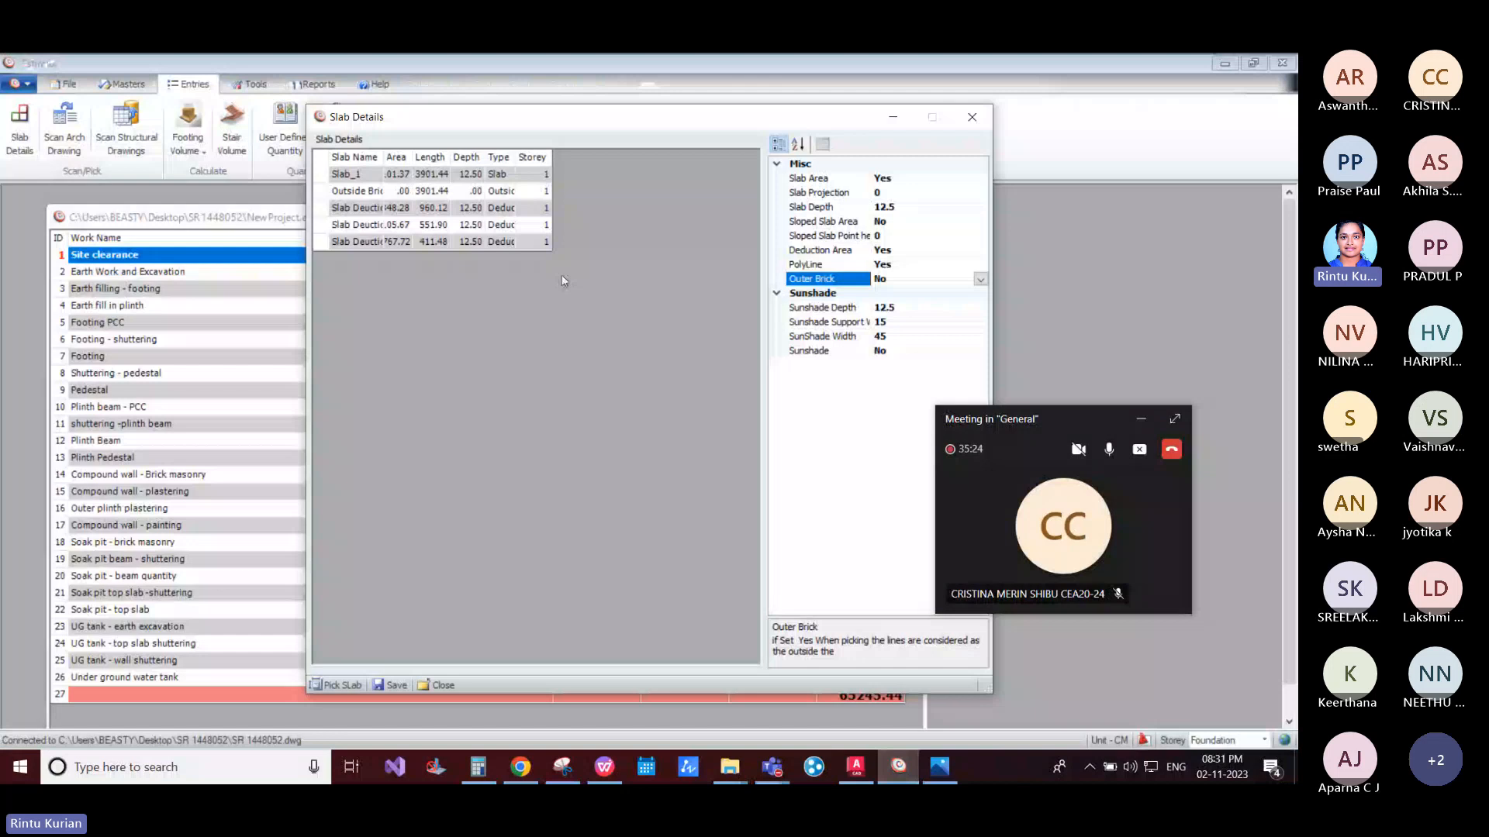
# Step: Set Slab Area, Deduction Area and PolyLine to No, and set Sunshade to Yes
pyautogui.click(923, 179)
pyautogui.doubleClick(923, 180)
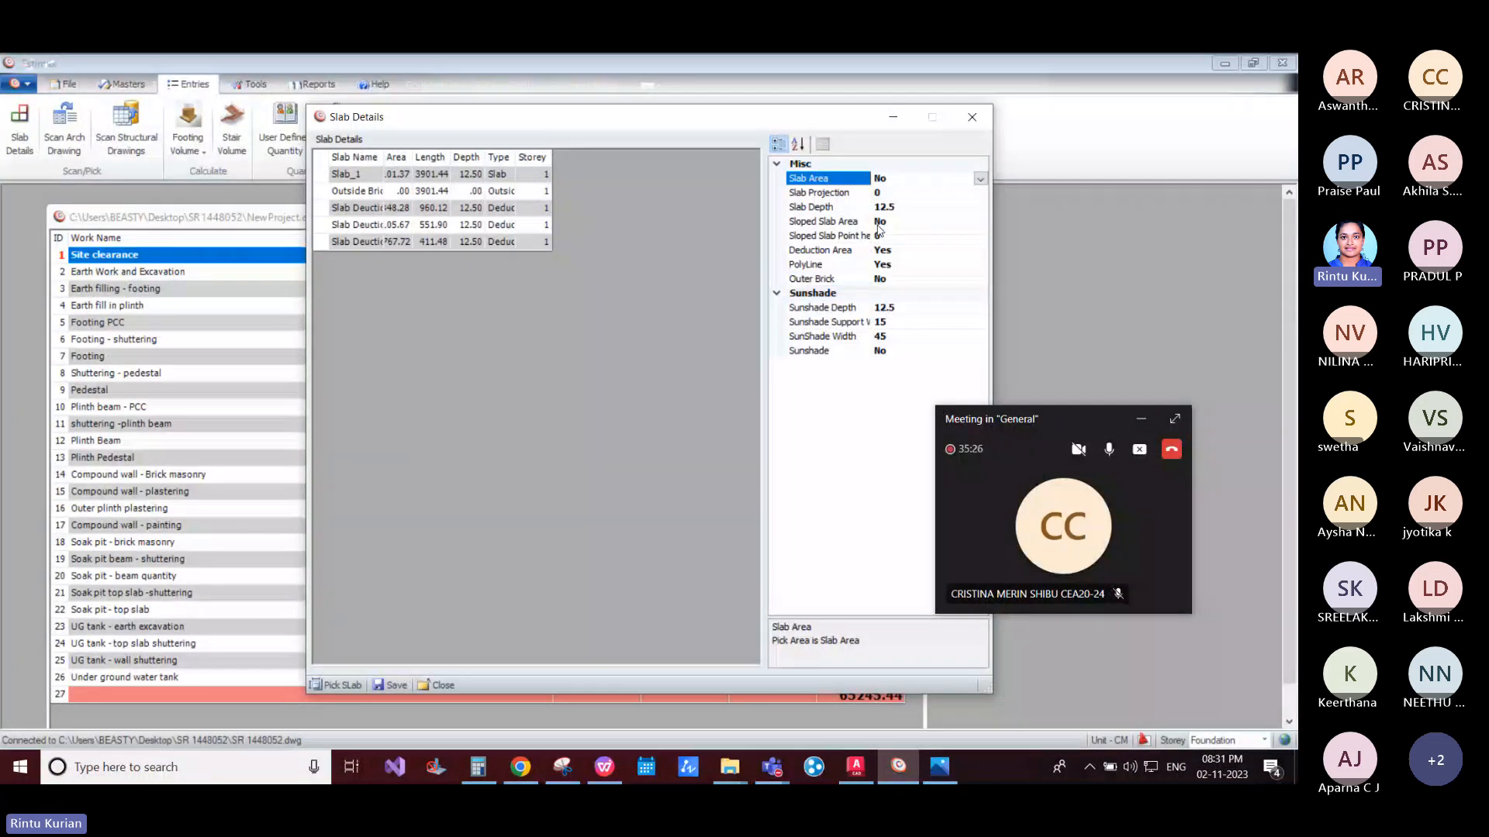
pyautogui.click(899, 253)
pyautogui.doubleClick(902, 264)
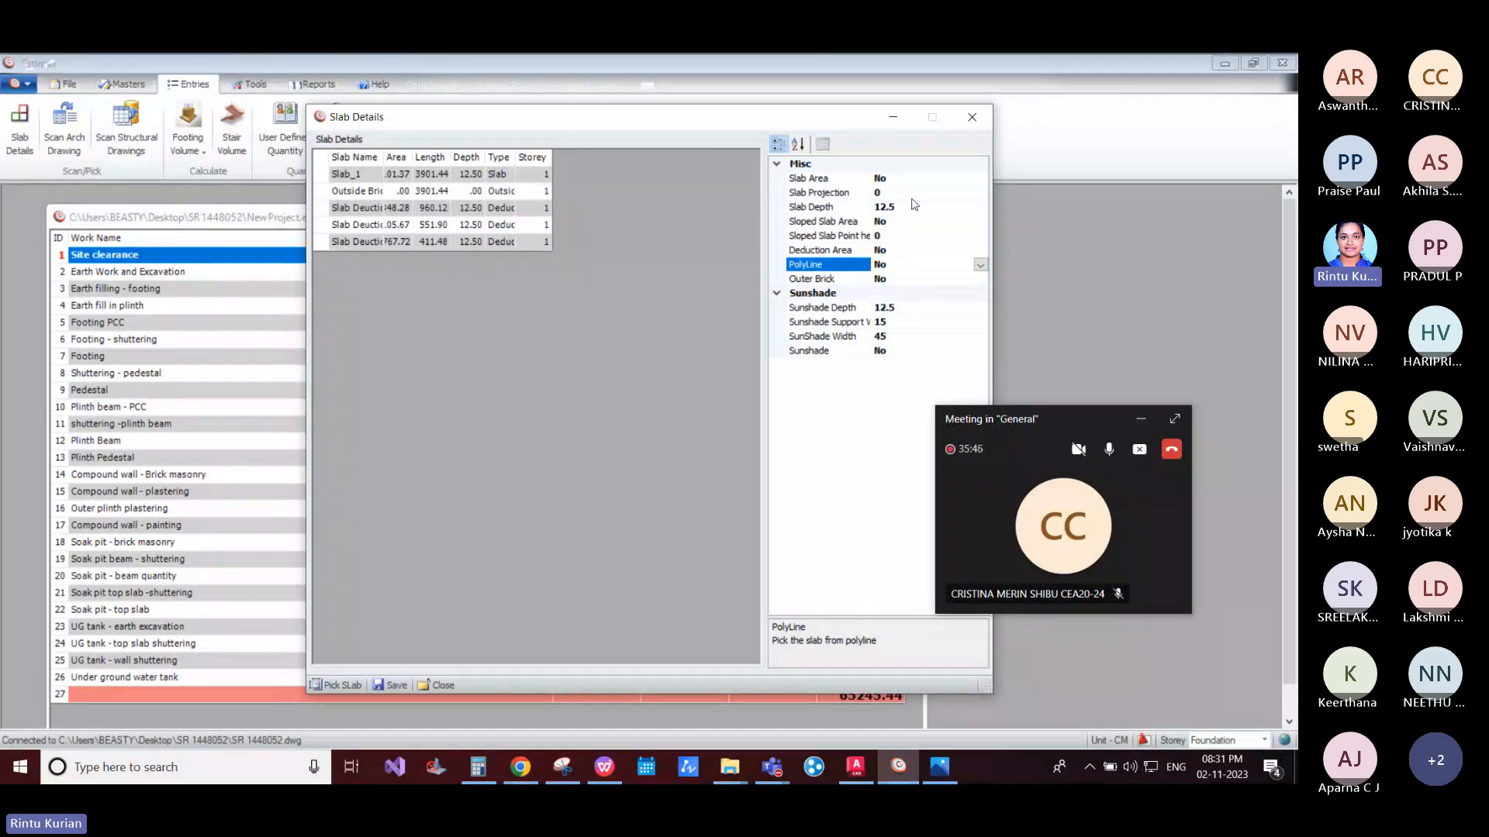
pyautogui.click(903, 349)
pyautogui.doubleClick(903, 349)
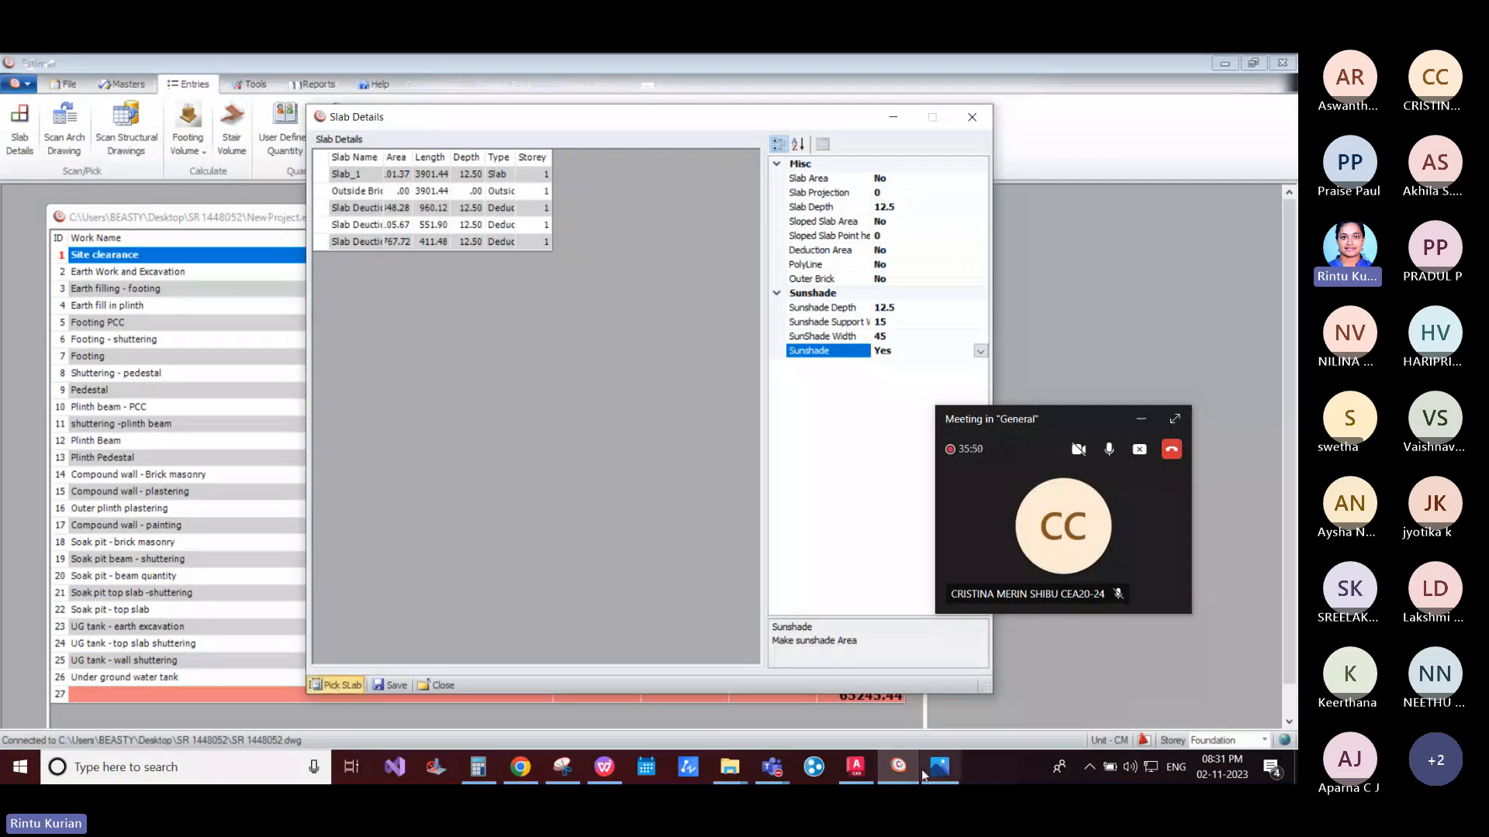
# Step: Switch to AutoCAD and create a sunshade along the outer wall at the kitchen's upper KW window by picking its two ends
pyautogui.click(856, 767)
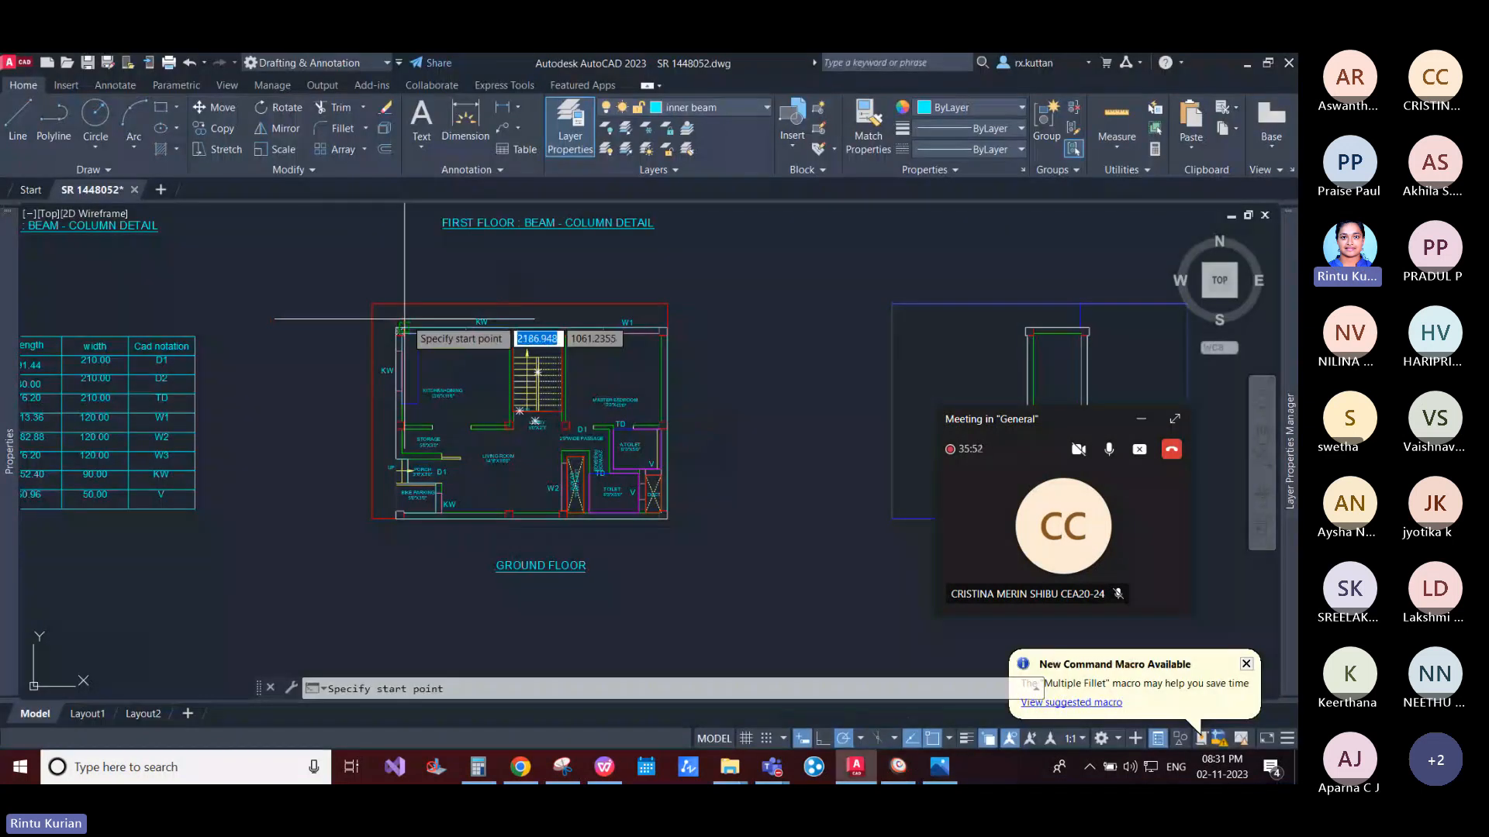
pyautogui.scroll(4, 404, 318)
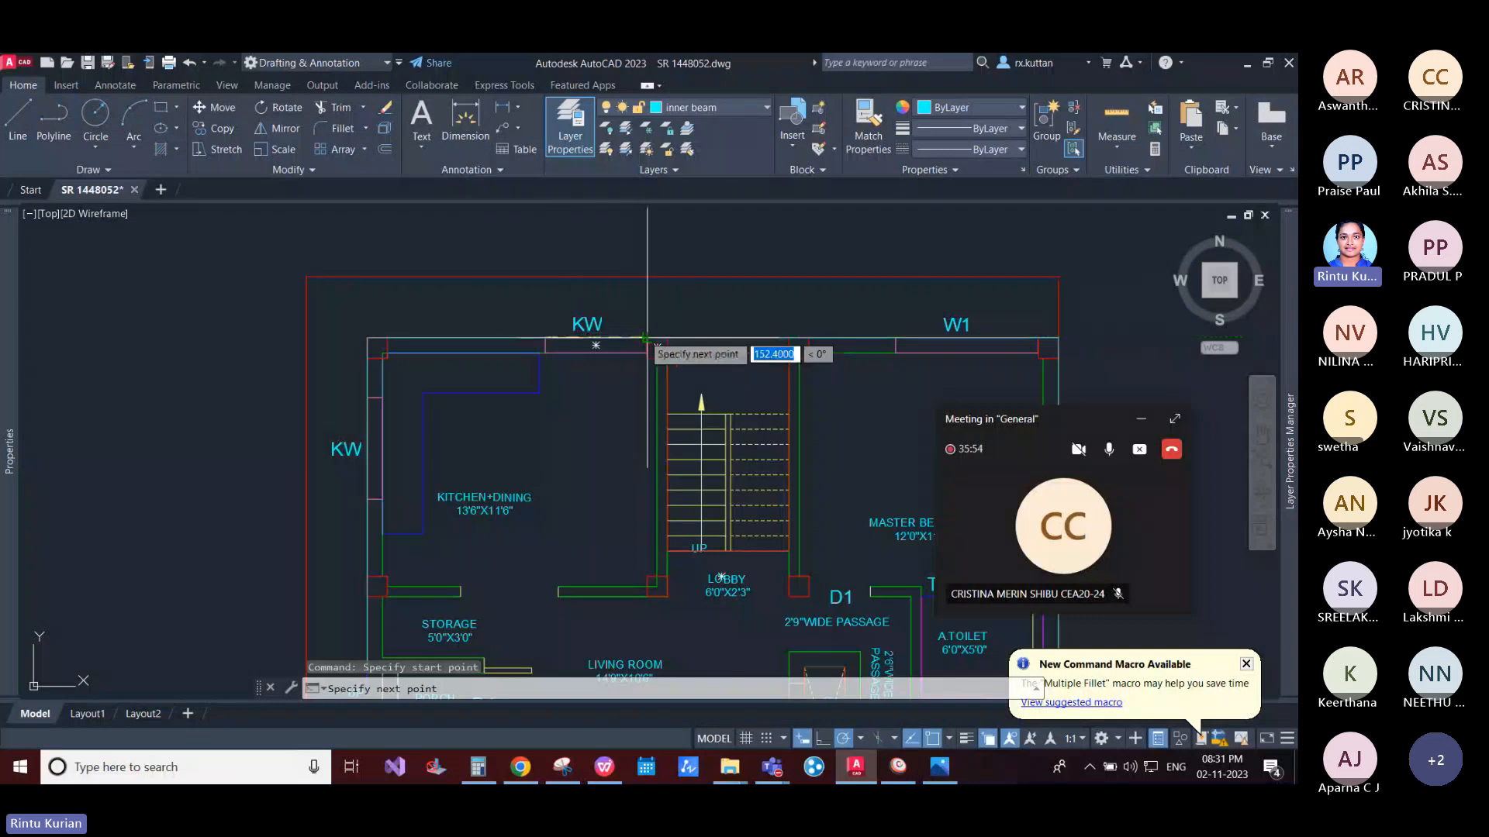
pyautogui.scroll(6, 647, 338)
pyautogui.click(647, 343)
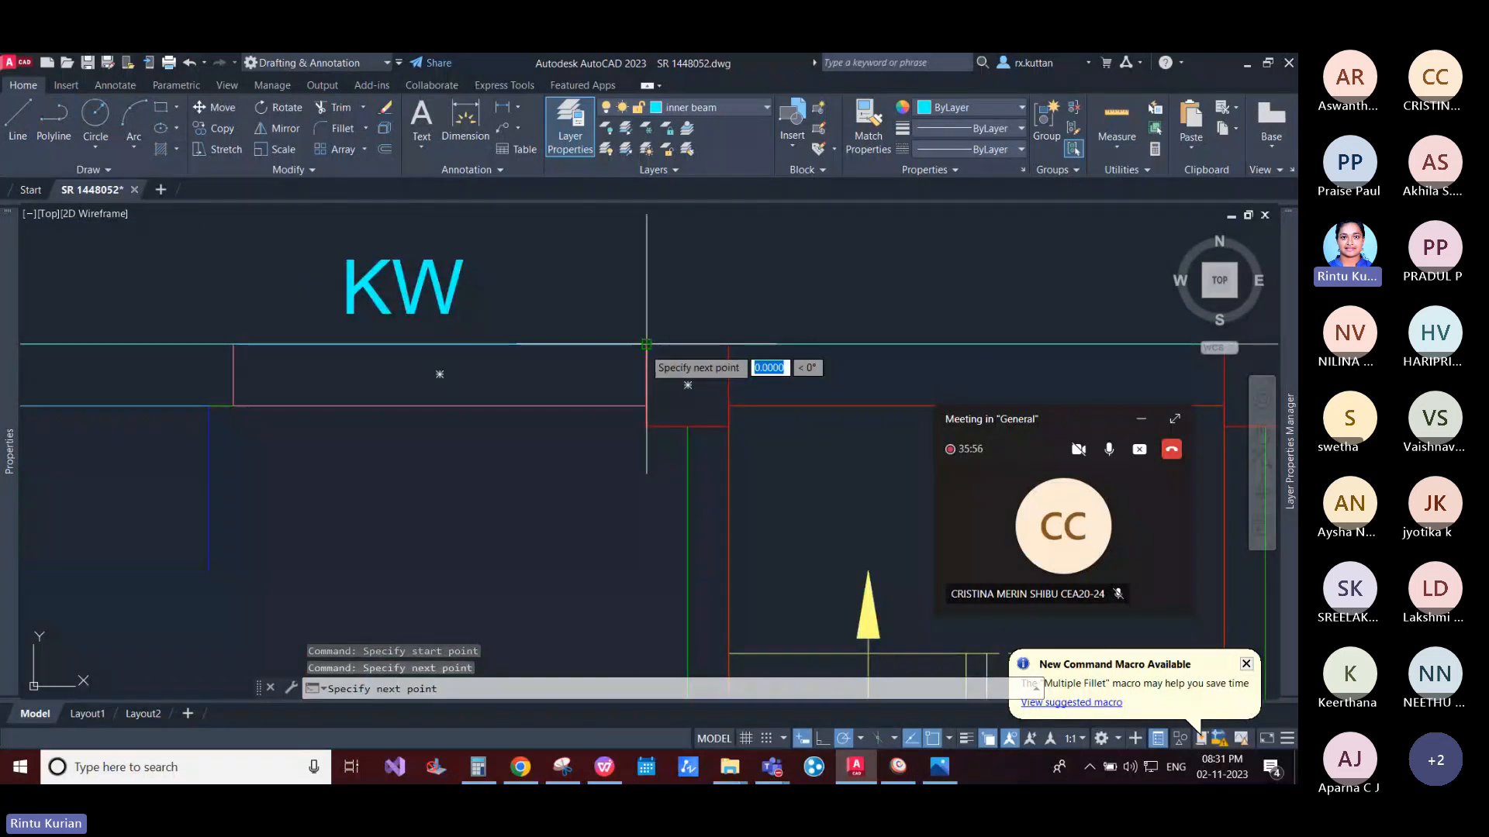
pyautogui.press('Return')
pyautogui.scroll(-4, 634, 351)
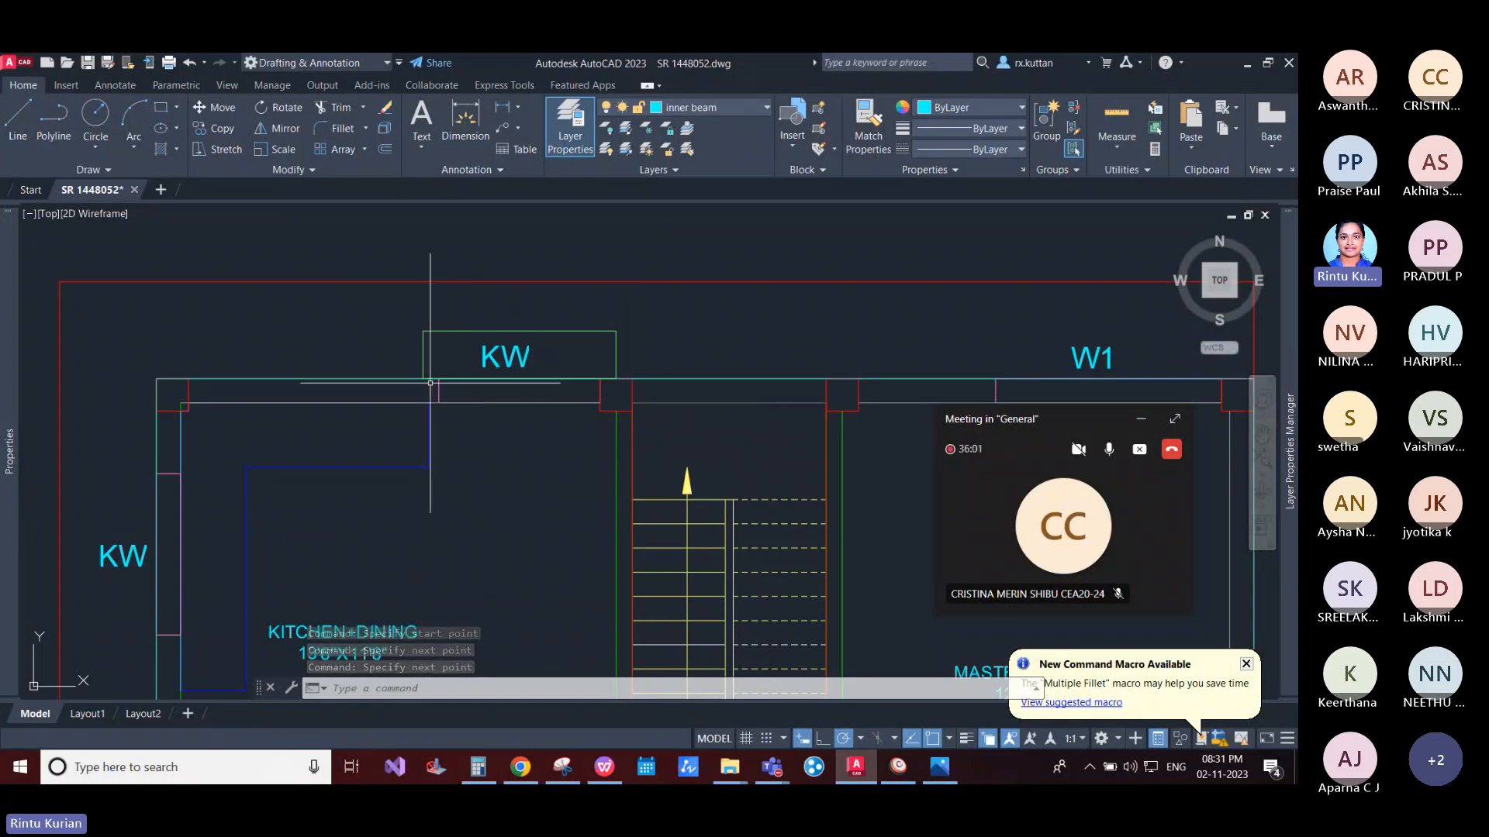
pyautogui.scroll(-4, 374, 340)
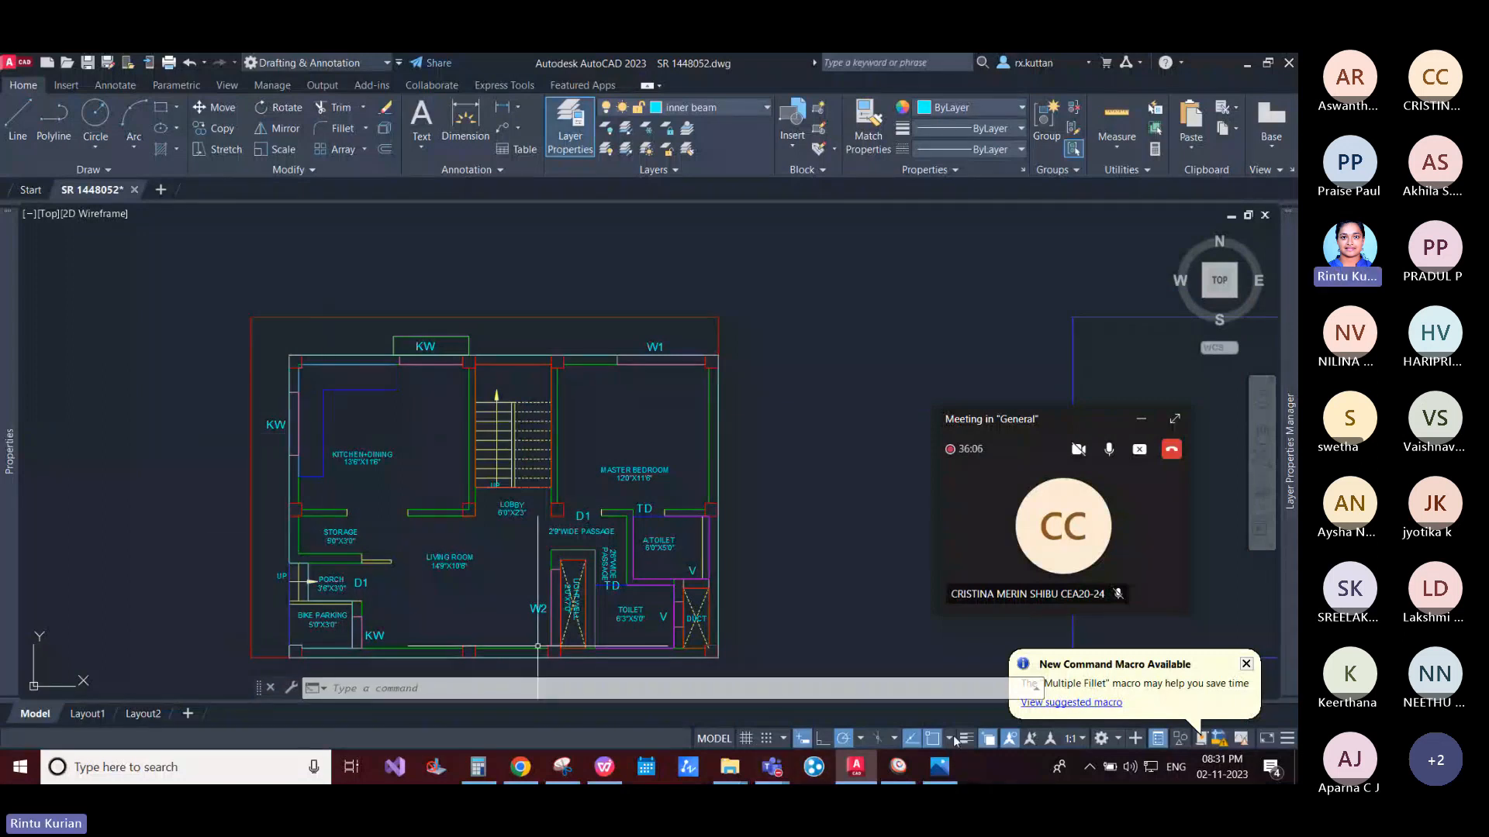
pyautogui.click(898, 766)
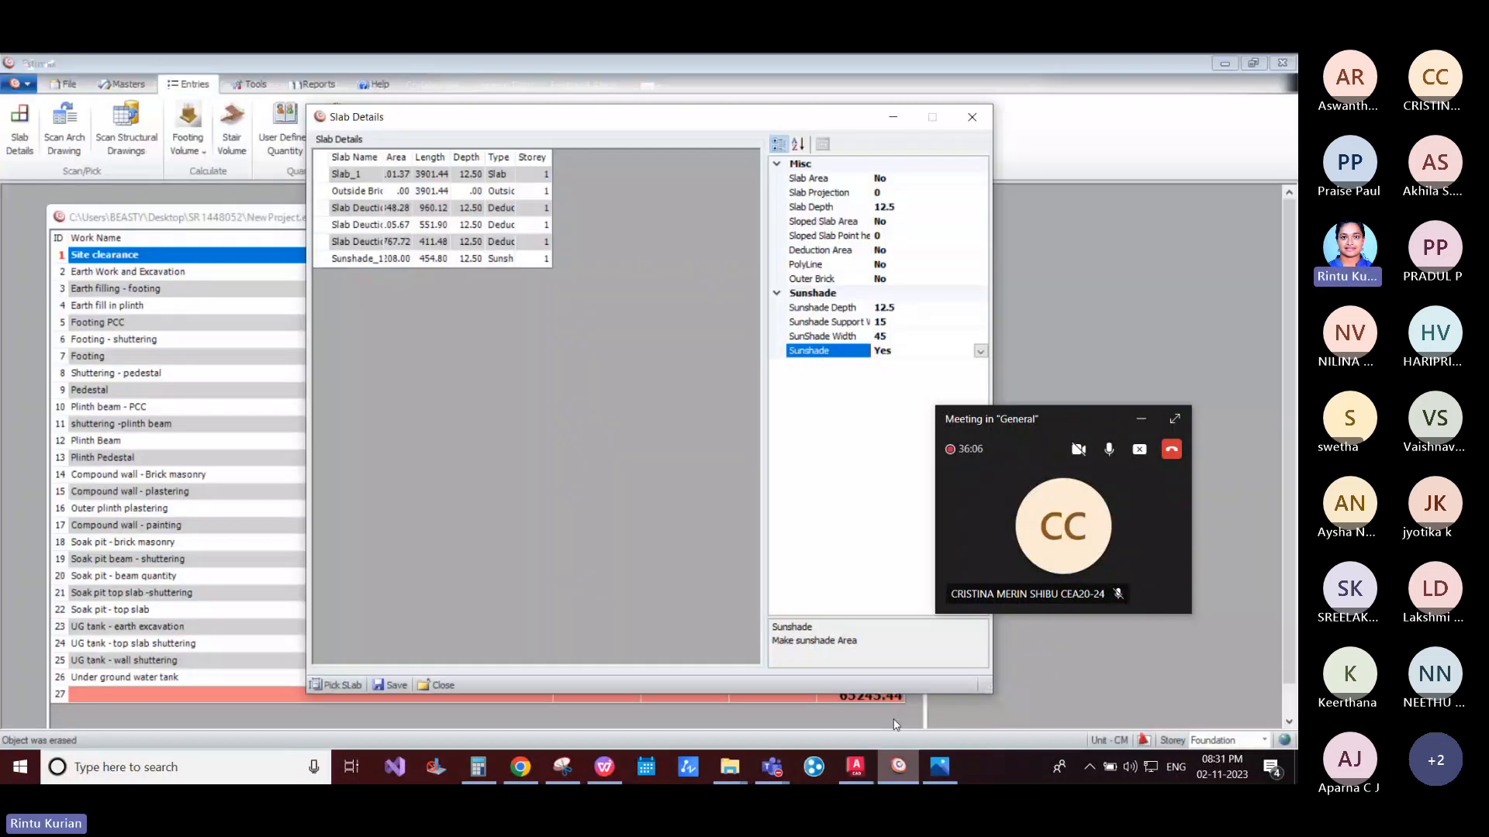
# Step: Create a sunshade at the master bedroom's W1 window by picking its two ends in AutoCAD, and return to the slab details
pyautogui.click(856, 767)
pyautogui.click(616, 360)
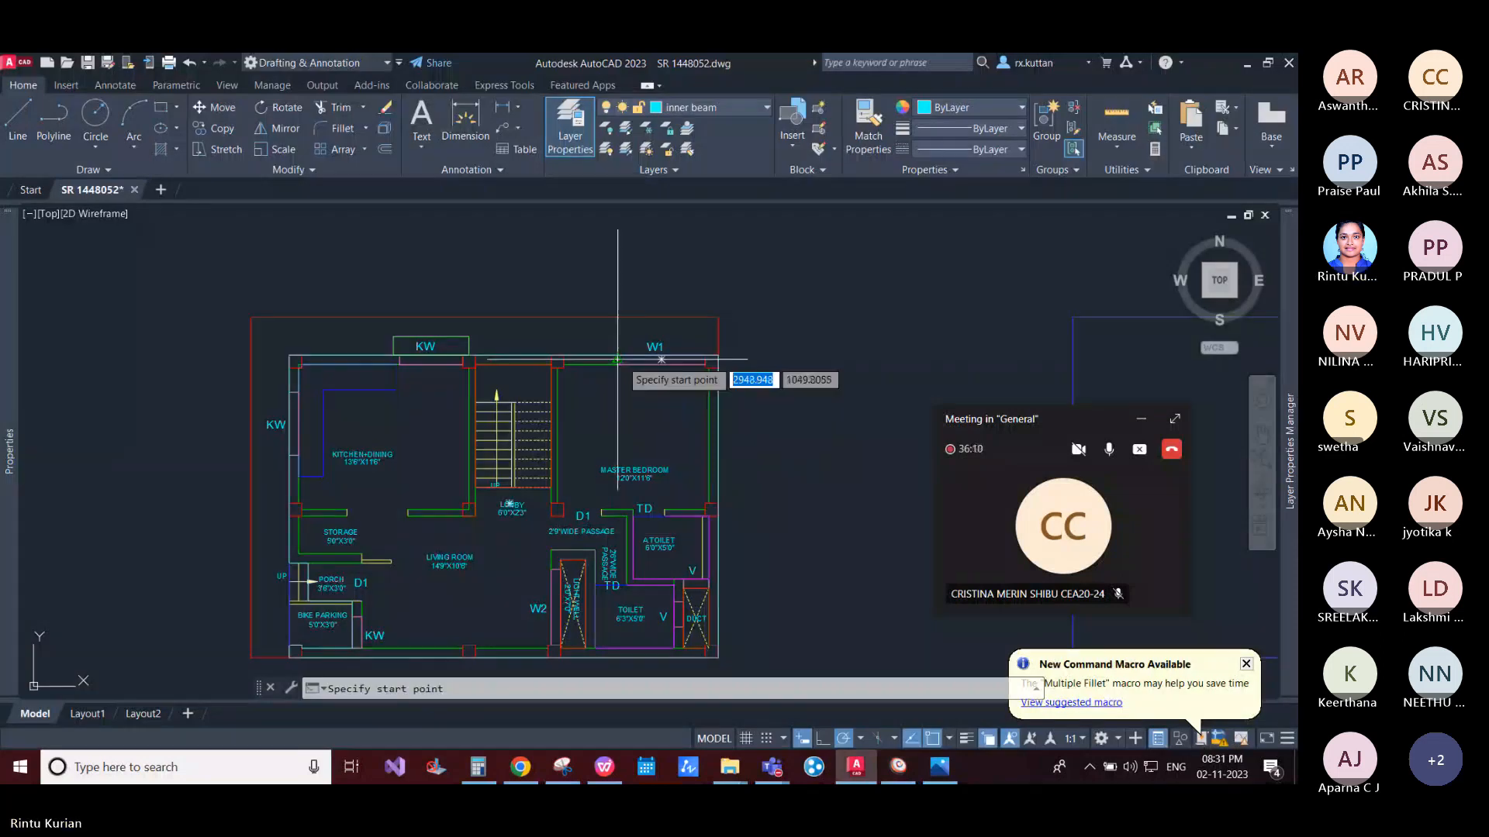
pyautogui.scroll(2, 623, 361)
pyautogui.click(829, 345)
pyautogui.press('Return')
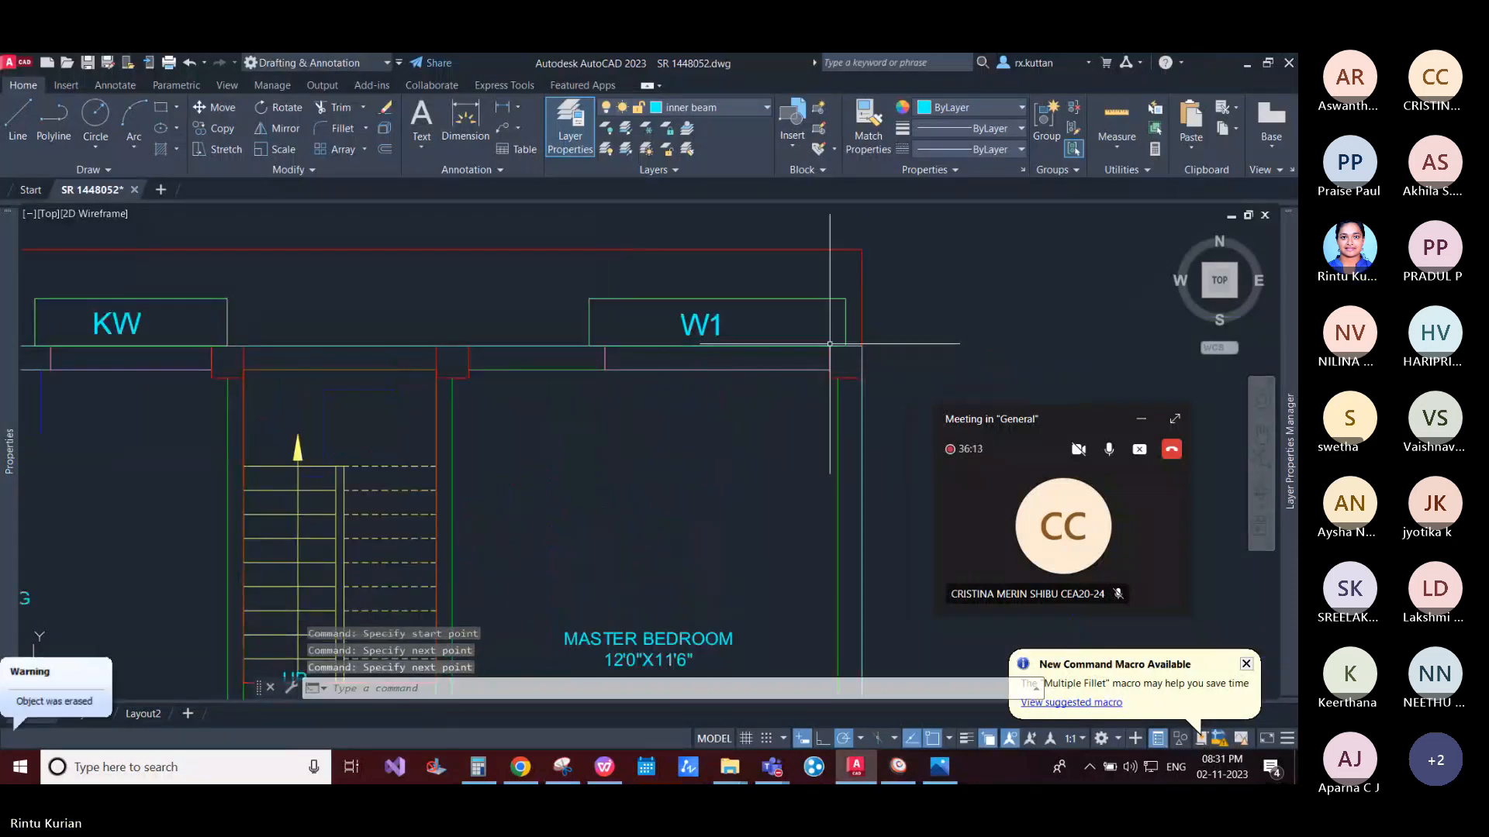
pyautogui.scroll(-4, 854, 288)
pyautogui.scroll(-2, 853, 285)
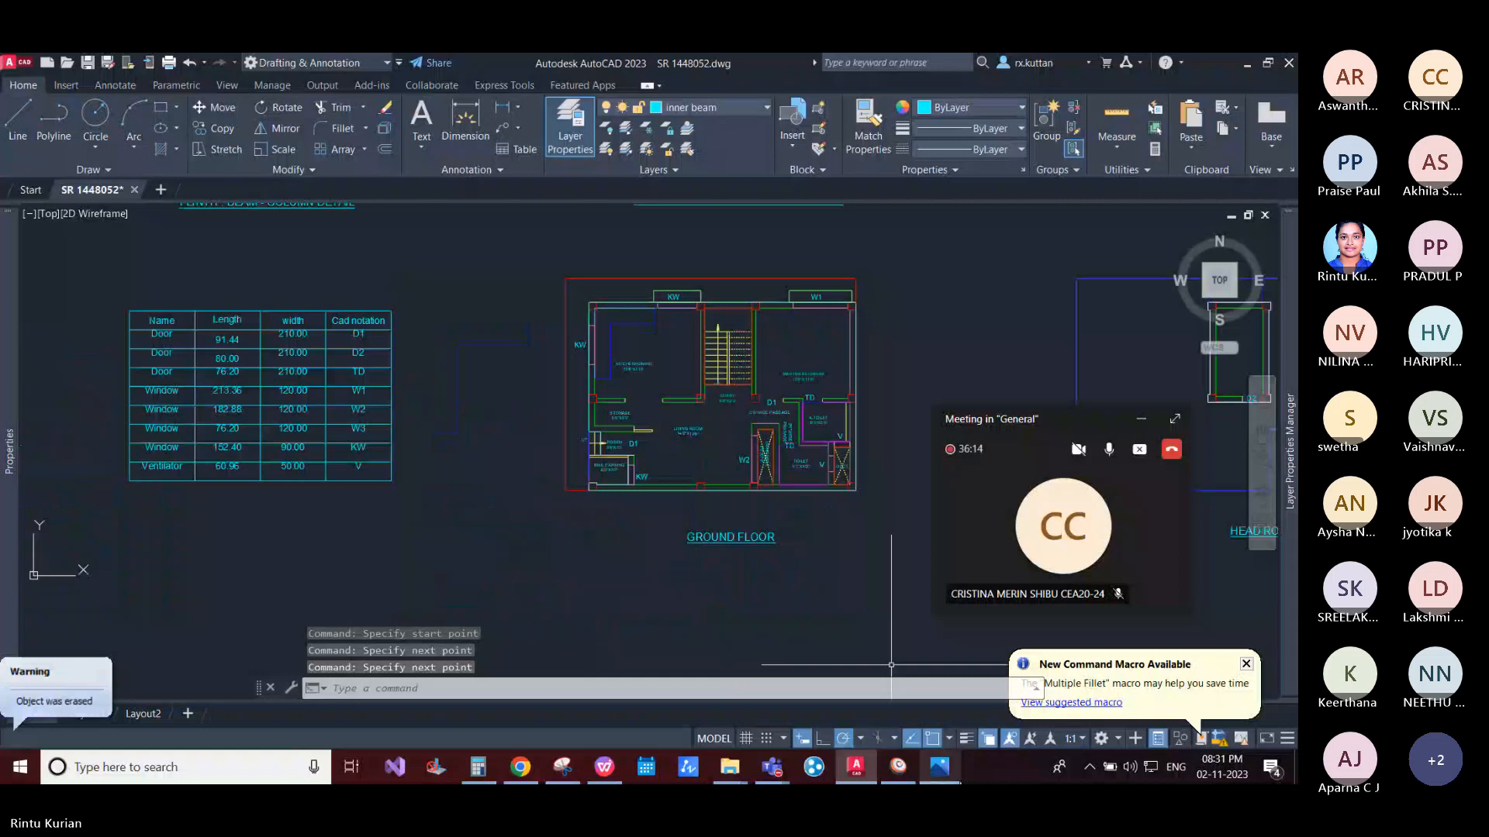
pyautogui.click(907, 767)
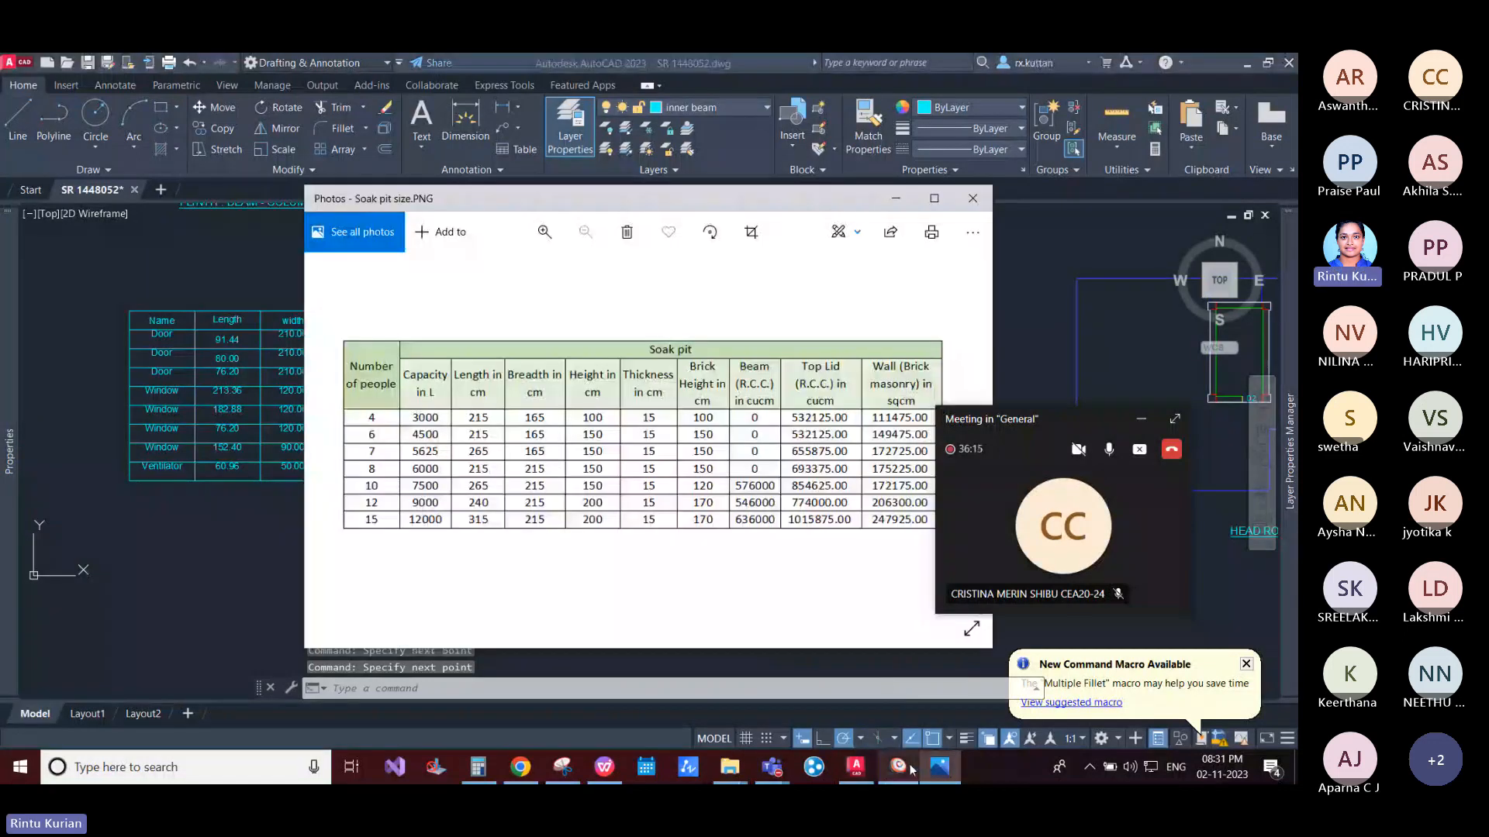
pyautogui.click(900, 767)
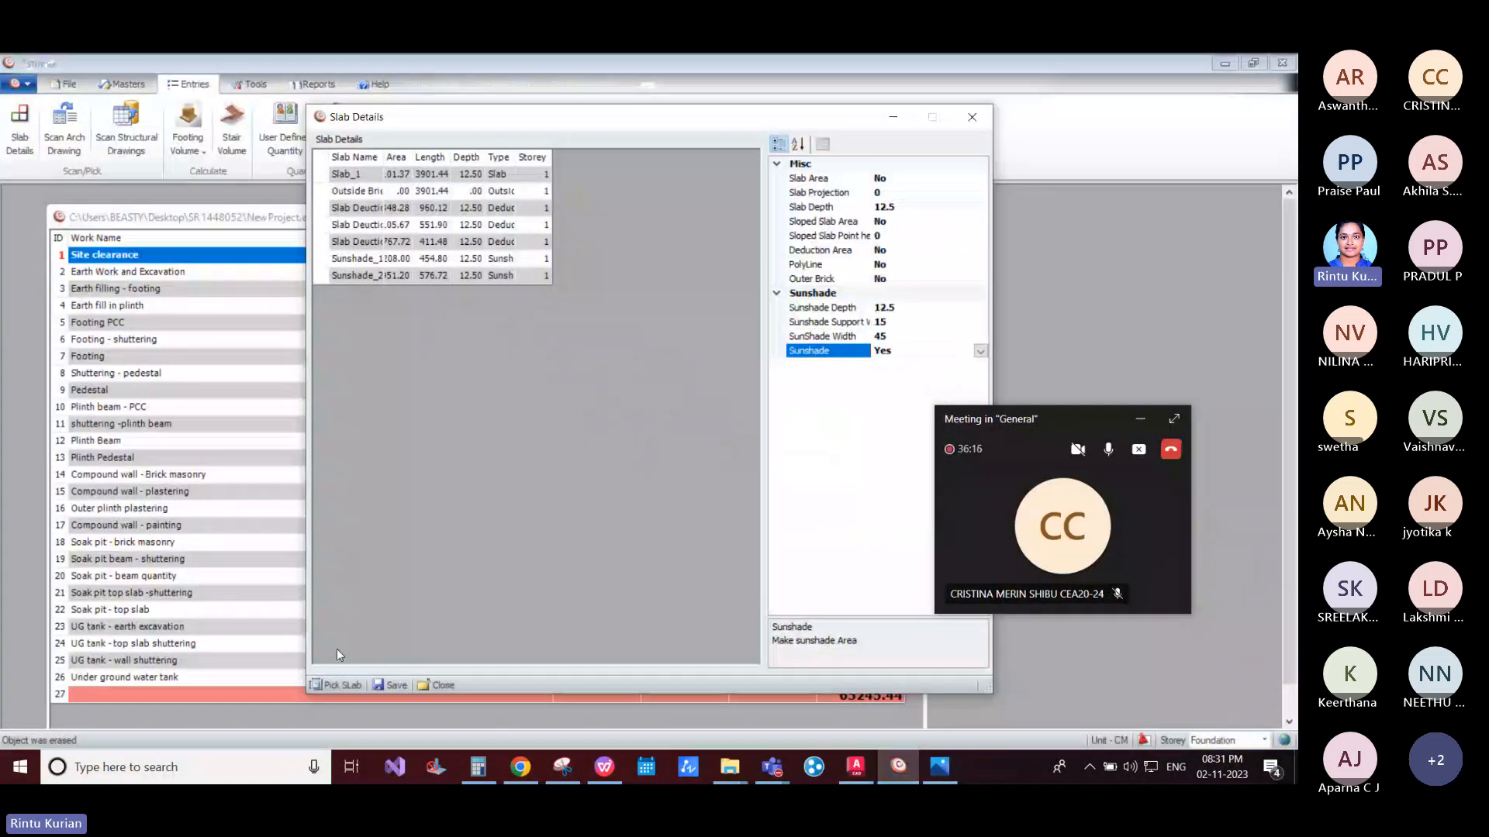
# Step: Try to create a sunshade at the KW window in the kitchen's side wall by picking its two ends in AutoCAD
pyautogui.click(850, 770)
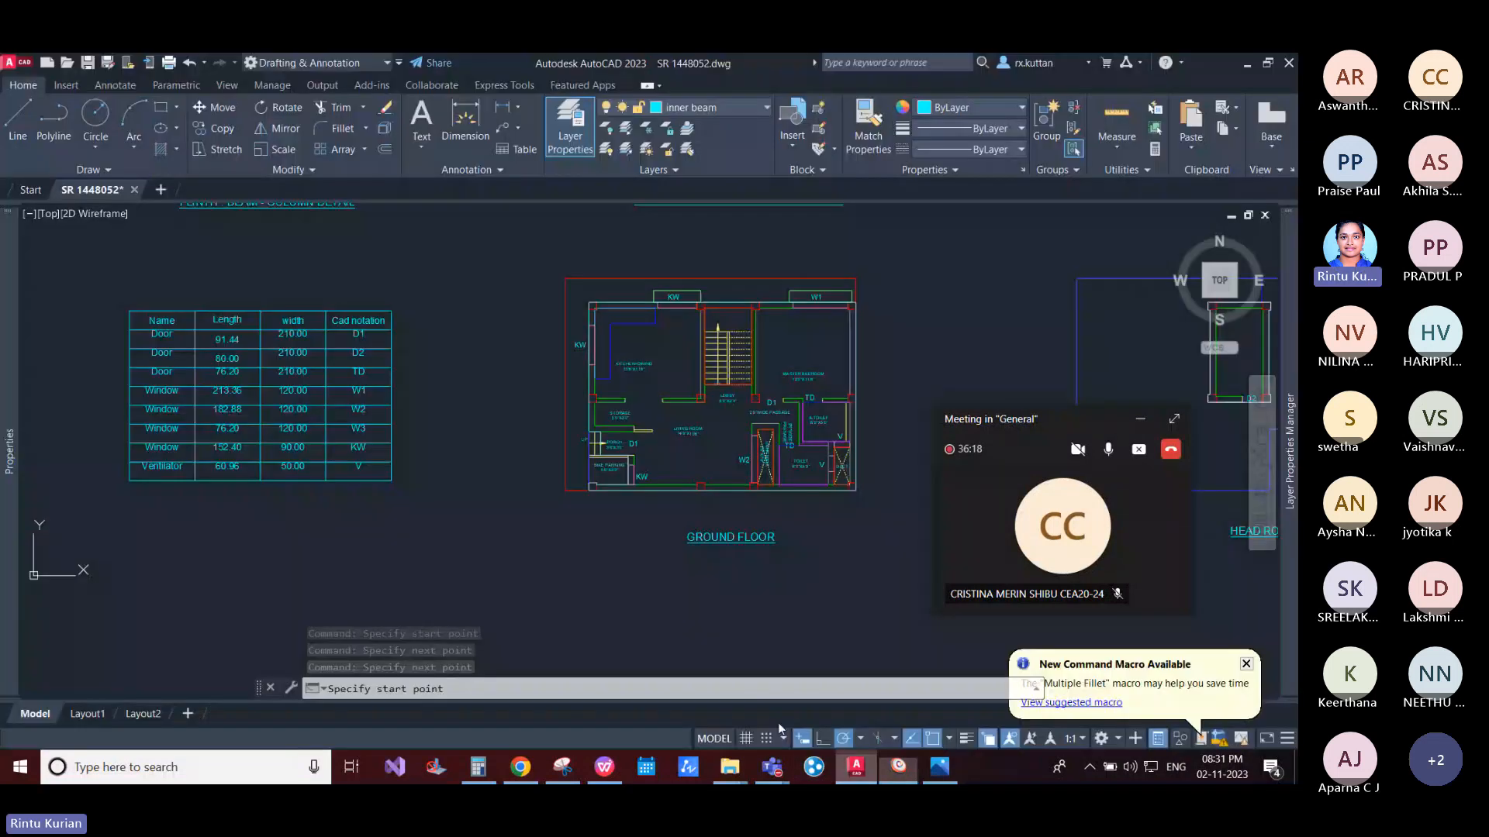
pyautogui.scroll(6, 590, 310)
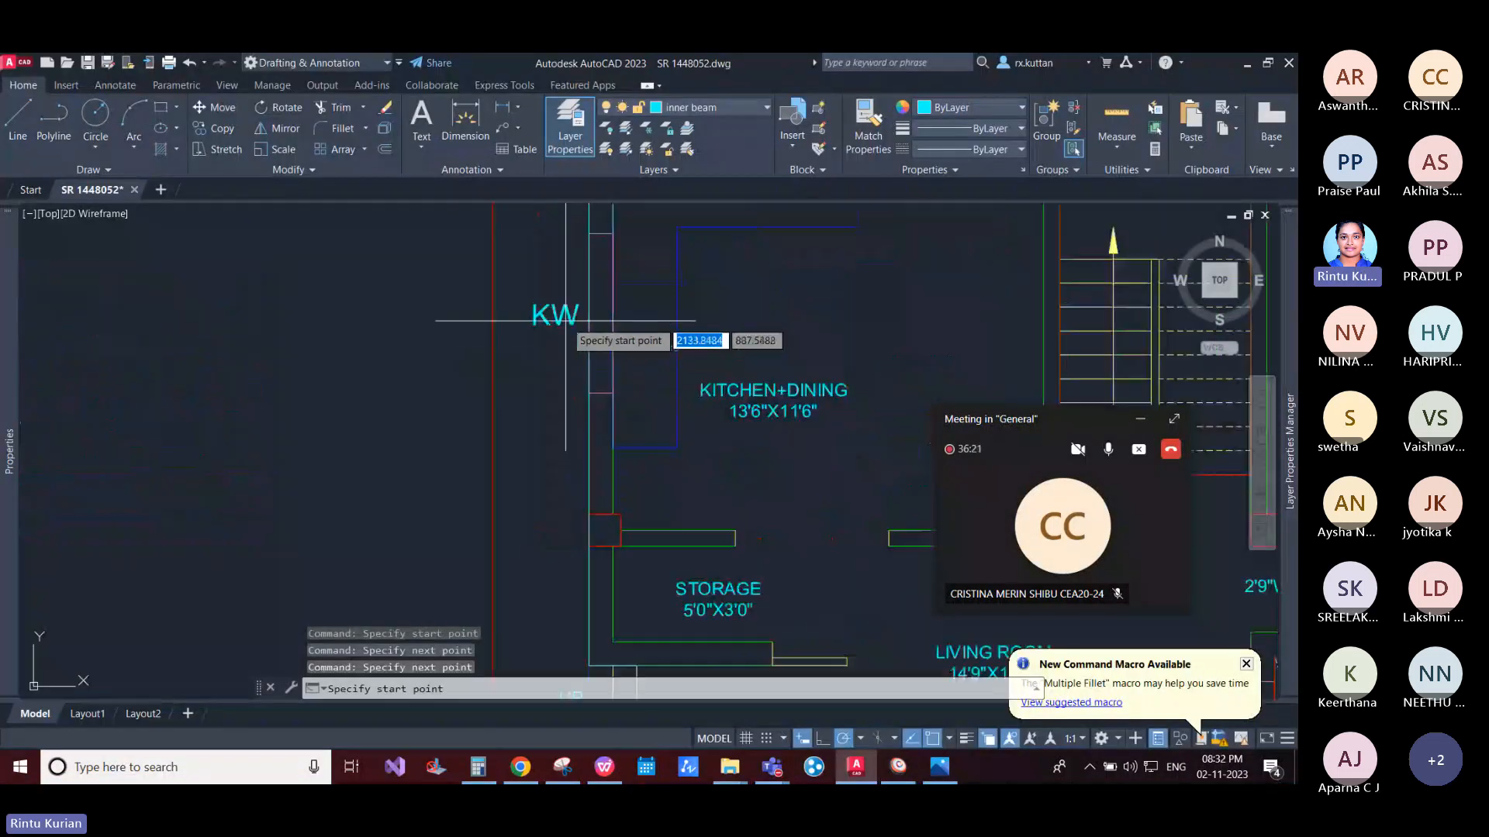
pyautogui.click(586, 314)
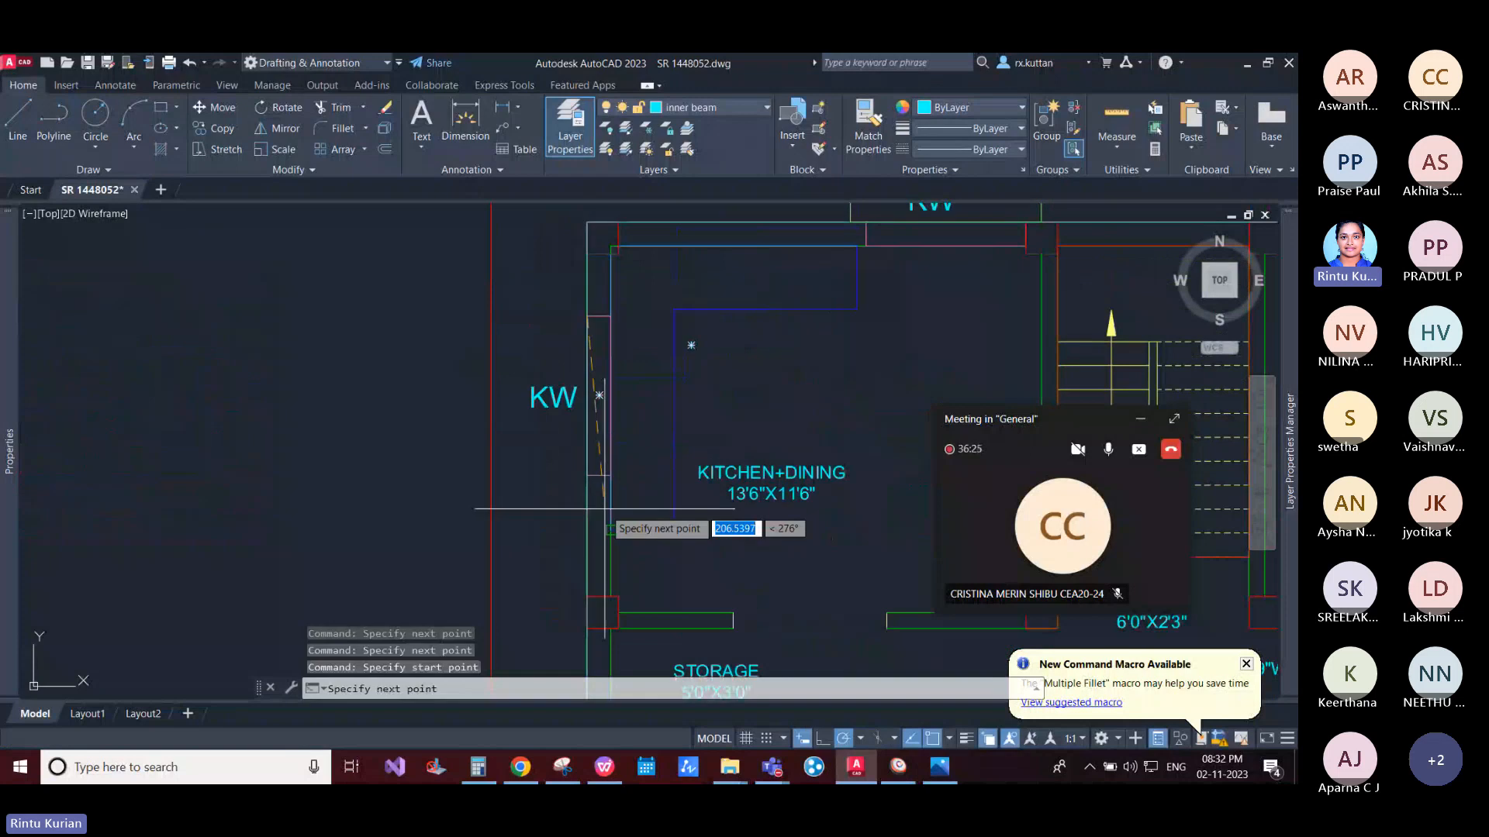
pyautogui.click(587, 475)
pyautogui.press('Return')
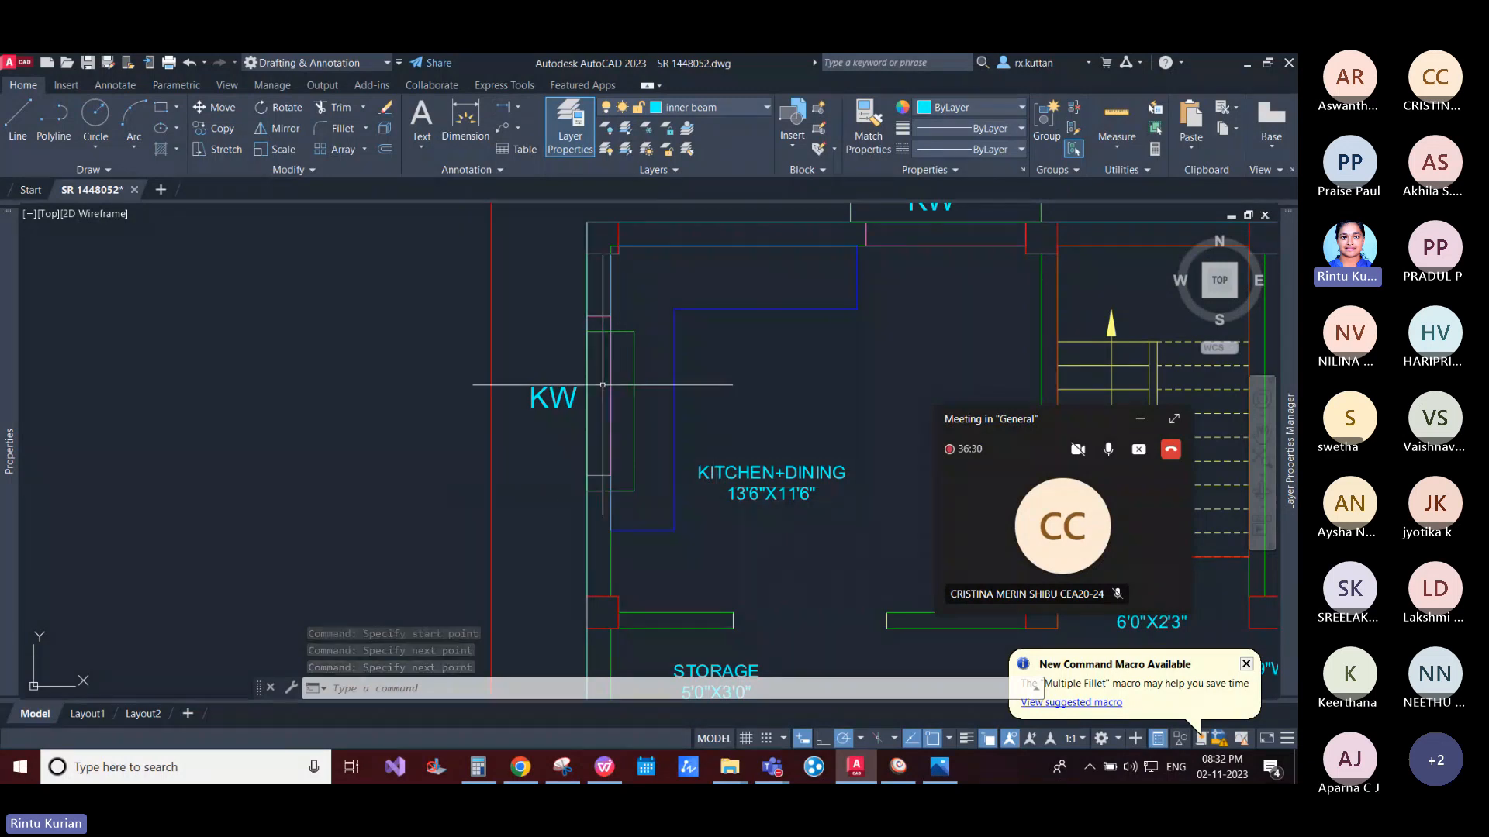
# Step: Erase the misplaced sunshade outline and the objects enclosed by a selection window around the kitchen's side KW window
pyautogui.scroll(2, 621, 330)
pyautogui.click(590, 328)
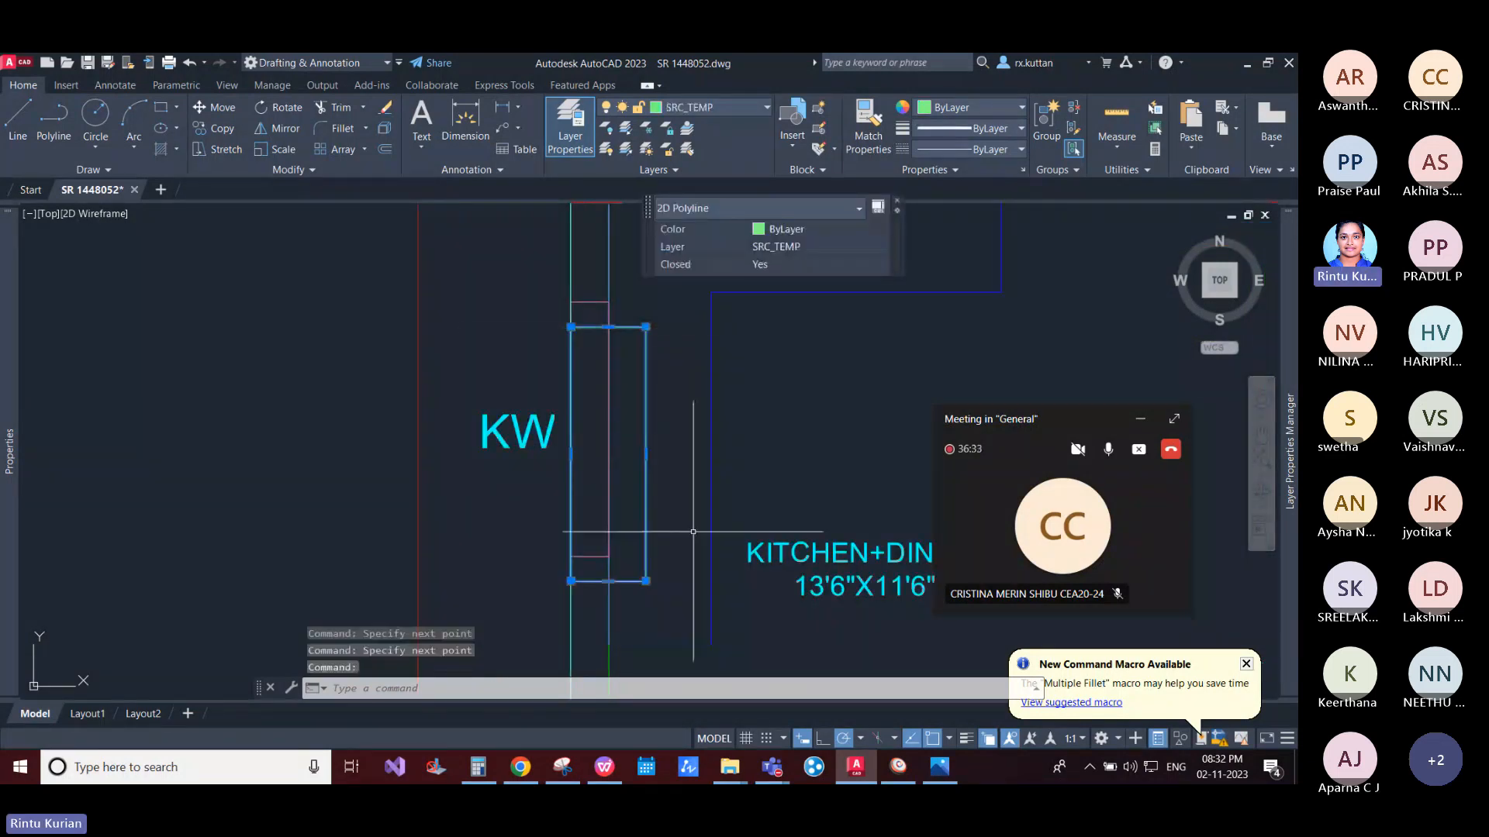
pyautogui.scroll(-2, 572, 369)
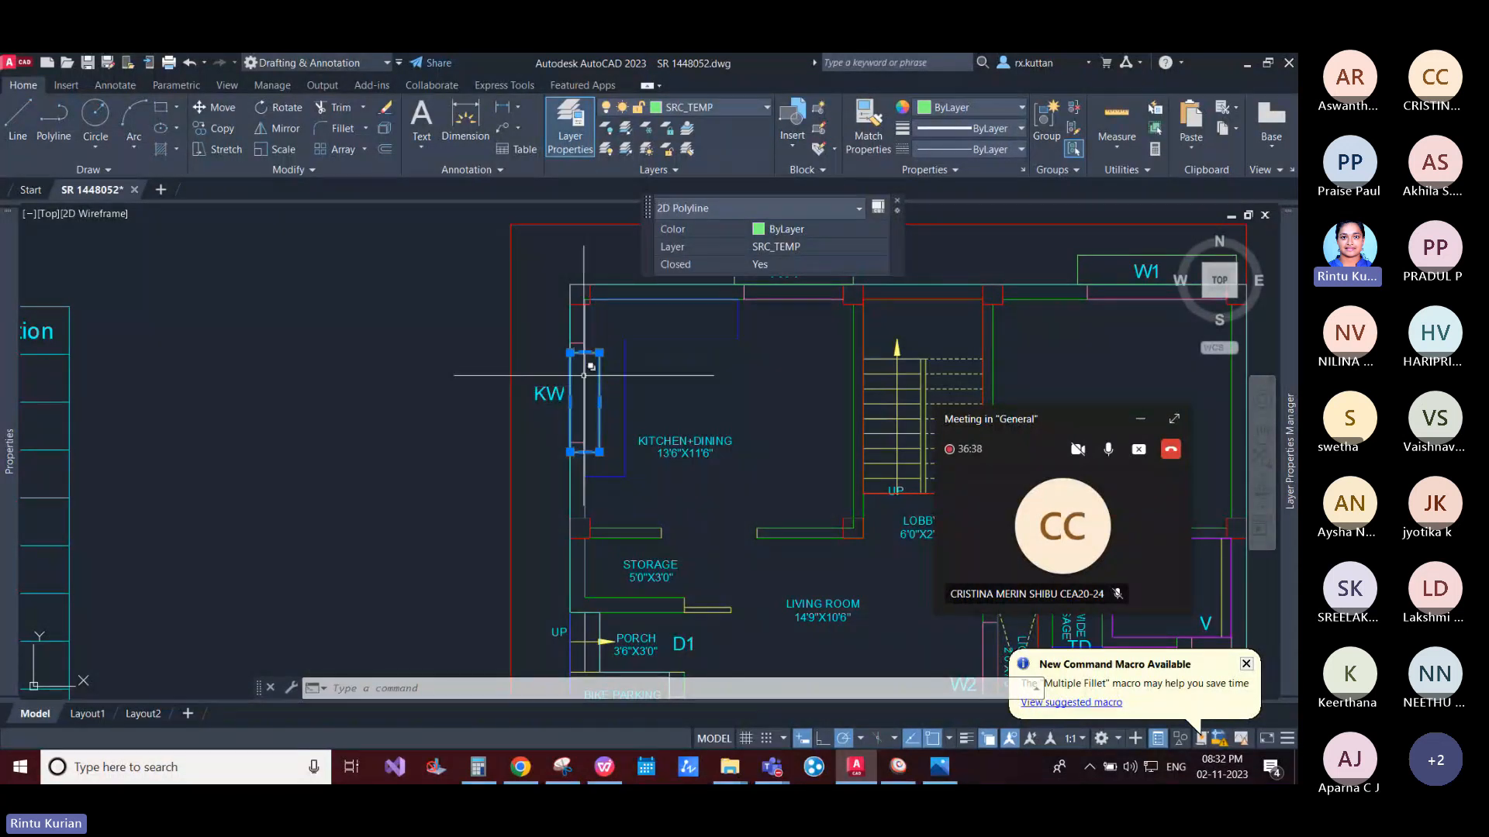
pyautogui.scroll(2, 547, 365)
pyautogui.press('Delete')
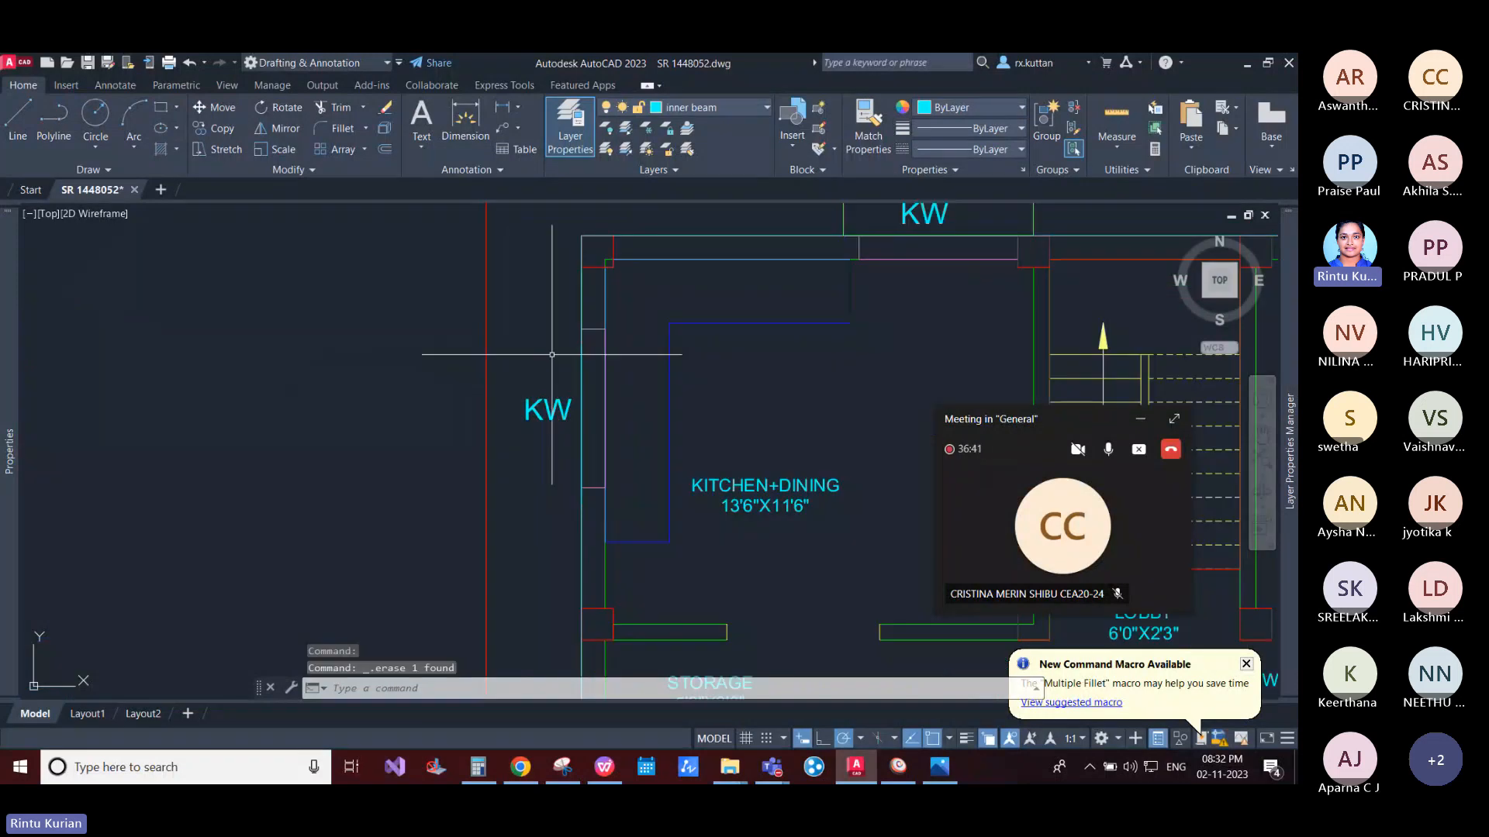
pyautogui.click(558, 322)
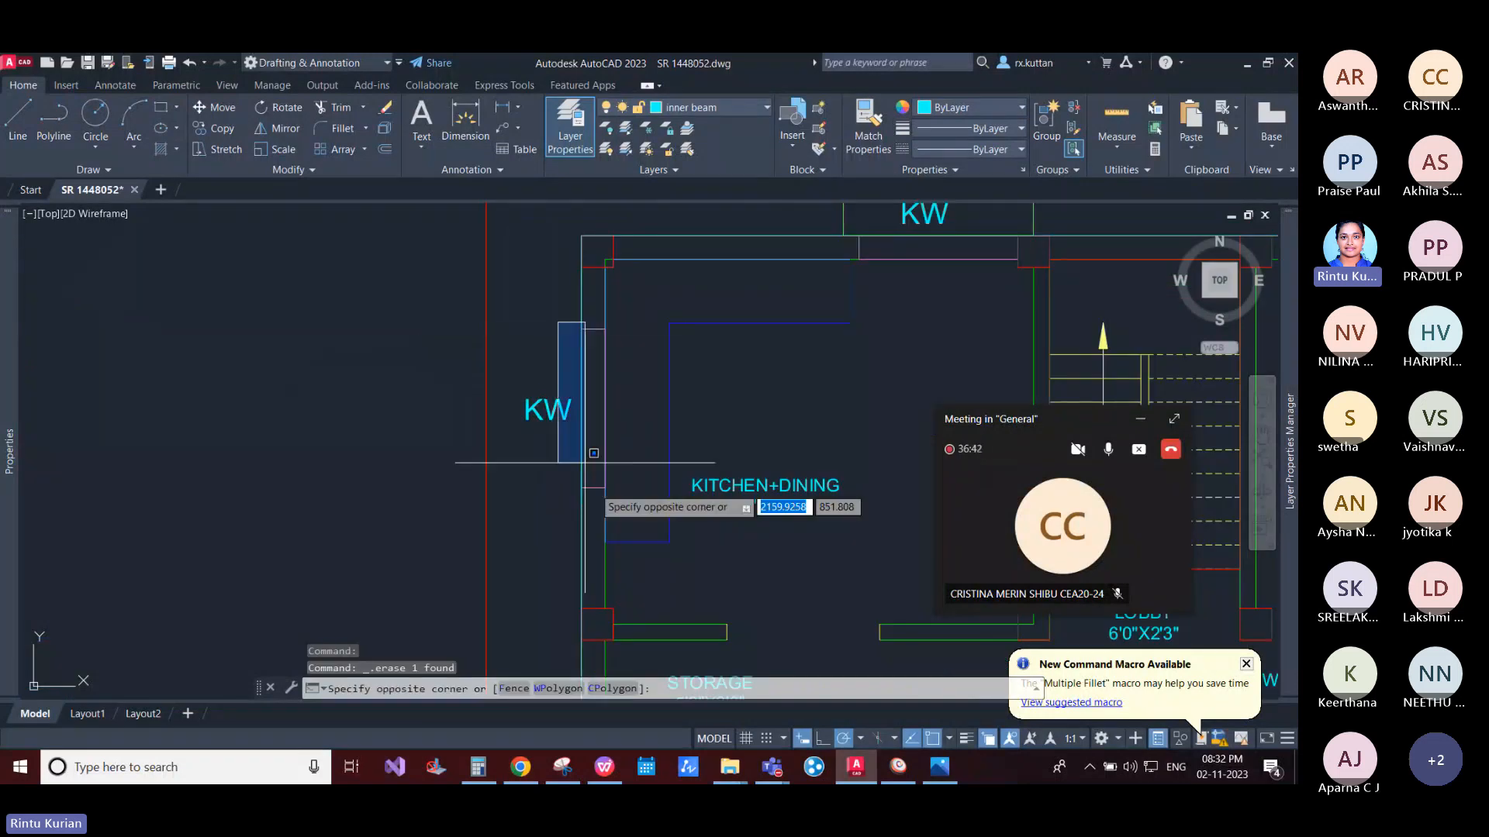
pyautogui.click(611, 548)
pyautogui.press('Delete')
# Step: Switch to the estimation program, remove the third sunshade row from the slab details, and close the dialog
pyautogui.click(899, 767)
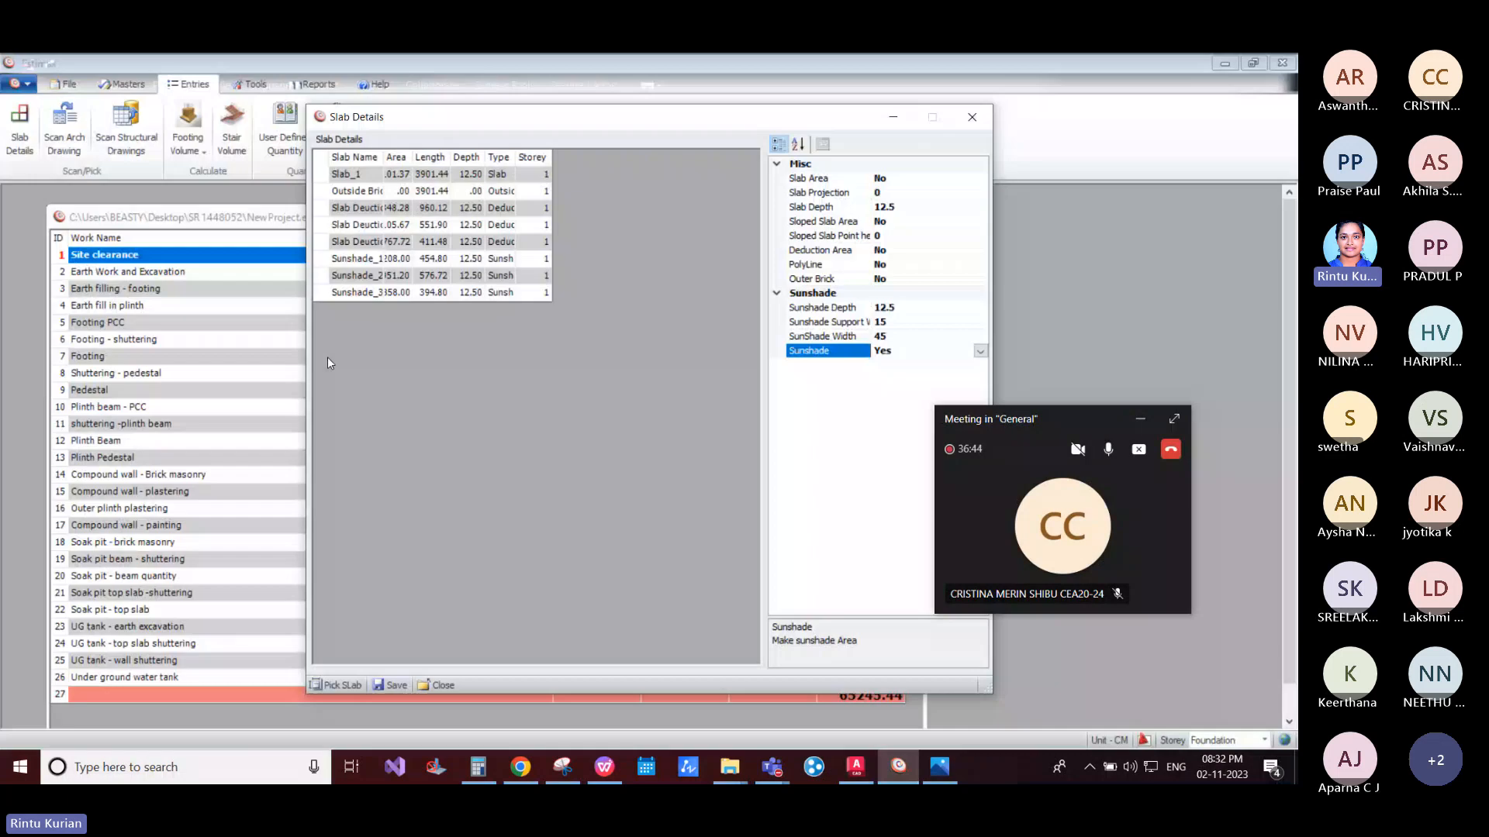
pyautogui.click(320, 294)
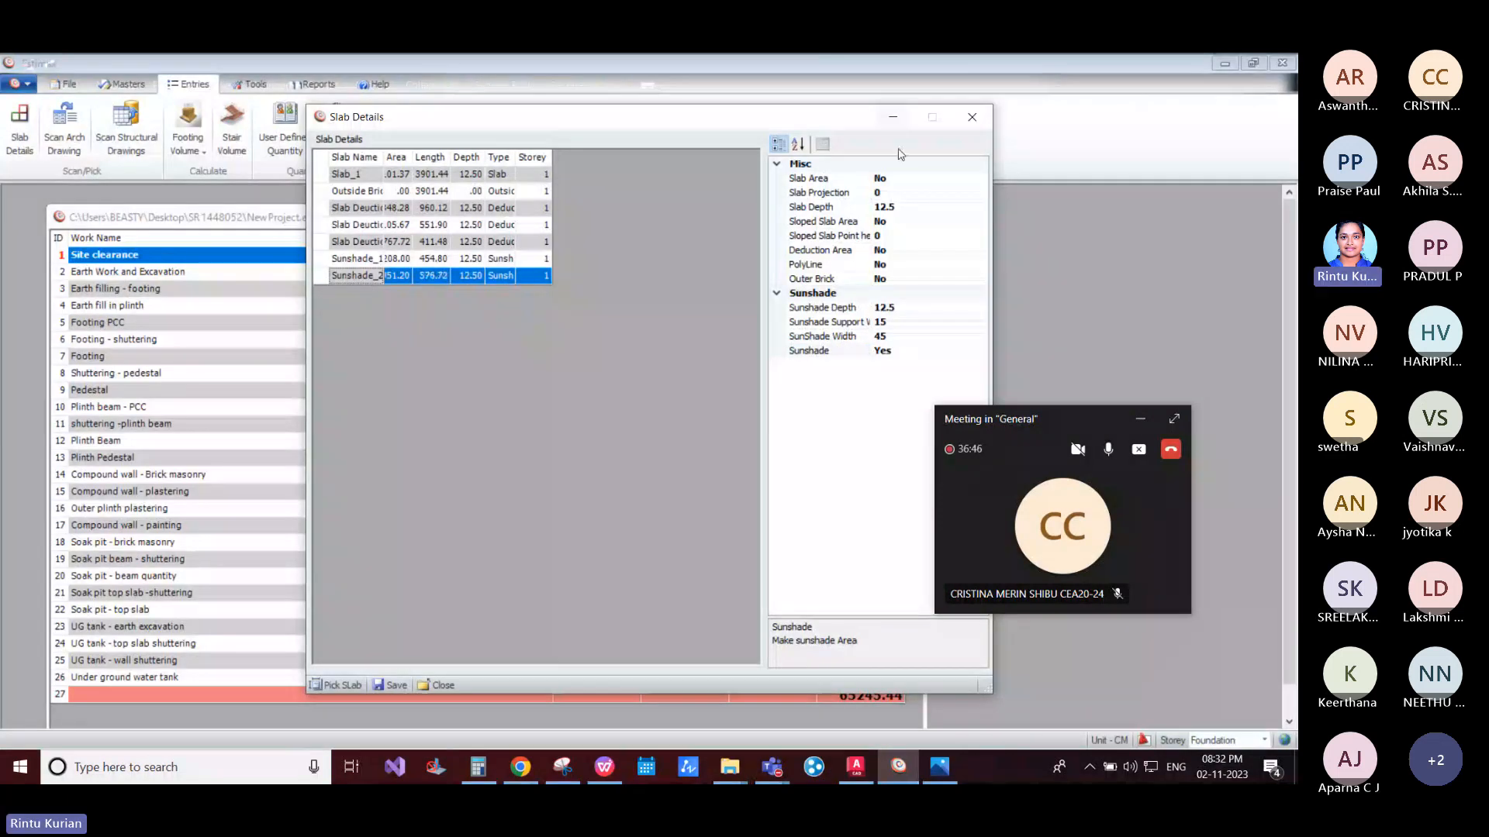
pyautogui.click(971, 117)
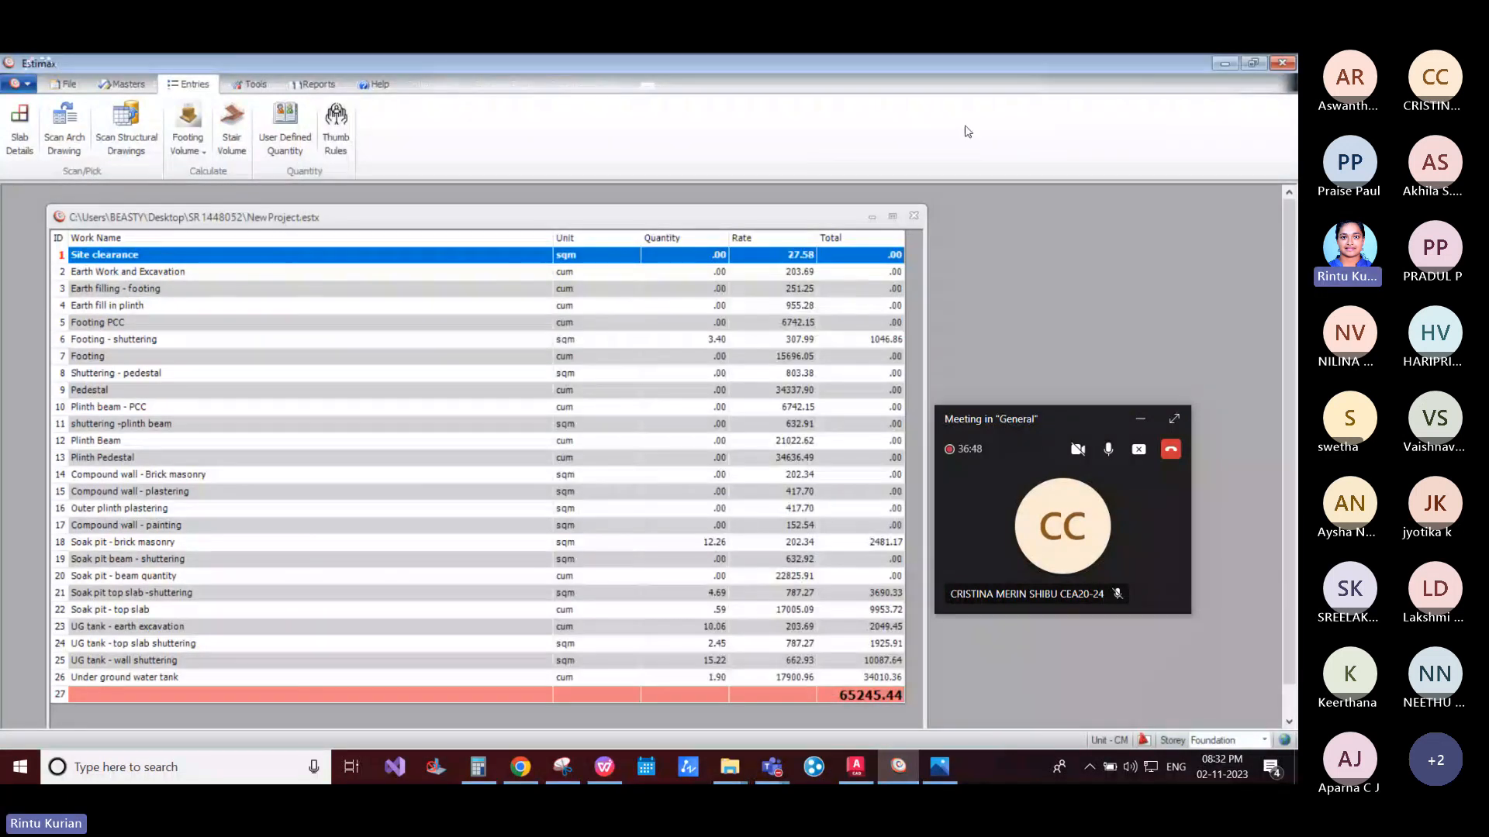
# Step: Create a sunshade at the KW window in the kitchen's side wall by picking its two ends in AutoCAD from the slab details
pyautogui.click(20, 124)
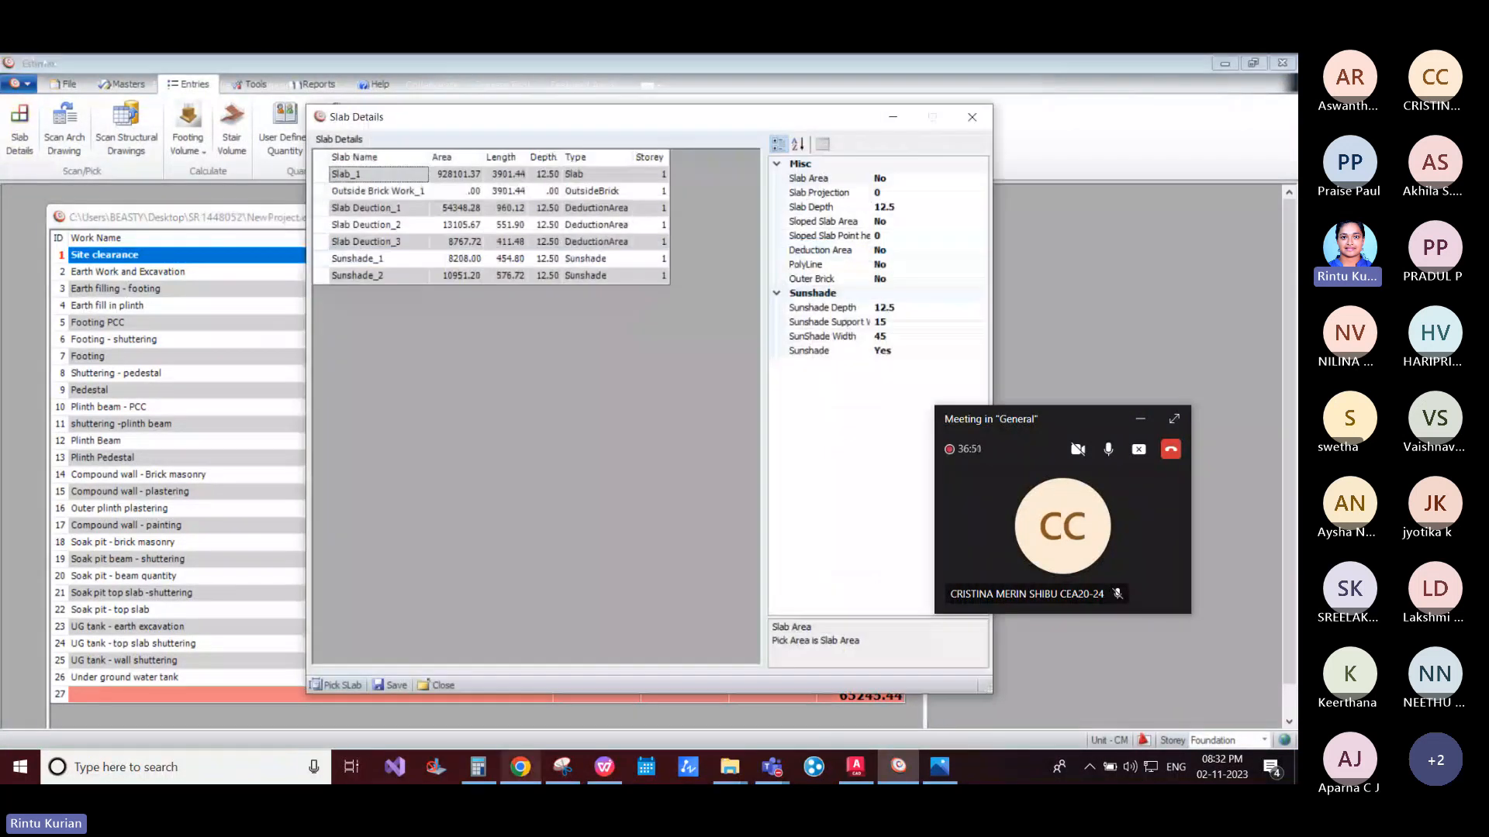
pyautogui.click(344, 686)
pyautogui.click(855, 767)
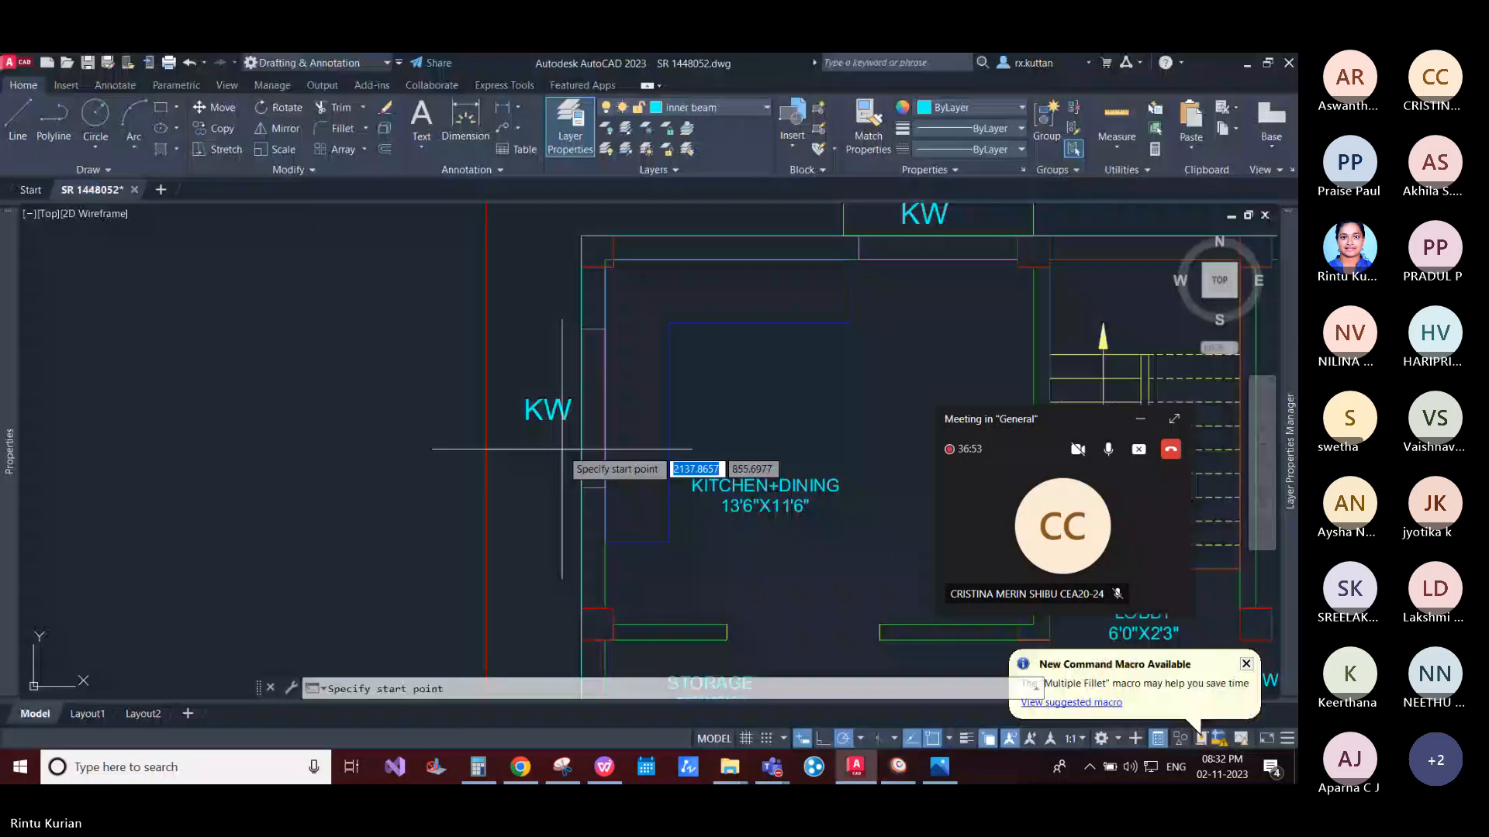
pyautogui.click(581, 487)
pyautogui.click(582, 329)
pyautogui.press('Return')
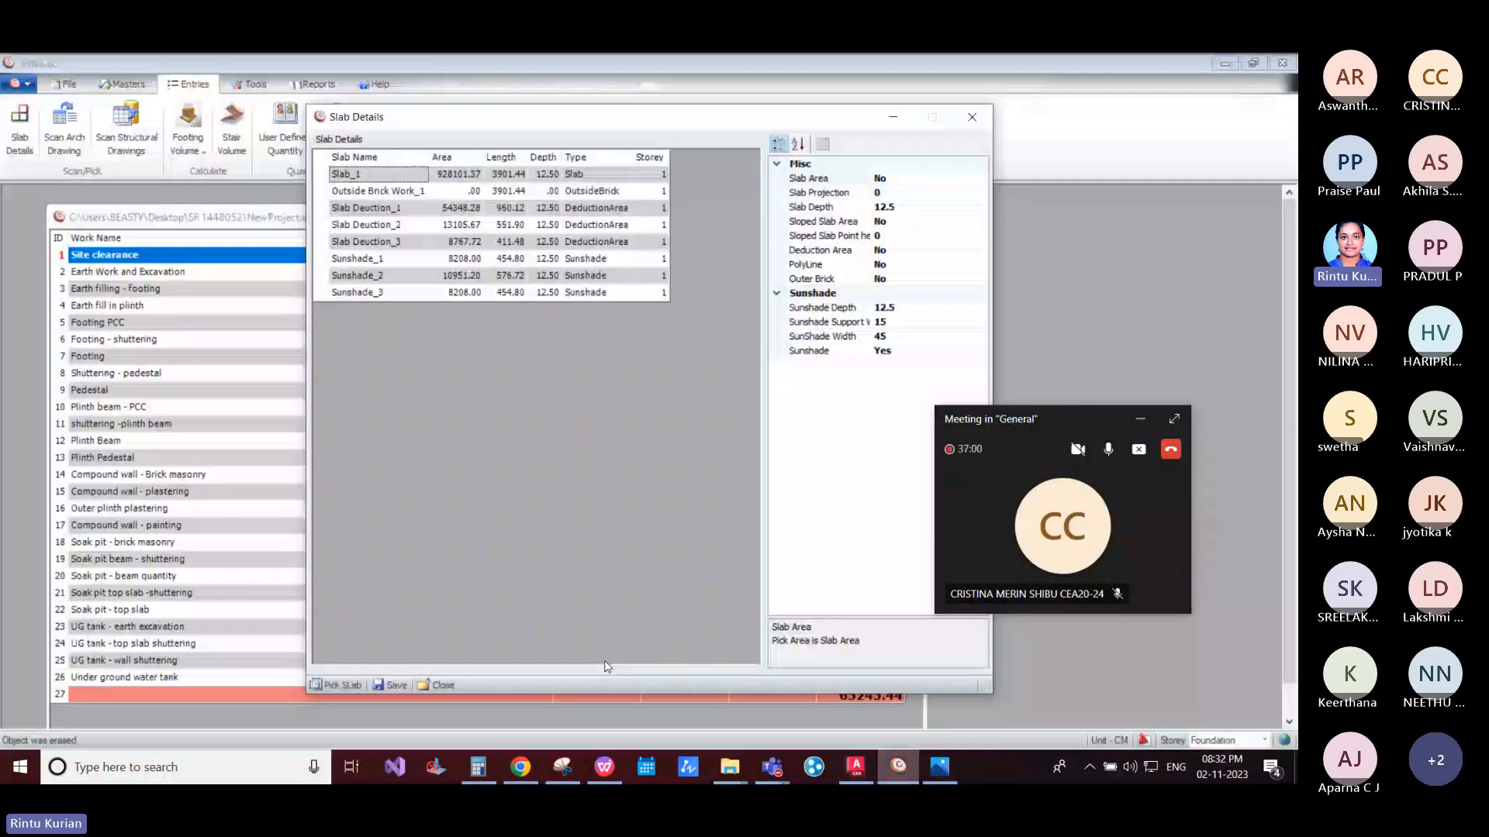
# Step: Save the slab details and close the dialog
pyautogui.click(391, 685)
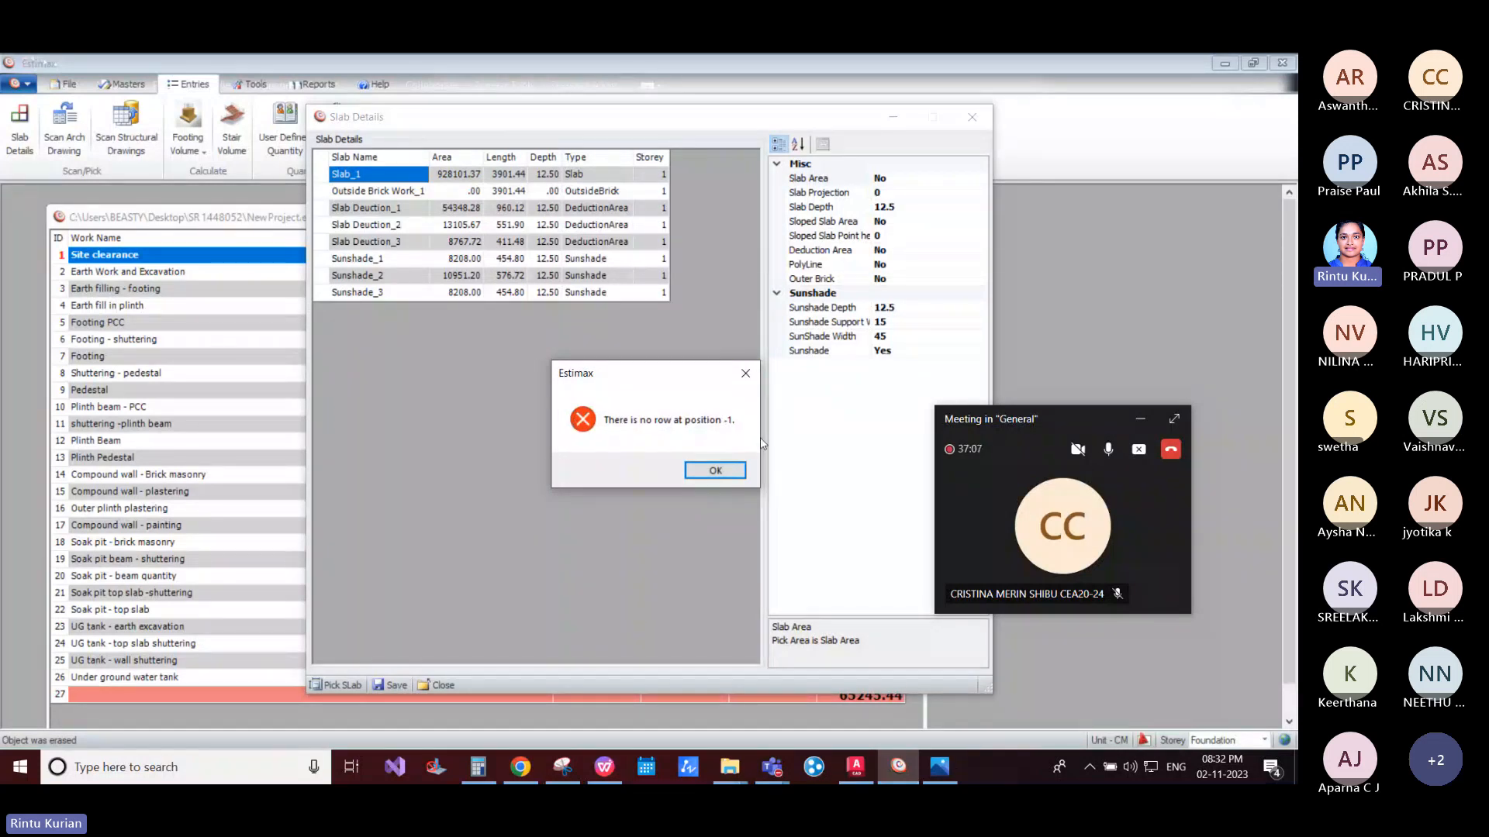
pyautogui.click(714, 470)
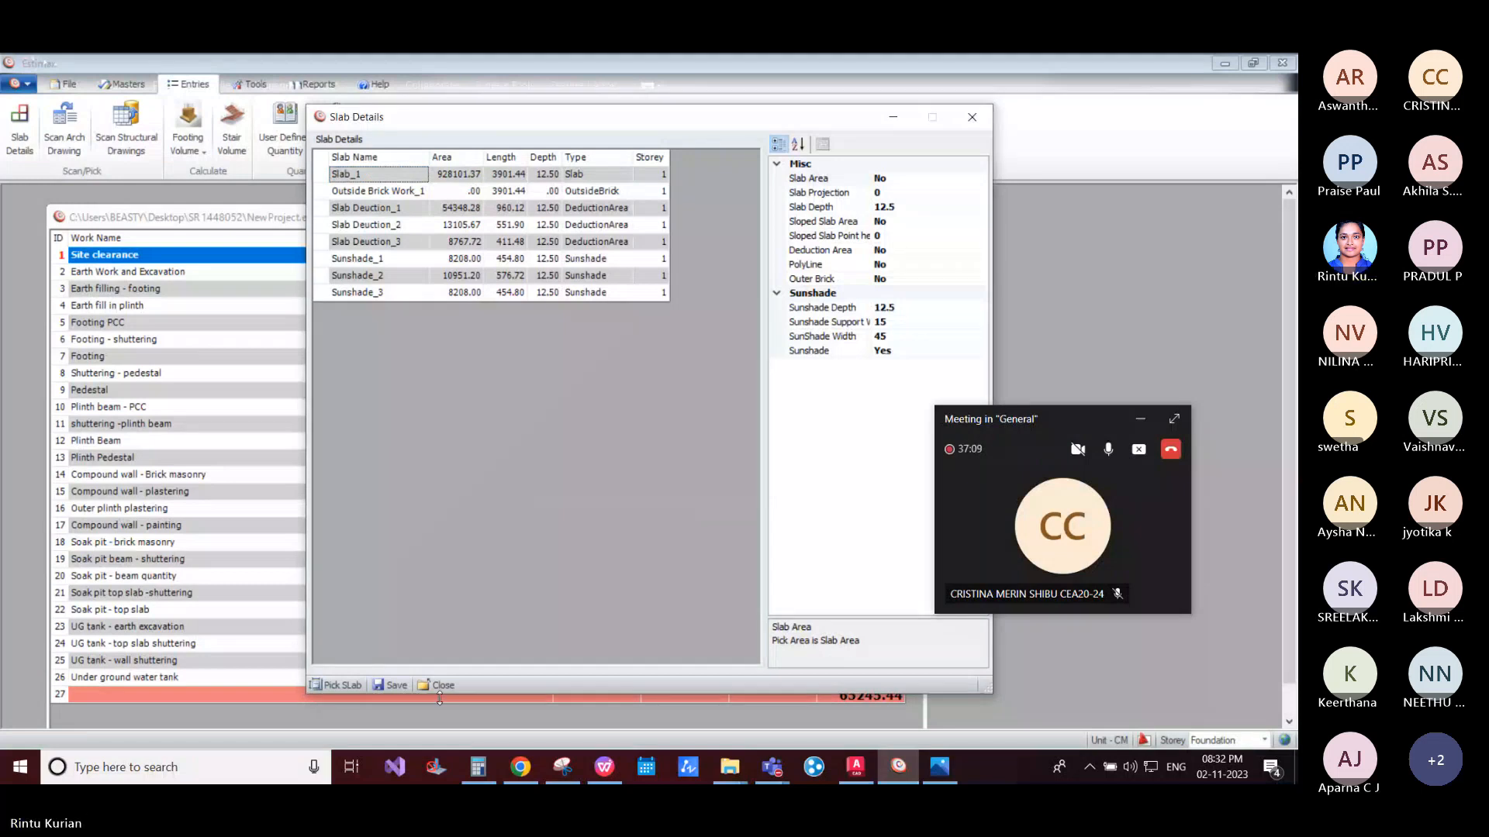
pyautogui.click(439, 687)
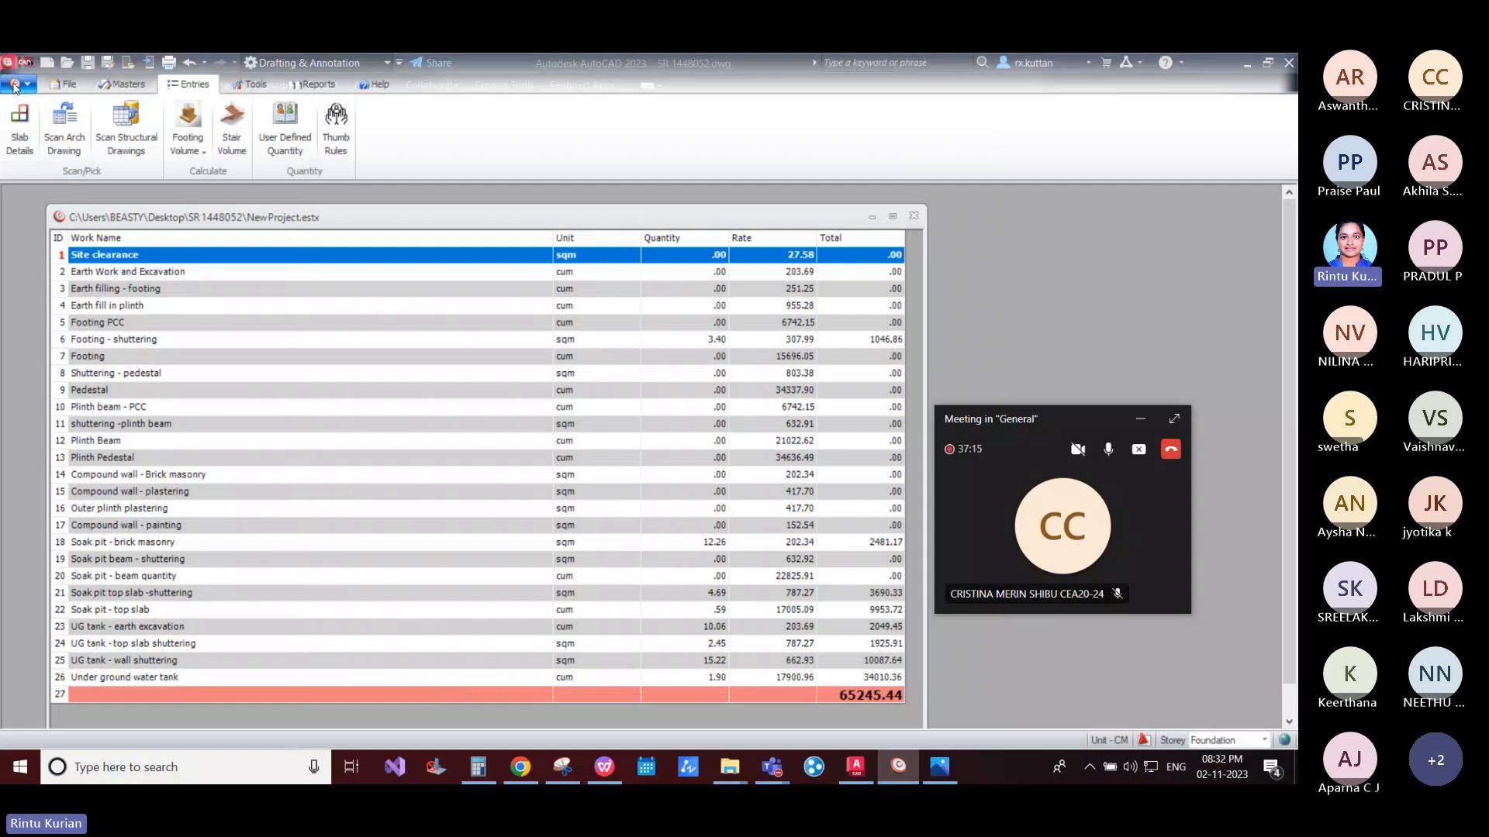
# Step: Reopen the slab details, delete all the rows in the list, and close the dialog
pyautogui.click(20, 124)
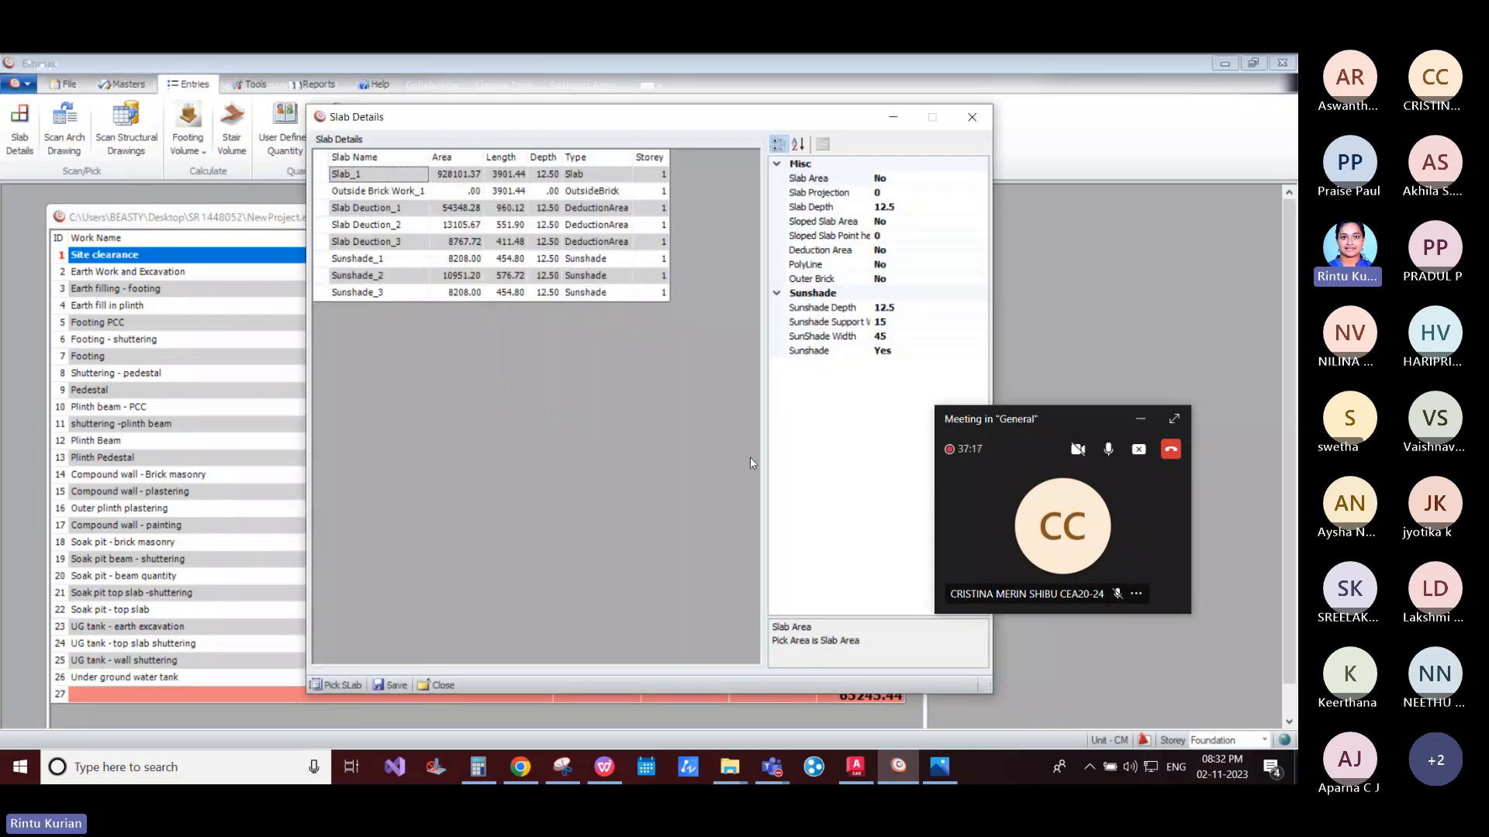
pyautogui.click(320, 163)
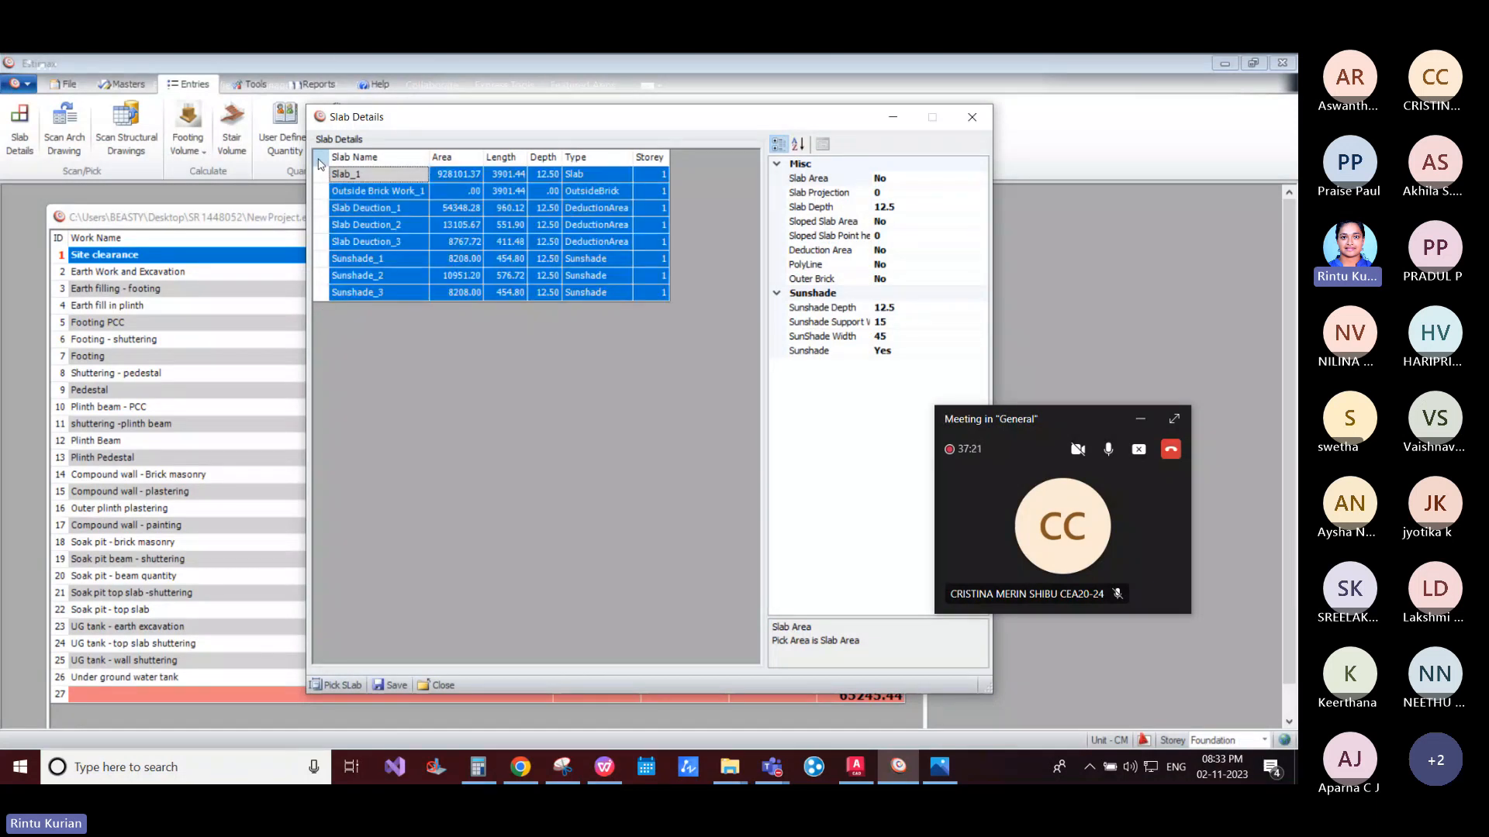
pyautogui.press('Delete')
pyautogui.click(973, 118)
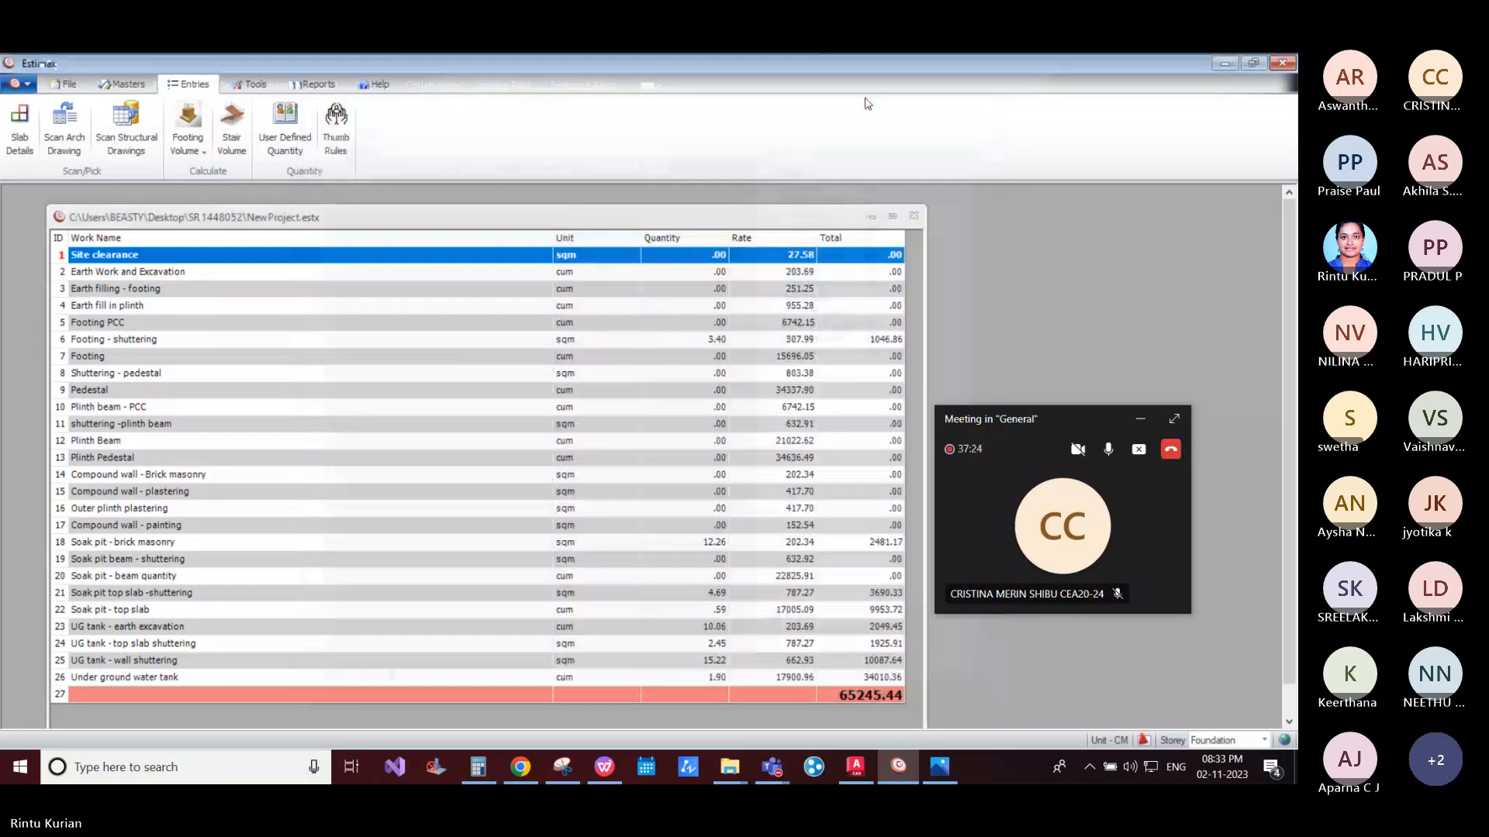
pyautogui.click(72, 144)
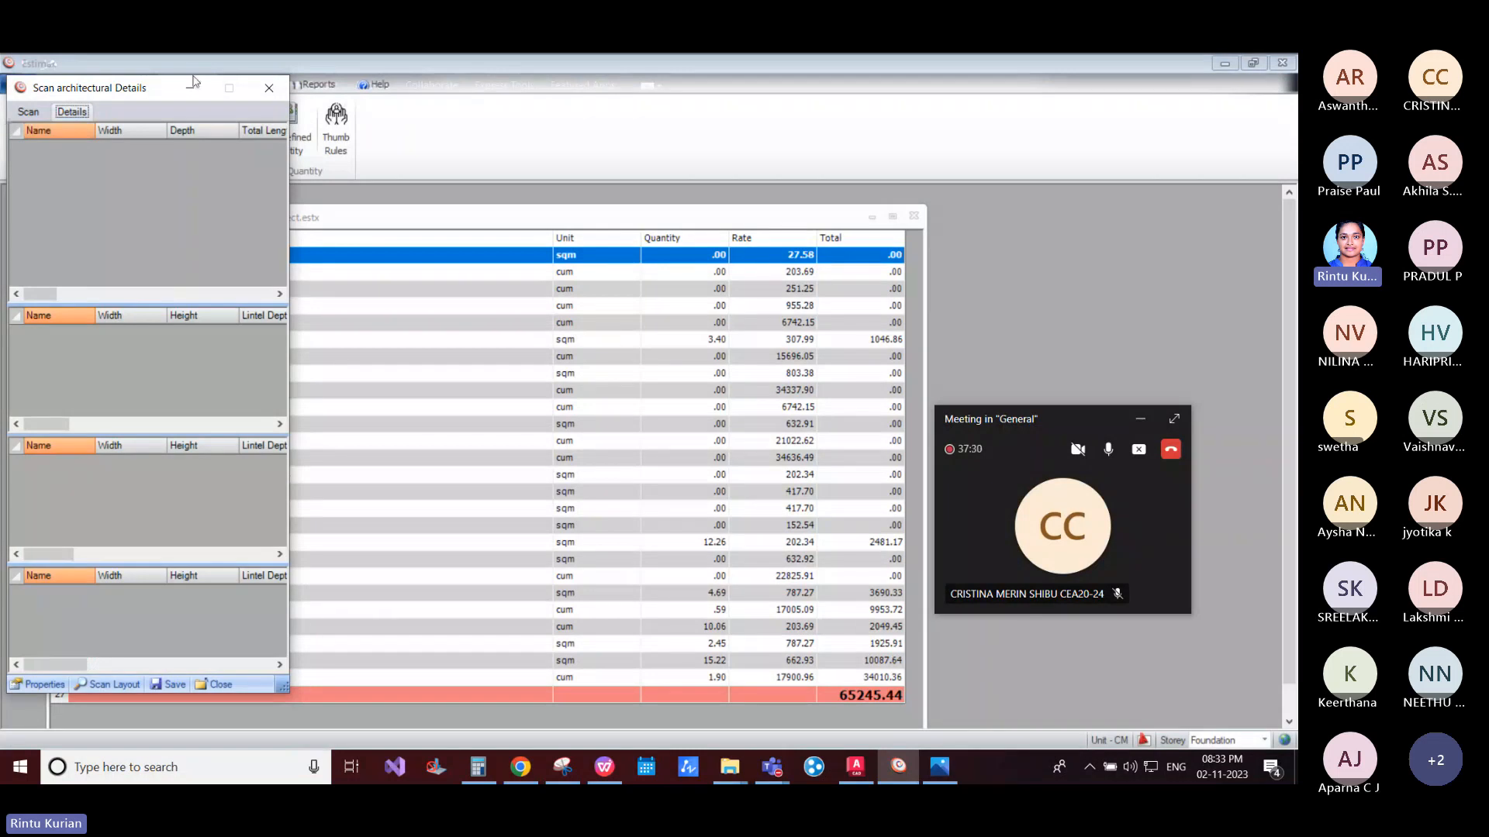
pyautogui.click(269, 88)
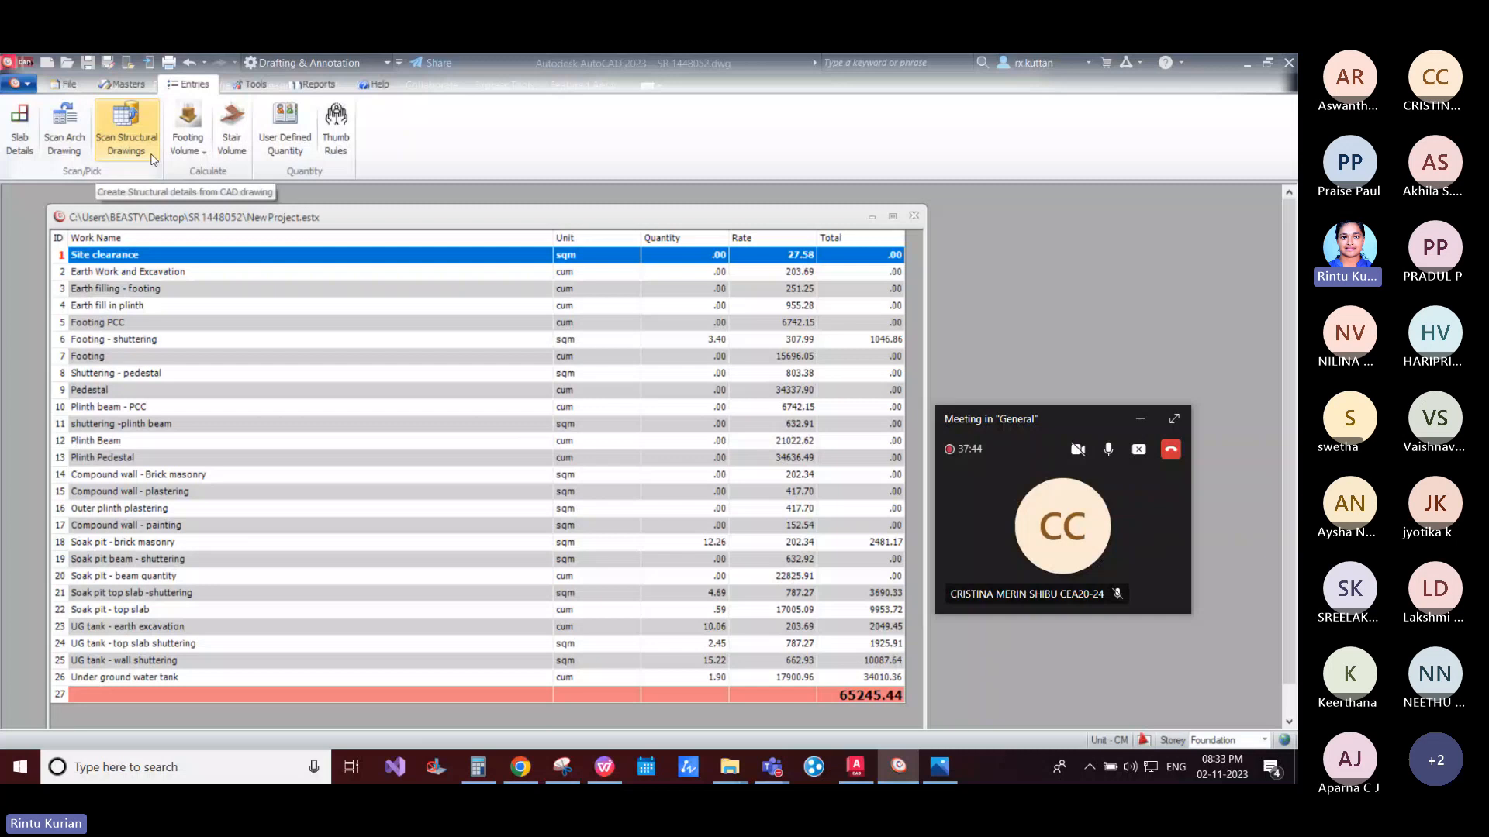
# Step: Start the structural drawing scan, show its properties, and open the beam layers list in the string editor
pyautogui.click(153, 160)
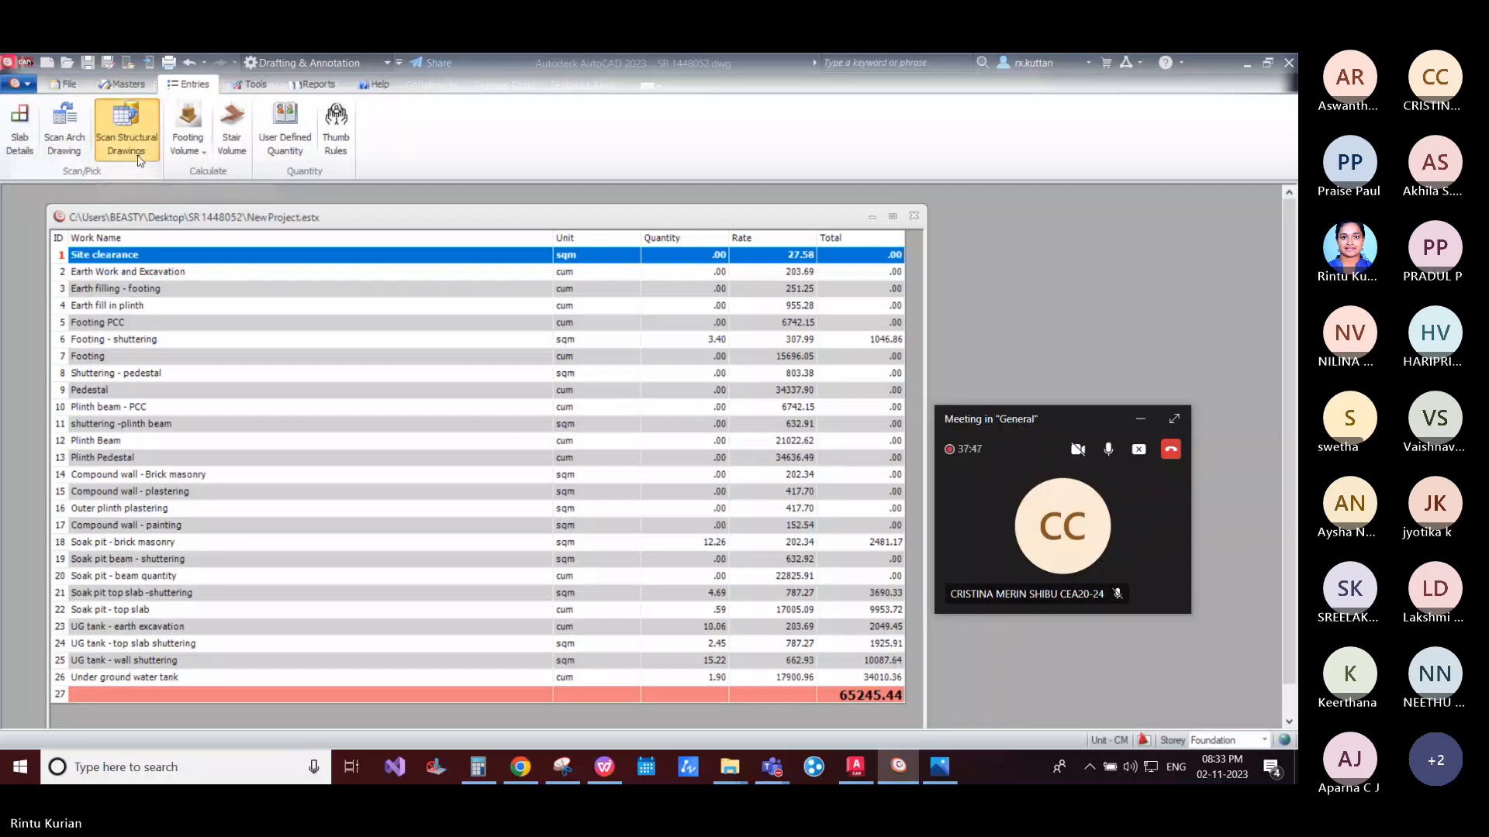
pyautogui.click(37, 686)
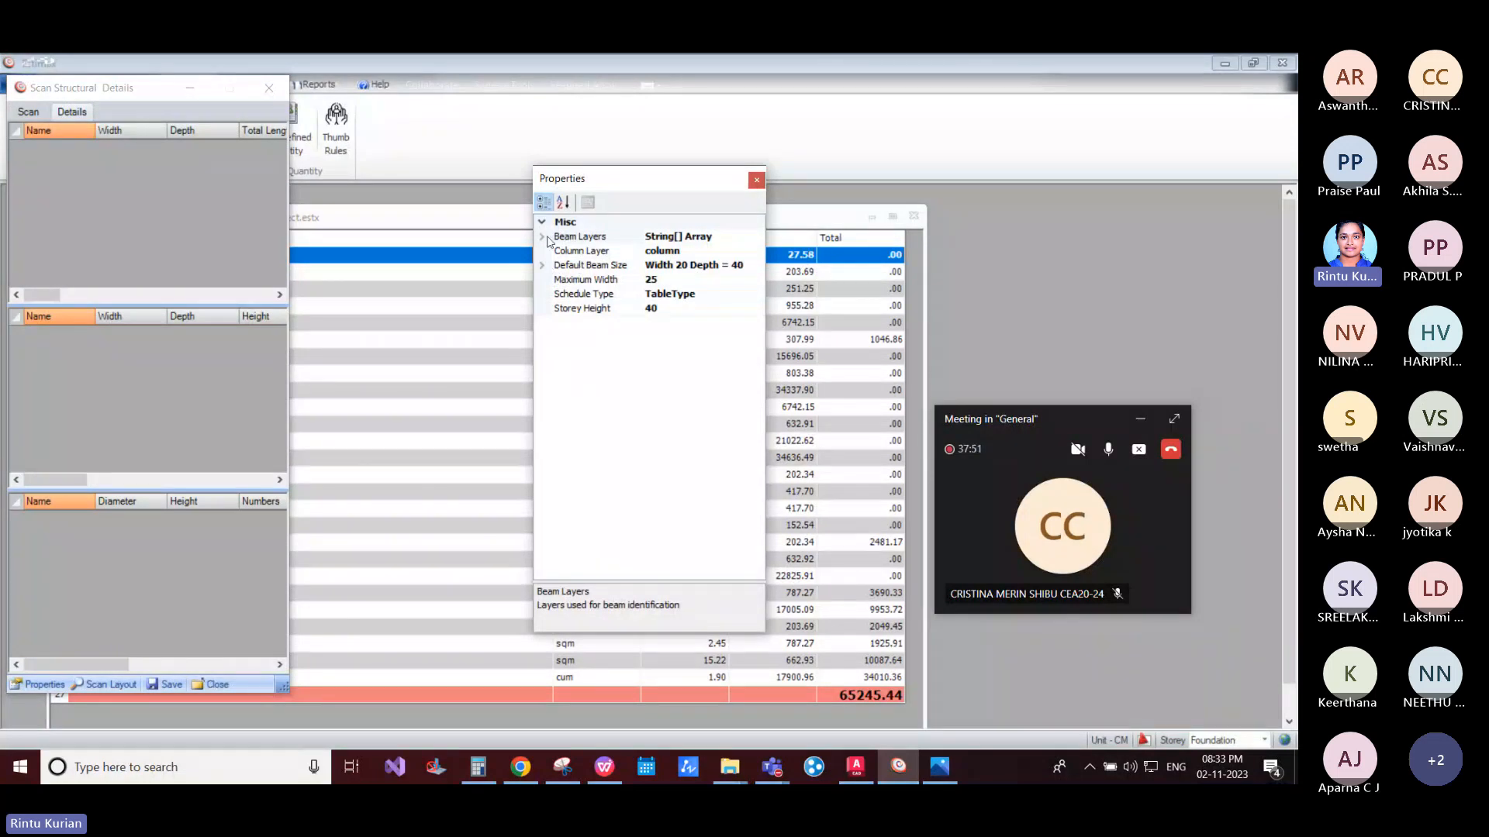
pyautogui.click(543, 237)
pyautogui.click(757, 239)
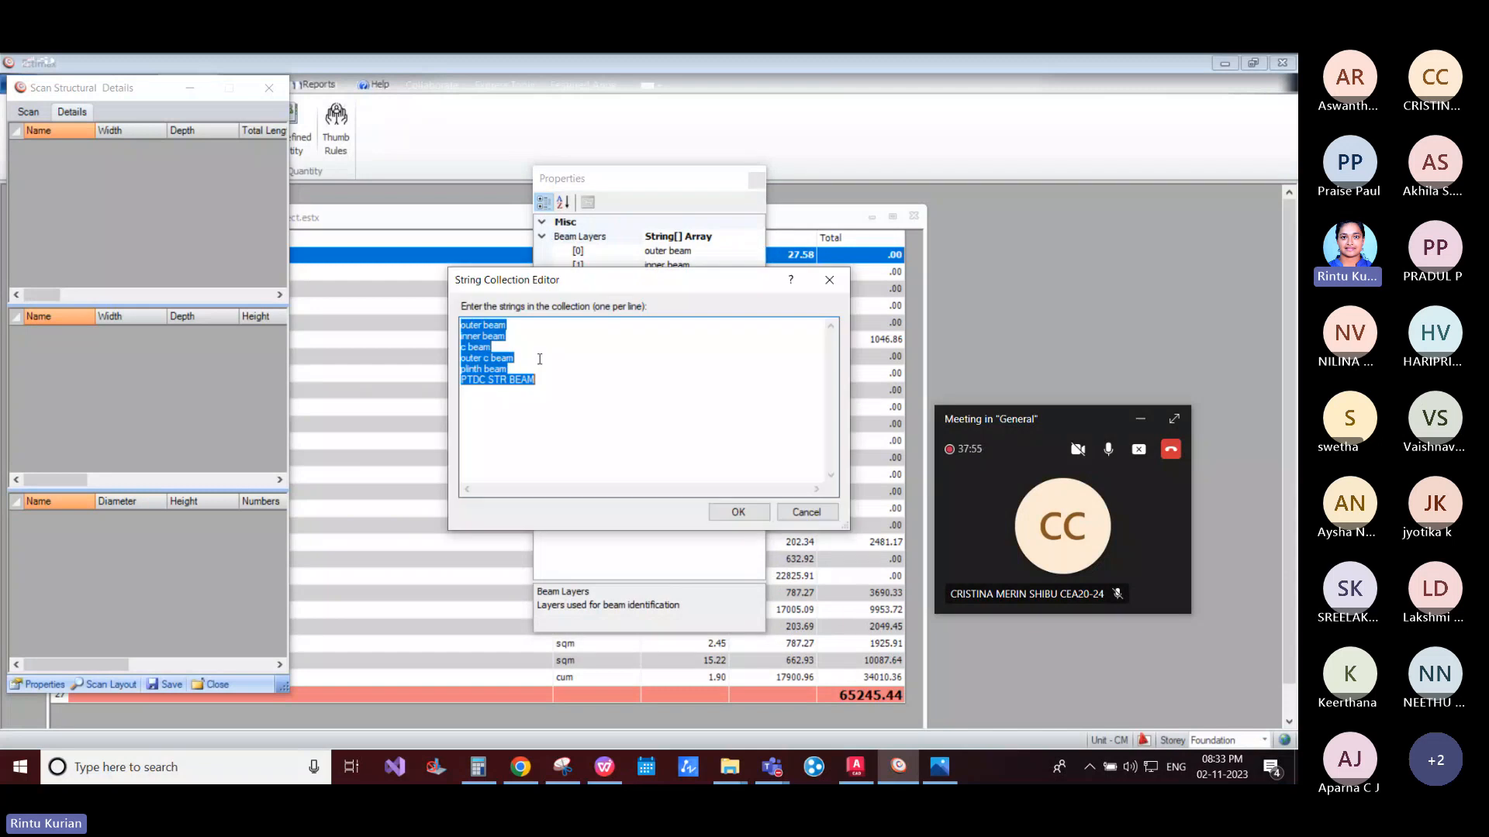
pyautogui.click(540, 359)
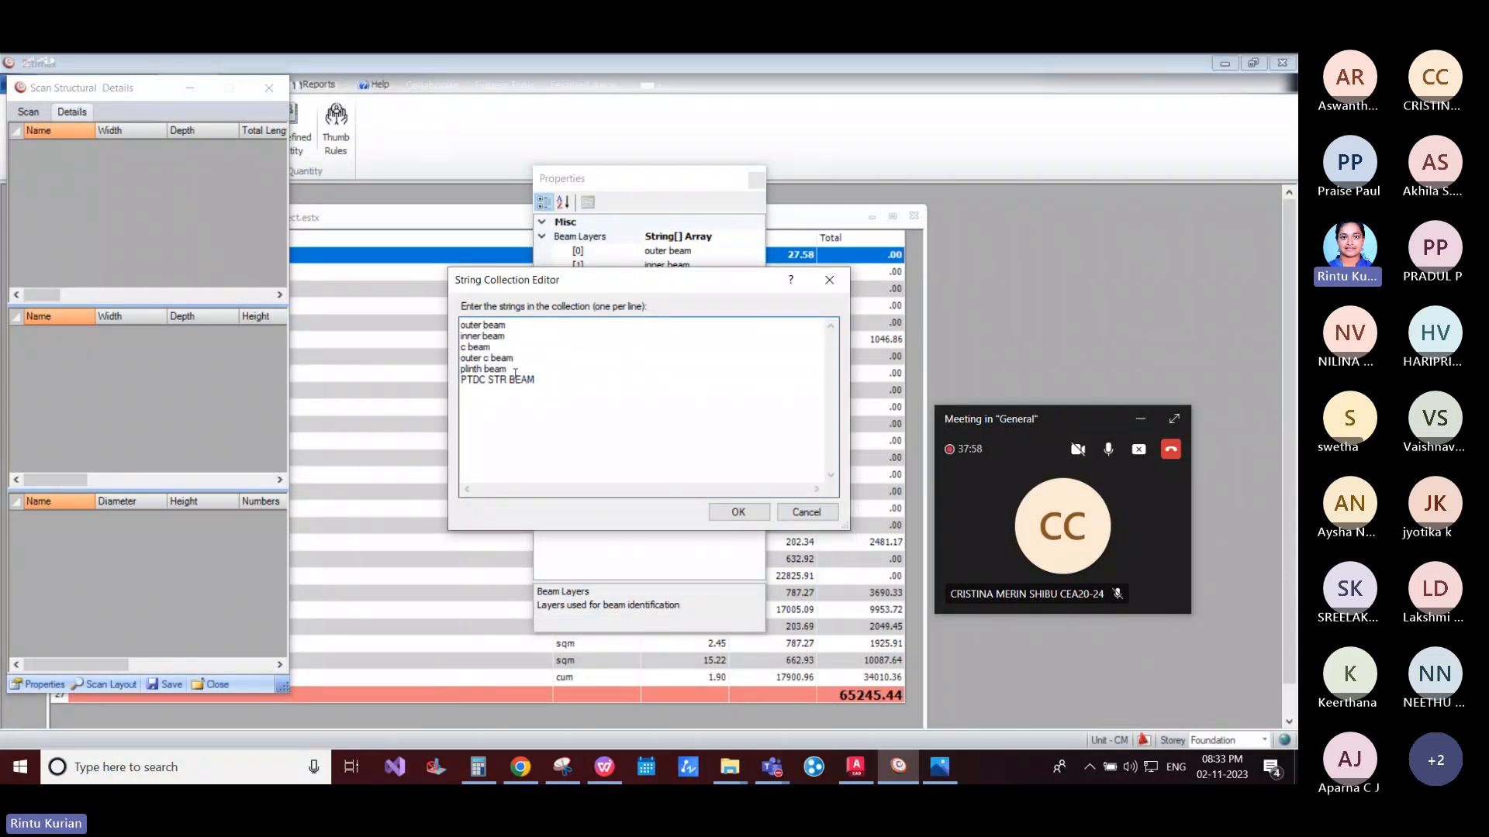
# Step: Look at the AutoCAD plan in a reduced window, recheck the beam layers list, and close its editor without changes
pyautogui.click(857, 771)
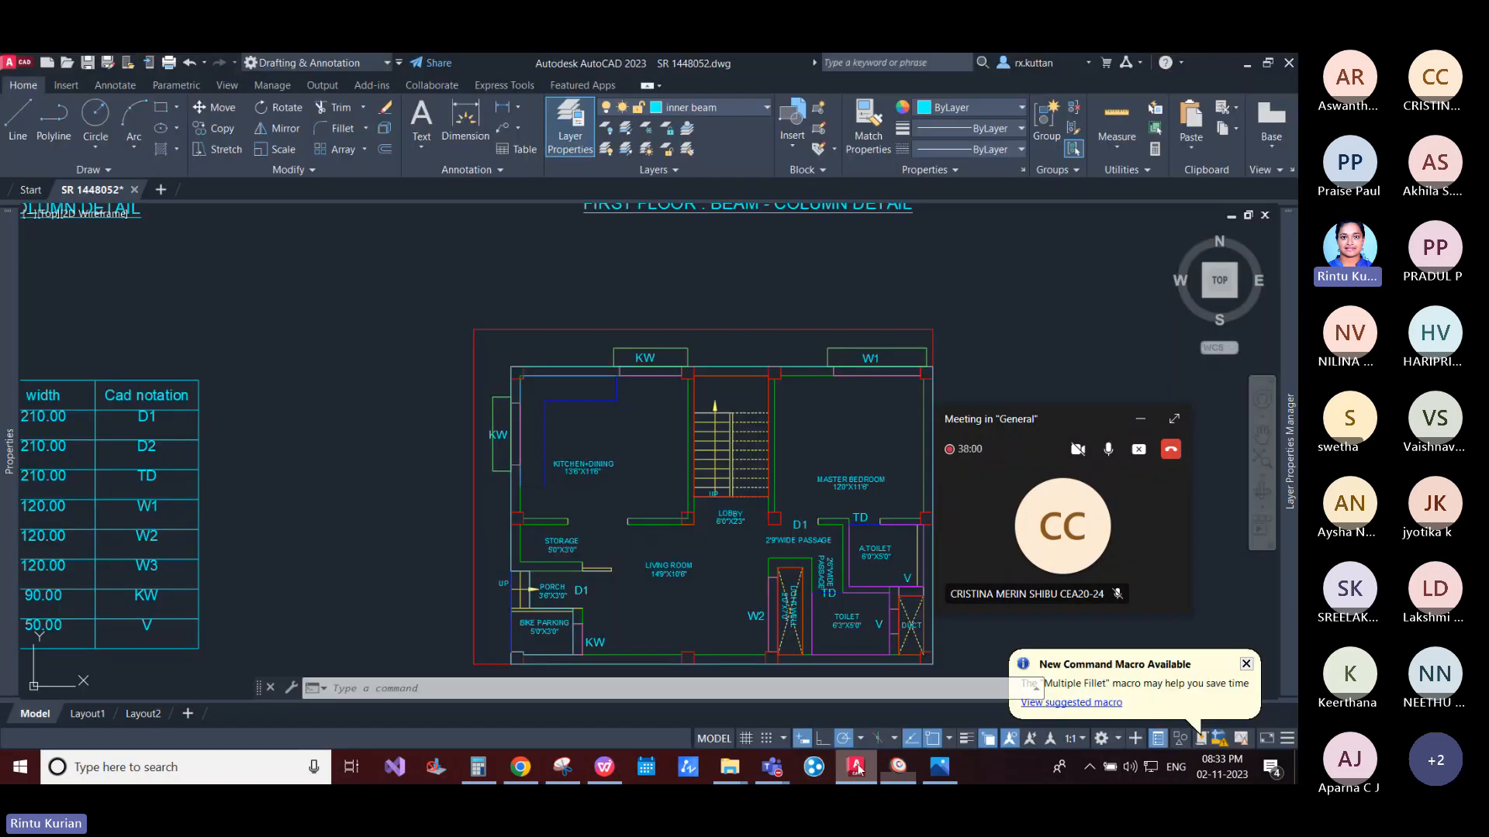
pyautogui.click(1248, 64)
pyautogui.click(832, 282)
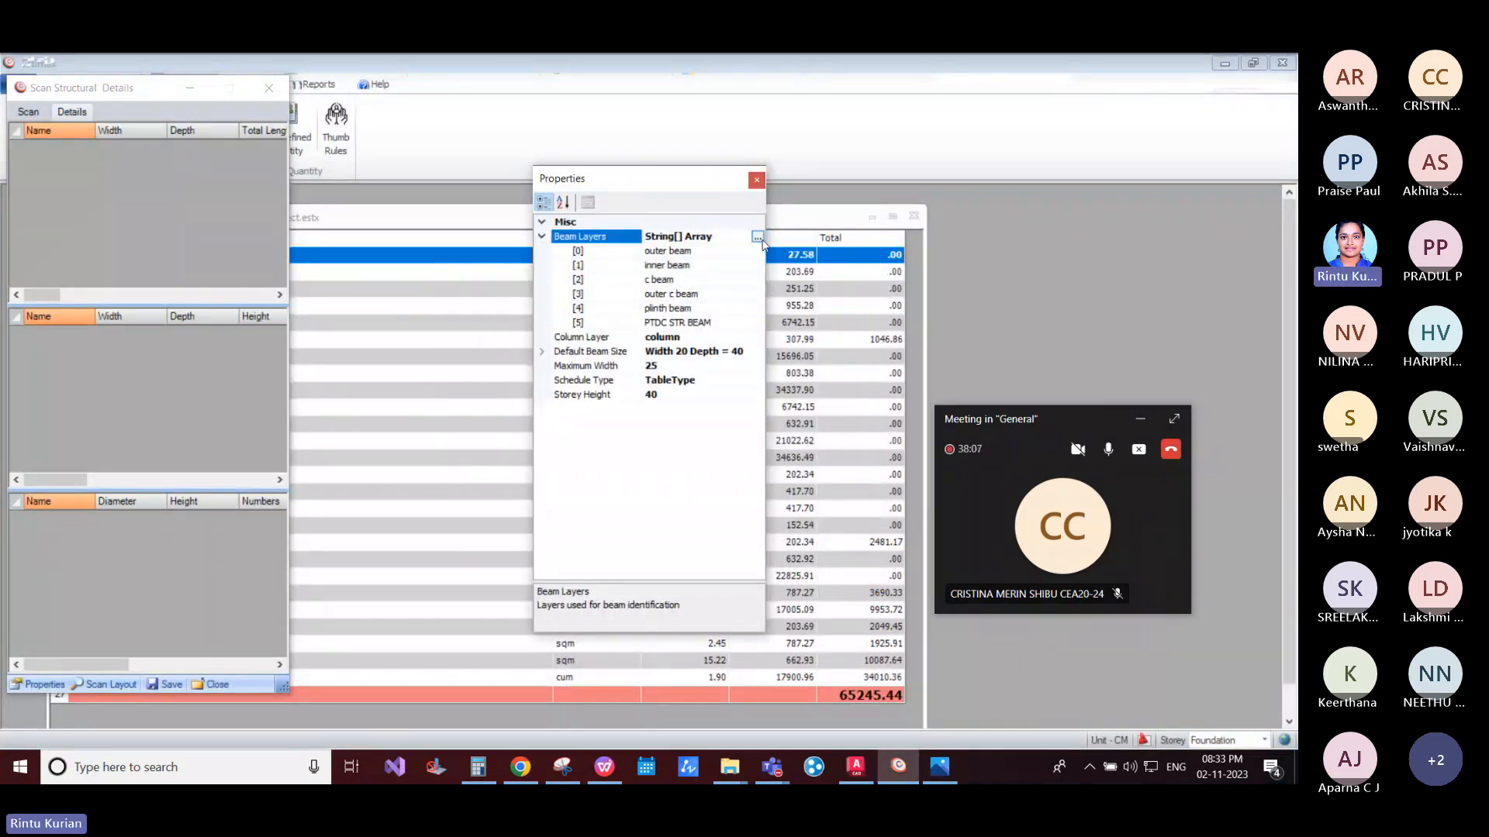
pyautogui.click(757, 237)
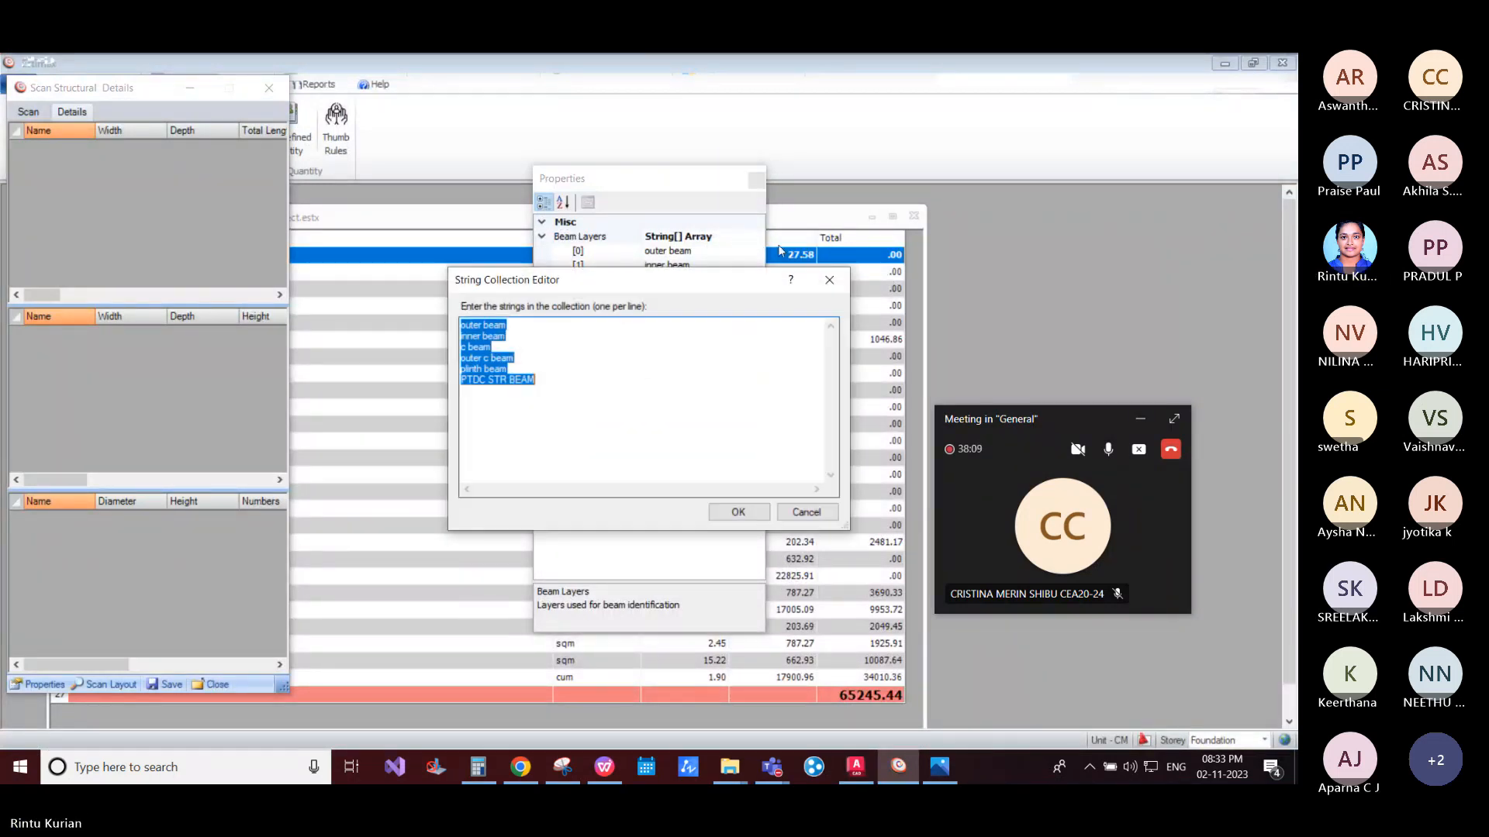
pyautogui.click(825, 279)
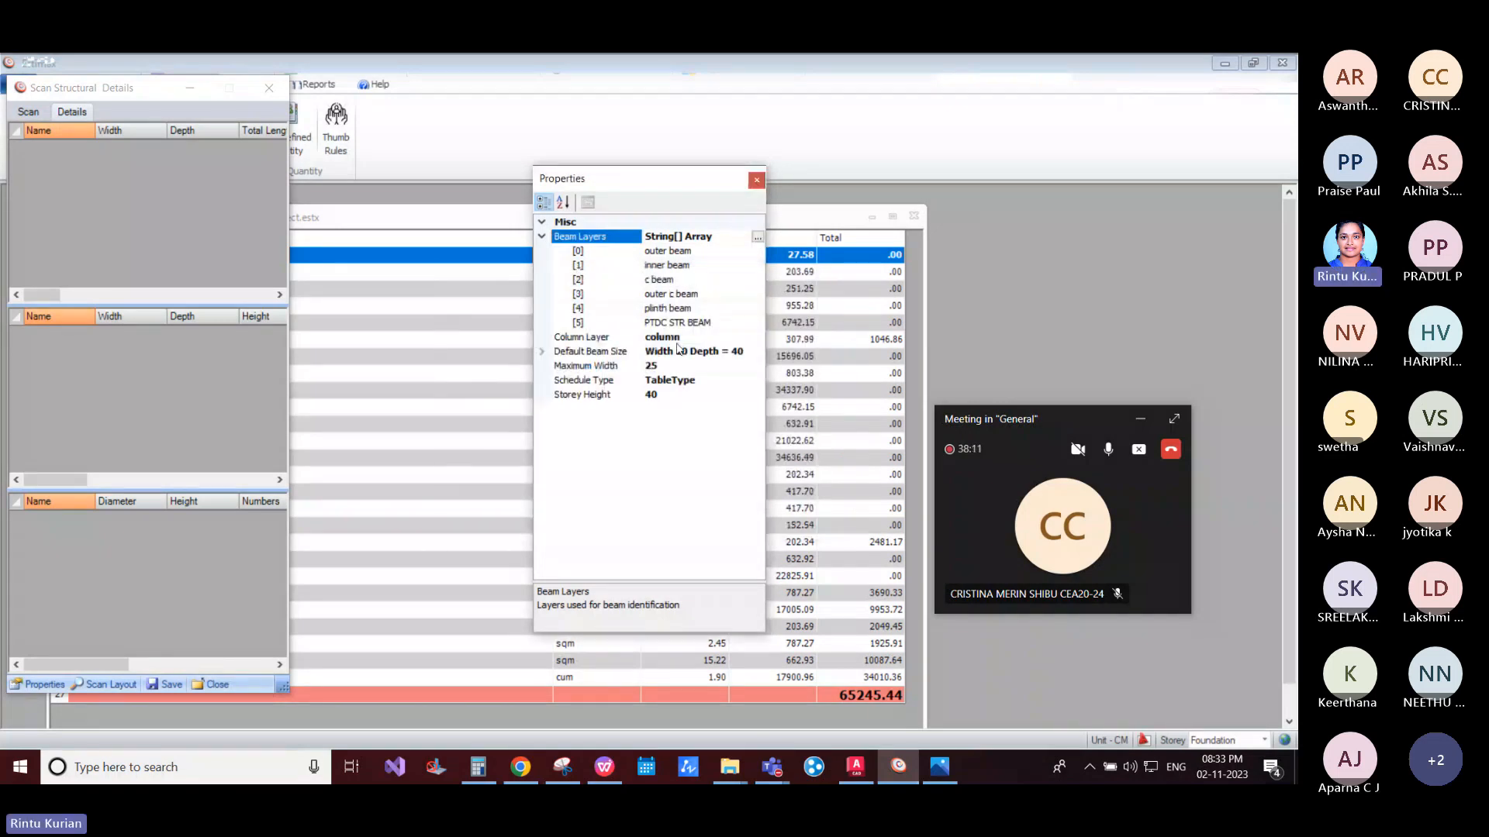
# Step: Set the structural scan's default beam size to depth 45 and width 23, and close the properties
pyautogui.click(638, 339)
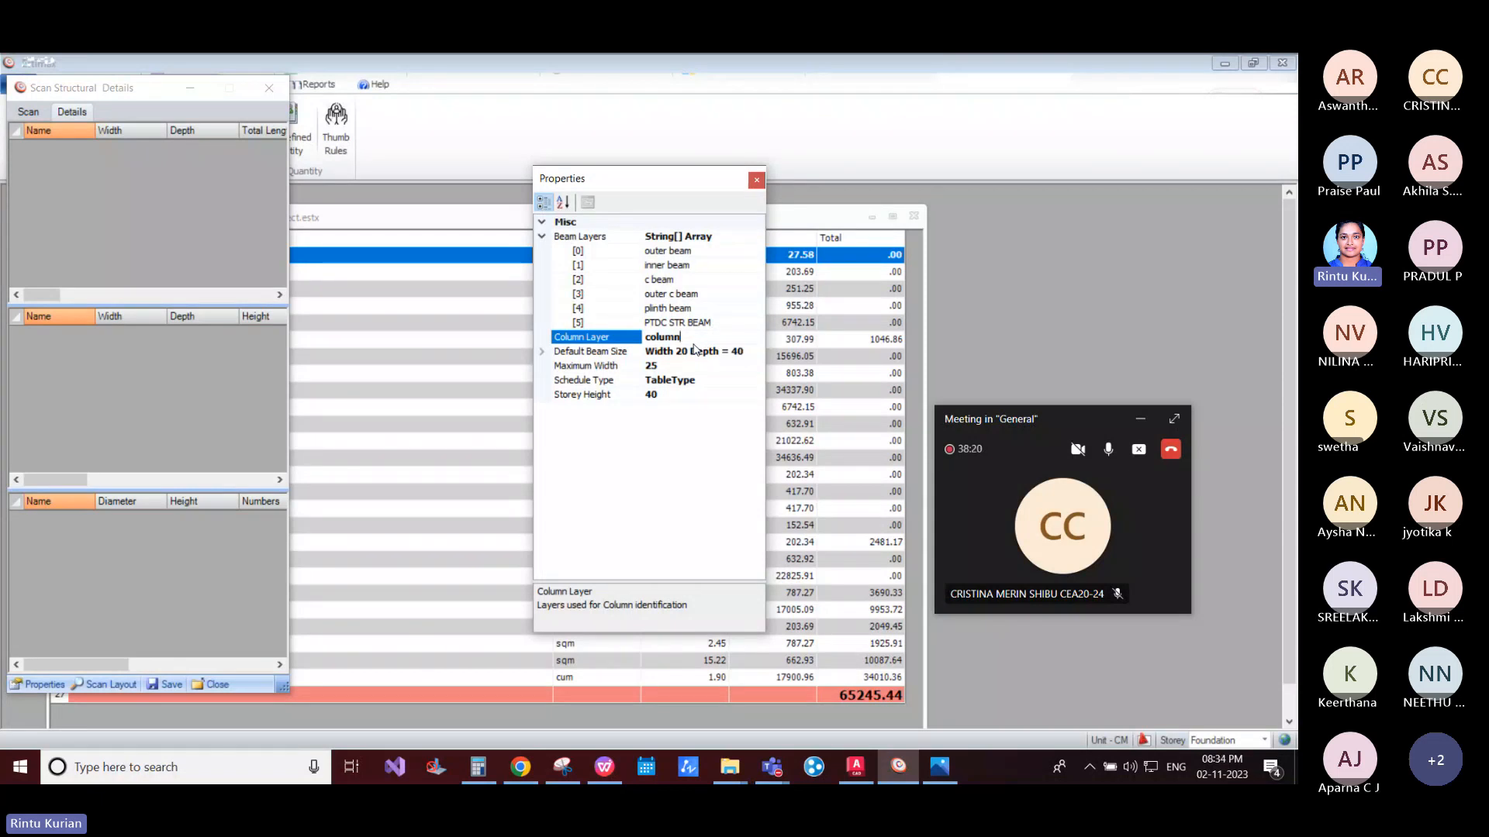
pyautogui.click(543, 352)
pyautogui.click(667, 369)
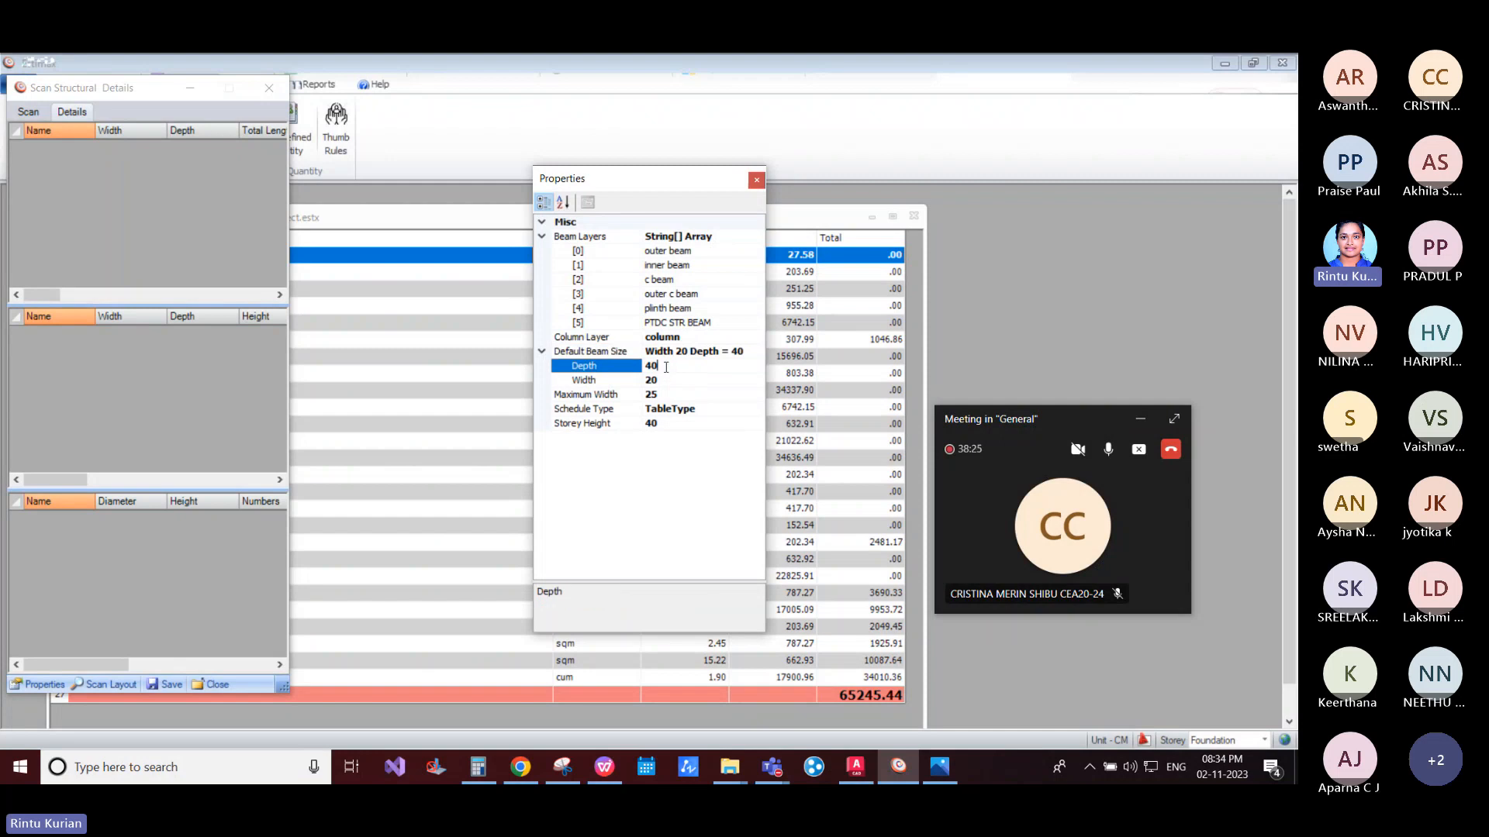
pyautogui.press('BackSpace')
pyautogui.write('5')
pyautogui.click(674, 378)
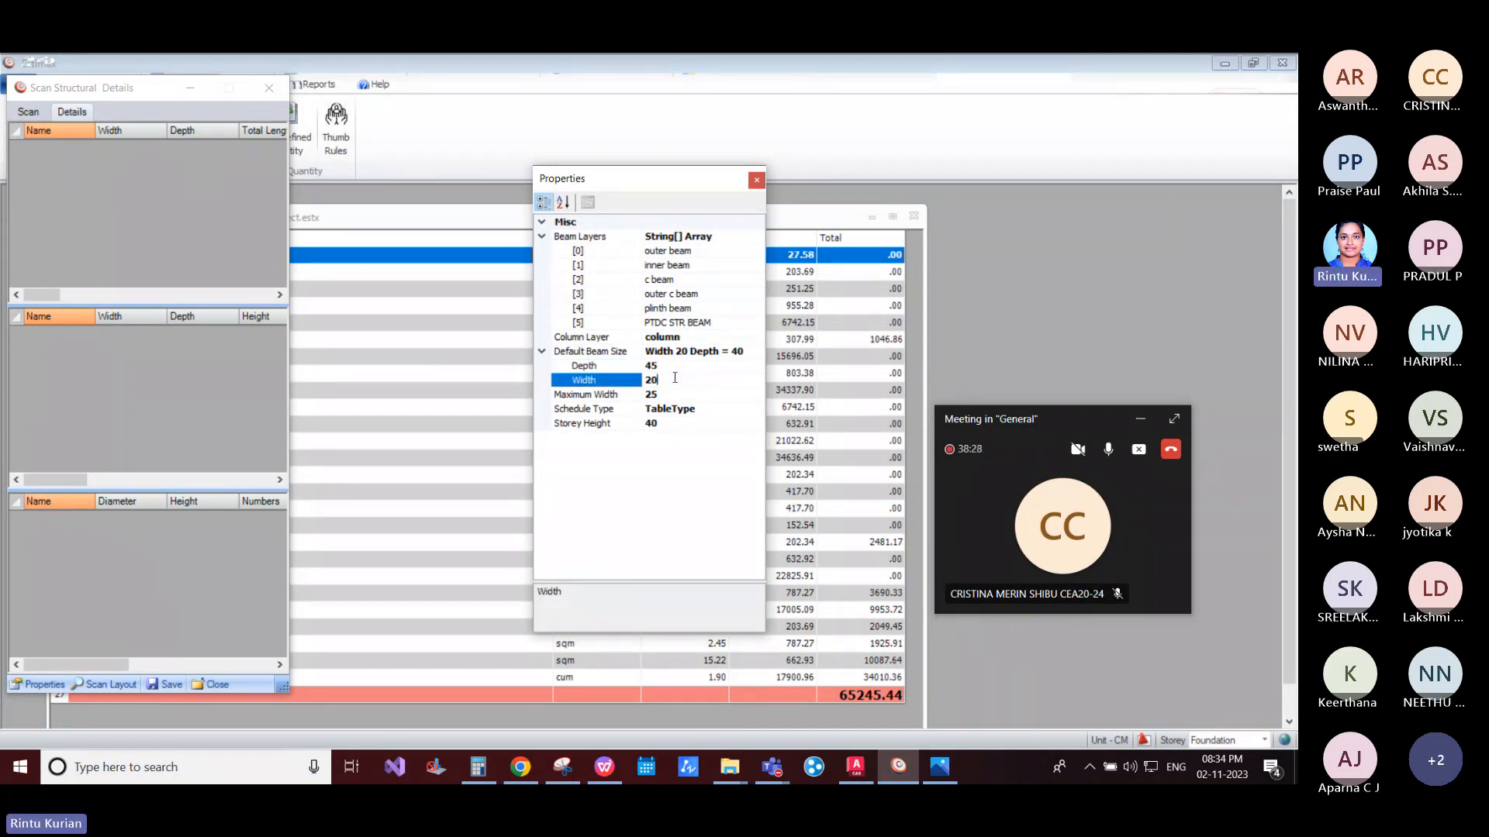
pyautogui.press('BackSpace')
pyautogui.write('3')
pyautogui.click(711, 349)
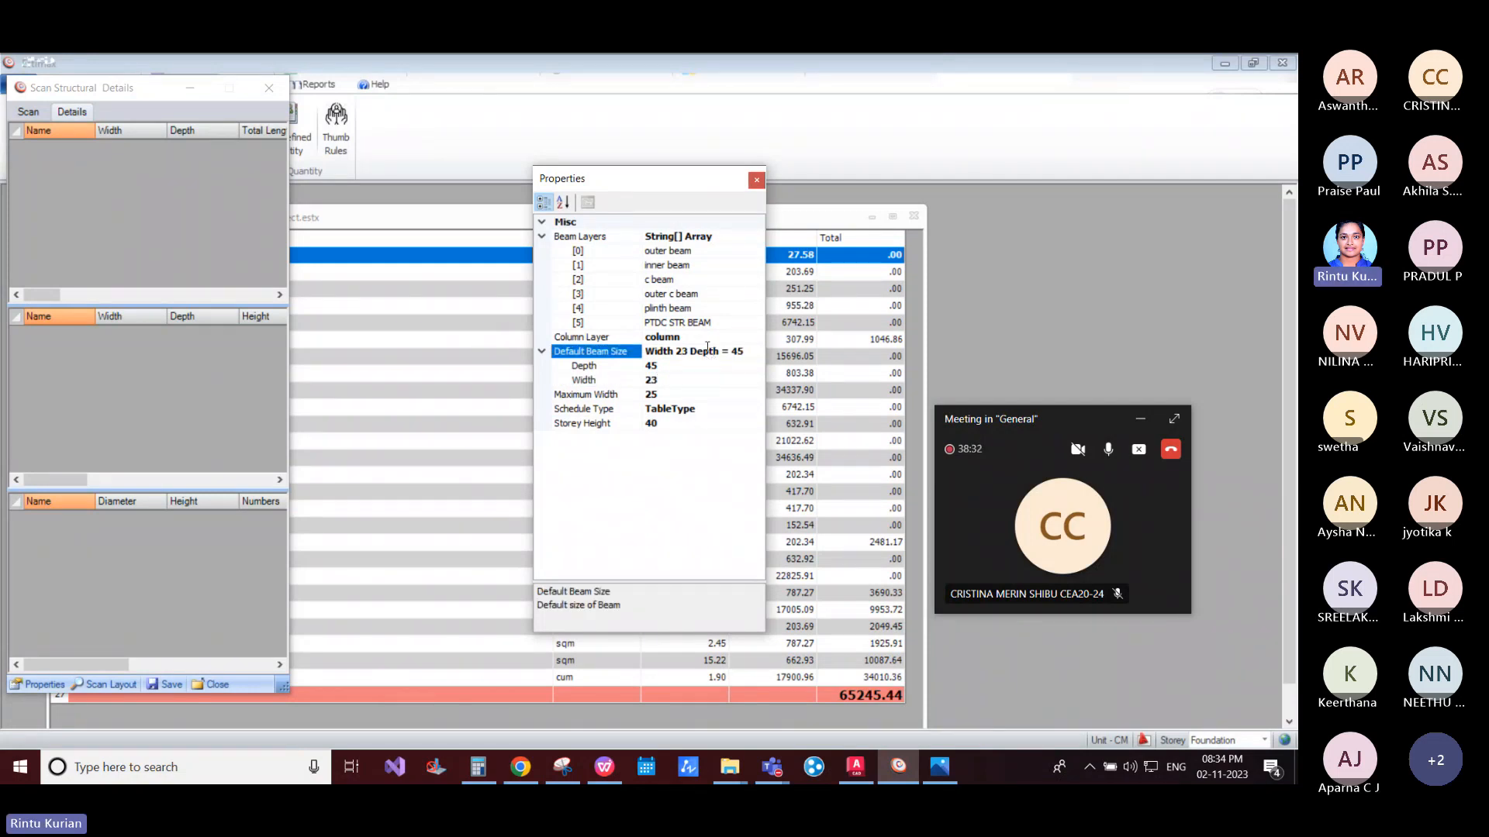
pyautogui.click(756, 180)
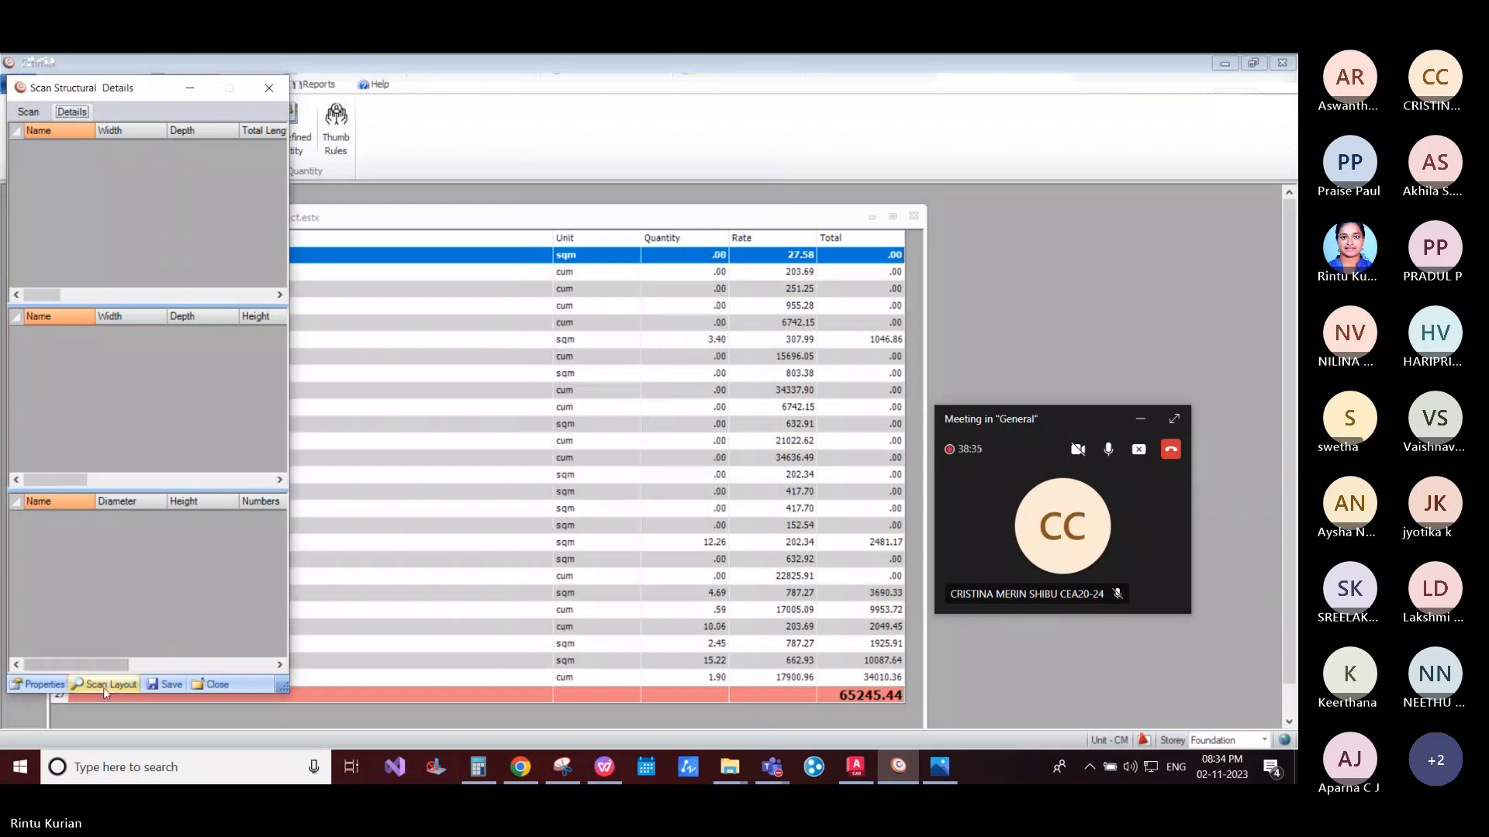
# Step: Reopen the structural scan's properties, set the storey height to 45, and close them
pyautogui.click(39, 684)
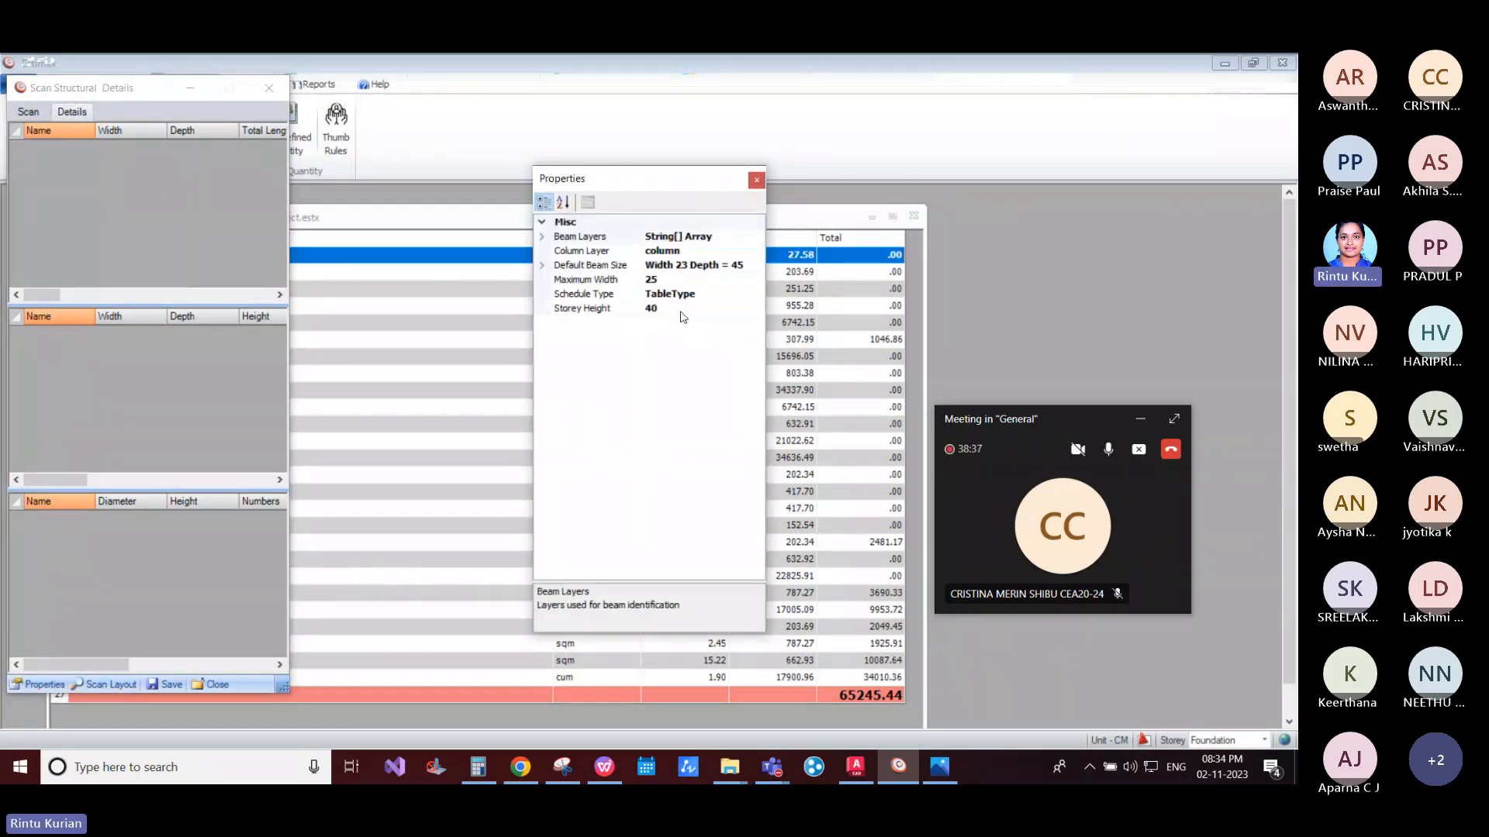
pyautogui.click(542, 265)
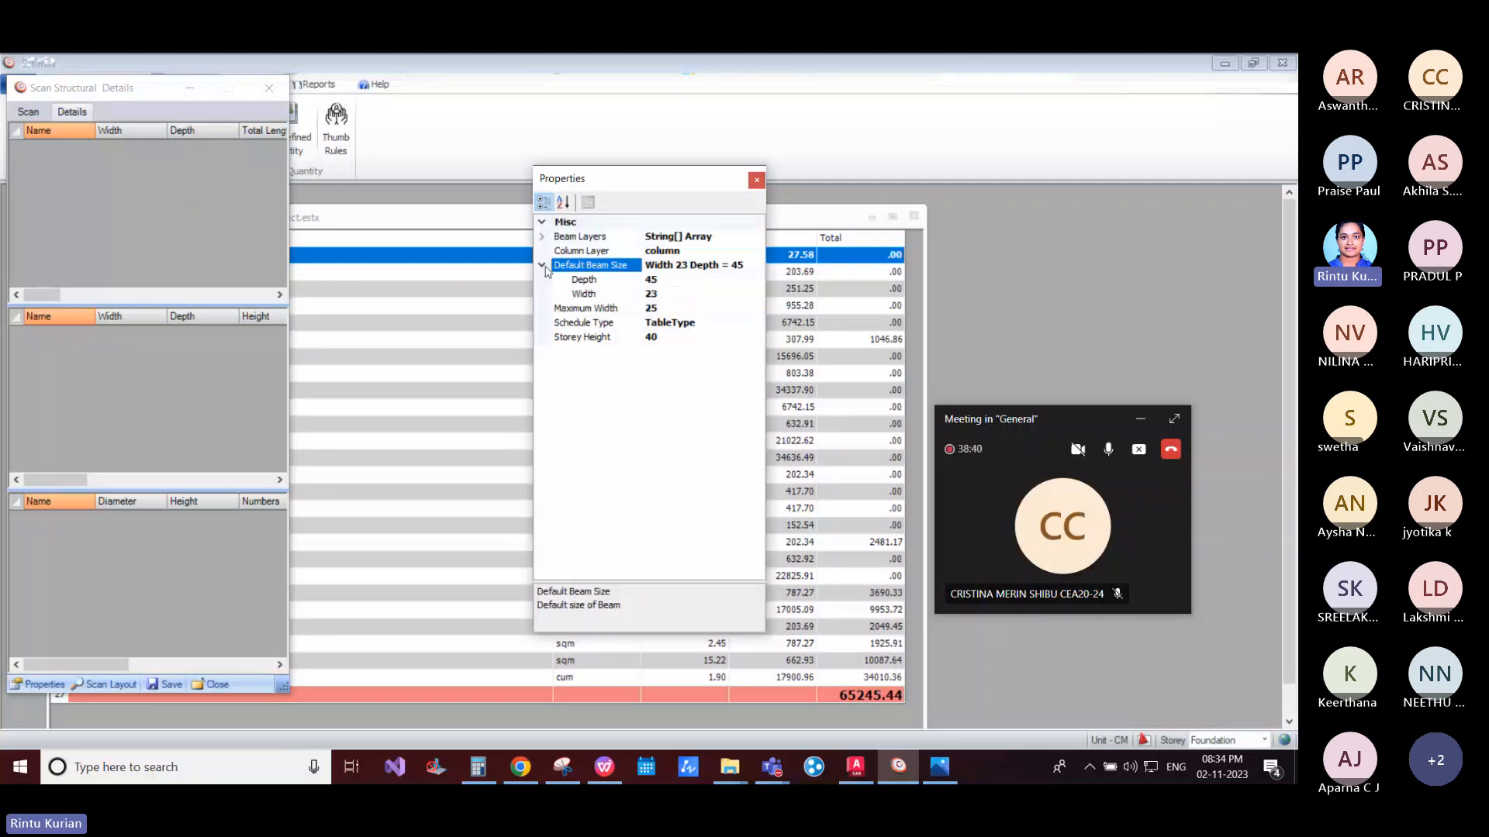
pyautogui.click(665, 339)
pyautogui.press('BackSpace')
pyautogui.write('5')
pyautogui.click(687, 322)
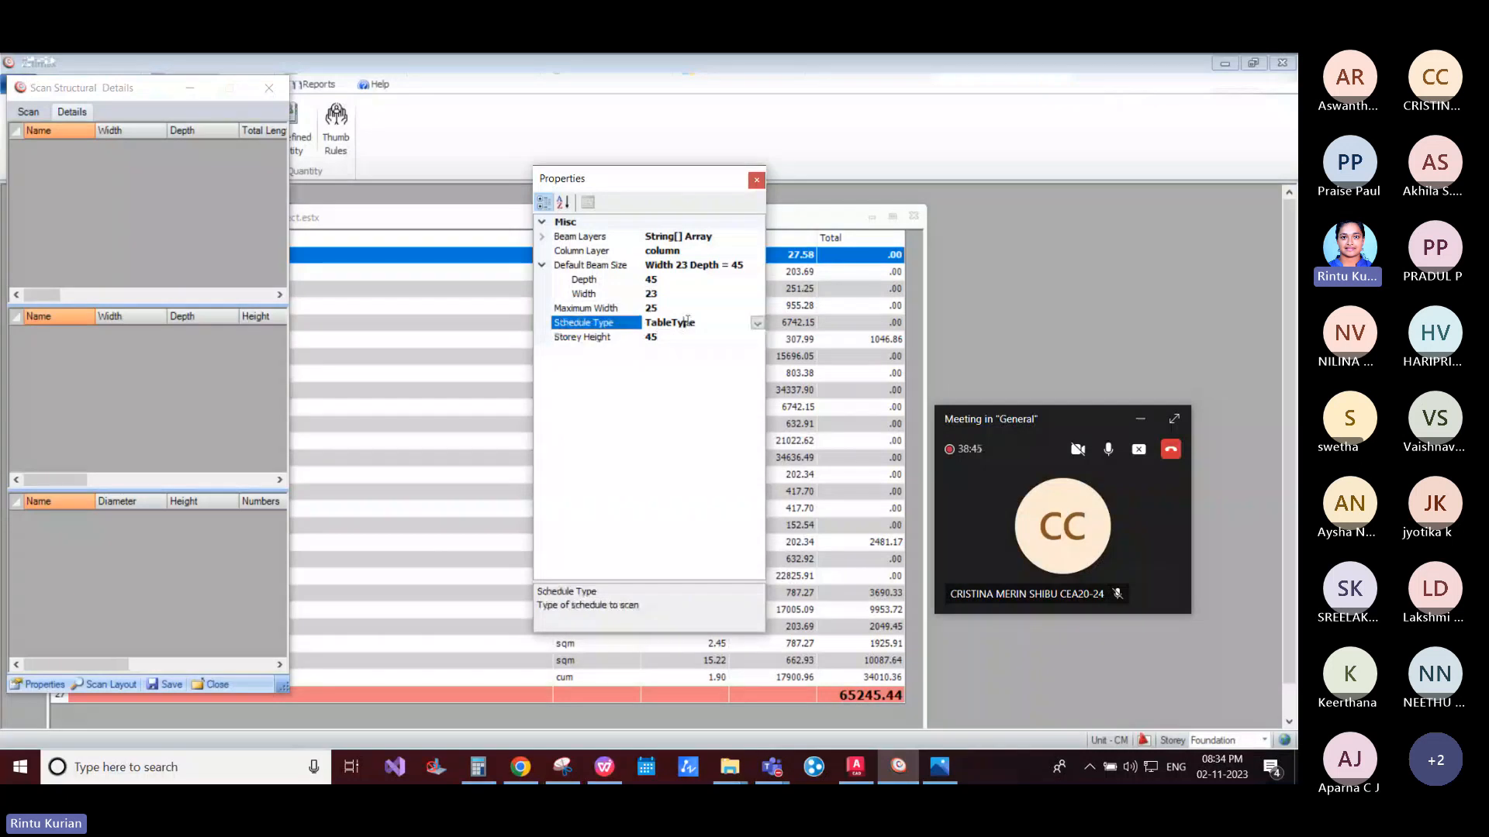
pyautogui.click(755, 181)
# Step: Scan the plinth beam and column layout by enclosing its drawing in a selection window in AutoCAD, and dismiss the completion message
pyautogui.click(113, 684)
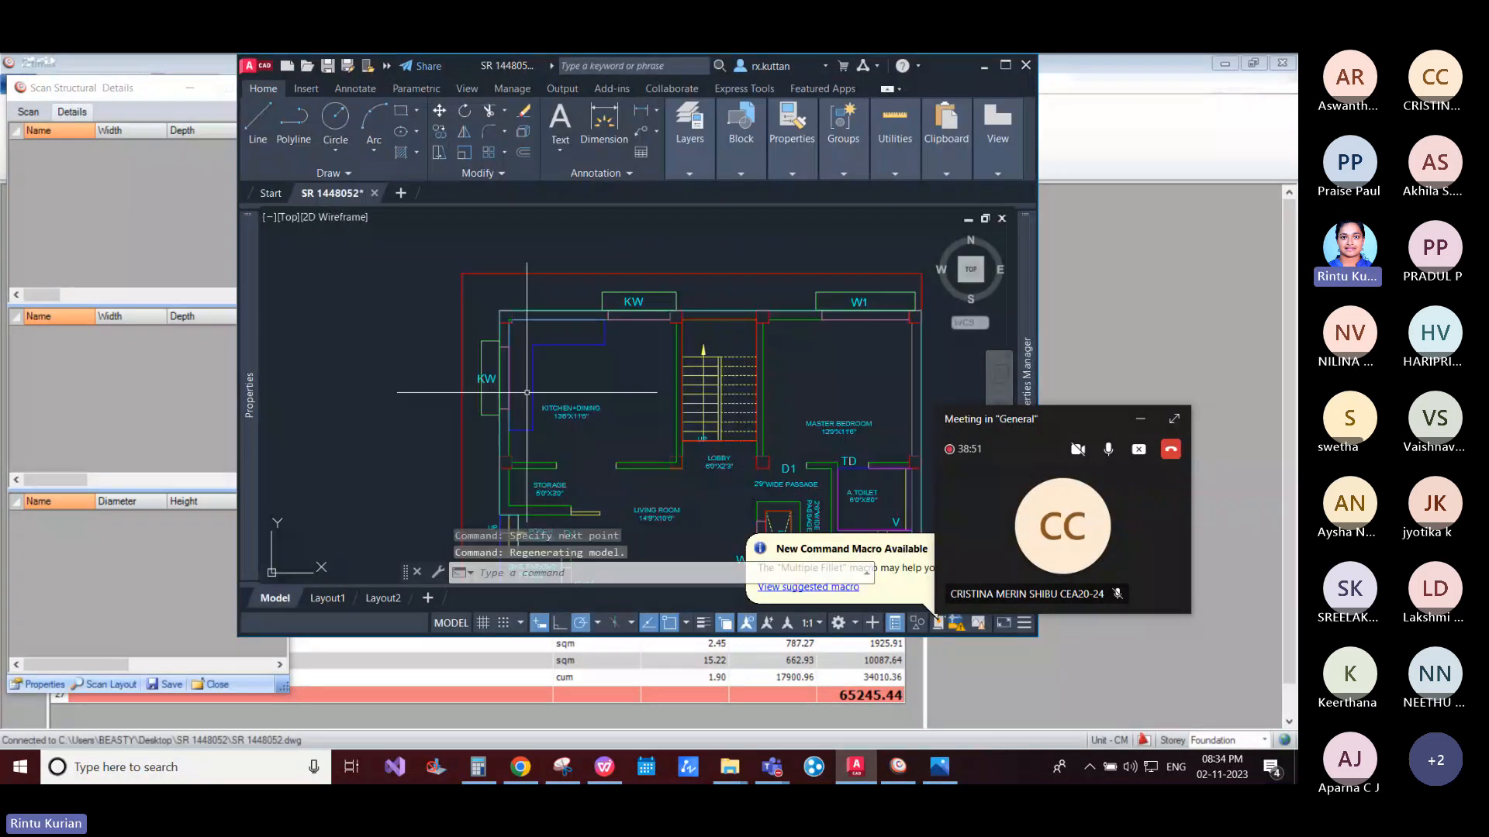
pyautogui.scroll(-2, 526, 392)
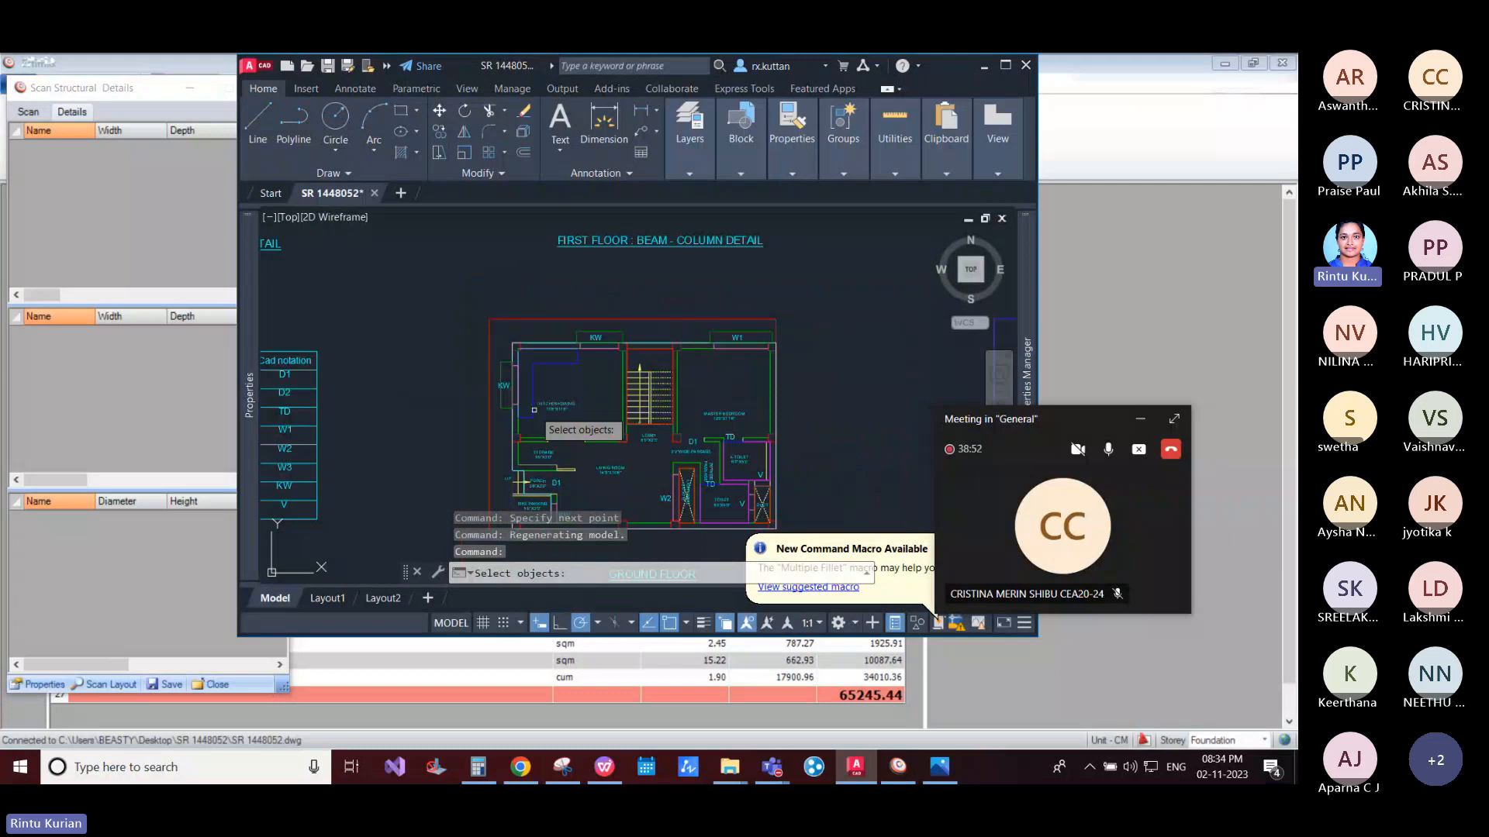
pyautogui.scroll(-2, 533, 409)
pyautogui.click(433, 331)
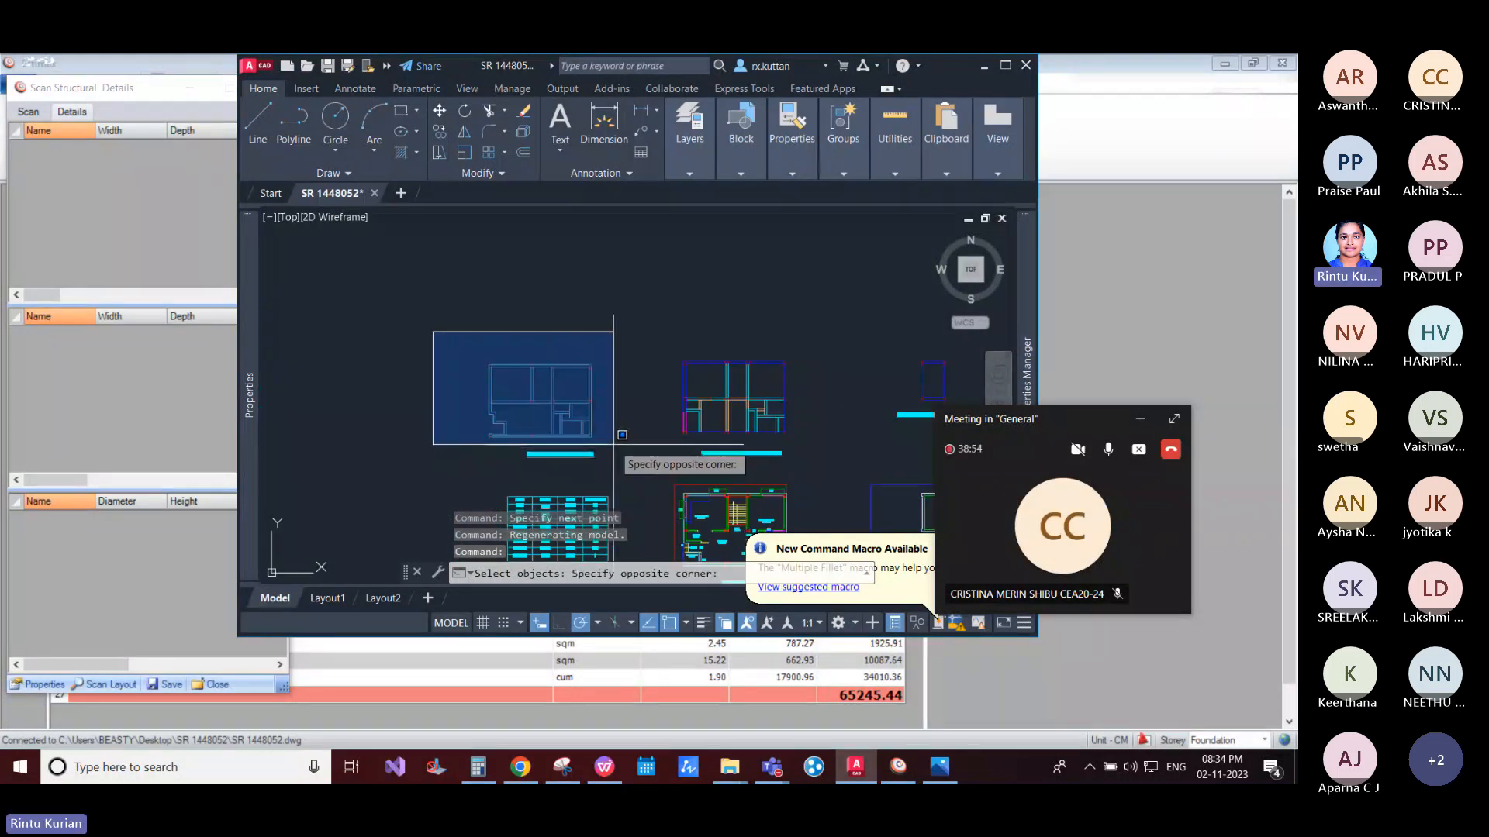
pyautogui.click(614, 445)
pyautogui.press('Return')
pyautogui.scroll(5, 536, 418)
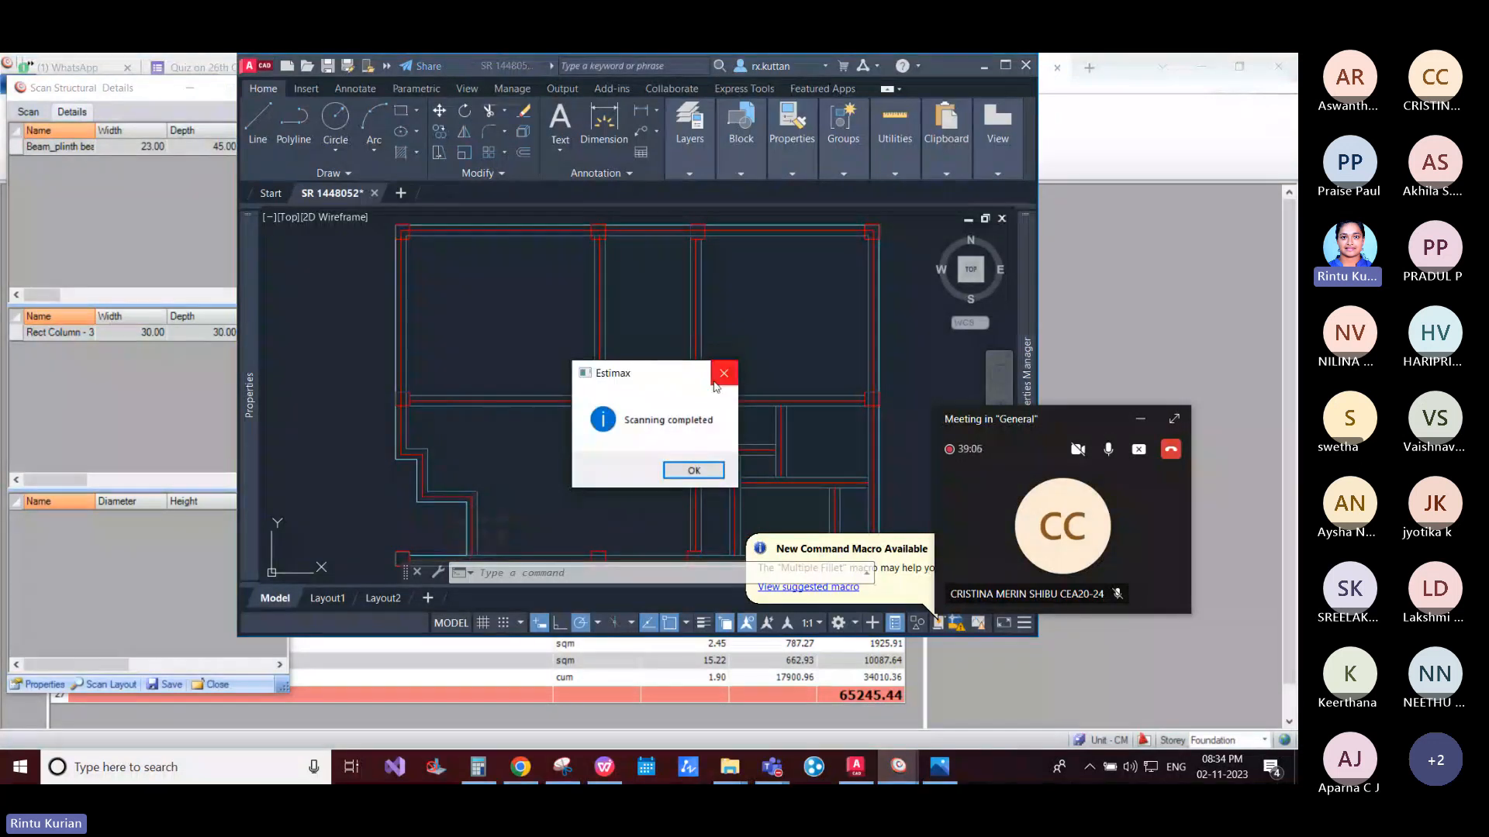
pyautogui.click(715, 385)
# Step: Inspect a column junction in AutoCAD, and clean up the scanned layout's overlapping centerlines and beam lines inside the columns
pyautogui.scroll(6, 625, 224)
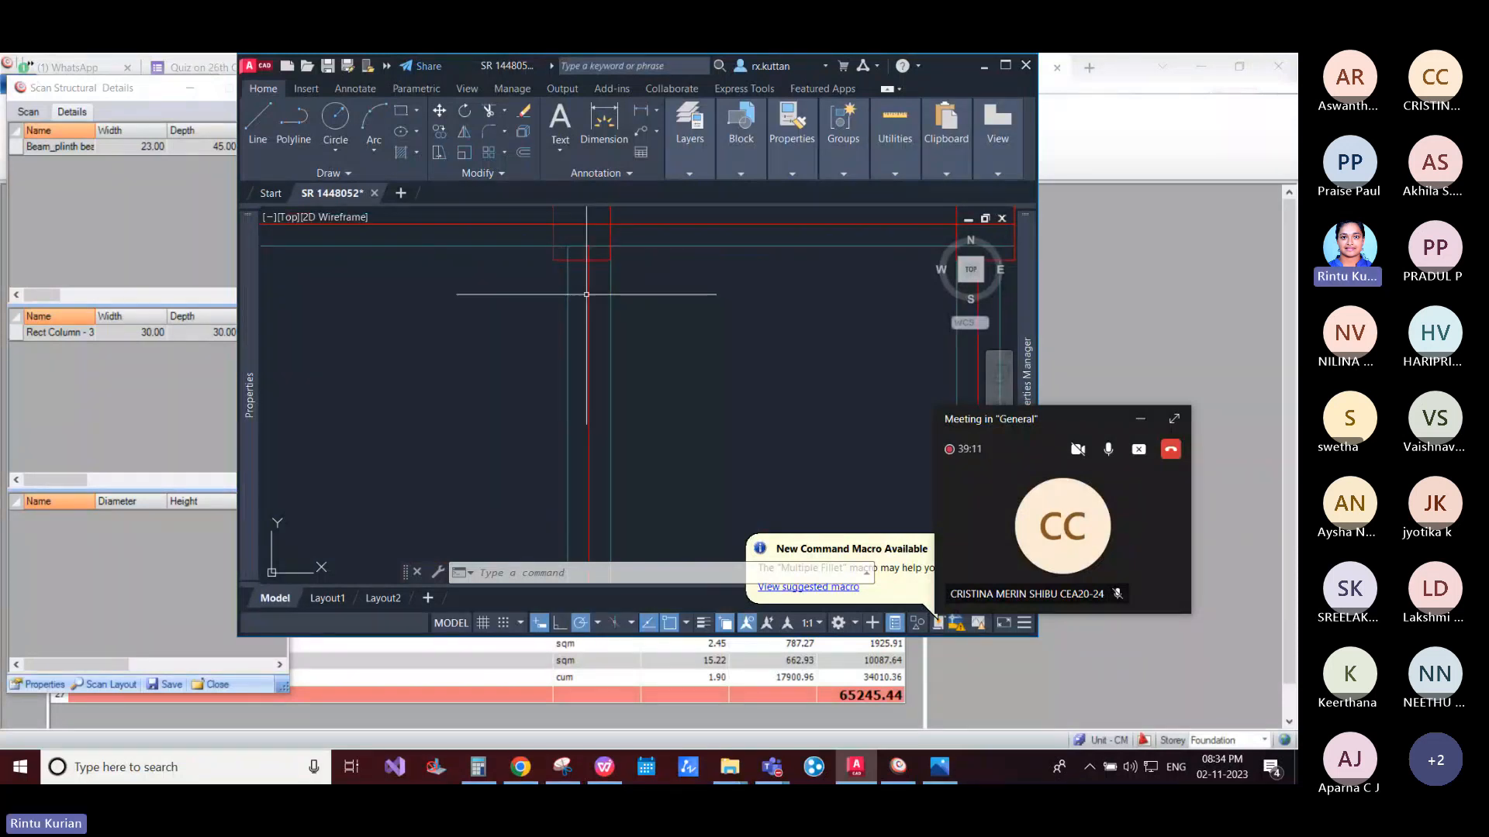
pyautogui.moveTo(564, 351); pyautogui.dragTo(556, 411, button='middle')
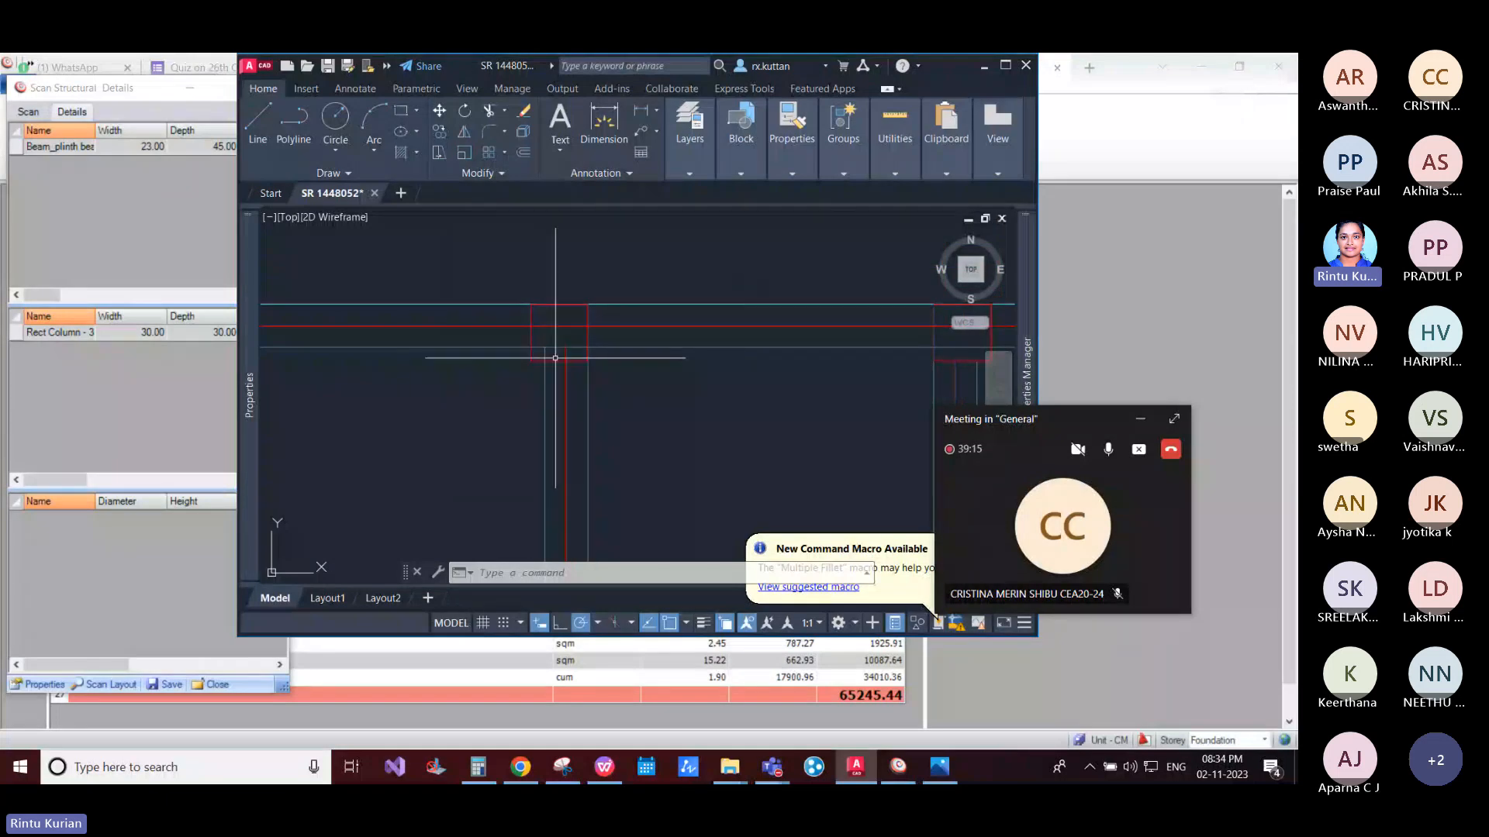
pyautogui.scroll(2, 555, 329)
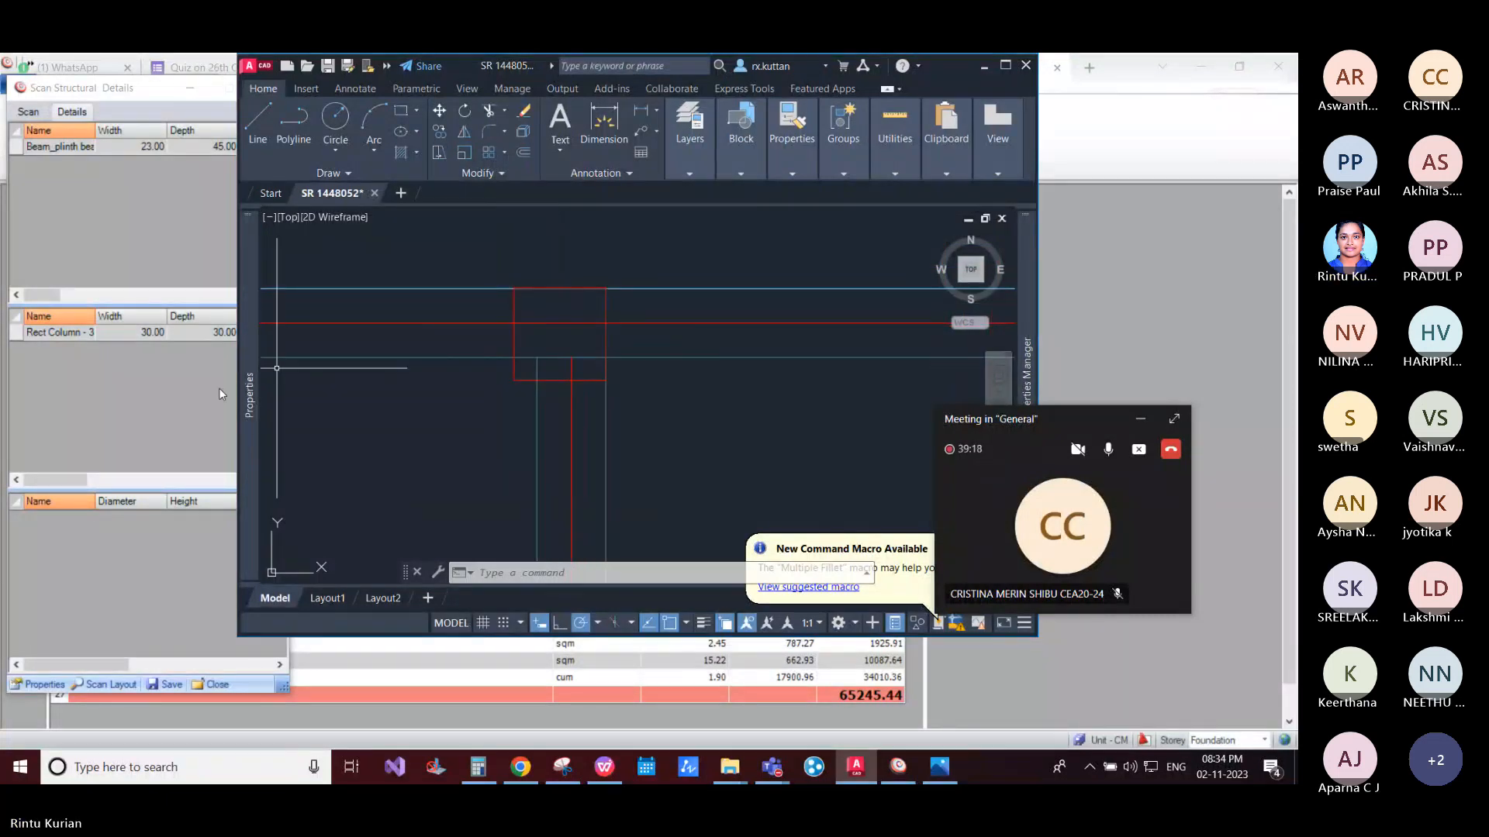
pyautogui.rightClick(173, 400)
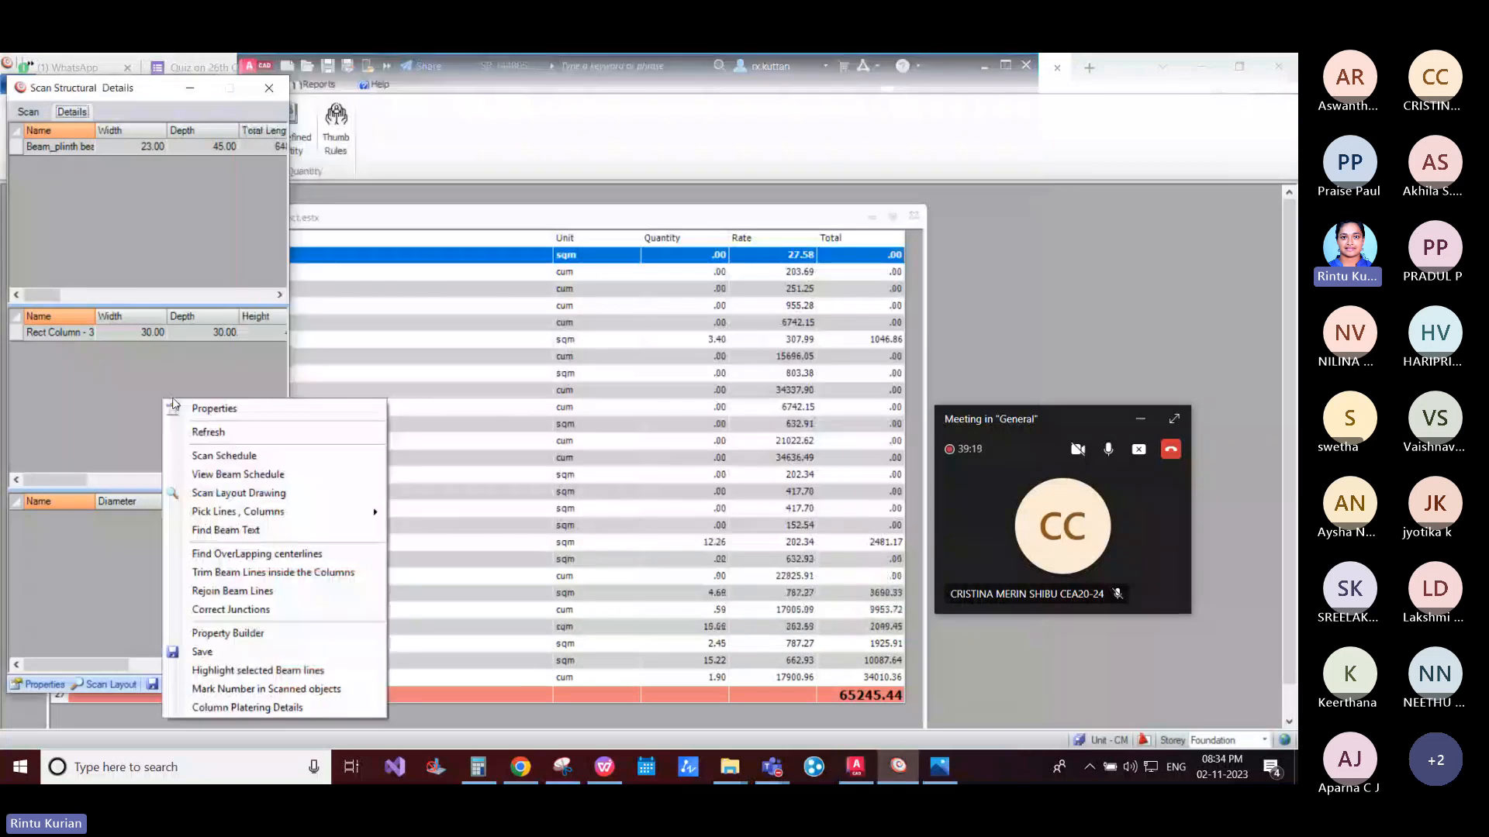
pyautogui.moveTo(887, 772)
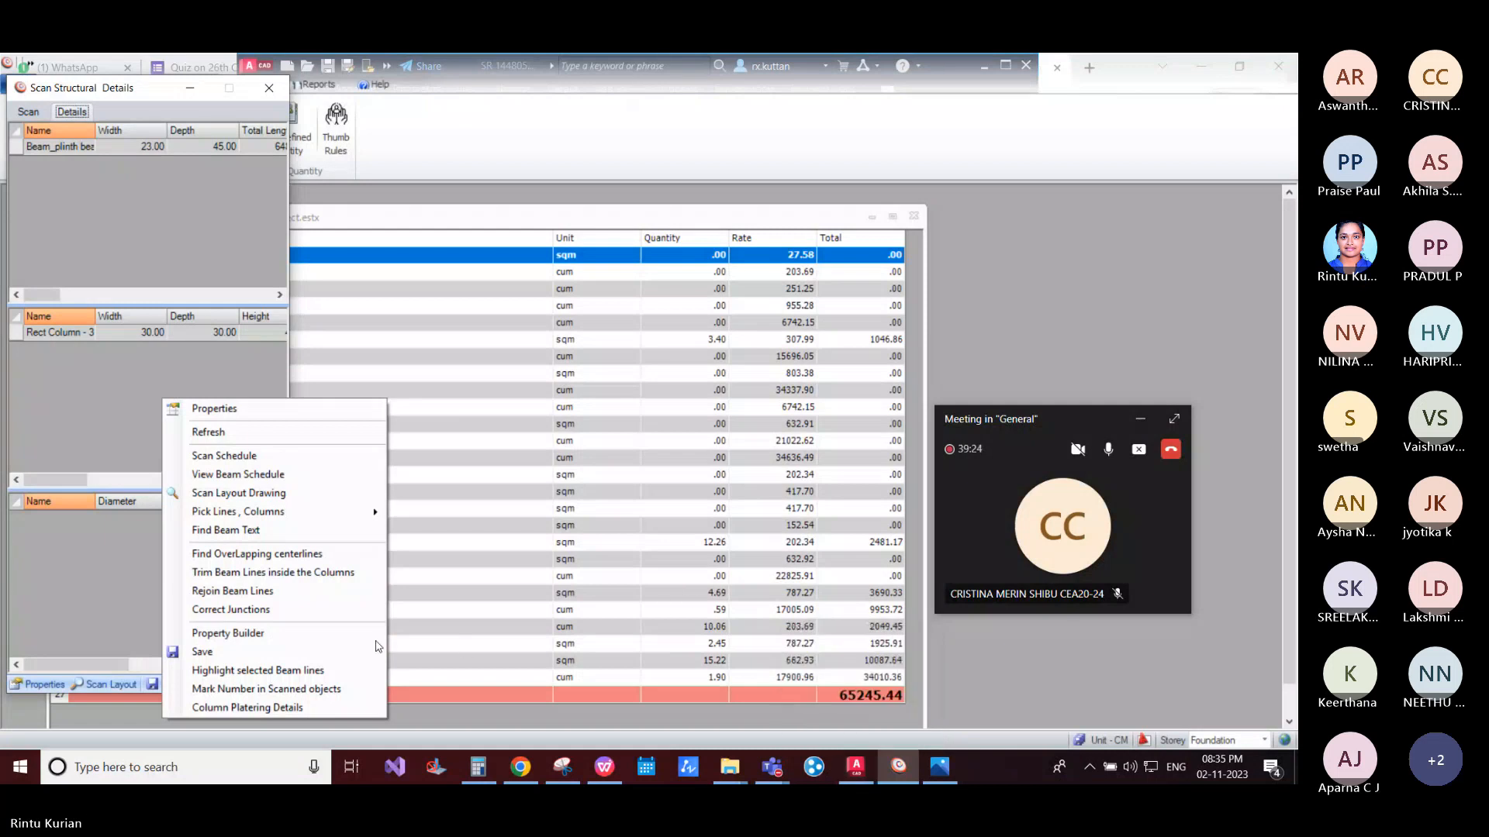
pyautogui.click(241, 560)
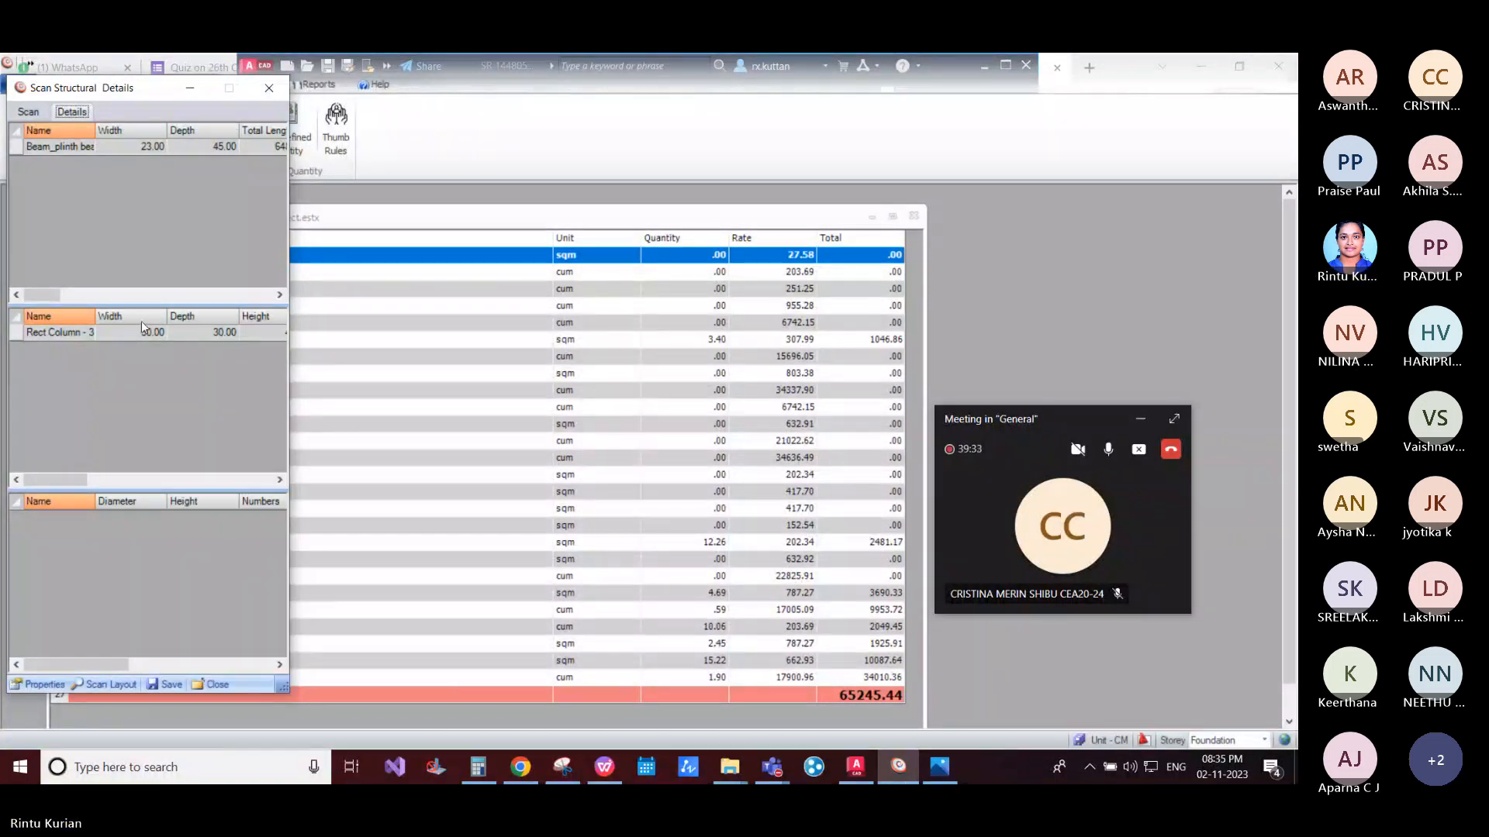
pyautogui.rightClick(131, 264)
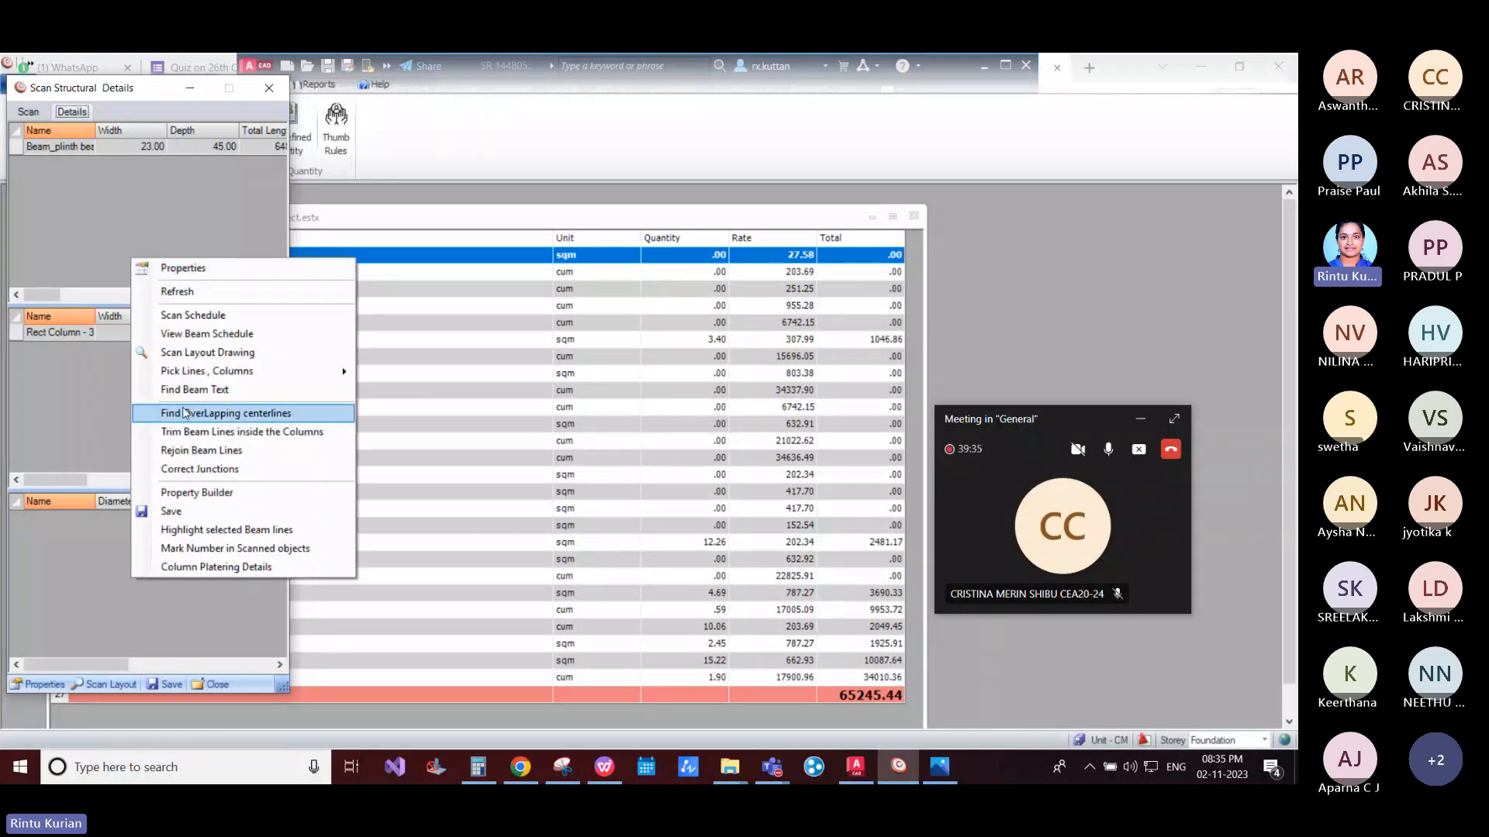
pyautogui.click(188, 414)
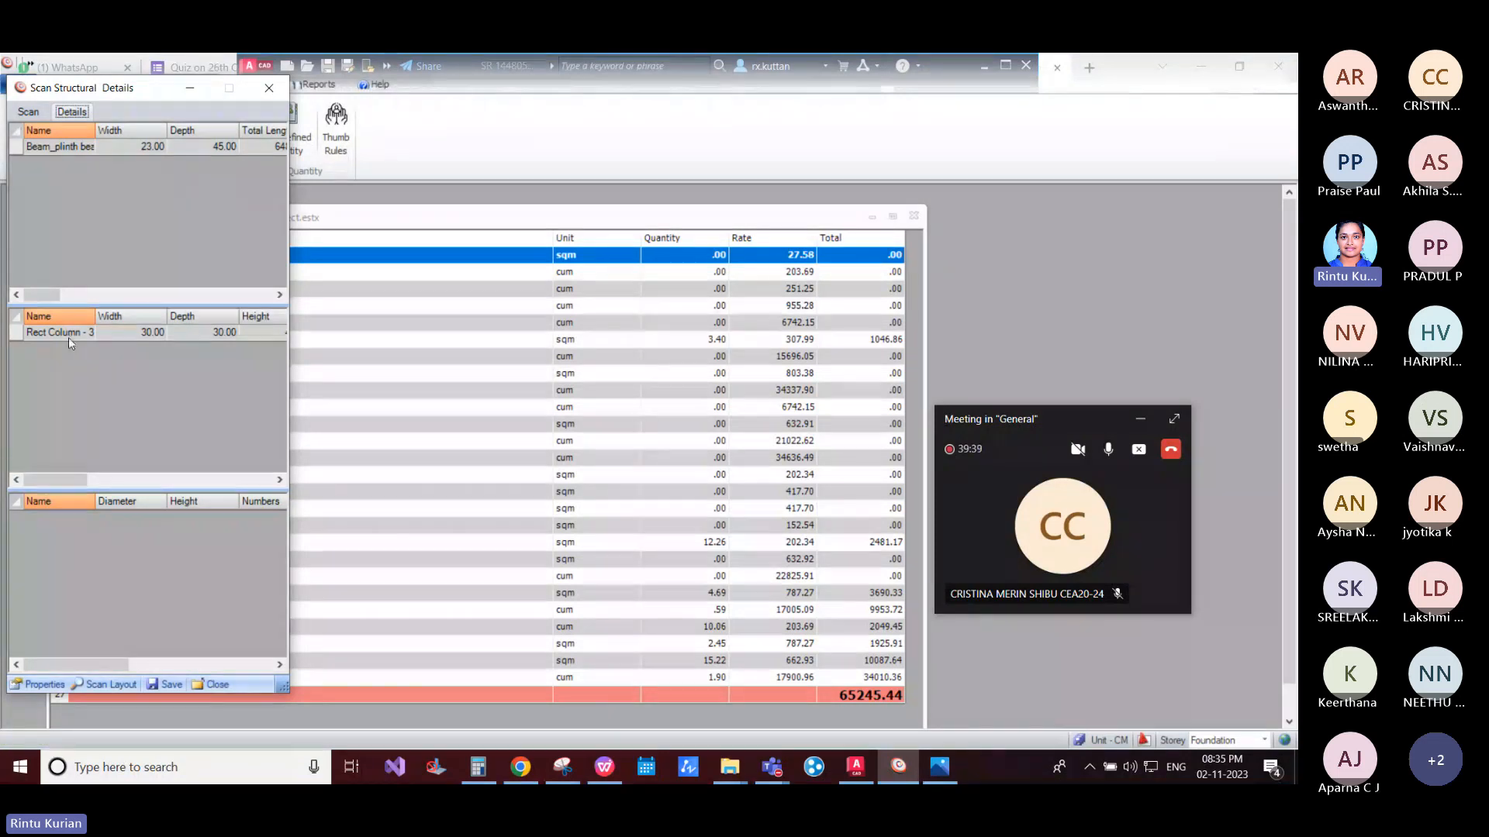
# Step: Rejoin the beam lines and correct the junctions in the scanned structural layout
pyautogui.rightClick(55, 227)
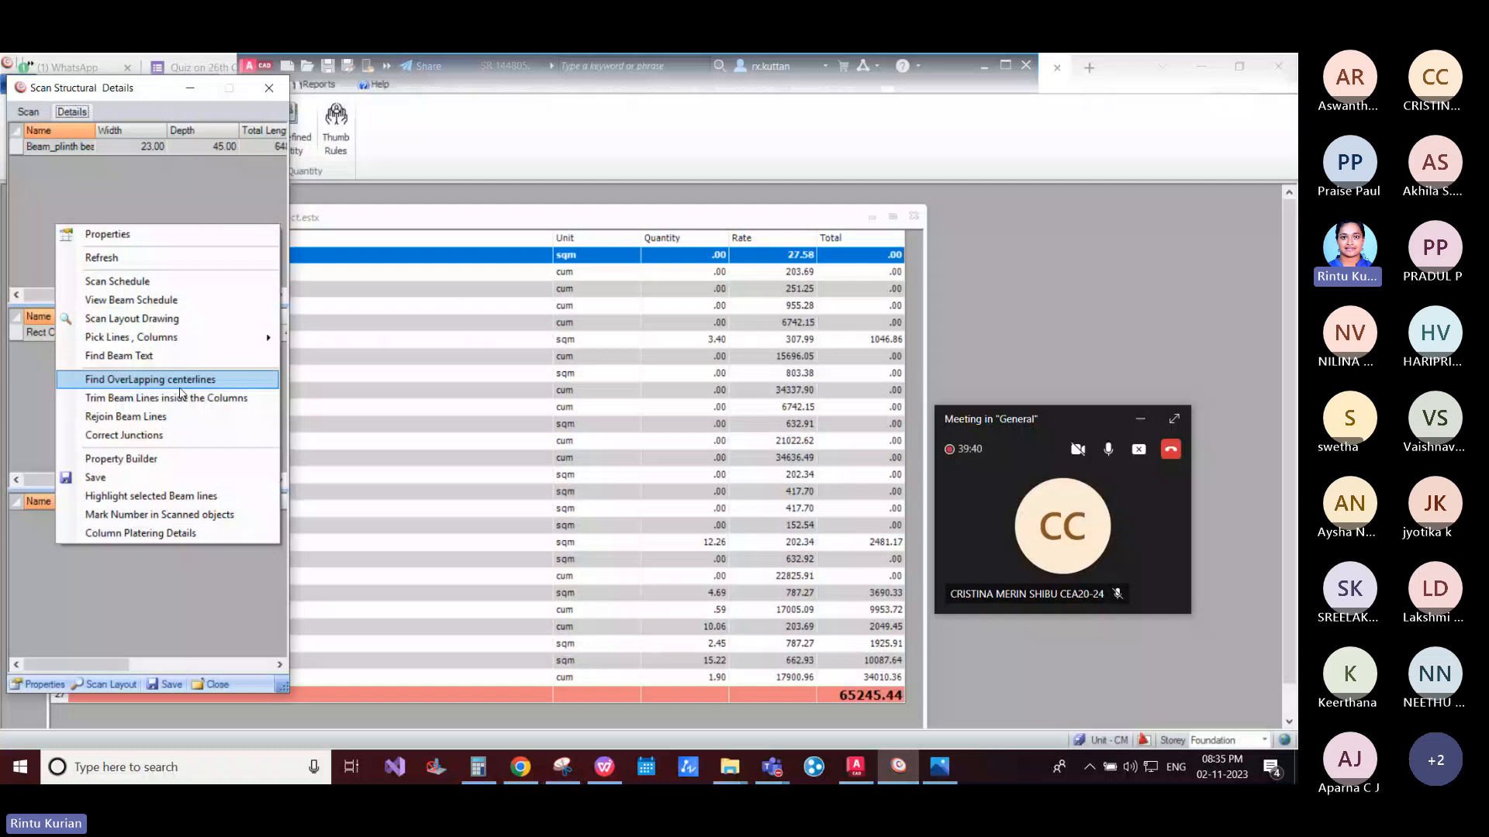
pyautogui.click(151, 417)
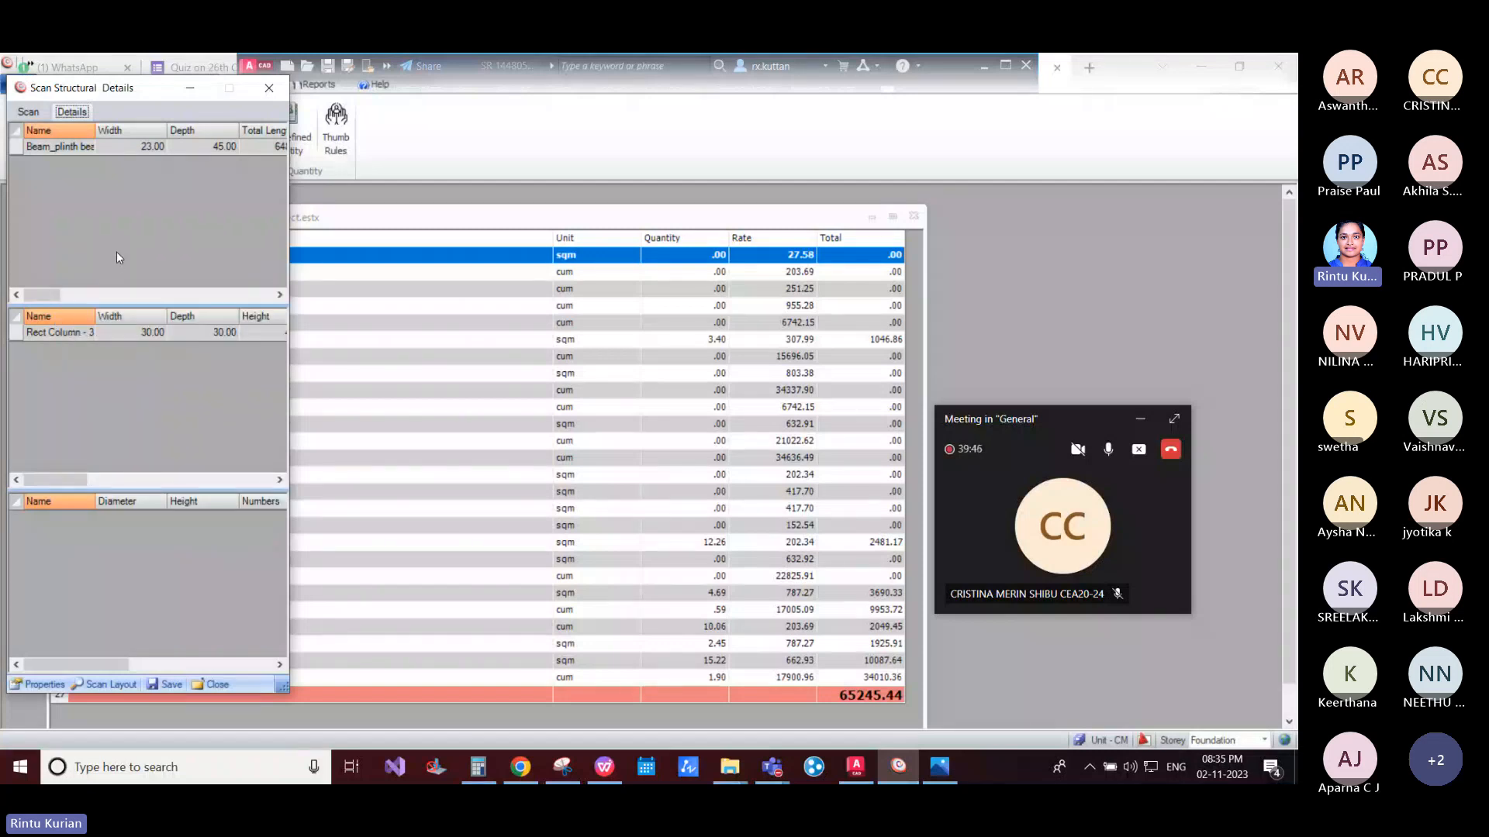
pyautogui.rightClick(117, 255)
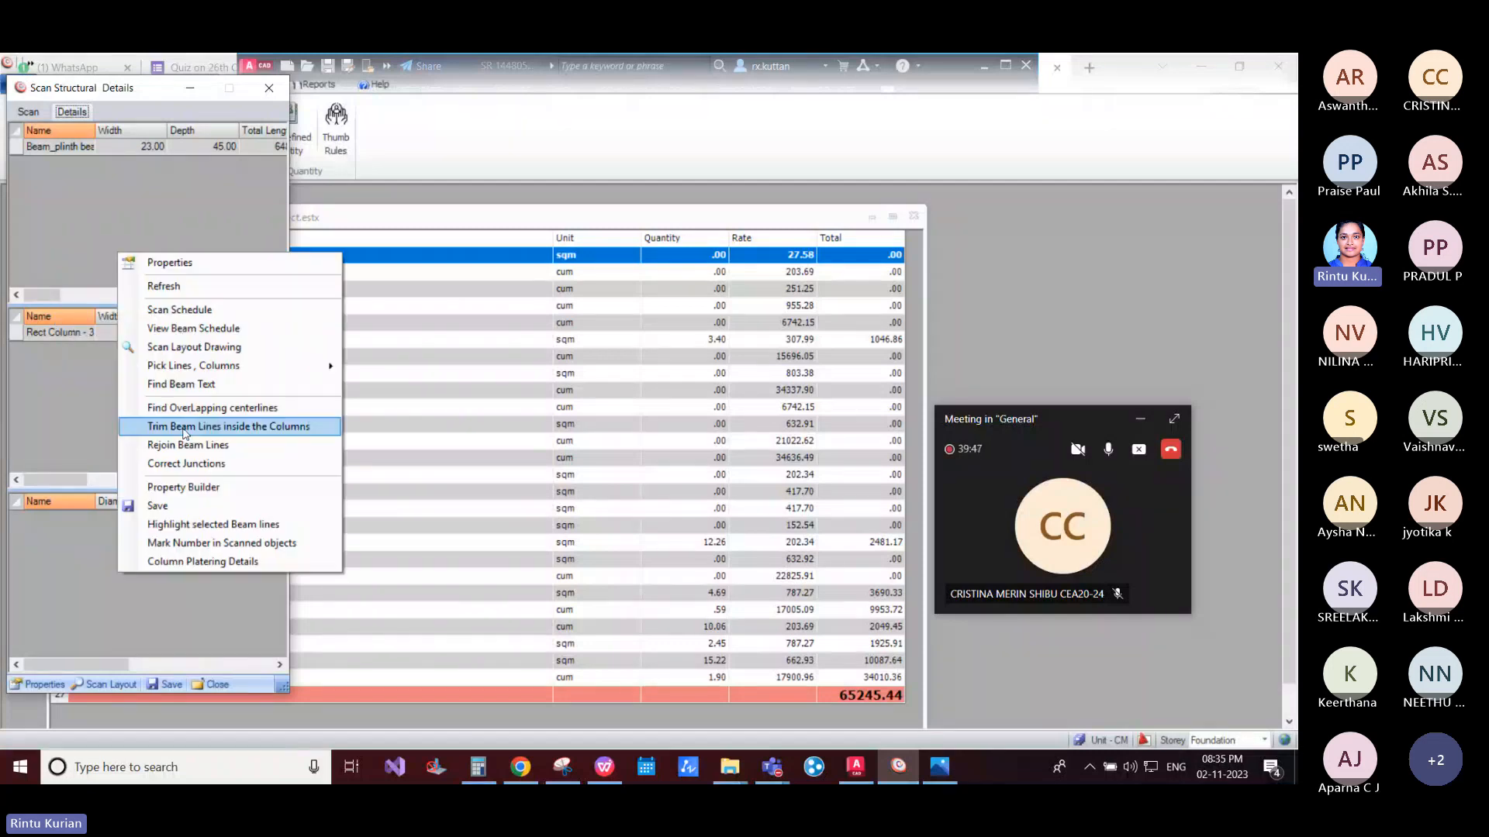
pyautogui.click(194, 464)
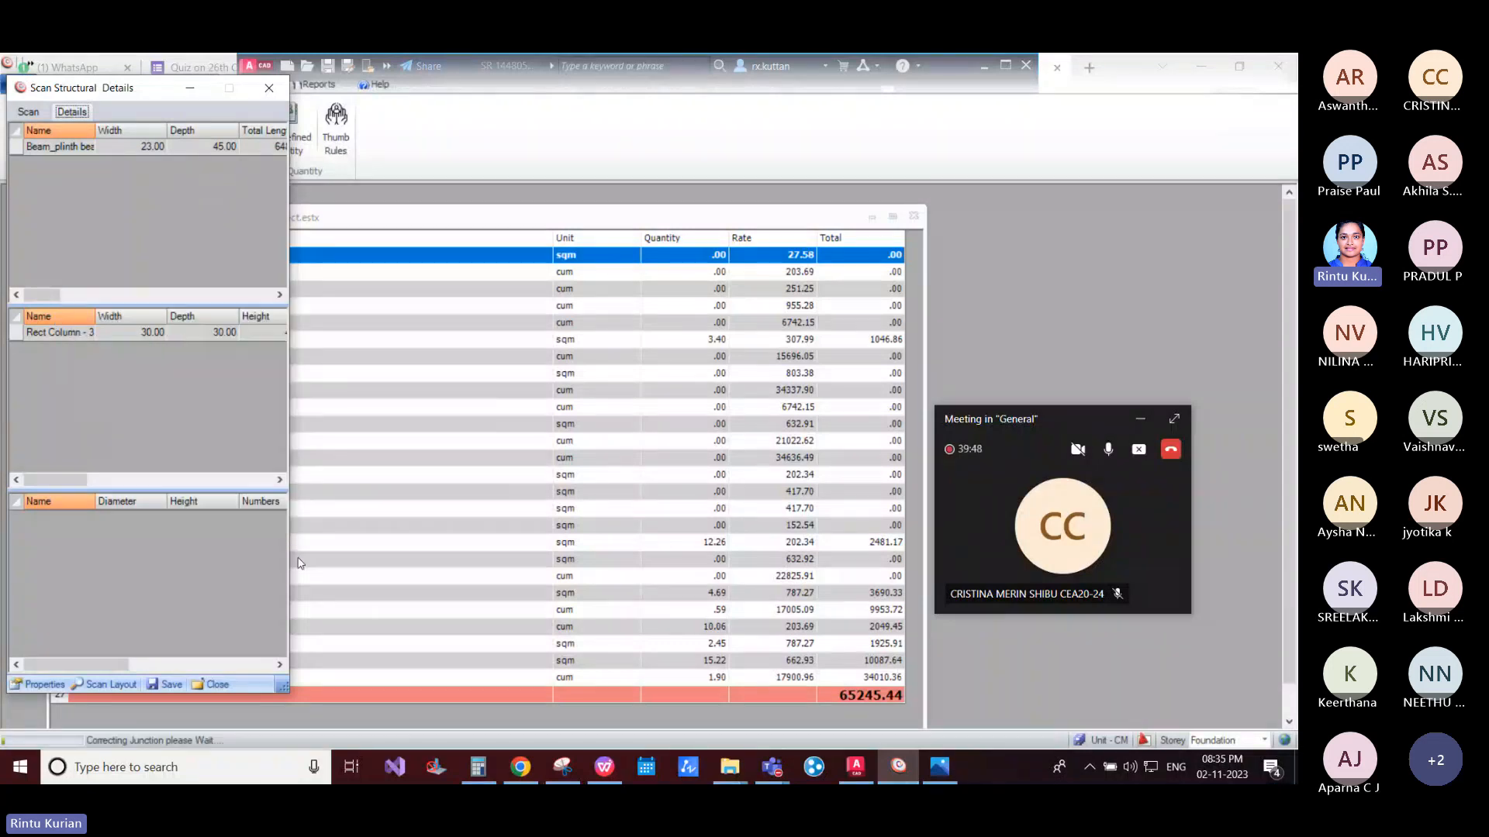
# Step: Check the corrected plinth beam and column layout in AutoCAD, and save and close the scanned structural details in Estimax
pyautogui.click(853, 771)
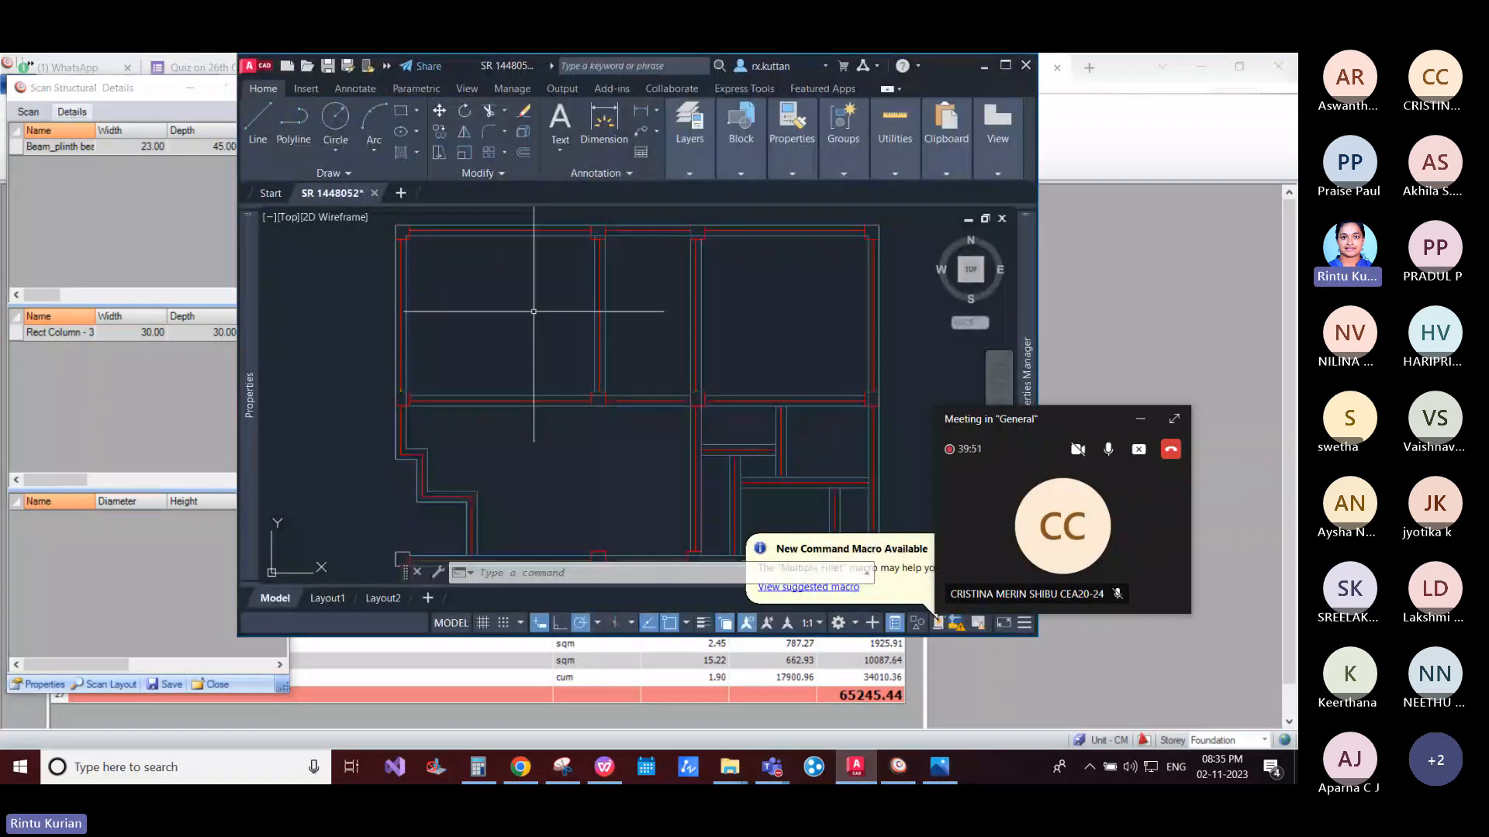
pyautogui.scroll(-5, 639, 409)
pyautogui.scroll(3, 659, 400)
pyautogui.moveTo(734, 505); pyautogui.dragTo(695, 356, button='middle')
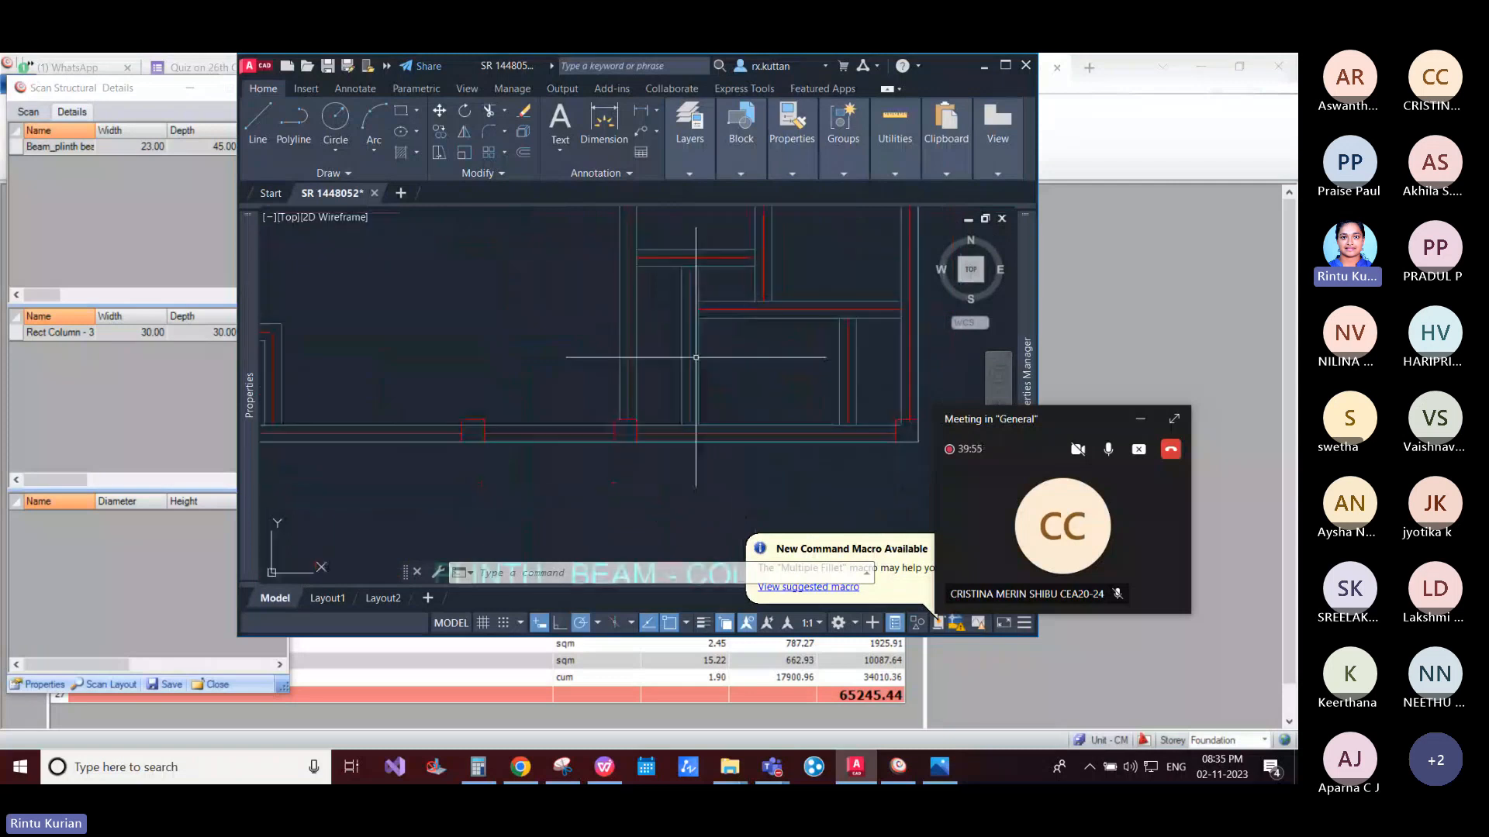
pyautogui.scroll(-3, 776, 388)
pyautogui.scroll(-2, 840, 394)
pyautogui.scroll(2, 623, 348)
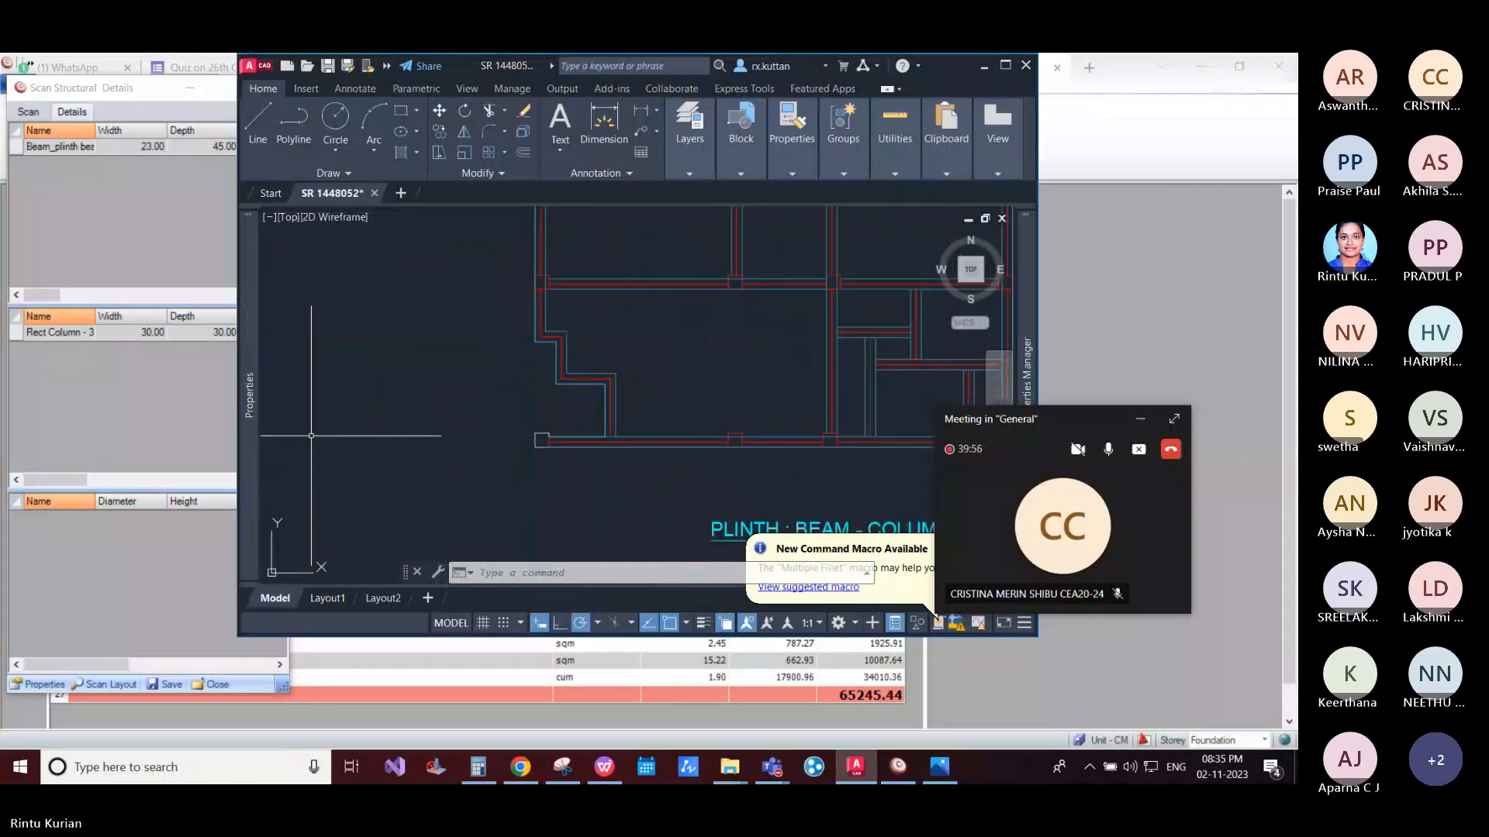
pyautogui.click(104, 375)
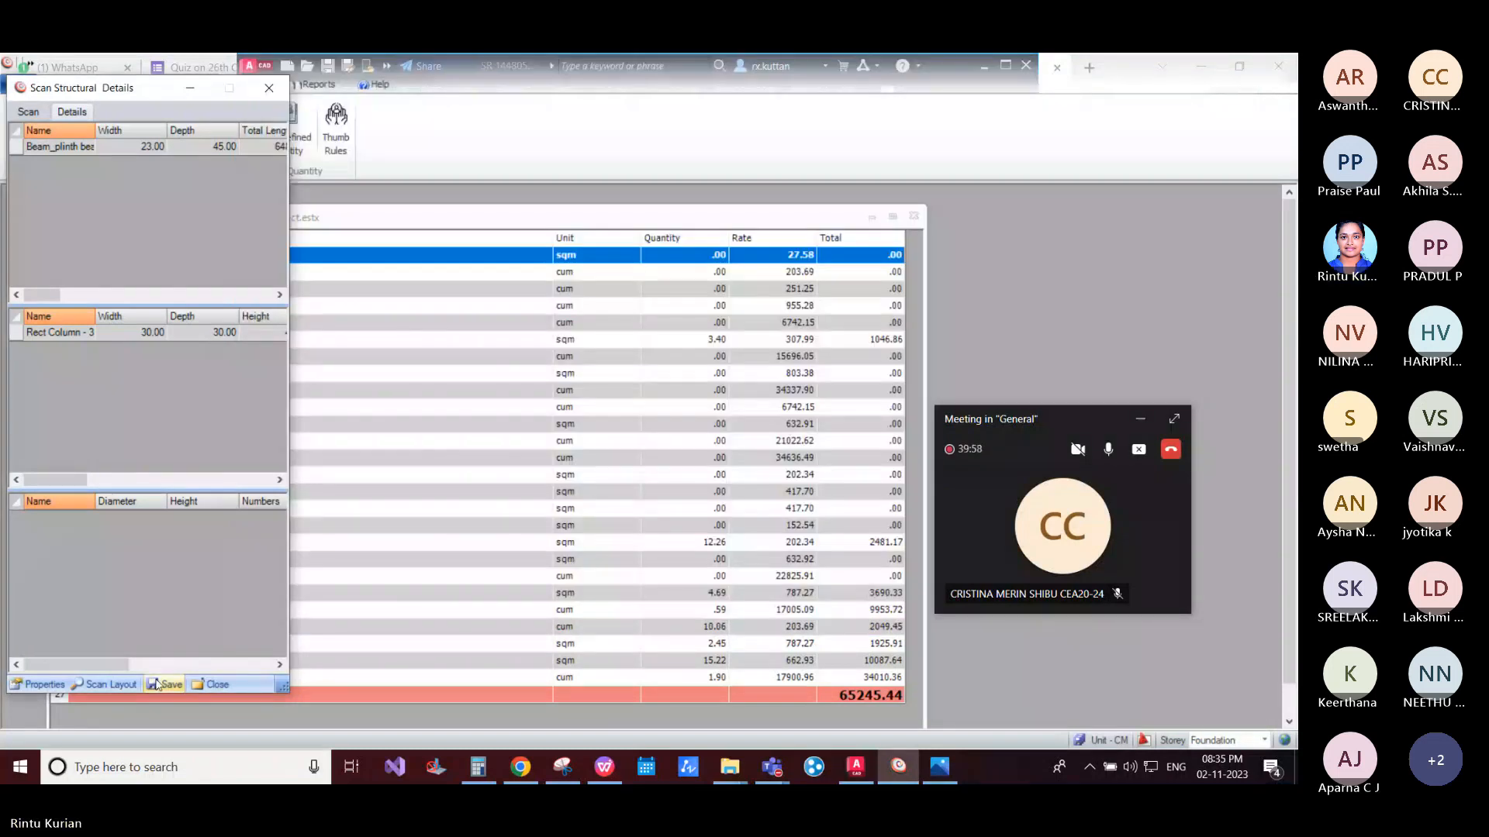
pyautogui.click(215, 684)
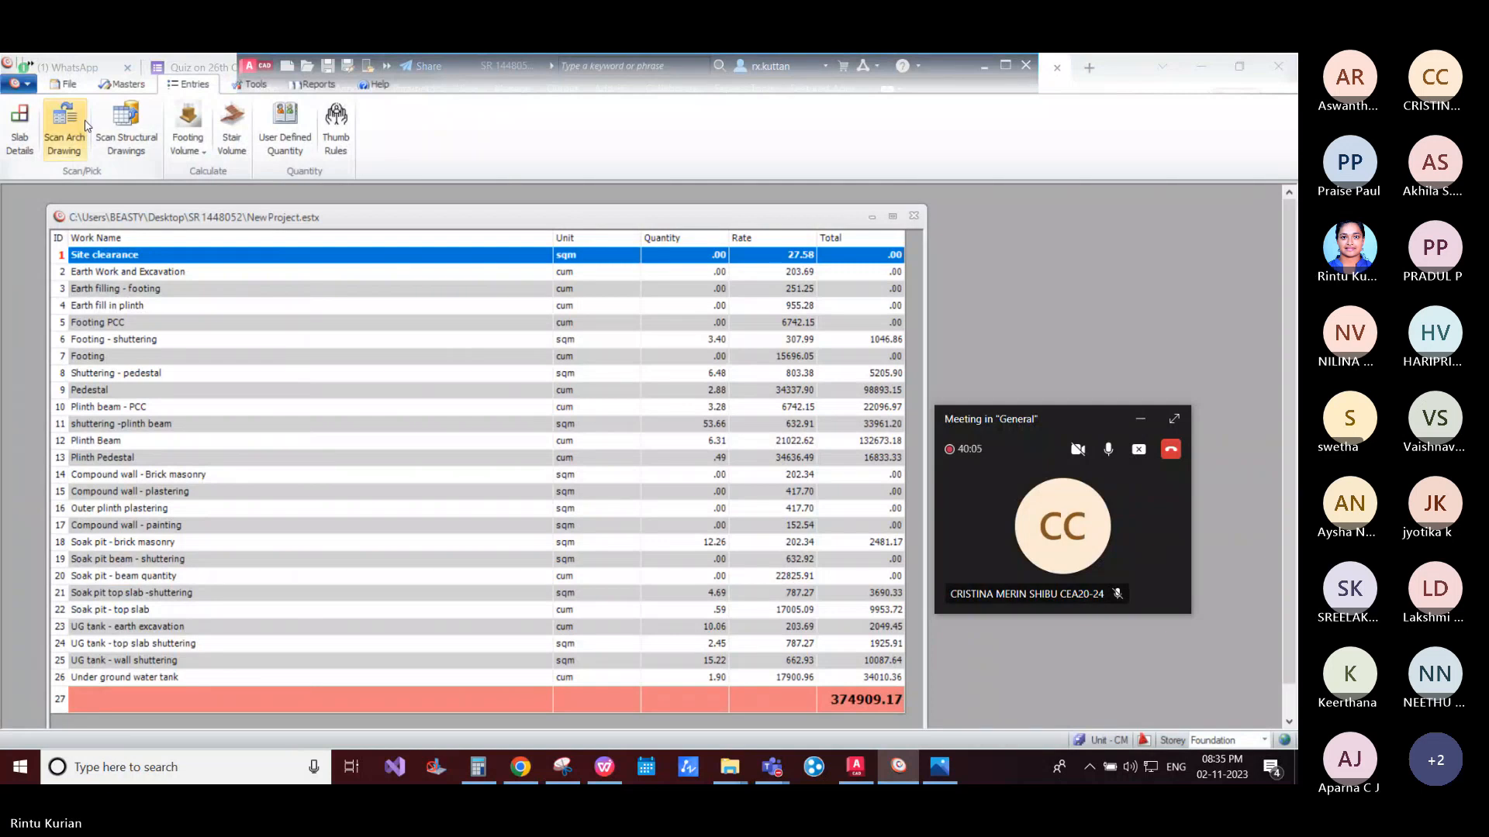
# Step: Look through the standard footing form's offset, dimension and volume fields, and close it without saving
pyautogui.click(186, 128)
pyautogui.click(211, 172)
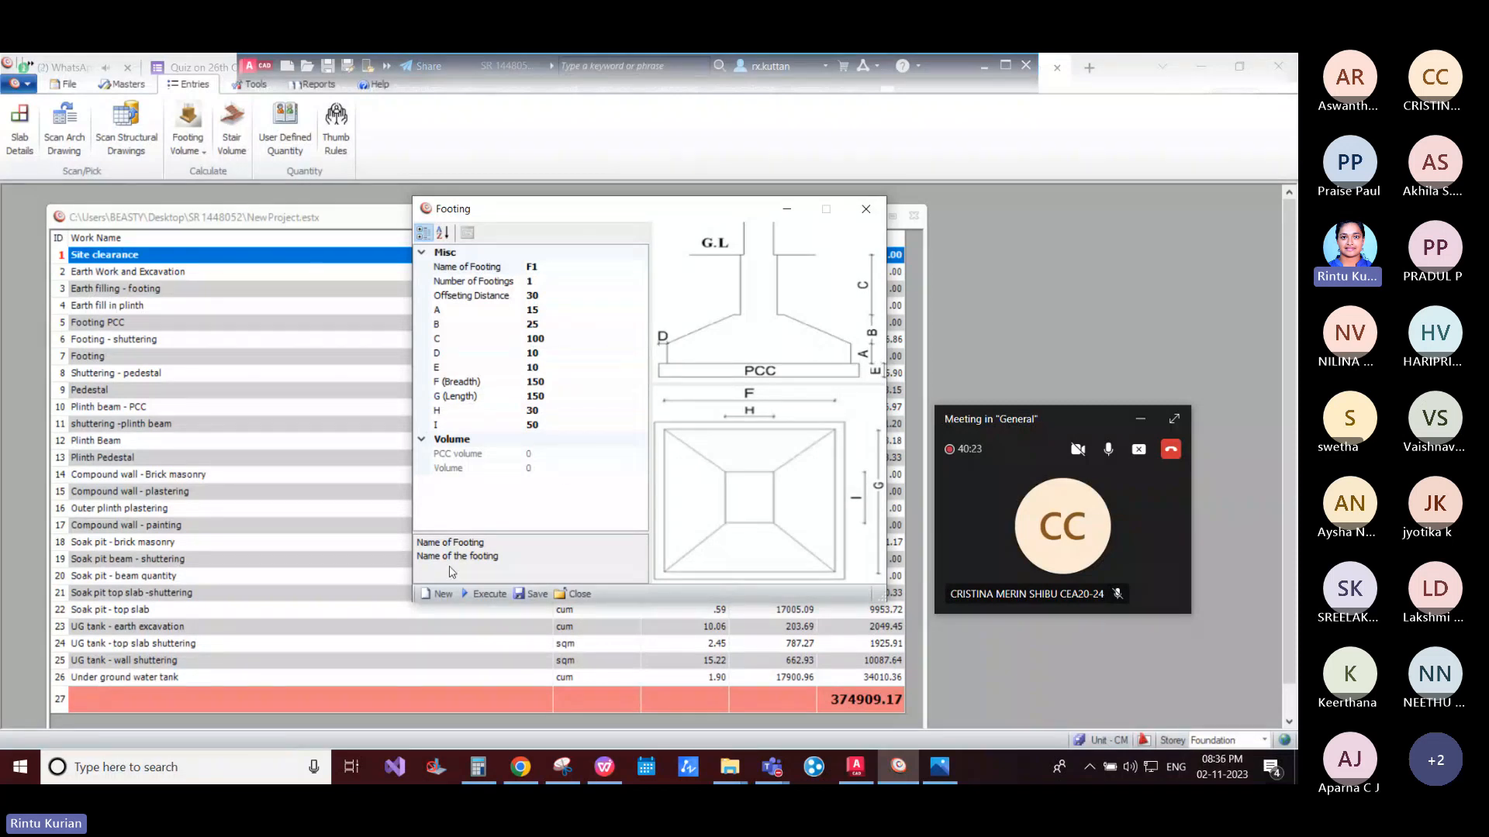
pyautogui.click(530, 454)
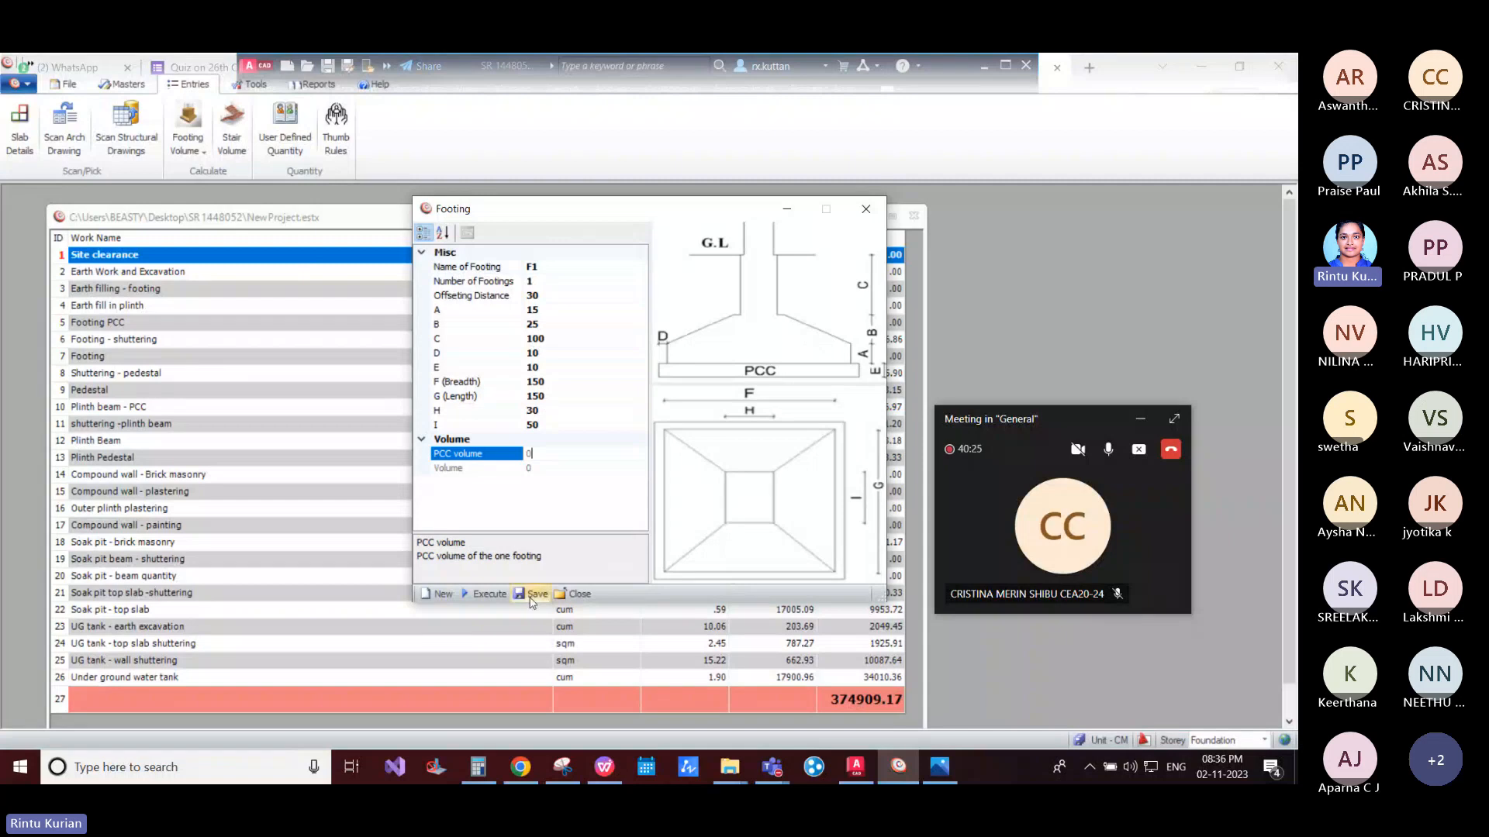
pyautogui.click(578, 302)
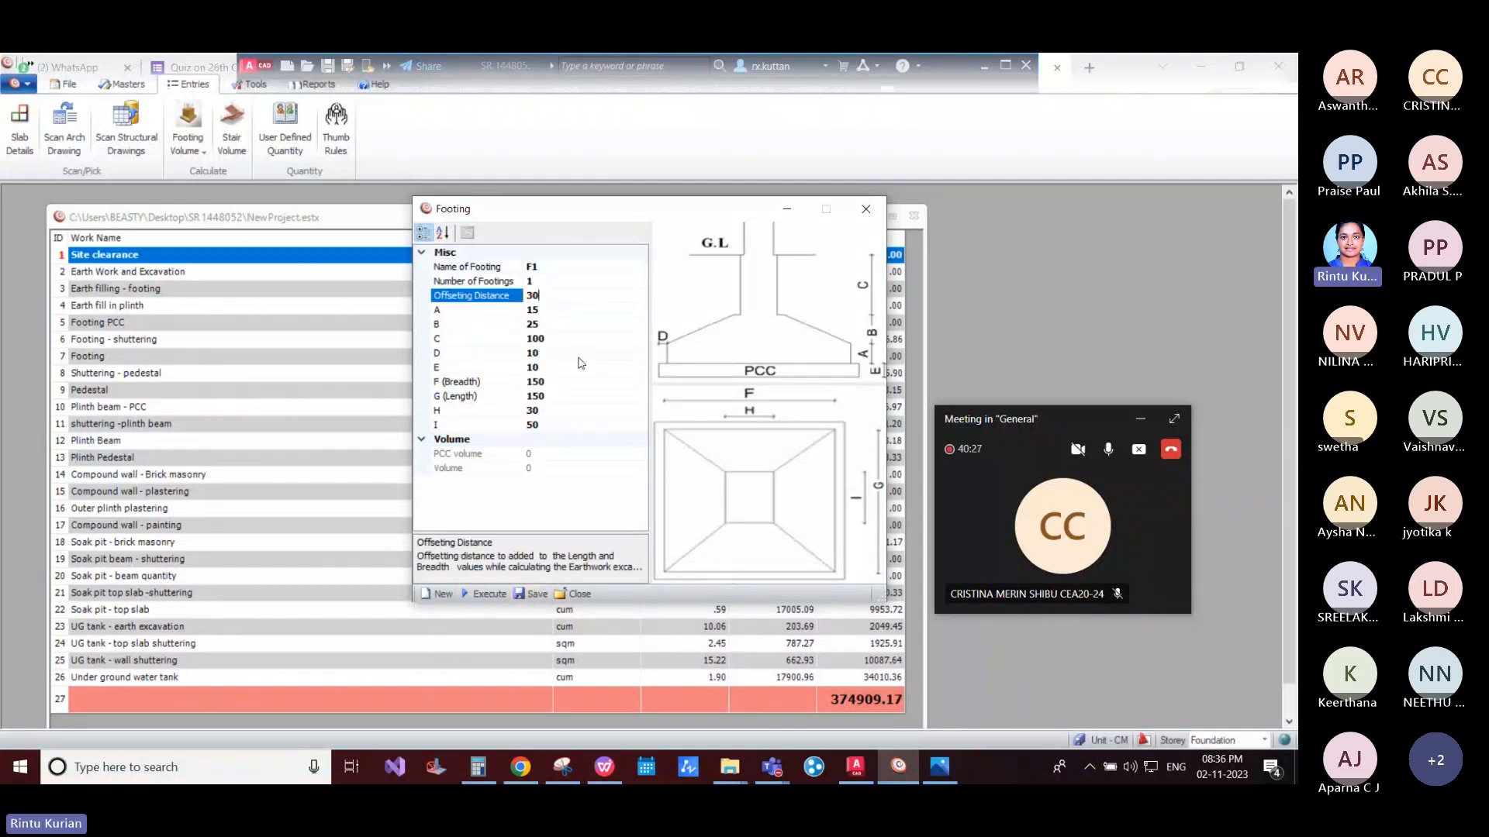
pyautogui.click(578, 399)
pyautogui.click(583, 425)
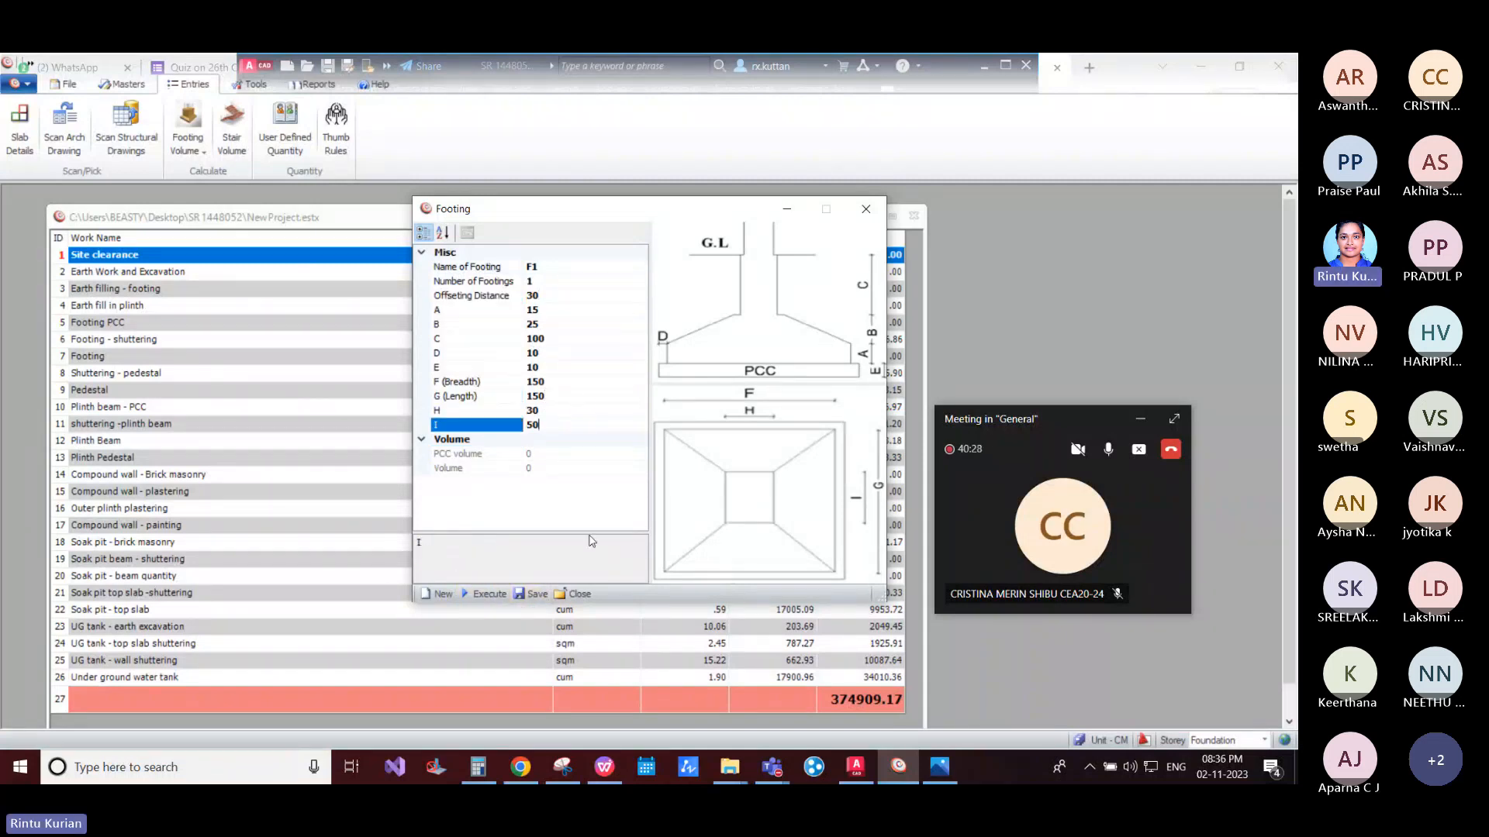
pyautogui.click(489, 595)
pyautogui.click(865, 209)
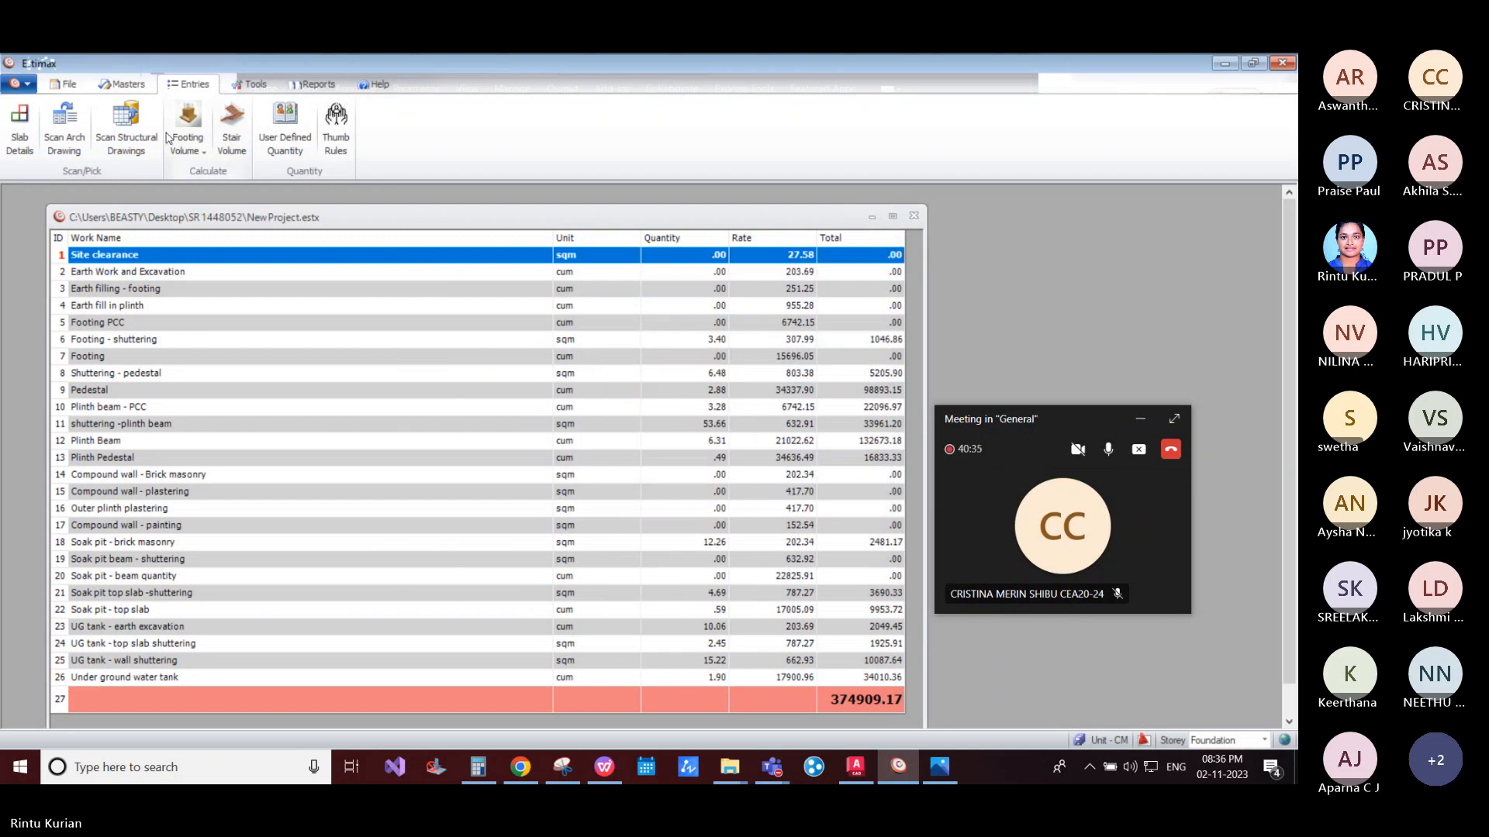
# Step: Start a stepped footing entry named f1 with 1 step and 12 footings
pyautogui.click(190, 145)
pyautogui.click(208, 197)
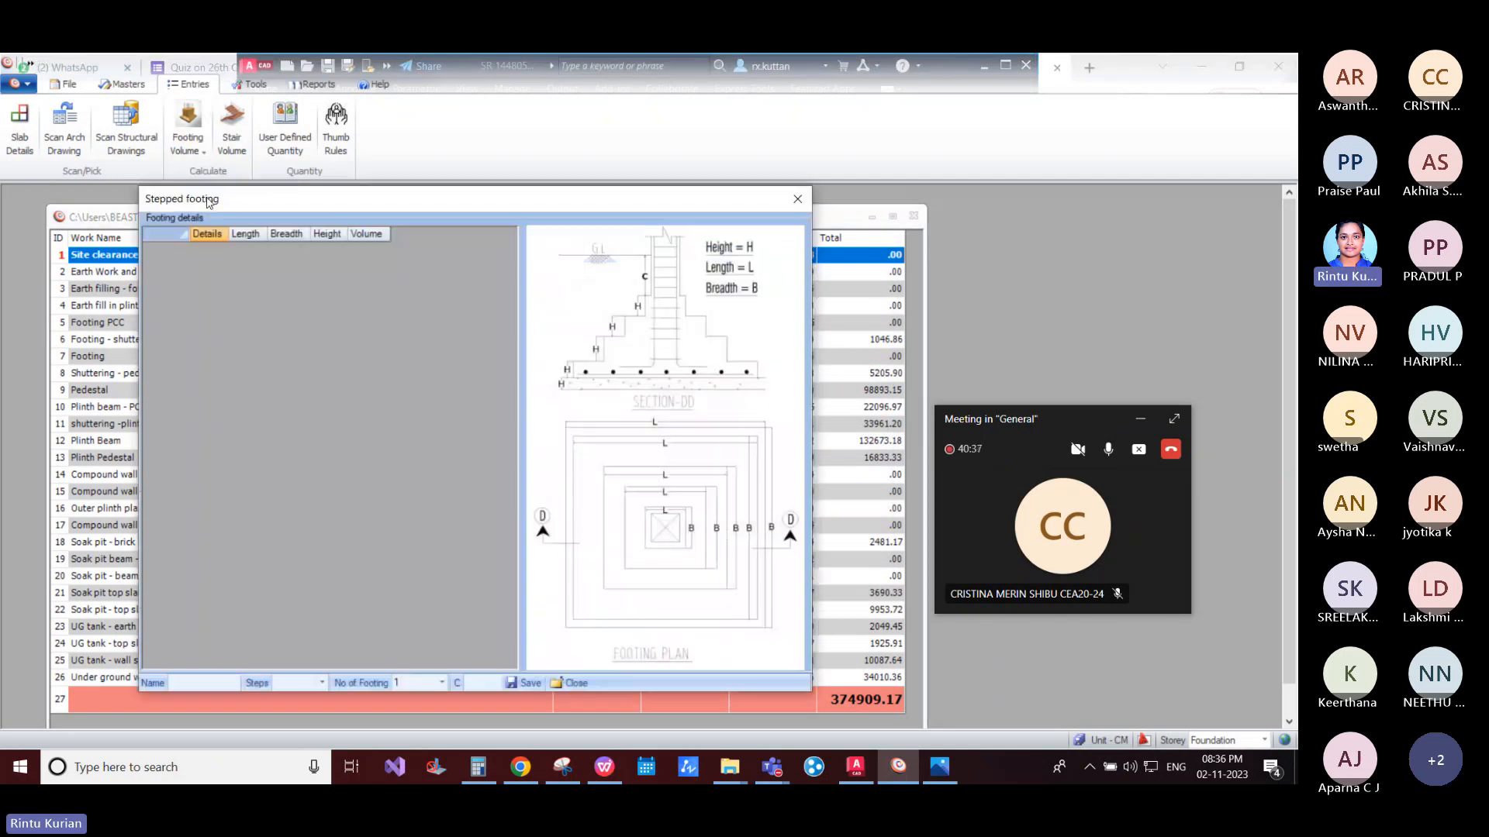
pyautogui.click(176, 680)
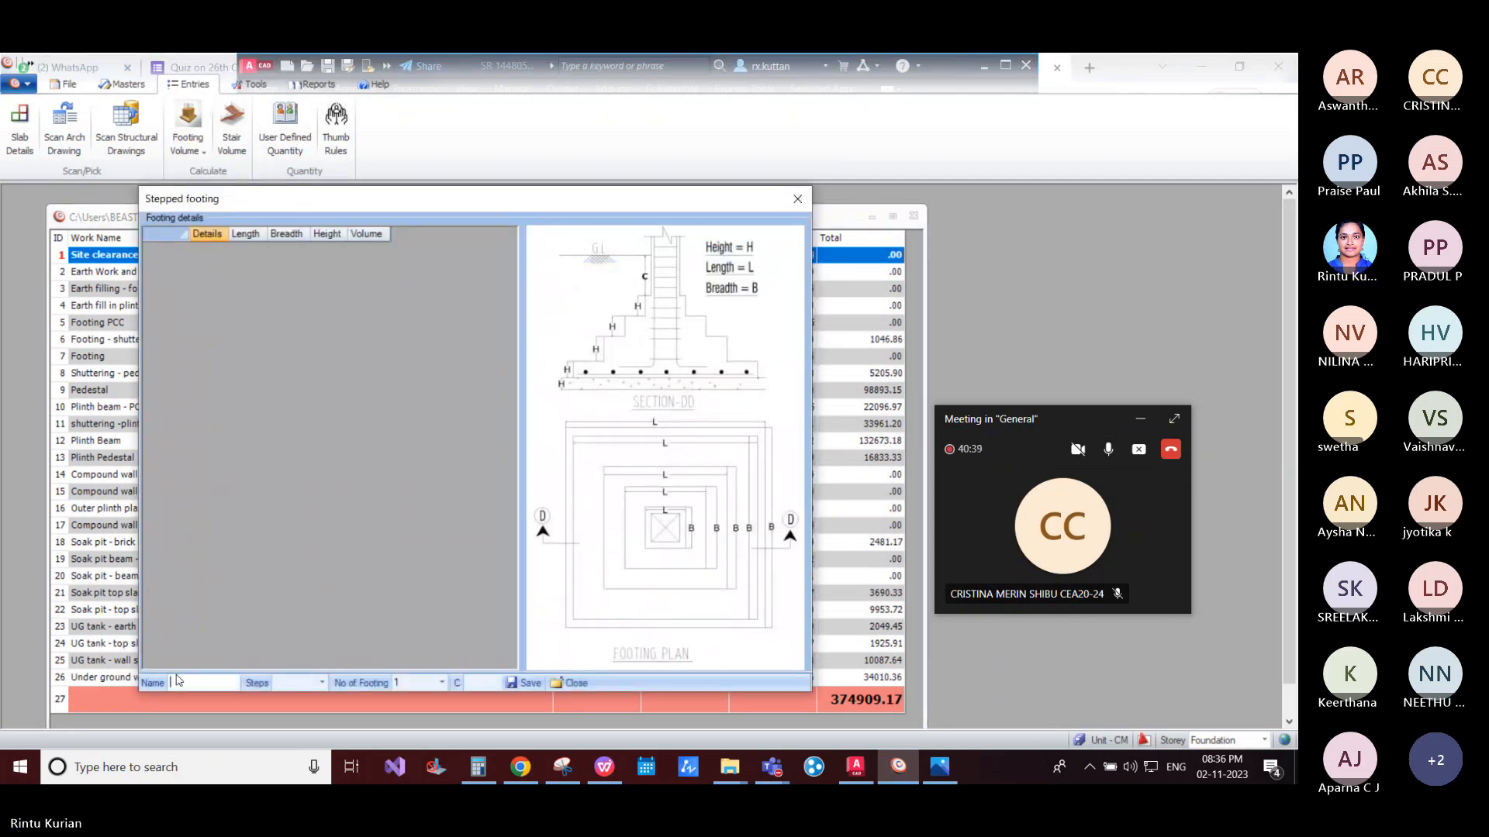
pyautogui.write('f1')
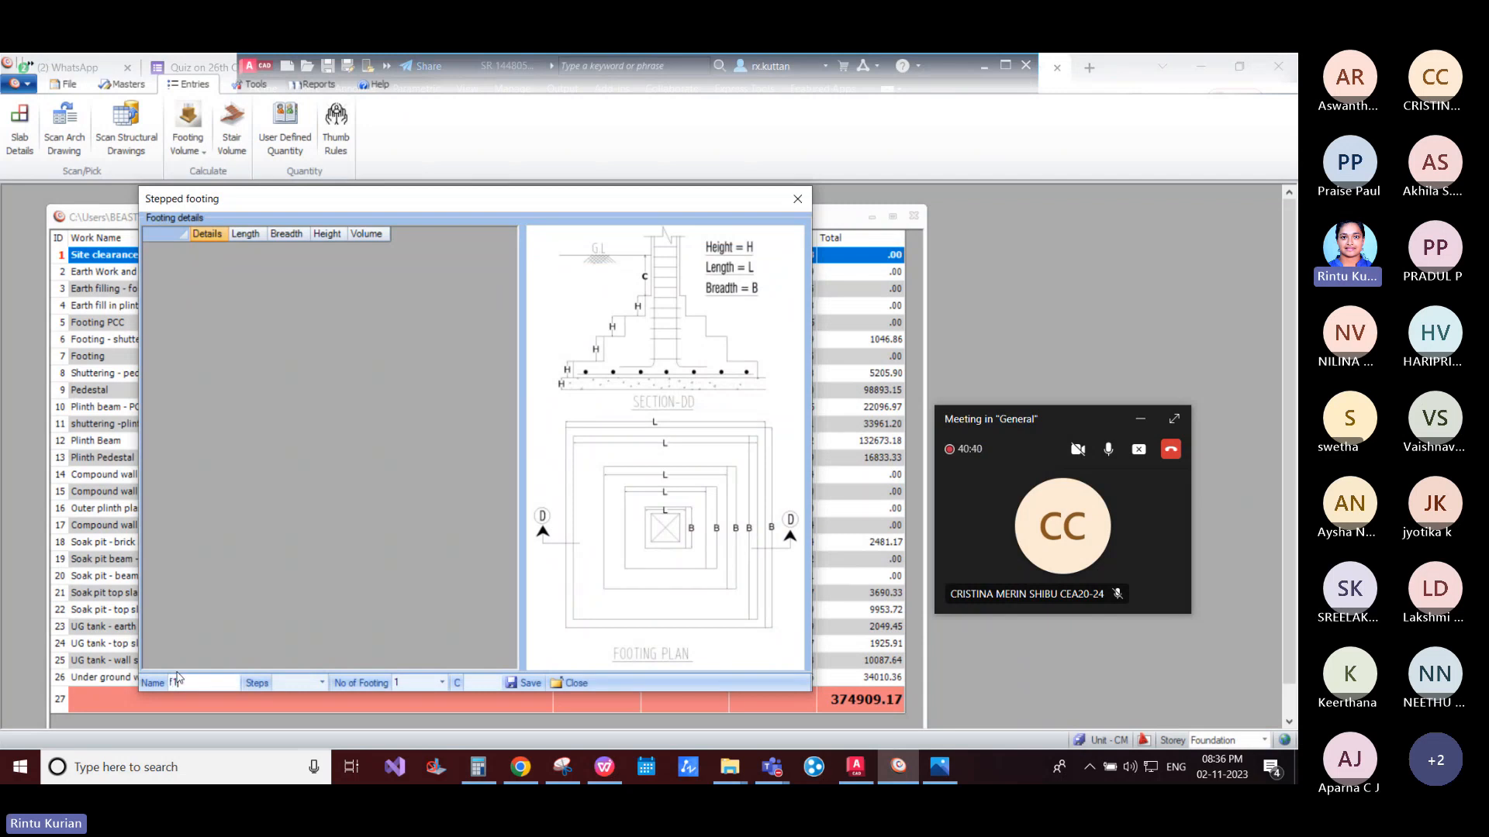
pyautogui.click(291, 685)
pyautogui.write('1')
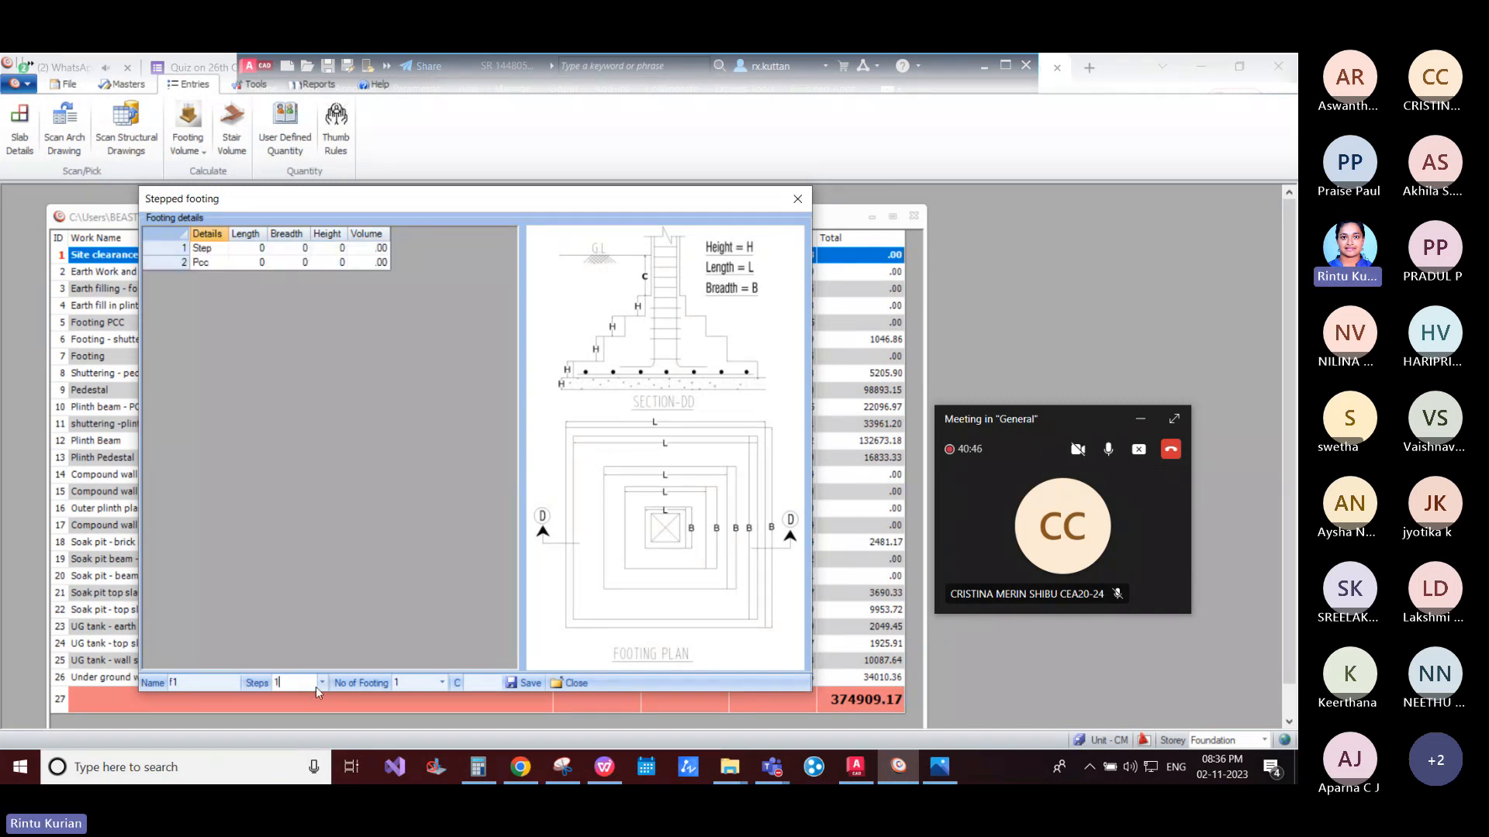
pyautogui.click(409, 684)
pyautogui.write('12')
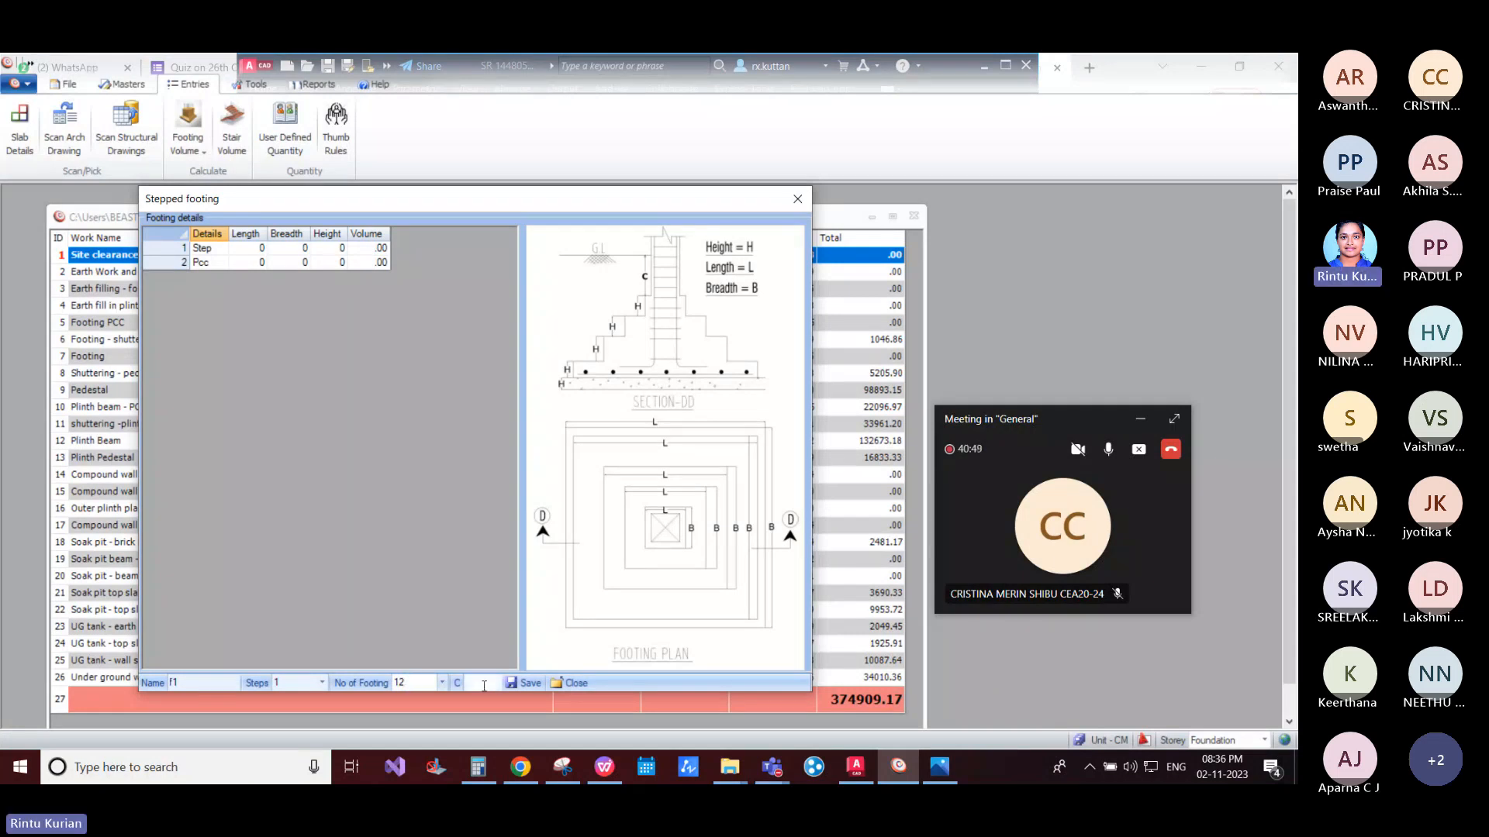
# Step: Consult the project details in the estimation spreadsheet, and set the stepped footing's C dimension to 150
pyautogui.click(483, 685)
pyautogui.click(636, 774)
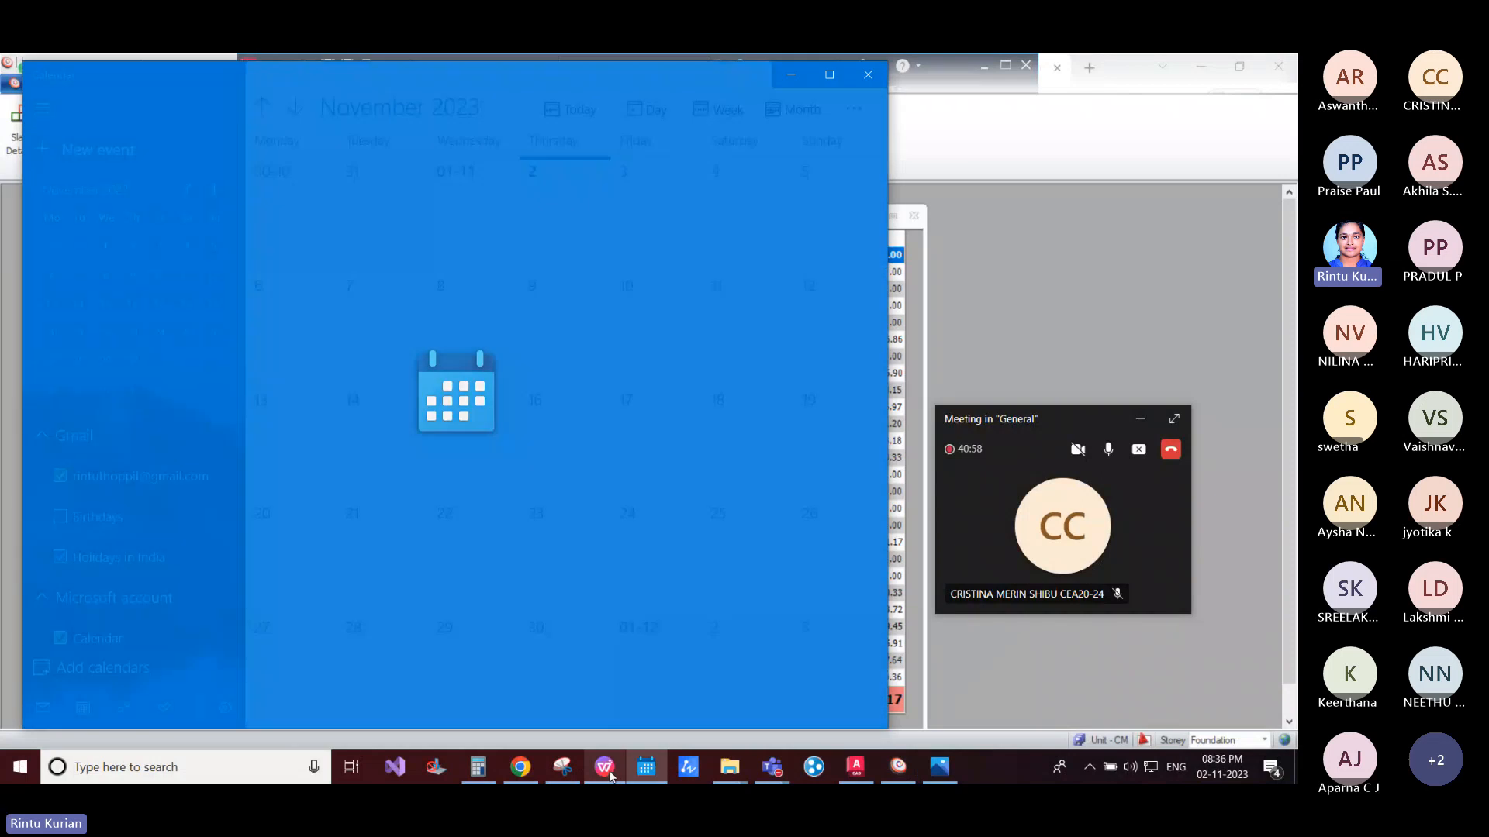
pyautogui.click(607, 770)
pyautogui.scroll(14, 597, 434)
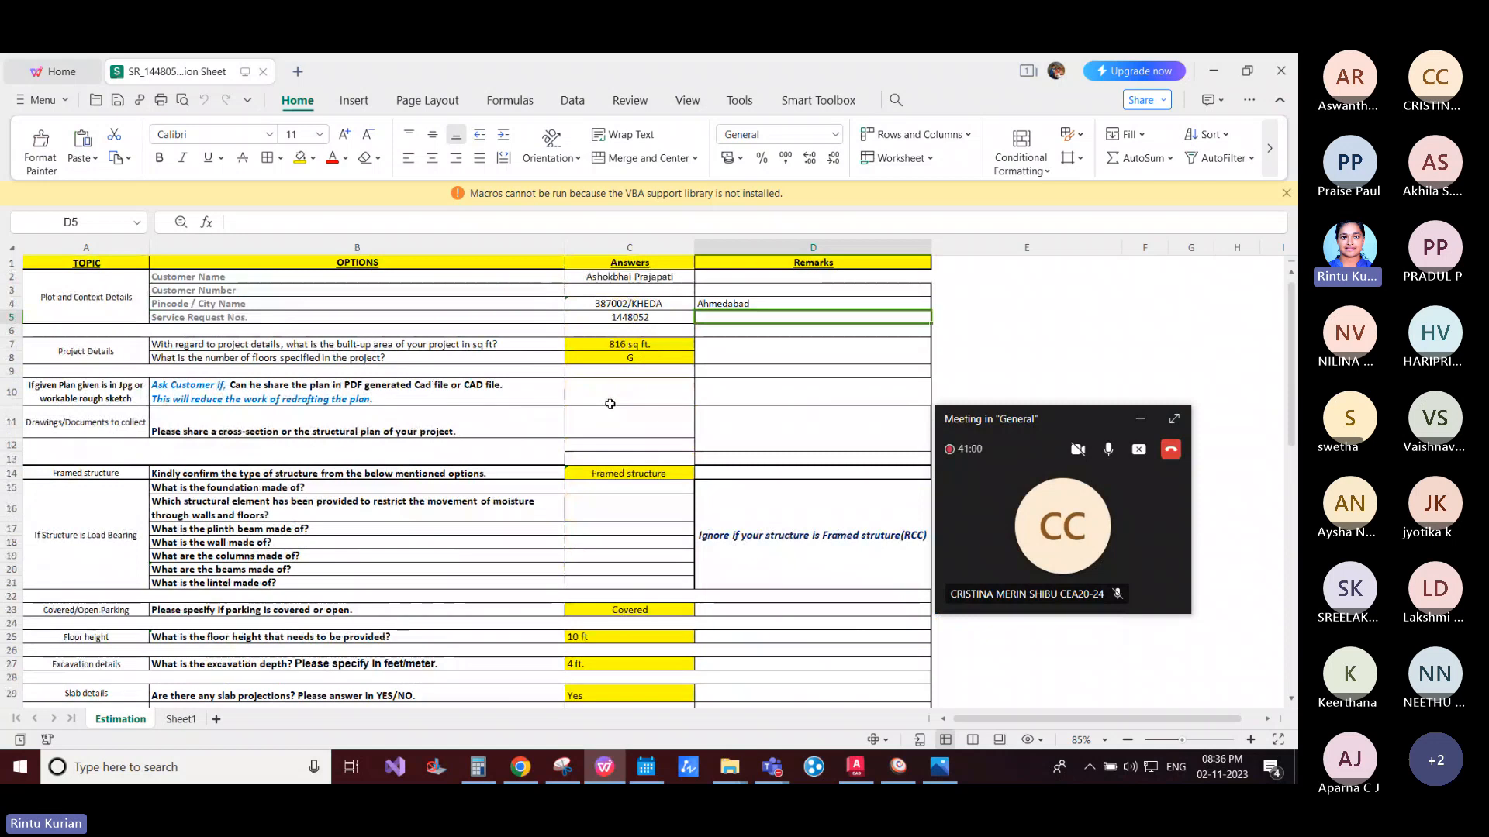
pyautogui.scroll(-3, 610, 404)
pyautogui.click(1215, 78)
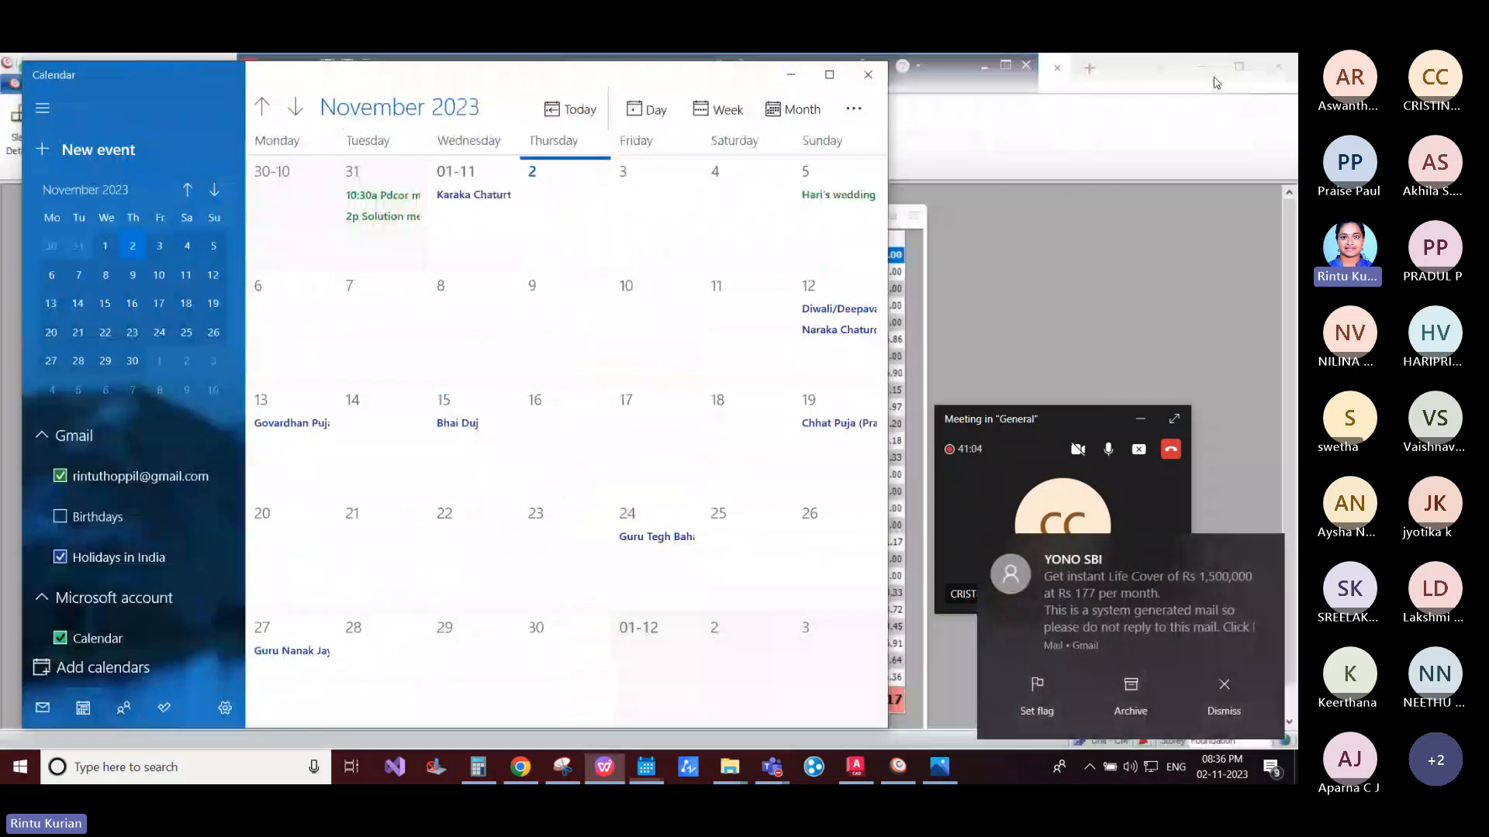
pyautogui.click(790, 74)
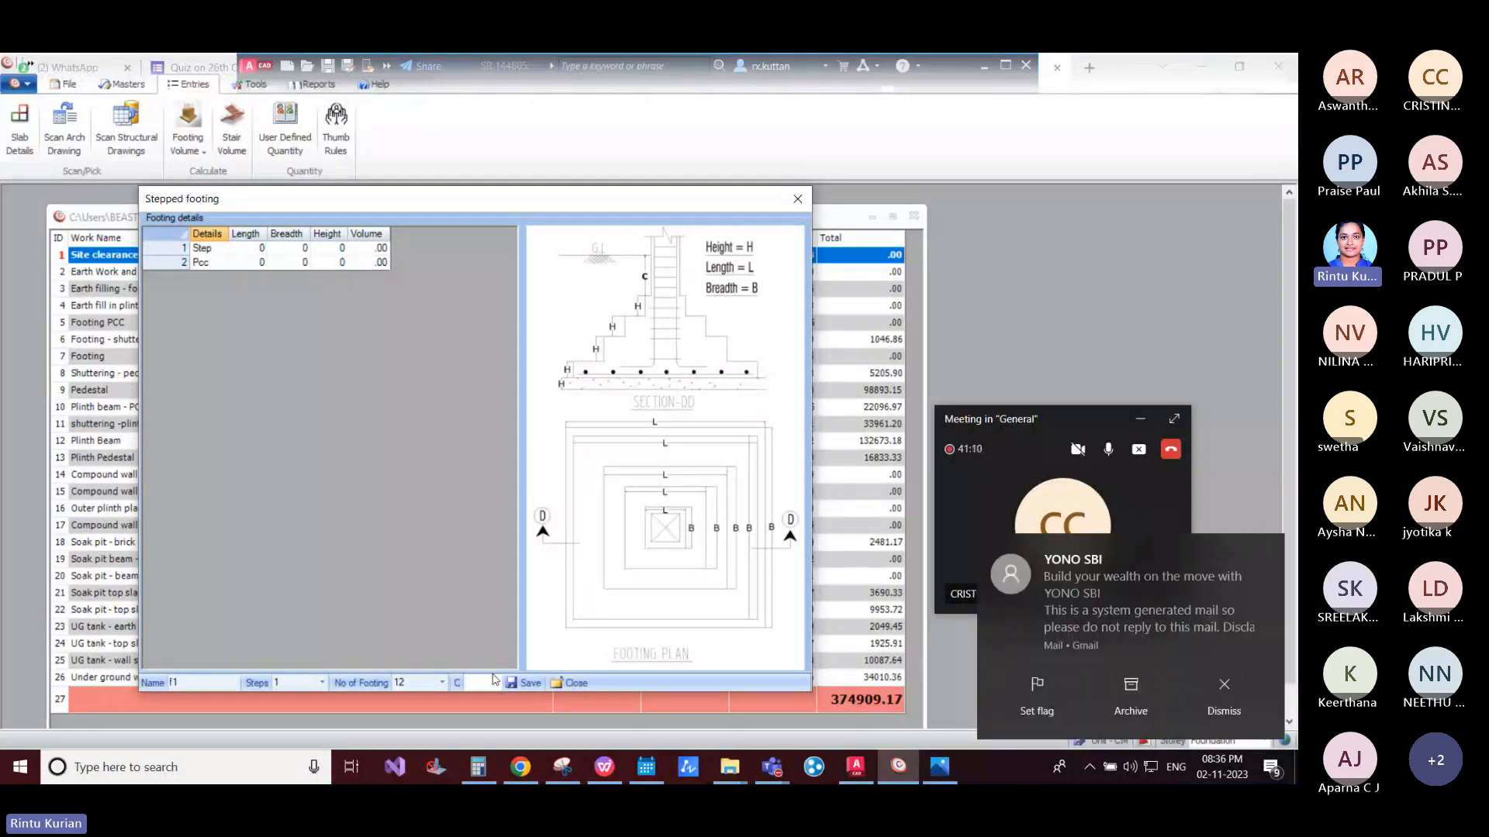
pyautogui.write('150')
pyautogui.click(1201, 706)
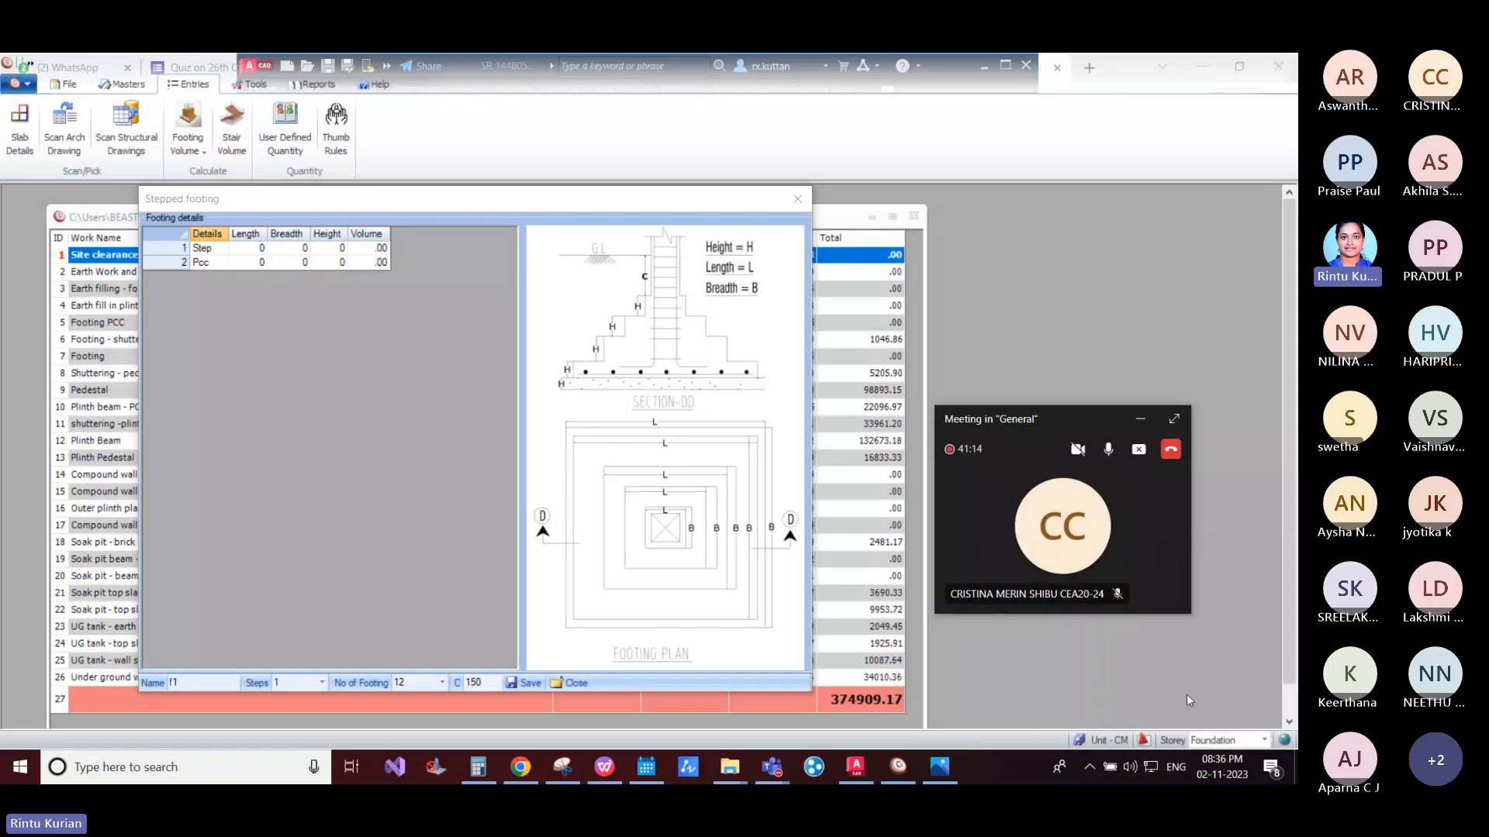
# Step: Enter the footing's Step row dimensions as length 180, breadth 150 and height 30
pyautogui.click(252, 250)
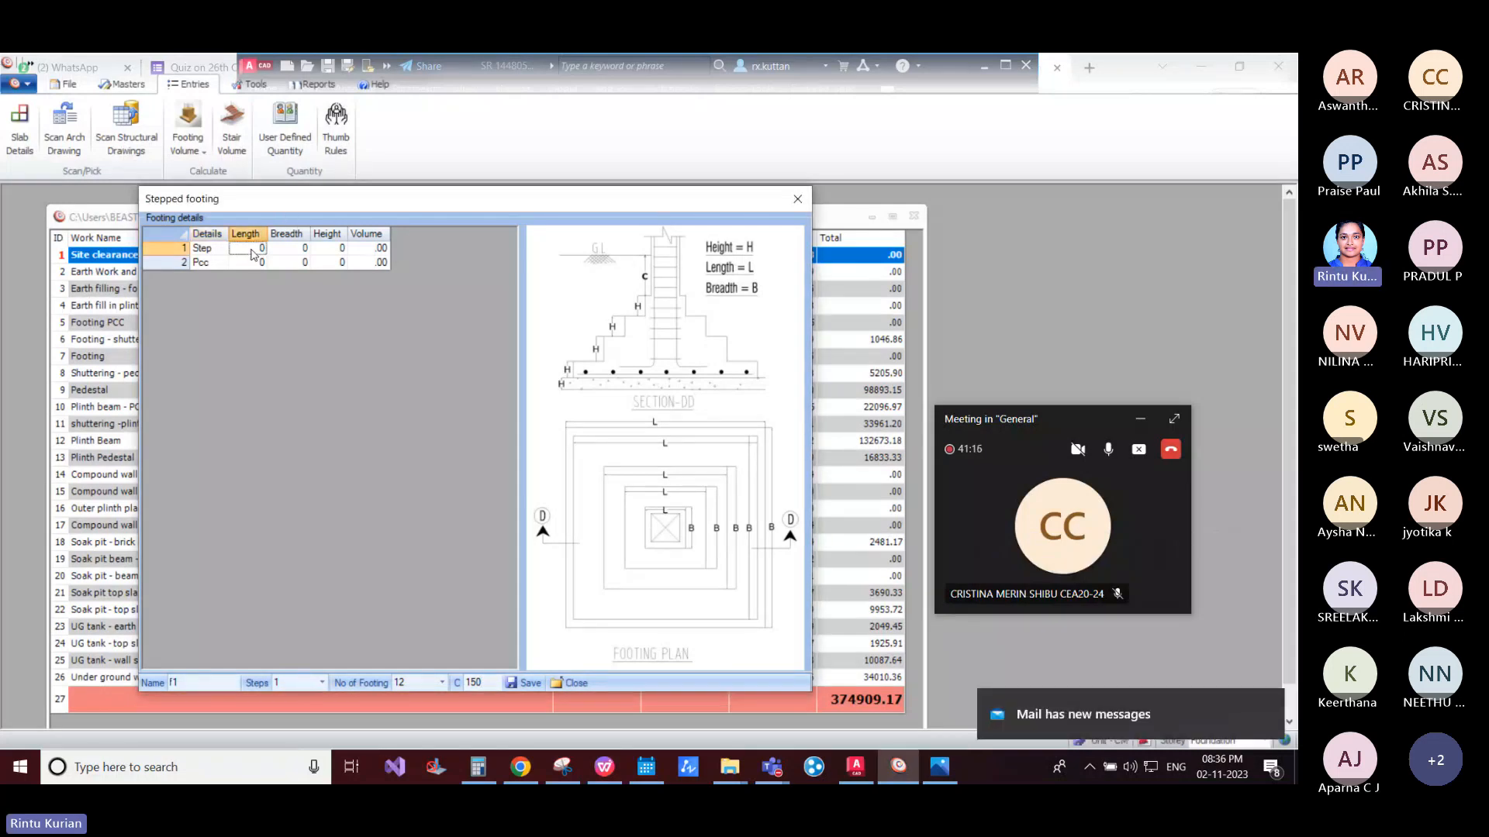
pyautogui.write('180')
pyautogui.press('Tab')
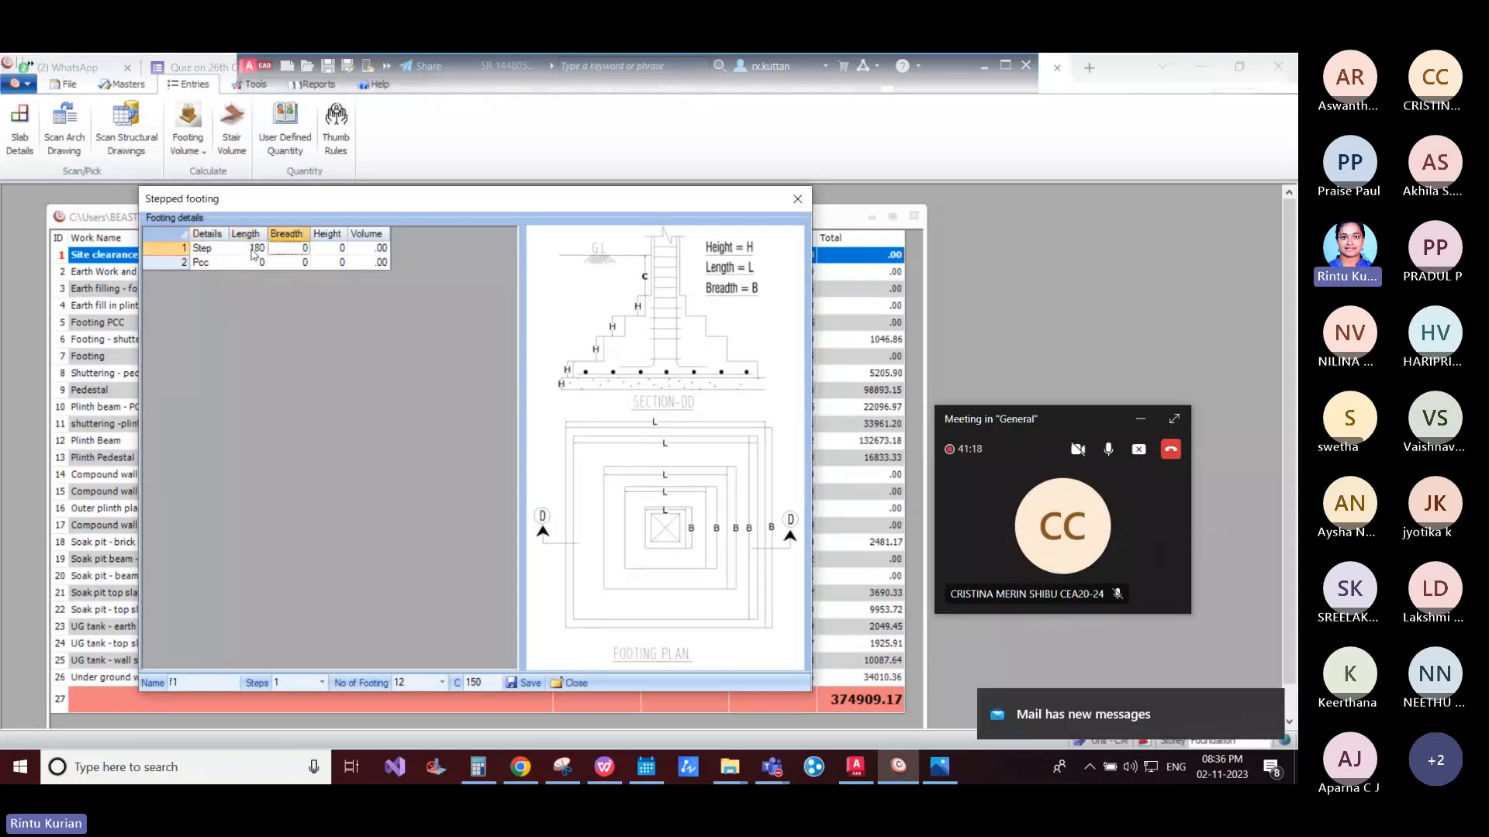
pyautogui.write('150')
pyautogui.press('Tab')
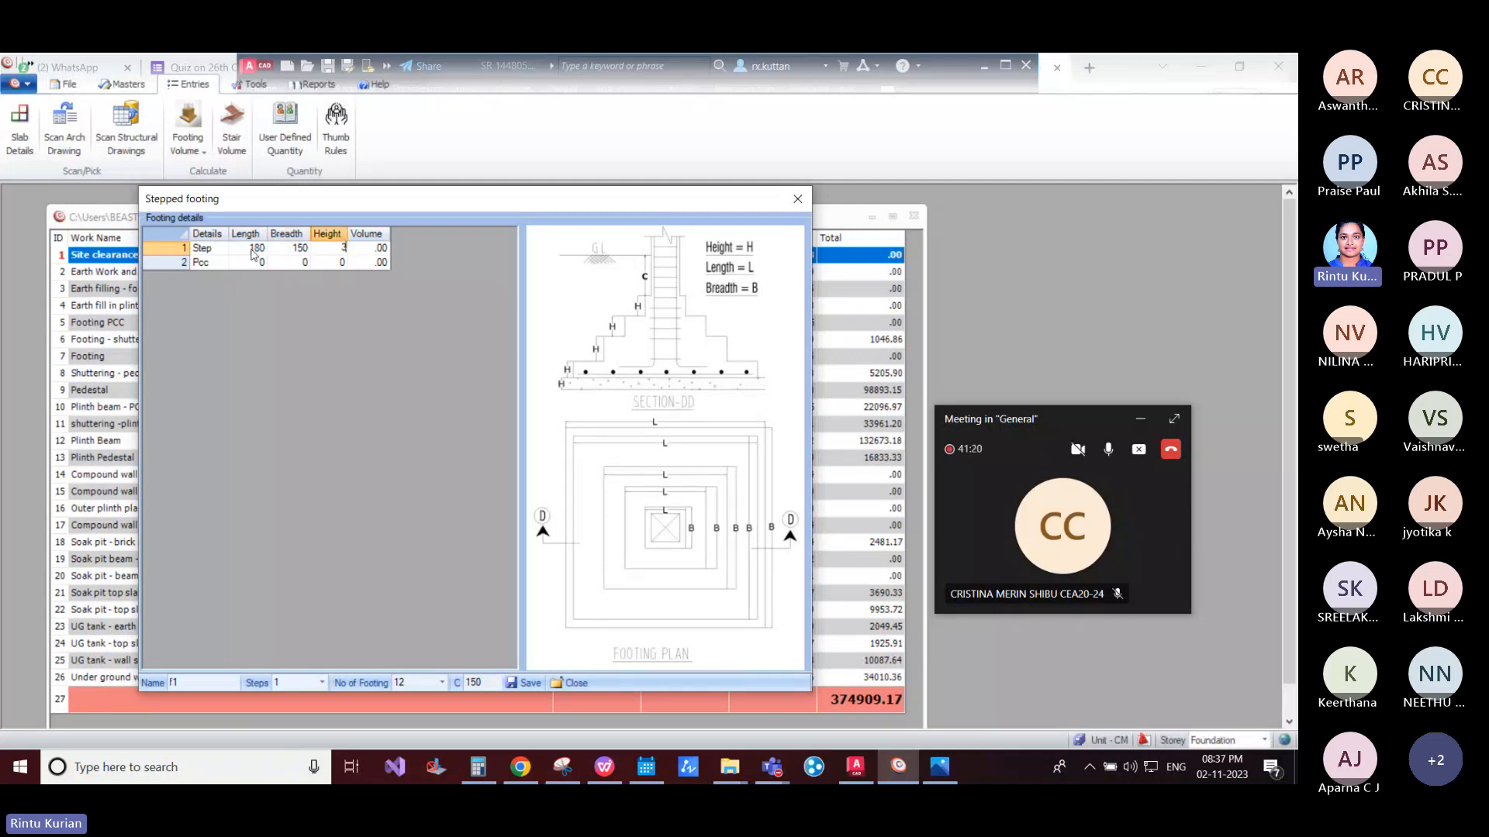
pyautogui.write('30')
pyautogui.press('Return')
# Step: Enter the footing's Pcc row dimensions as length 200, breadth 170 and height 15
pyautogui.press('Left')
pyautogui.press('Left')
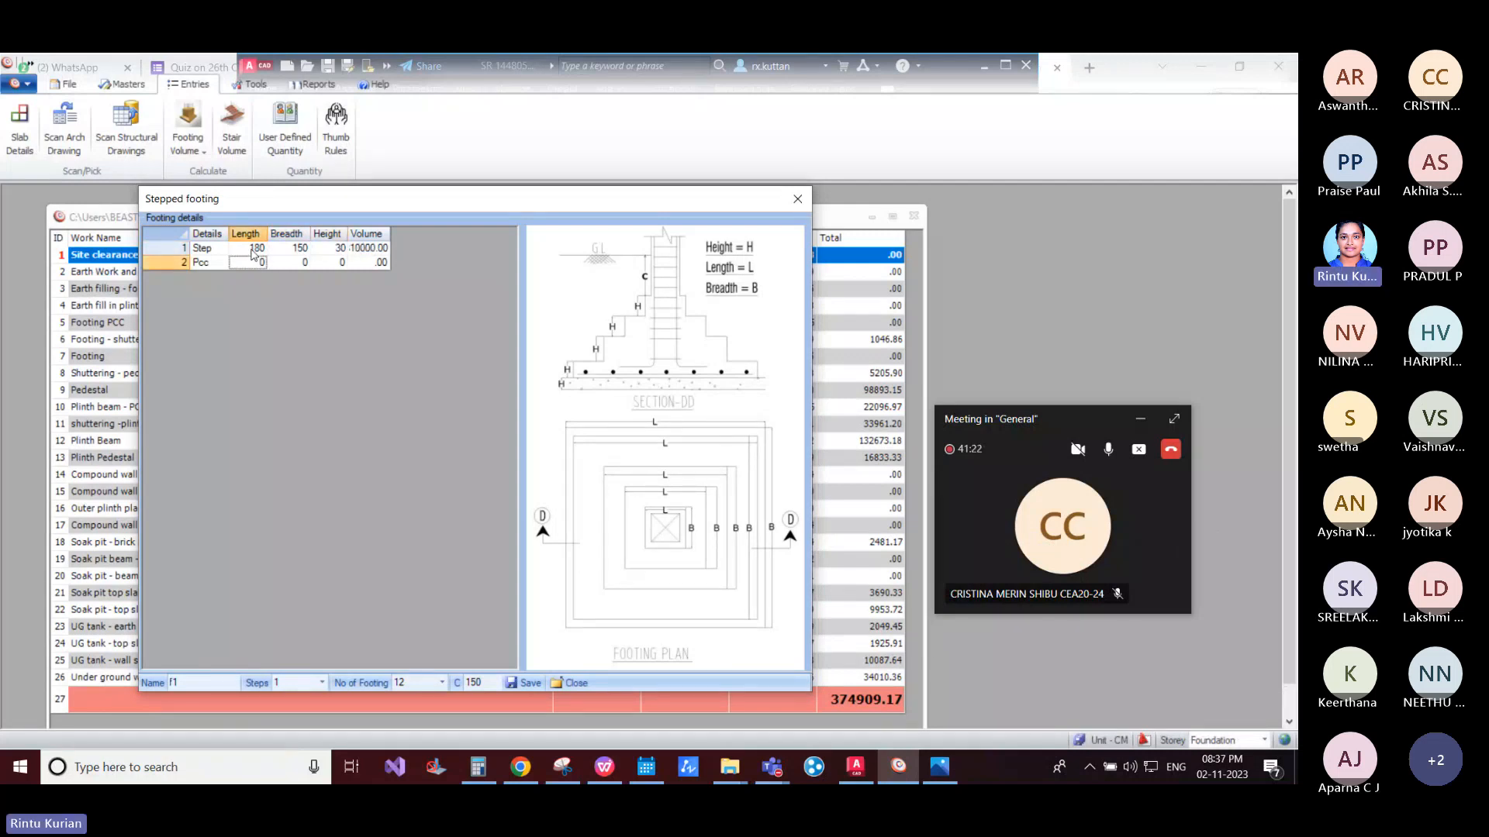
pyautogui.write('200')
pyautogui.press('Tab')
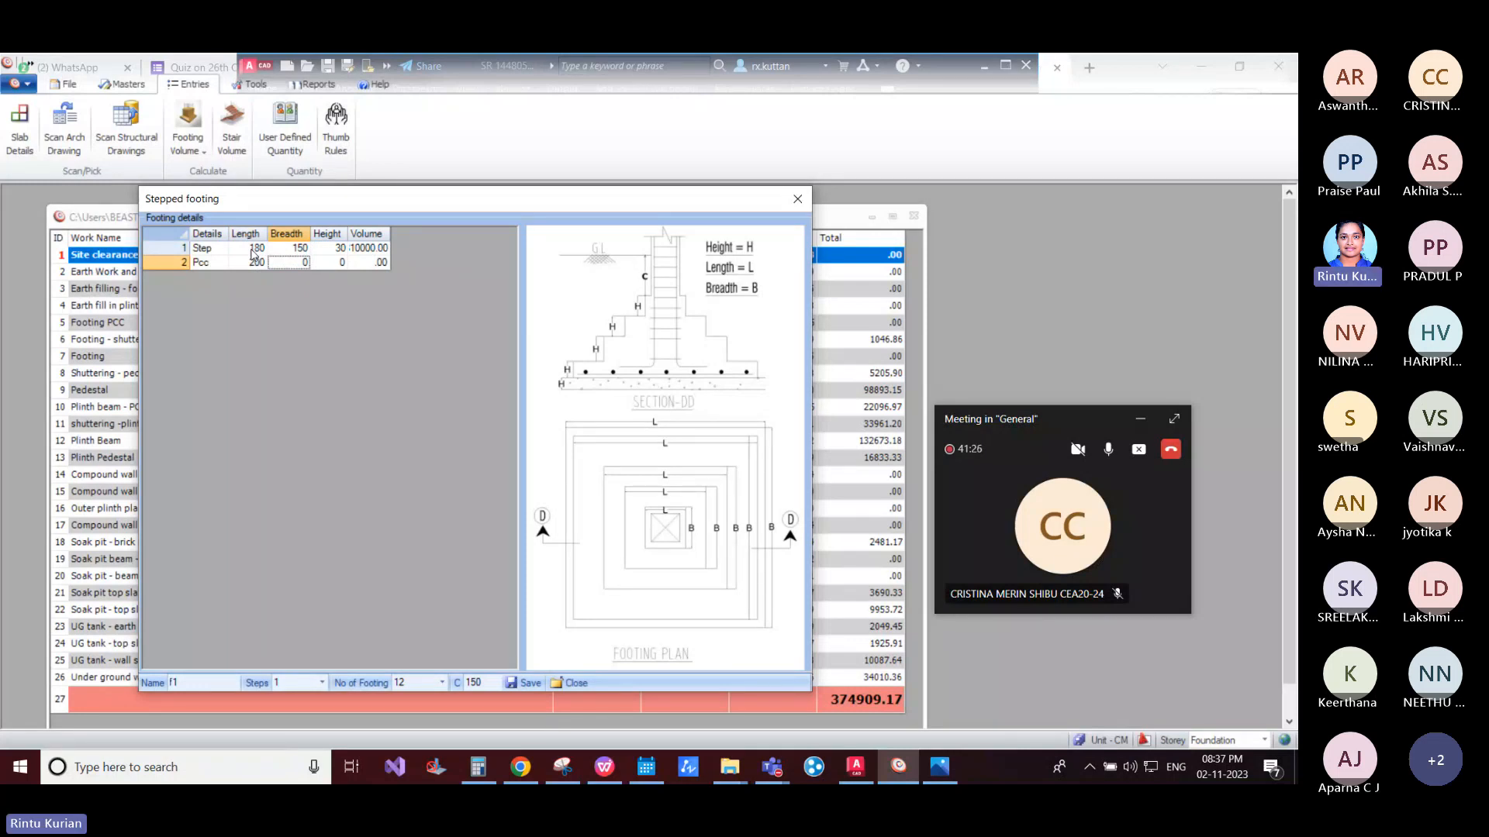
pyautogui.write('170')
pyautogui.press('Tab')
pyautogui.write('1')
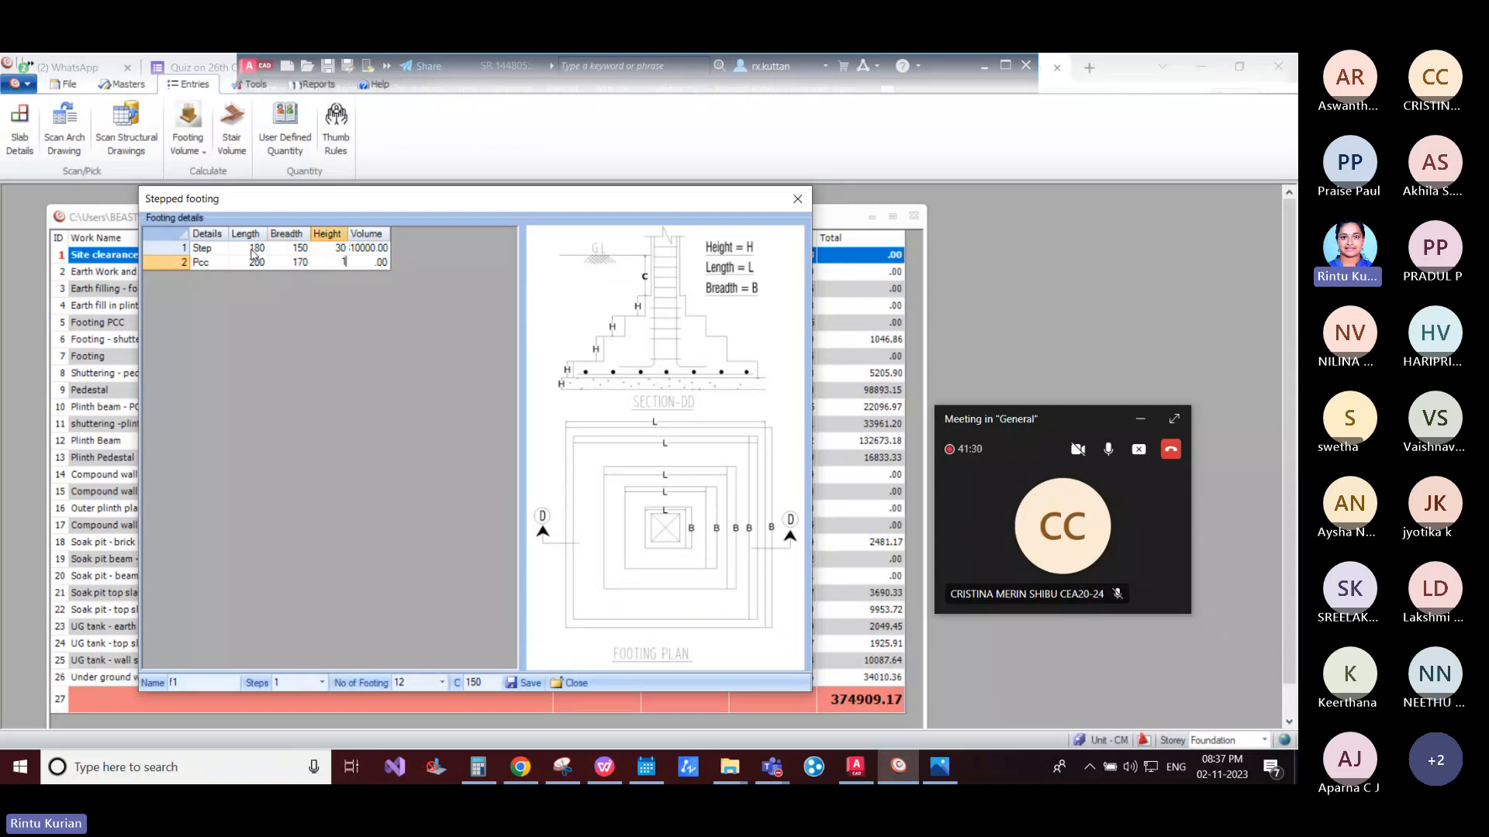
pyautogui.write('5')
pyautogui.press('Return')
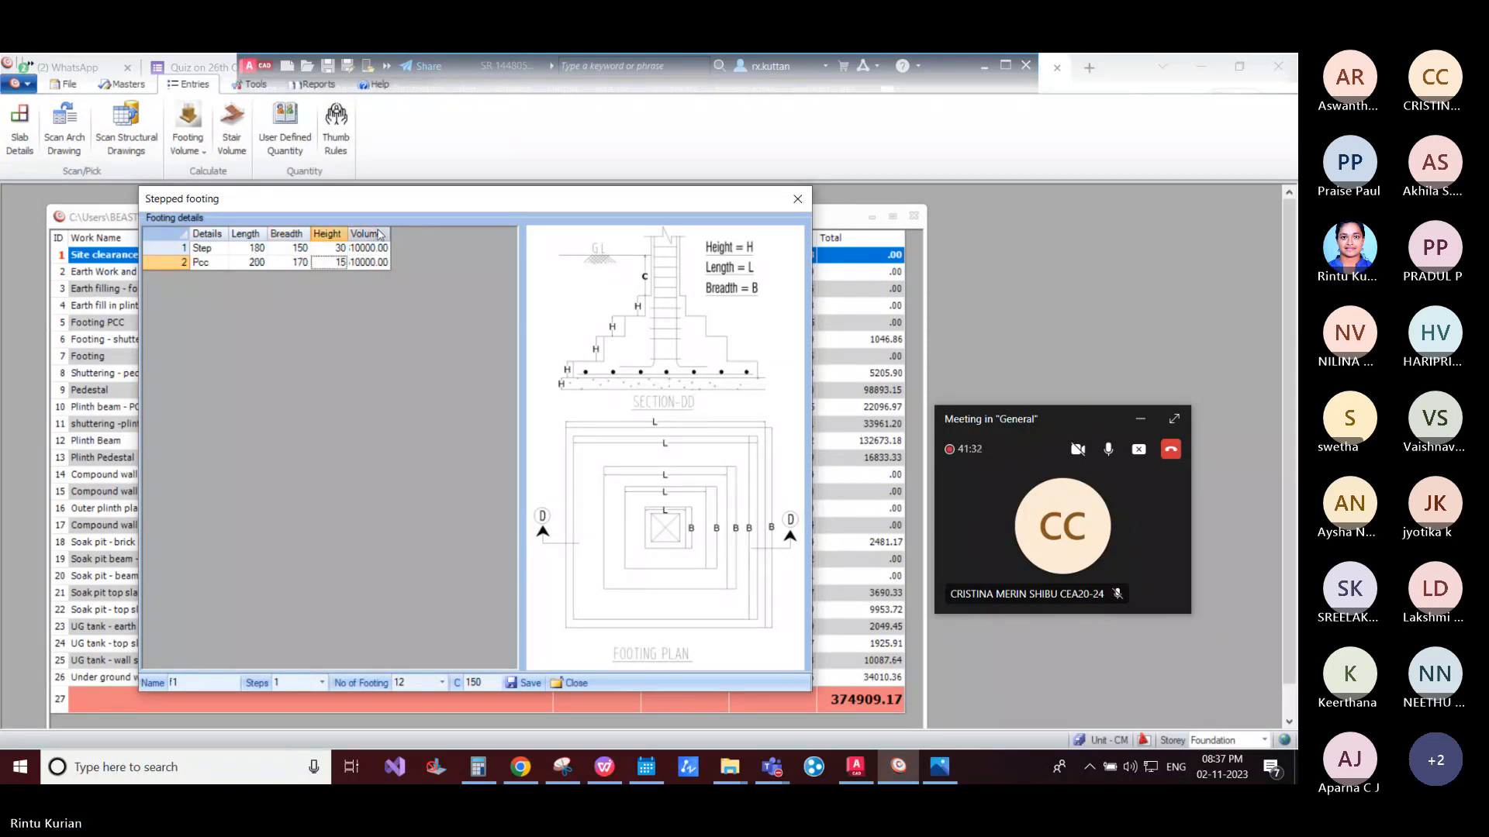
# Step: Widen the Volume column, save stepped footing f1, and close its form to check the work list
pyautogui.moveTo(390, 233); pyautogui.dragTo(442, 247)
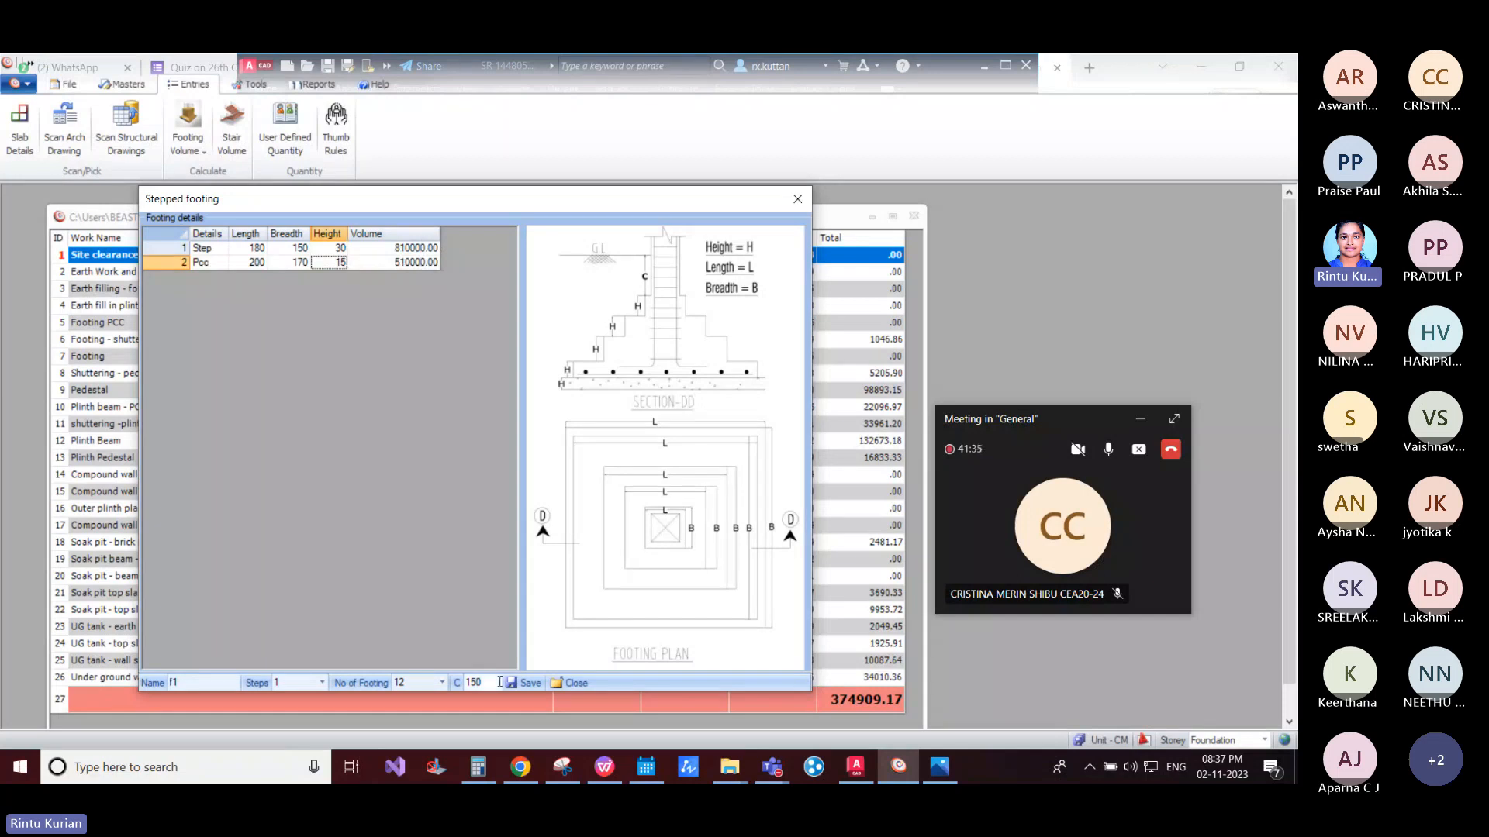
pyautogui.click(527, 683)
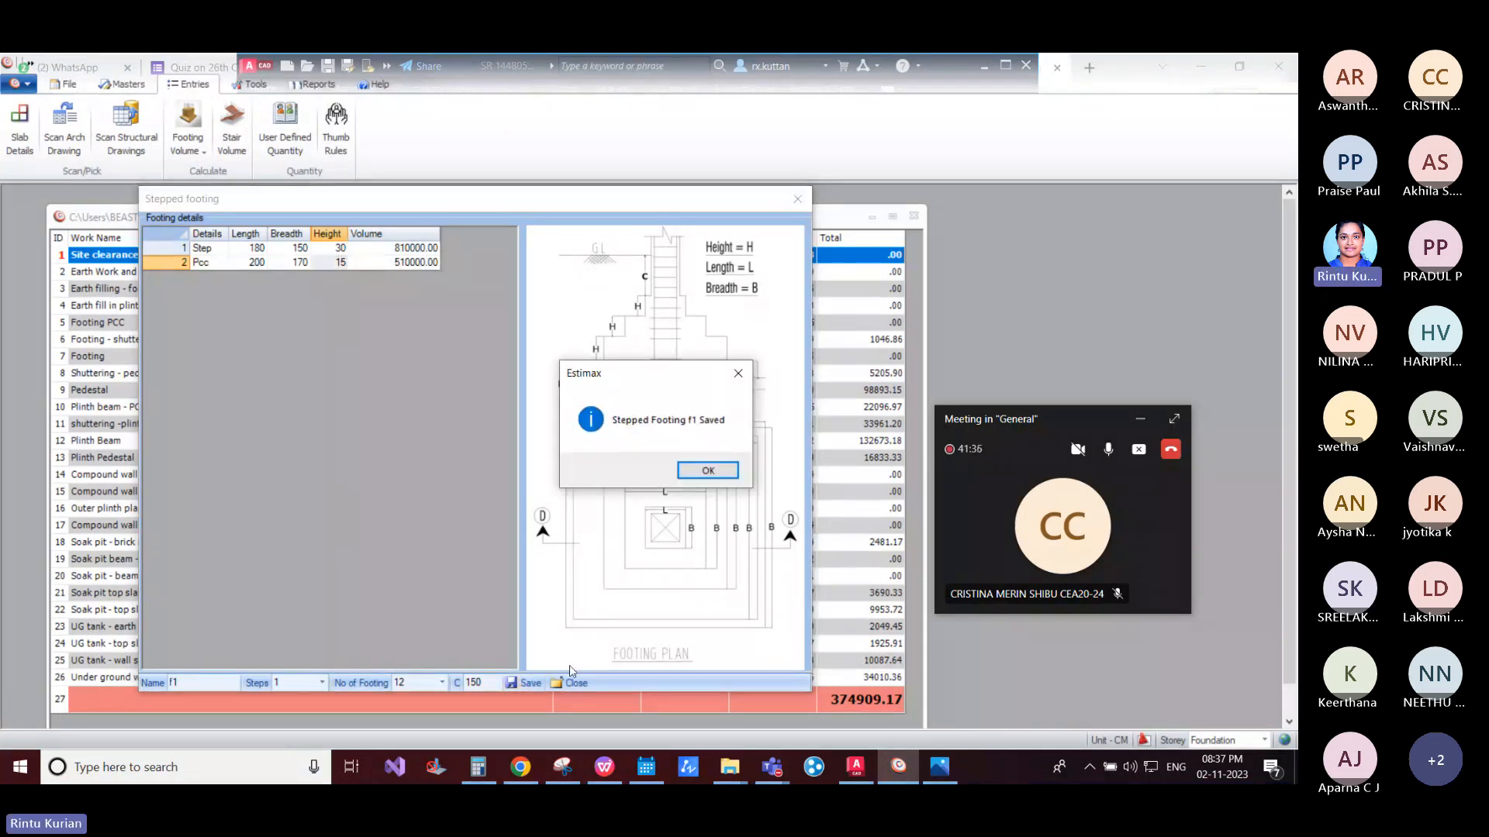
pyautogui.press('Return')
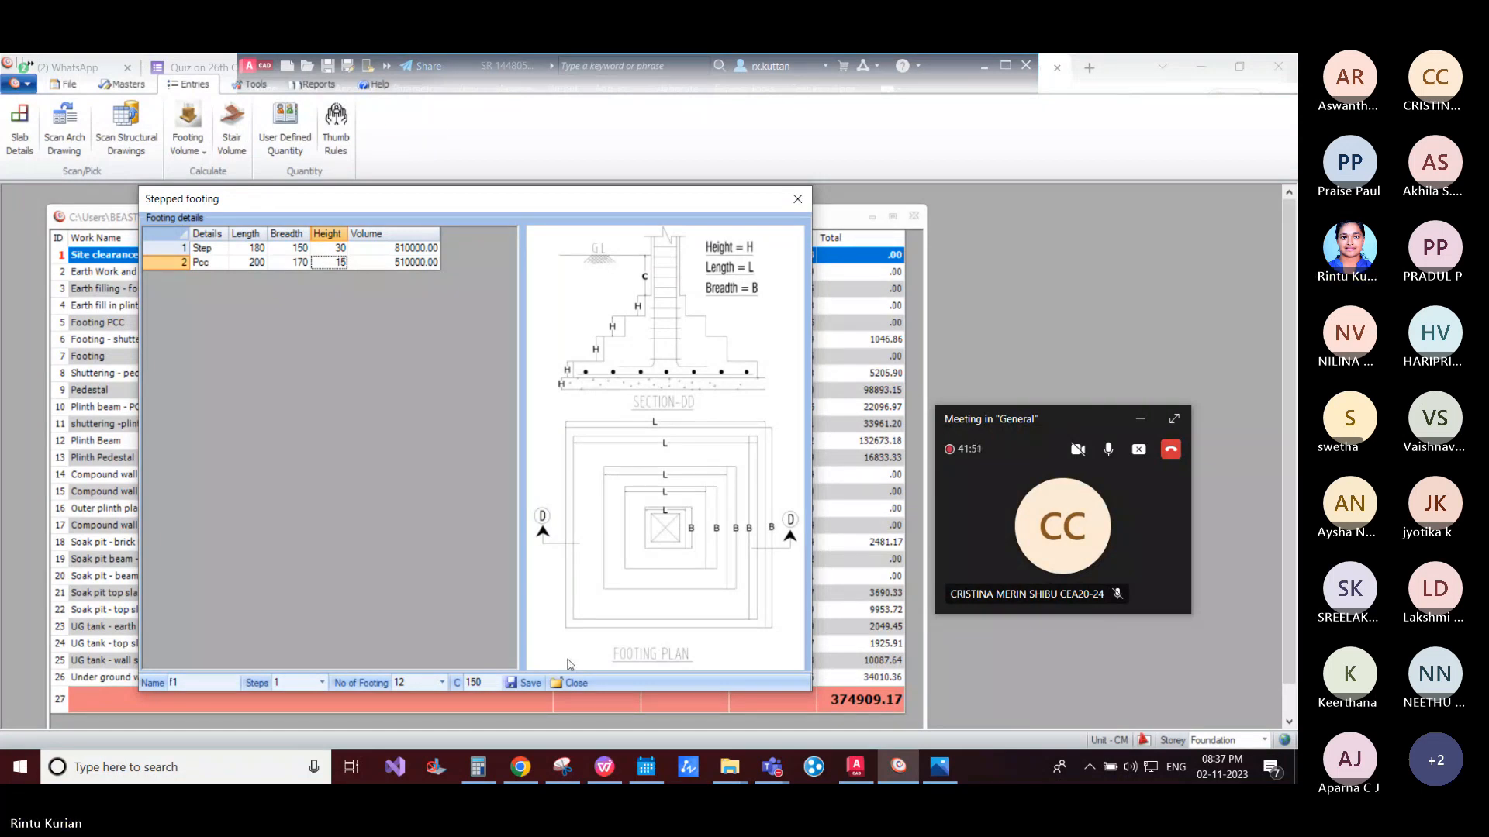
pyautogui.click(519, 683)
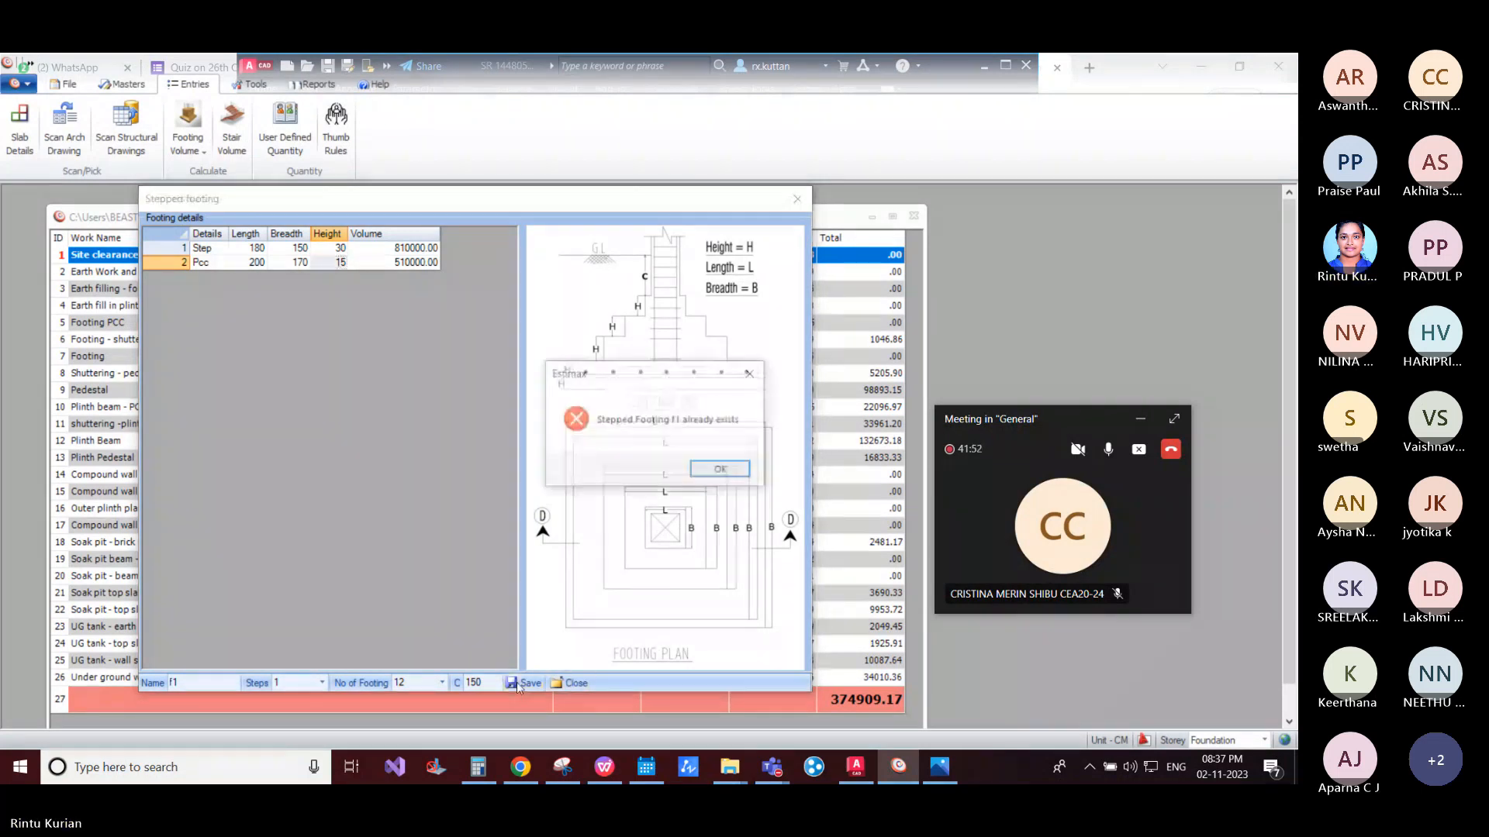
pyautogui.press('Return')
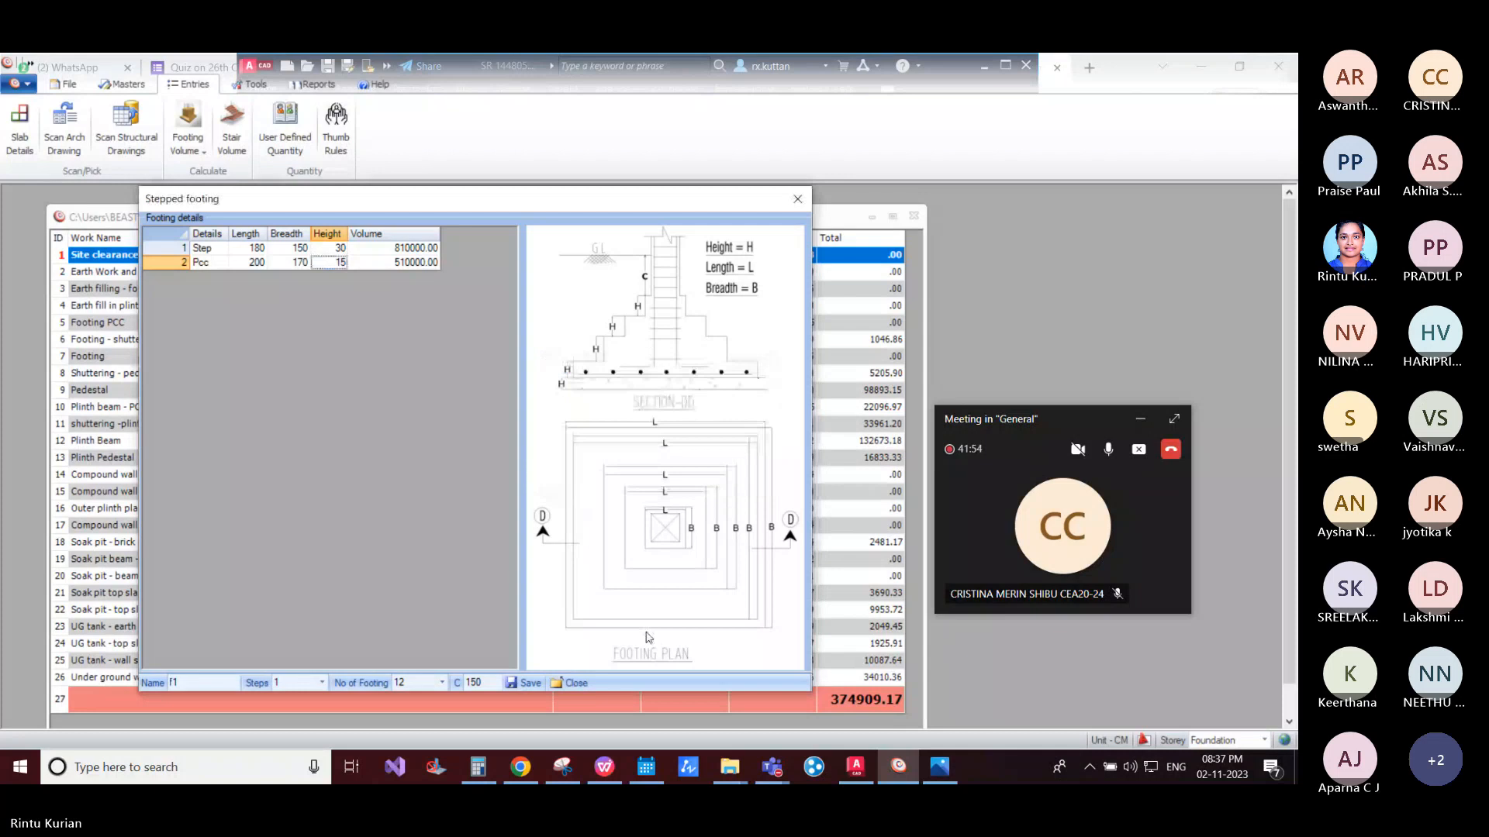
pyautogui.click(571, 683)
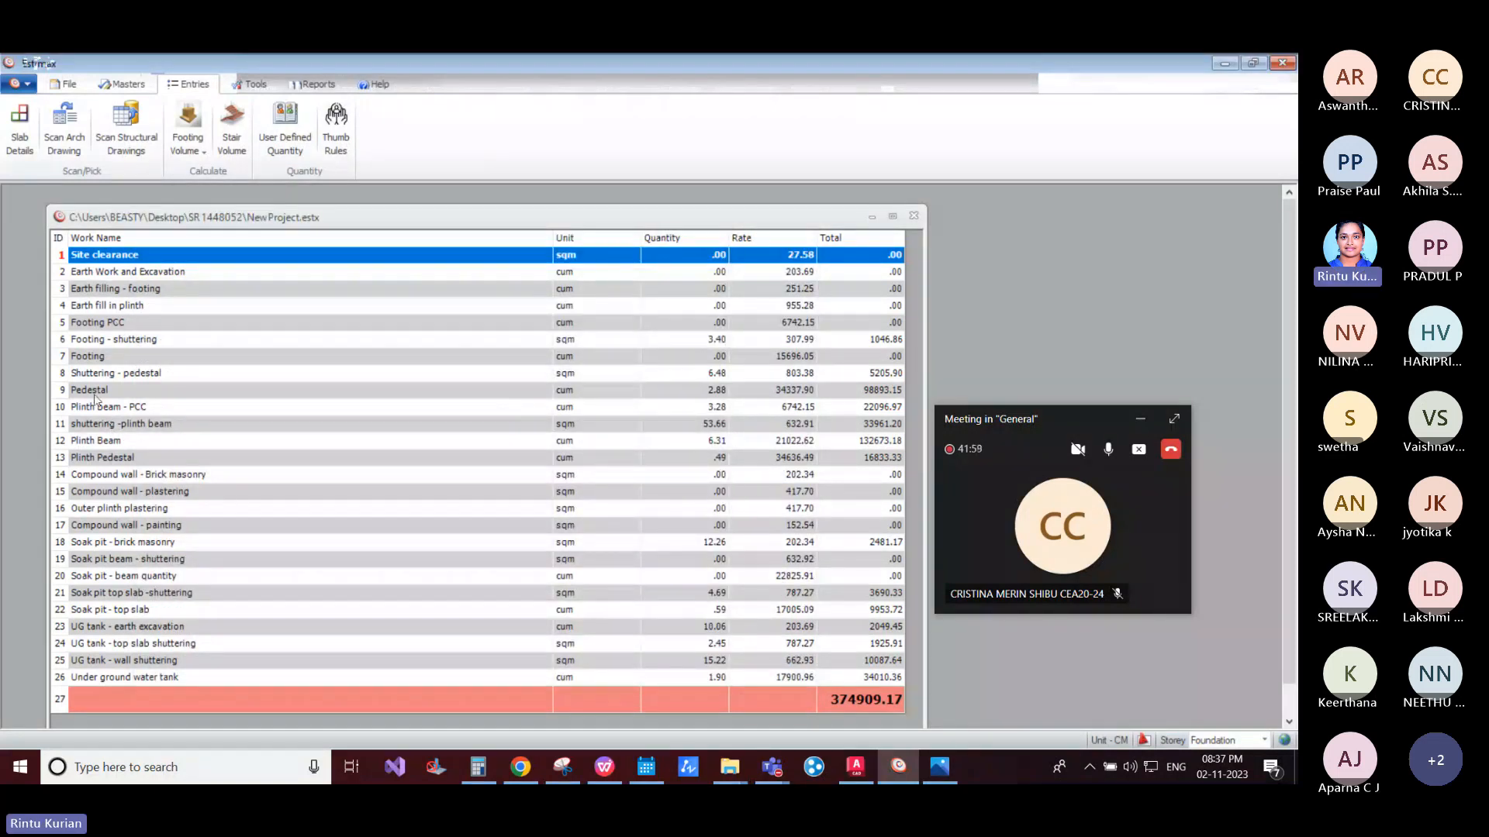
pyautogui.click(76, 462)
pyautogui.click(92, 492)
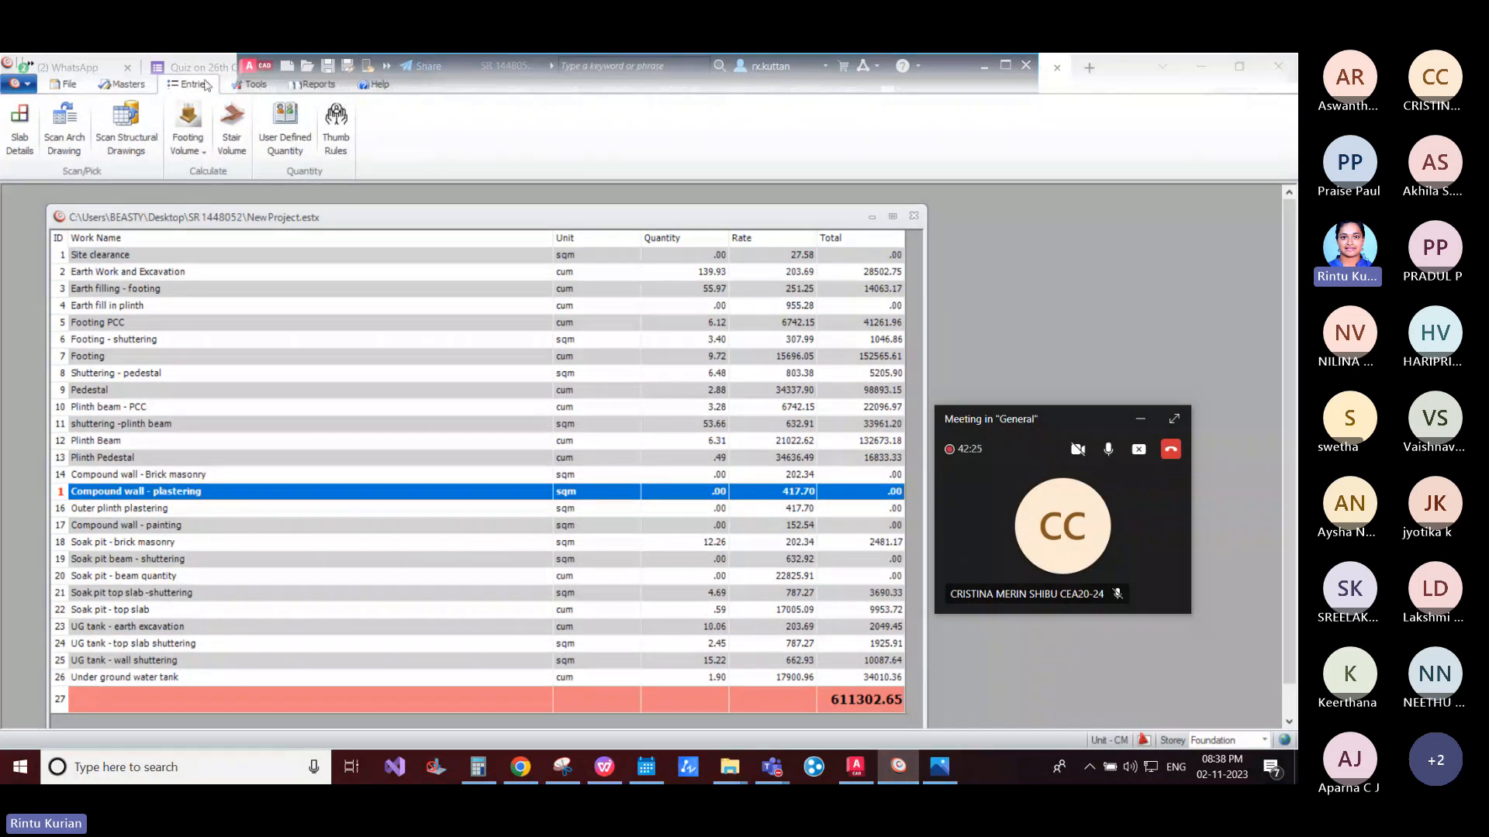
# Step: Scan the polylines of the plinth beam and column layout with the CAD Utility and save the scanned objects
pyautogui.click(128, 88)
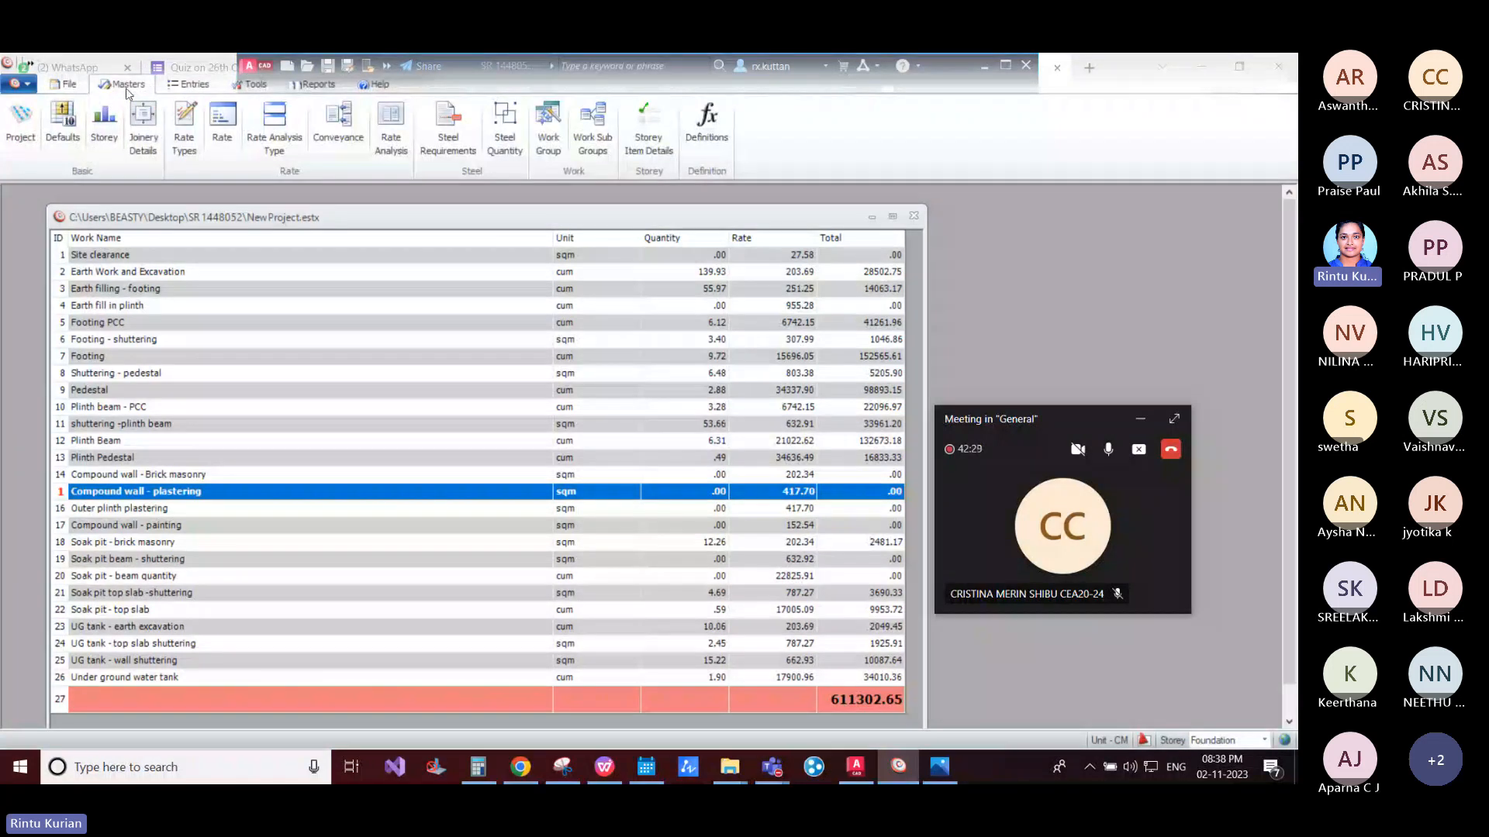
pyautogui.click(250, 85)
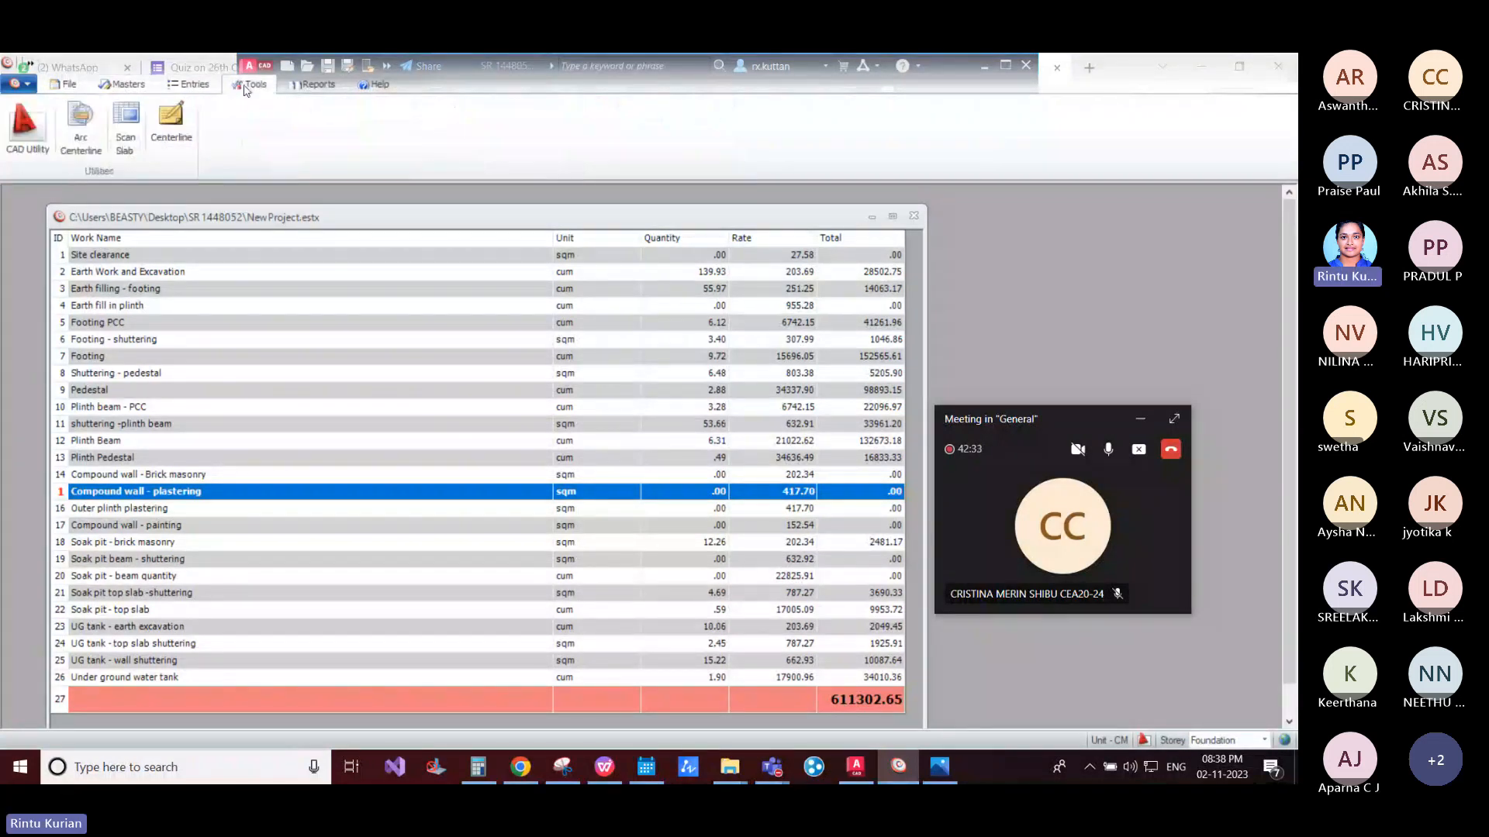
pyautogui.click(35, 146)
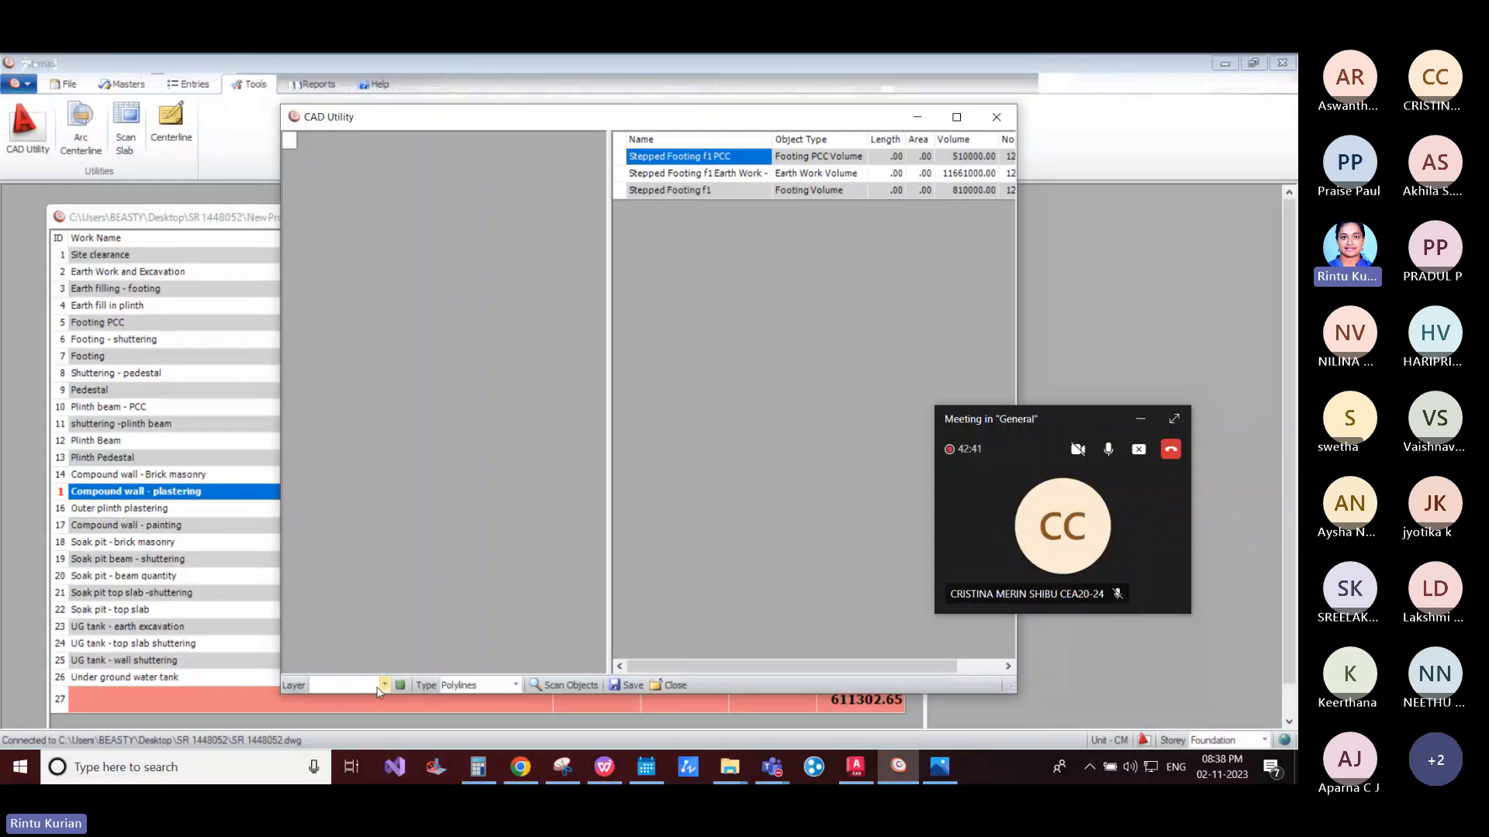
pyautogui.click(563, 685)
pyautogui.click(858, 767)
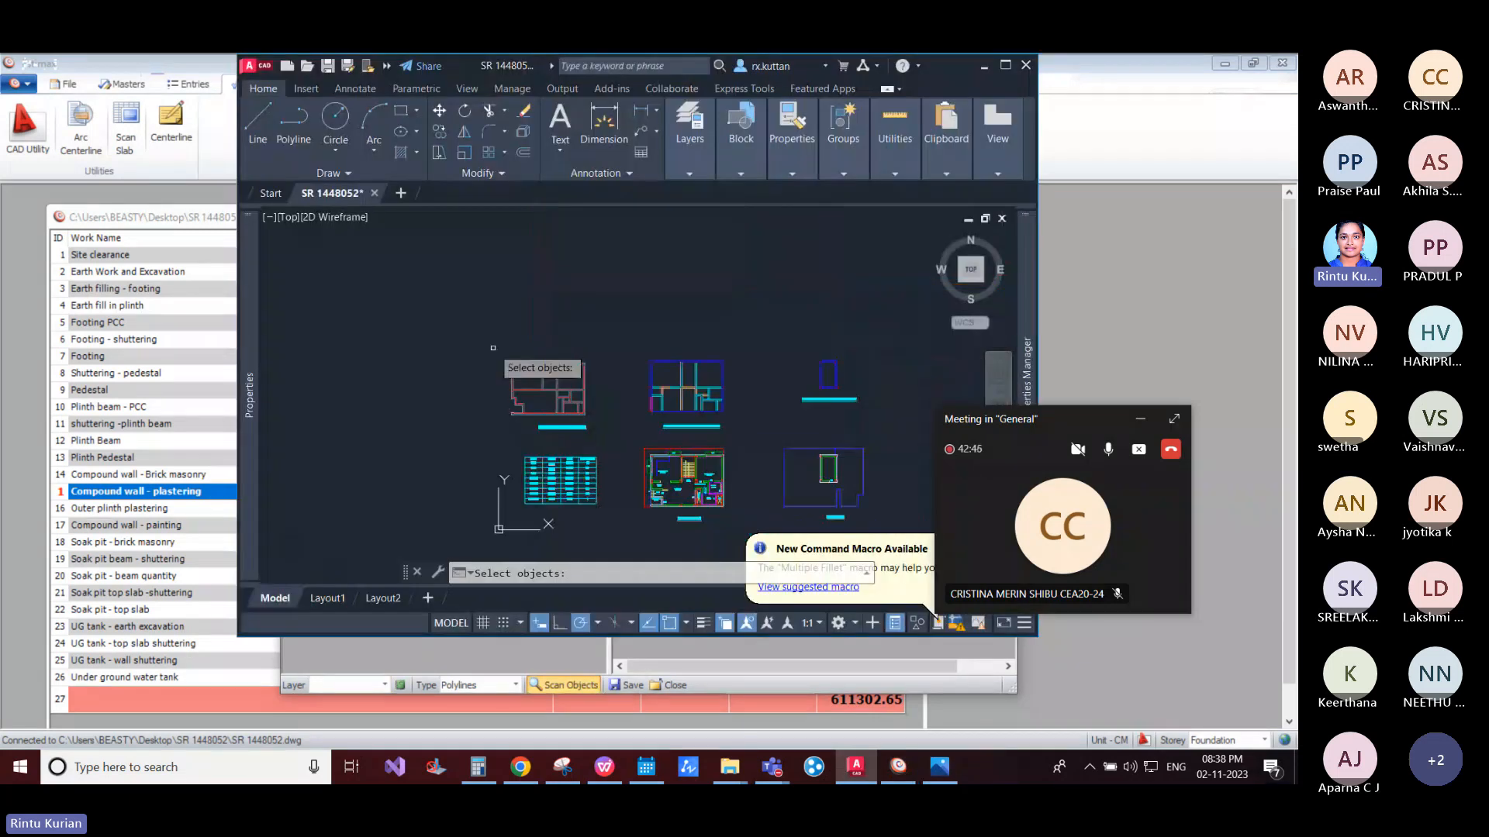
pyautogui.click(493, 348)
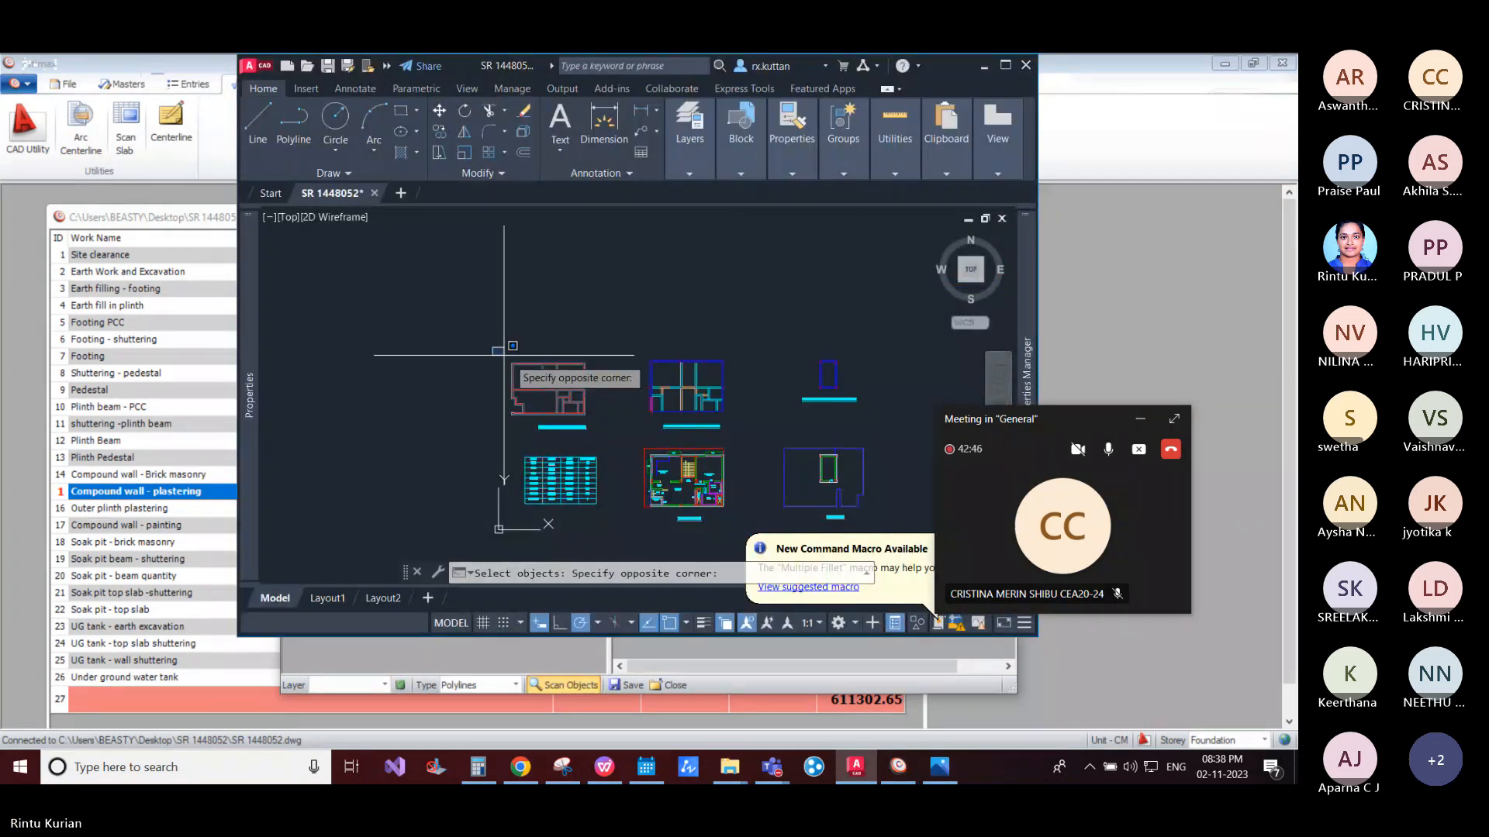
pyautogui.click(613, 435)
pyautogui.press('Return')
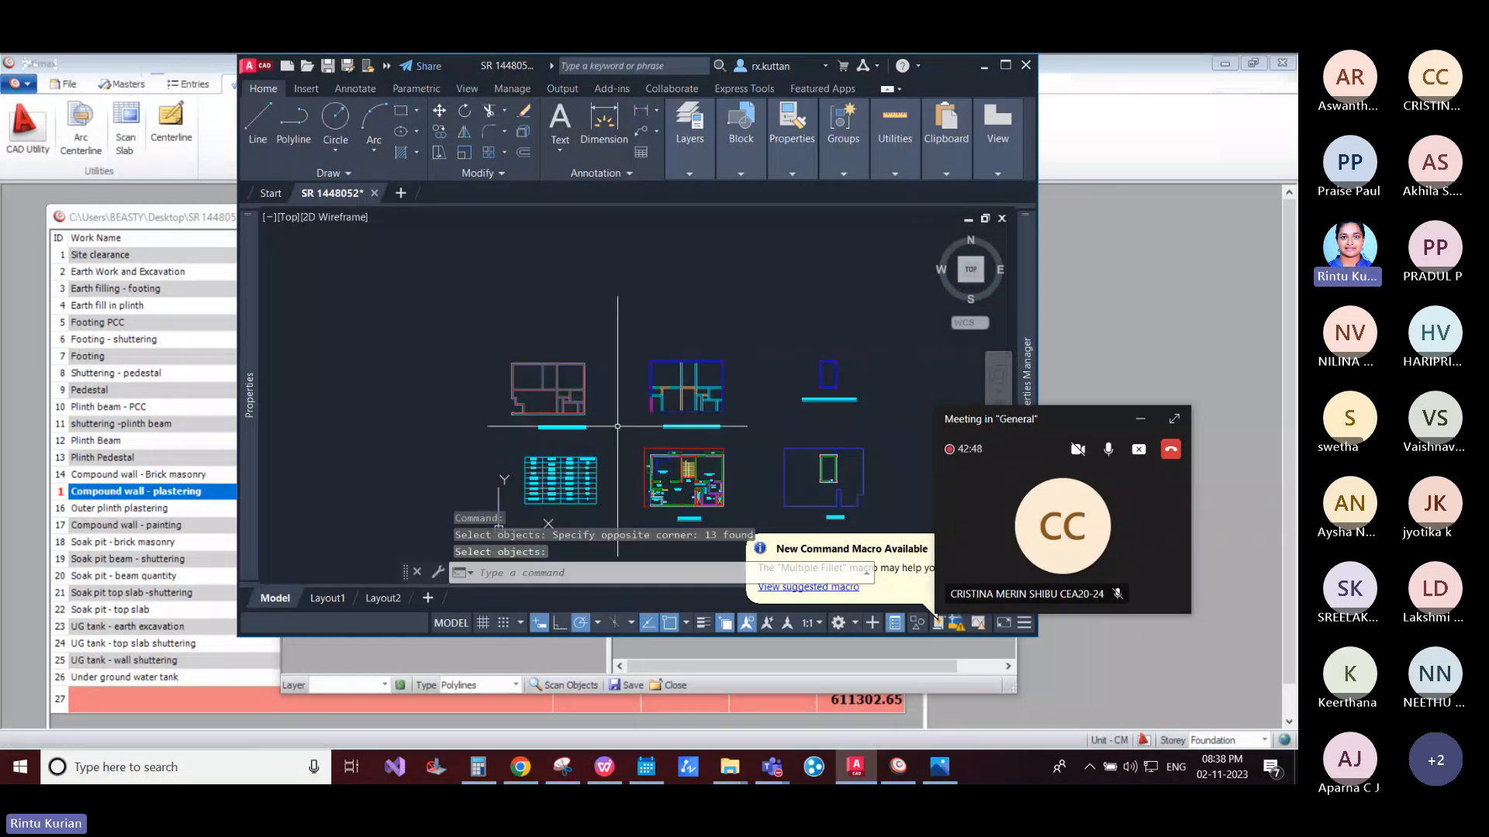
pyautogui.click(631, 687)
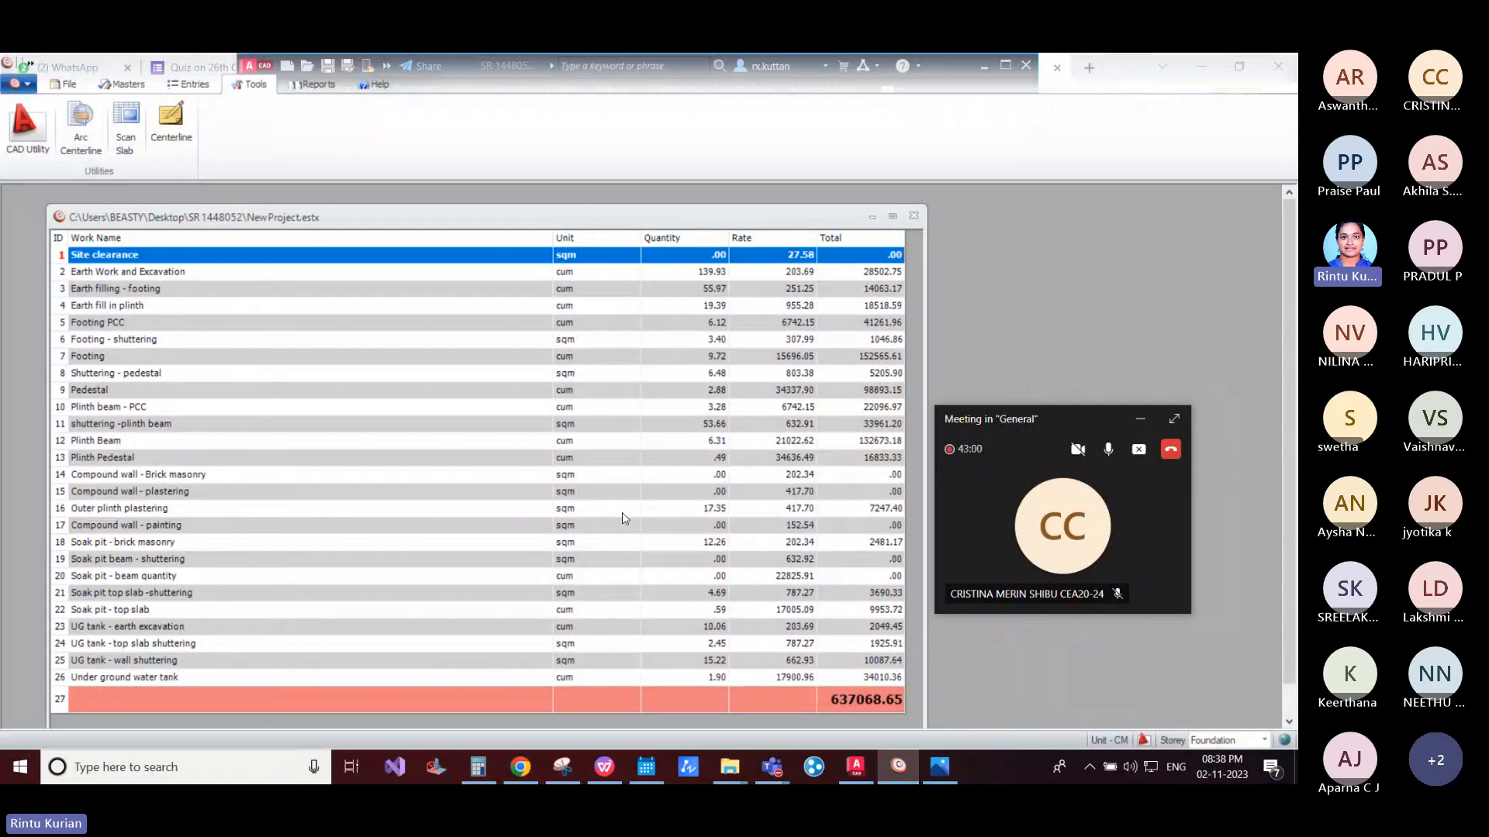
# Step: Switch the storey to Ground Floor and open its slab details
pyautogui.click(1260, 739)
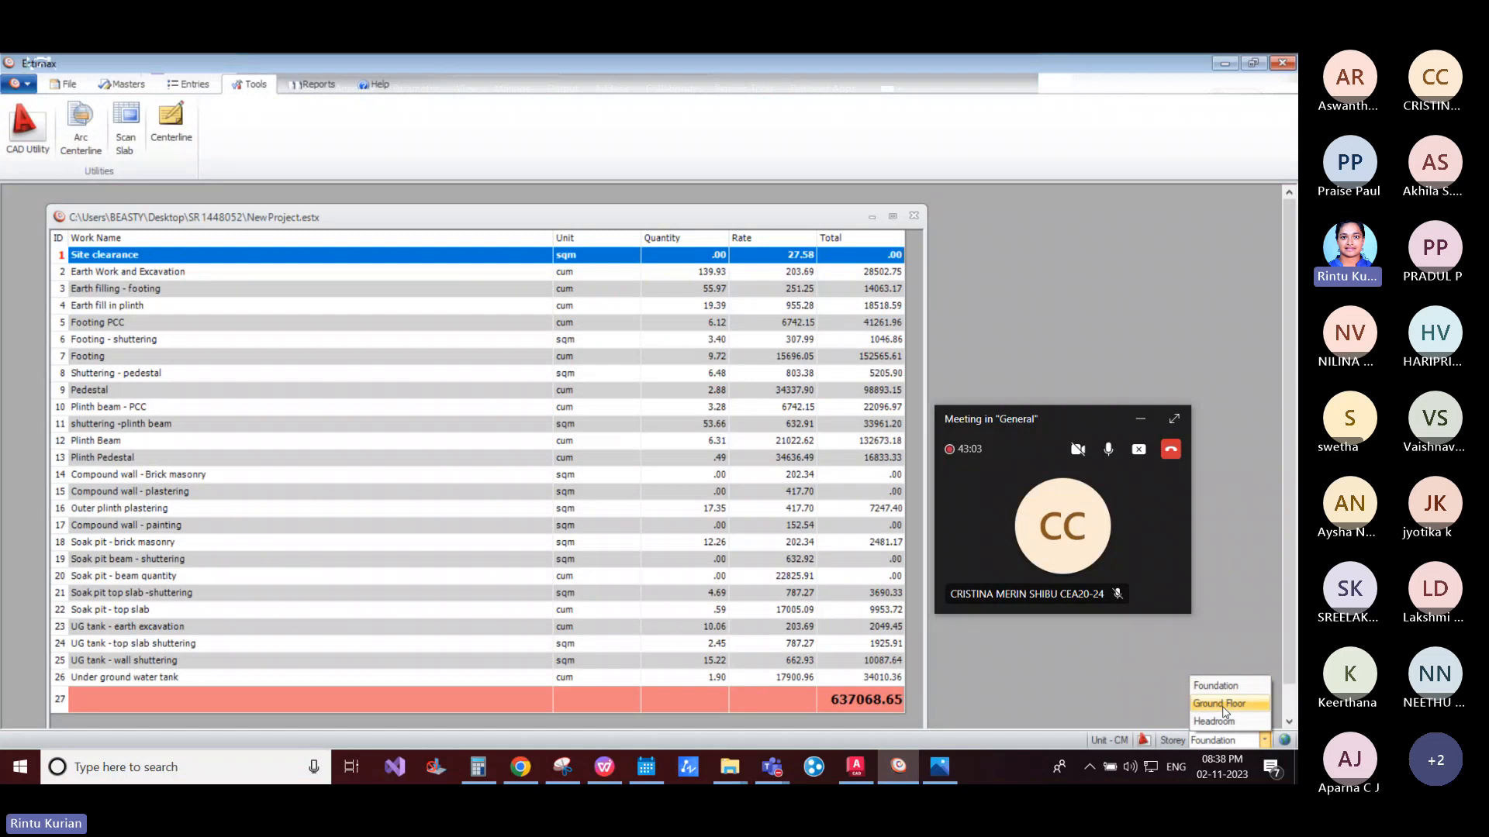
pyautogui.click(1222, 707)
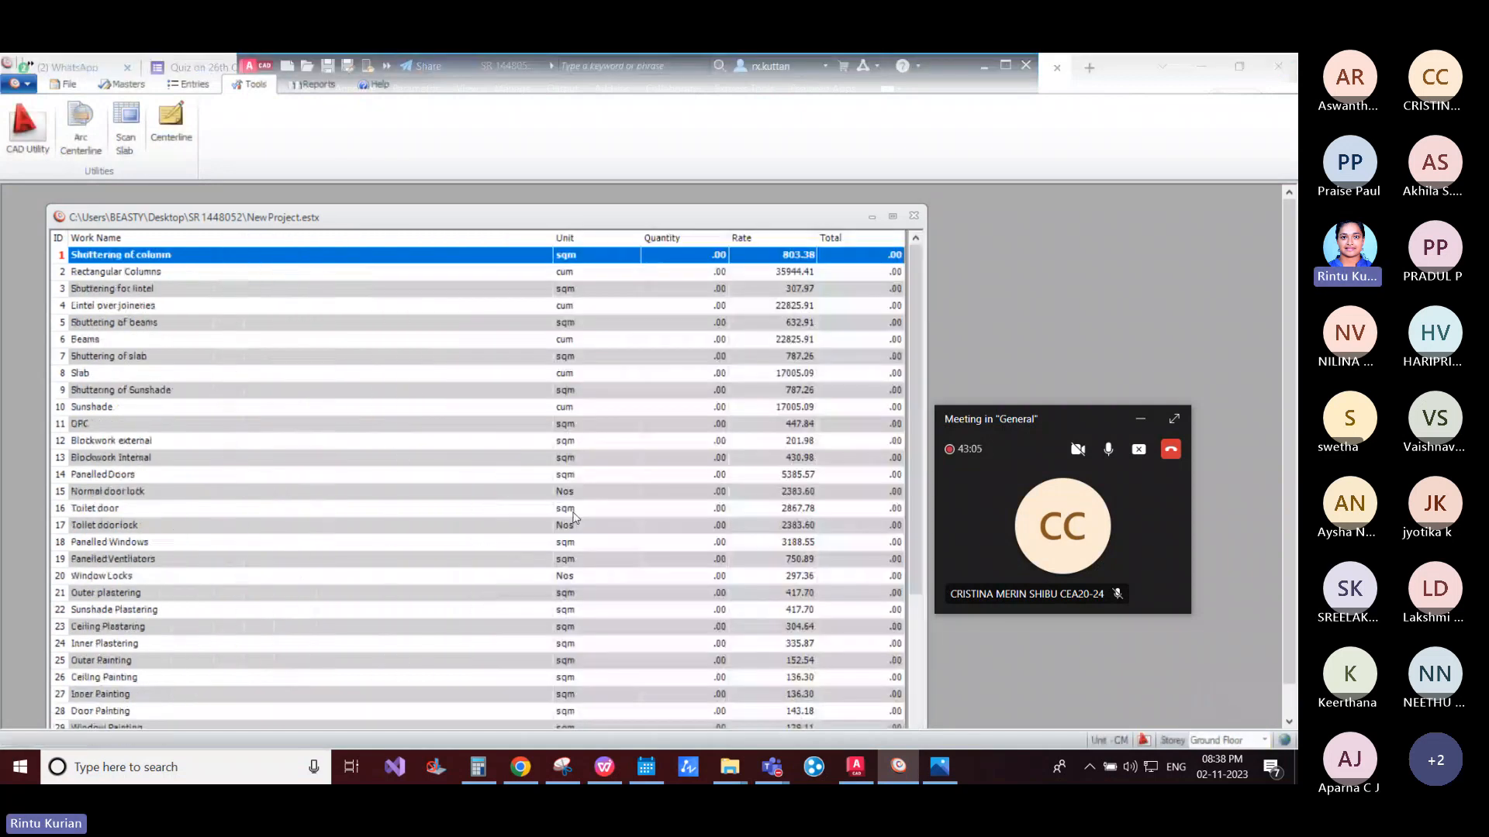
pyautogui.click(188, 84)
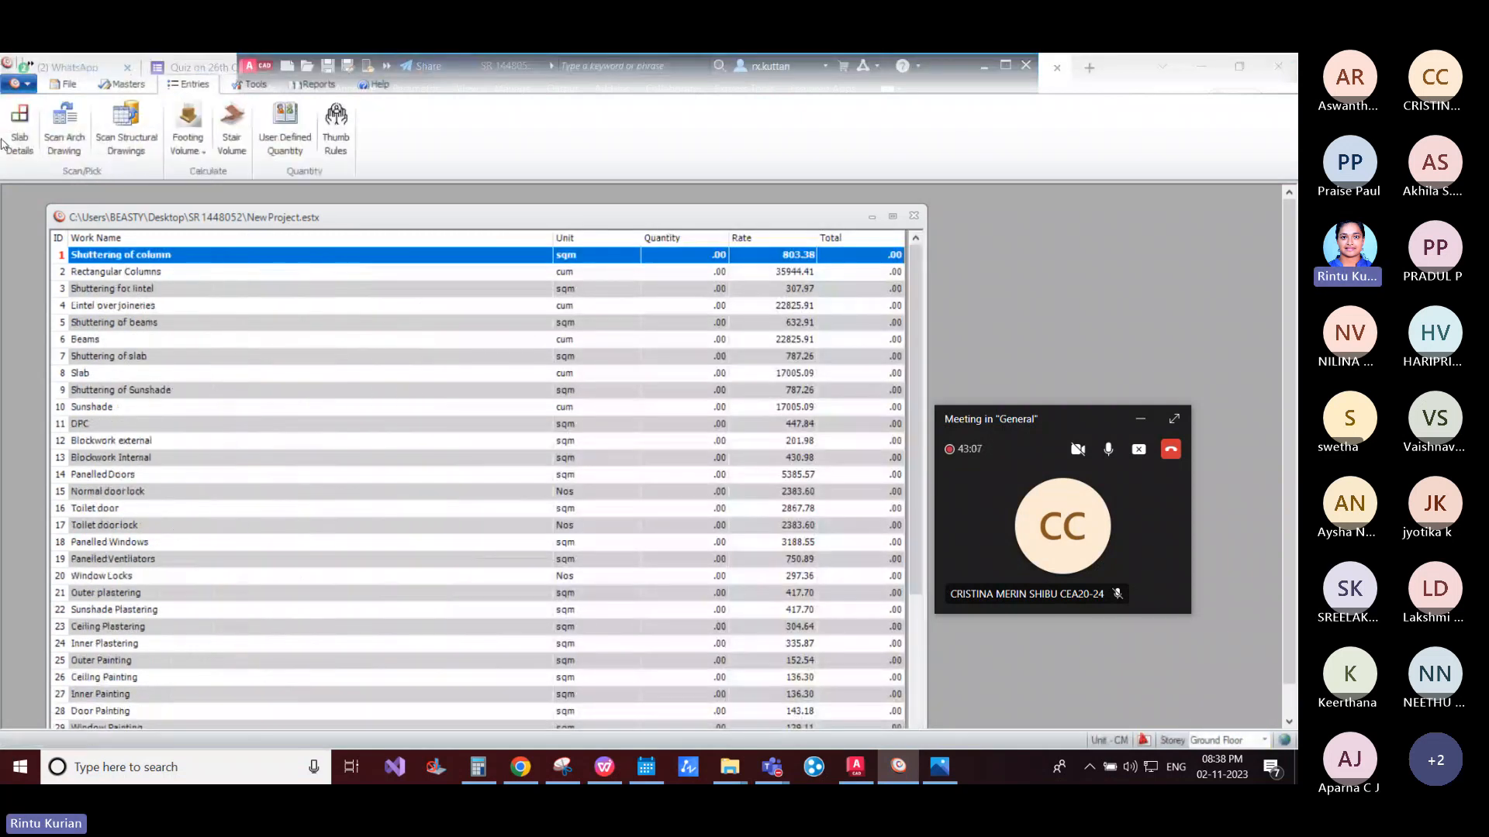
pyautogui.click(17, 139)
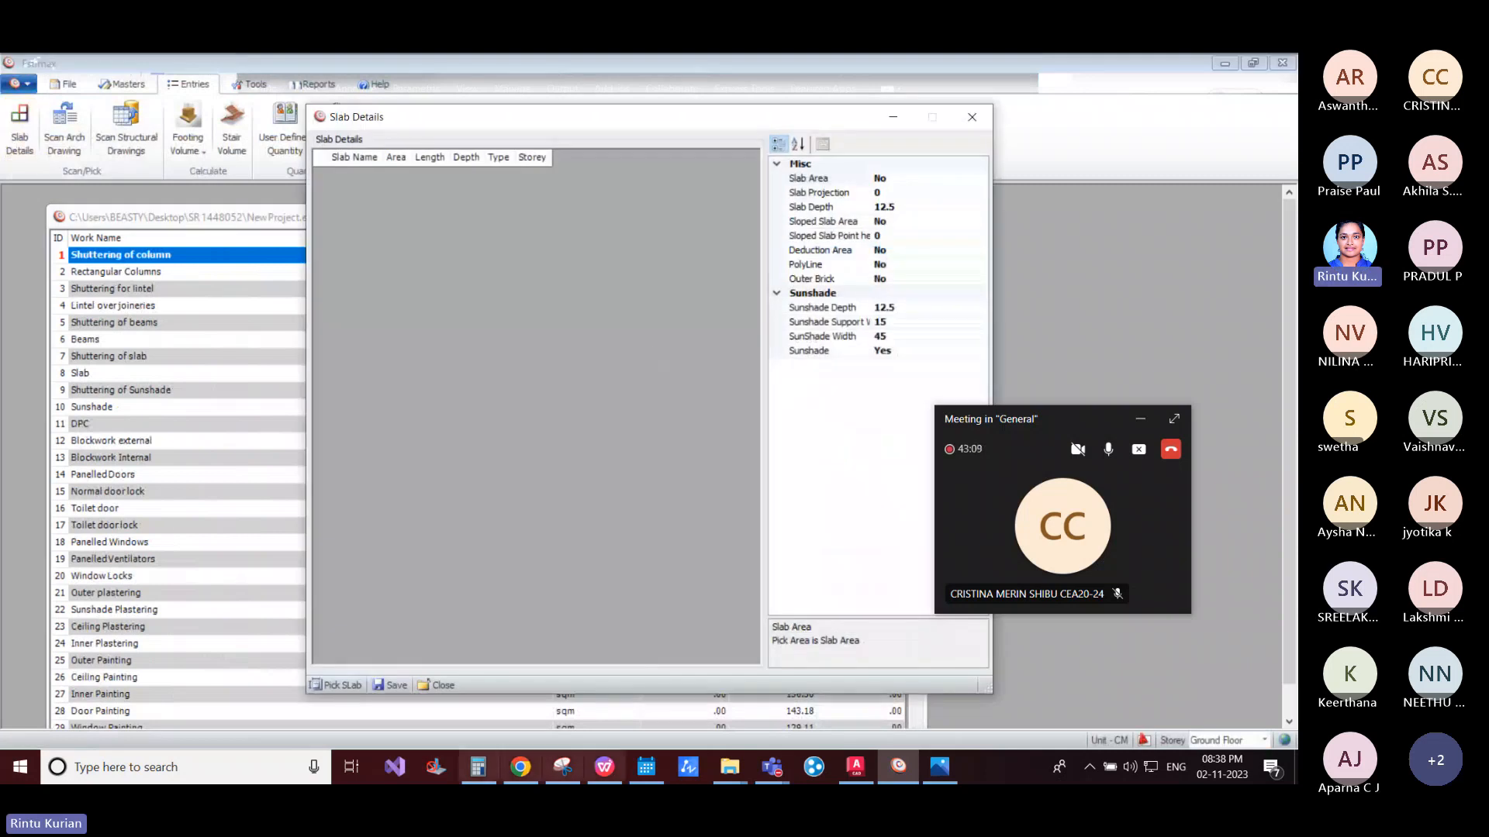
# Step: Turn Sunshade off and set Slab Area, PolyLine and Outer Brick to Yes in the slab options
pyautogui.doubleClick(894, 351)
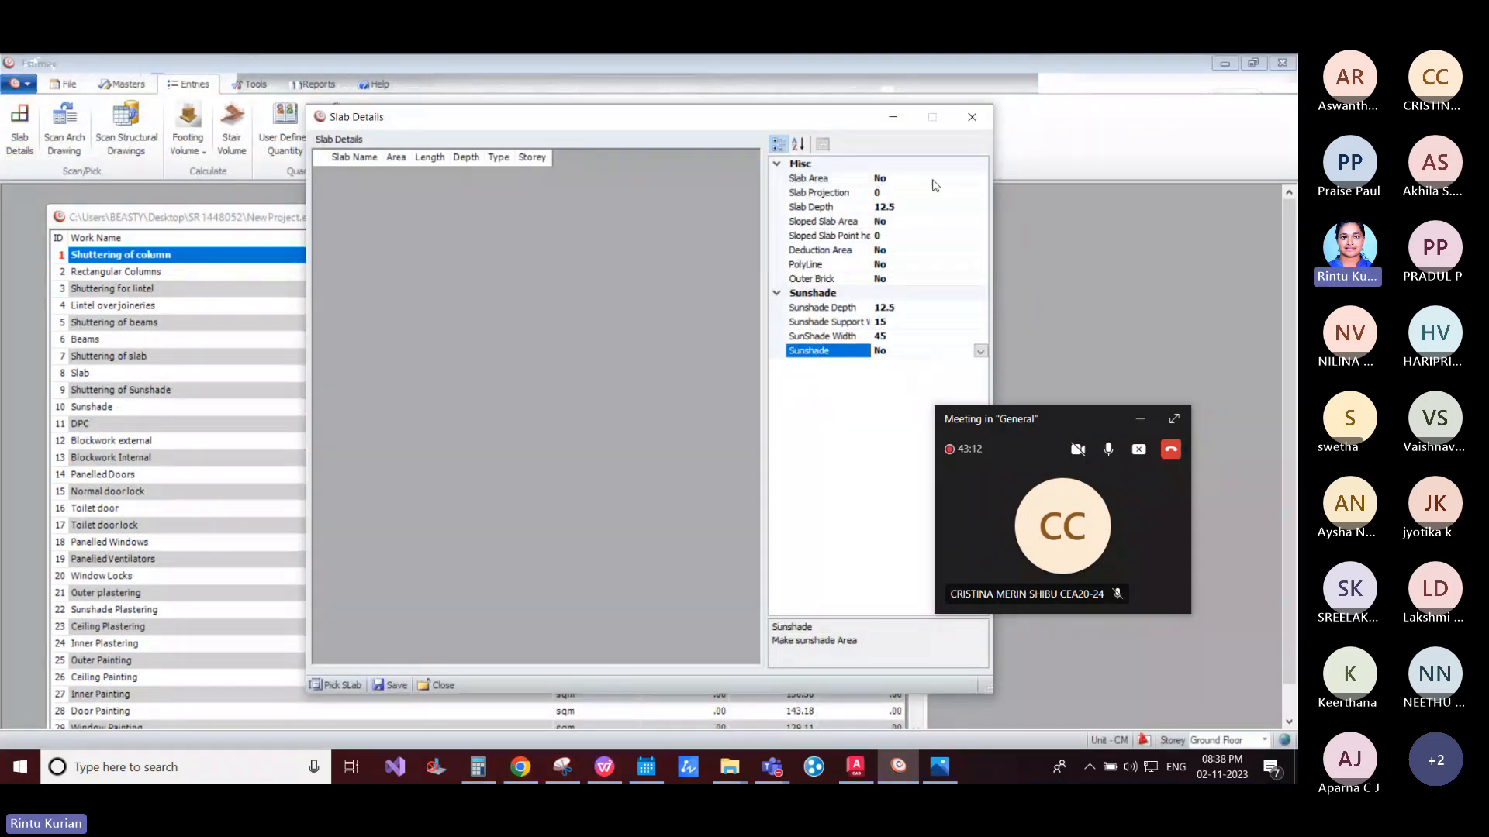
pyautogui.doubleClick(933, 179)
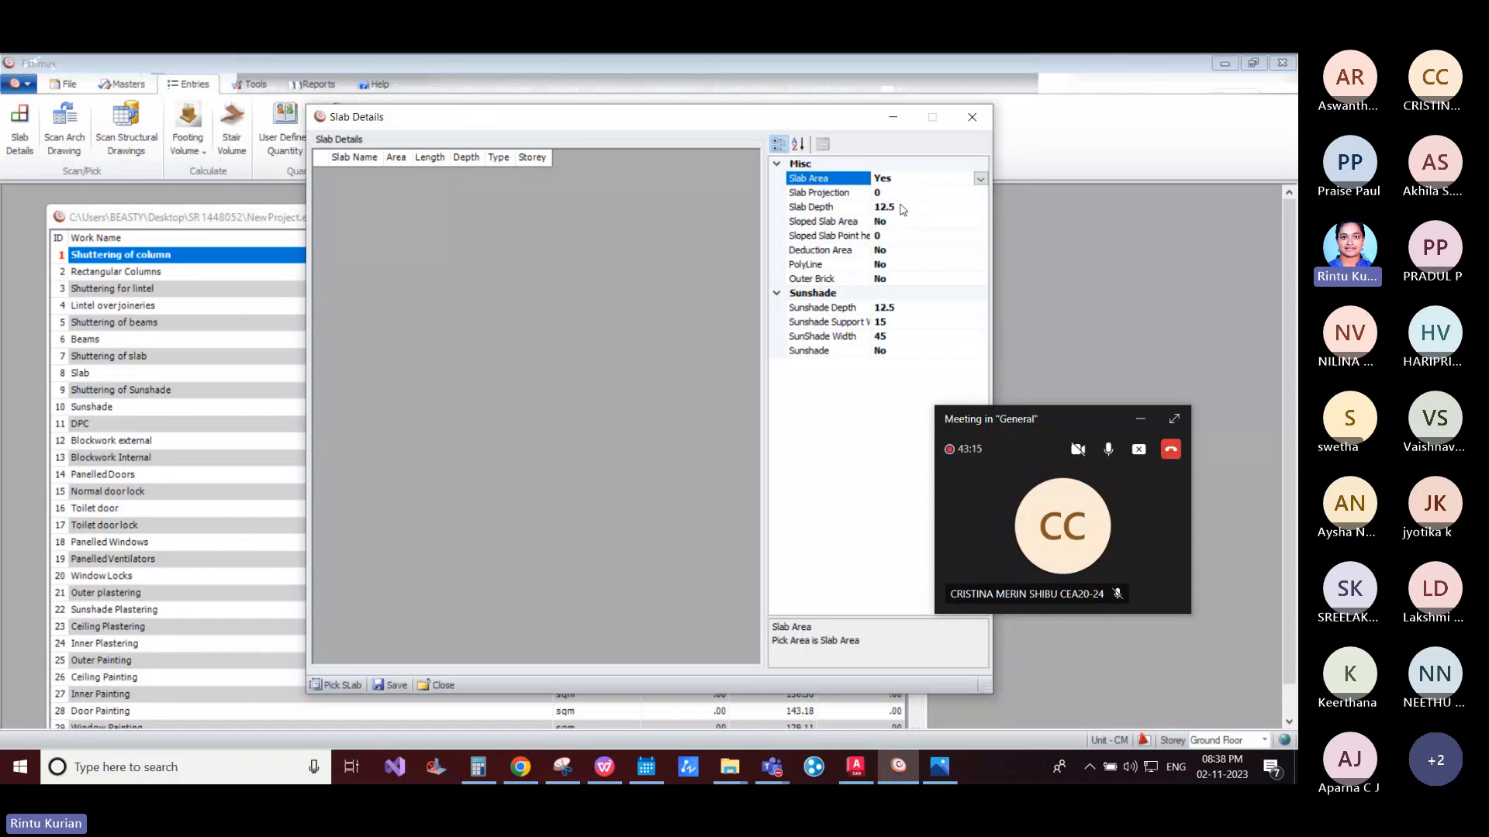
pyautogui.doubleClick(884, 265)
pyautogui.click(895, 280)
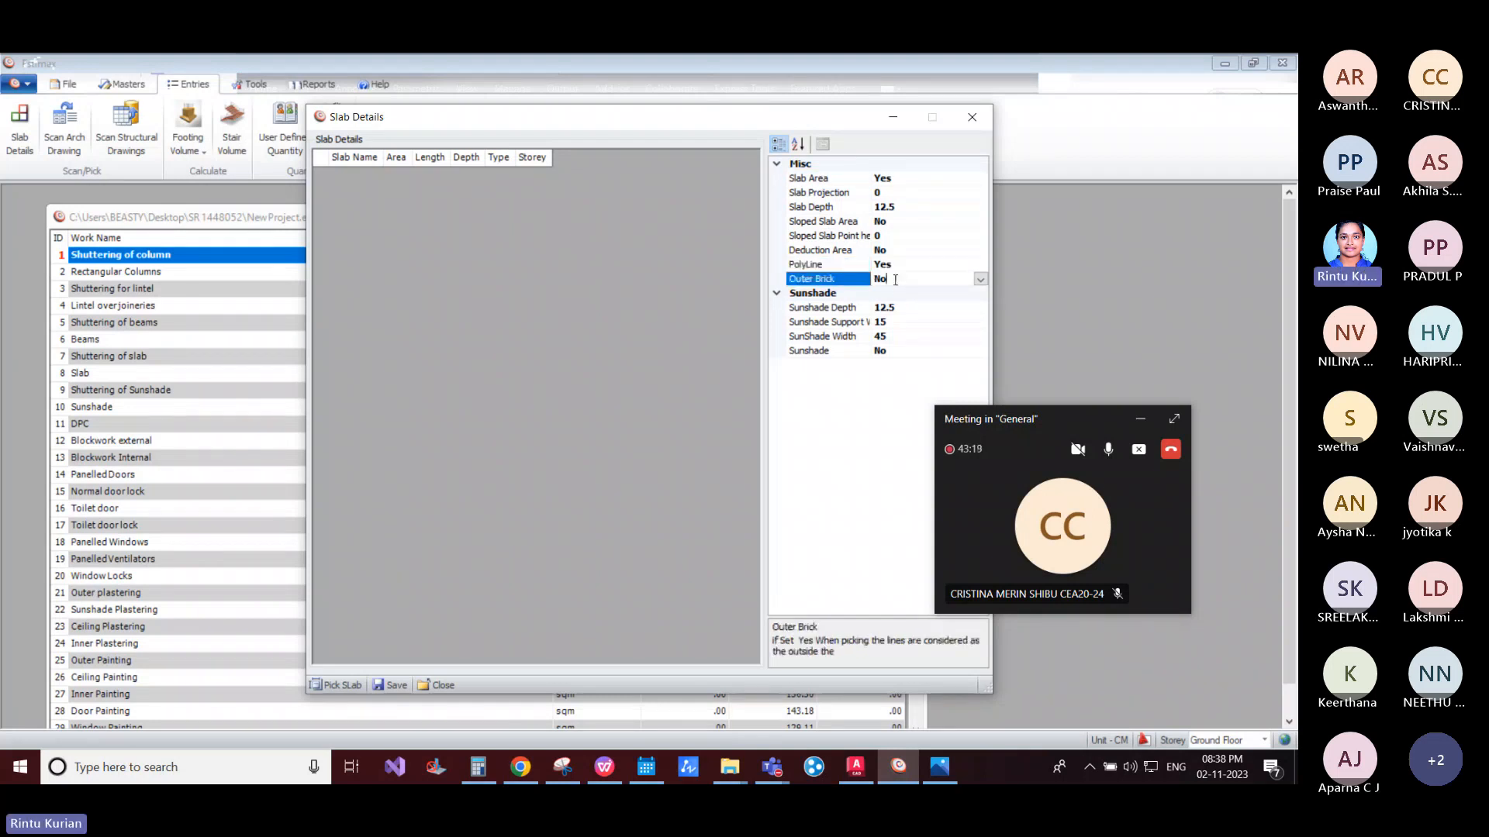
pyautogui.doubleClick(895, 279)
# Step: Pick the outer slab outline of the ground floor plan in AutoCAD as the slab and outside brick boundary
pyautogui.click(336, 686)
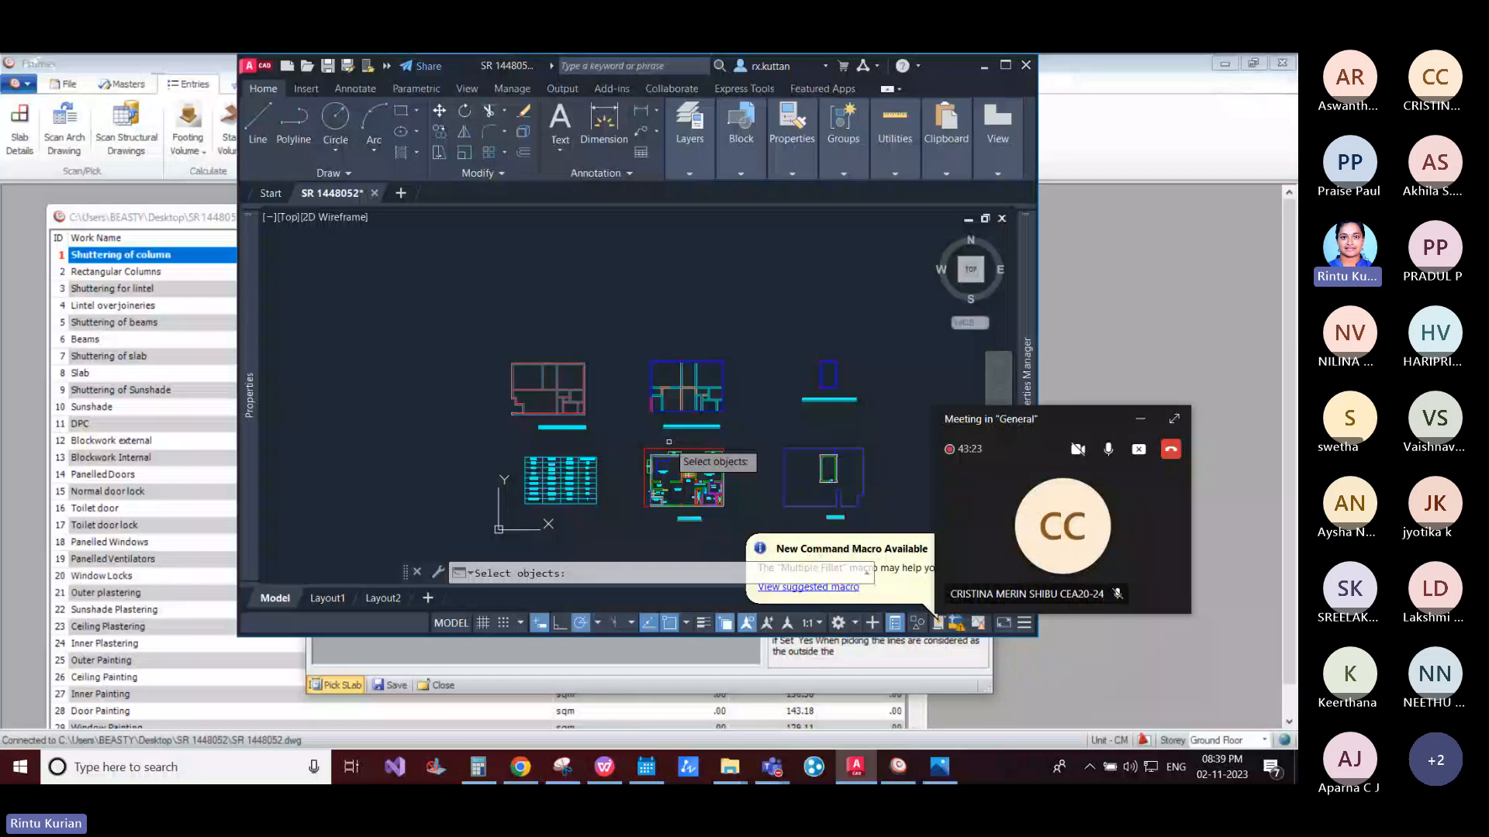
pyautogui.scroll(5, 668, 442)
pyautogui.click(675, 478)
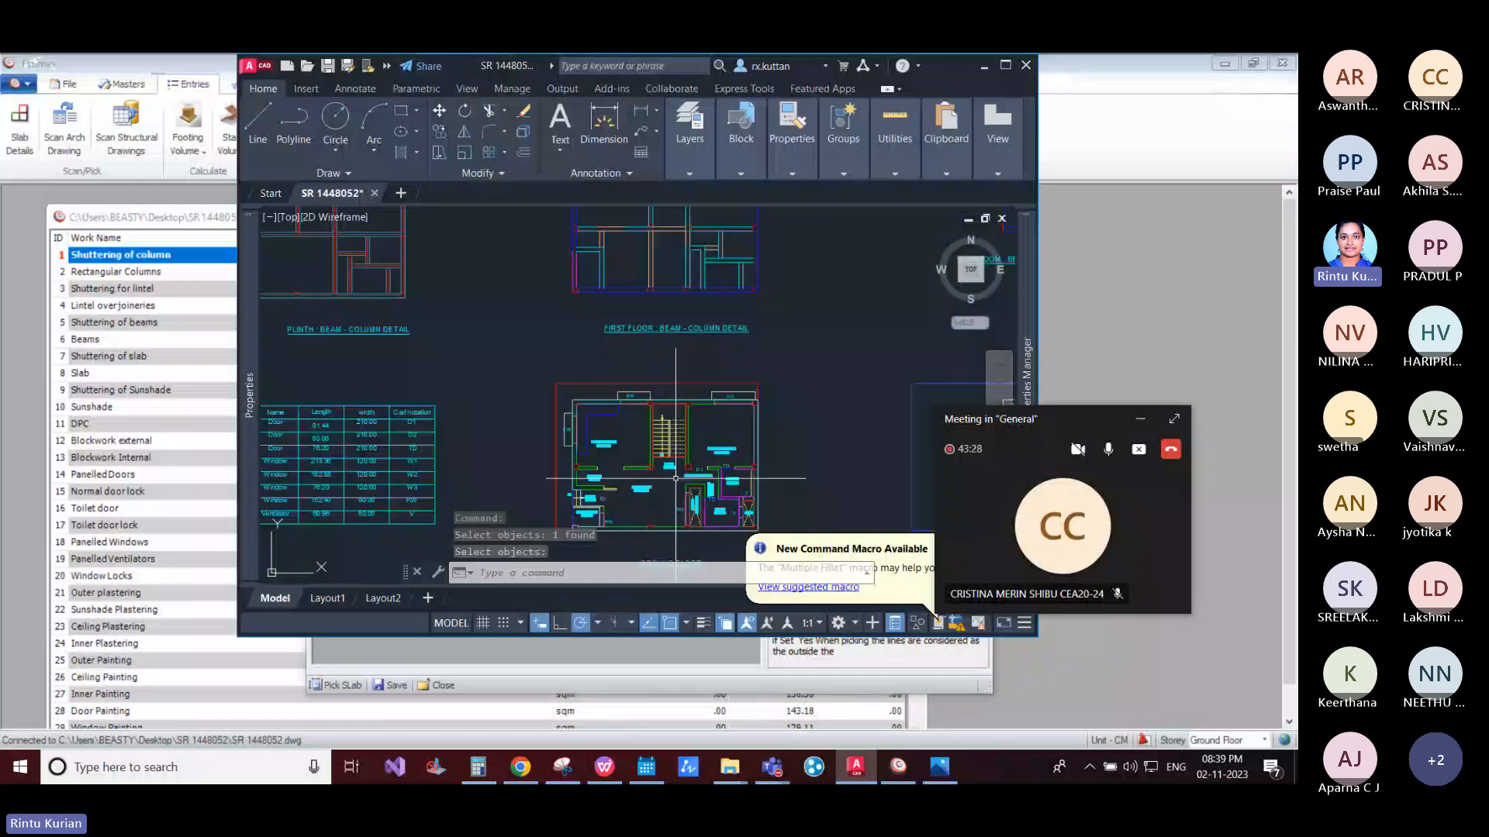
# Step: Set Deduction Area to Yes and Outer Brick to No, and pick the staircase and the crossed opening beside the toilet as slab deductions
pyautogui.scroll(4, 676, 477)
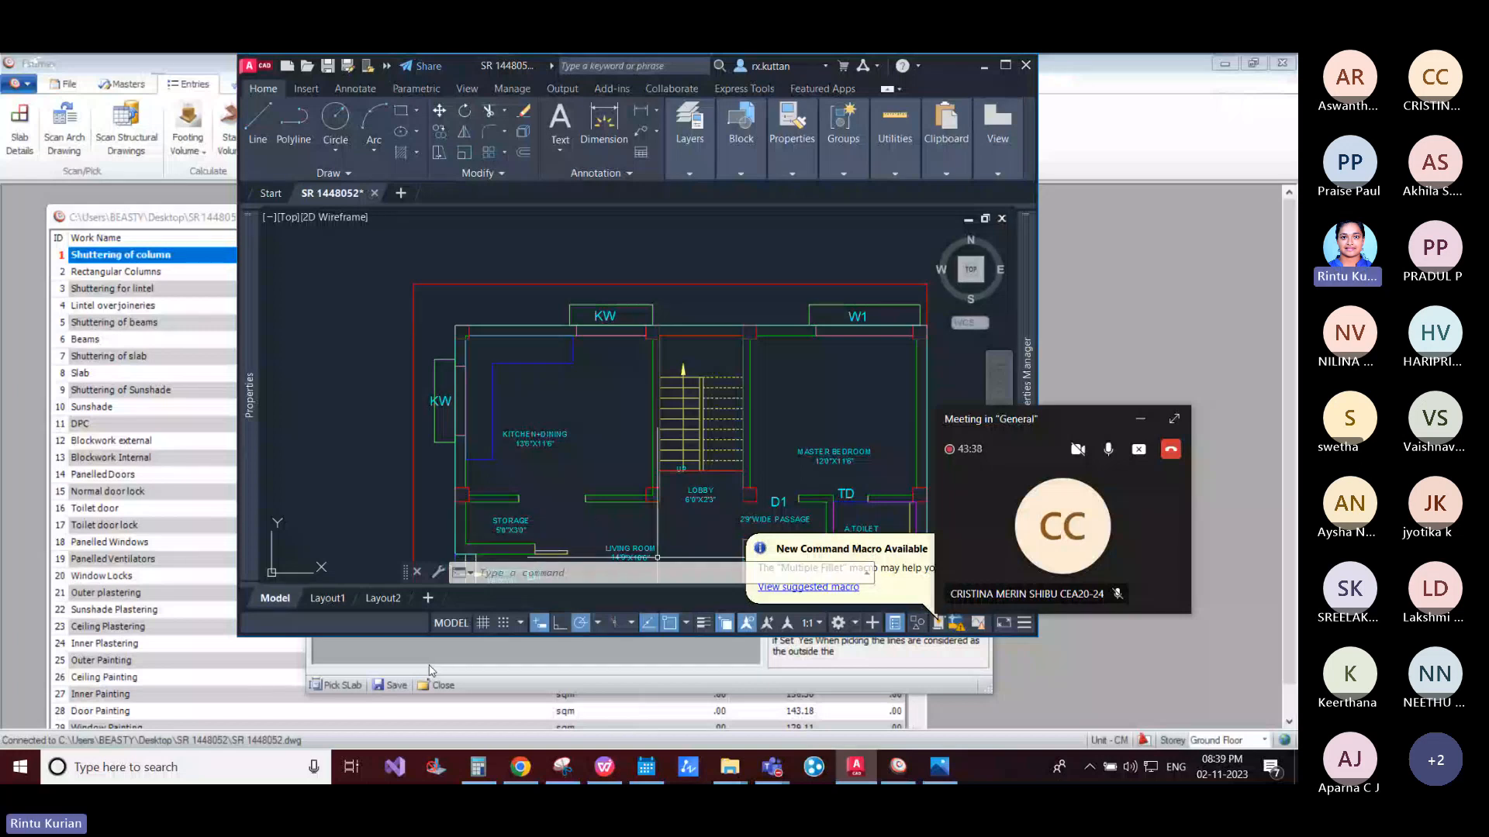
pyautogui.click(359, 656)
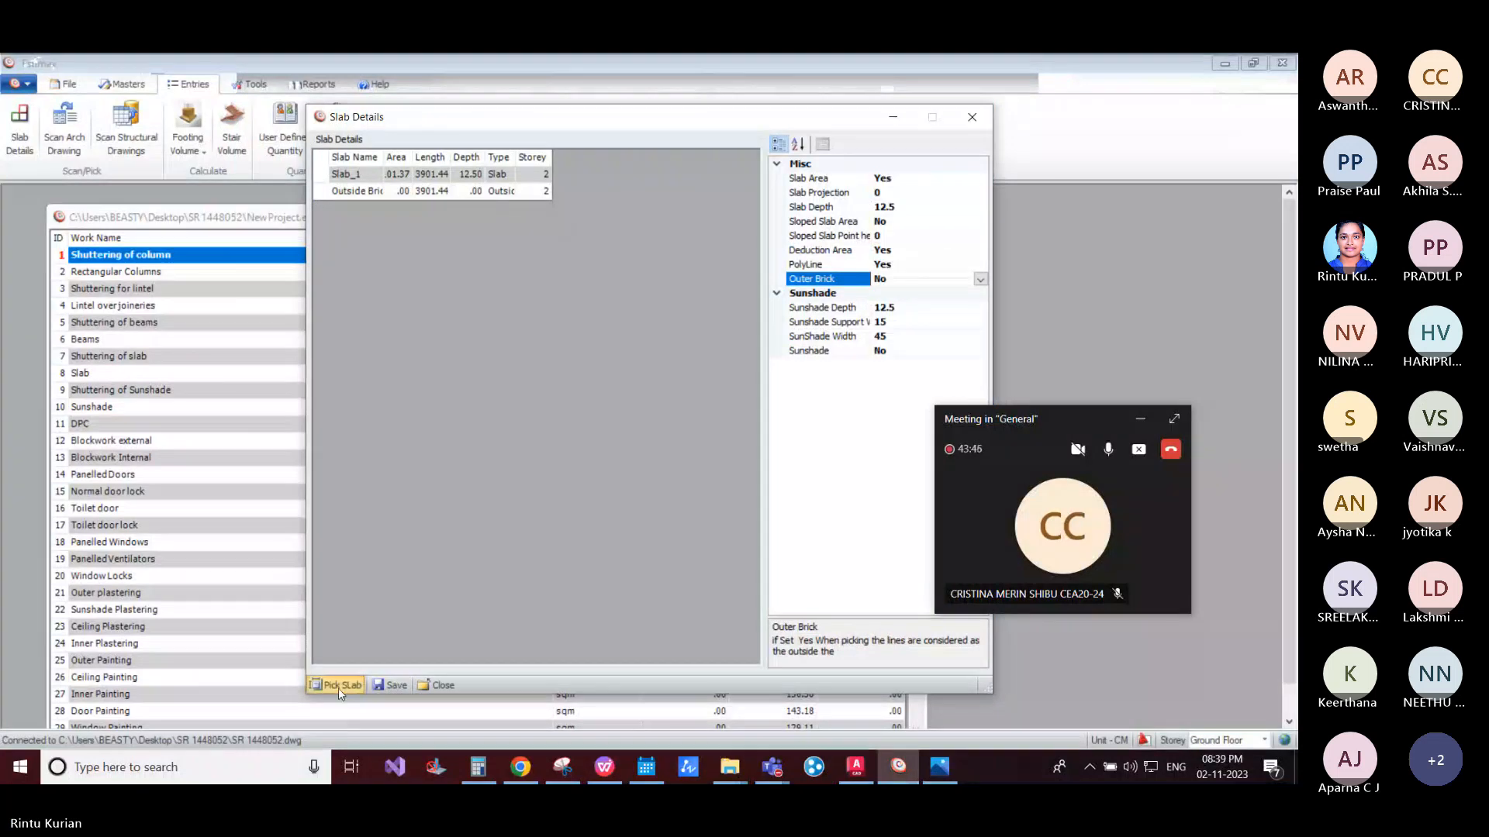
pyautogui.click(339, 690)
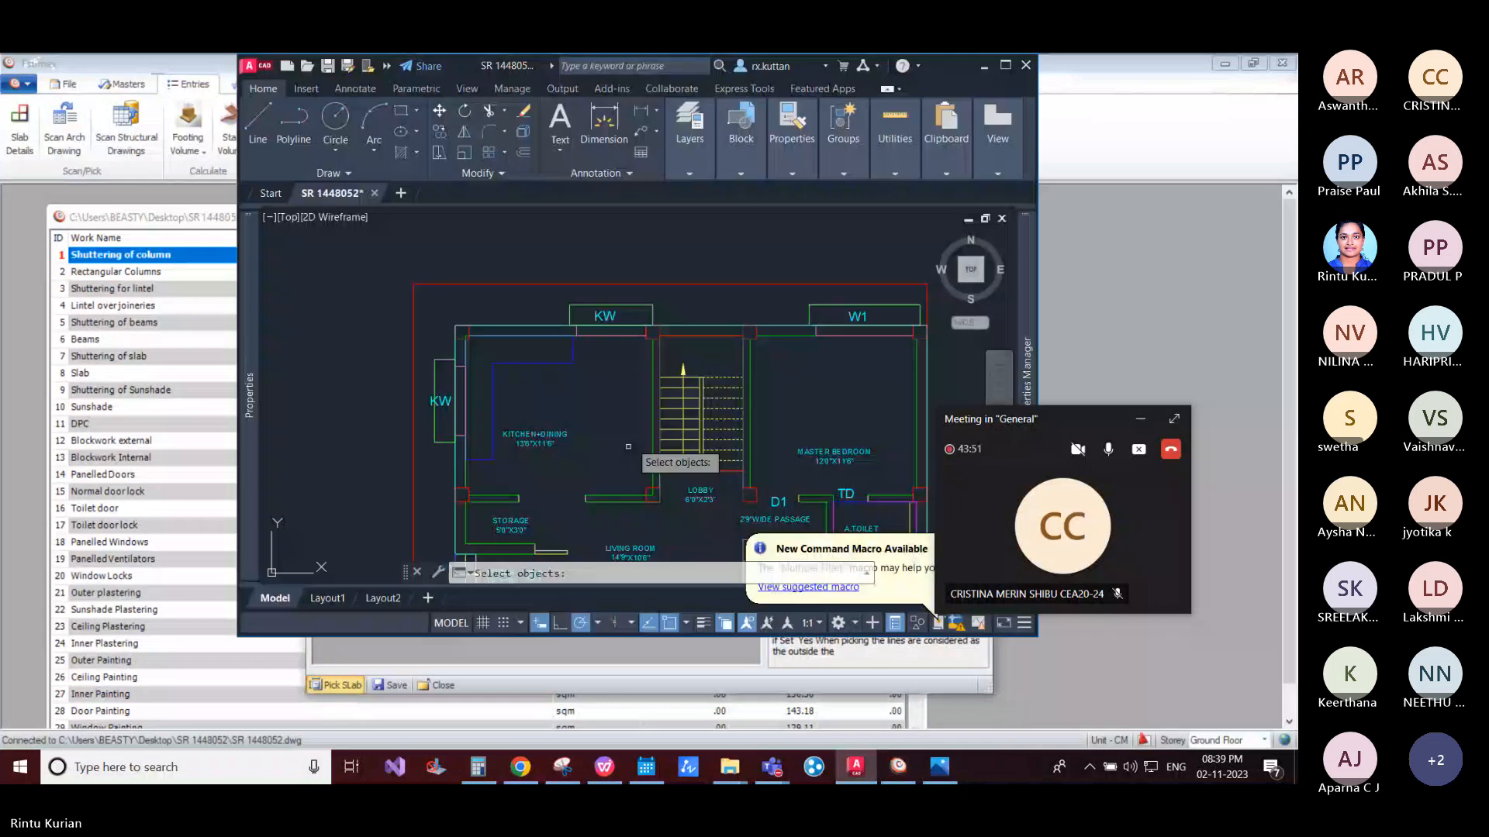
pyautogui.scroll(-3, 628, 447)
pyautogui.scroll(3, 676, 529)
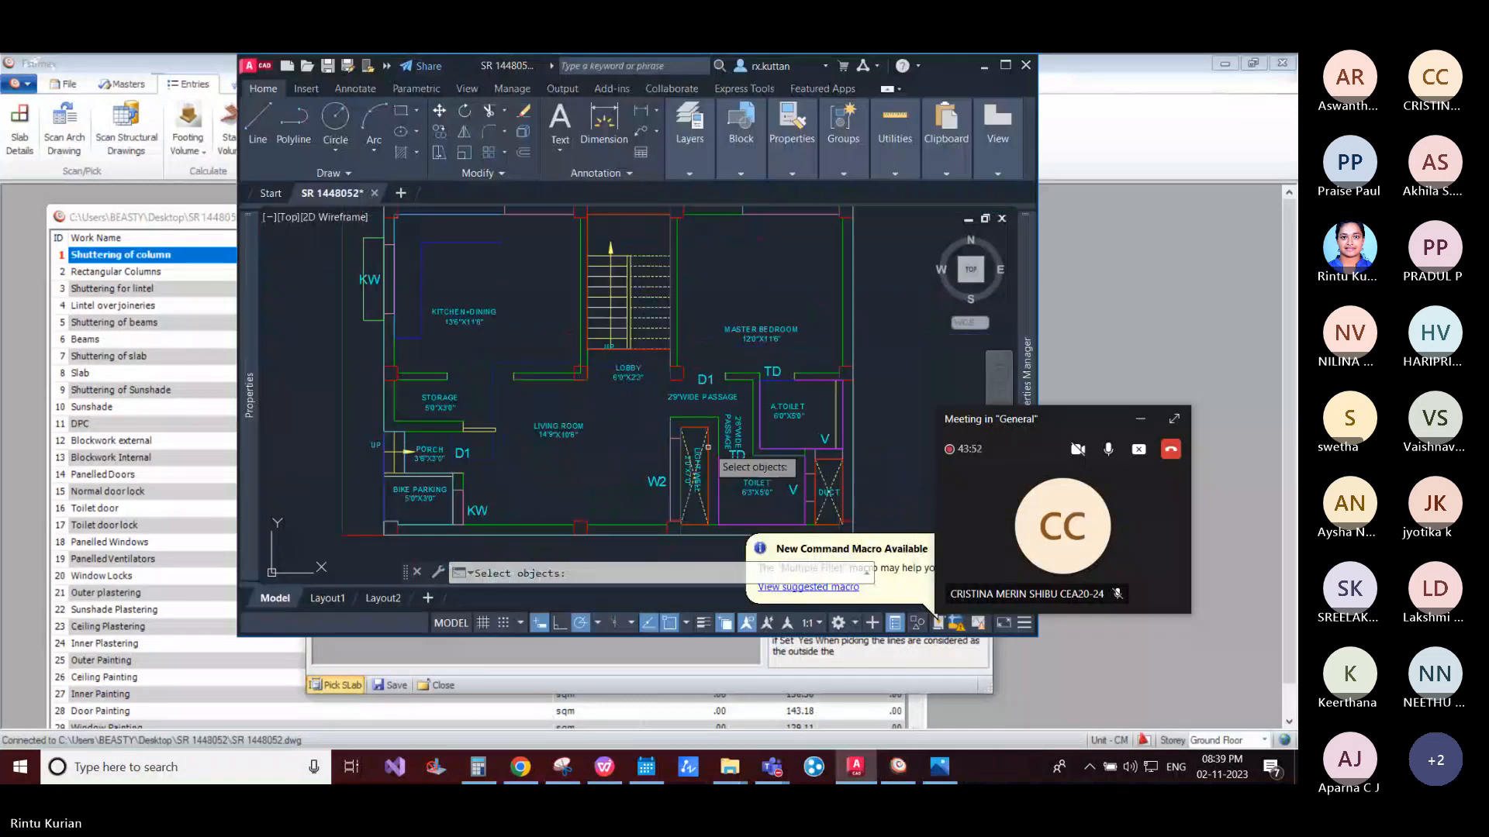
pyautogui.scroll(2, 708, 447)
pyautogui.click(683, 417)
pyautogui.press('Return')
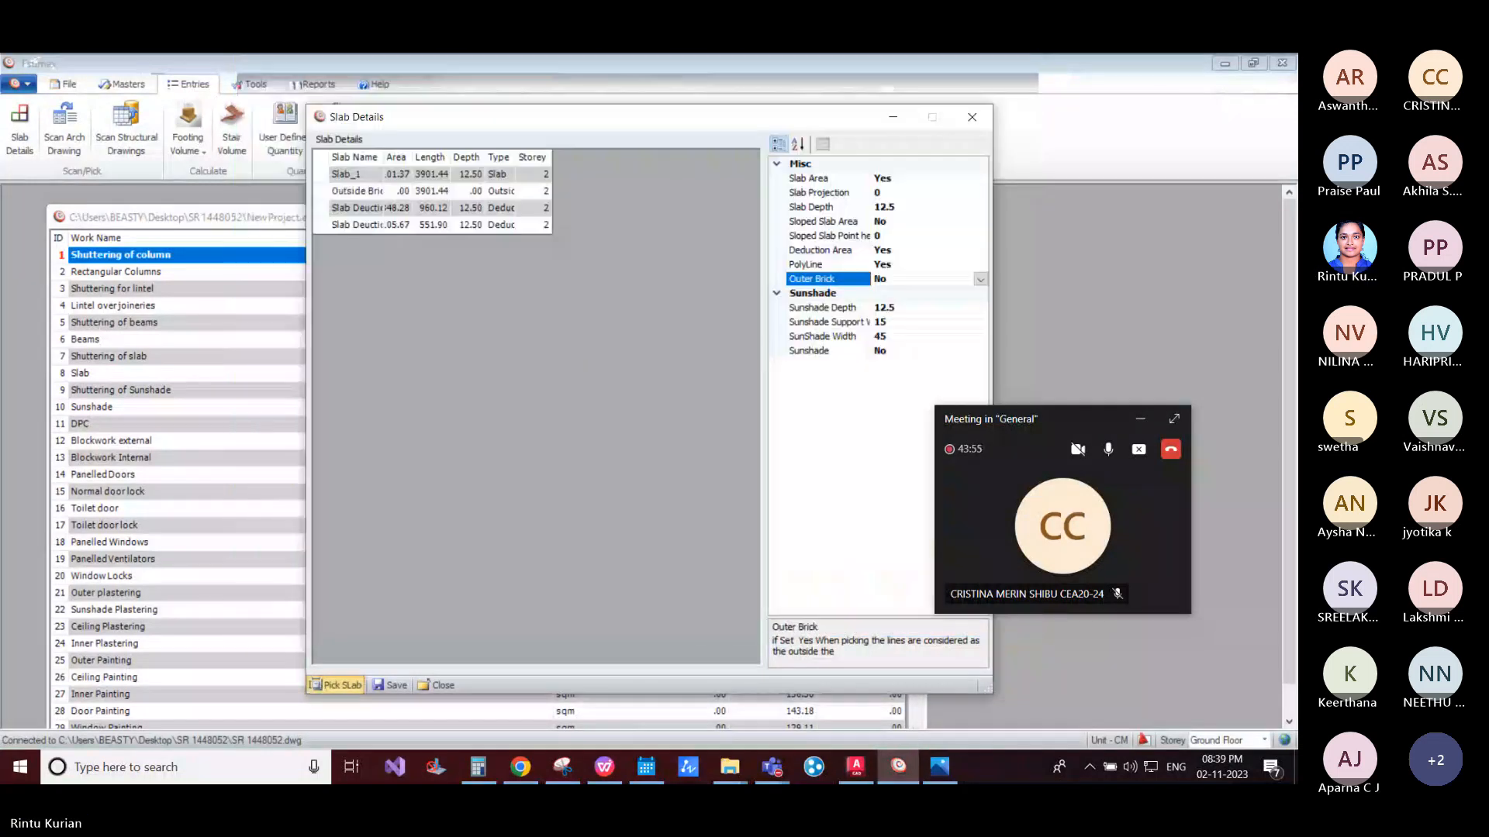
# Step: Pick the remaining crossed opening of the ground floor plan in AutoCAD as another slab deduction
pyautogui.click(336, 686)
pyautogui.click(858, 768)
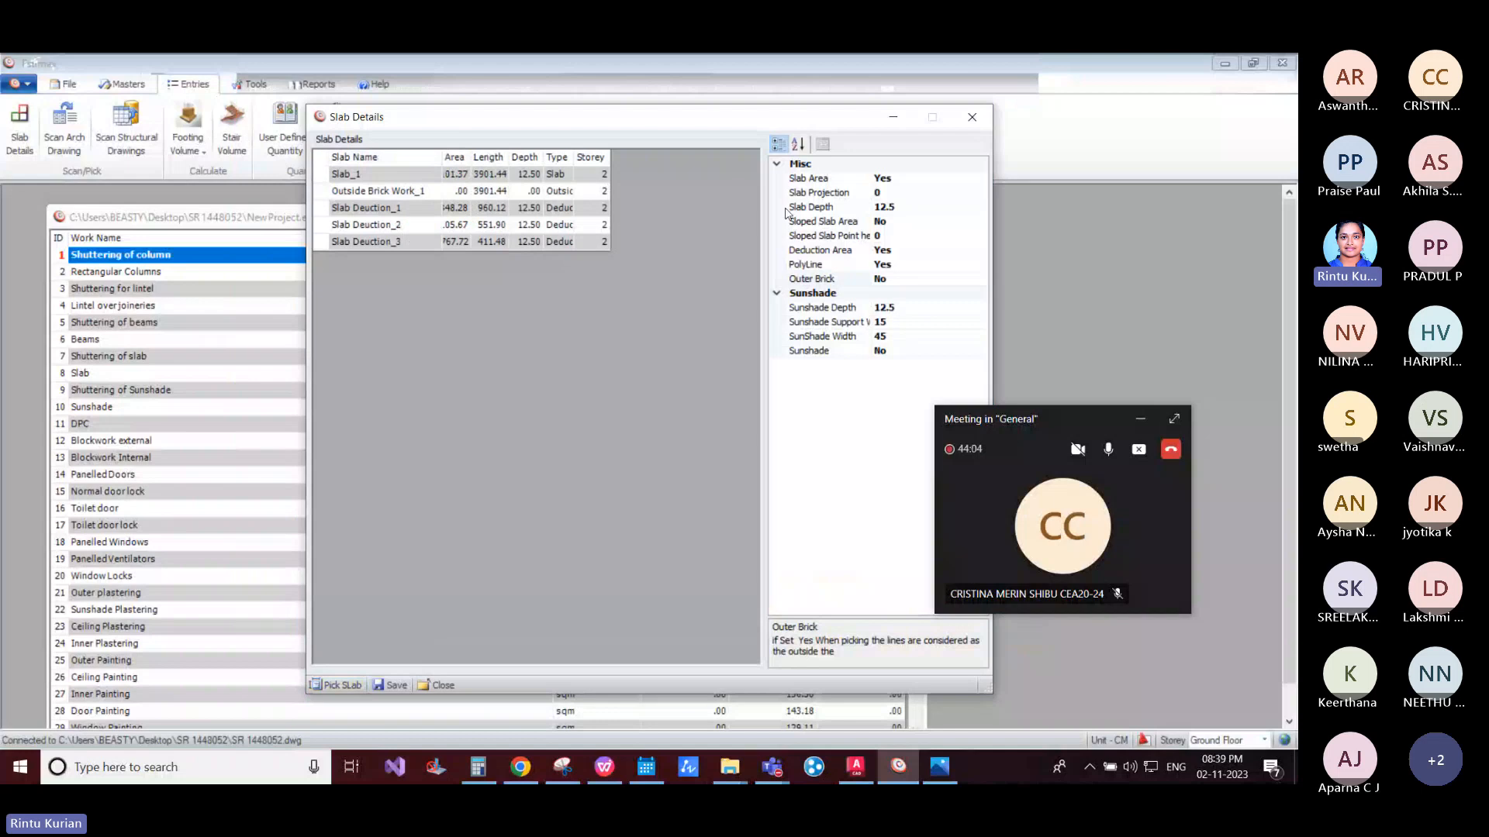
# Step: Set Slab Area, Deduction Area and PolyLine to No and Sunshade to Yes in the slab options
pyautogui.doubleClick(799, 178)
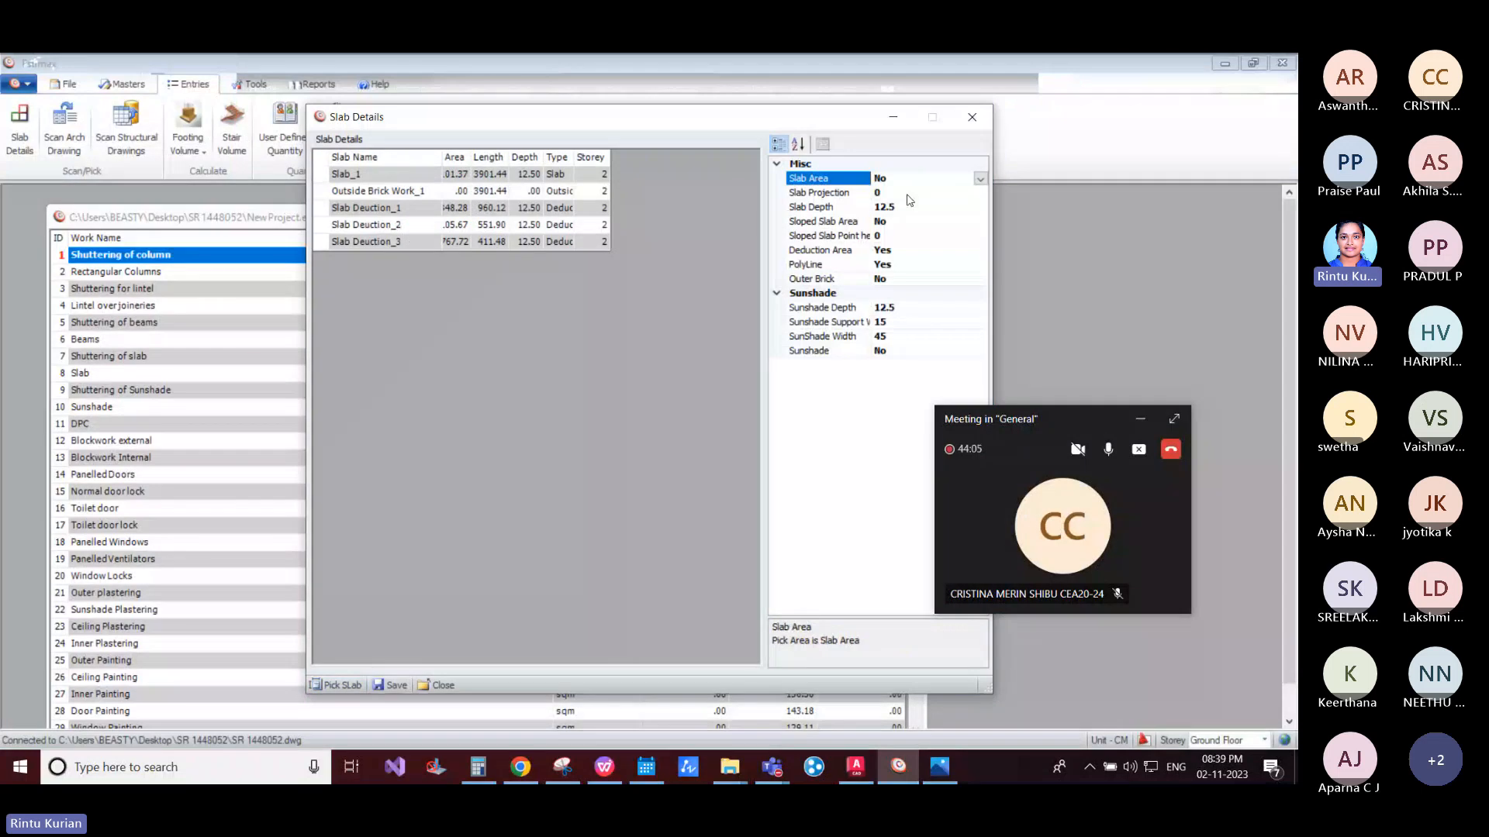
pyautogui.press('Down')
pyautogui.press('Down')
pyautogui.press('Down')
pyautogui.press('Down')
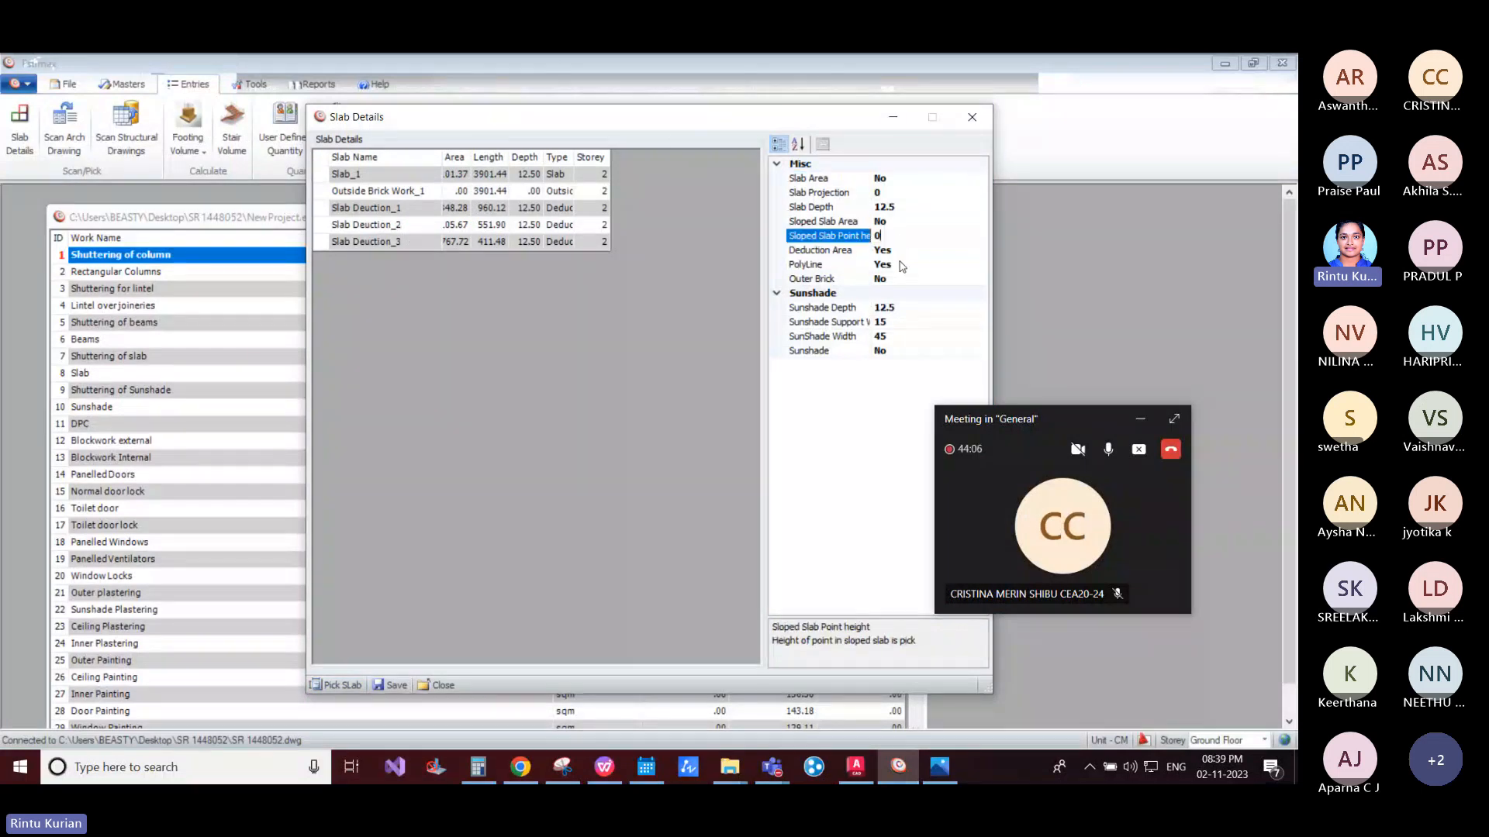
pyautogui.doubleClick(893, 251)
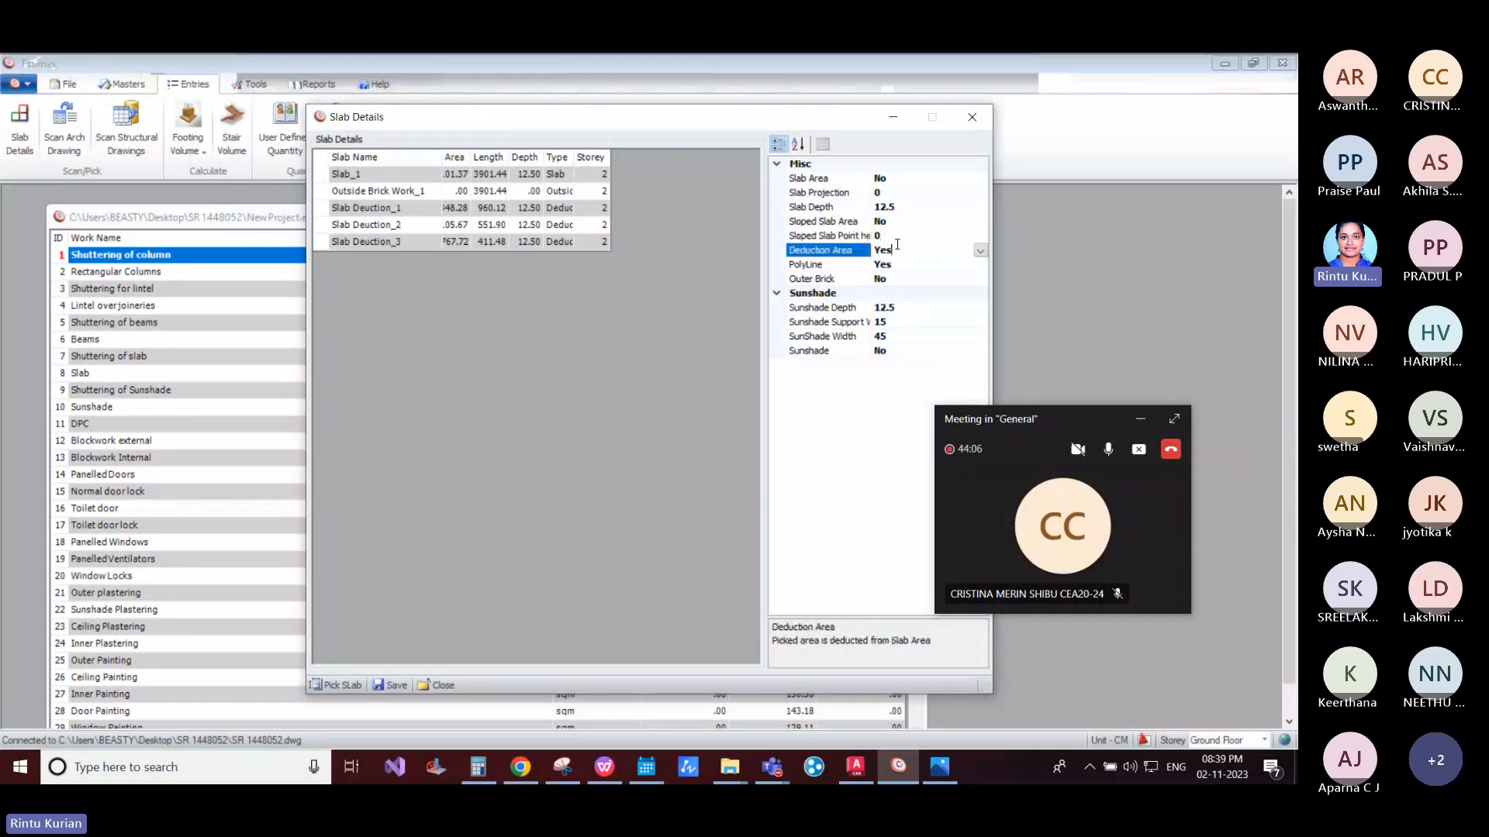
pyautogui.doubleClick(901, 351)
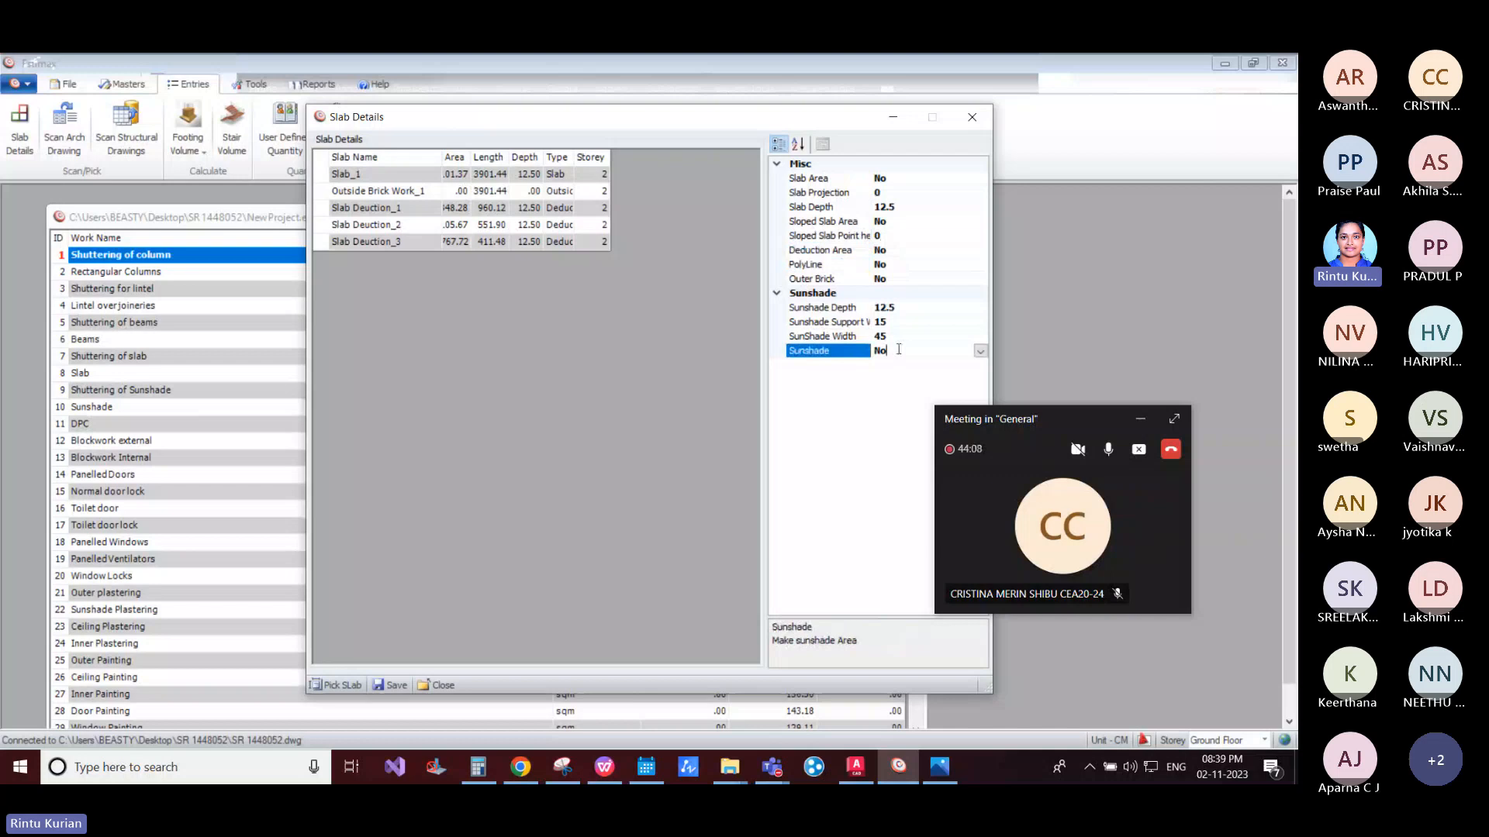
# Step: Pick the two ends of the KW window on the kitchen's wall next to the staircase as a sunshade in AutoCAD
pyautogui.click(342, 685)
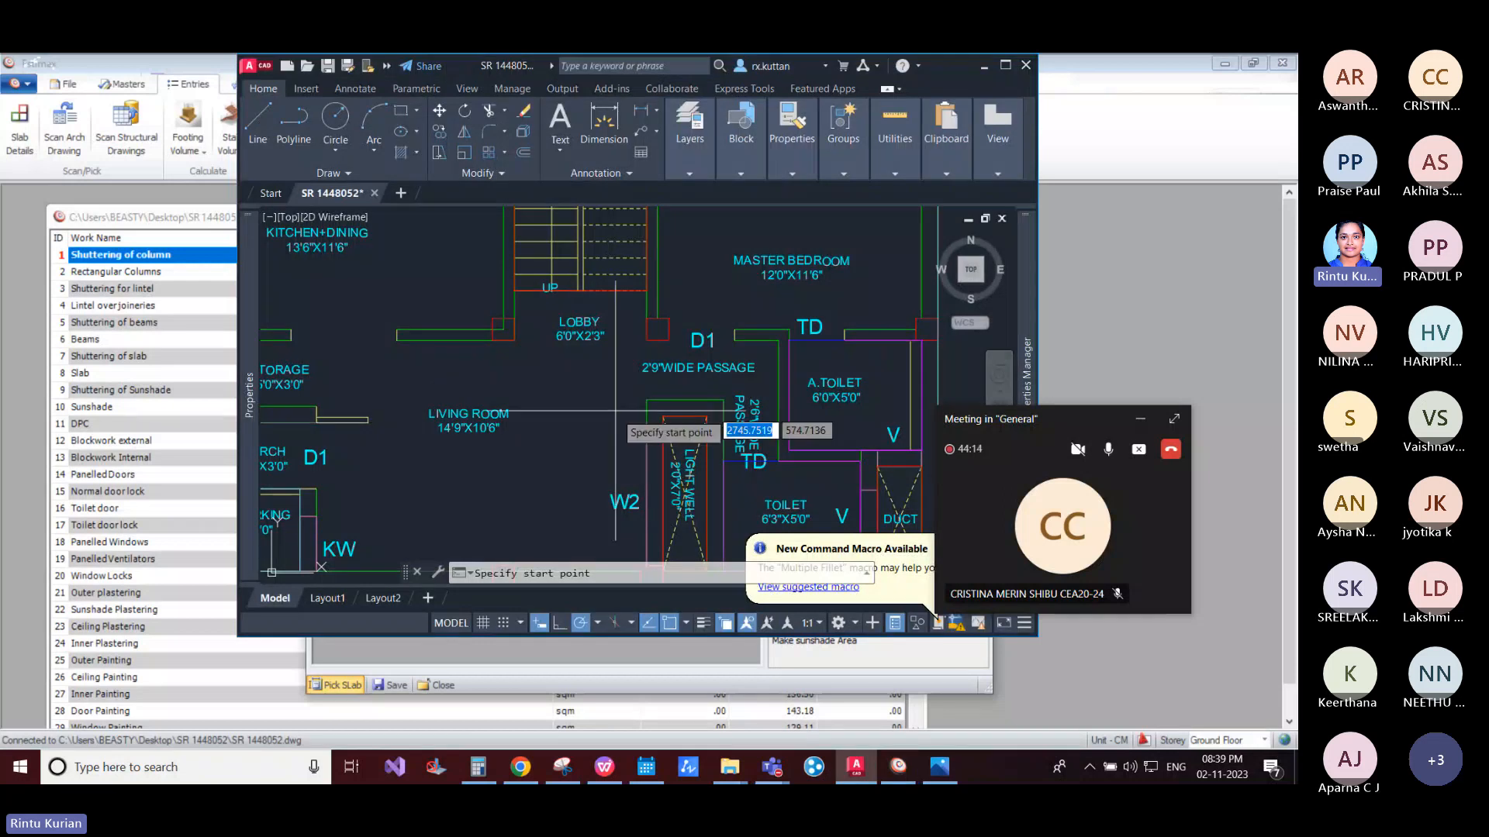
pyautogui.scroll(-3, 615, 411)
pyautogui.click(609, 361)
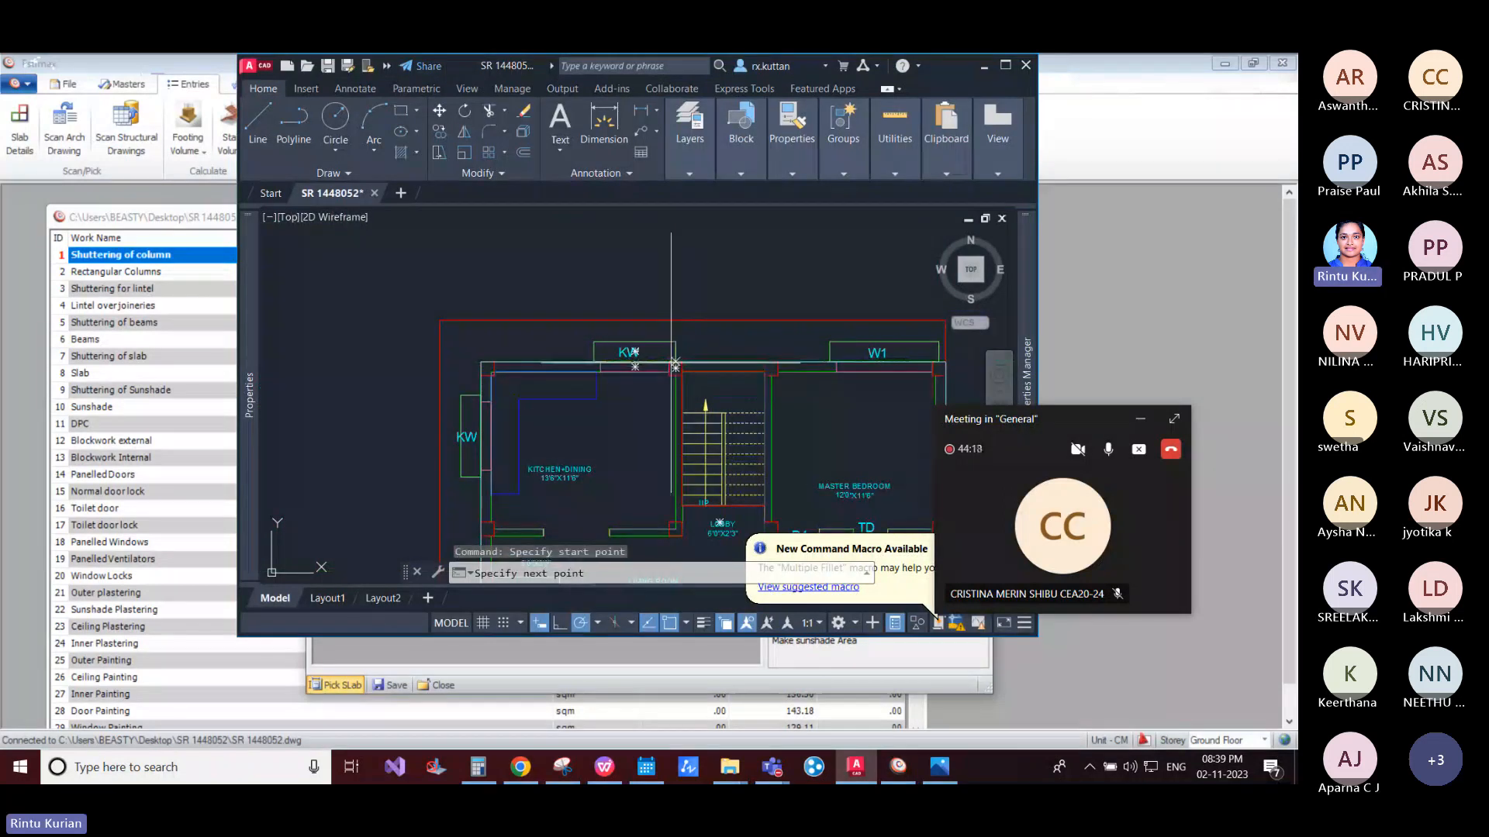
pyautogui.click(672, 362)
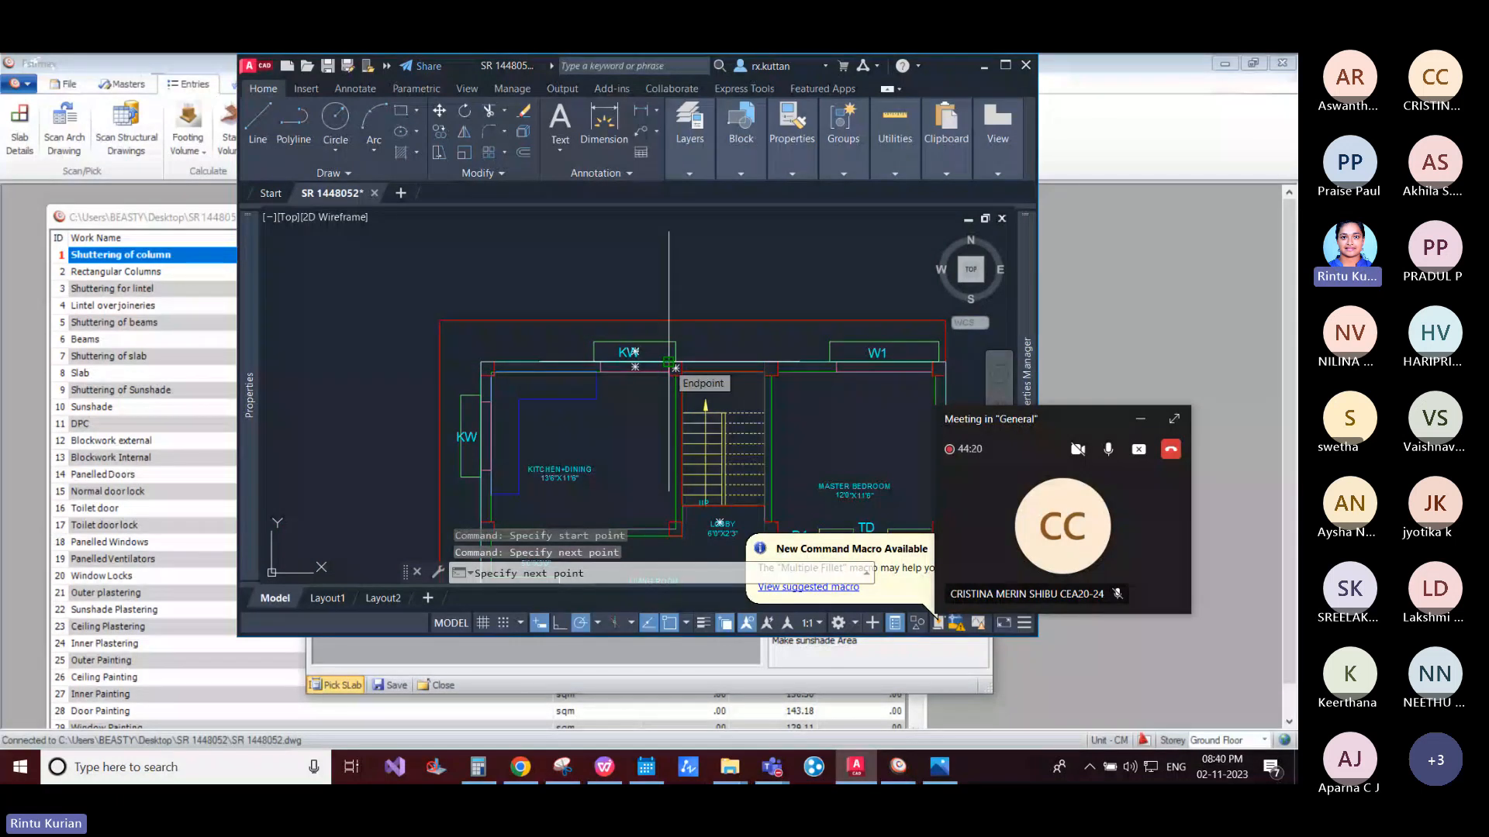
pyautogui.press('Escape')
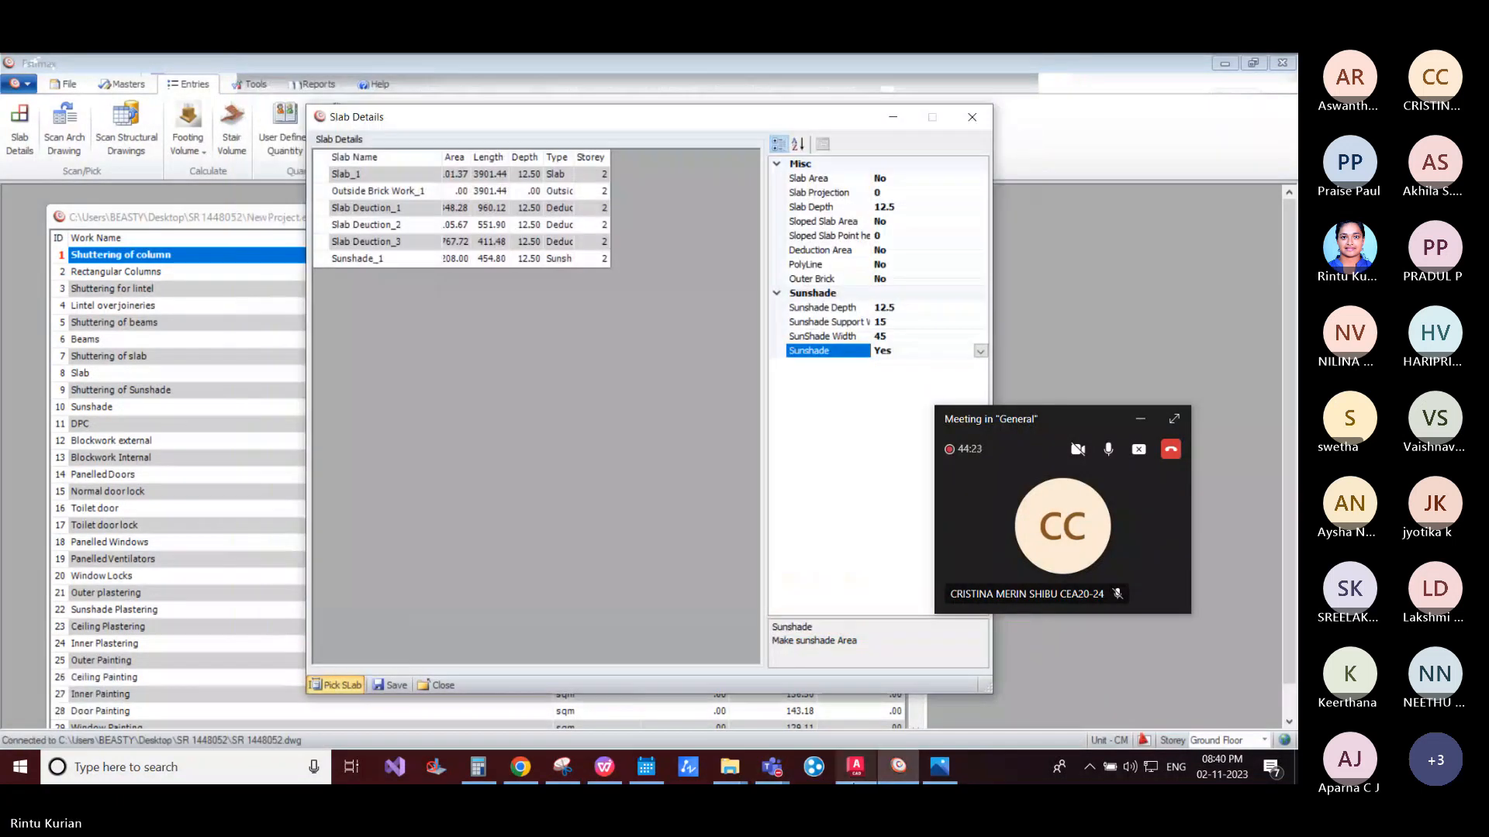
# Step: Pick the two ends of the master bedroom's W1 window as a sunshade in AutoCAD
pyautogui.click(854, 771)
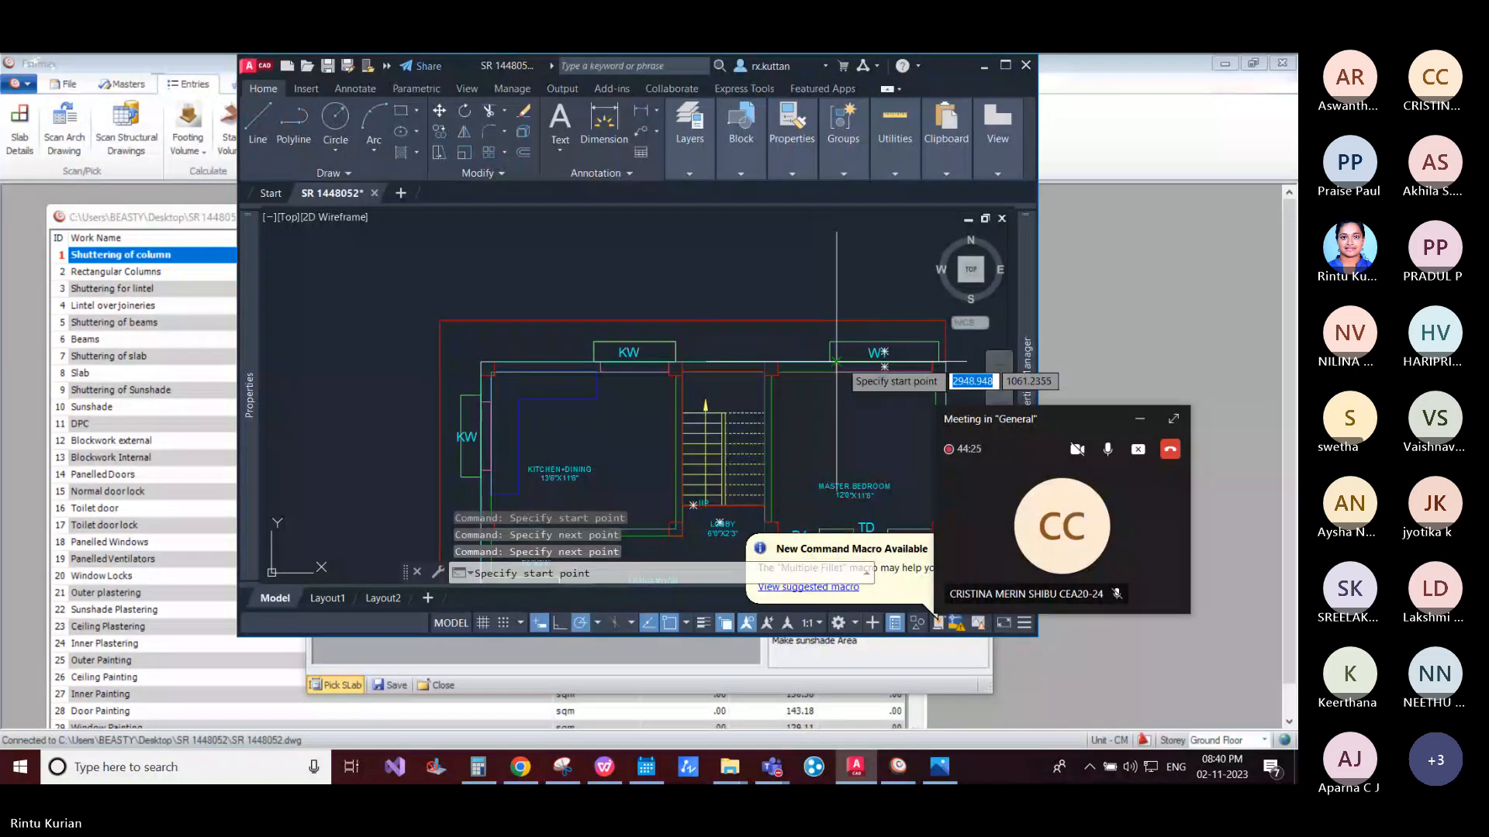
pyautogui.click(836, 362)
pyautogui.click(932, 362)
pyautogui.press('Return')
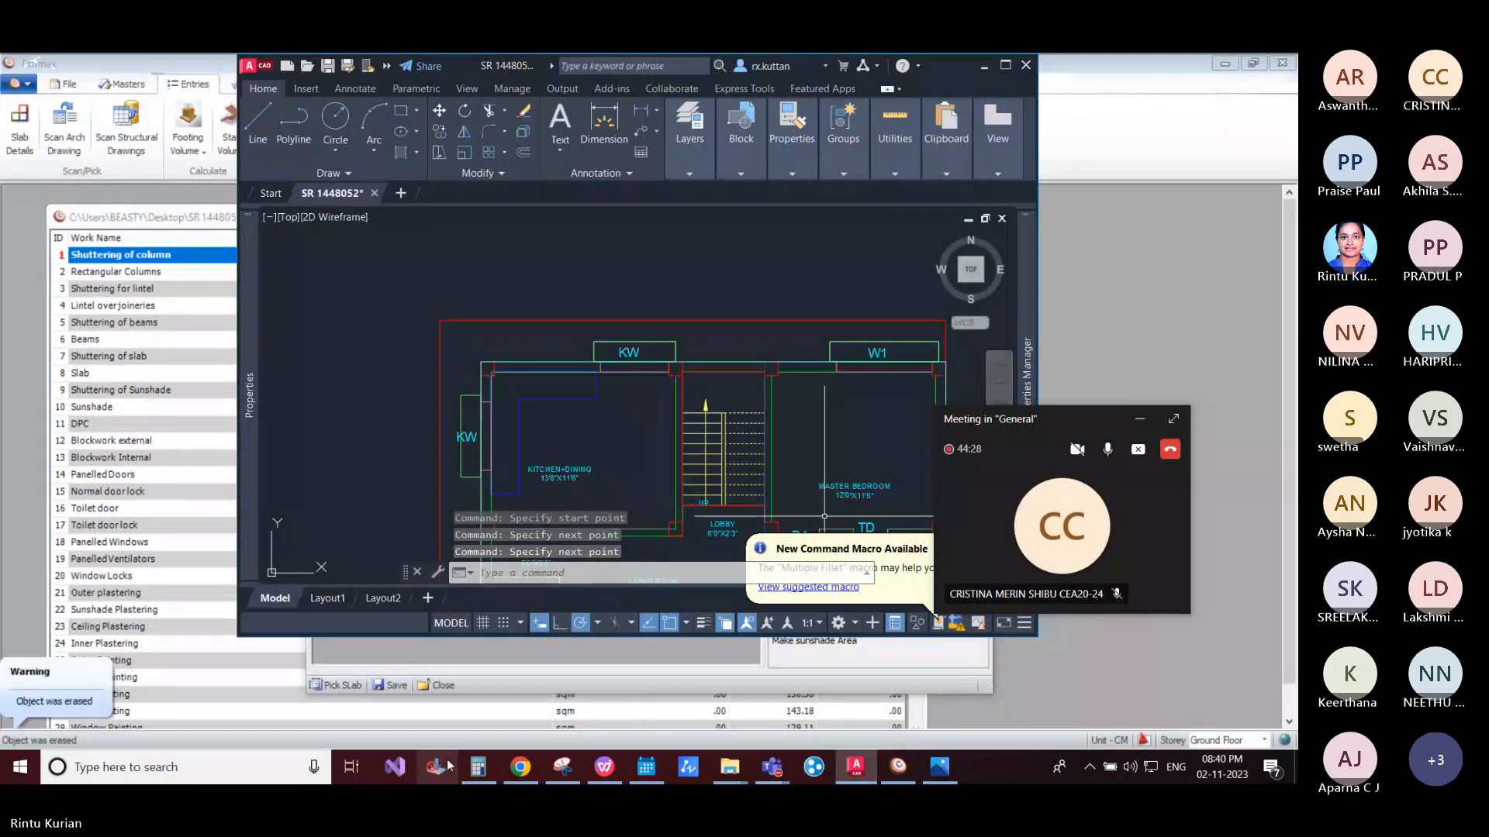
# Step: Pick the KW window on the kitchen's side wall as a sunshade, and save and close the slab details
pyautogui.click(847, 771)
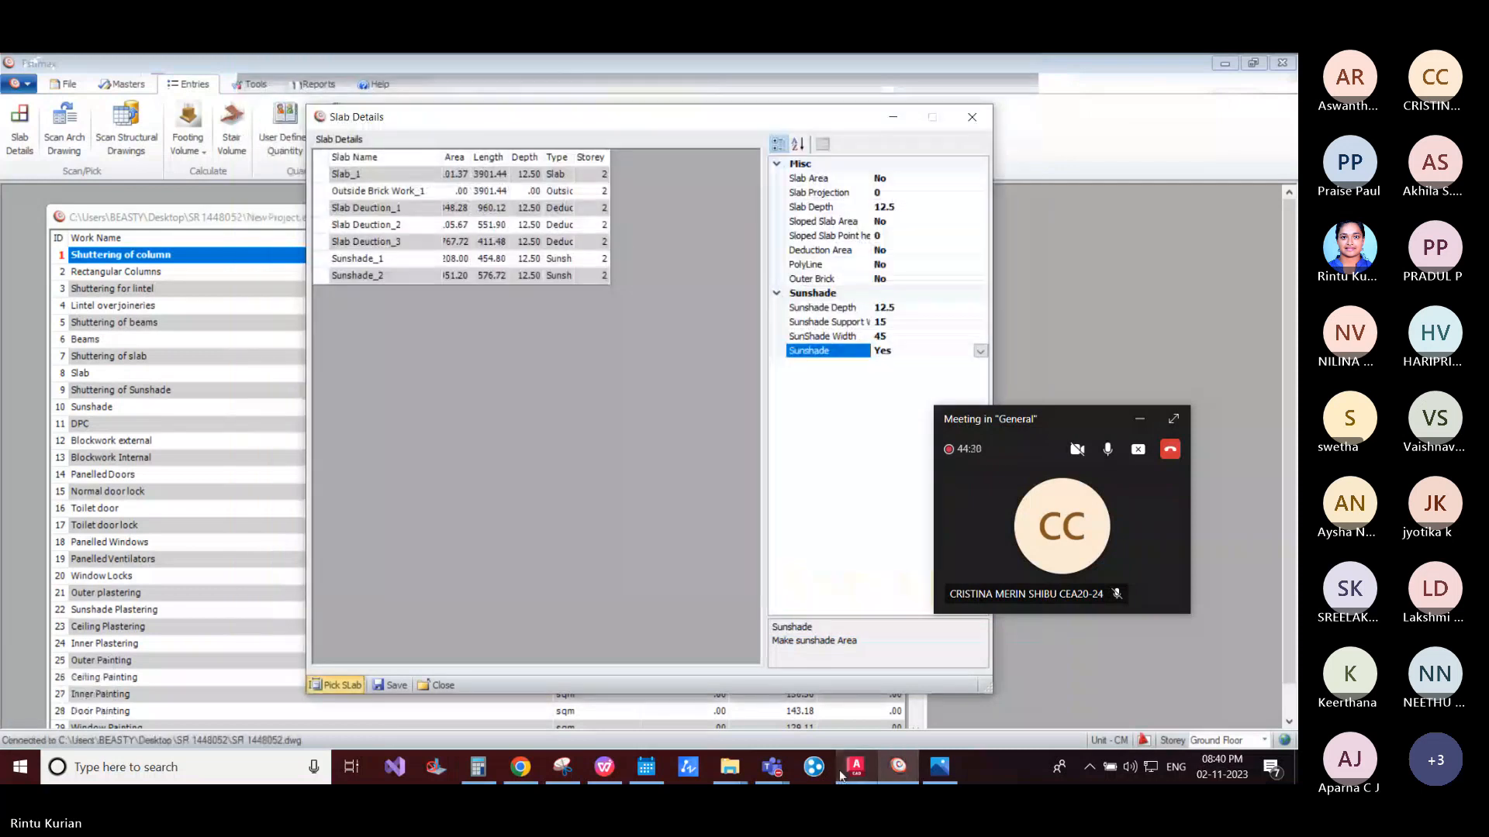
pyautogui.click(853, 770)
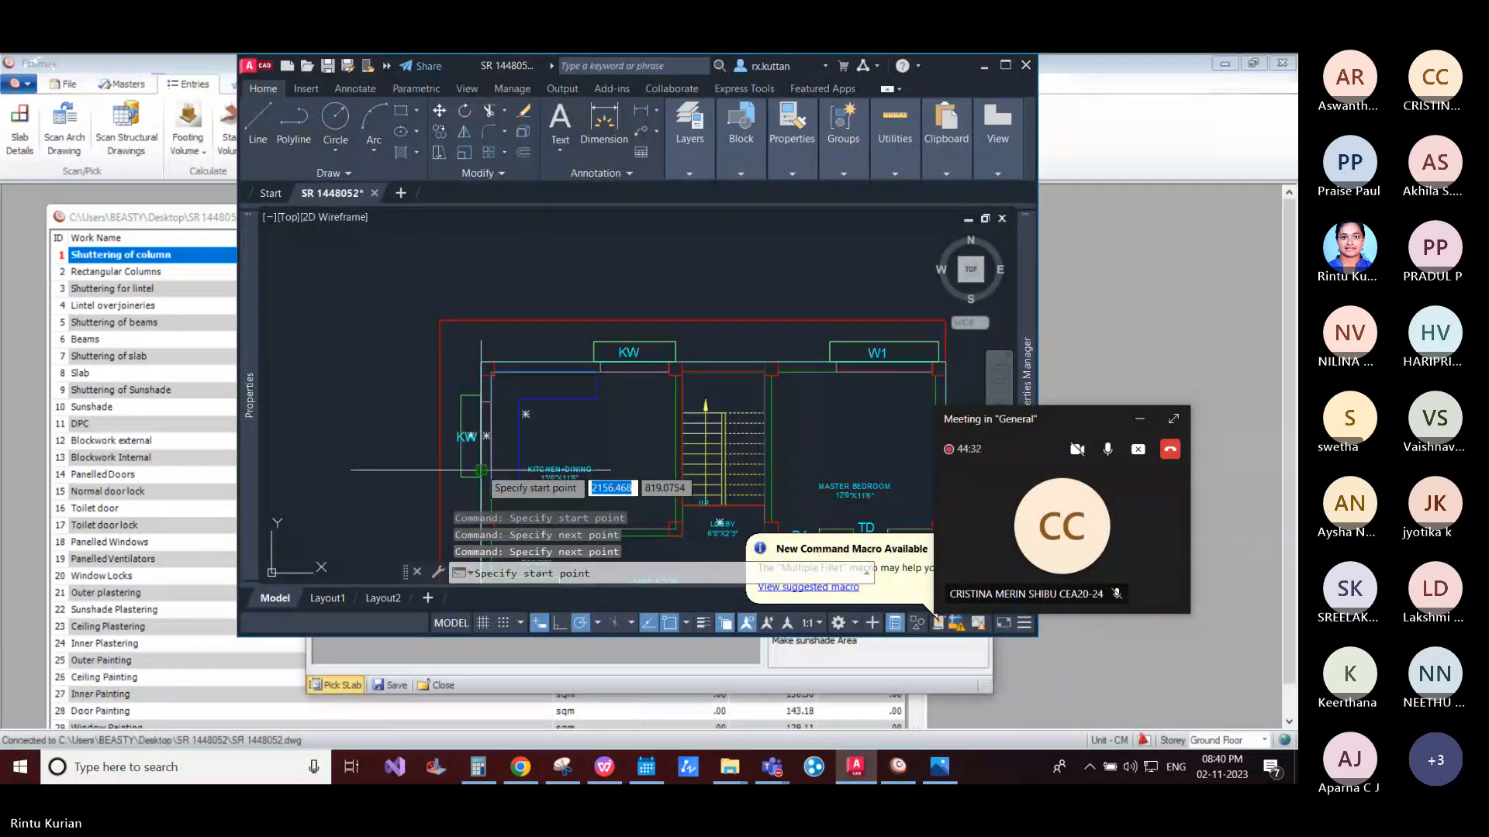
pyautogui.click(480, 470)
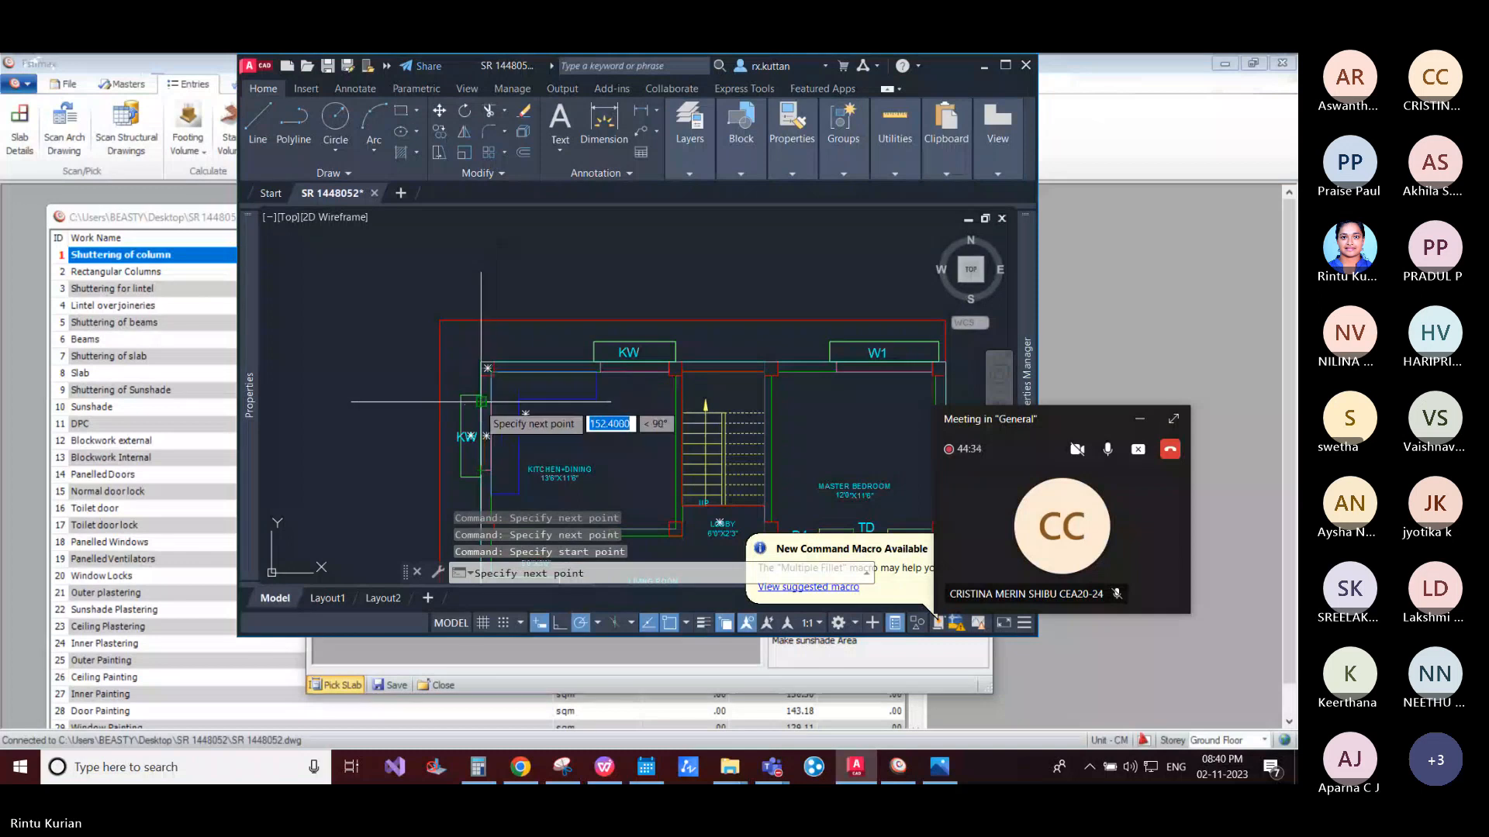
pyautogui.click(480, 402)
pyautogui.press('Return')
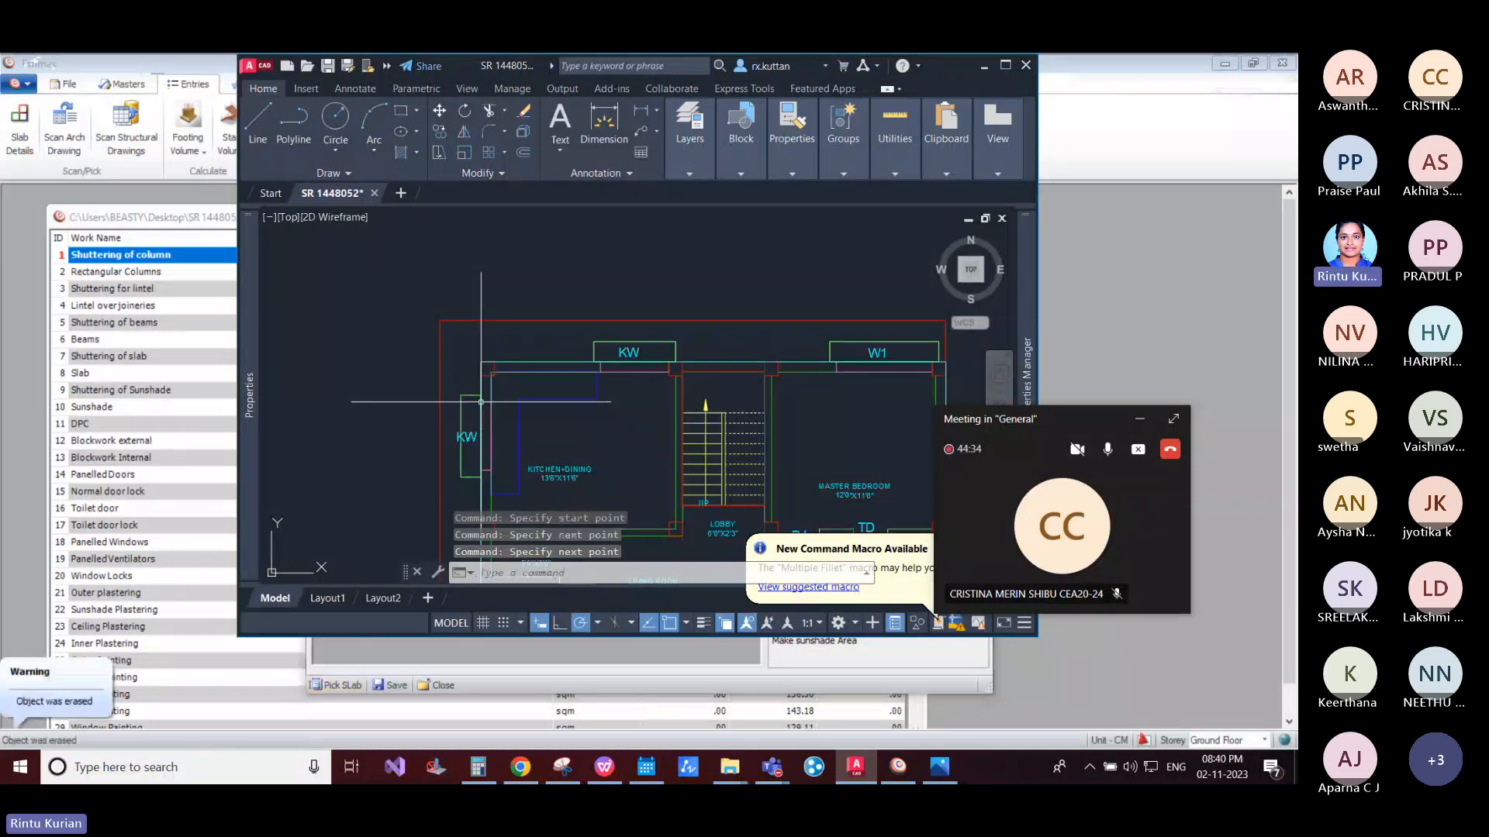
pyautogui.click(406, 683)
pyautogui.click(446, 687)
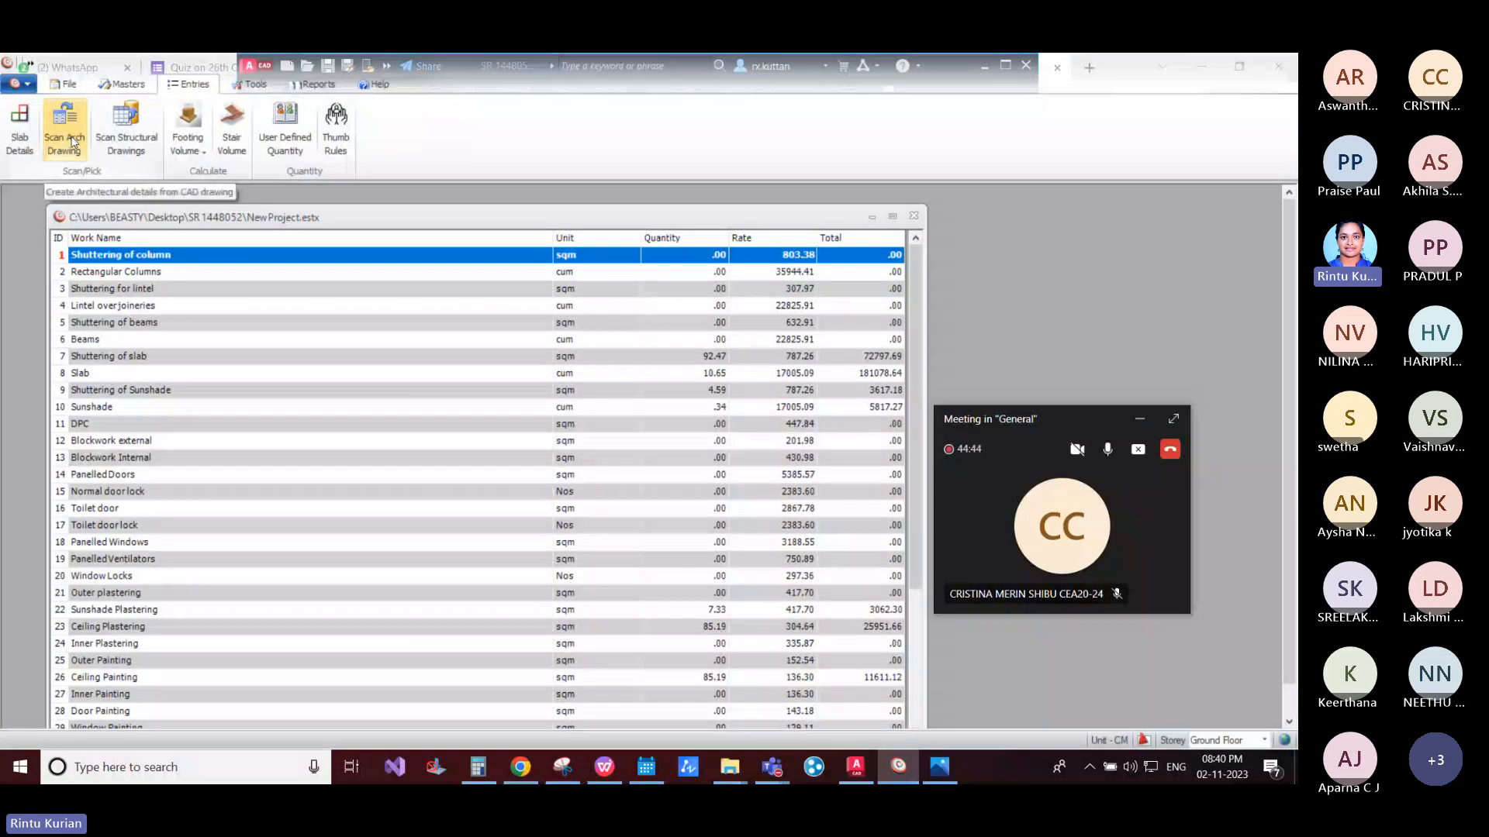
# Step: Open the architectural scan and review its properties for brick layers, column layer, default width and maximum width
pyautogui.click(74, 141)
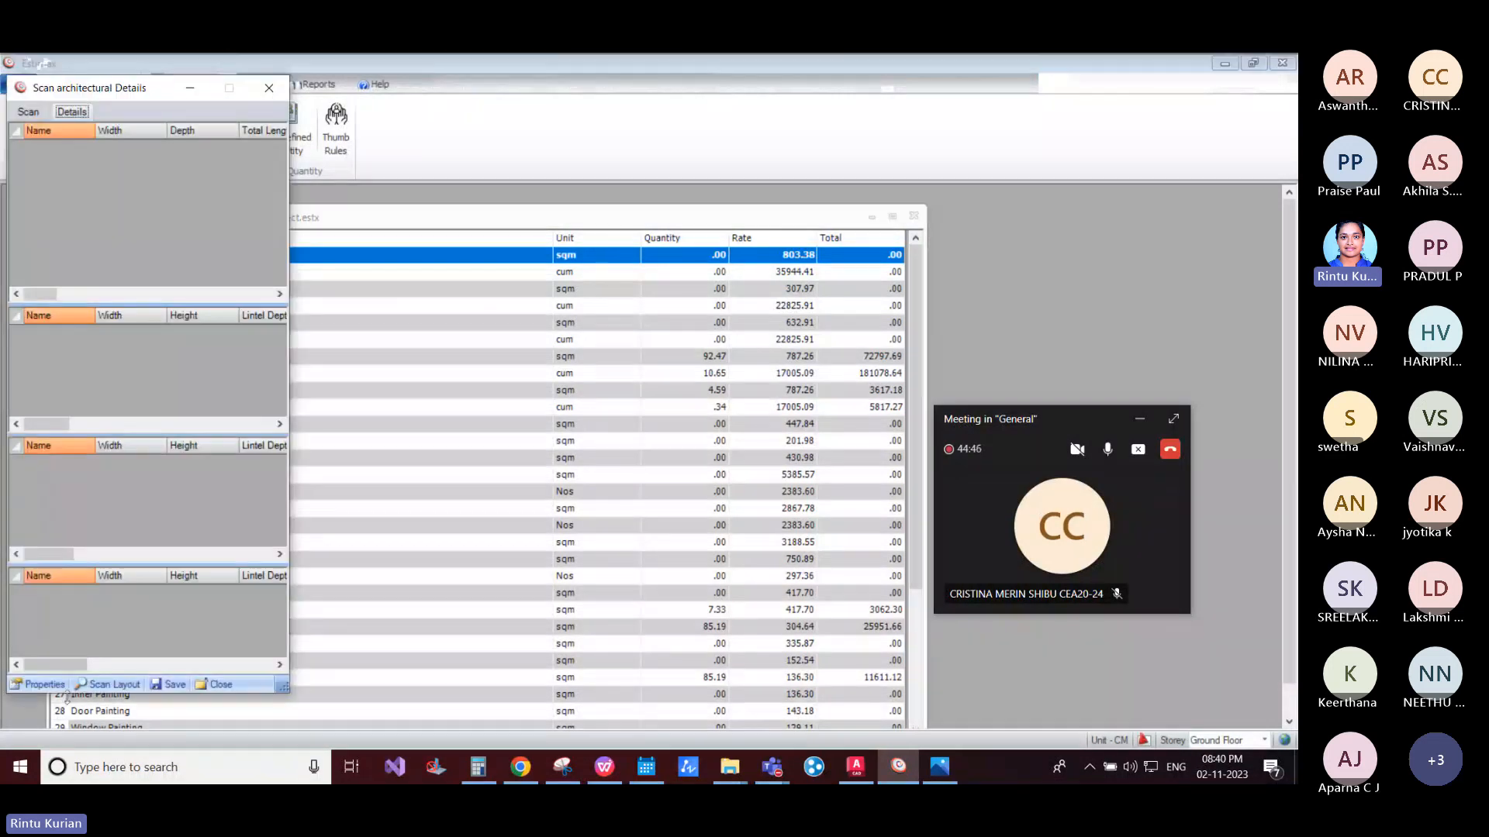
pyautogui.click(40, 684)
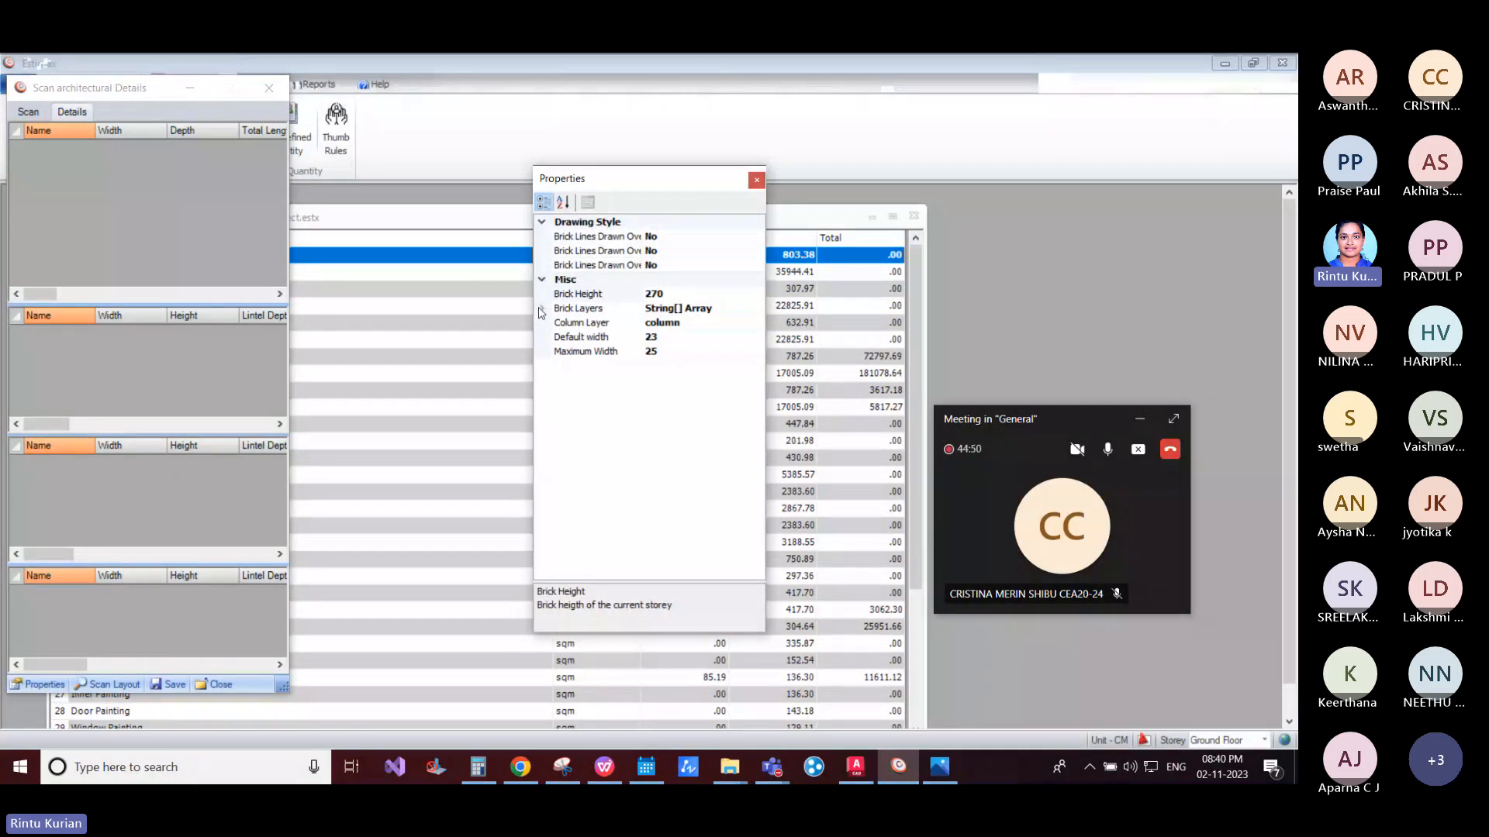
pyautogui.click(542, 309)
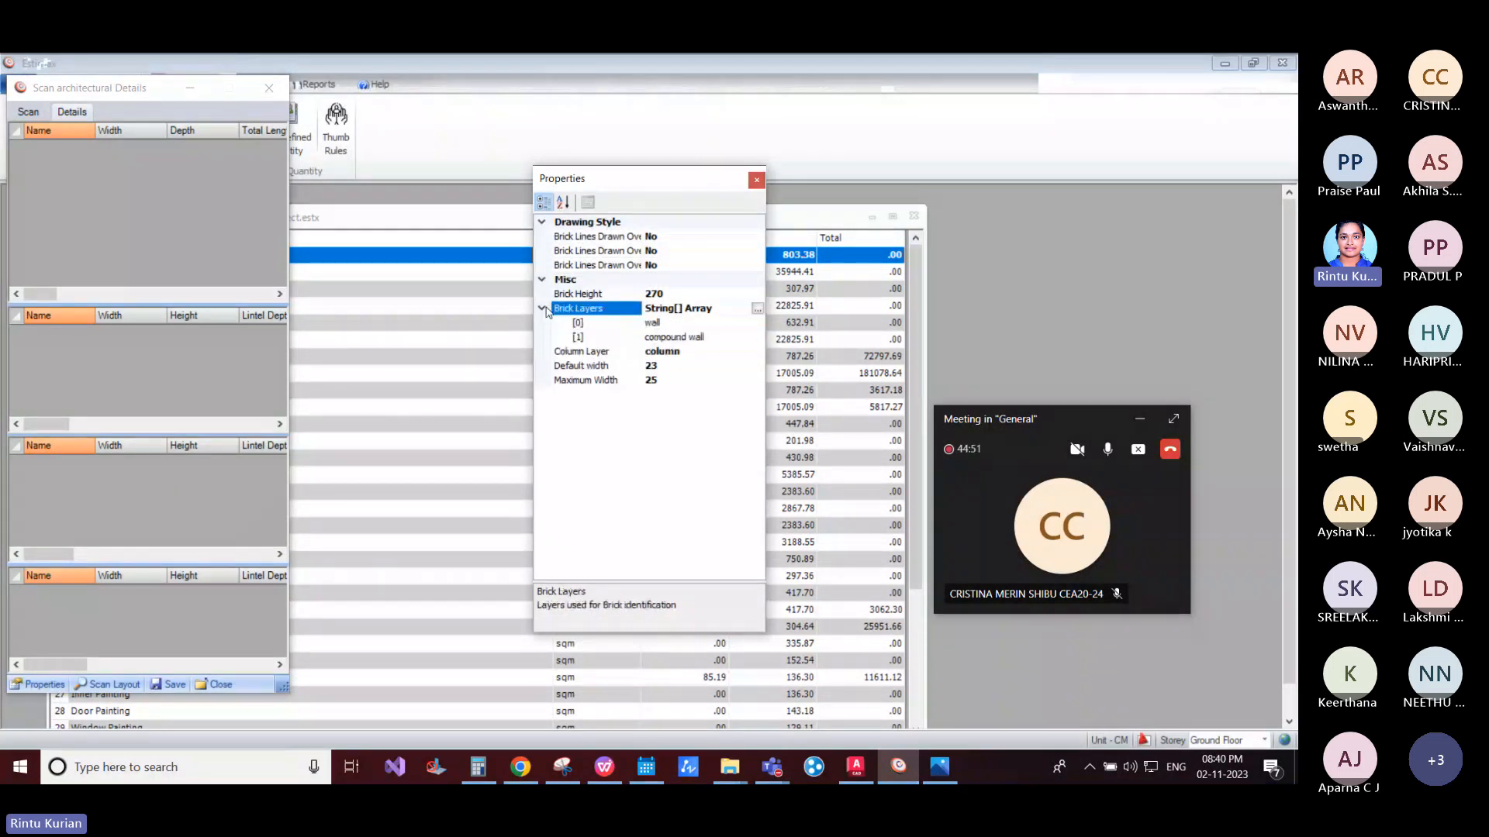
pyautogui.click(758, 308)
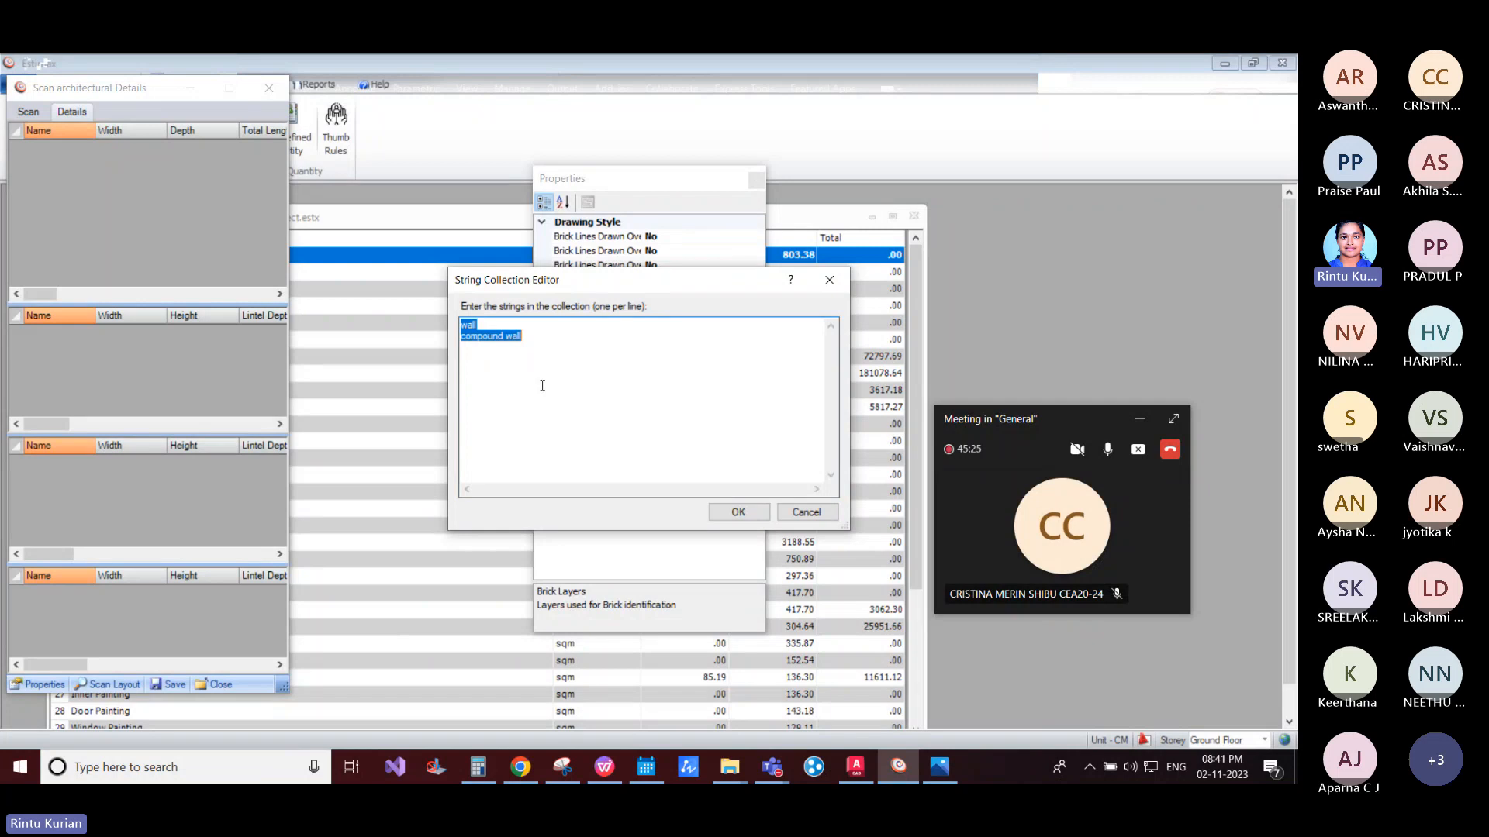
pyautogui.click(829, 280)
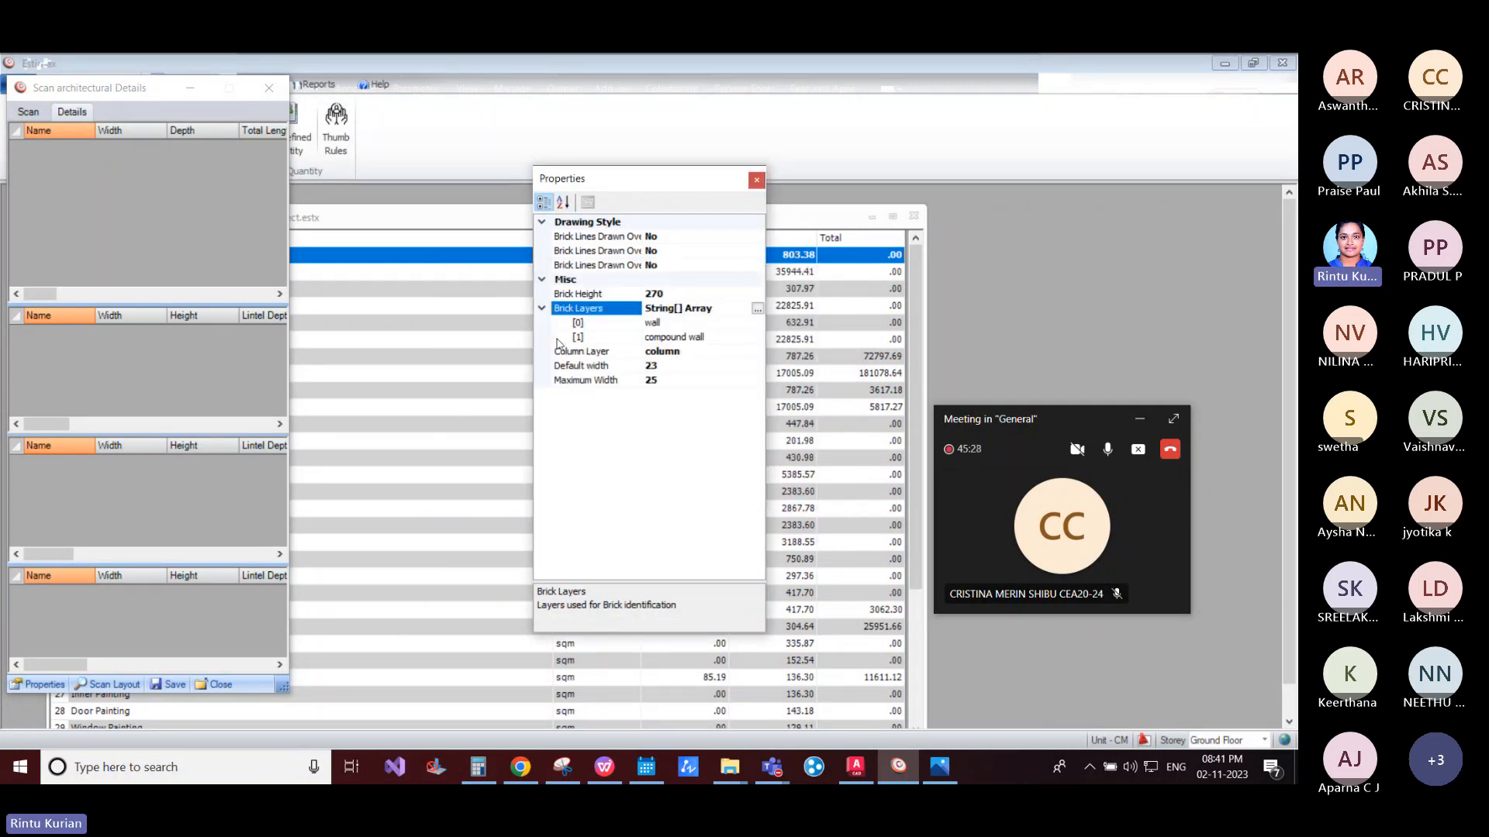
pyautogui.click(593, 351)
pyautogui.click(679, 367)
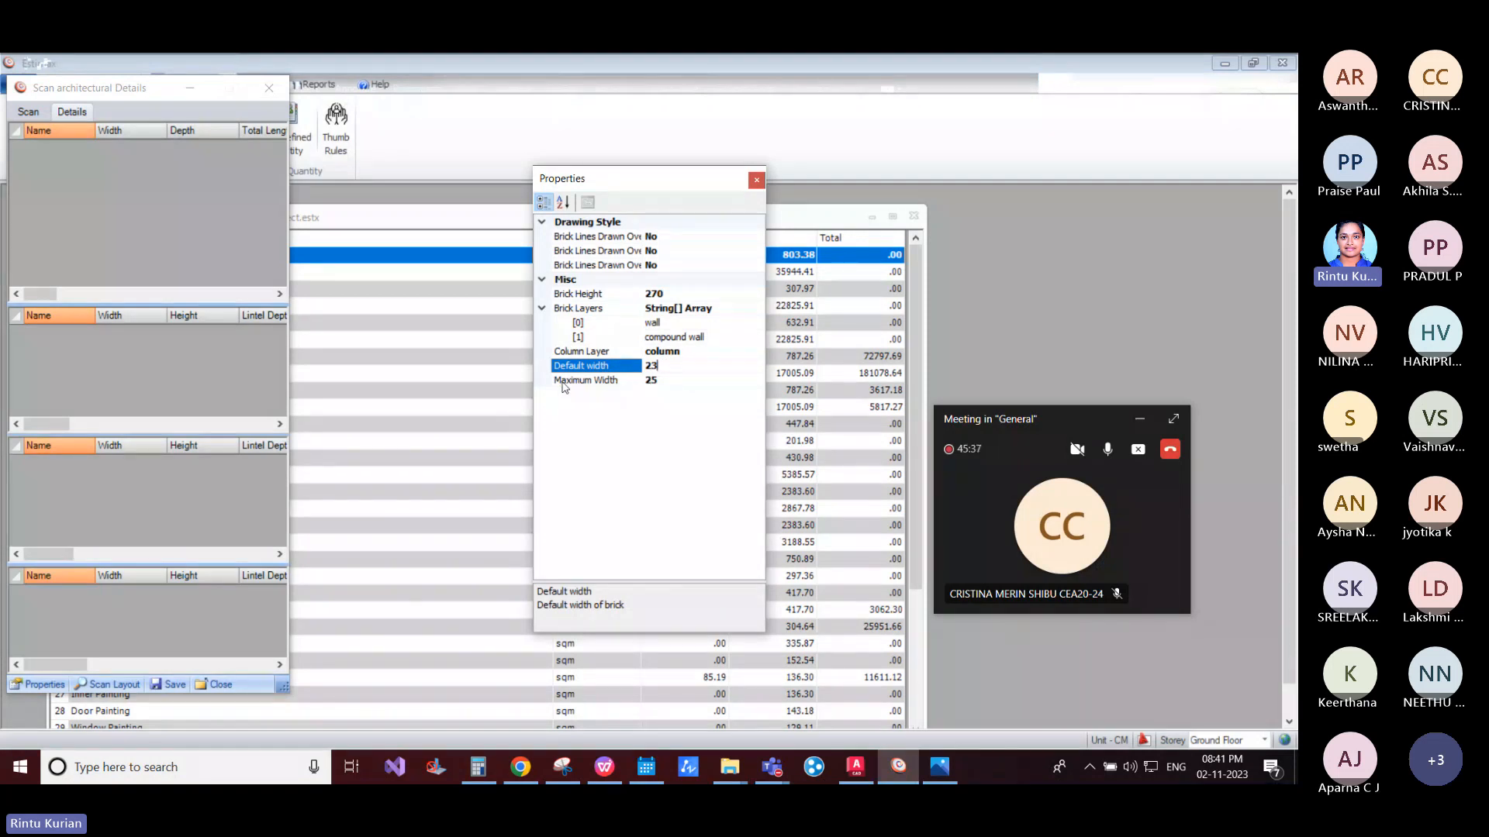
pyautogui.click(666, 381)
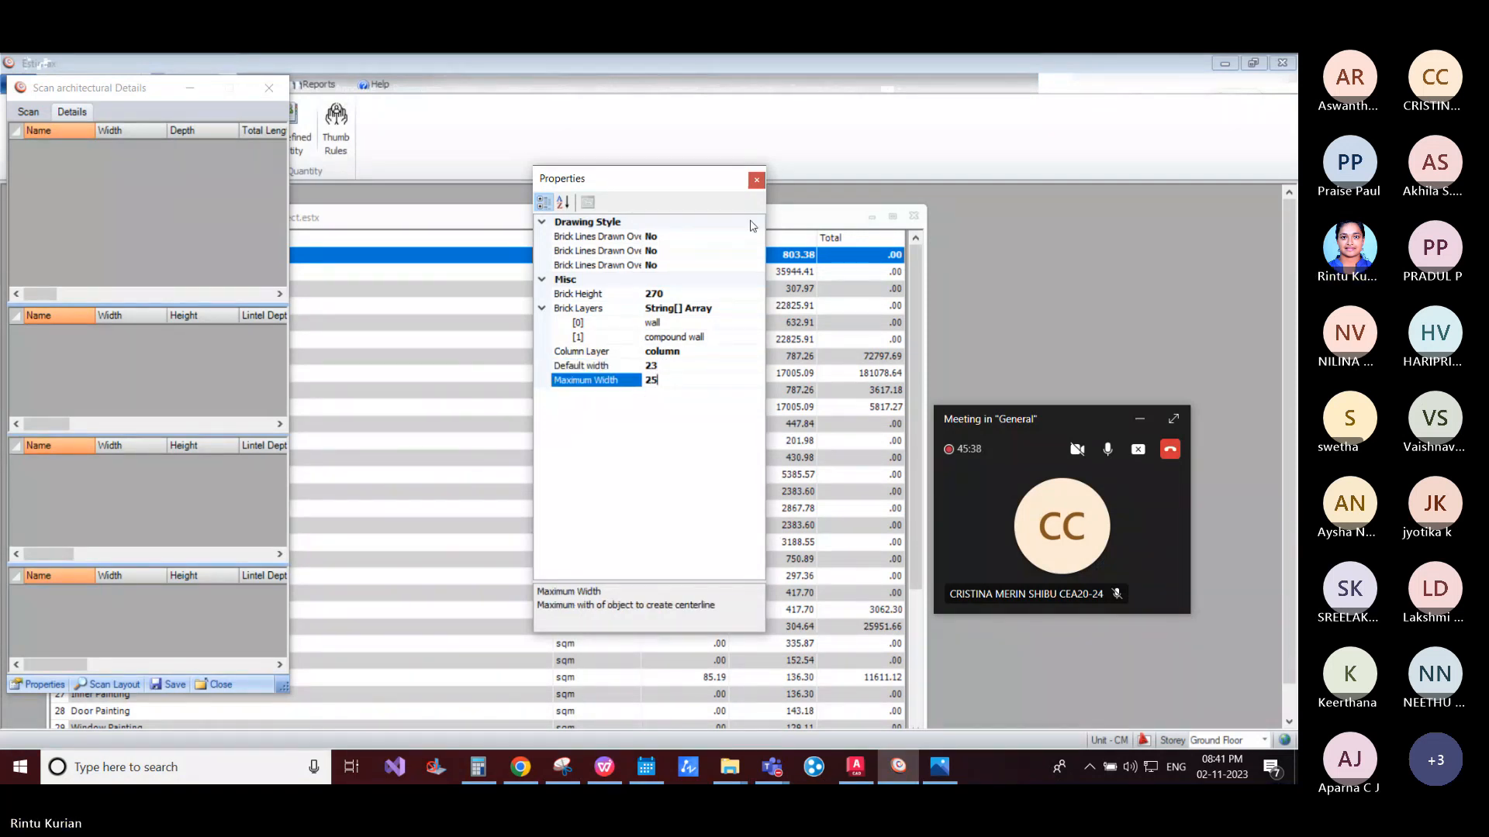
pyautogui.click(756, 183)
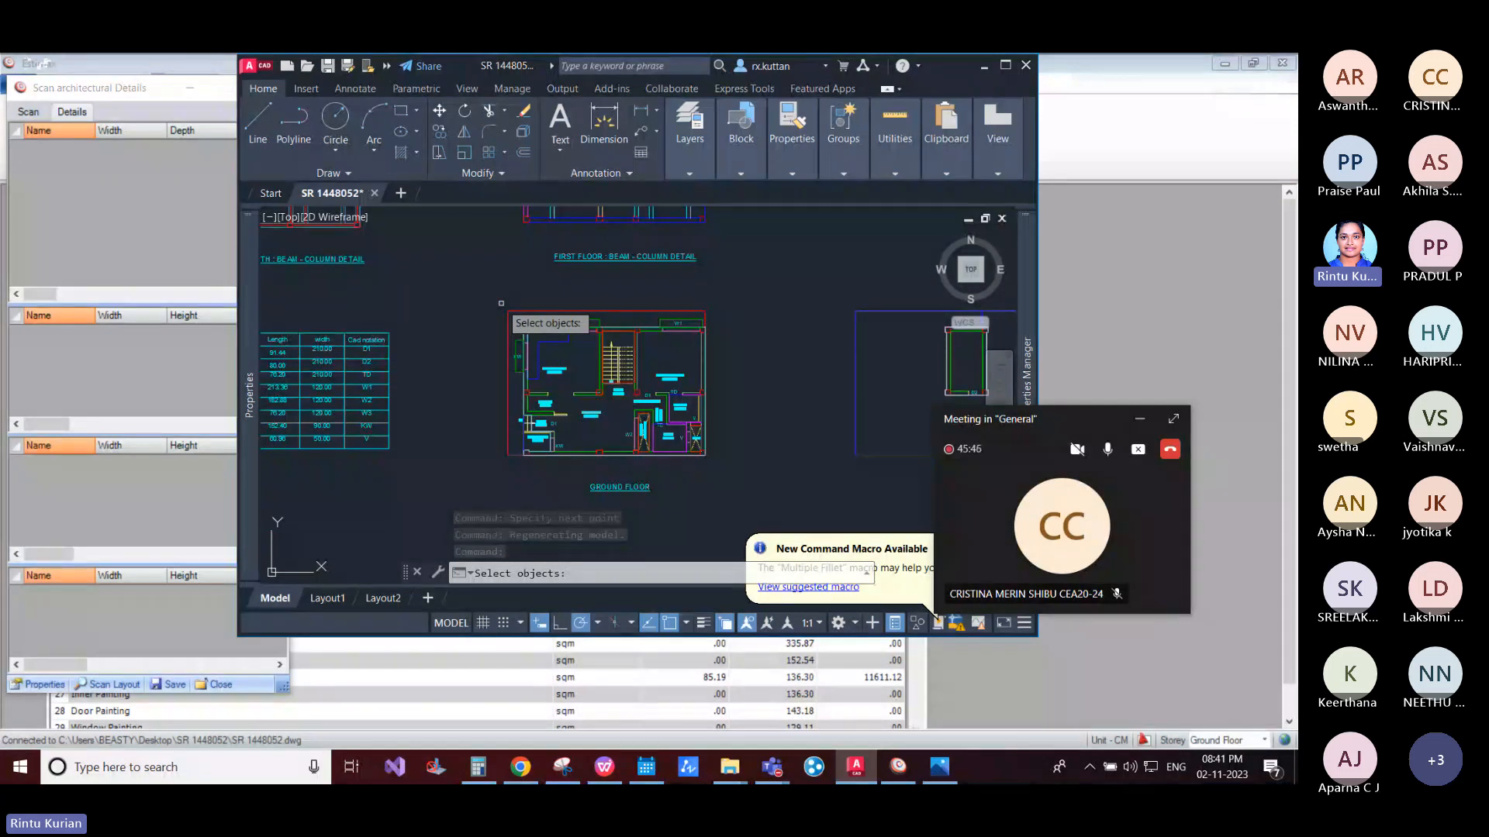
# Step: Scan the whole ground floor plan from the AutoCAD drawing and save the scanned walls, doors, windows and ventilators
pyautogui.scroll(-3, 349, 387)
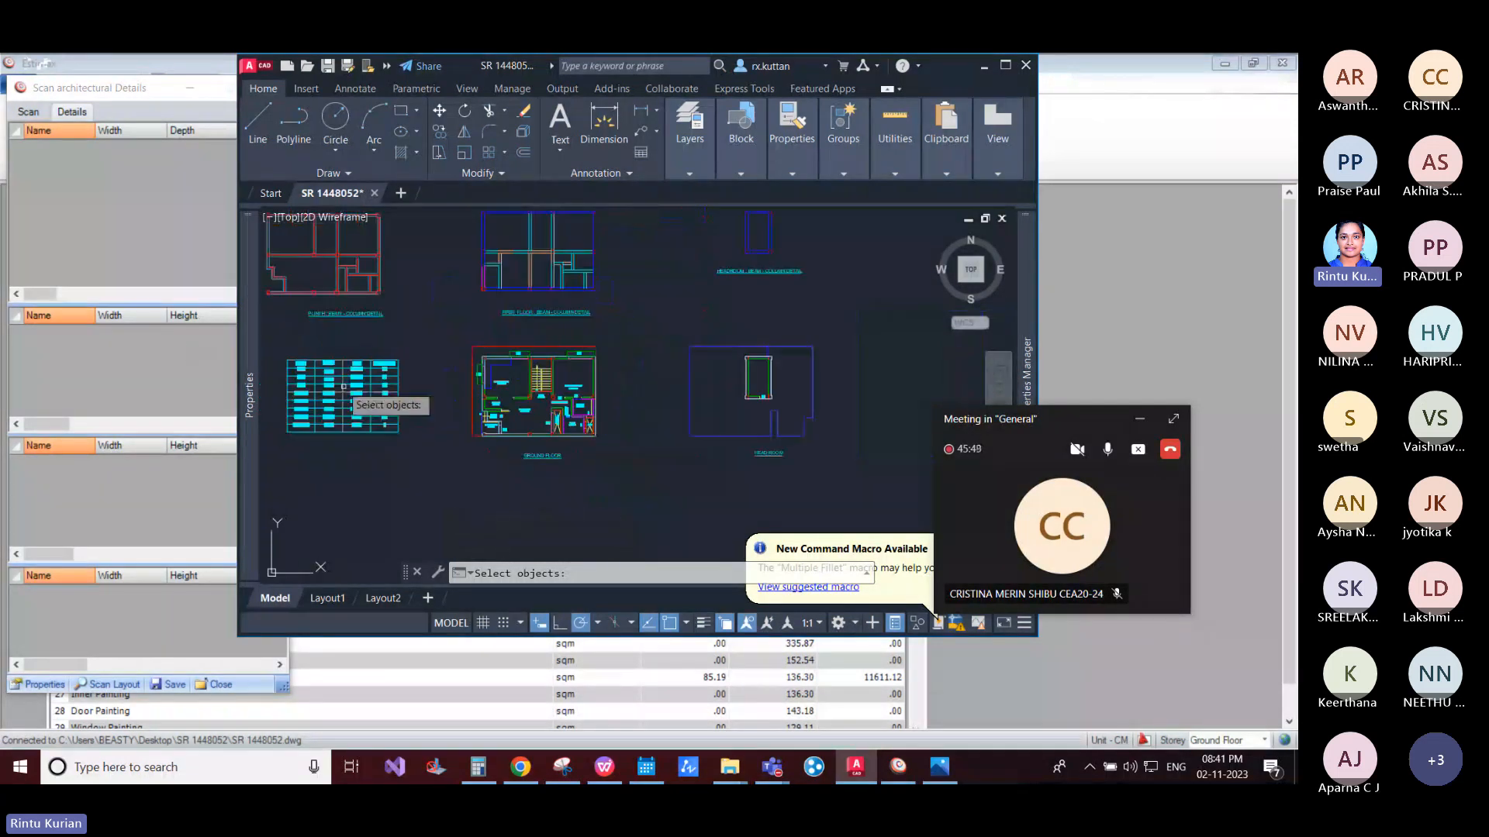
pyautogui.click(450, 331)
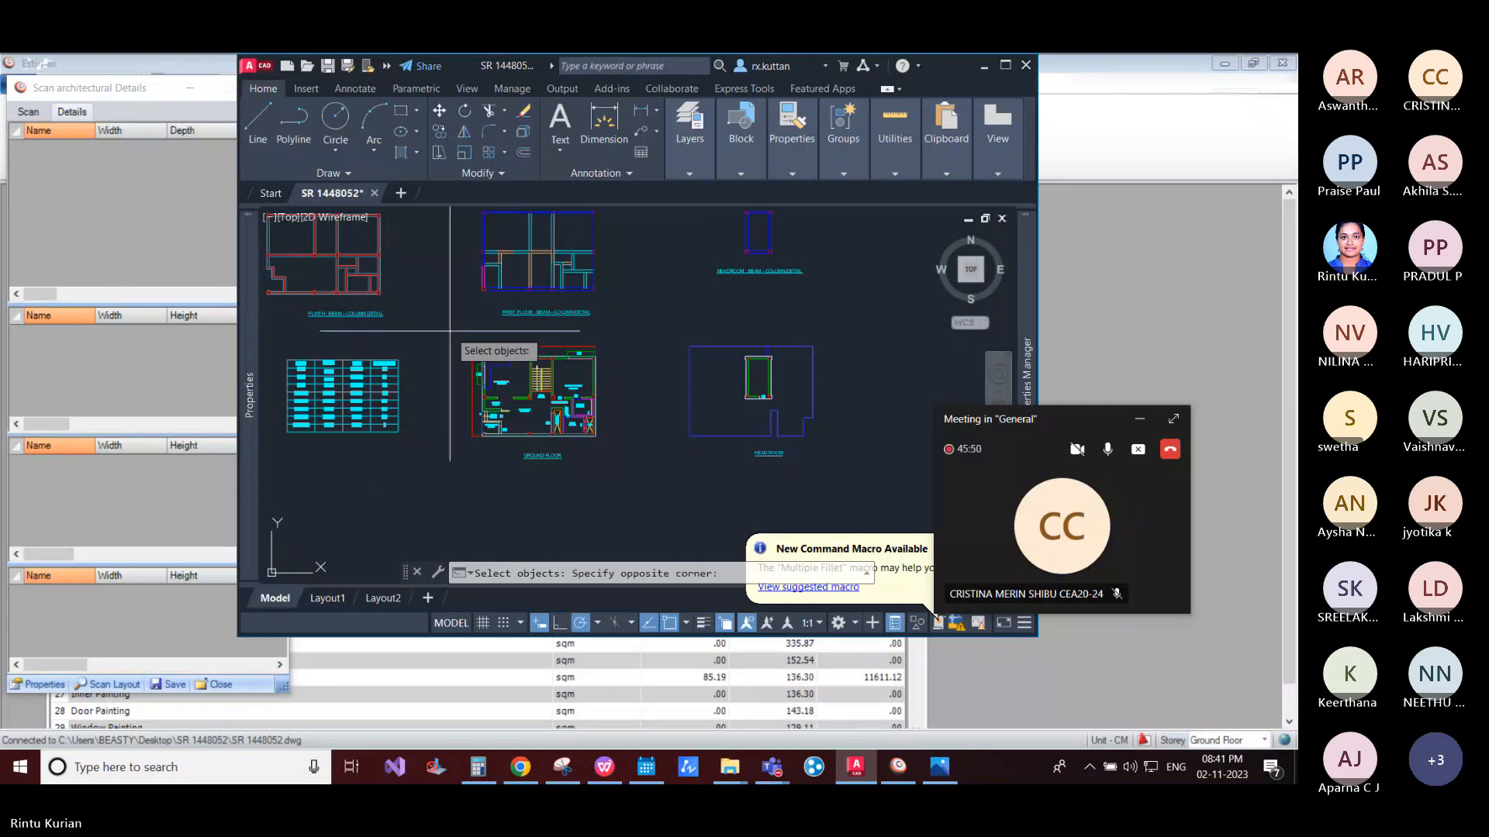
pyautogui.click(628, 448)
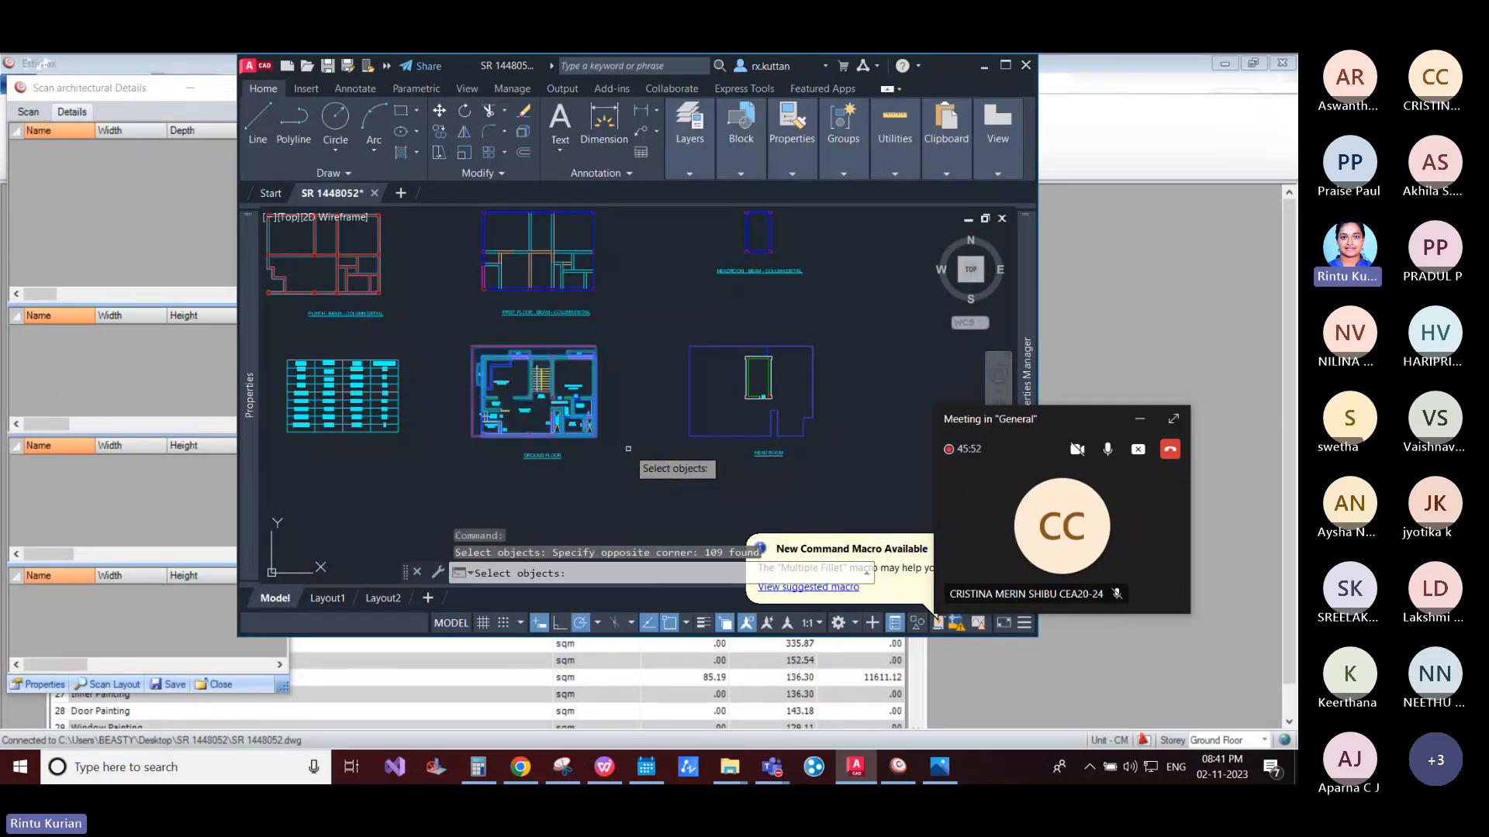
pyautogui.scroll(6, 543, 418)
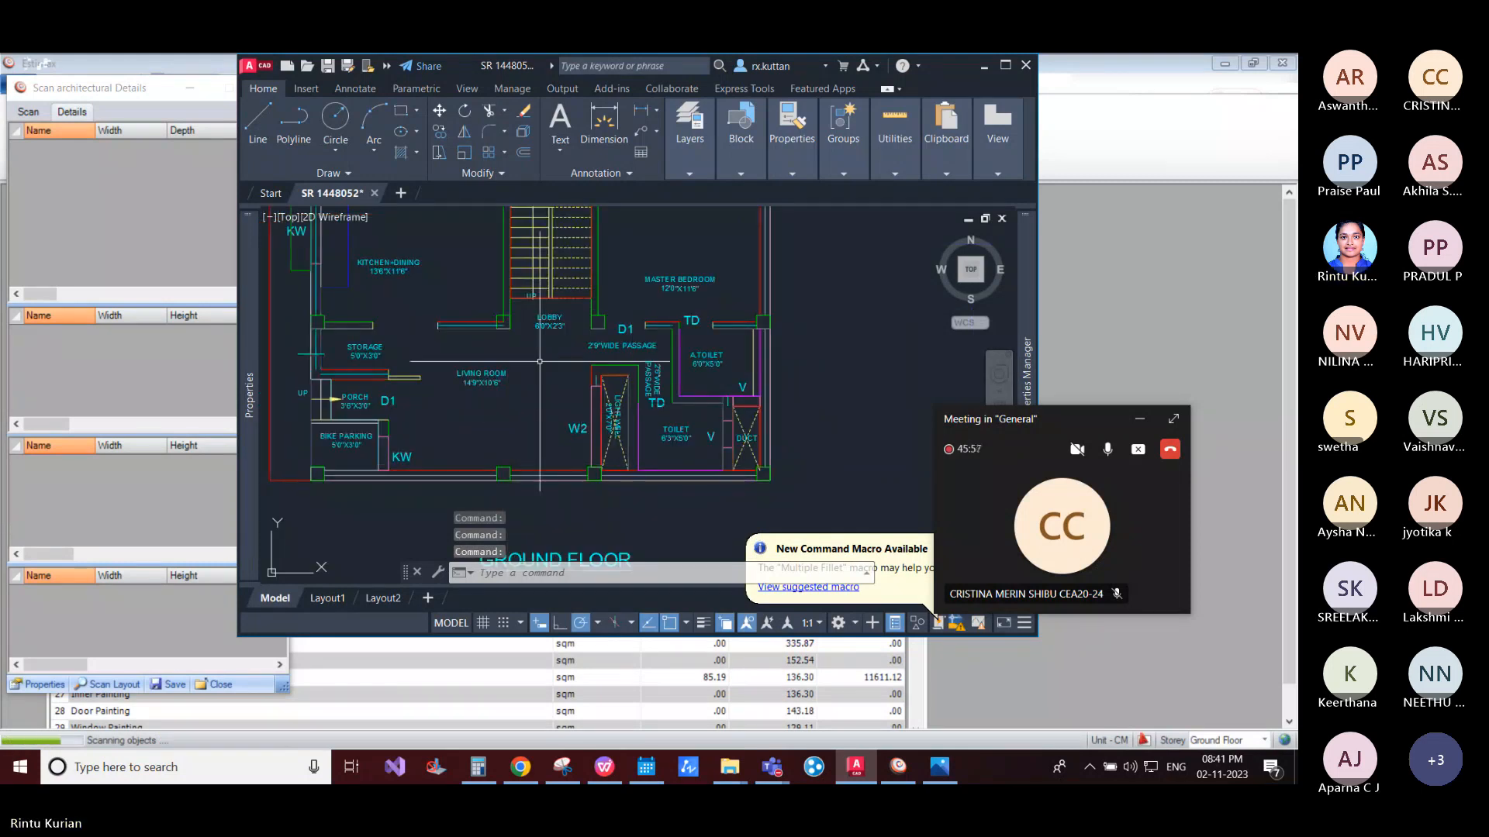
pyautogui.click(153, 379)
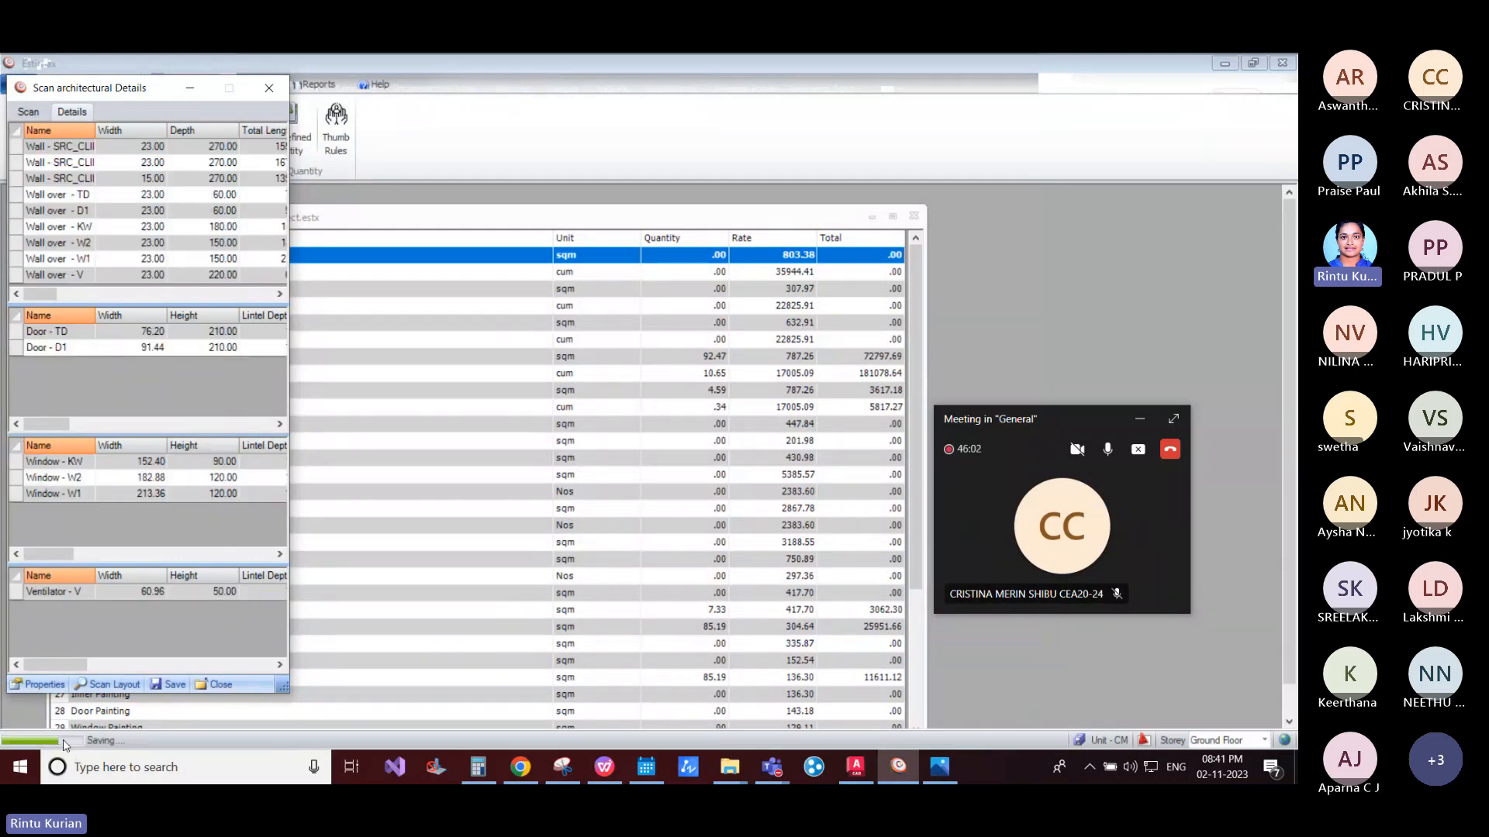
pyautogui.click(694, 472)
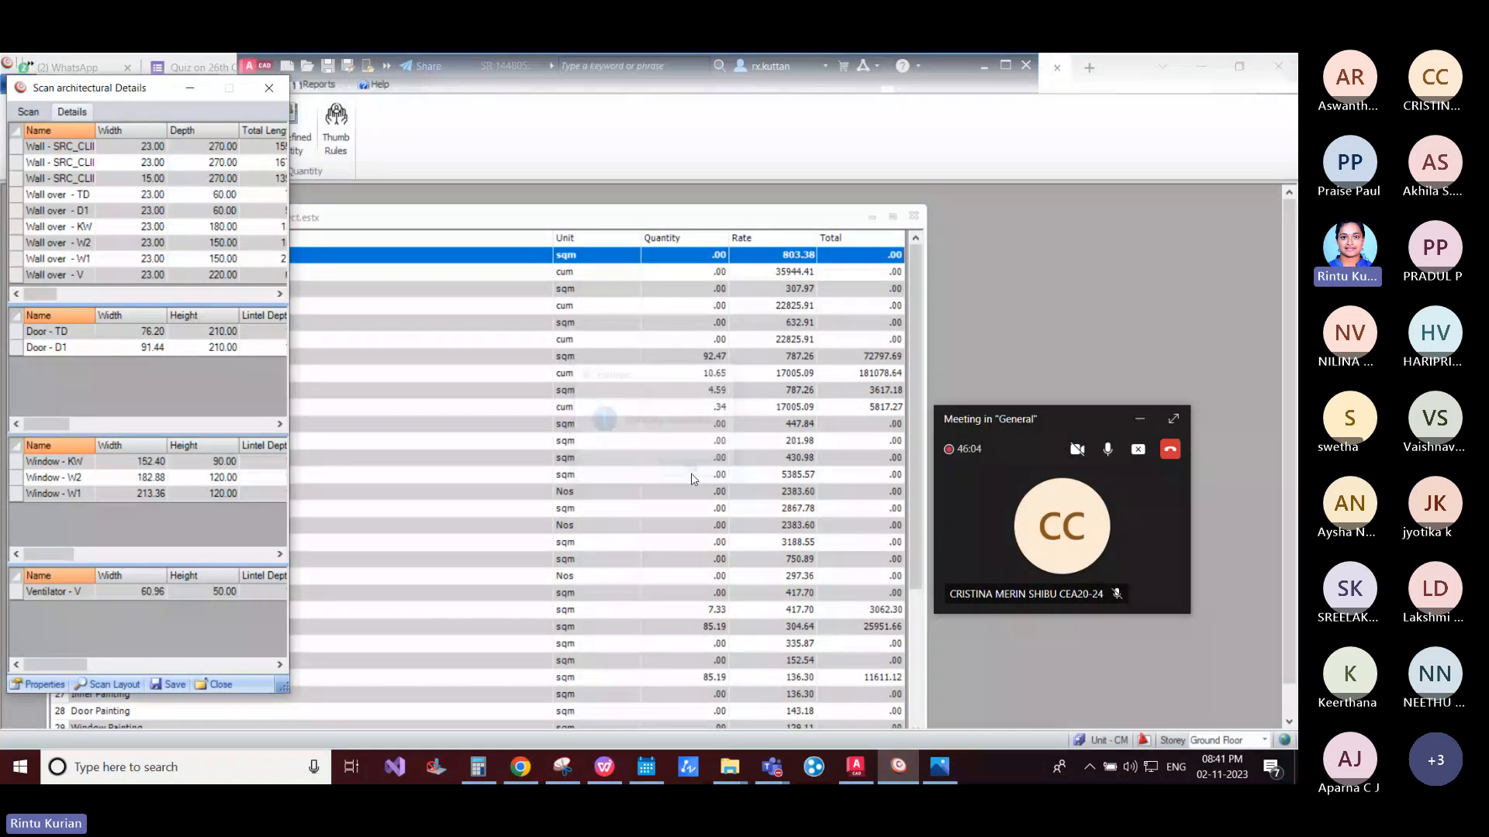
# Step: Switch to the AutoCAD drawing and examine how the brick centrelines run inside the column between the kitchen wall and the lobby
pyautogui.rightClick(156, 381)
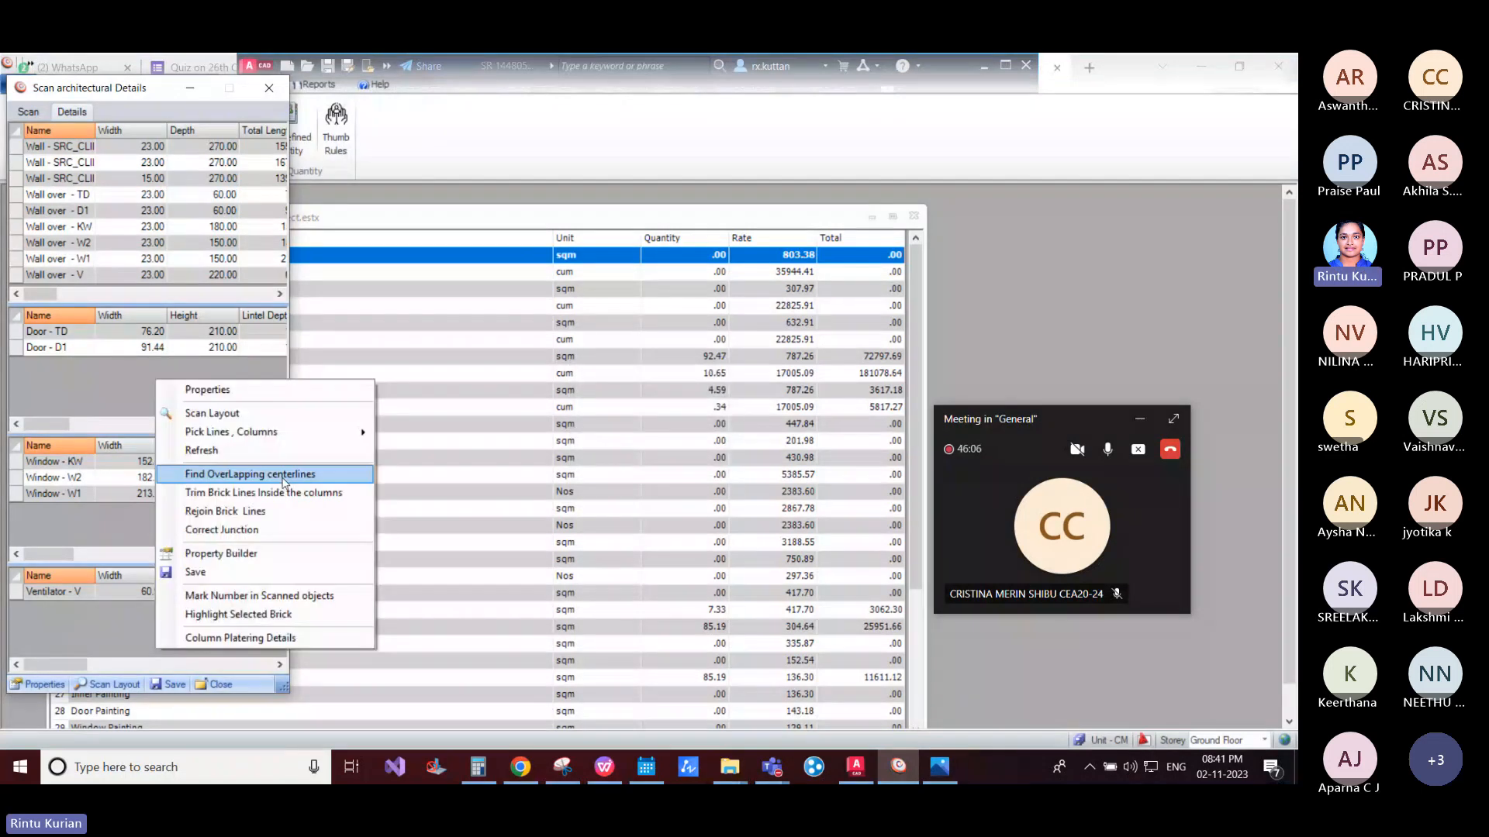
pyautogui.click(856, 768)
pyautogui.scroll(5, 539, 357)
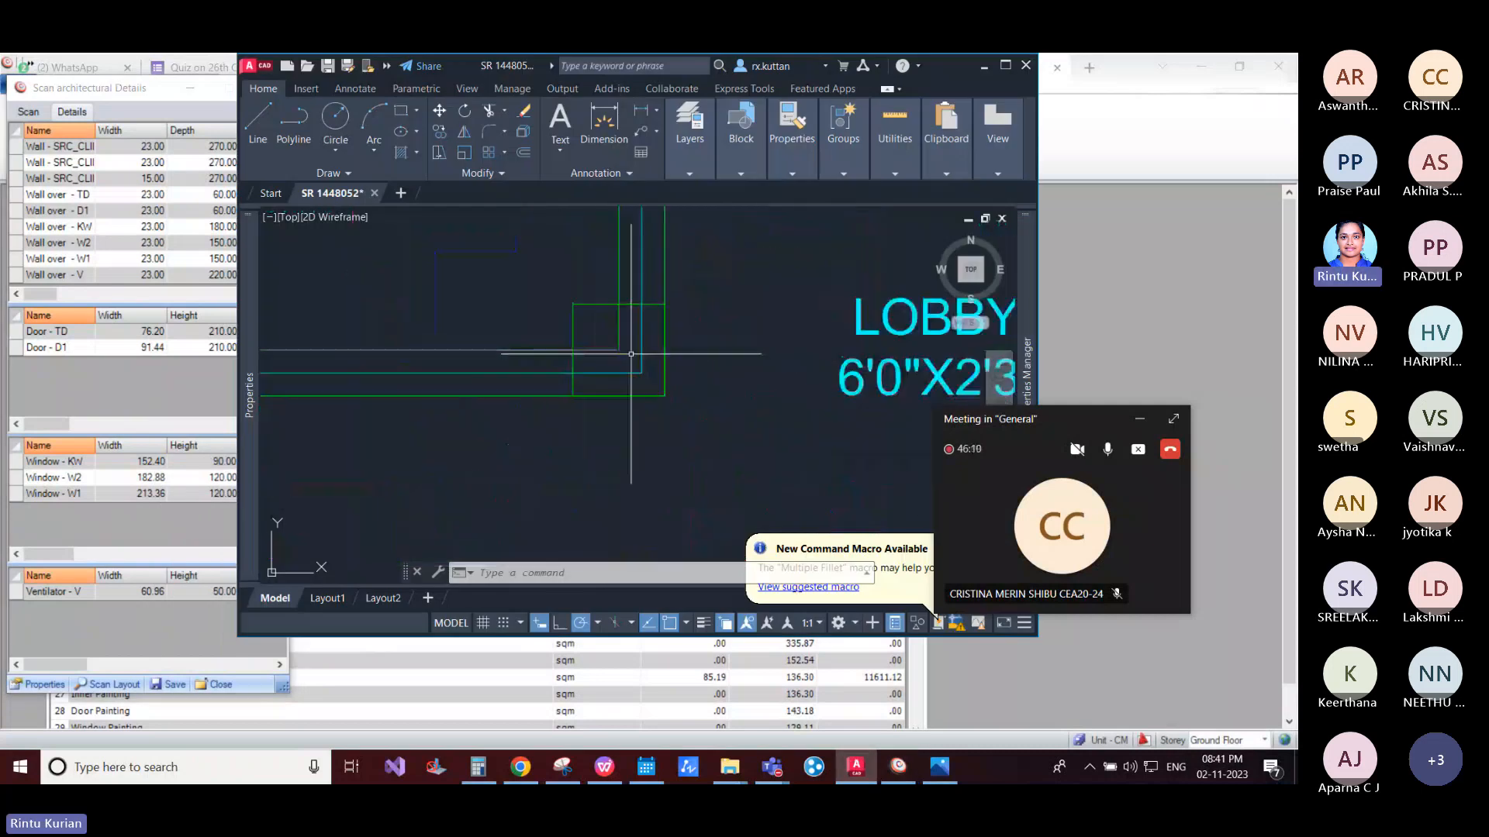
pyautogui.moveTo(552, 333); pyautogui.dragTo(566, 425, button='middle')
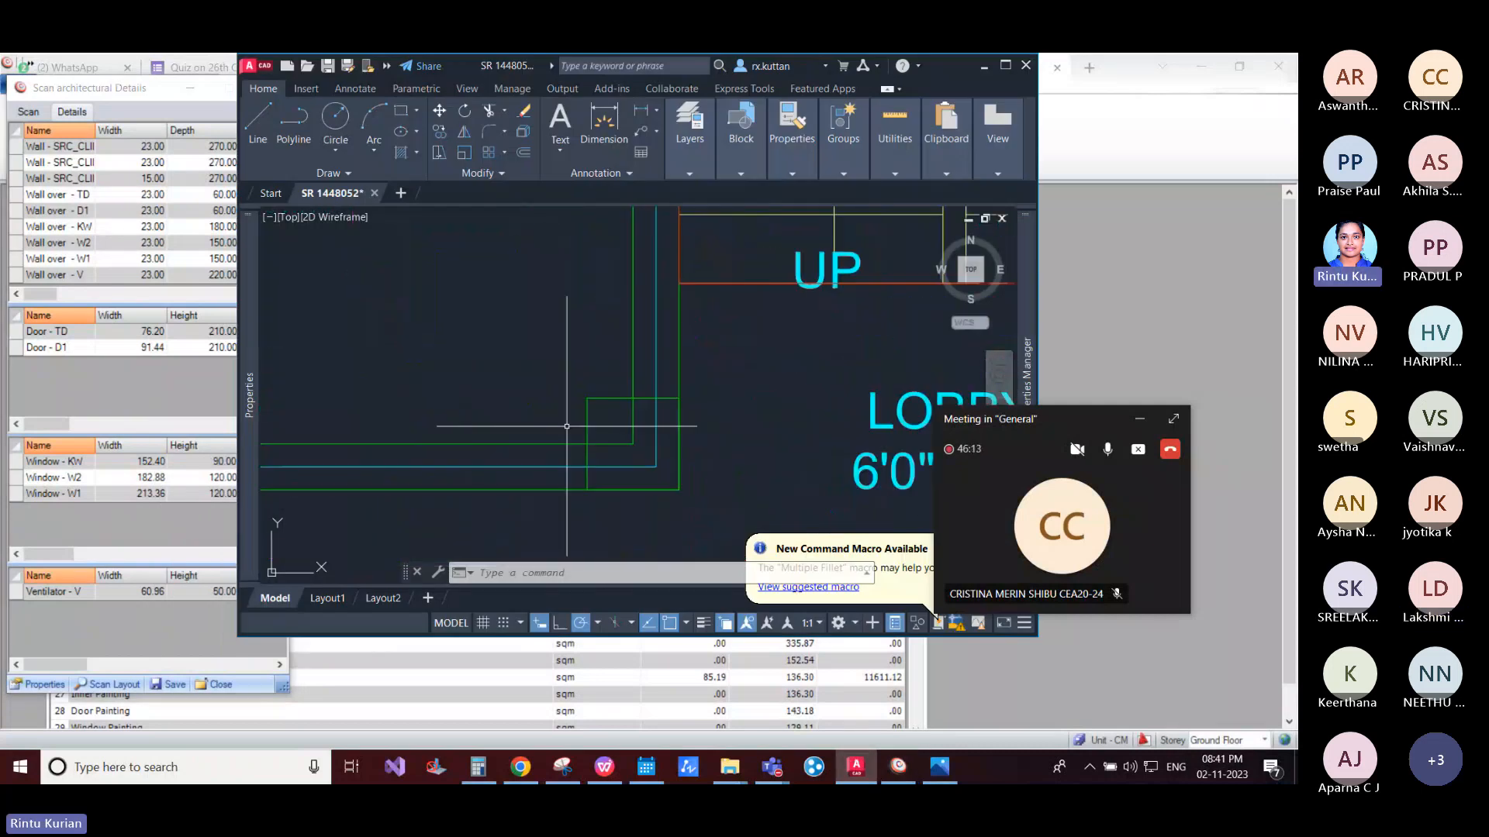
pyautogui.scroll(-2, 613, 424)
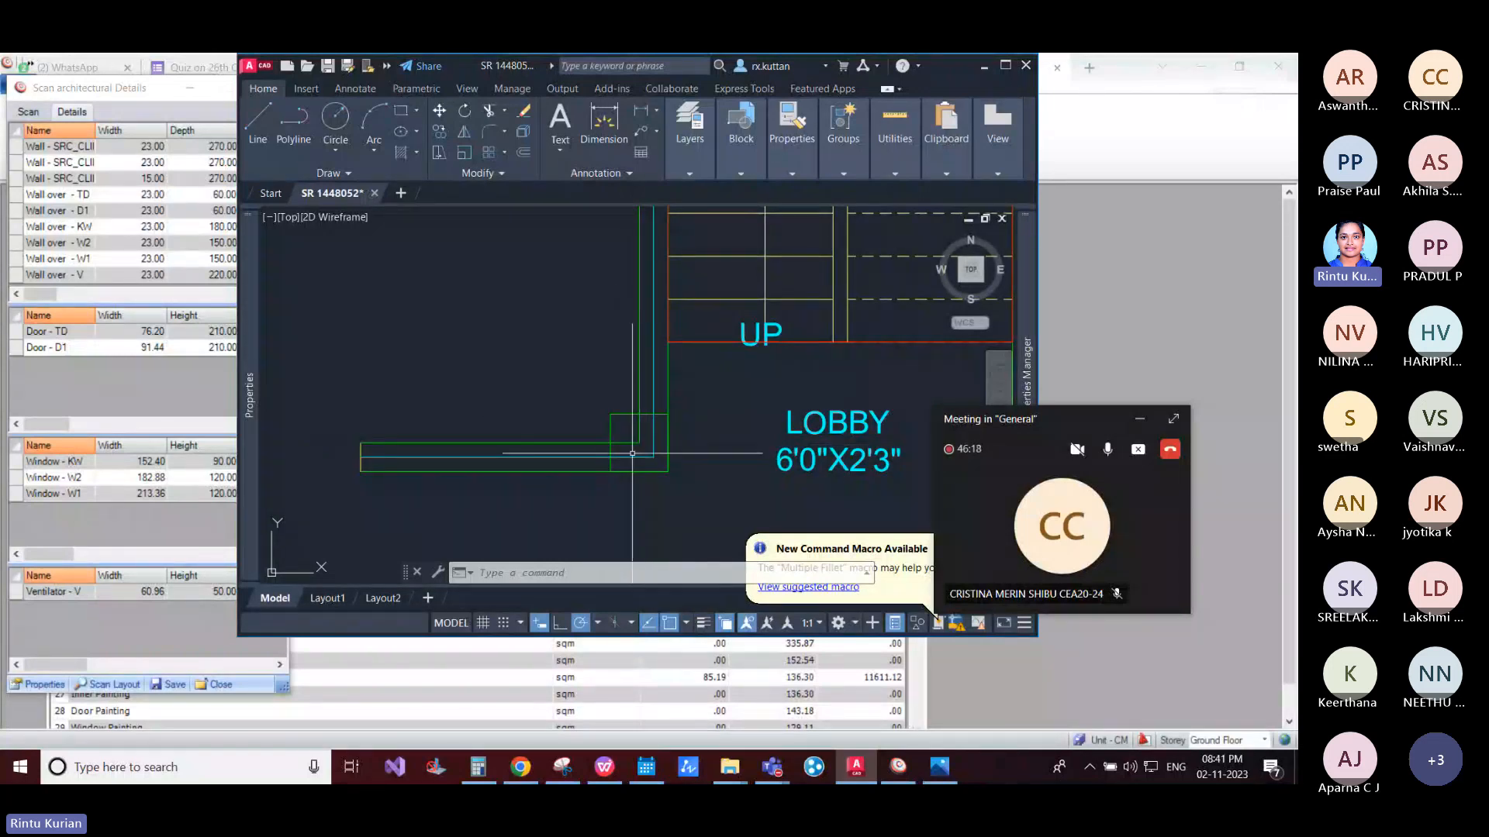
pyautogui.scroll(4, 632, 453)
pyautogui.click(659, 471)
pyautogui.click(661, 470)
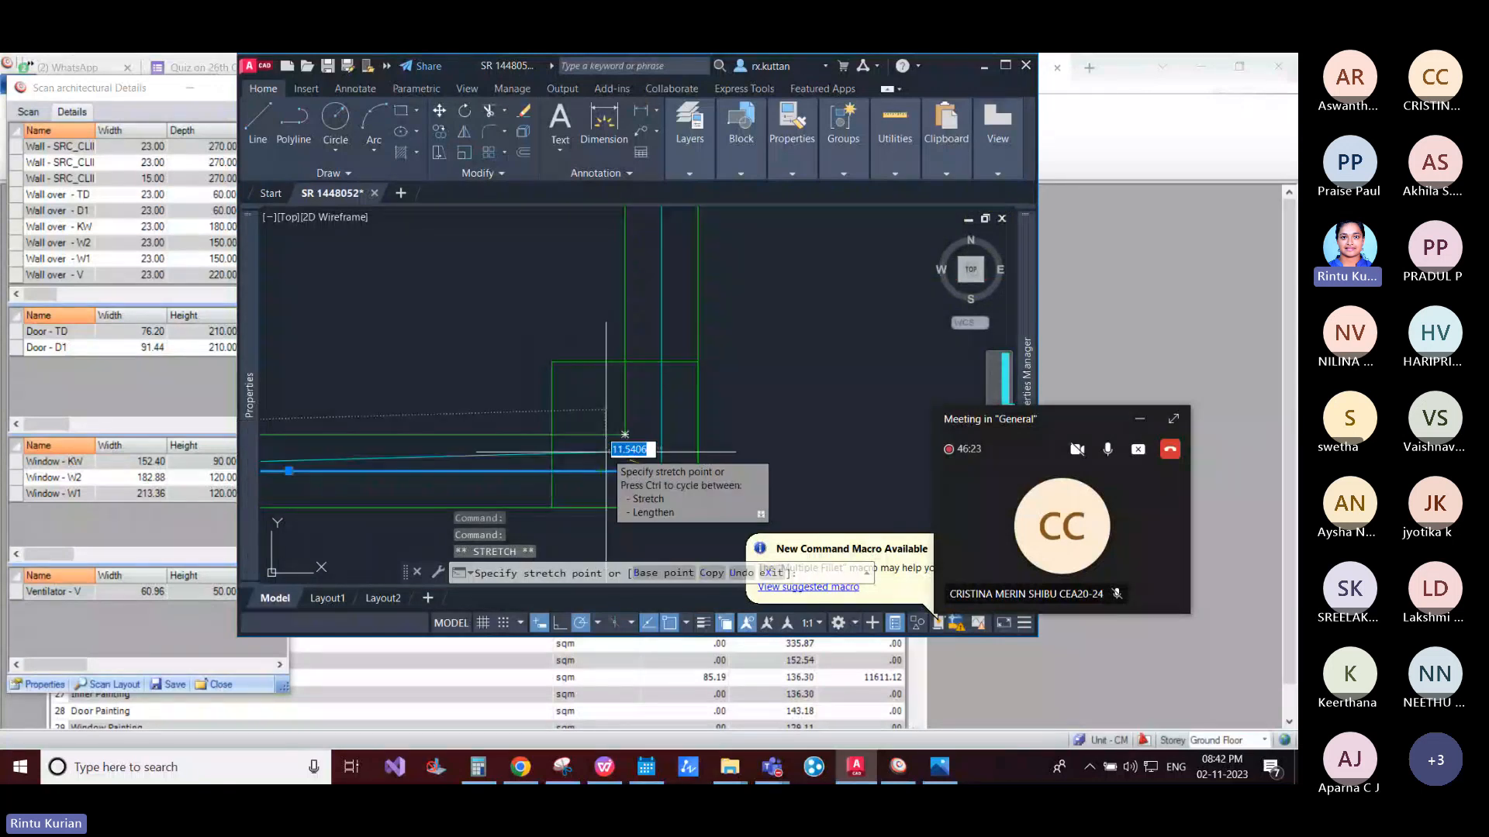
pyautogui.press('Escape')
pyautogui.scroll(-5, 616, 450)
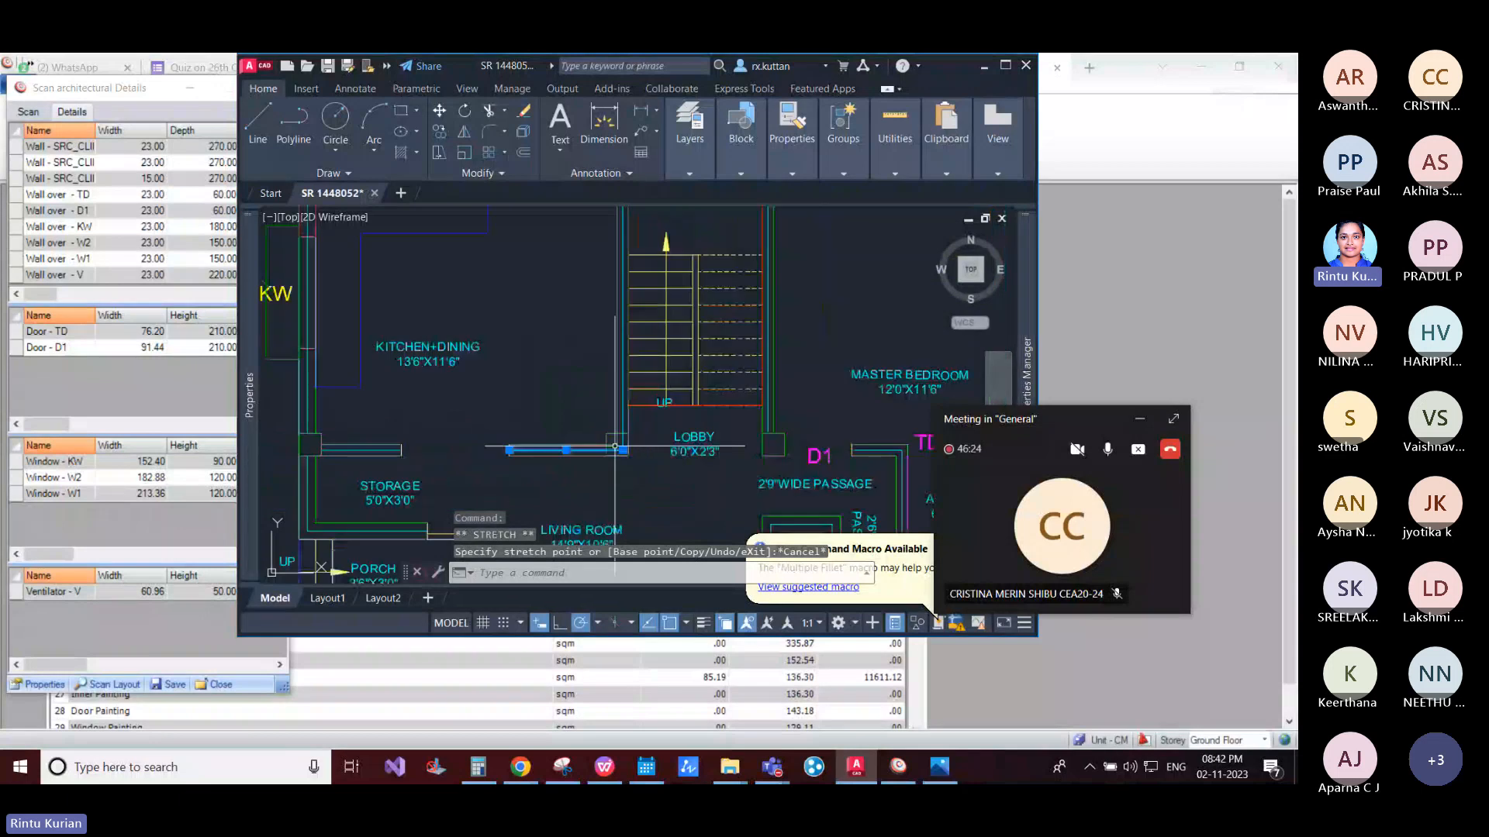
pyautogui.press('Escape')
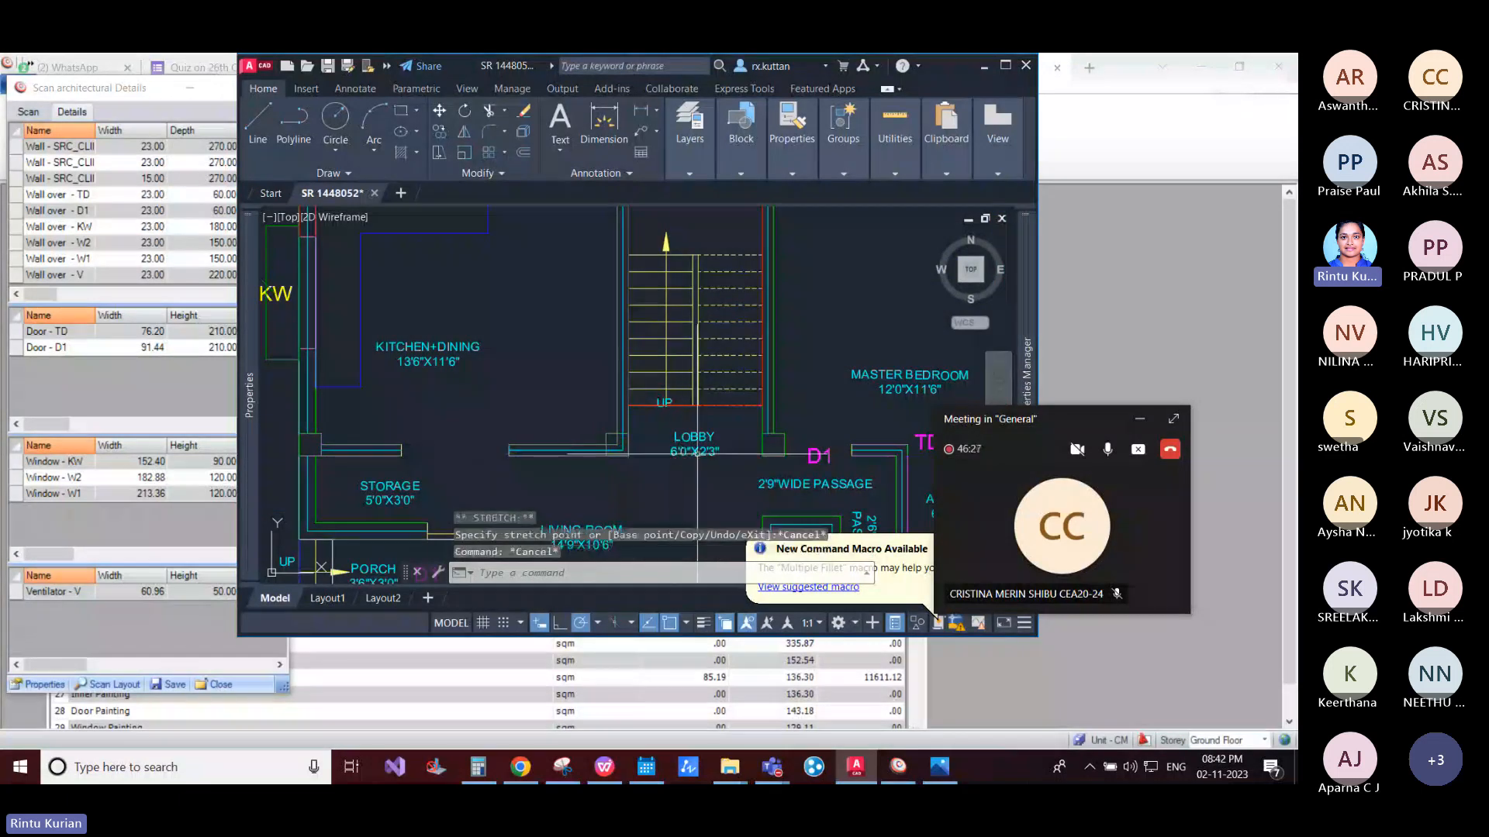
# Step: Trim the scanned brick lines inside the columns and rejoin the brick lines
pyautogui.rightClick(190, 393)
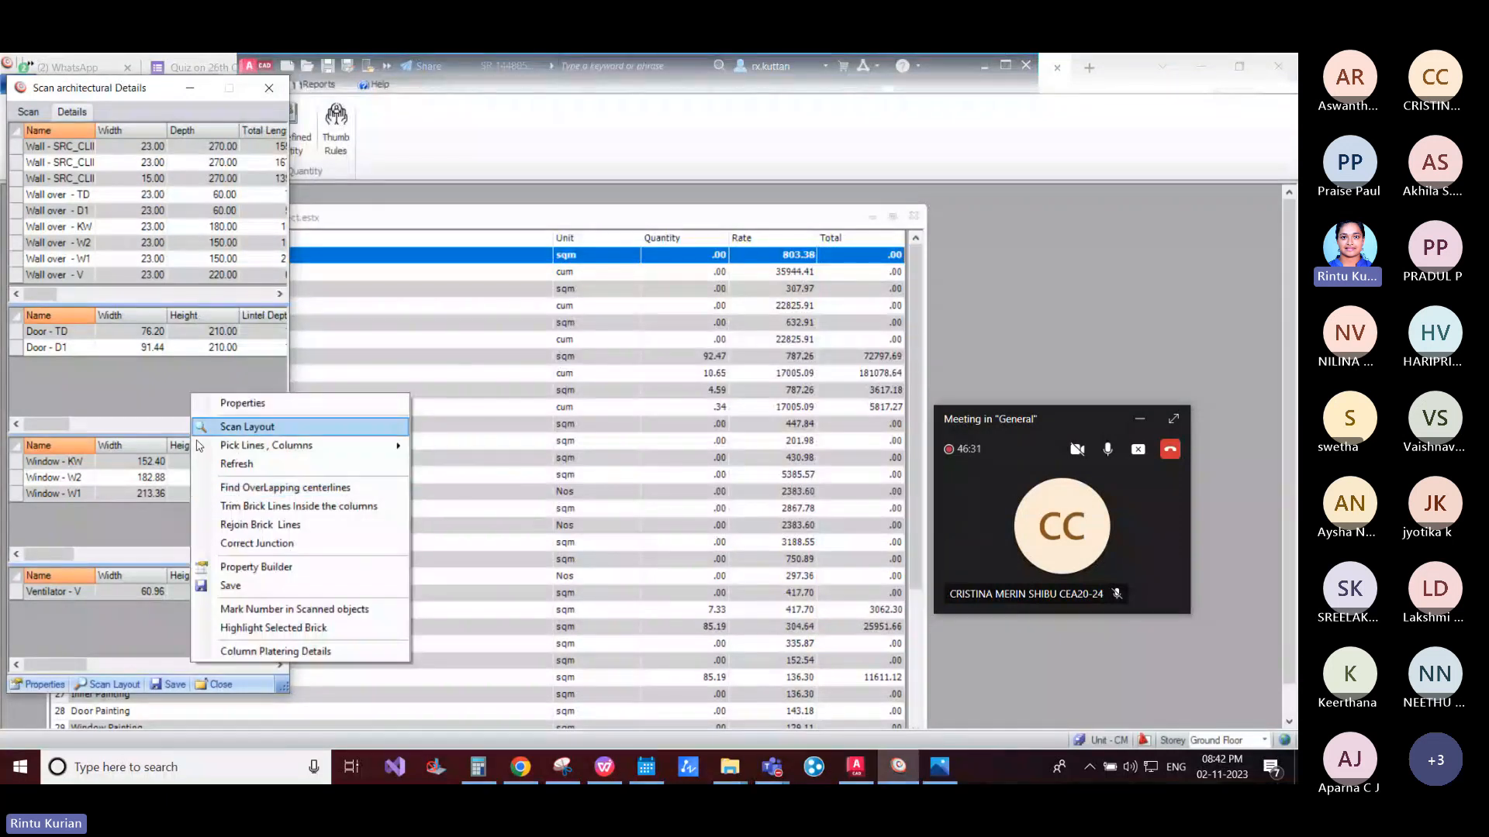
pyautogui.click(120, 378)
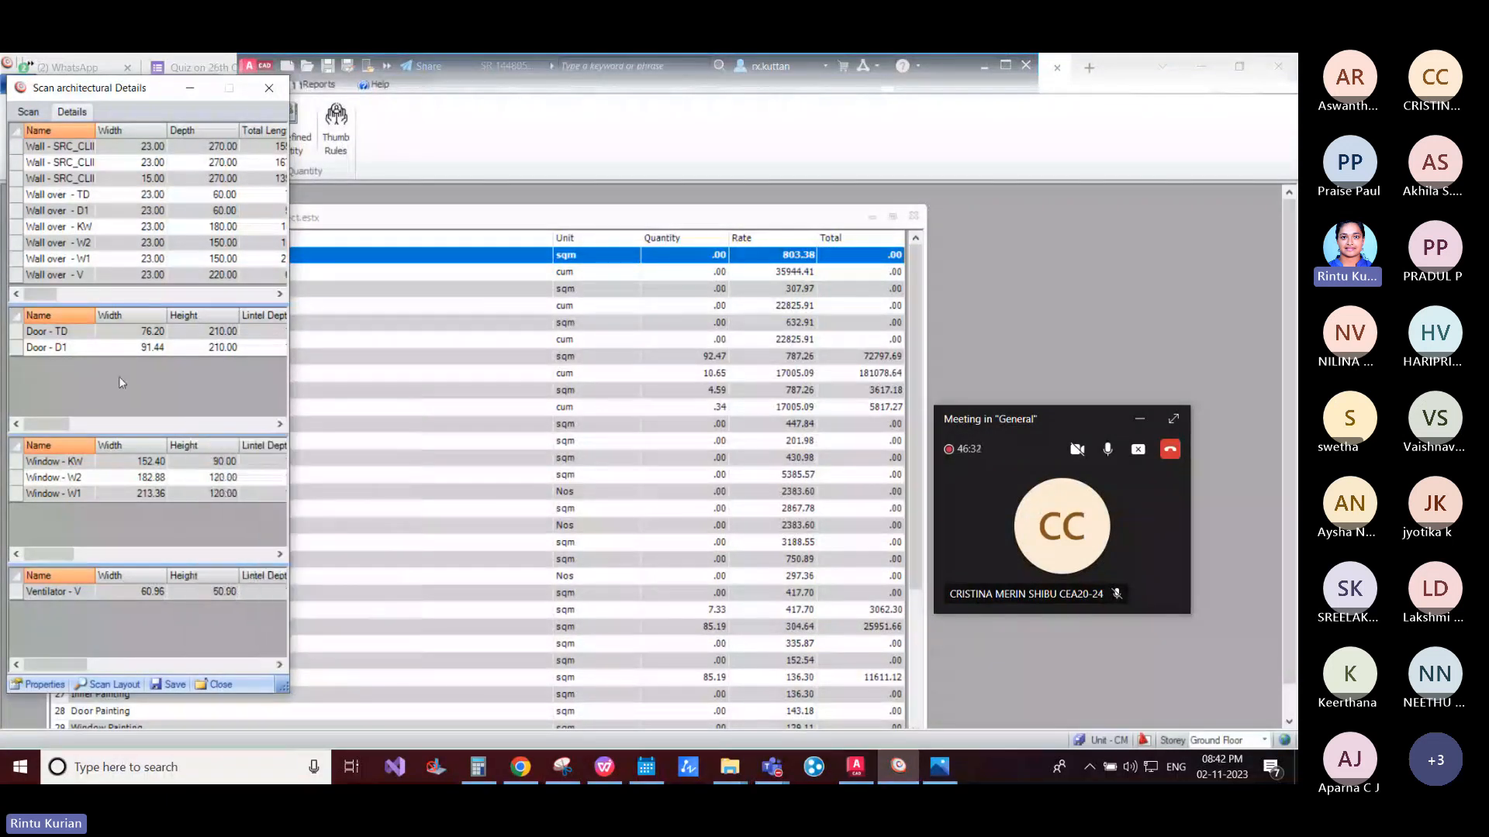
pyautogui.rightClick(134, 394)
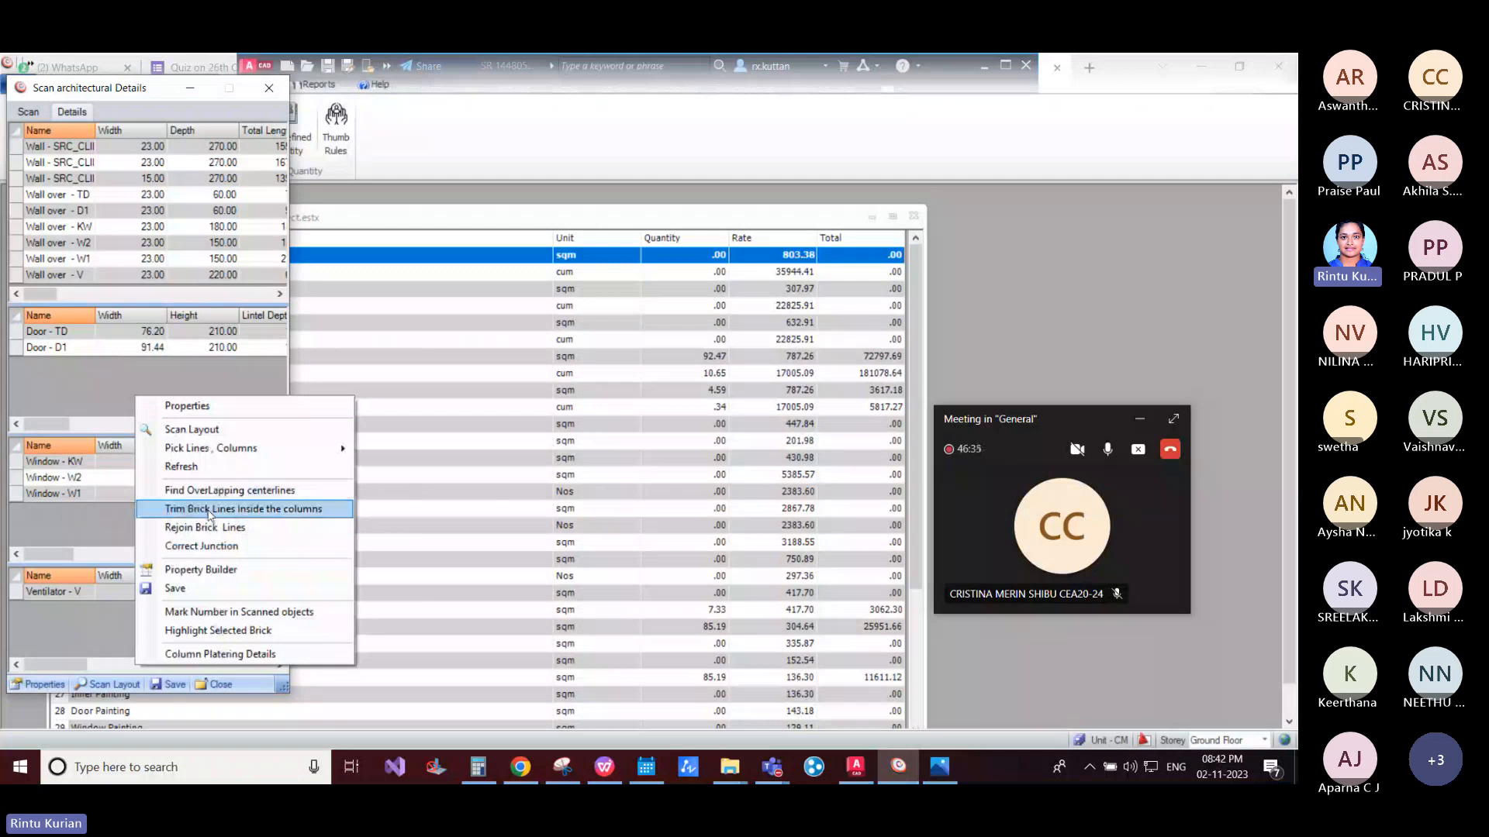
pyautogui.click(209, 511)
pyautogui.rightClick(130, 385)
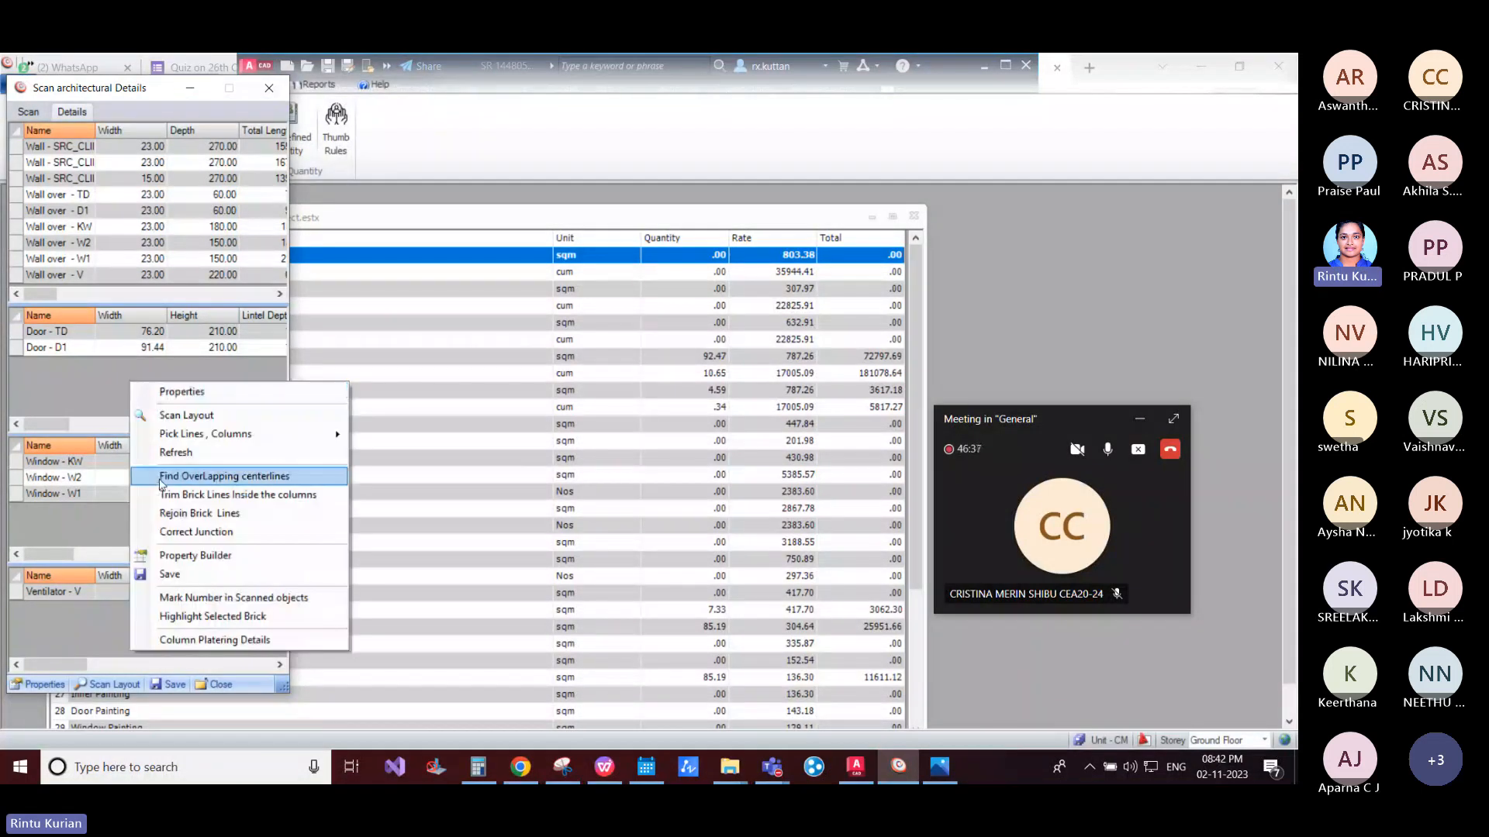
pyautogui.click(160, 479)
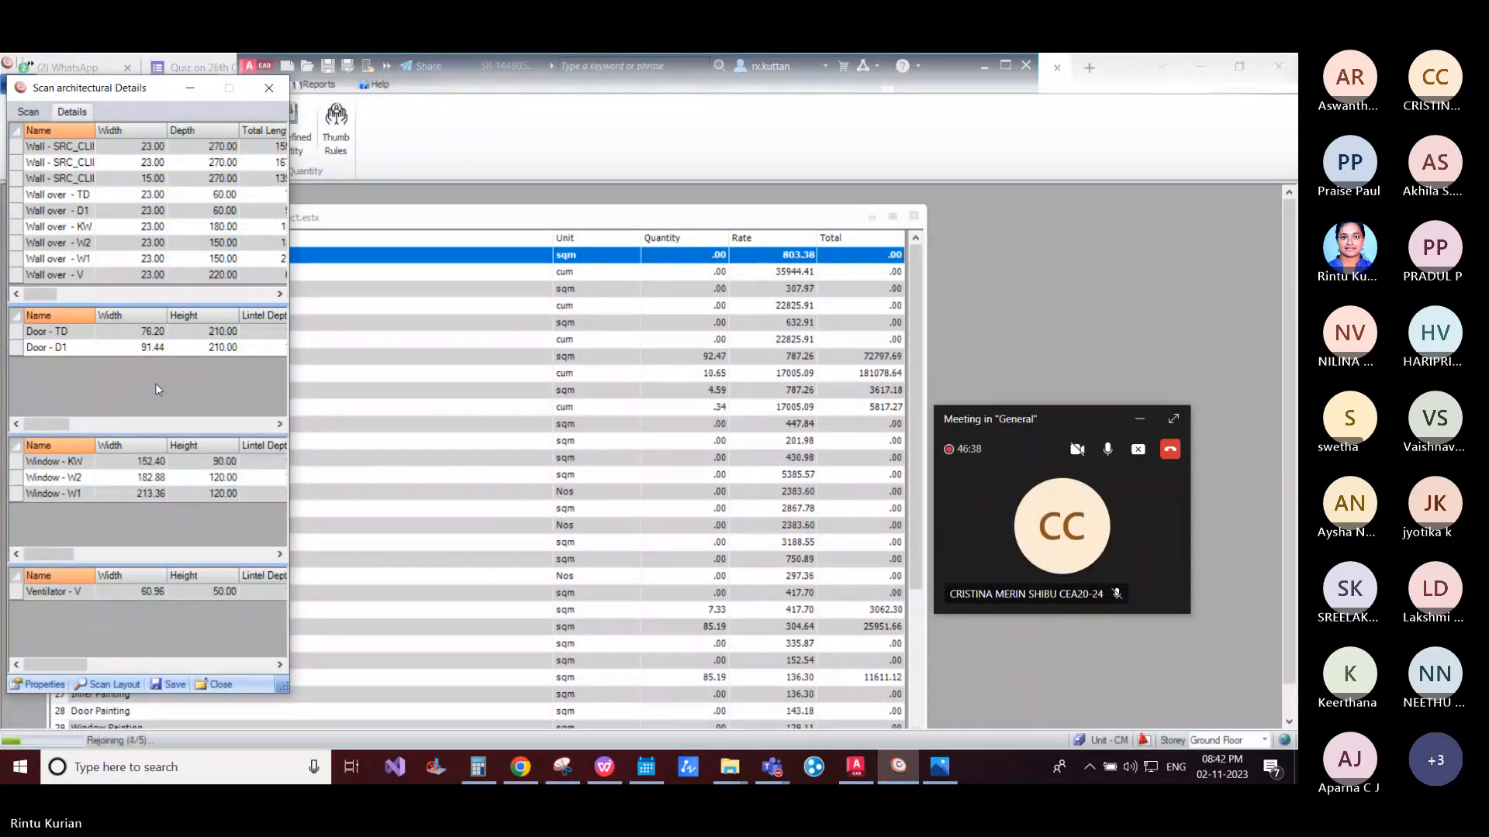
# Step: Correct the wall junctions of the scanned layout and check the column beside the lobby in the AutoCAD plan
pyautogui.rightClick(155, 384)
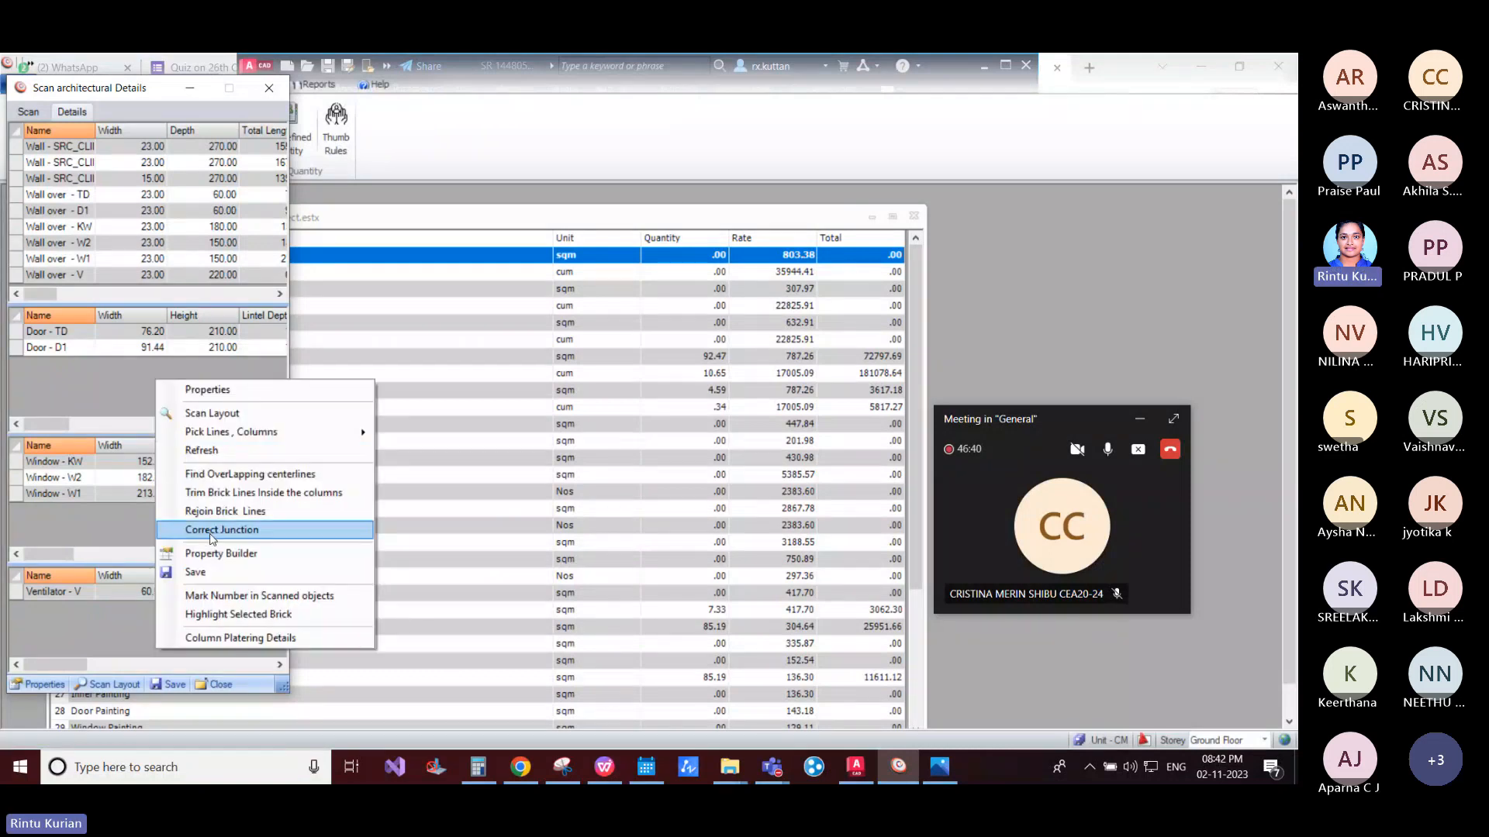
pyautogui.click(211, 531)
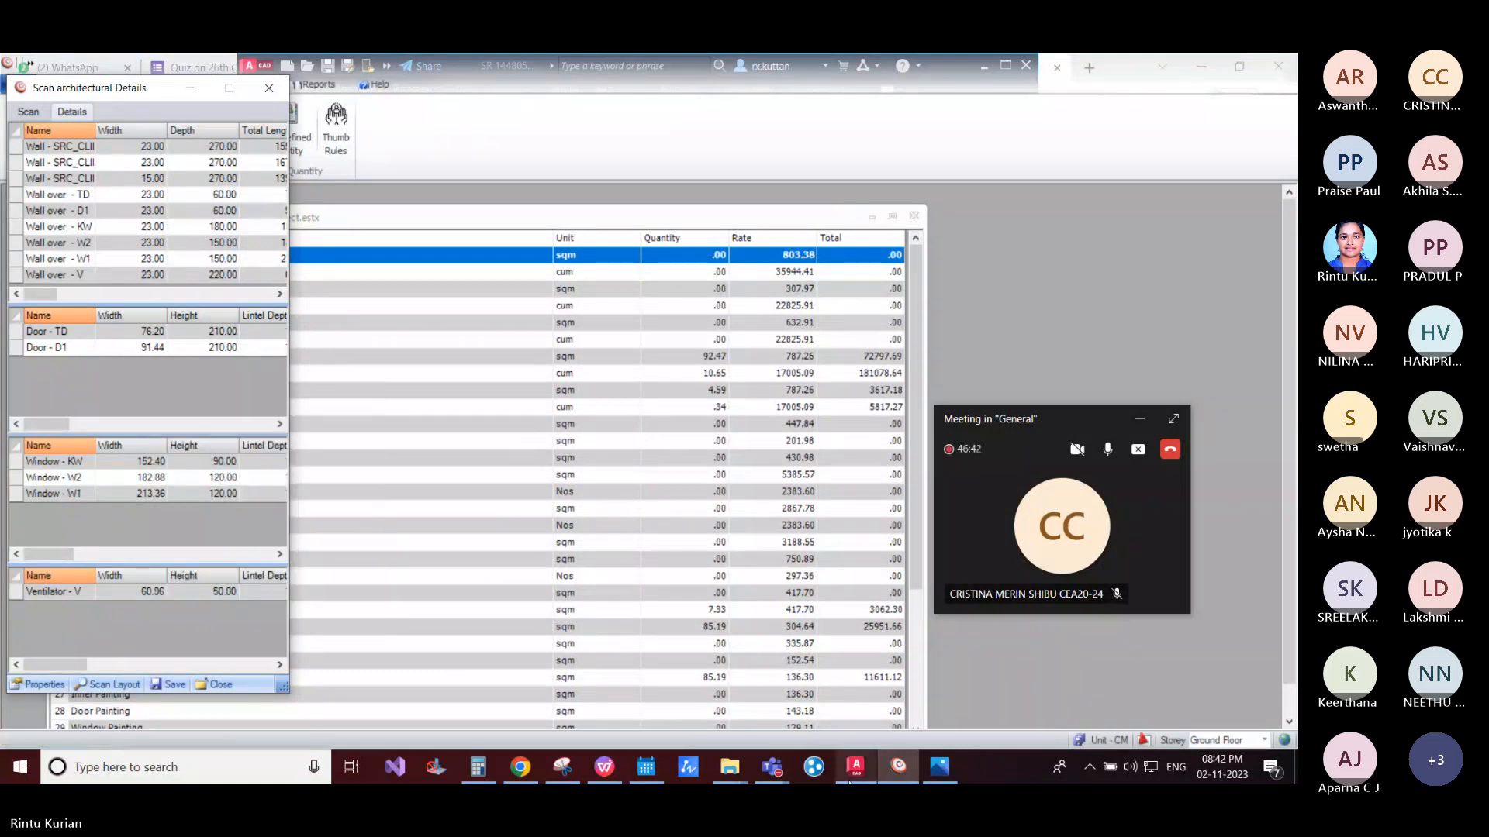
pyautogui.scroll(-2, 512, 384)
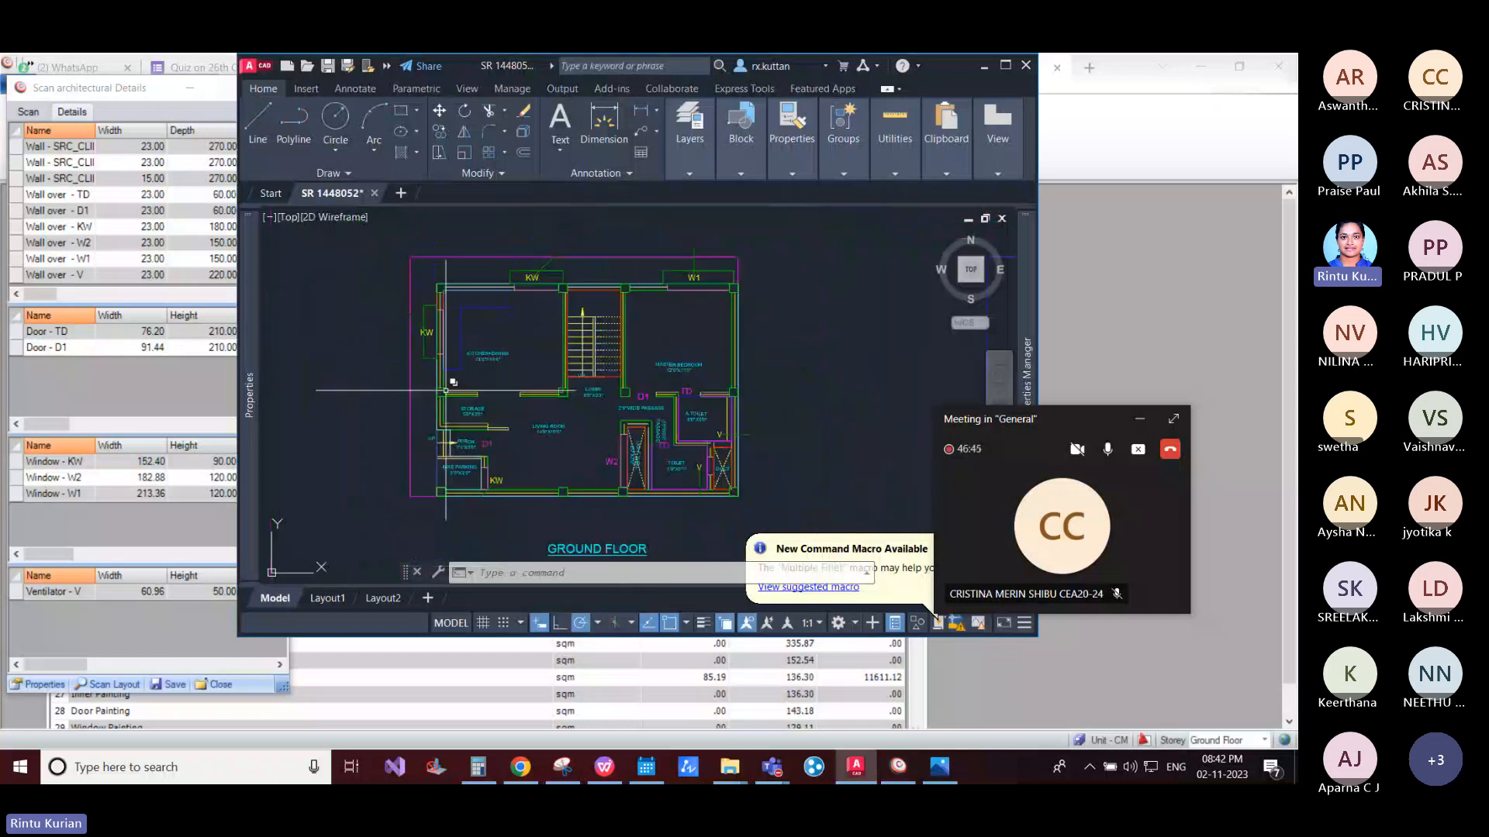
pyautogui.scroll(2, 454, 393)
pyautogui.scroll(4, 638, 401)
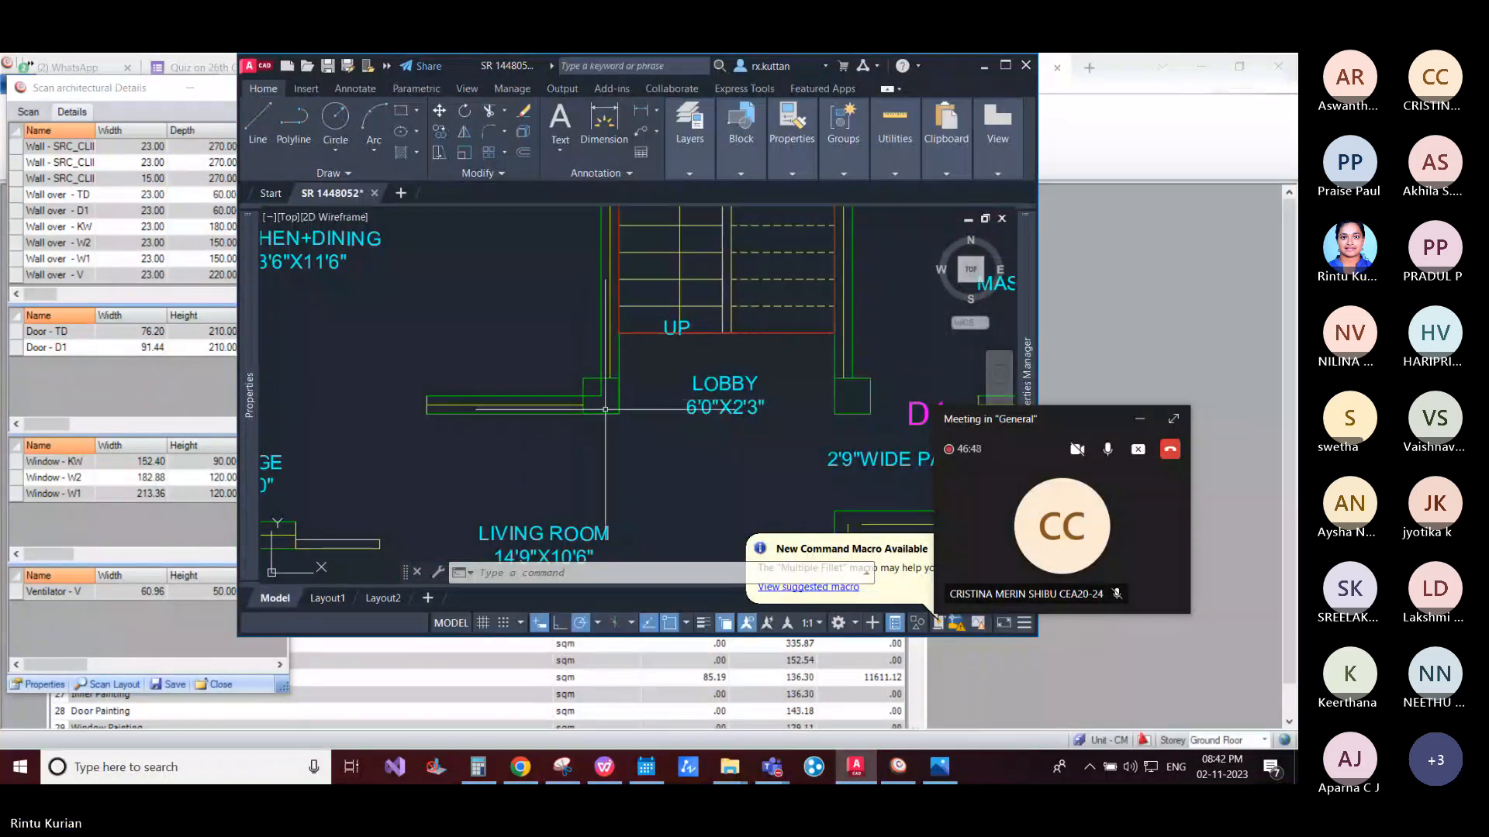
pyautogui.scroll(-3, 605, 409)
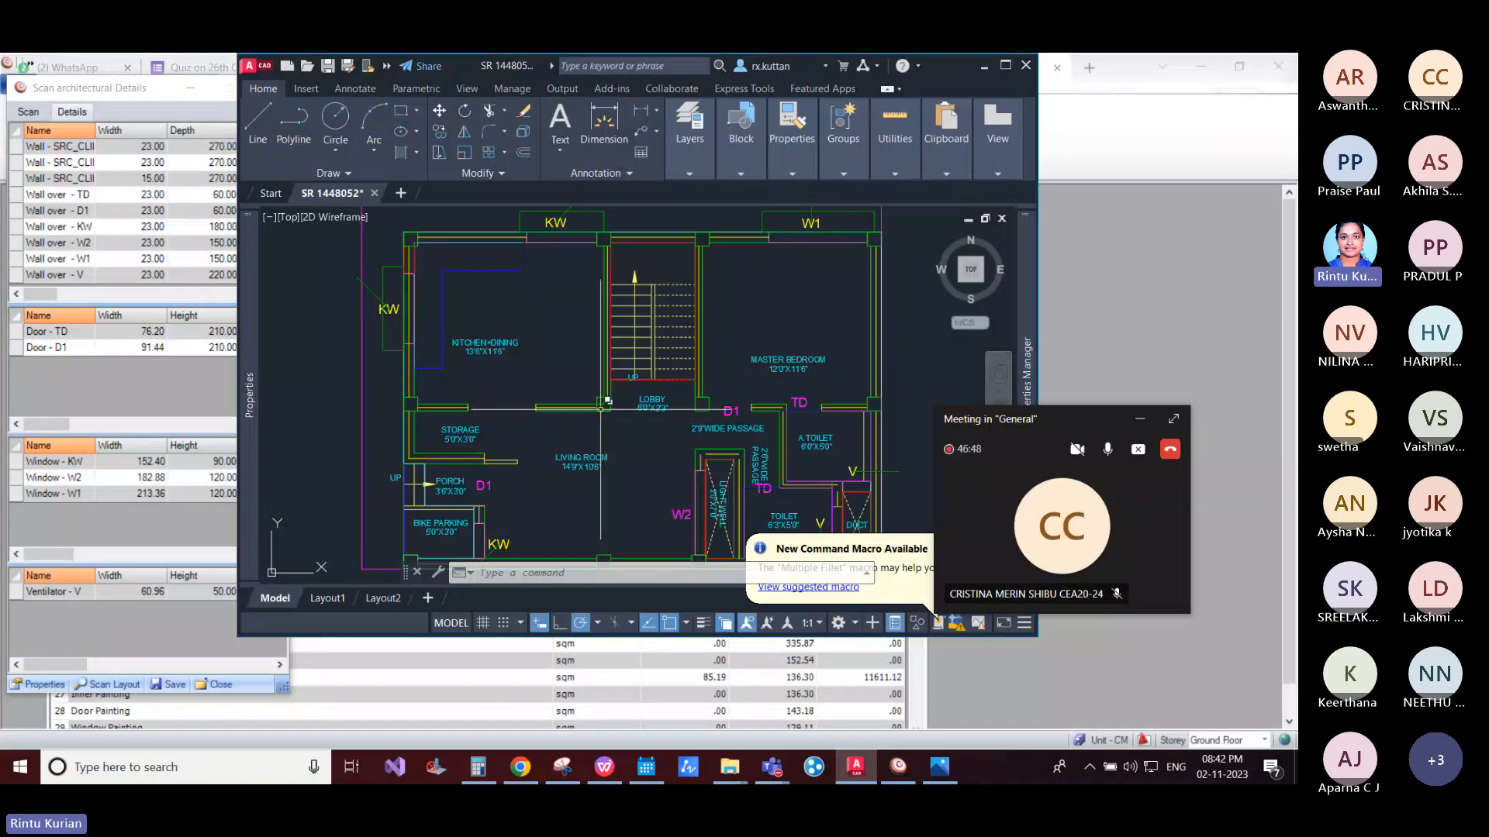
pyautogui.scroll(-2, 605, 408)
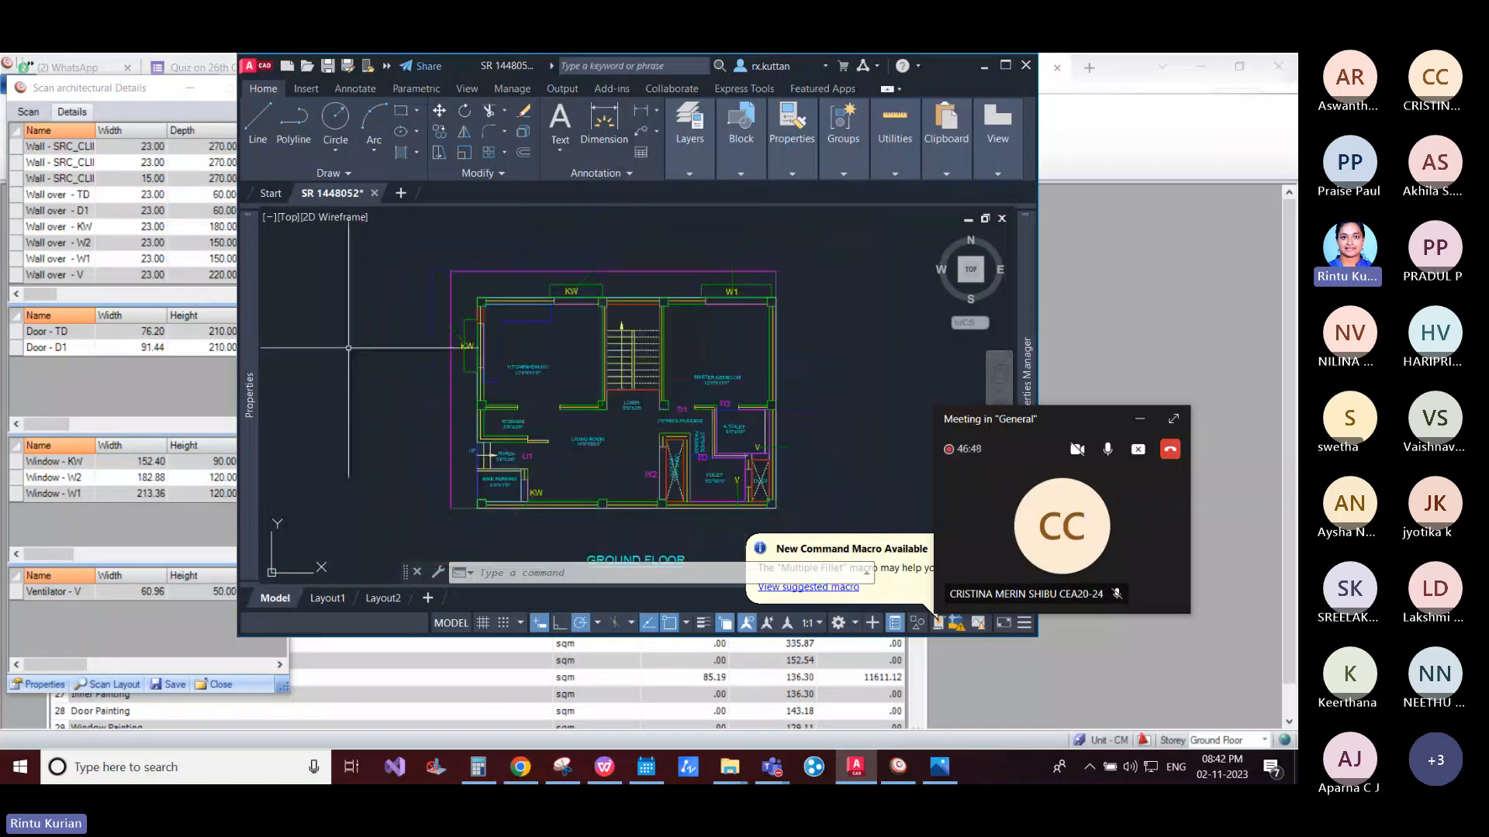
# Step: Open the list of scanned bricks, joineries and columns, enlarging the window and the Joineries section to review all doors, windows and ventilators
pyautogui.click(28, 112)
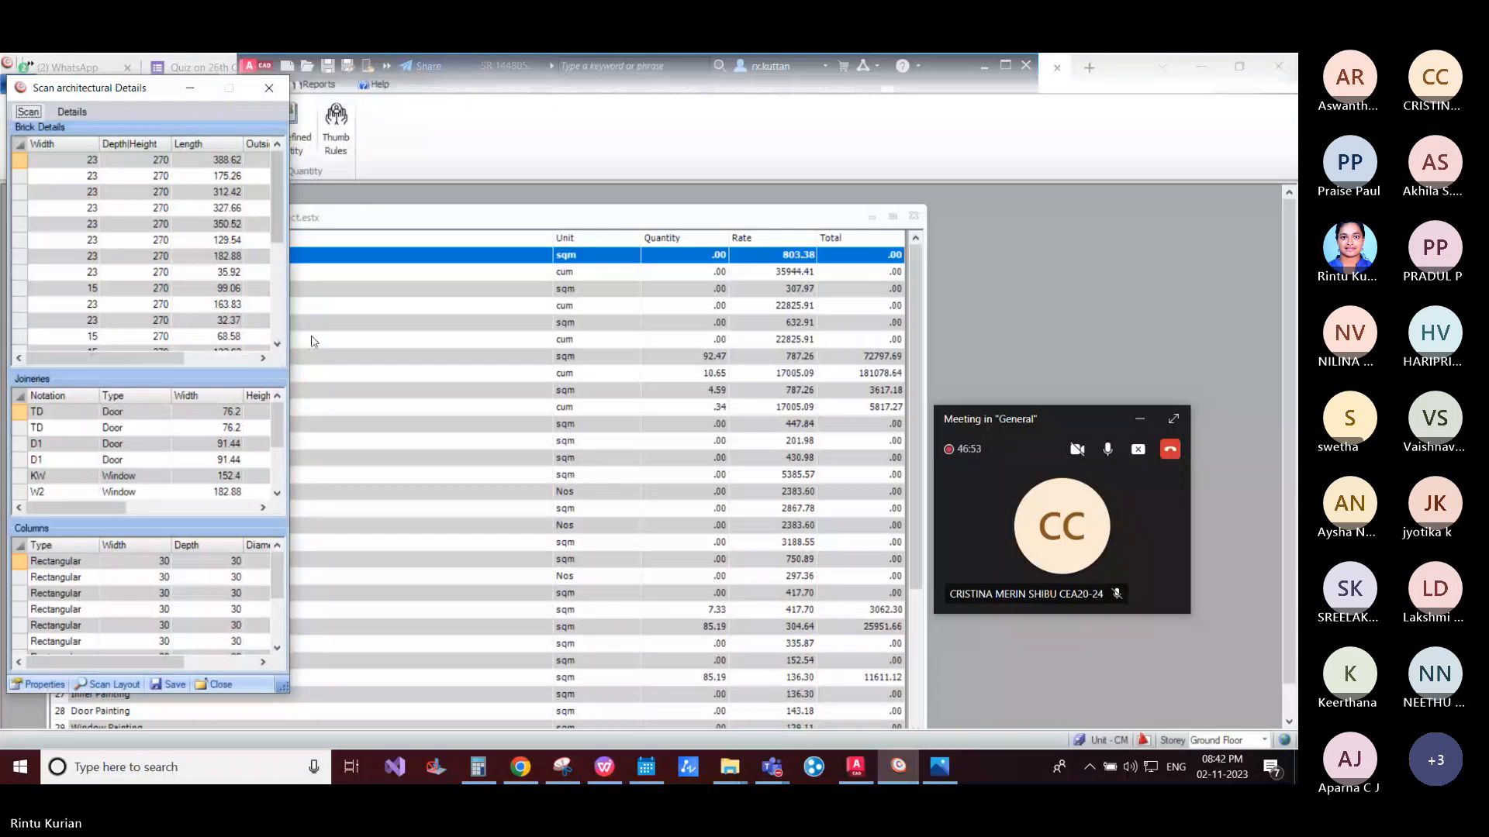
pyautogui.moveTo(289, 324); pyautogui.dragTo(721, 352)
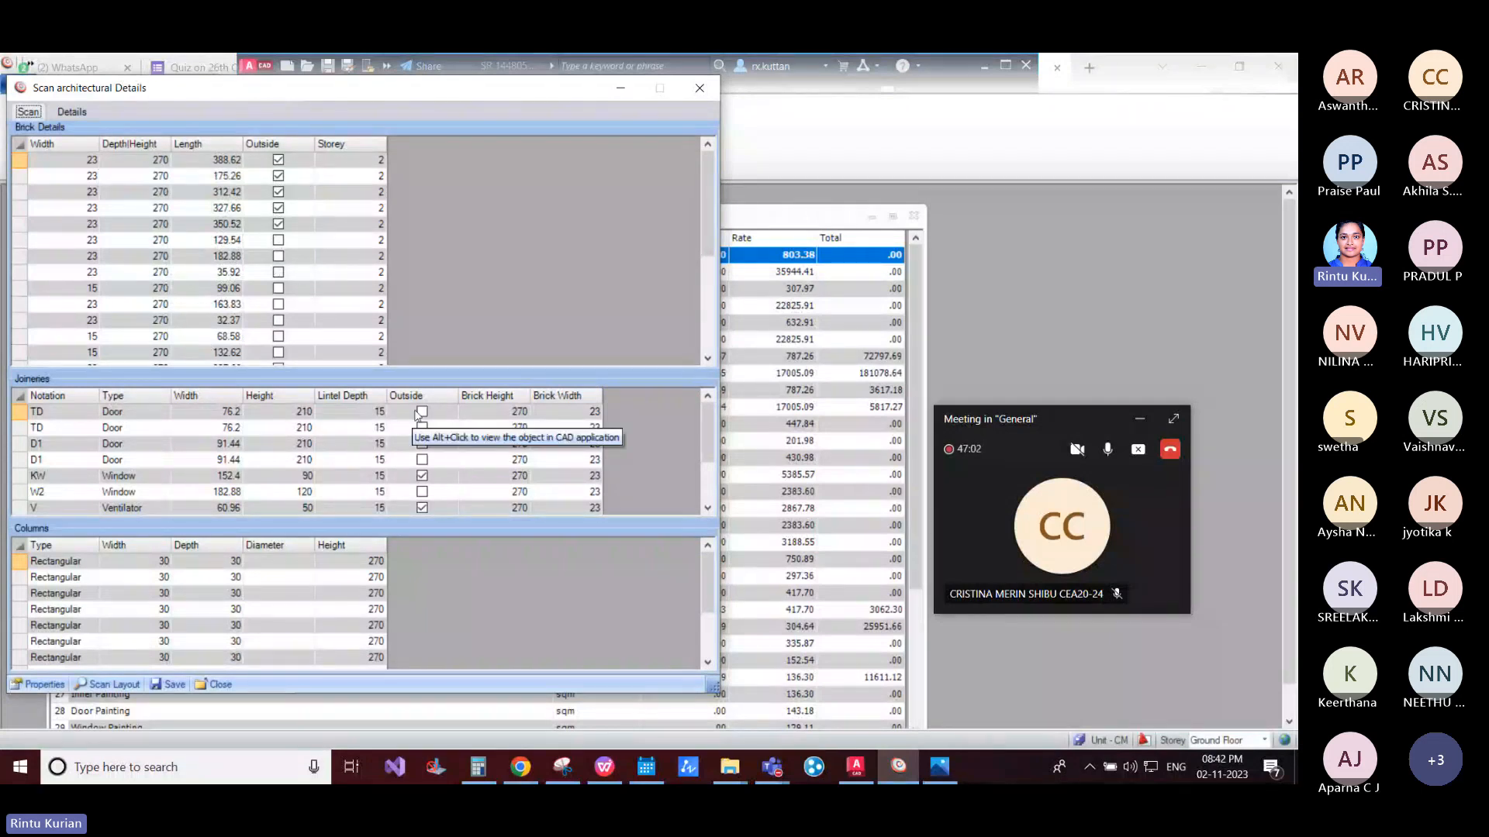
pyautogui.click(422, 508)
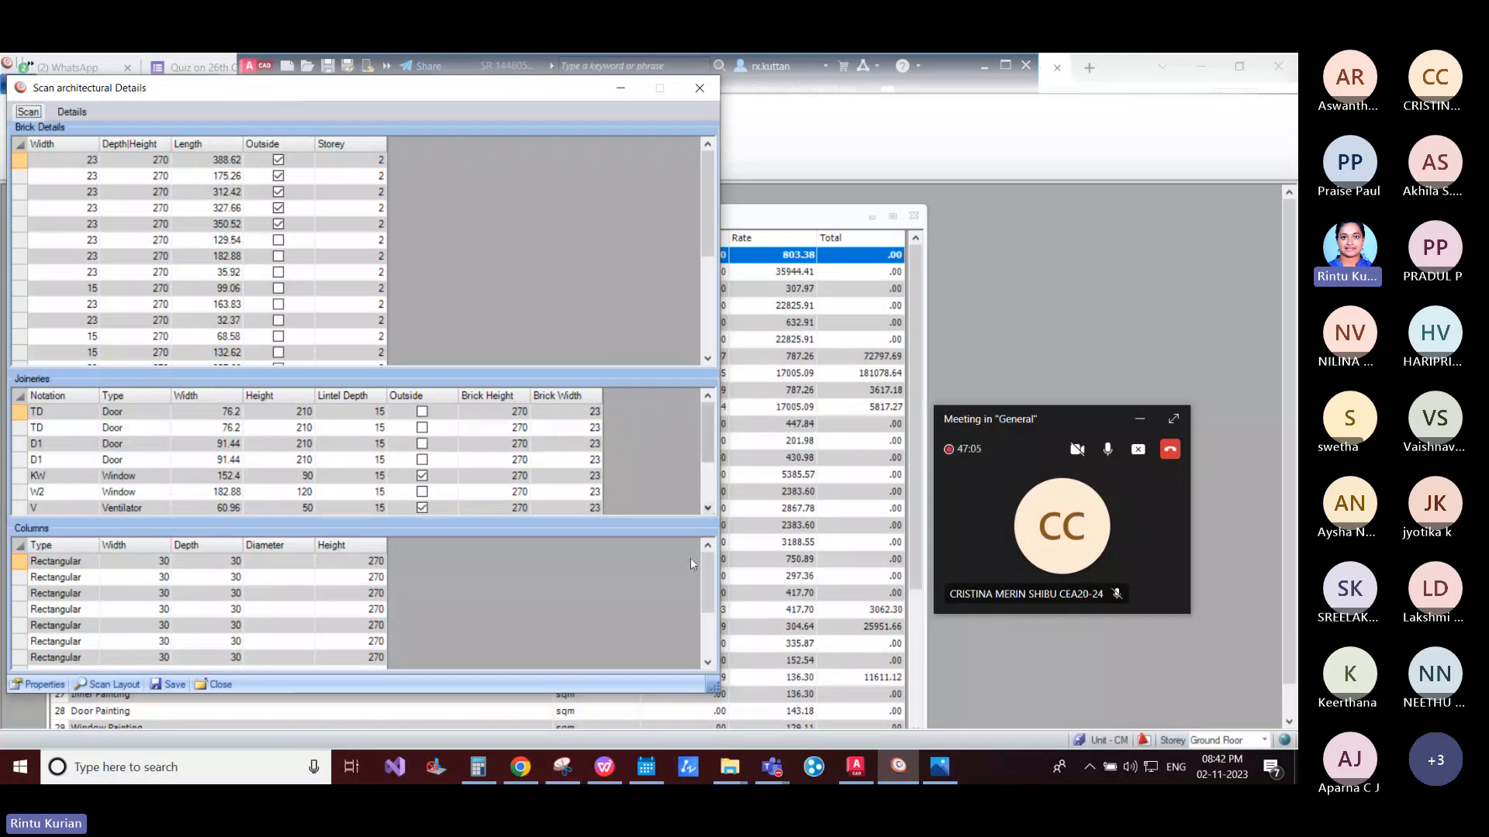
pyautogui.scroll(-1, 701, 582)
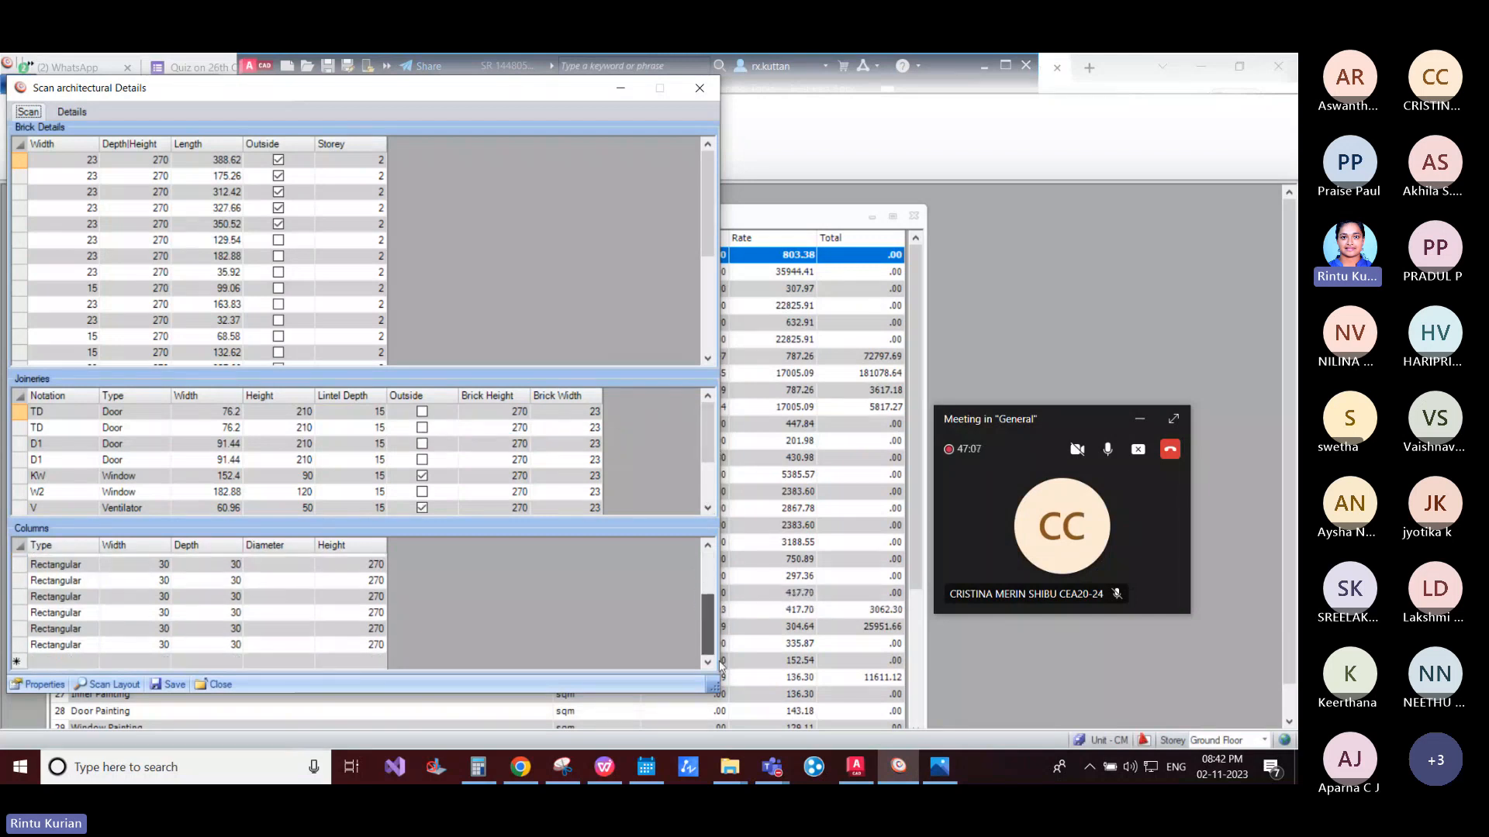
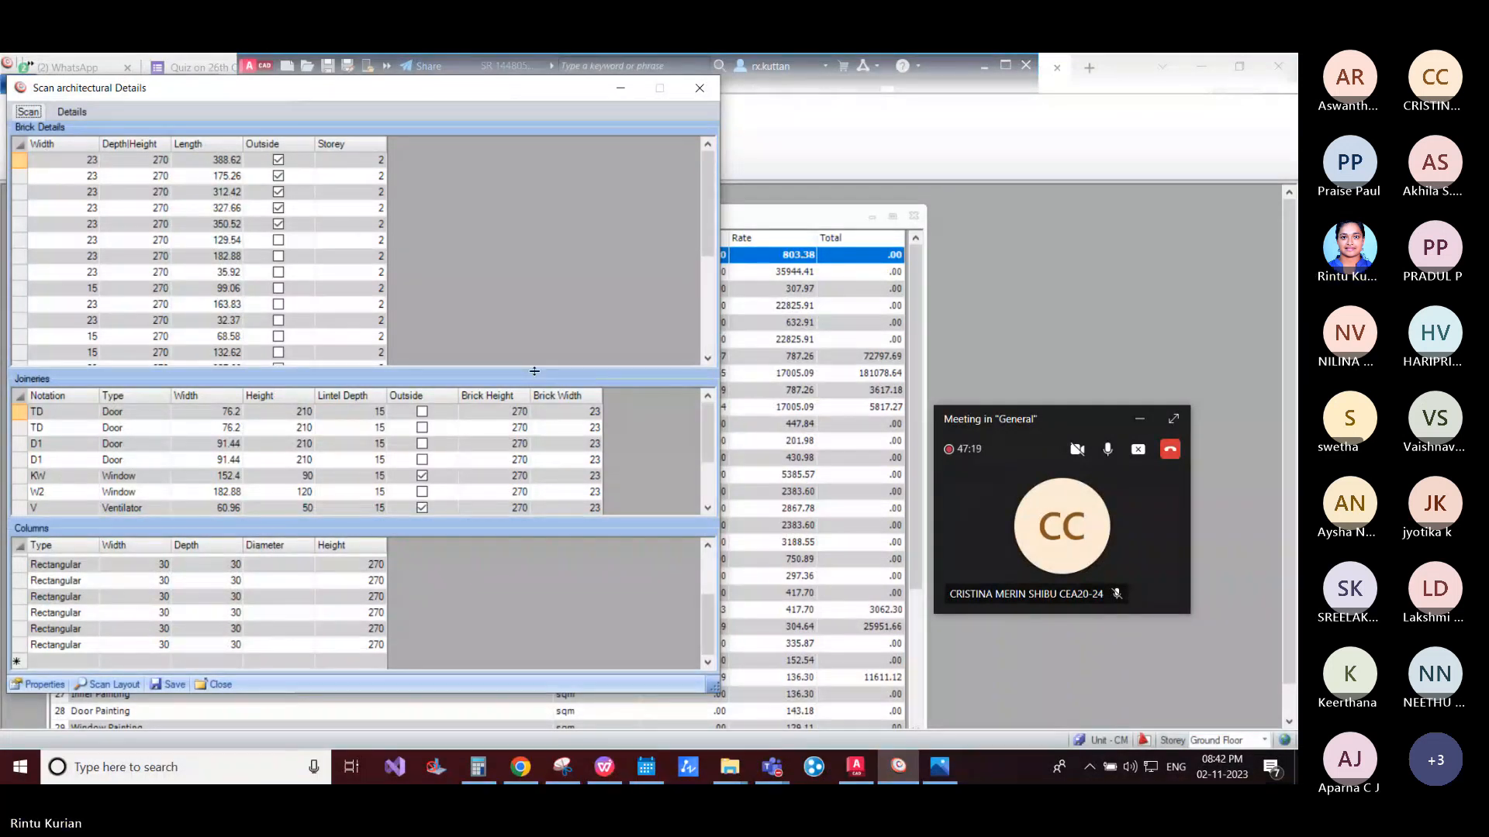
pyautogui.moveTo(534, 372); pyautogui.dragTo(496, 214)
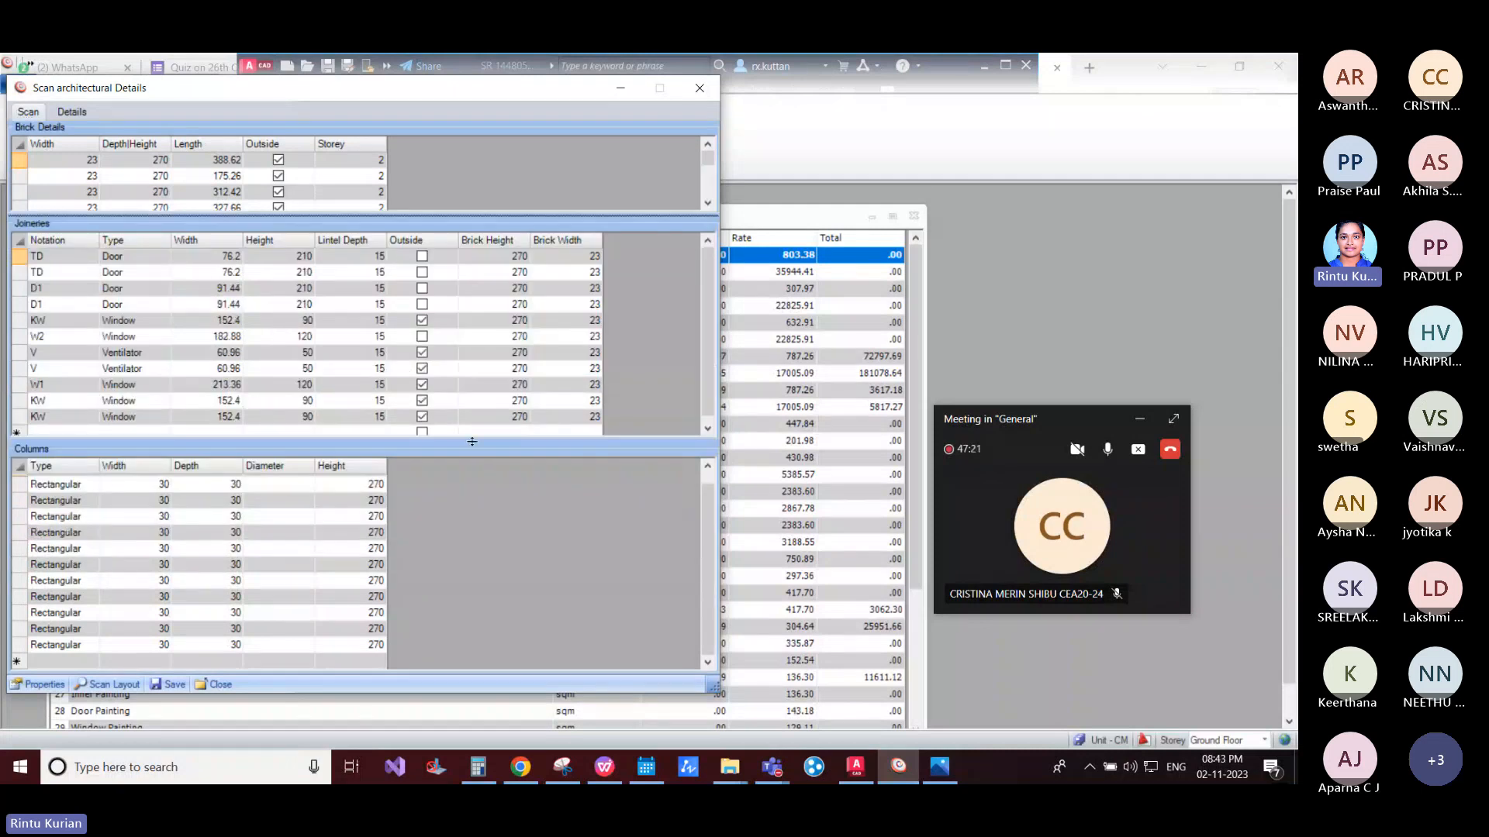
pyautogui.moveTo(472, 442); pyautogui.dragTo(463, 591)
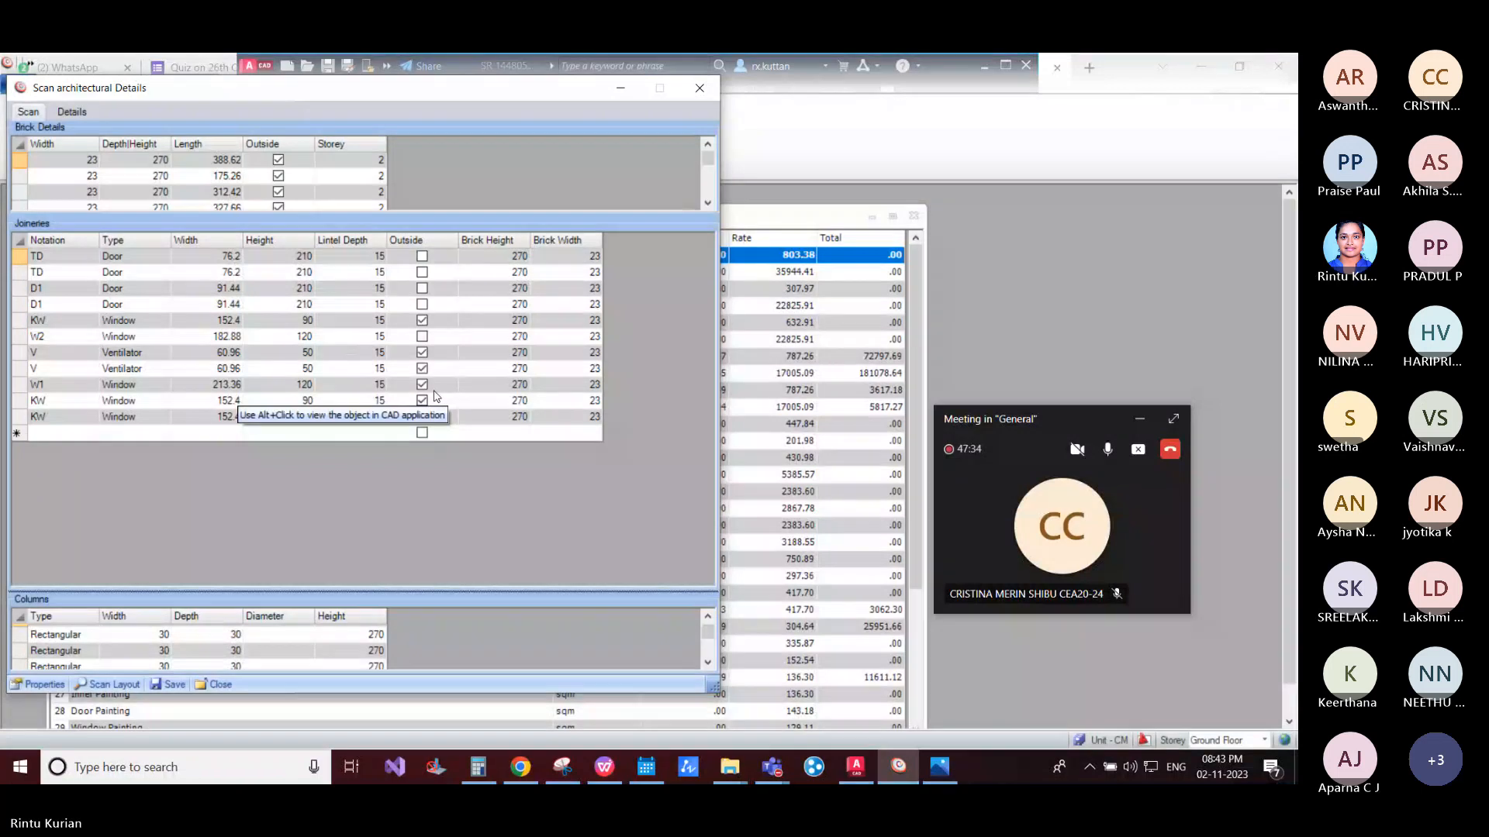
# Step: Set the brick width of both TD doors and both D1 doors to 15
pyautogui.click(557, 262)
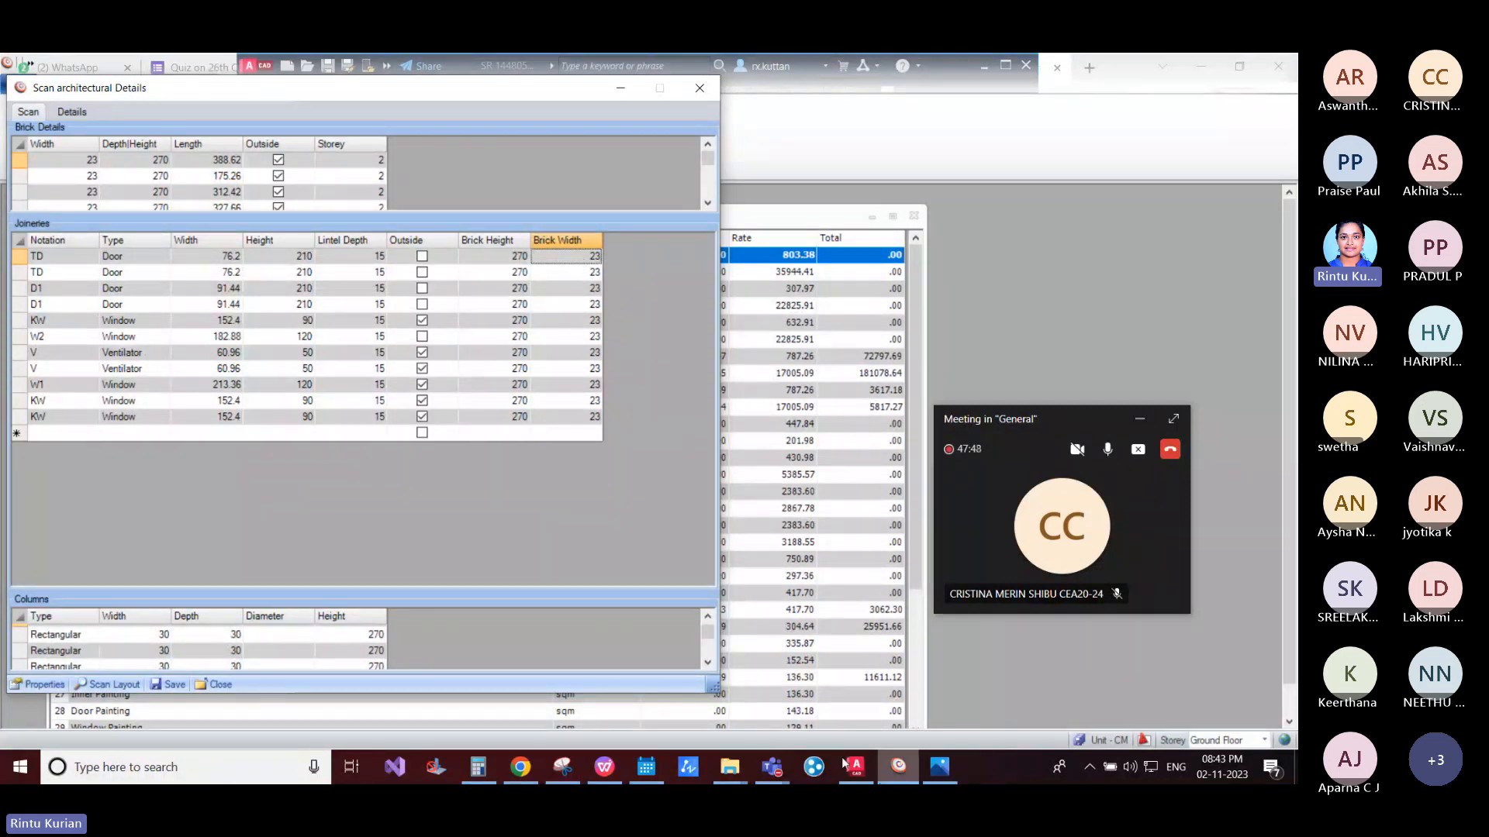
pyautogui.write('15')
pyautogui.click(575, 267)
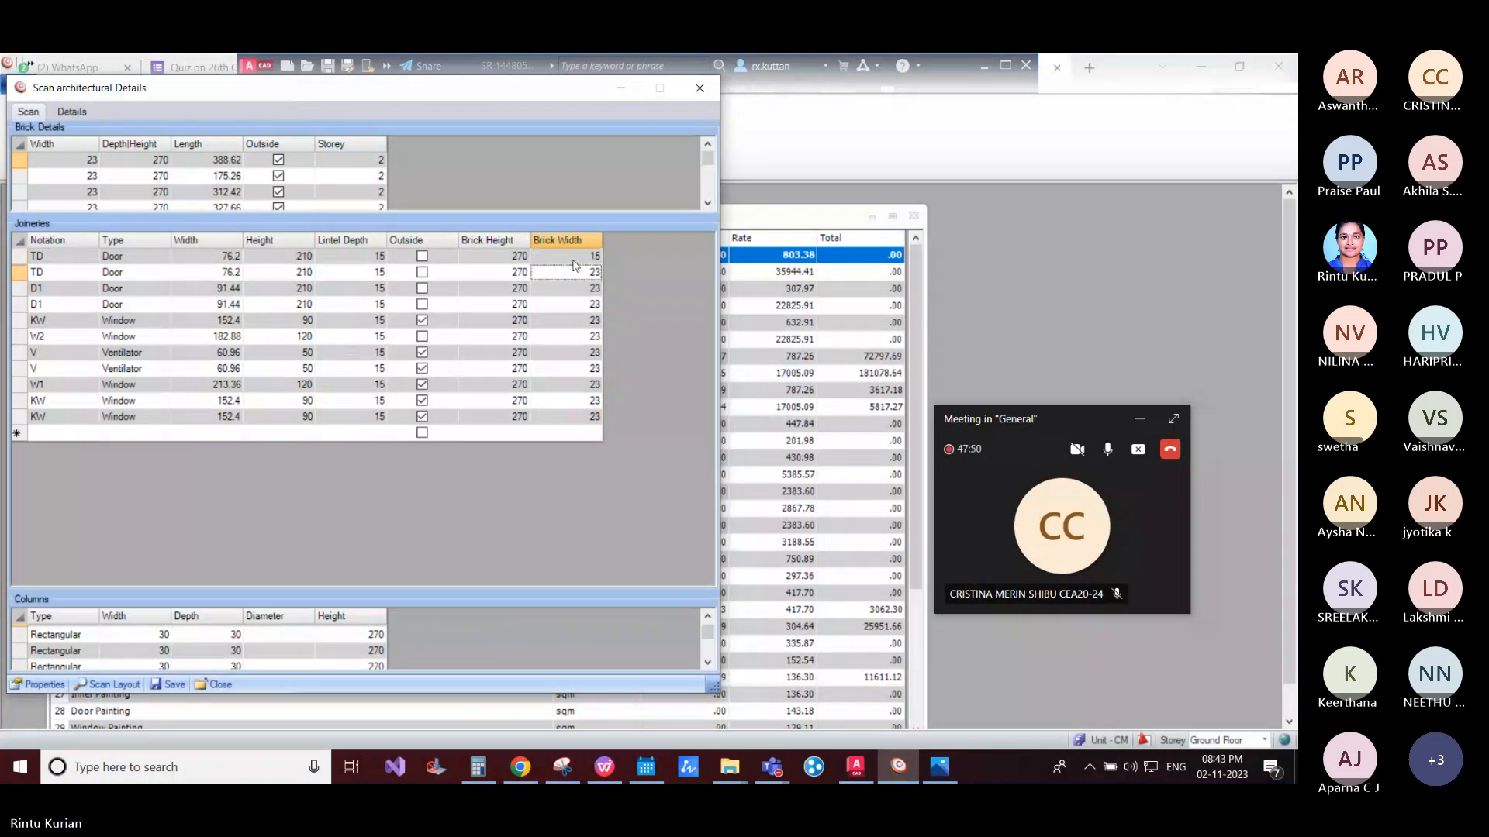
pyautogui.write('15')
pyautogui.press('Return')
pyautogui.write('15')
pyautogui.press('Return')
pyautogui.write('1')
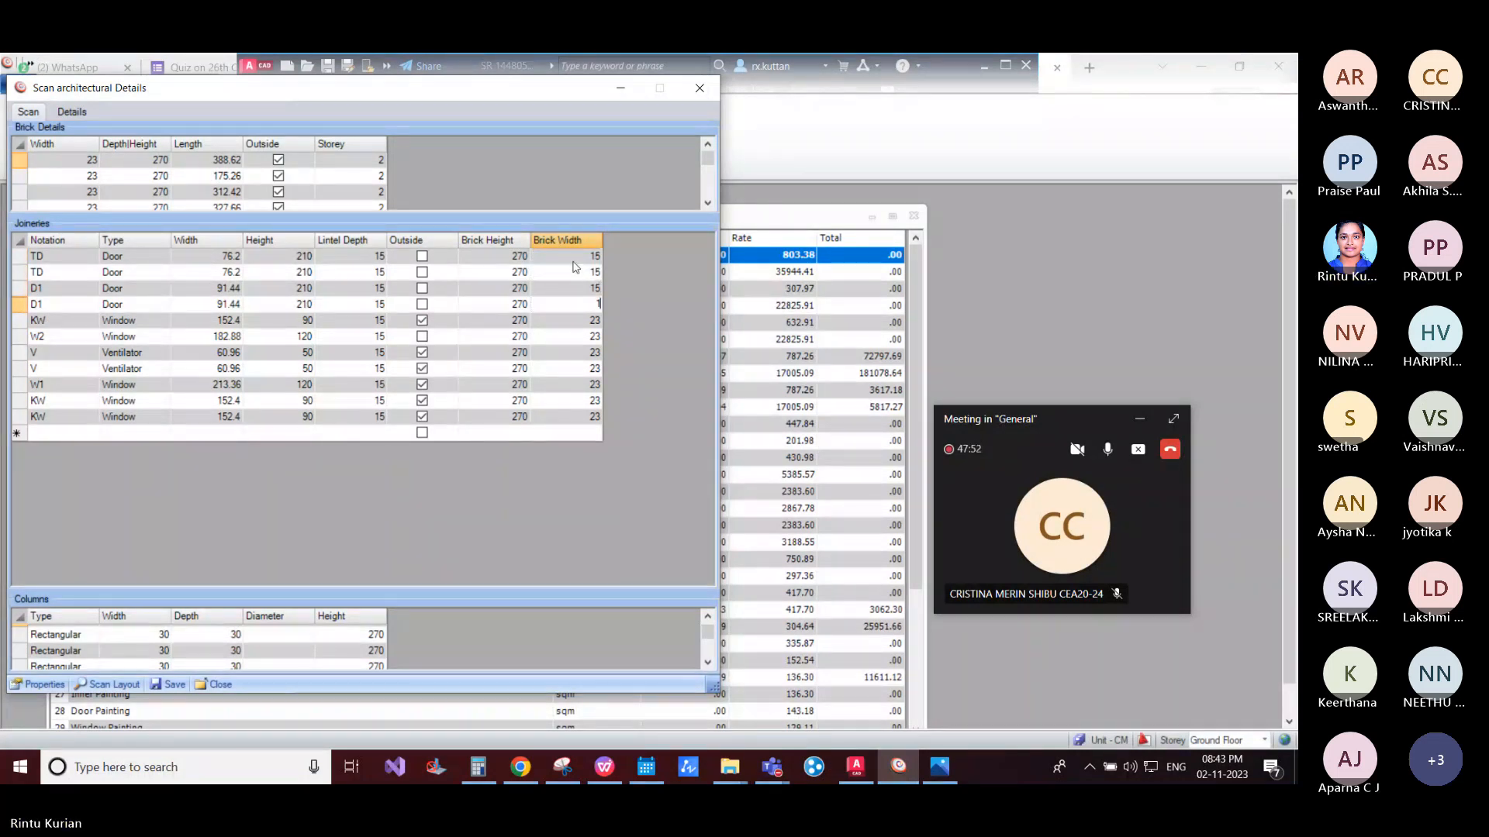
pyautogui.write('5')
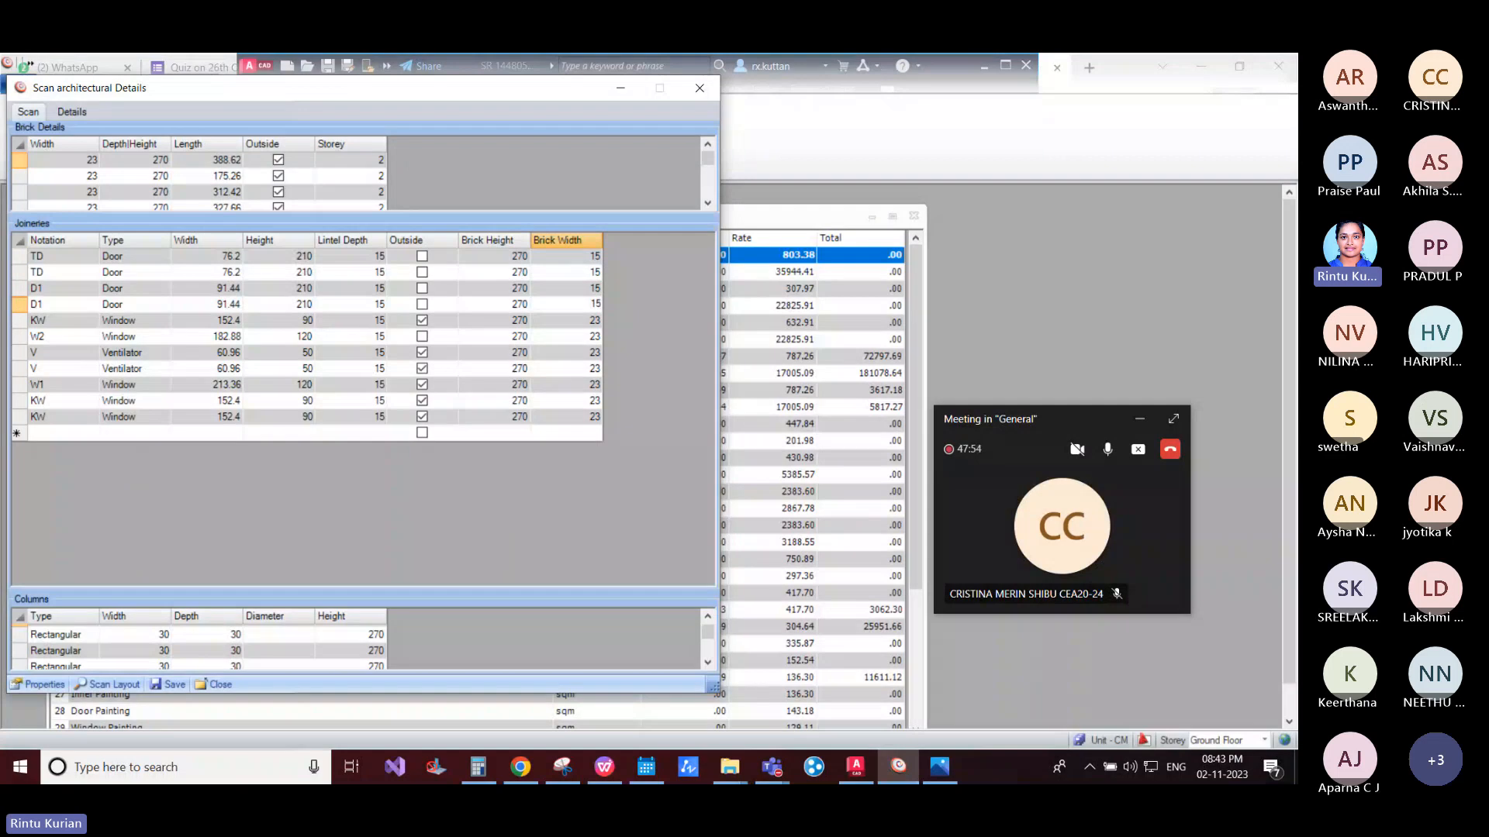
pyautogui.press('Return')
# Step: Set the brick width of the W2 window to 15
pyautogui.press('Down')
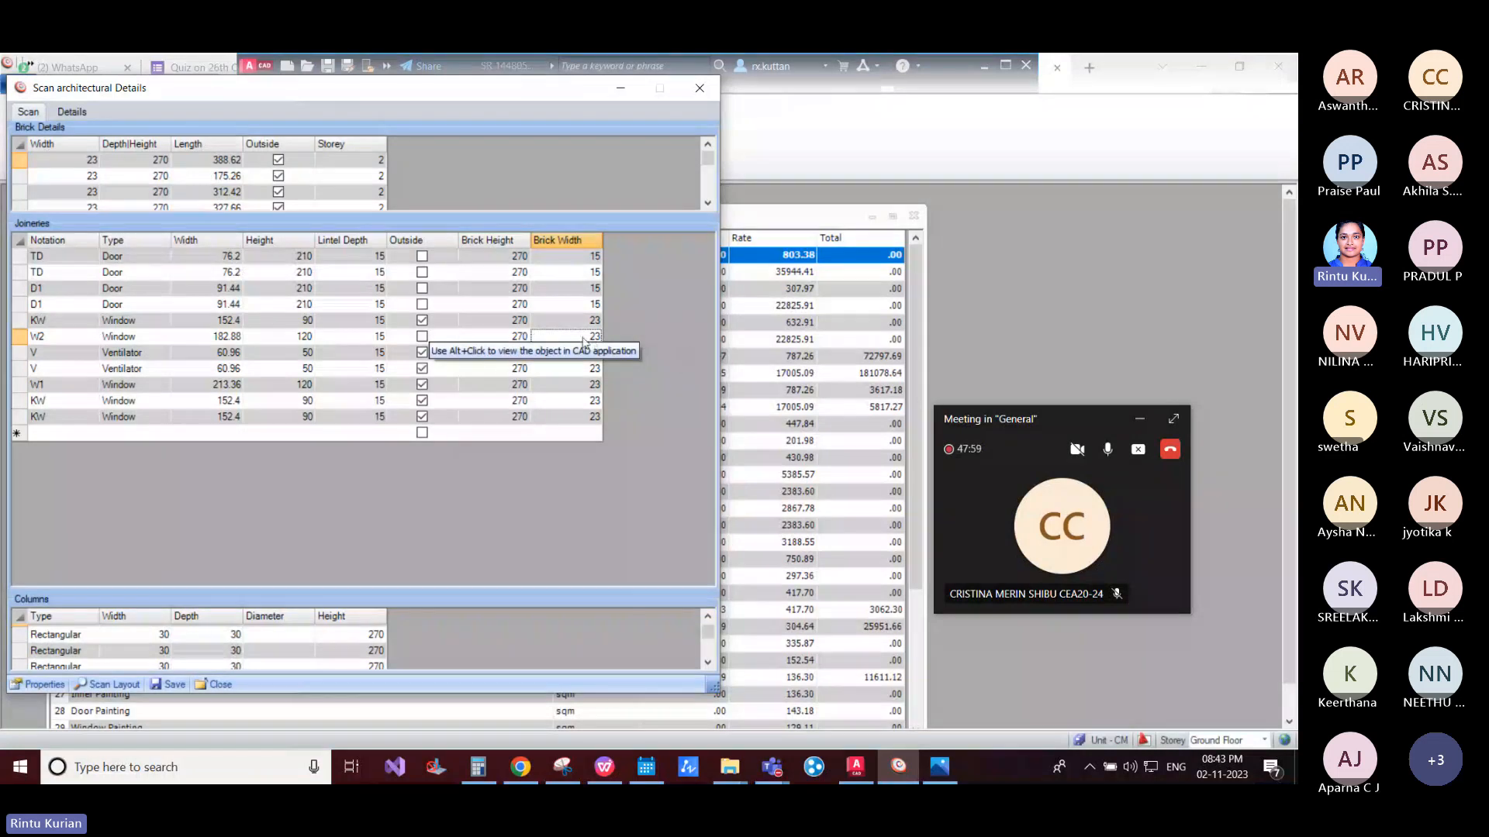
pyautogui.write('15')
pyautogui.press('Return')
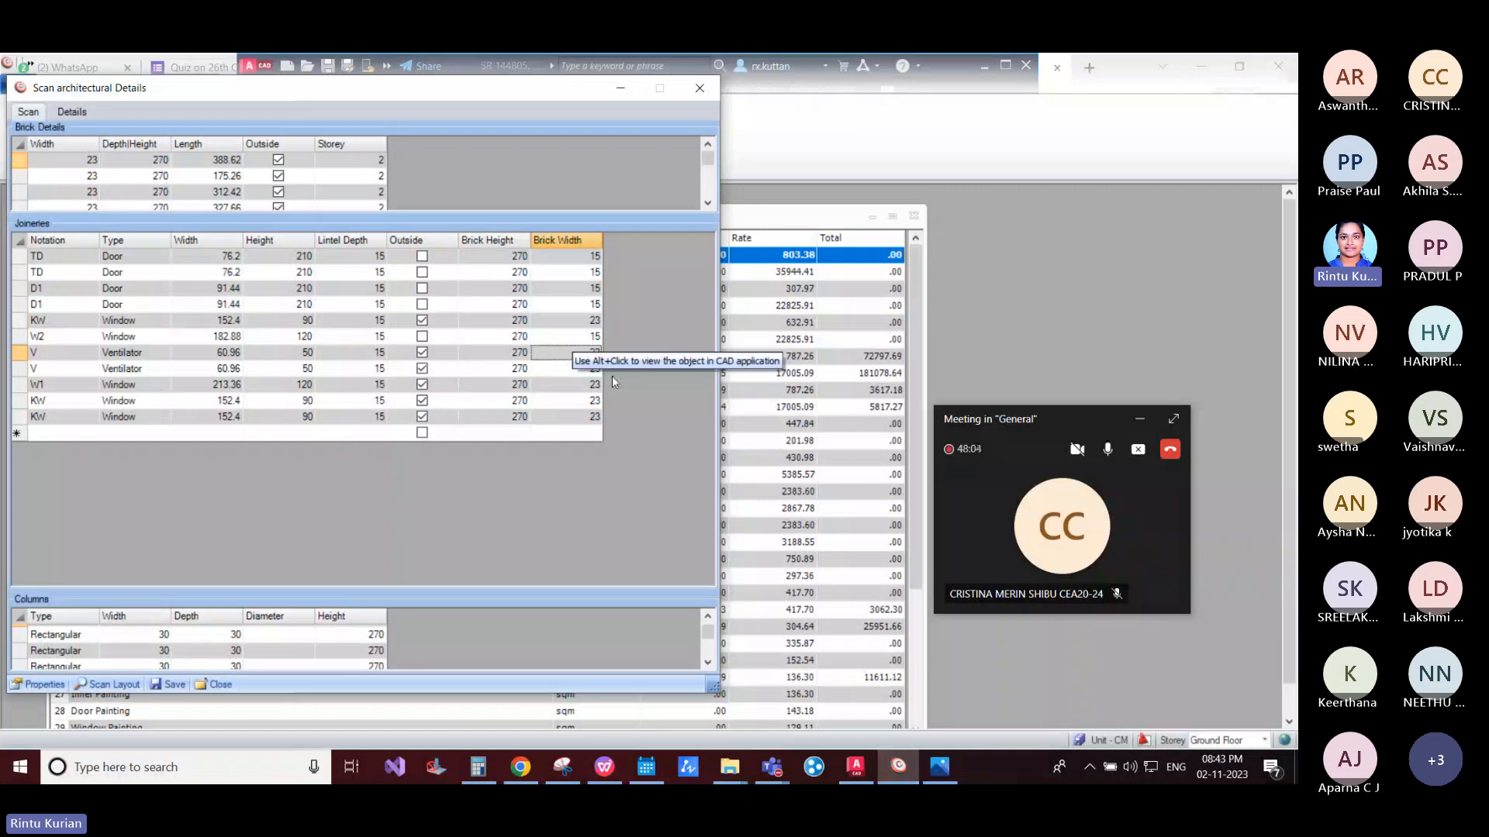
# Step: Locate the first V ventilator in the AutoCAD drawing and examine the toilet wall beside the duct
pyautogui.keyDown('alt'); pyautogui.click(18, 358); pyautogui.keyUp('alt')
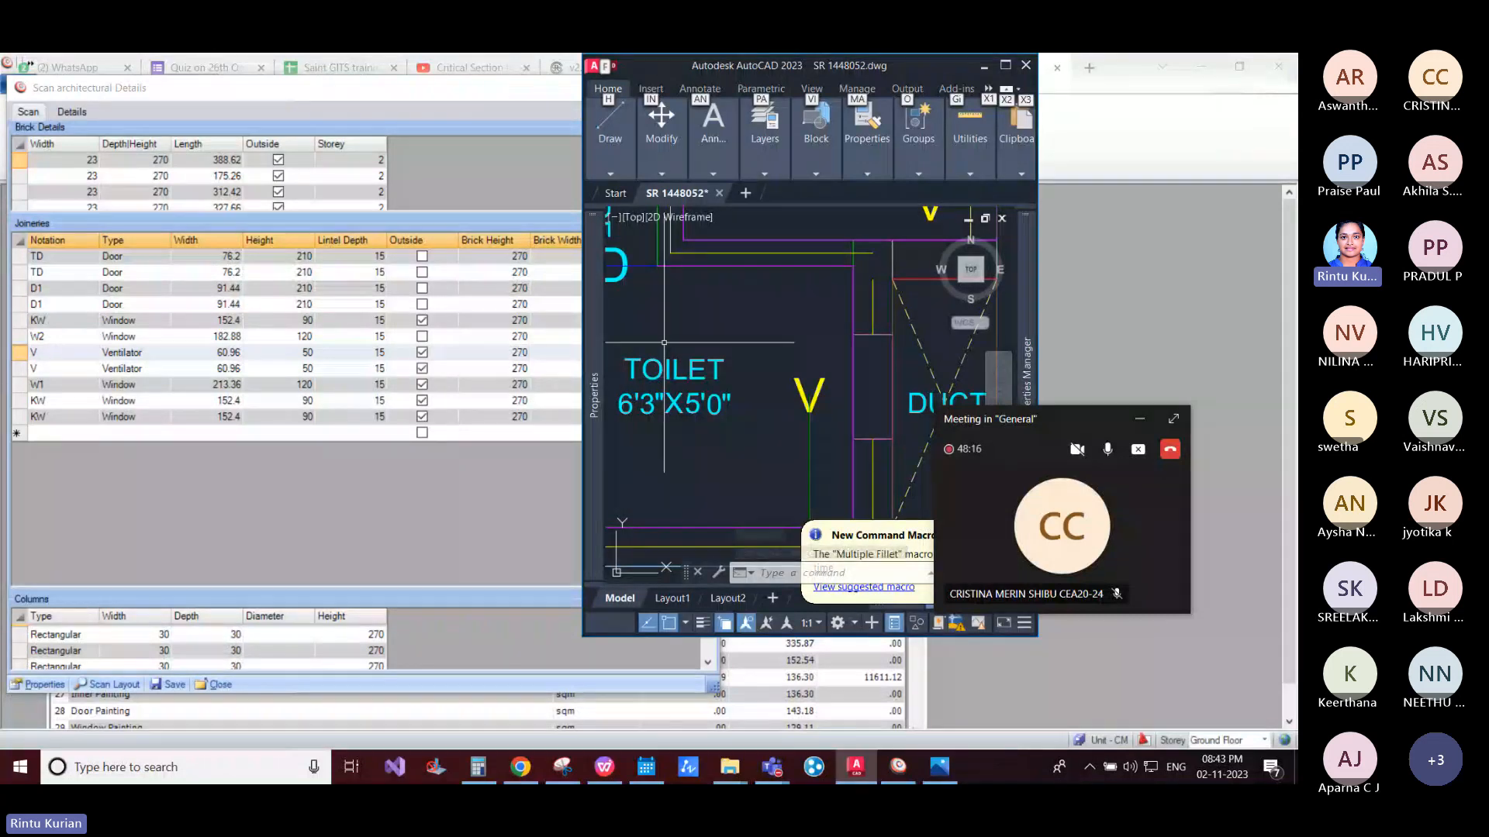
pyautogui.scroll(-2, 707, 350)
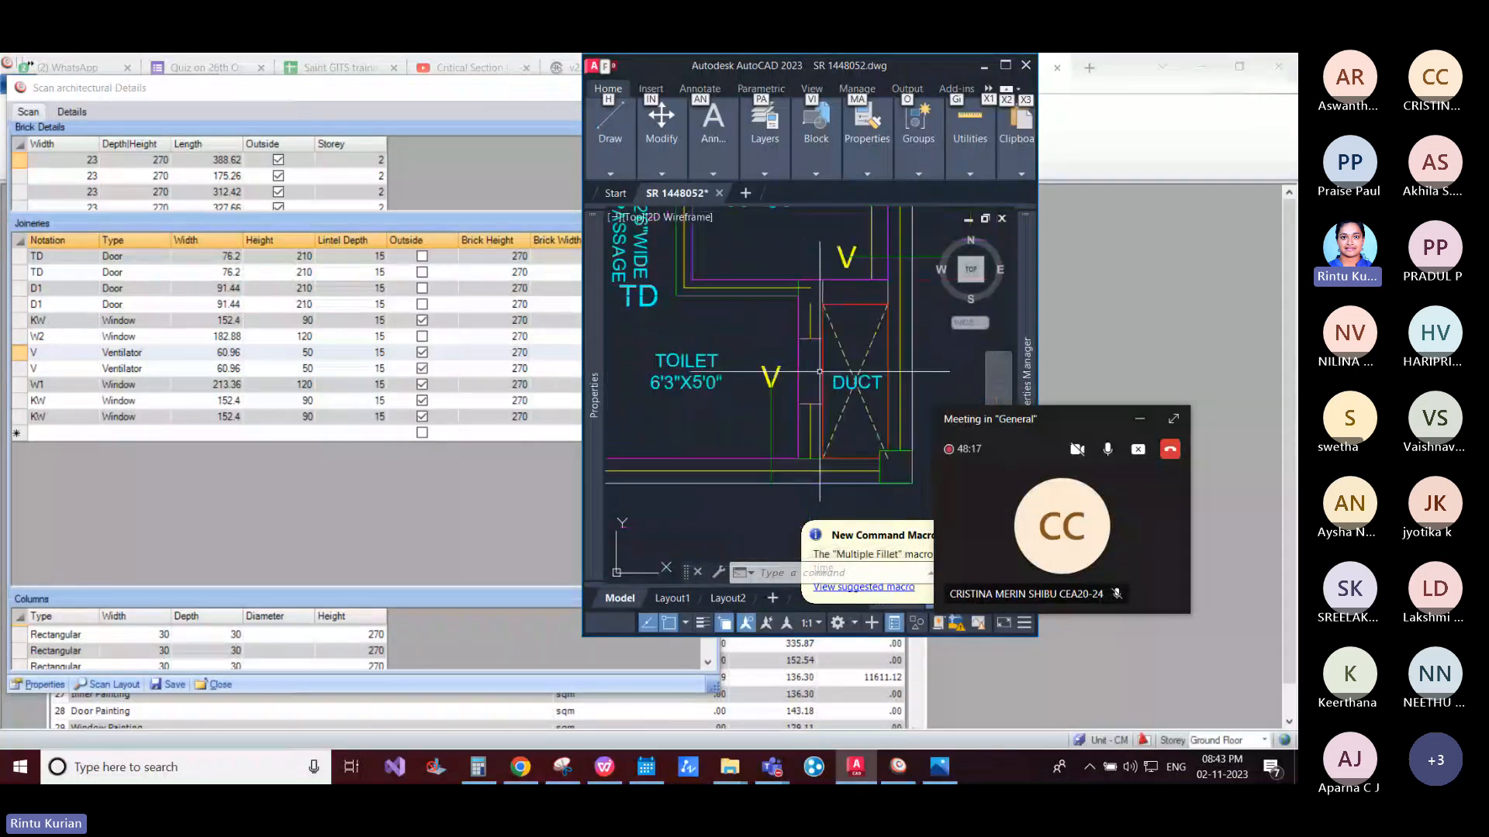
pyautogui.scroll(2, 820, 371)
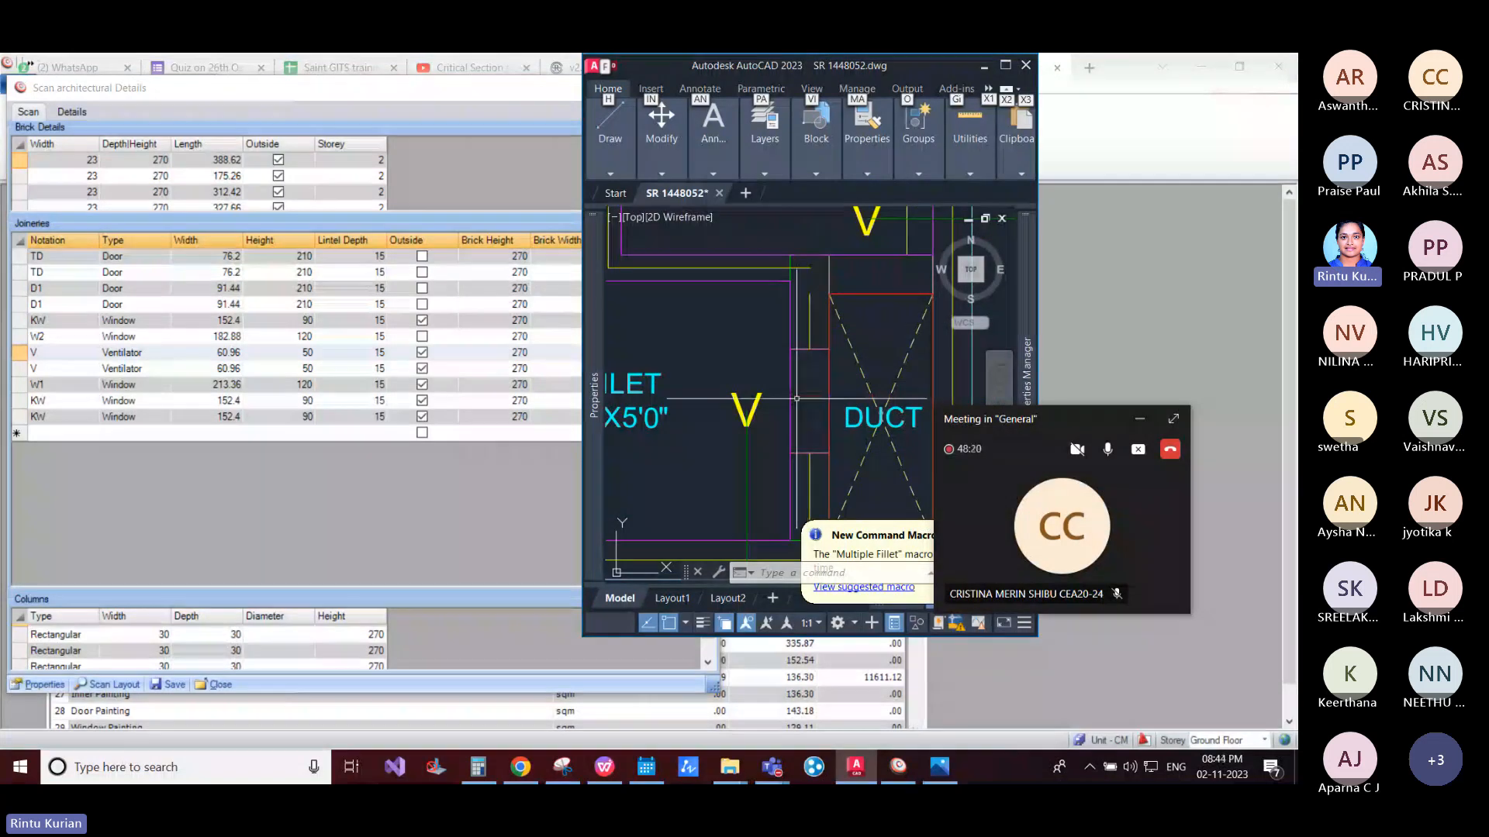
pyautogui.scroll(-3, 813, 319)
pyautogui.scroll(1, 785, 368)
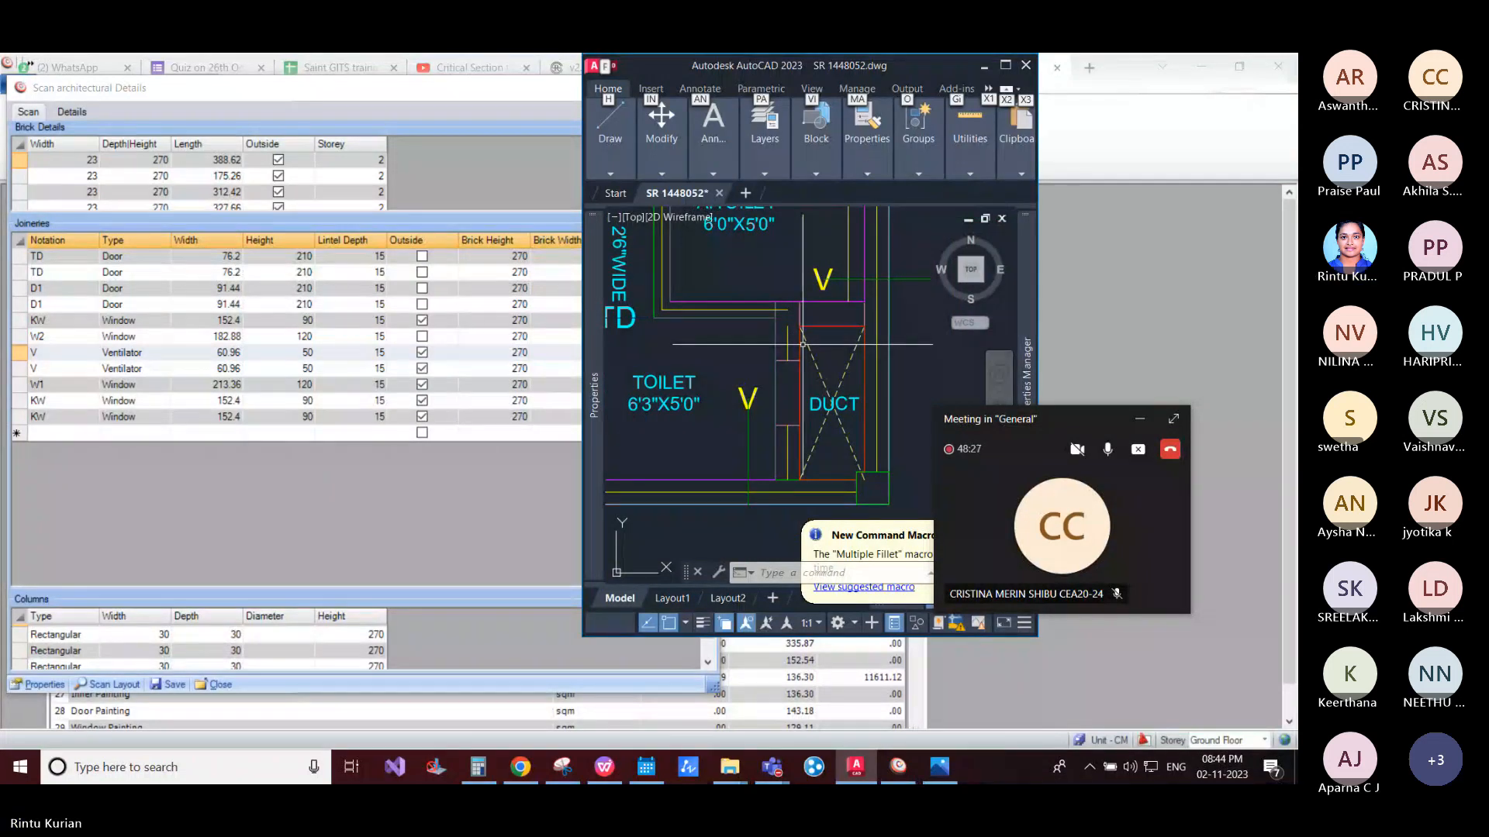
# Step: Examine the overlapping polyline and line where the toilet wall meets the duct, leaving neither selected
pyautogui.moveTo(803, 343); pyautogui.dragTo(806, 293, button='middle')
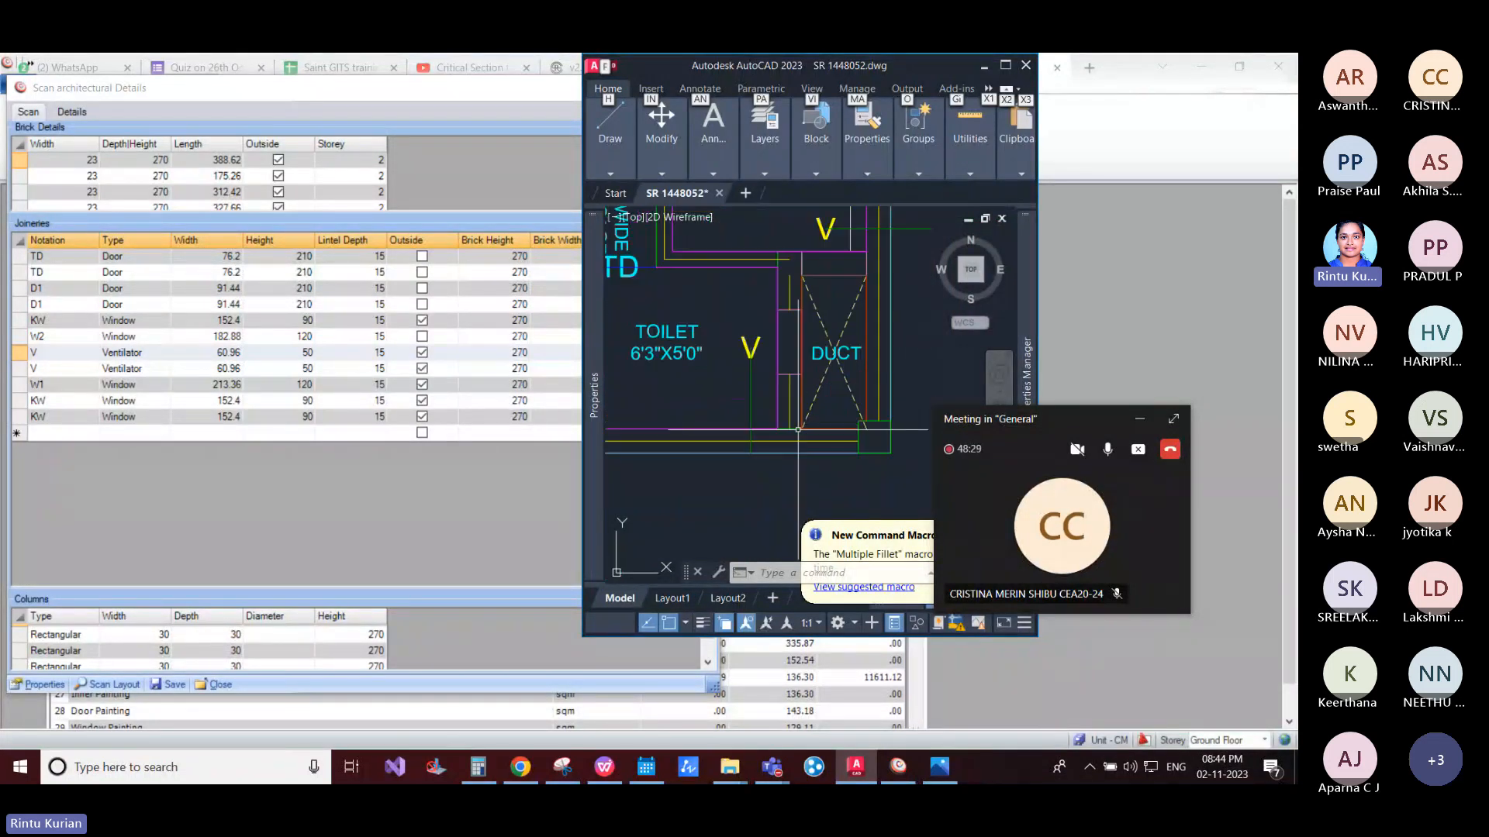
pyautogui.click(800, 416)
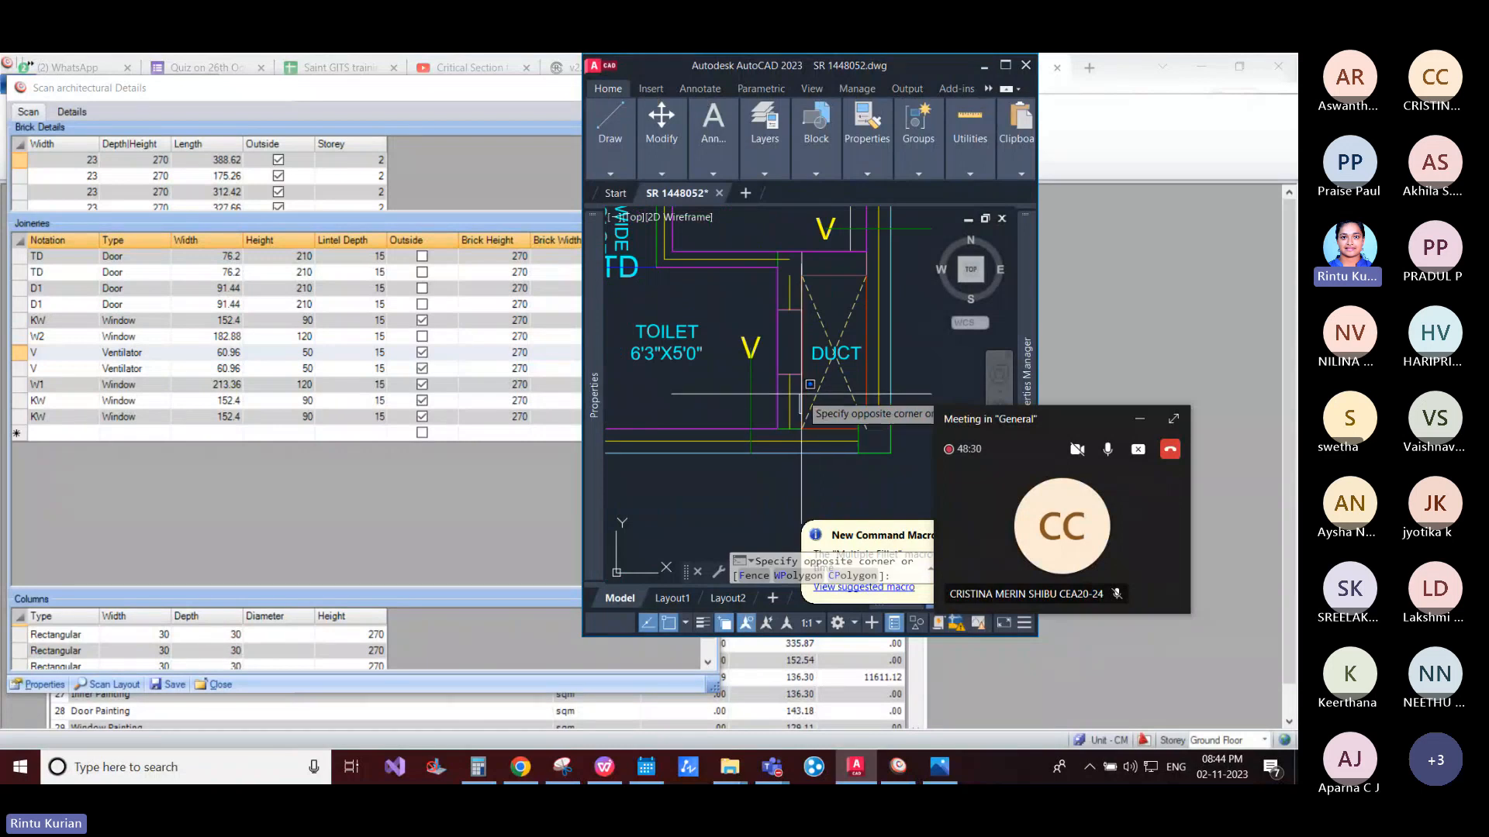
pyautogui.click(802, 395)
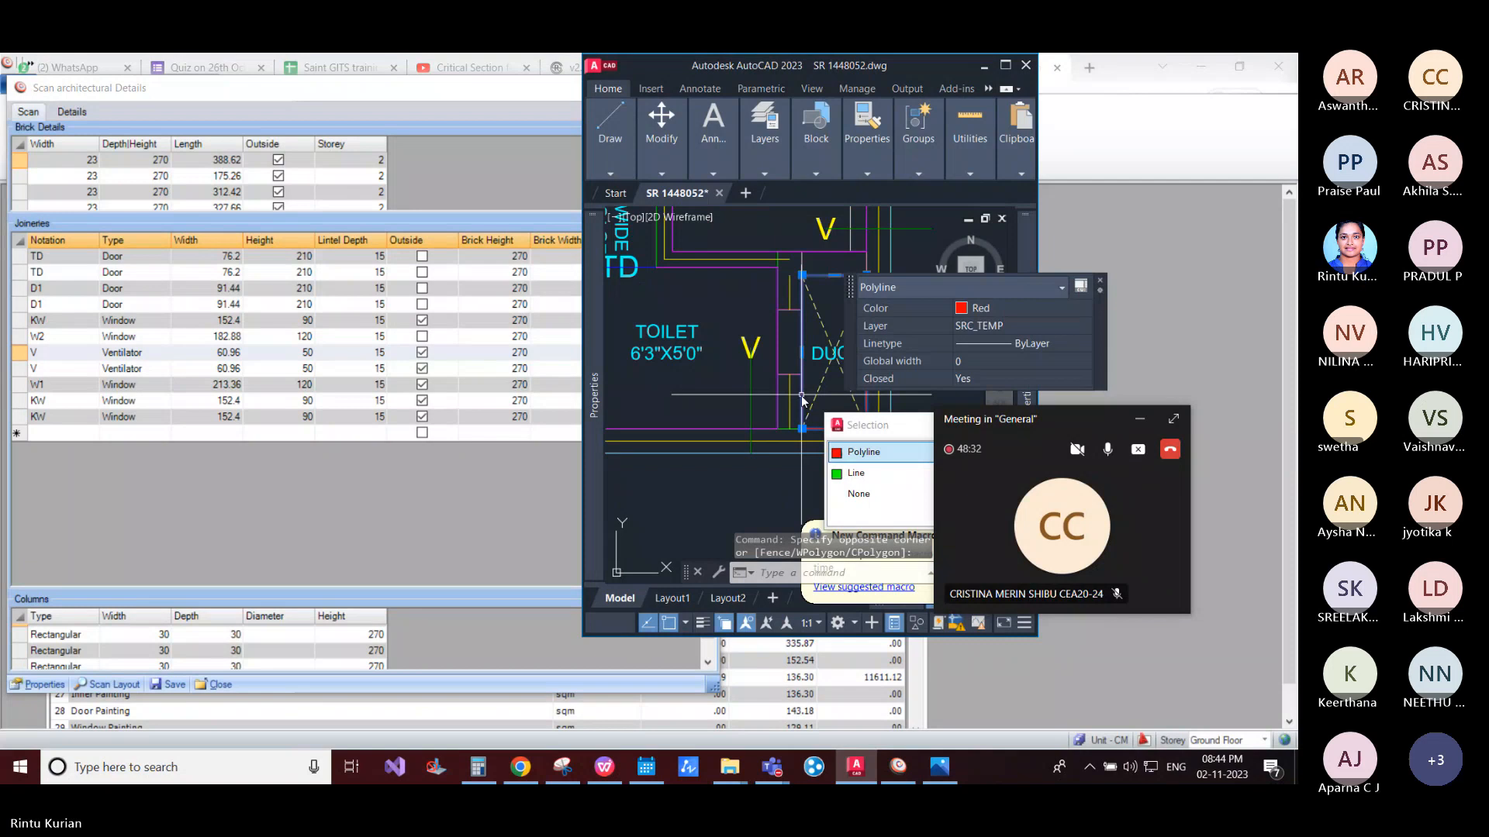
pyautogui.click(856, 495)
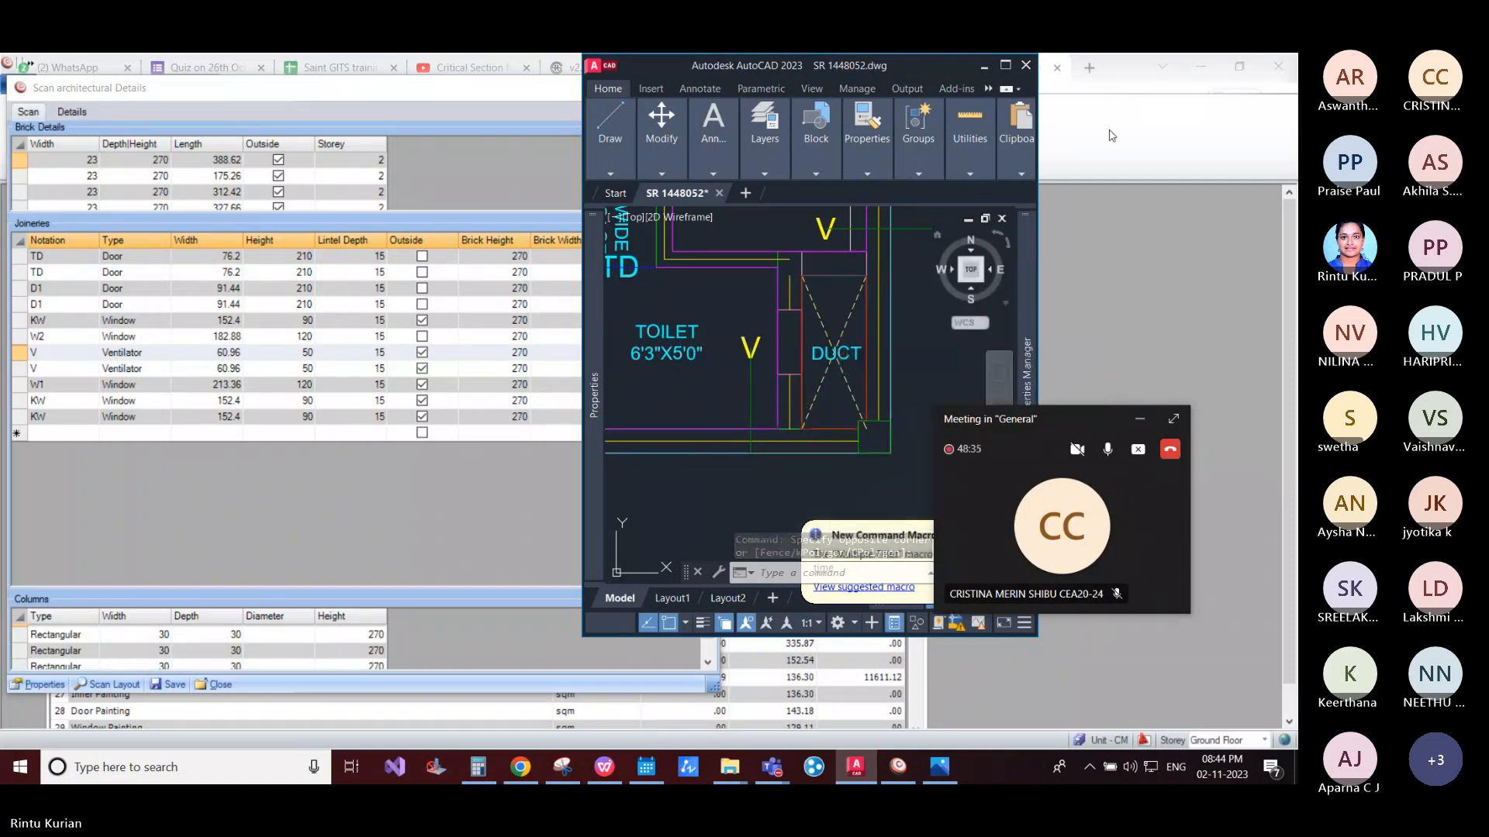
# Step: Turn on the inner plaster line and outer plaster line layers and review the remaining layers' visibility
pyautogui.moveTo(1022, 250)
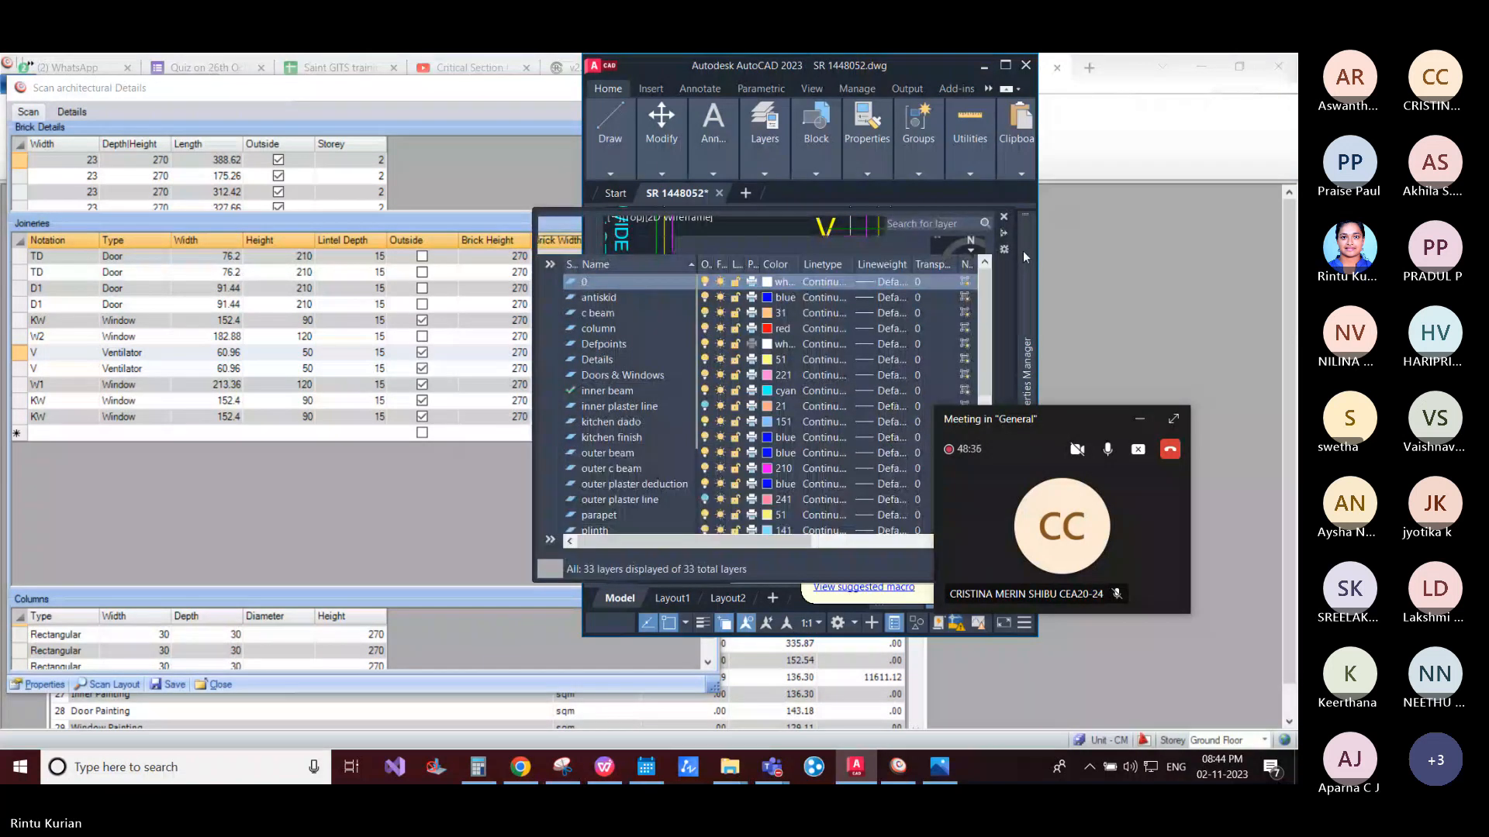
pyautogui.click(712, 407)
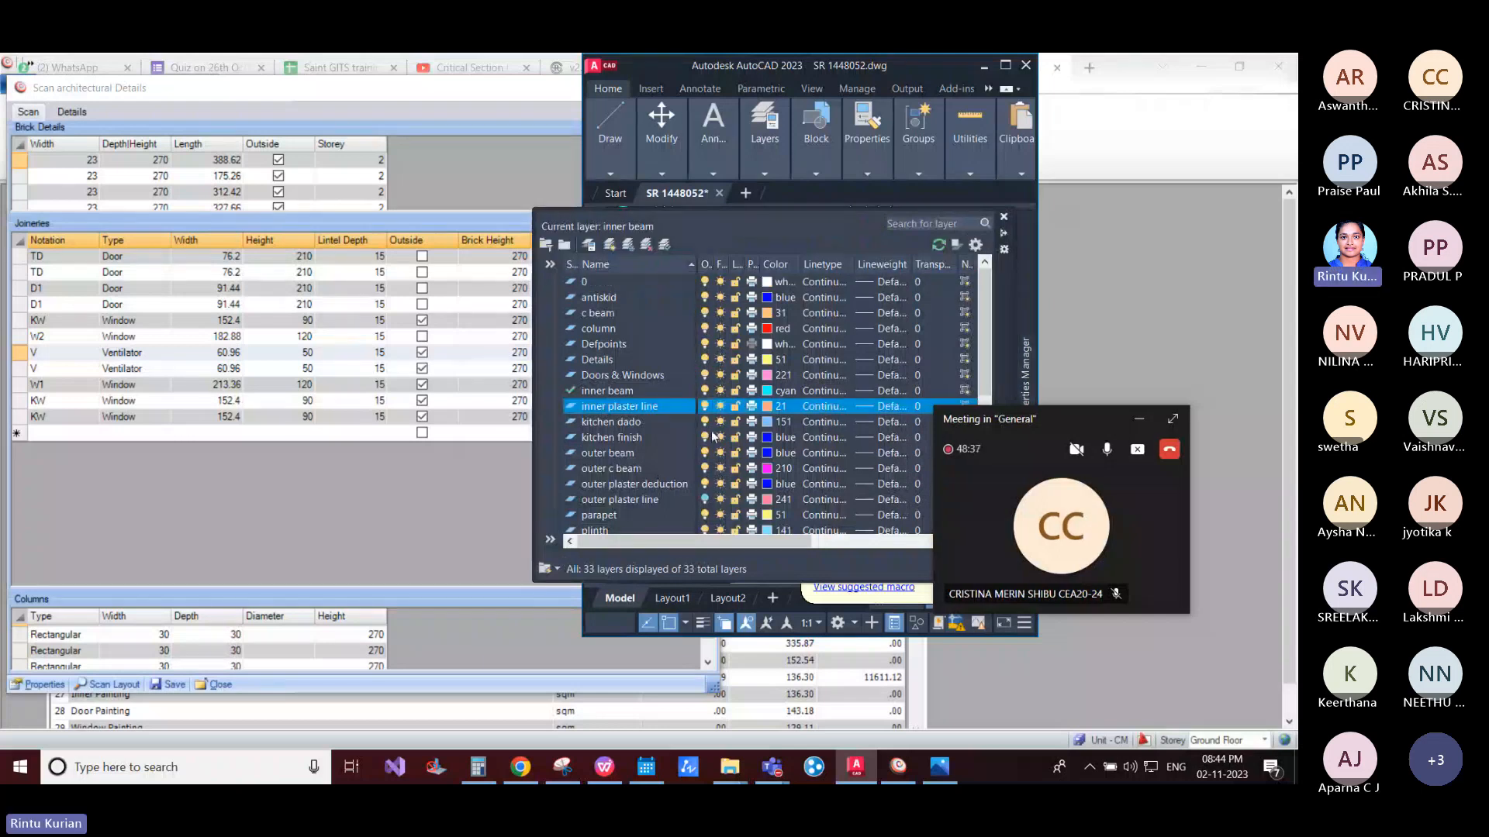
pyautogui.click(705, 500)
pyautogui.scroll(-1, 705, 500)
pyautogui.scroll(-5, 709, 522)
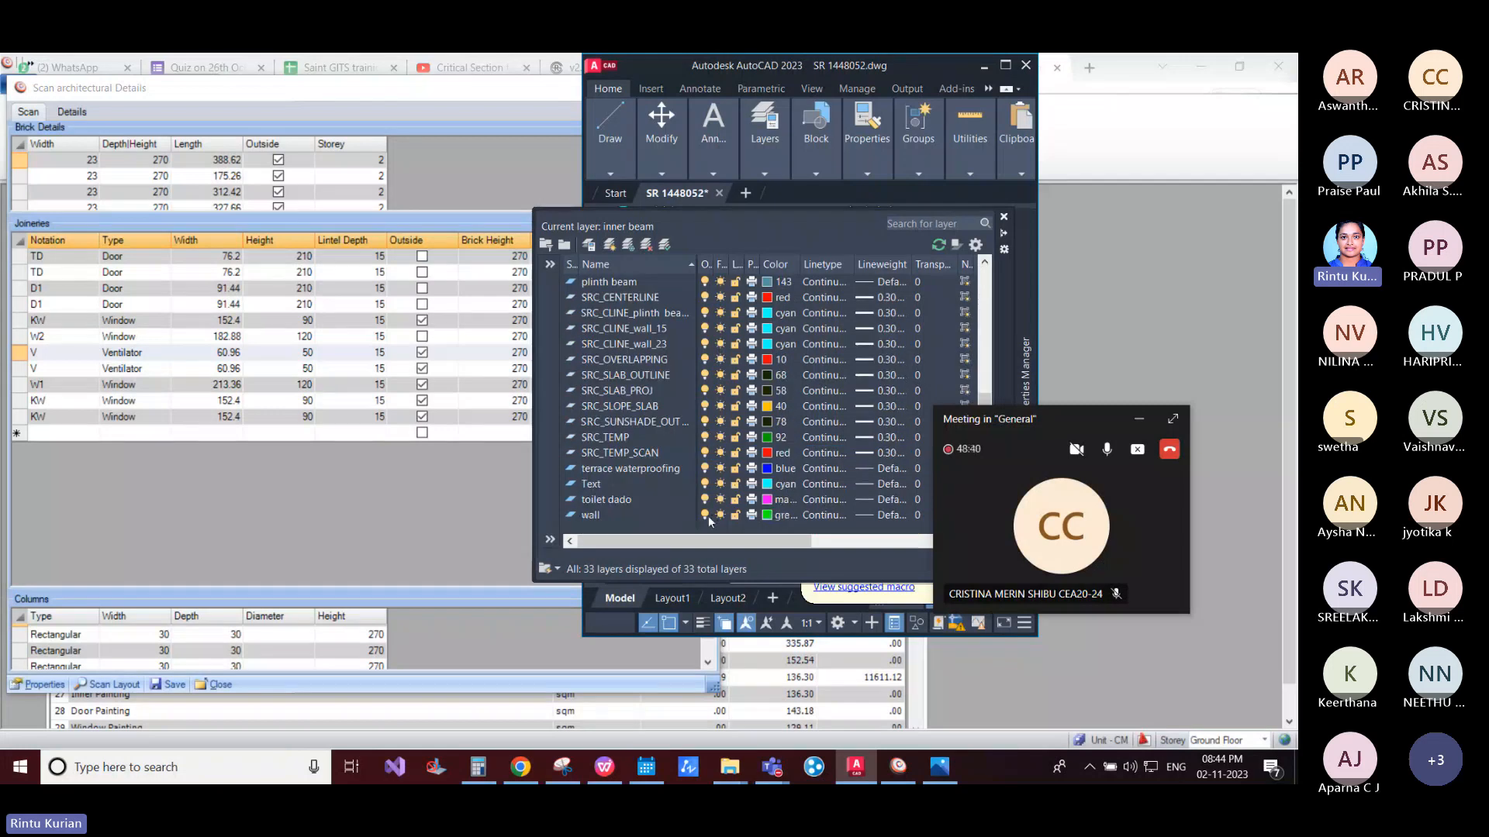
pyautogui.scroll(5, 707, 496)
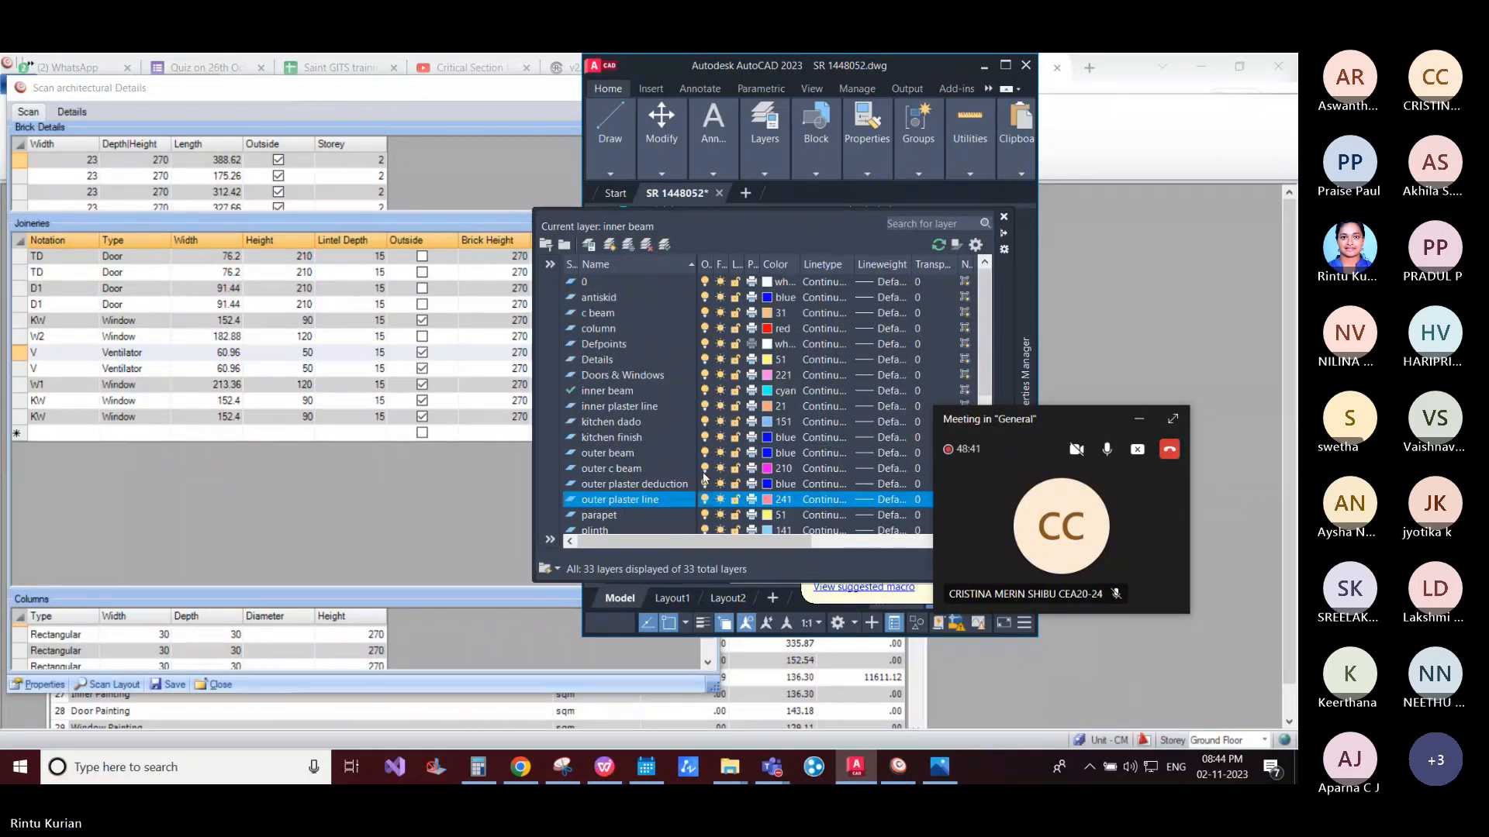
# Step: Switch to the Estimax scan list, enlarge the Brick Details section and locate the 175.26 long brick in the AutoCAD drawing
pyautogui.click(812, 643)
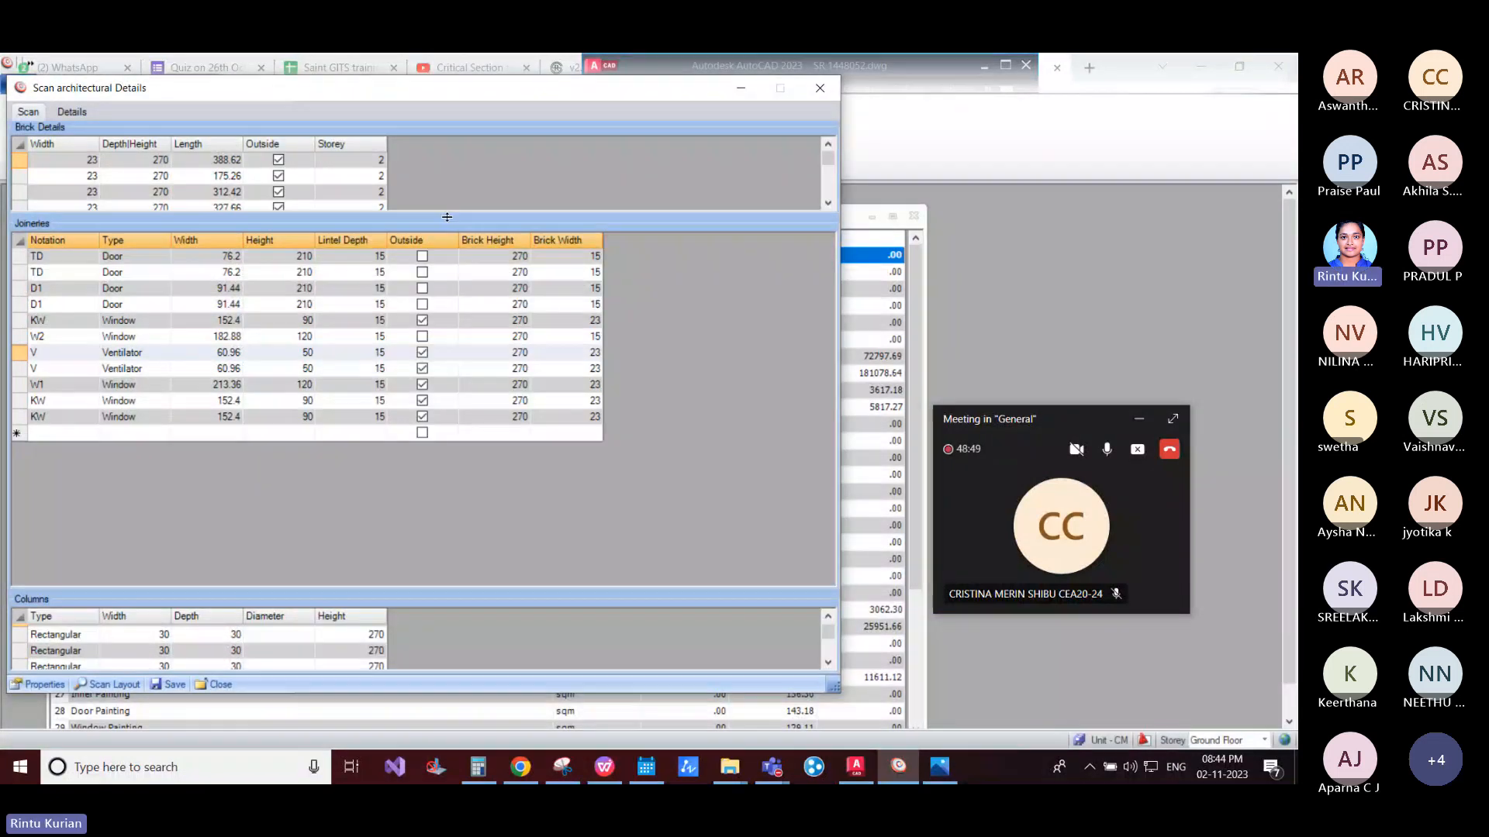
pyautogui.moveTo(453, 428); pyautogui.dragTo(453, 426)
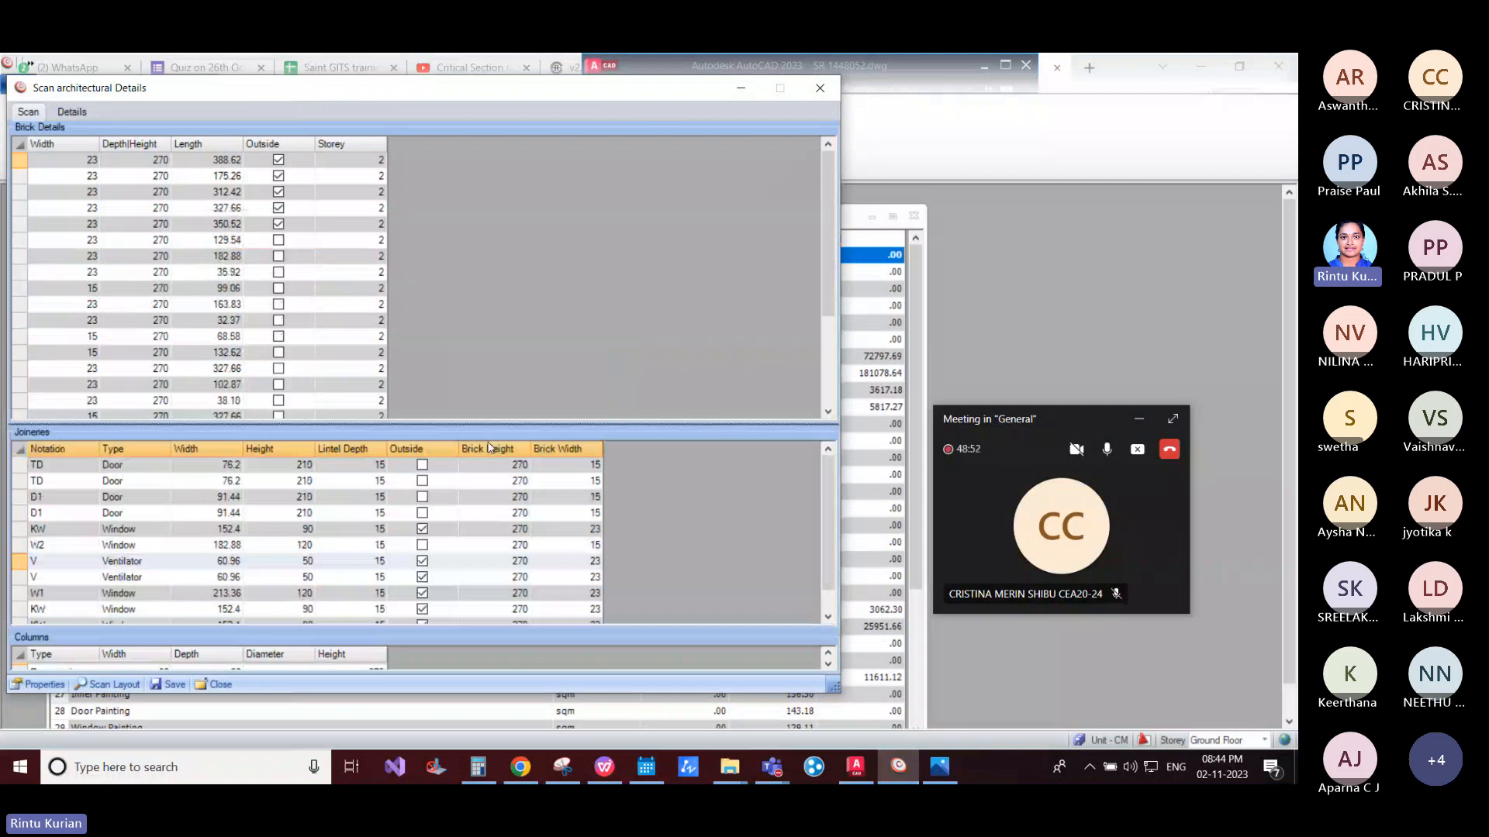
pyautogui.keyDown('alt'); pyautogui.click(24, 182); pyautogui.keyUp('alt')
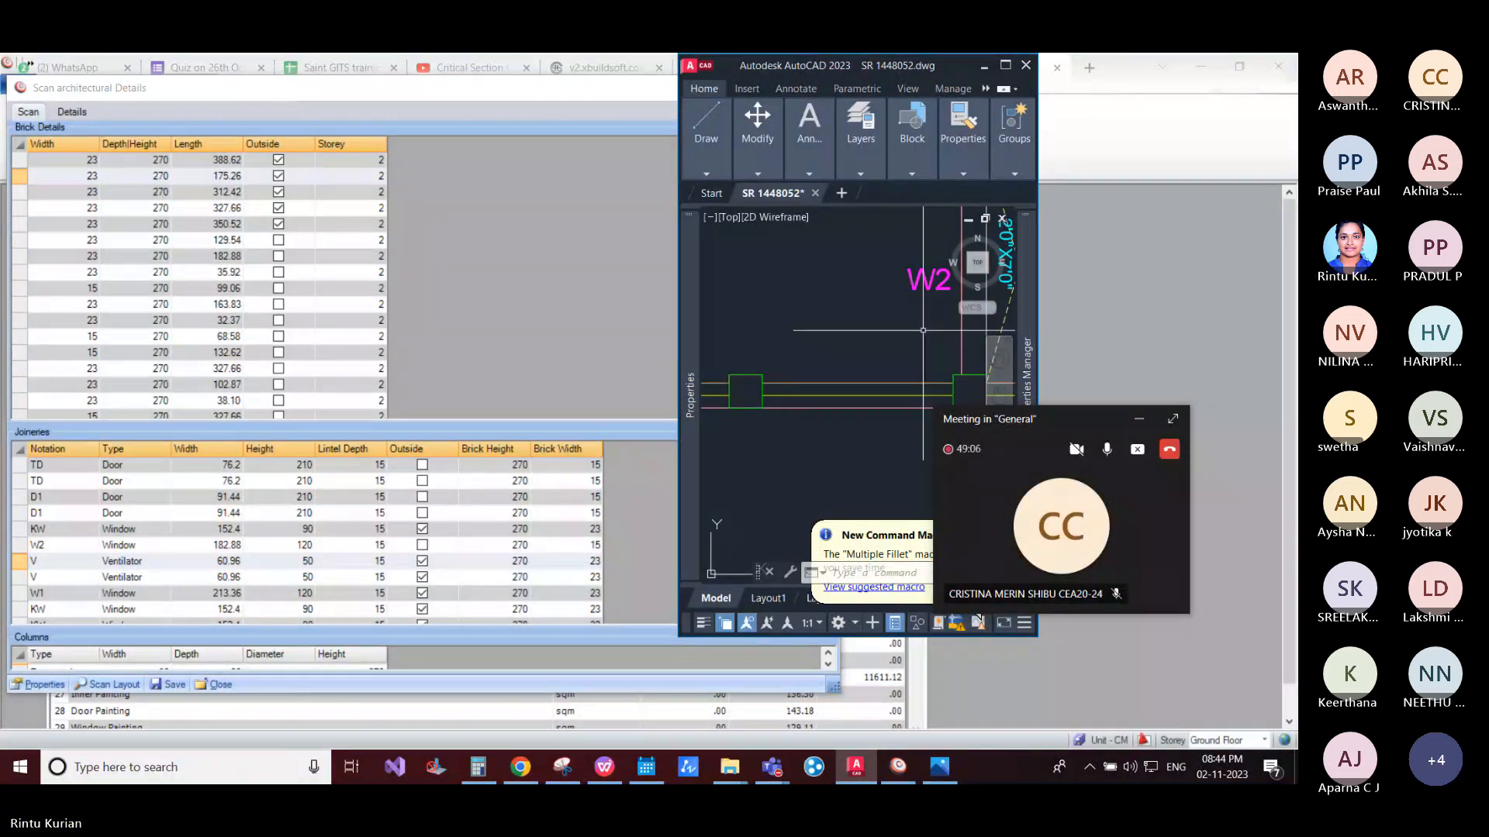
pyautogui.scroll(-5, 884, 336)
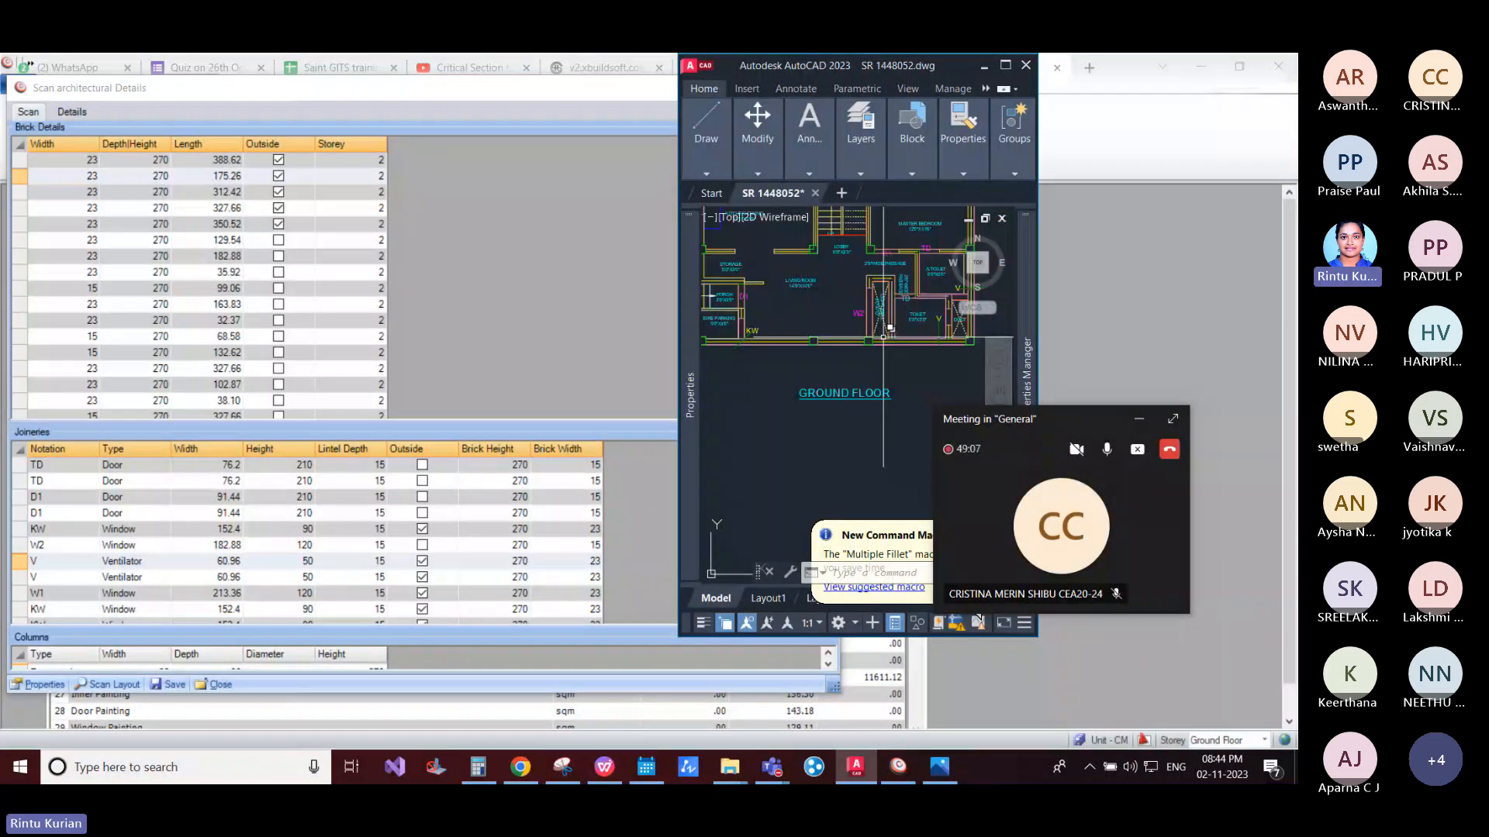
pyautogui.scroll(3, 883, 336)
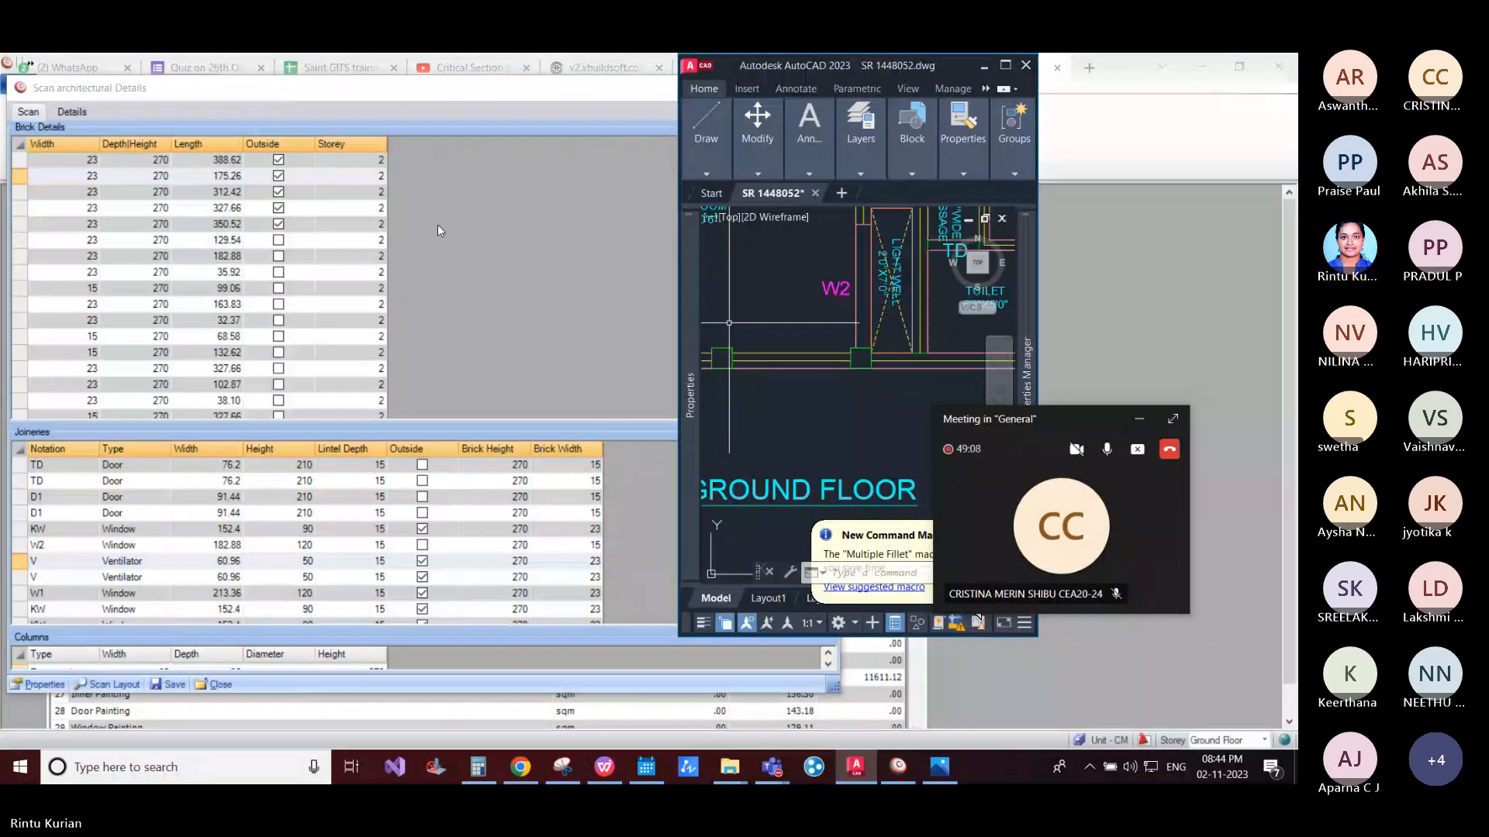
# Step: Mark numbers on the scanned objects and locate brick 1 in the AutoCAD drawing
pyautogui.rightClick(75, 258)
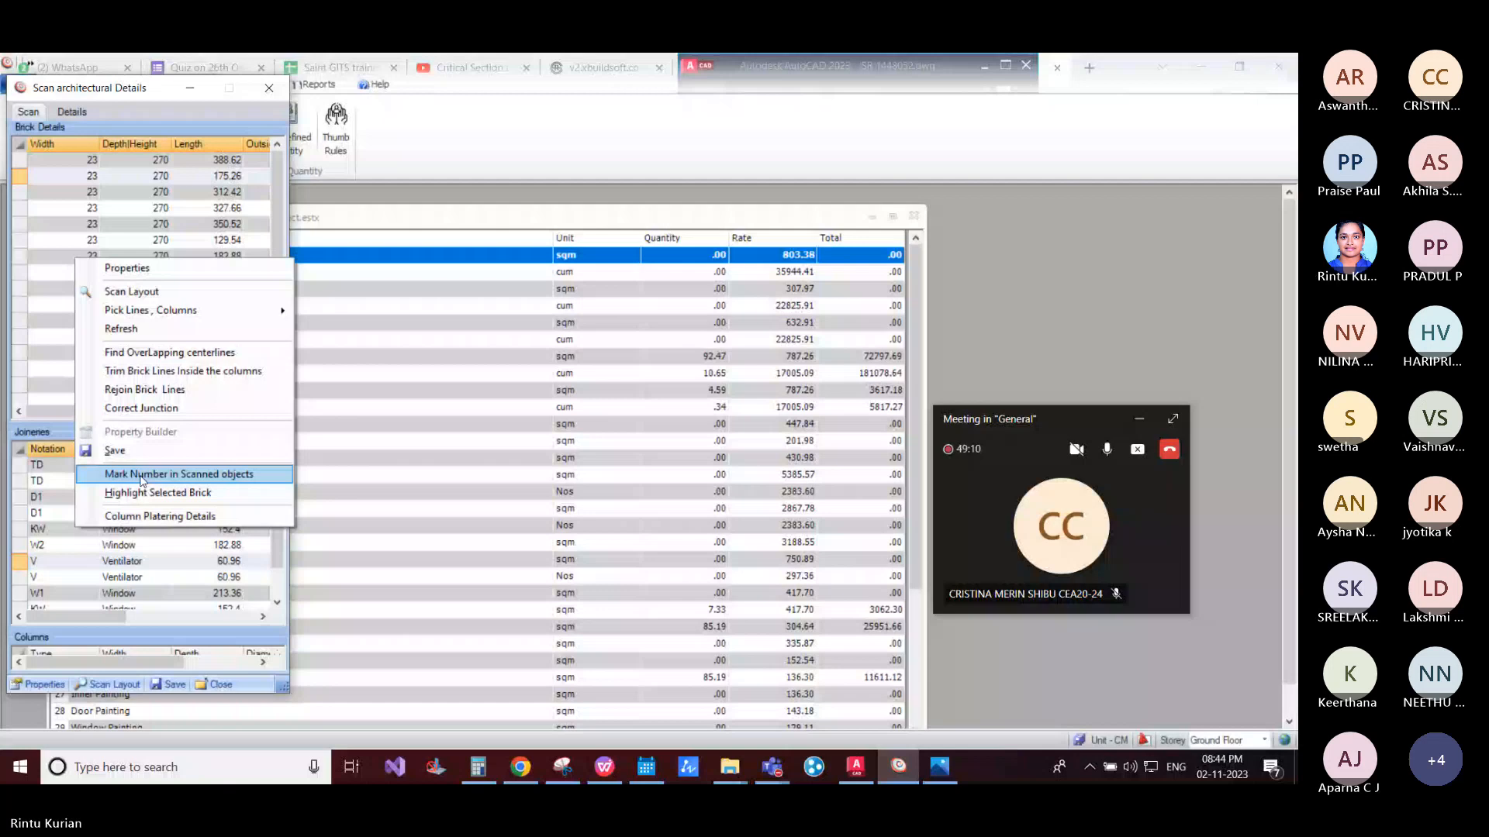
pyautogui.click(144, 475)
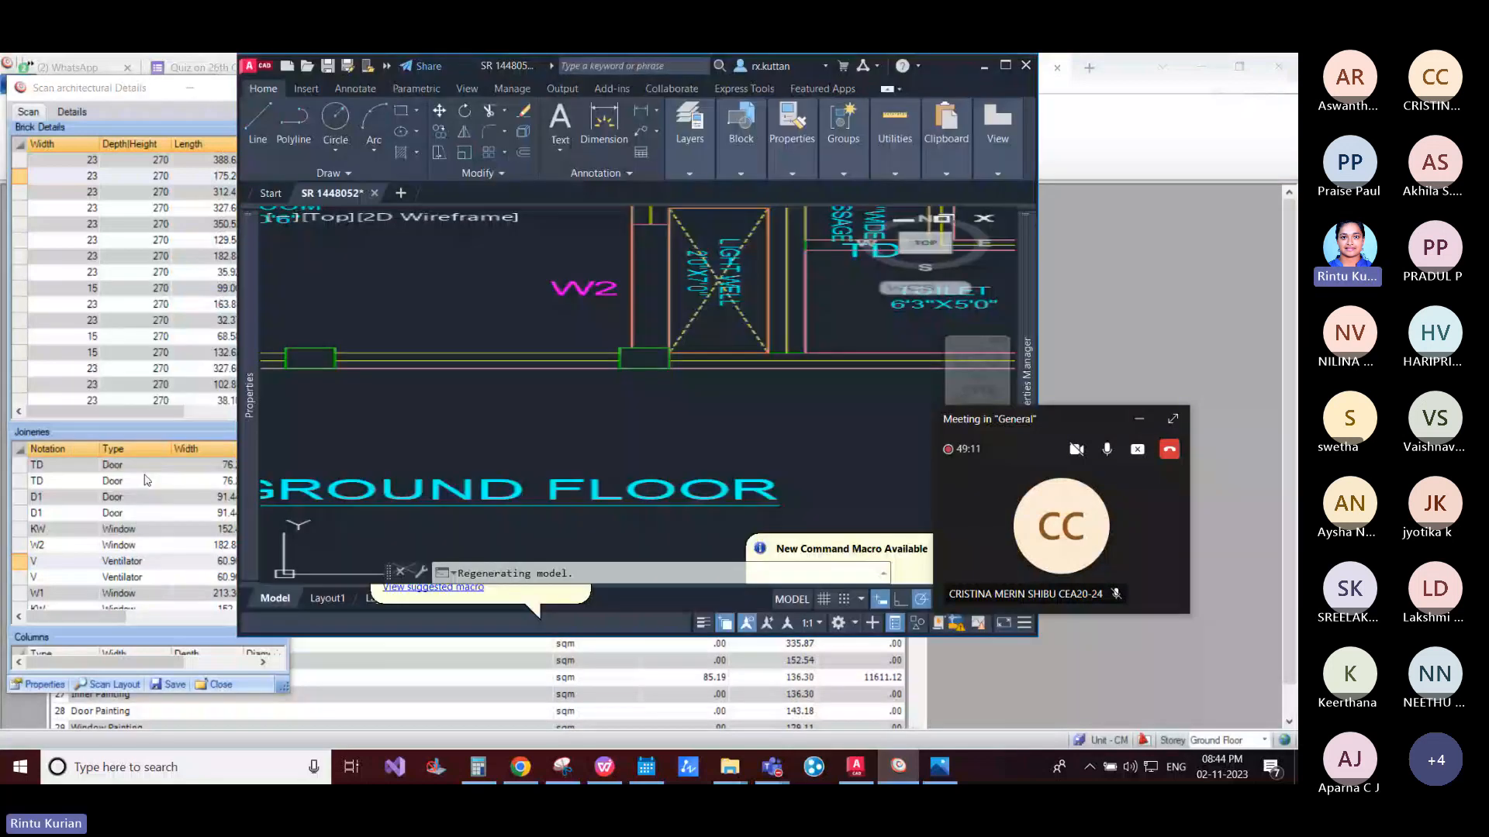
pyautogui.scroll(10, 568, 401)
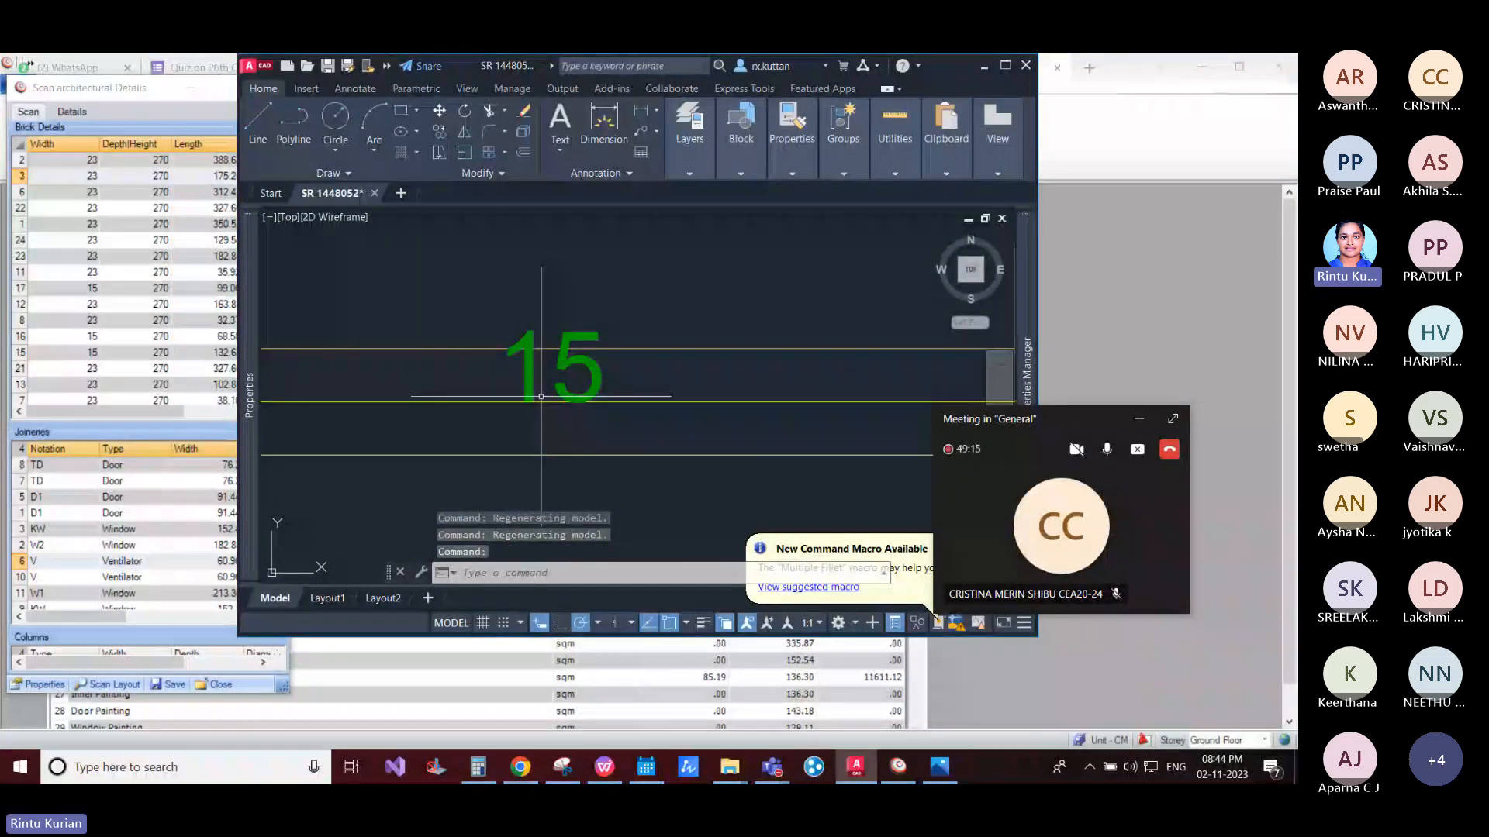
pyautogui.click(20, 225)
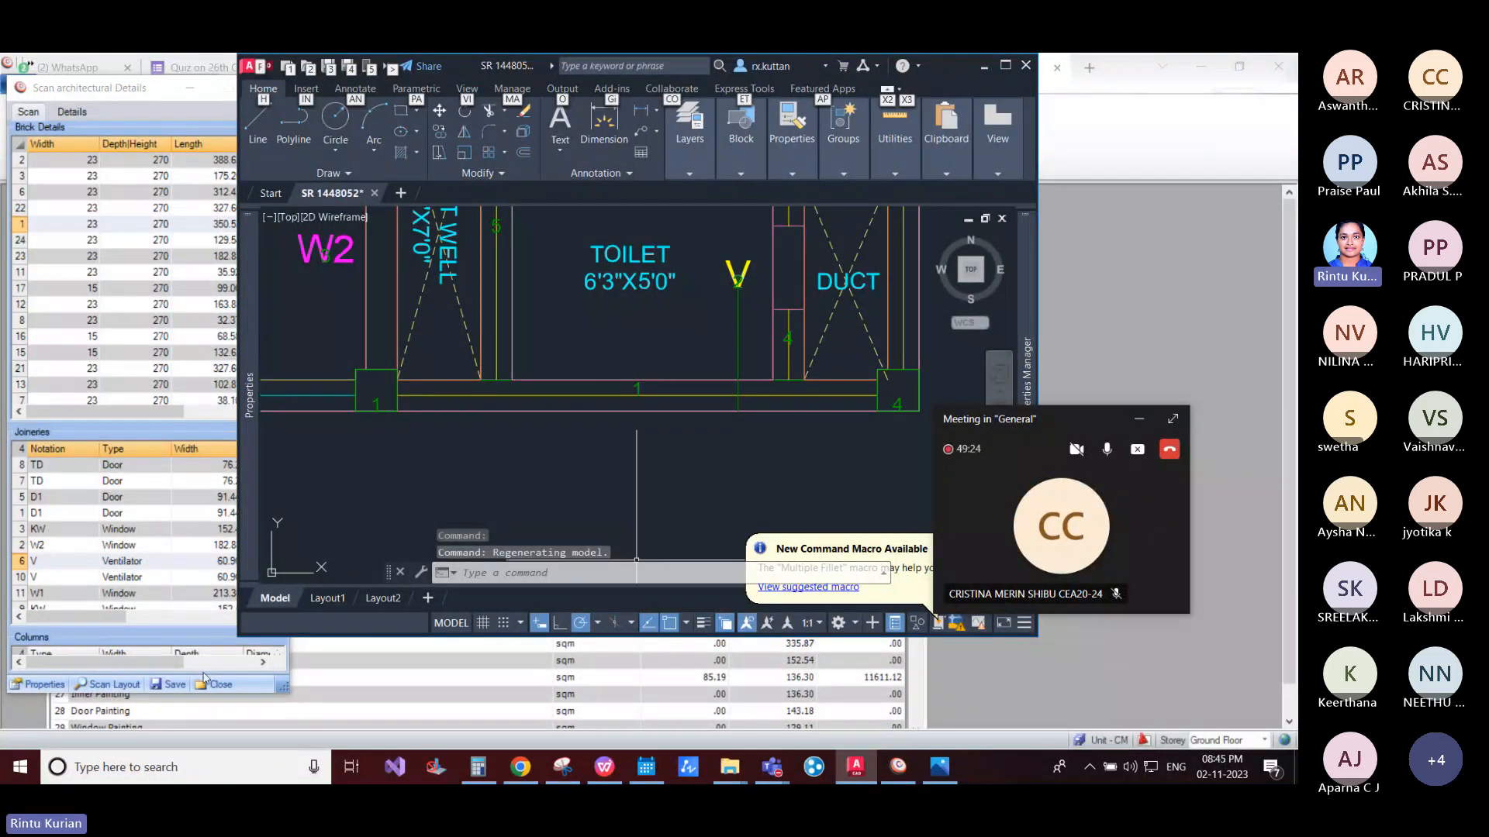
# Step: Save the scanned details, return to the scan list and widen the window to show the joineries' brick heights
pyautogui.click(168, 684)
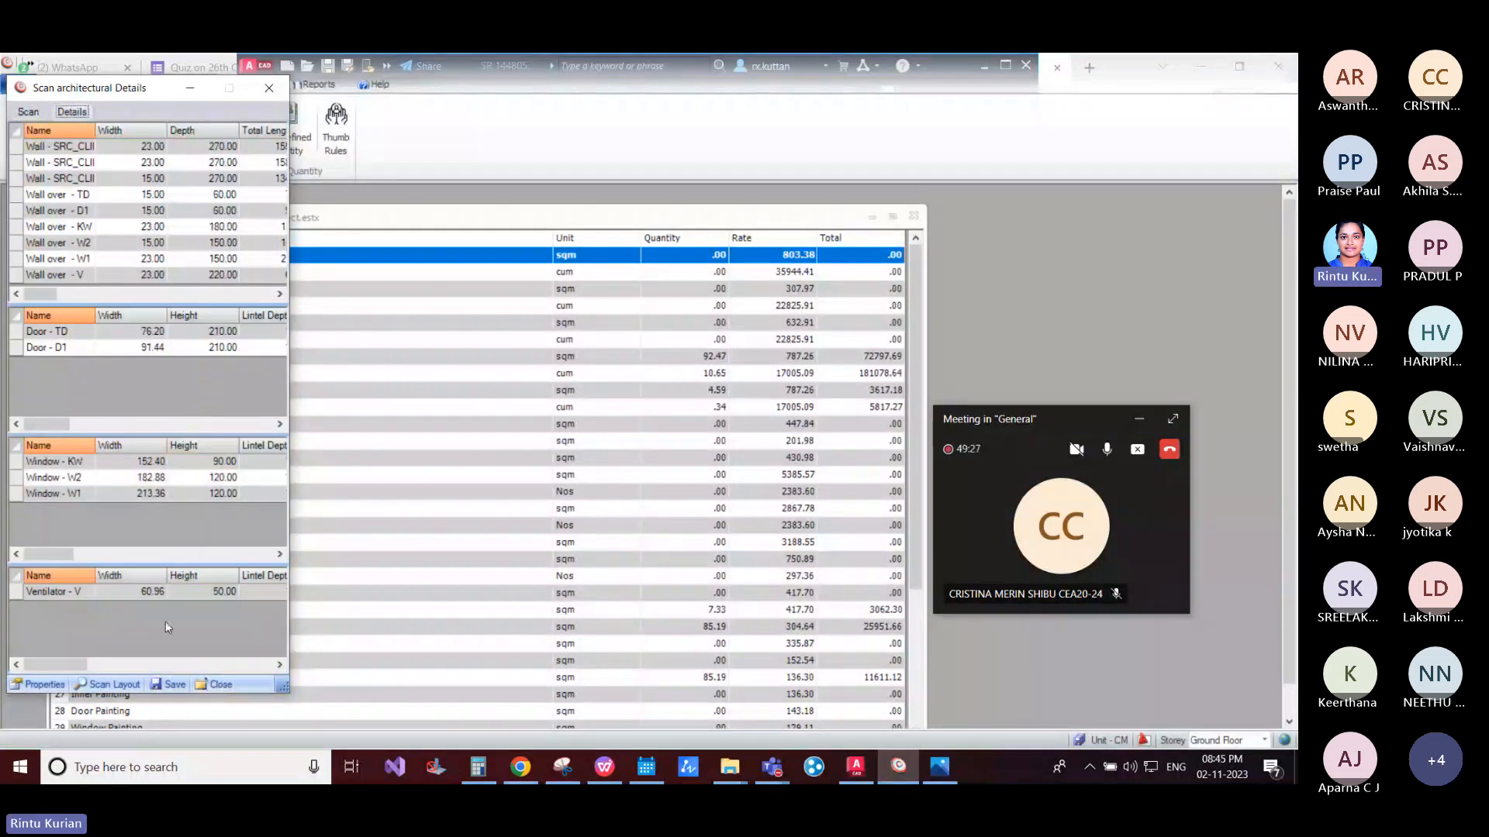
pyautogui.click(27, 112)
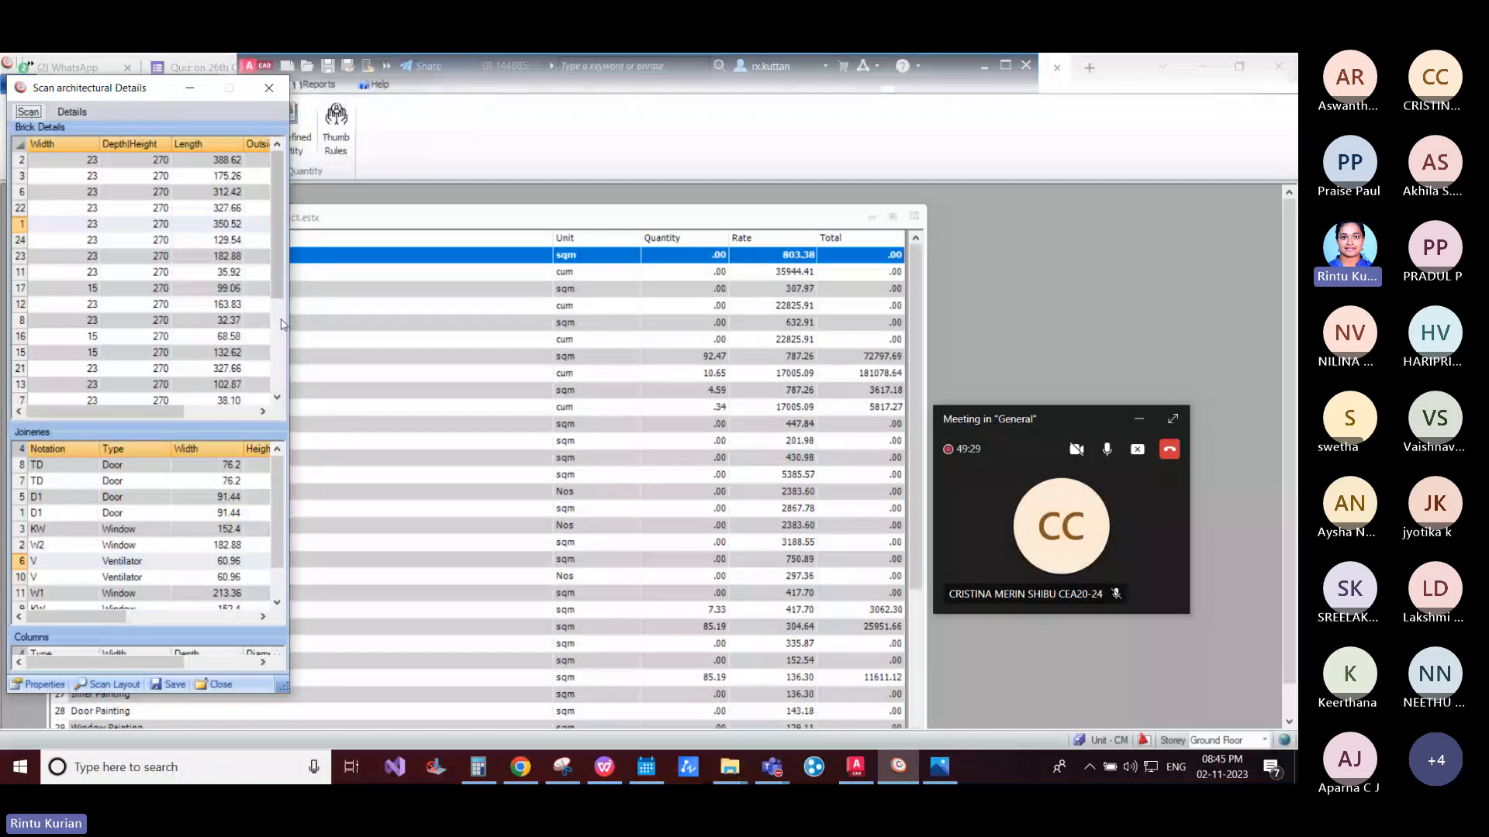
pyautogui.moveTo(288, 362); pyautogui.dragTo(918, 363)
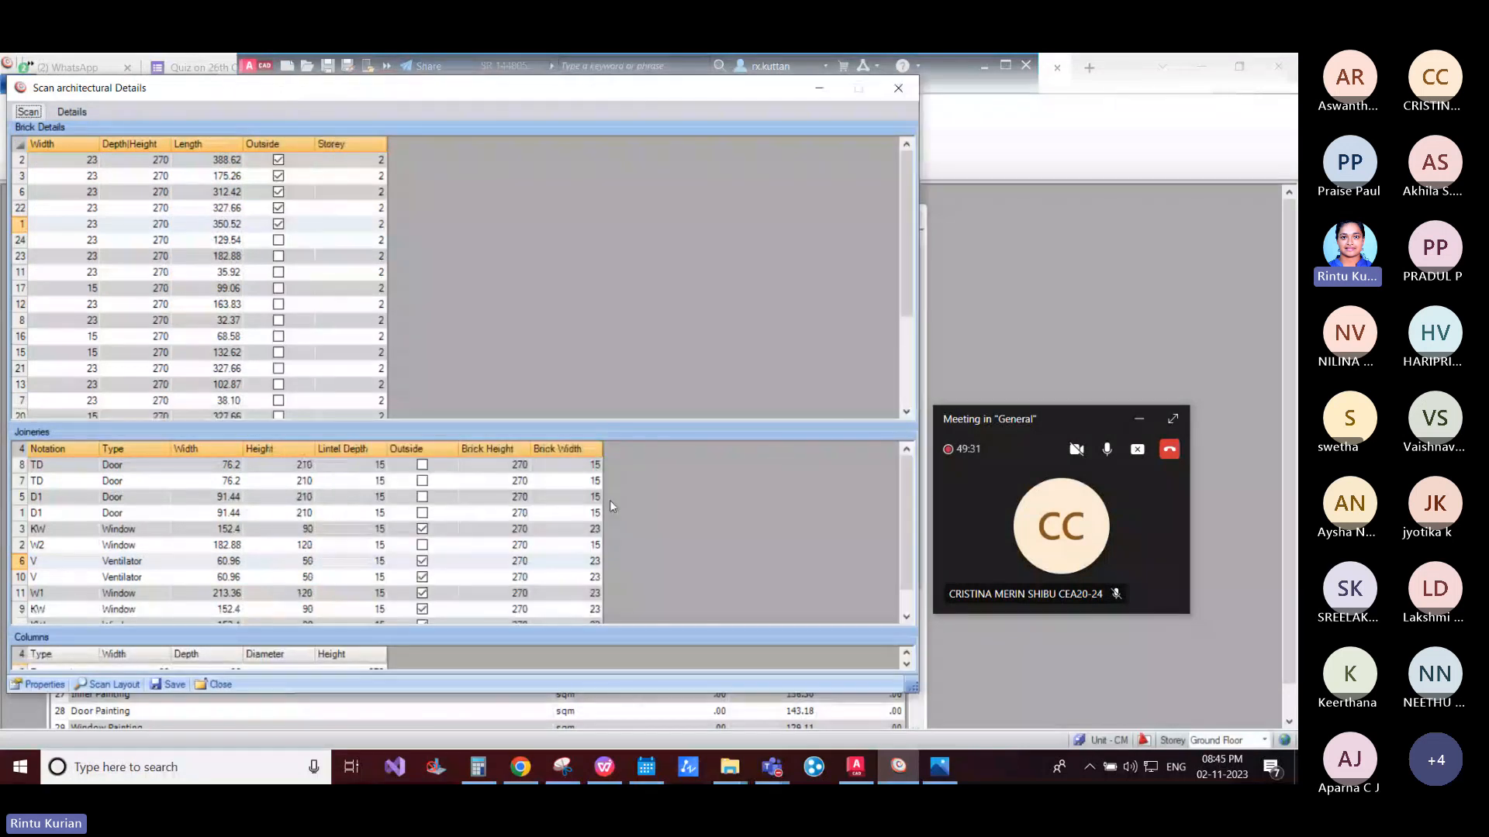
pyautogui.click(496, 466)
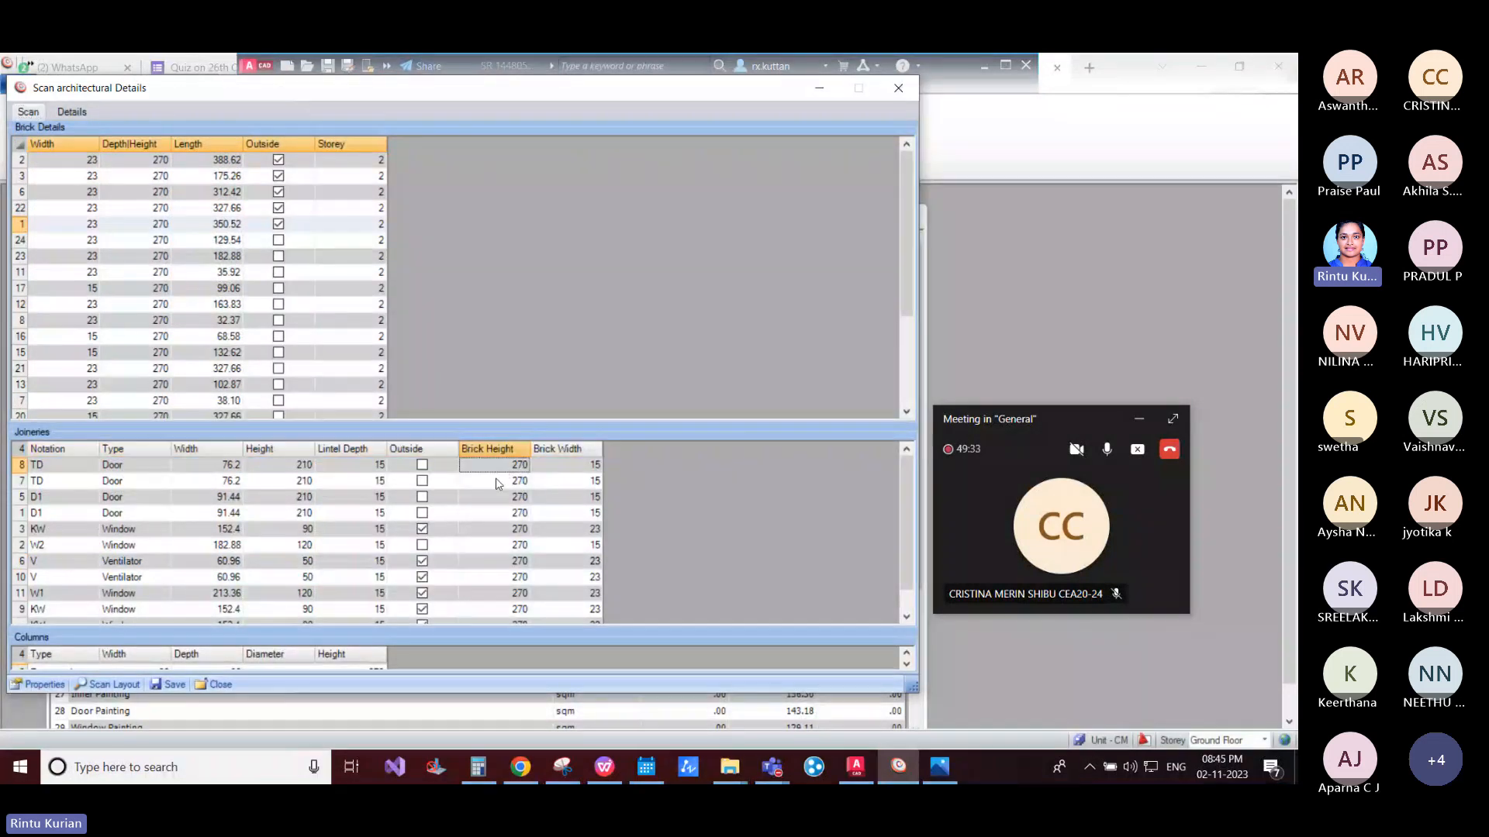
# Step: Switch to Calculator and compute 270 - 15 for the joineries' brick height
pyautogui.click(490, 774)
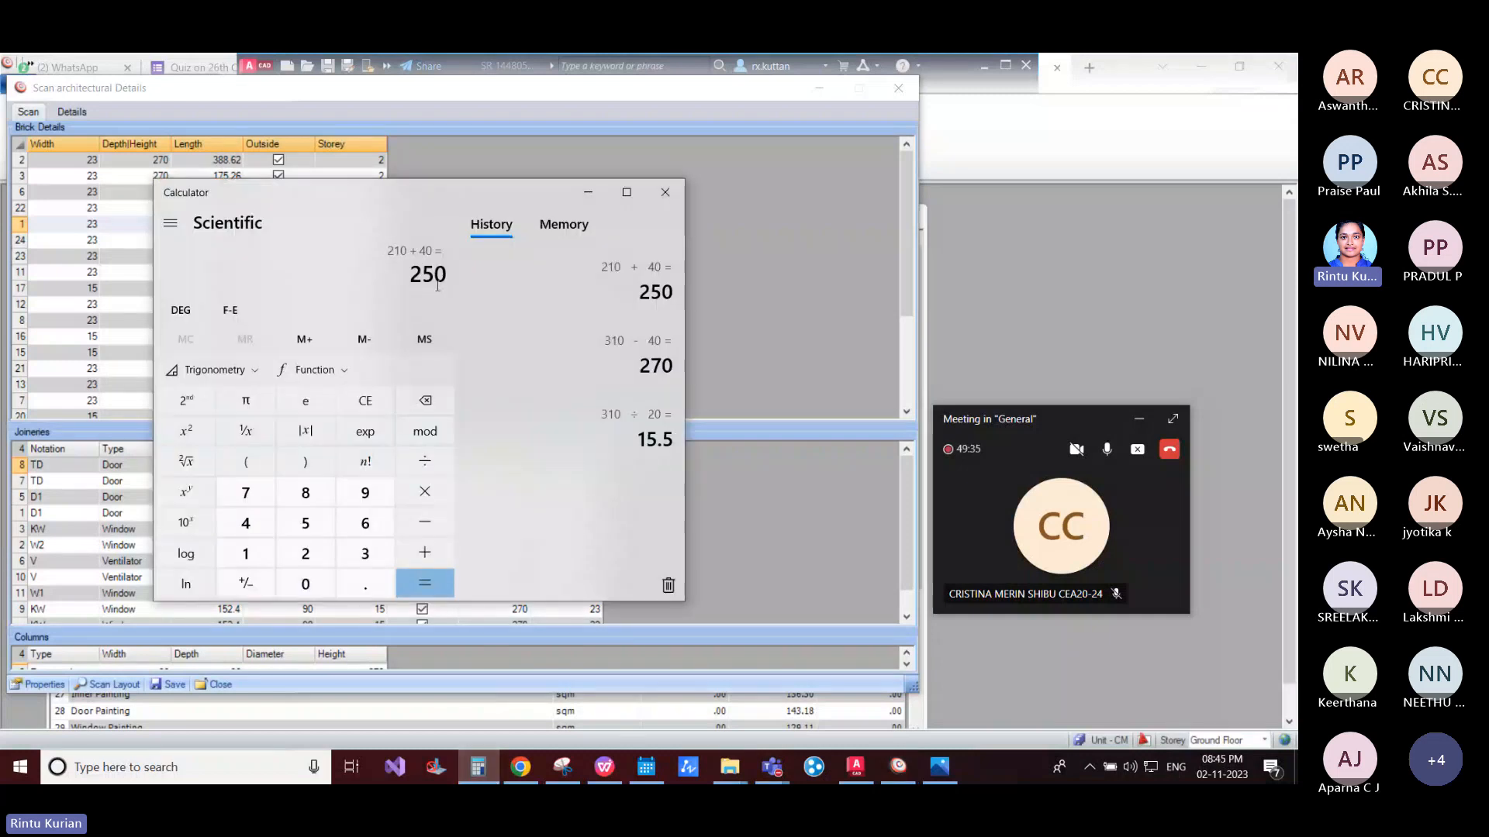
pyautogui.moveTo(437, 202); pyautogui.dragTo(594, 180)
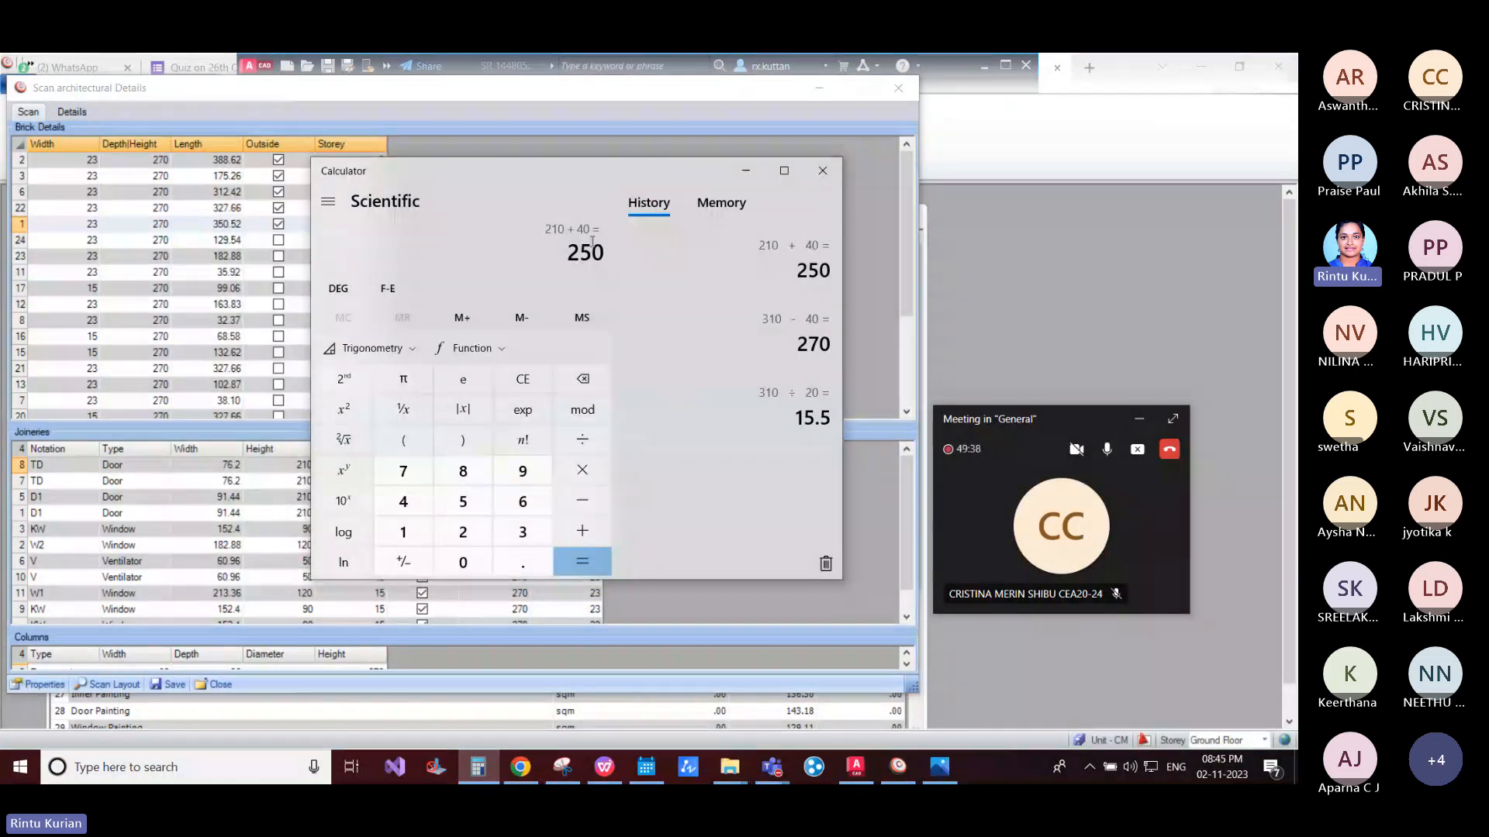
pyautogui.write('270-15')
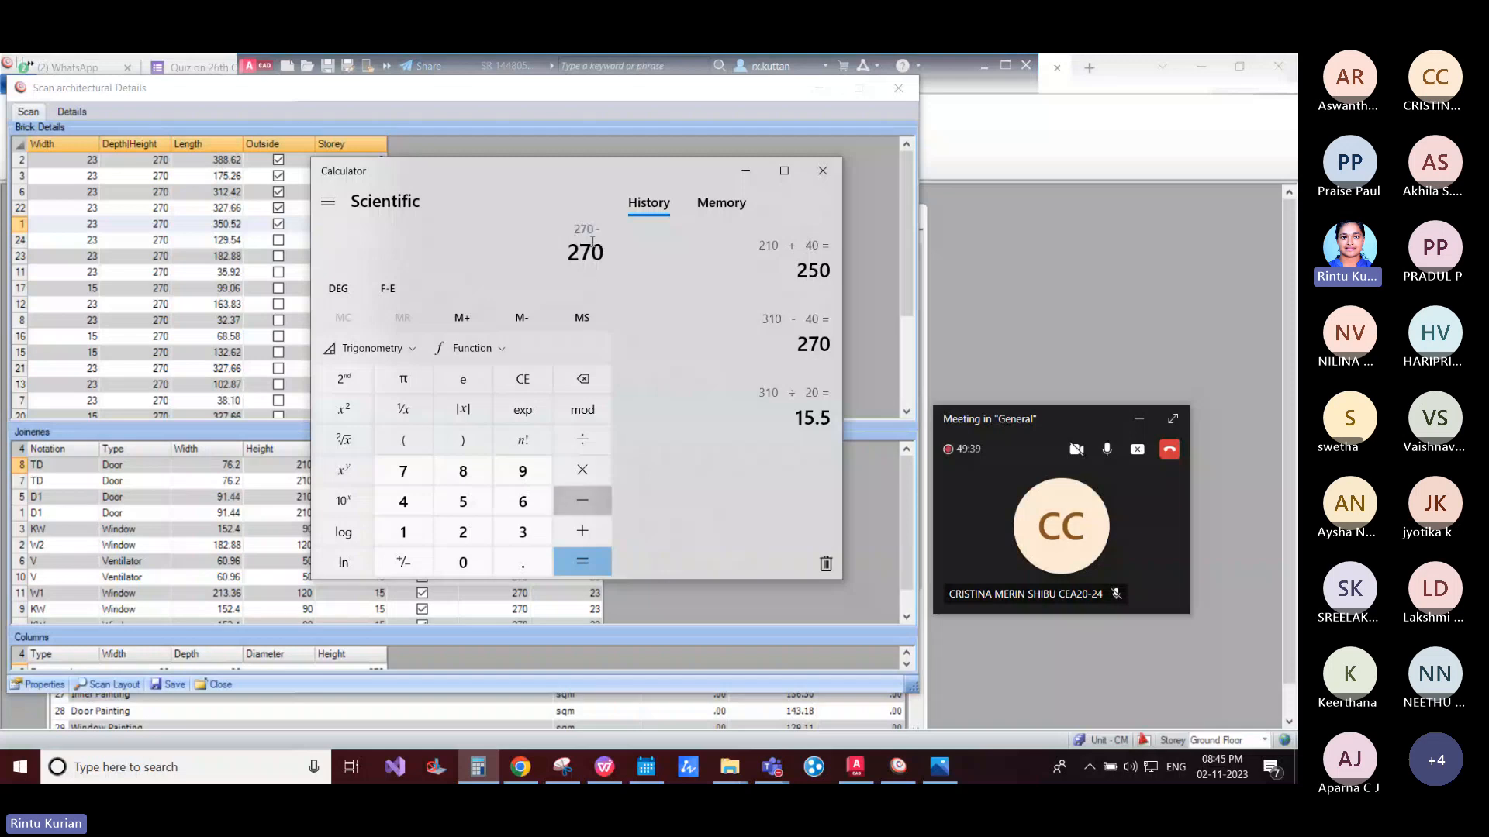
pyautogui.press('Return')
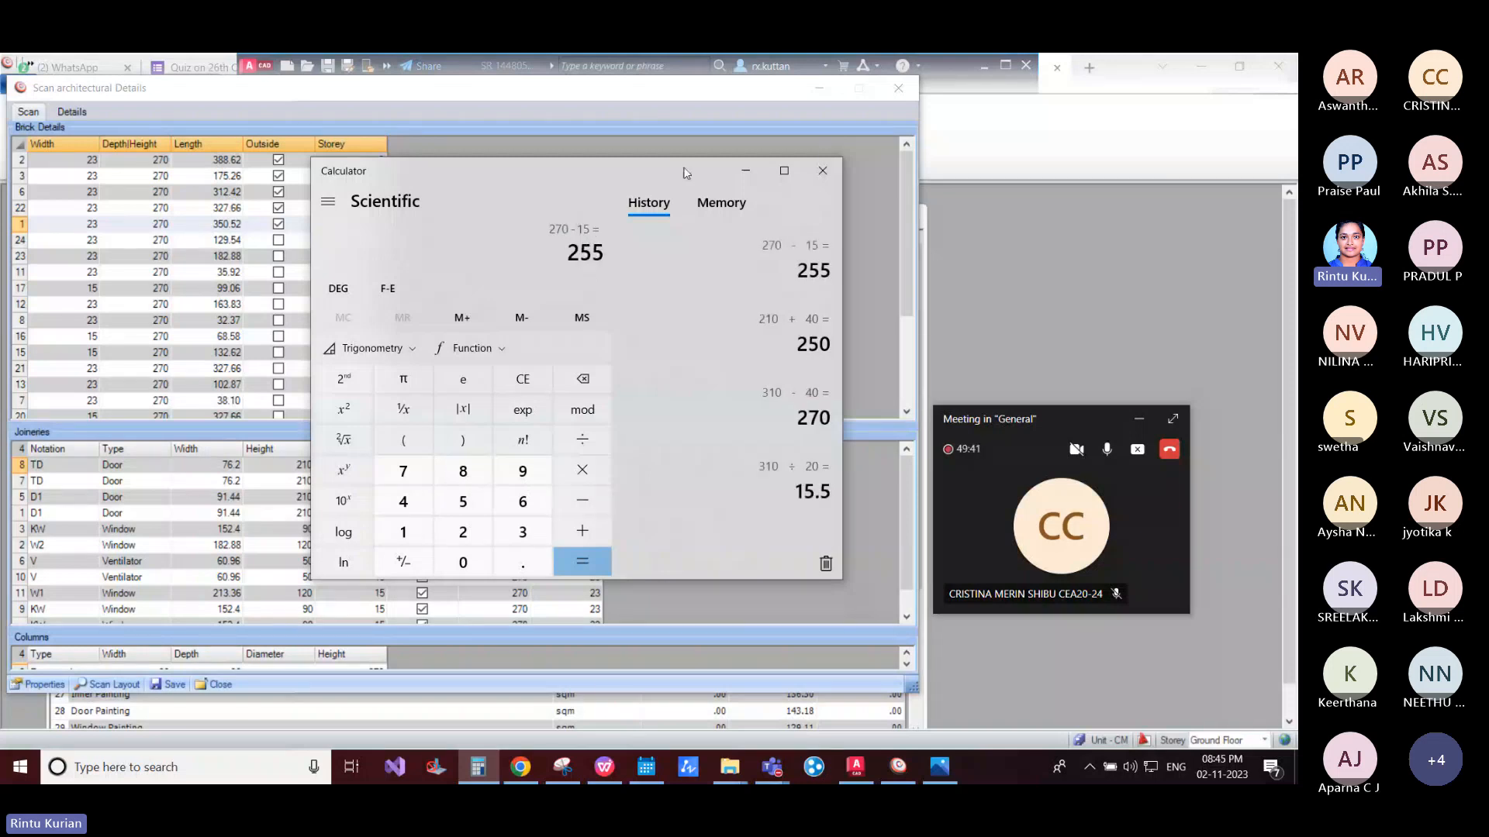
pyautogui.click(743, 170)
# Step: Set the brick height of every door, window and ventilator to 255 and check the filter values of that column
pyautogui.moveTo(919, 435); pyautogui.dragTo(1076, 434)
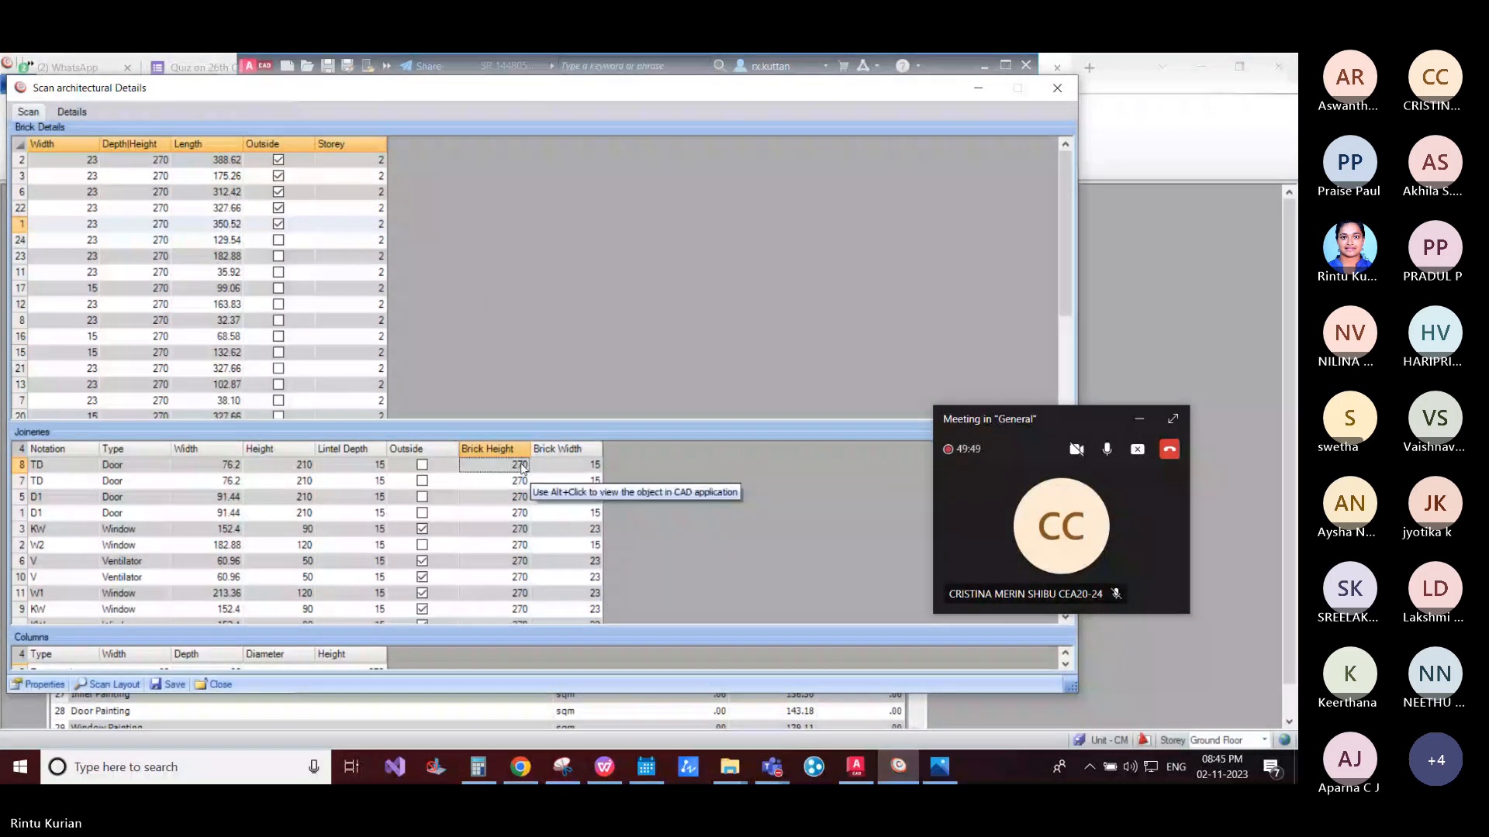
pyautogui.write('255')
pyautogui.press('Return')
pyautogui.write('255')
pyautogui.press('Return')
pyautogui.write('255')
pyautogui.press('Return')
pyautogui.write('255')
pyautogui.press('Return')
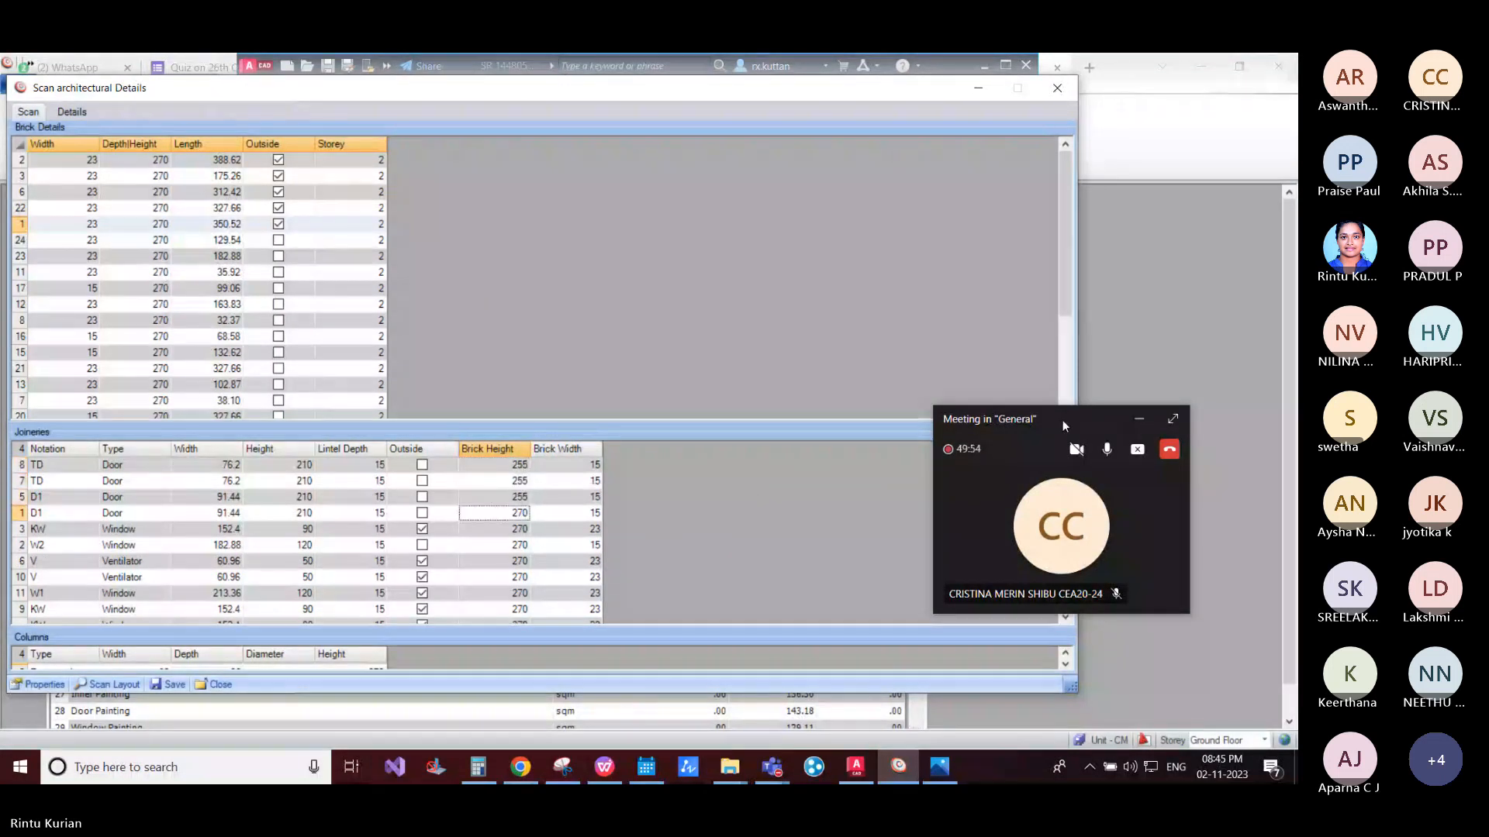
pyautogui.write('255')
pyautogui.press('Return')
pyautogui.write('255')
pyautogui.press('Return')
pyautogui.write('255')
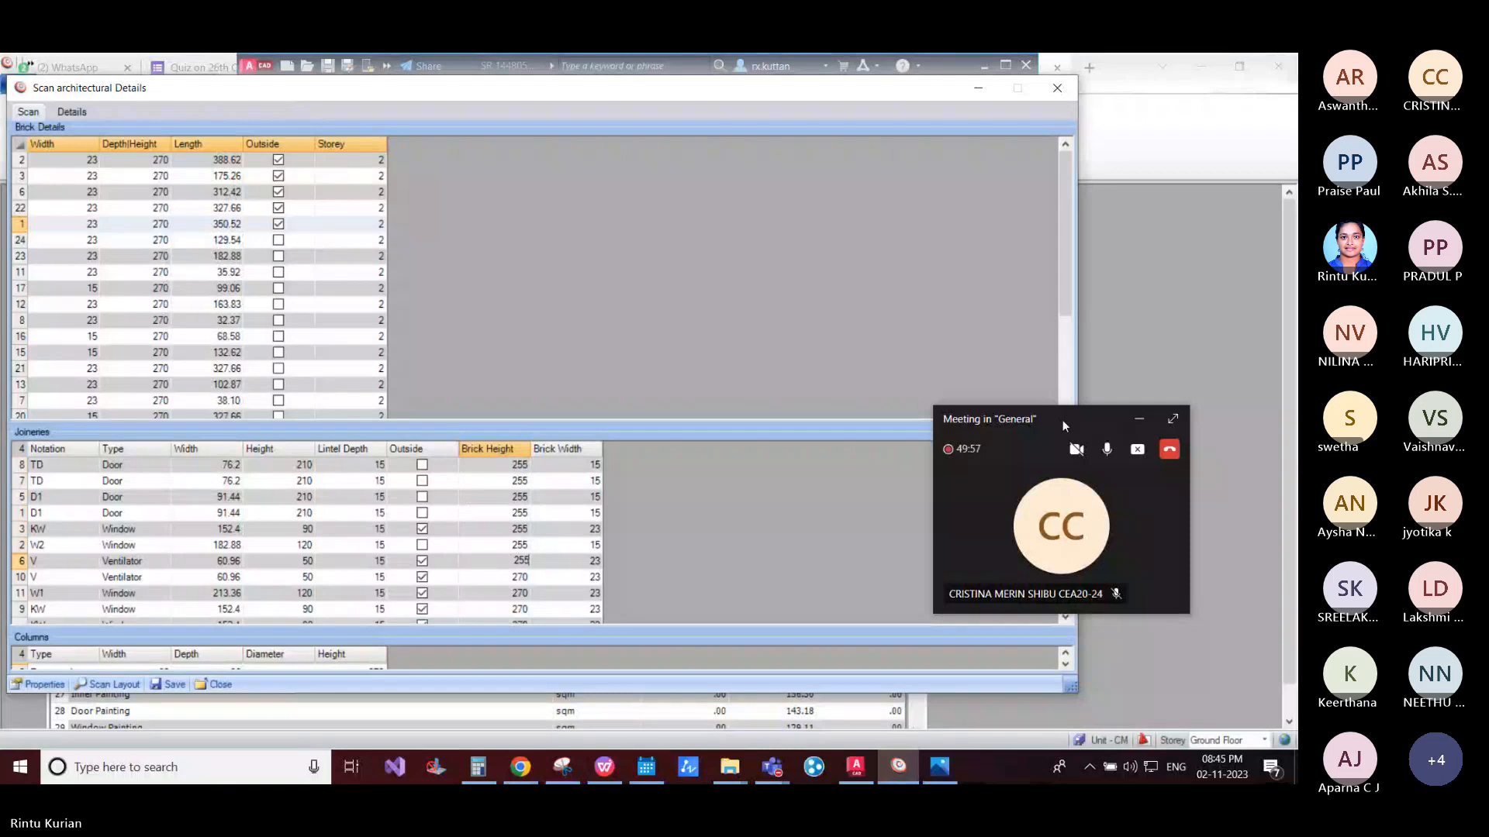
pyautogui.press('Return')
pyautogui.write('255')
pyautogui.press('Return')
pyautogui.write('255')
pyautogui.press('Return')
pyautogui.write('255')
pyautogui.press('Return')
pyautogui.write('255')
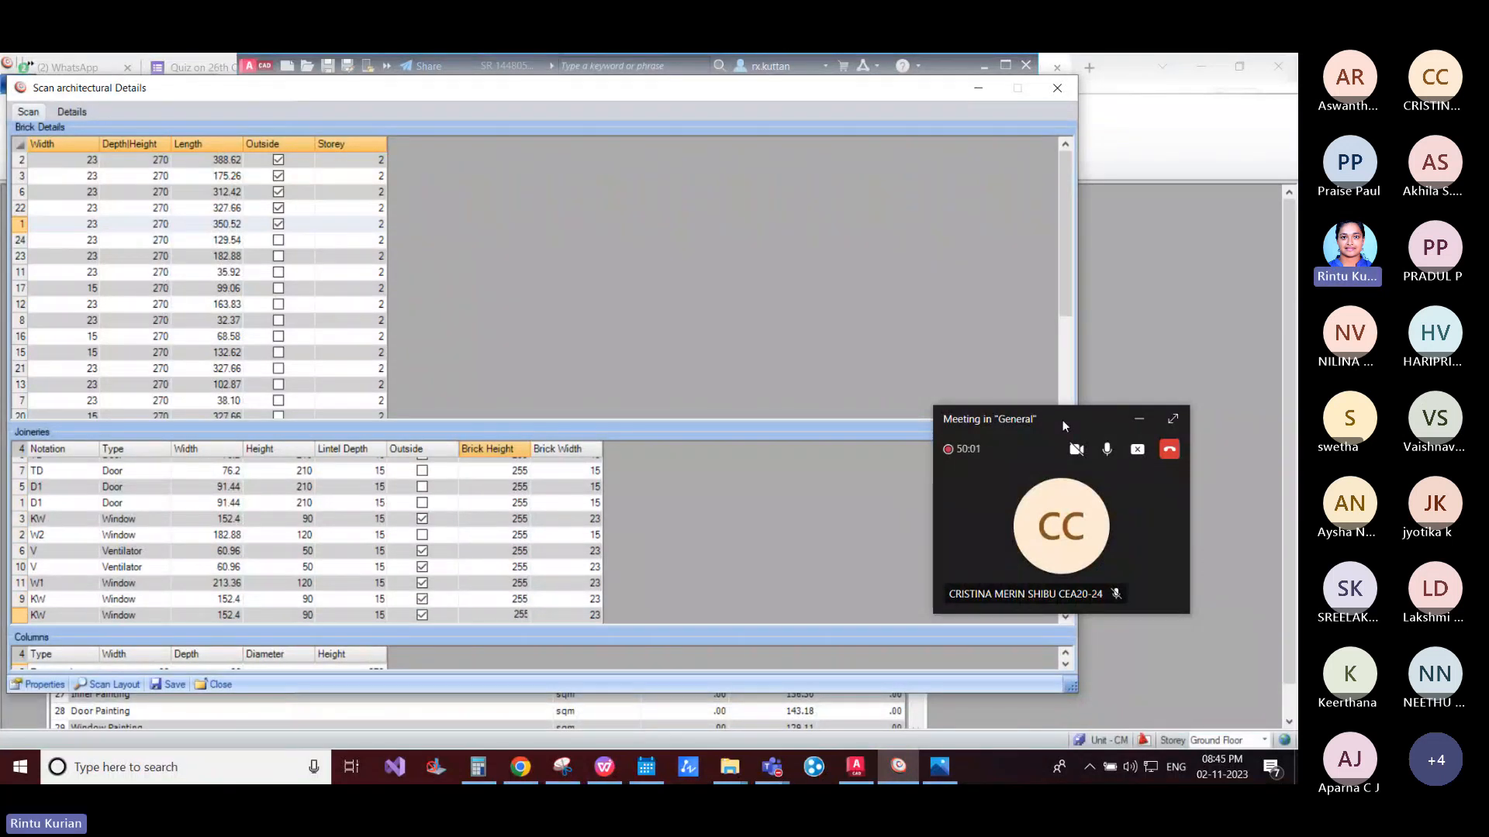
pyautogui.press('Return')
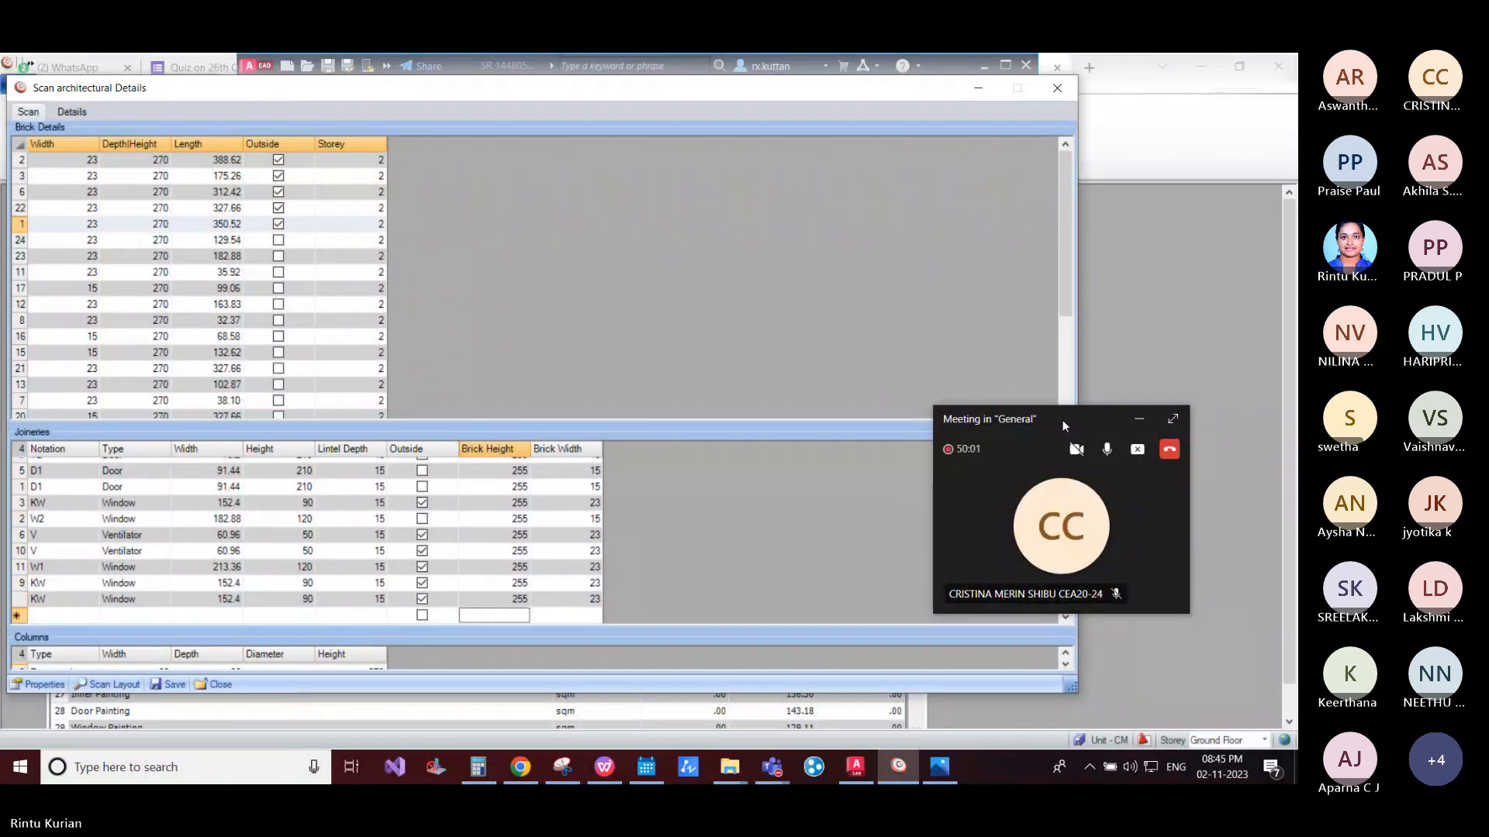
pyautogui.click(525, 450)
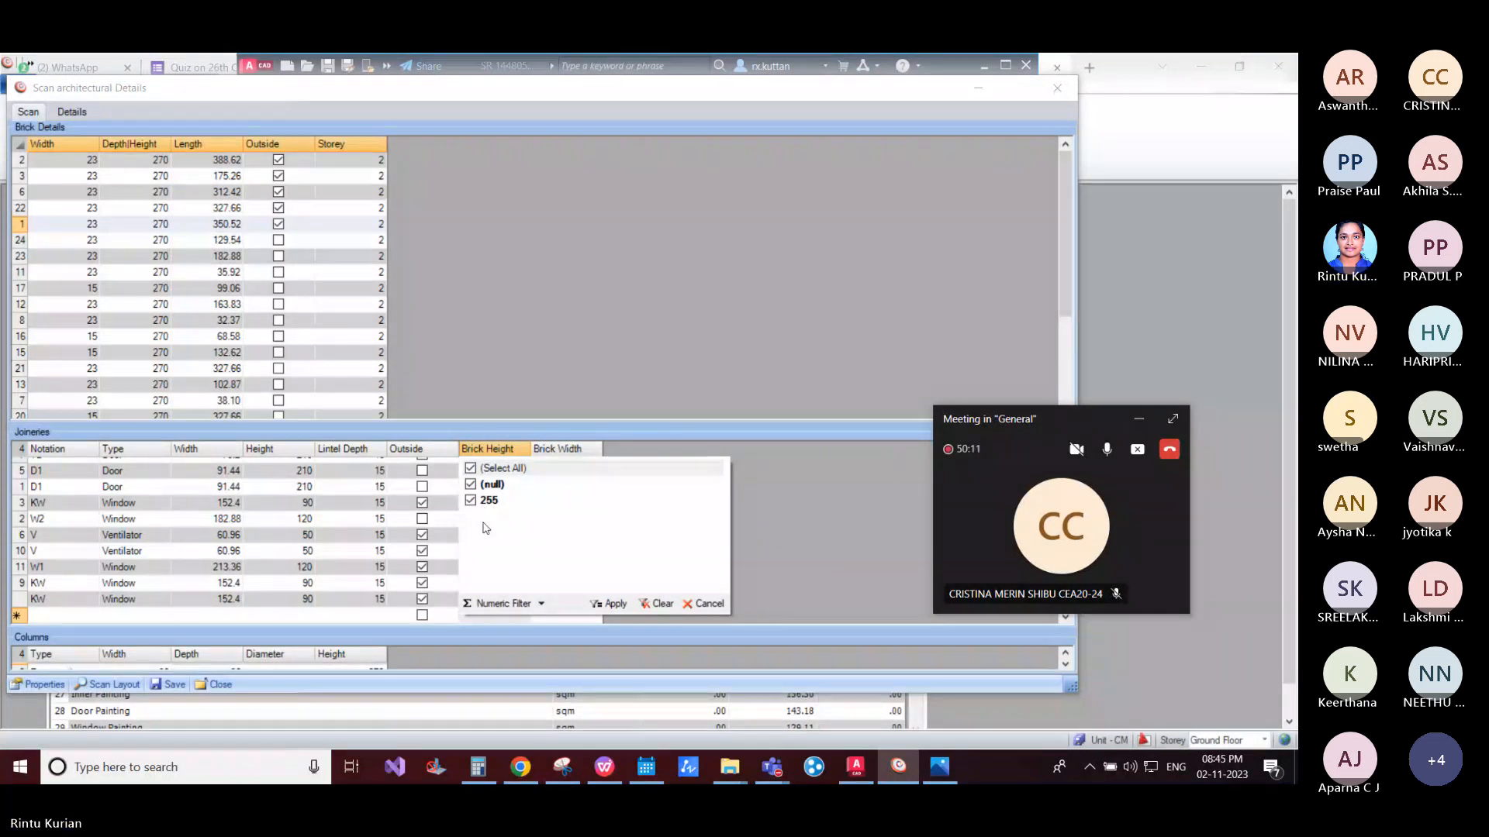
pyautogui.click(704, 604)
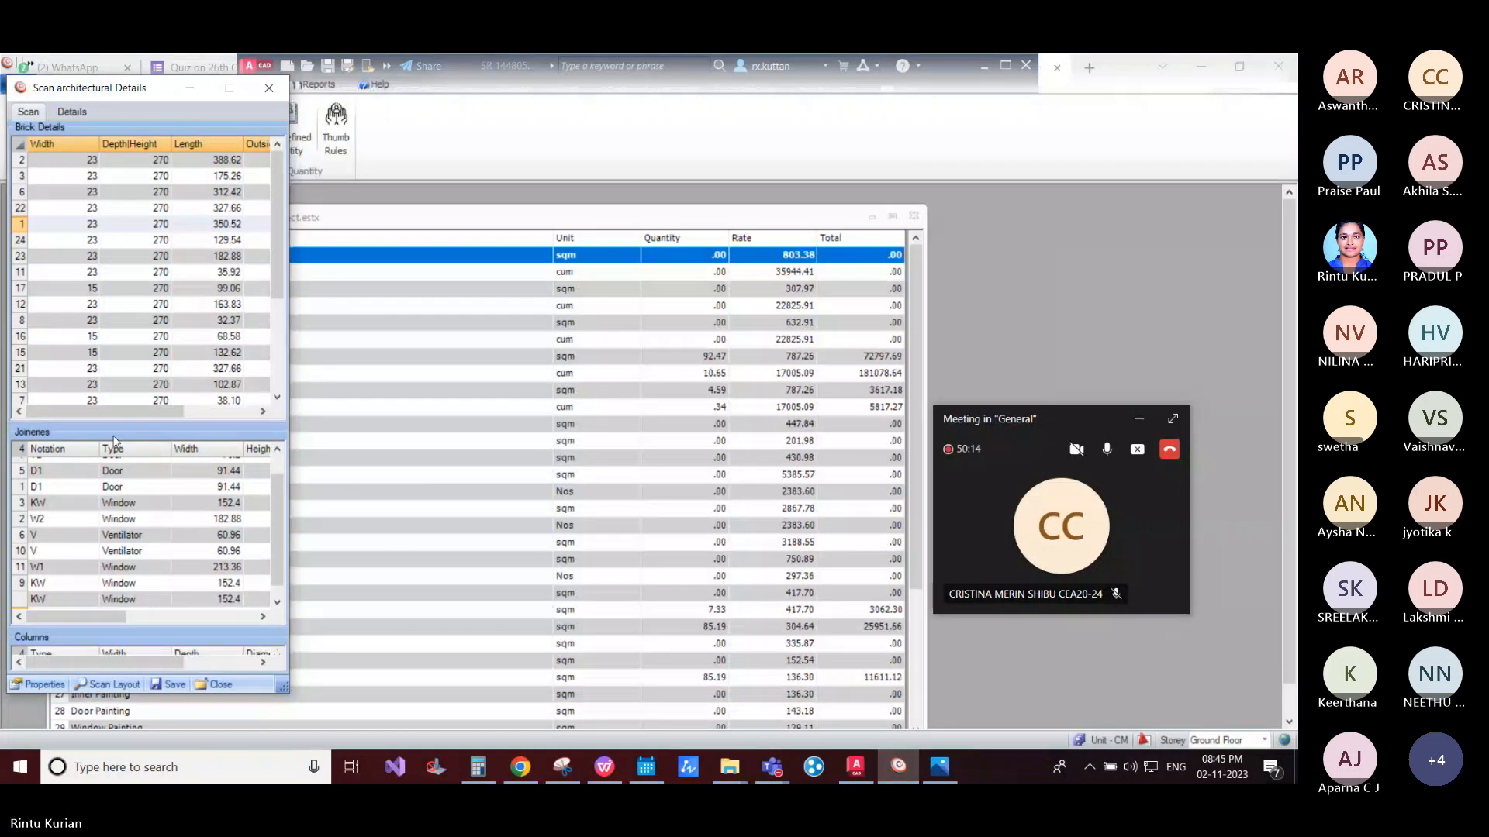
# Step: Save the updated architectural scan details and close the scan window
pyautogui.click(165, 686)
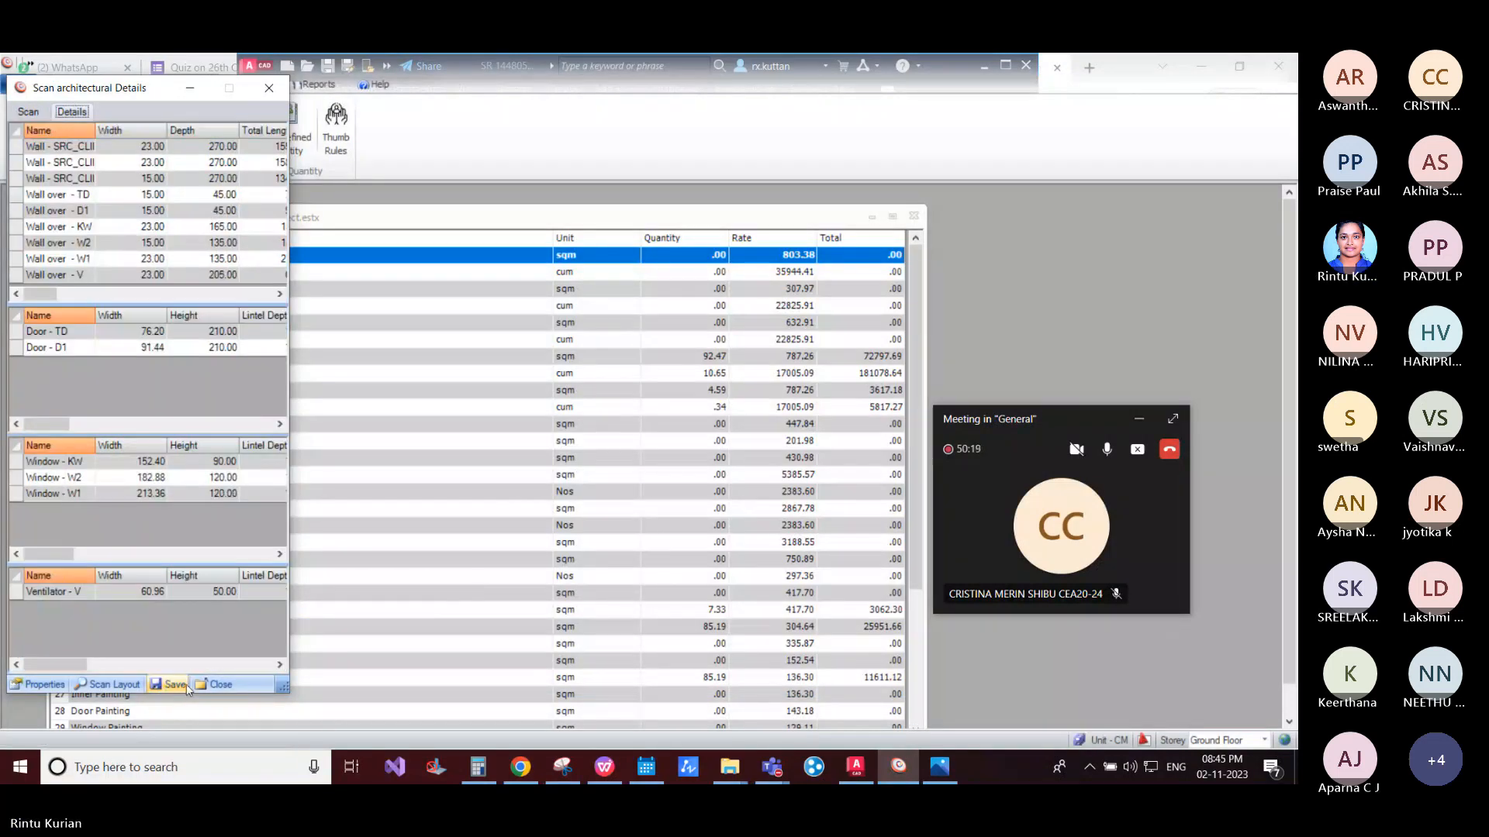
pyautogui.click(227, 686)
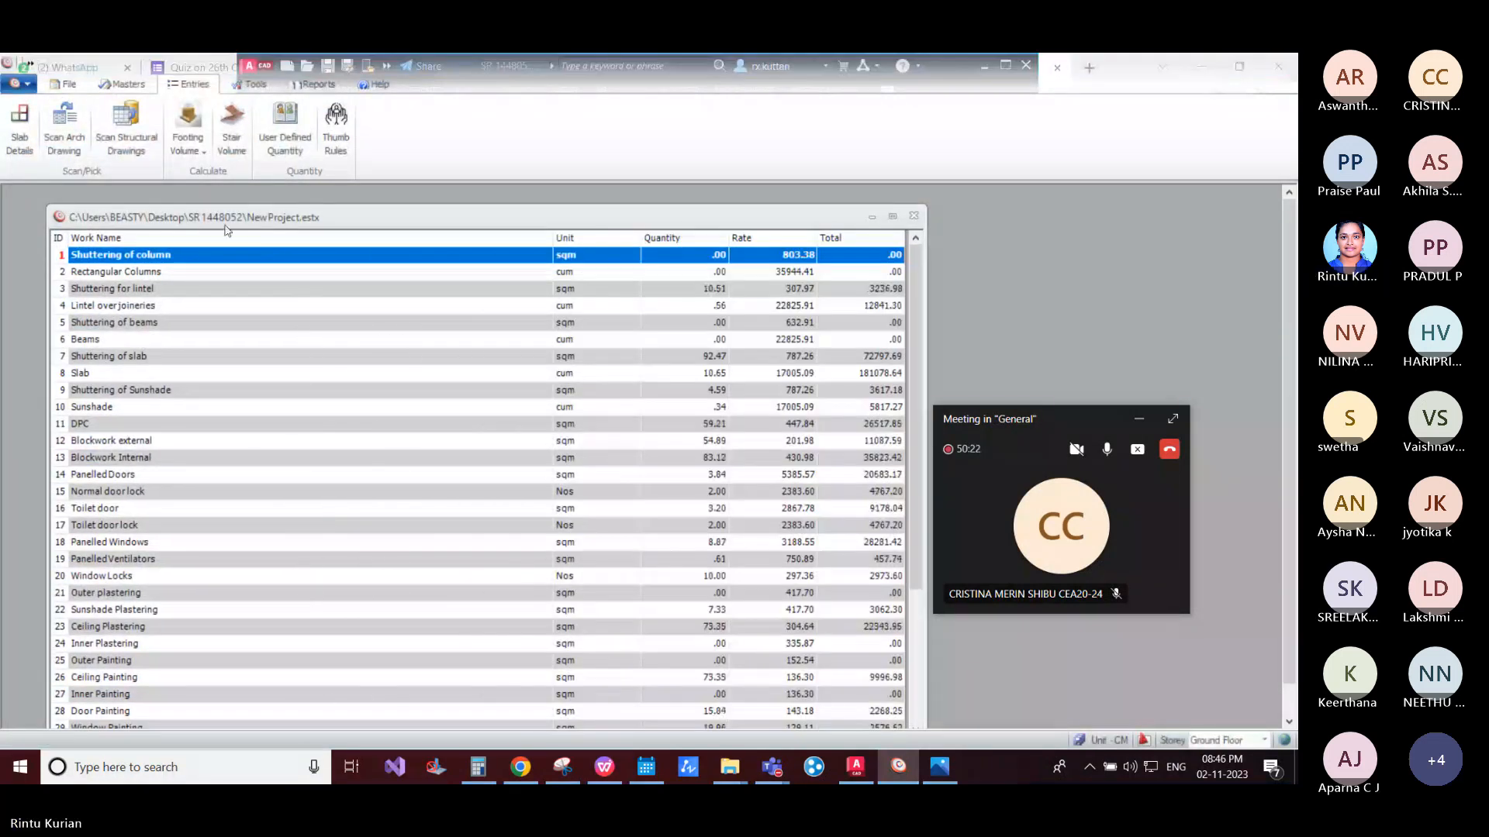
# Step: Open the structural drawing scan and set the default beam size's width to 23 in its properties
pyautogui.click(103, 142)
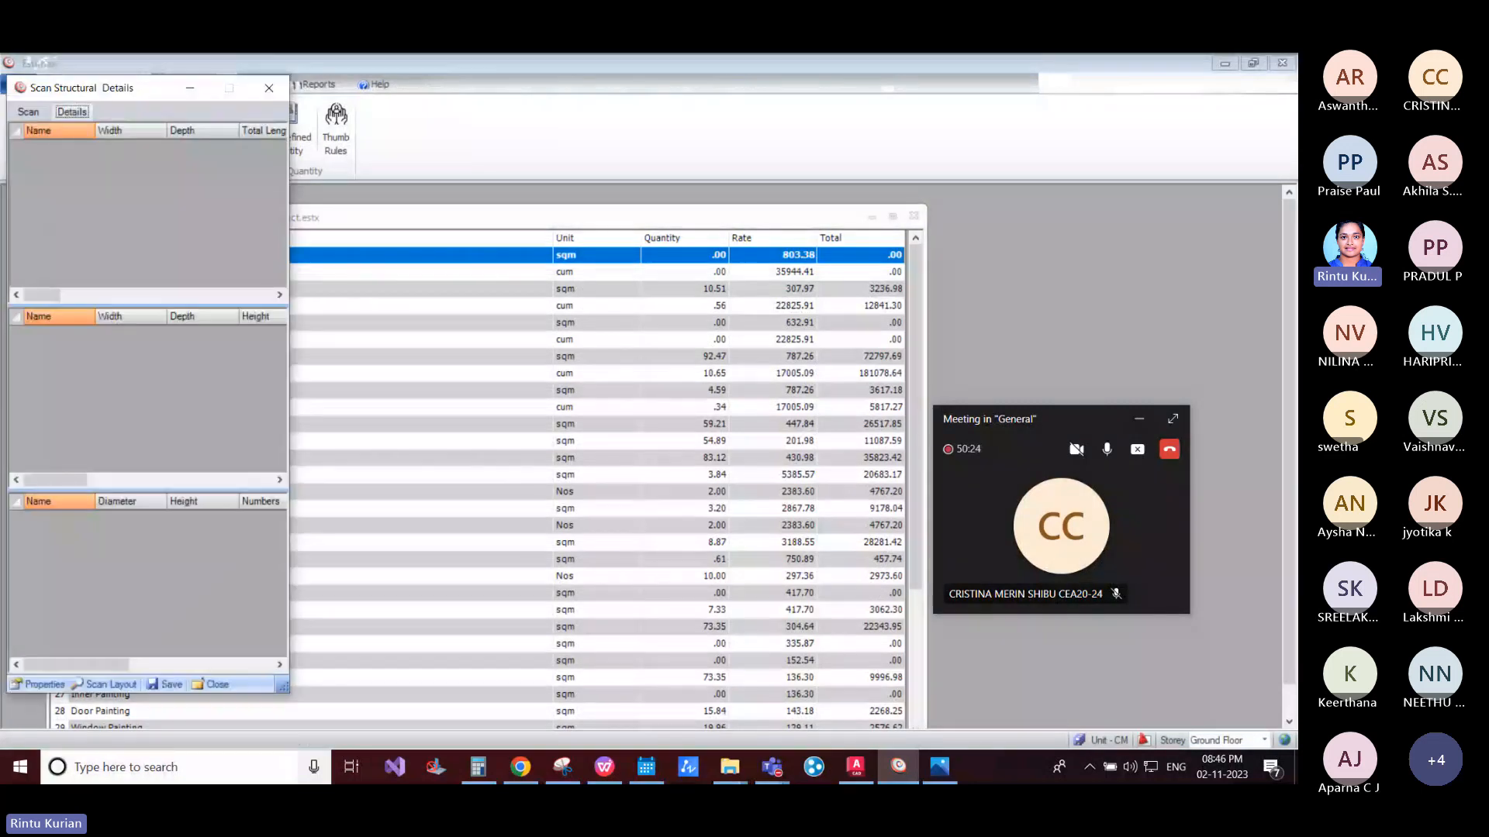
pyautogui.click(39, 684)
pyautogui.doubleClick(590, 264)
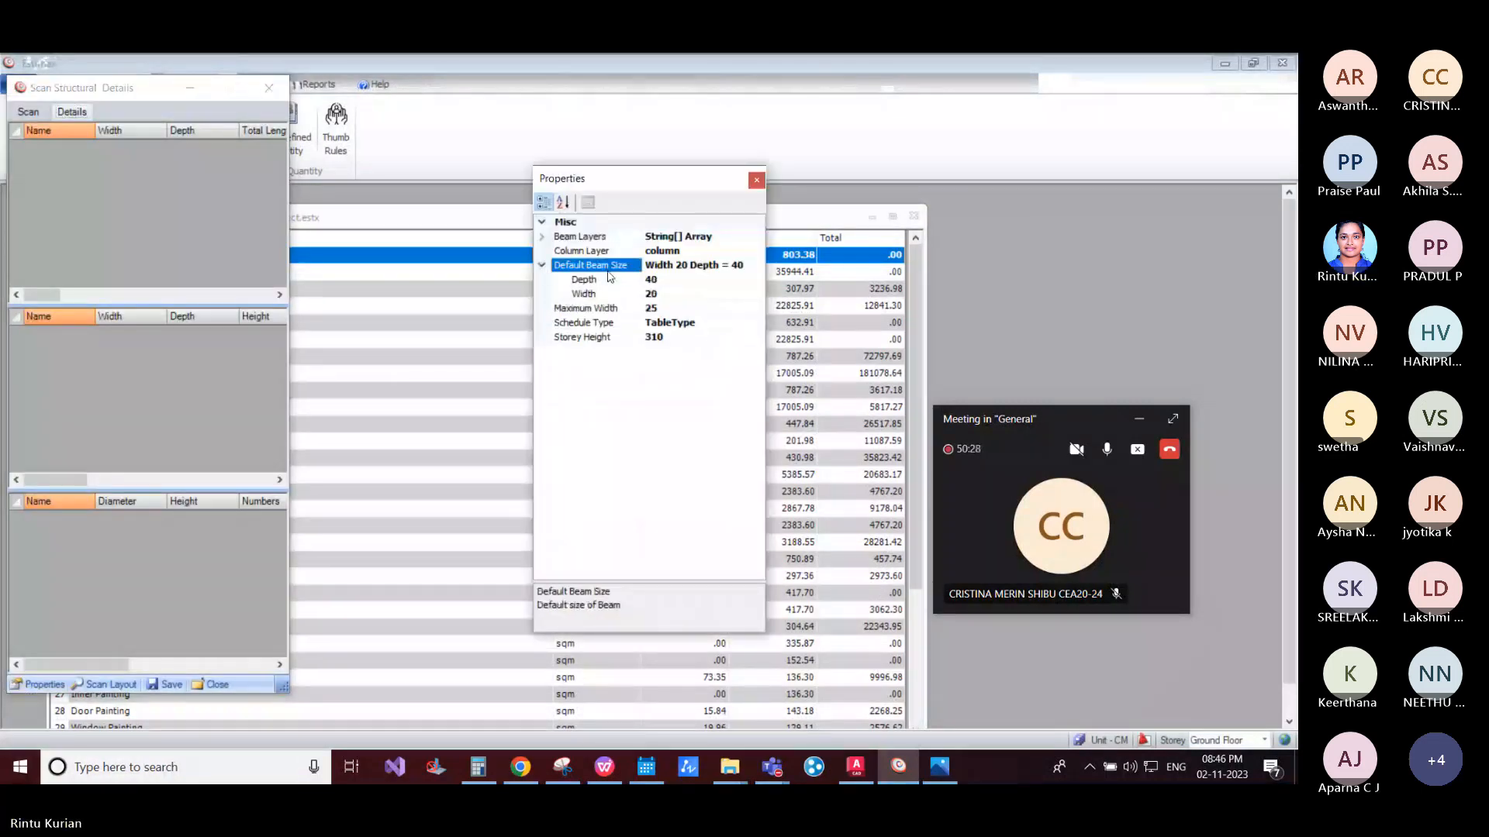
pyautogui.click(667, 294)
pyautogui.press('BackSpace')
pyautogui.write('3')
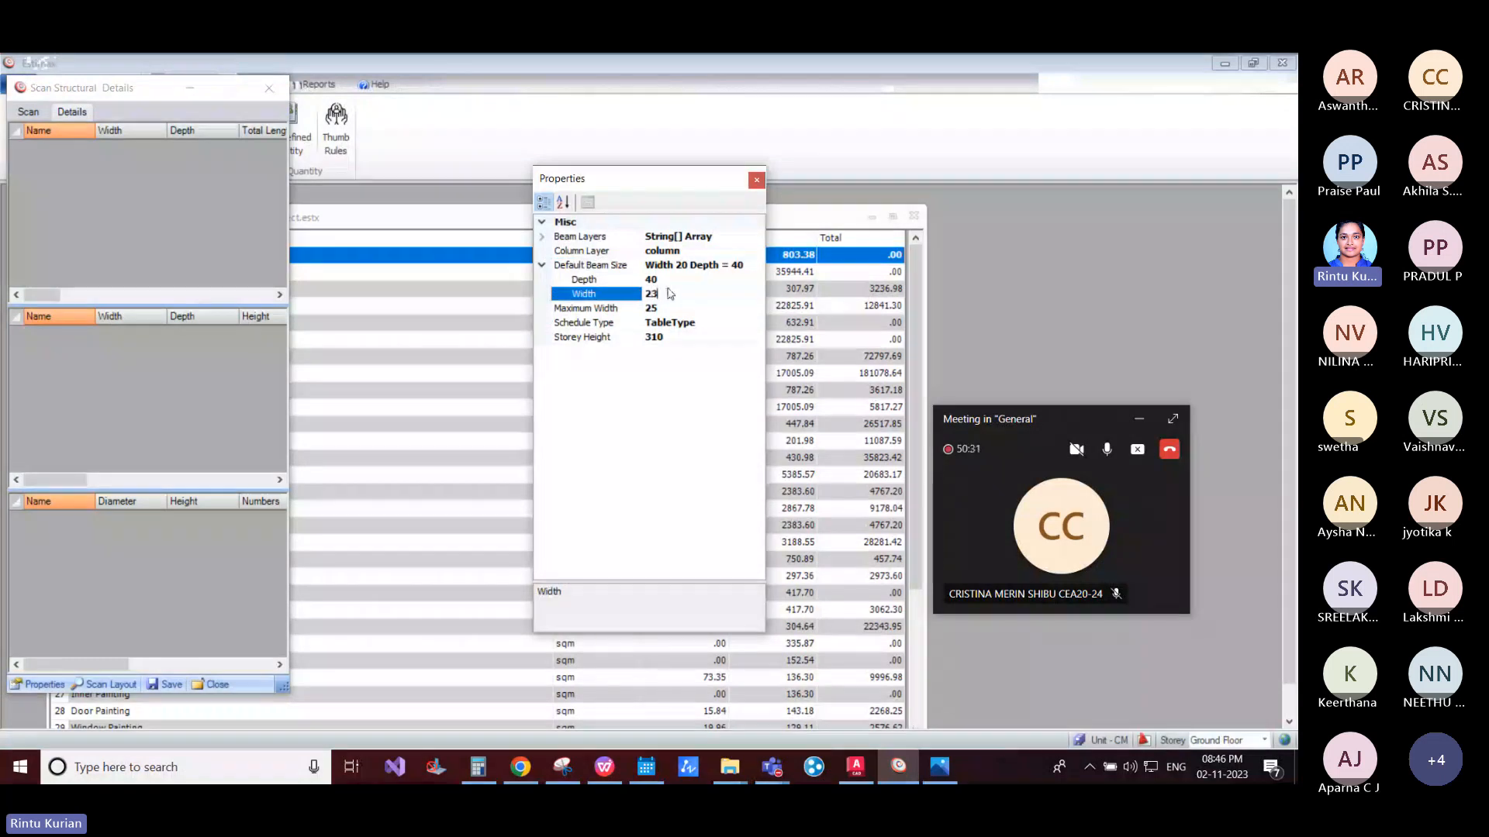
pyautogui.click(669, 280)
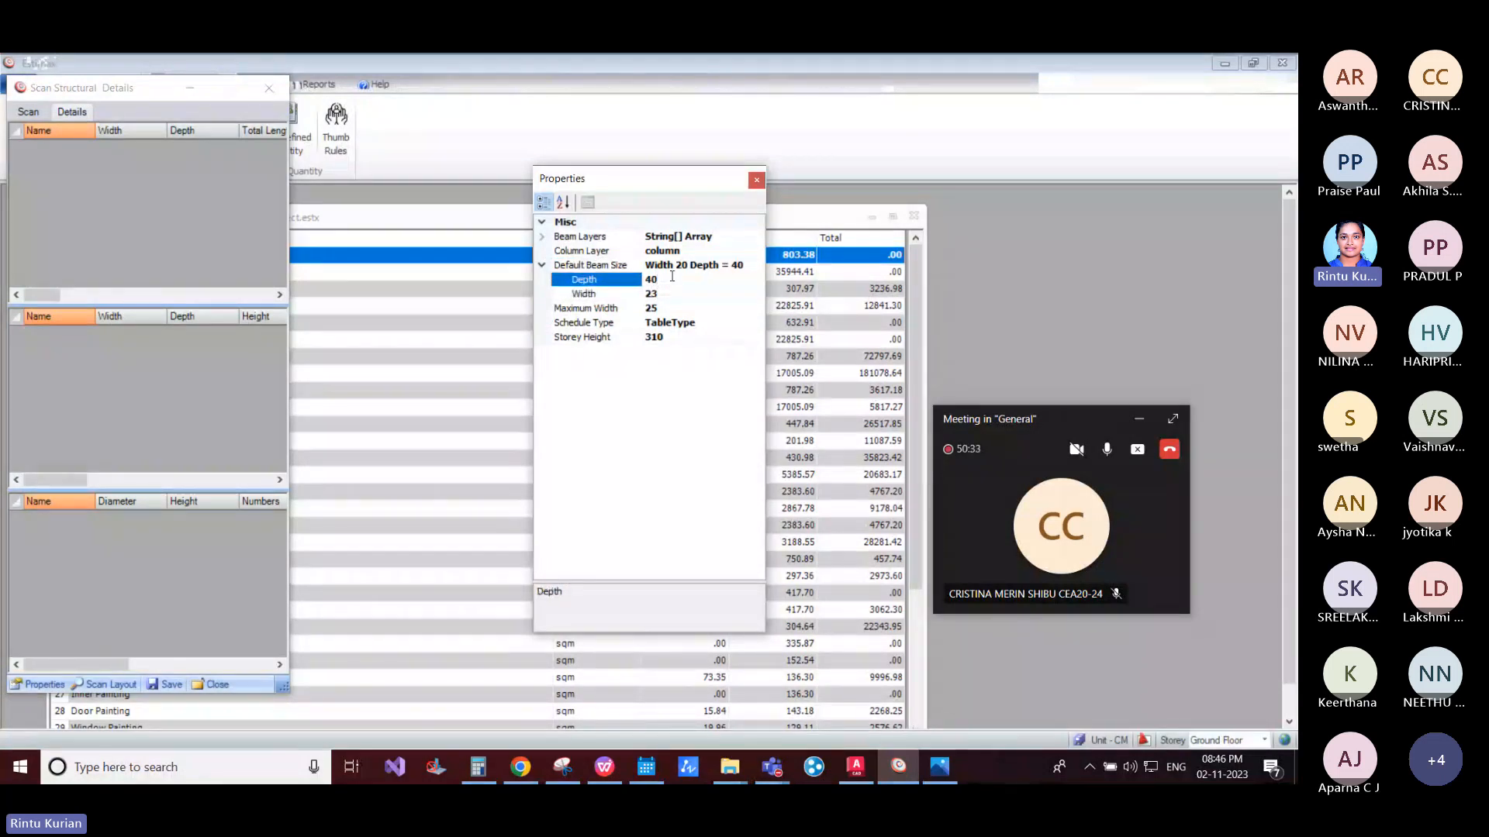
pyautogui.click(695, 266)
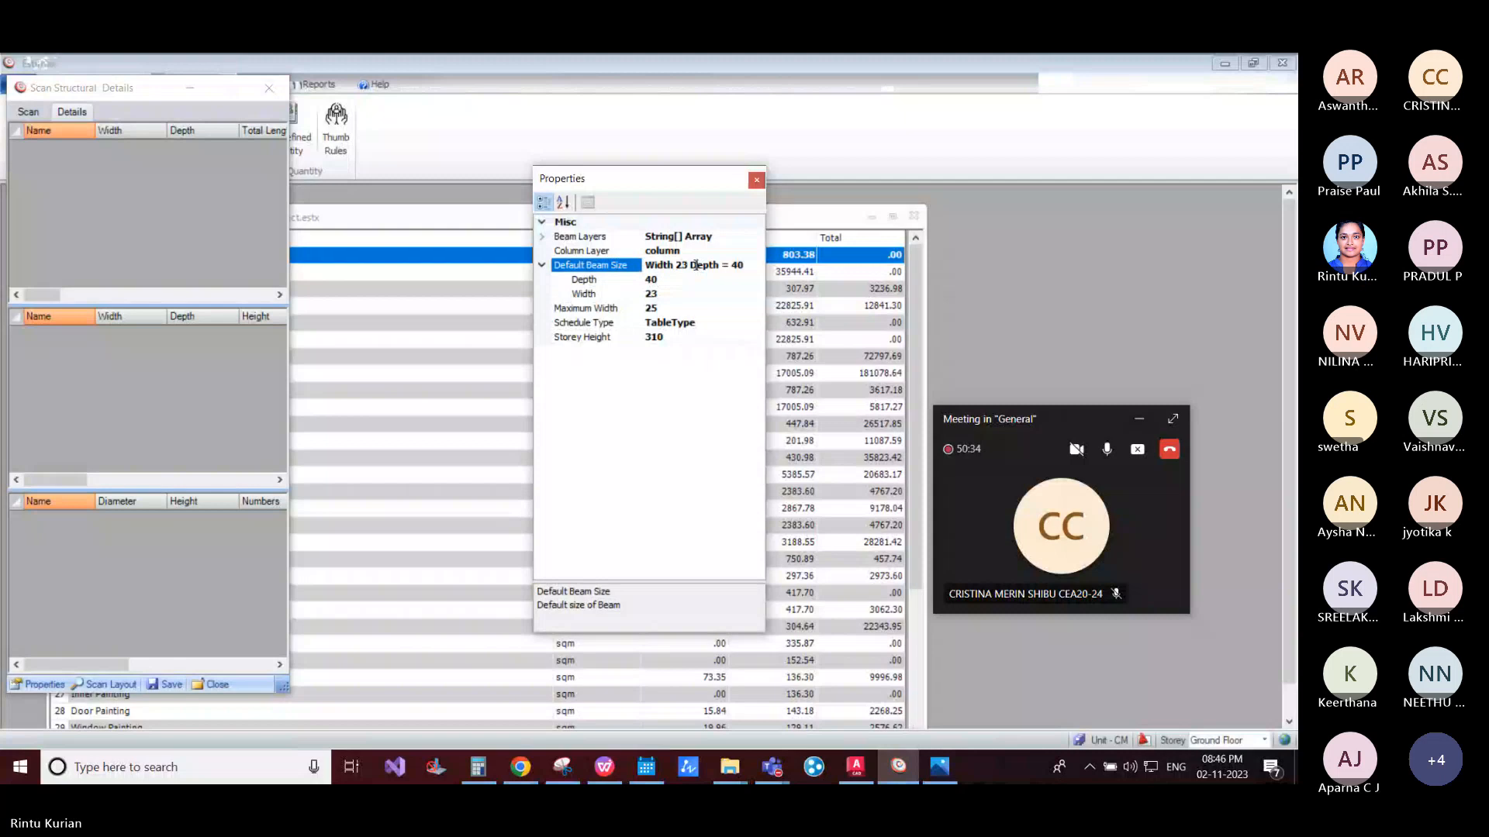
pyautogui.click(756, 183)
# Step: Scan the layout of the first floor beam and column detail from the AutoCAD drawing and acknowledge completion
pyautogui.click(105, 684)
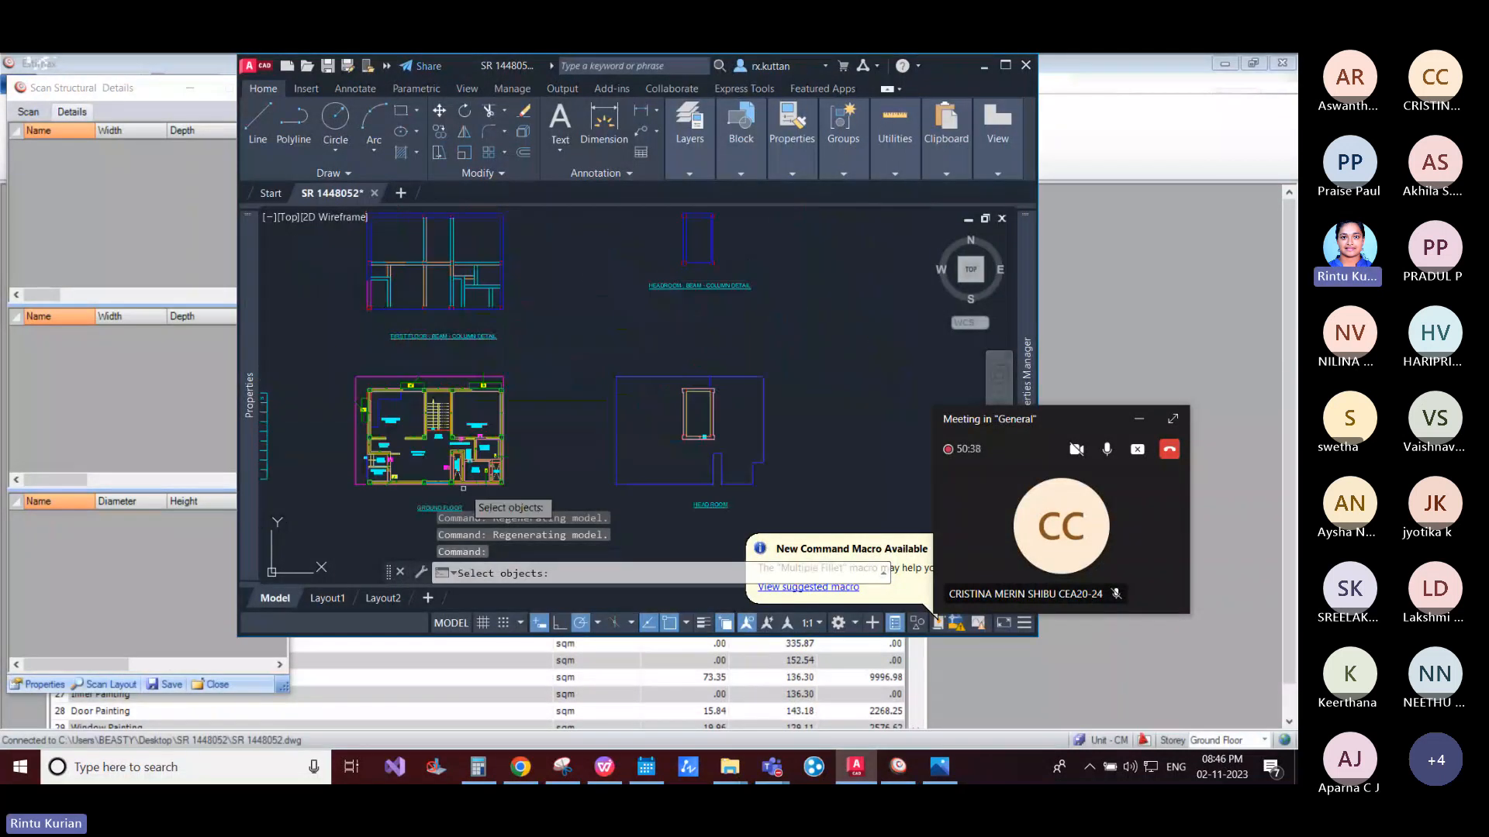
pyautogui.scroll(-5, 463, 488)
pyautogui.click(401, 368)
pyautogui.click(495, 425)
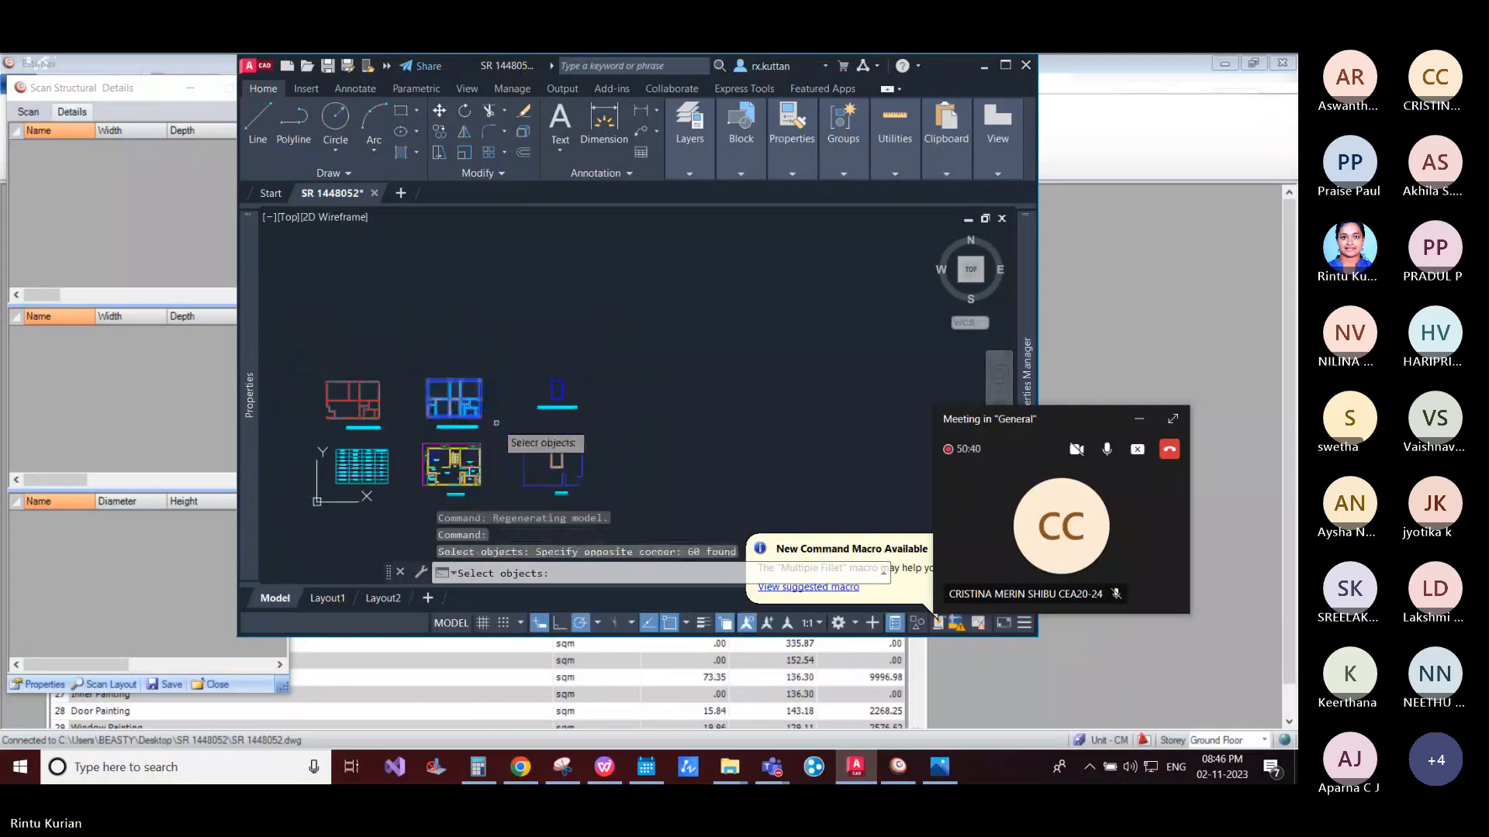
pyautogui.press('Return')
pyautogui.scroll(5, 413, 410)
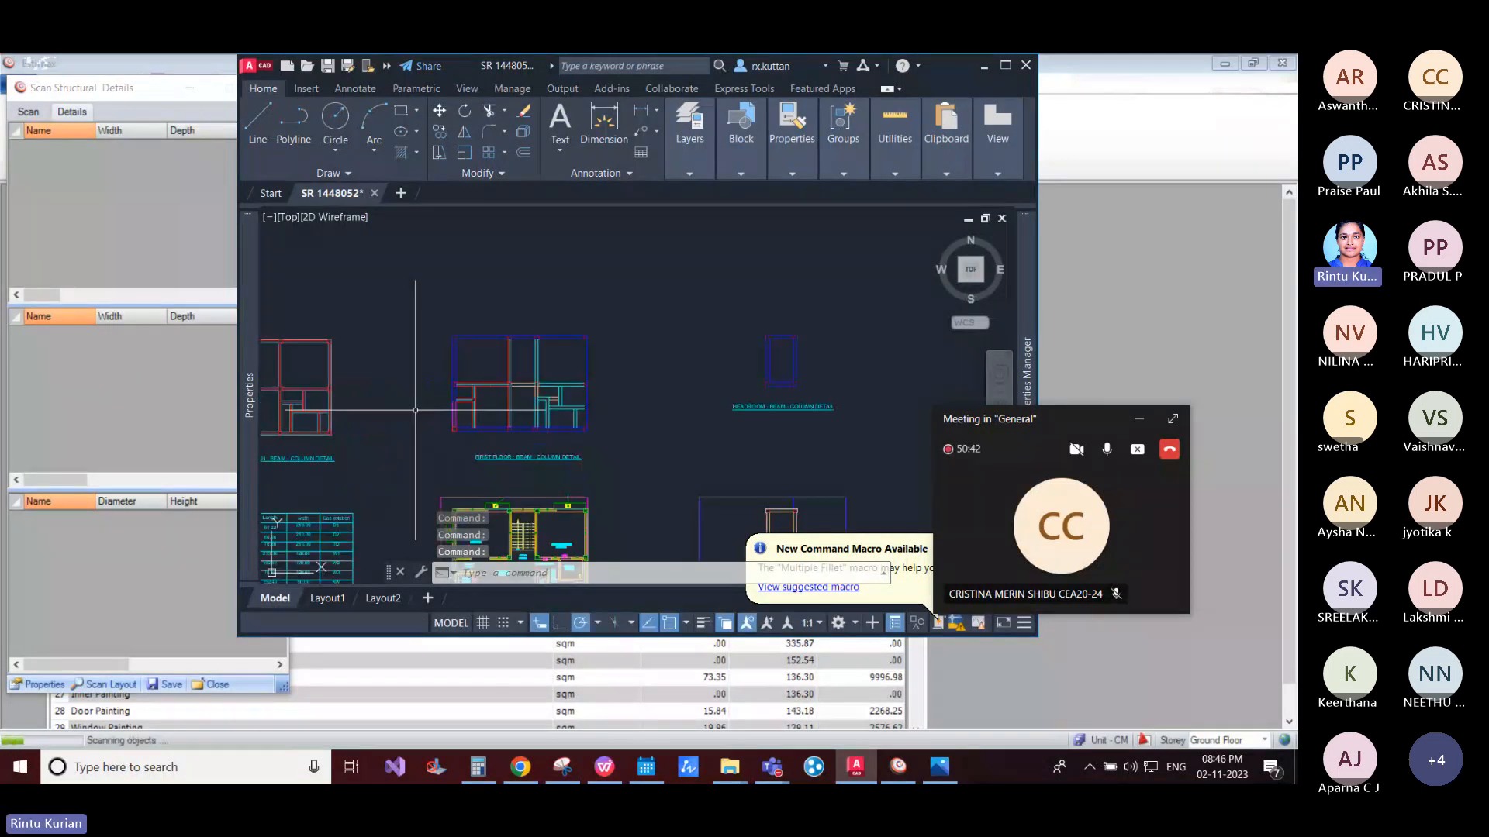
pyautogui.scroll(2, 416, 410)
pyautogui.click(178, 414)
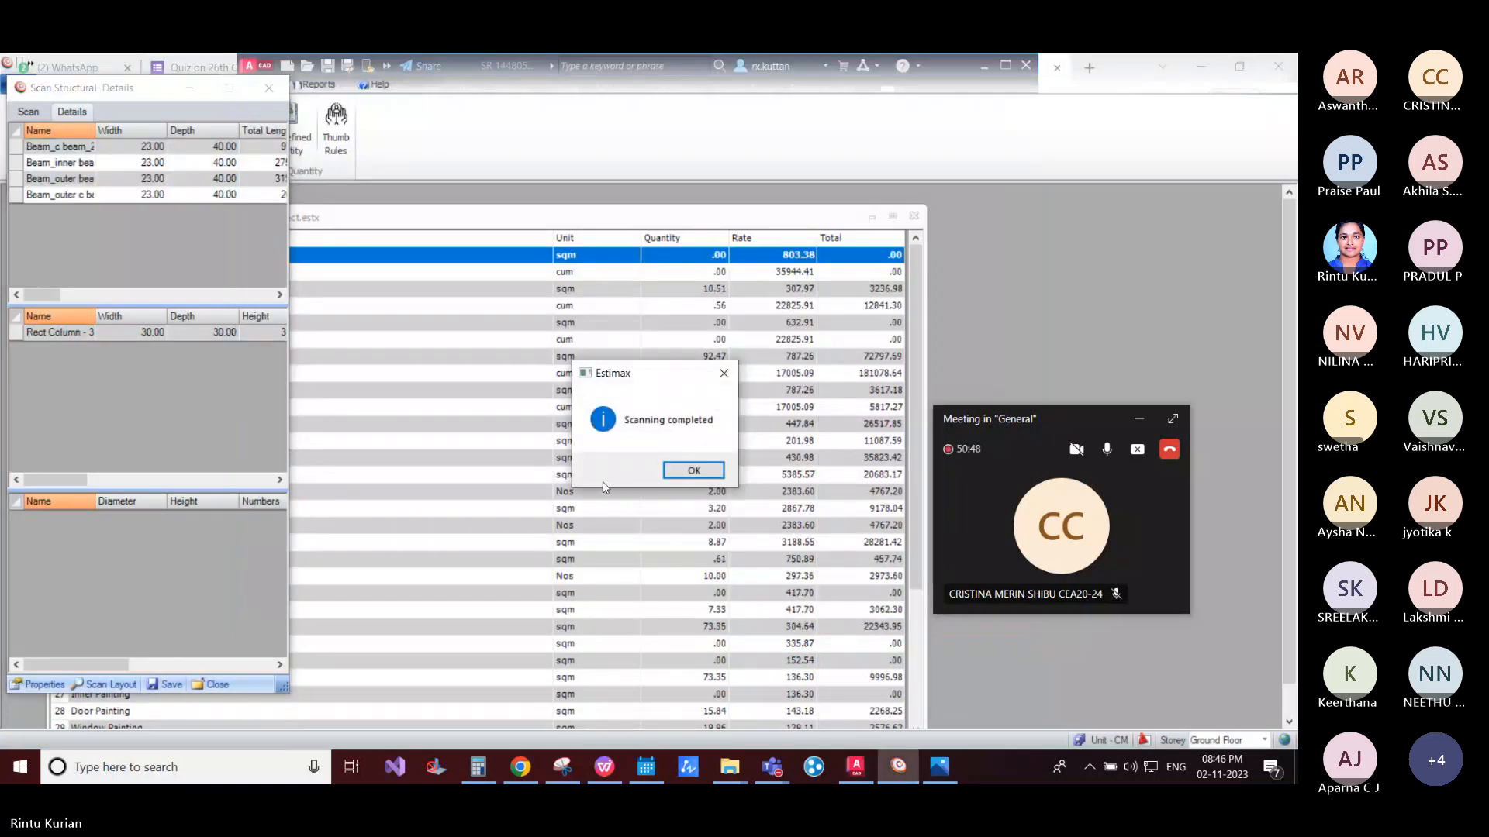
pyautogui.click(694, 471)
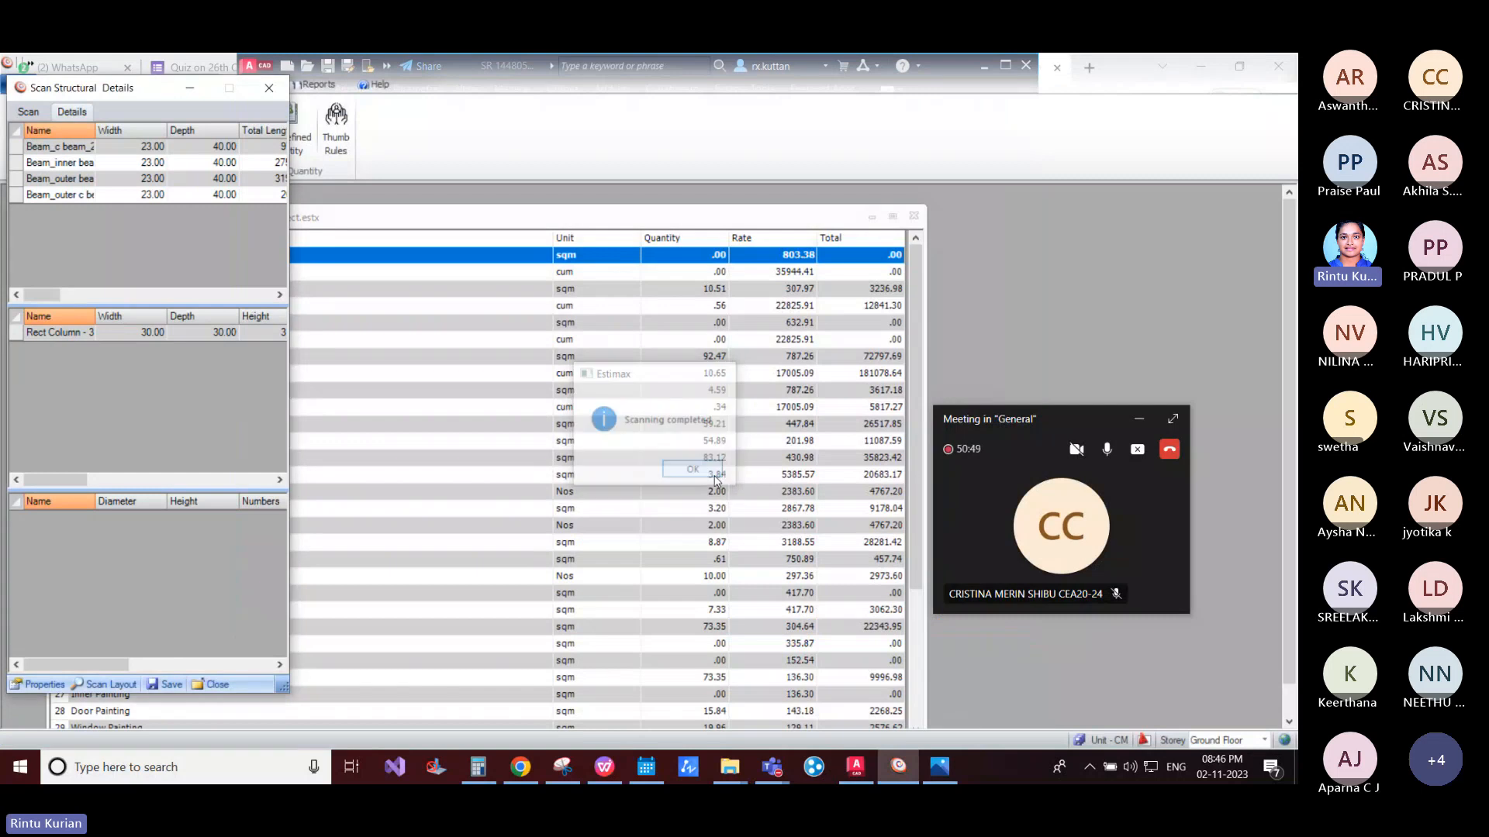
# Step: Inspect the beam-column junctions in AutoCAD, and trim the scanned beam lines inside the columns
pyautogui.click(856, 767)
pyautogui.scroll(5, 615, 465)
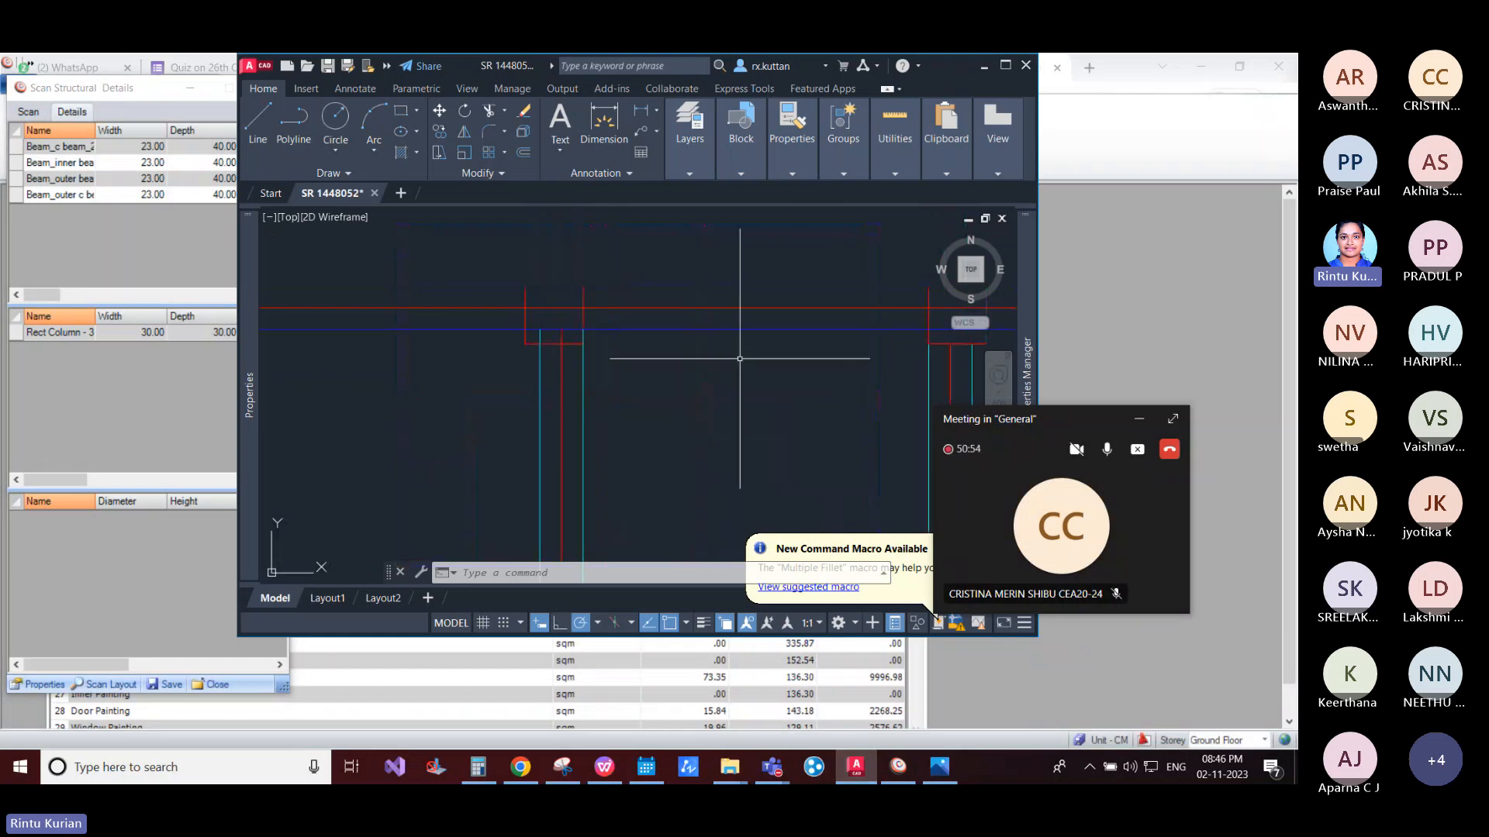
pyautogui.scroll(-2, 608, 366)
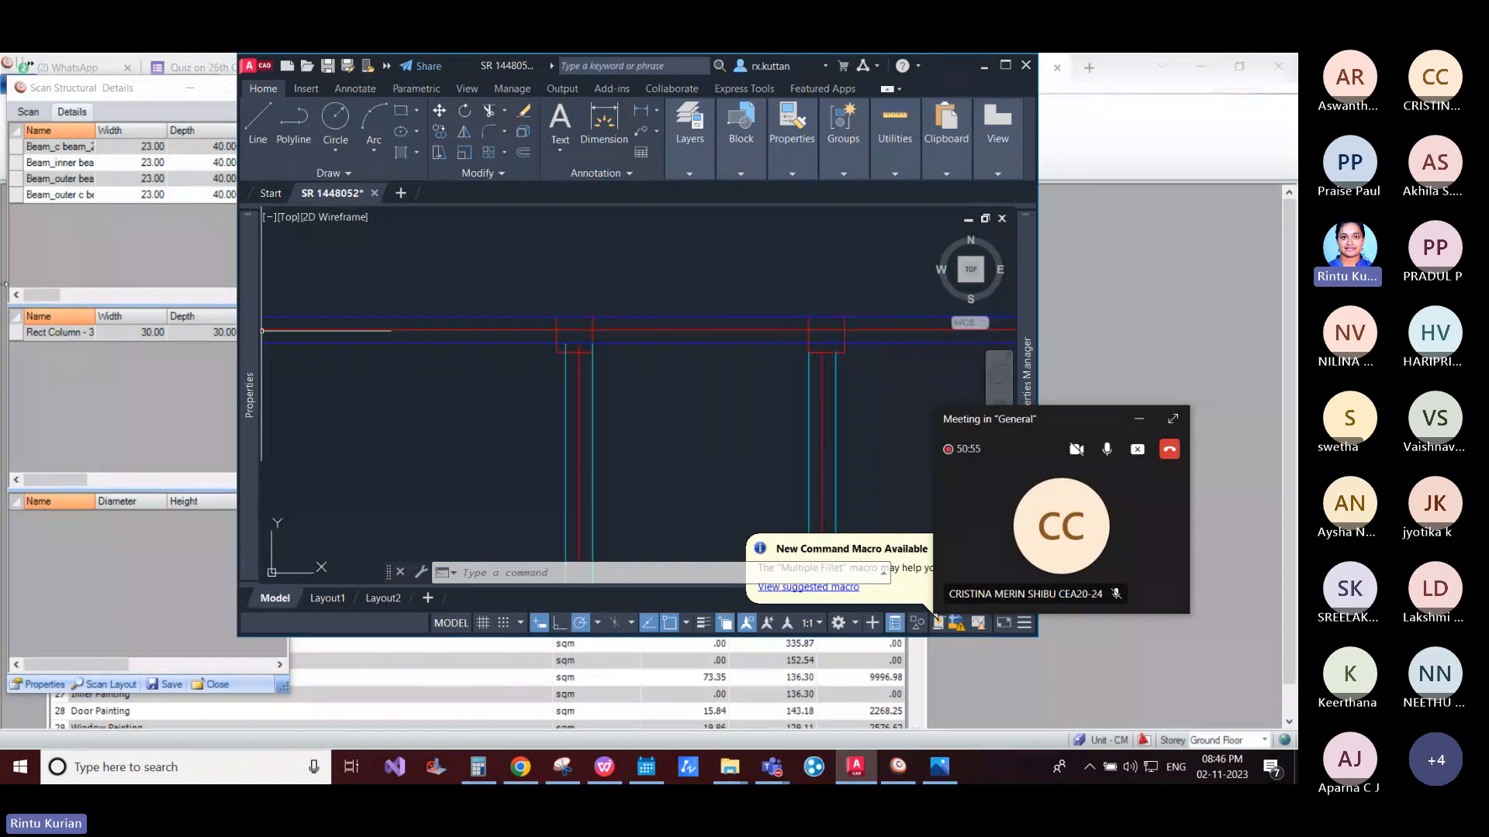
pyautogui.click(90, 235)
pyautogui.rightClick(90, 234)
pyautogui.click(130, 267)
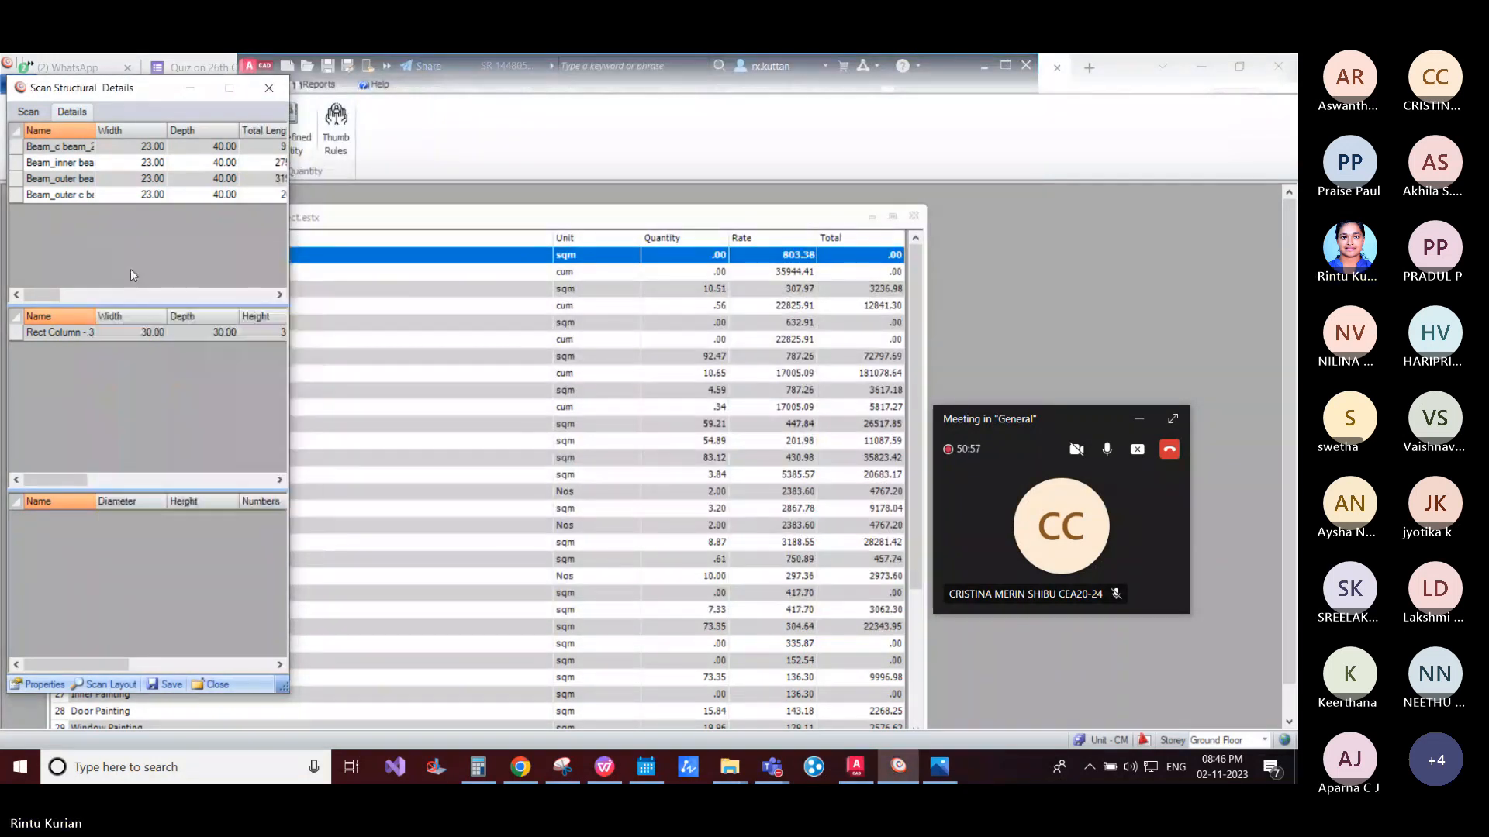
pyautogui.rightClick(129, 252)
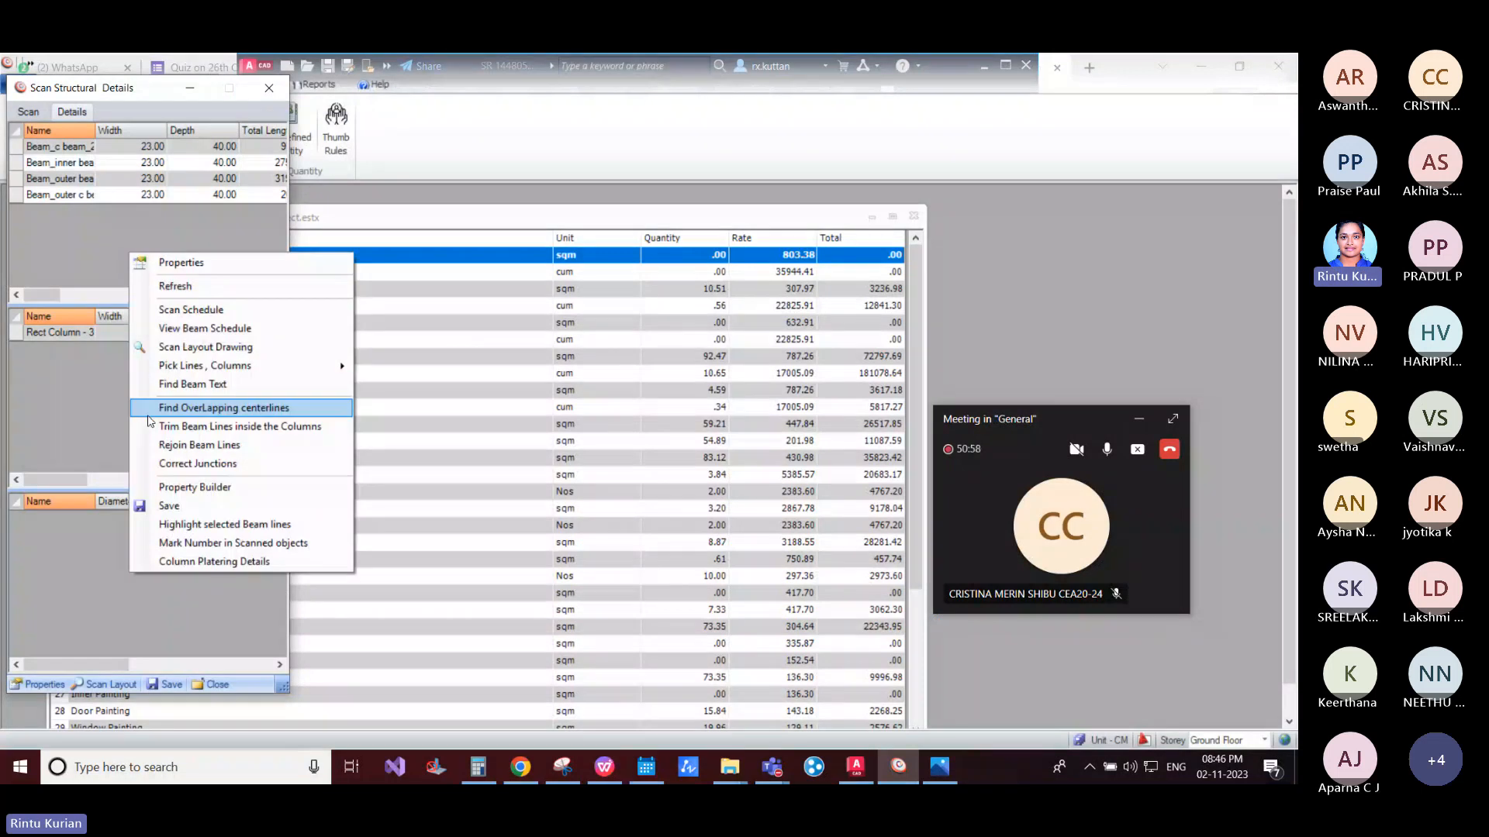
pyautogui.click(147, 426)
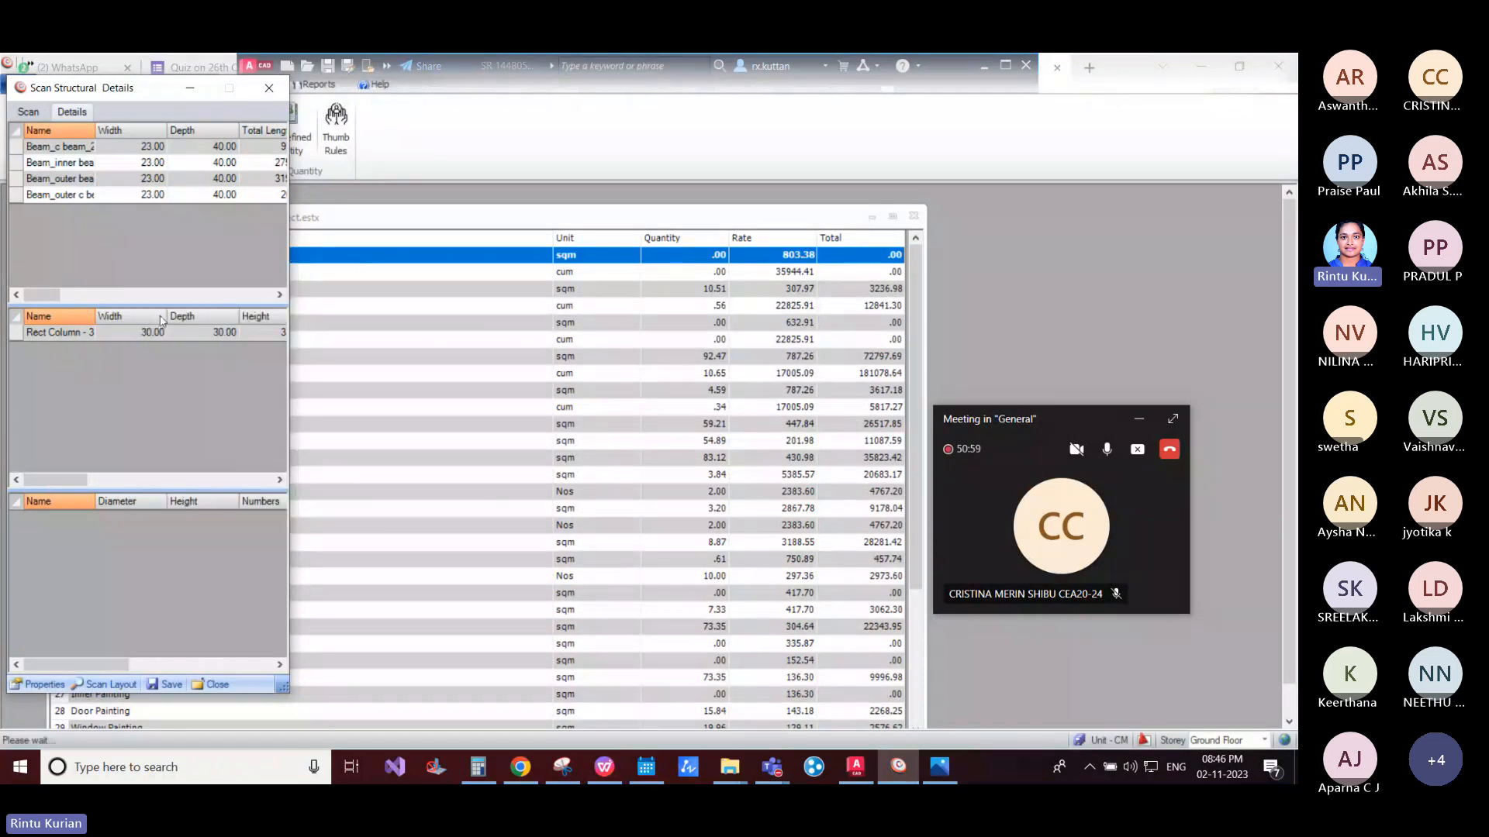
# Step: Rejoin the scanned beam lines and correct their junctions
pyautogui.rightClick(104, 252)
pyautogui.click(177, 439)
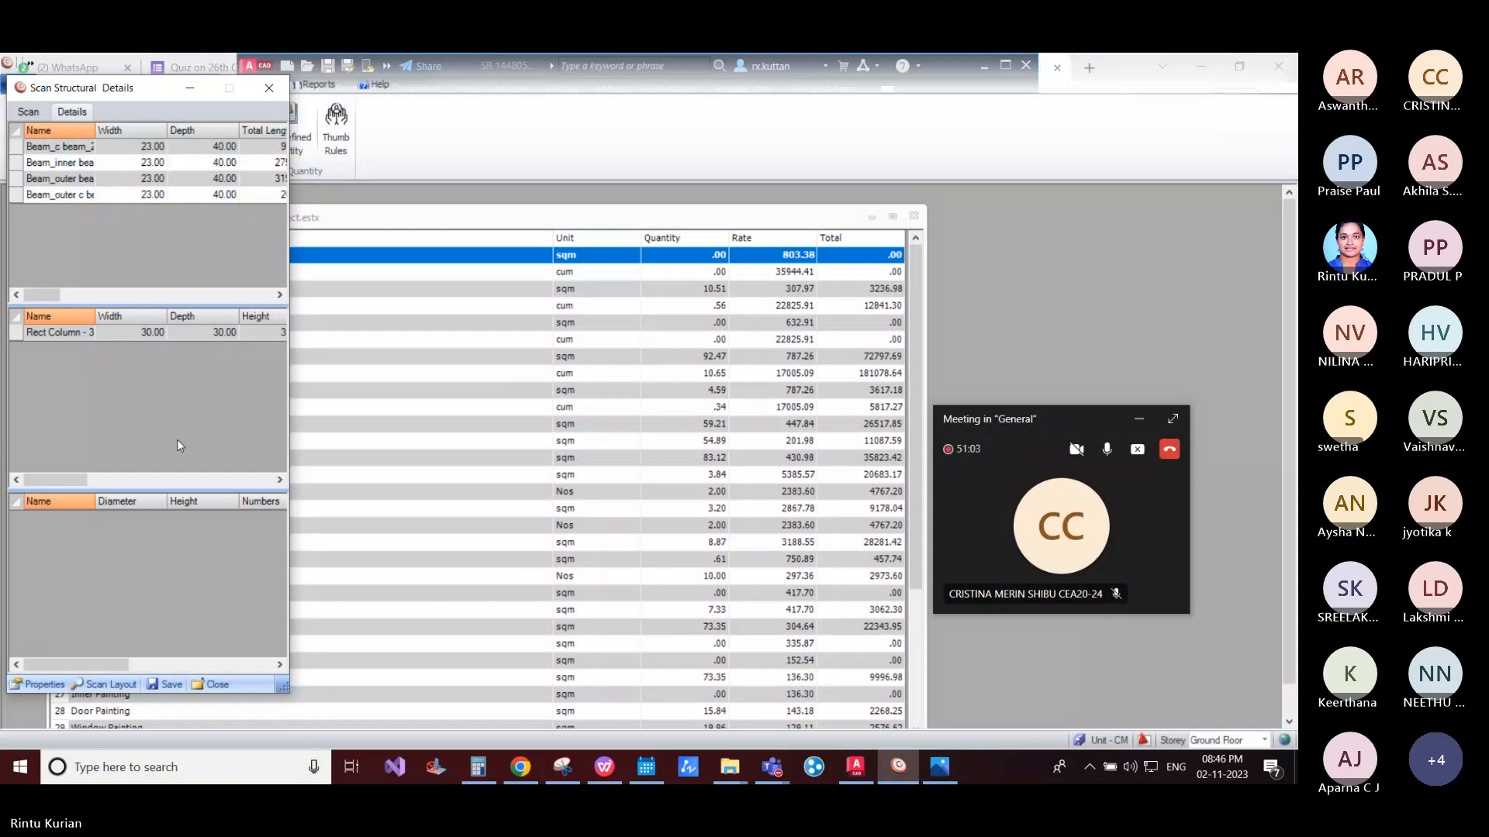
pyautogui.rightClick(153, 259)
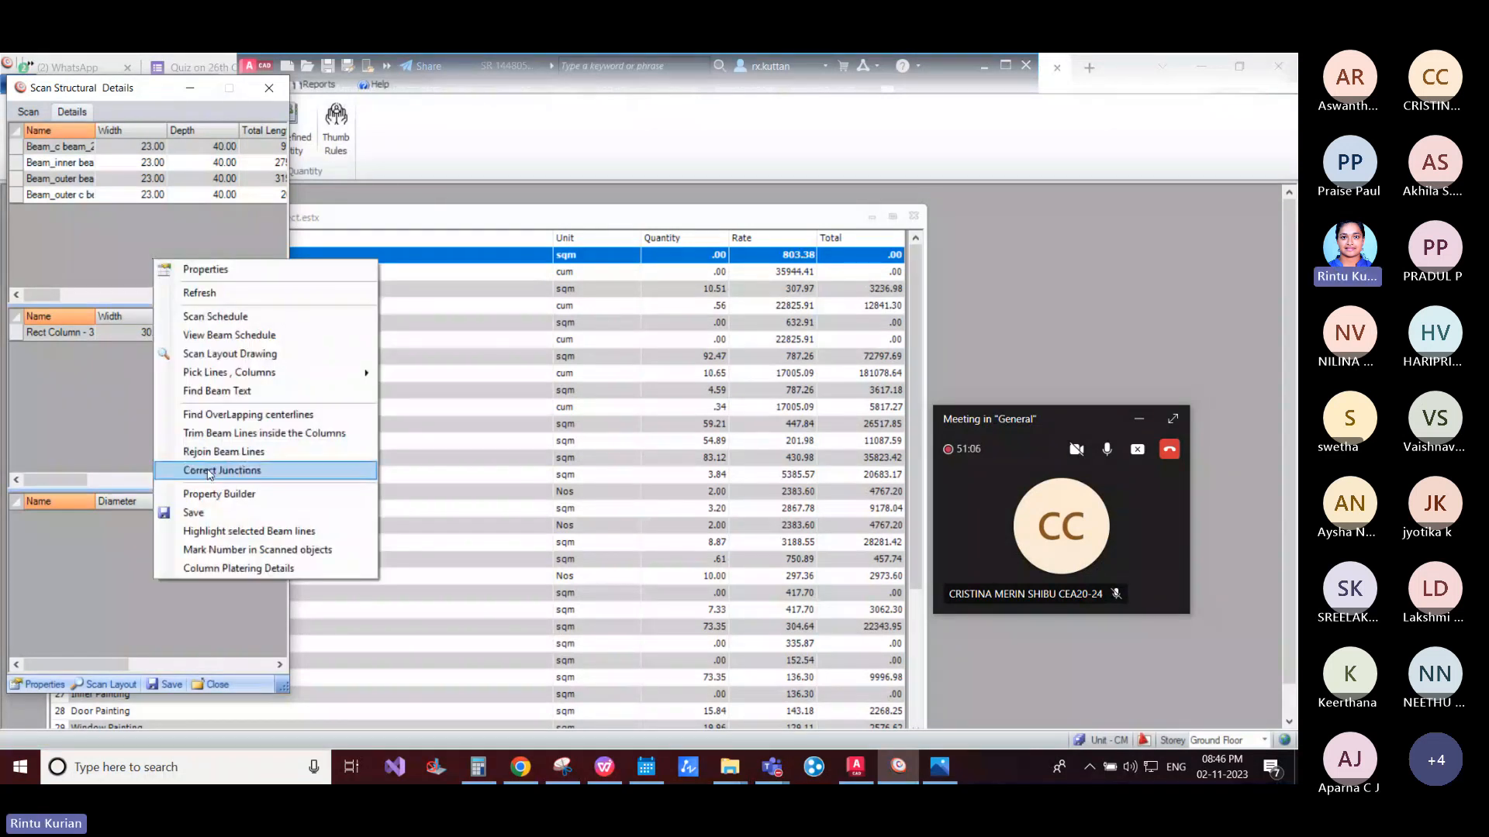
pyautogui.click(209, 470)
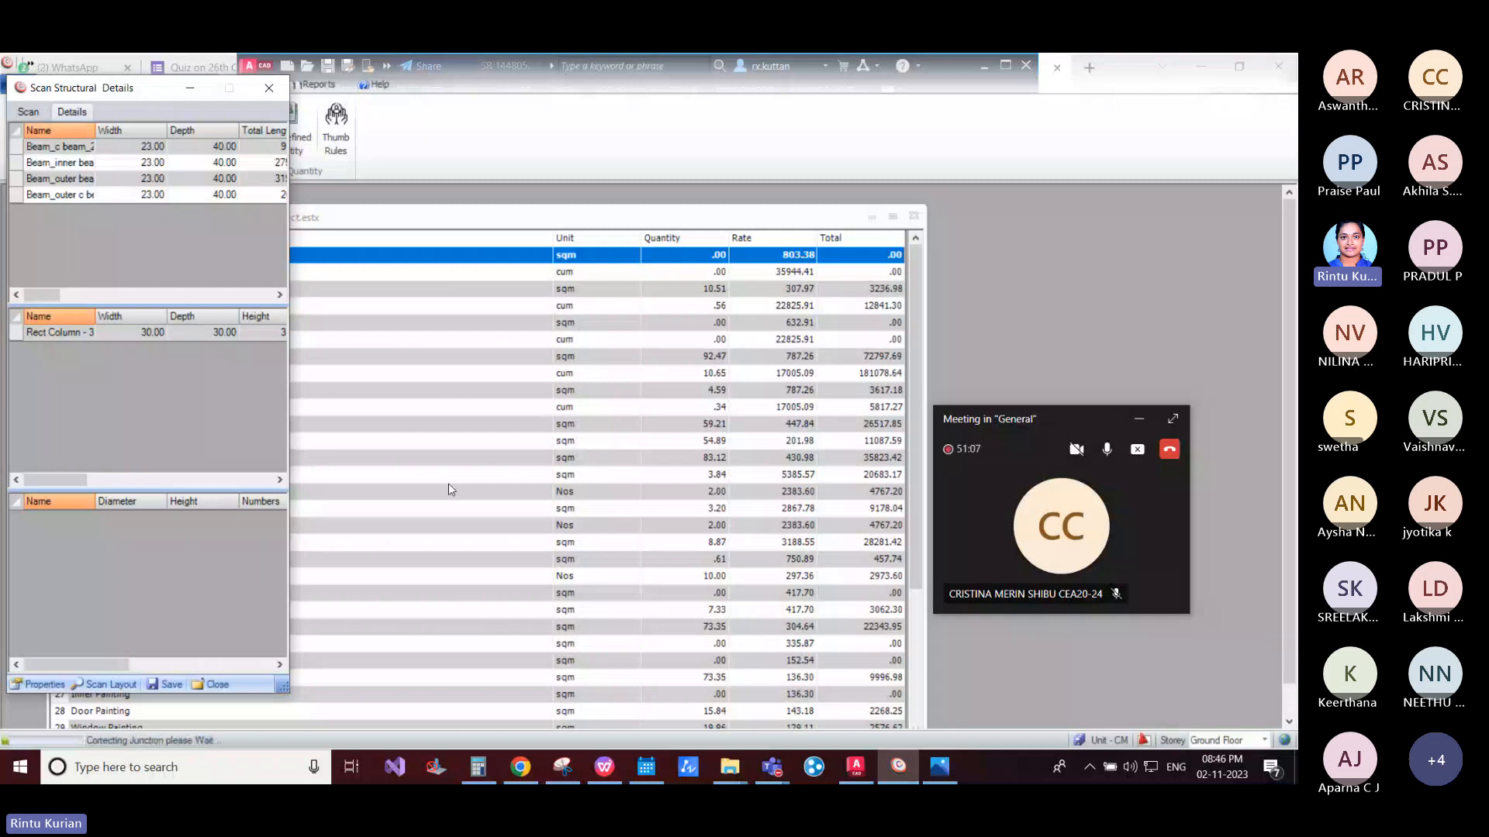
# Step: Switch to AutoCAD to review the corrected beam layout, and show the list of scanned beams and columns
pyautogui.click(856, 767)
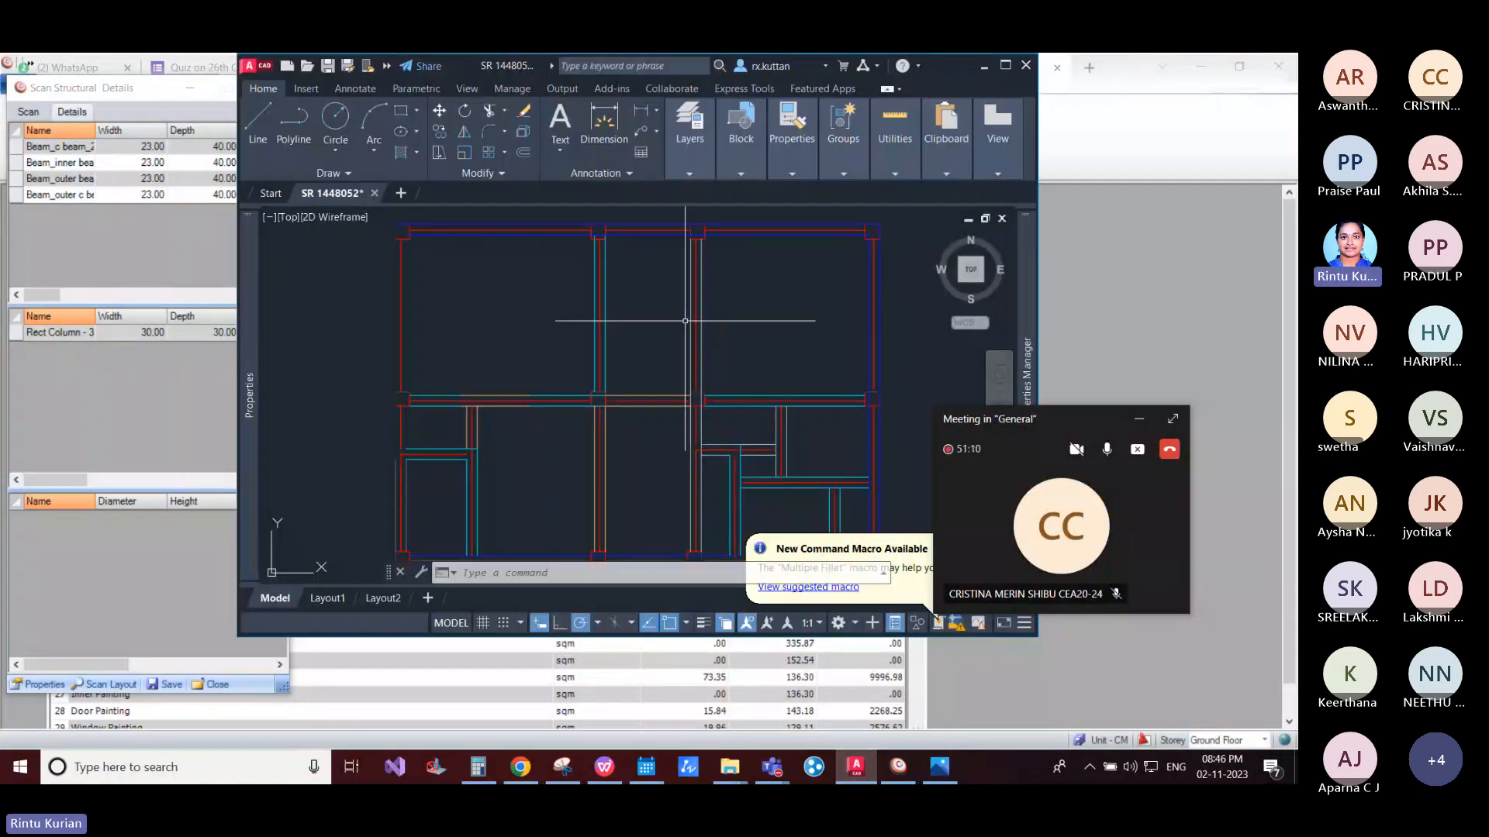
pyautogui.moveTo(691, 374); pyautogui.dragTo(680, 330, button='middle')
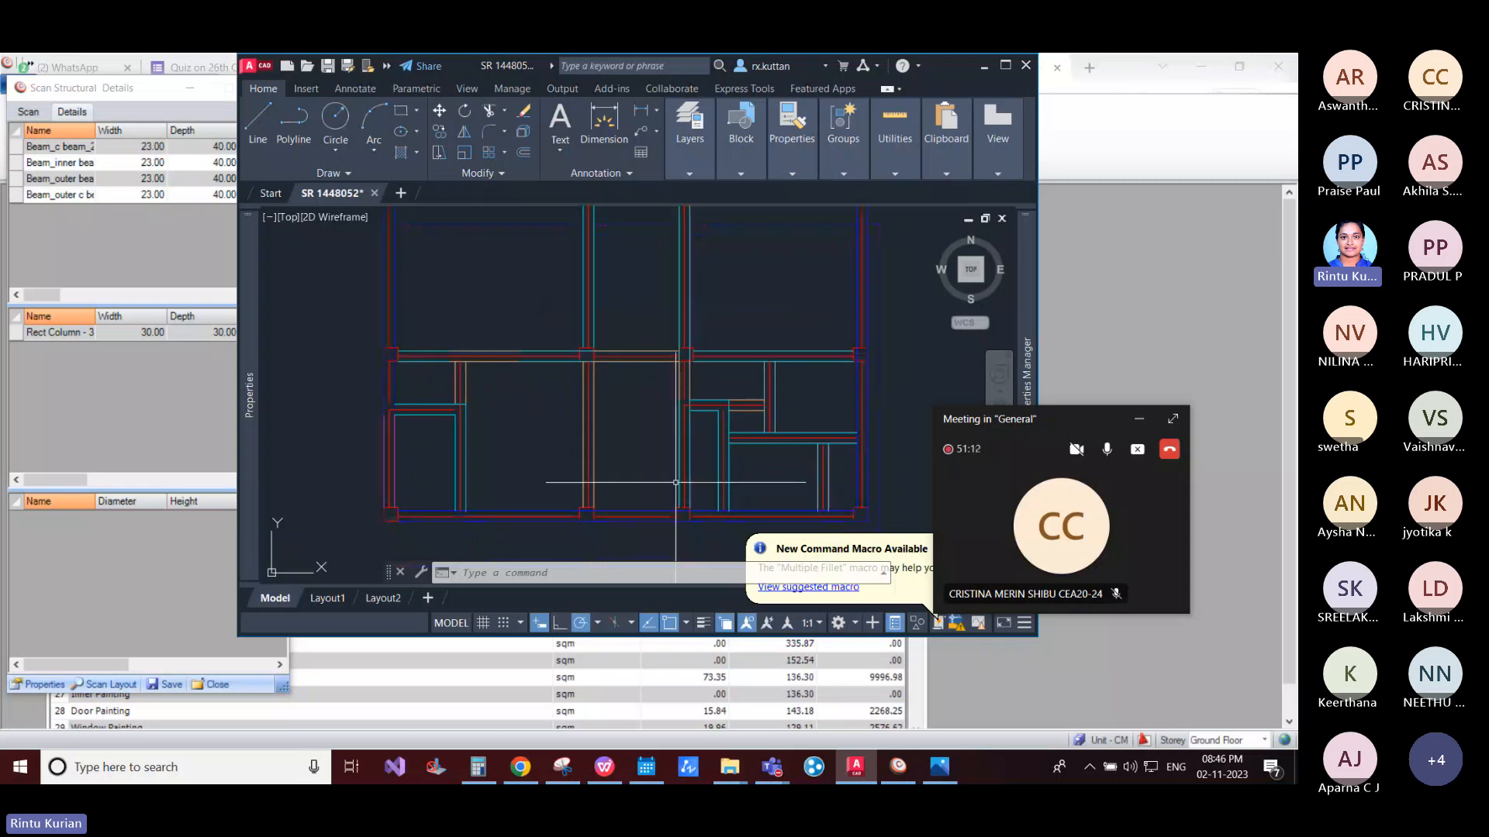
pyautogui.click(106, 242)
pyautogui.click(23, 114)
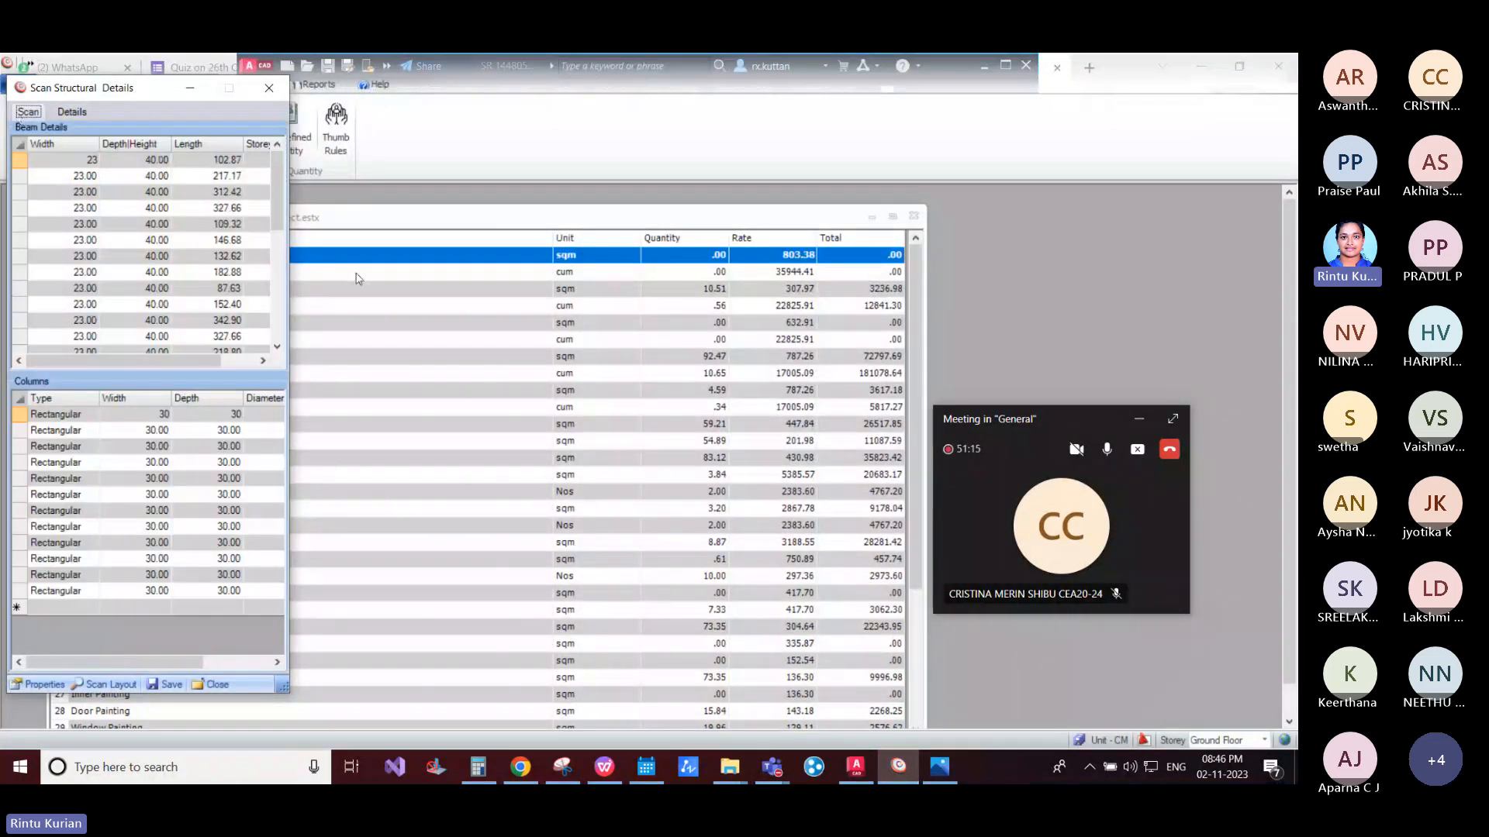
# Step: Mark numbers on the scanned beams and columns in the drawing, and save and close the structural scan
pyautogui.rightClick(168, 304)
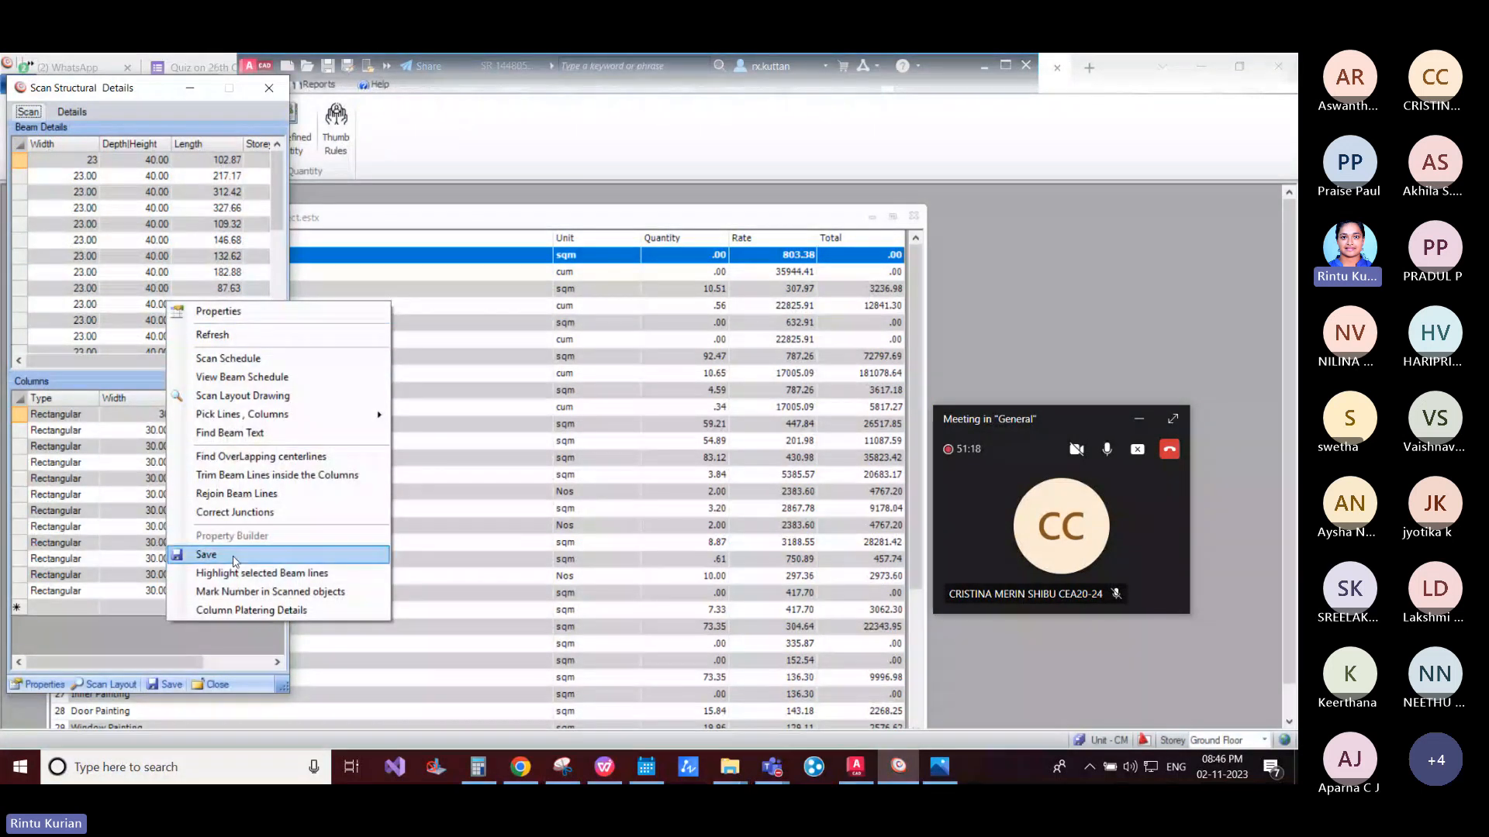
pyautogui.click(242, 592)
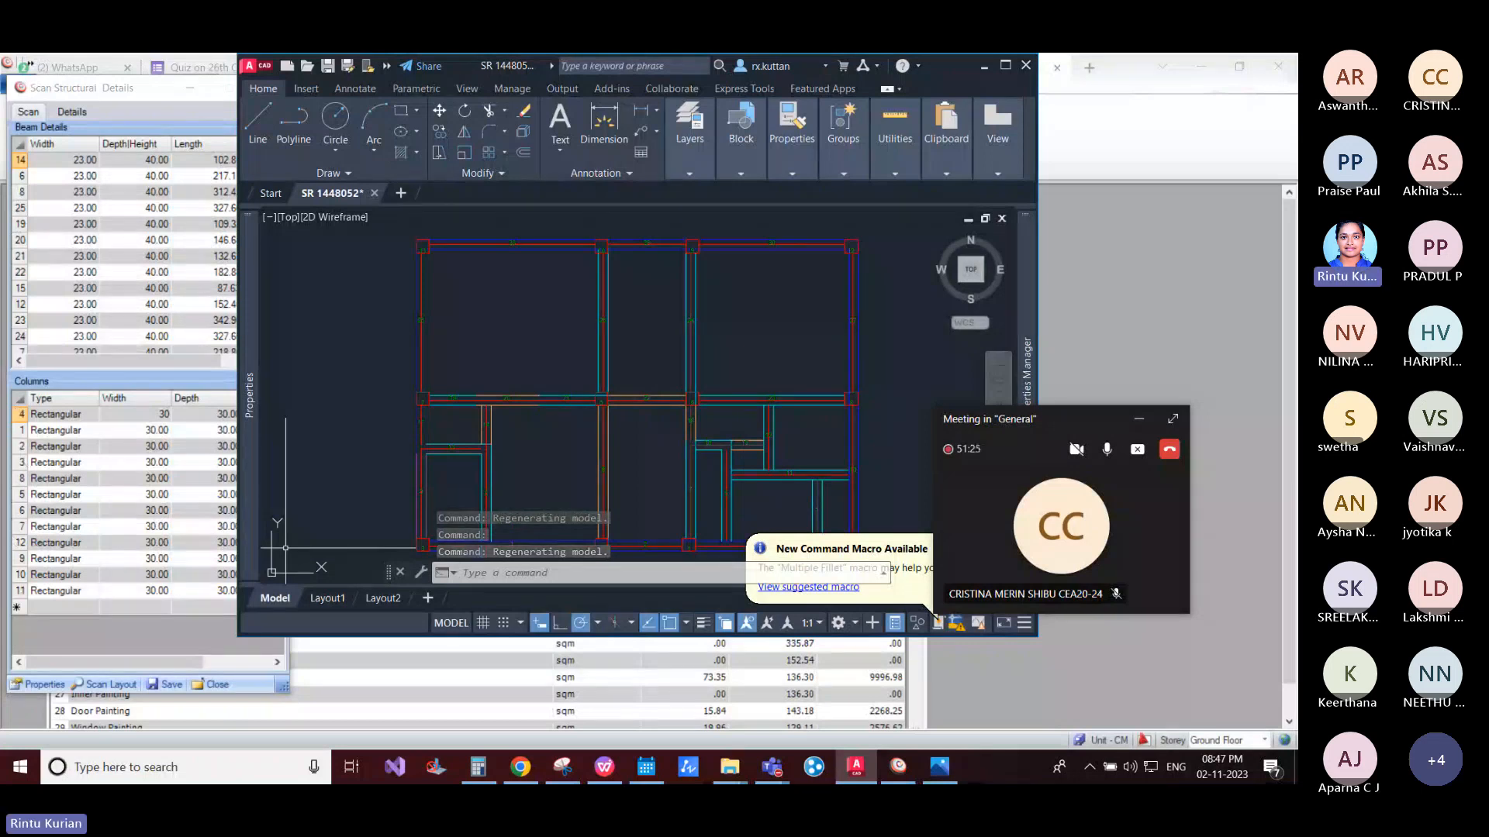
pyautogui.scroll(-4, 720, 395)
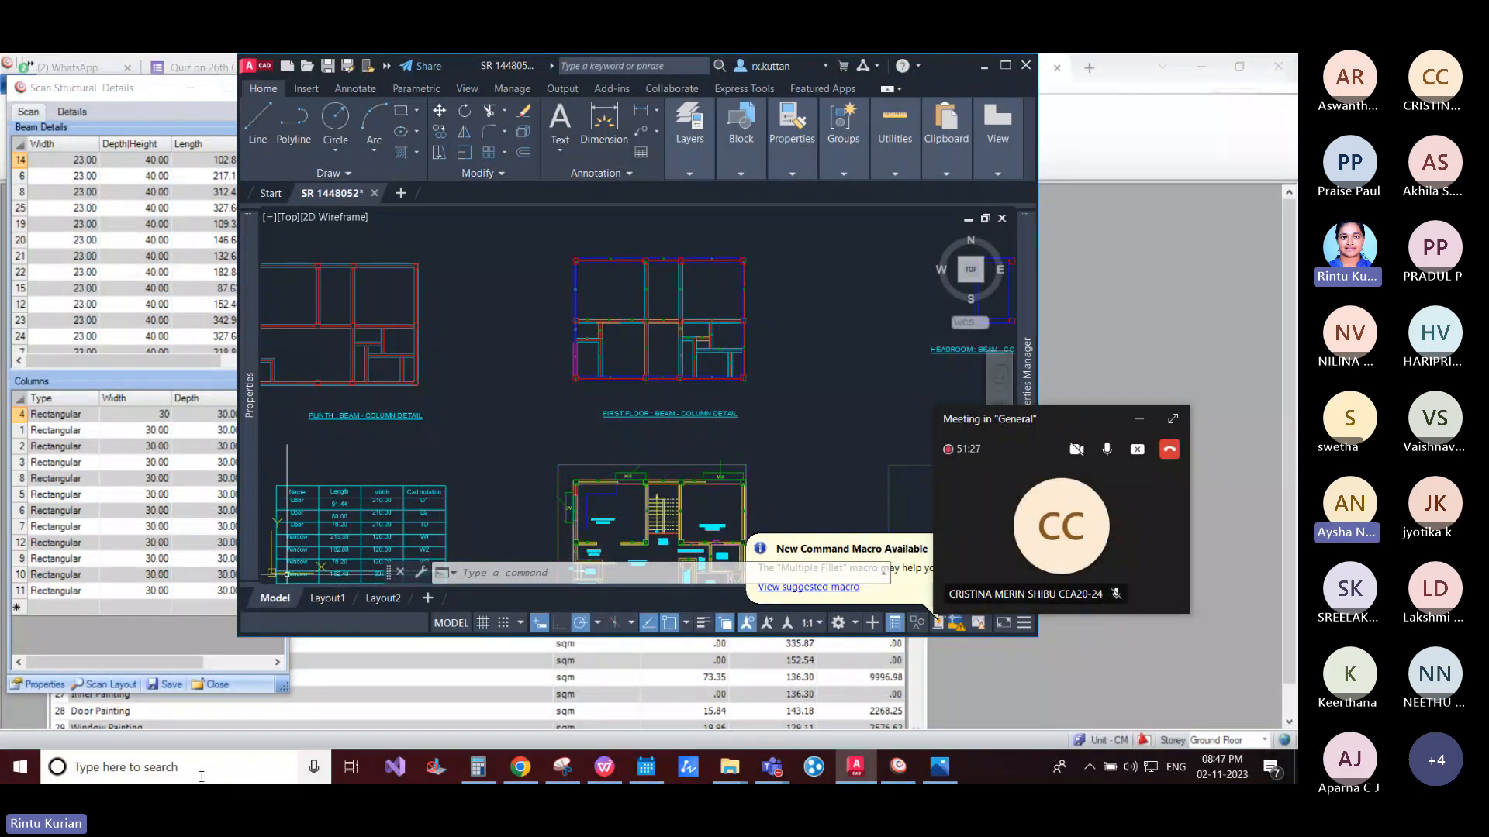
pyautogui.click(207, 685)
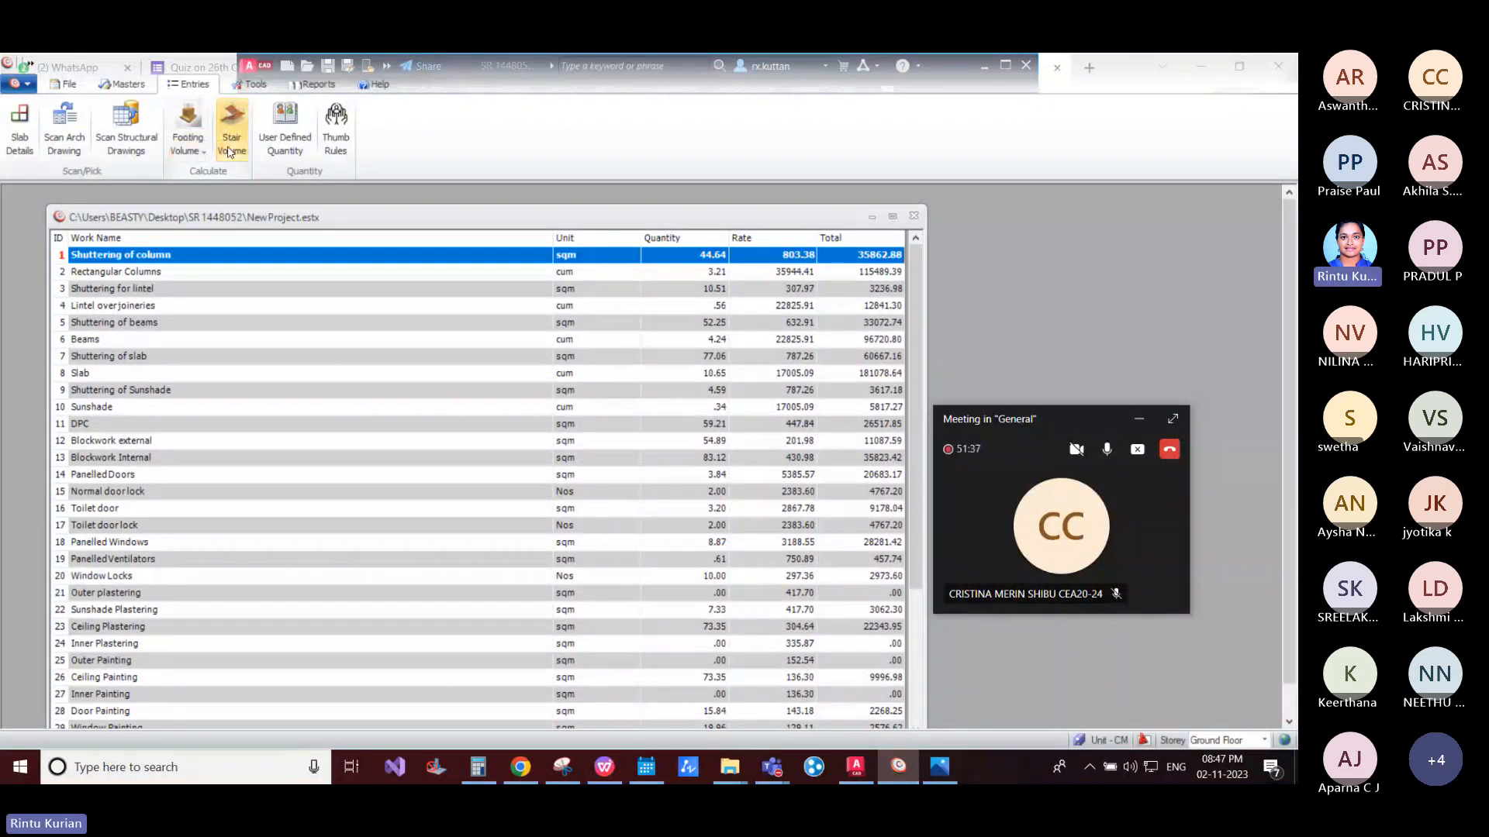
# Step: Open the stair volume calculation, consult the project defaults in Snipping Tool, and set the stair width to 91.44 and rise to 15.5
pyautogui.click(232, 132)
pyautogui.click(695, 305)
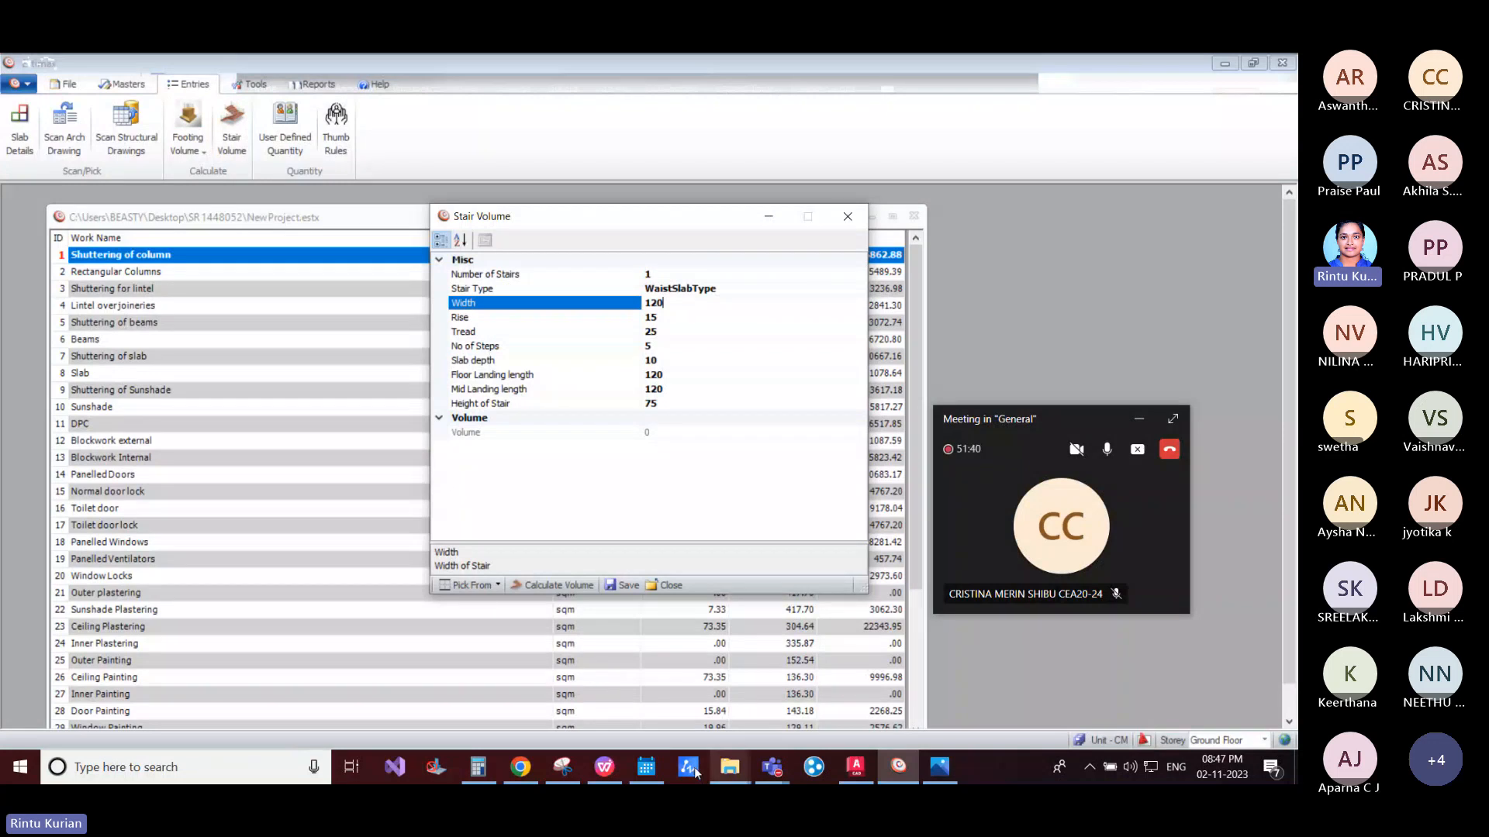
pyautogui.click(563, 767)
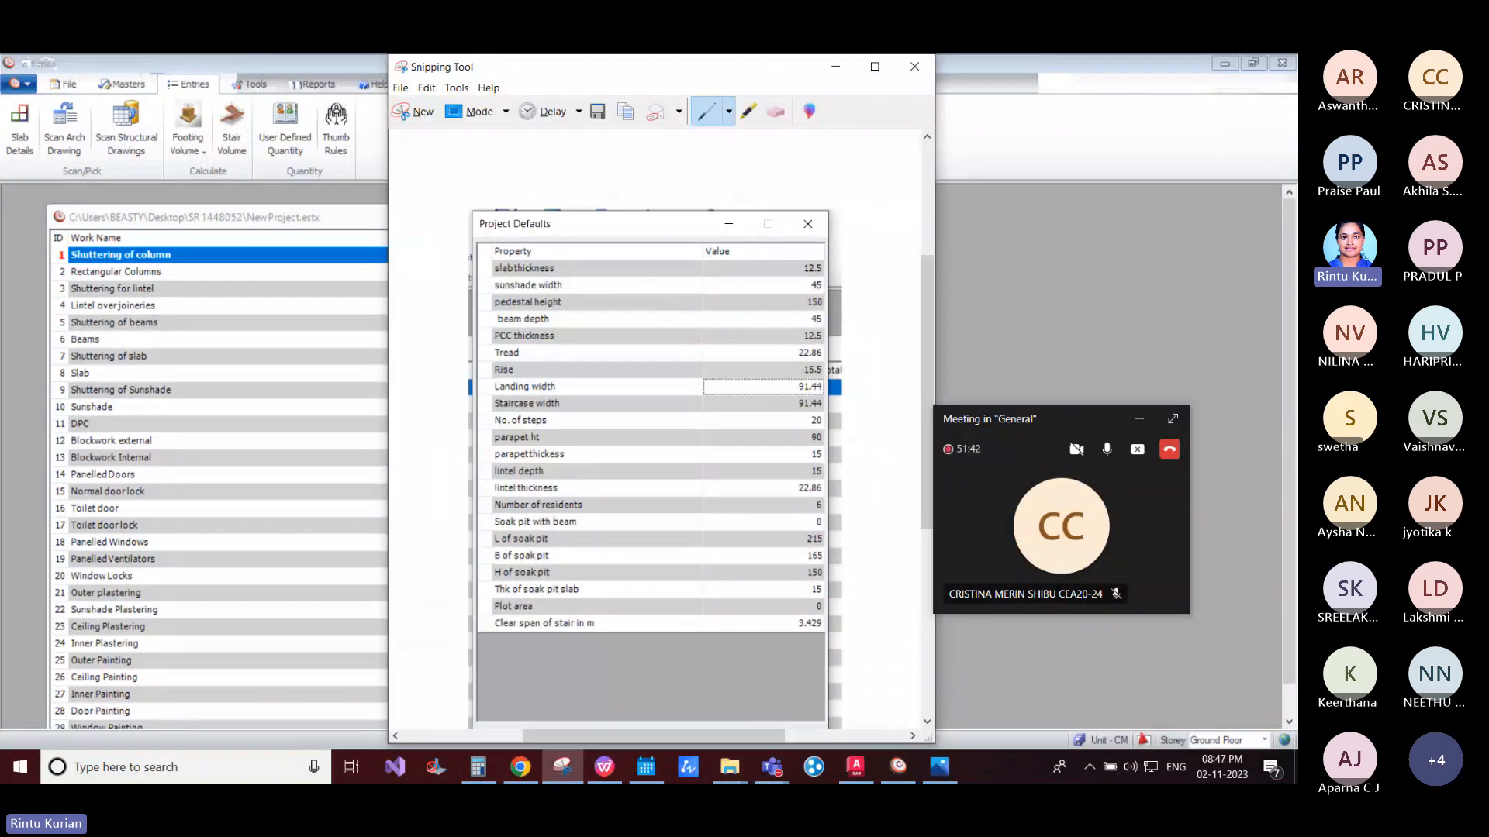
pyautogui.click(979, 220)
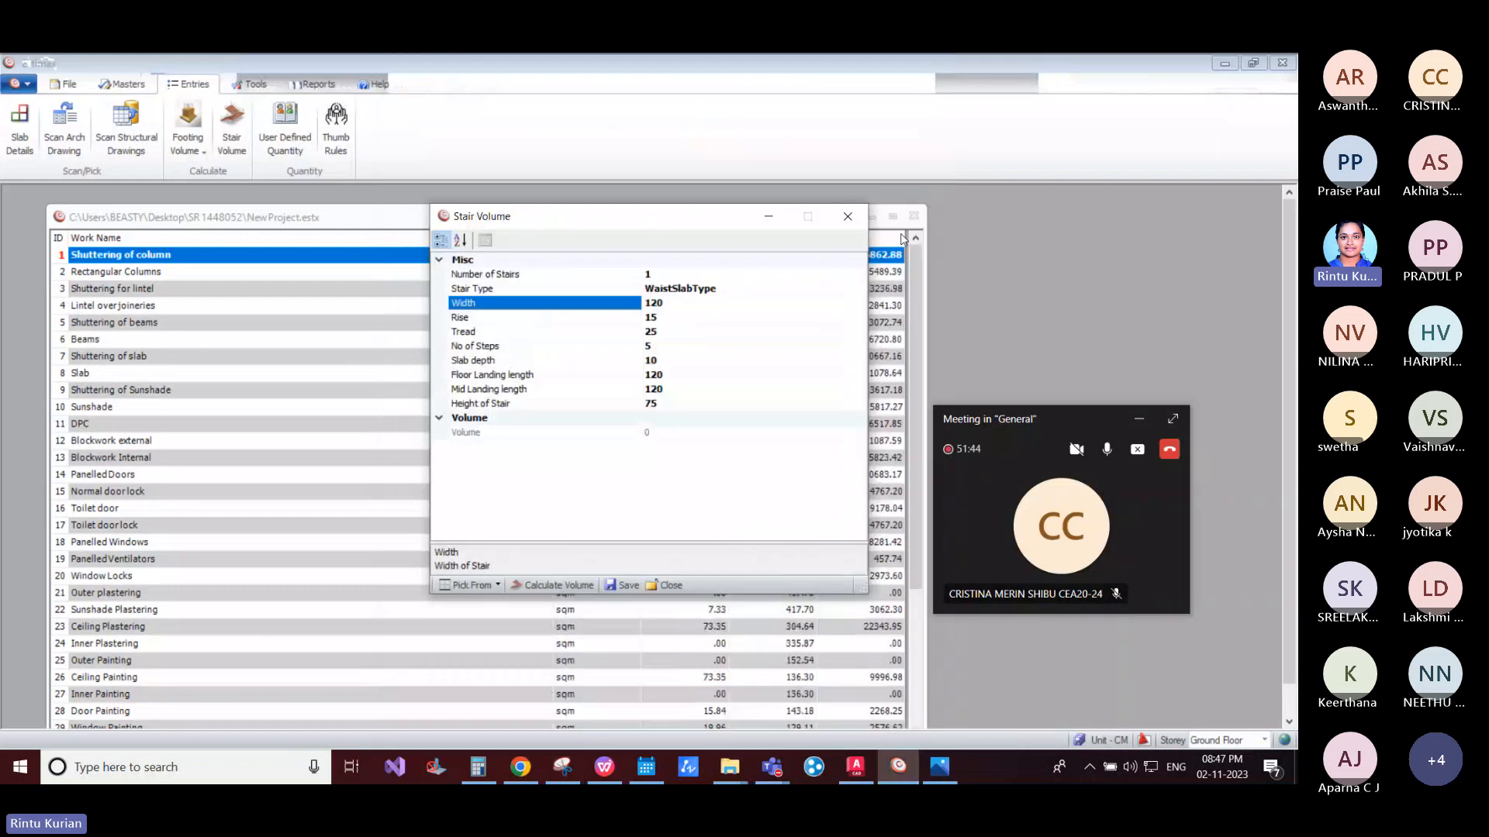
pyautogui.click(685, 317)
pyautogui.write('.')
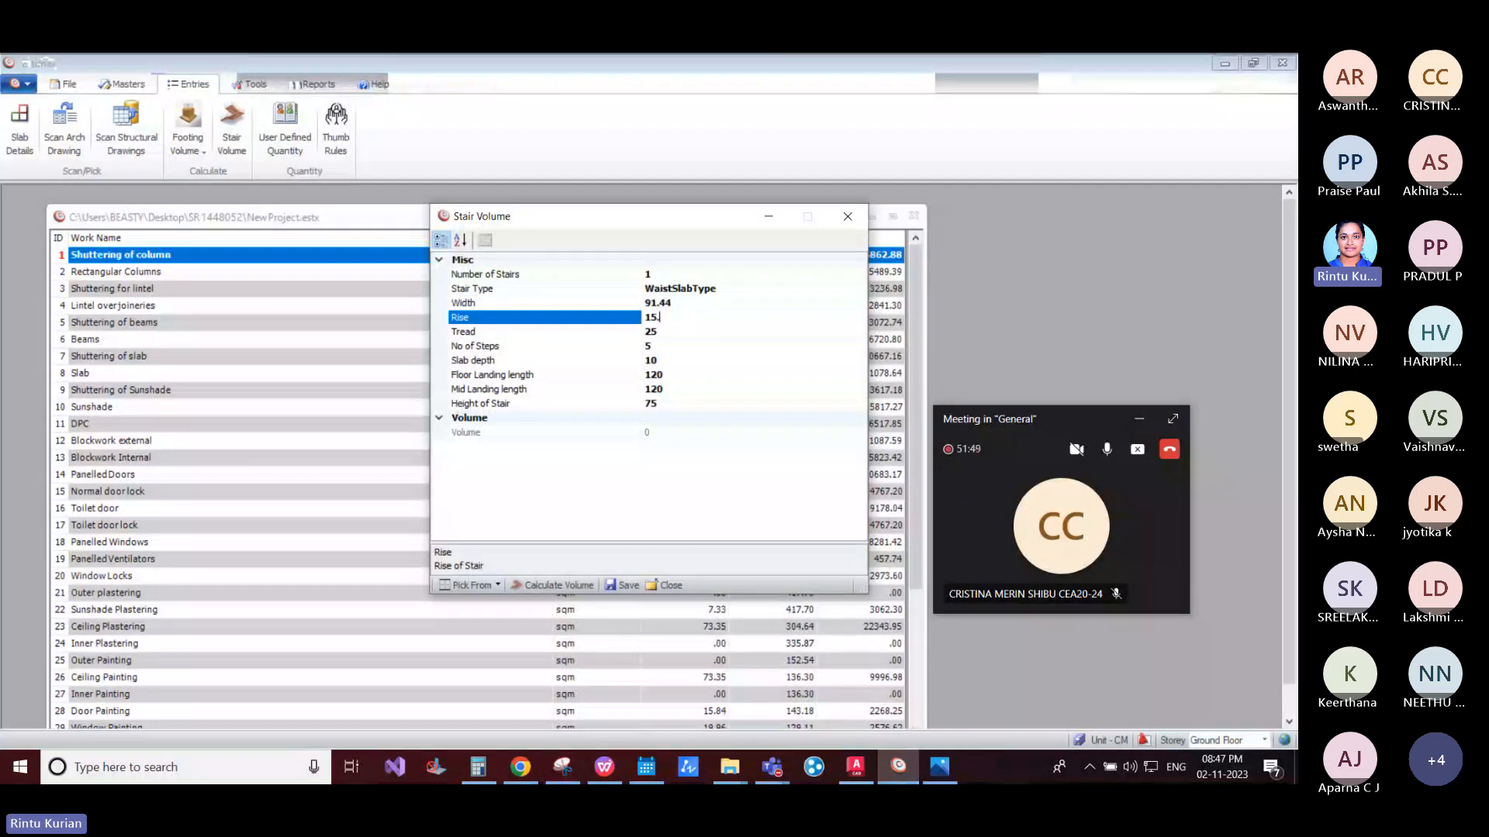
pyautogui.write('5')
# Step: Set the stair's tread to 22.86, number of steps to 20 and slab depth to 15
pyautogui.click(680, 335)
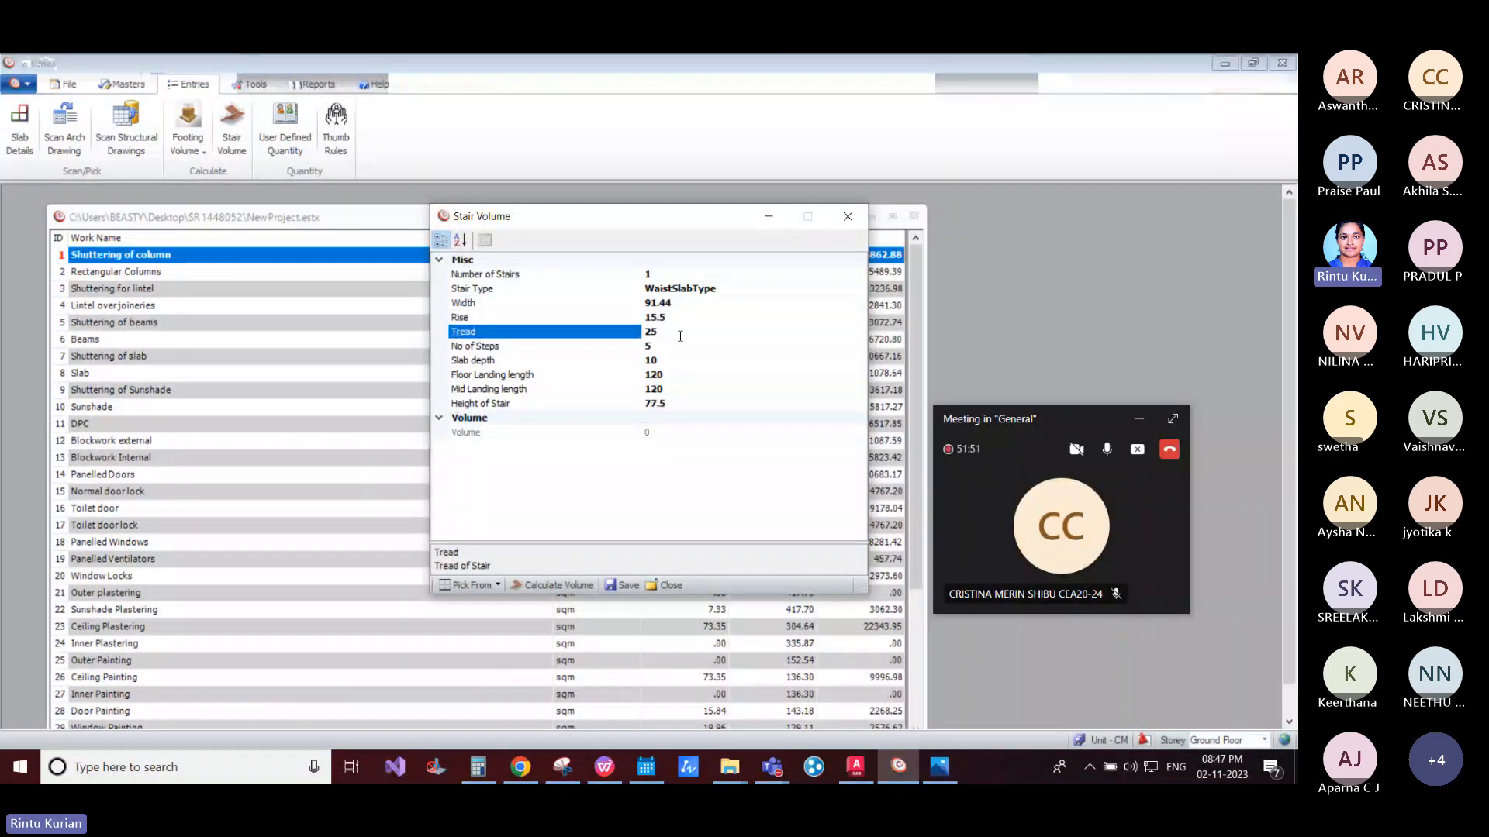
pyautogui.press('BackSpace')
pyautogui.write('2.86')
pyautogui.click(679, 348)
pyautogui.write('2')
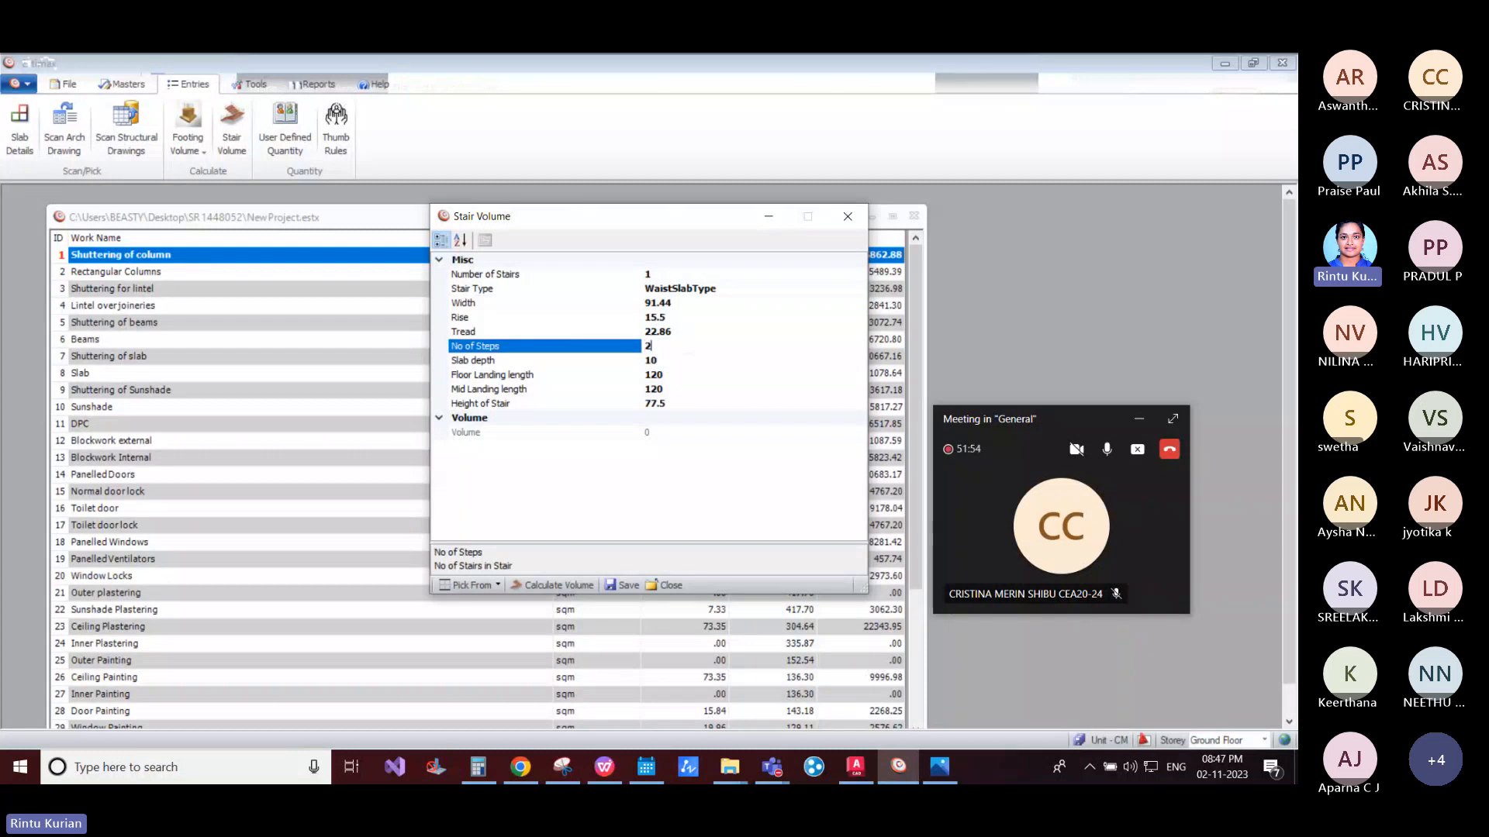
pyautogui.write('0')
pyautogui.click(672, 358)
pyautogui.press('BackSpace')
pyautogui.write('5')
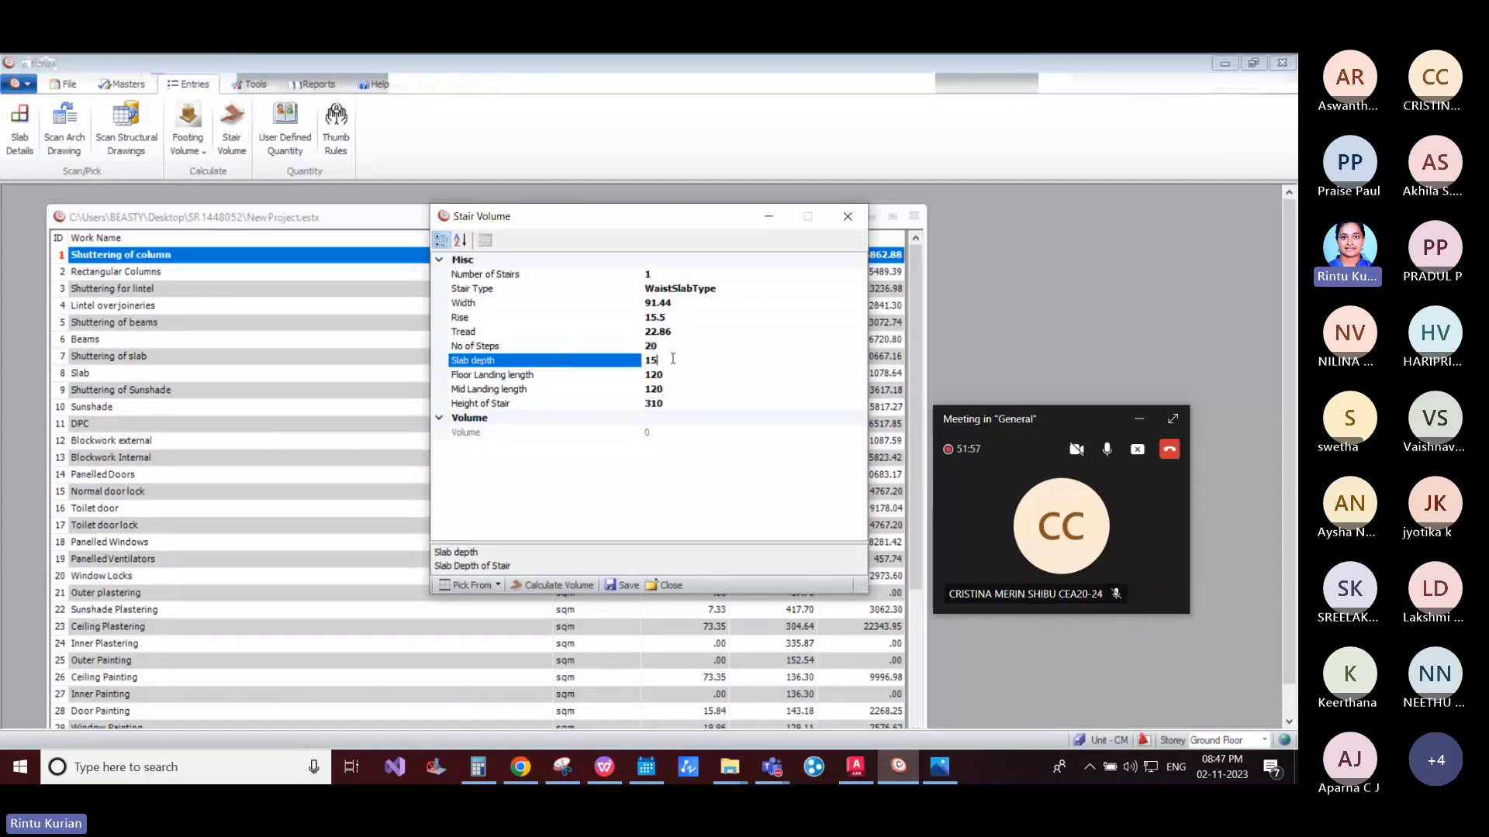
# Step: Check the staircase on the floor plan in AutoCAD and set the stair's floor landing length to .001
pyautogui.click(677, 373)
pyautogui.press('BackSpace')
pyautogui.press('BackSpace')
pyautogui.press('BackSpace')
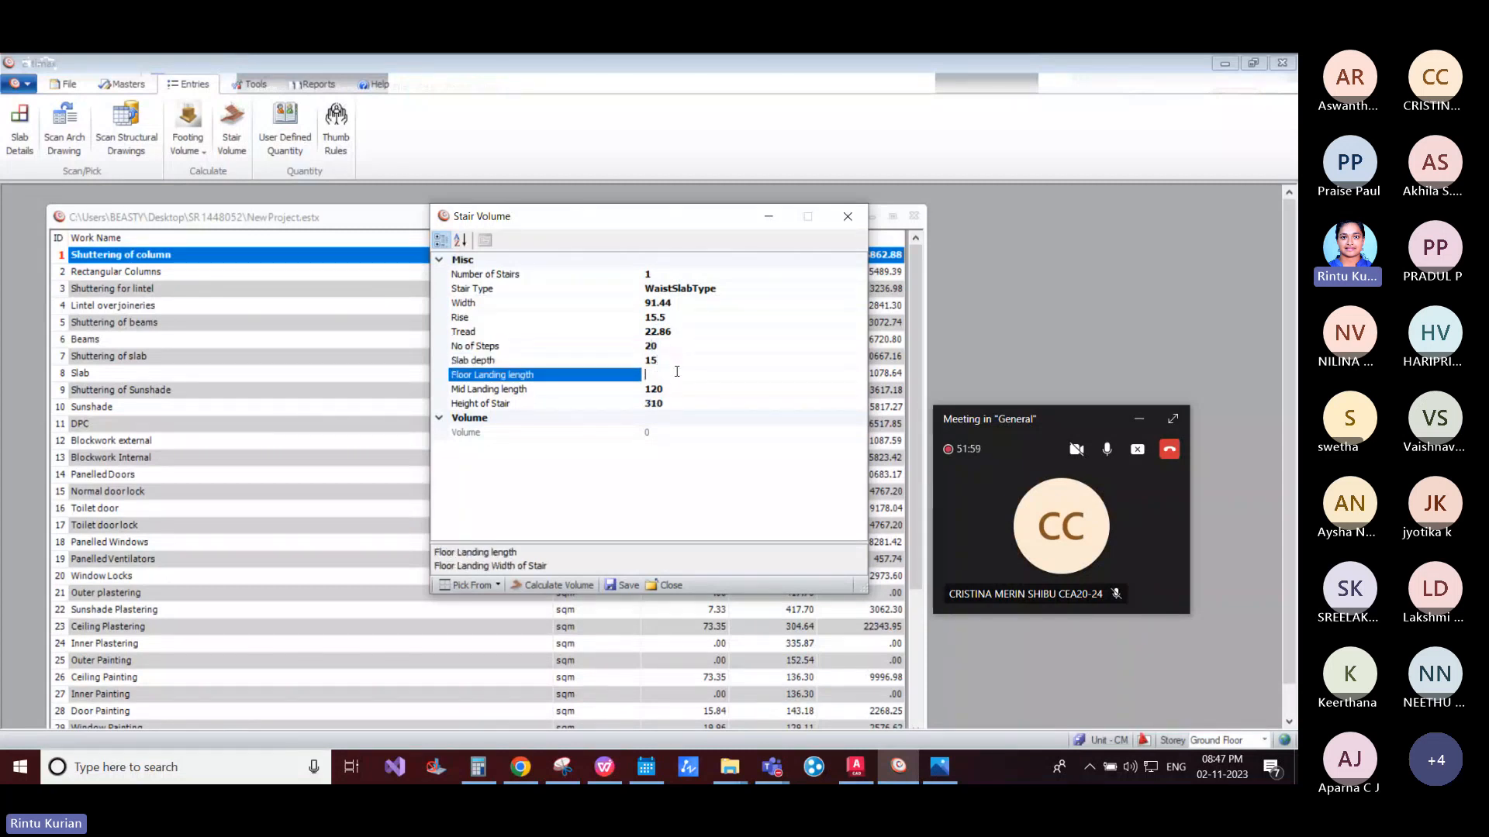
pyautogui.click(867, 768)
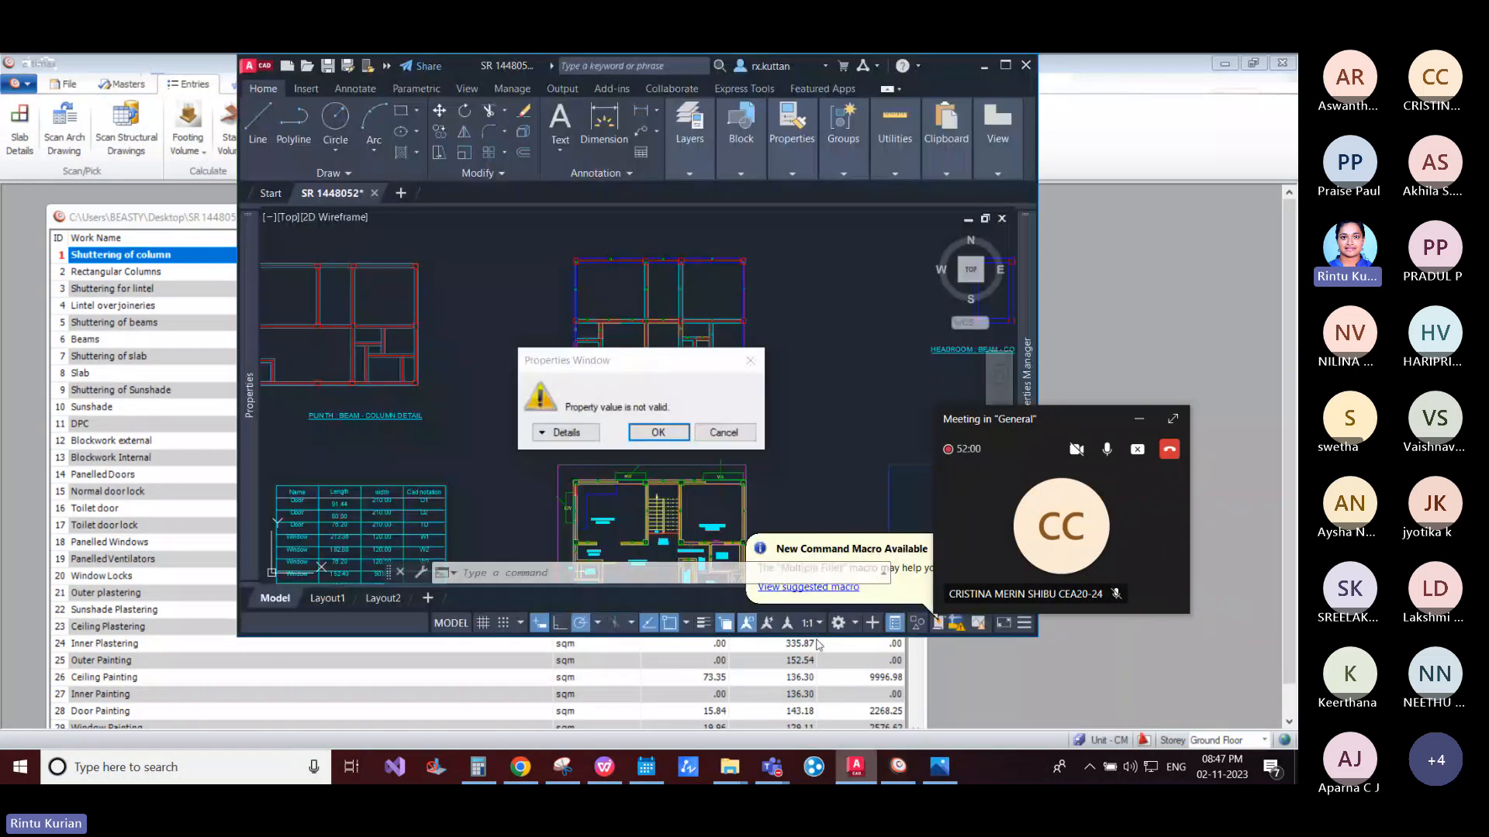
pyautogui.press('Return')
pyautogui.moveTo(684, 496); pyautogui.dragTo(694, 404, button='middle')
pyautogui.scroll(5, 695, 404)
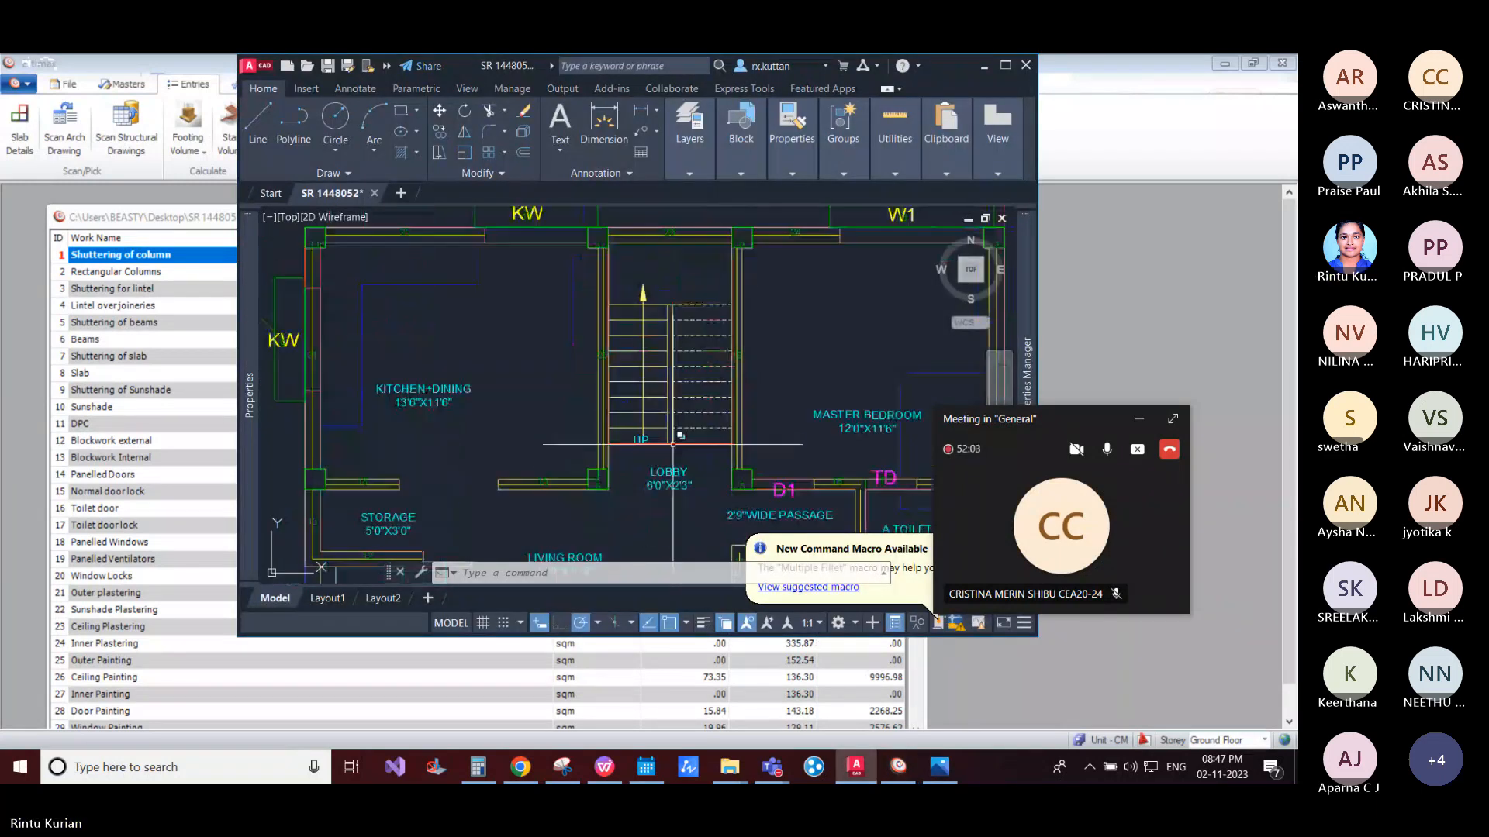
pyautogui.click(1018, 691)
pyautogui.press('Return')
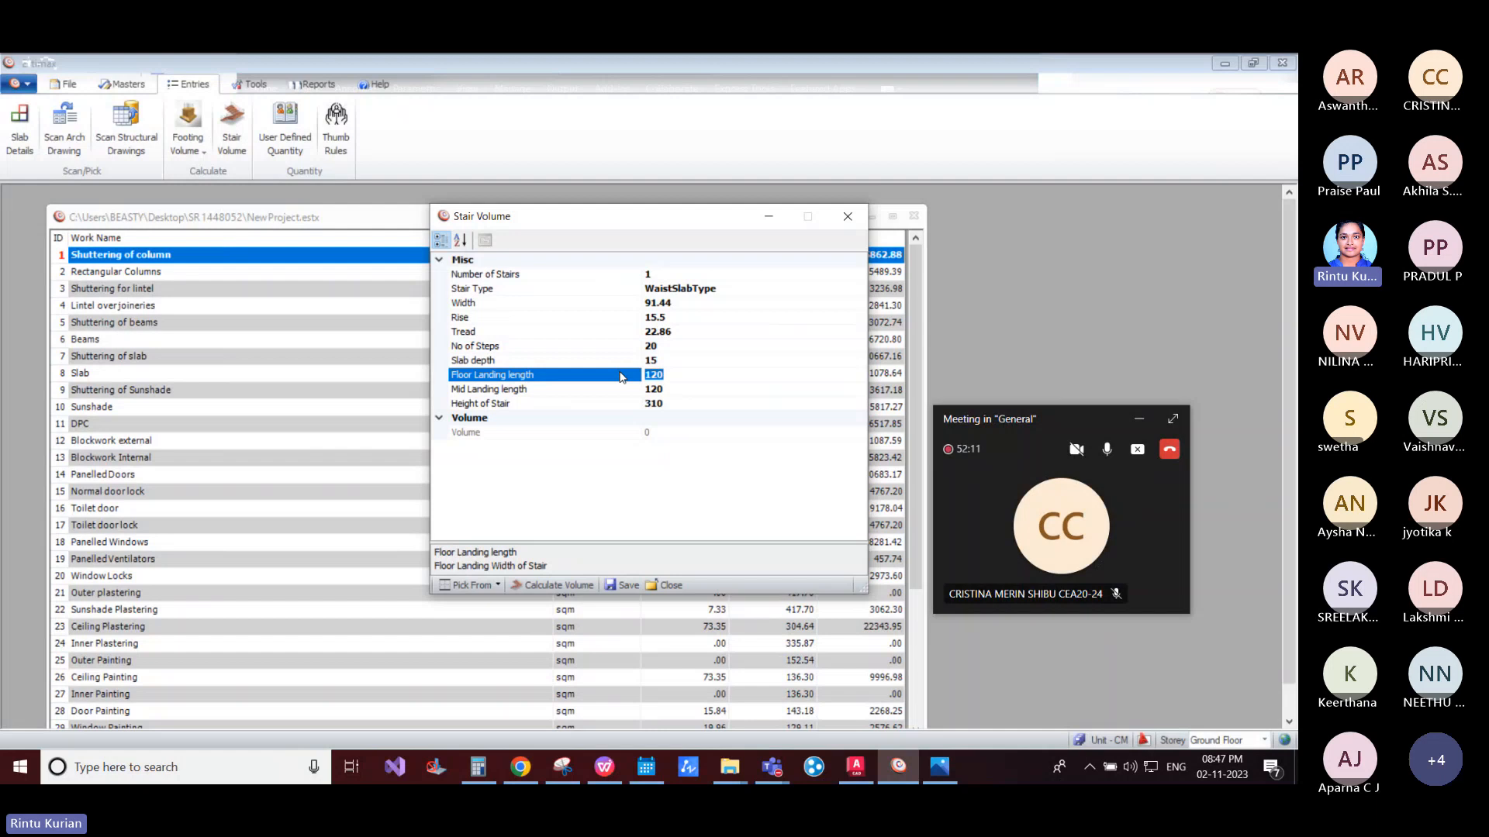
pyautogui.write('.00')
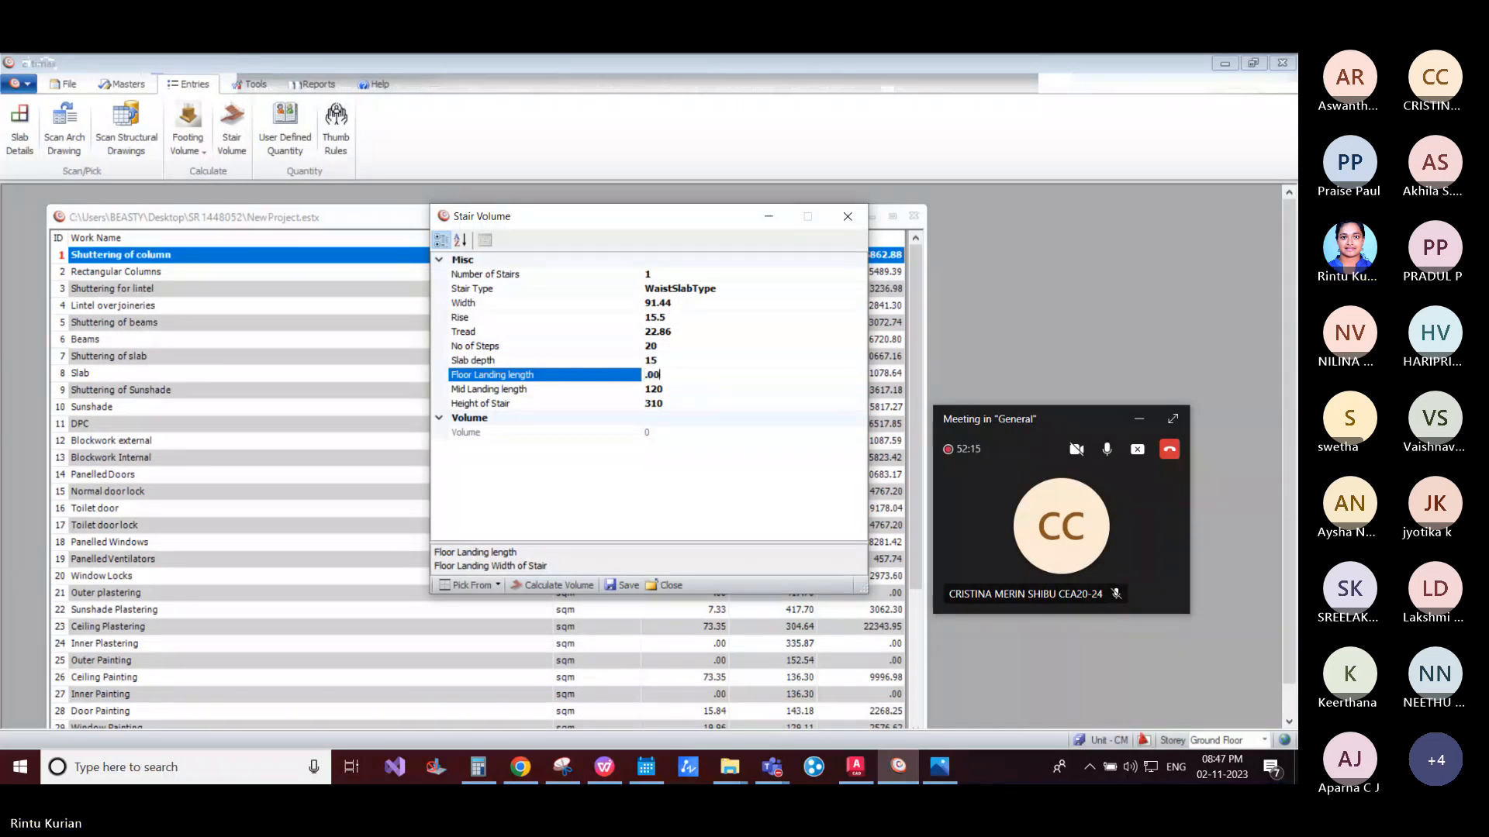
pyautogui.write('1')
# Step: Set the stair's mid landing length to 91.44
pyautogui.click(678, 390)
pyautogui.press('BackSpace')
pyautogui.press('BackSpace')
pyautogui.press('BackSpace')
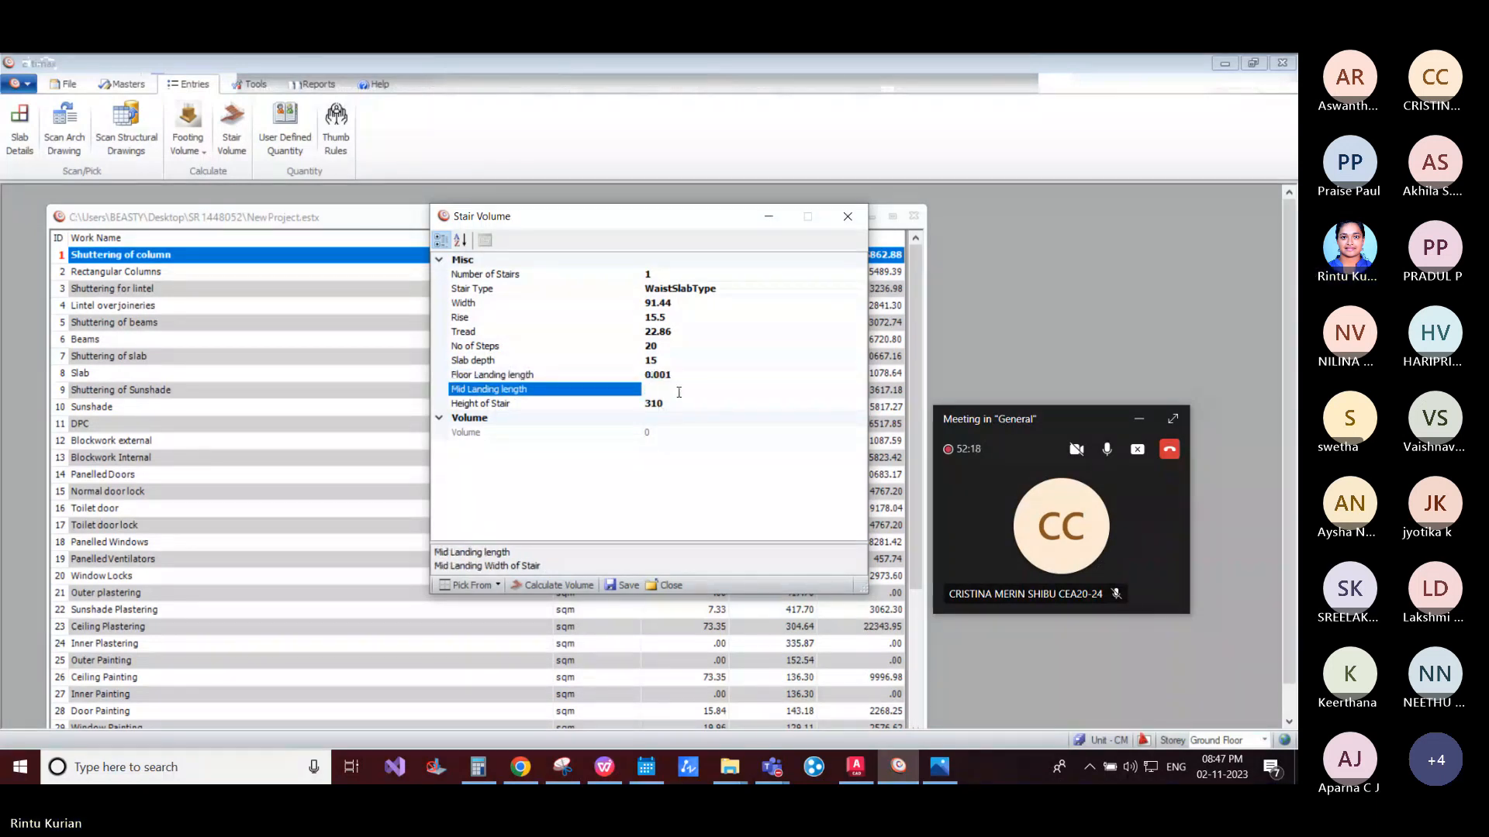
pyautogui.write('91.44')
# Step: Calculate the stair volume, save the result and close the stair calculation
pyautogui.click(677, 404)
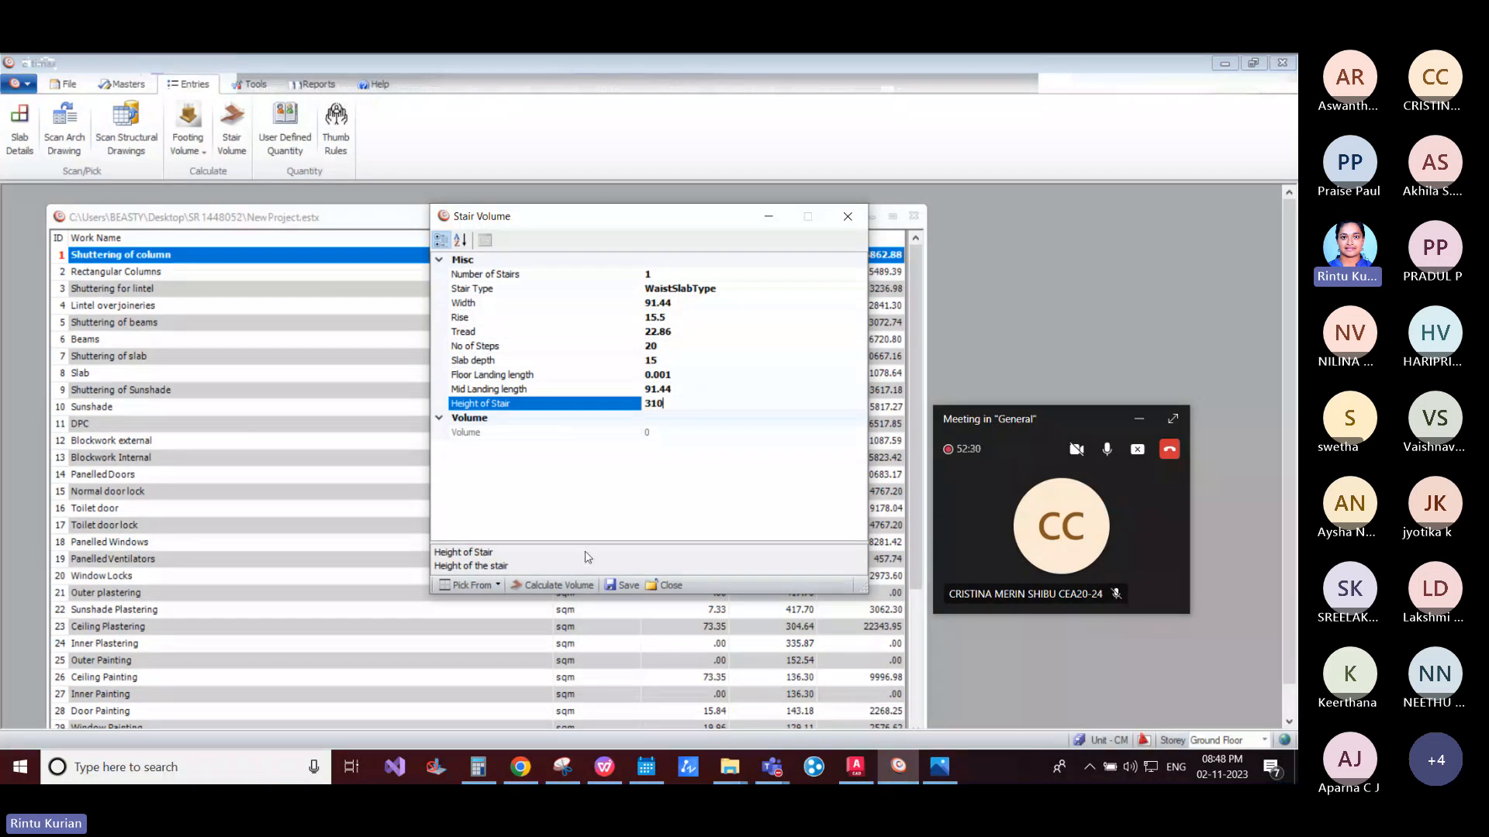
pyautogui.click(552, 585)
pyautogui.click(611, 587)
pyautogui.click(708, 468)
pyautogui.click(663, 584)
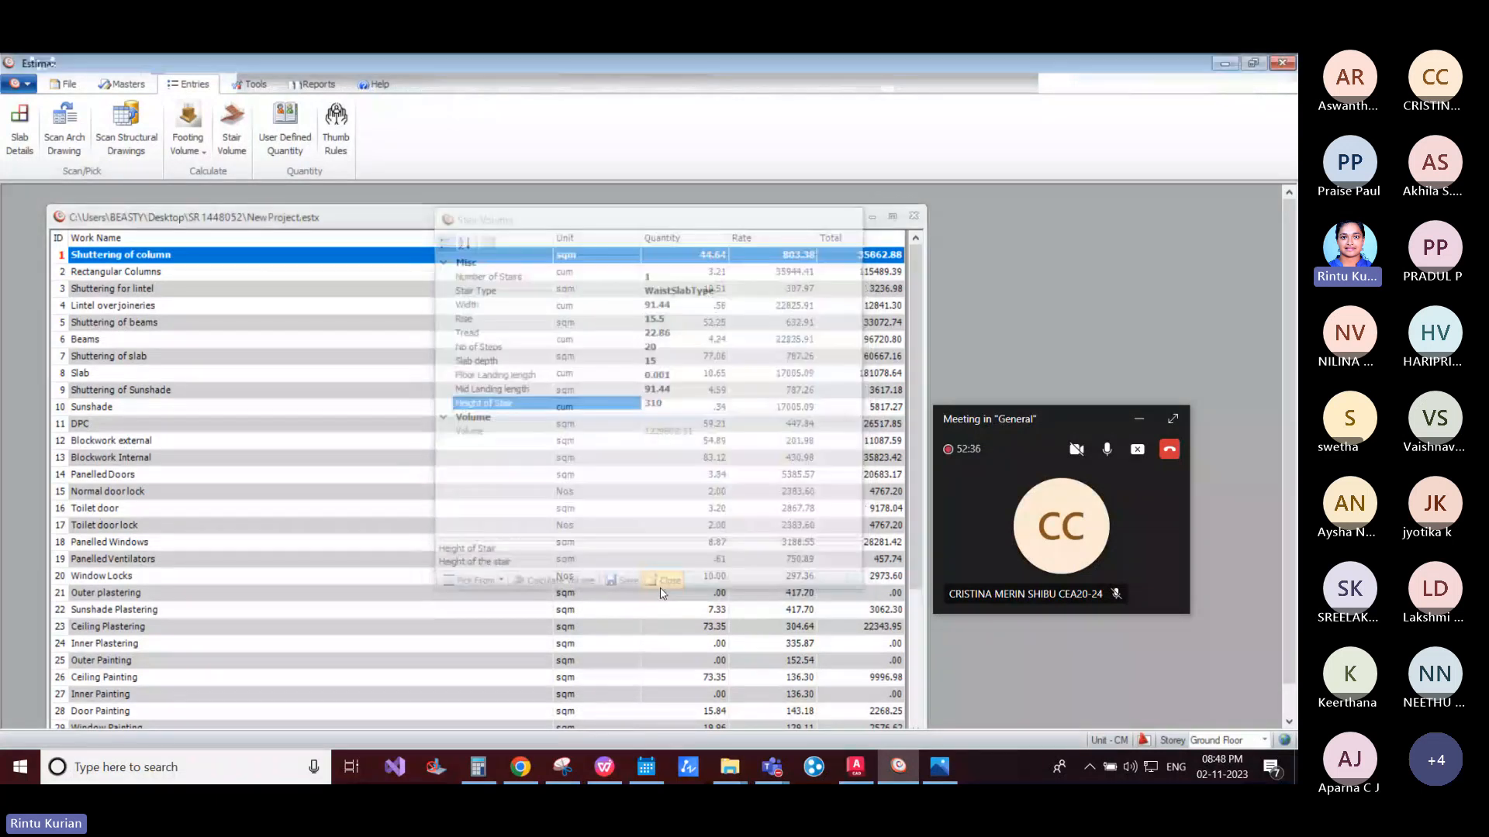
# Step: Scan the polylines of the furnished floor plan in AutoCAD with the CAD Utility, widen the Name column of the results and close the utility
pyautogui.click(252, 84)
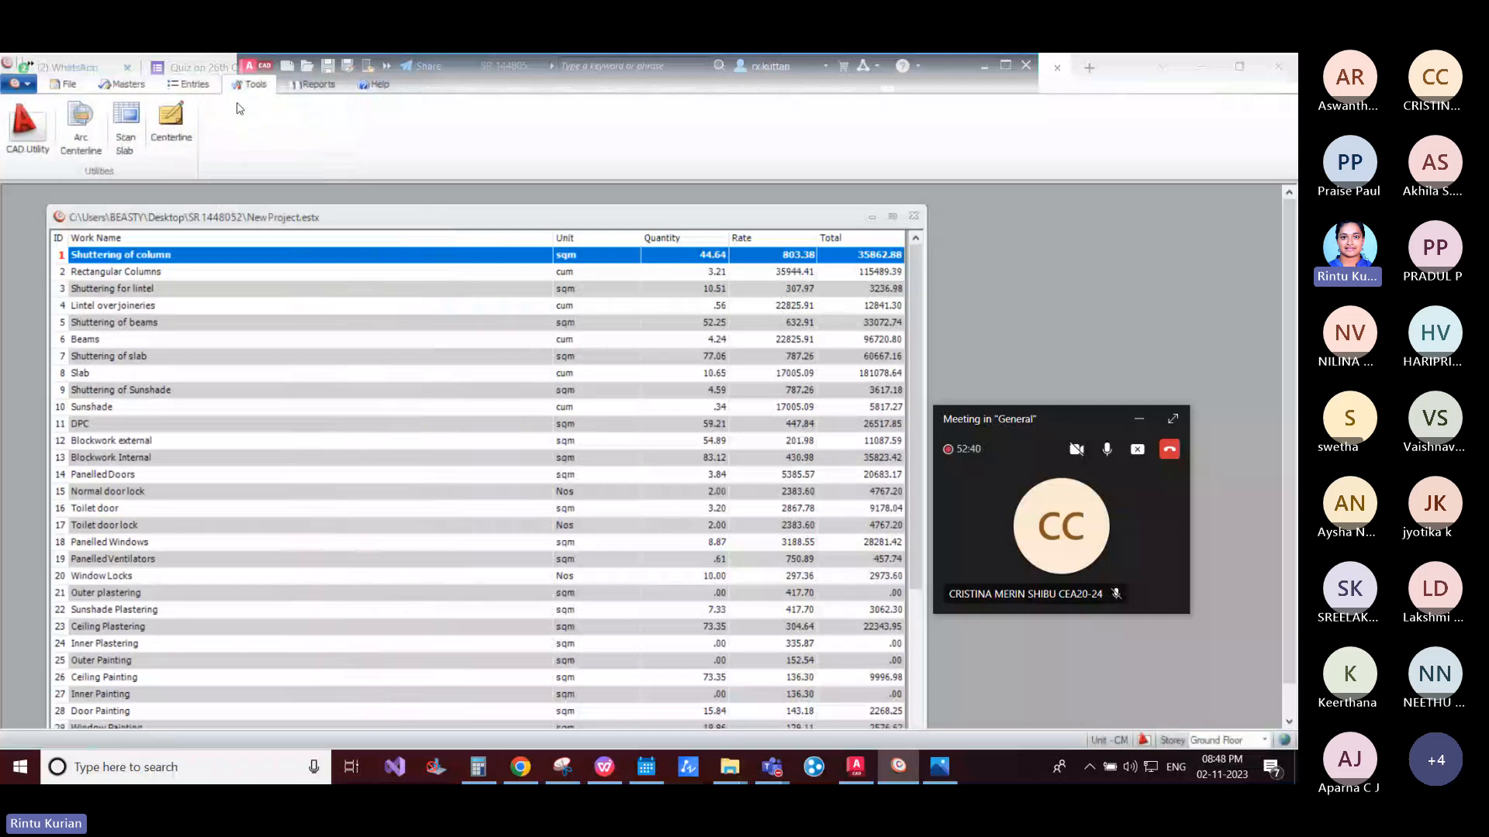
pyautogui.click(26, 128)
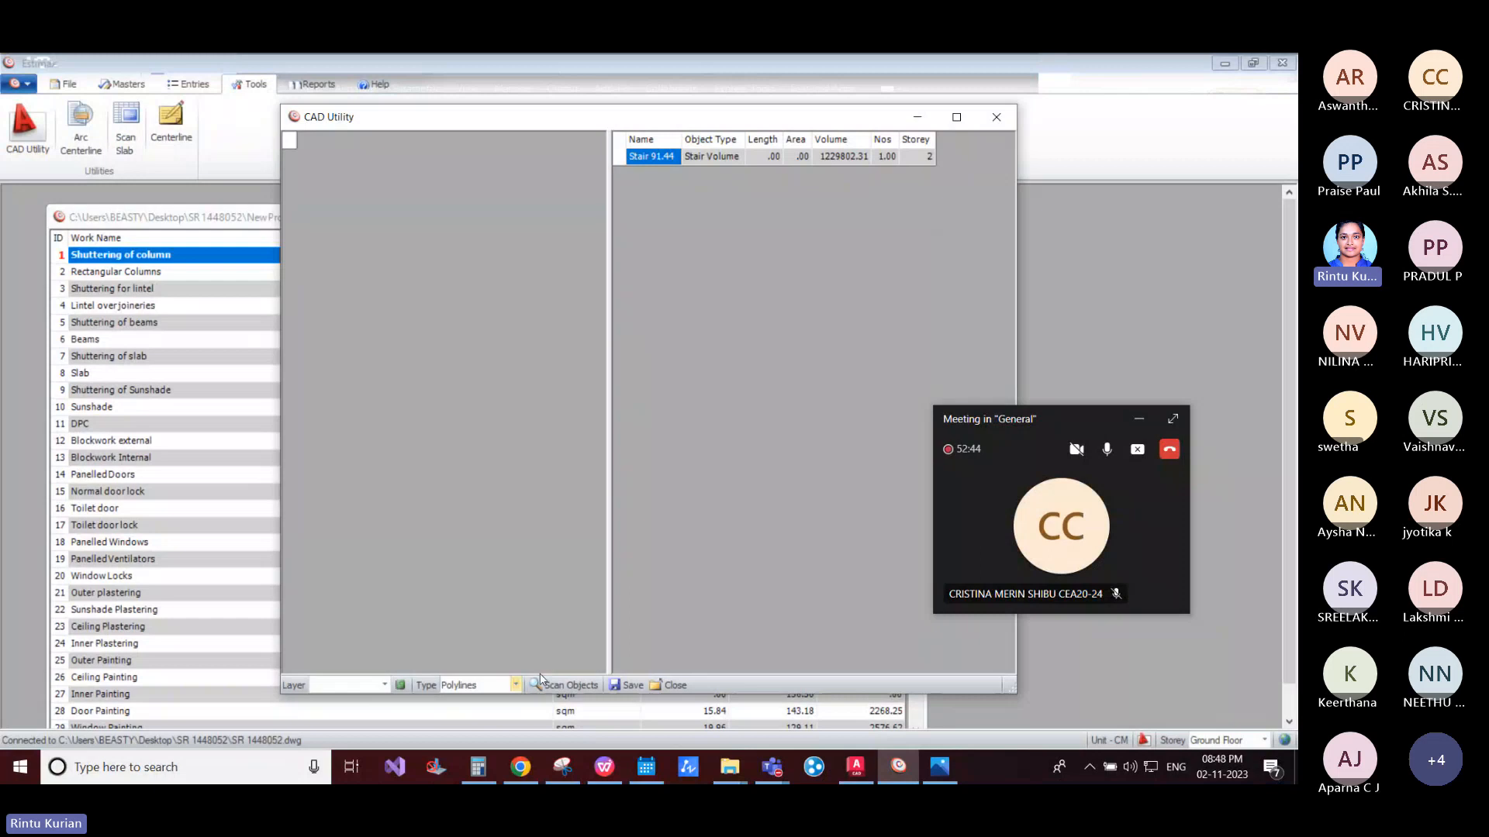
pyautogui.click(563, 684)
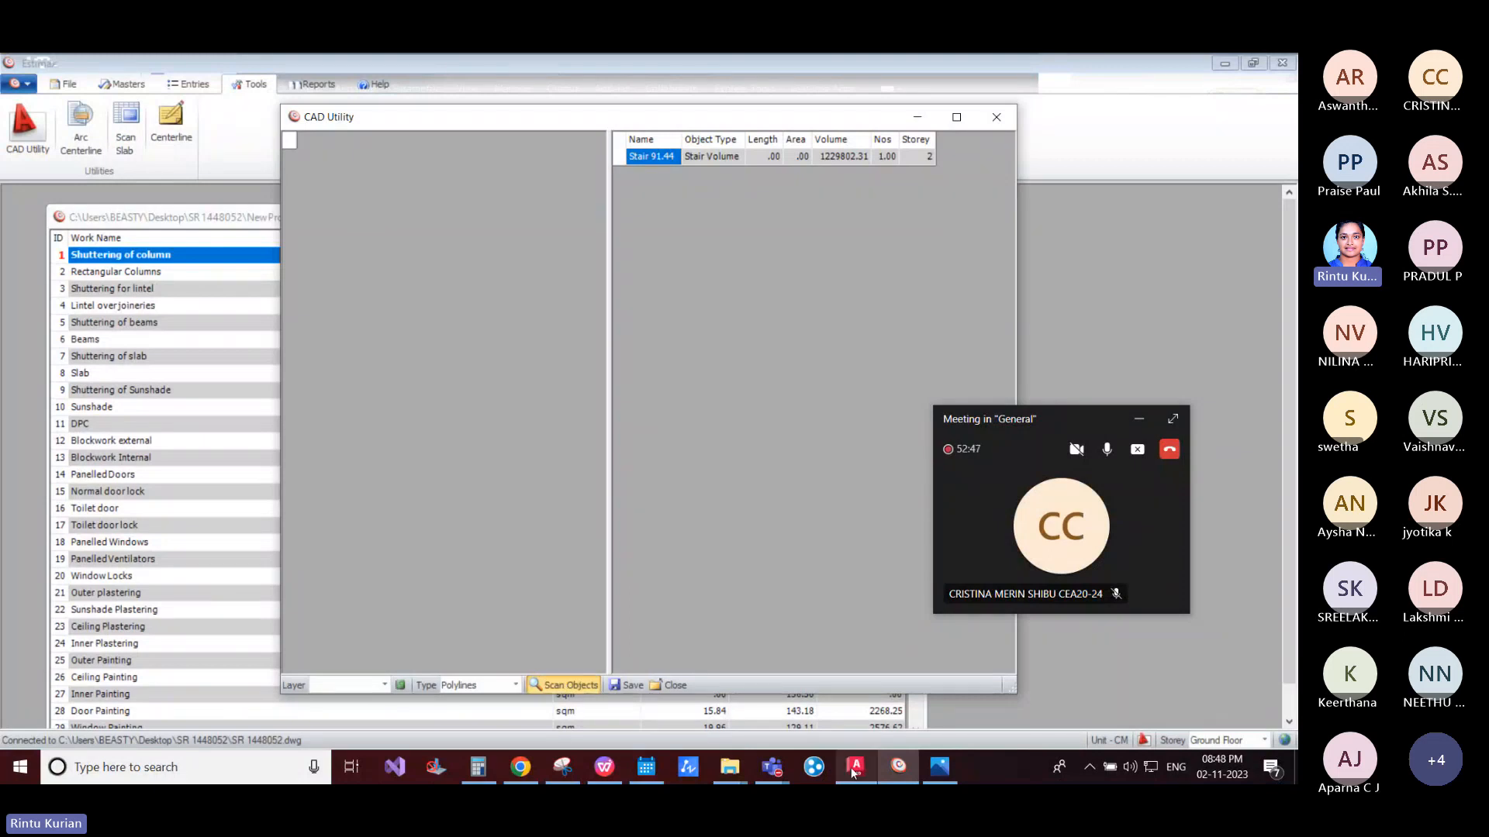
pyautogui.click(854, 768)
pyautogui.scroll(-4, 487, 339)
pyautogui.click(453, 315)
pyautogui.click(552, 413)
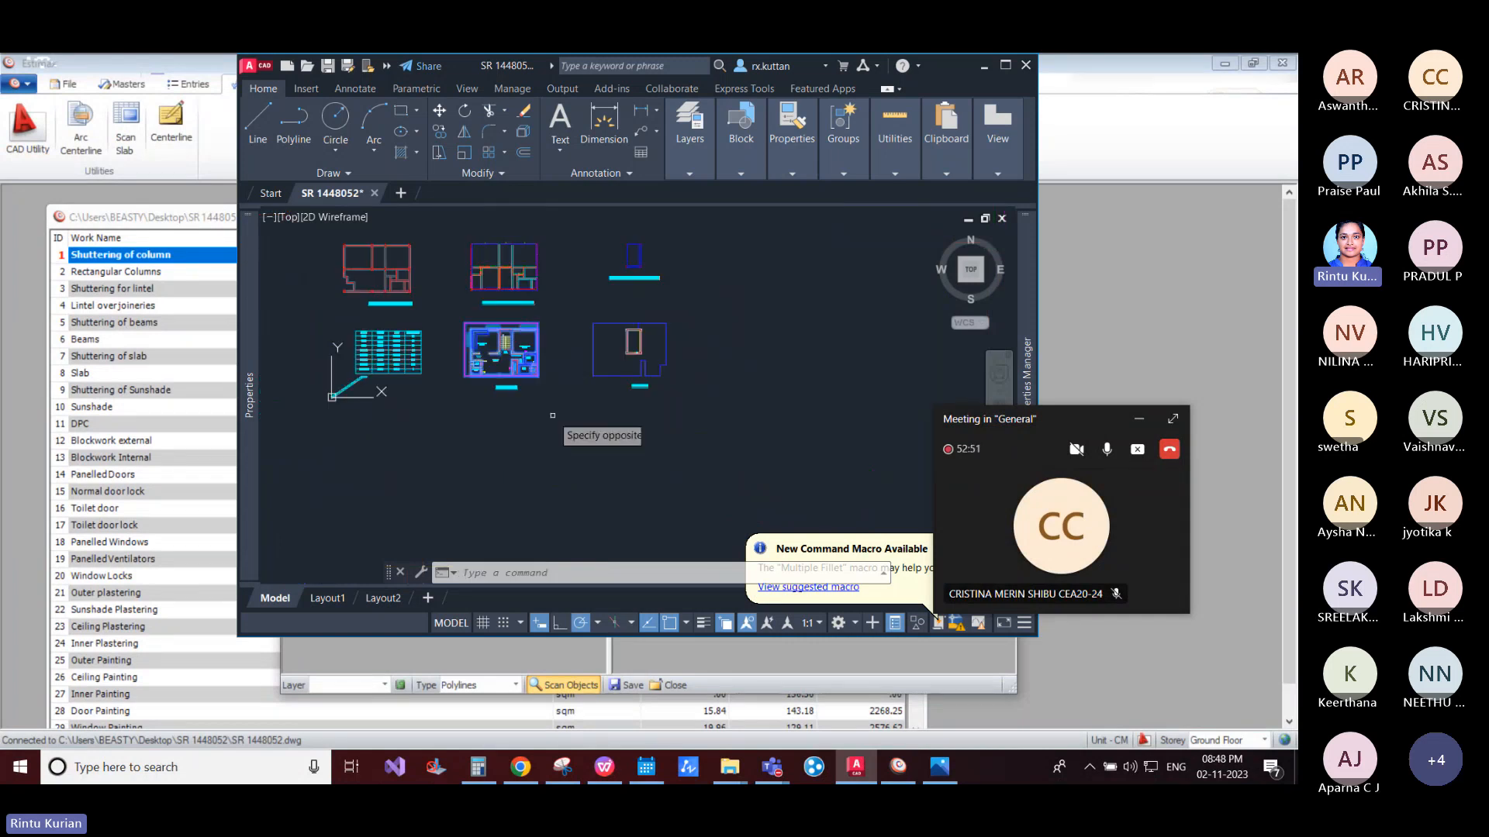
pyautogui.press('Return')
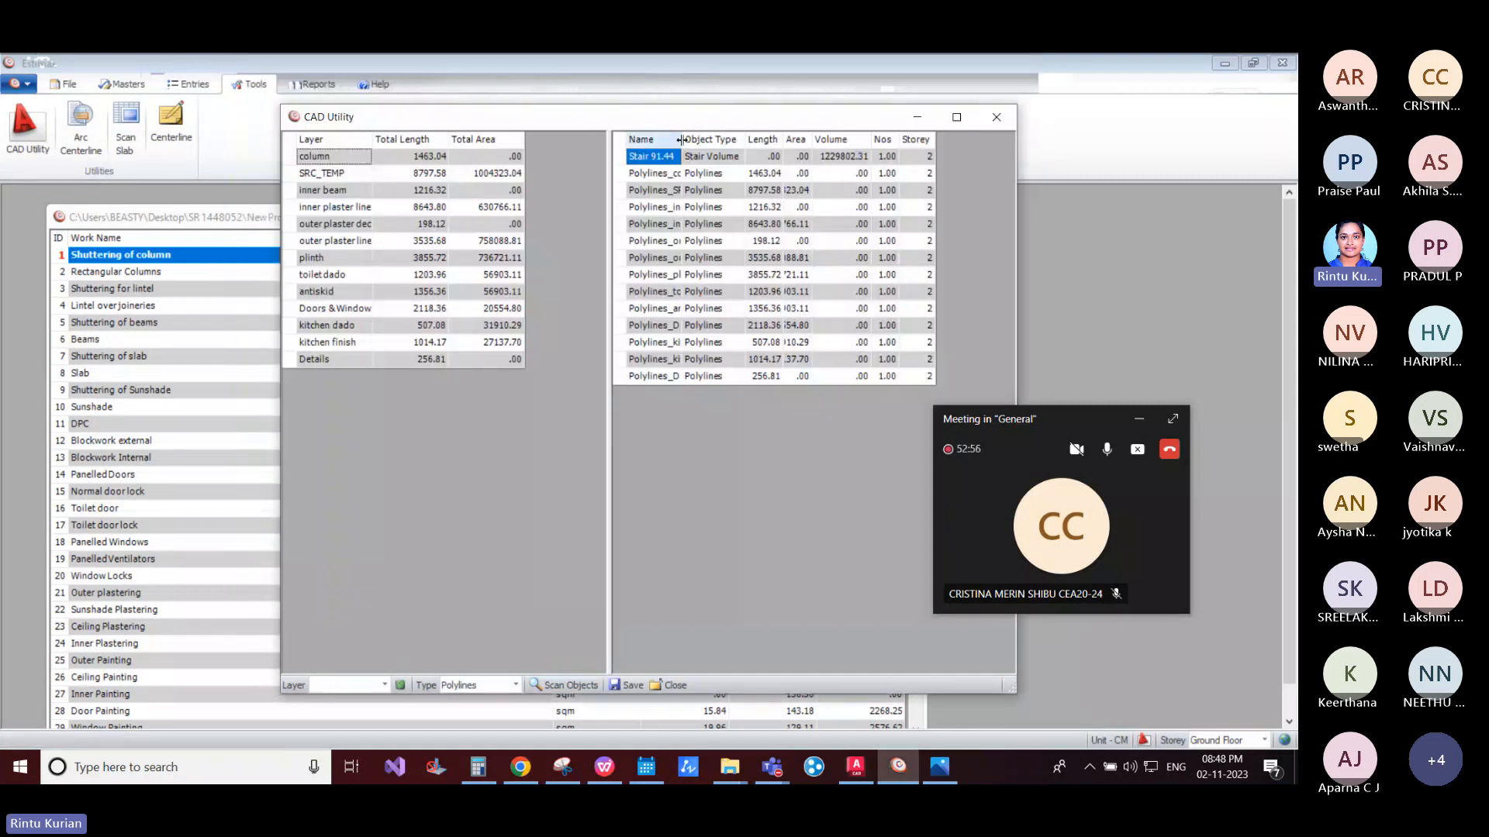
pyautogui.moveTo(682, 144); pyautogui.dragTo(778, 177)
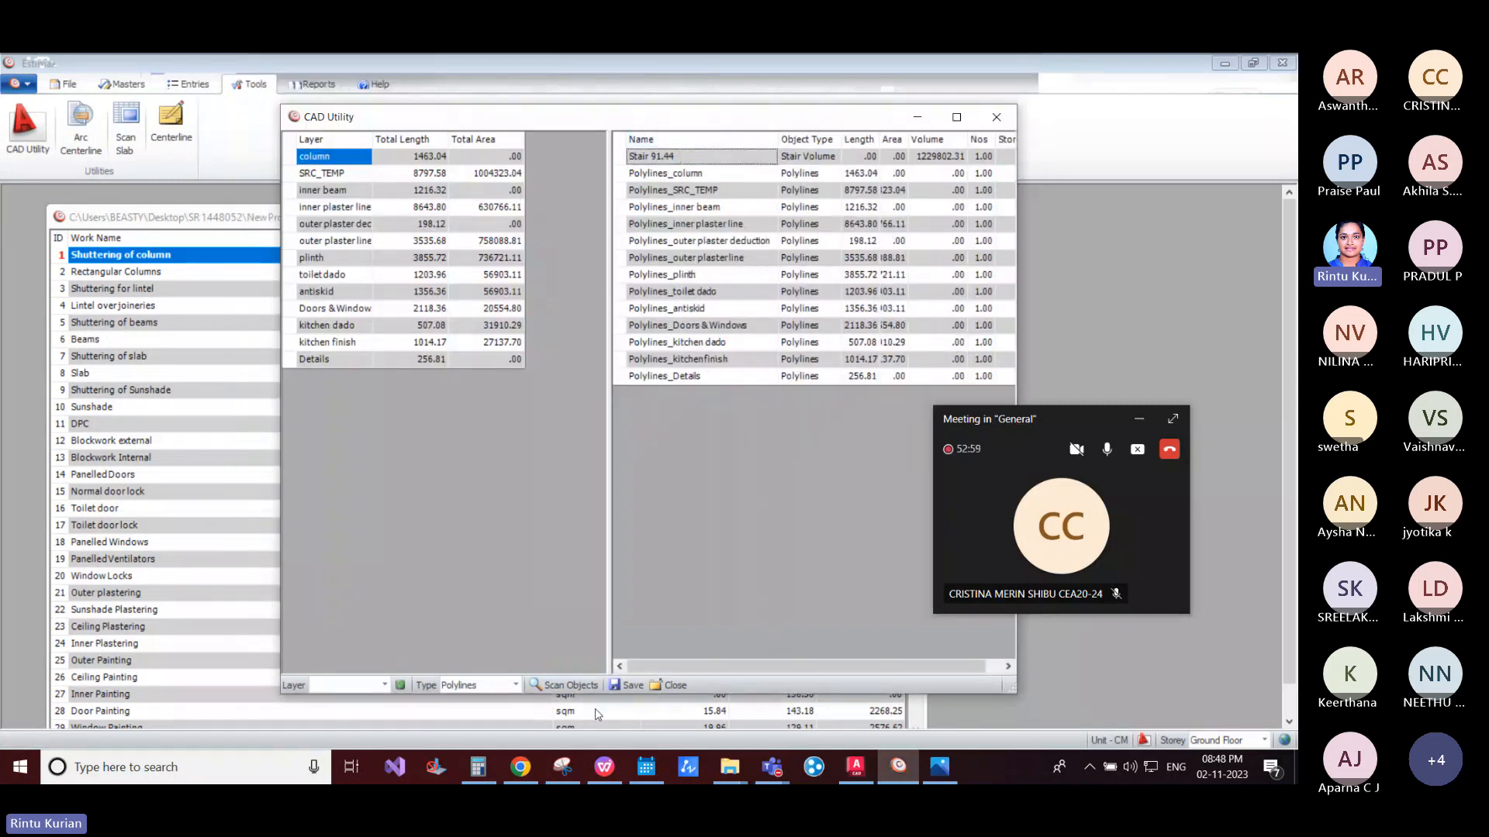
pyautogui.click(675, 685)
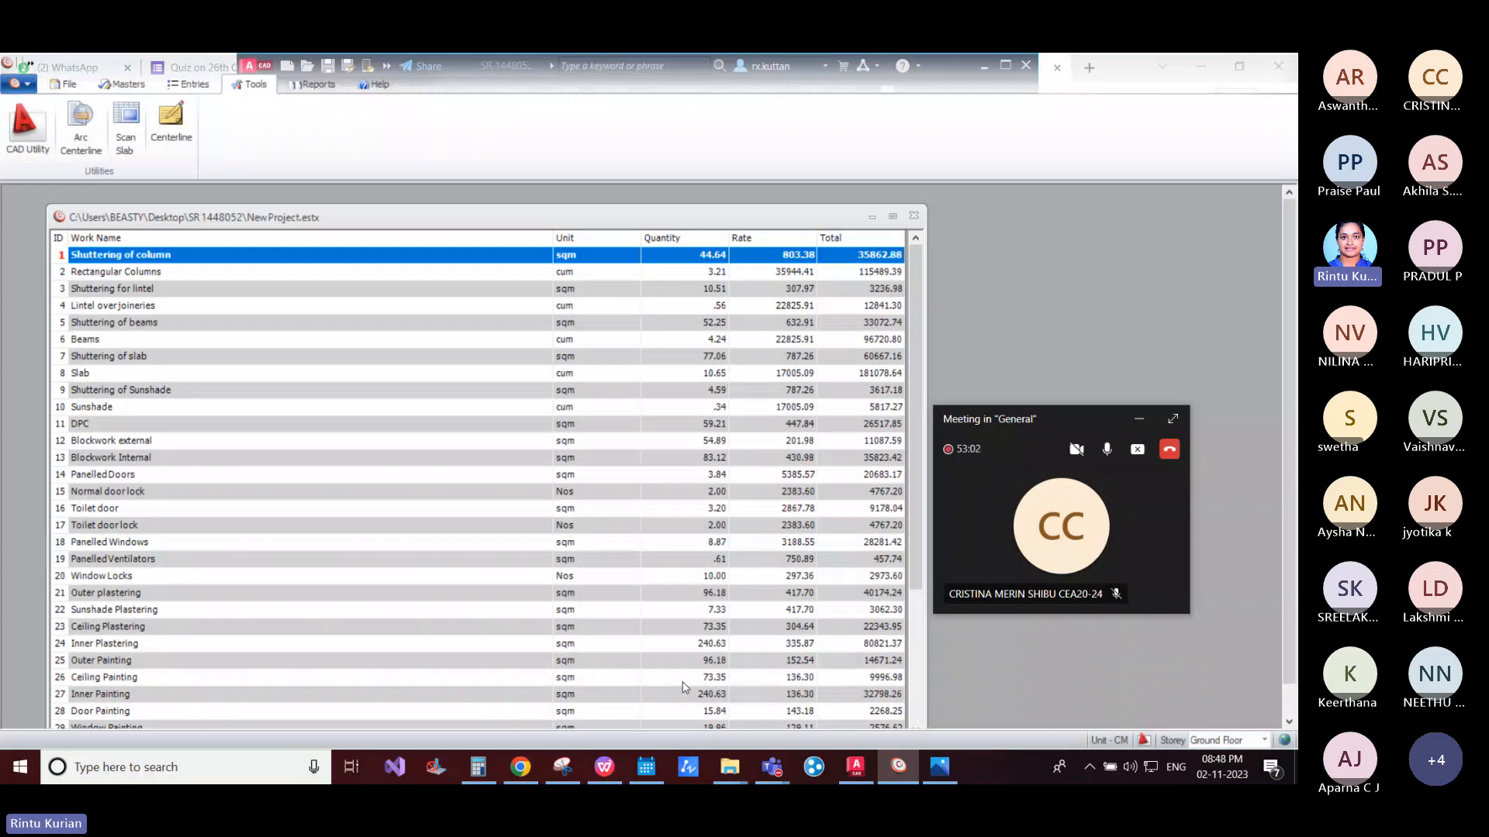
# Step: Examine the ground floor work quantities, and switch to the Headroom storey to inspect its overhead water tank and tank shuttering items
pyautogui.scroll(-2, 382, 460)
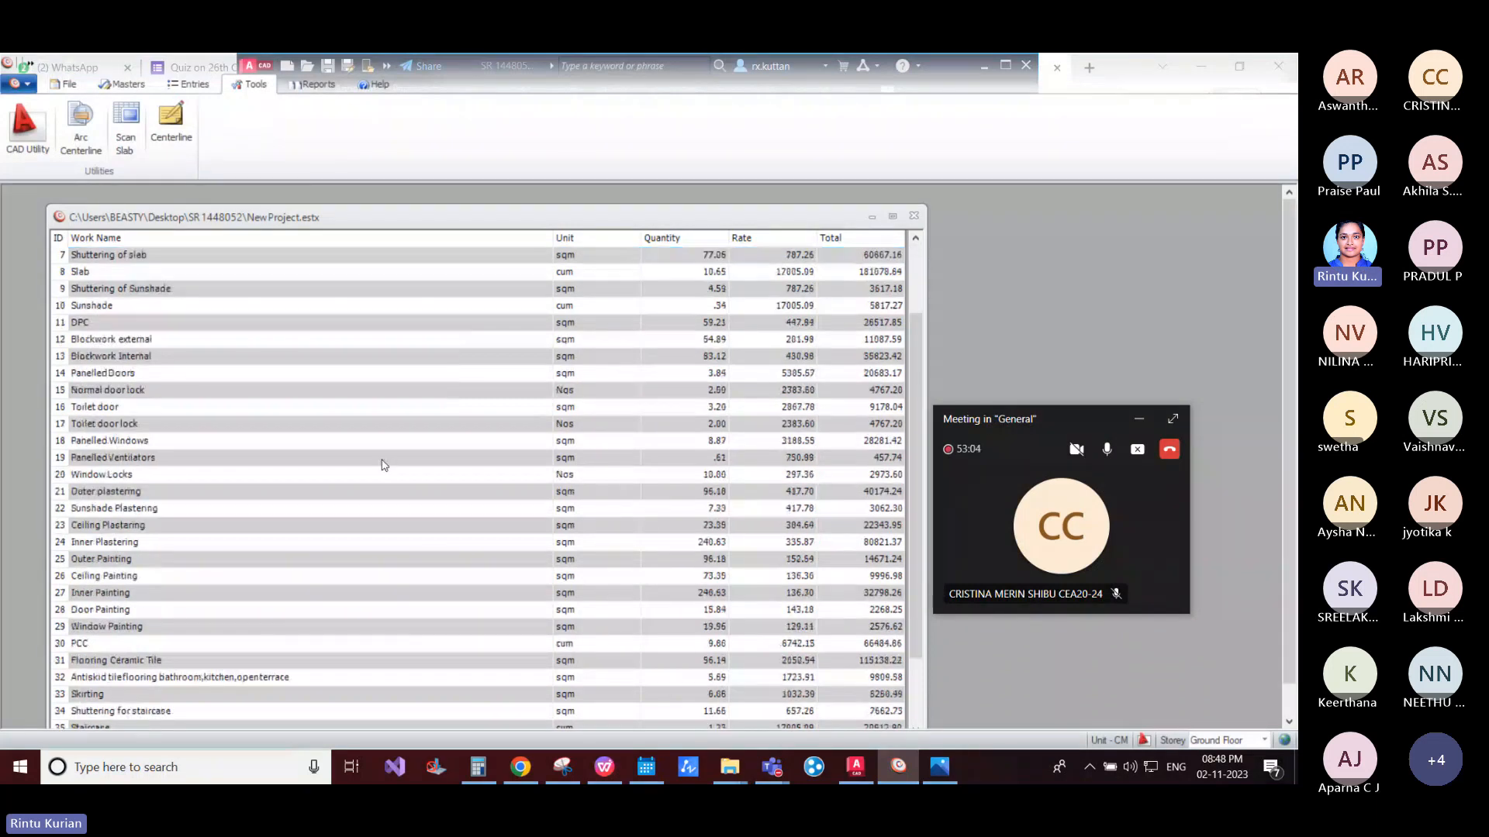
pyautogui.scroll(-2, 382, 460)
pyautogui.scroll(4, 601, 639)
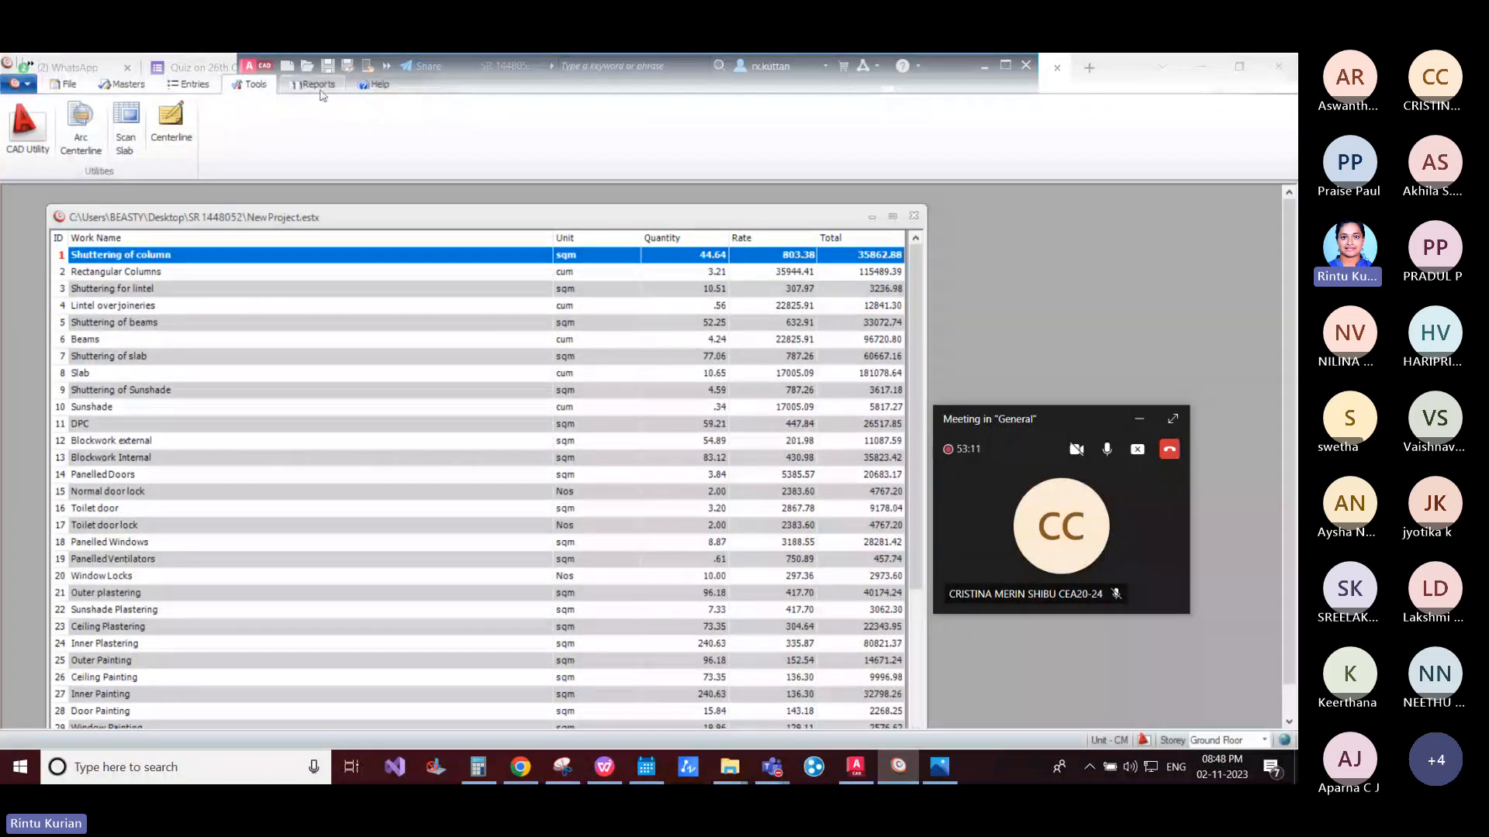
pyautogui.click(1267, 743)
pyautogui.click(1227, 724)
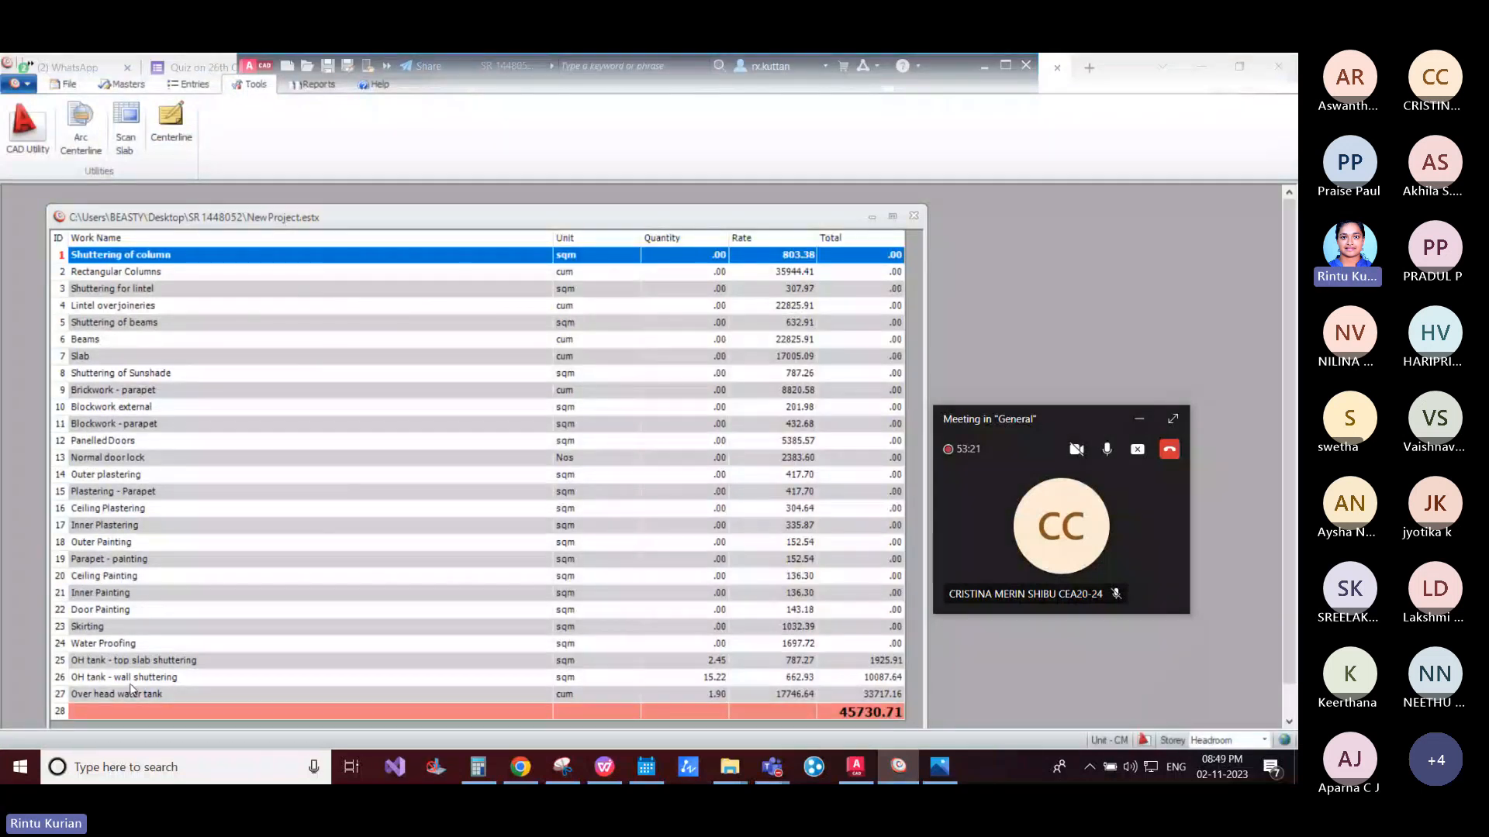
pyautogui.click(97, 661)
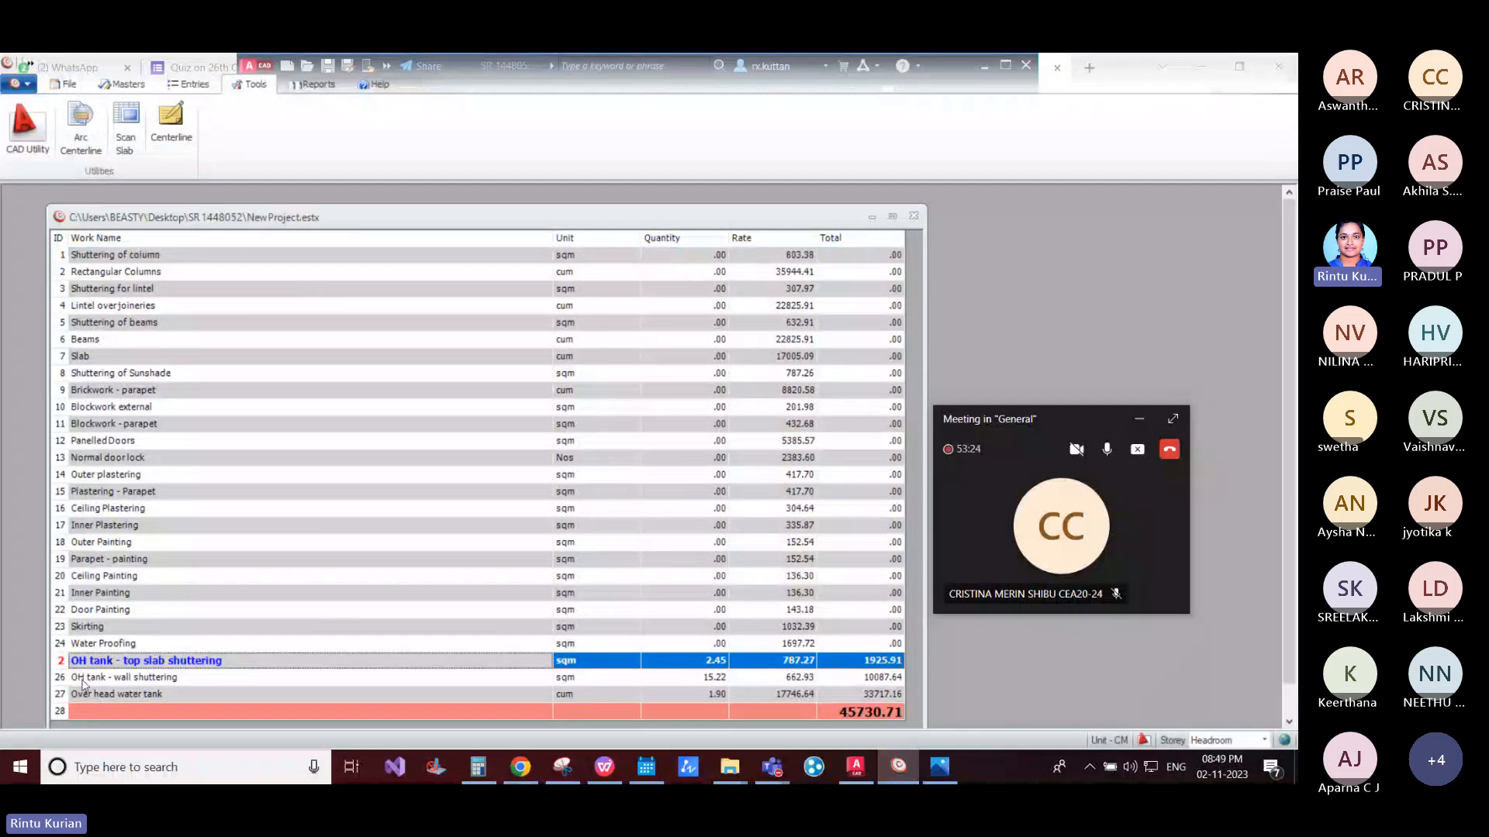
pyautogui.click(80, 679)
pyautogui.click(89, 695)
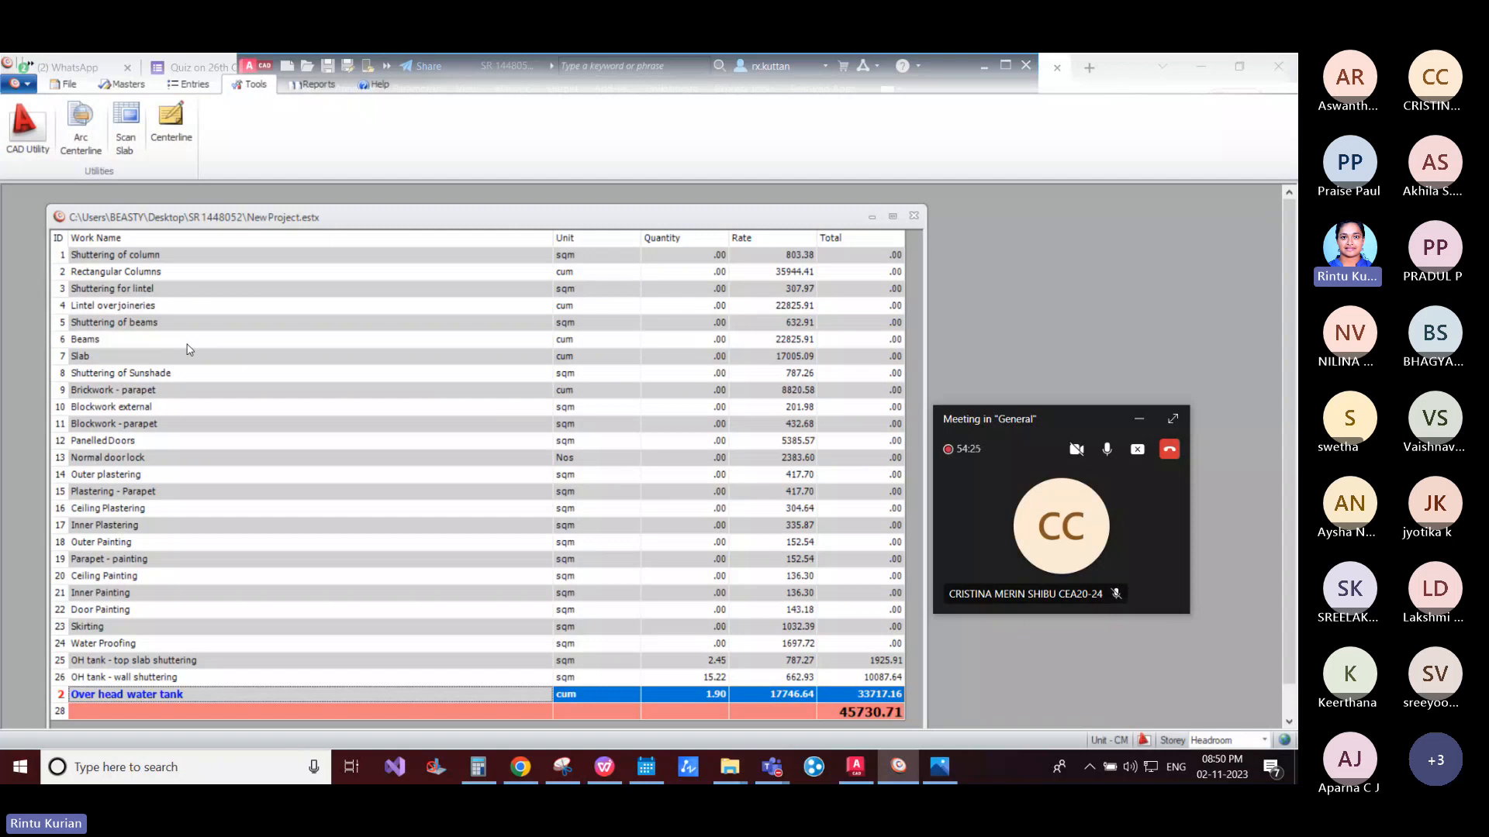
# Step: Generate the summary report with rate analysis and save it as the Excel workbook New Project in the SR 1448052 folder
pyautogui.click(329, 90)
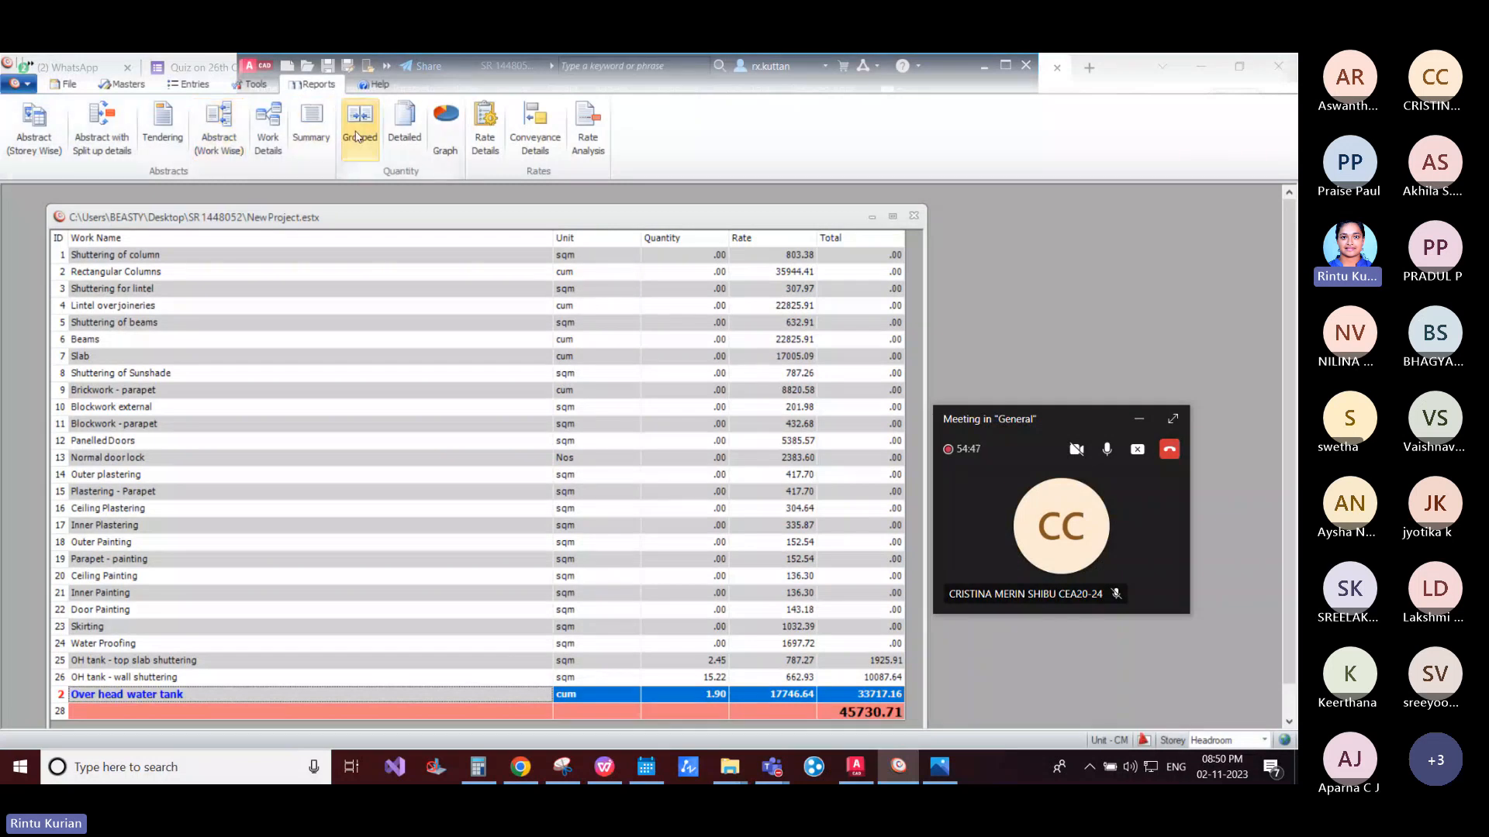
pyautogui.click(324, 140)
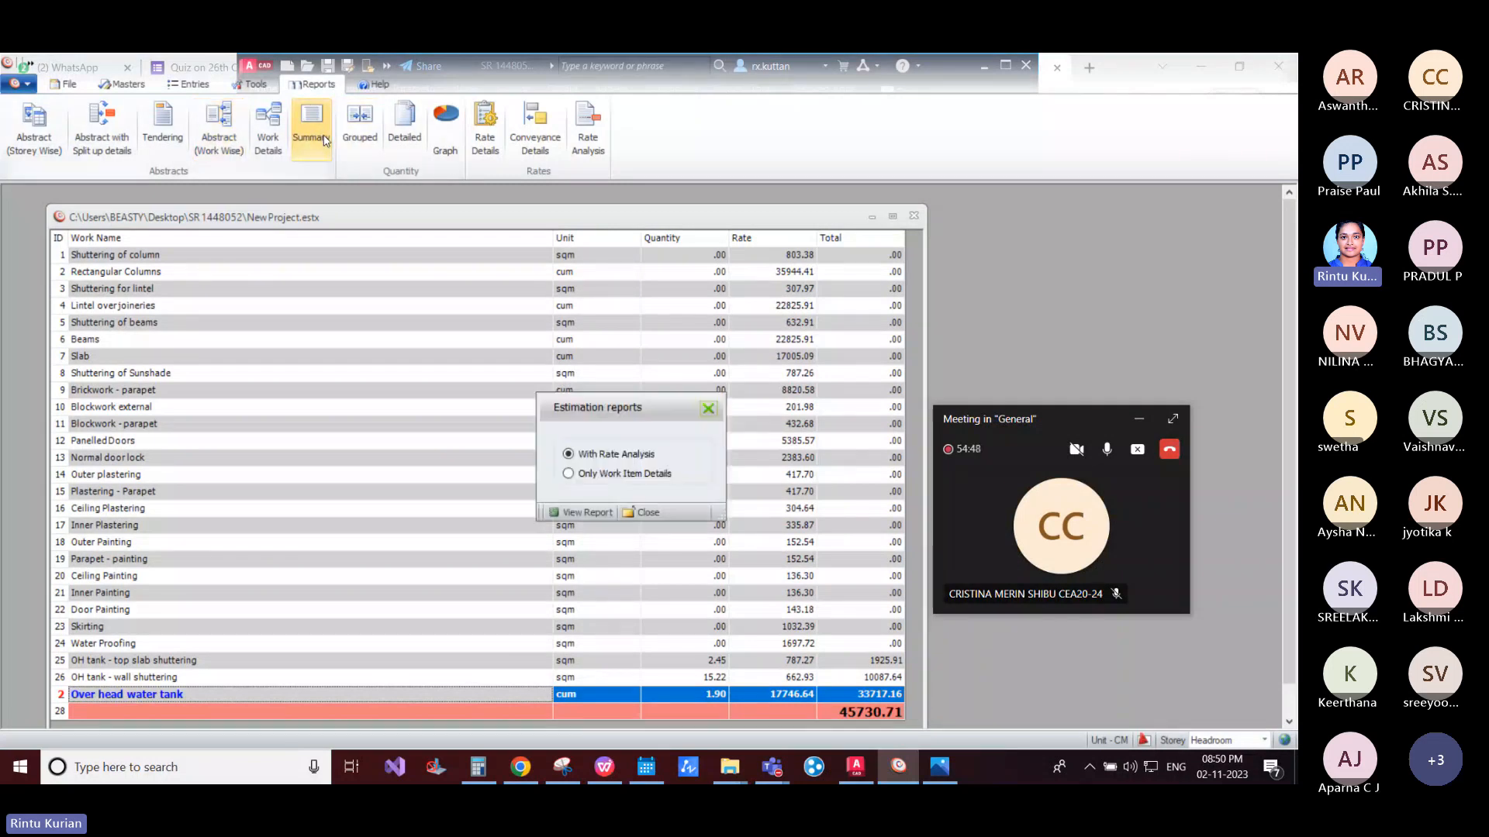
pyautogui.click(596, 518)
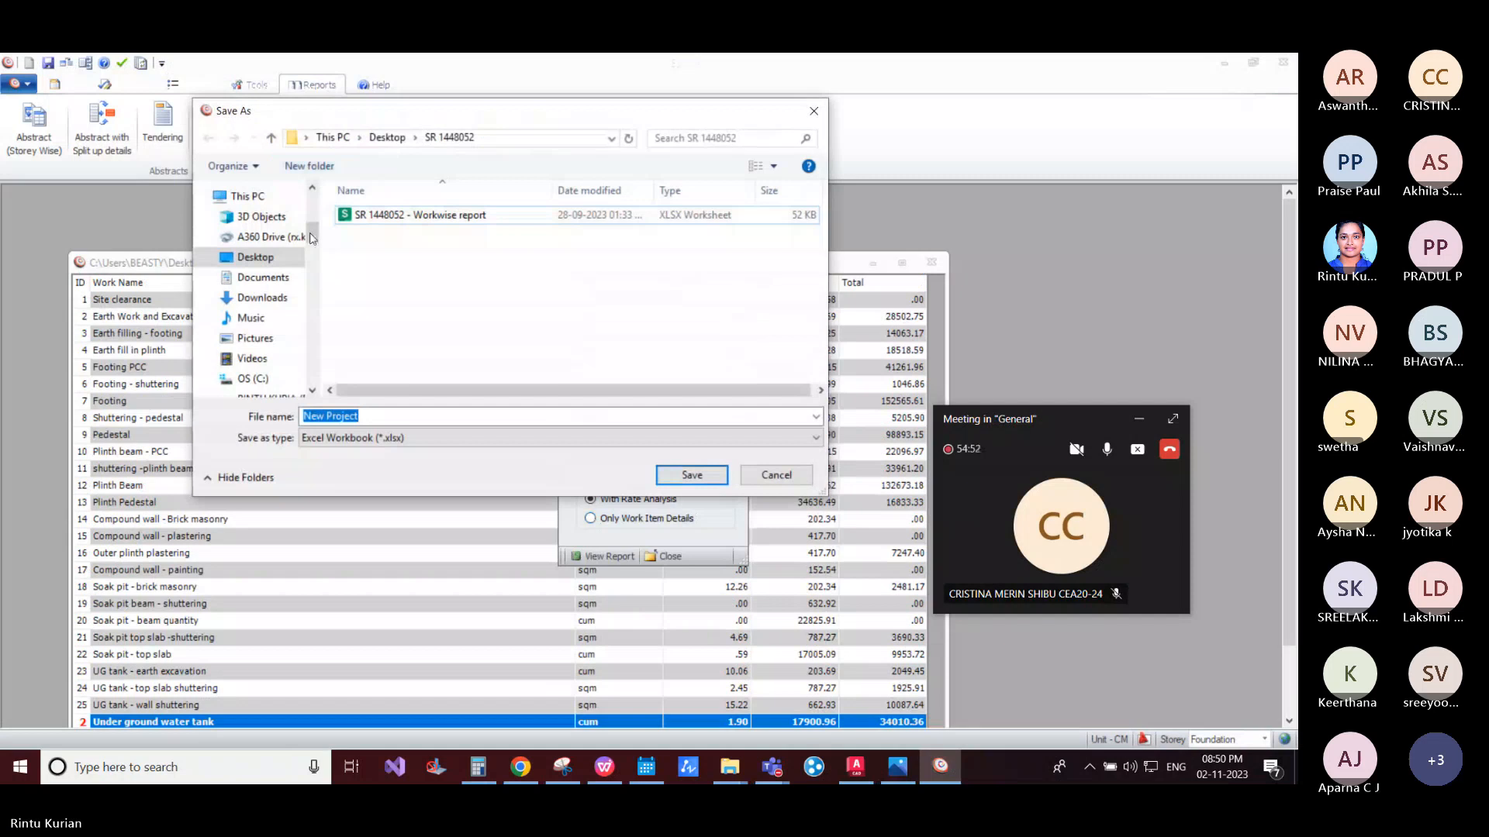
pyautogui.click(688, 473)
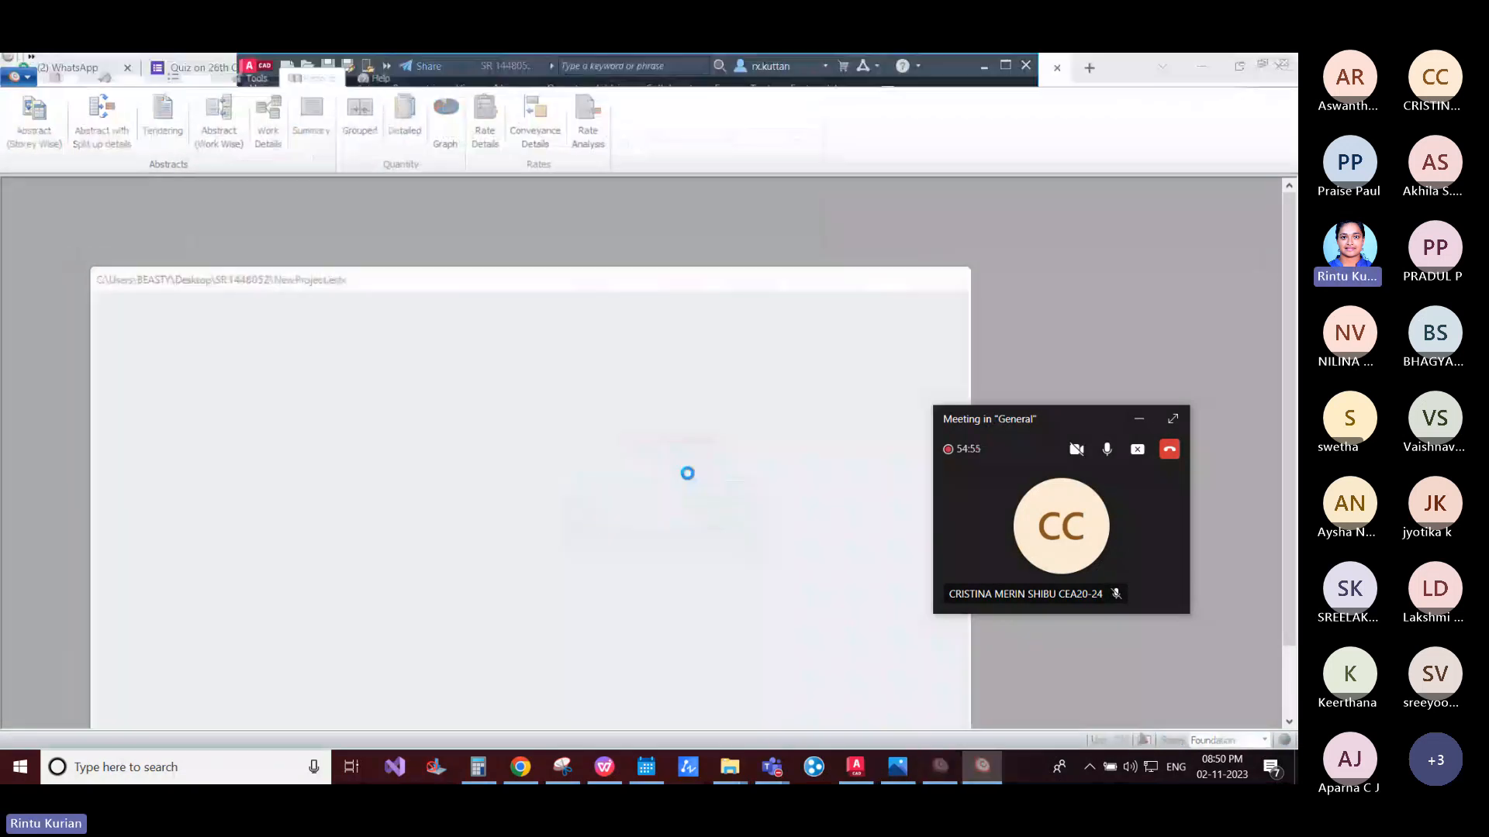
# Step: Close the Template creation folder window and open the New Project workbook from the SR 1448052 folder
pyautogui.moveTo(730, 767)
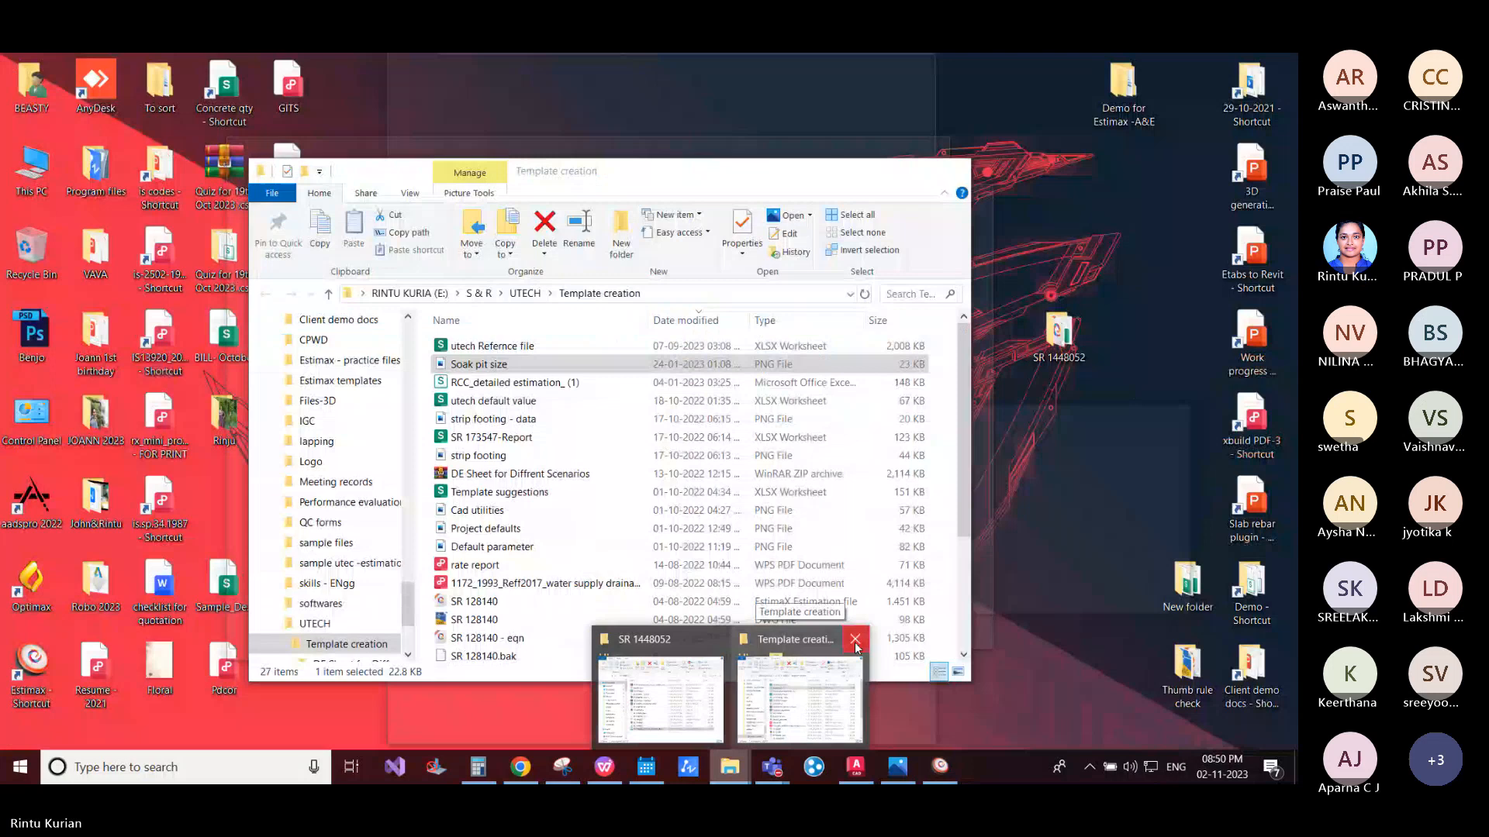
pyautogui.click(854, 640)
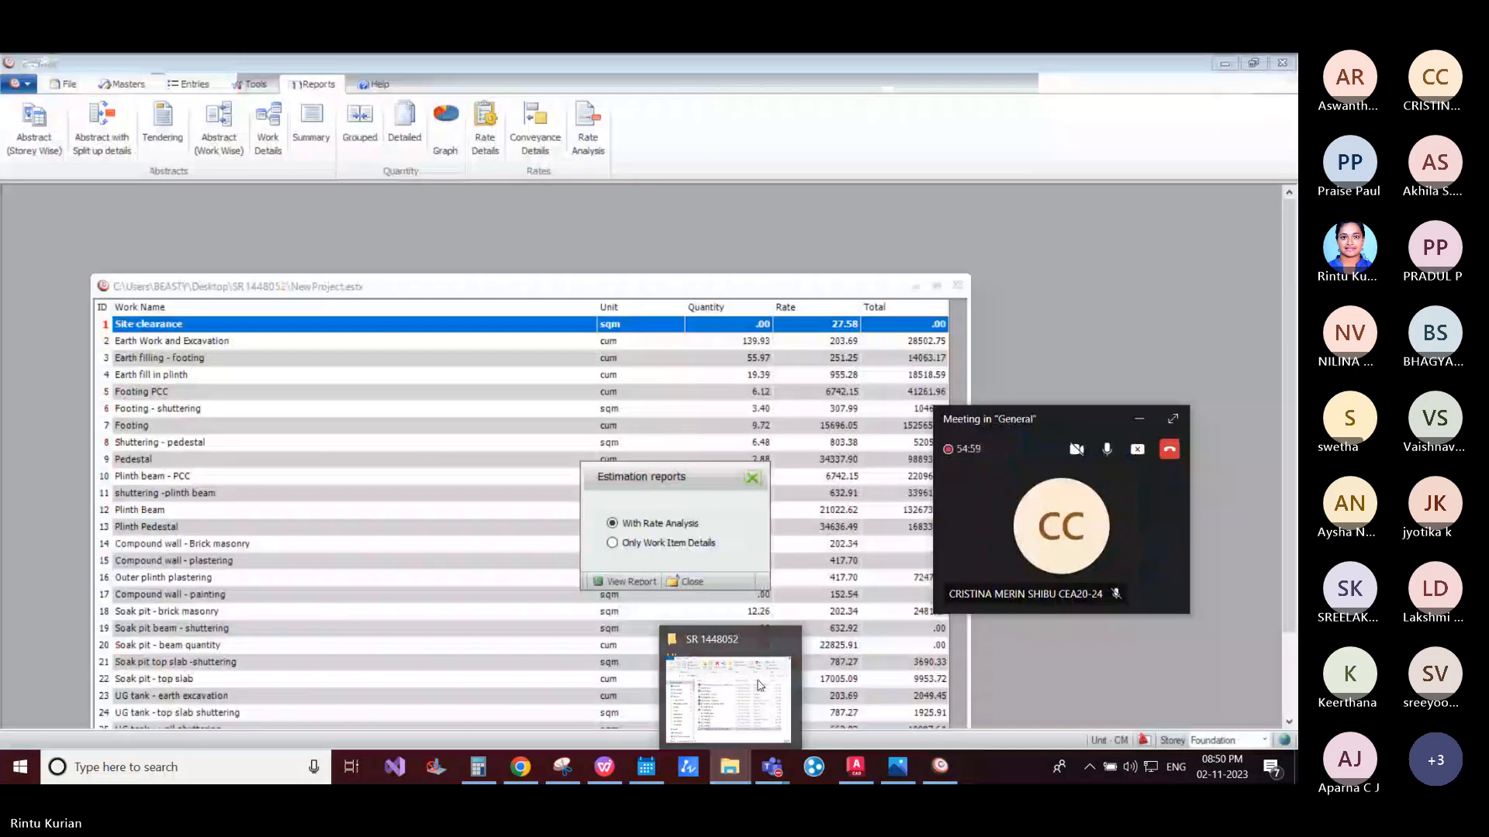
pyautogui.click(760, 685)
pyautogui.doubleClick(461, 363)
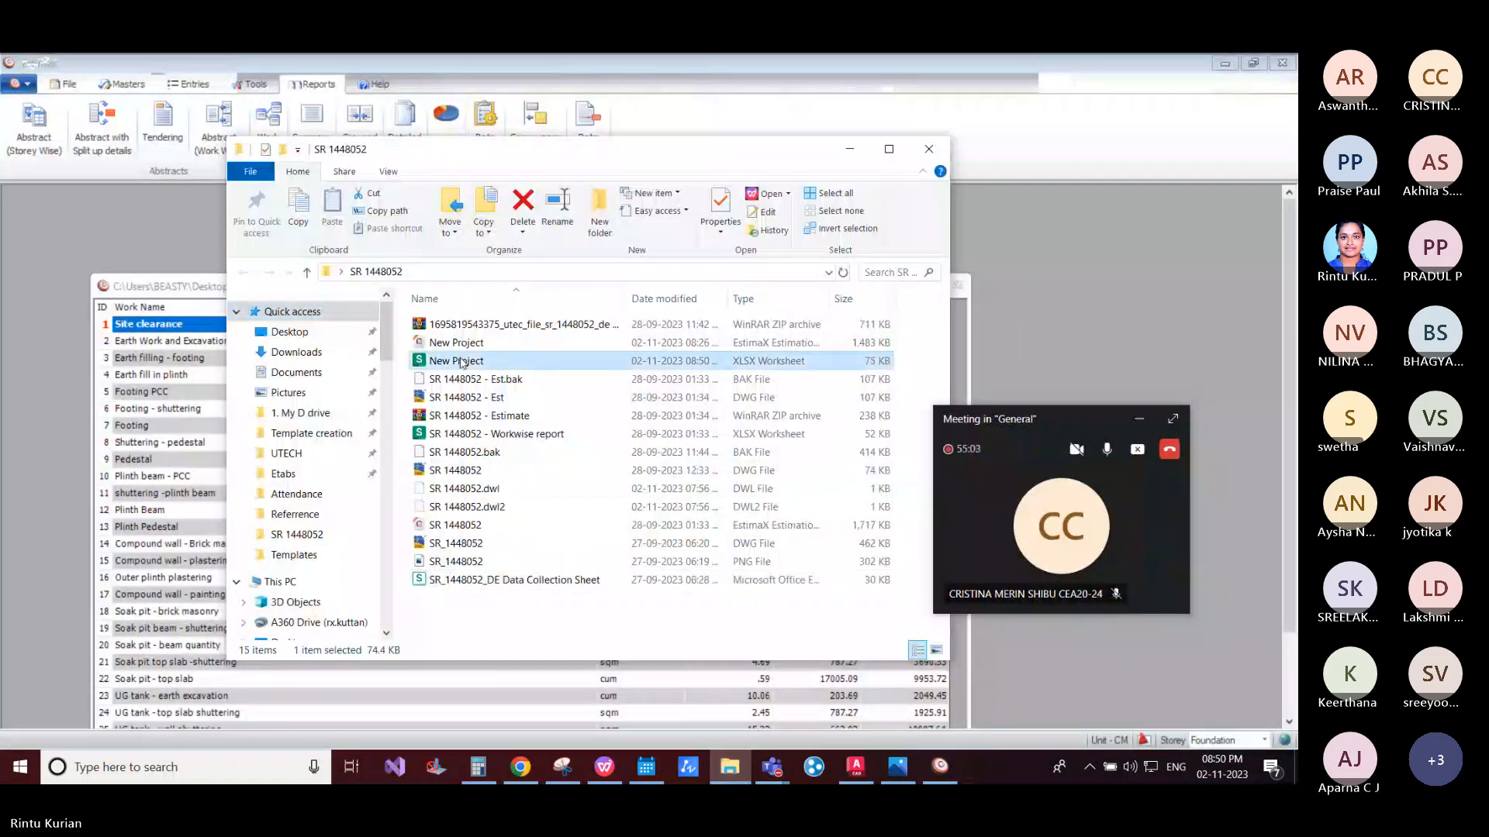
# Step: Look through the report's detailed and short item sheets, detailed and short material sheets, and Parameters sheet
pyautogui.scroll(-2, 385, 359)
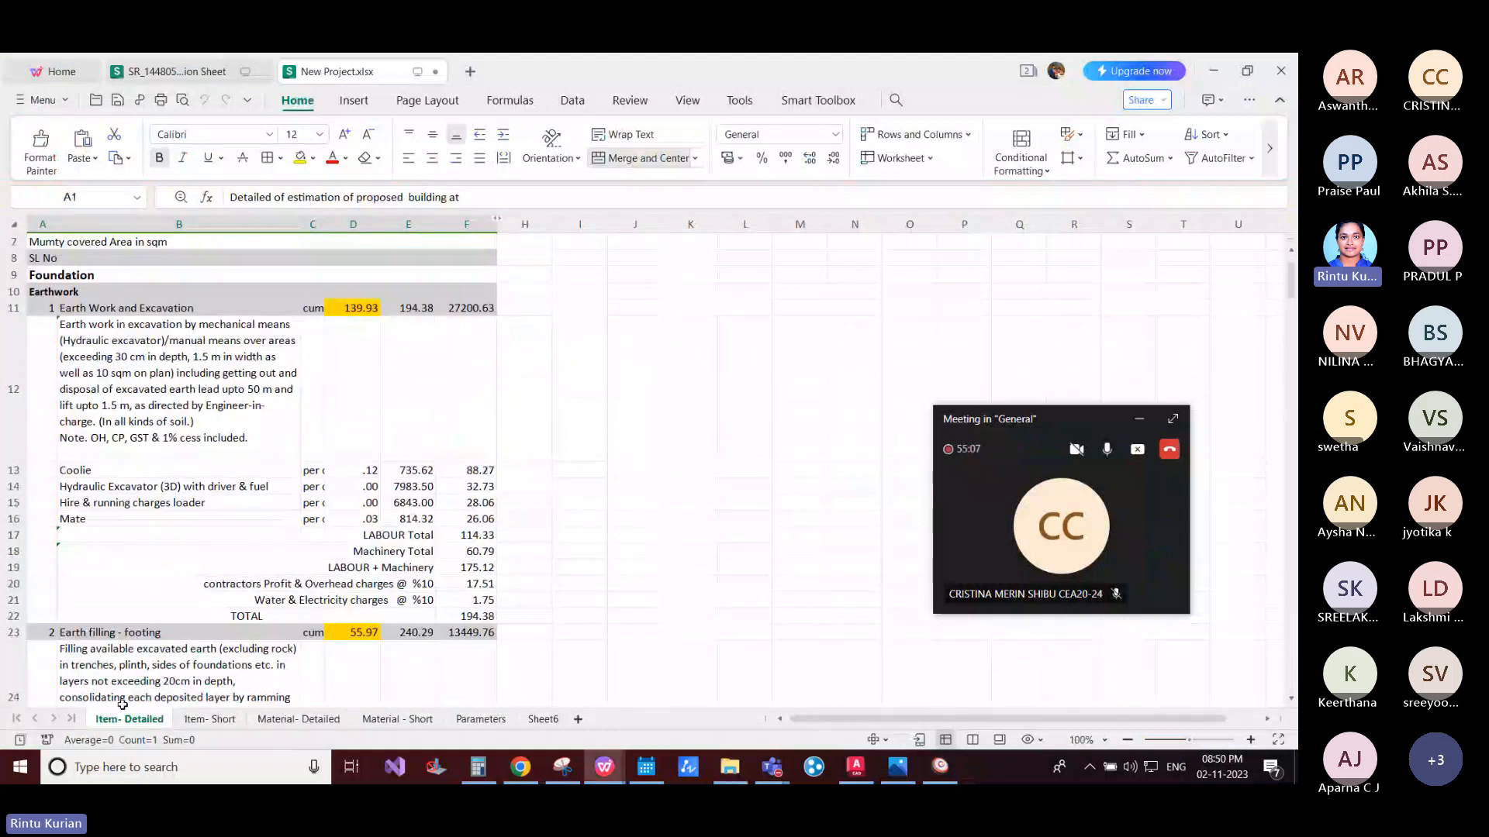
pyautogui.scroll(-2, 376, 462)
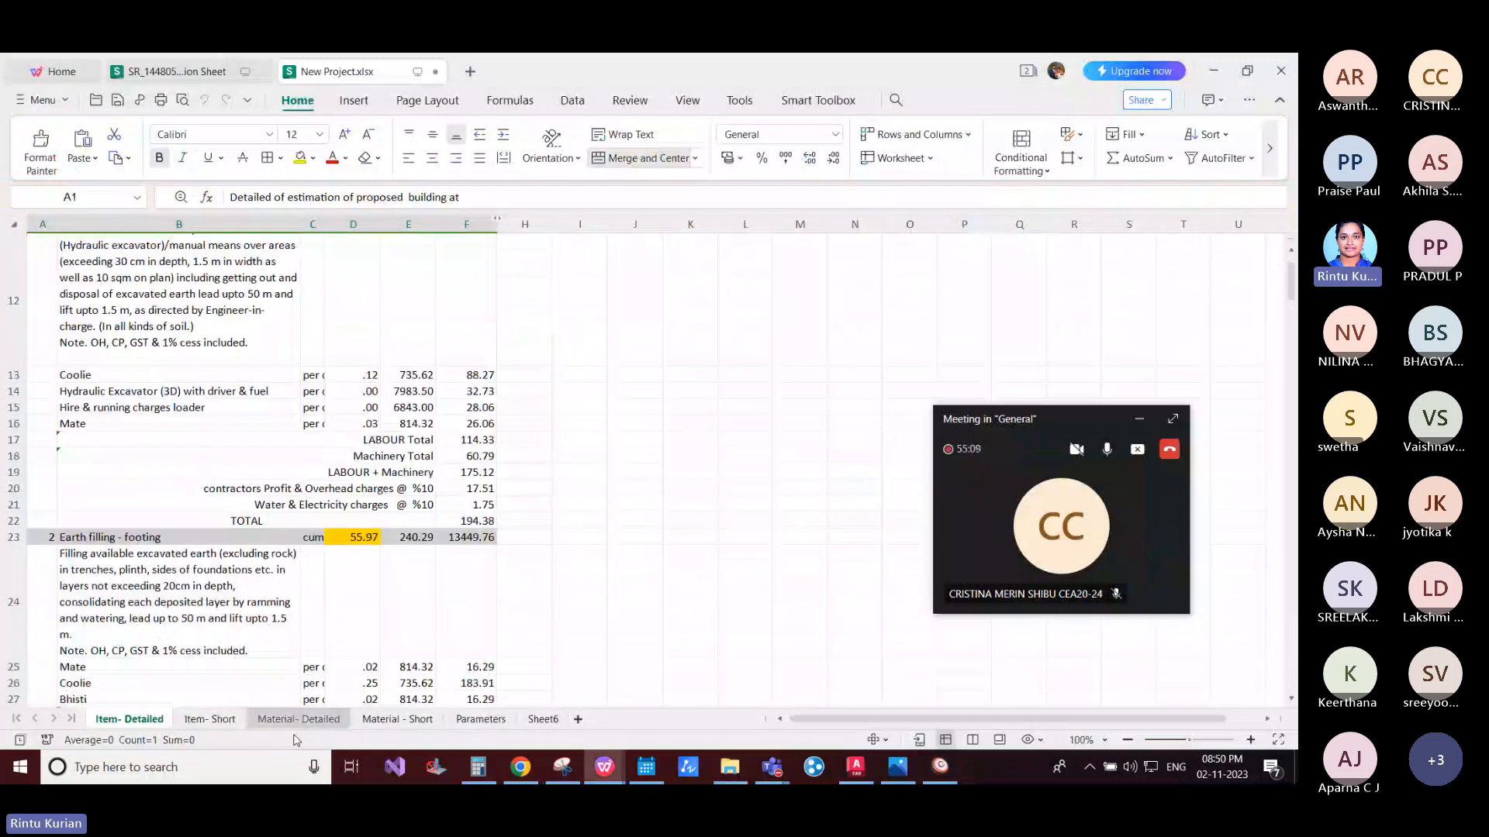
pyautogui.click(208, 720)
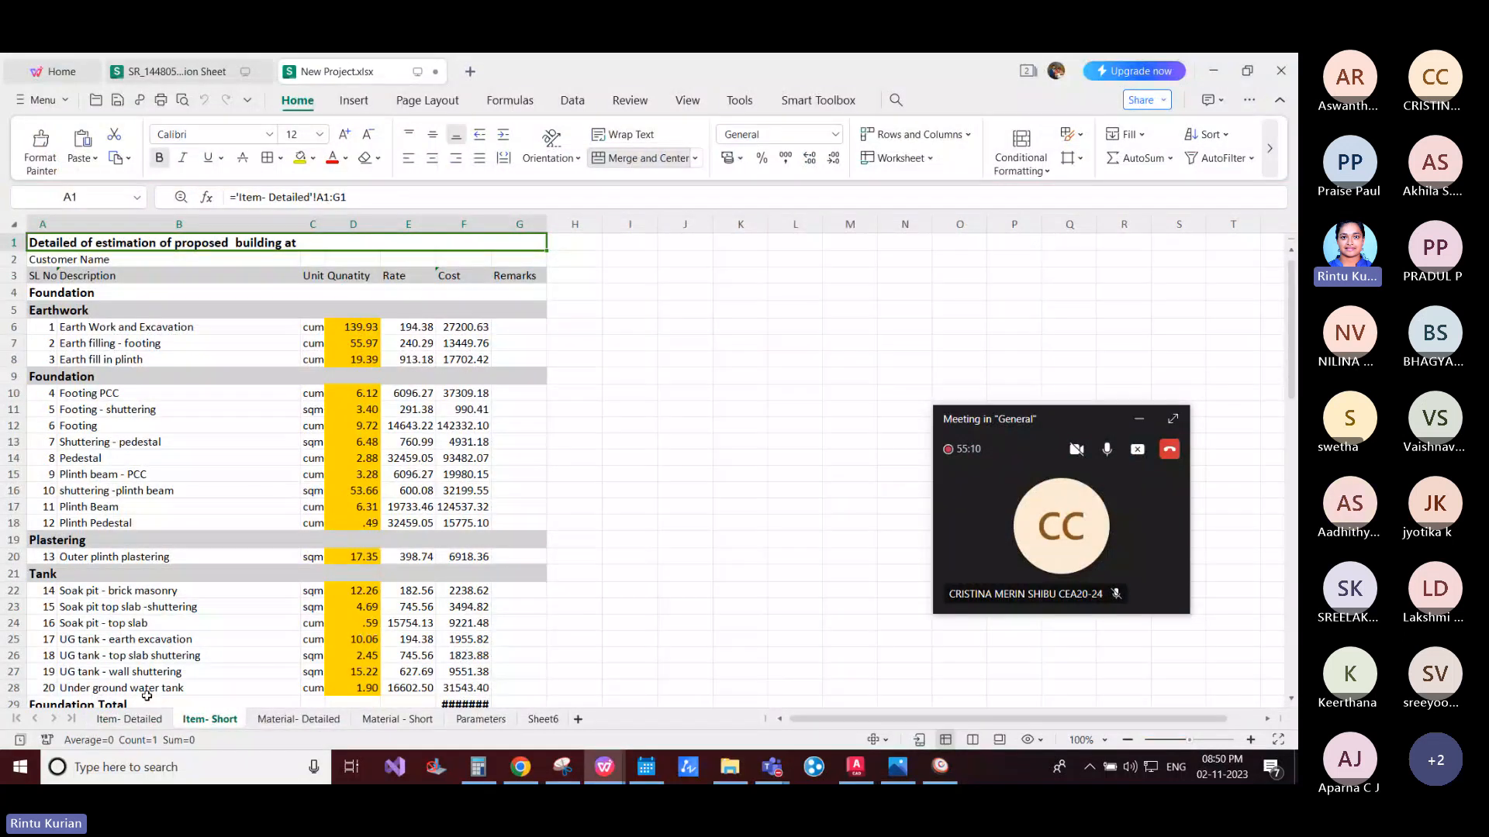
pyautogui.click(308, 721)
pyautogui.click(366, 720)
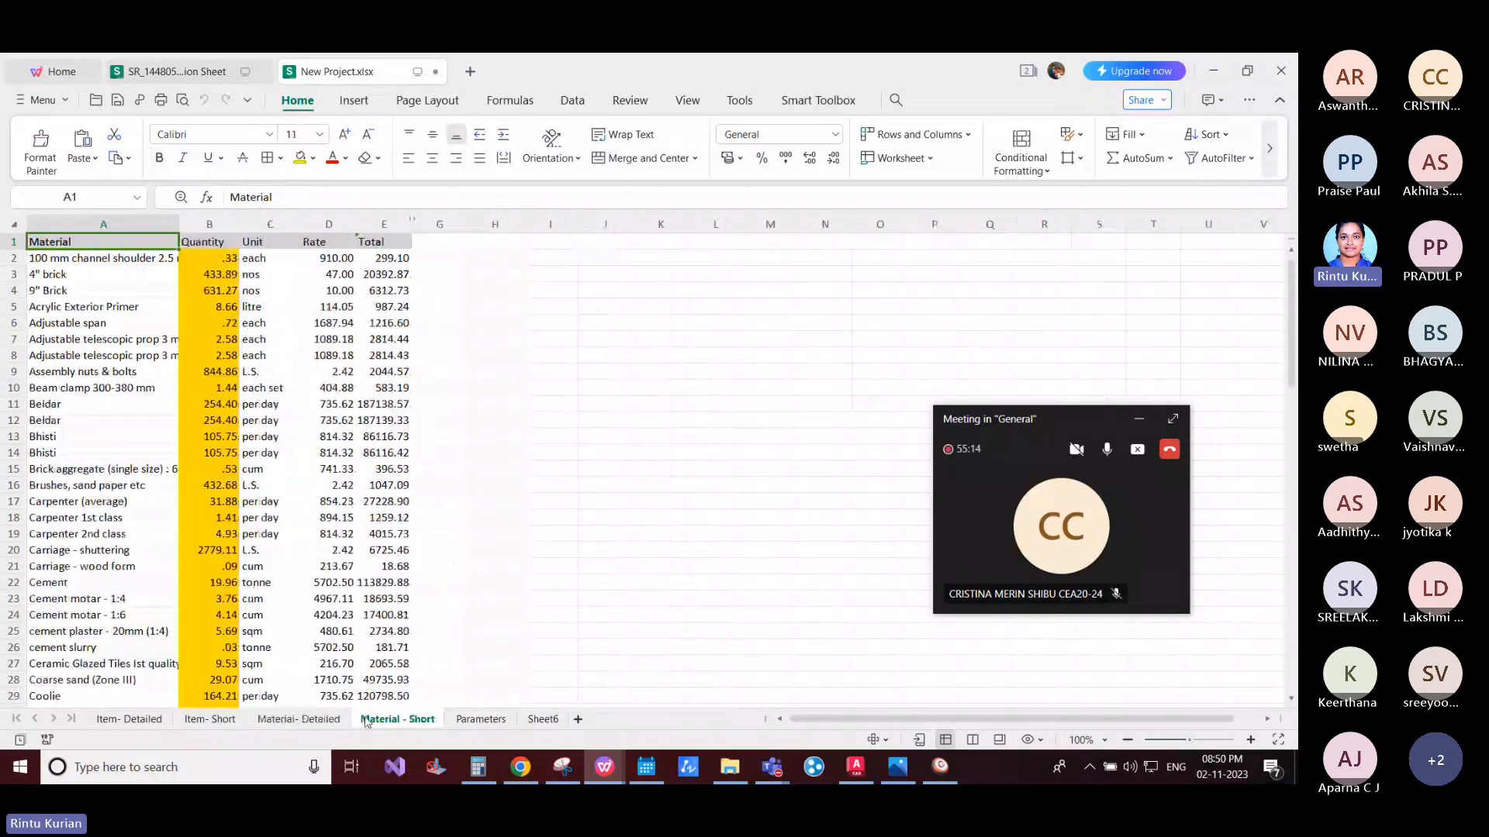
pyautogui.click(470, 721)
pyautogui.click(129, 721)
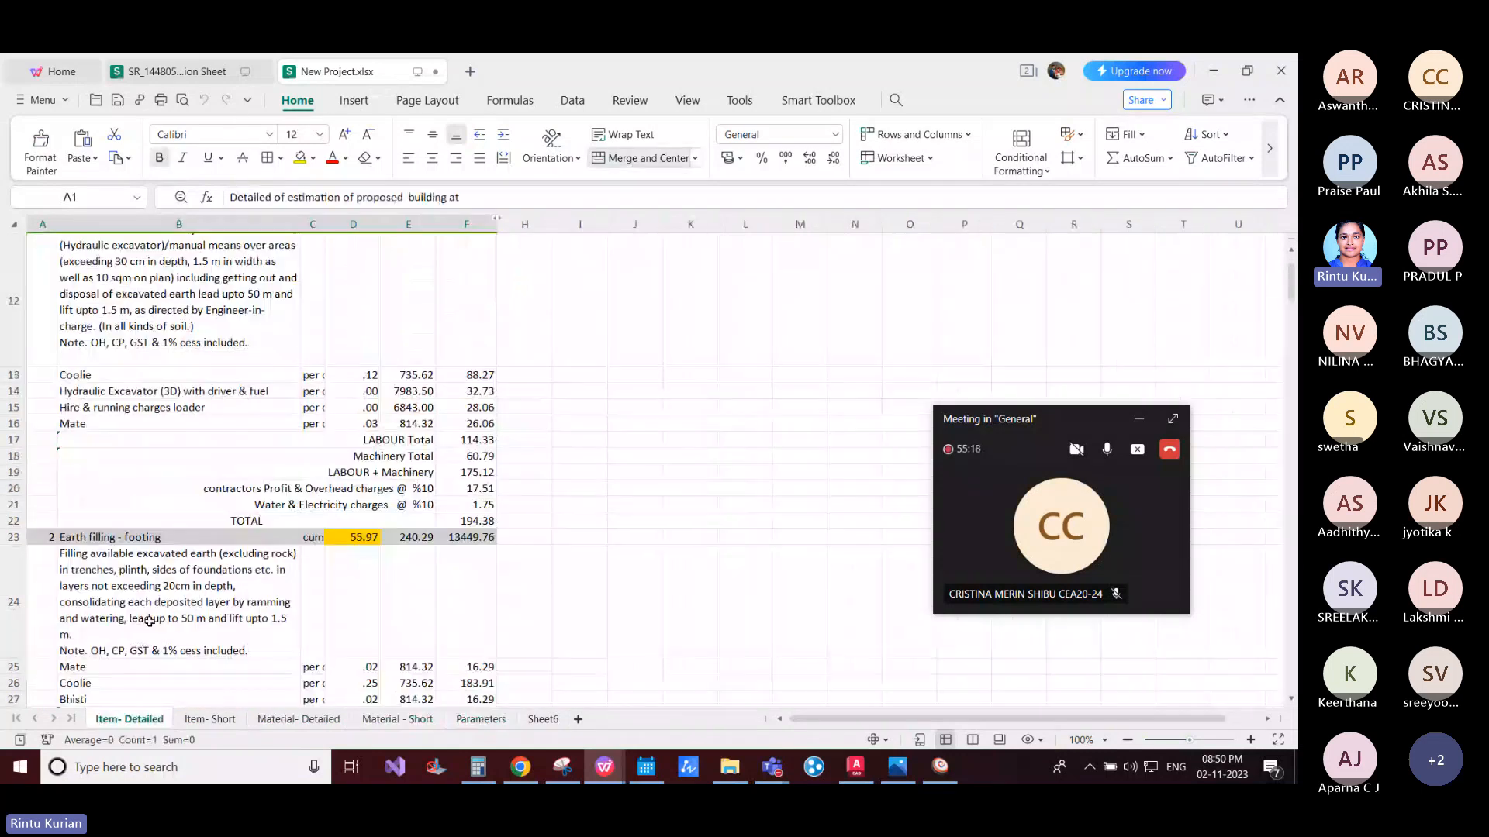
# Step: Open the SR 1448052 - Workwise report workbook and read through its Abstract Estimate sheet
pyautogui.click(729, 767)
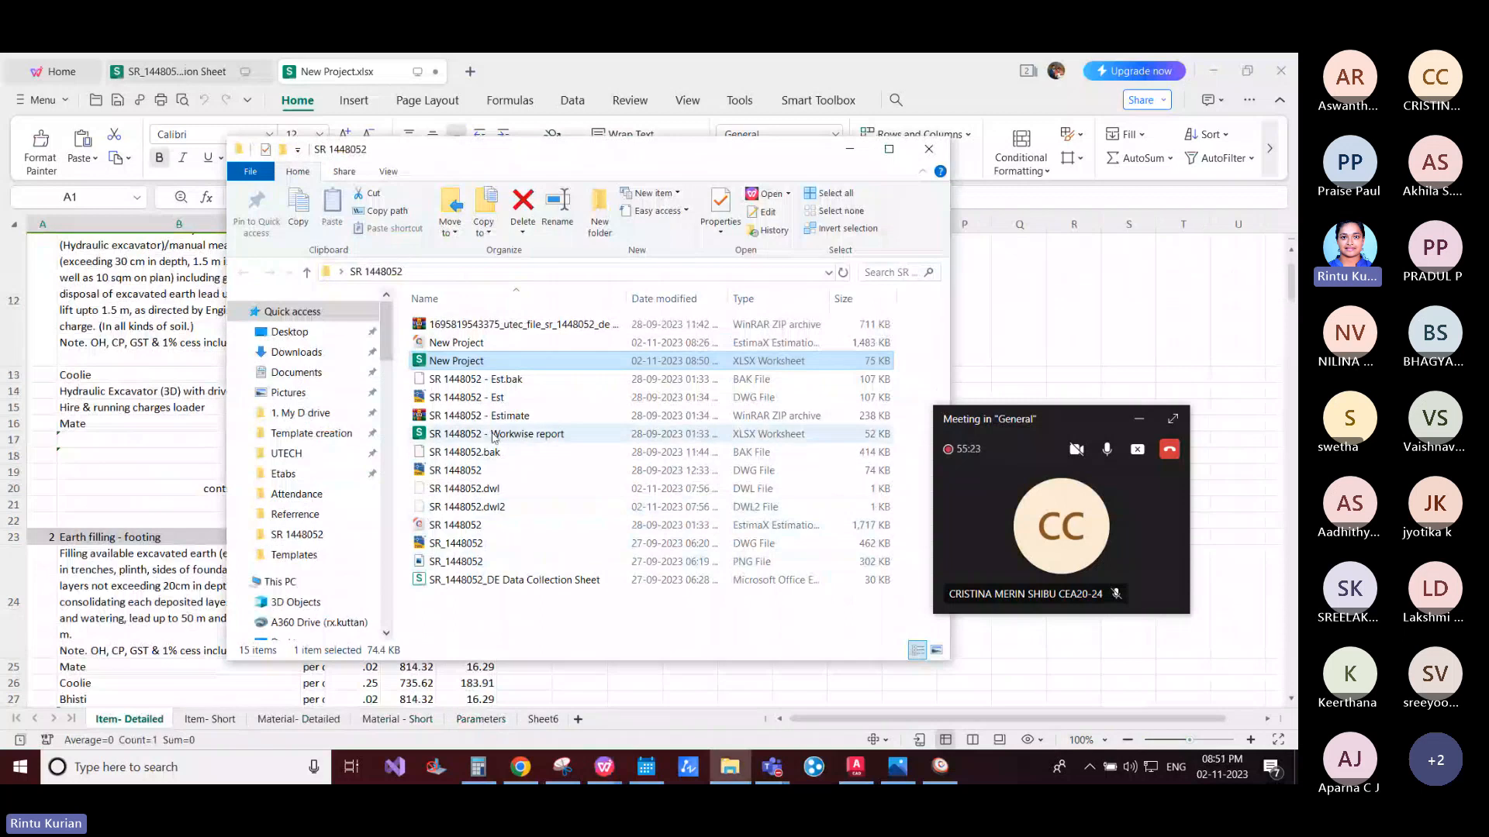
pyautogui.doubleClick(493, 437)
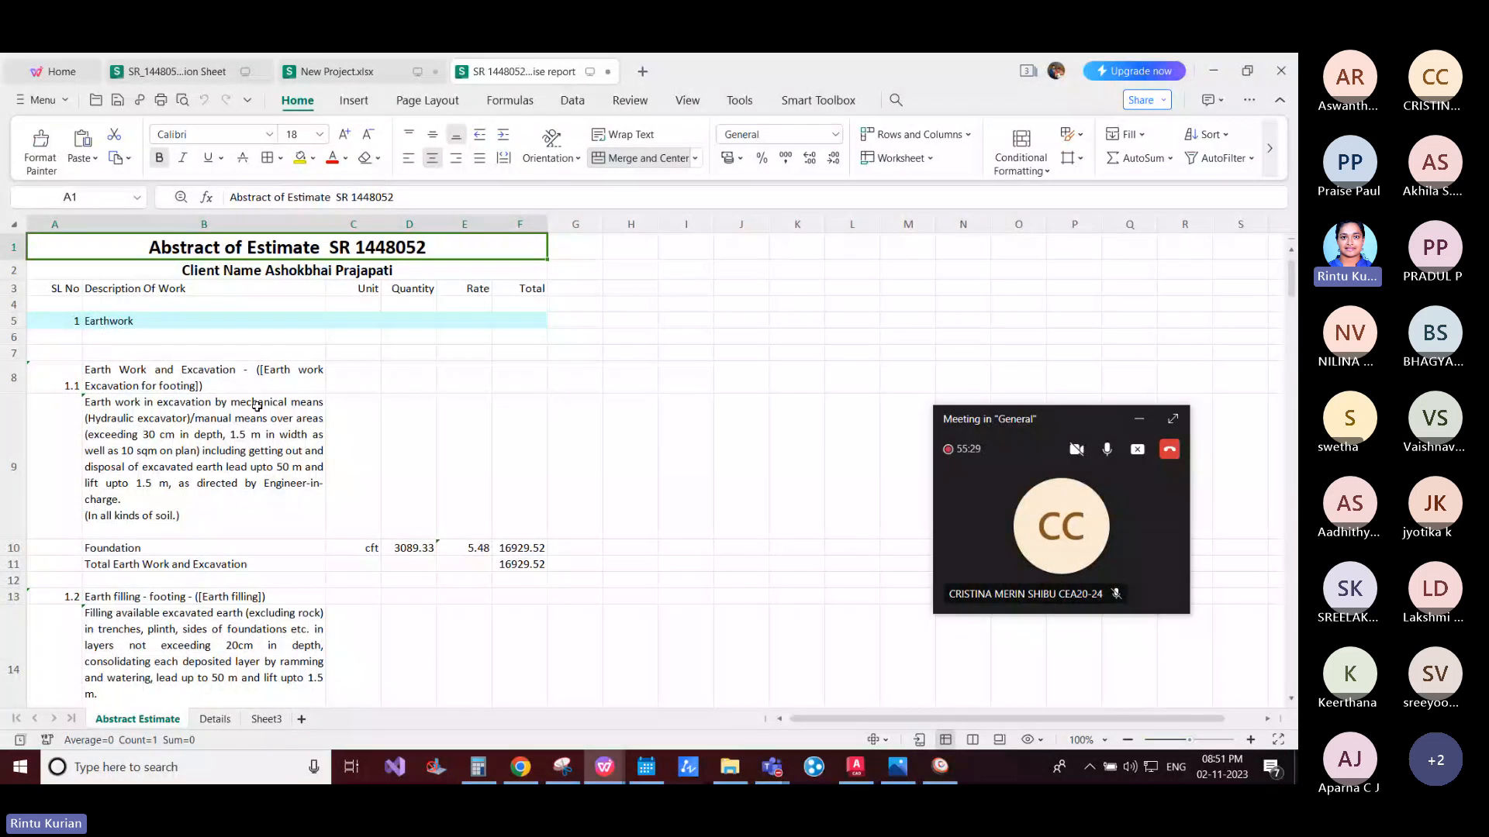
pyautogui.scroll(-3, 256, 405)
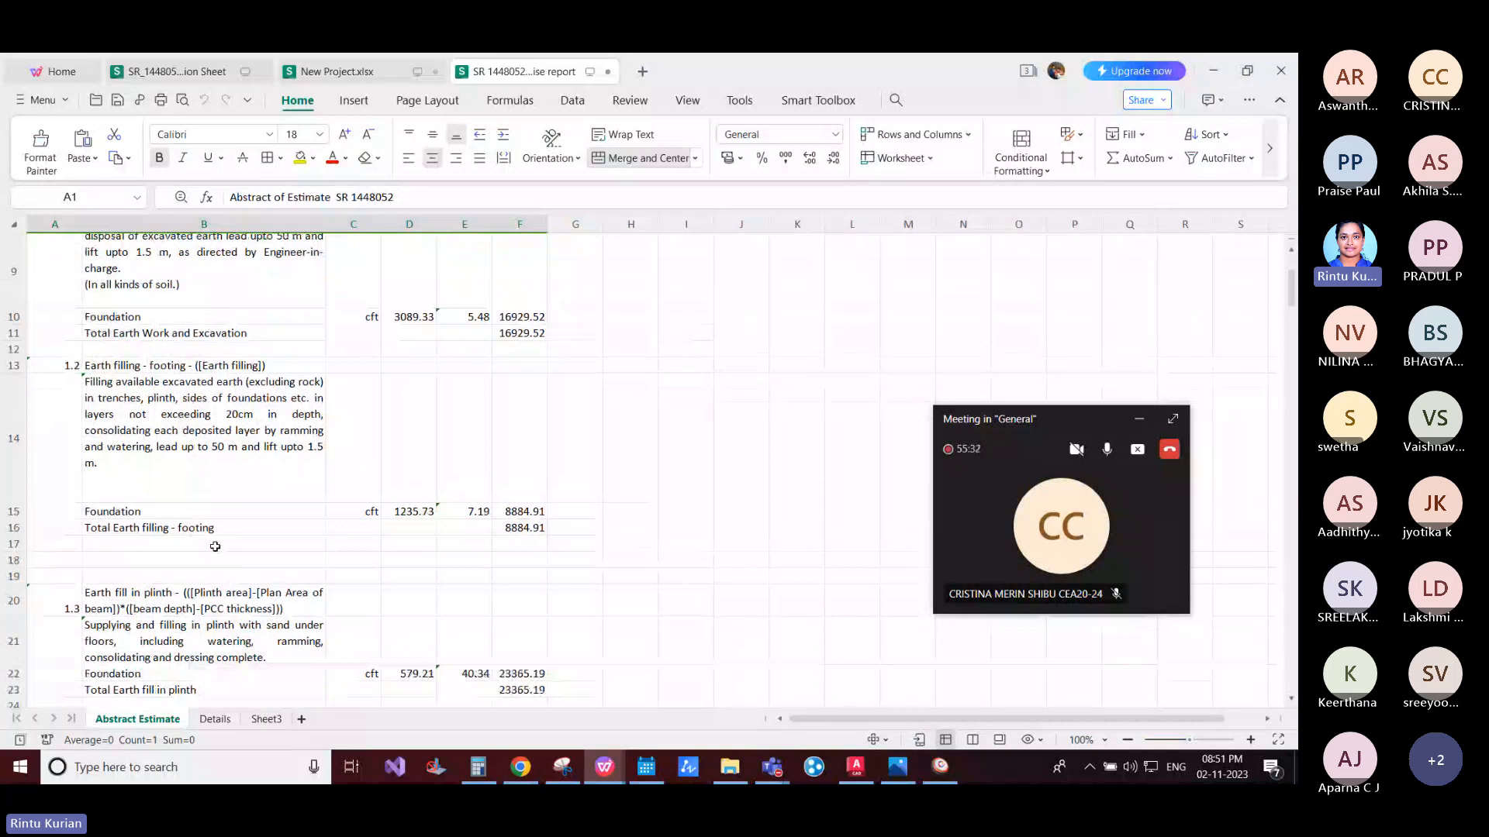
# Step: Examine the Rectangular Columns item in the Abstract Estimate's Column section and highlight its entire Ground Floor row
pyautogui.scroll(-3, 215, 547)
pyautogui.scroll(-10, 271, 605)
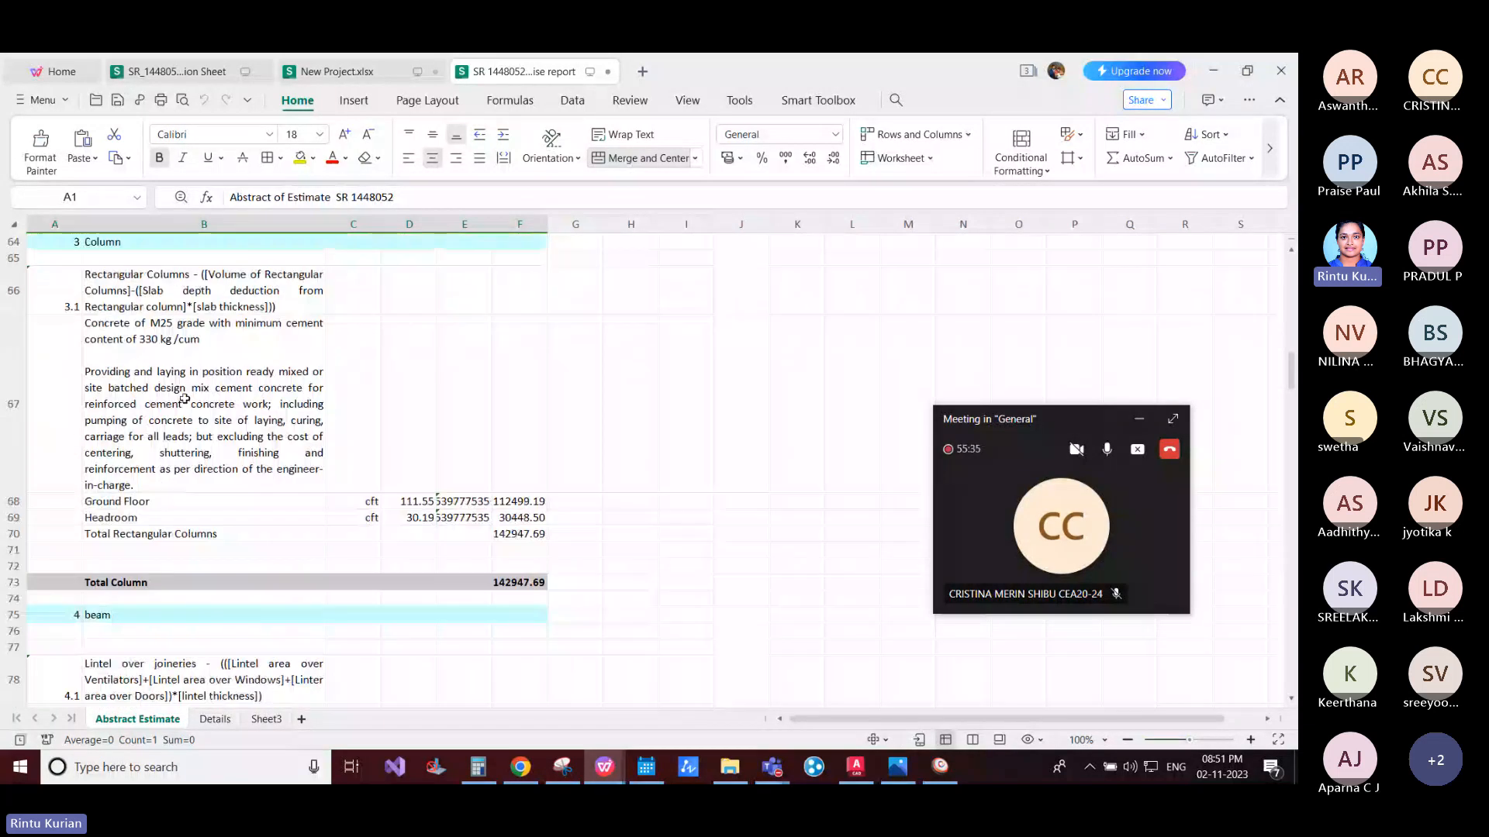
pyautogui.click(155, 501)
pyautogui.scroll(1, 108, 291)
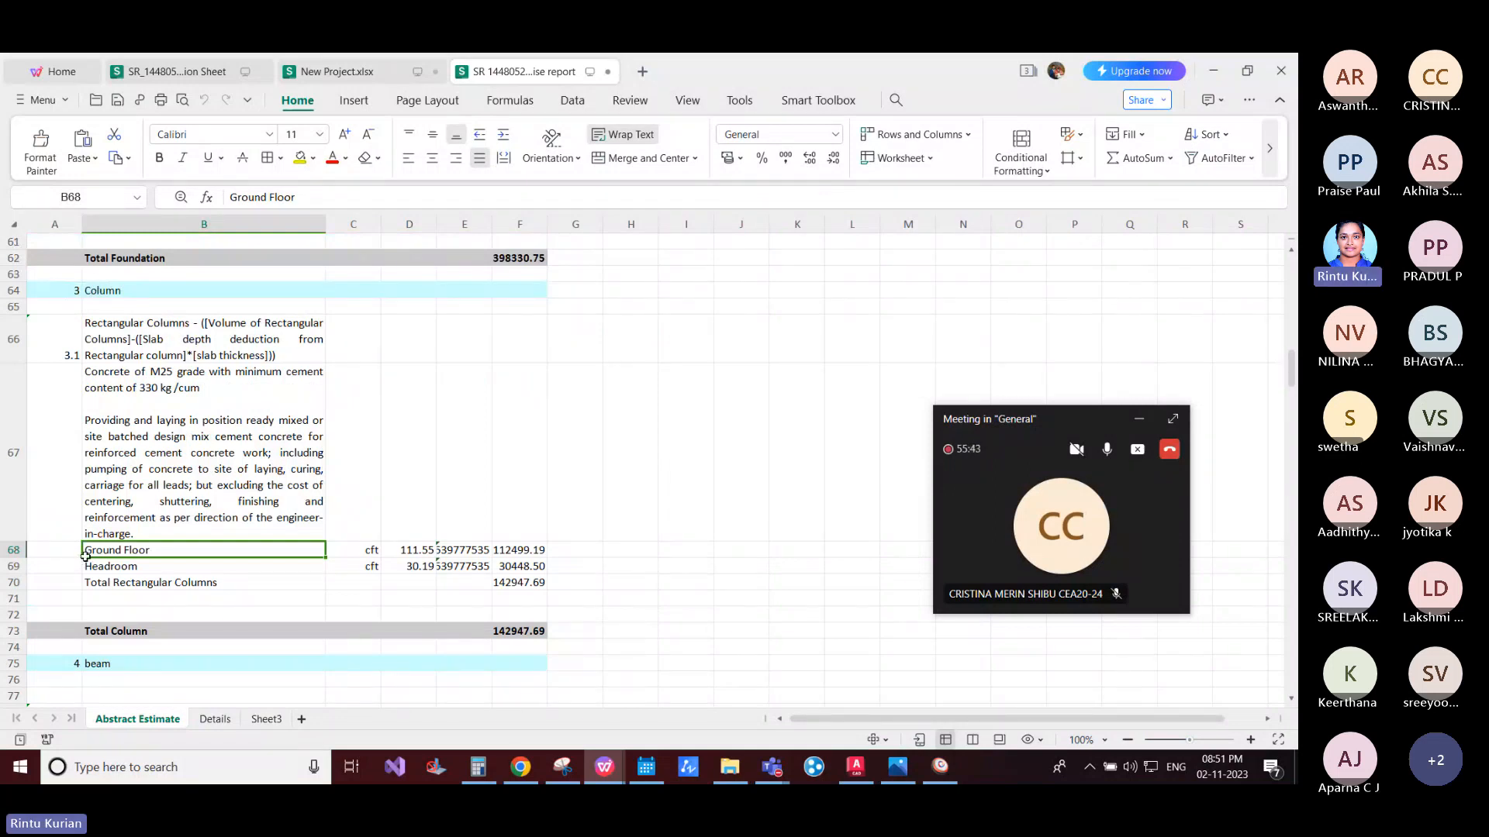
pyautogui.click(11, 550)
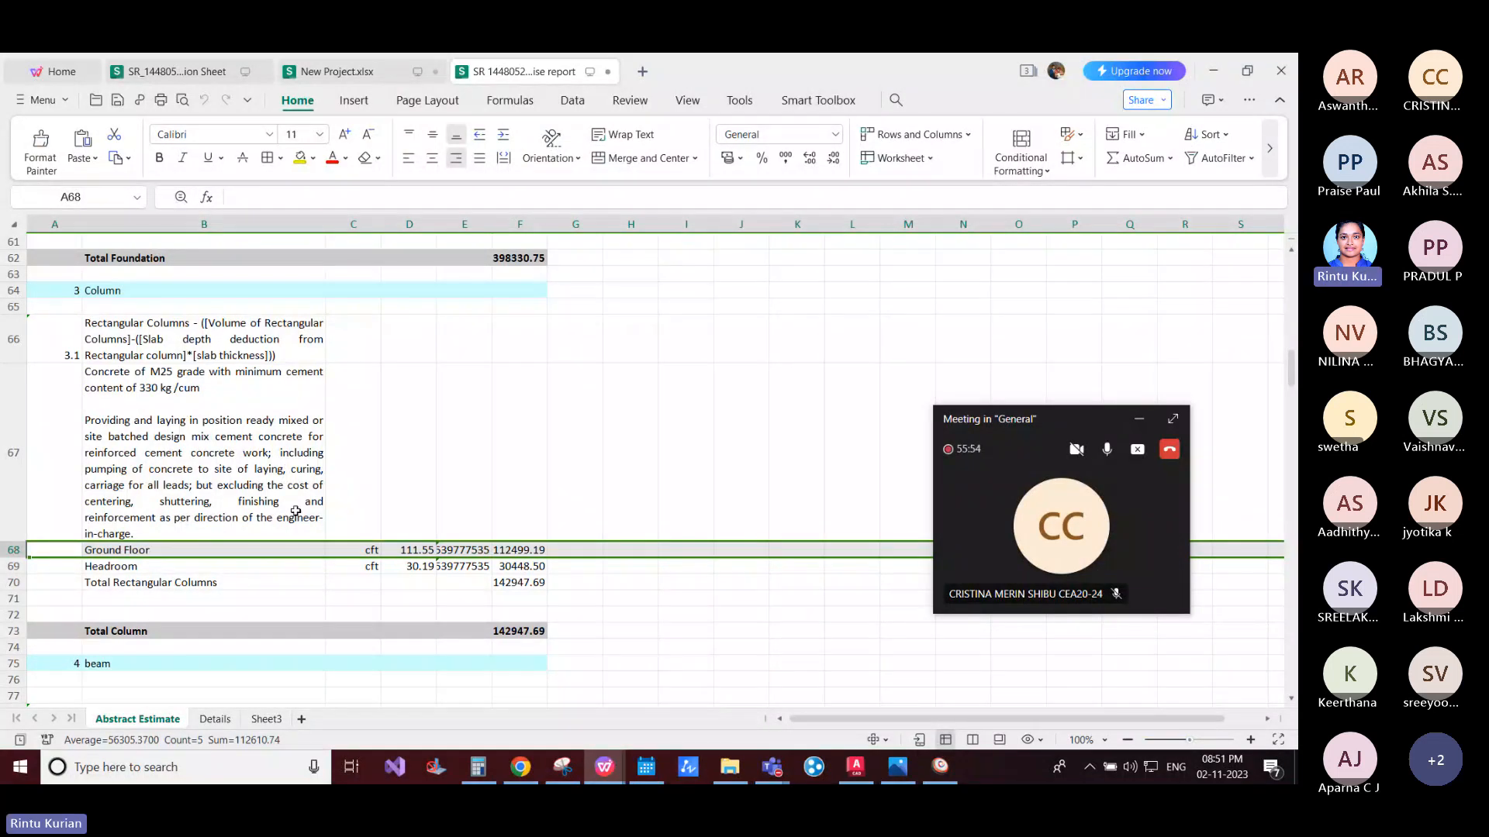
# Step: Switch to the file commands in Estimax and stop sharing the screen in the Teams meeting
pyautogui.click(934, 769)
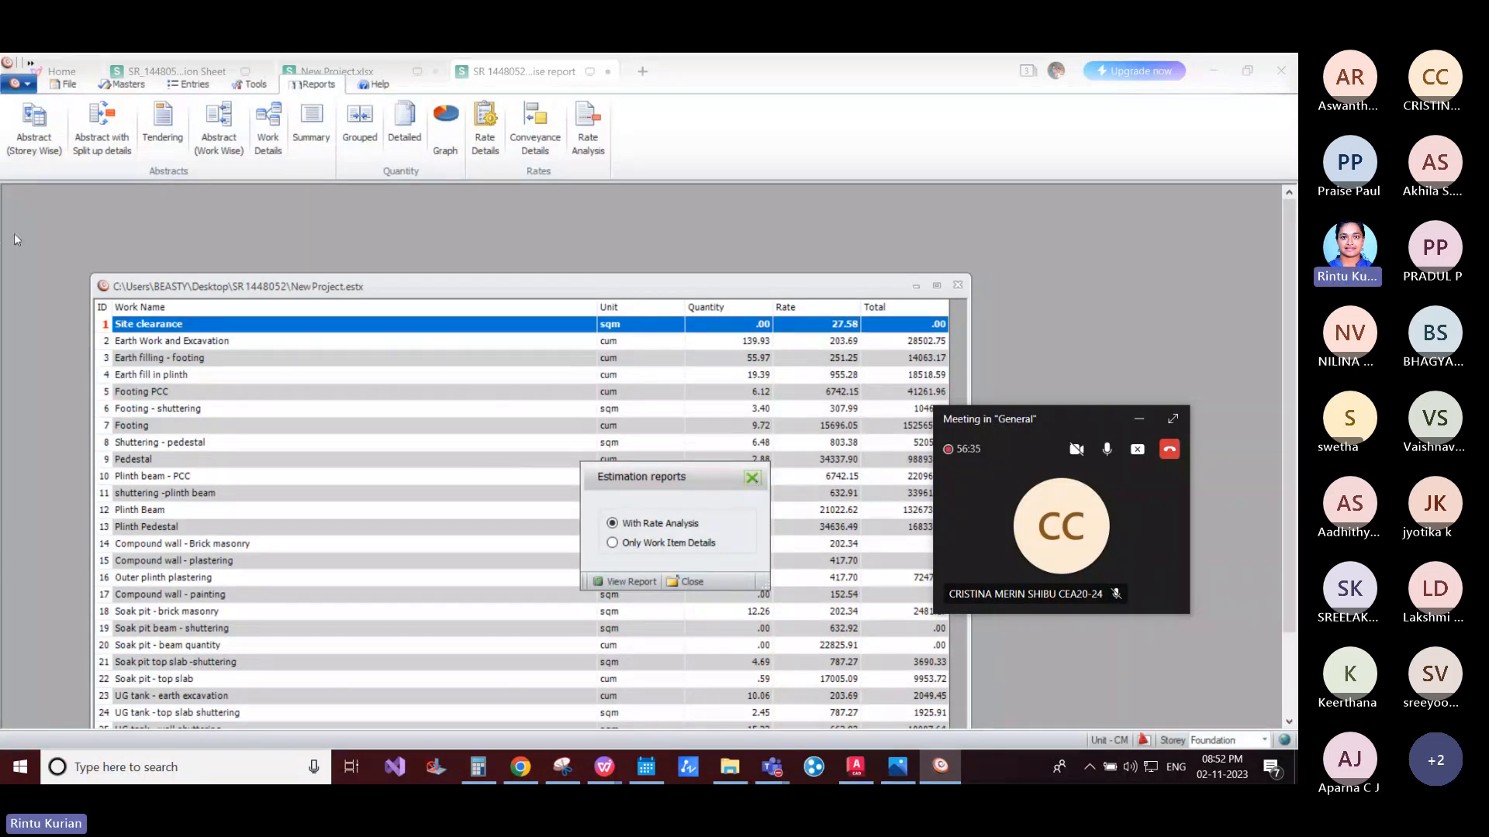
pyautogui.click(66, 87)
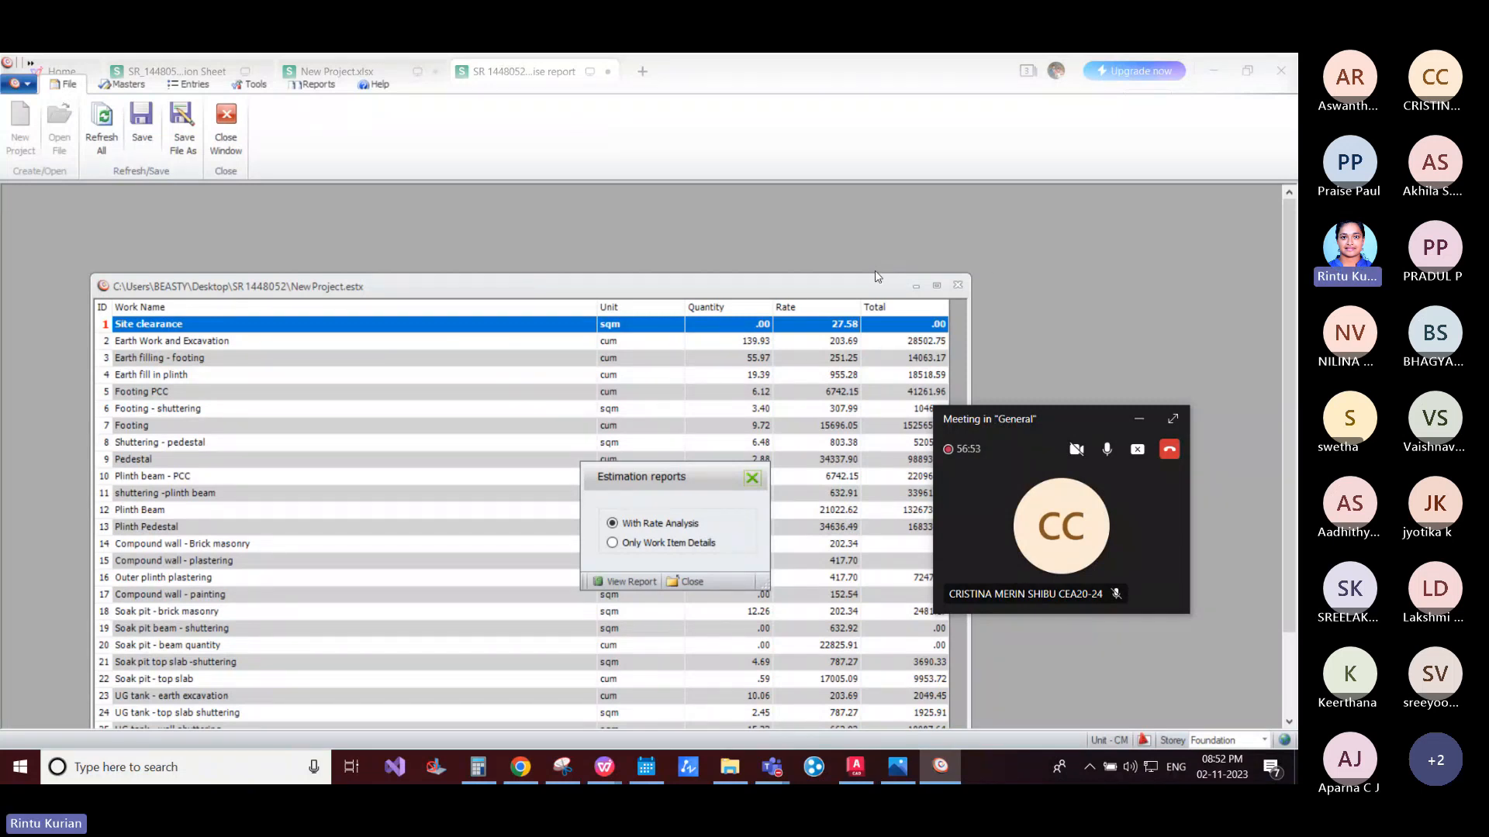
pyautogui.click(1135, 452)
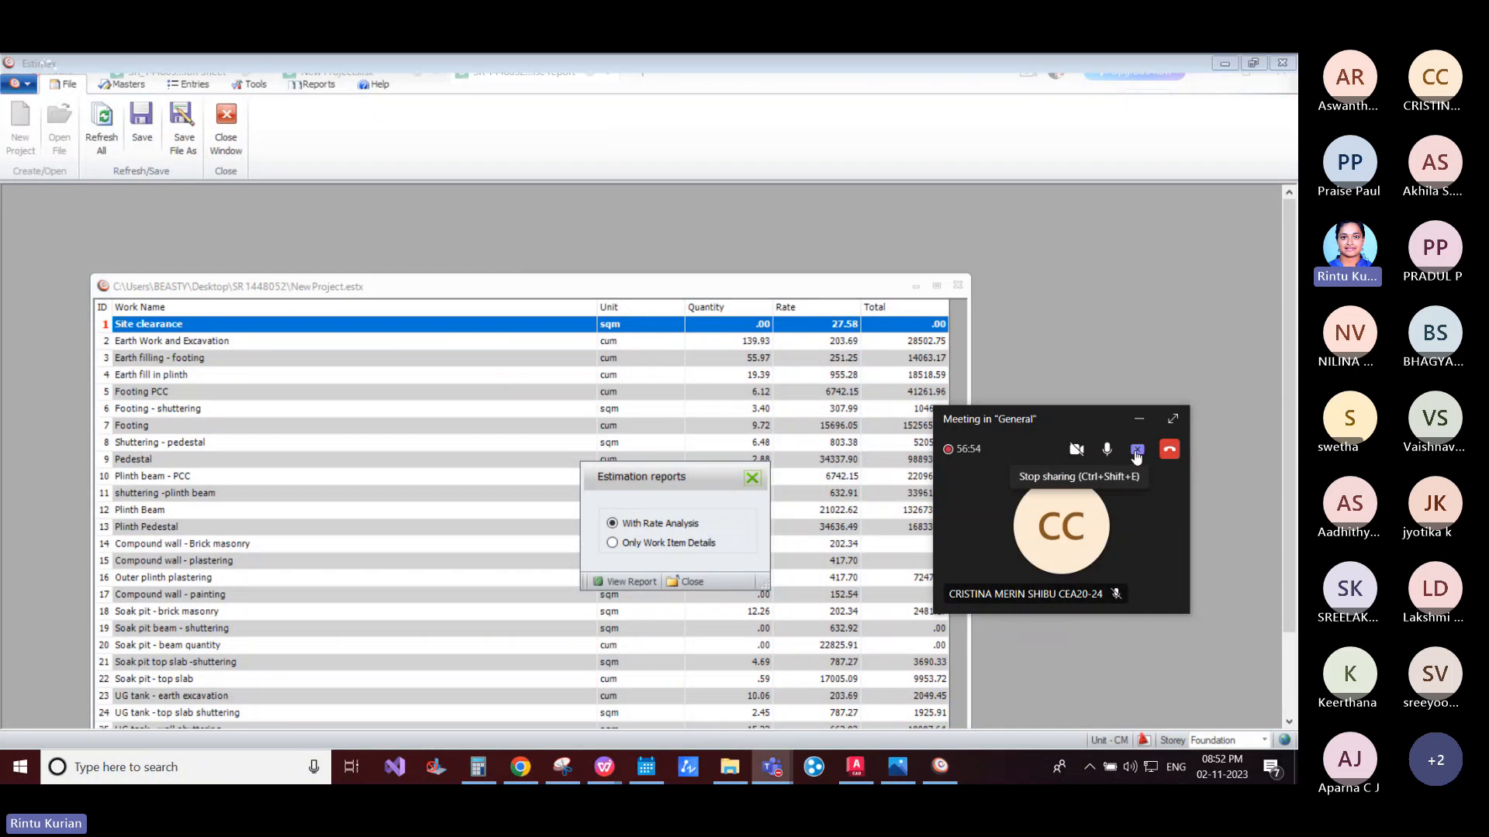